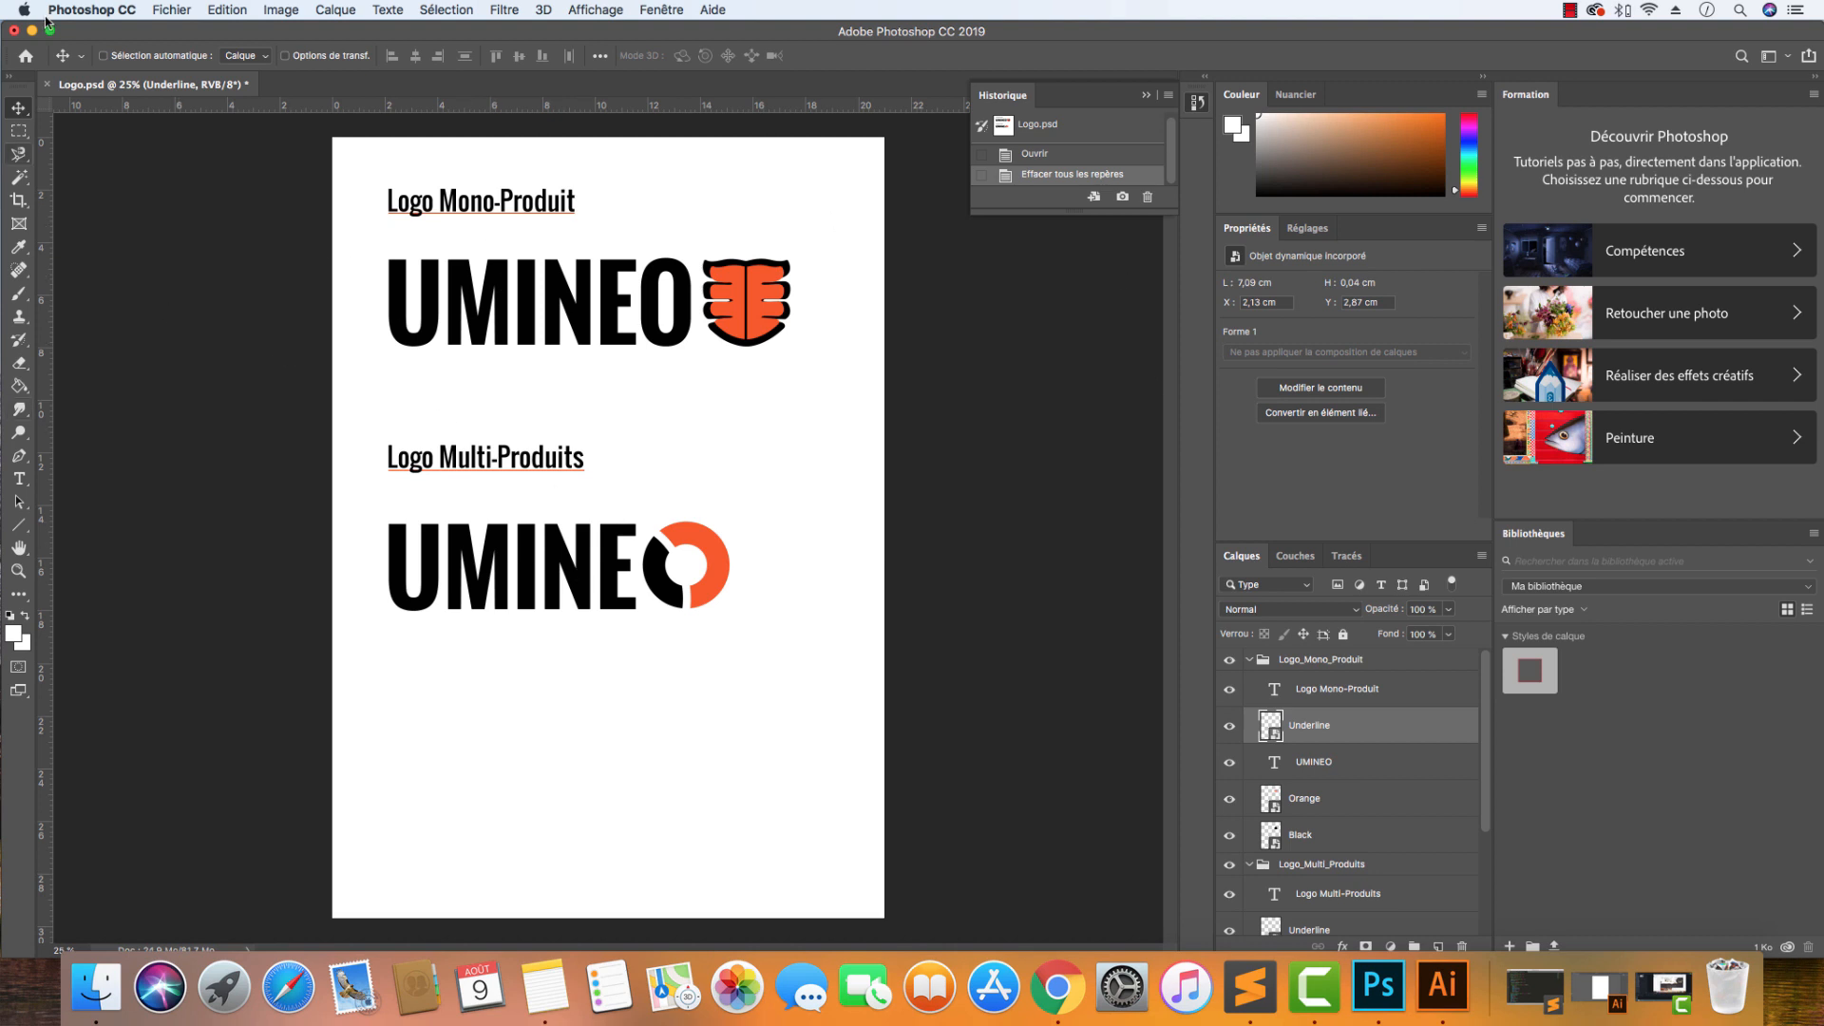
Create a new document from the A4 print preset, 210 x 297 mm at 300 ppi.
left_click(171, 11)
left_click(199, 32)
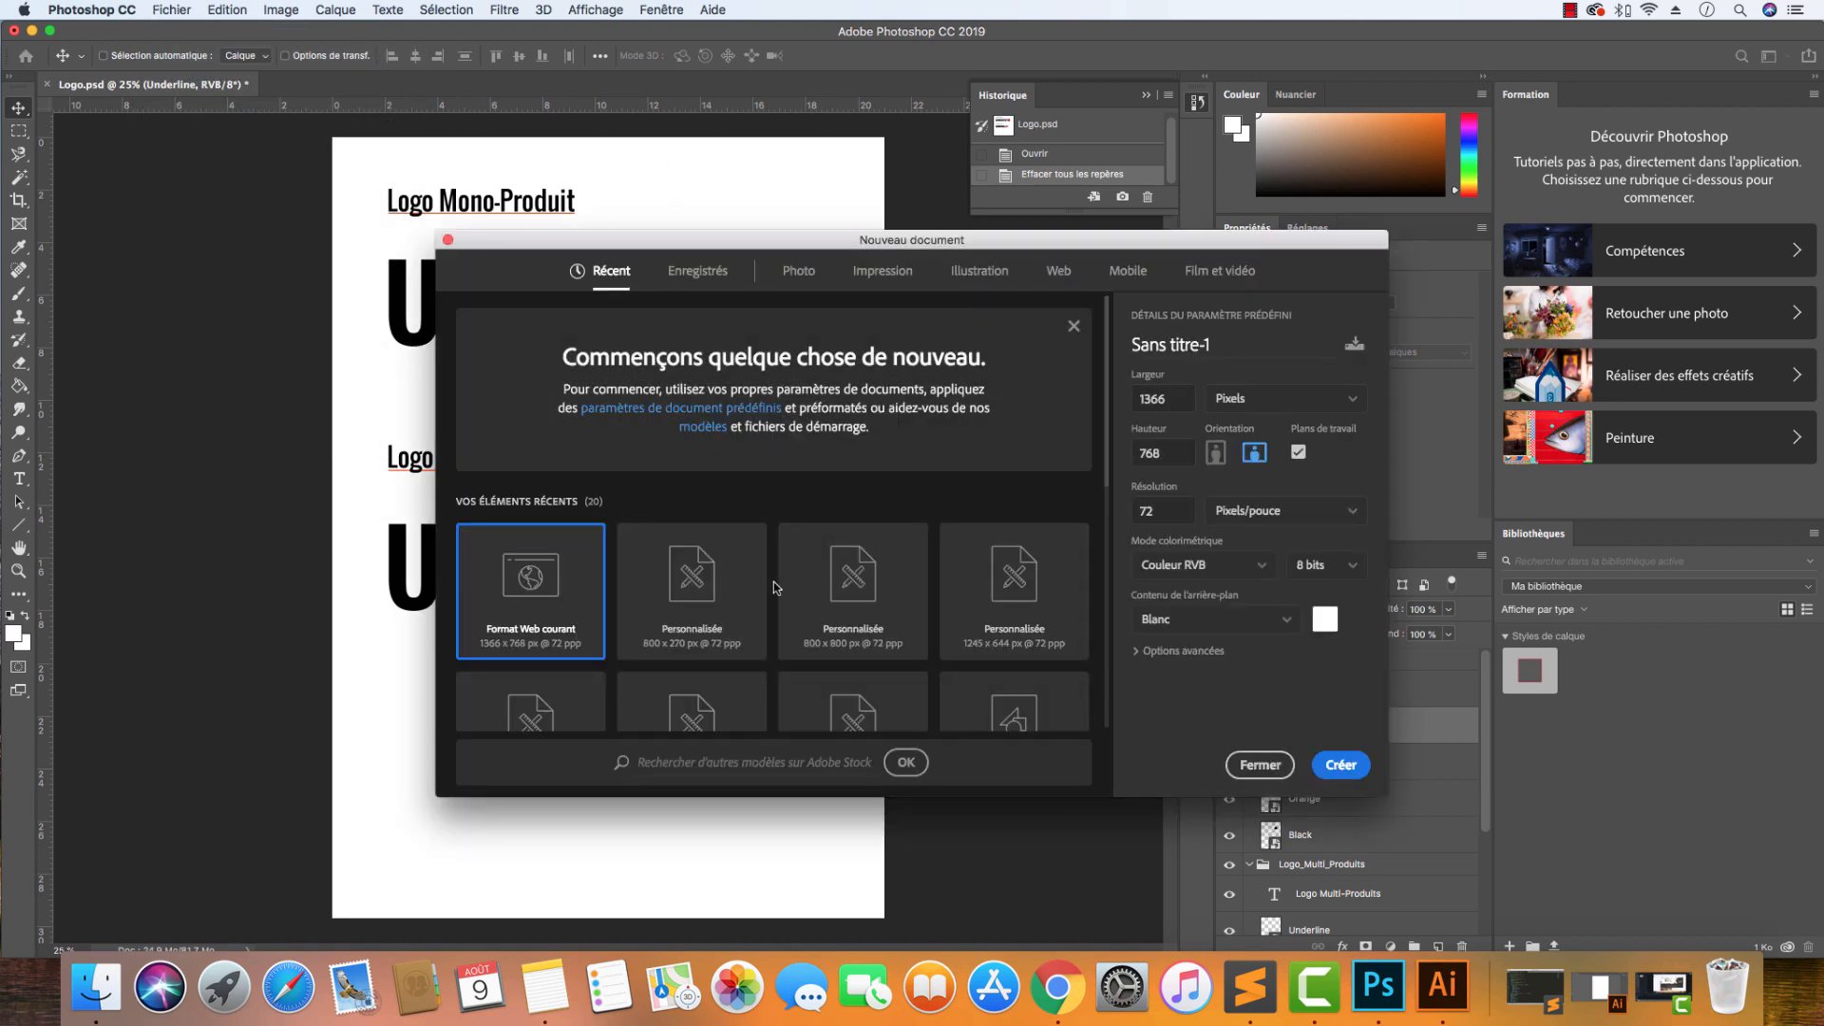
left_click(907, 276)
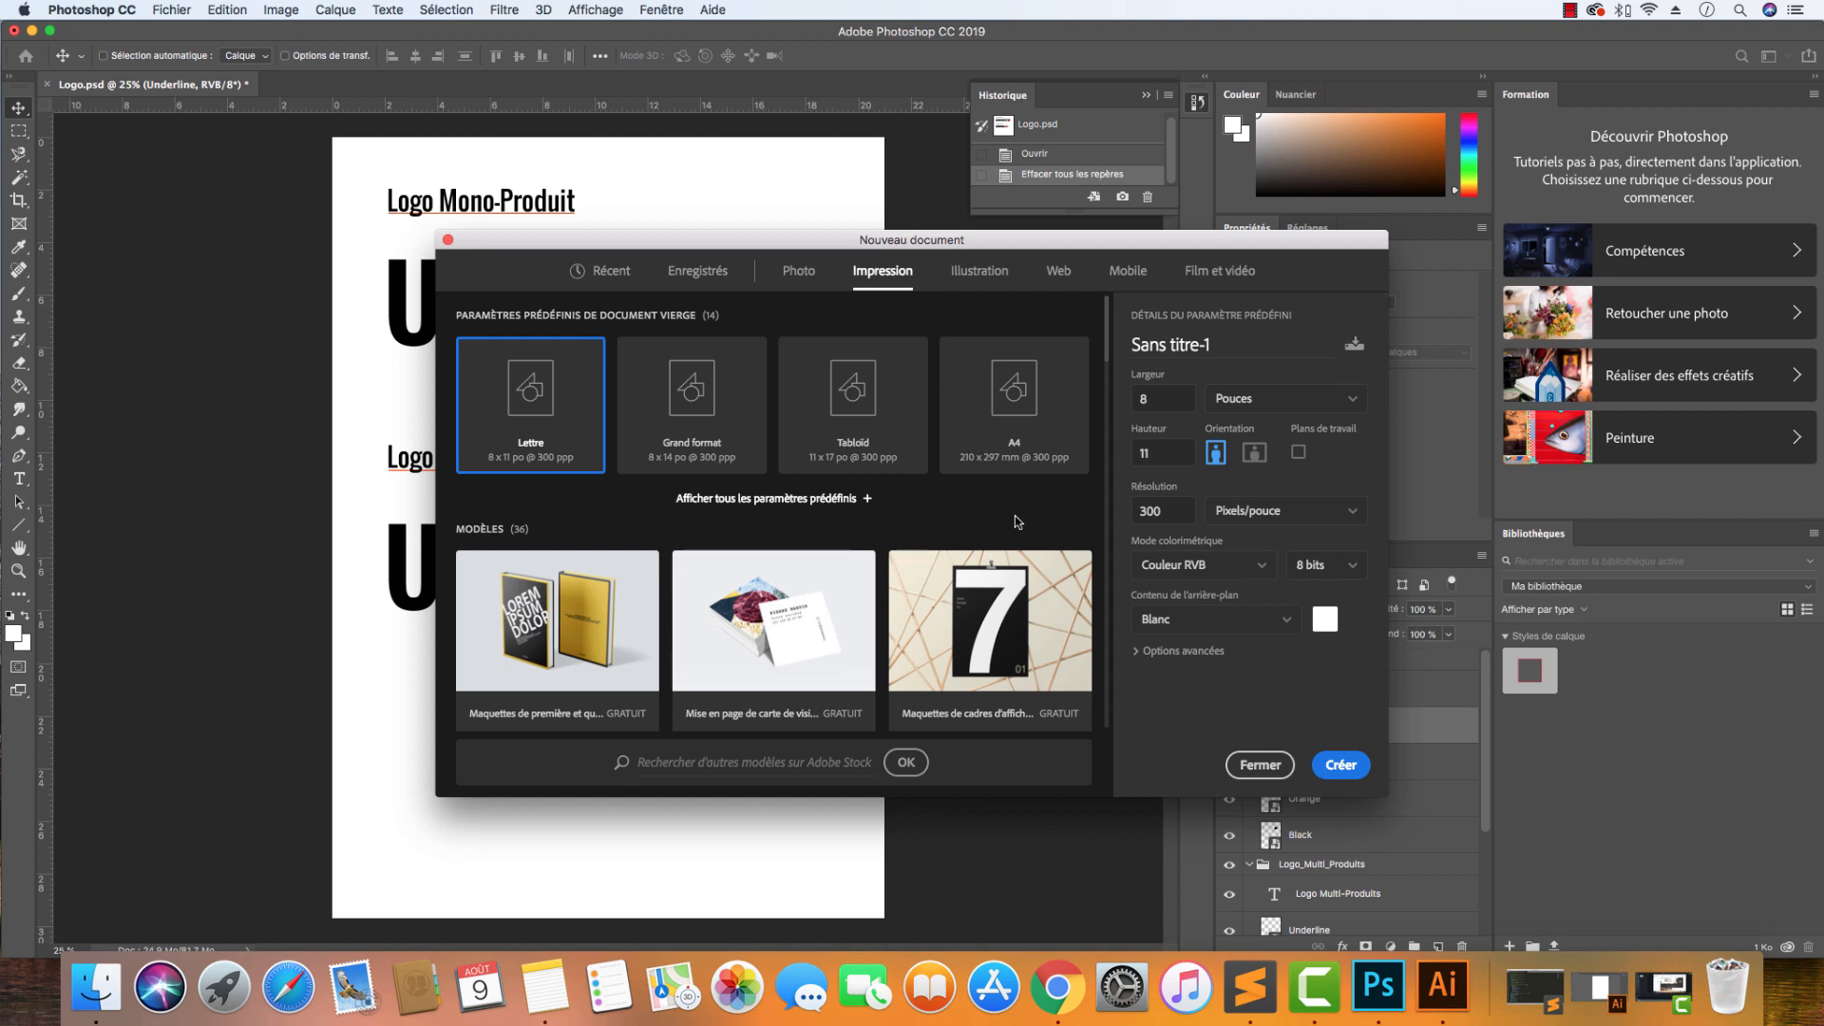
left_click(1015, 414)
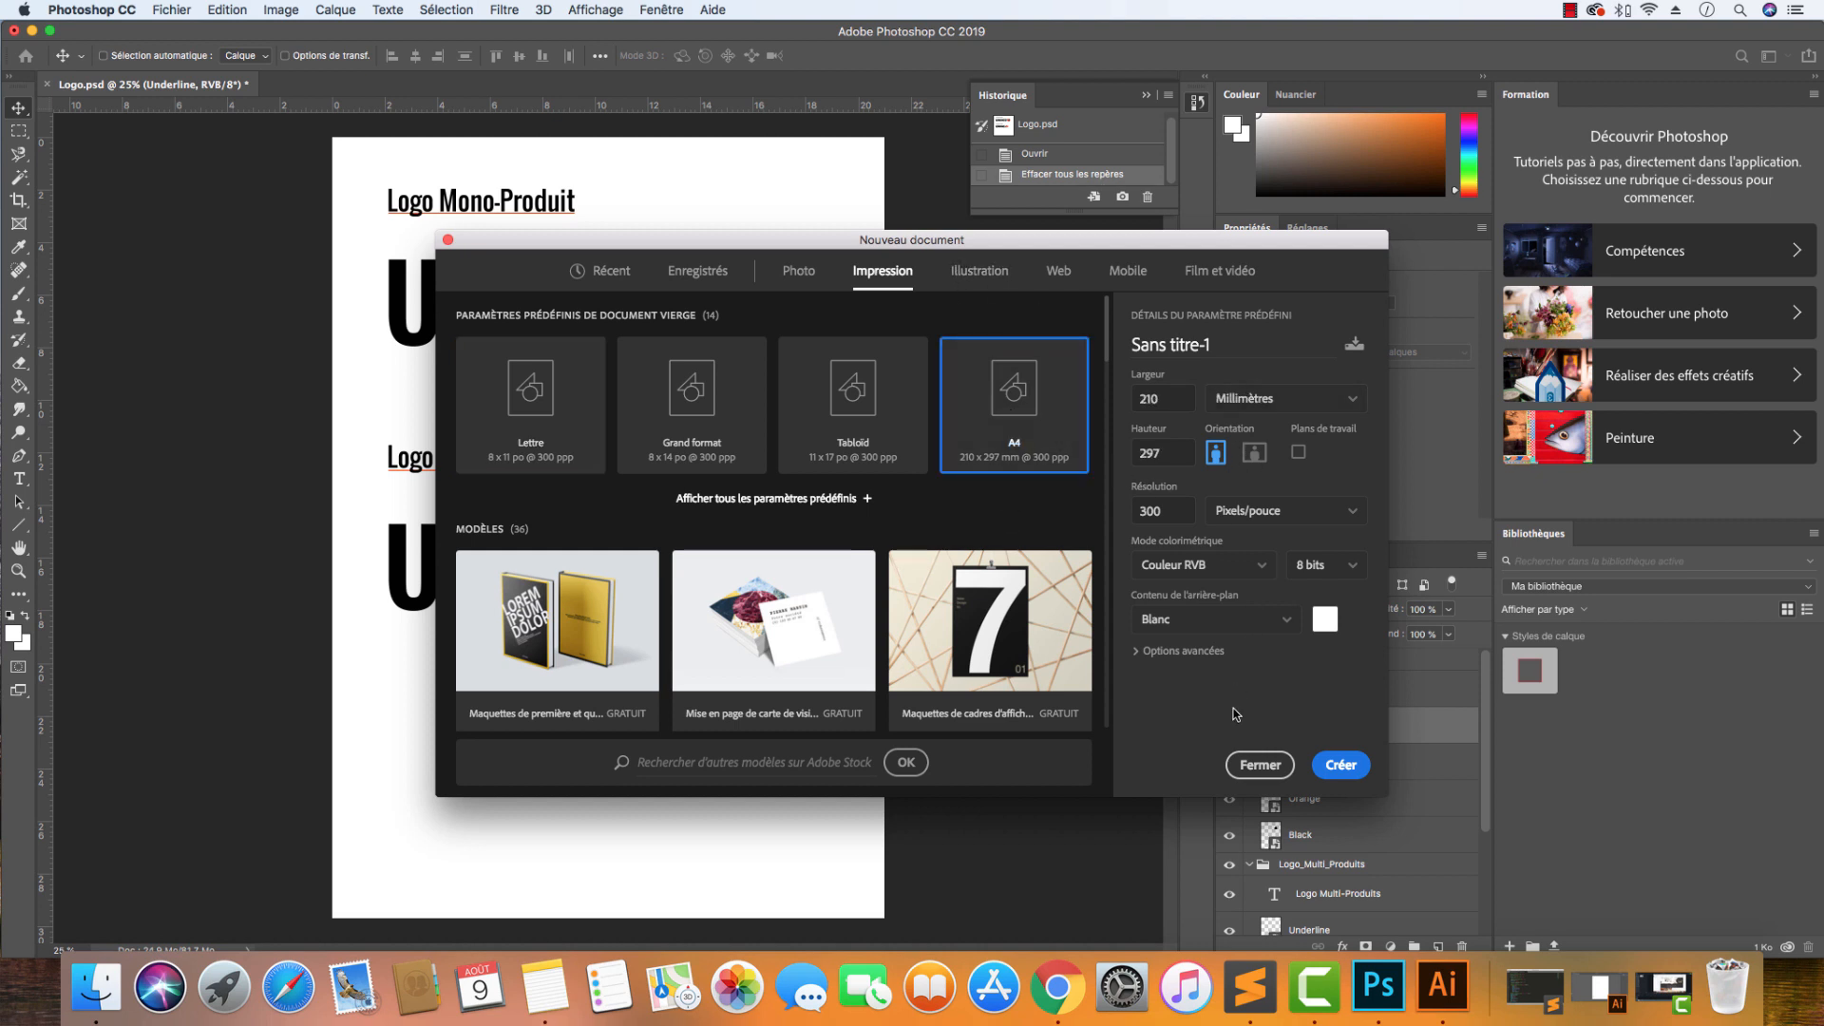
left_click(1338, 766)
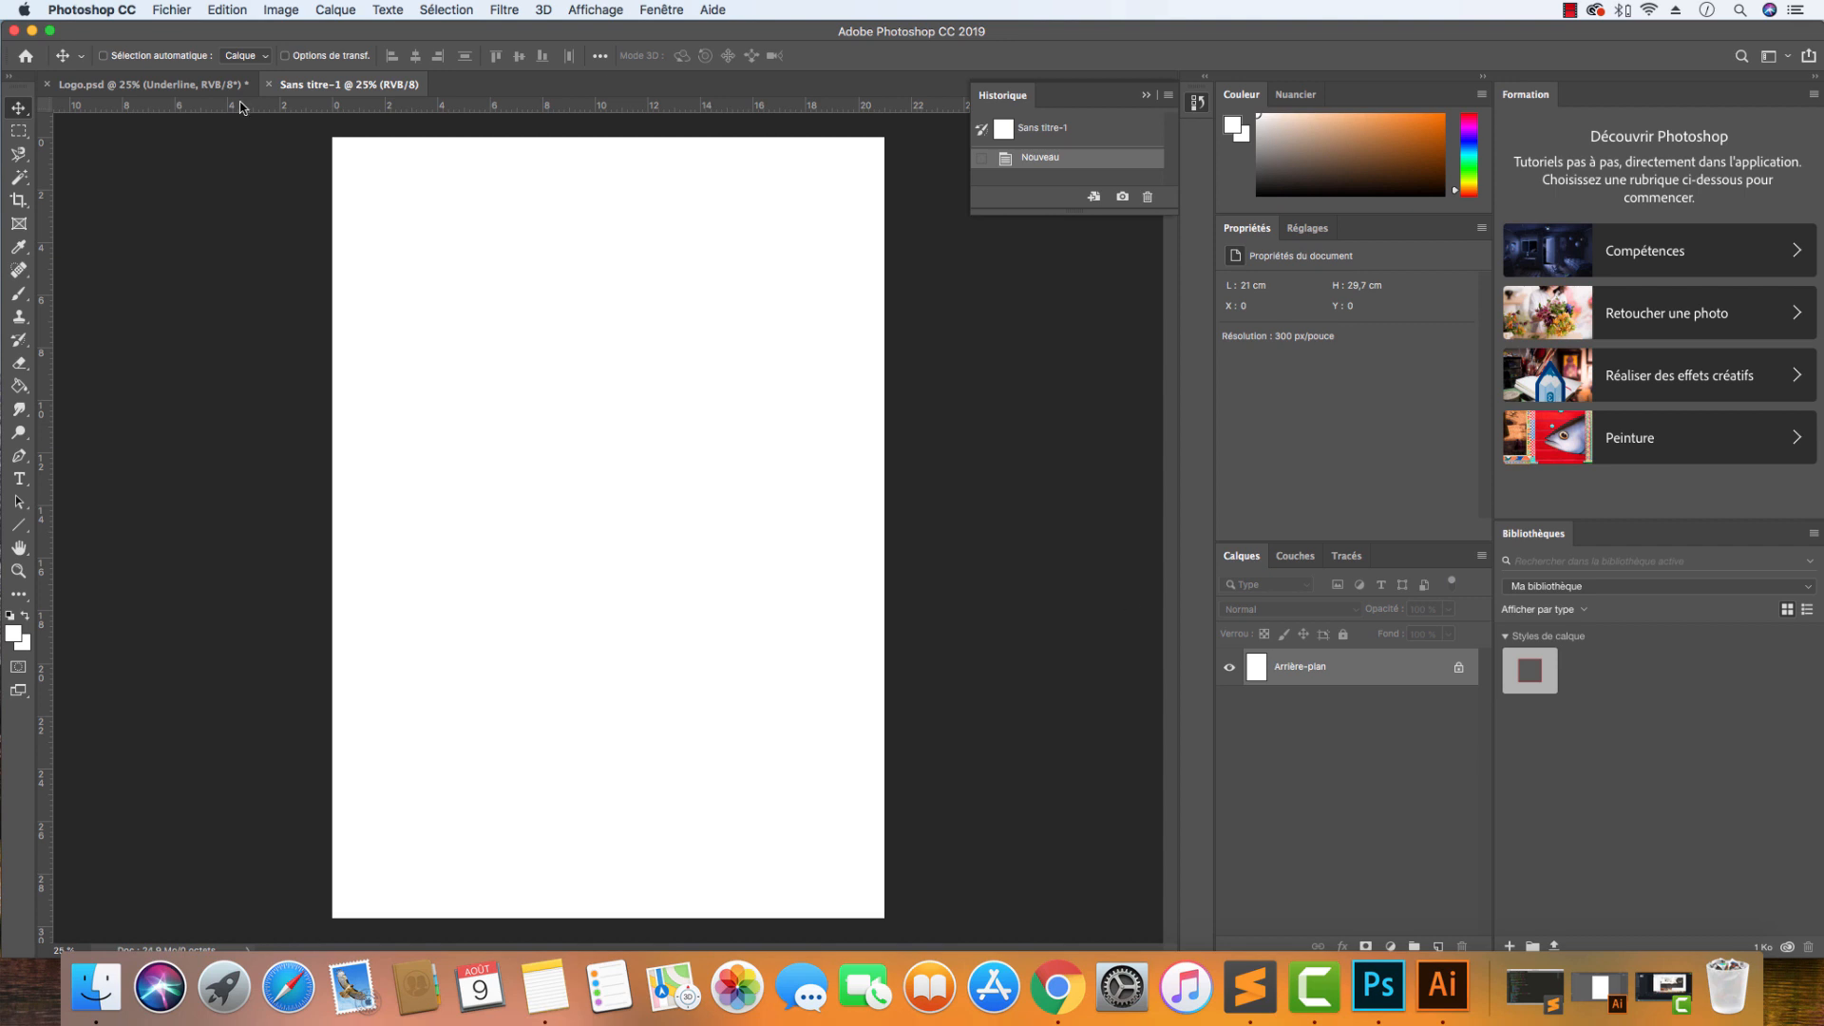
Add a text layer reading "UMINEO" in the upper-left part of the blank page.
left_click(19, 478)
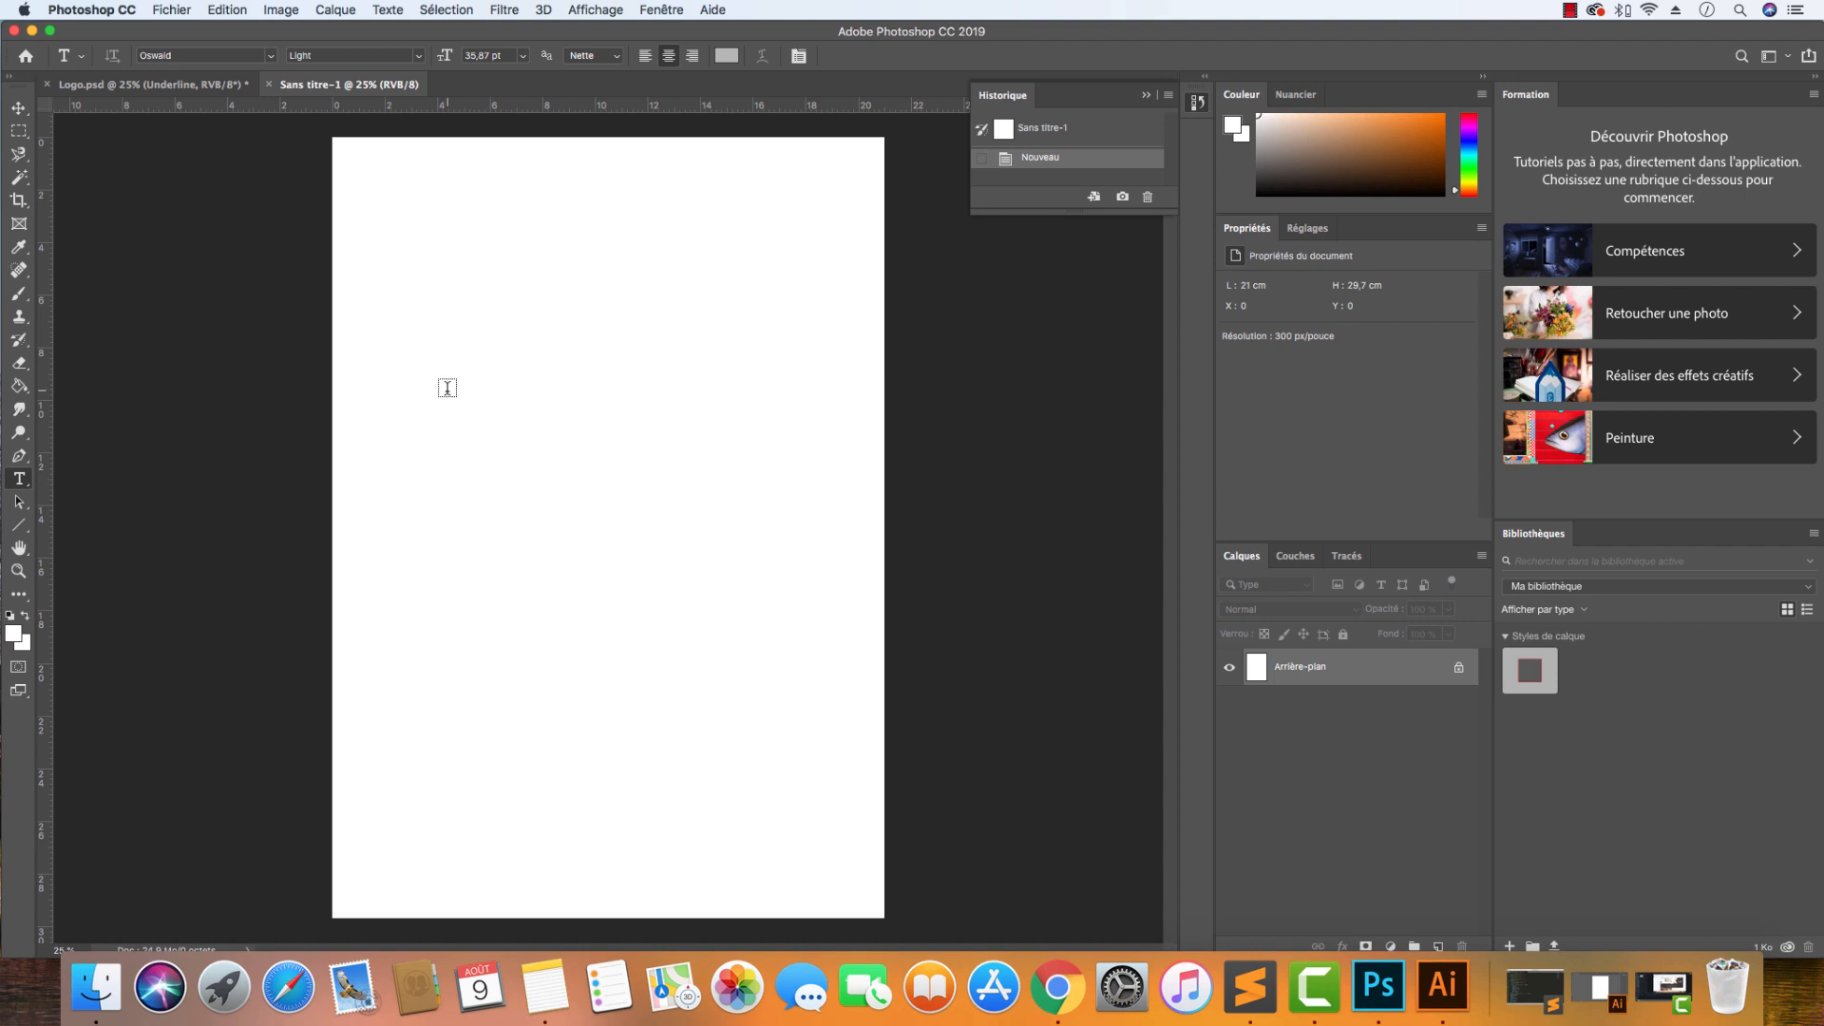
left_click(447, 387)
key("BackSpace")
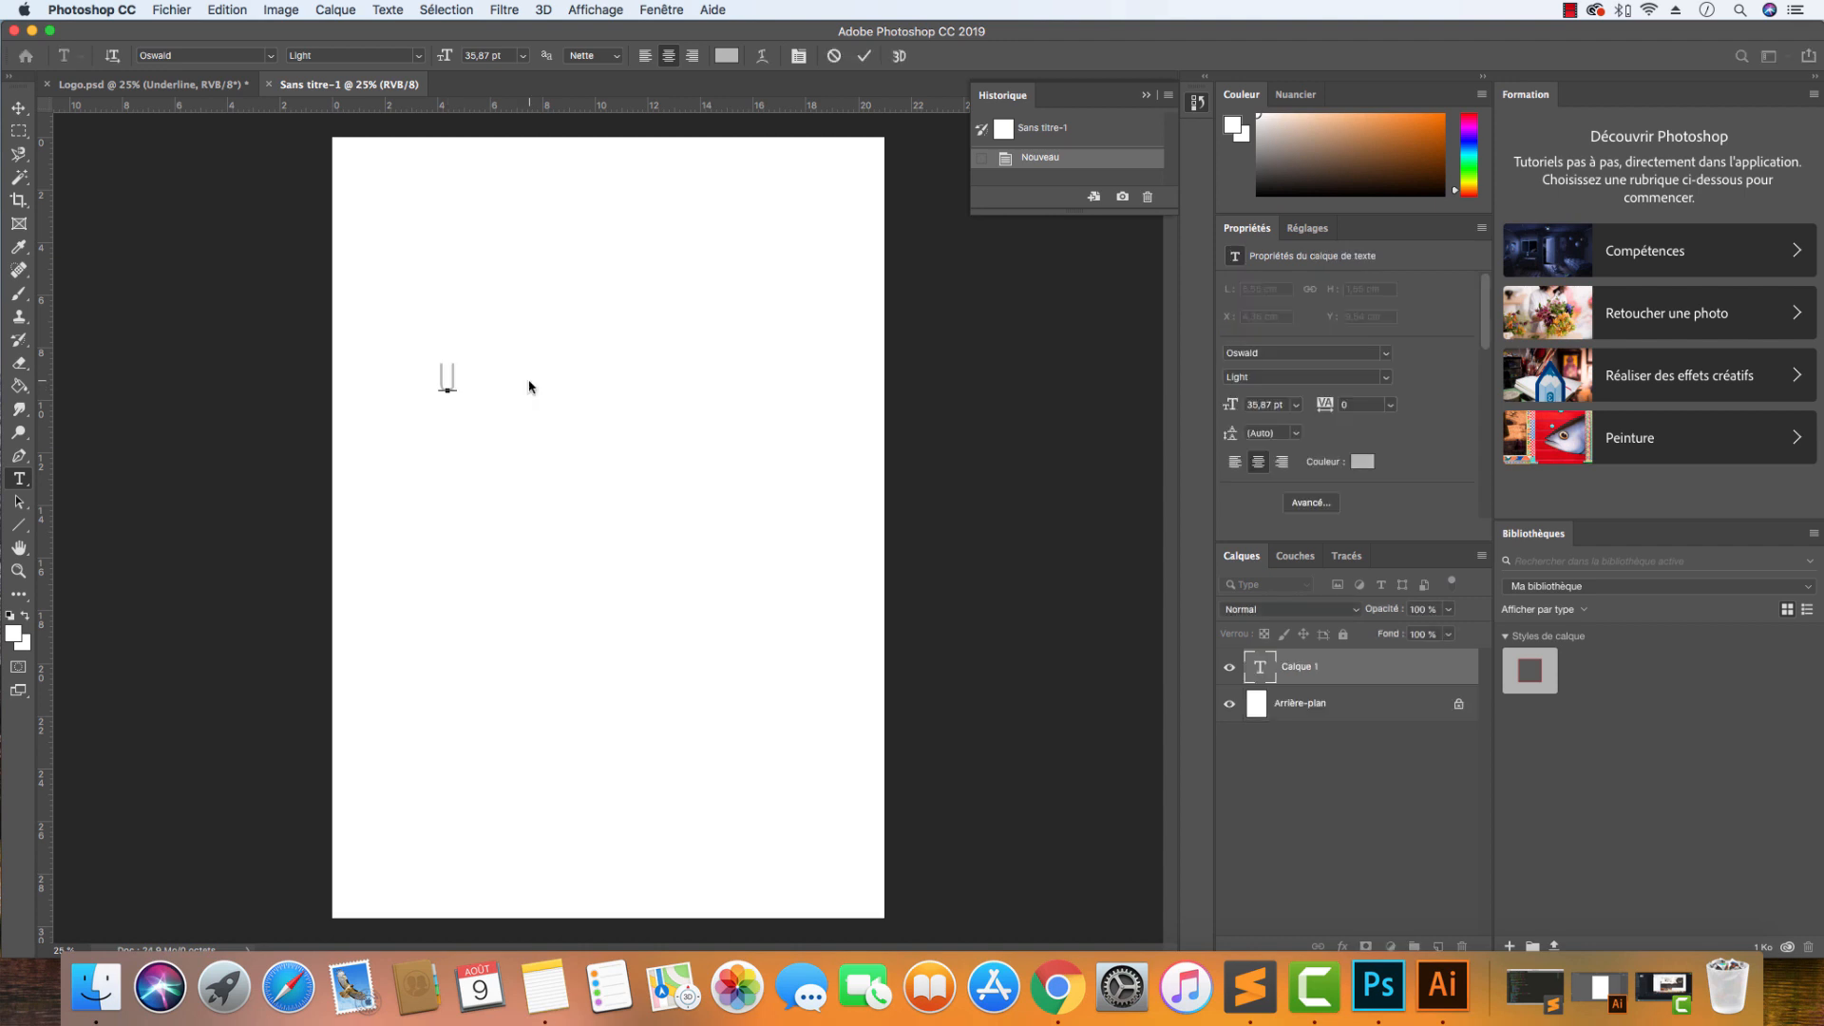
type("UMINFO")
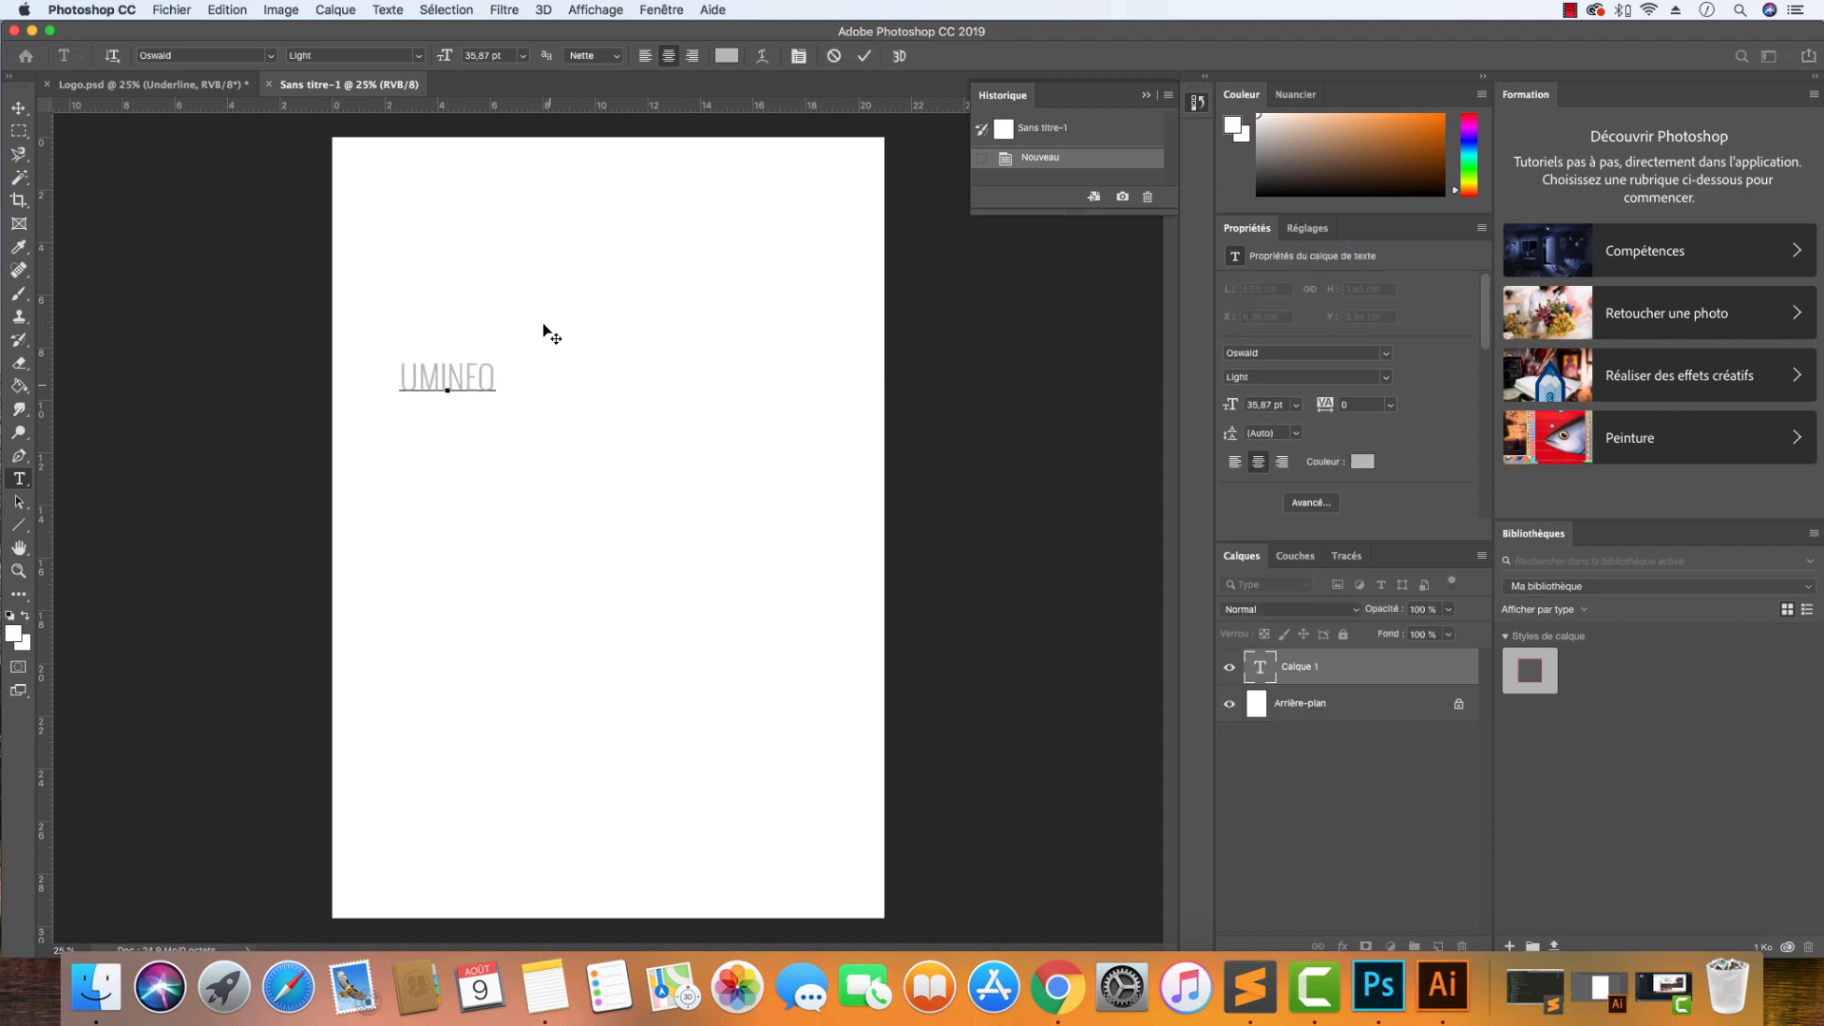
Set the font style of the whole UMINEO text to Regular.
key("super+a")
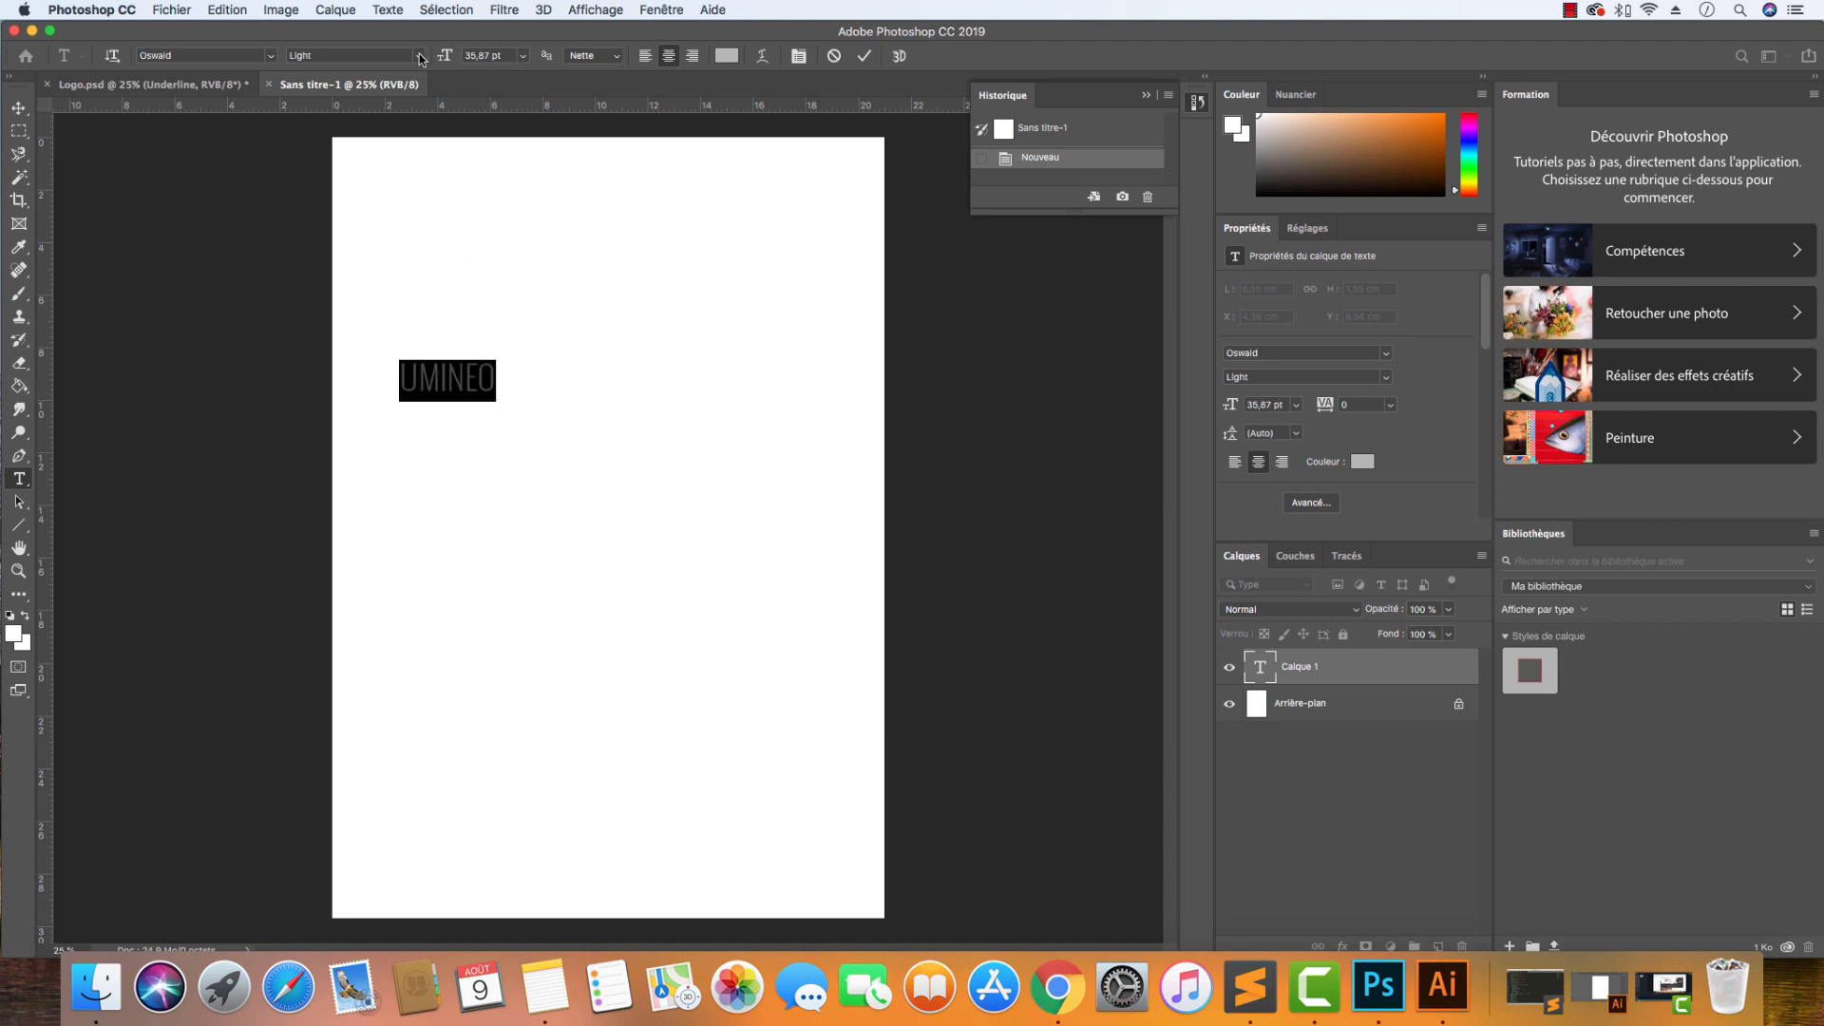
left_click(418, 55)
left_click(412, 64)
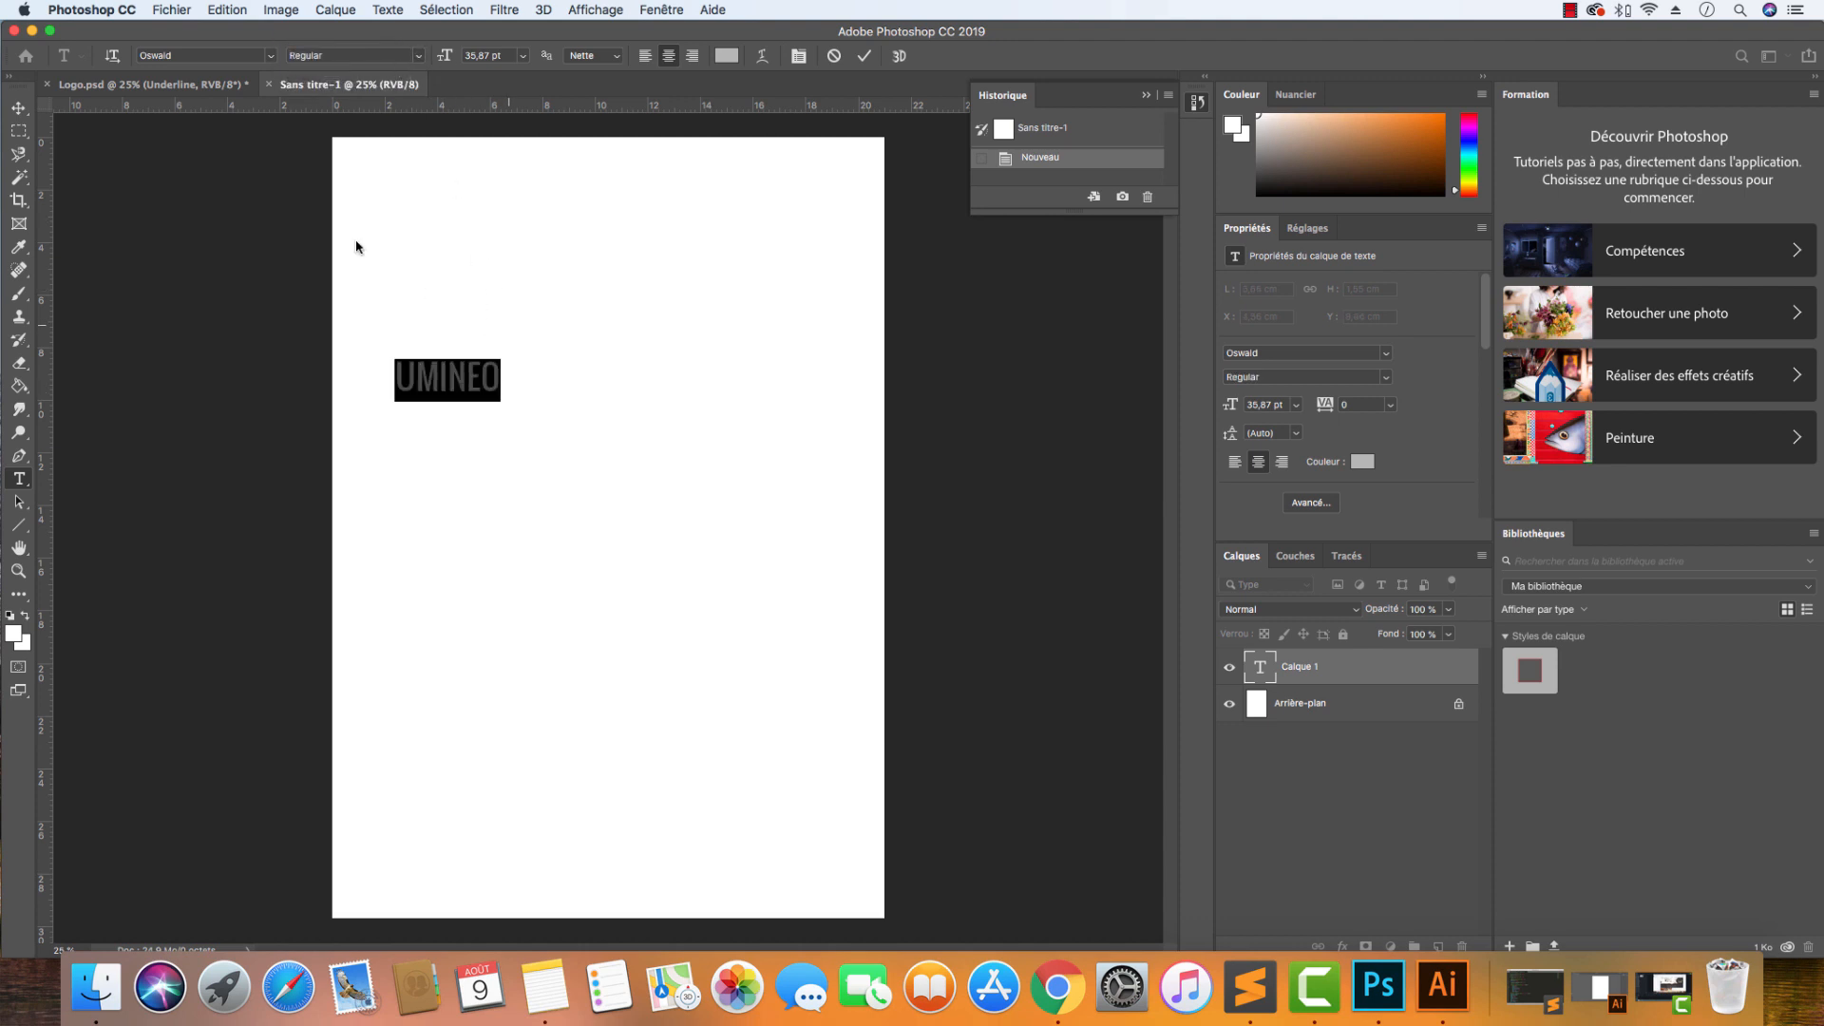
Check the font style of the UMINEO logo text in Logo.psd and set the new document's UMINEO text to Bold.
left_click(202, 83)
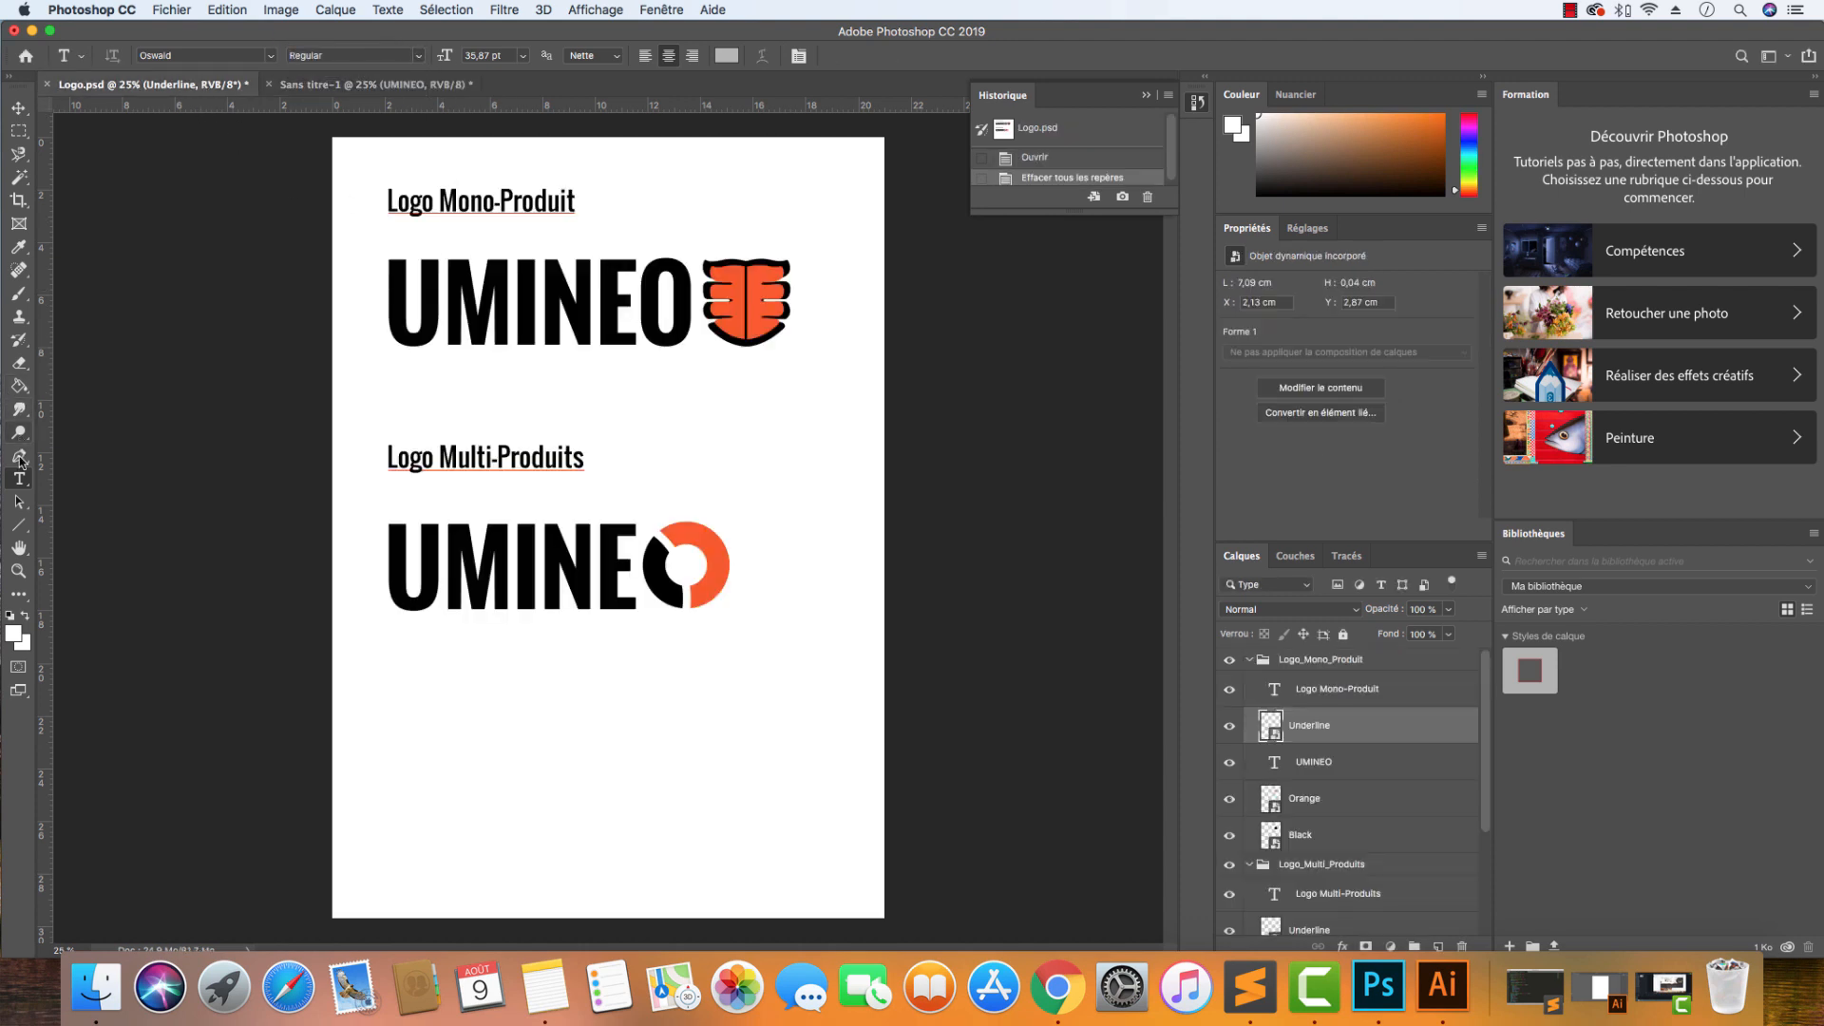
left_click(453, 280)
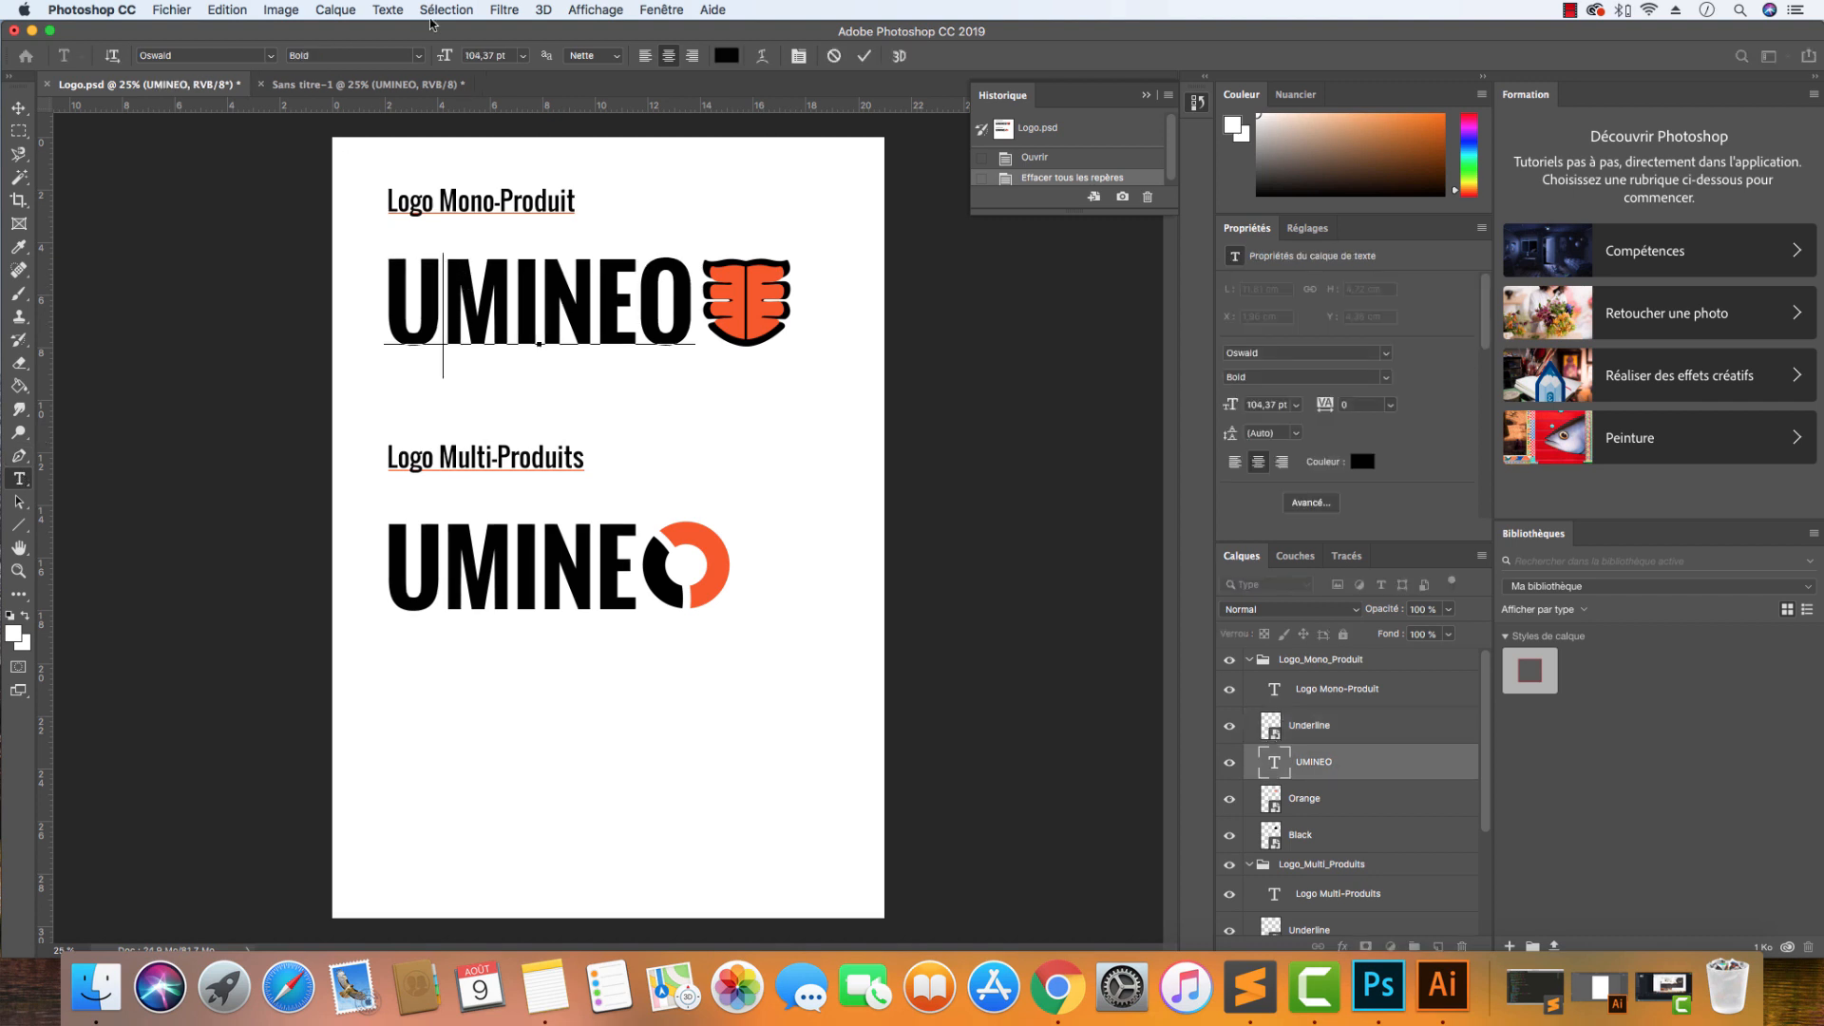
left_click(329, 84)
double_click(440, 378)
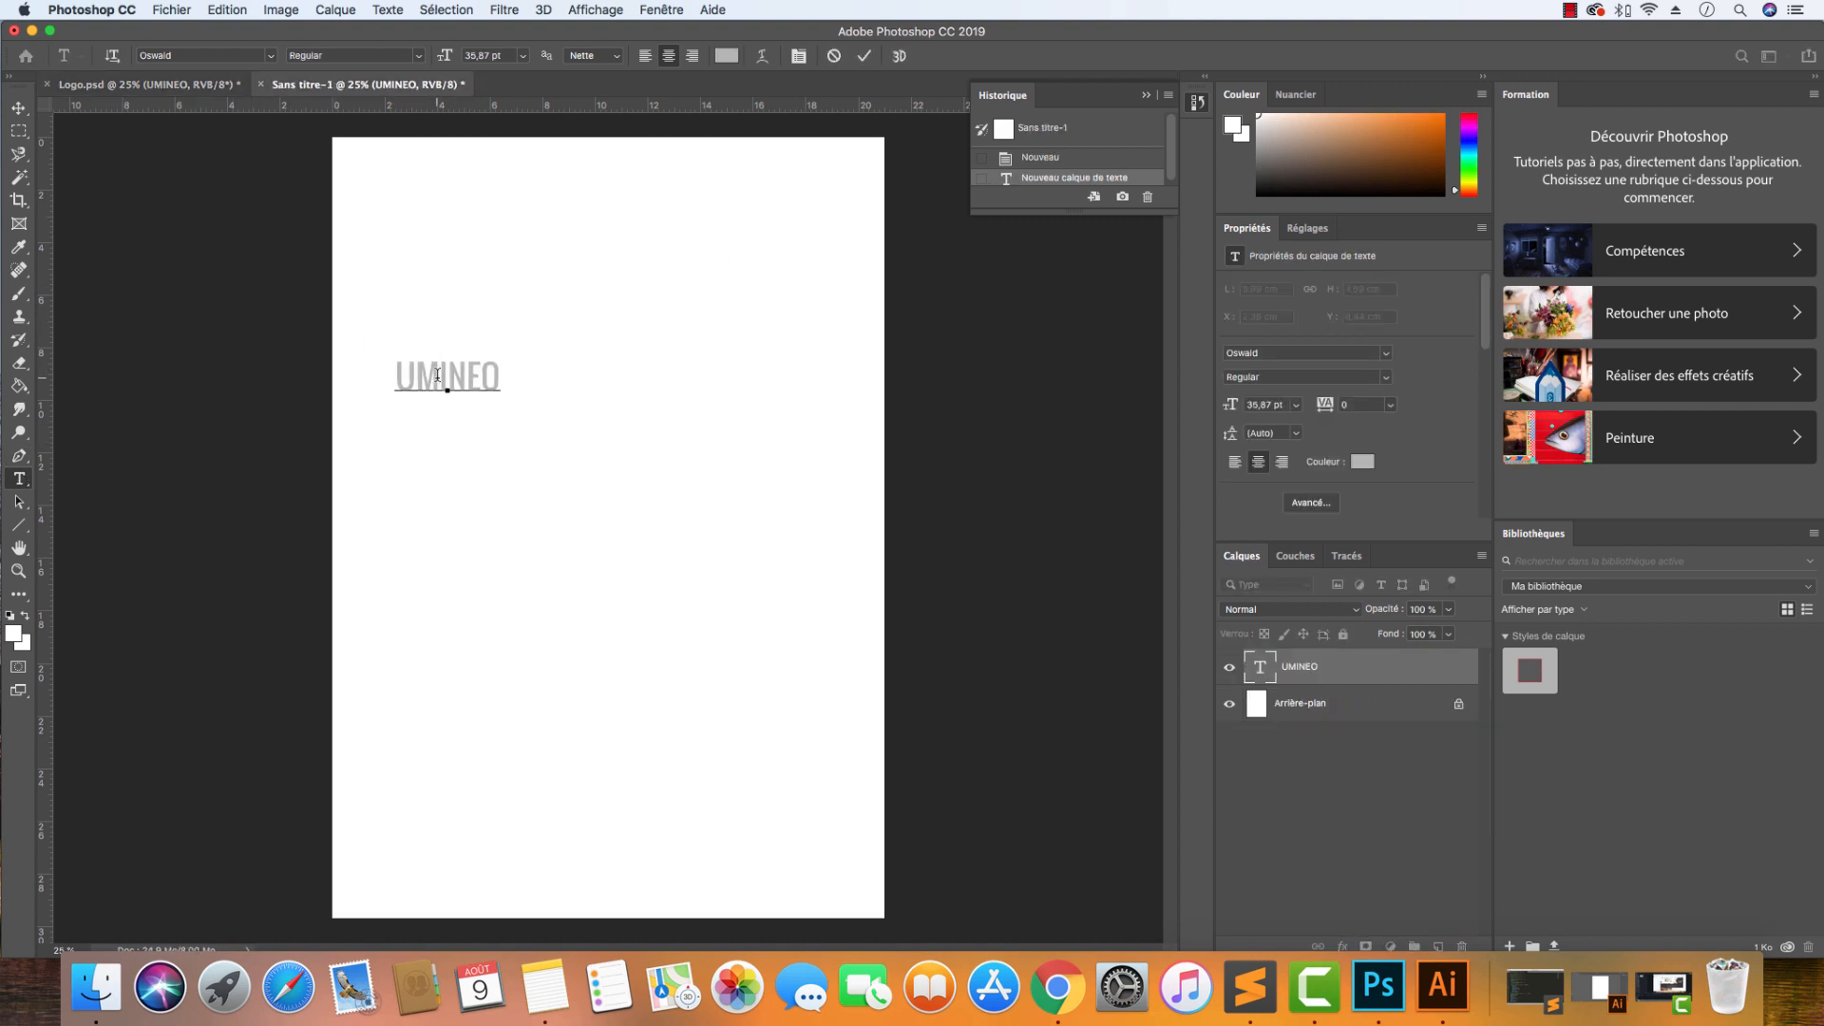
left_click(385, 55)
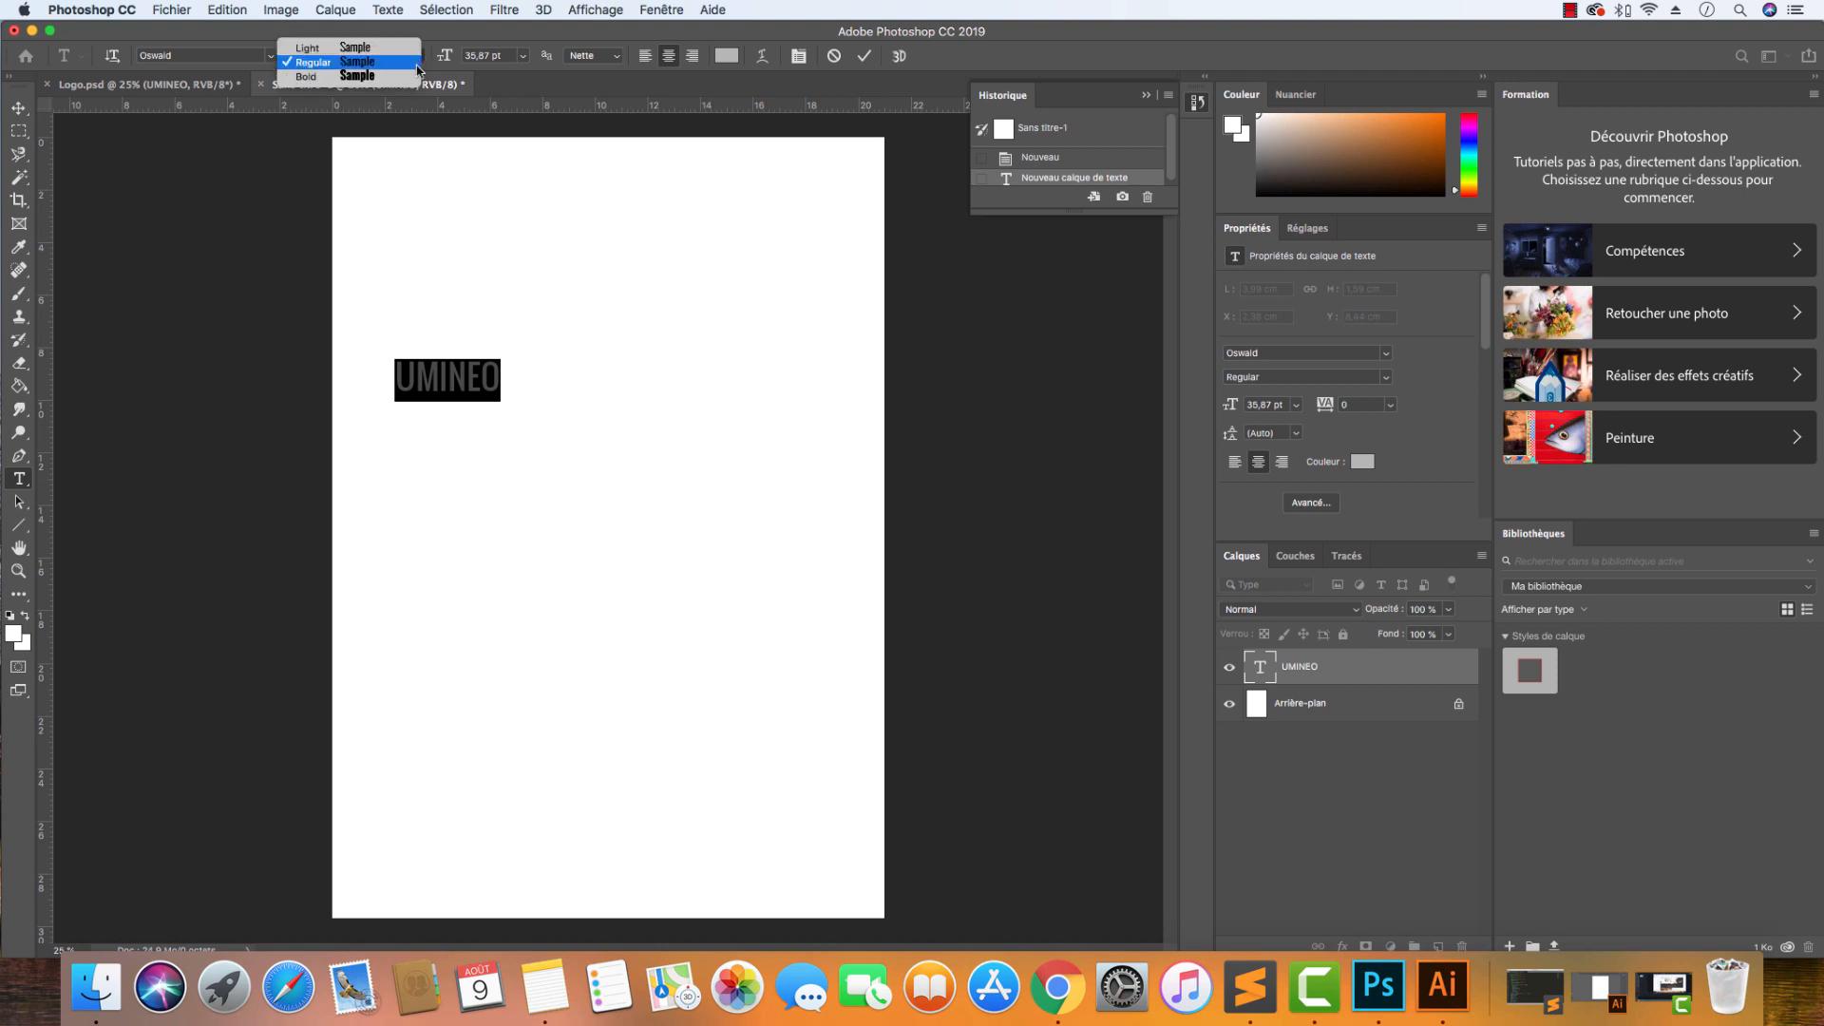
left_click(388, 77)
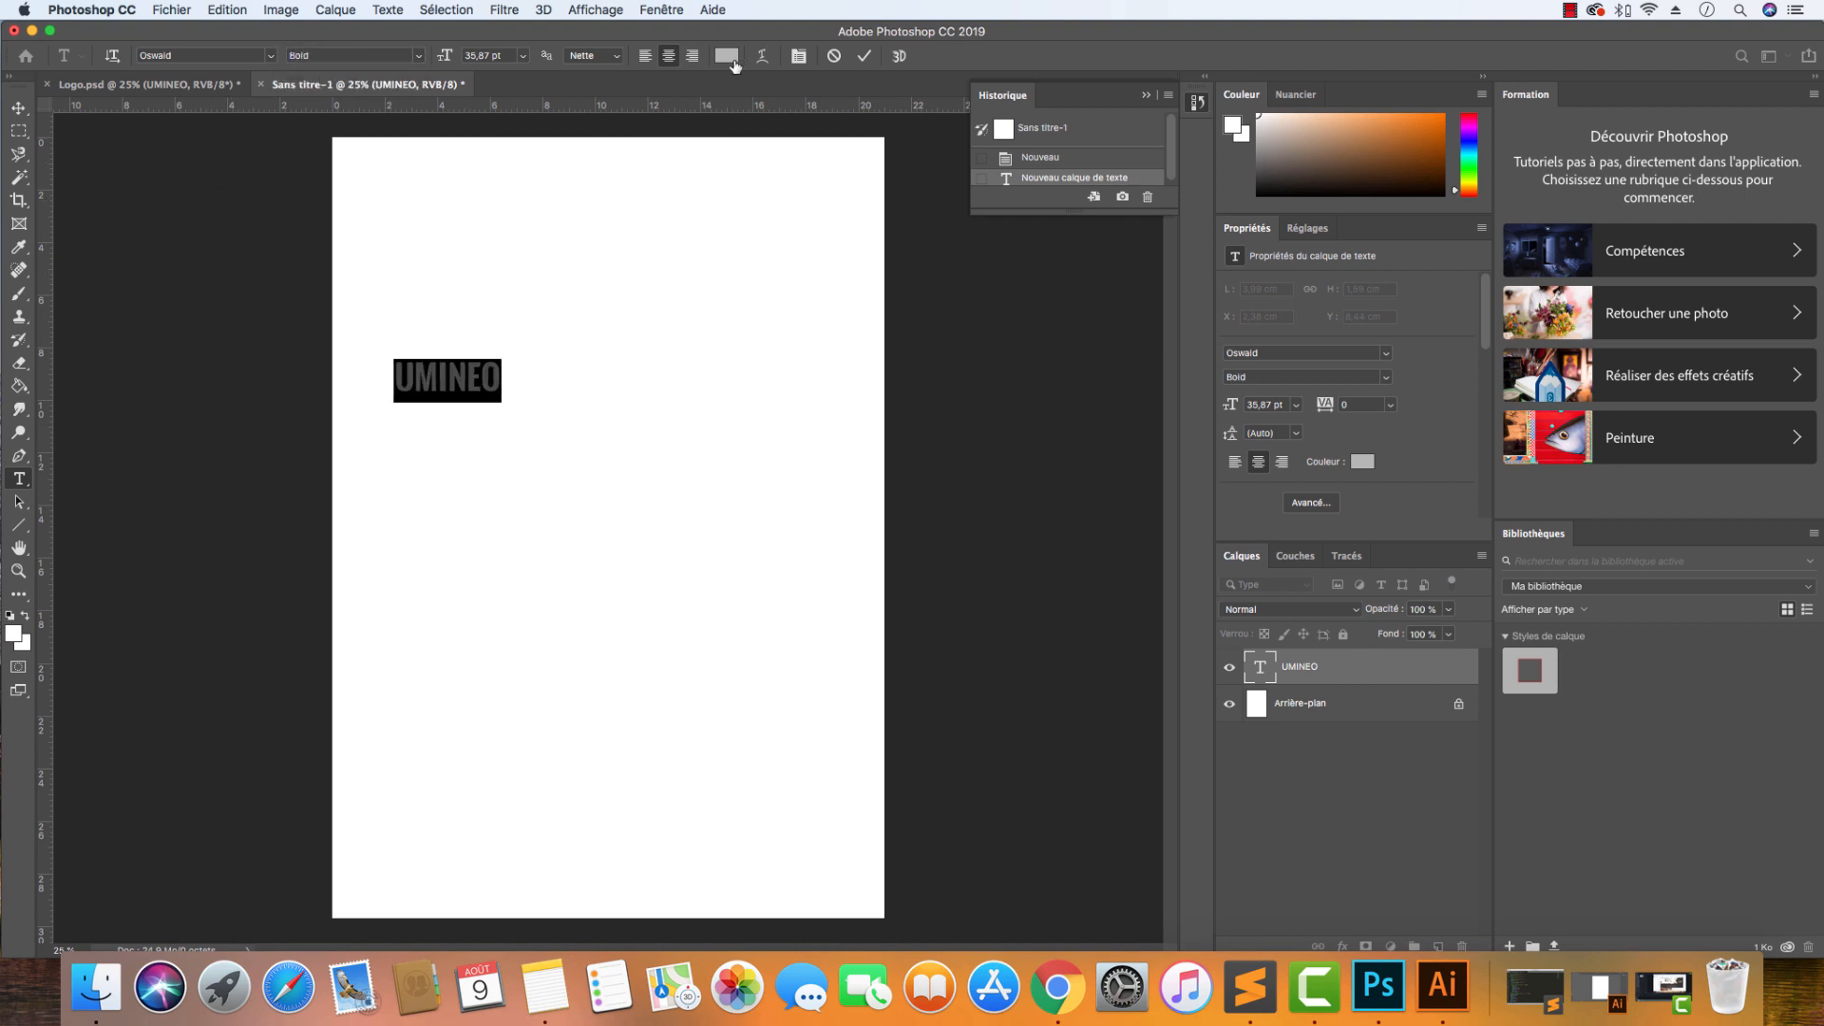
Set the UMINEO text colour to black (000000) and commit the text edit.
left_click(728, 56)
left_click_drag(1285, 705, 1158, 841)
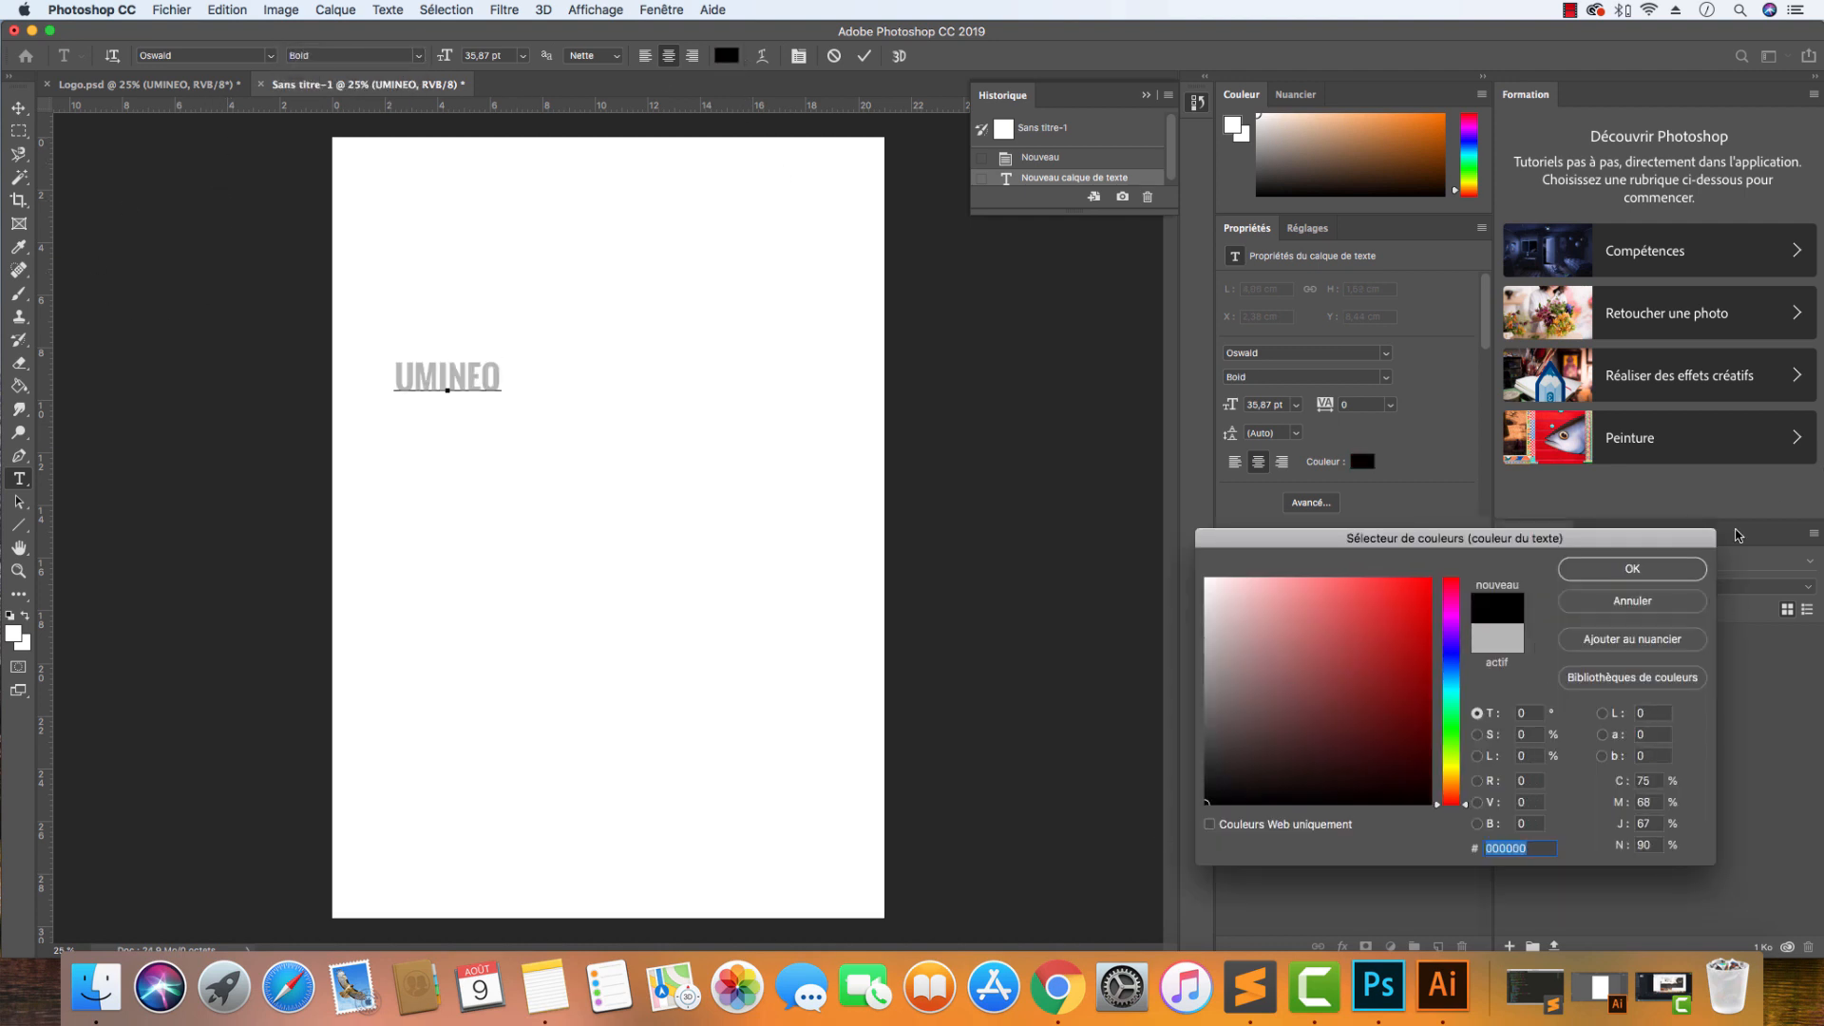
left_click(1632, 568)
left_click(19, 107)
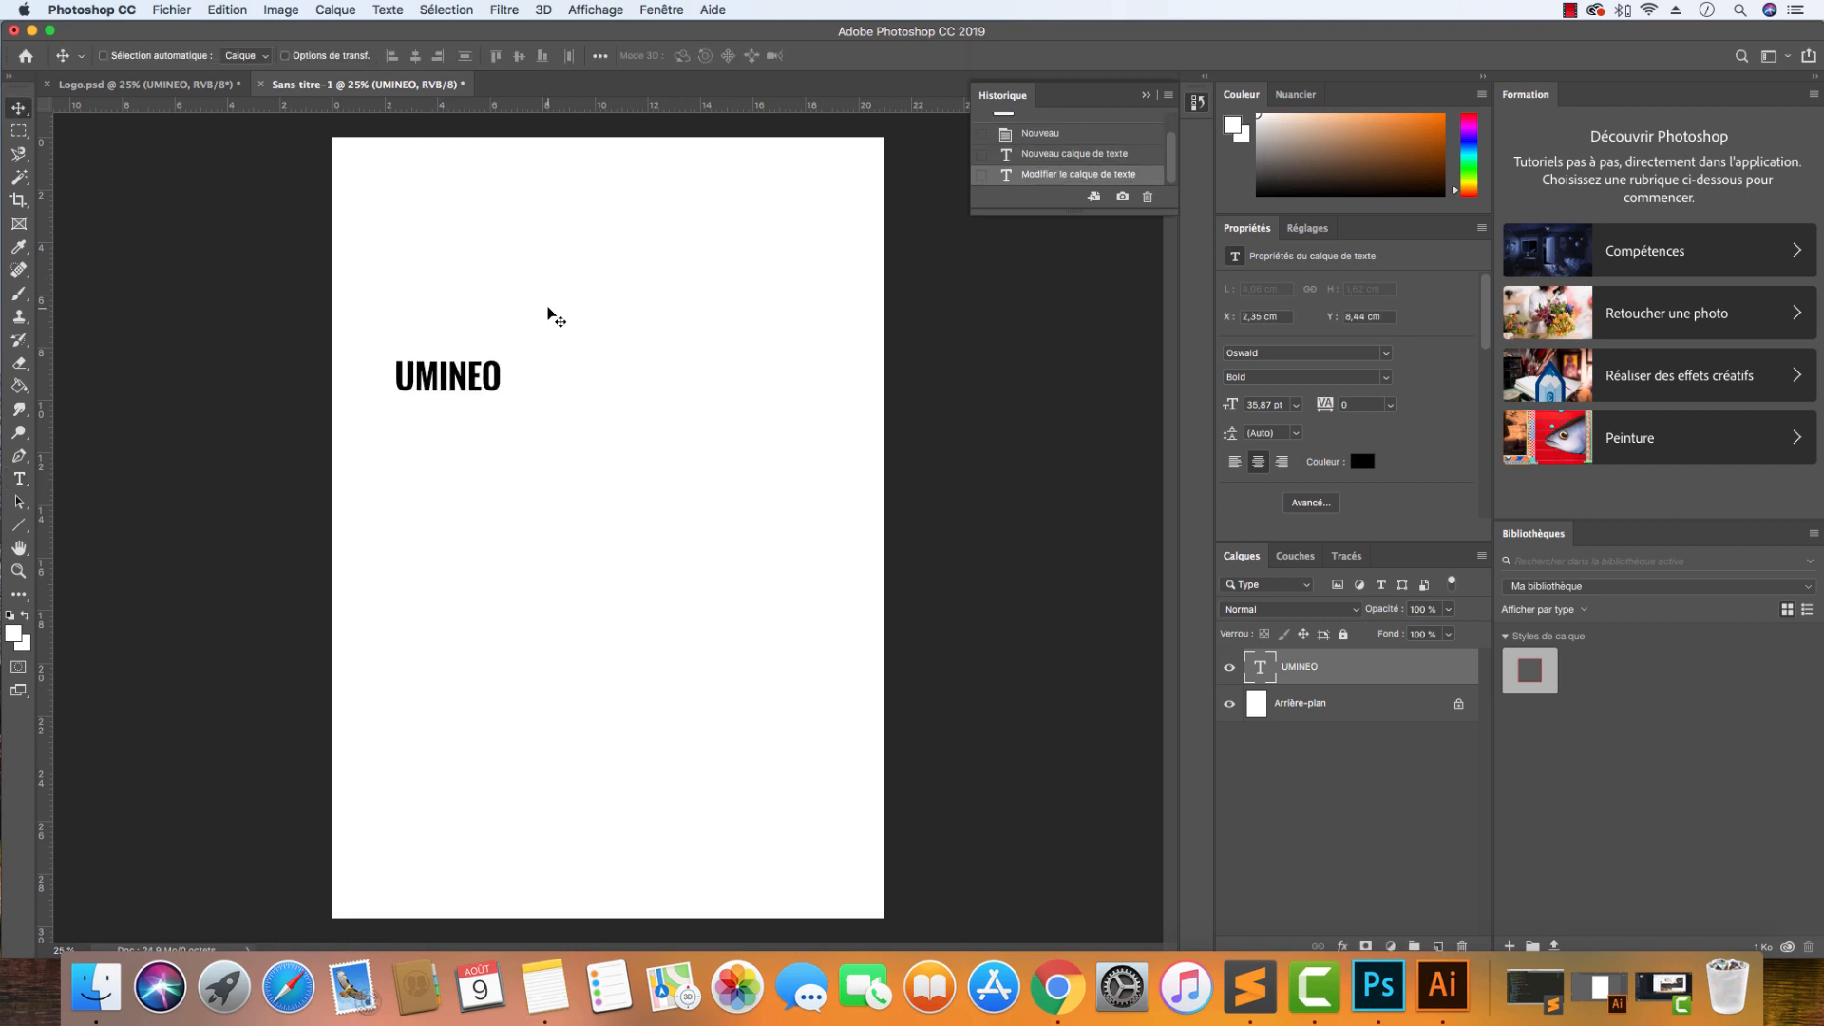
Try enlarging the UMINEO text to about 109 pt with Free Transform, compare it with Logo.psd, and undo the scaling.
key("super+t")
left_click_drag(502, 401, 608, 488)
key("Return")
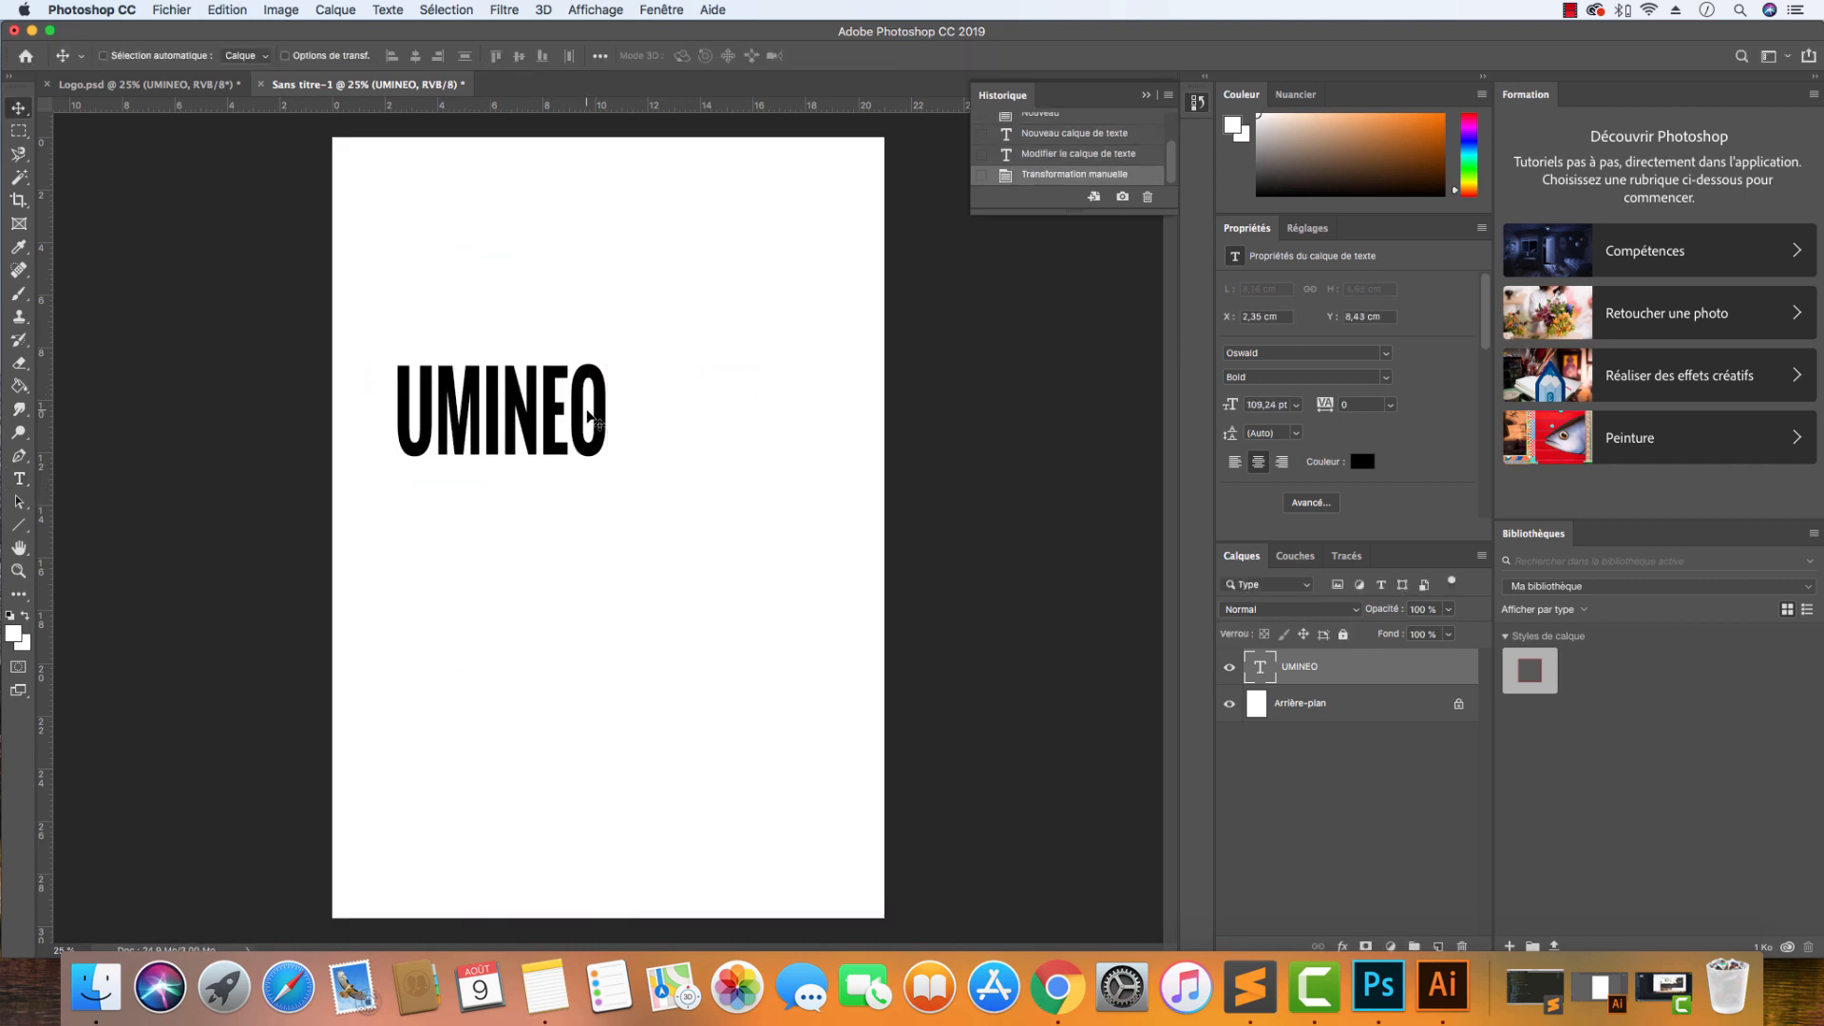
left_click(223, 86)
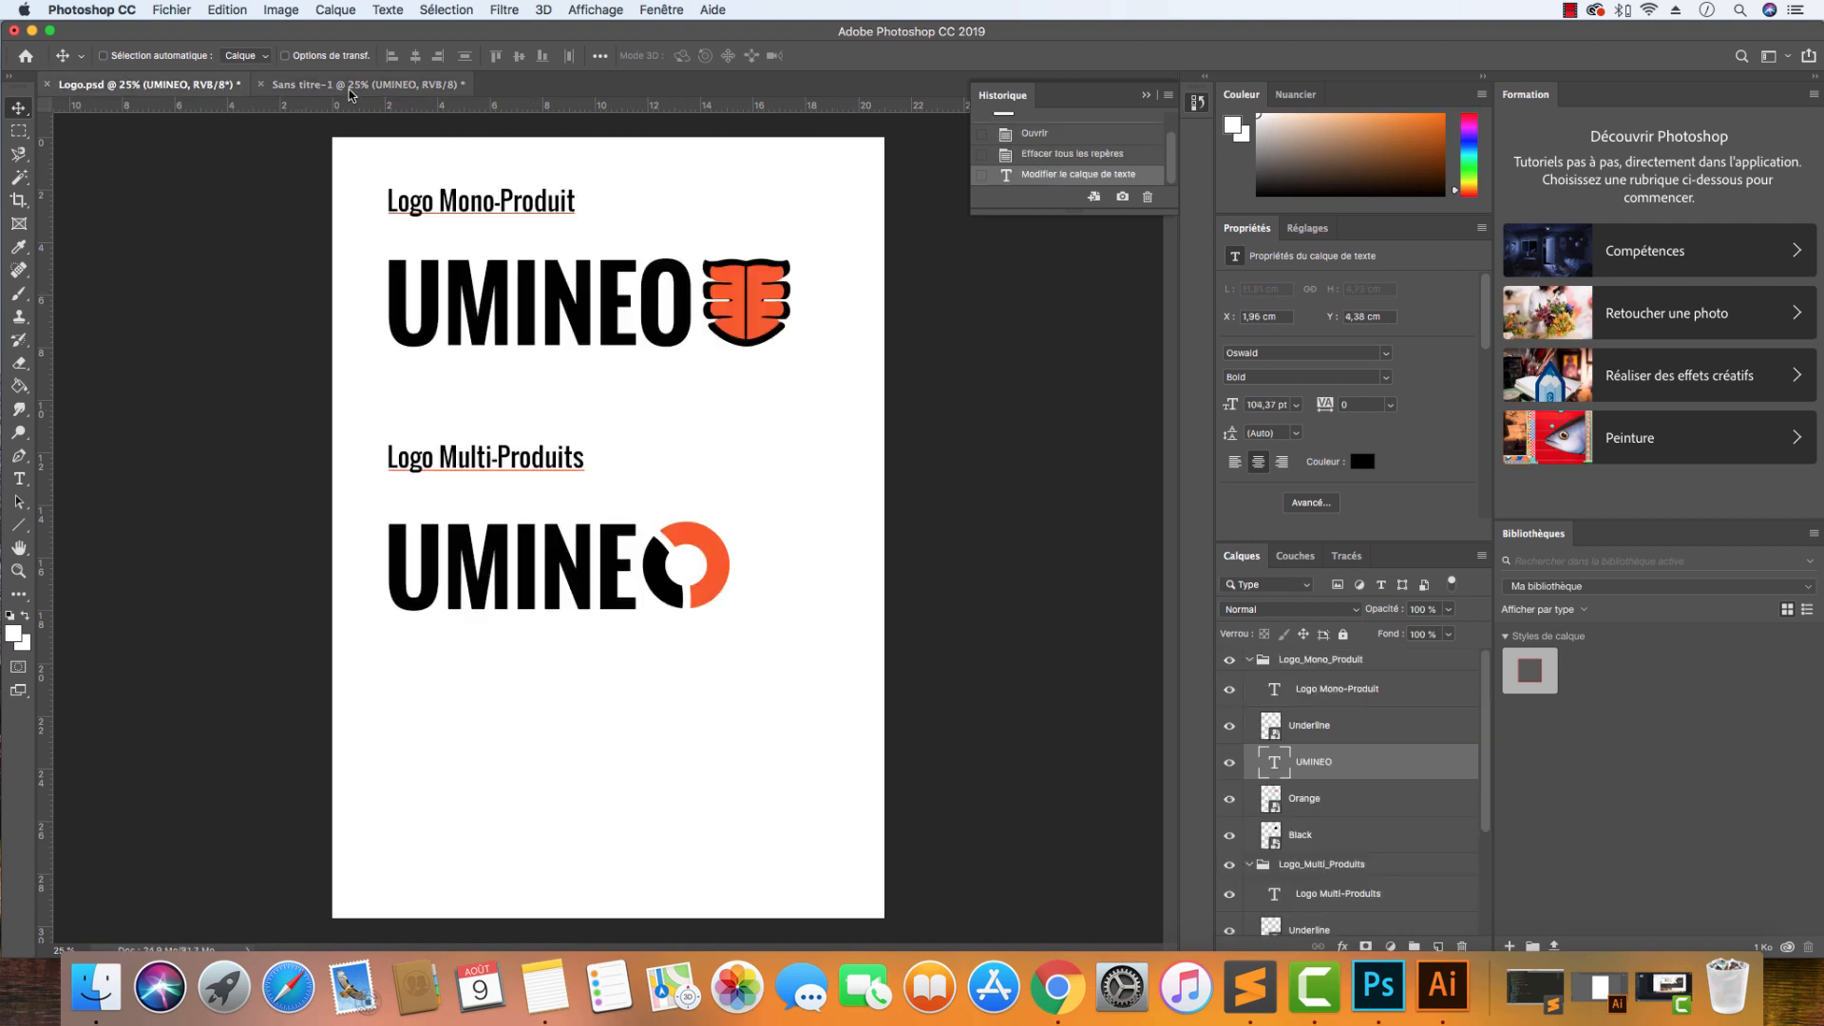
left_click(348, 87)
key("super+z")
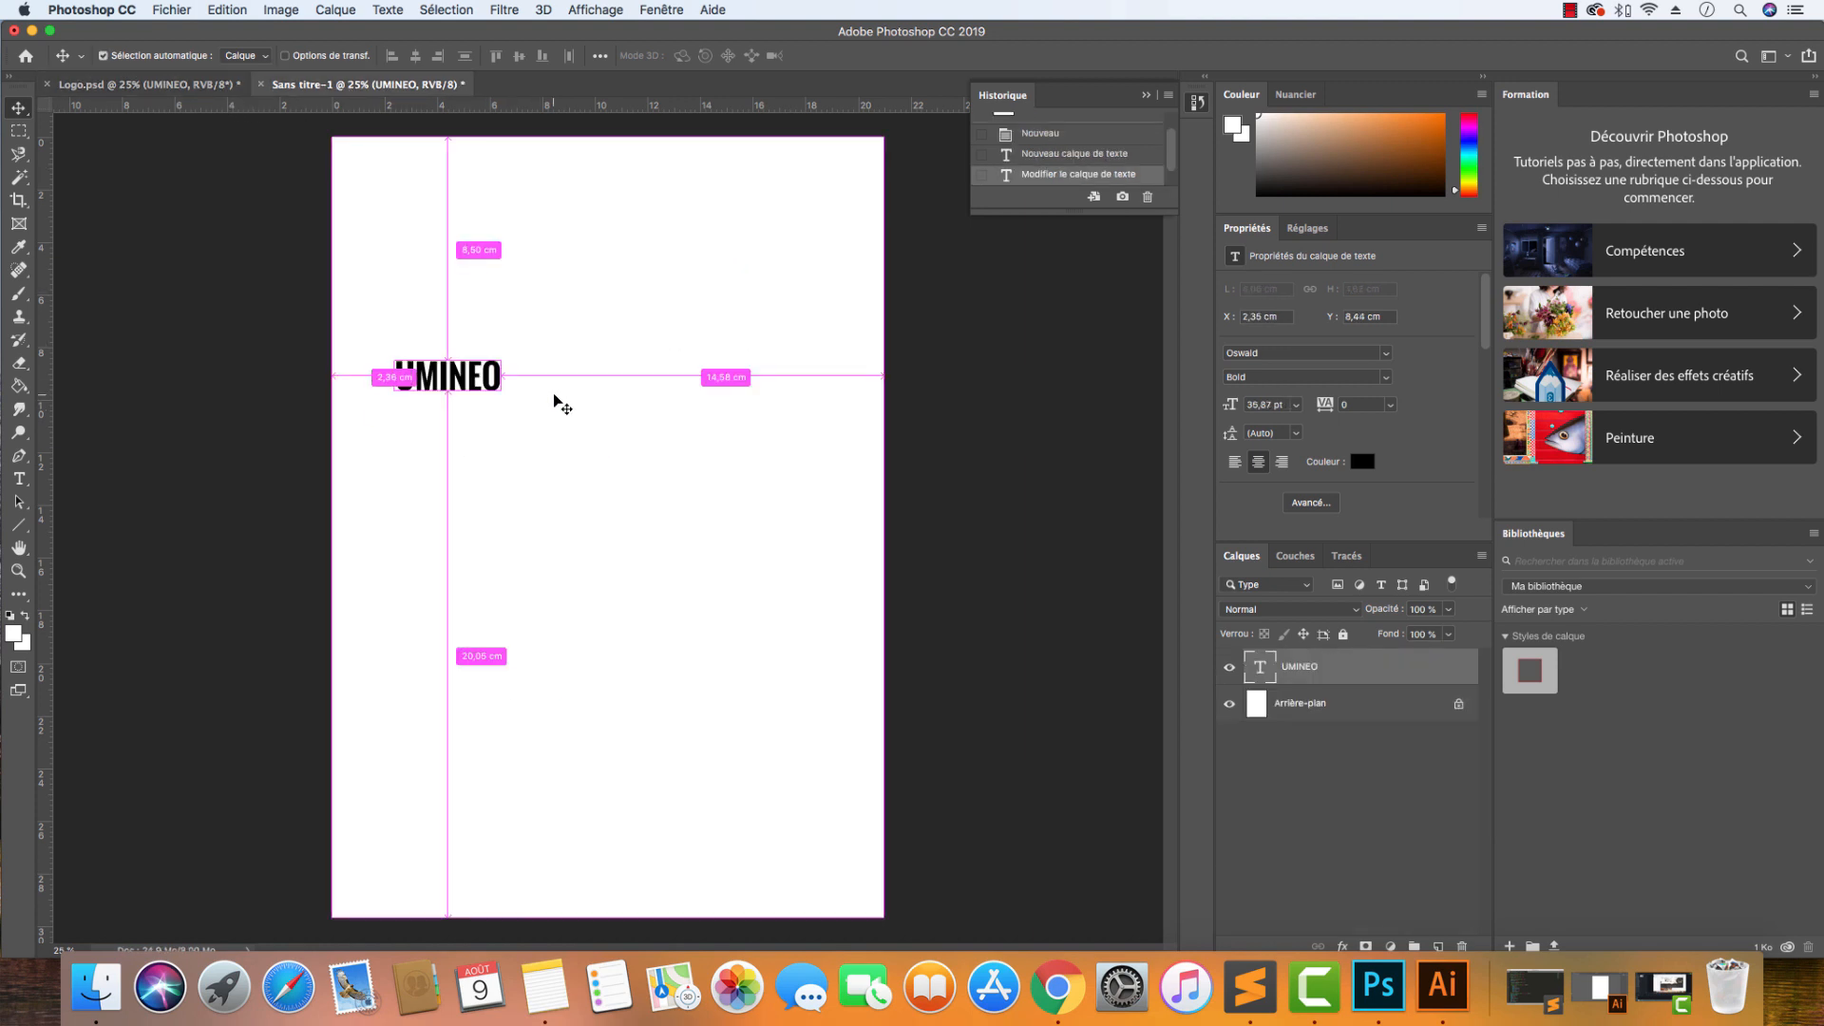
Enlarge the UMINEO text proportionally to about 85 pt and compare it with the logo in Logo.psd.
key("super+t")
left_click_drag(495, 389, 629, 513)
key("Return")
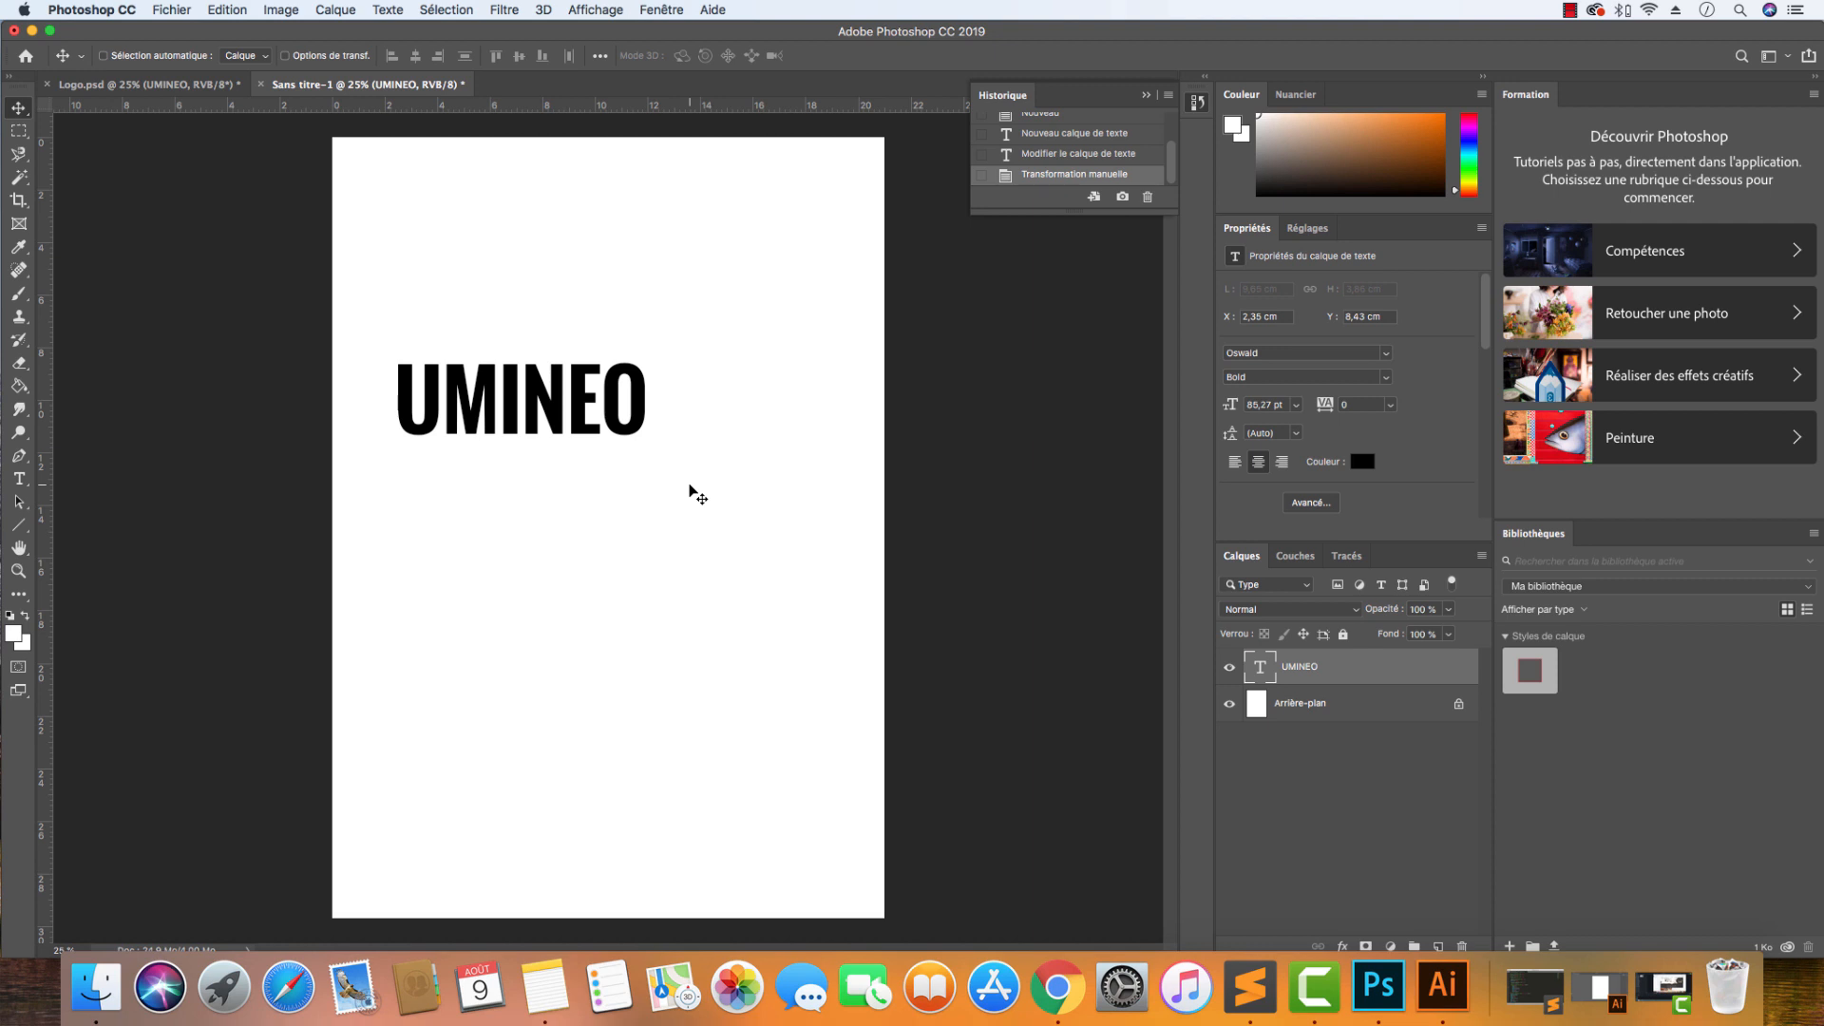
left_click(109, 83)
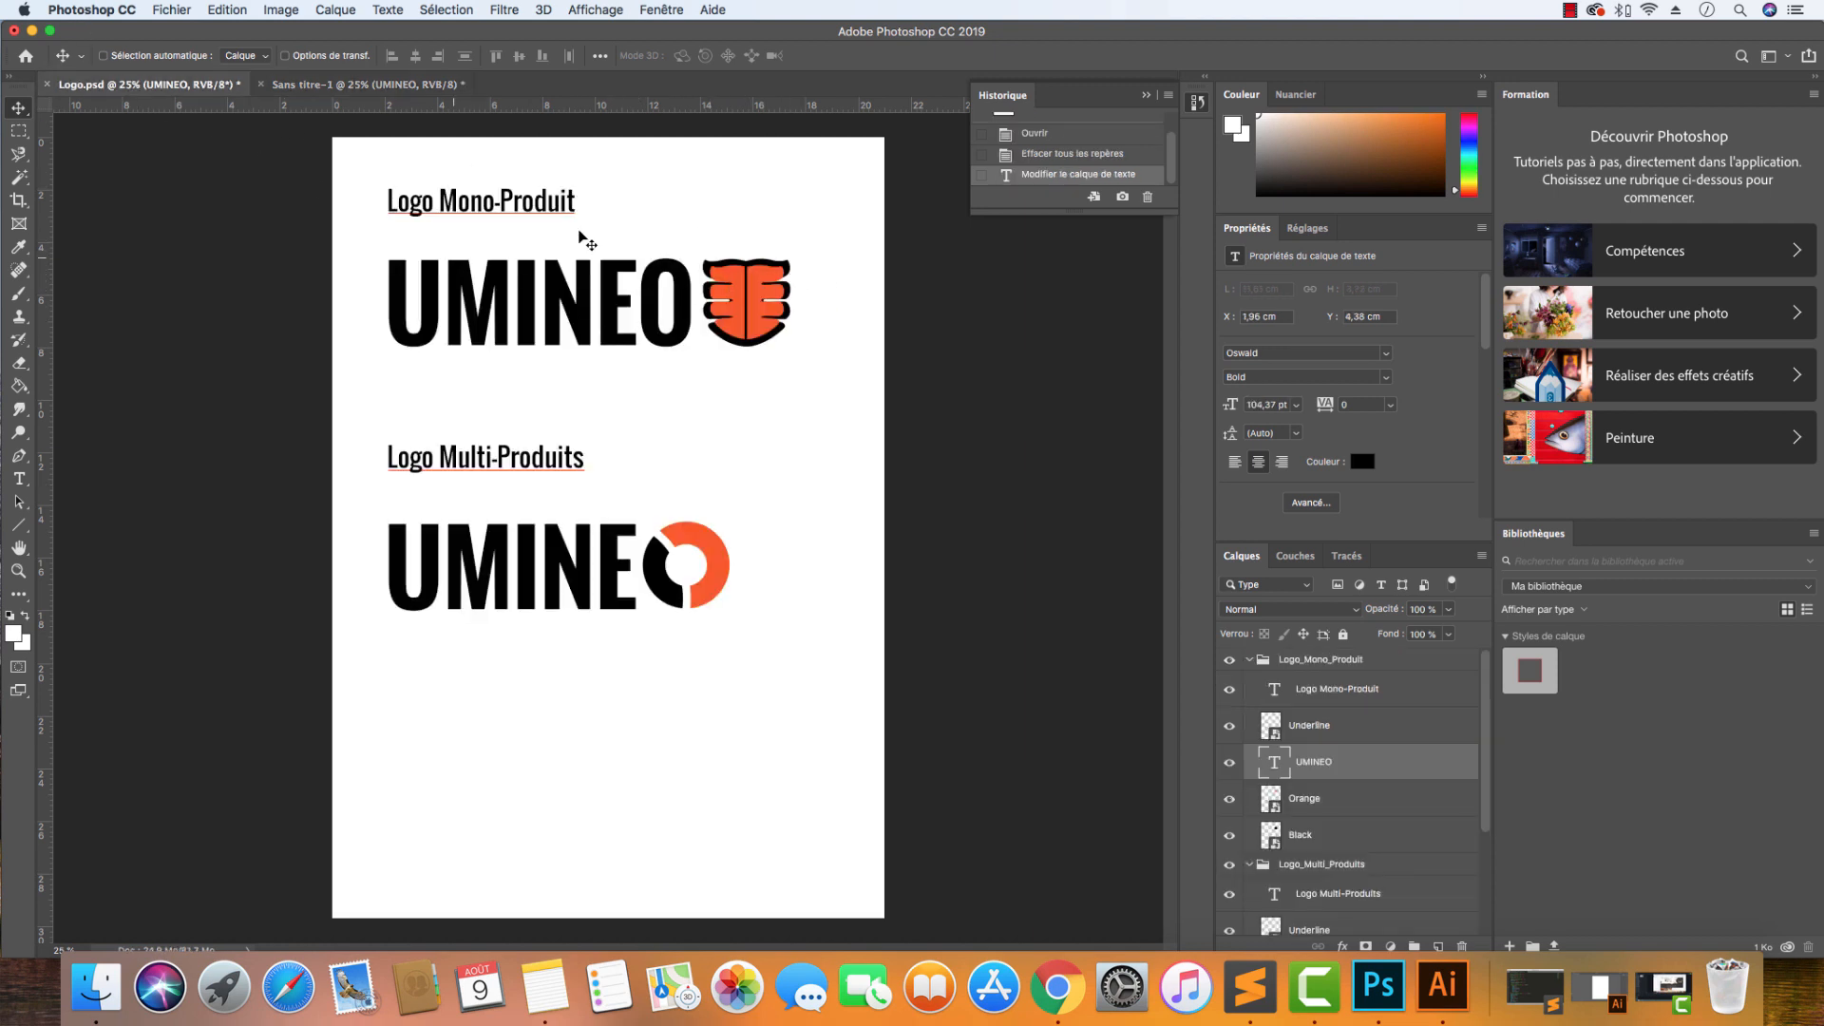
left_click(323, 84)
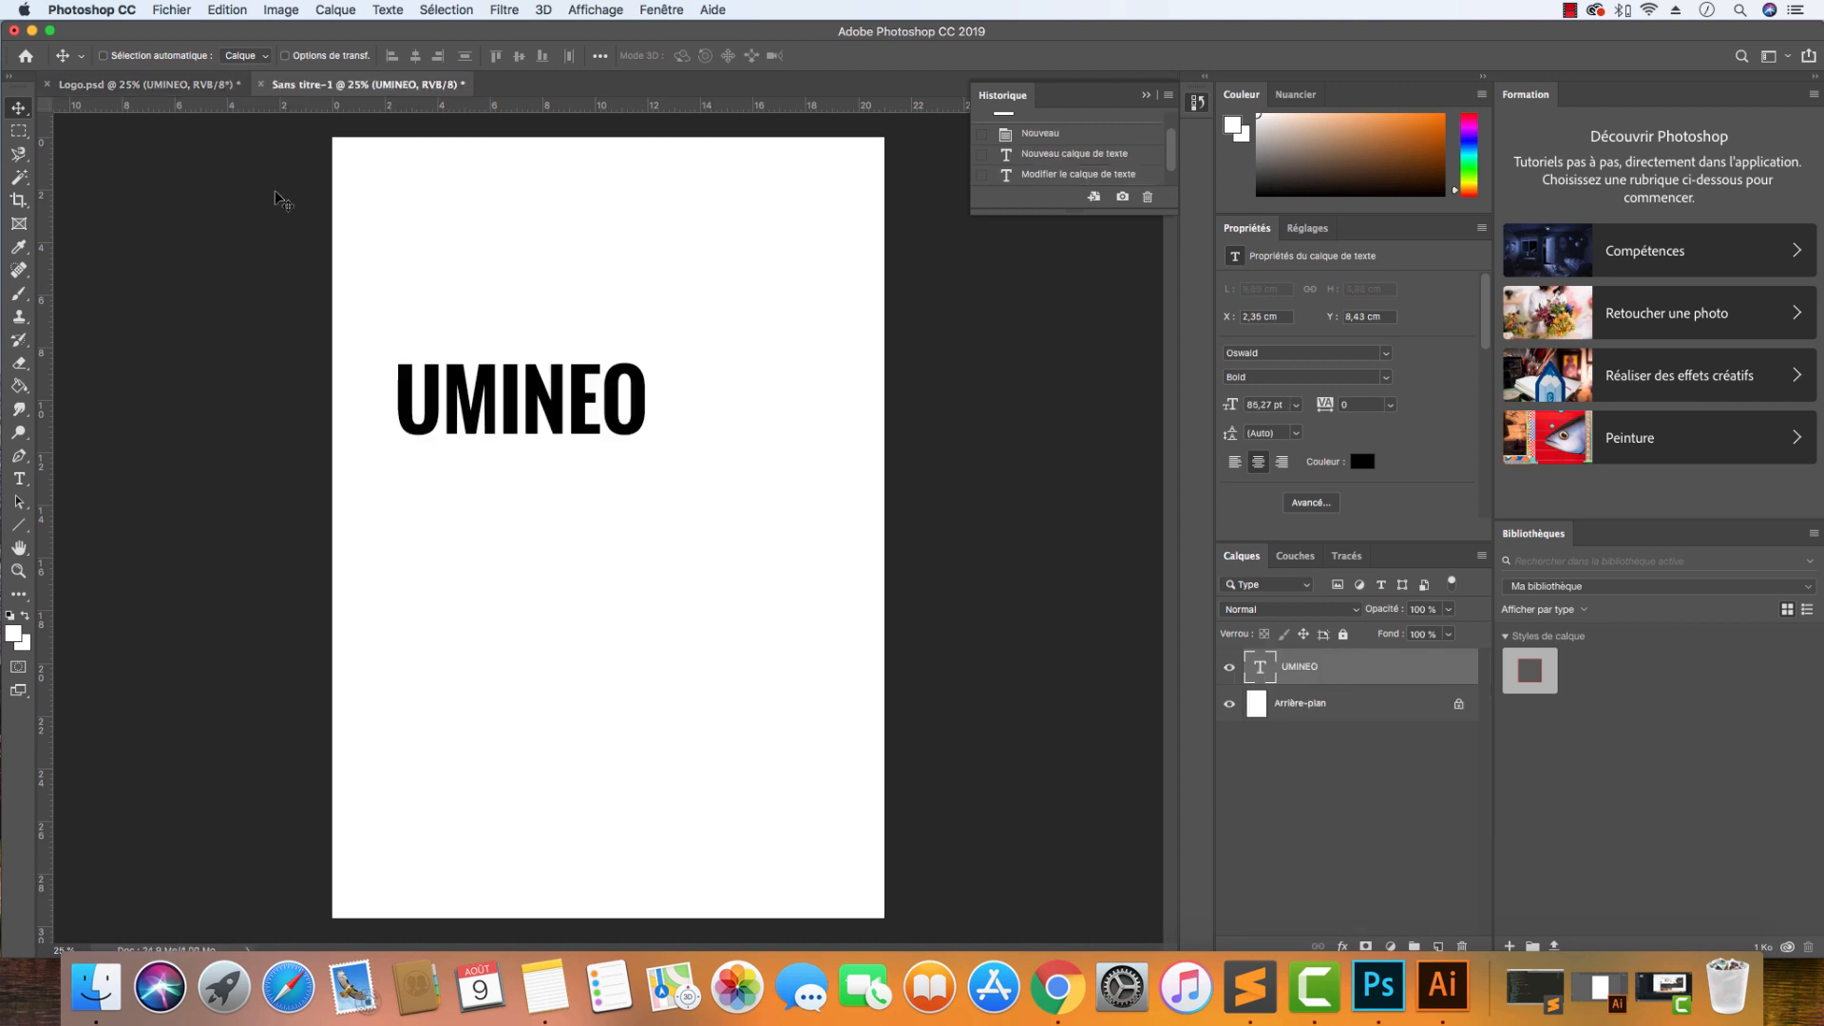
Open Product_Only.psd from the Umineo folder, keeping its embedded colour profile, and move the product layer down and left towards the canvas centre.
left_click(95, 988)
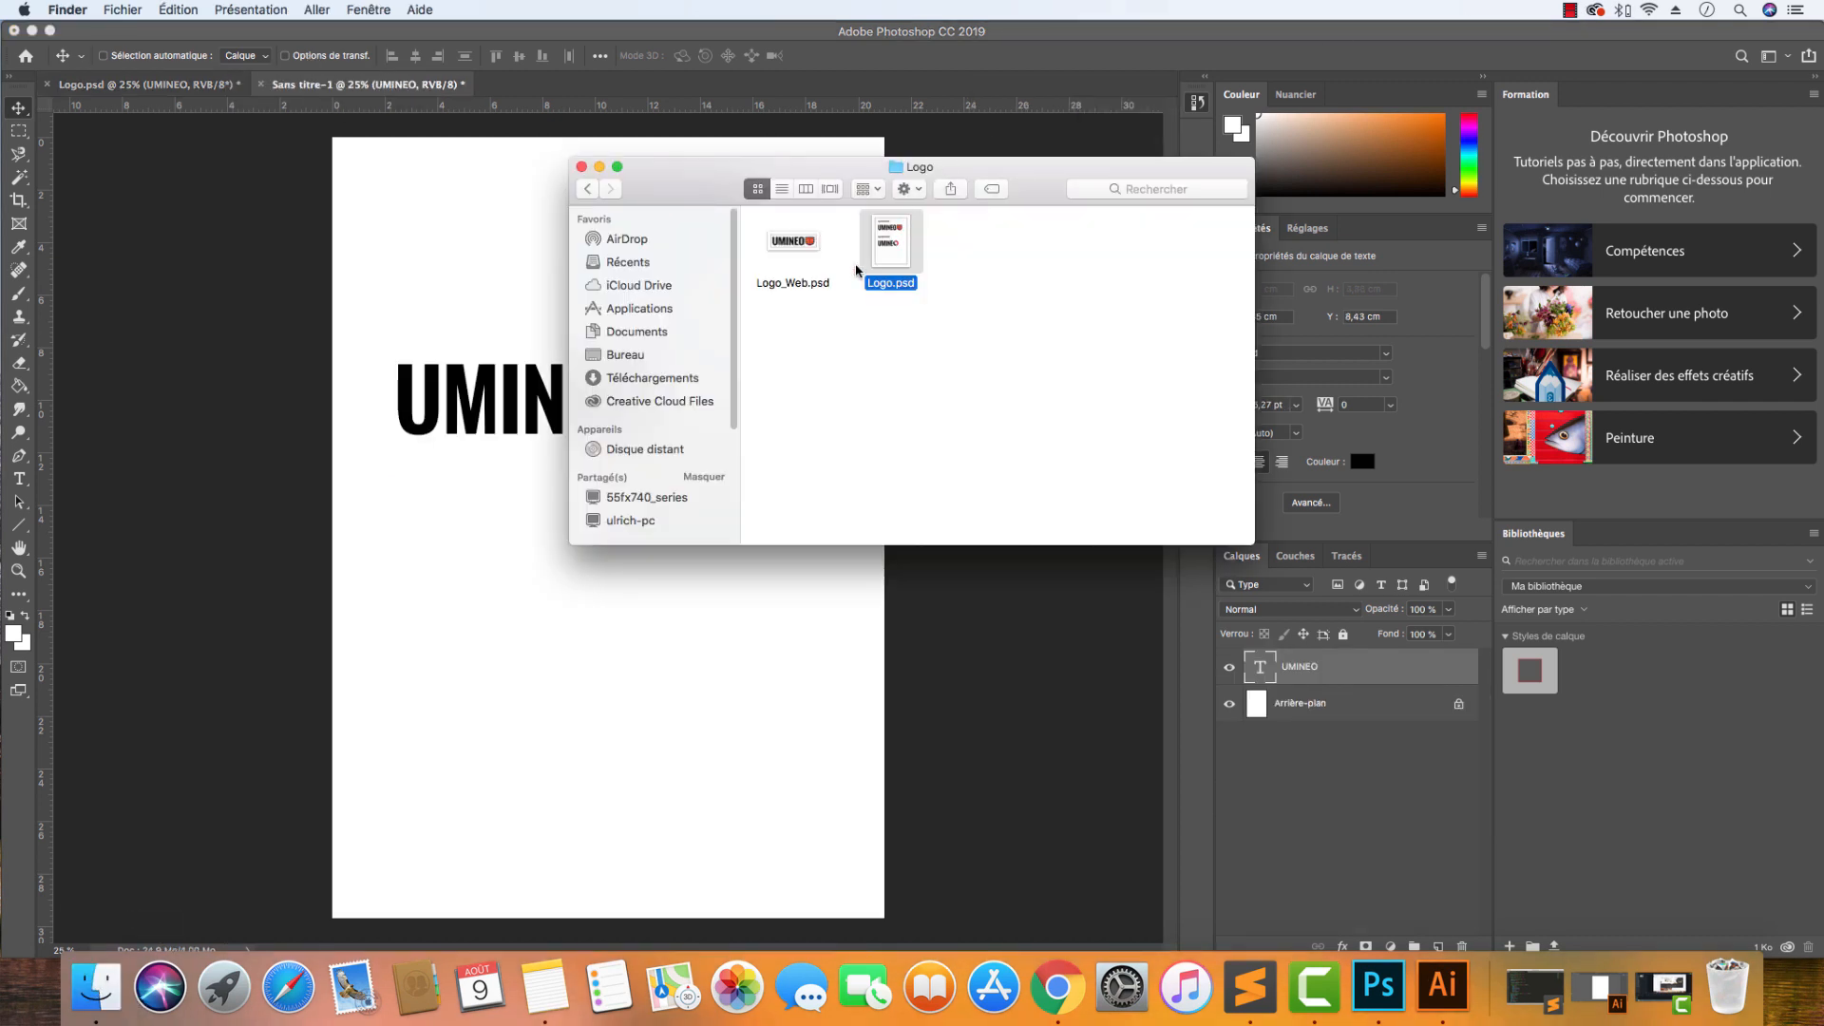
left_click(587, 188)
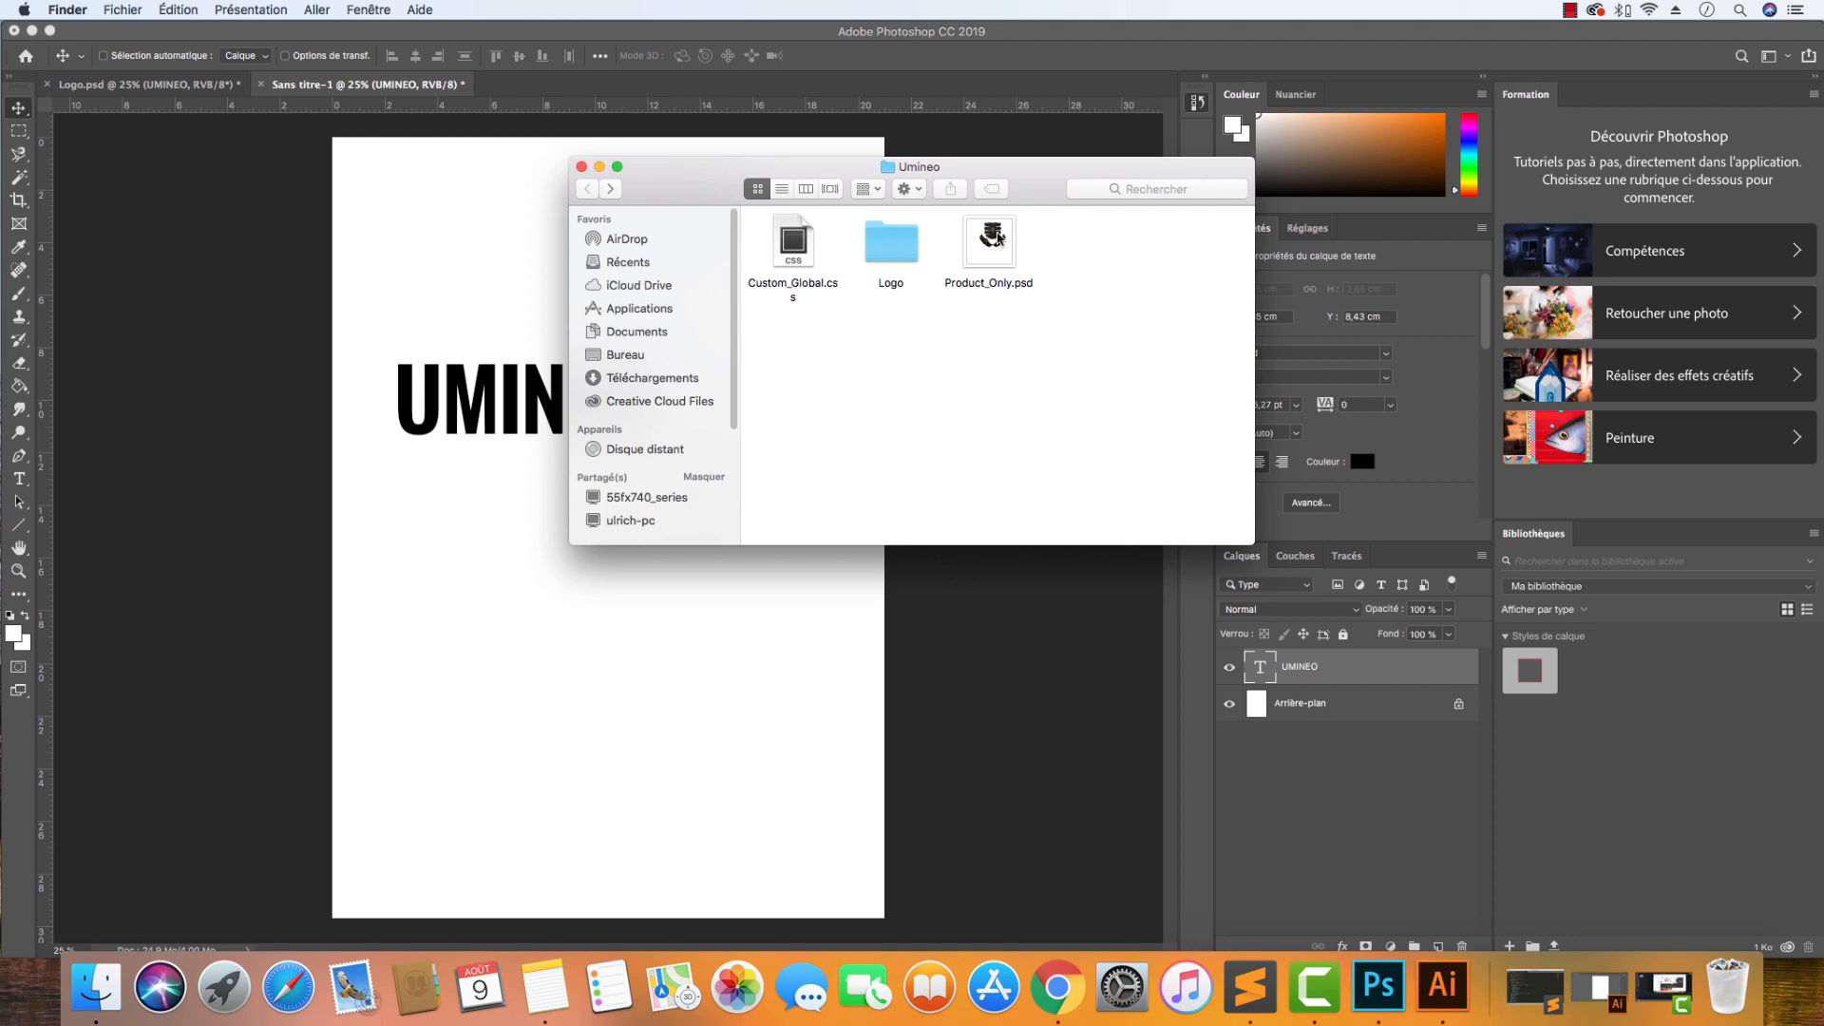
double_click(994, 240)
left_click(931, 472)
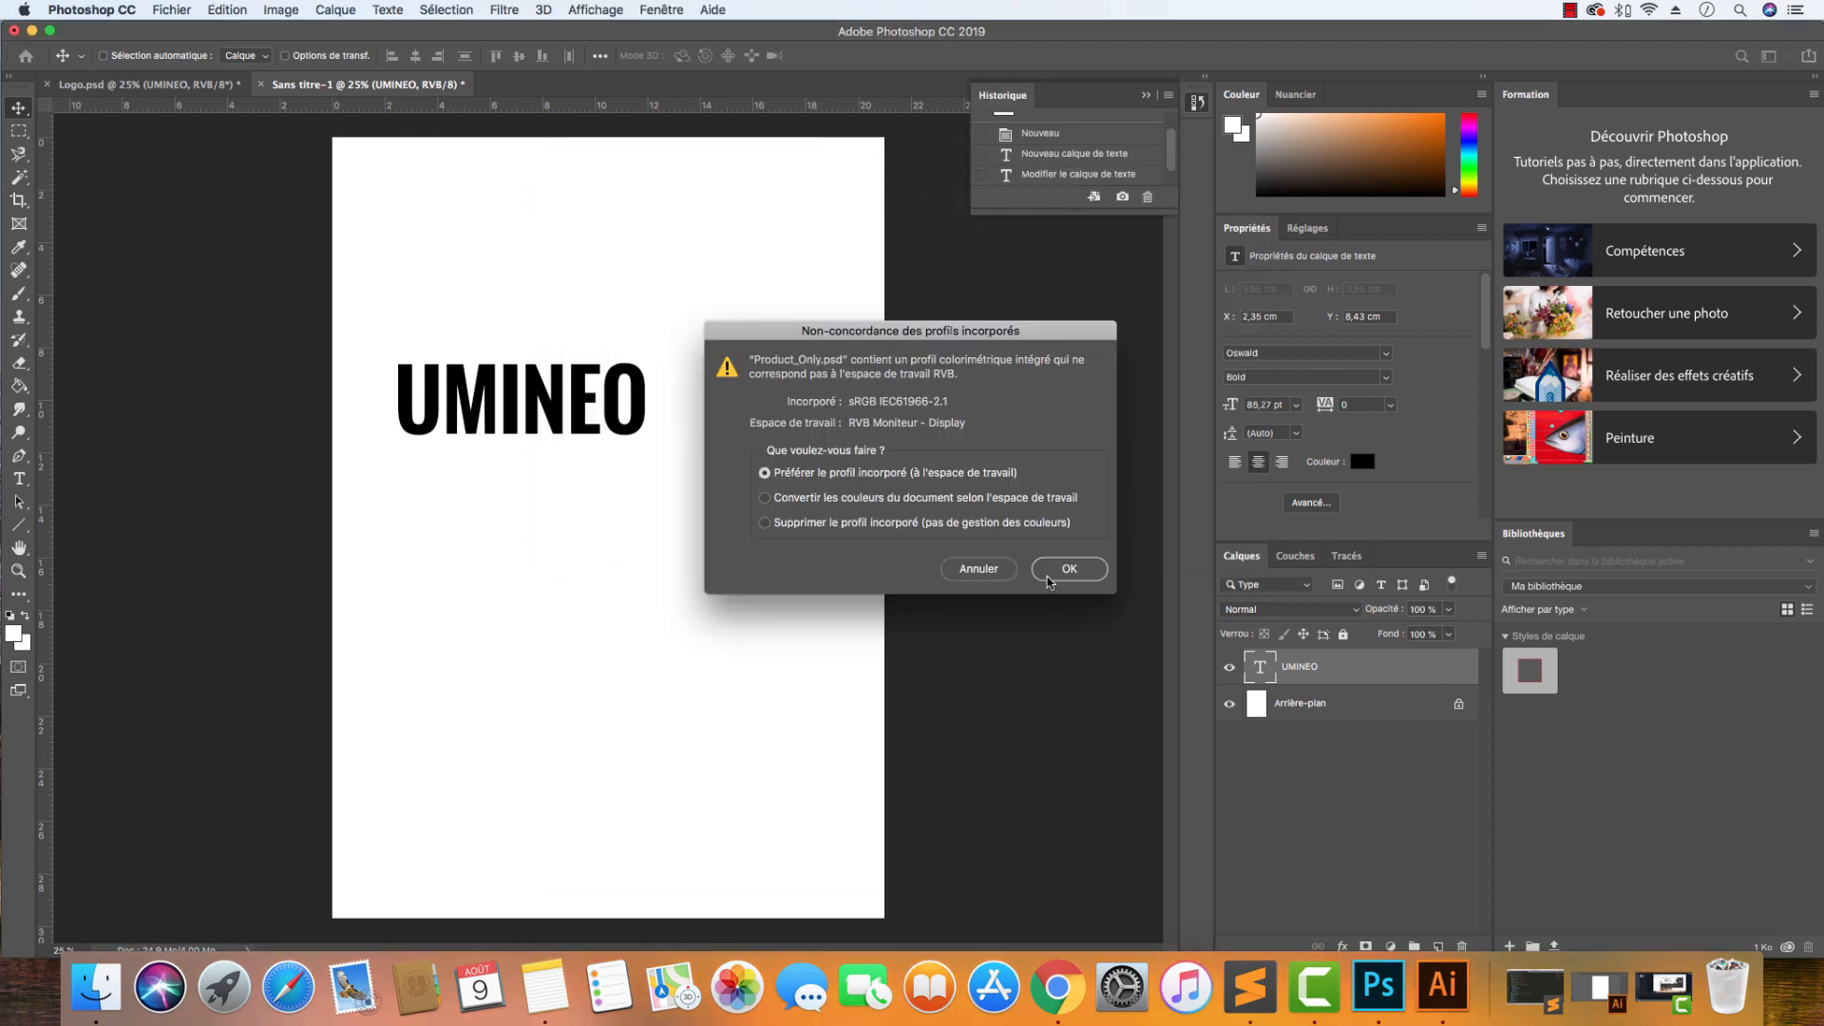
left_click(1059, 568)
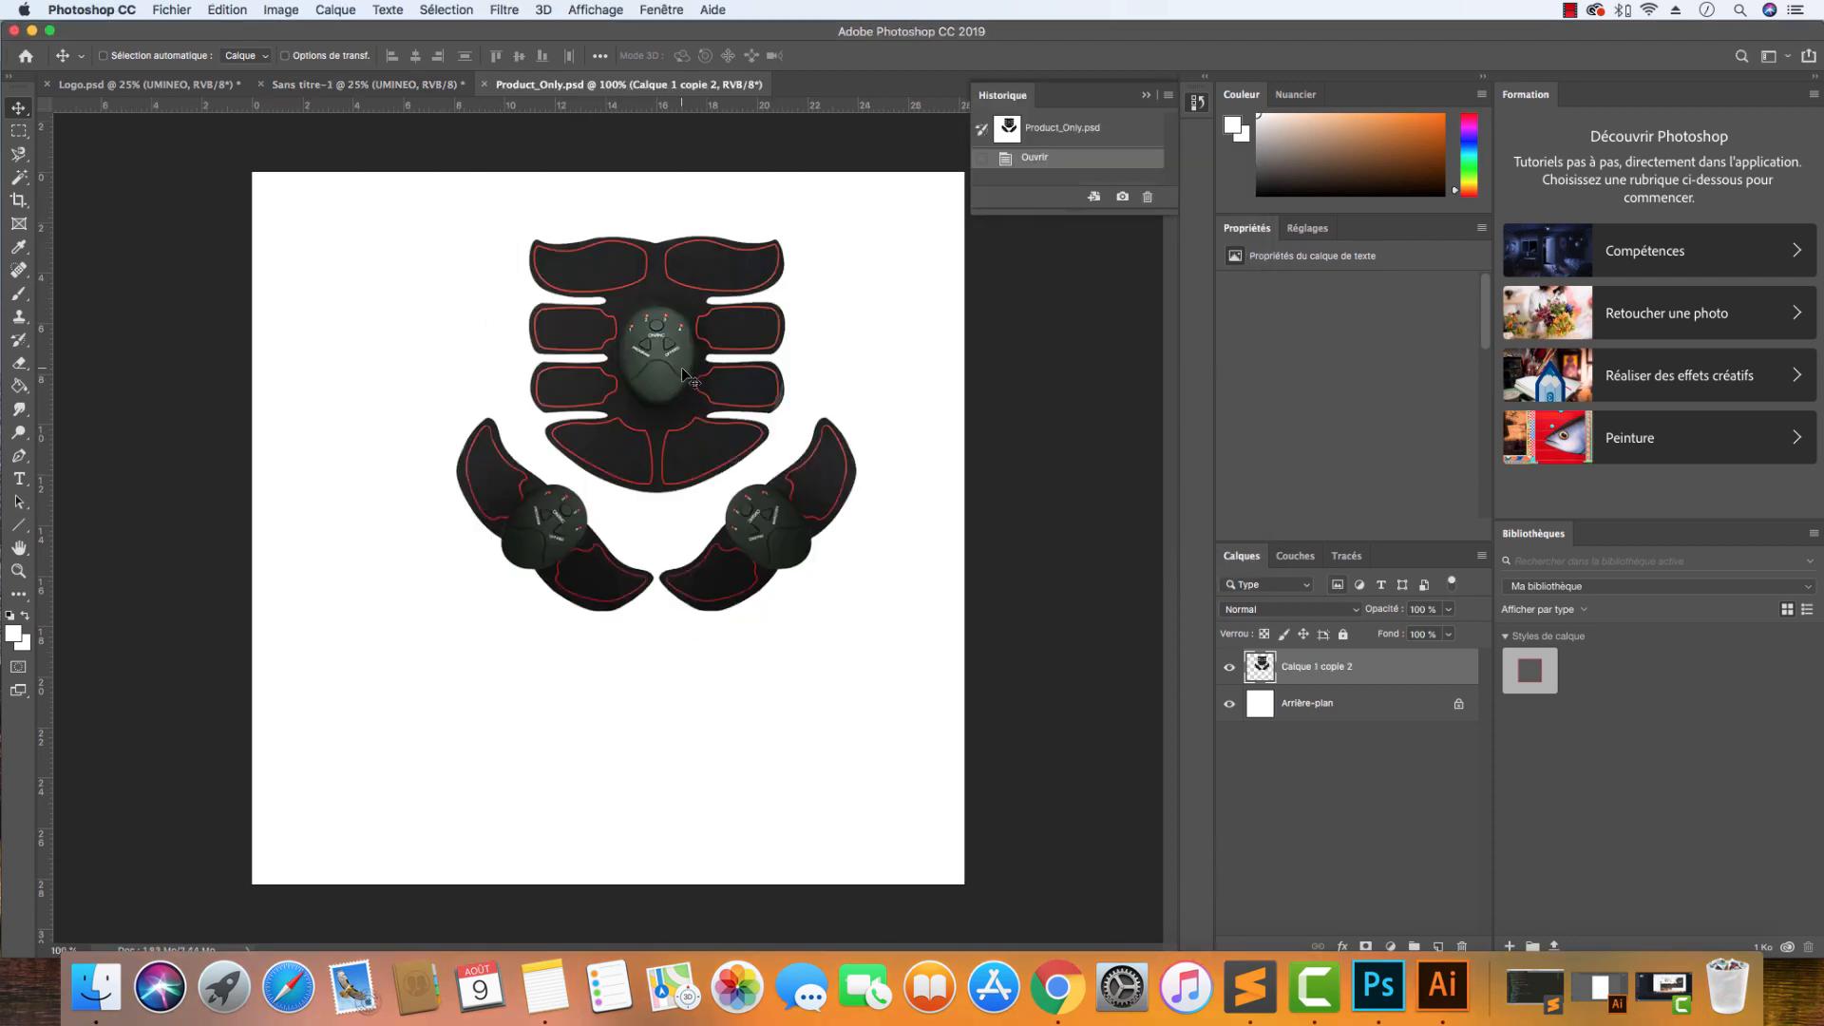
left_click_drag(685, 353, 613, 432)
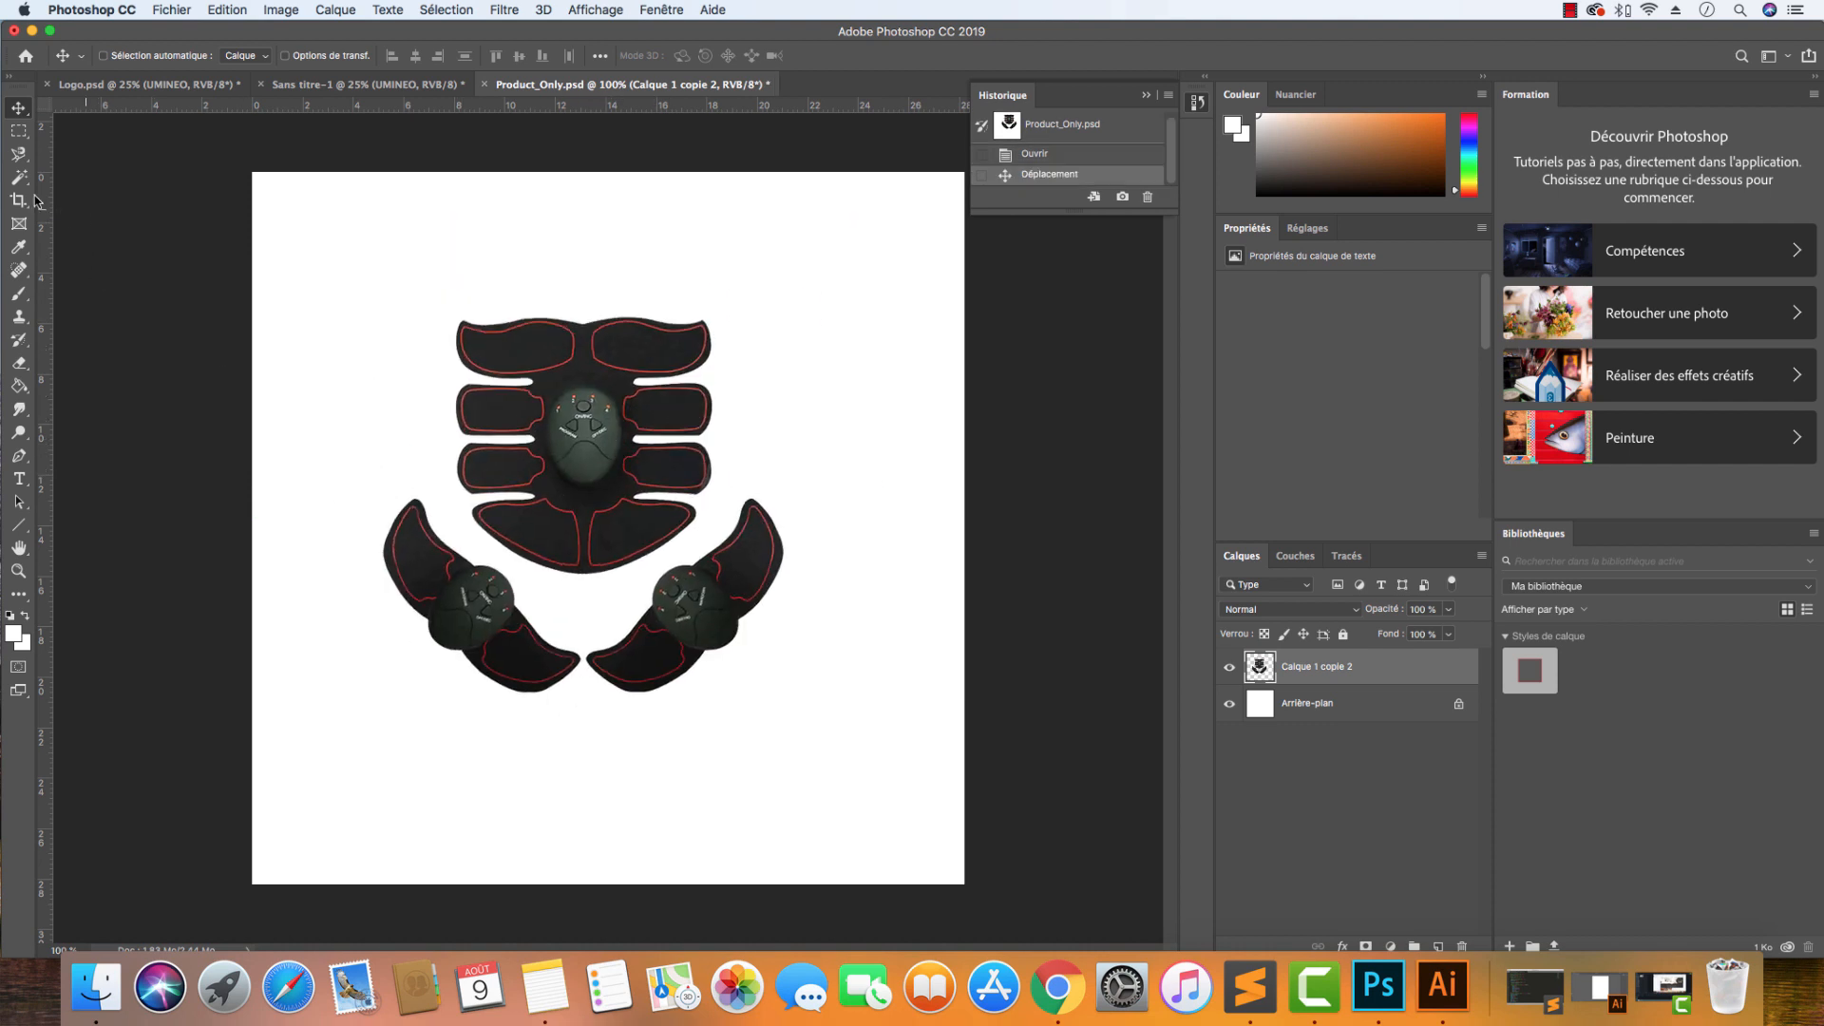
Draw a closed Pen tool path around the two lower side pads, following the curve beneath the central abdominal pad.
left_click(19, 455)
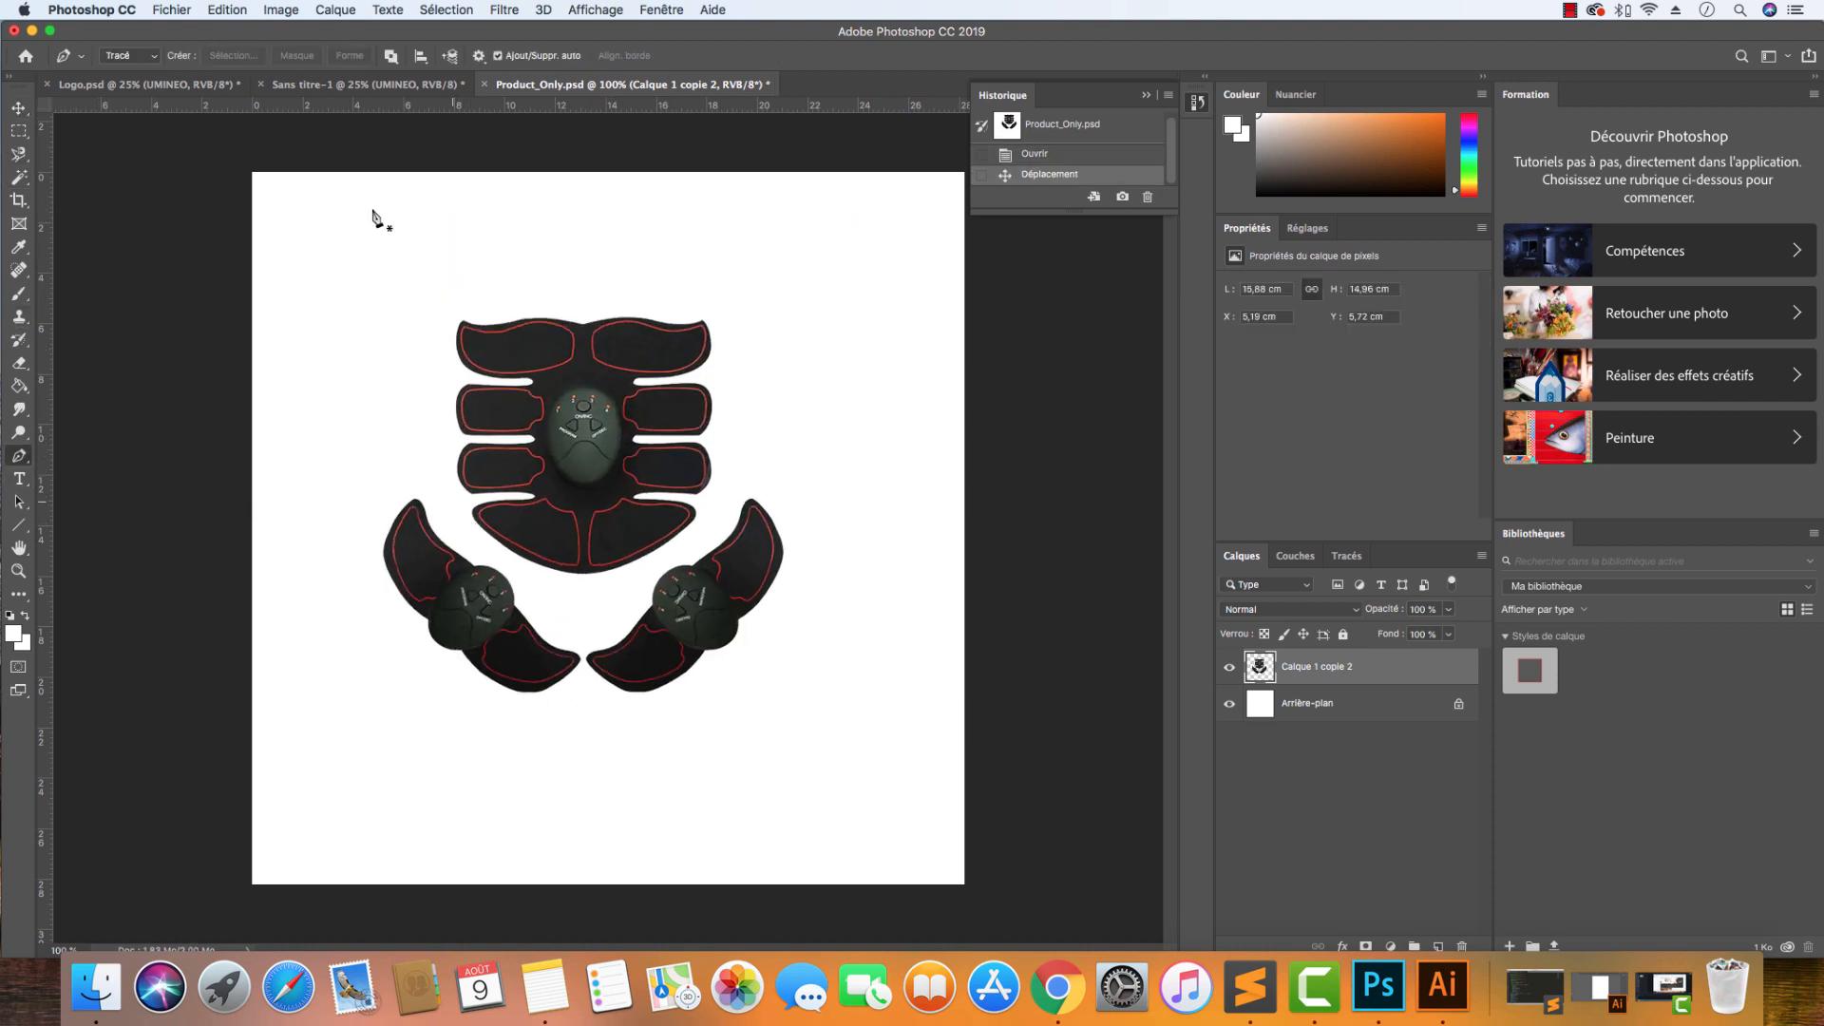
left_click(402, 419)
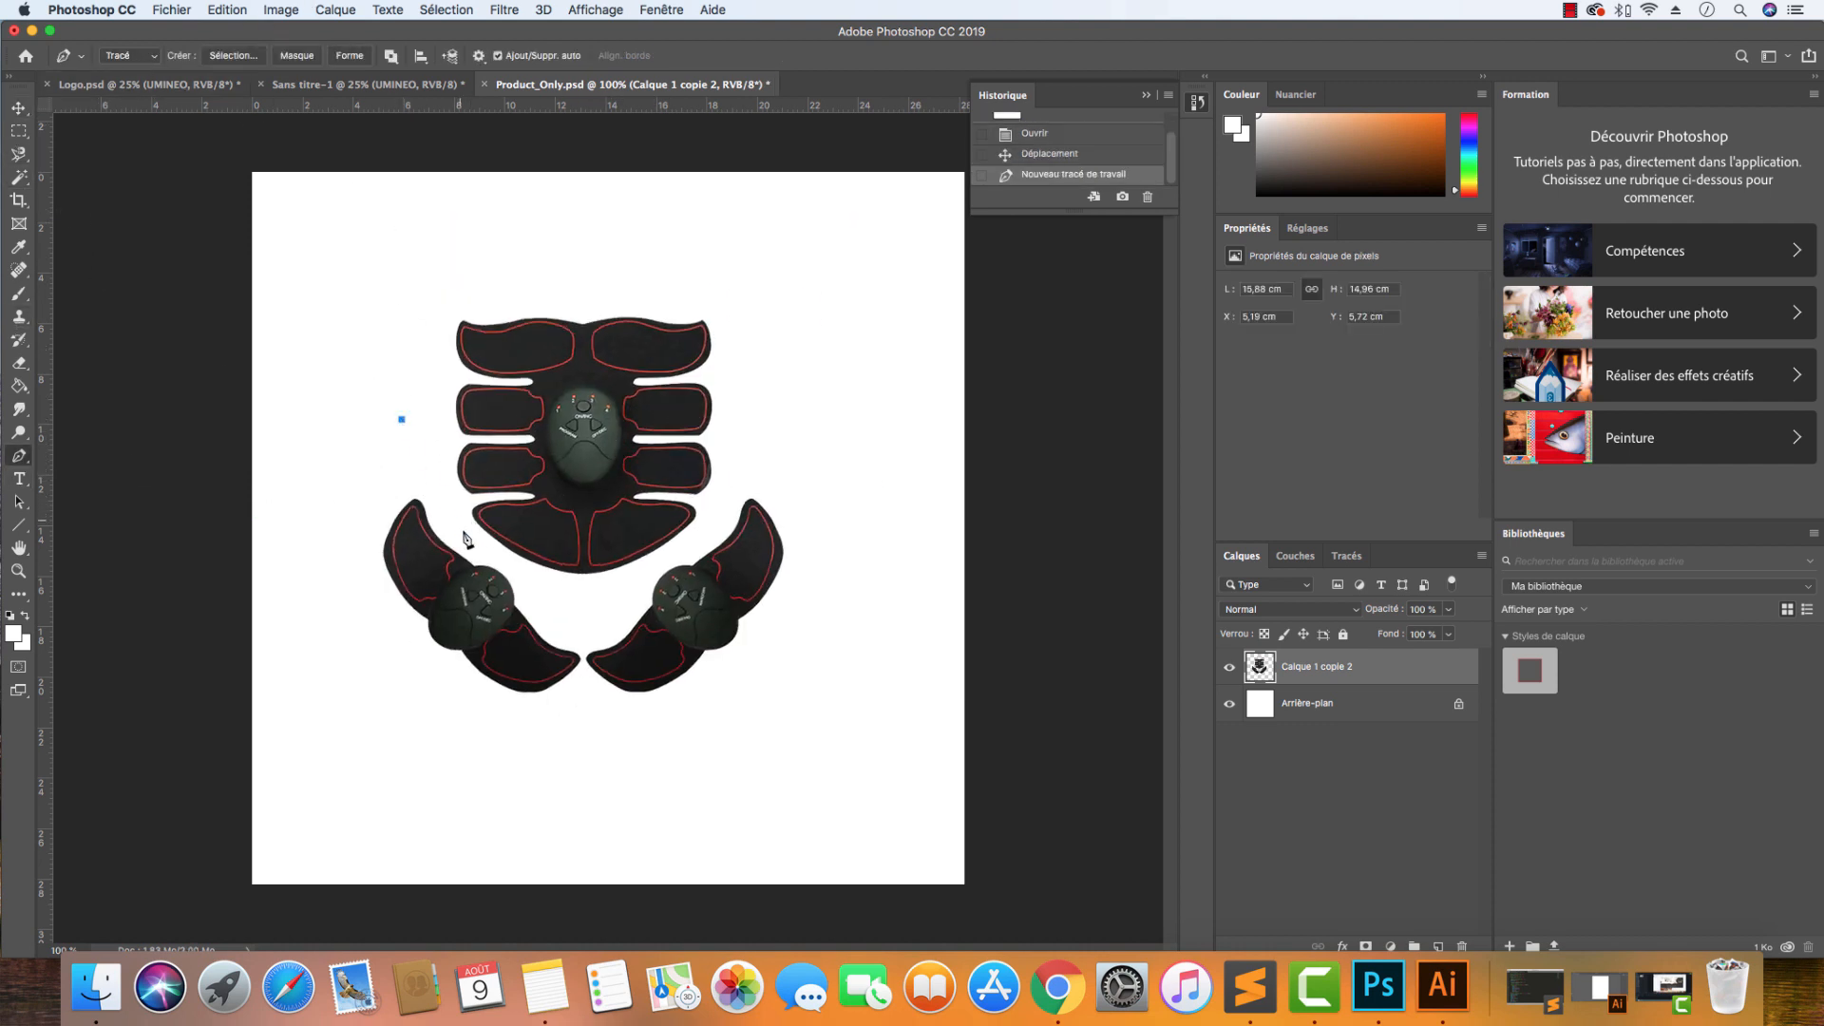
left_click_drag(481, 555, 482, 555)
left_click_drag(576, 591, 623, 601)
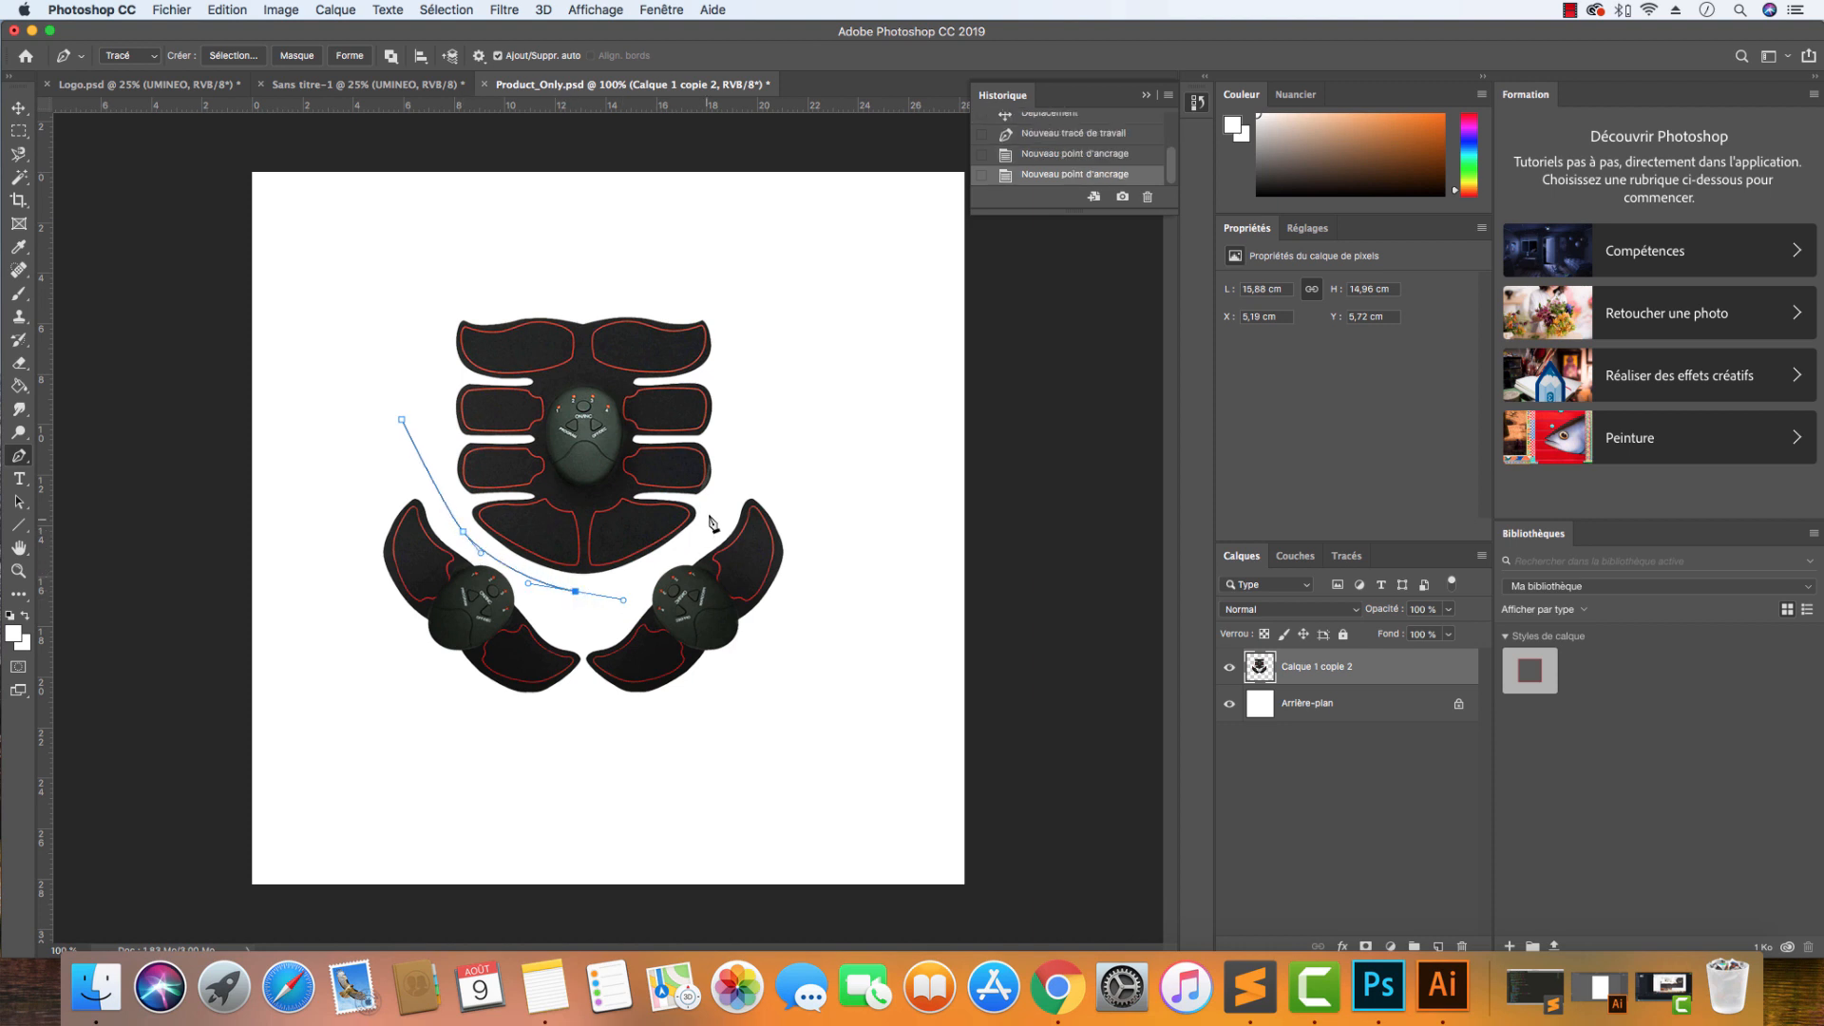
left_click_drag(716, 503, 757, 457)
left_click_drag(795, 441, 837, 487)
left_click_drag(841, 639, 842, 649)
left_click_drag(692, 764, 629, 778)
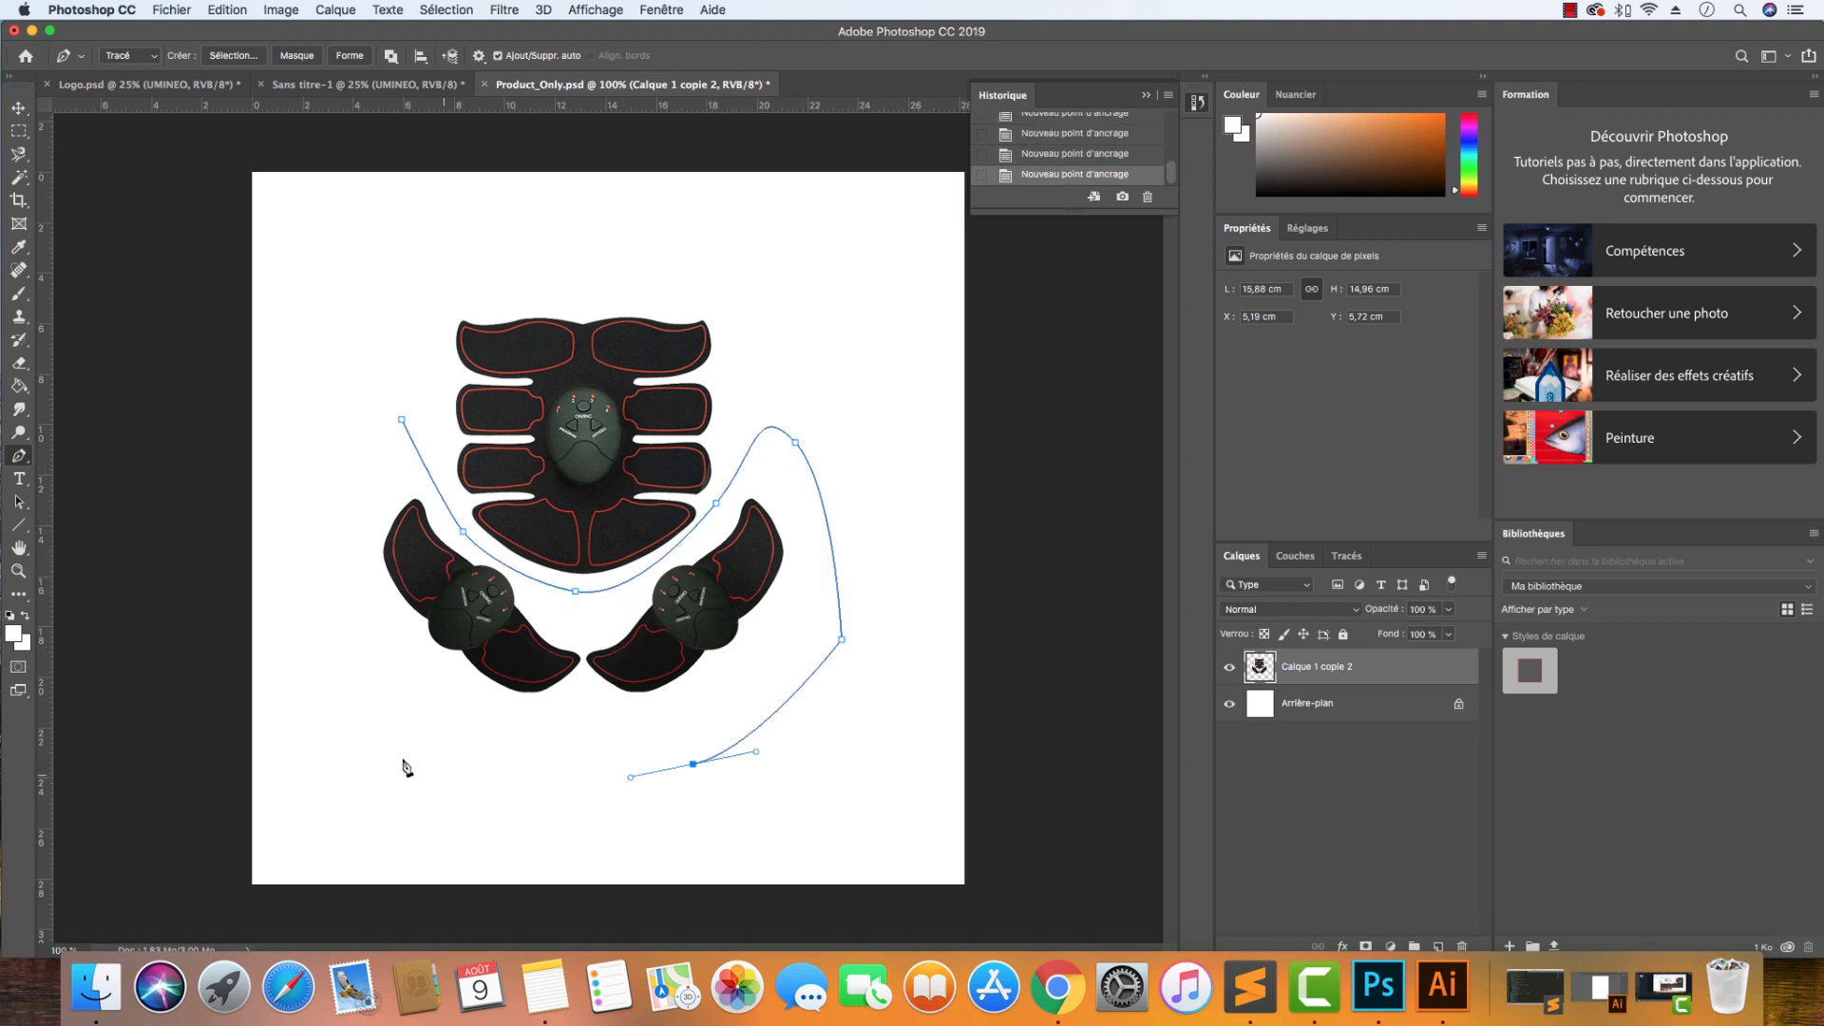
left_click_drag(403, 759, 388, 753)
left_click_drag(336, 620, 344, 567)
left_click(402, 419)
Convert the path into a selection, delete the two lower side pads inside it, and deselect.
right_click(418, 630)
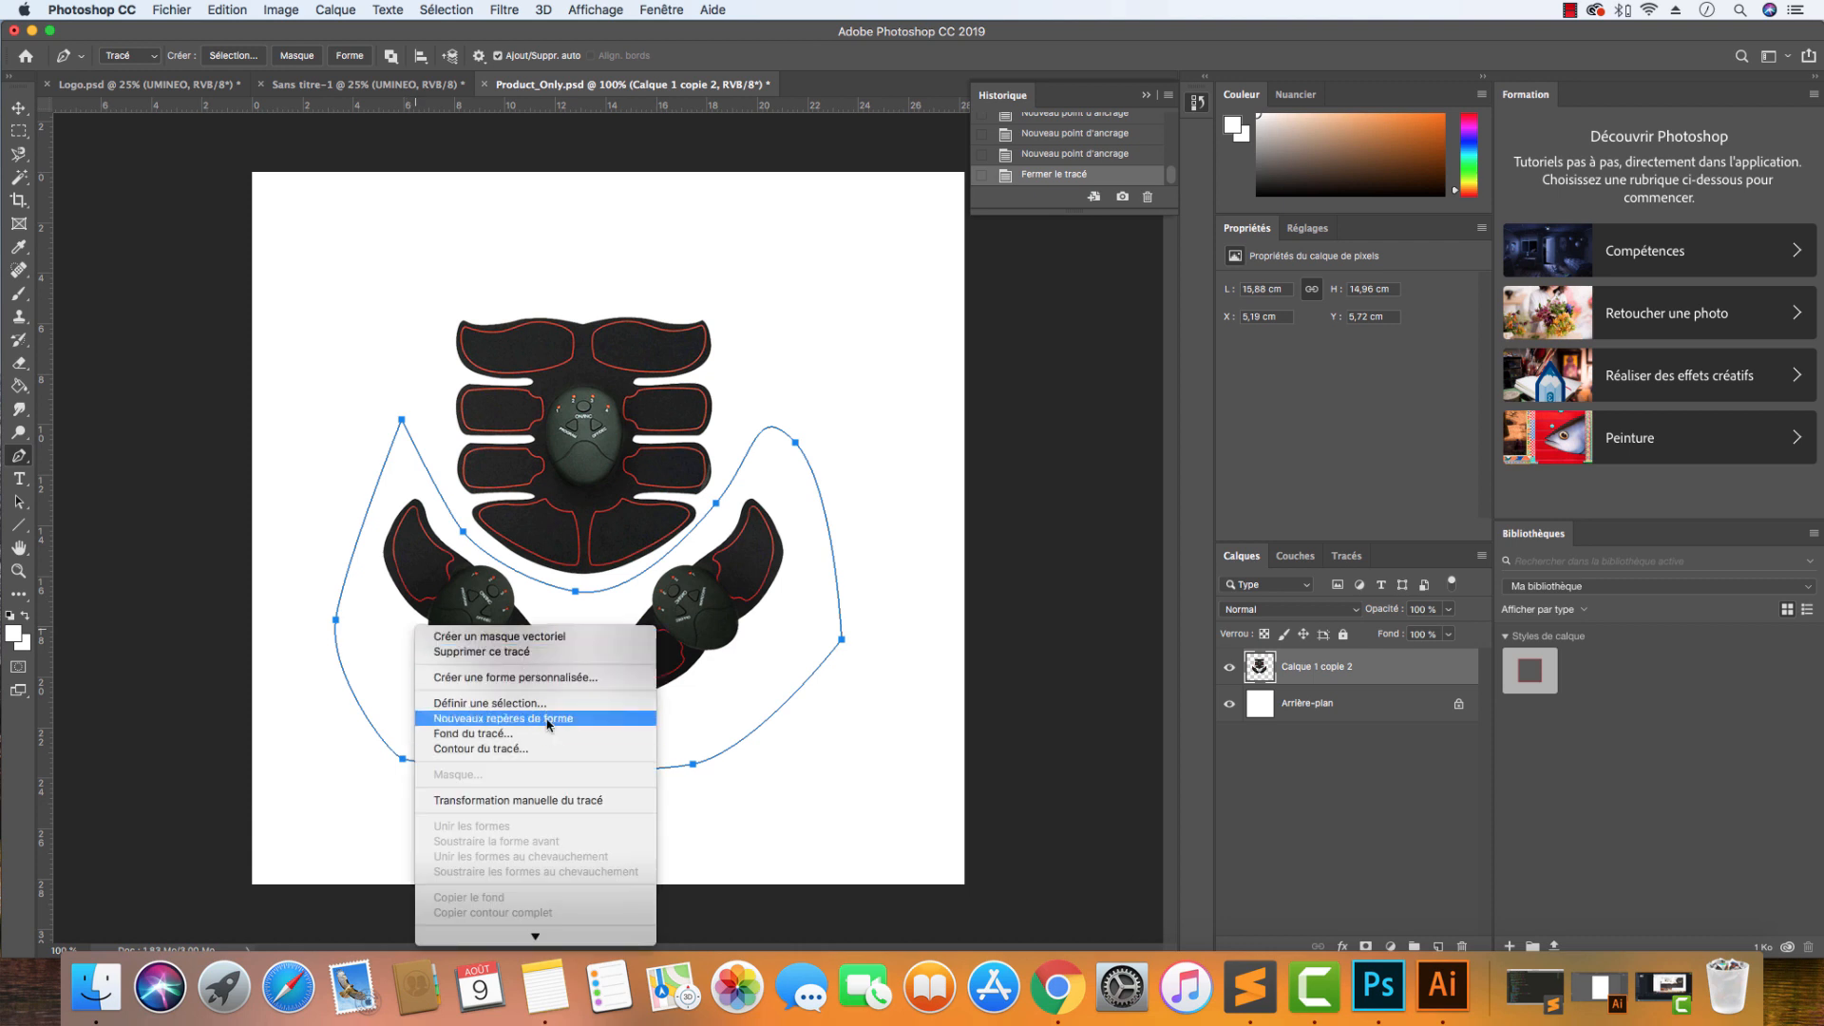
left_click(527, 703)
left_click(1042, 383)
key("Delete")
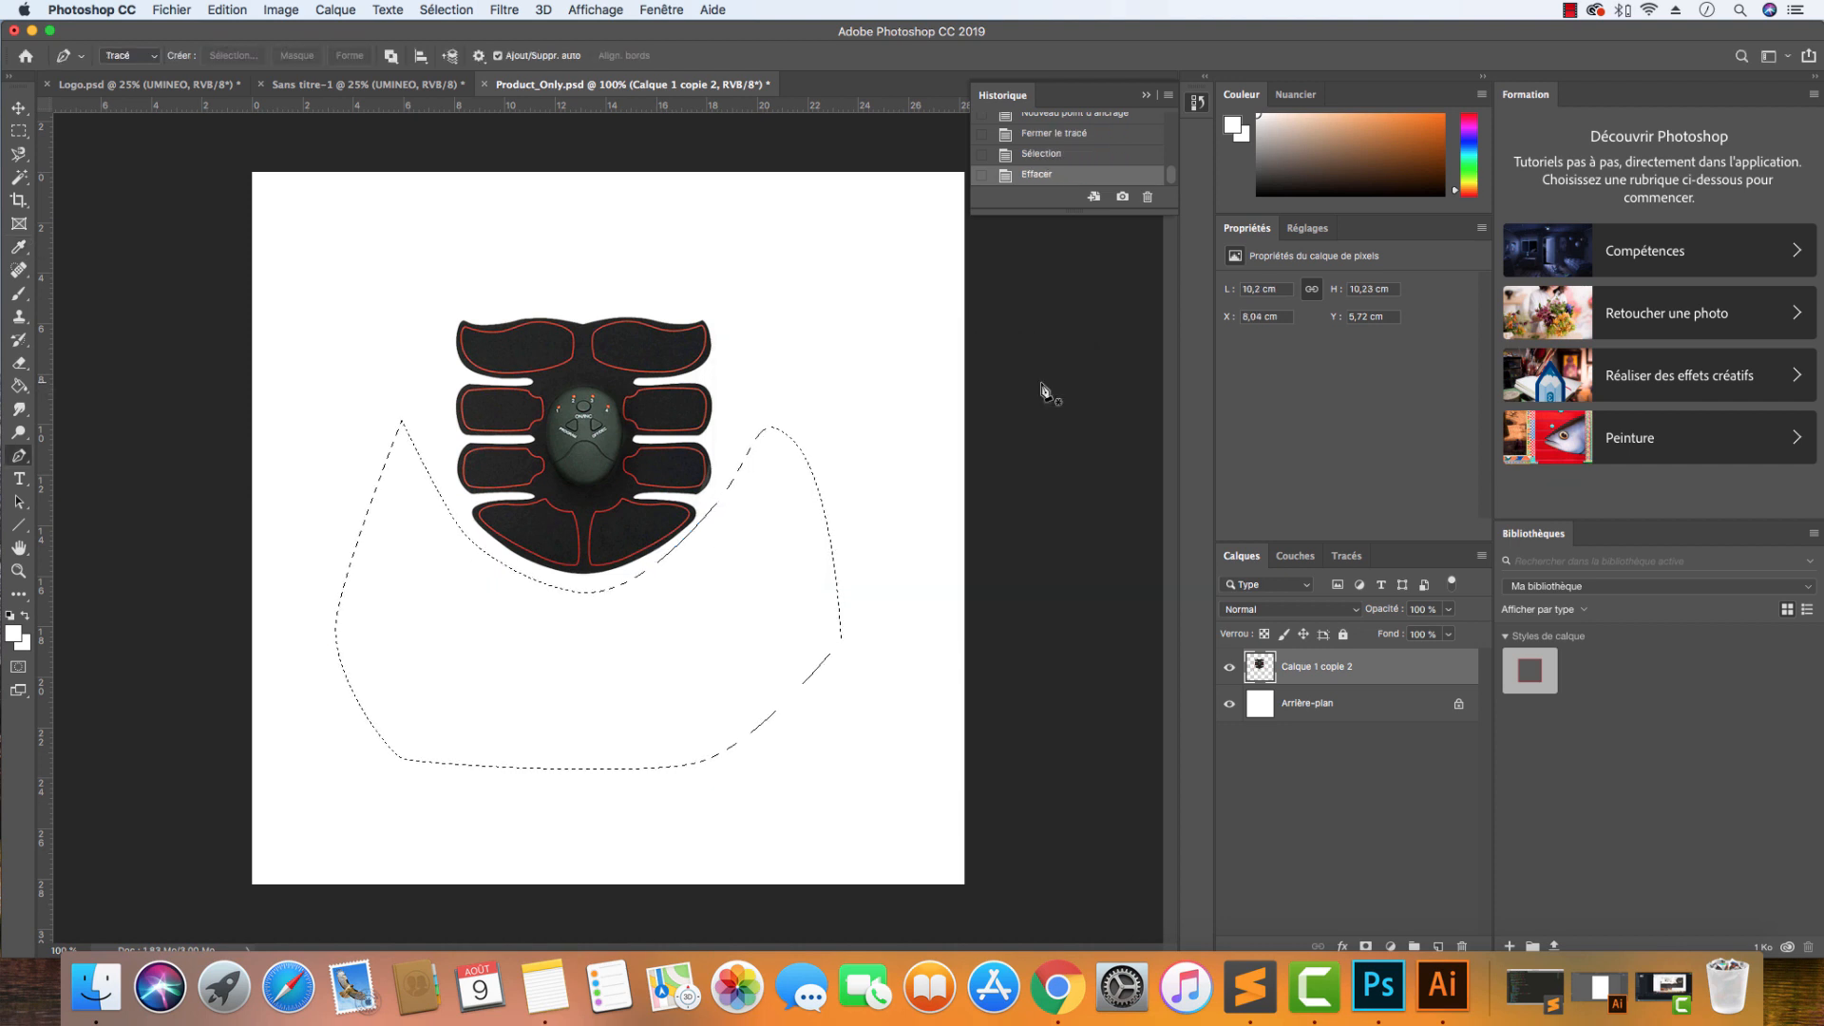
key("super+d")
Save the changes to Product_Only.psd.
key("v")
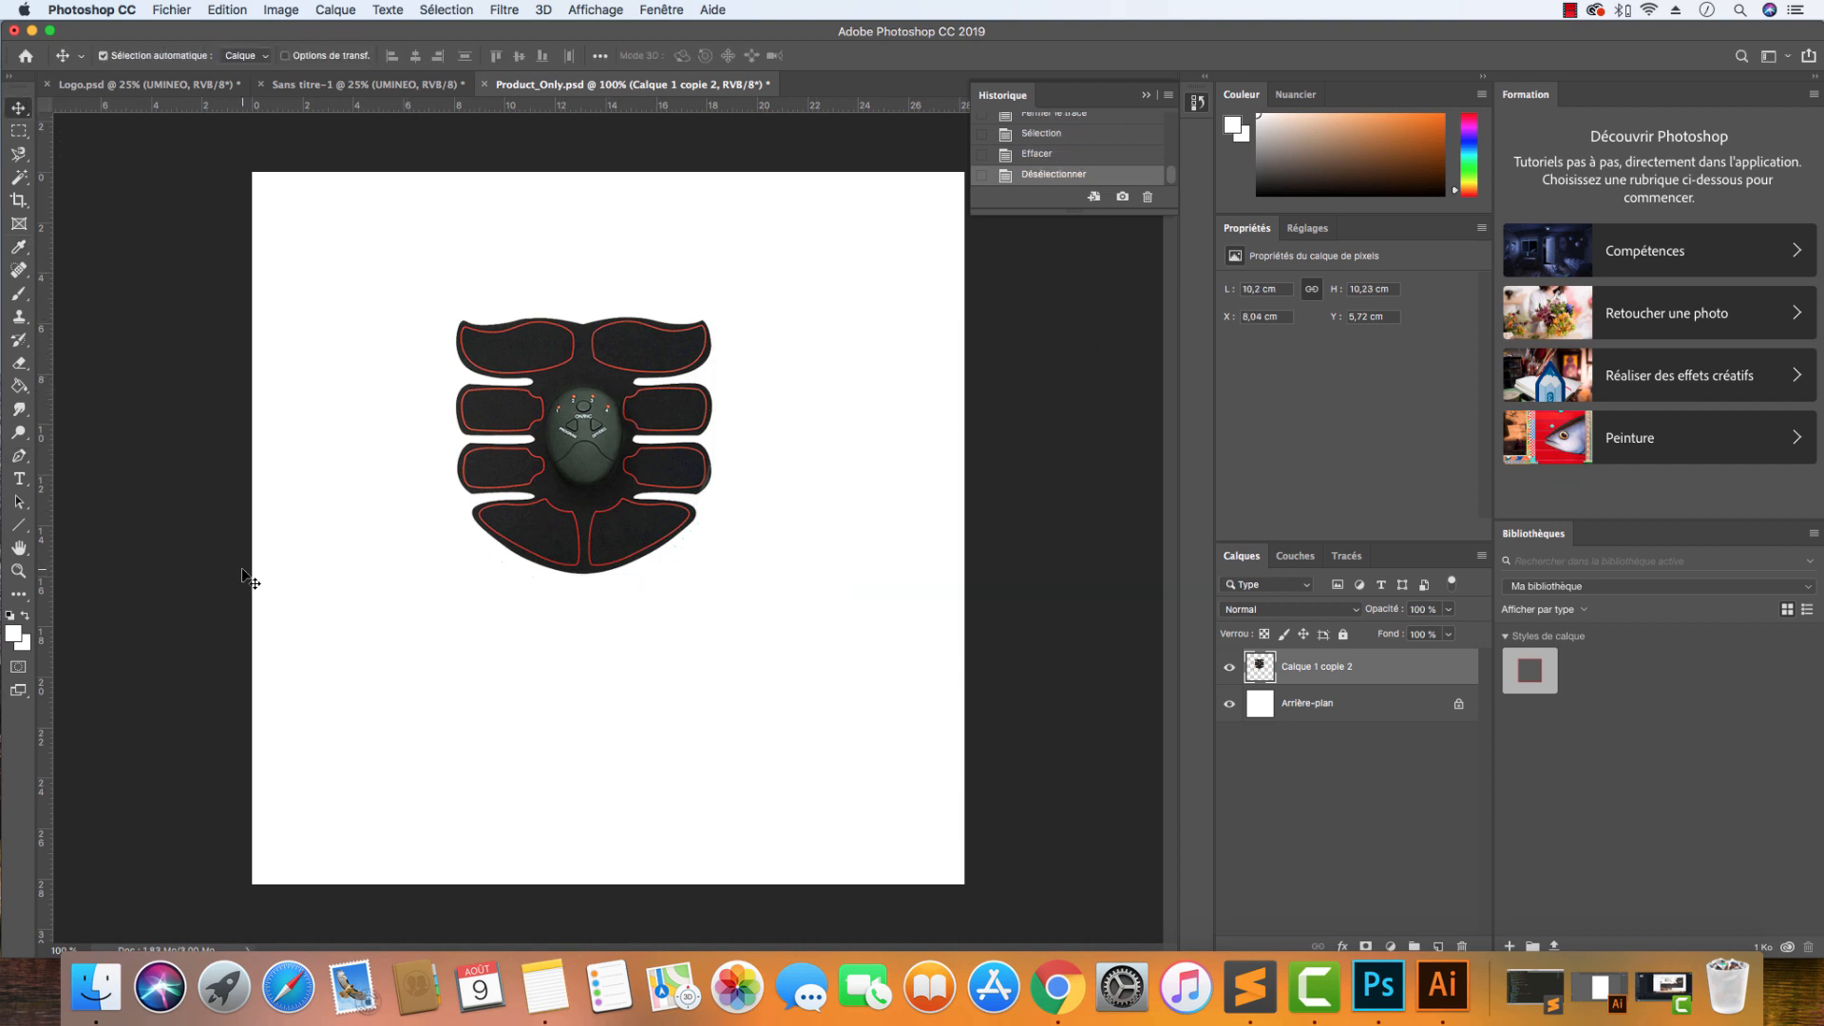
key("super+s")
Try a solid black (000000) colour overlay at 100% opacity on the product layer, inspect the silhouette, and undo the layer style.
double_click(1395, 670)
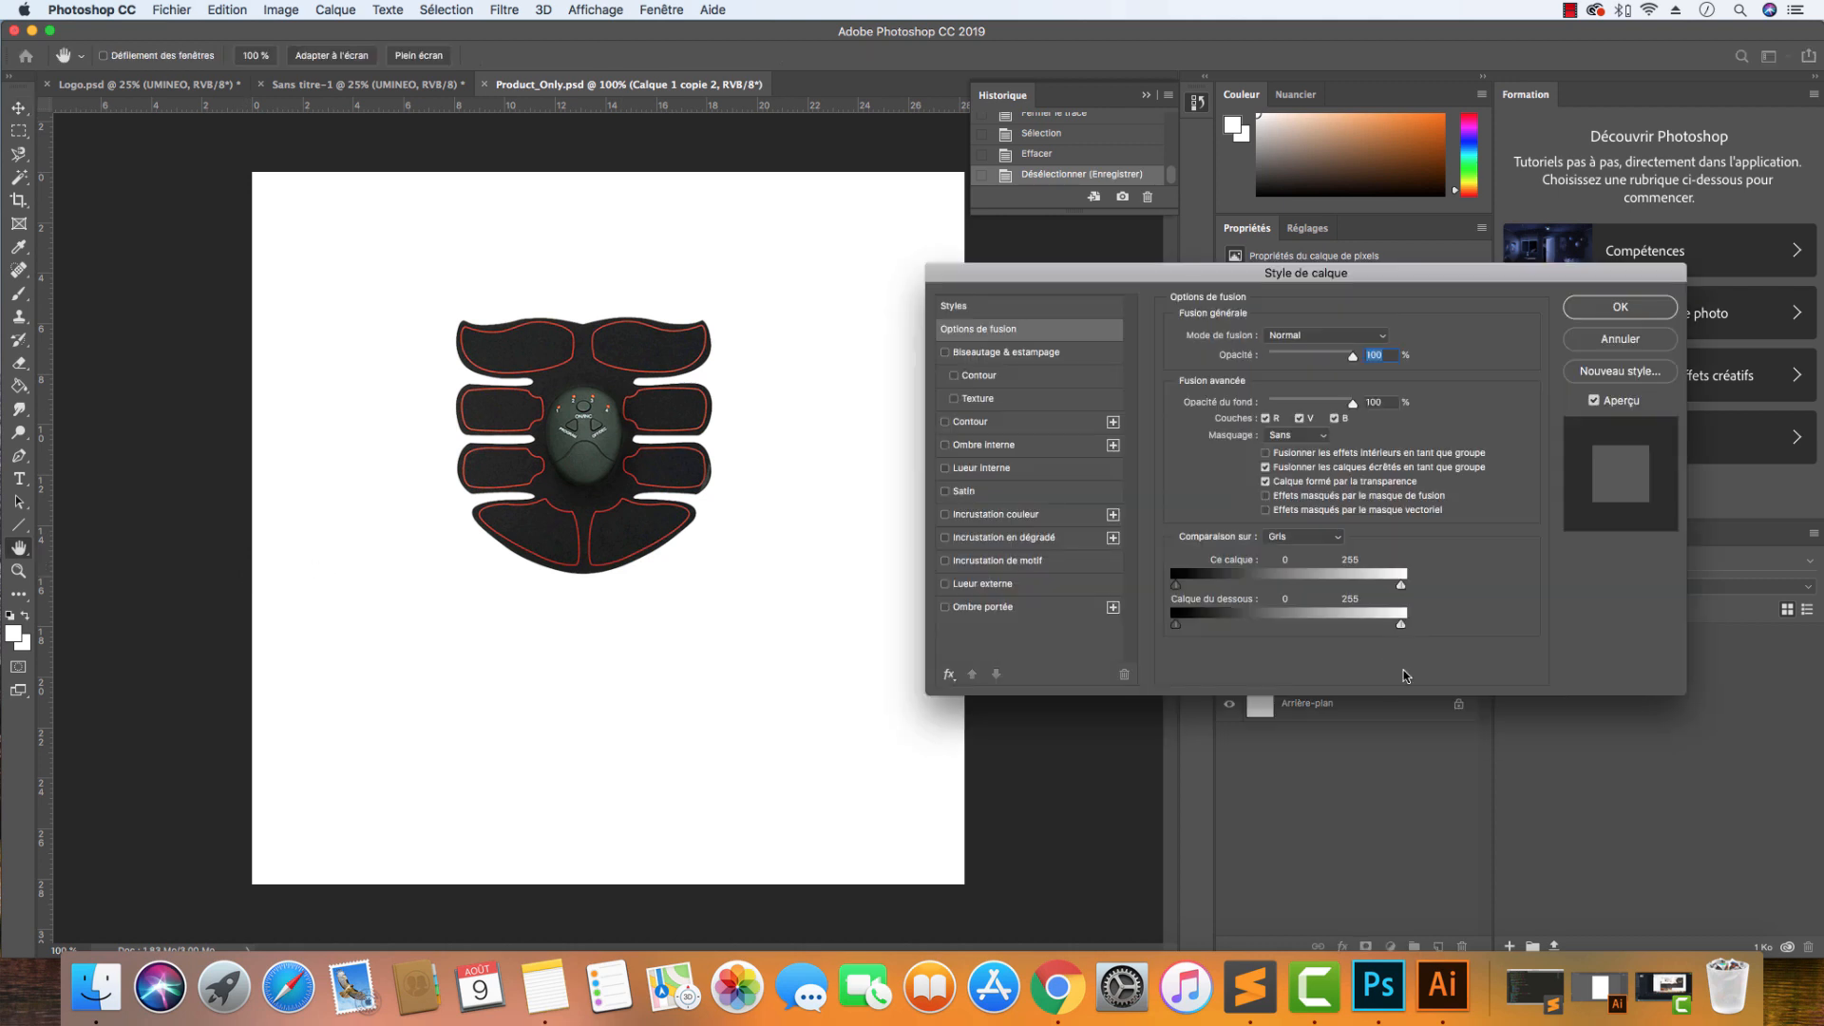
left_click(1015, 516)
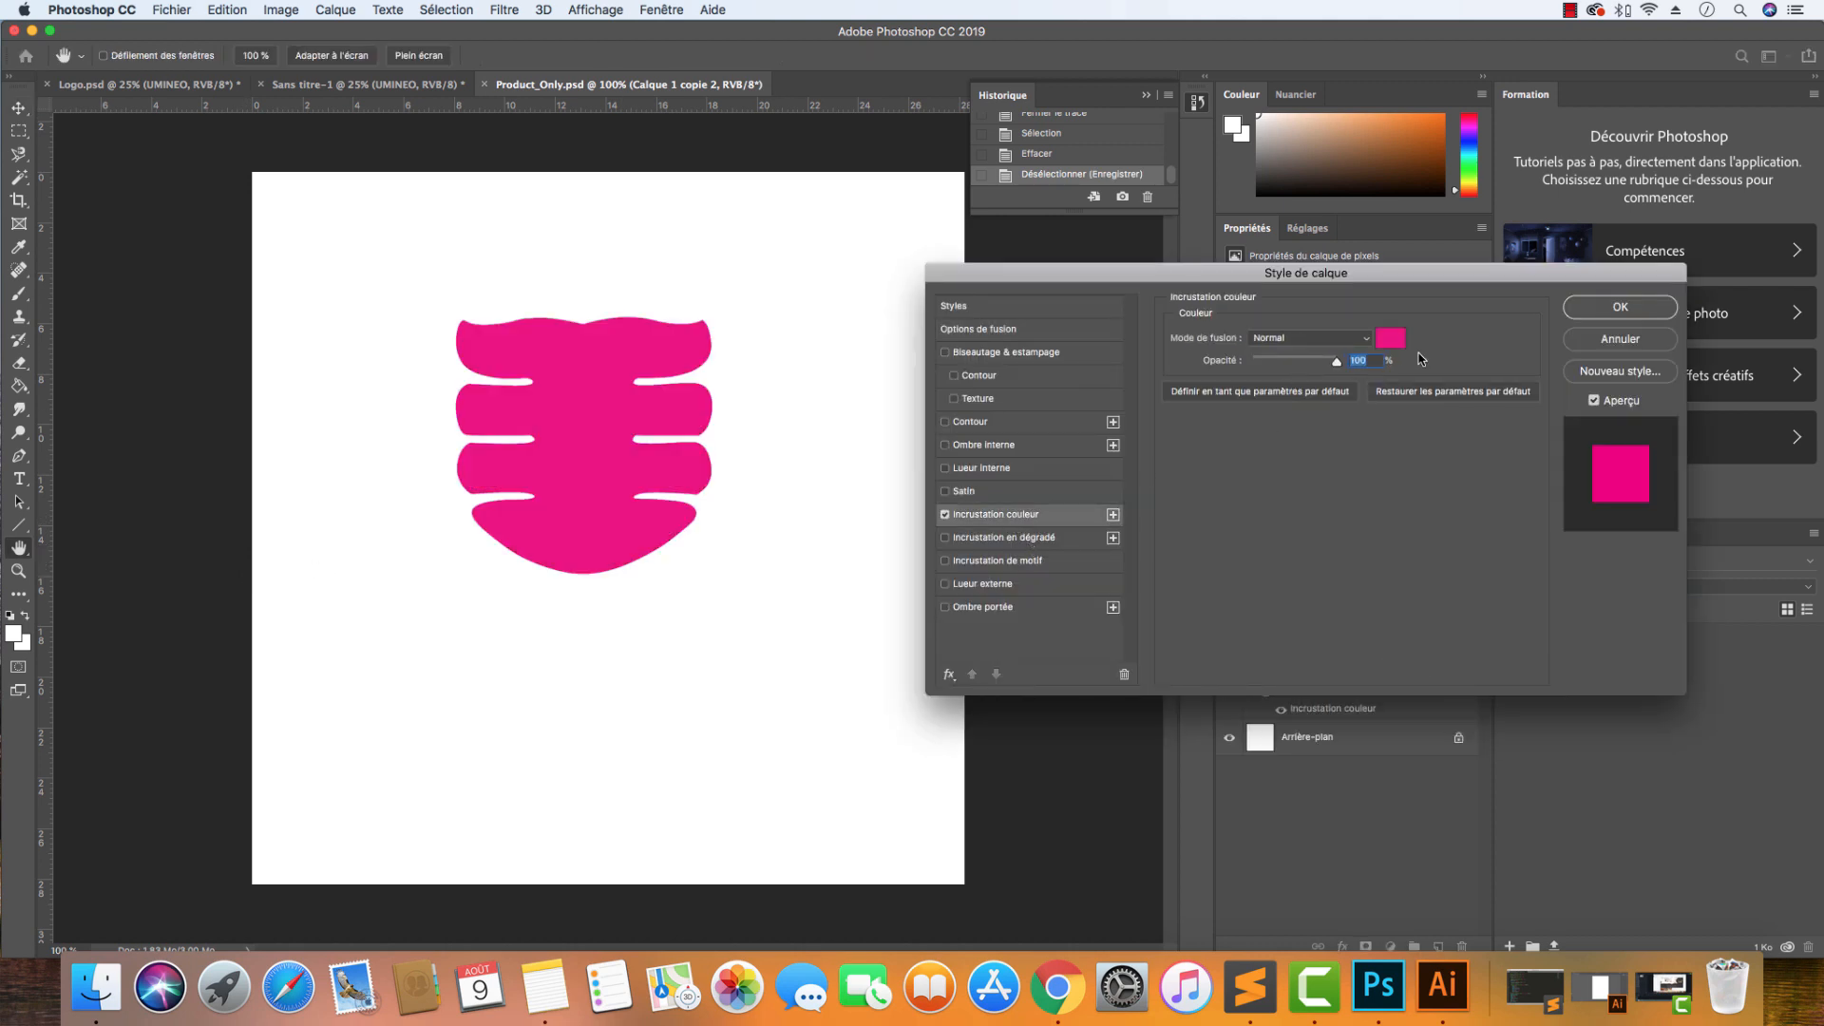
left_click(1393, 340)
left_click_drag(1379, 710, 1164, 834)
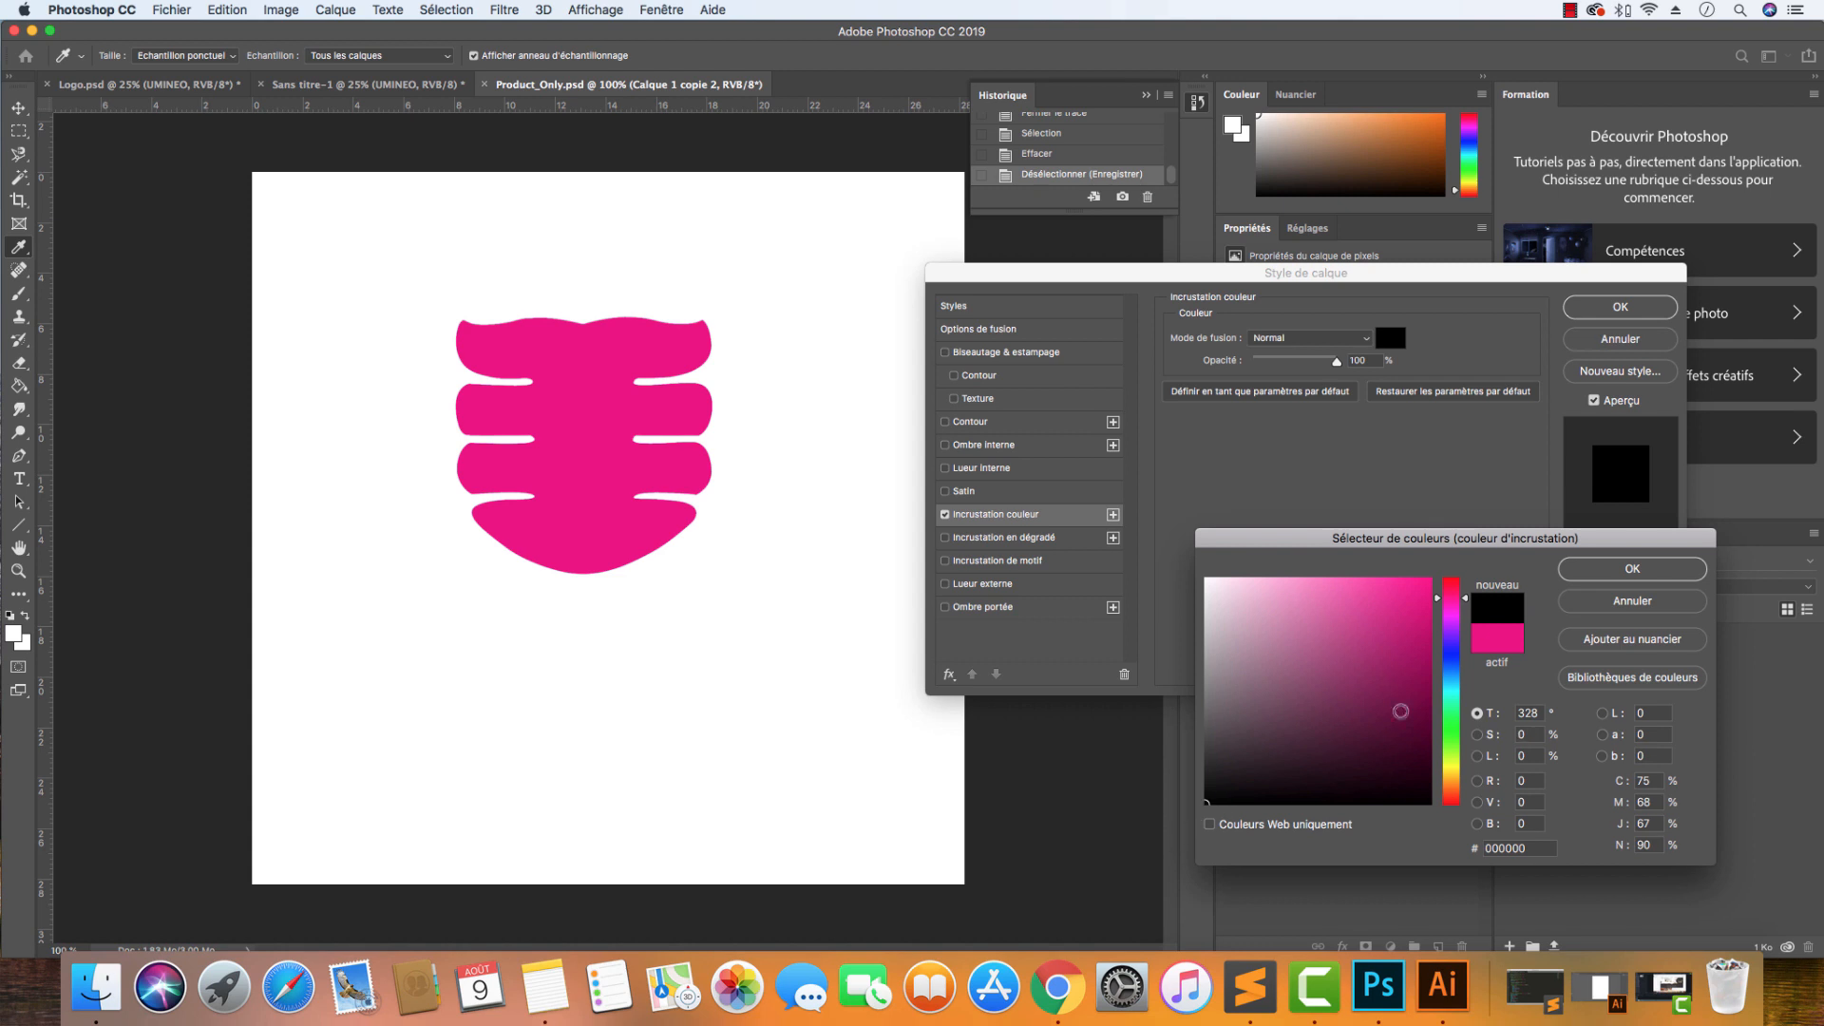
left_click(1579, 569)
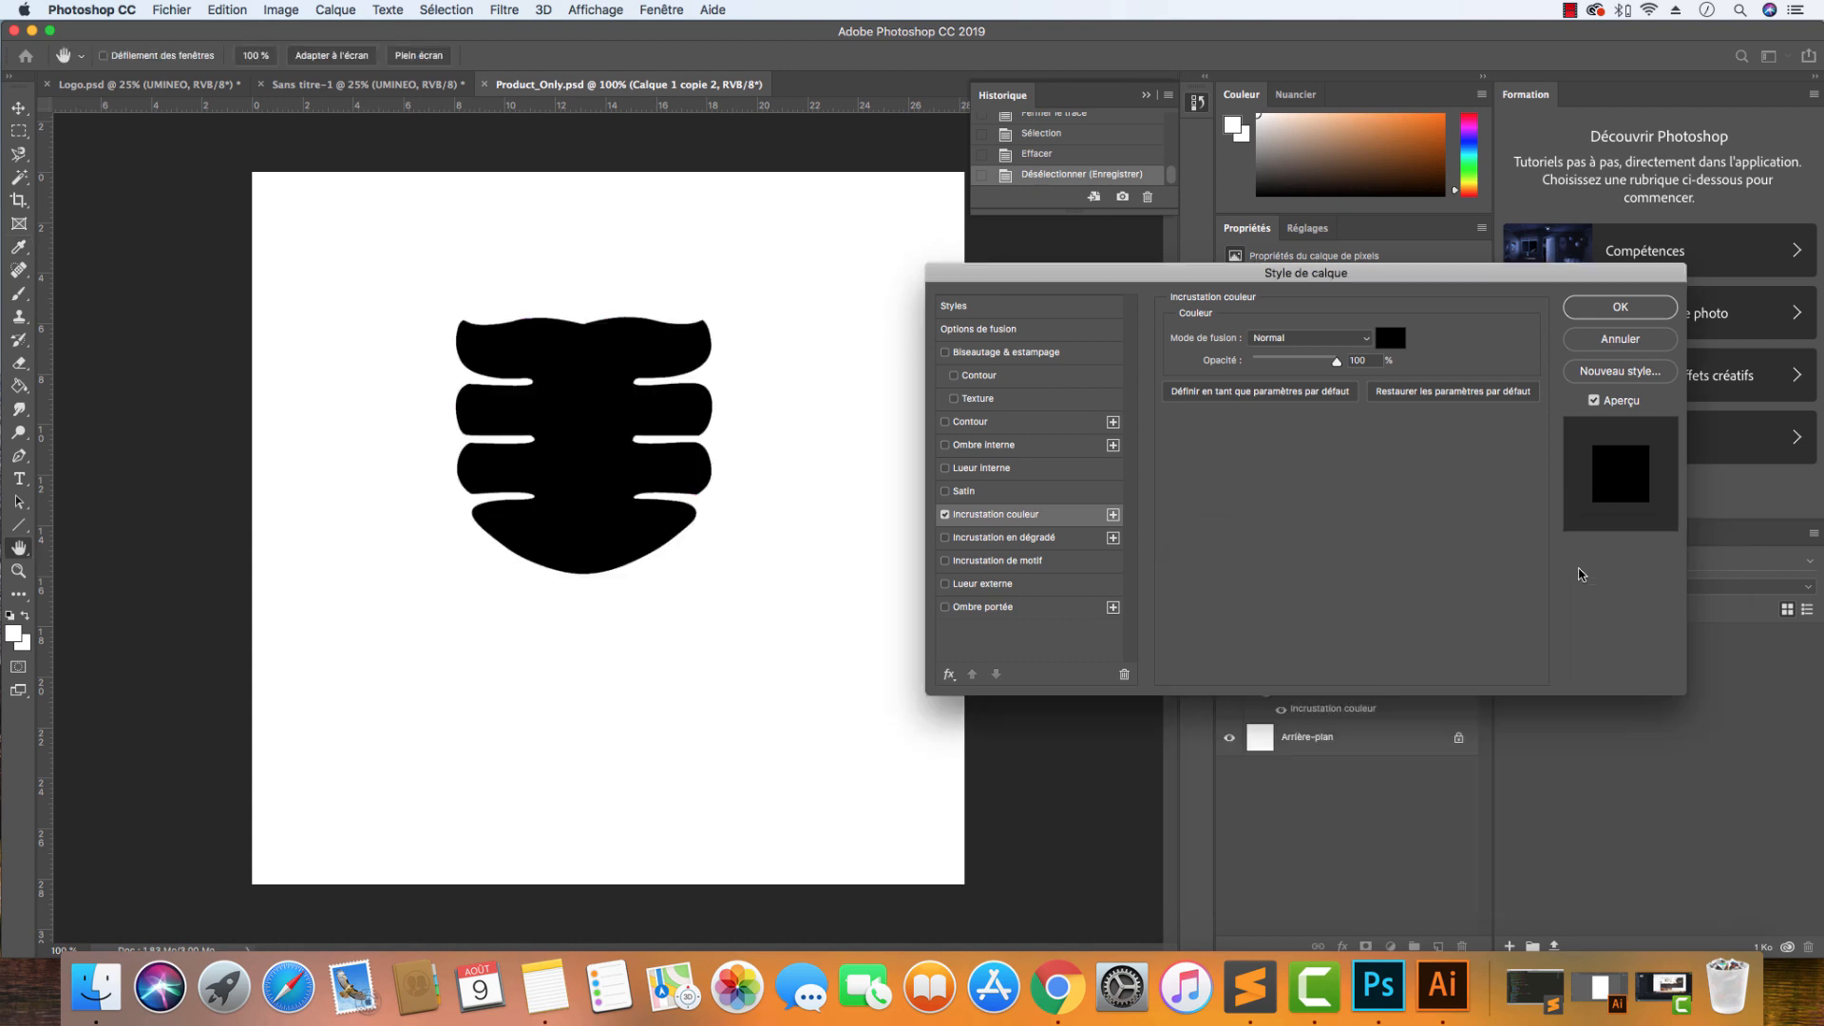
left_click(1632, 316)
key("super+plus")
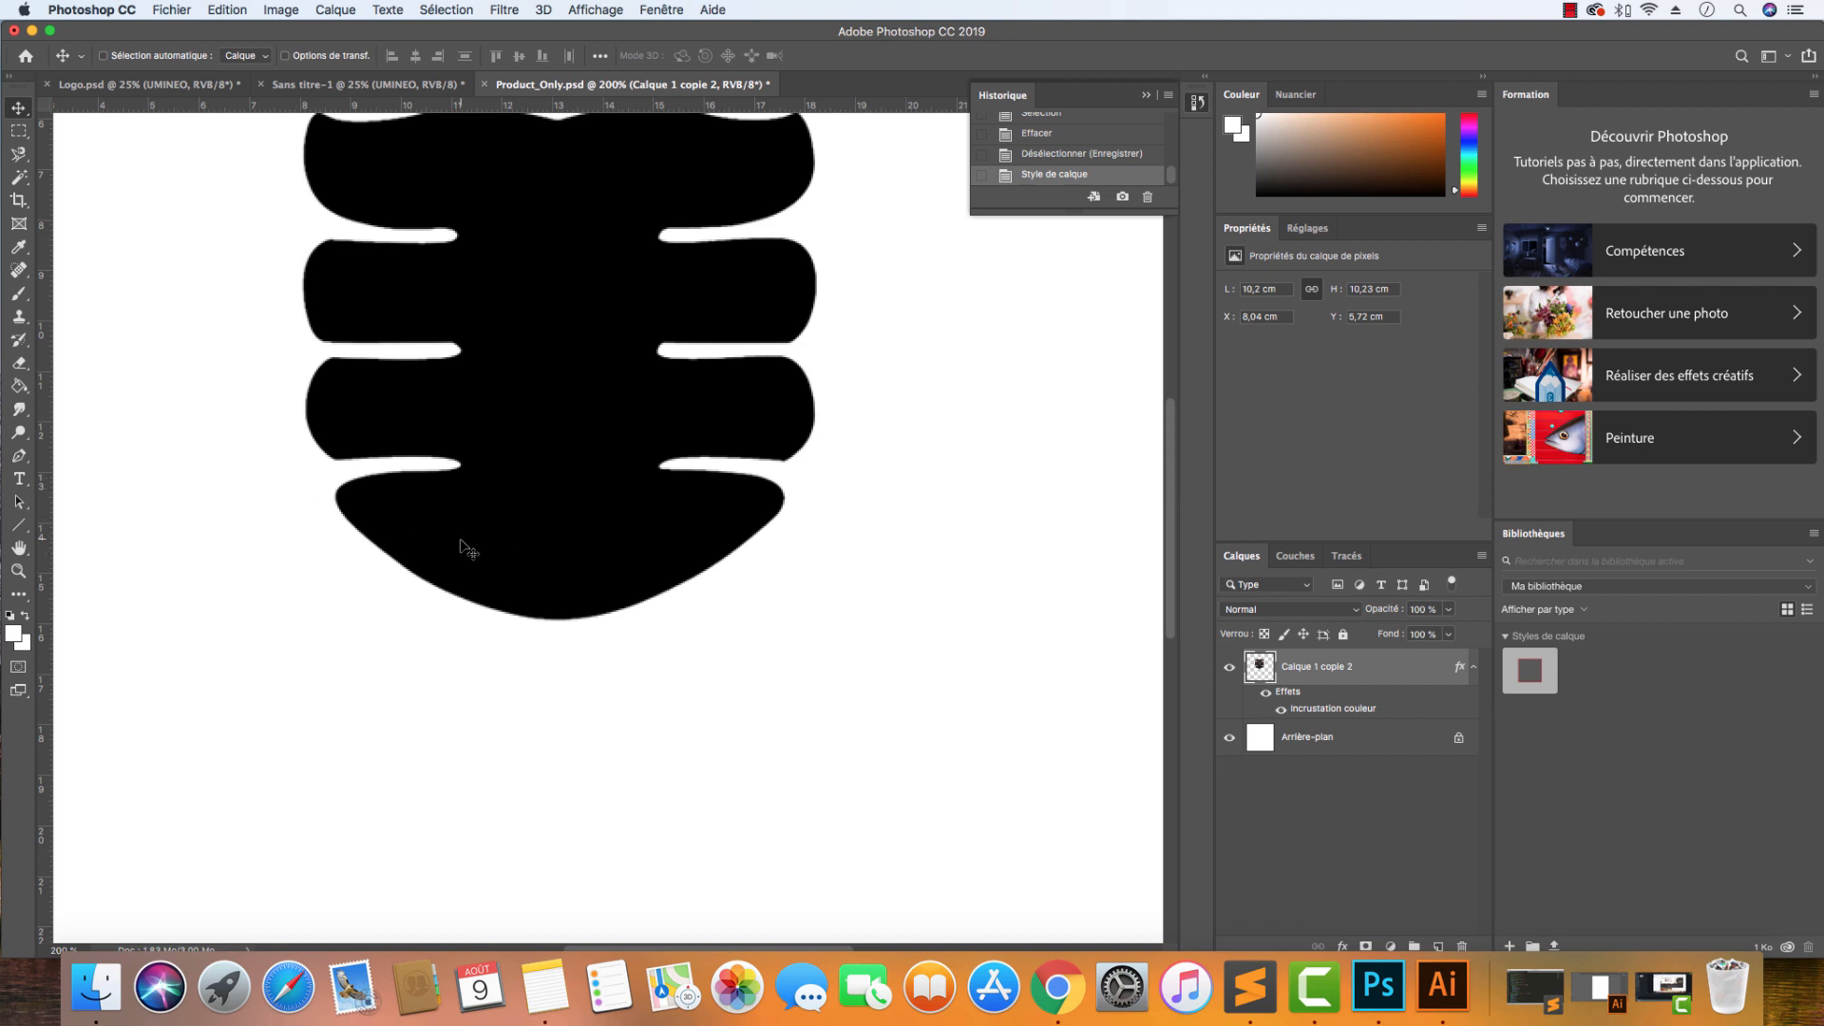
key("super+minus")
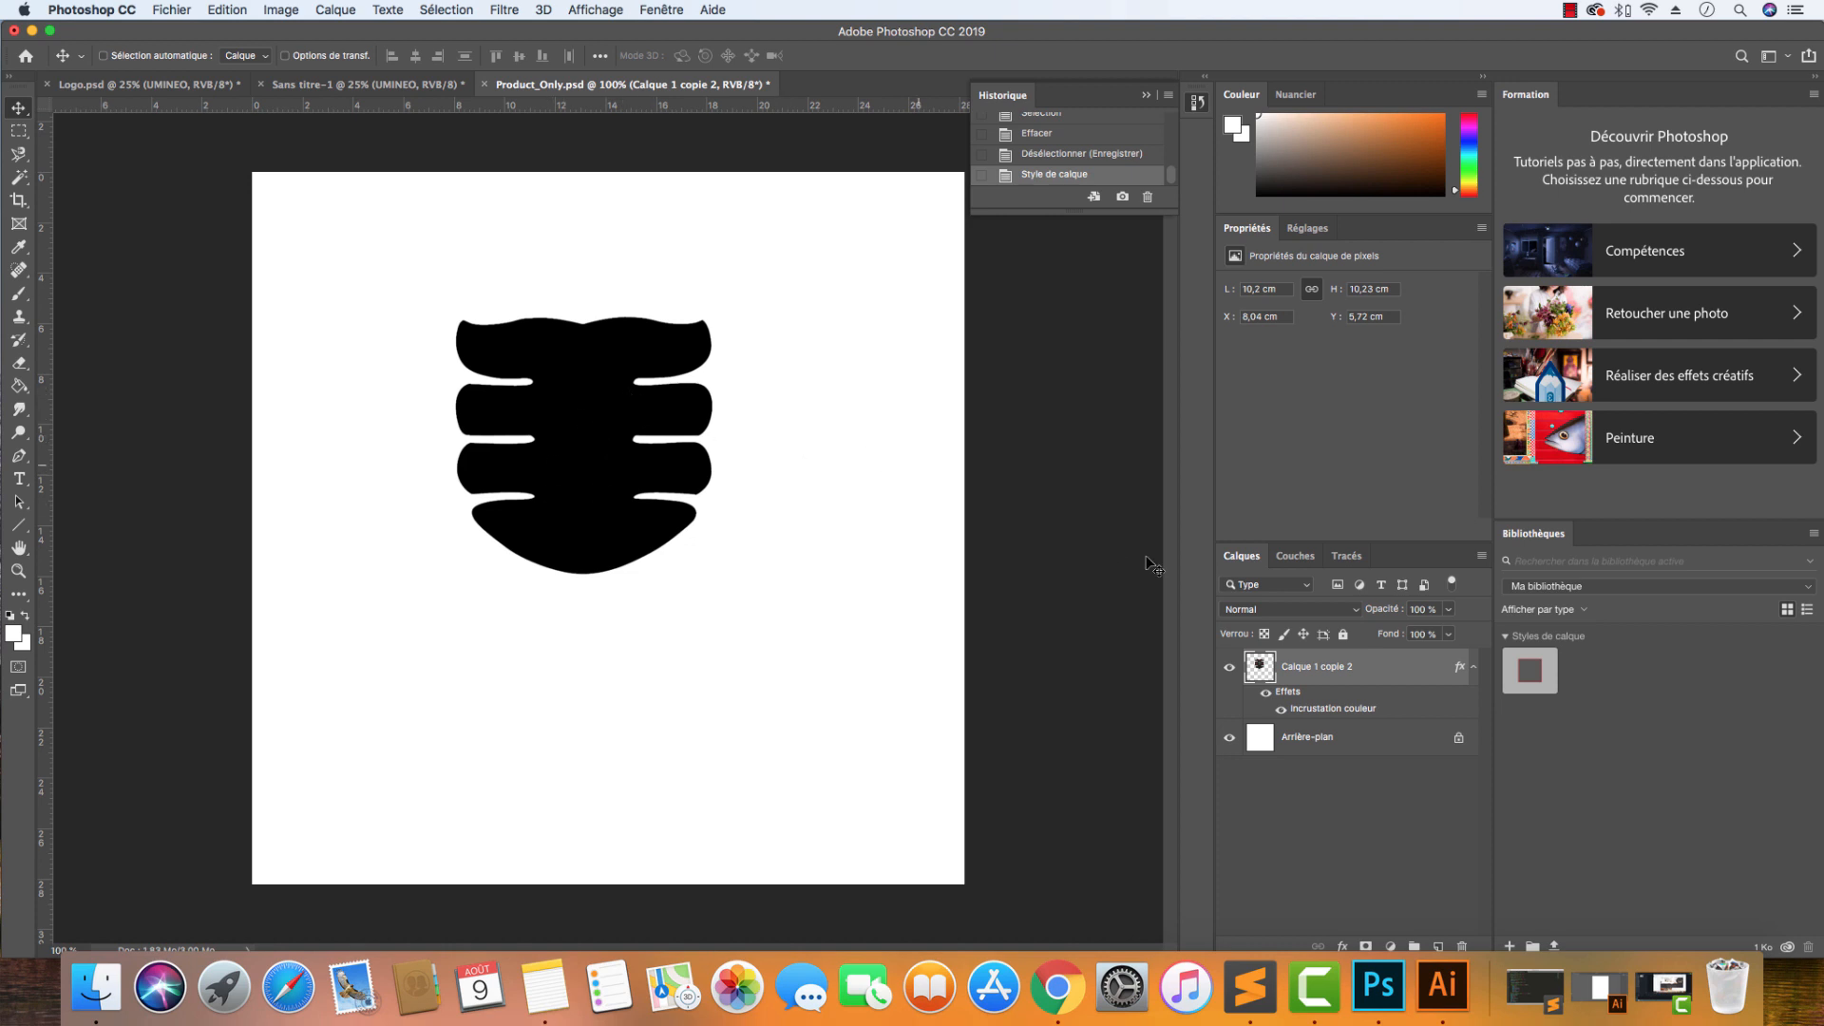
key("super+z")
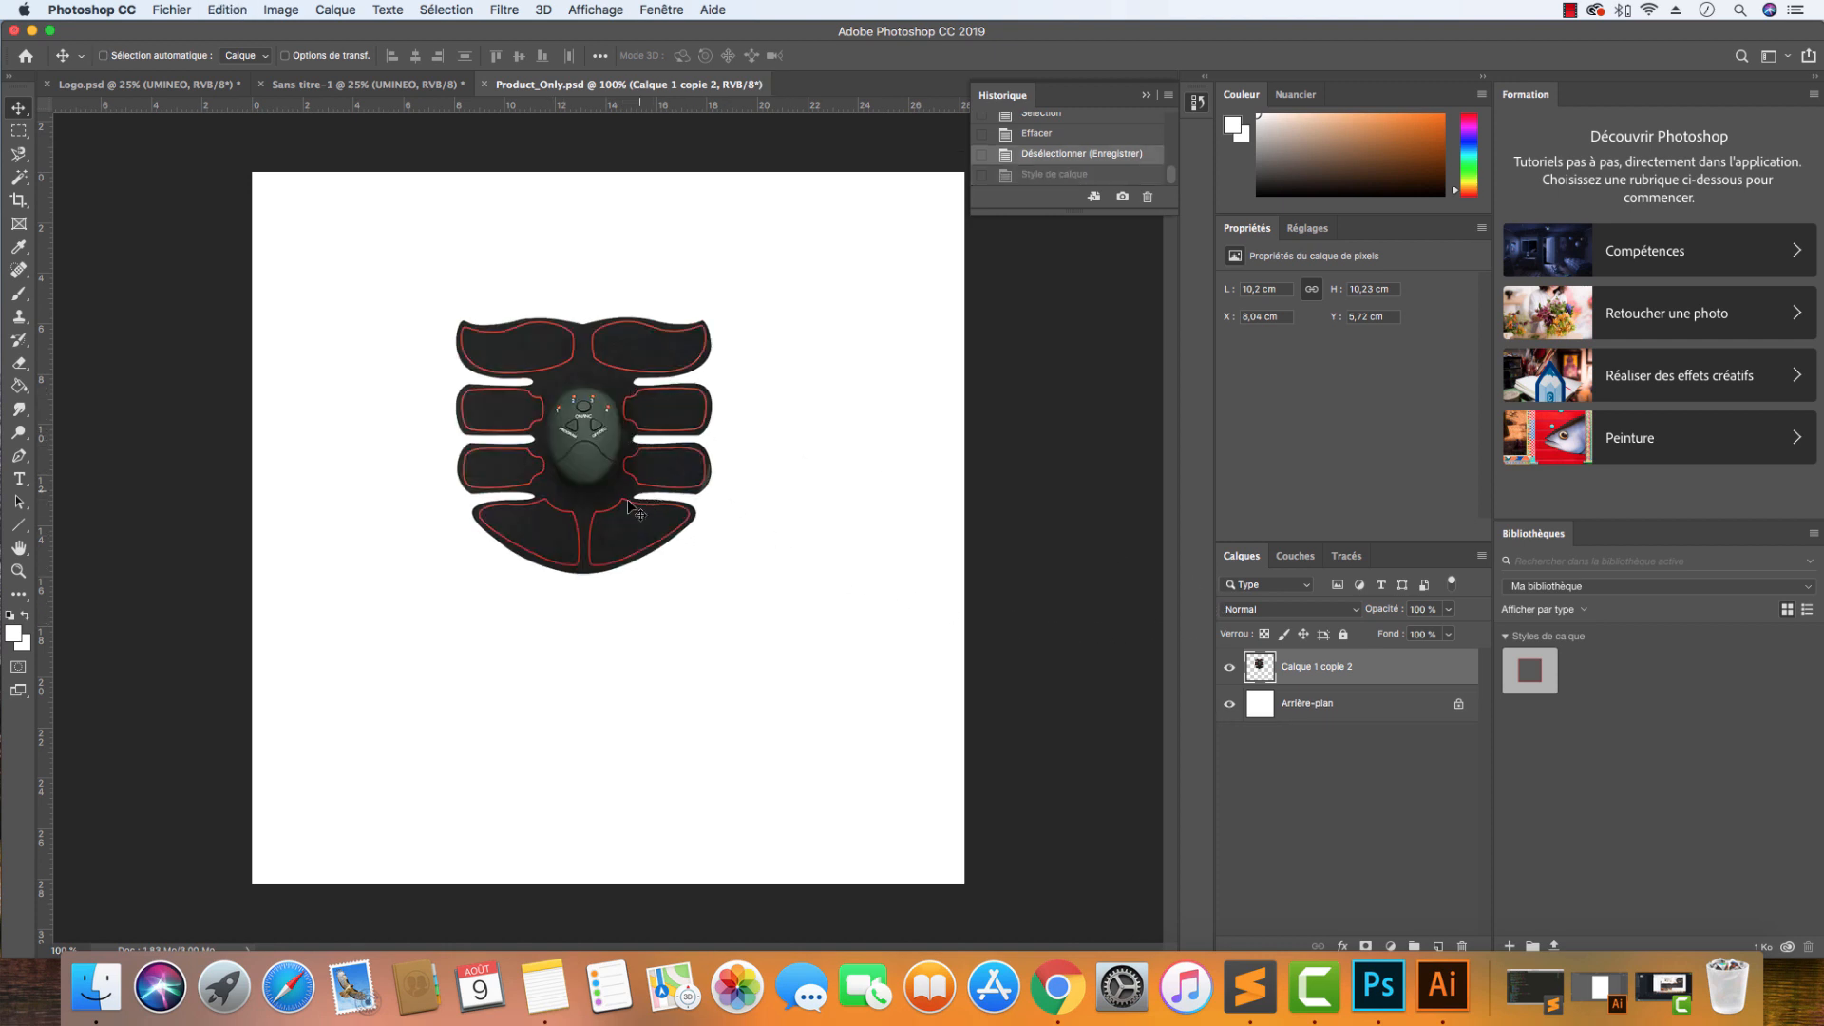
Try carrying the product layer straight into Illustrator, and offset the Photoshop and Illustrator windows so both documents are accessible.
left_click_drag(608, 521, 1317, 905)
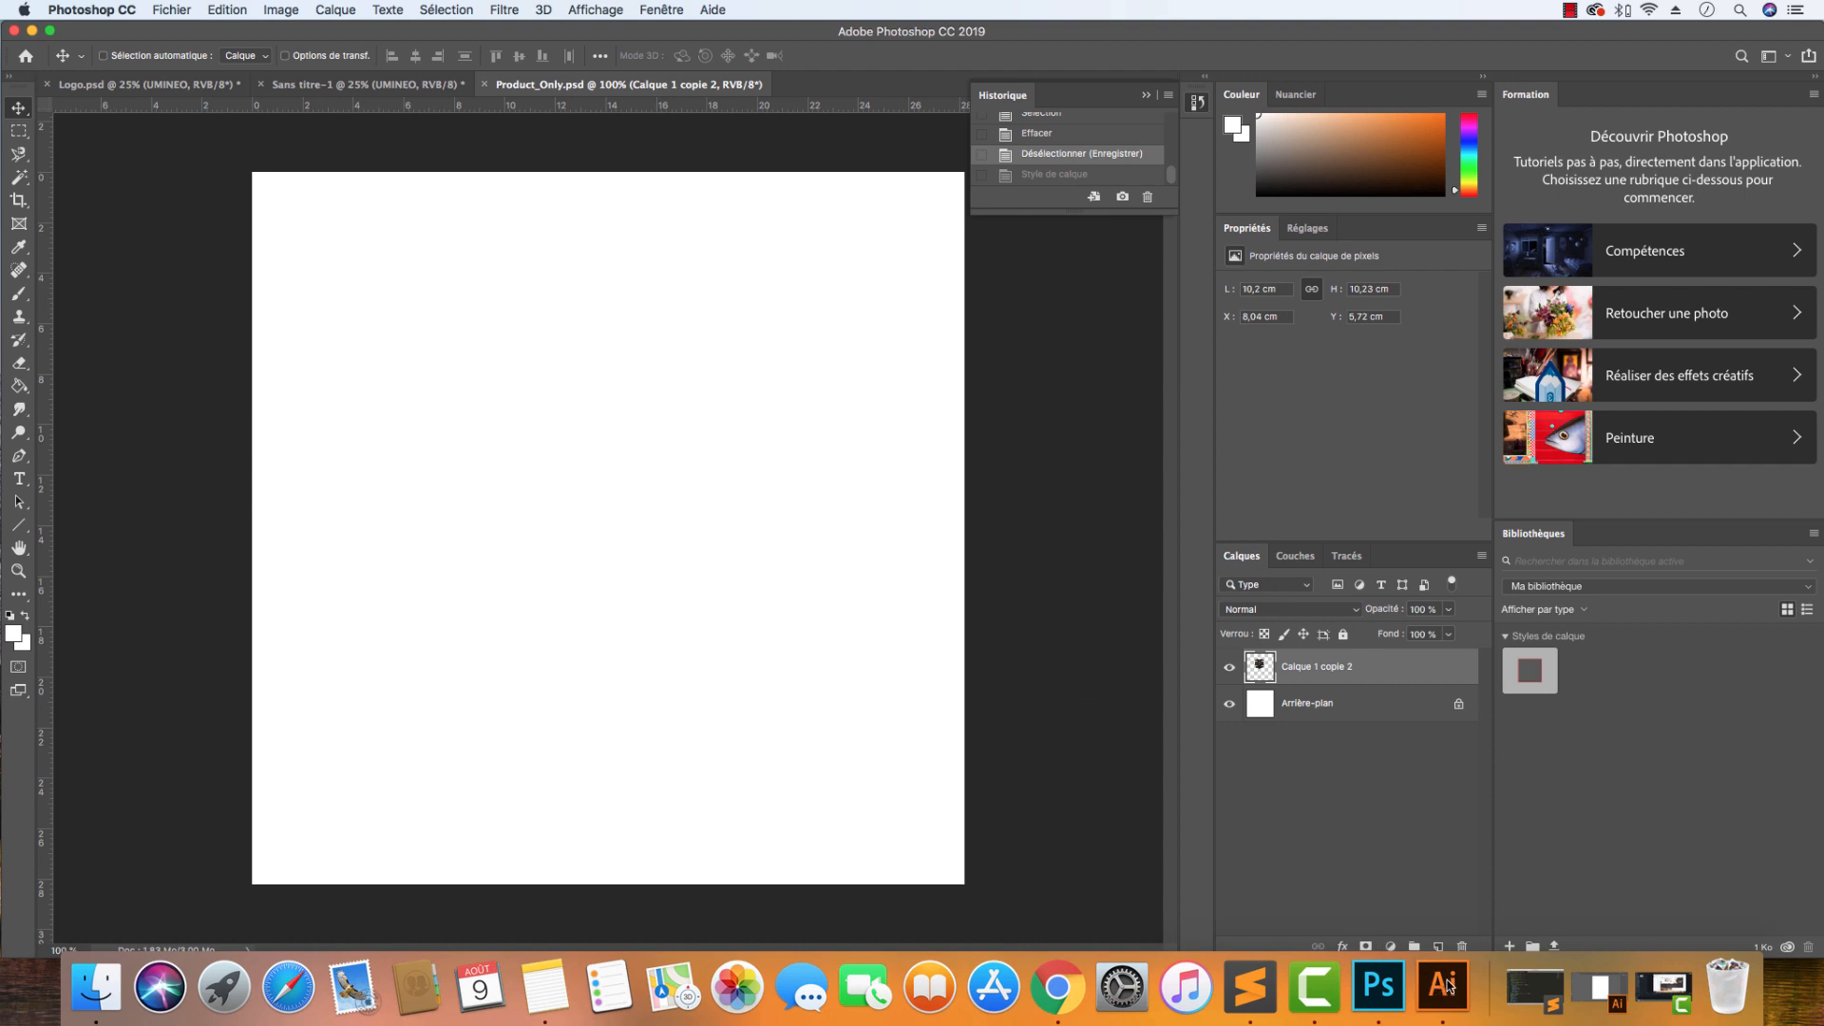
left_click_drag(1449, 986, 632, 530)
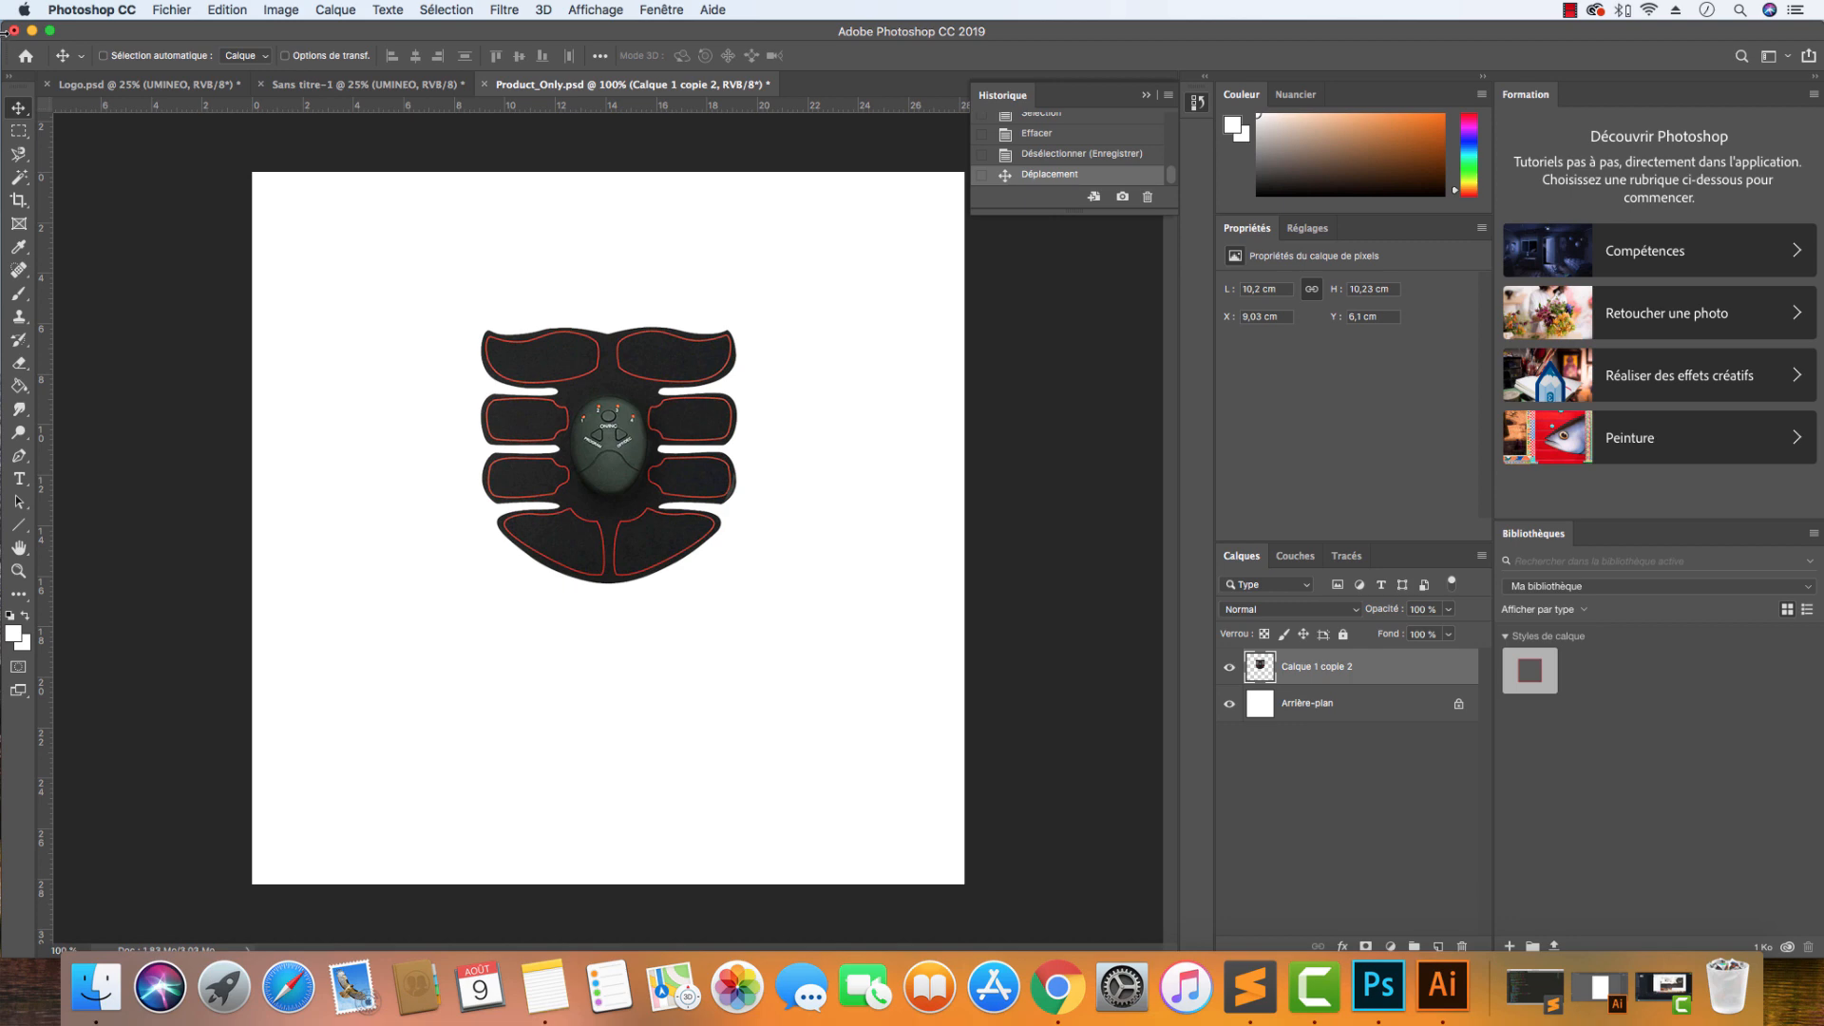
left_click_drag(5, 32, 238, 32)
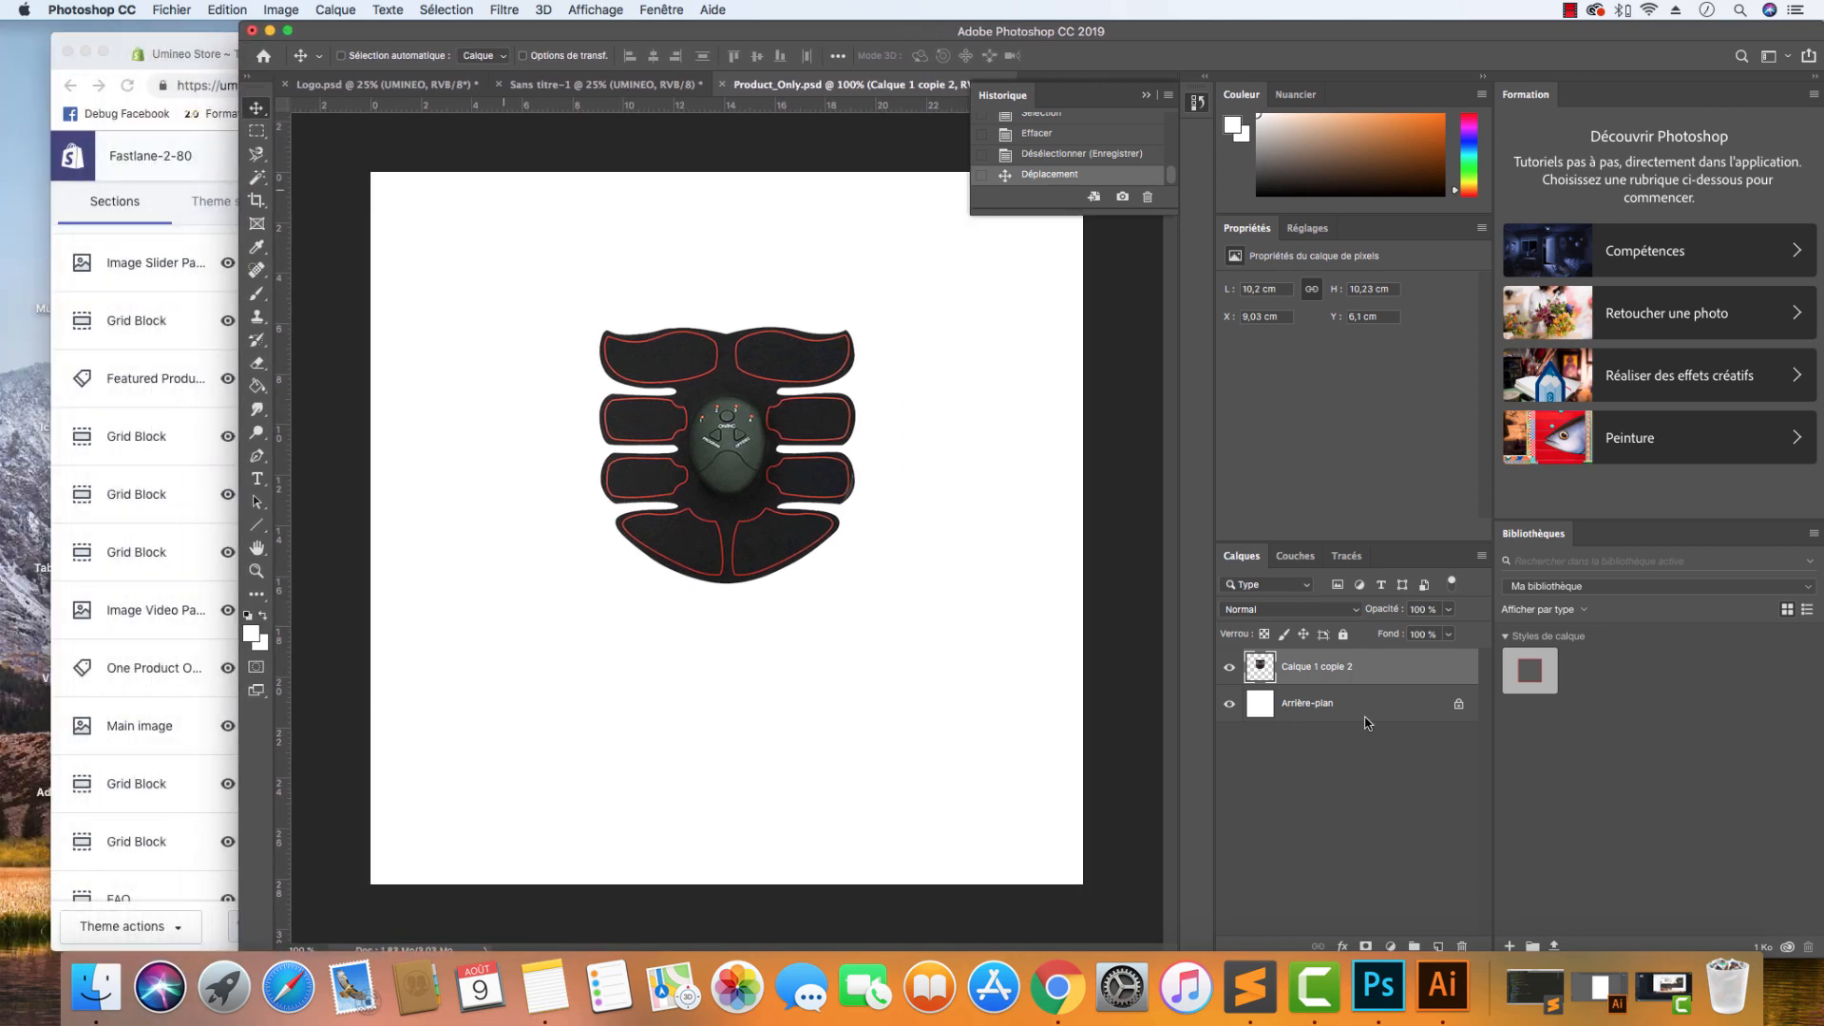
left_click(1442, 985)
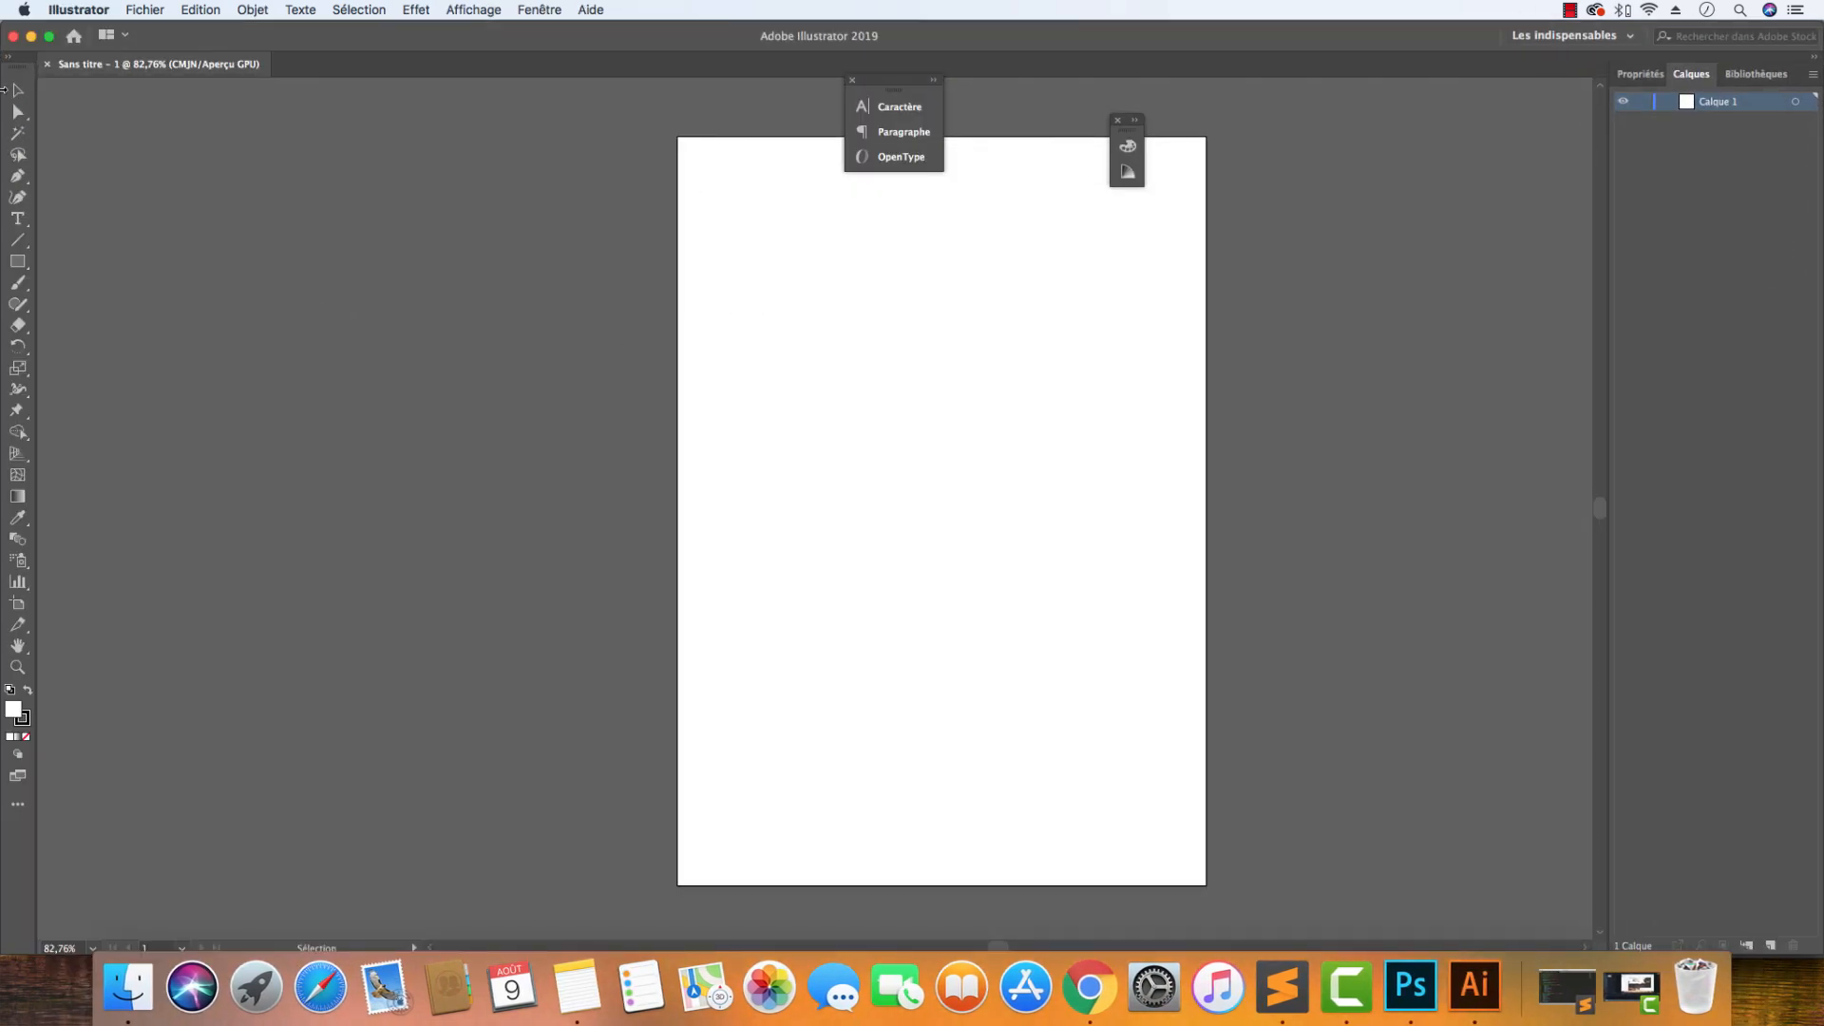
left_click_drag(4, 27, 105, 437)
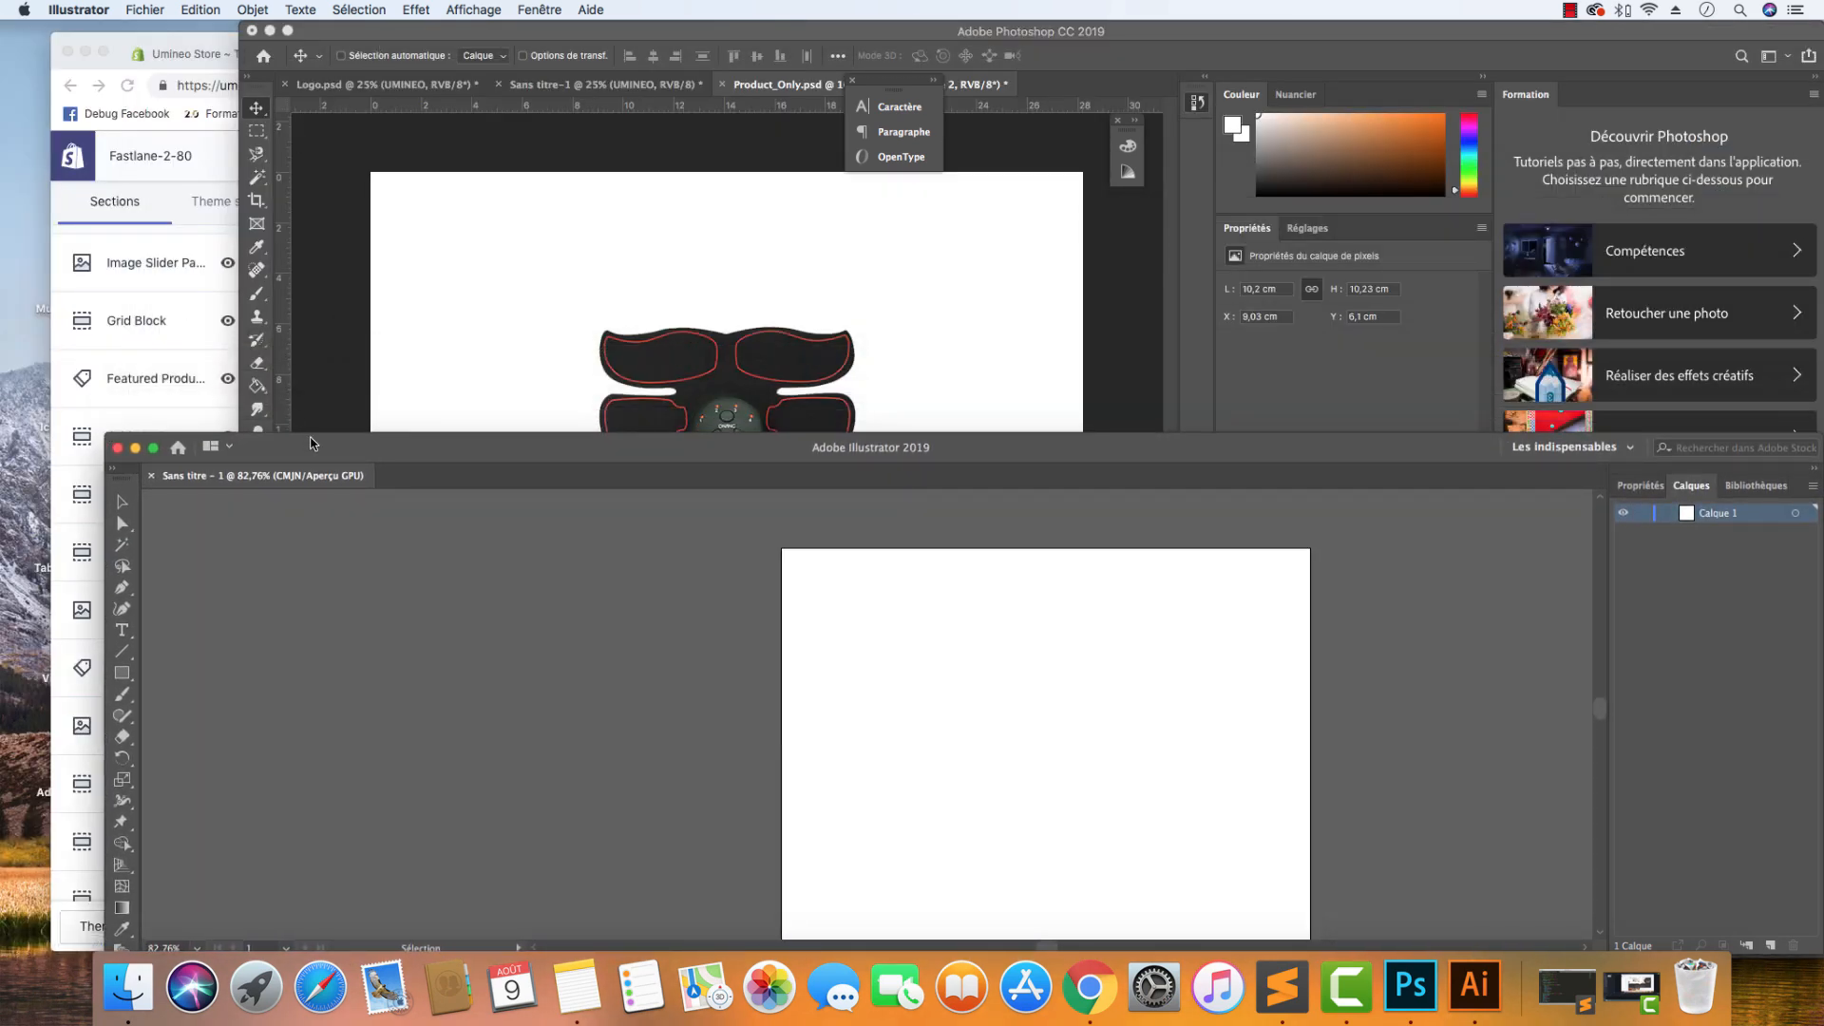
left_click_drag(311, 442, 211, 370)
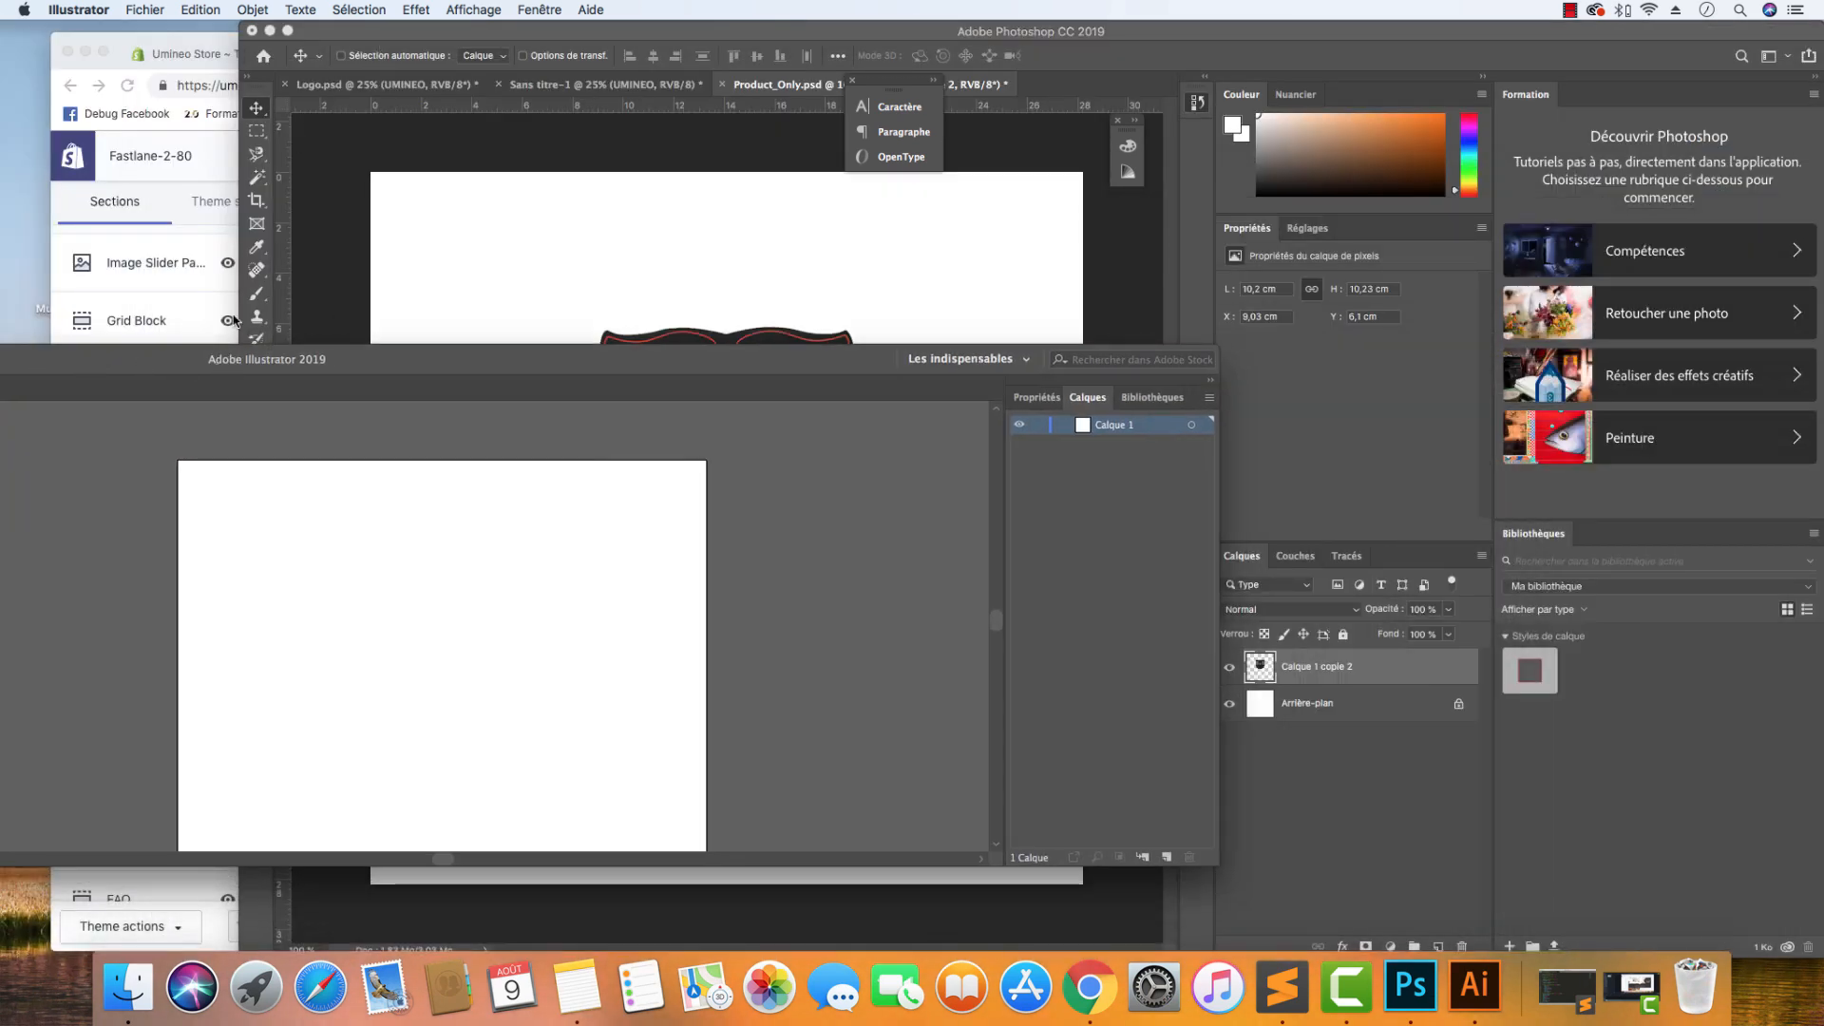
Transfer the product layer from Product_Only.psd into the empty Illustrator document and enlarge the Illustrator window to show the whole image.
left_click(329, 333)
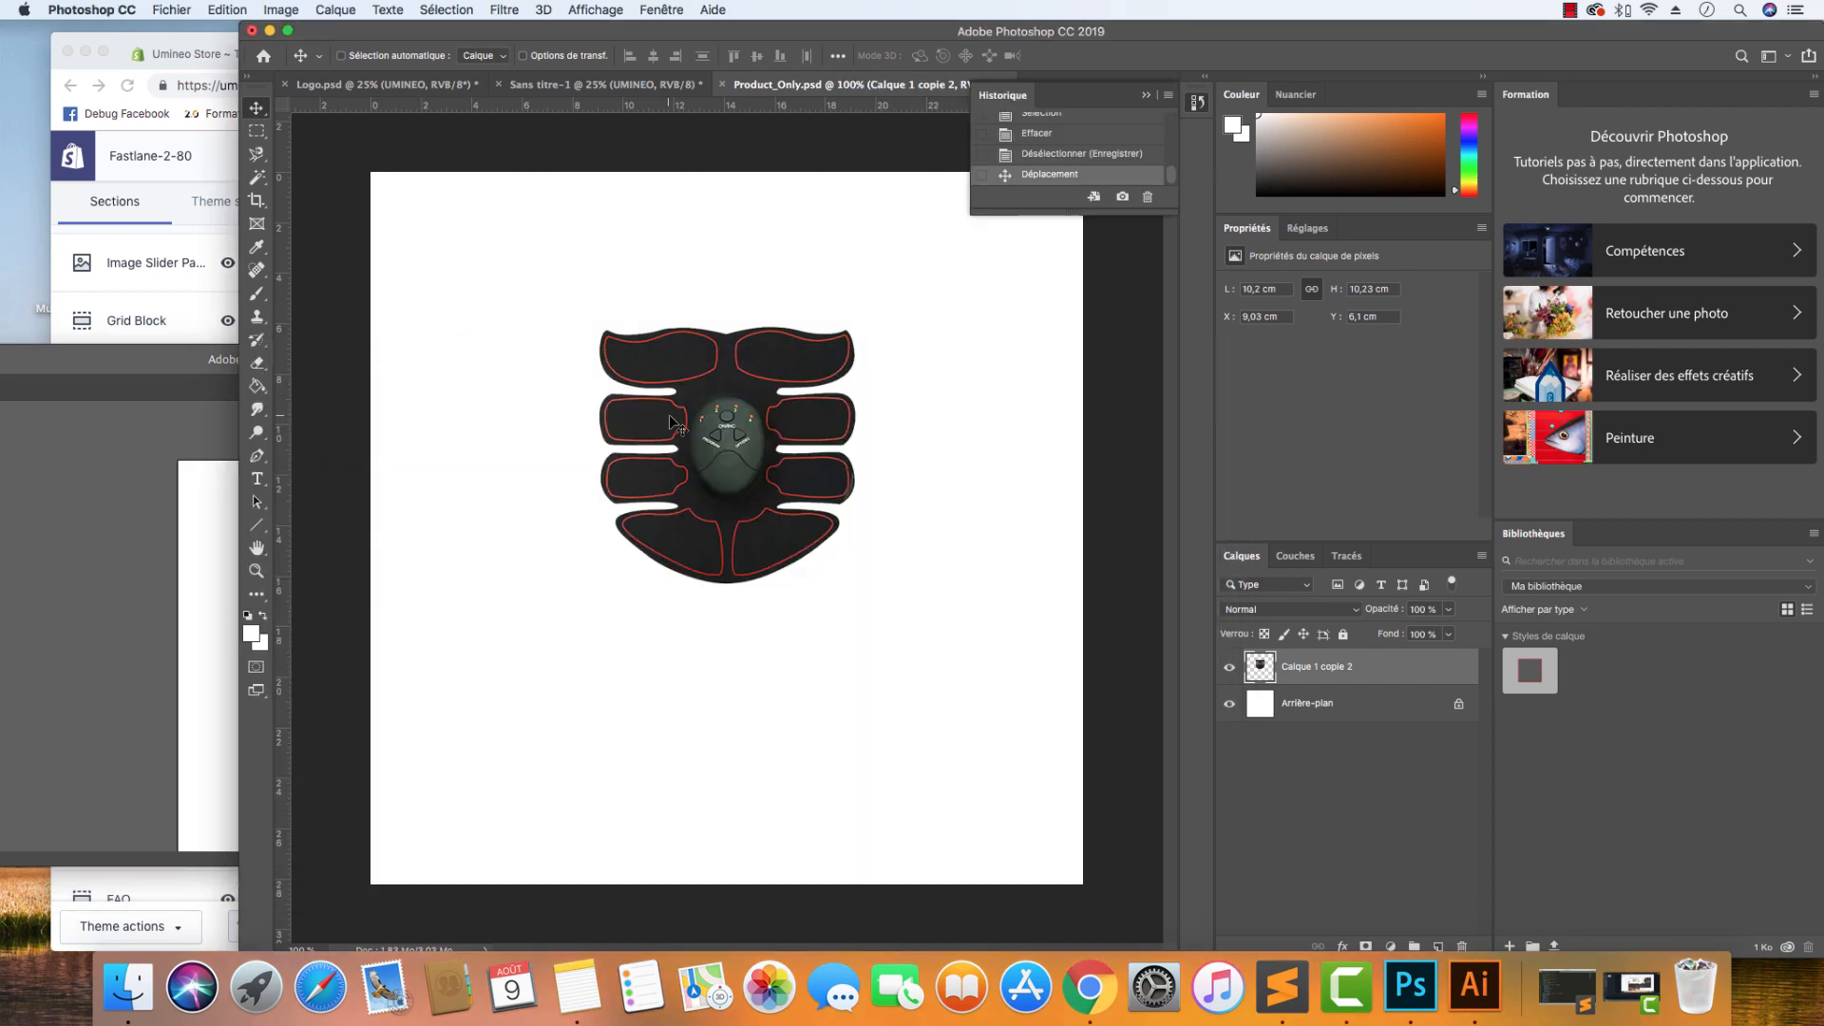
left_click_drag(670, 420, 213, 606)
left_click(214, 606)
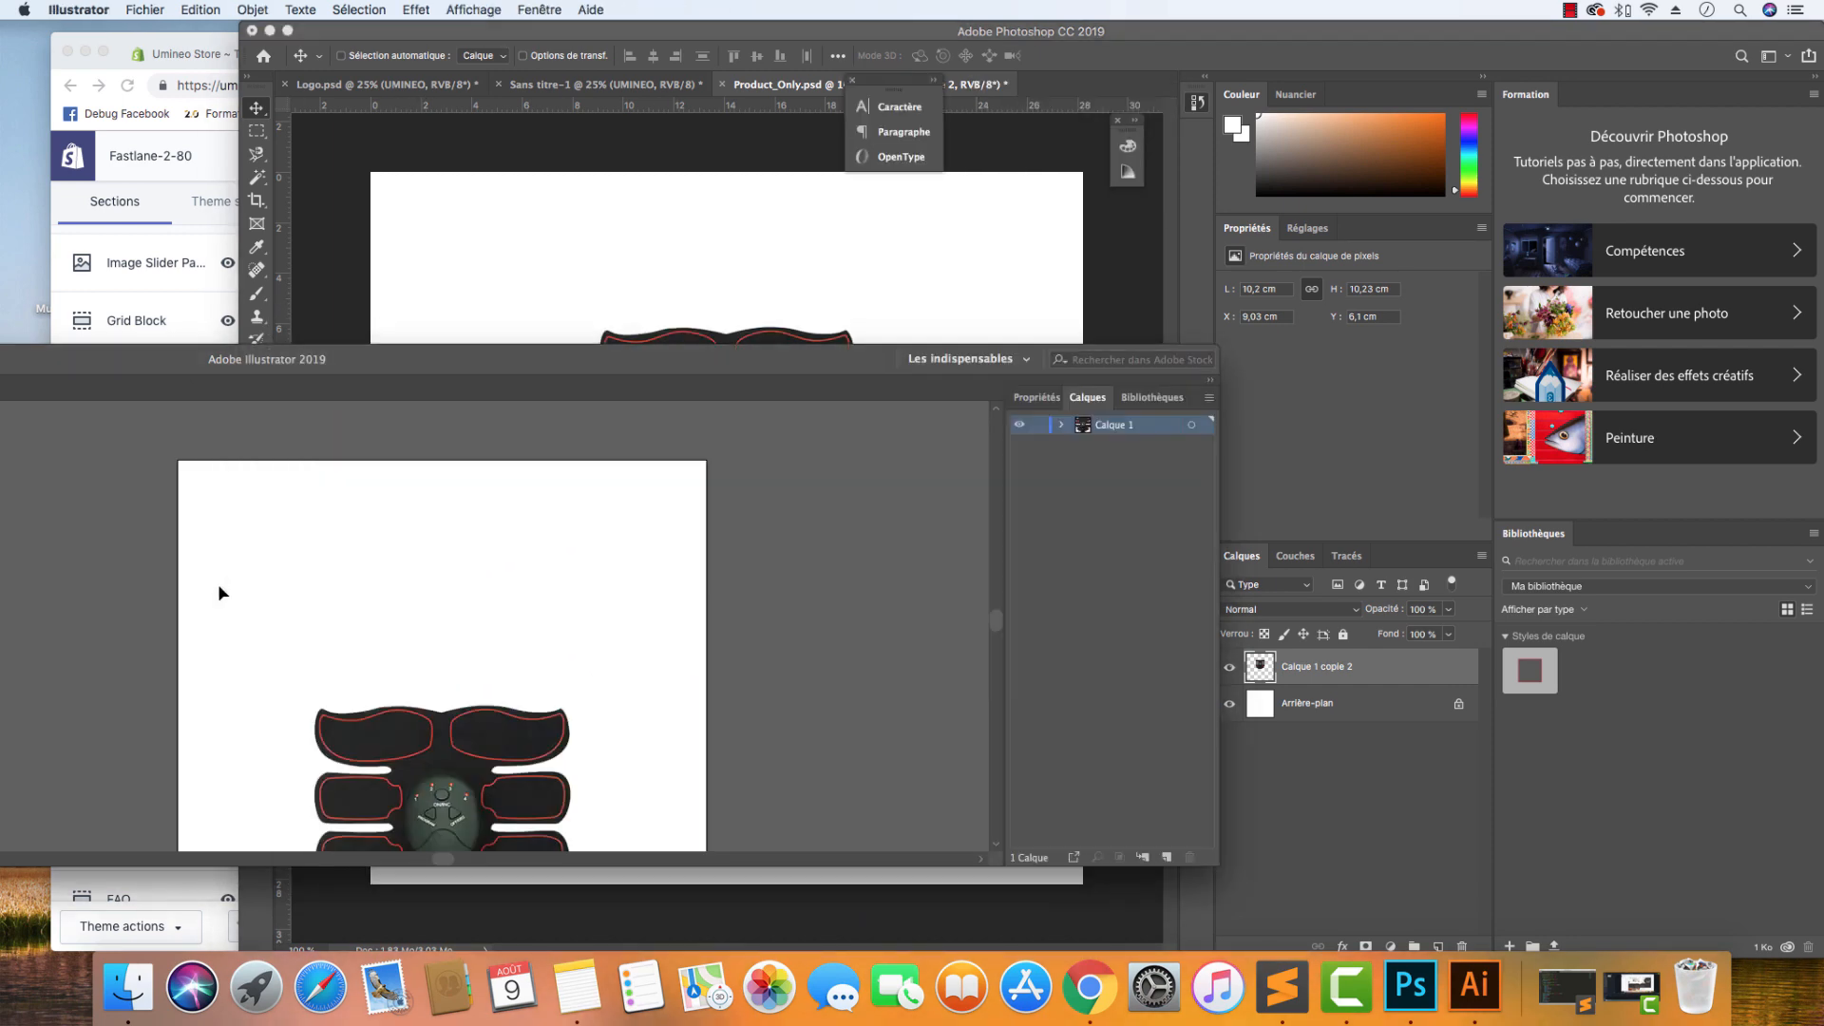
double_click(830, 363)
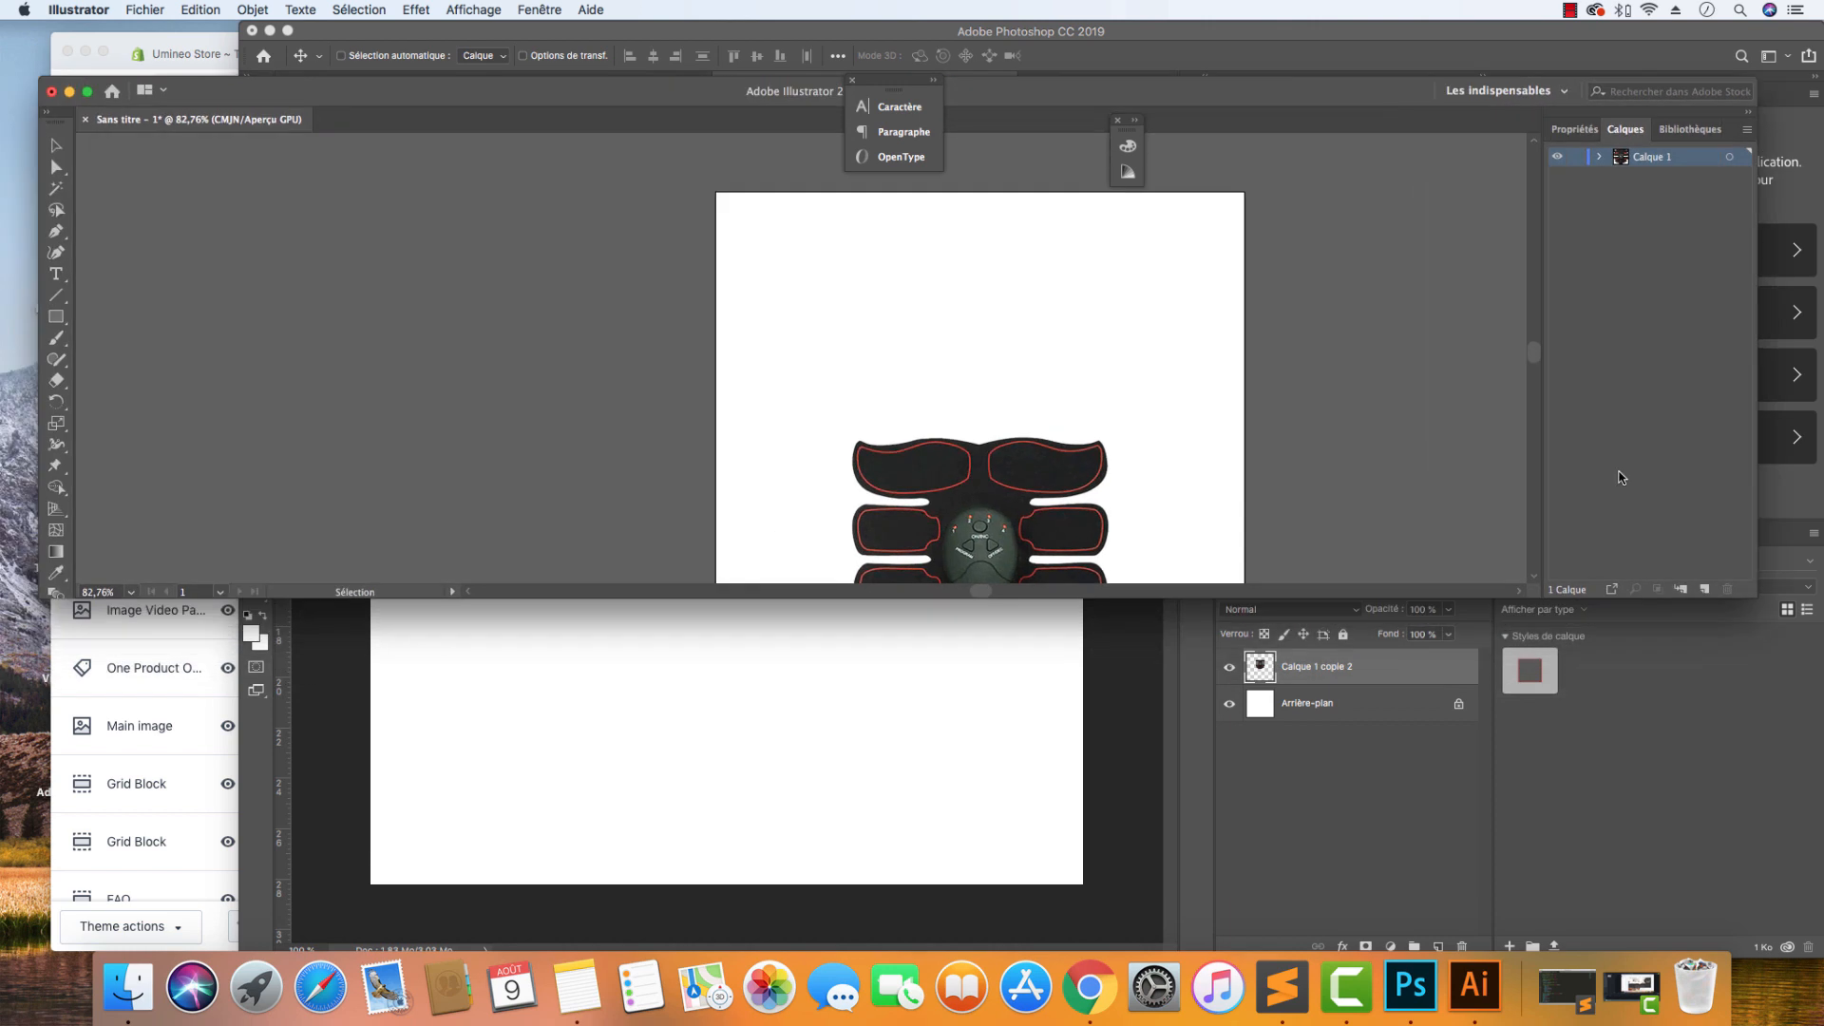
left_click_drag(1750, 594, 1731, 935)
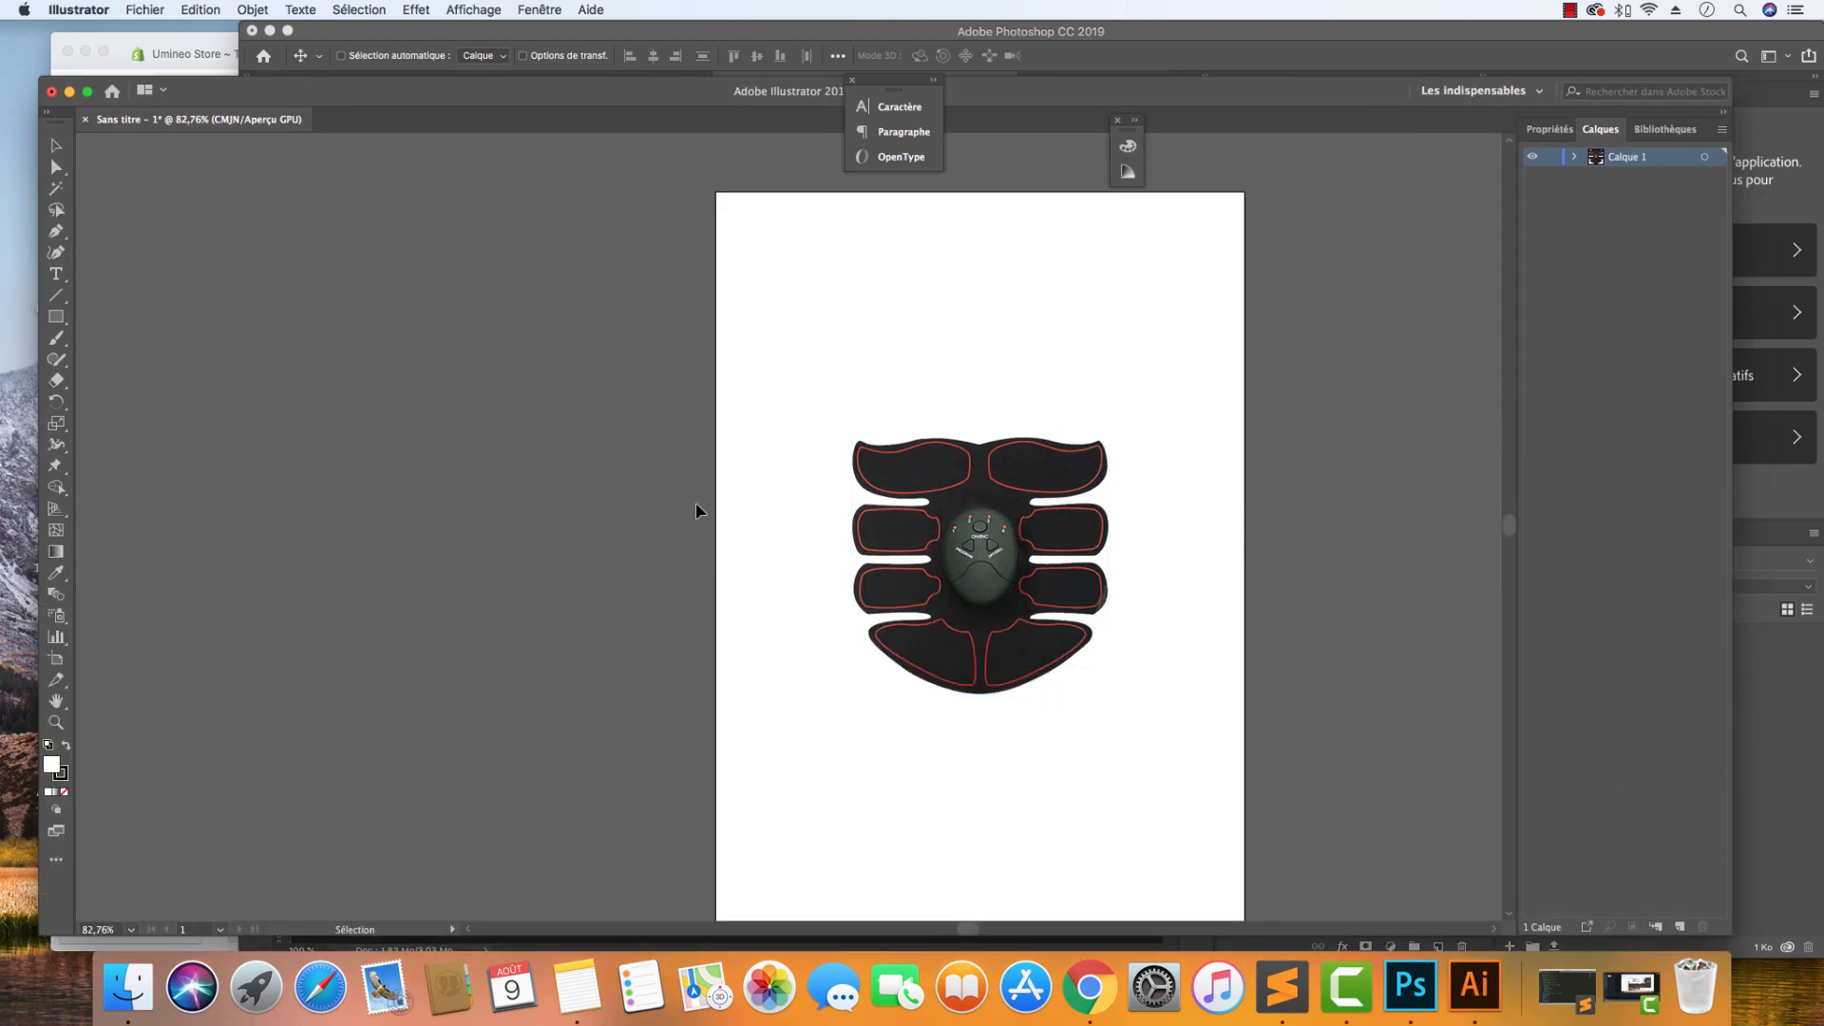
Vectorise the placed product image with the Image Trace option that creates and expands the tracing (Créer et décomposer).
left_click(955, 450)
left_click(892, 407)
left_click(954, 475)
right_click(954, 475)
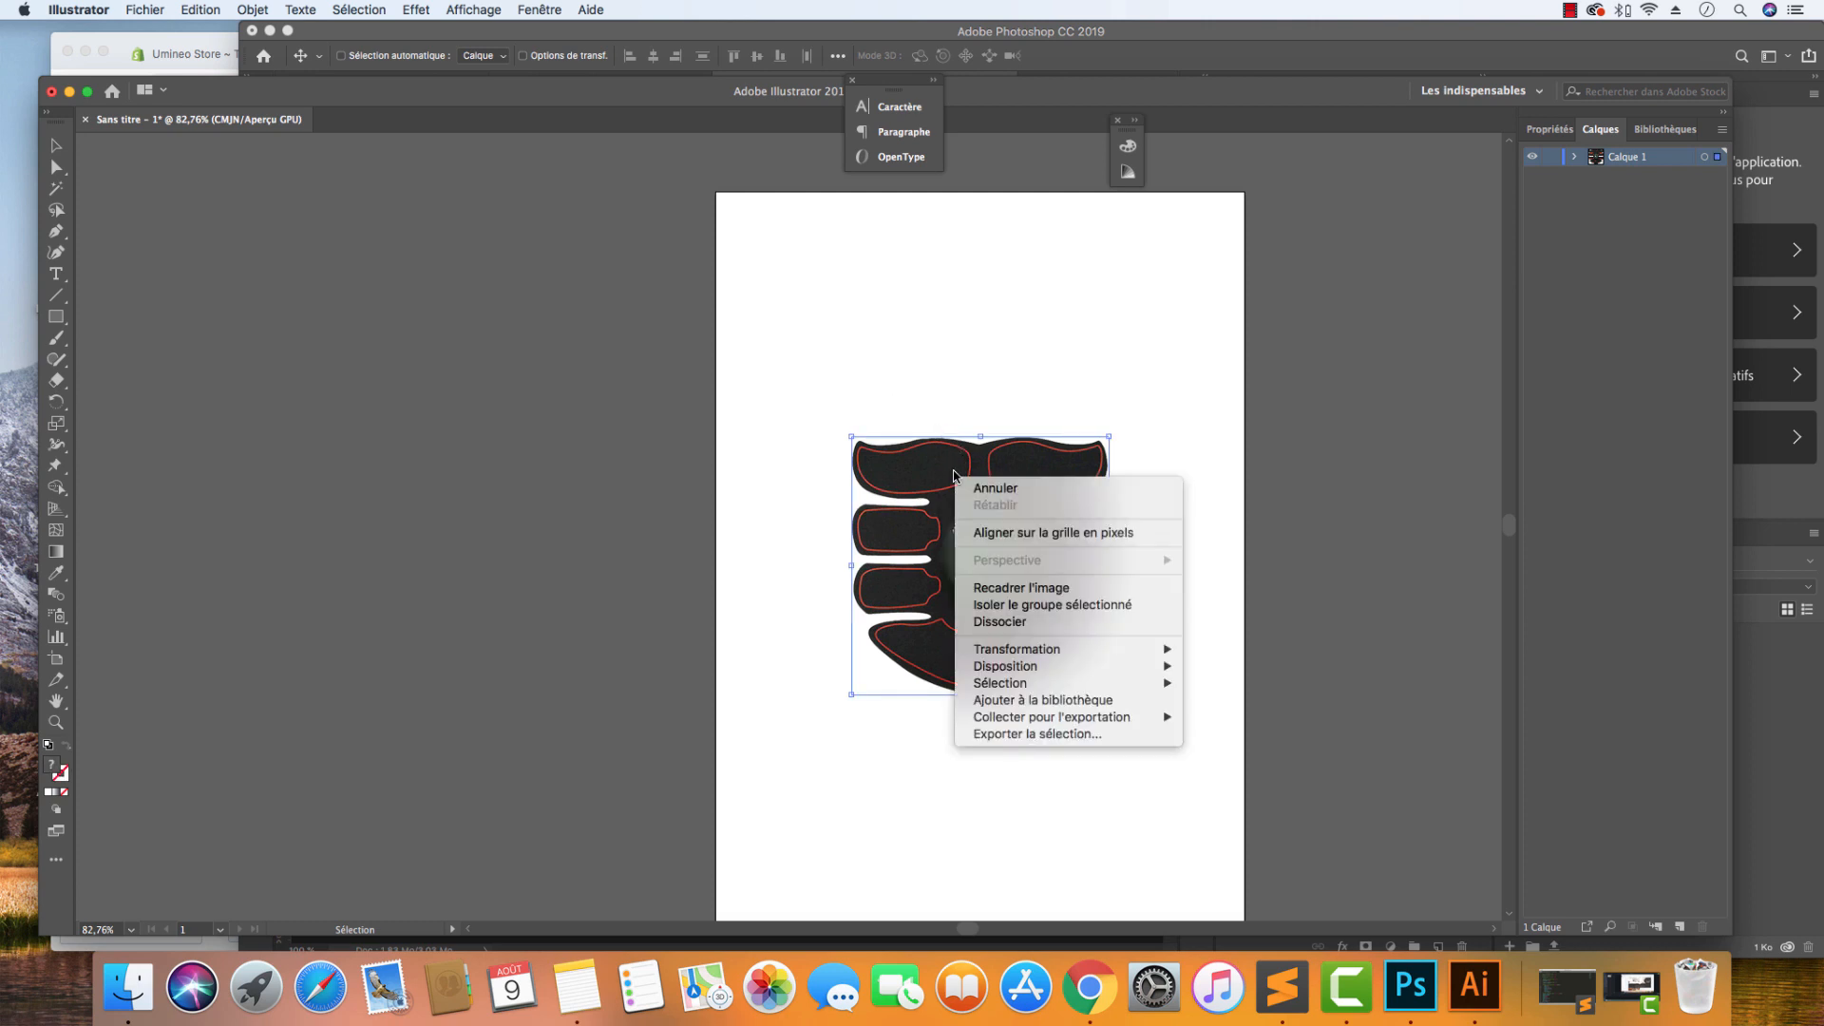
left_click(947, 466)
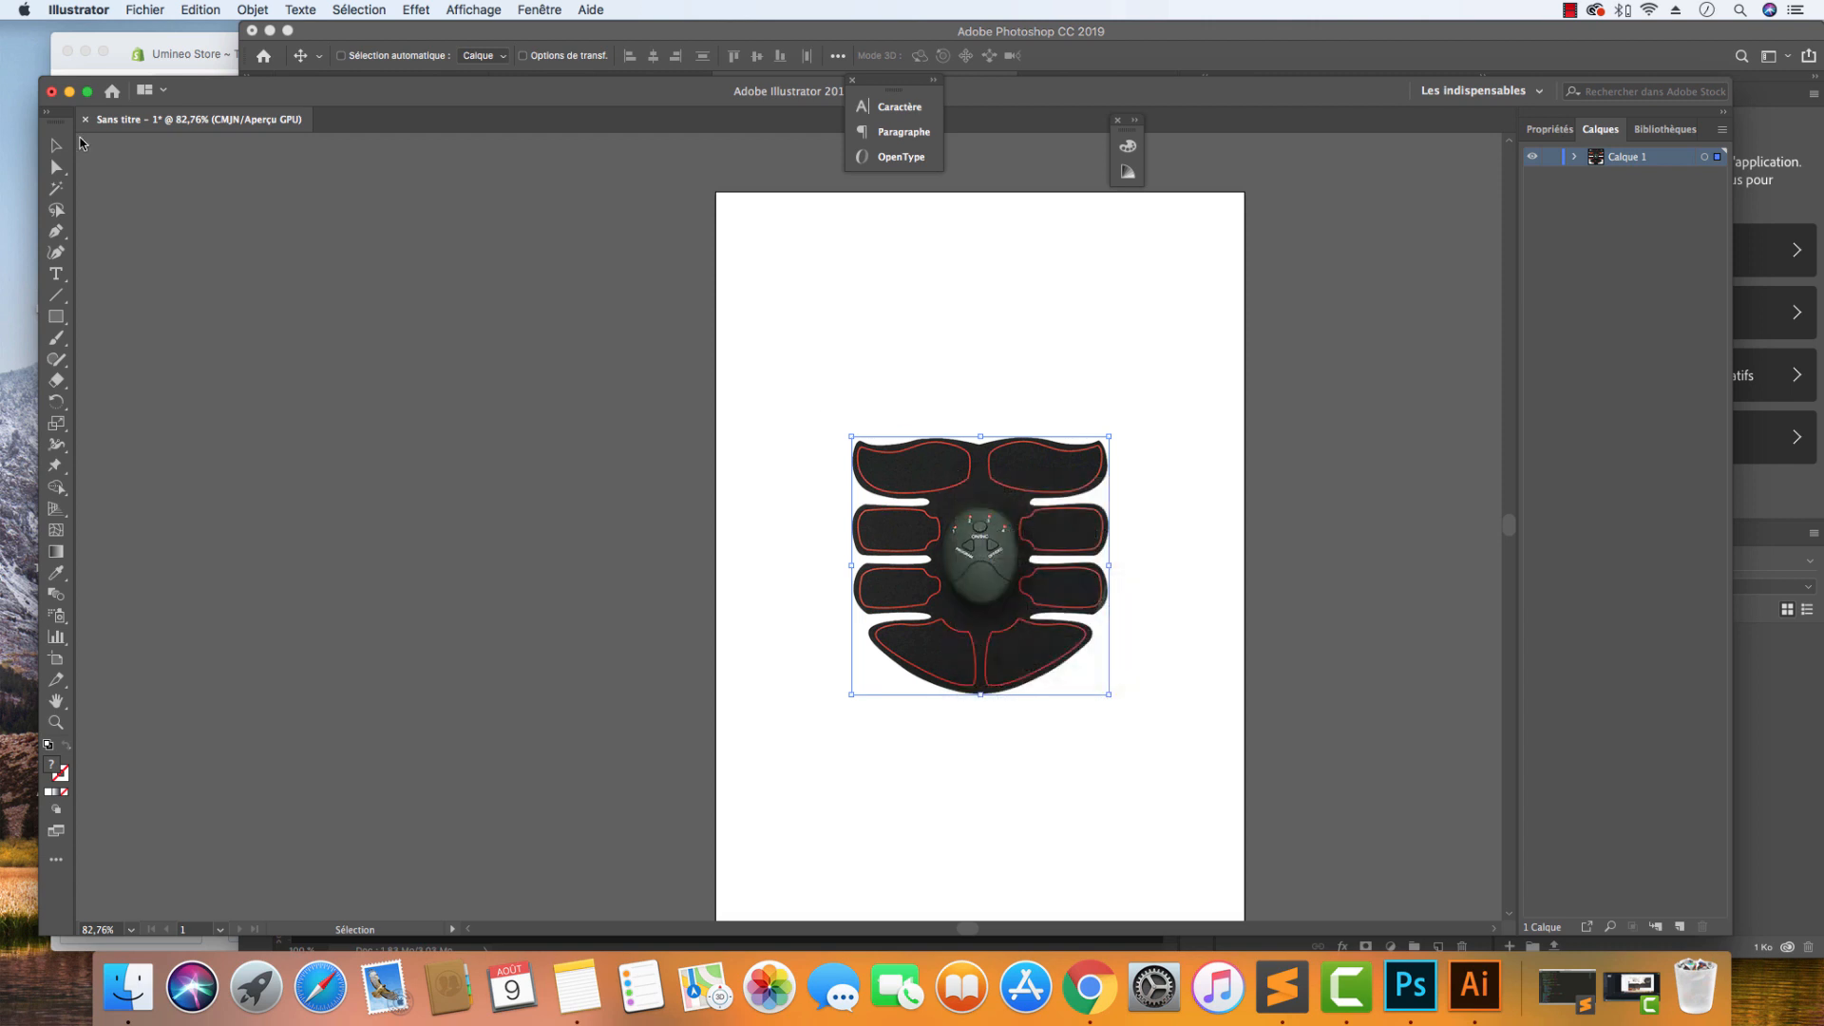
left_click(251, 12)
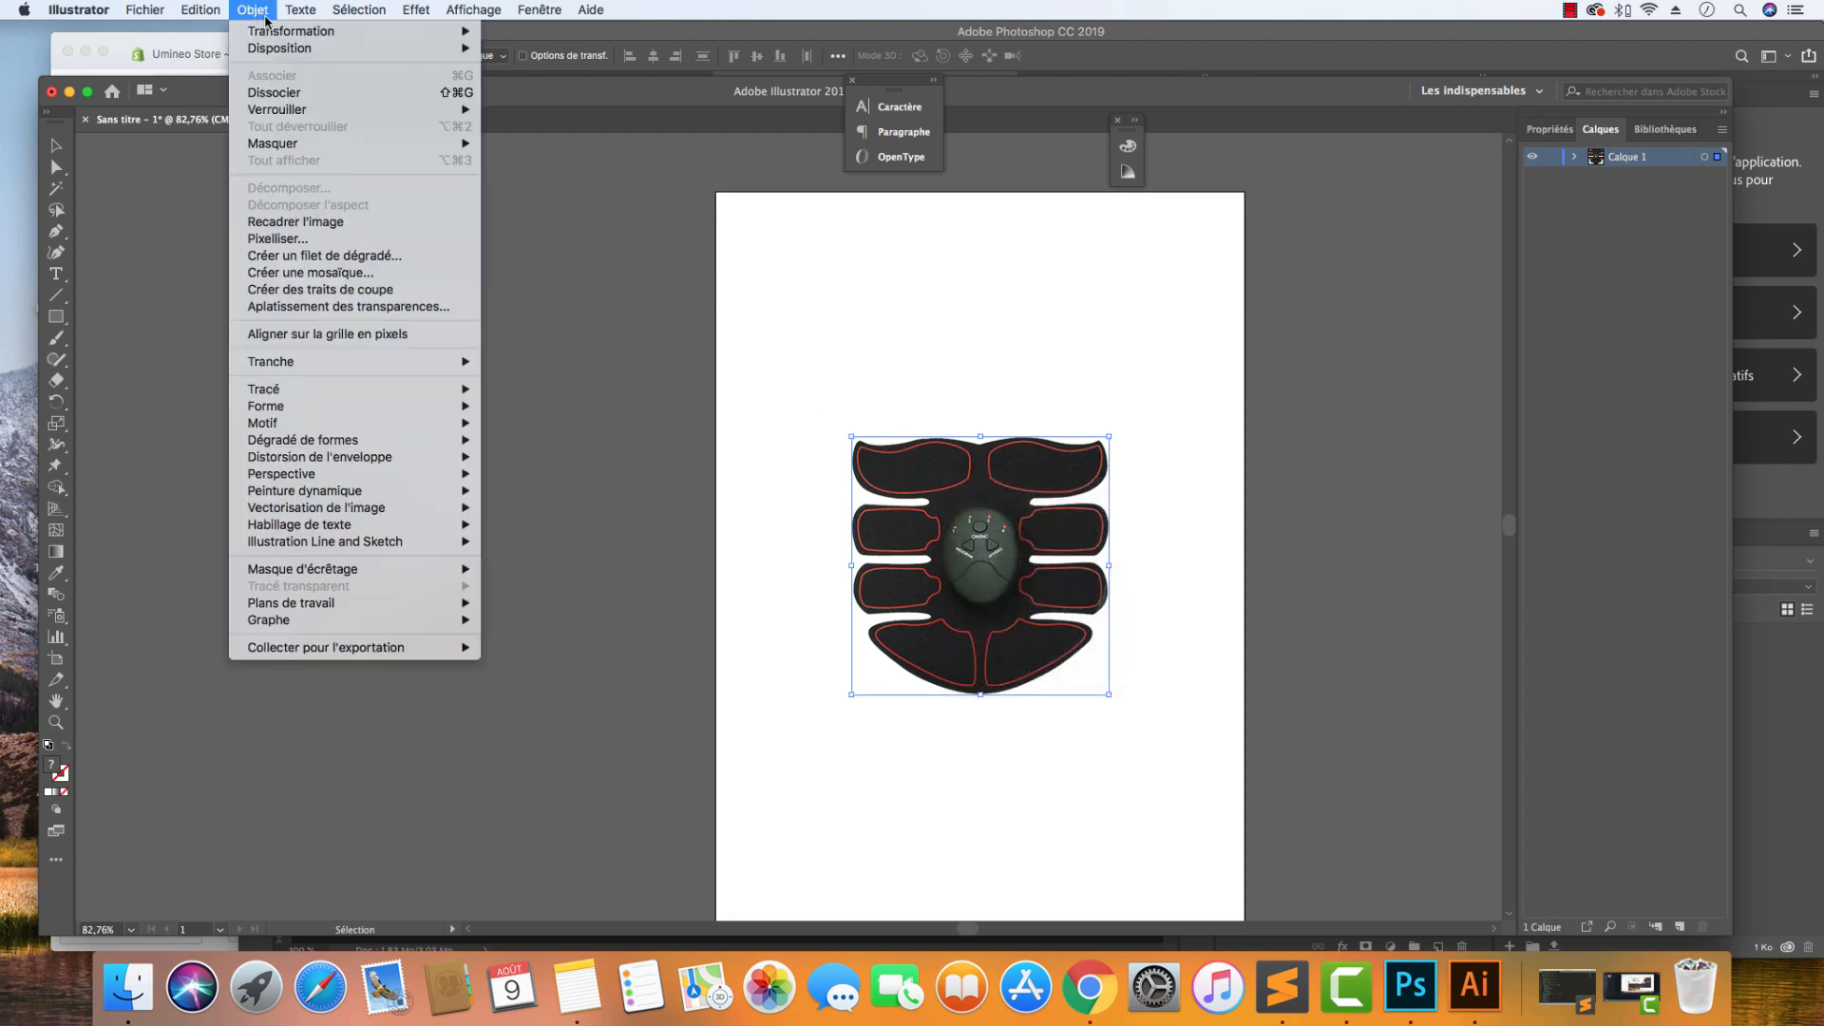
mouse_move(335, 492)
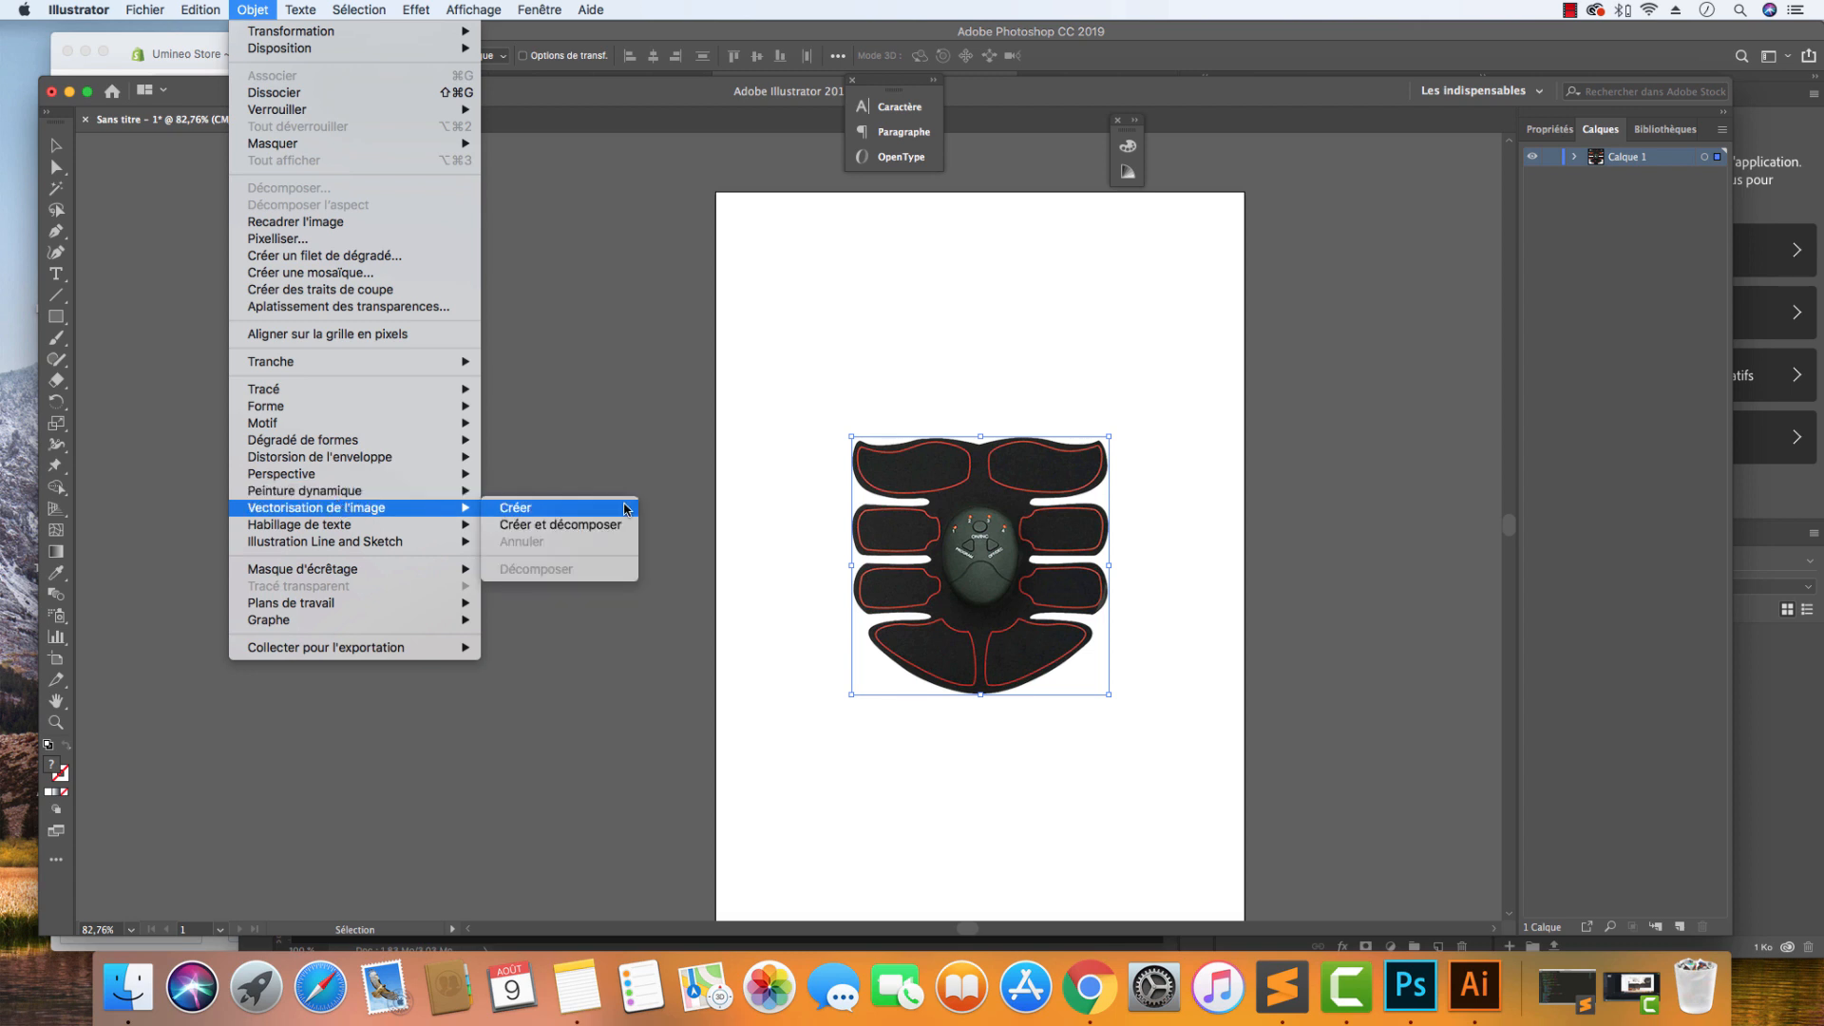
left_click(622, 524)
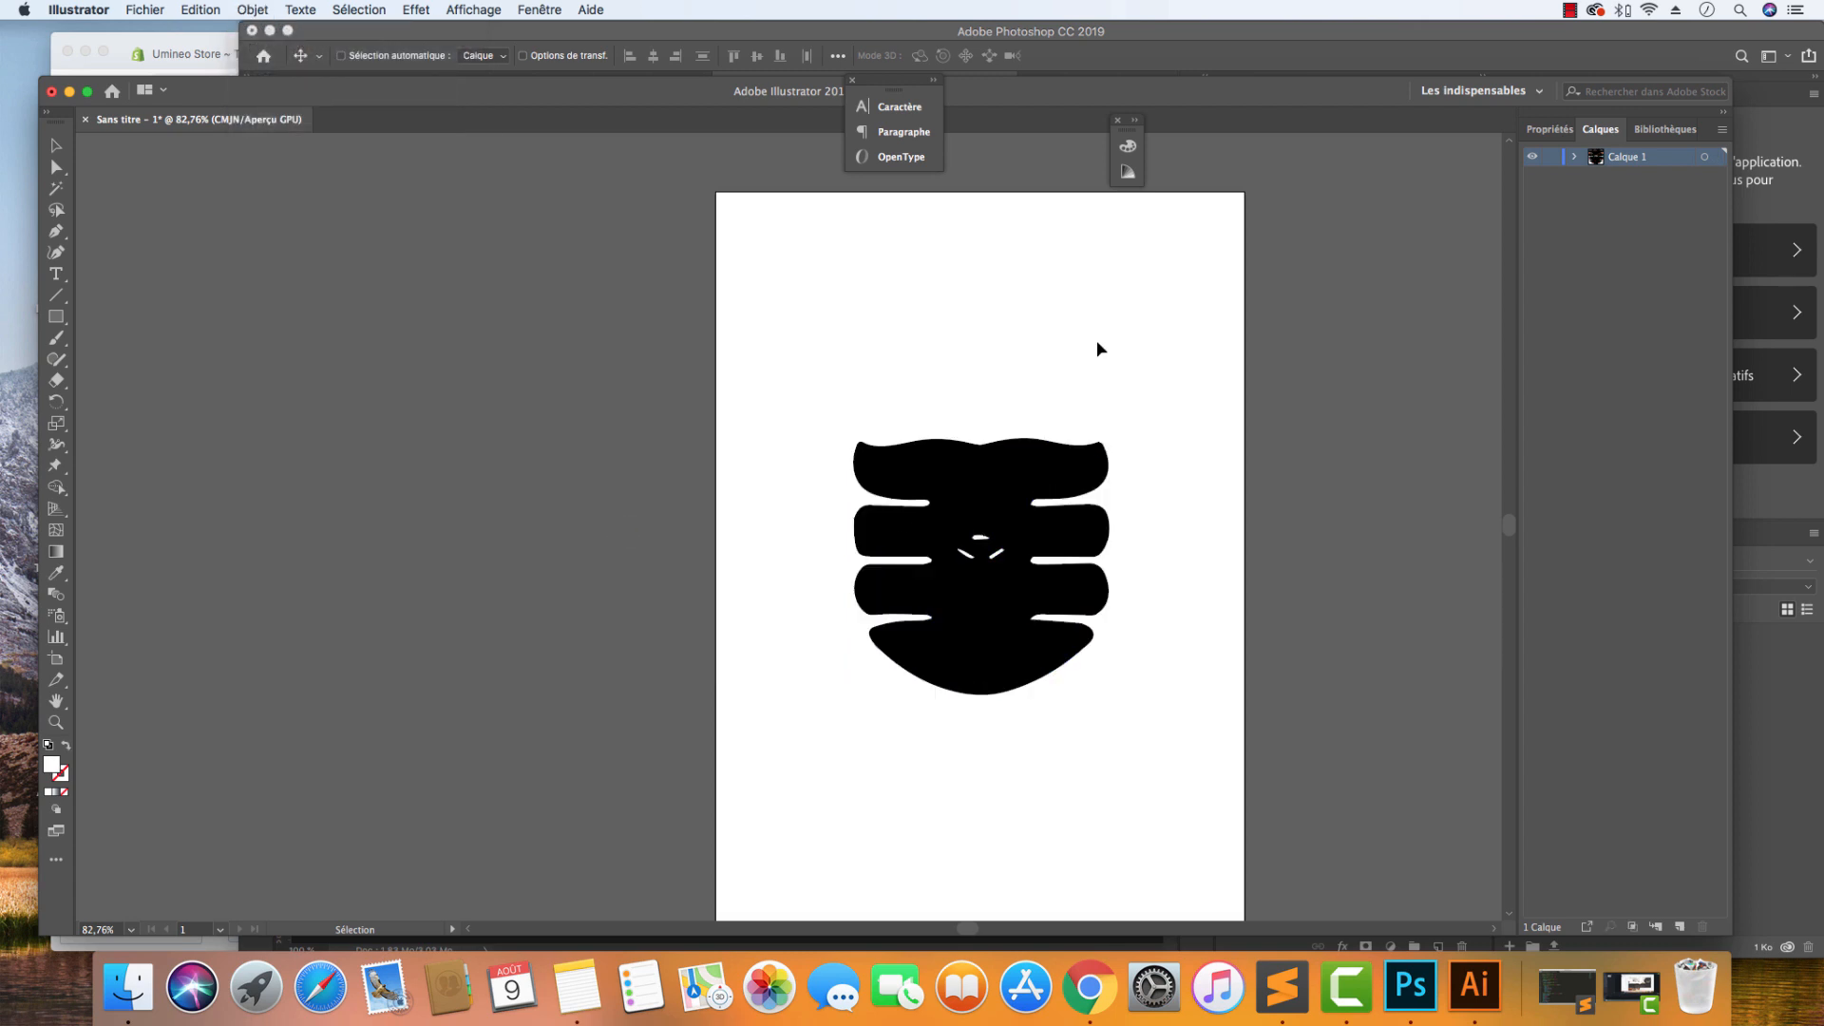
Ungroup the traced artwork and delete the white background rectangle surrounding the black silhouette.
scroll(1097, 537, "up", 4)
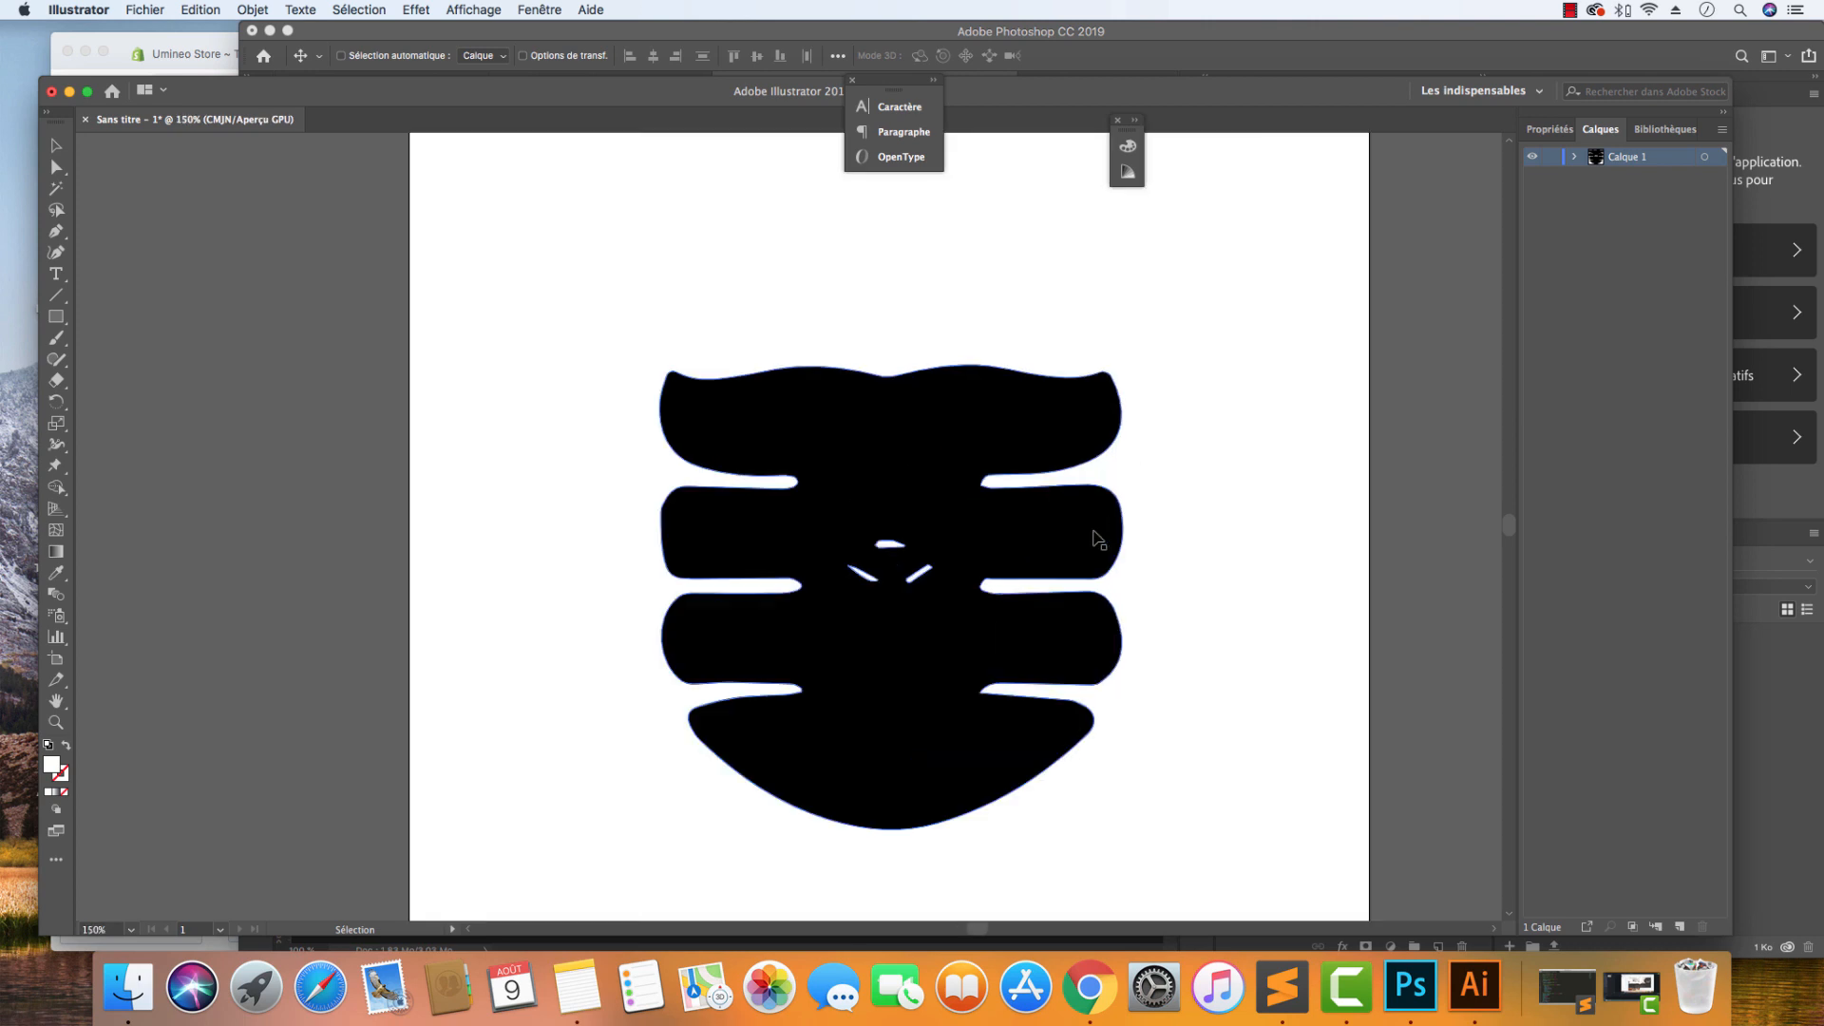
left_click(1137, 470)
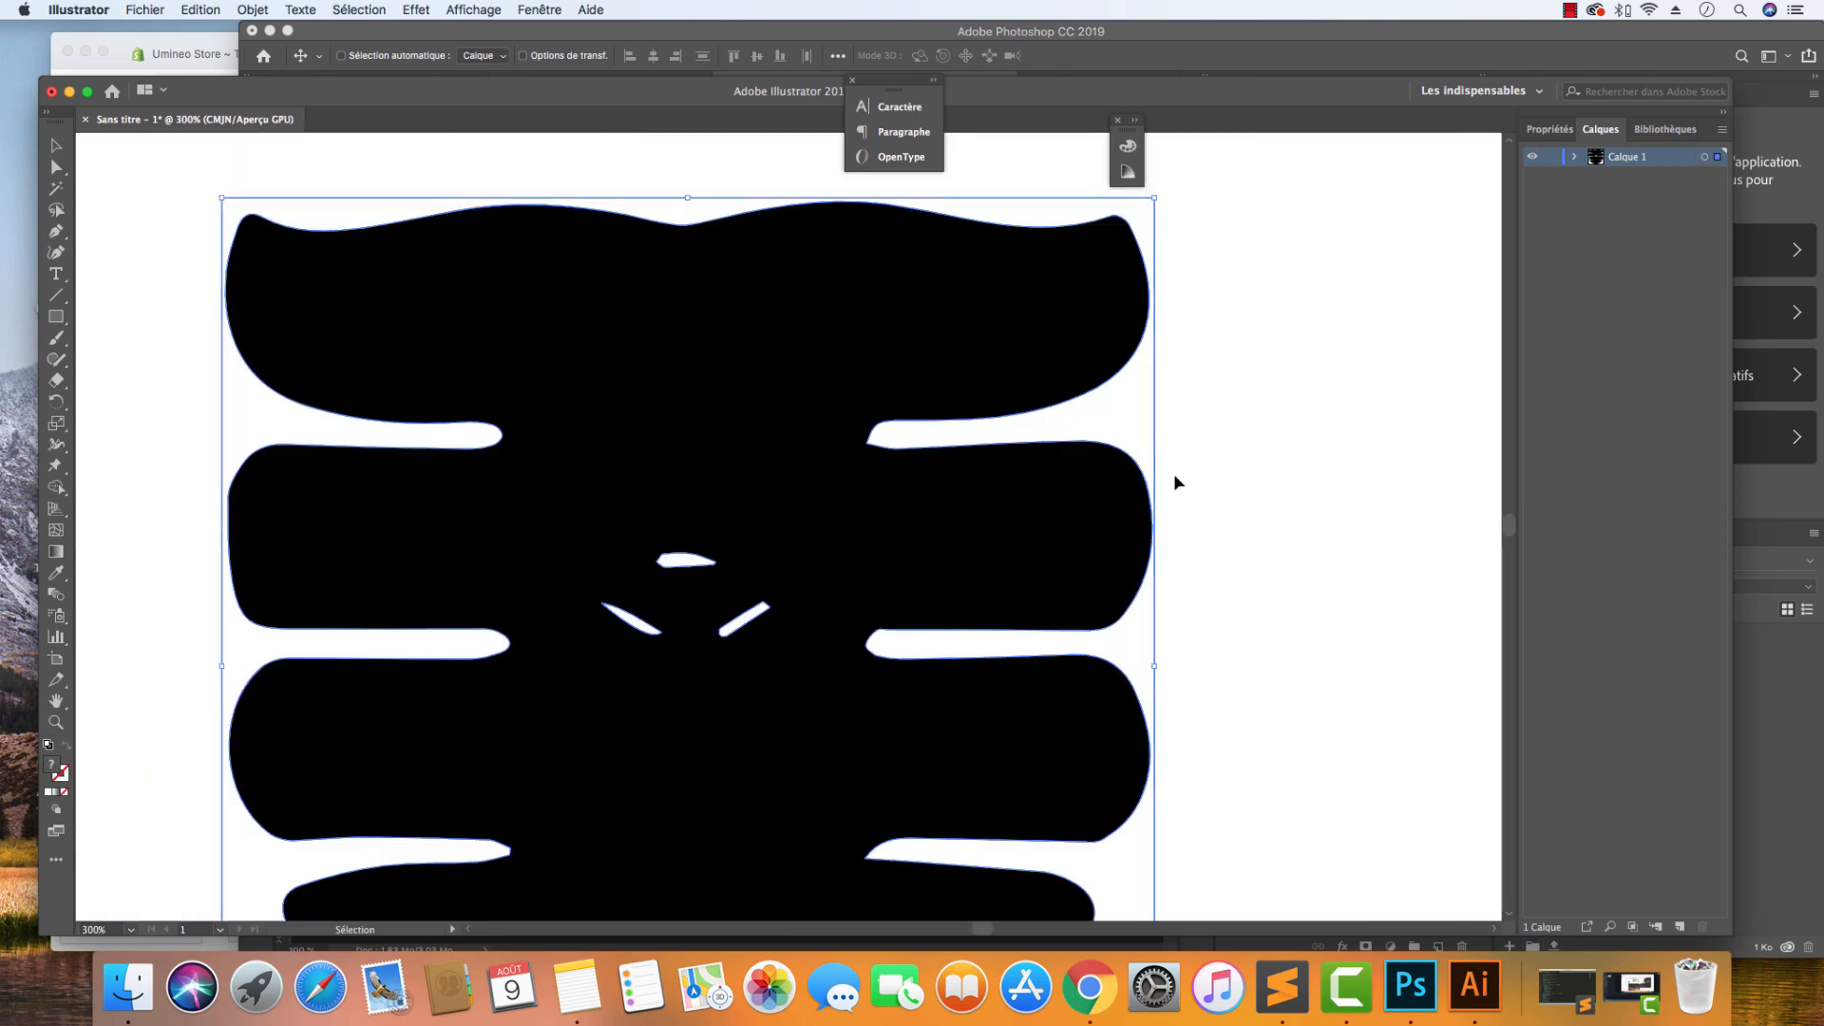
right_click(273, 244)
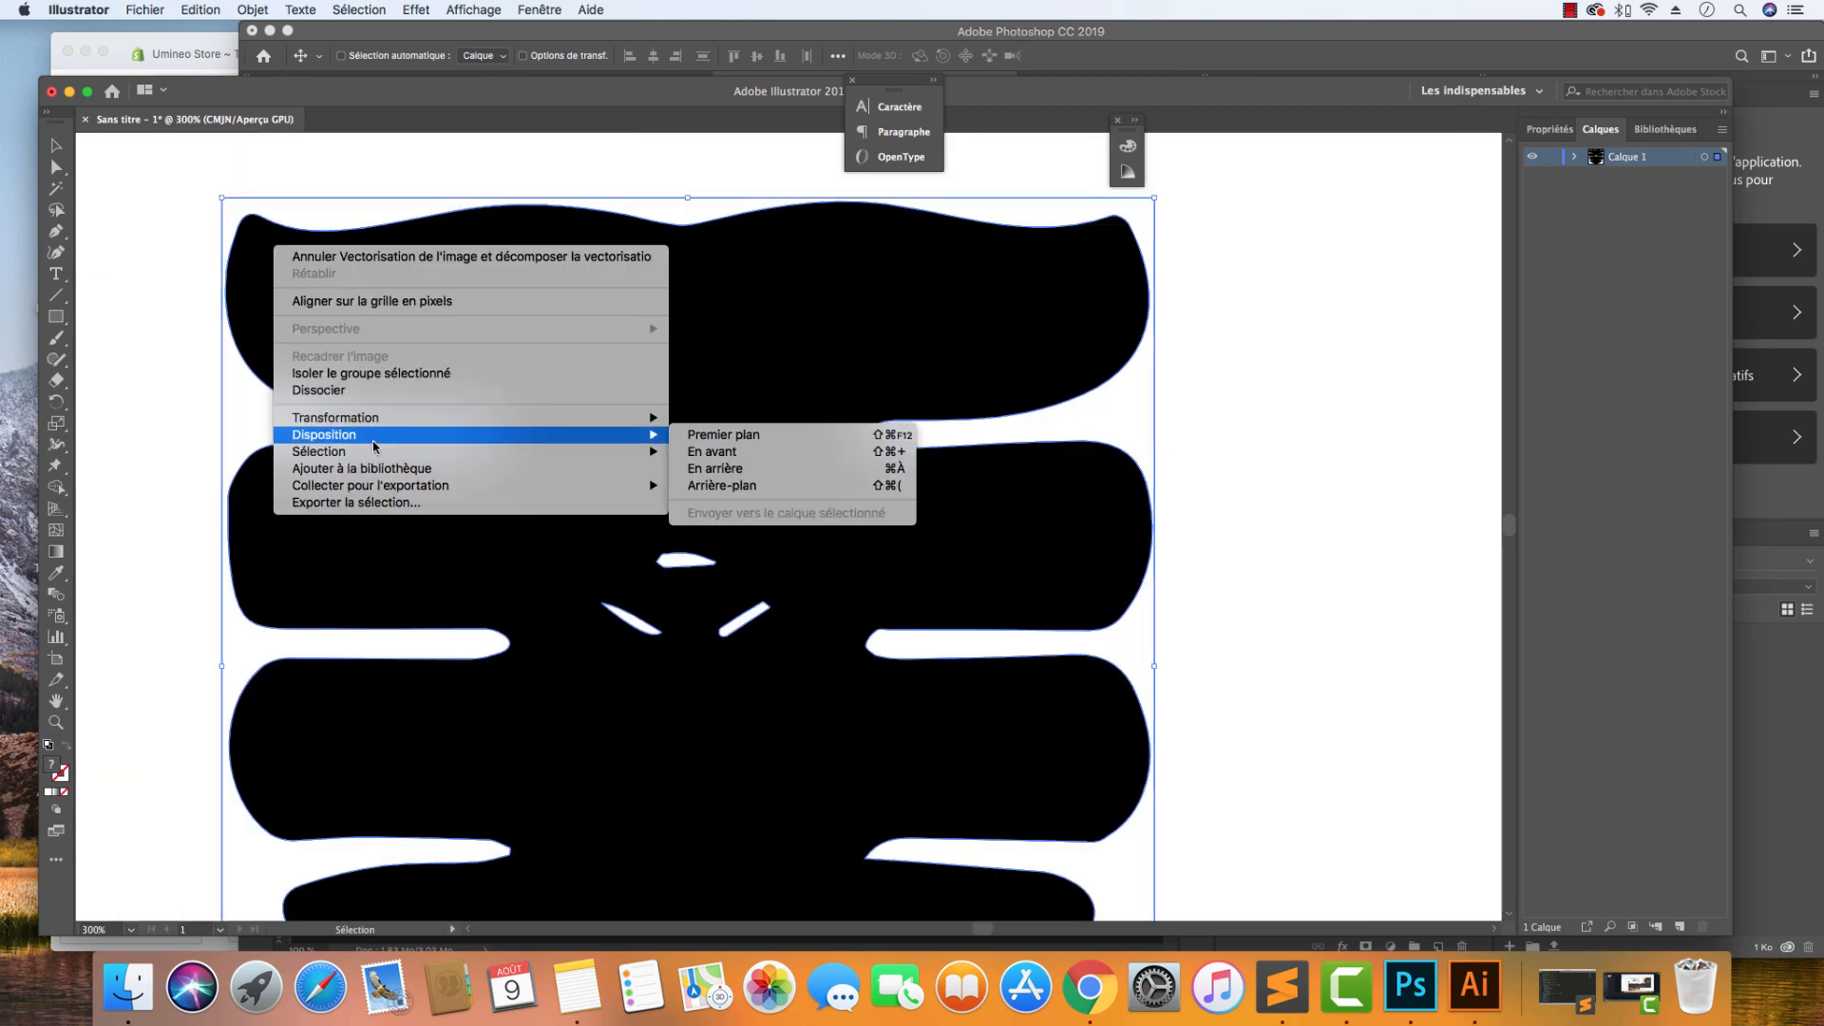
left_click(193, 156)
left_click(226, 199)
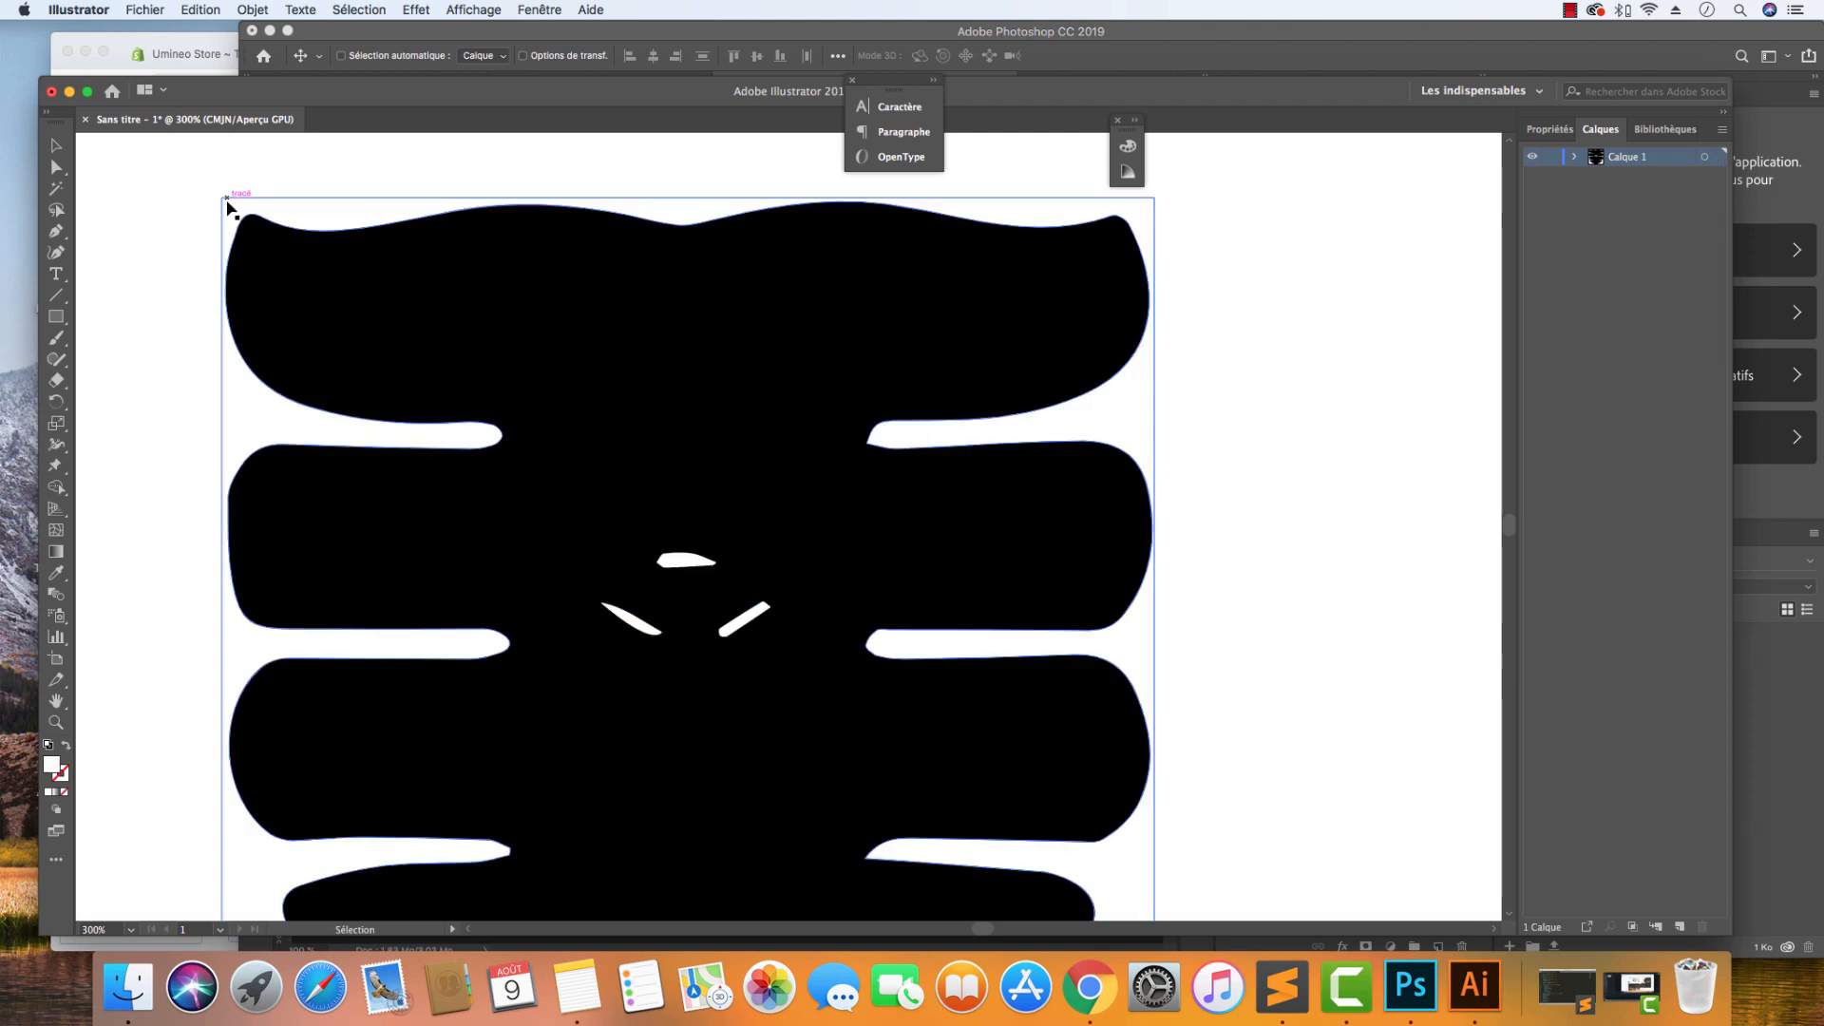
left_click(228, 207)
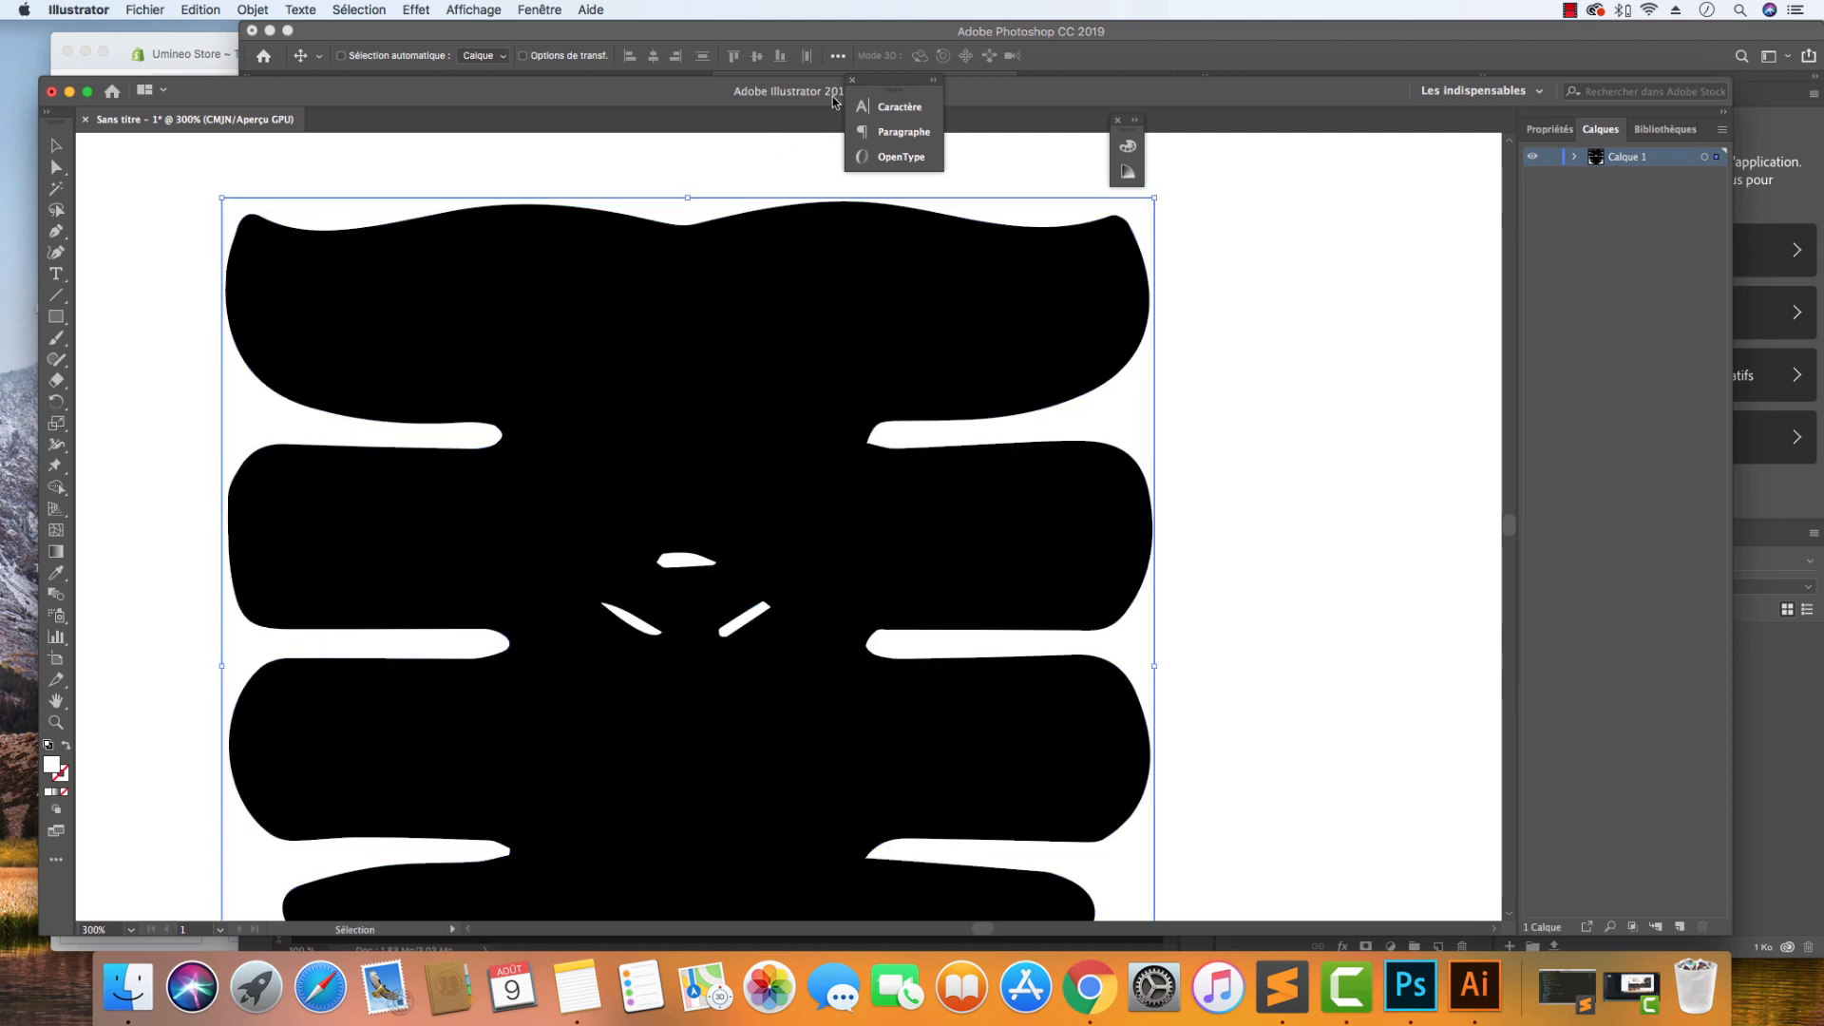
key("super+shift+a")
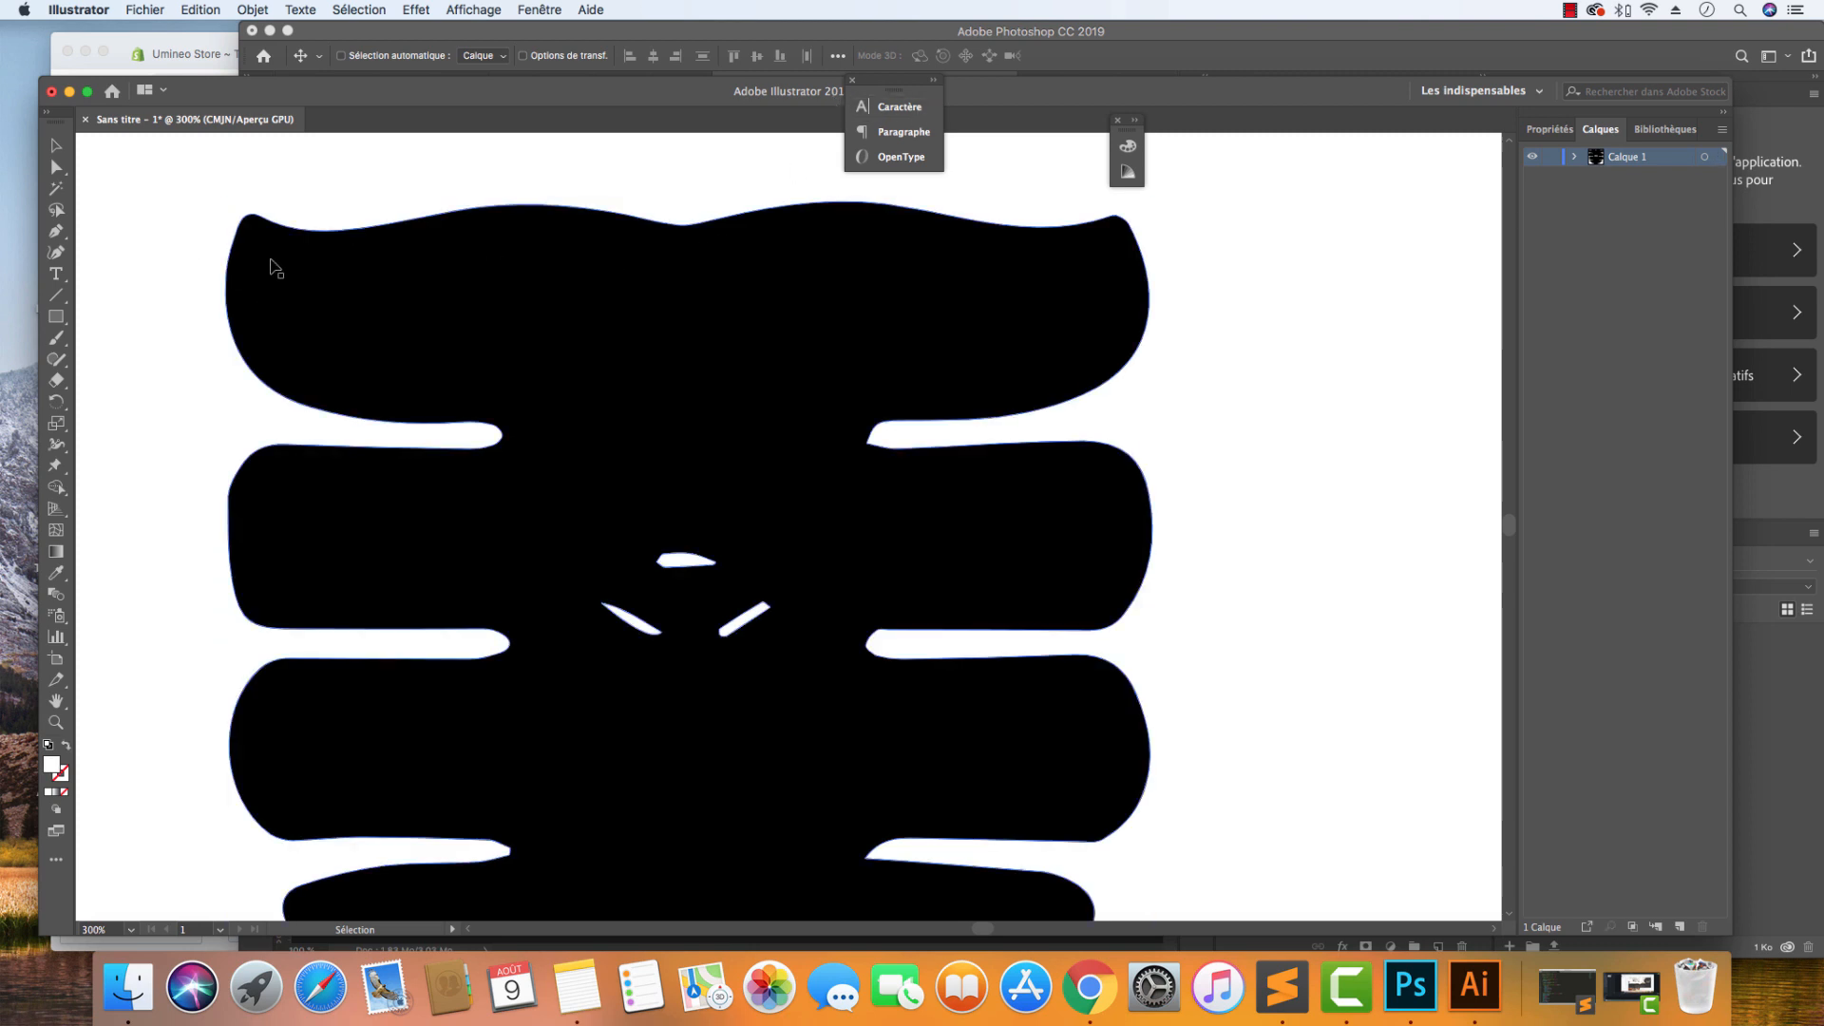
Examine the traced silhouette's anchor points, outline and small white marks at its centre.
left_click(271, 260)
key("a")
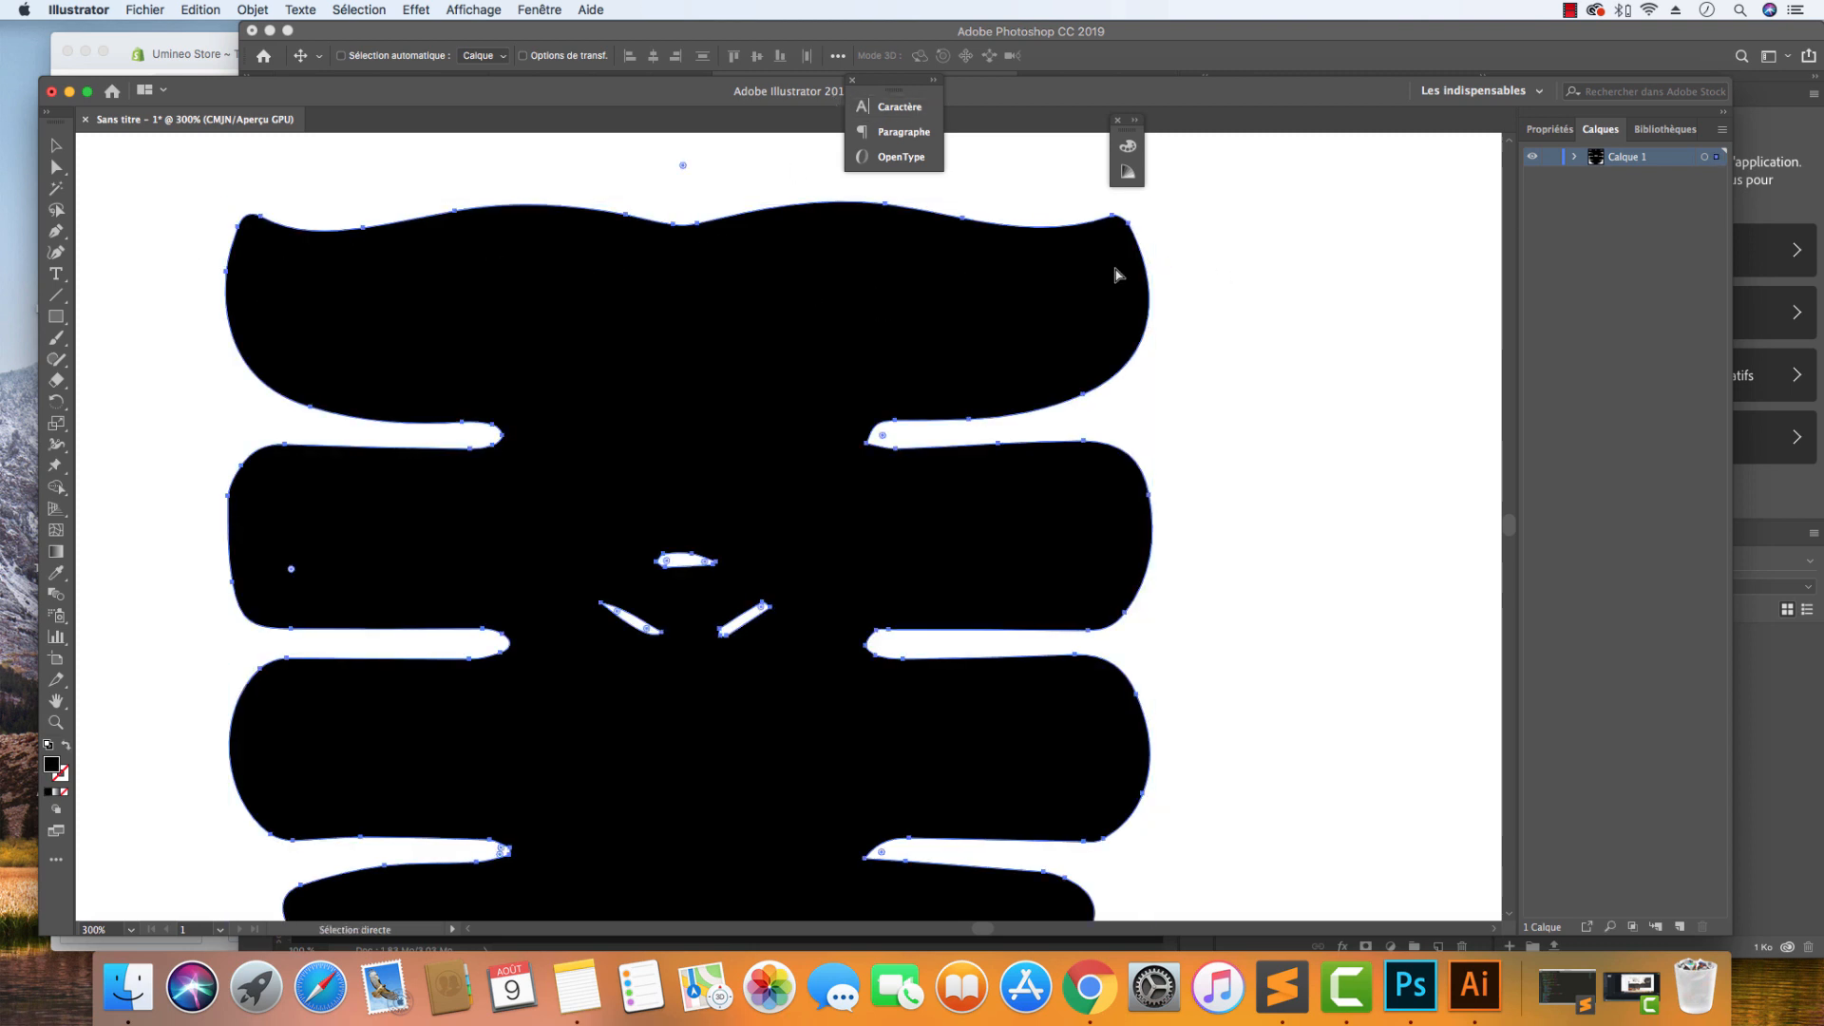
key("v")
key("super+minus")
key("super+minus")
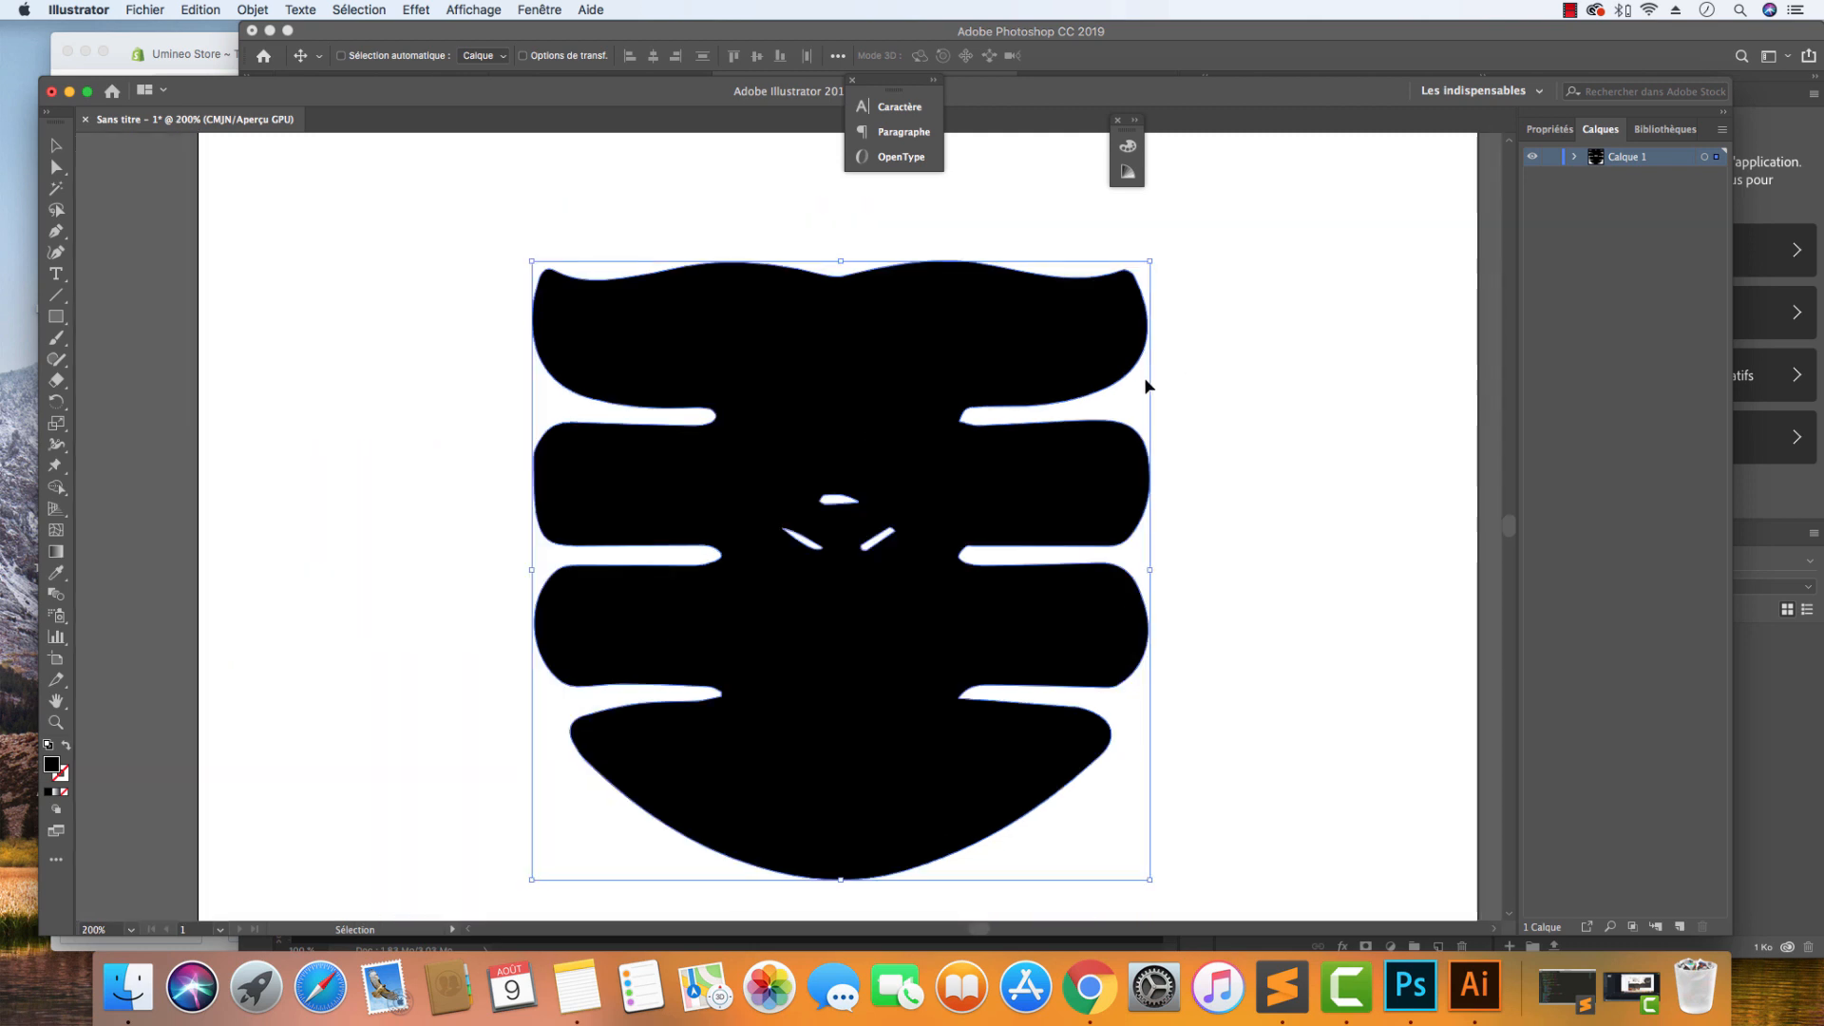
left_click(1207, 441)
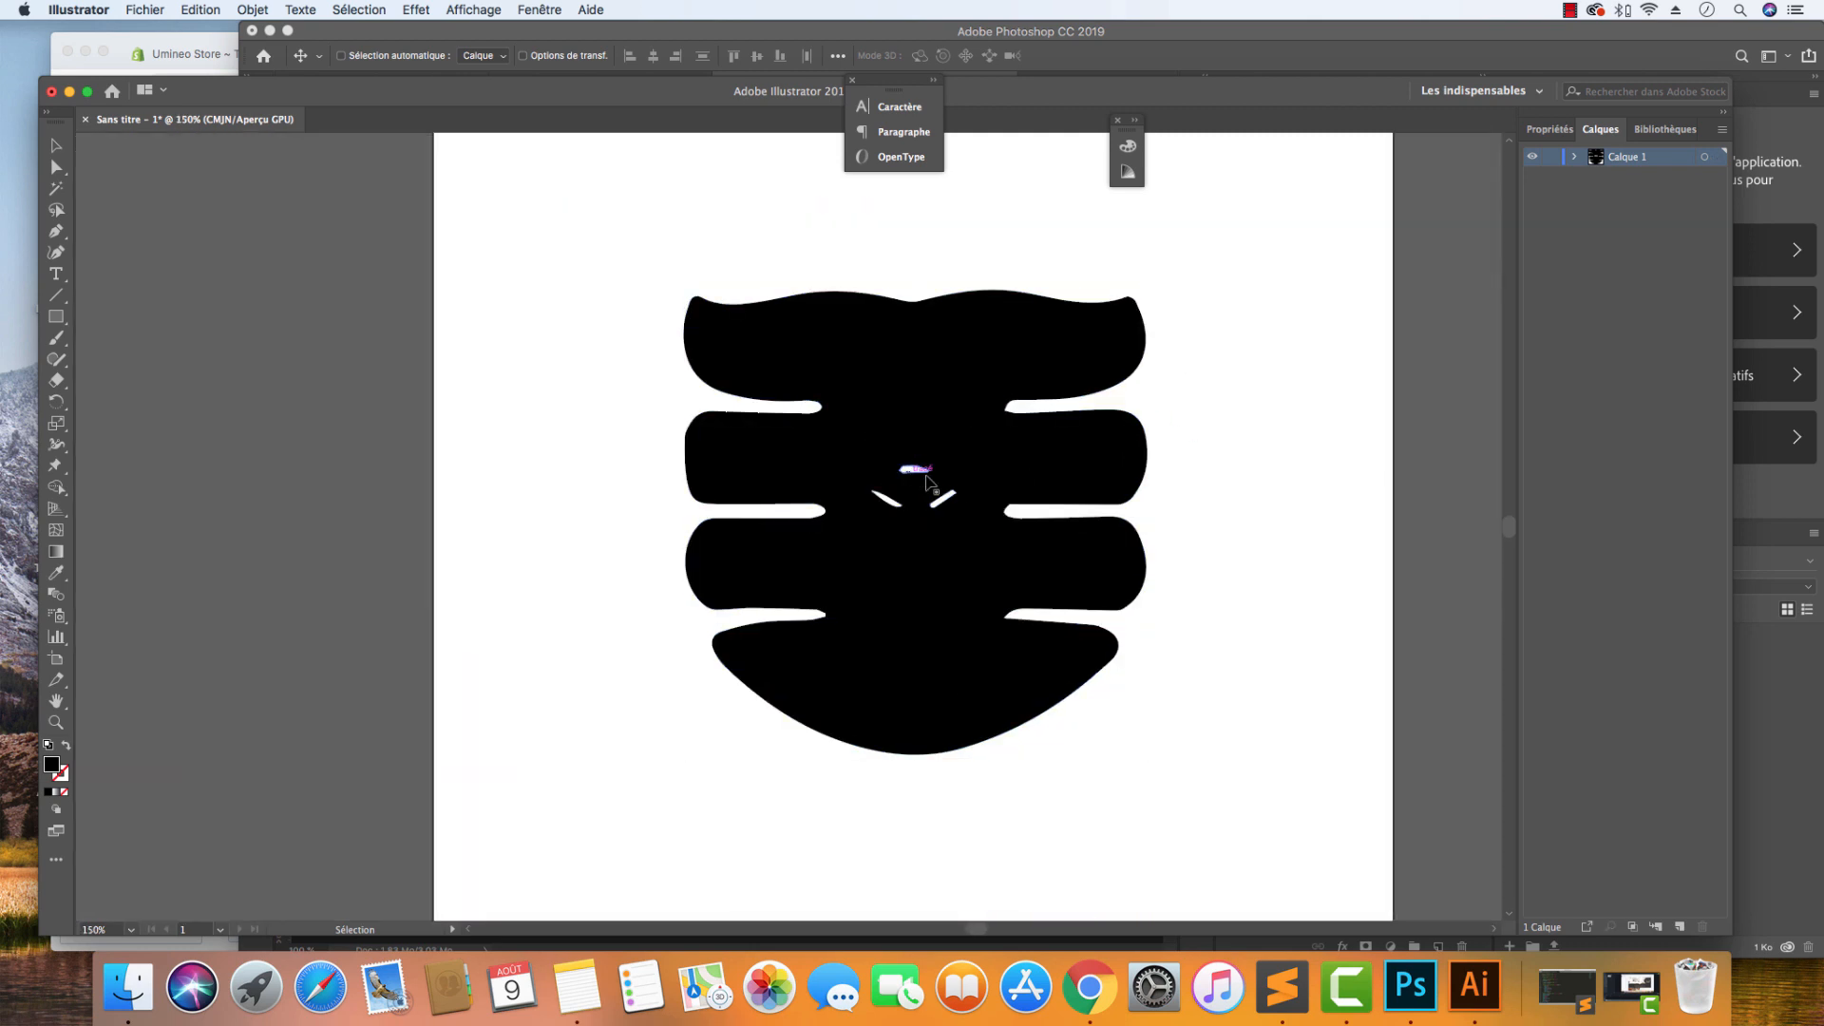
scroll(912, 471, "up", 3)
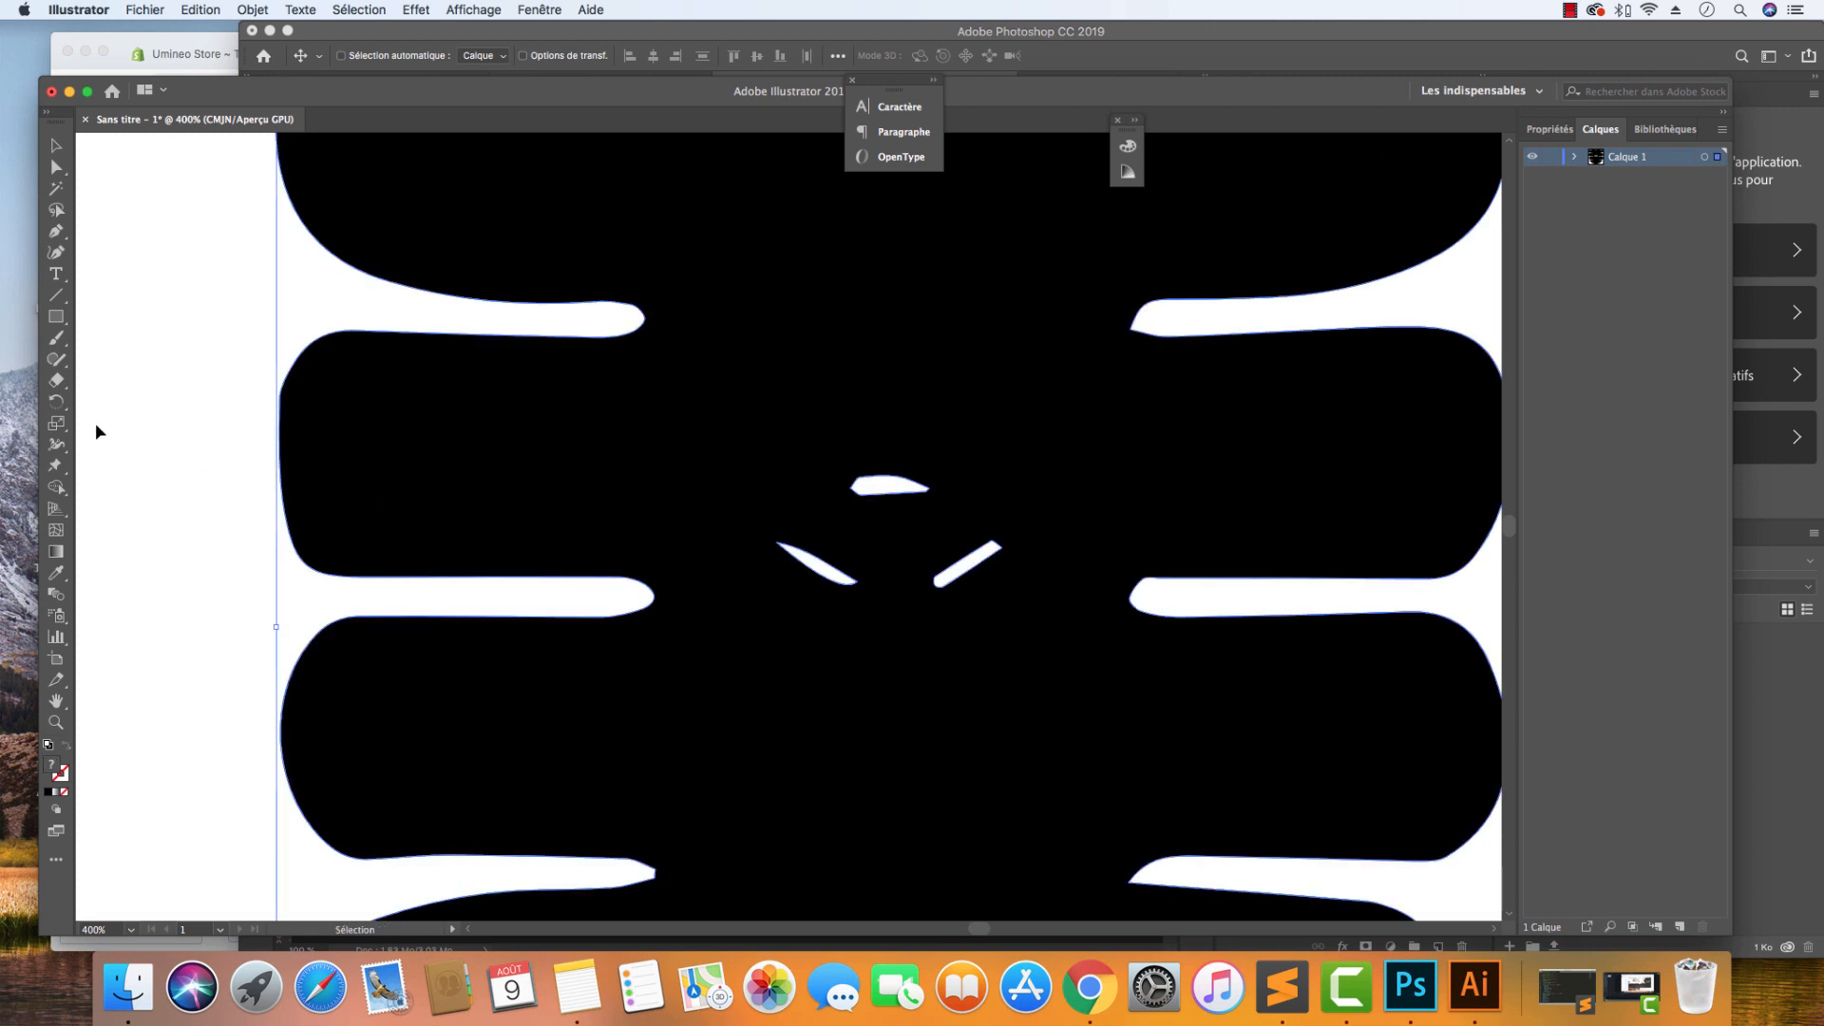
scroll(342, 457, "down", 2)
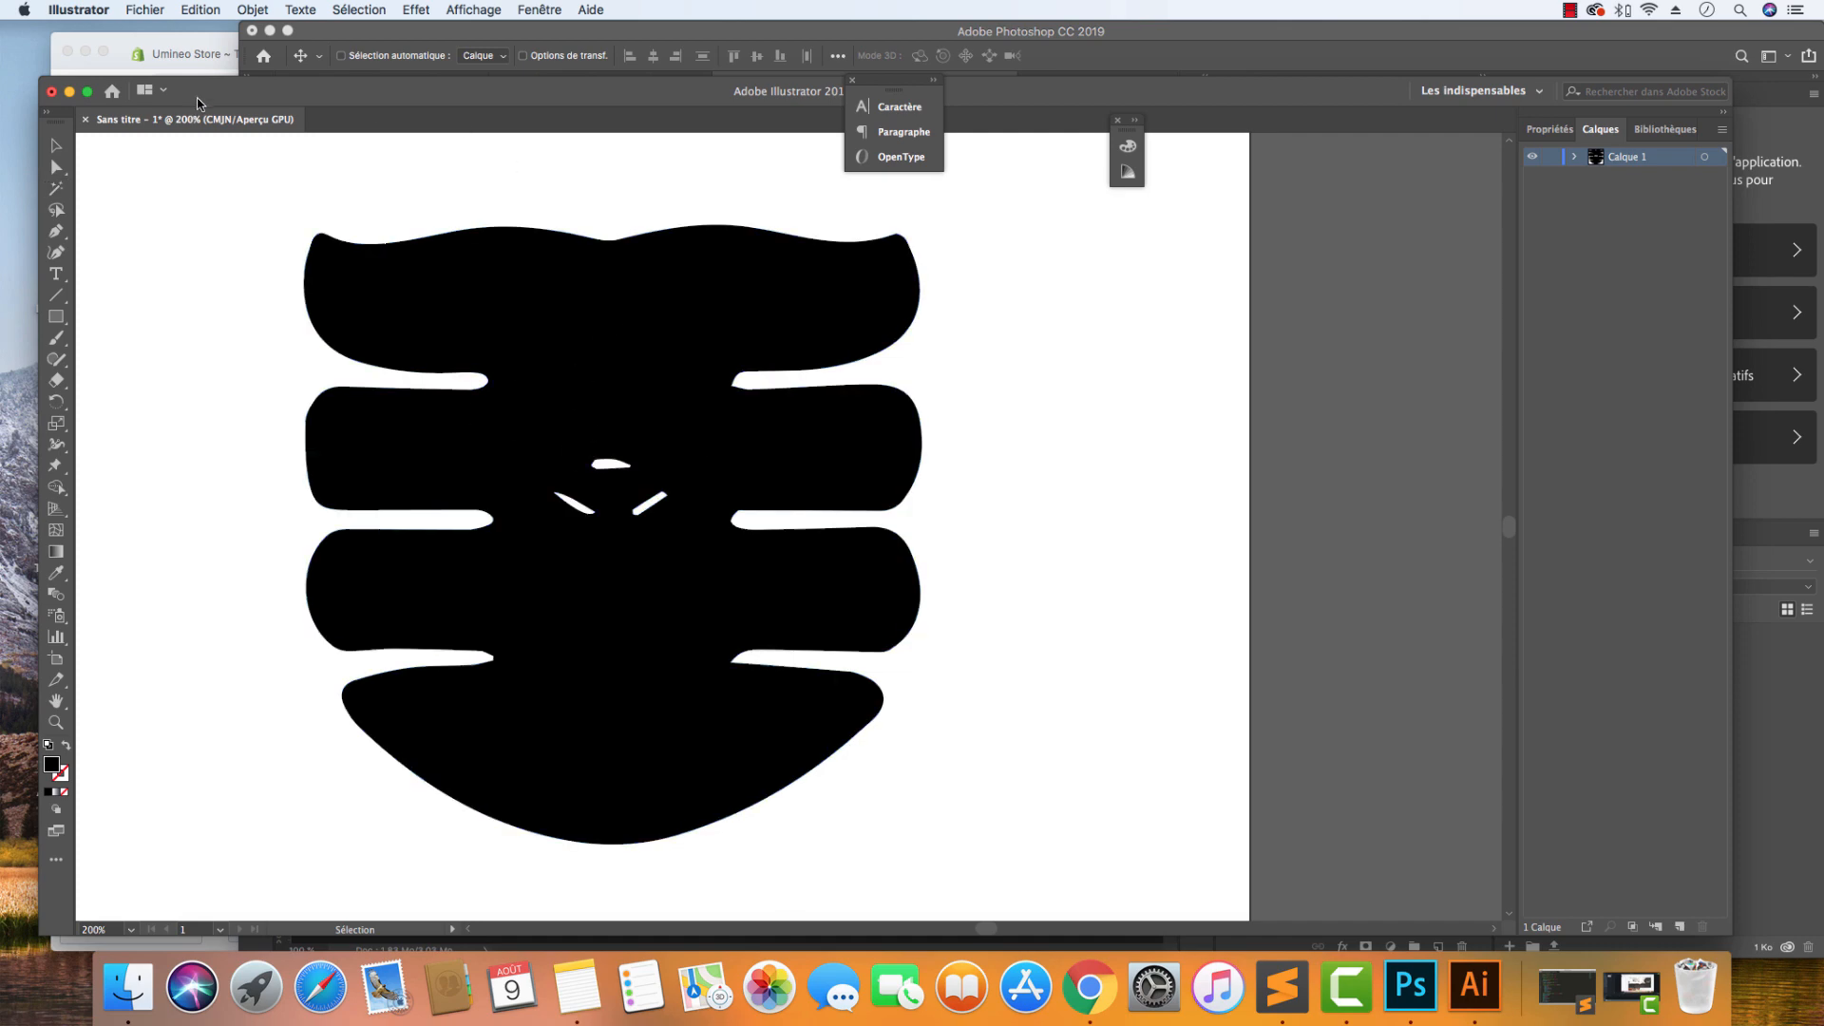
Move the Illustrator window aside and place the vector silhouette in Photoshop's Product_Only.psd as a smart object below the product image.
left_click_drag(199, 104, 266, 384)
left_click_drag(594, 584, 743, 736)
key("Return")
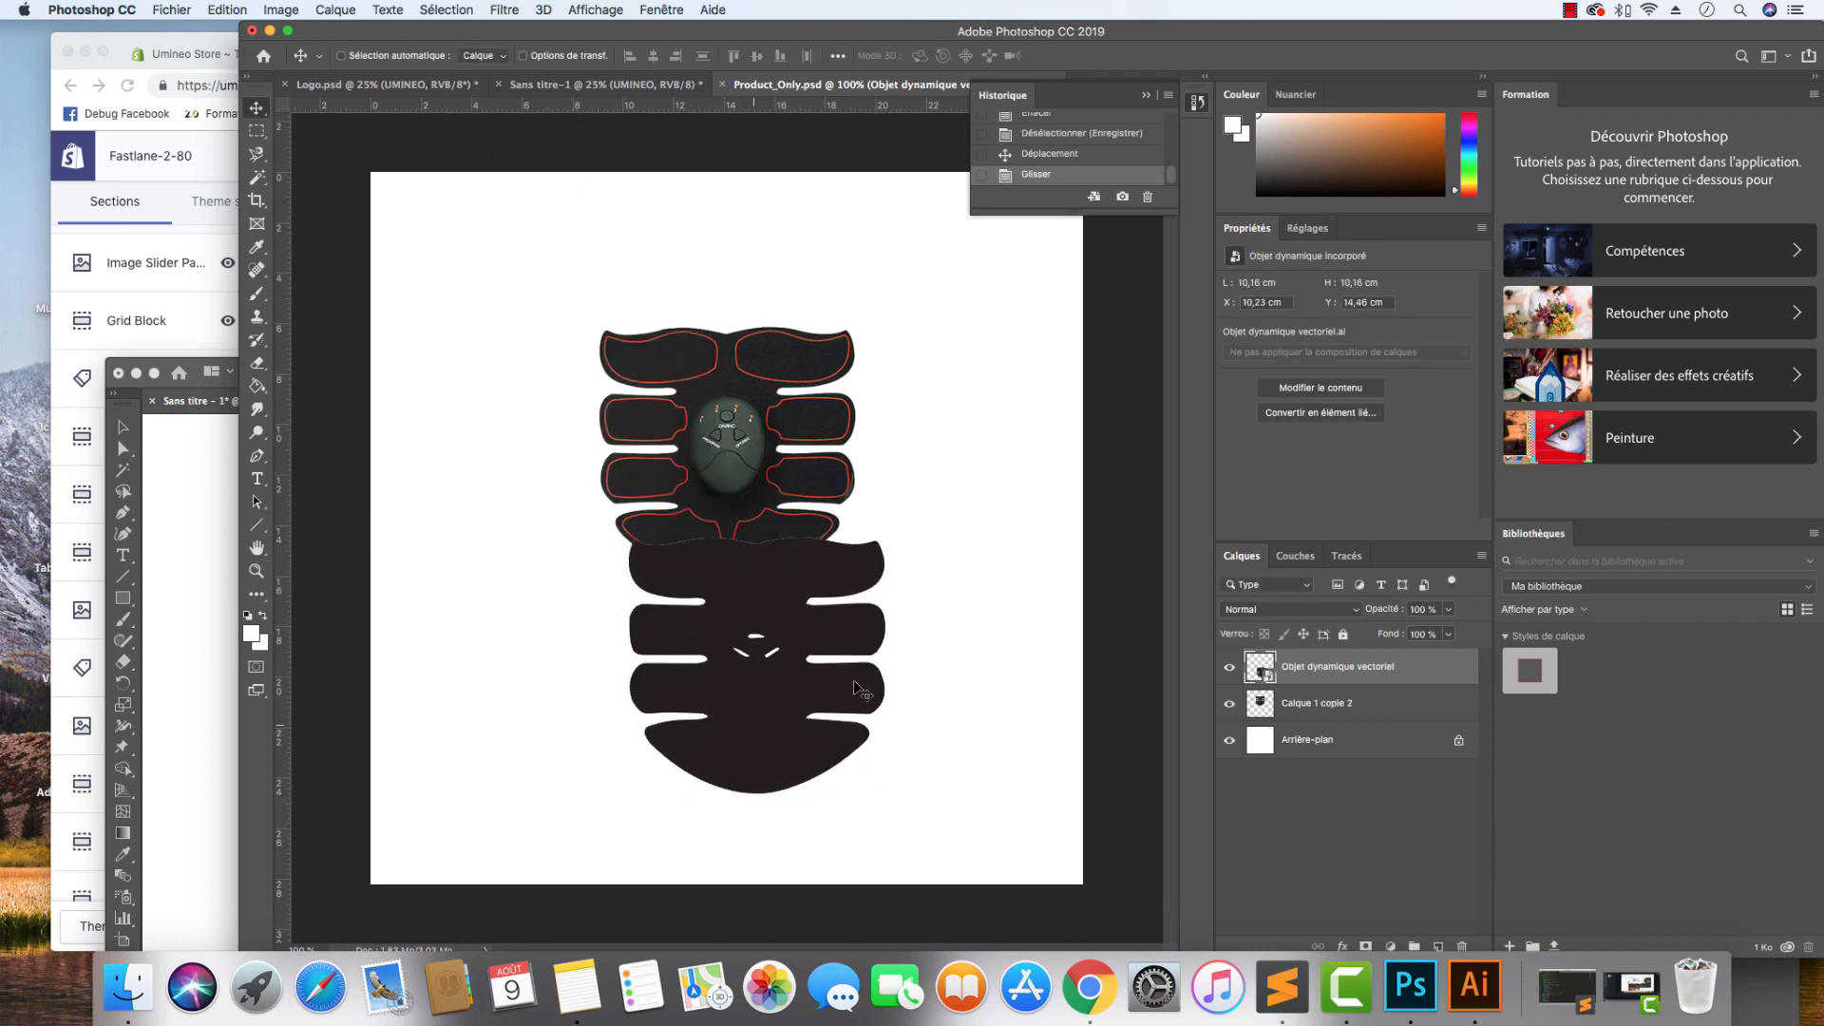
Hide the Calque 1 copie 2 product layer and move the vector silhouette up to the product's position.
left_click(1228, 705)
left_click_drag(811, 618, 781, 415)
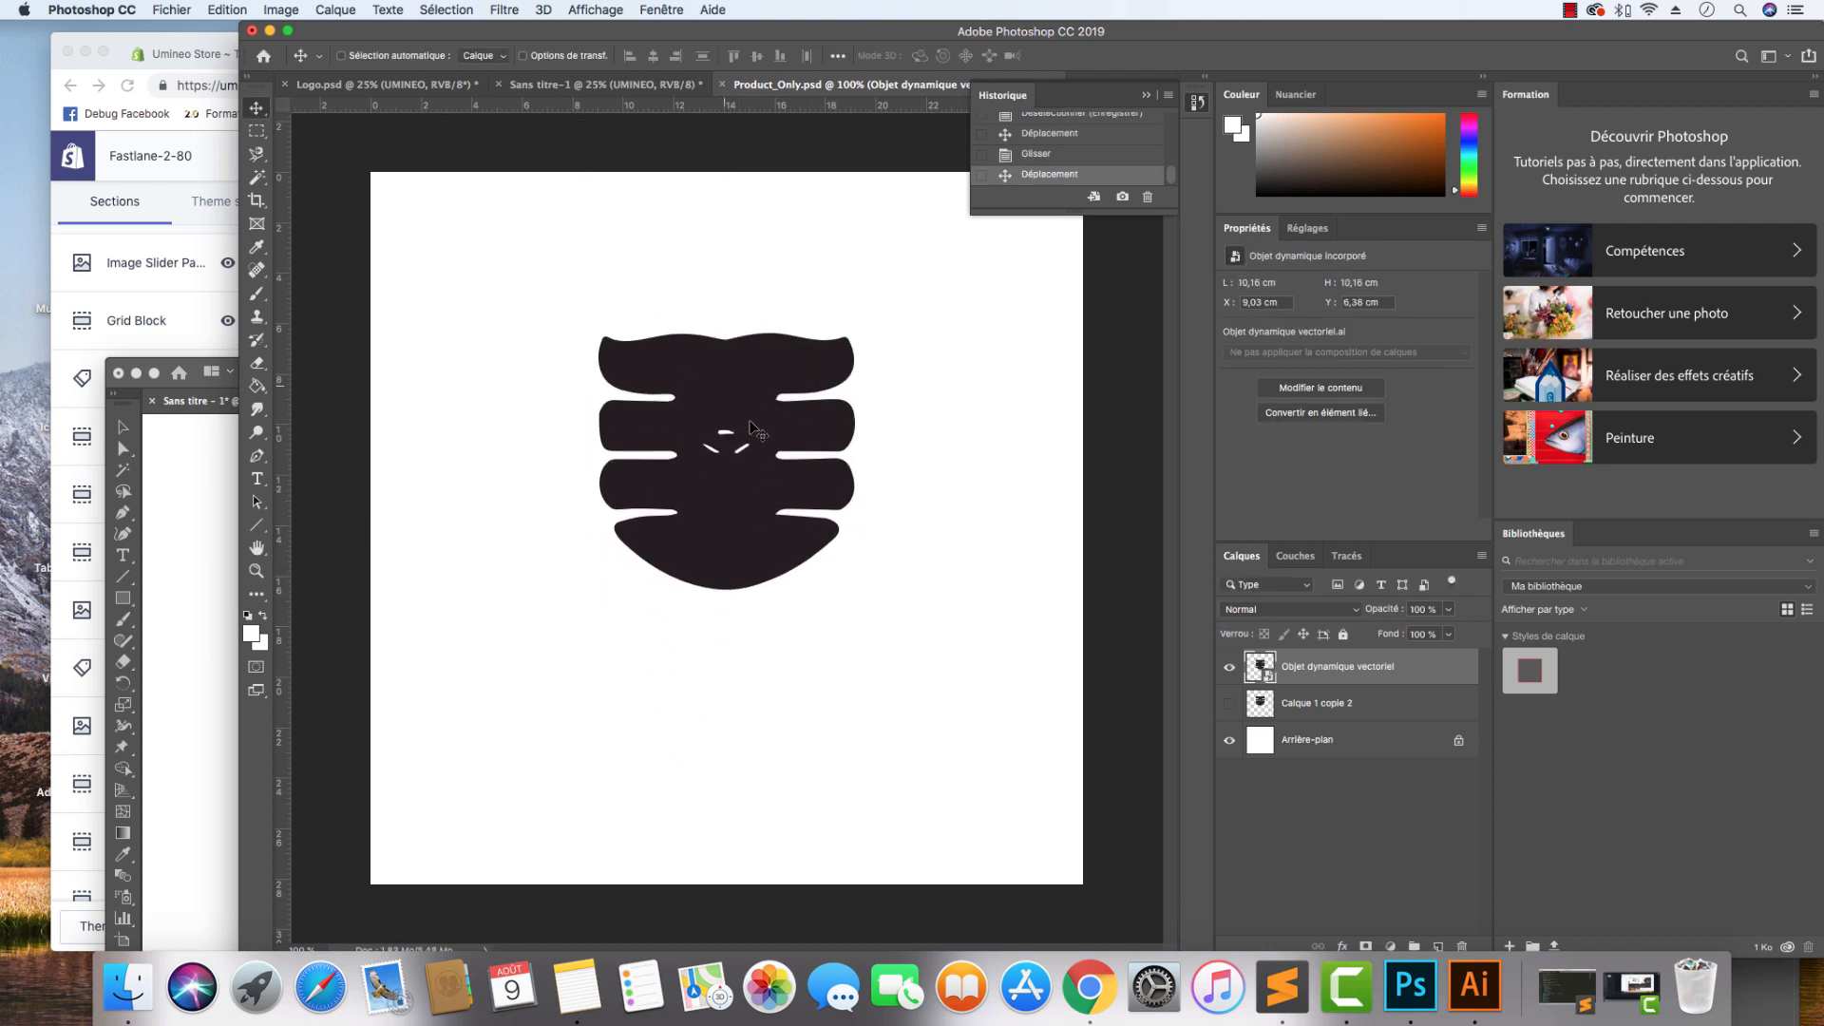
Select a rectangular area about 2.15 × 2.61 cm around the silhouette's central white marks and add a new layer.
scroll(727, 436, "up", 6)
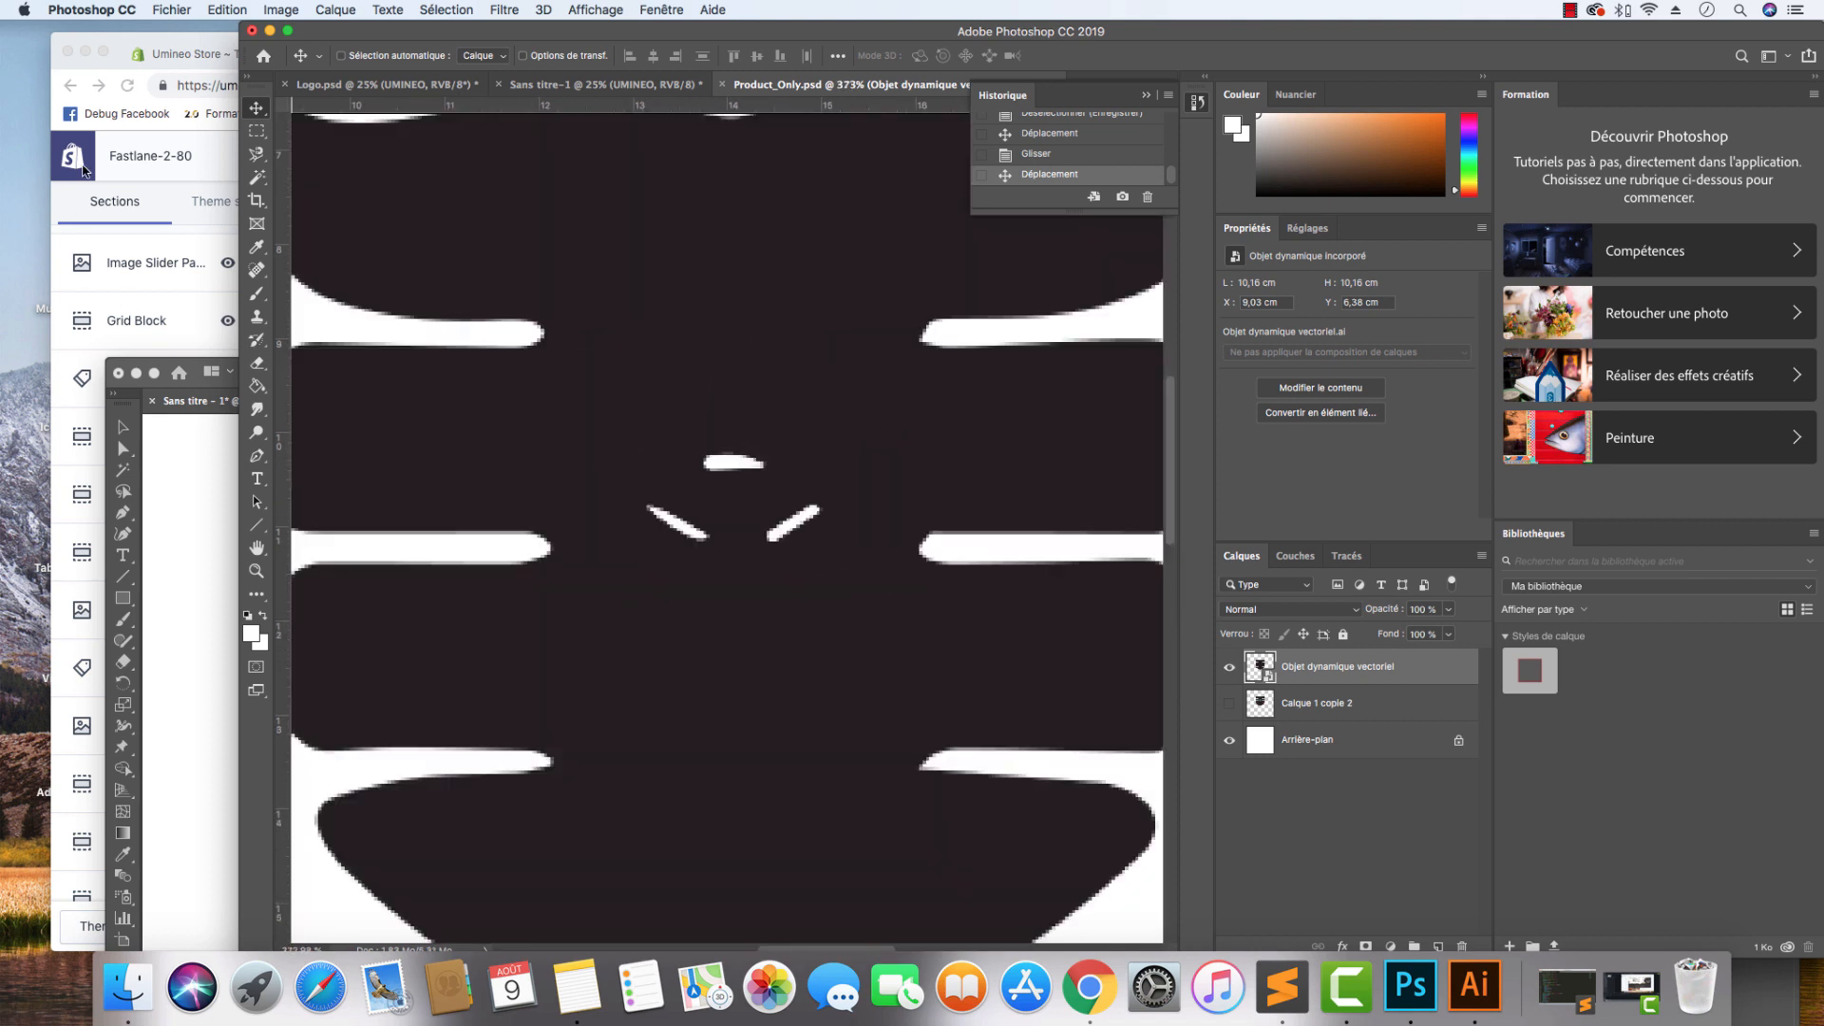
left_click(256, 130)
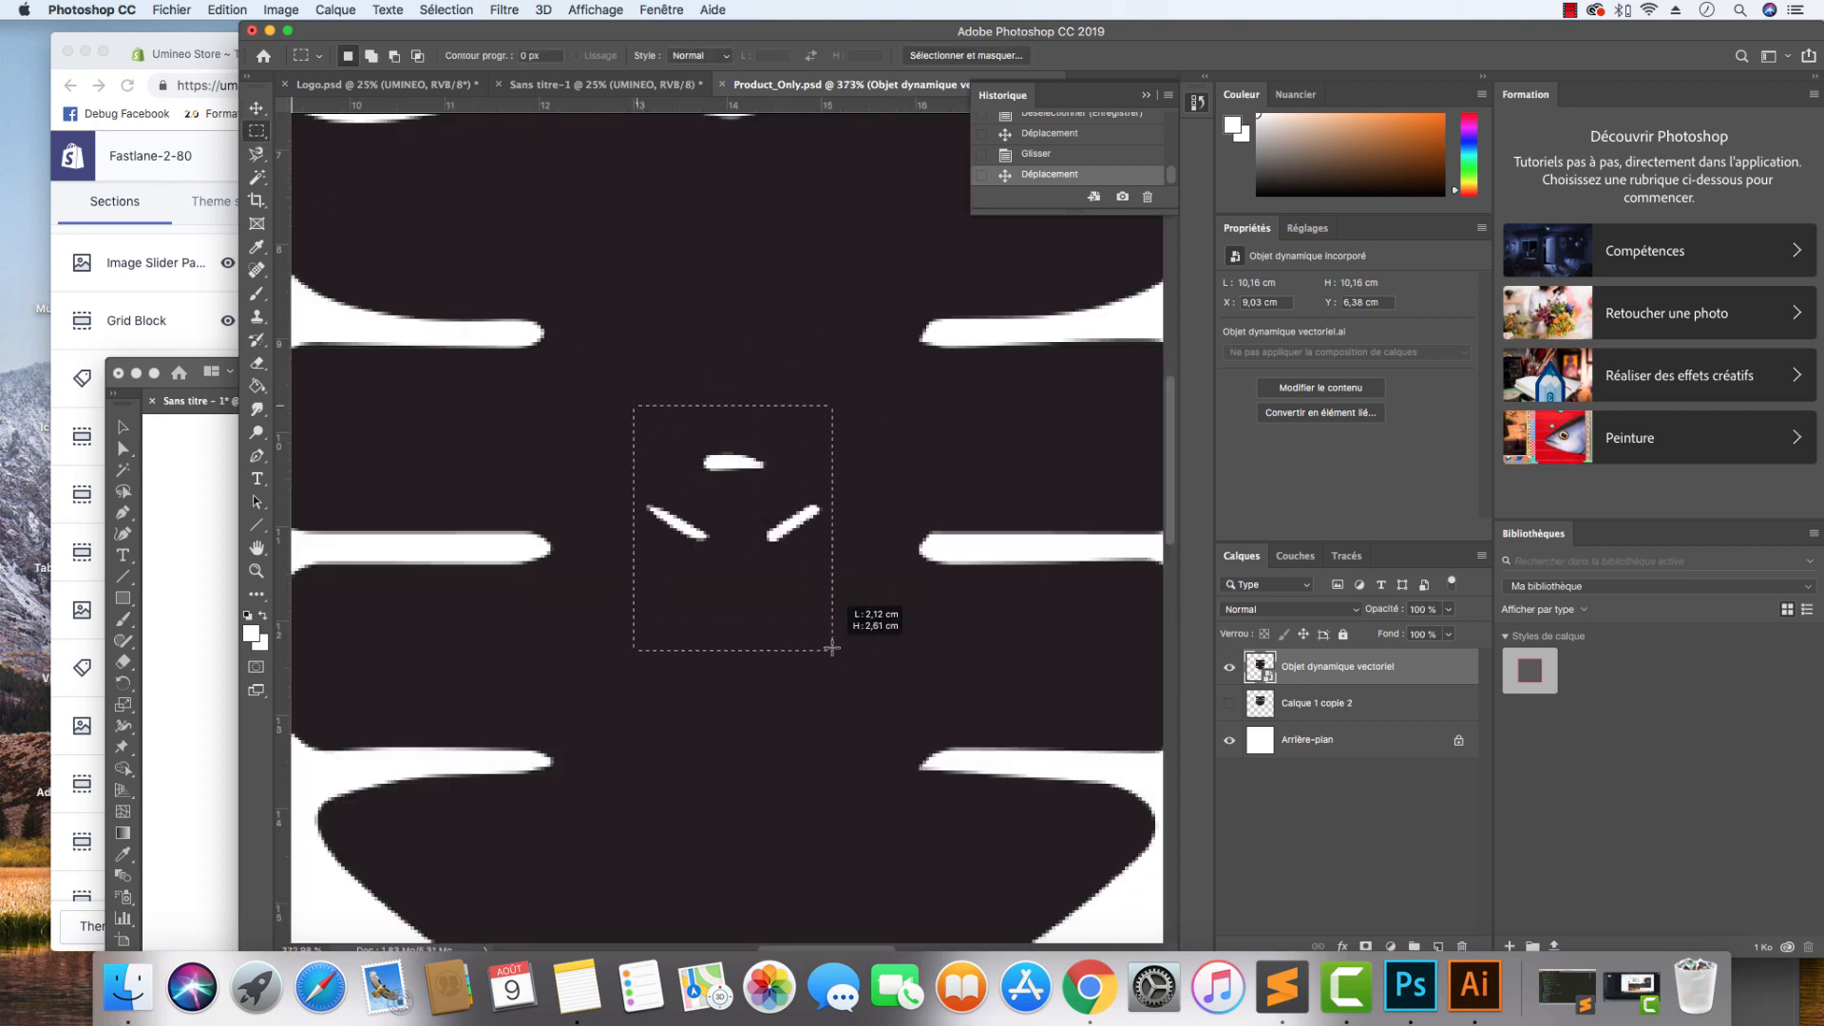
left_click_drag(832, 648, 836, 651)
left_click(1435, 947)
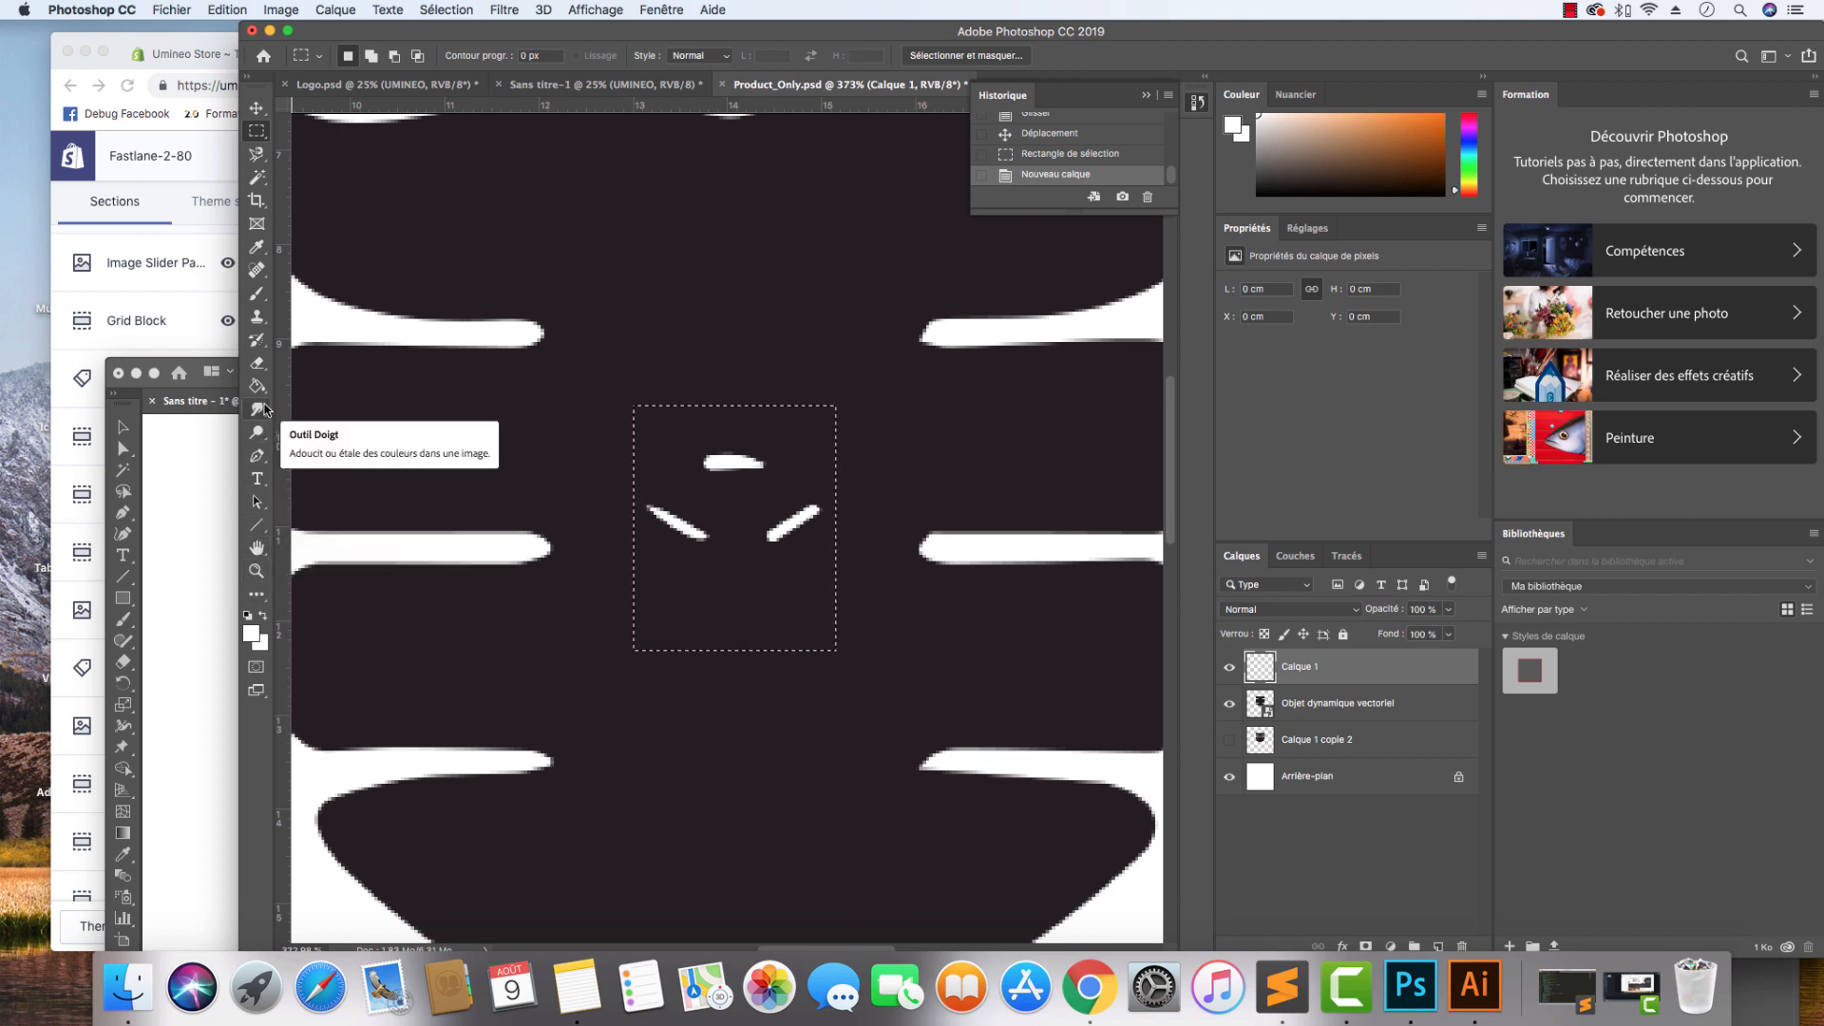
Sample the silhouette's dark colour, fill the selected area with it on Calque 1, and deselect.
key("i")
left_click(606, 426)
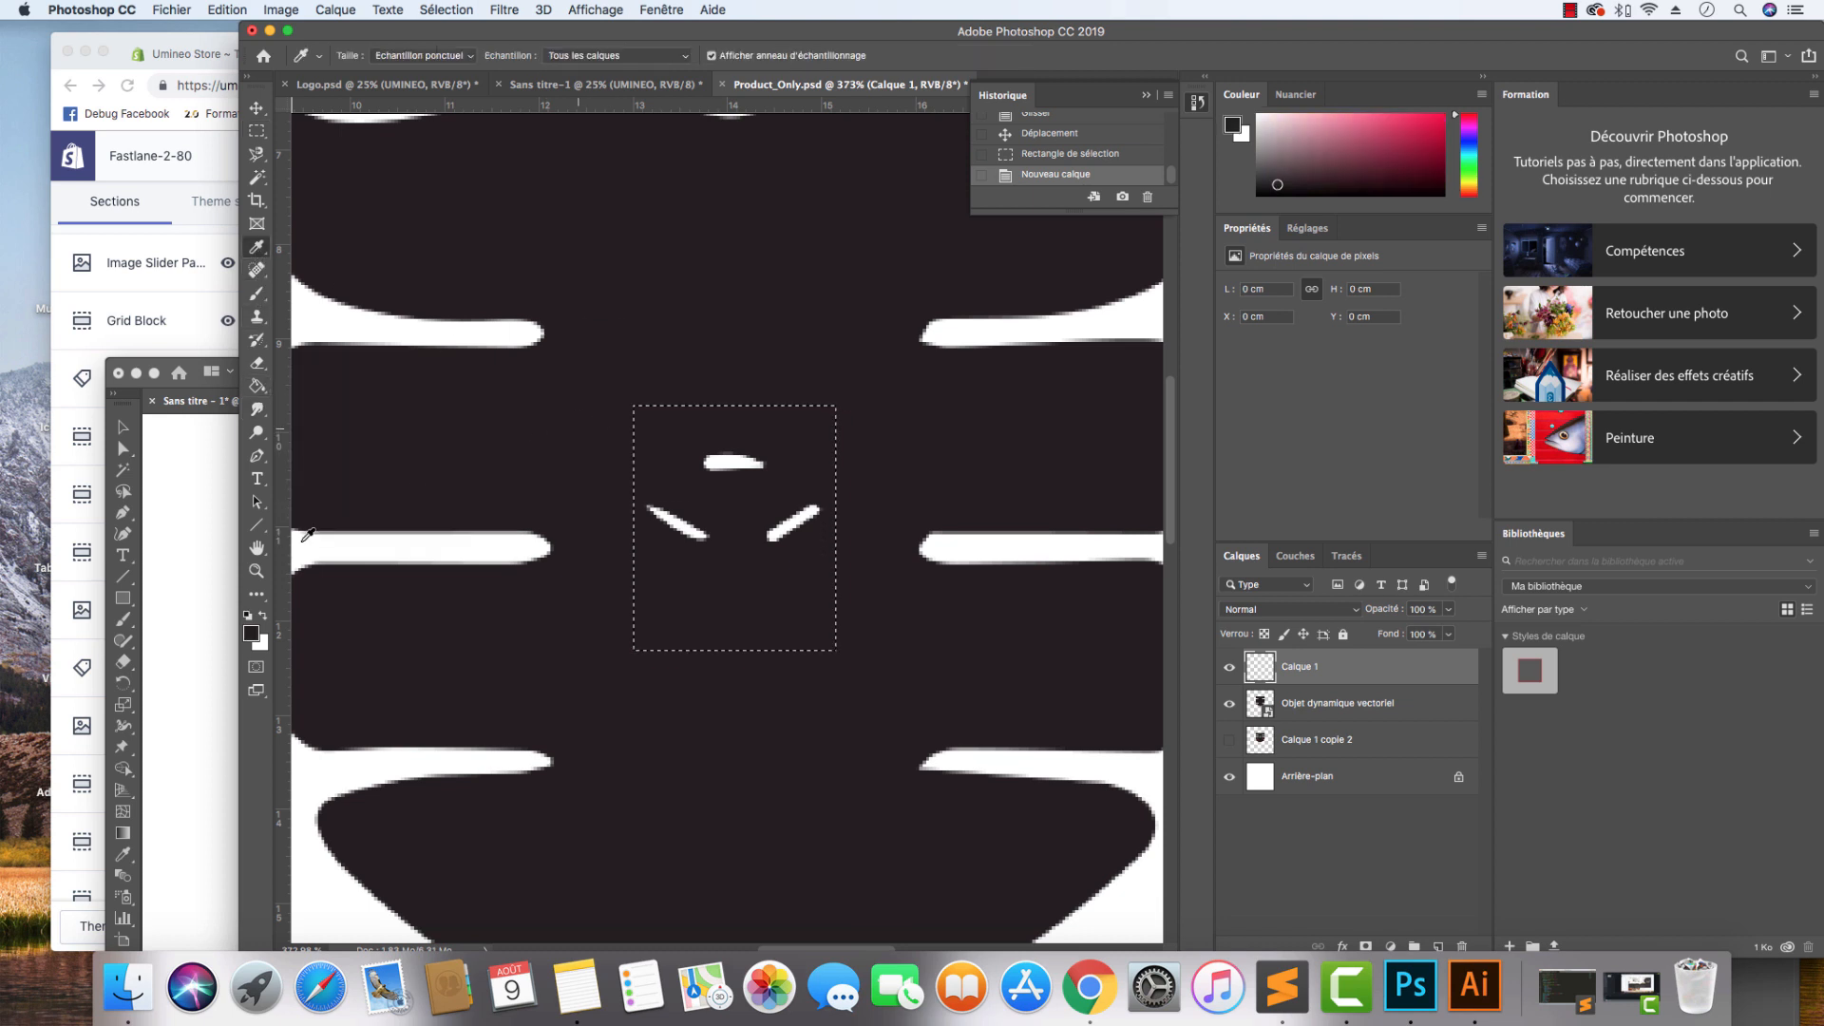
left_click(257, 386)
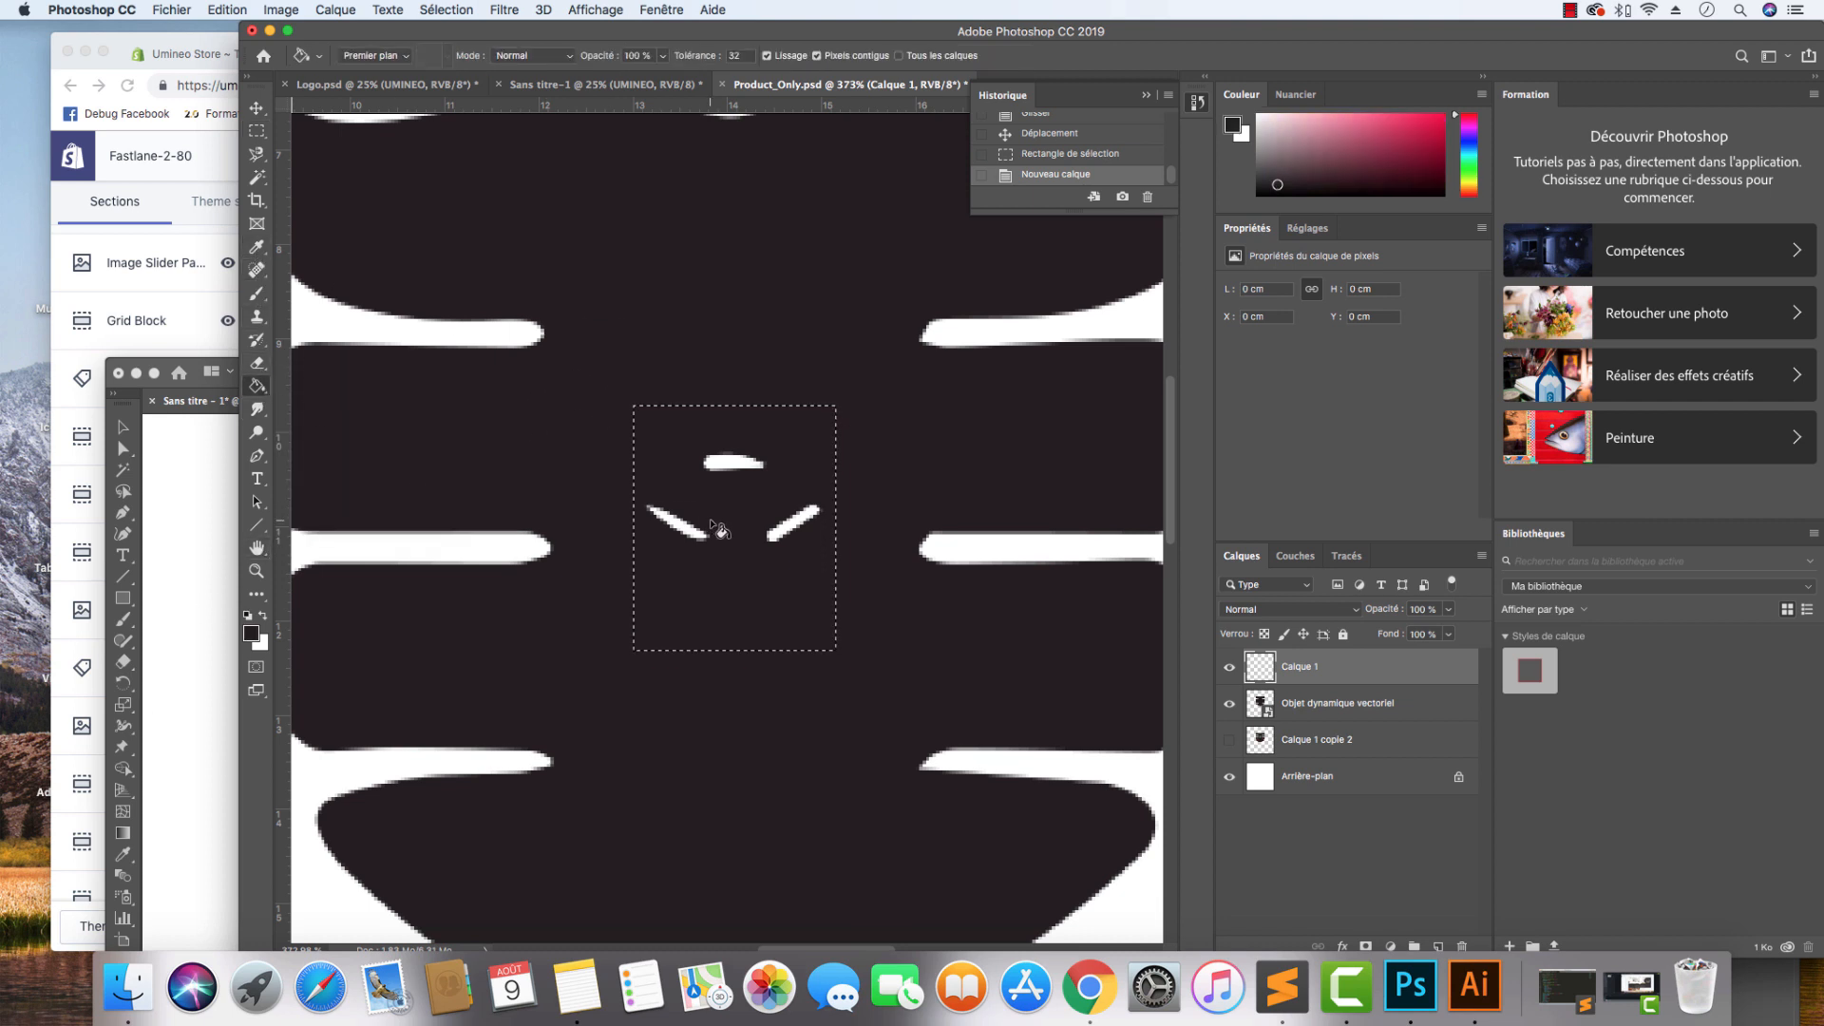
left_click(670, 573)
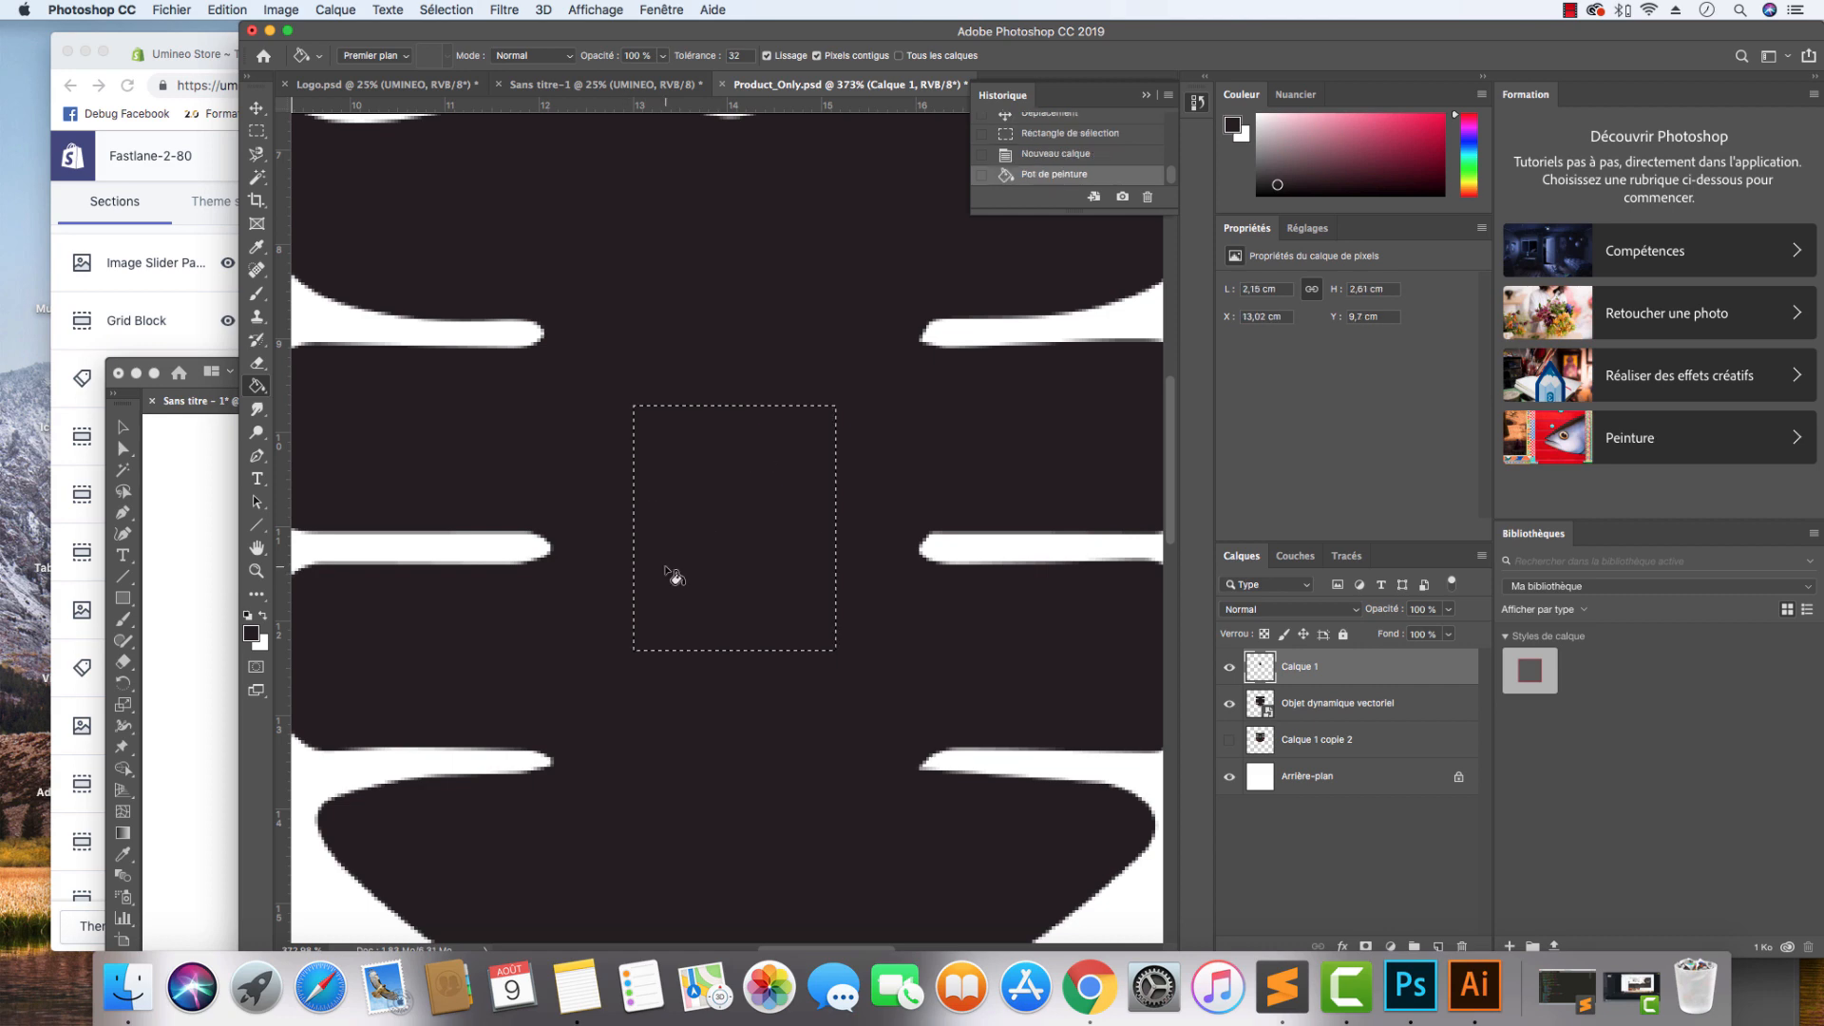
key("v")
key("super+d")
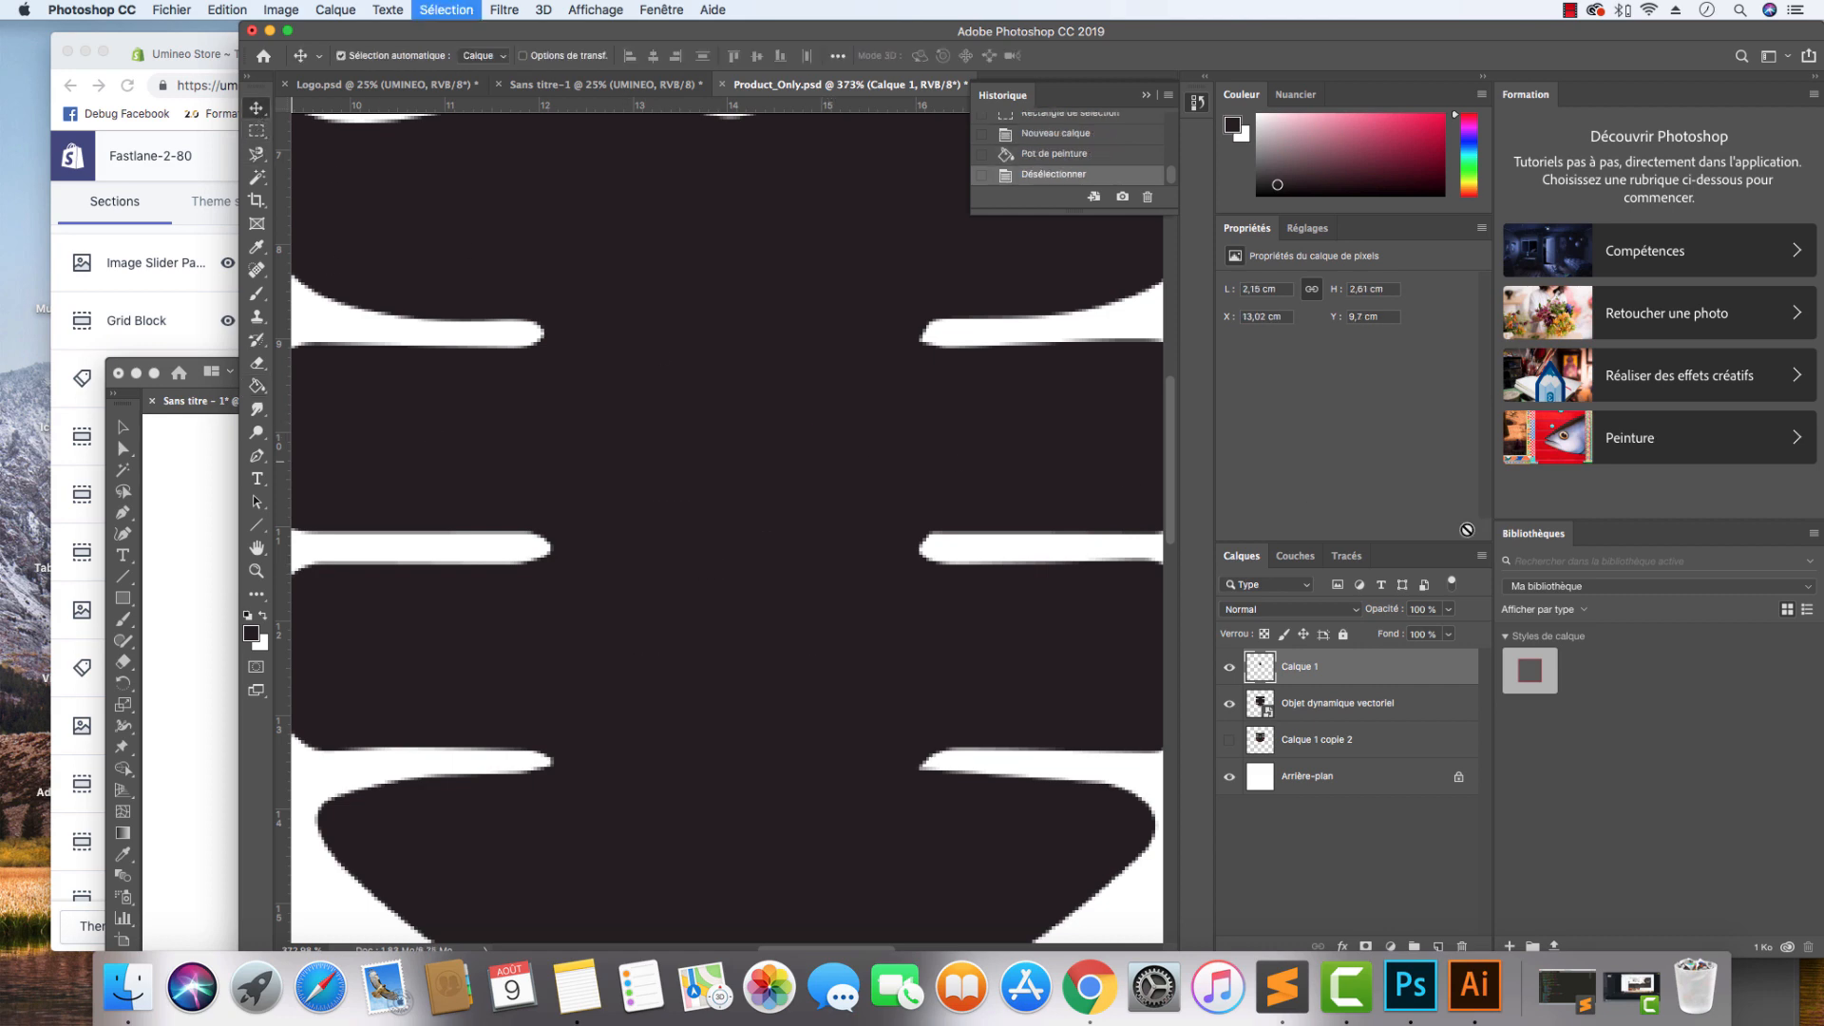
Rasterise the Objet dynamique vectoriel layer and merge Calque 1 down into it.
right_click(1387, 676)
left_click(1340, 676)
right_click(1340, 676)
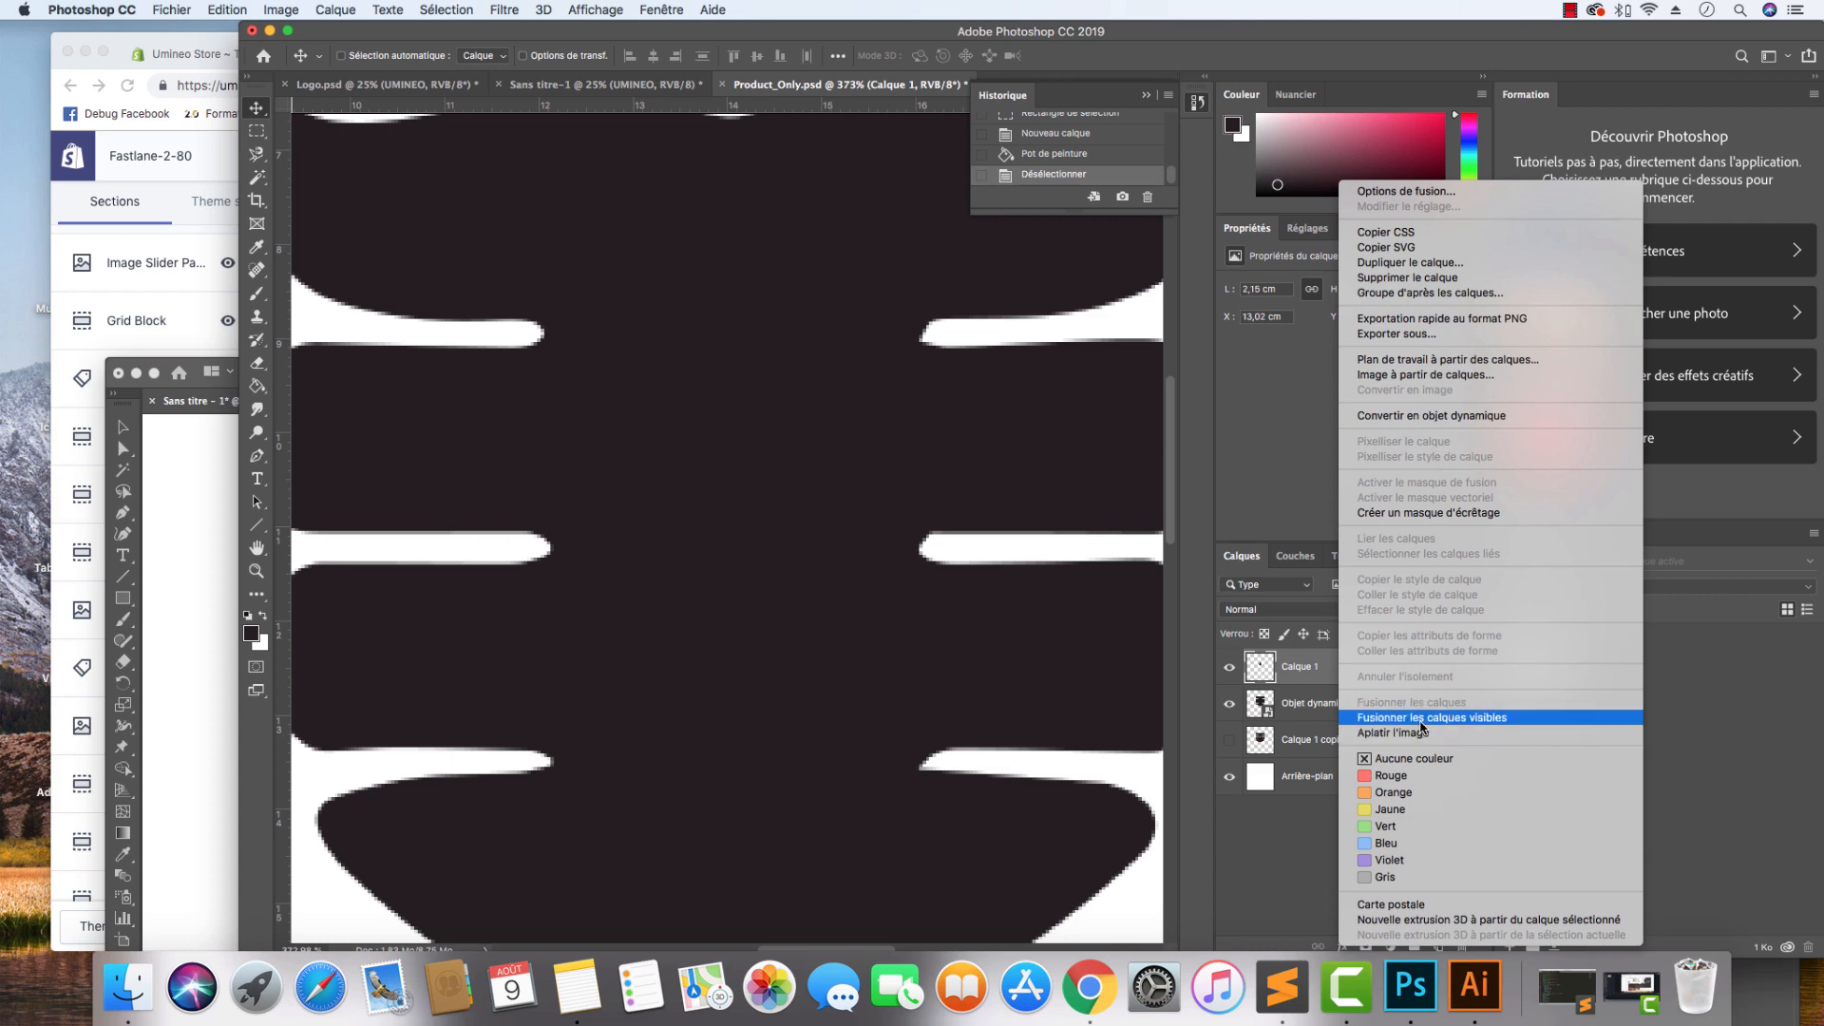
left_click(1313, 705)
right_click(1313, 708)
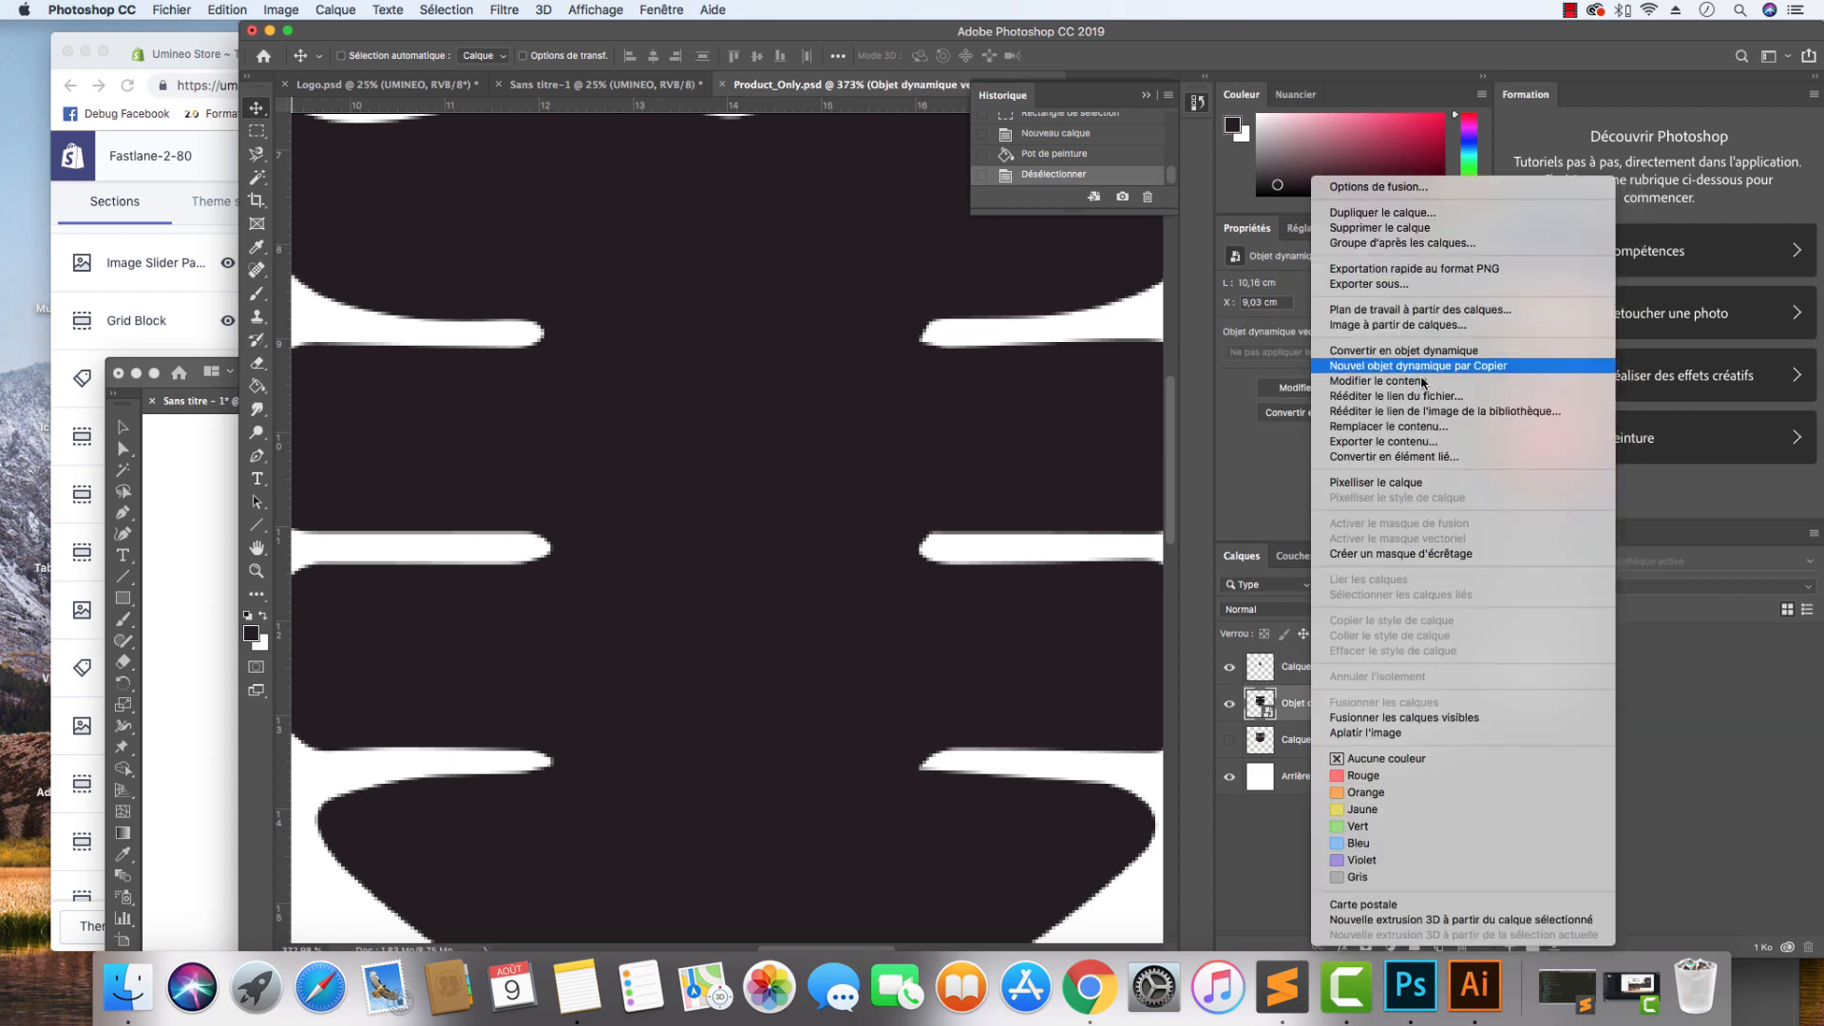
left_click(1378, 482)
left_click(1337, 667)
right_click(1338, 667)
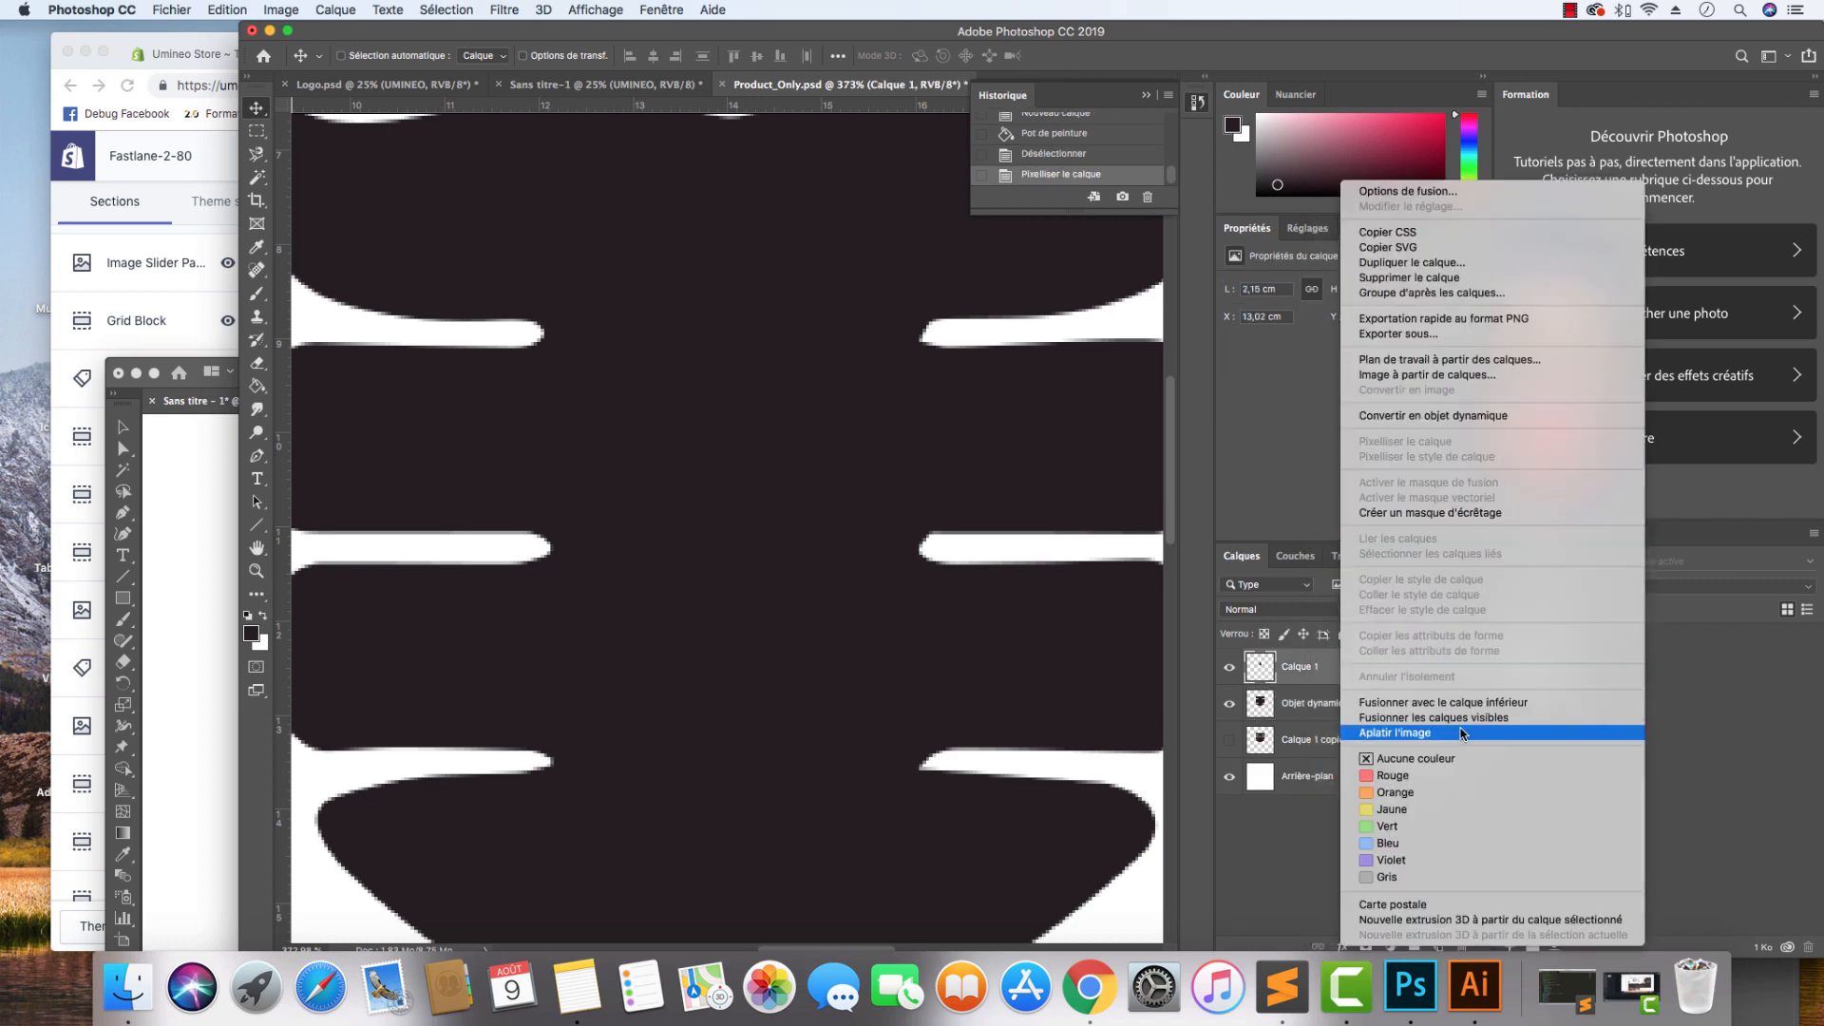
left_click(1359, 700)
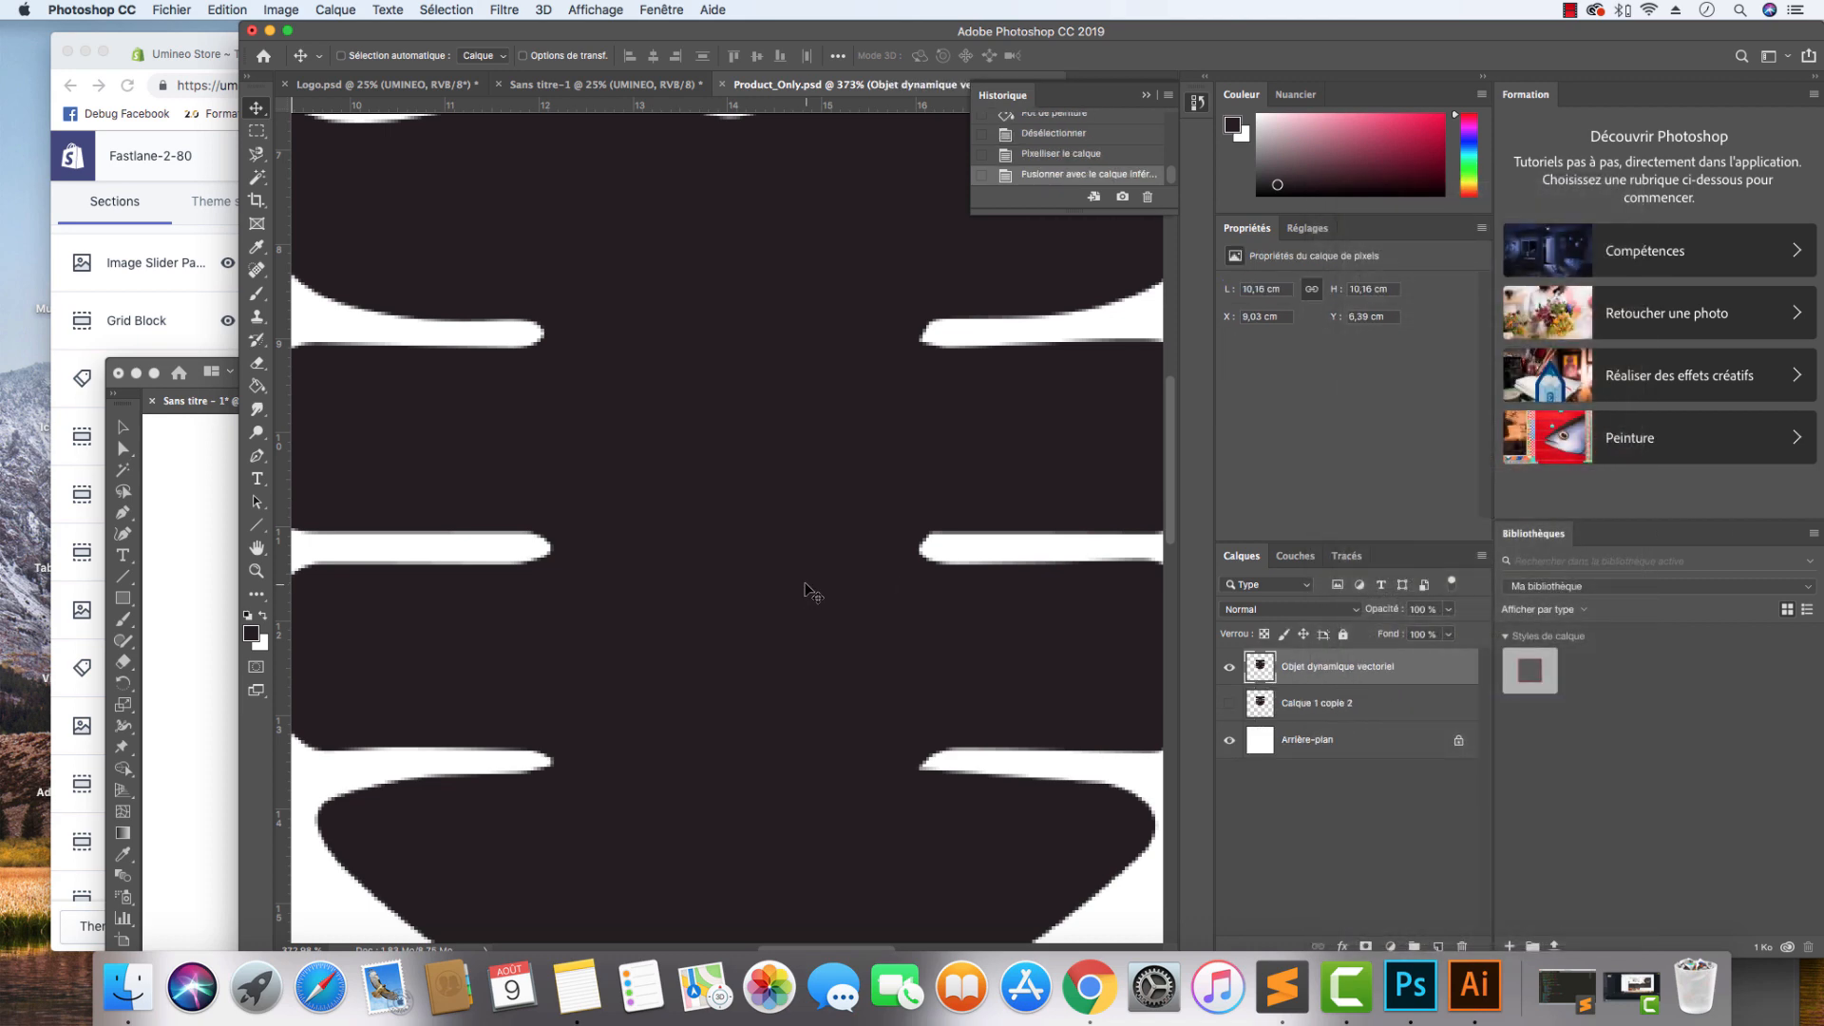
Apply a black (000000) colour overlay at 100% opacity to the merged silhouette layer.
scroll(813, 591, "down", 3)
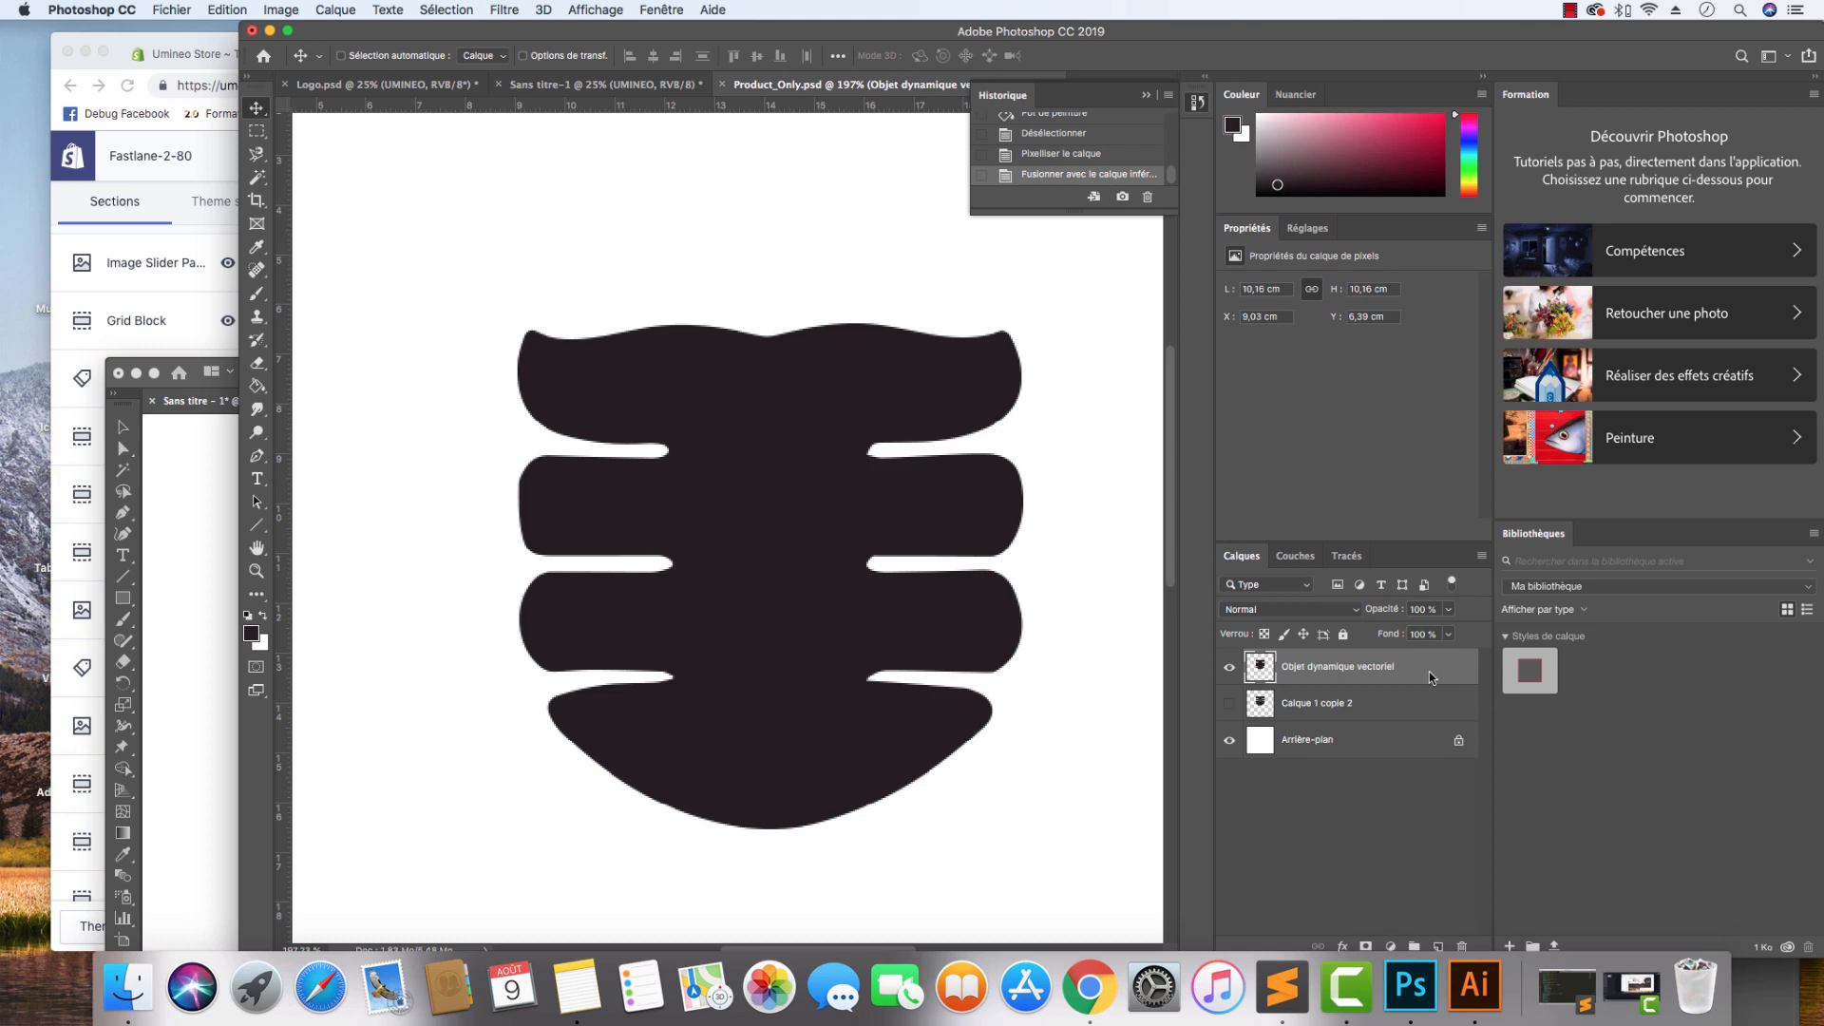
double_click(1430, 678)
left_click(995, 515)
left_click(1390, 338)
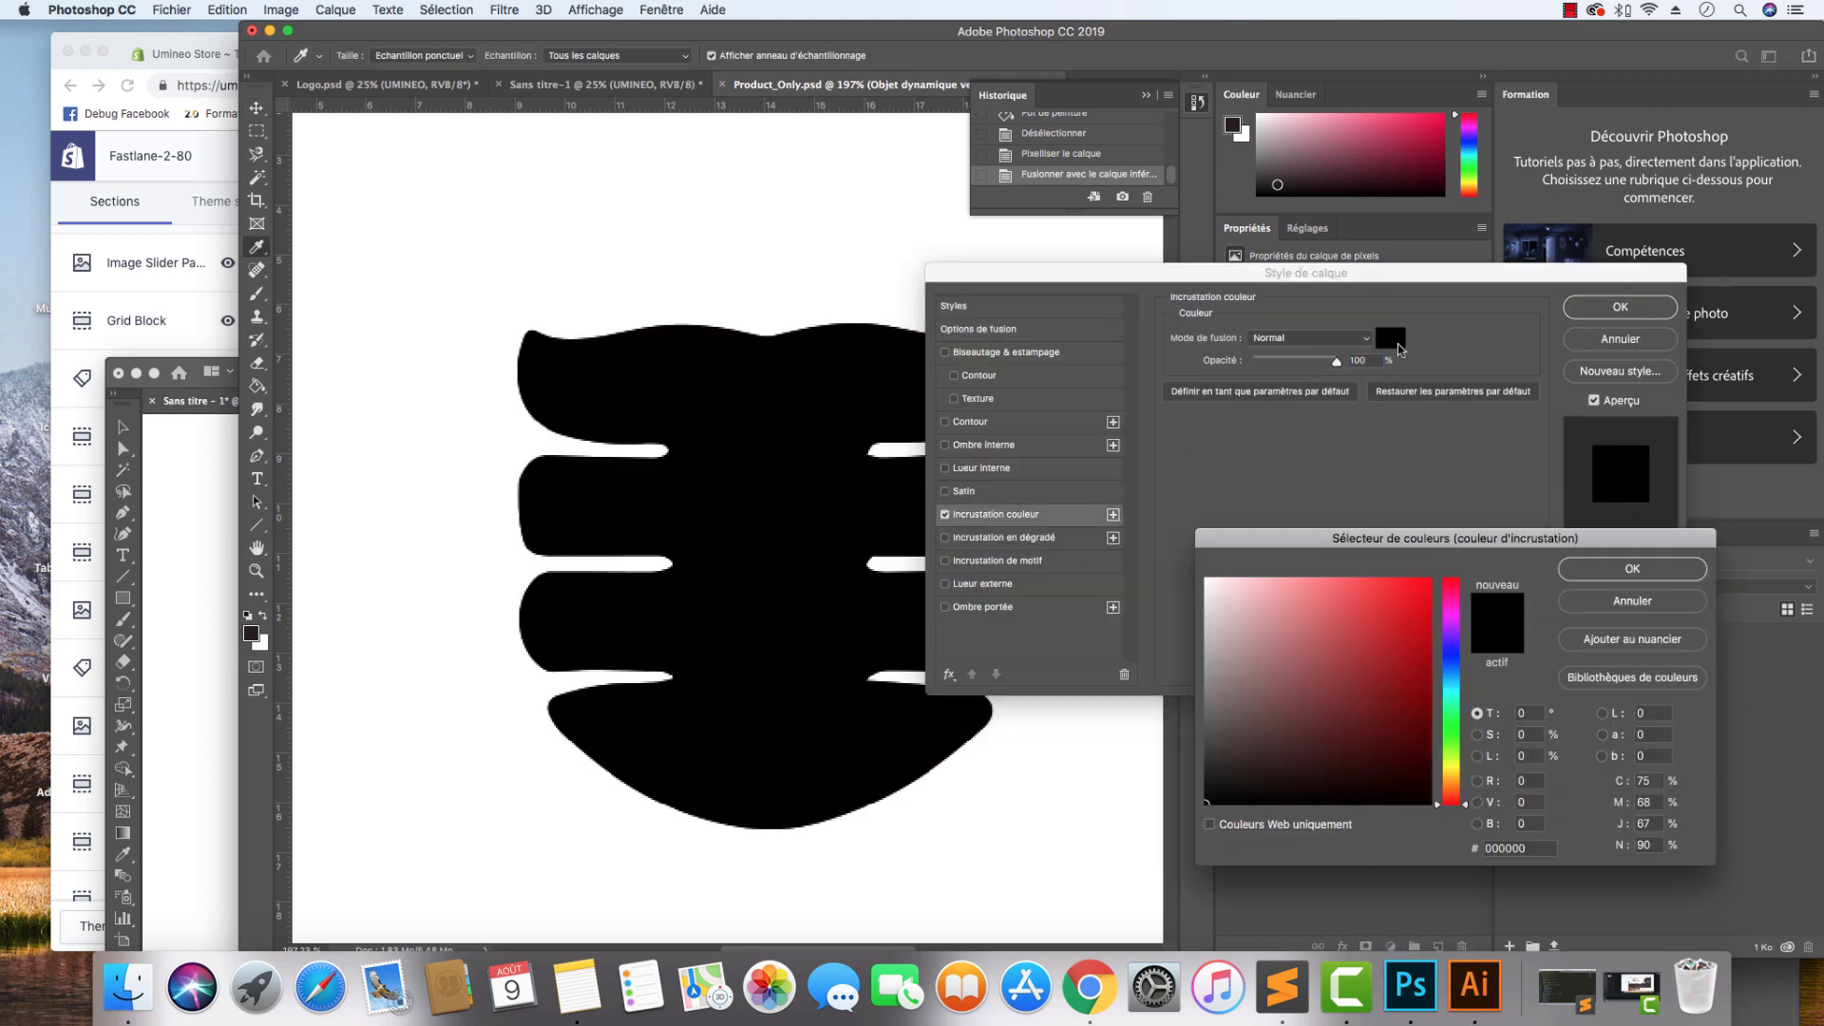
left_click(1295, 737)
left_click(1328, 798)
left_click(1594, 570)
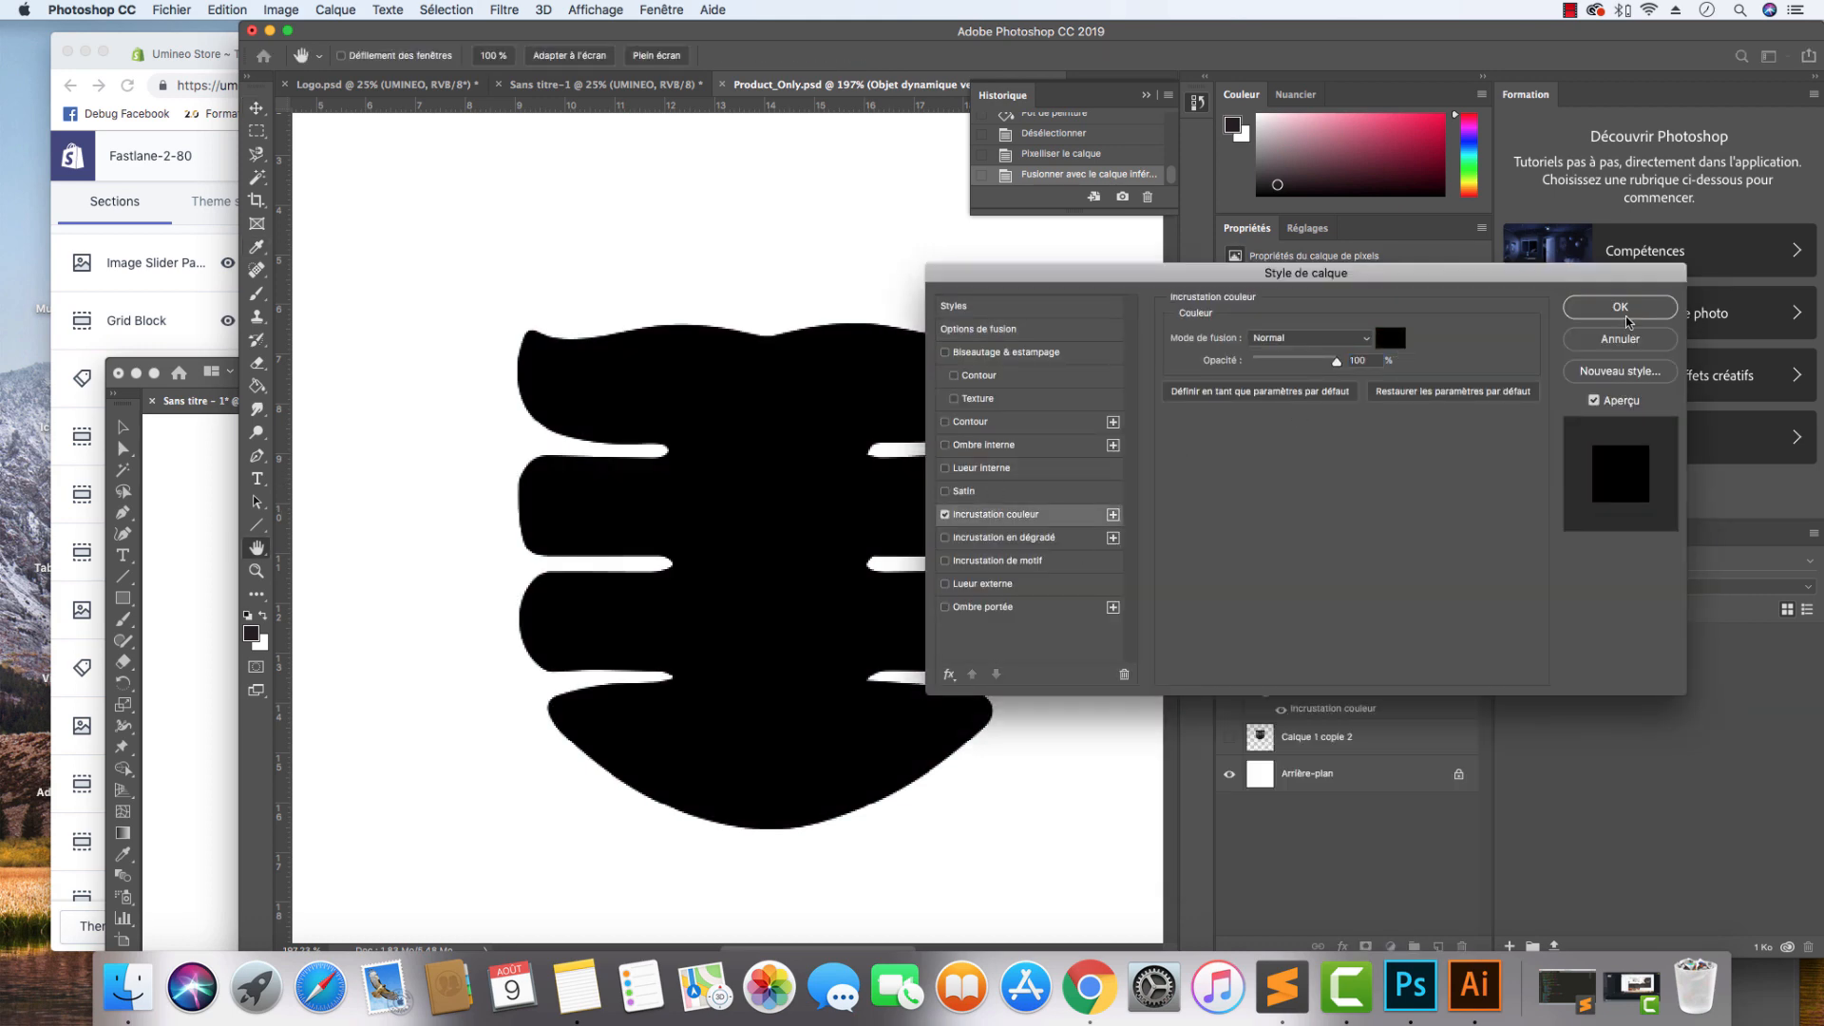
left_click(1627, 309)
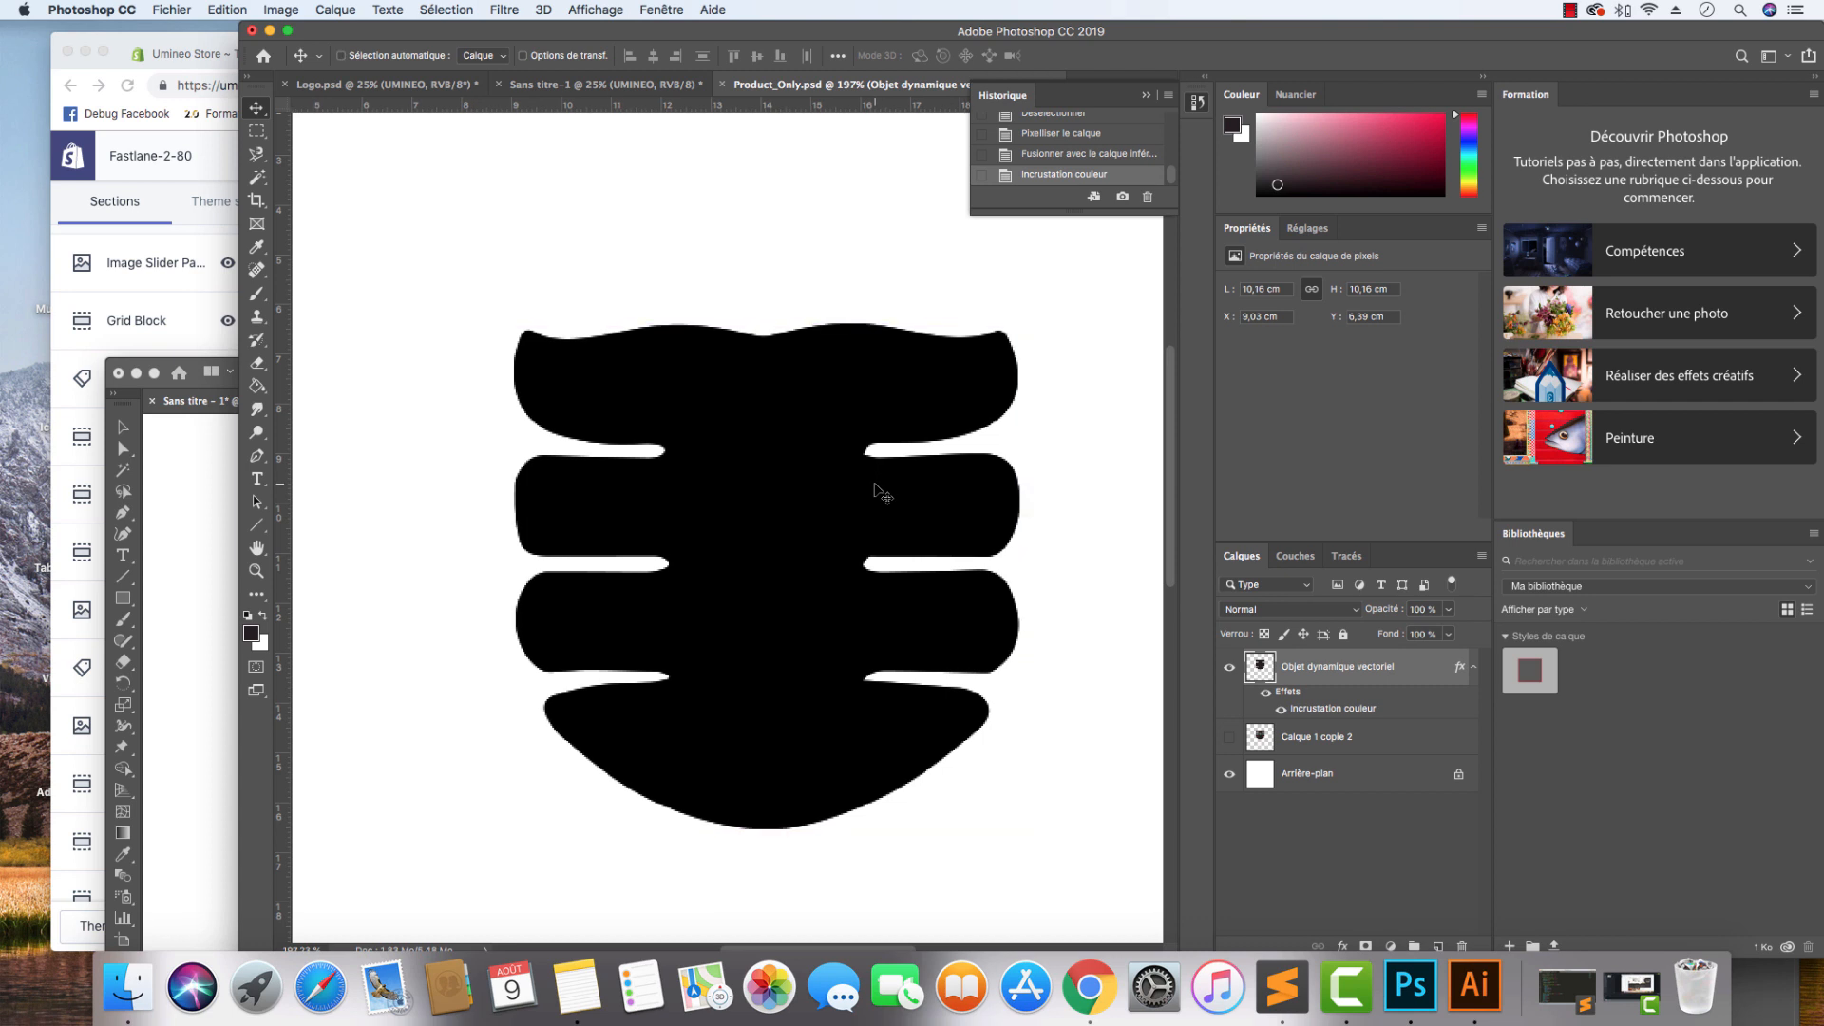
Sample the orange of the abdominal pad icon in Logo.psd as the foreground colour.
scroll(880, 492, "down", 5)
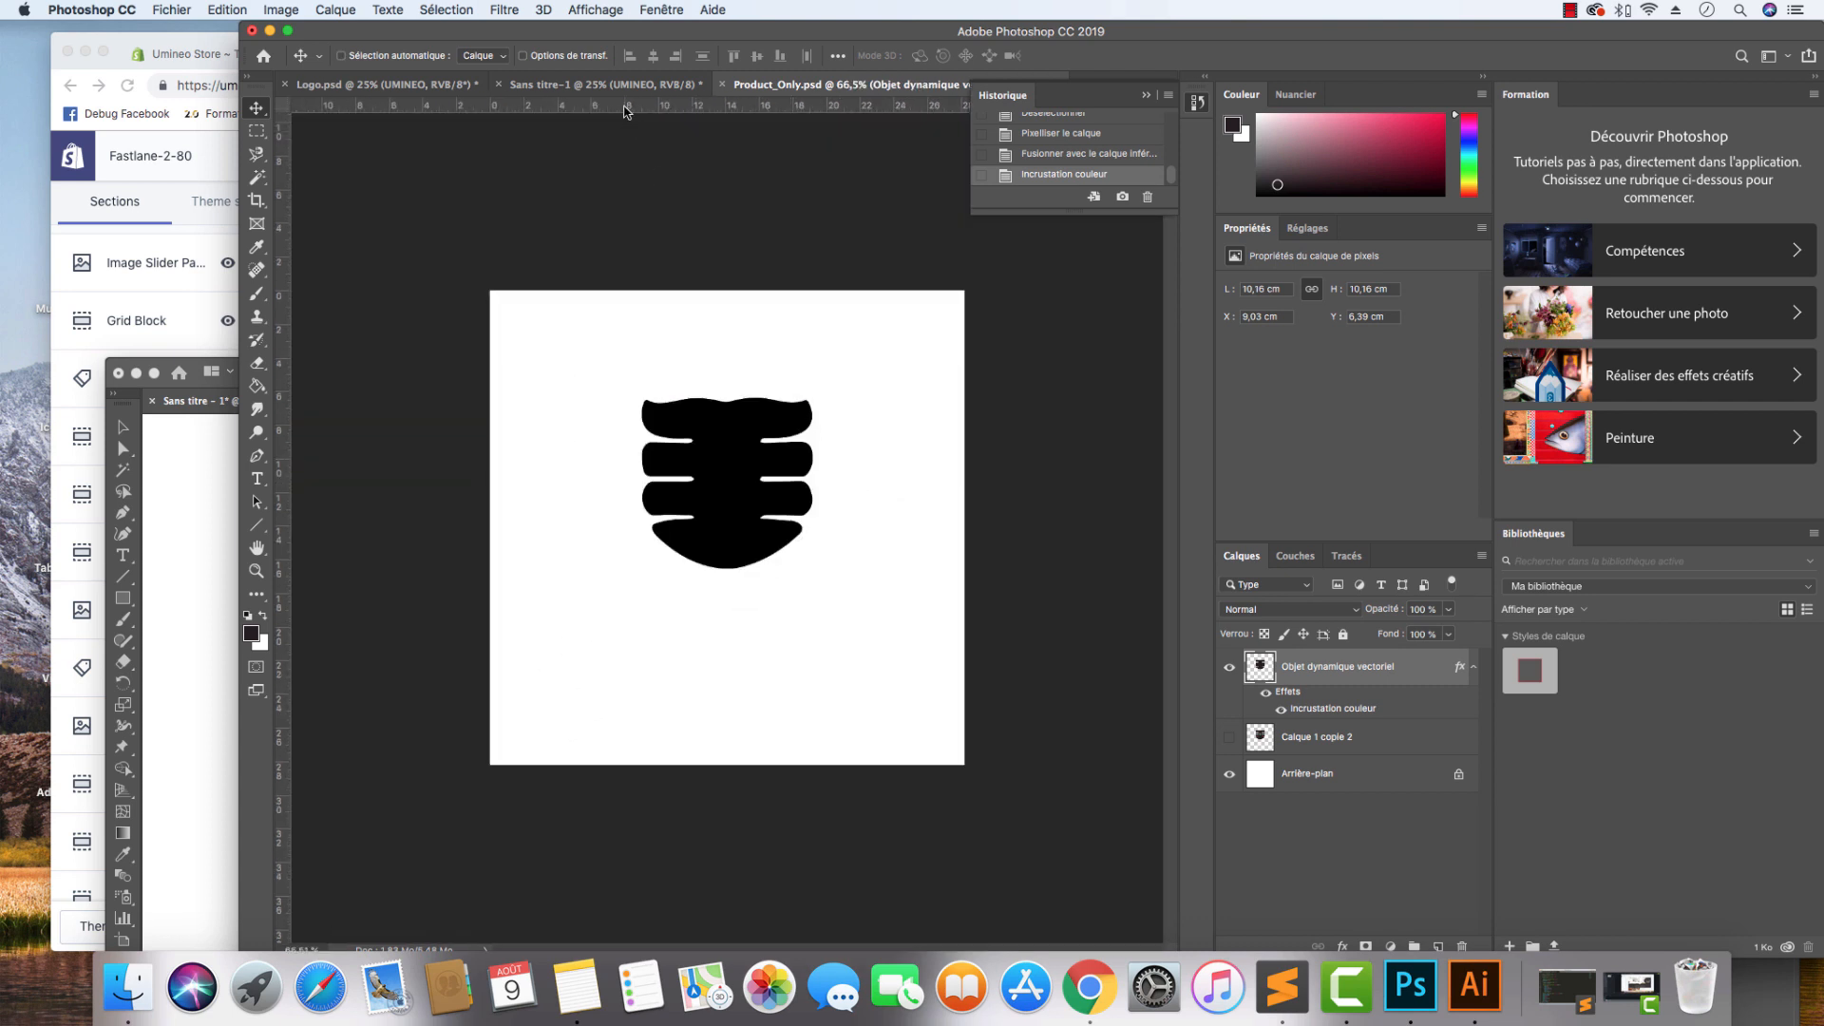
left_click(380, 84)
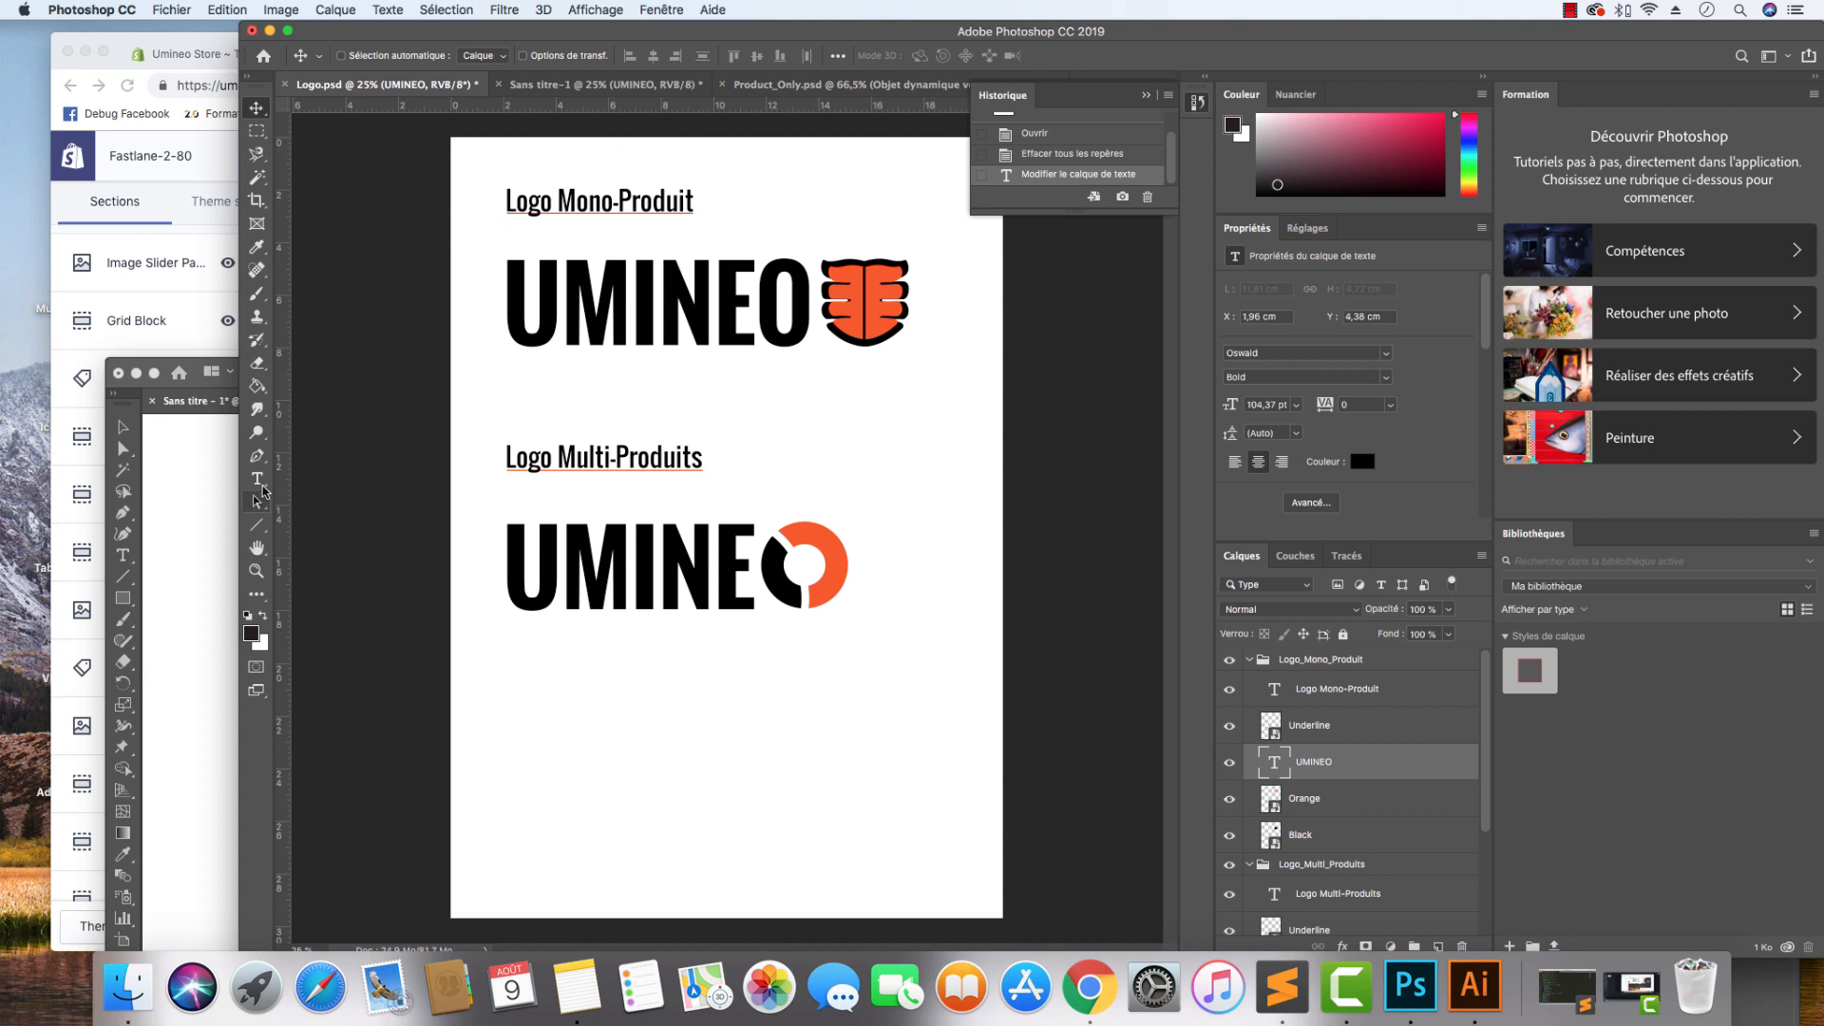
left_click(256, 247)
left_click(879, 290)
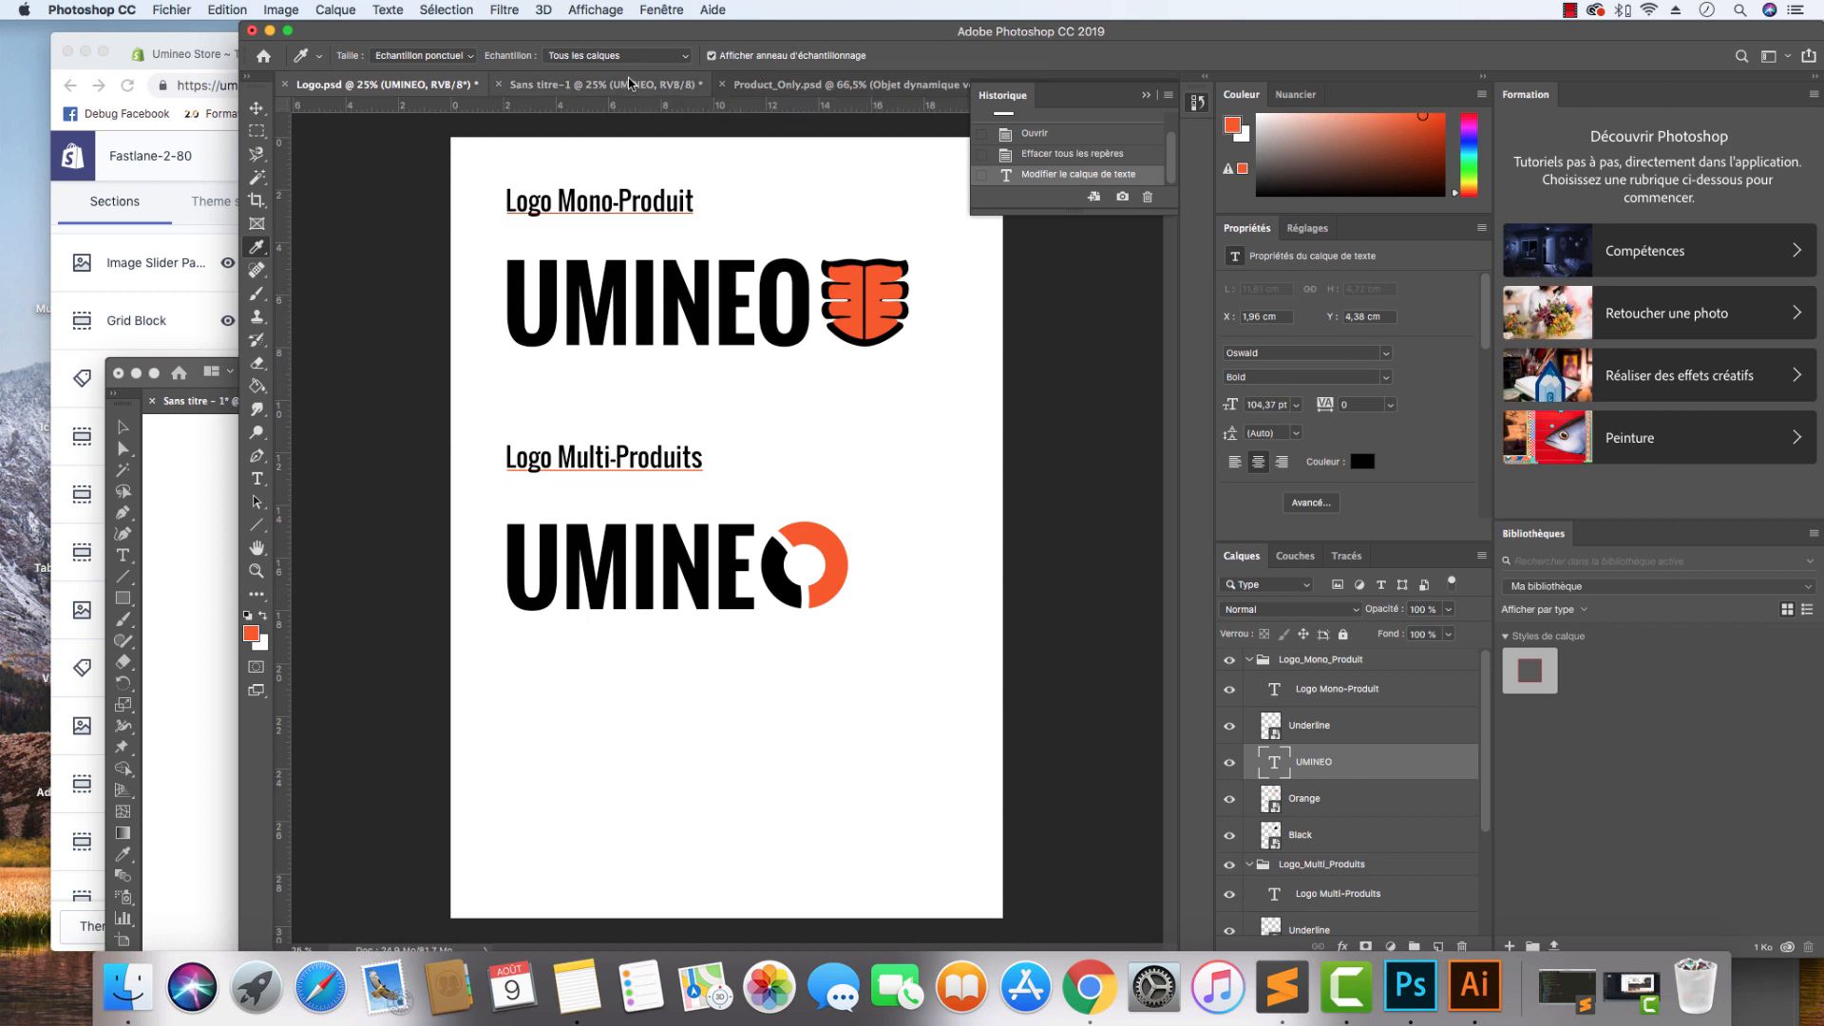
Return to Product_Only.psd and duplicate the black silhouette layer with its default copy name.
left_click(605, 85)
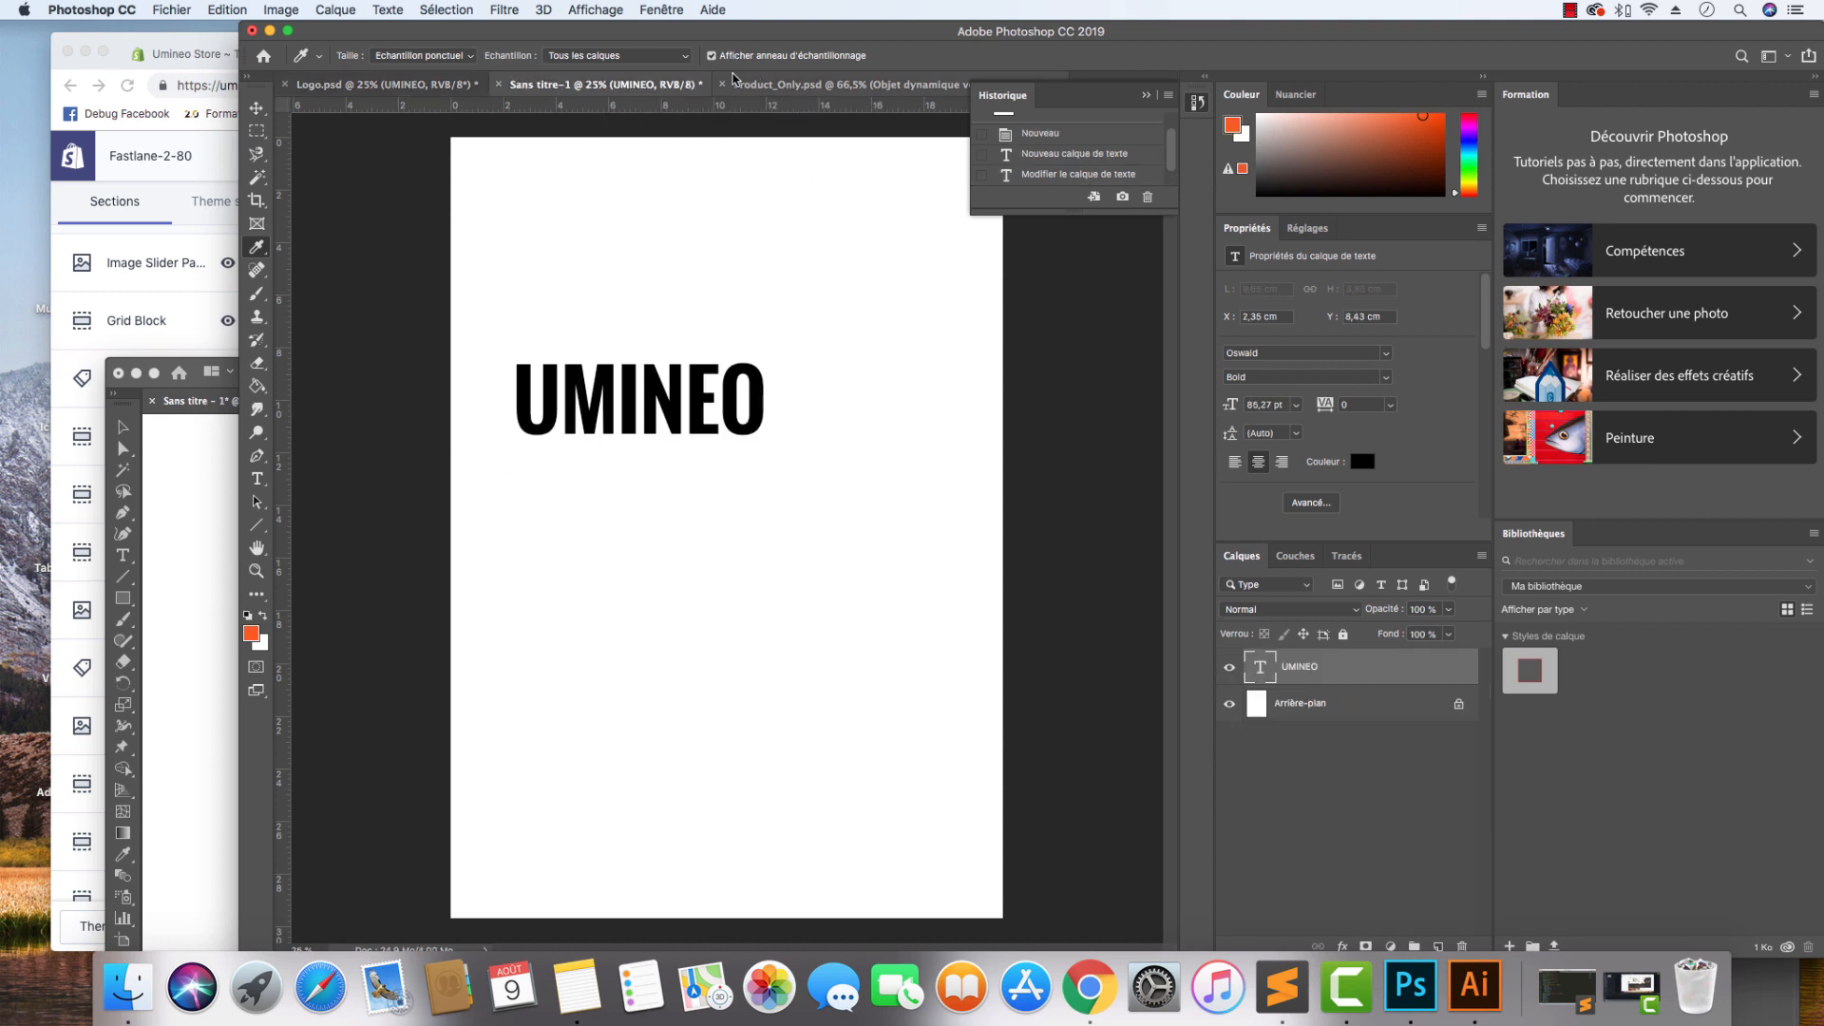
left_click(812, 84)
right_click(1349, 664)
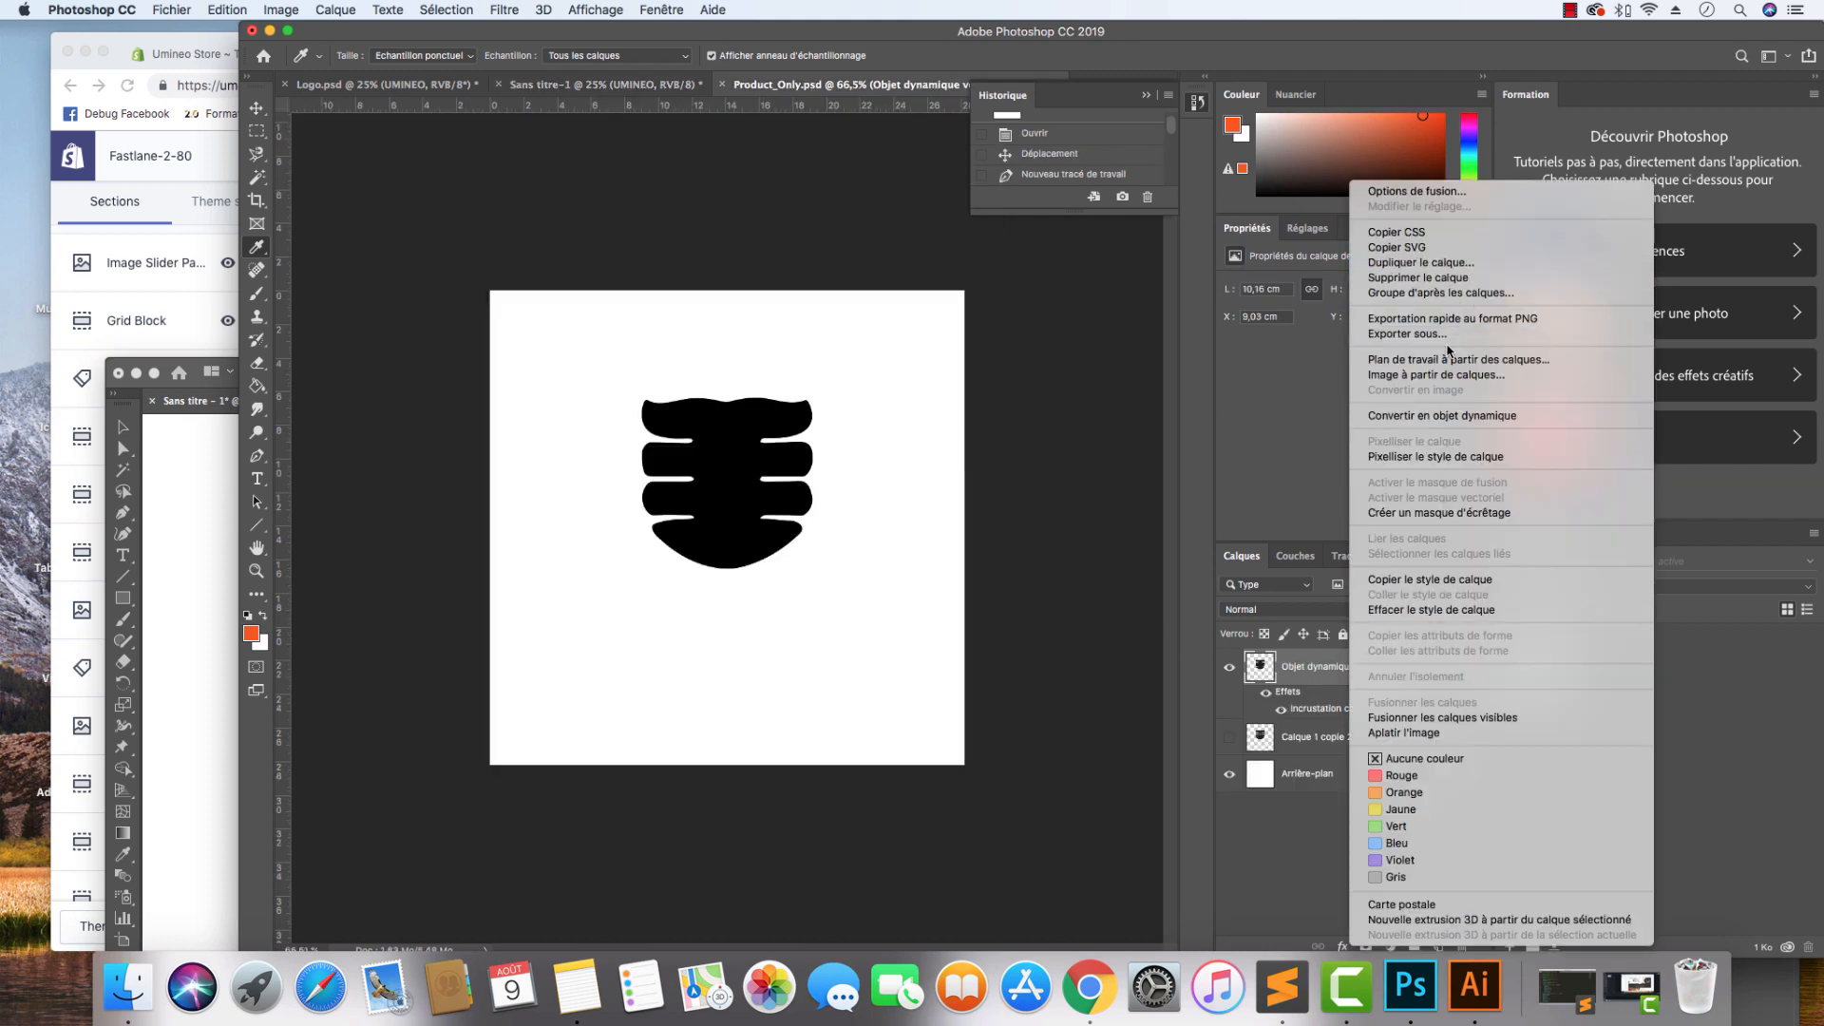
left_click(1420, 262)
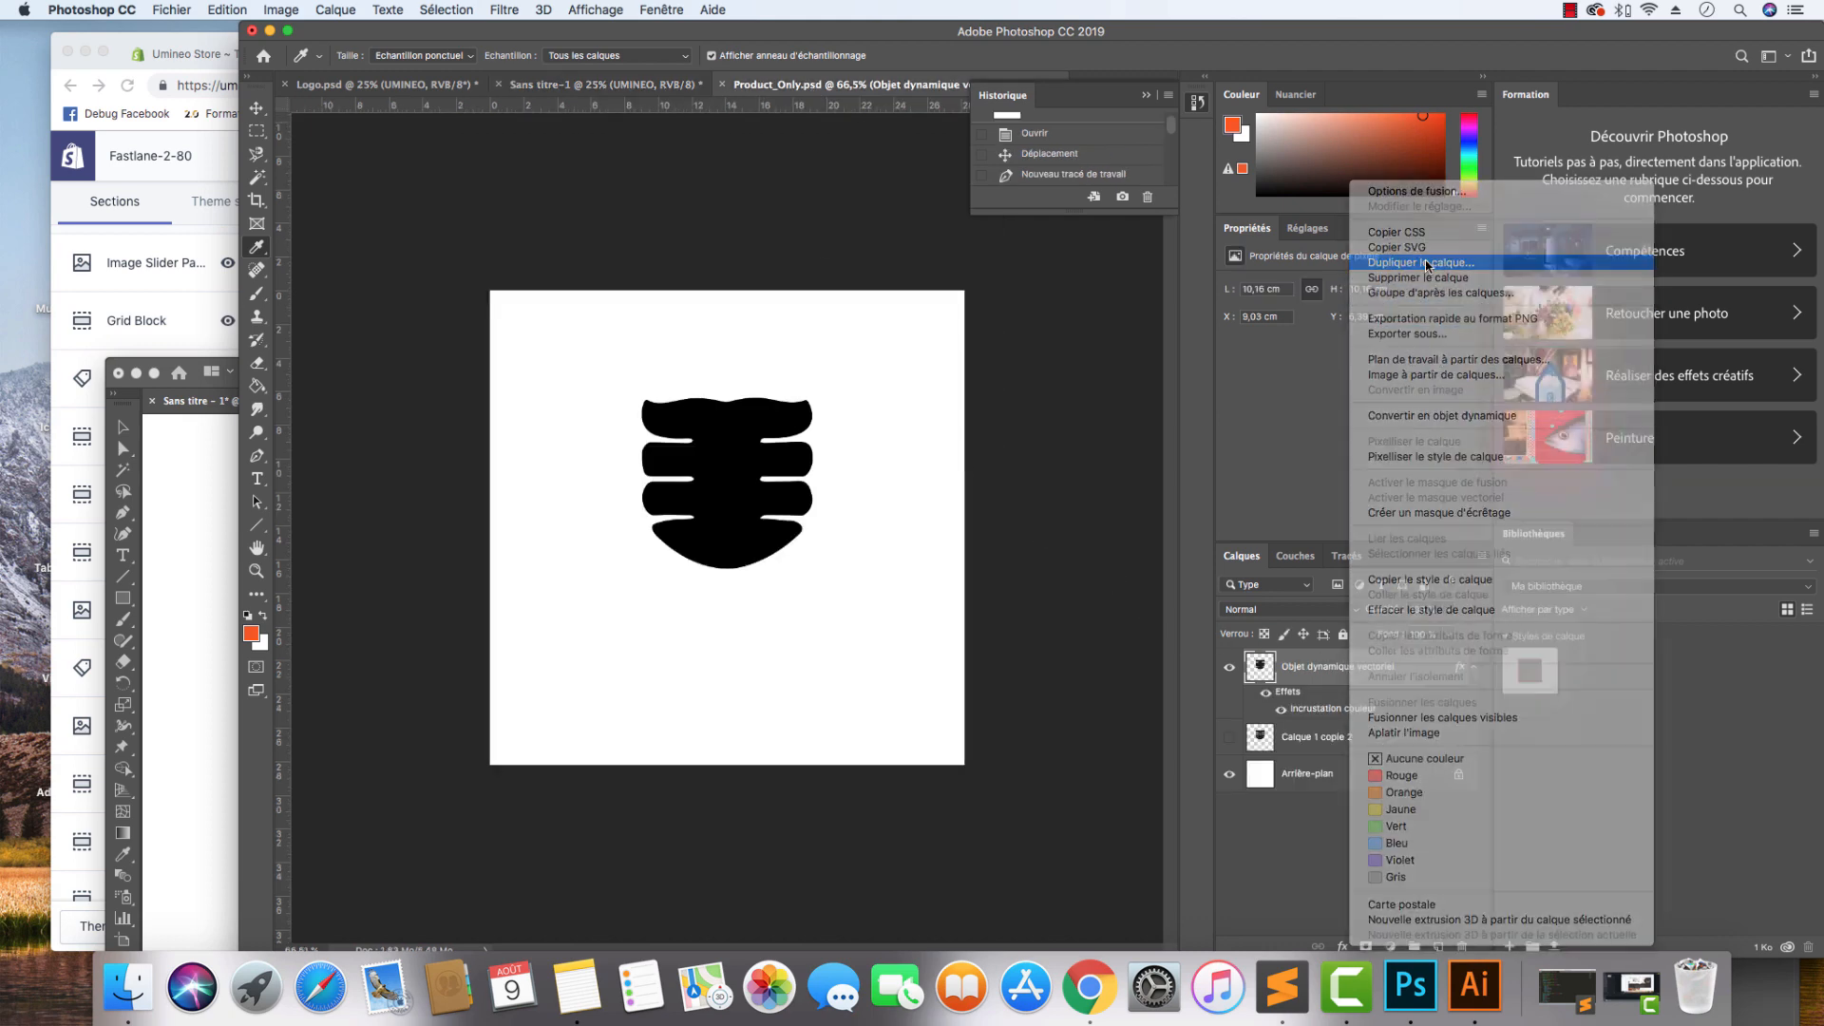
key("Return")
left_click(255, 111)
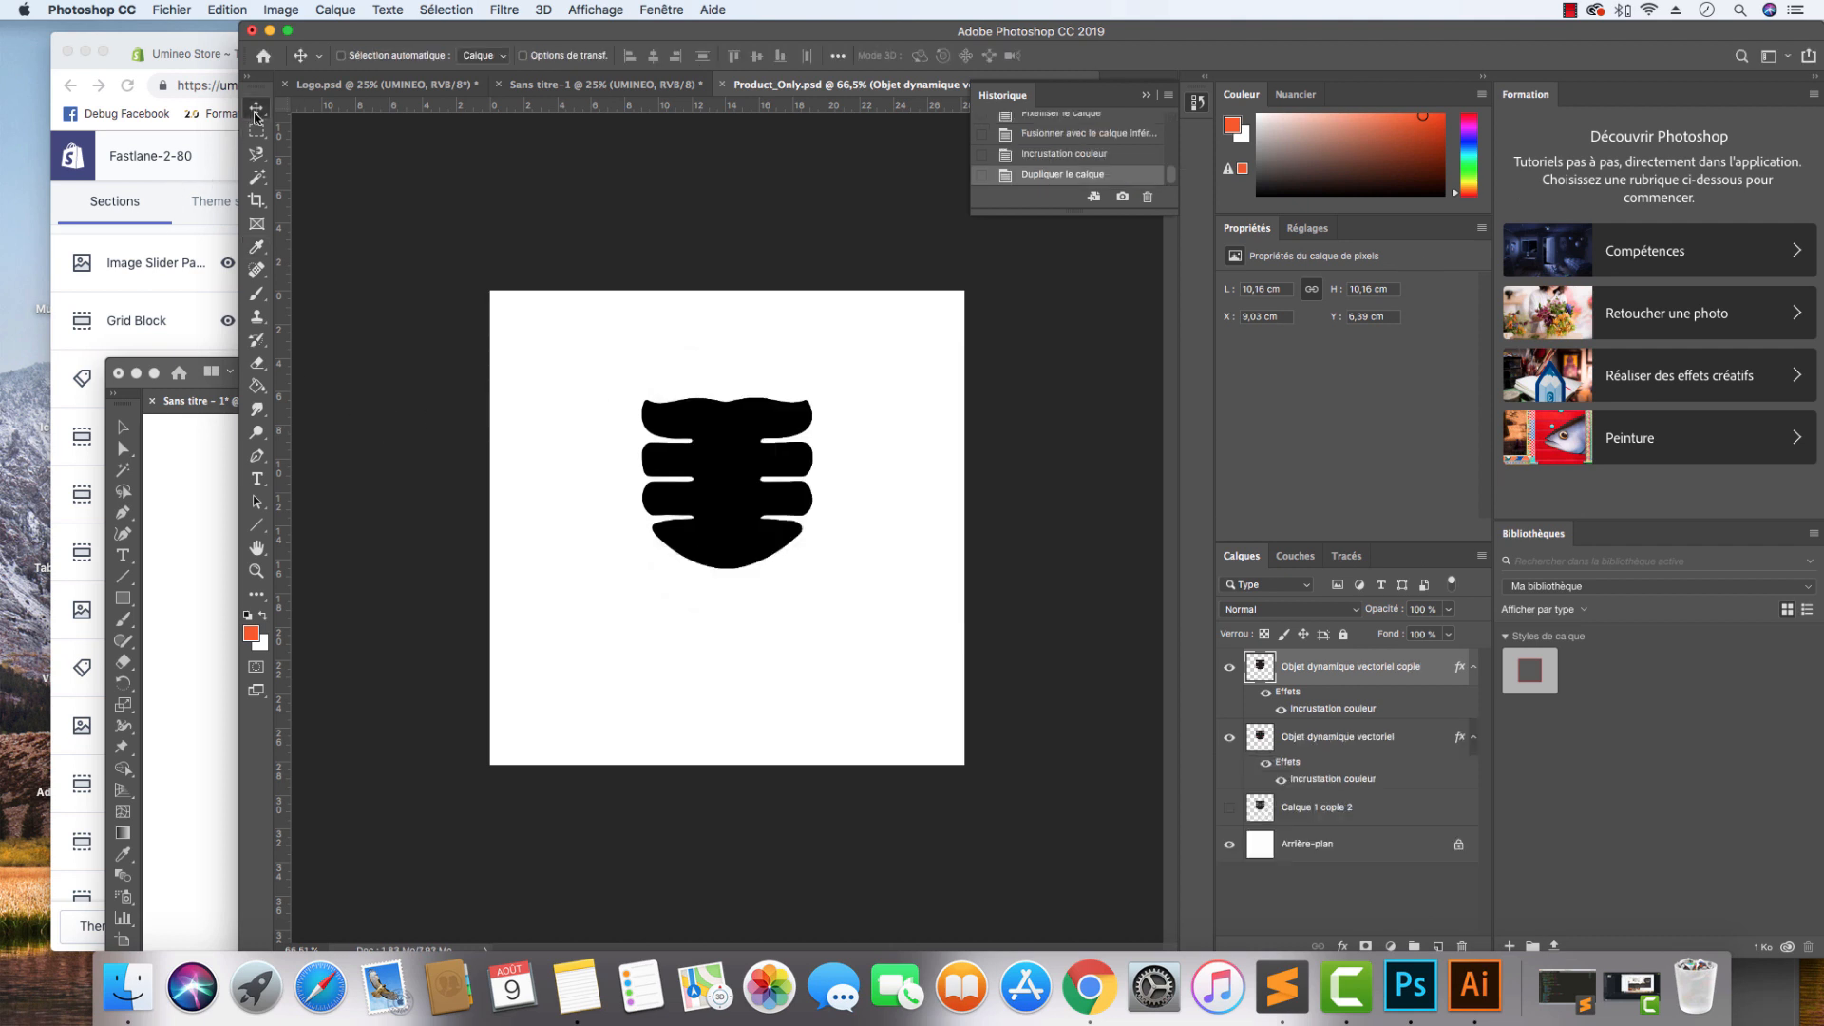
scroll(782, 391, "up", 10)
scroll(781, 392, "down", 8)
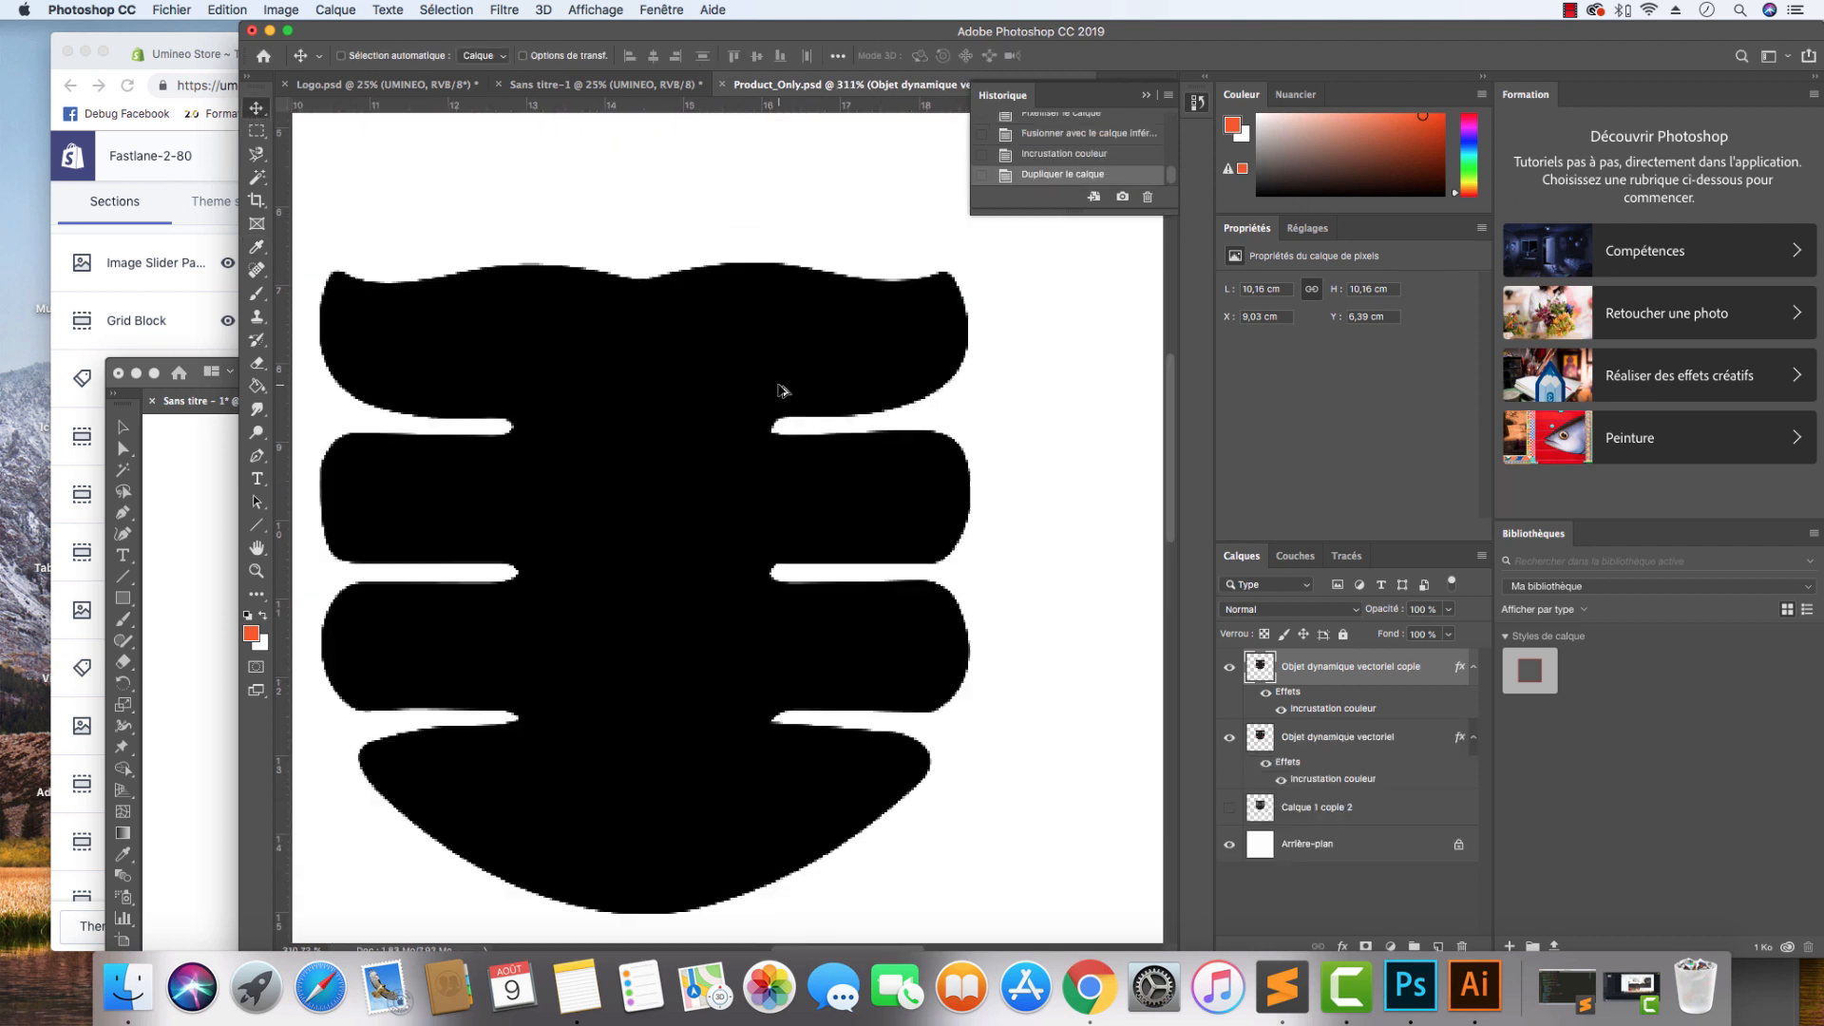
key("super+t")
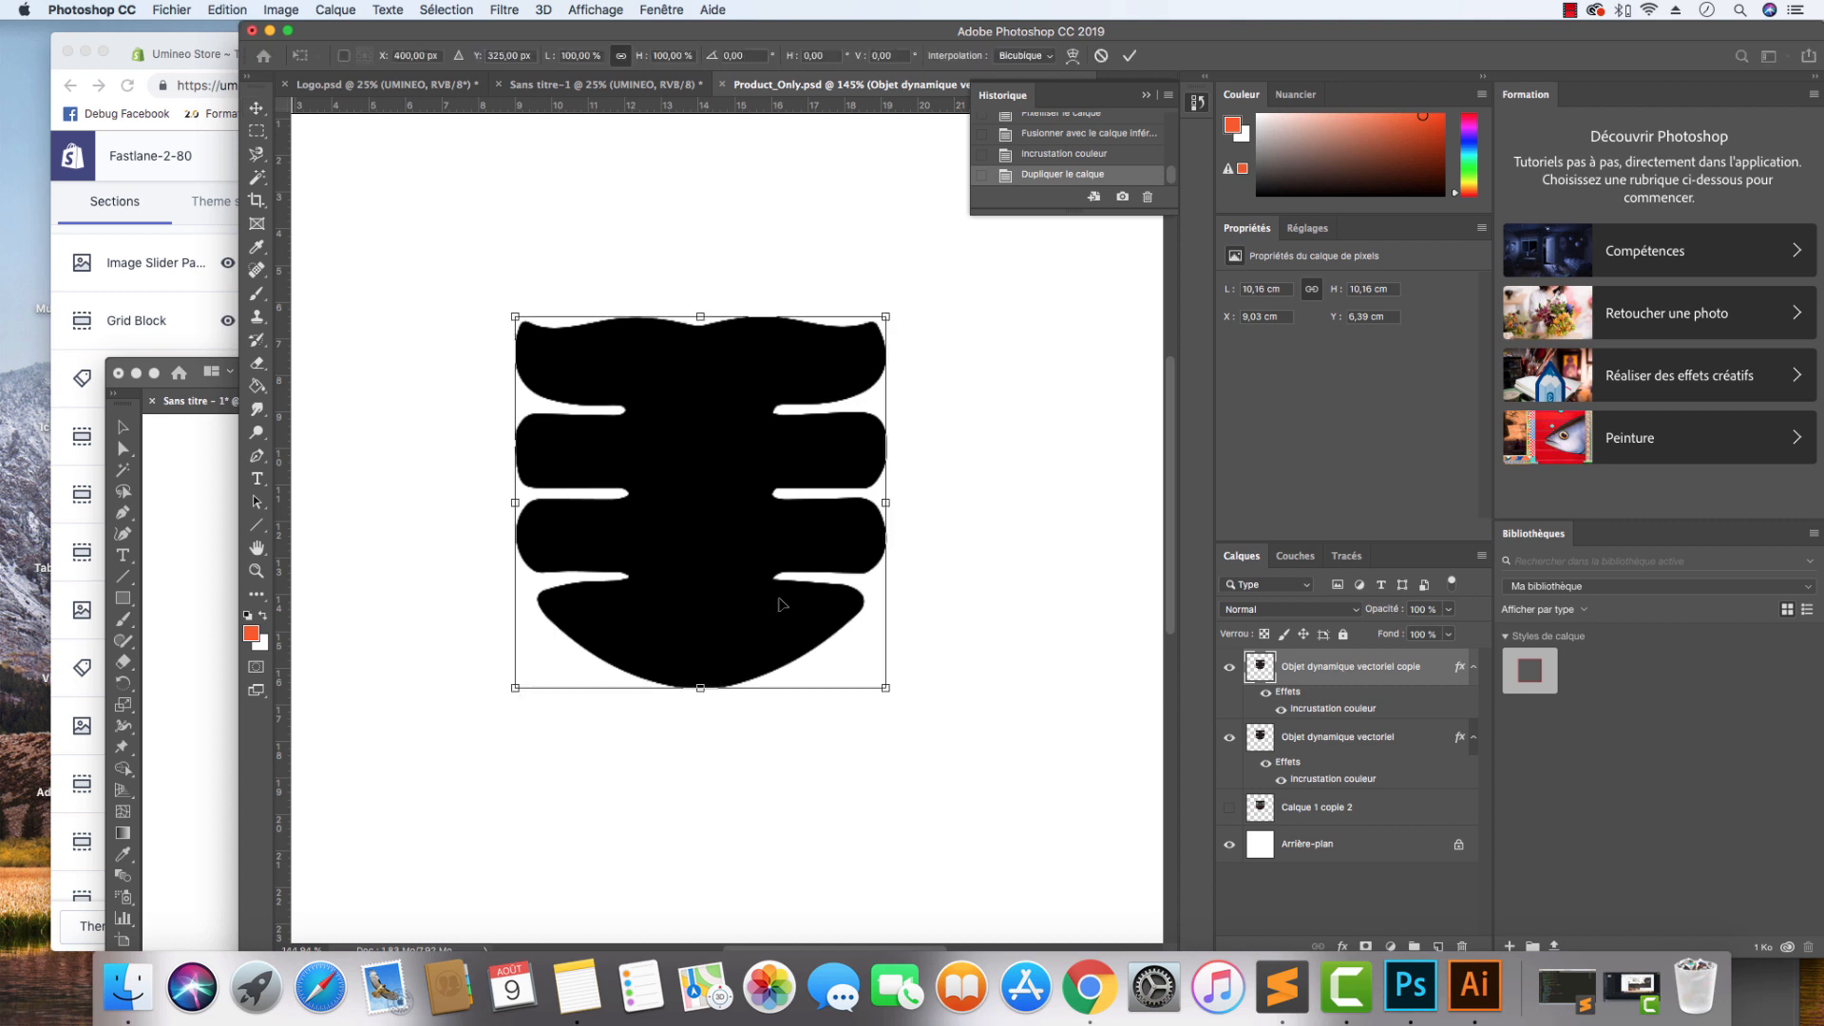
key("Escape")
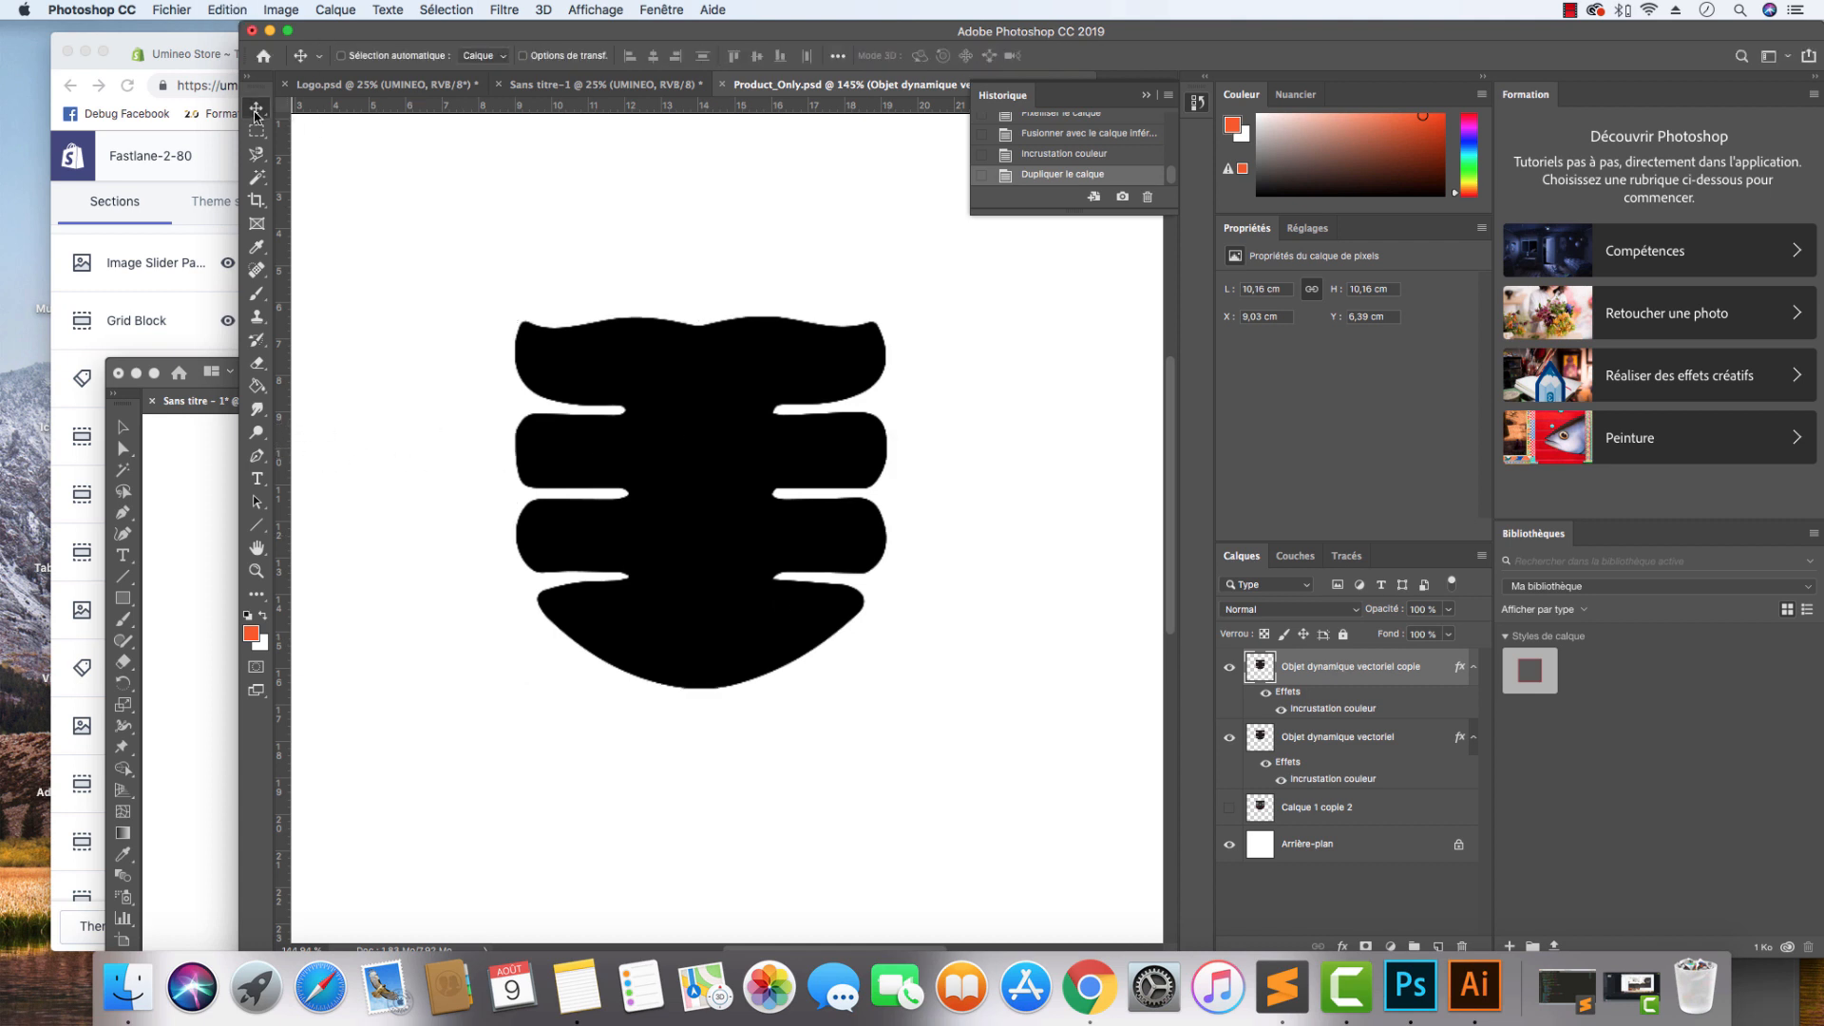
key("super+t")
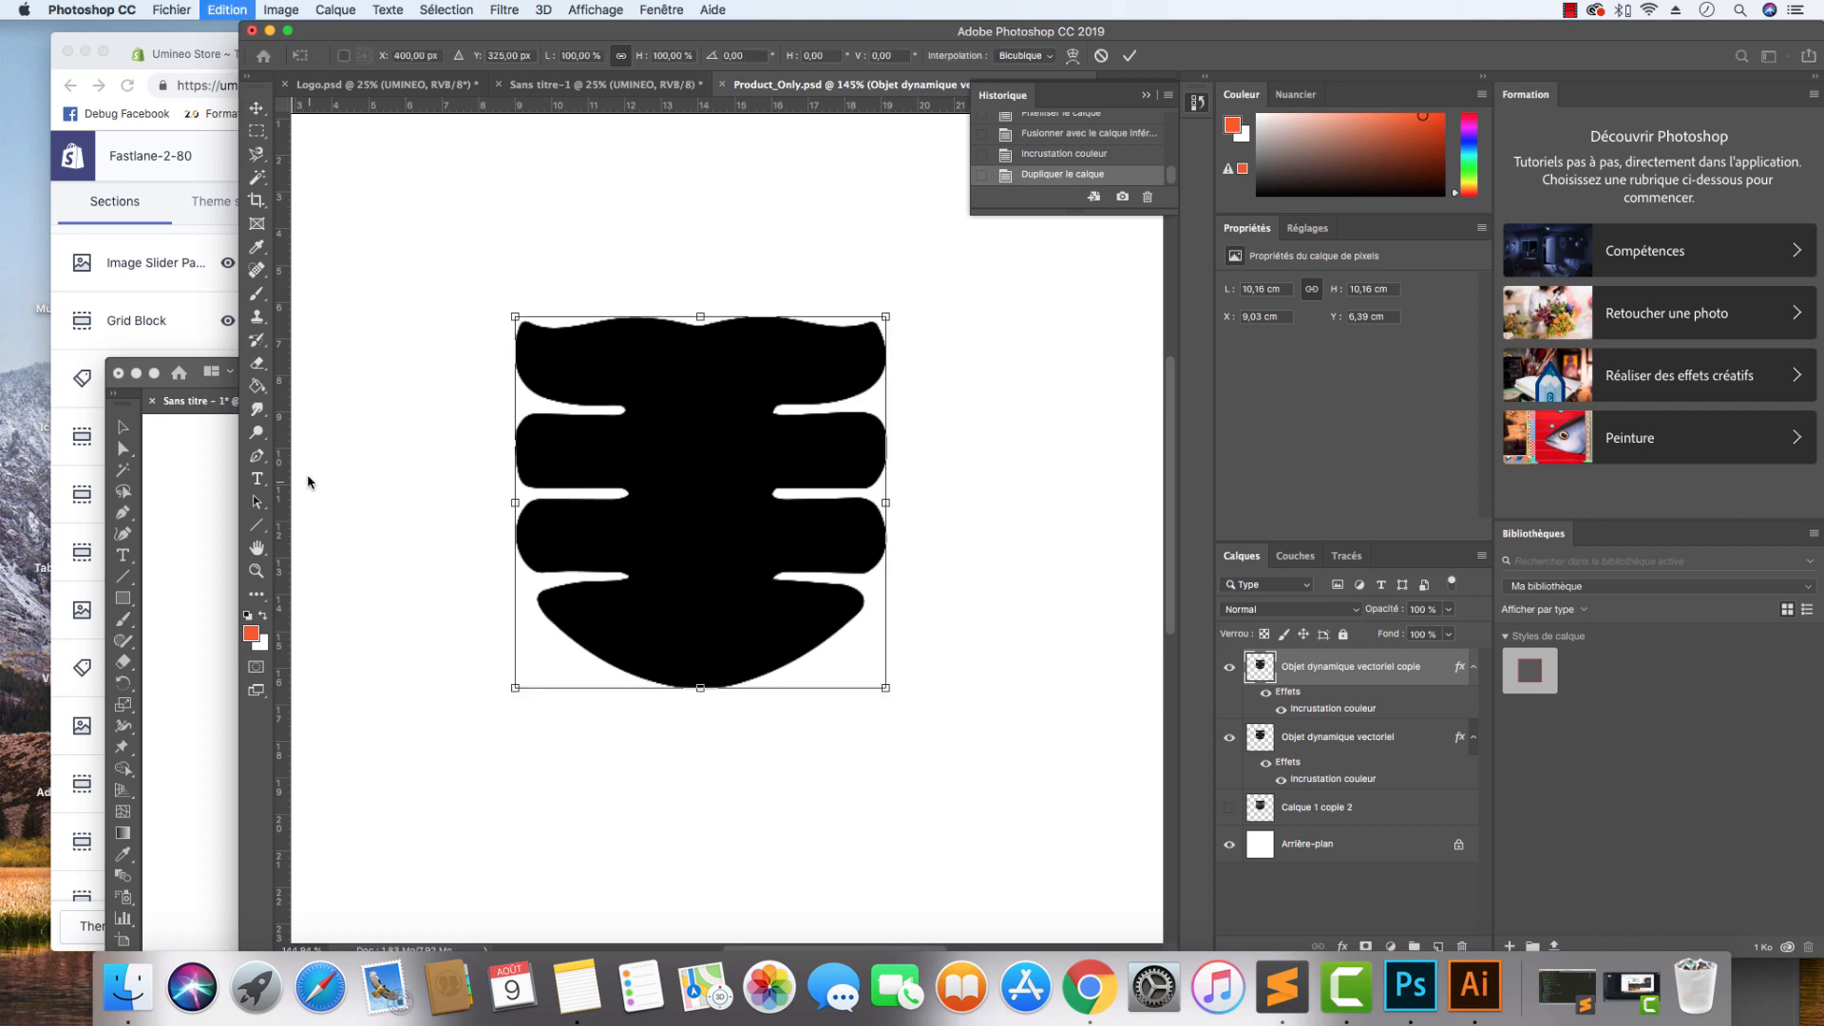
key("Escape")
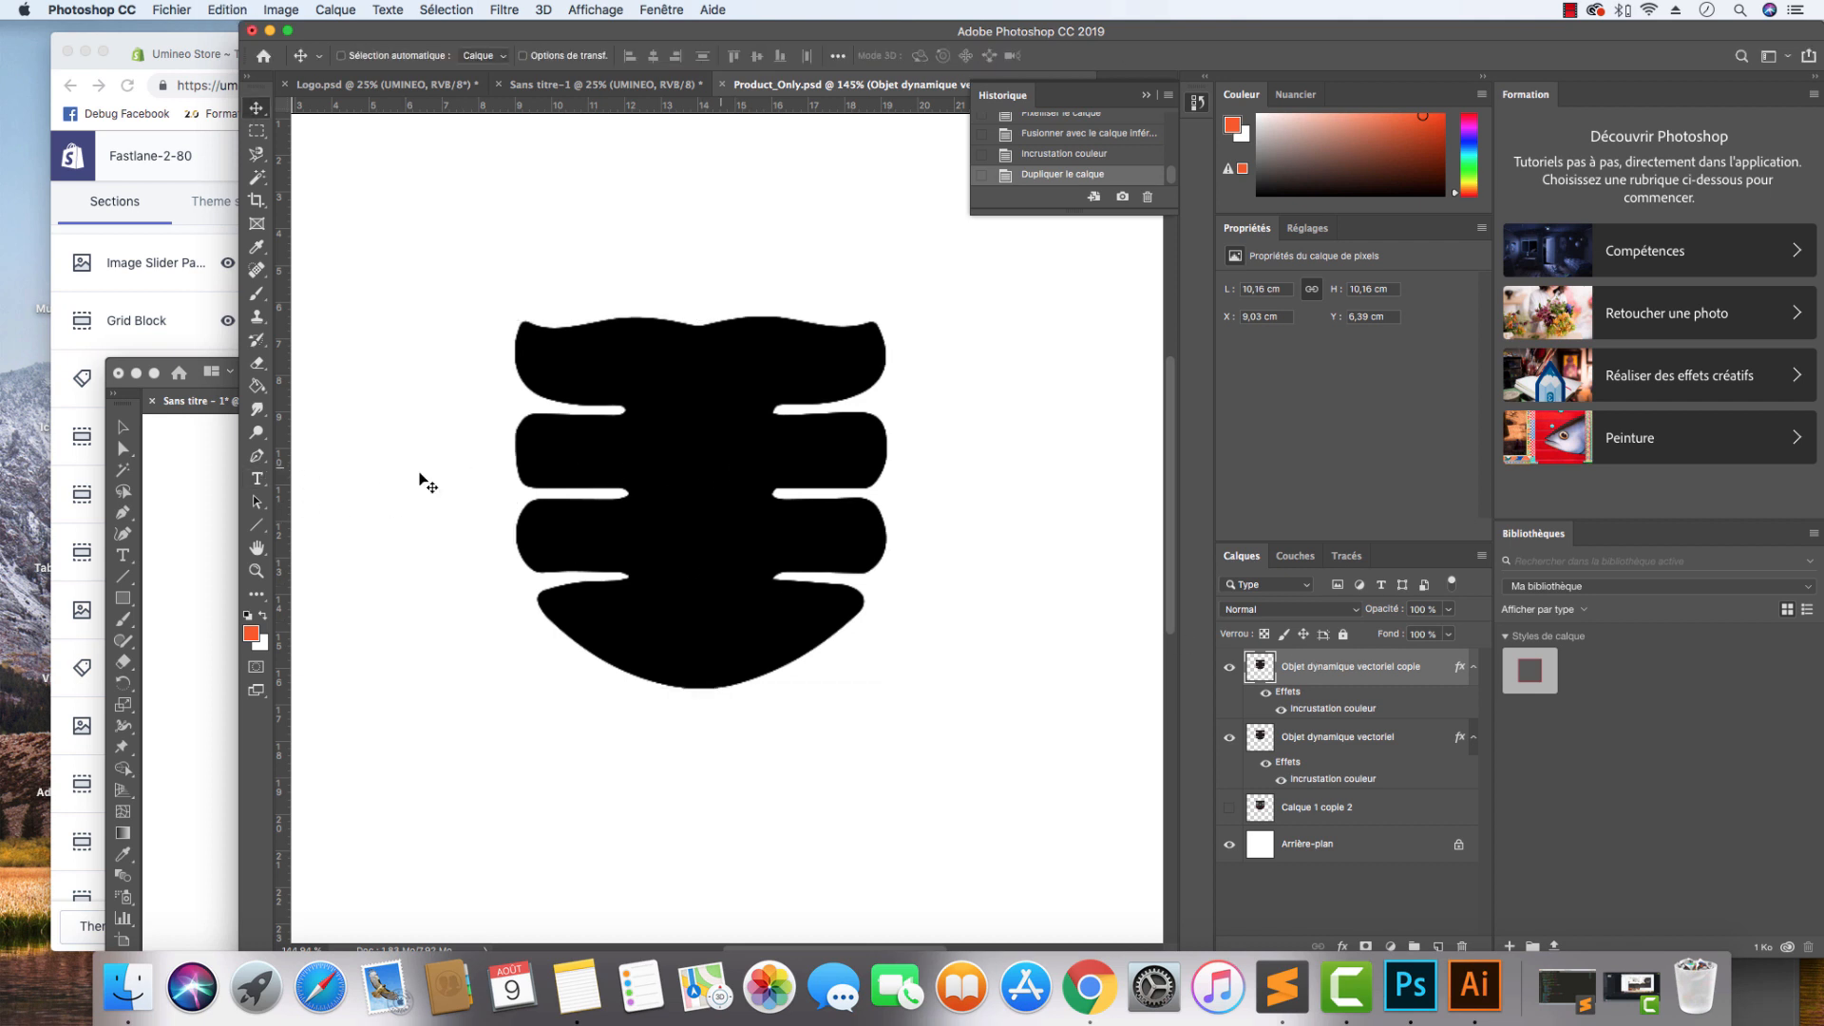
Place a vertical guide through the silhouette's centre at about 14 cm, using the copy's transform box to check the alignment.
left_click_drag(283, 470, 700, 454)
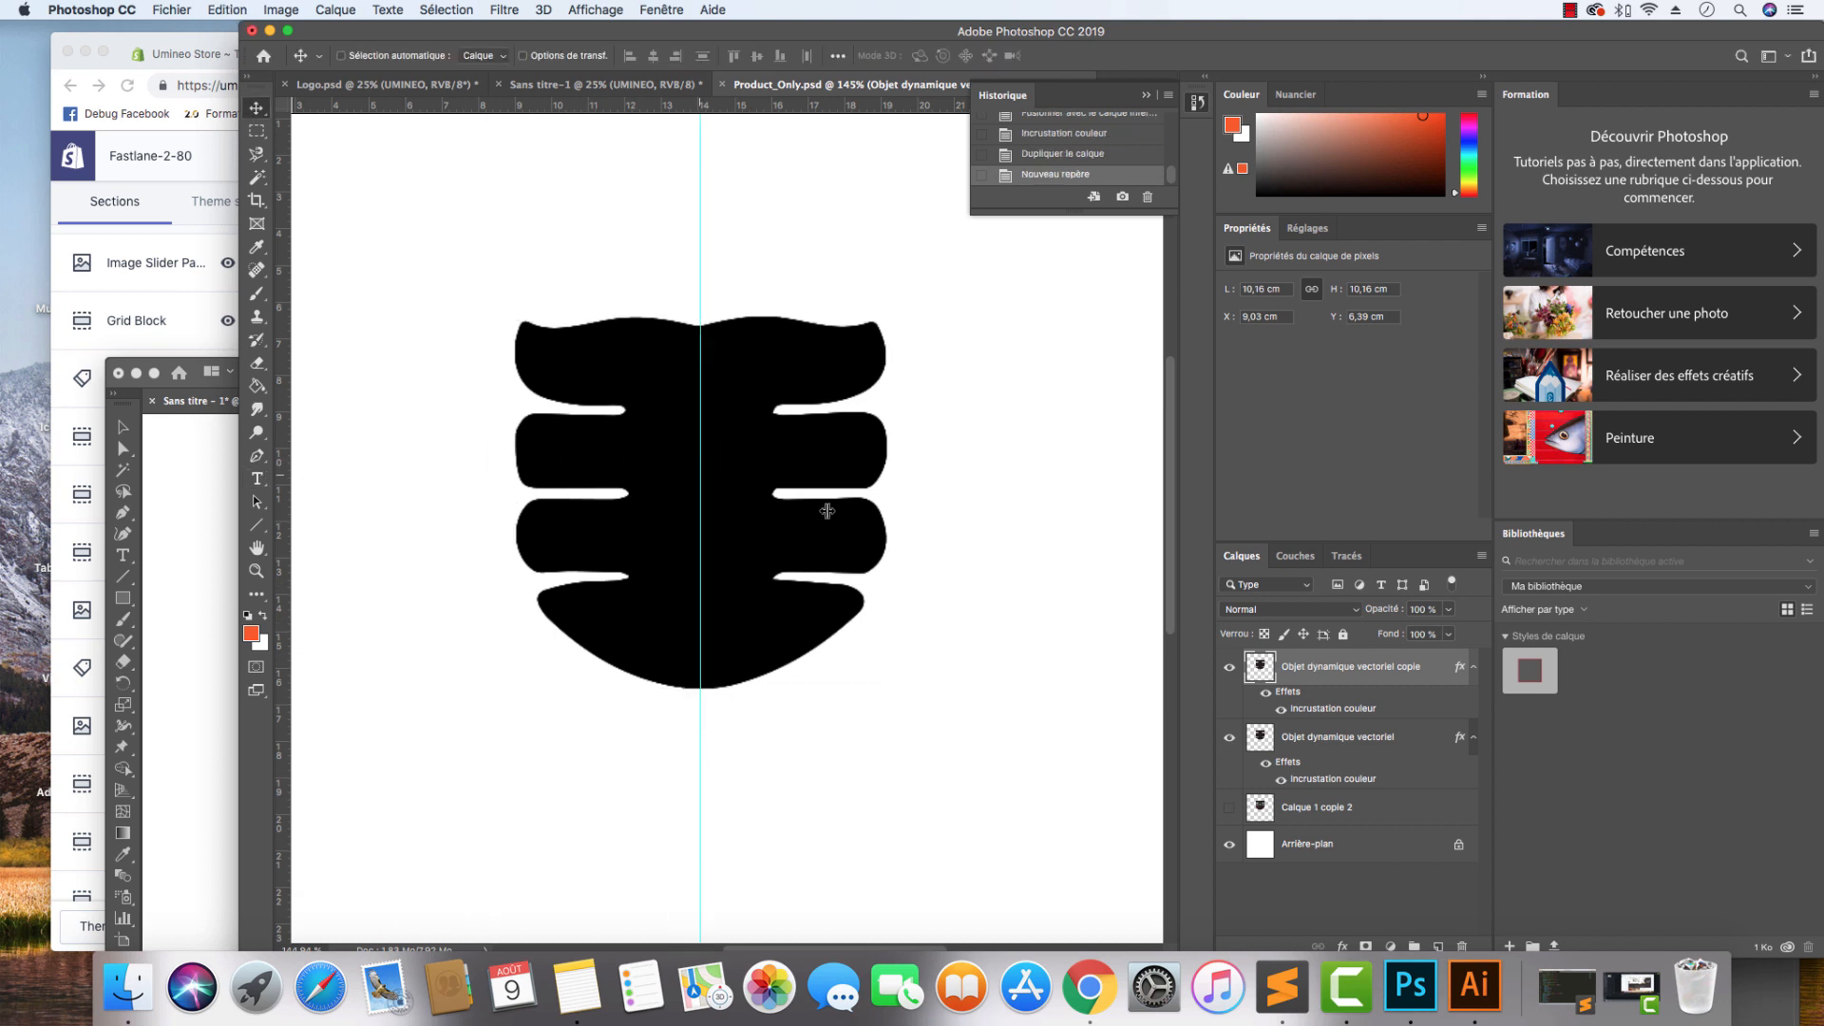
key("super+t")
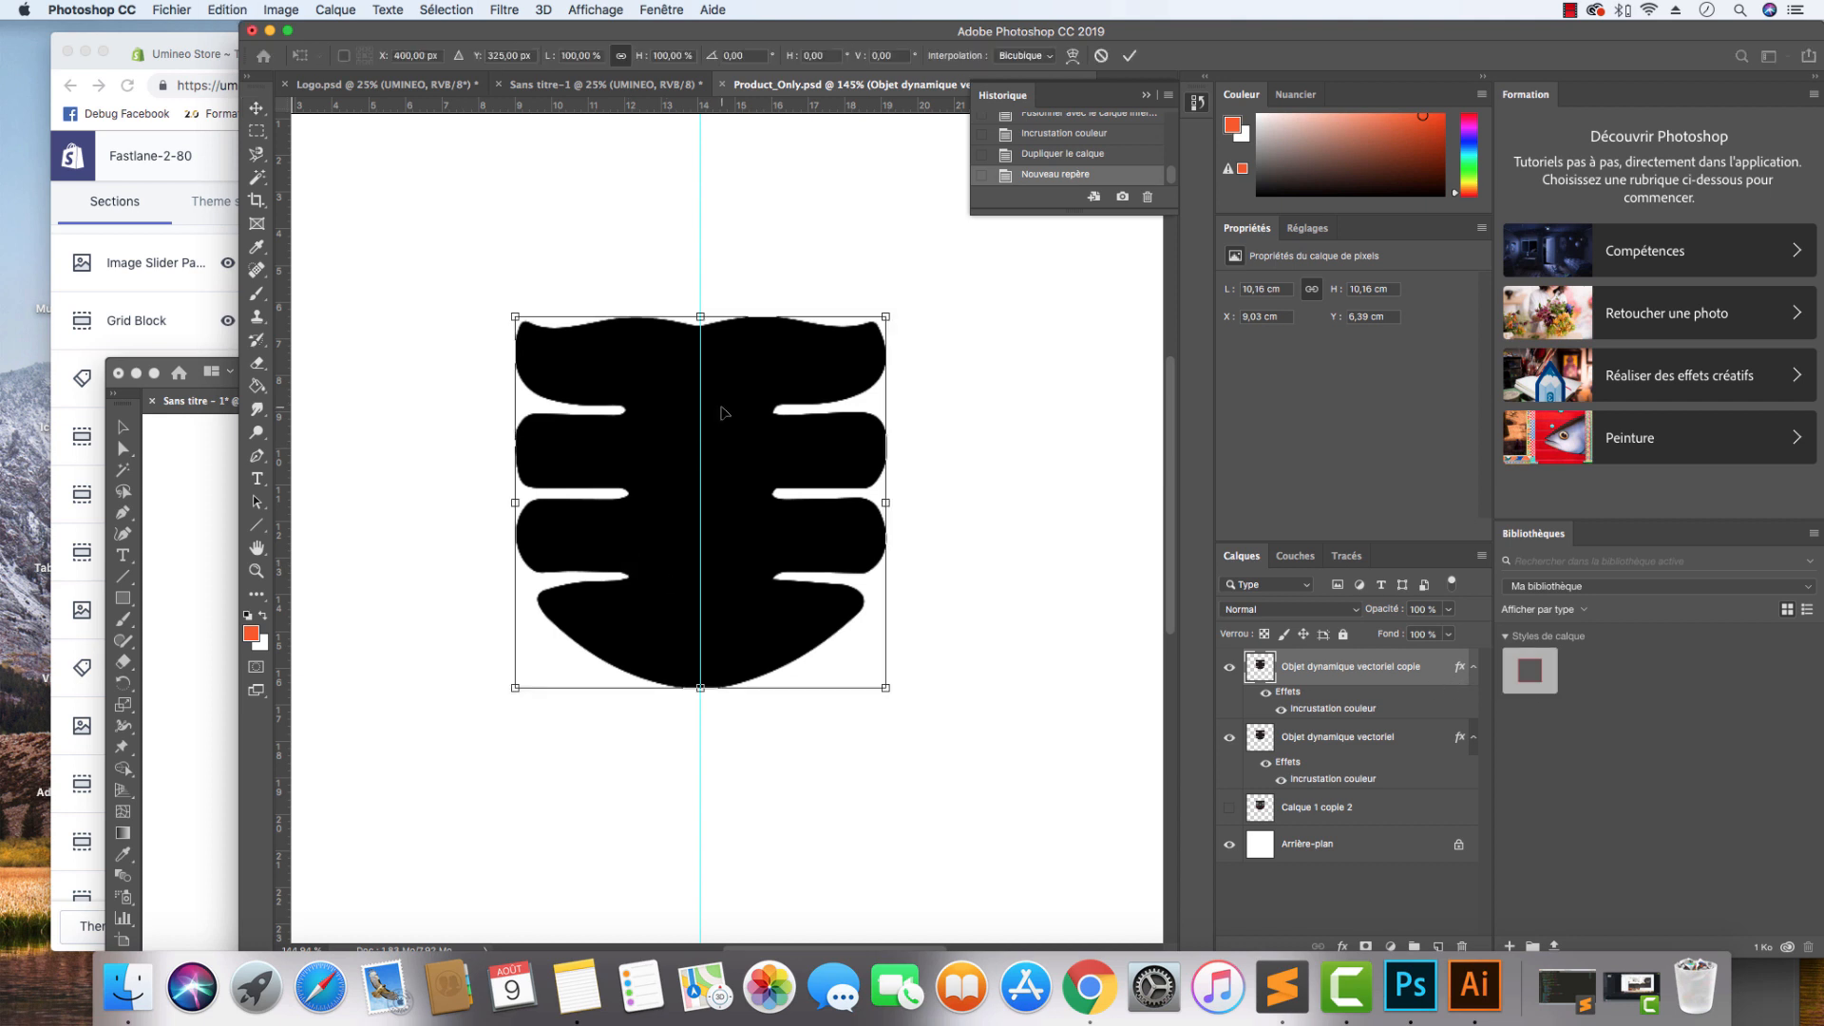
key("Right")
key("Left")
key("Return")
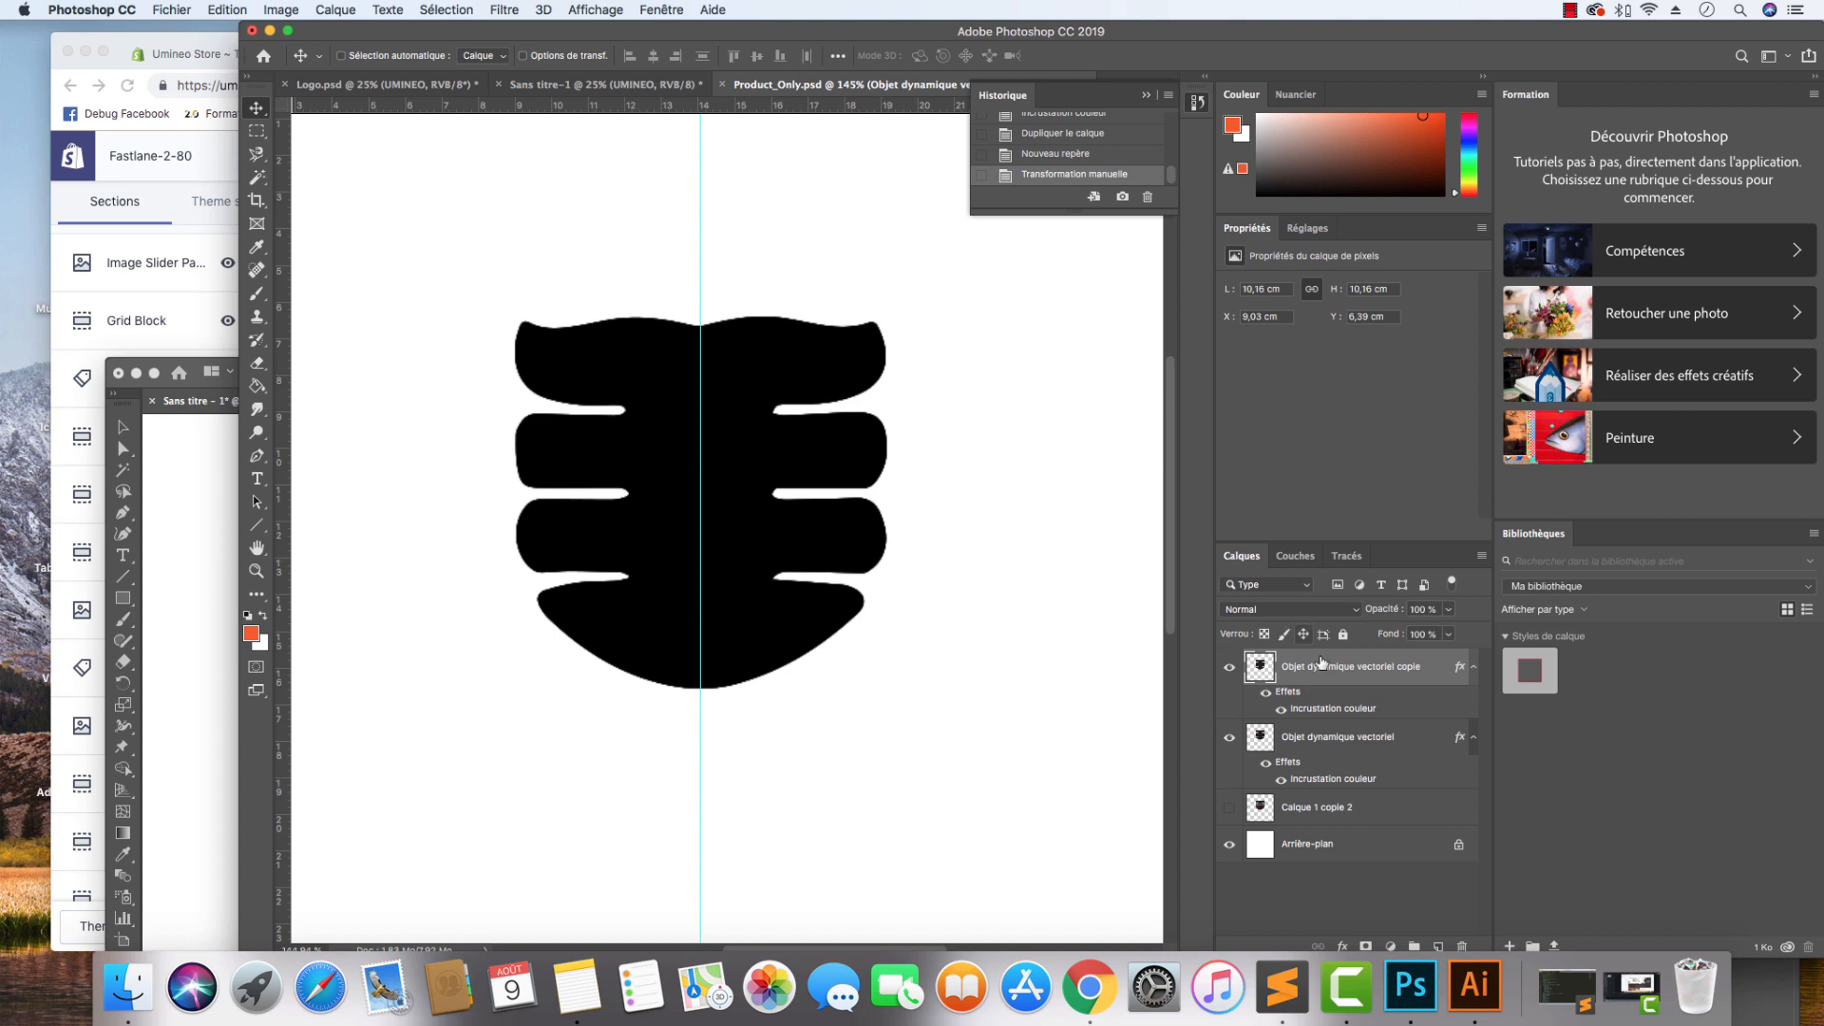
Change the silhouette copy's colour overlay to the sampled orange foreground colour.
double_click(1429, 667)
left_click(1072, 519)
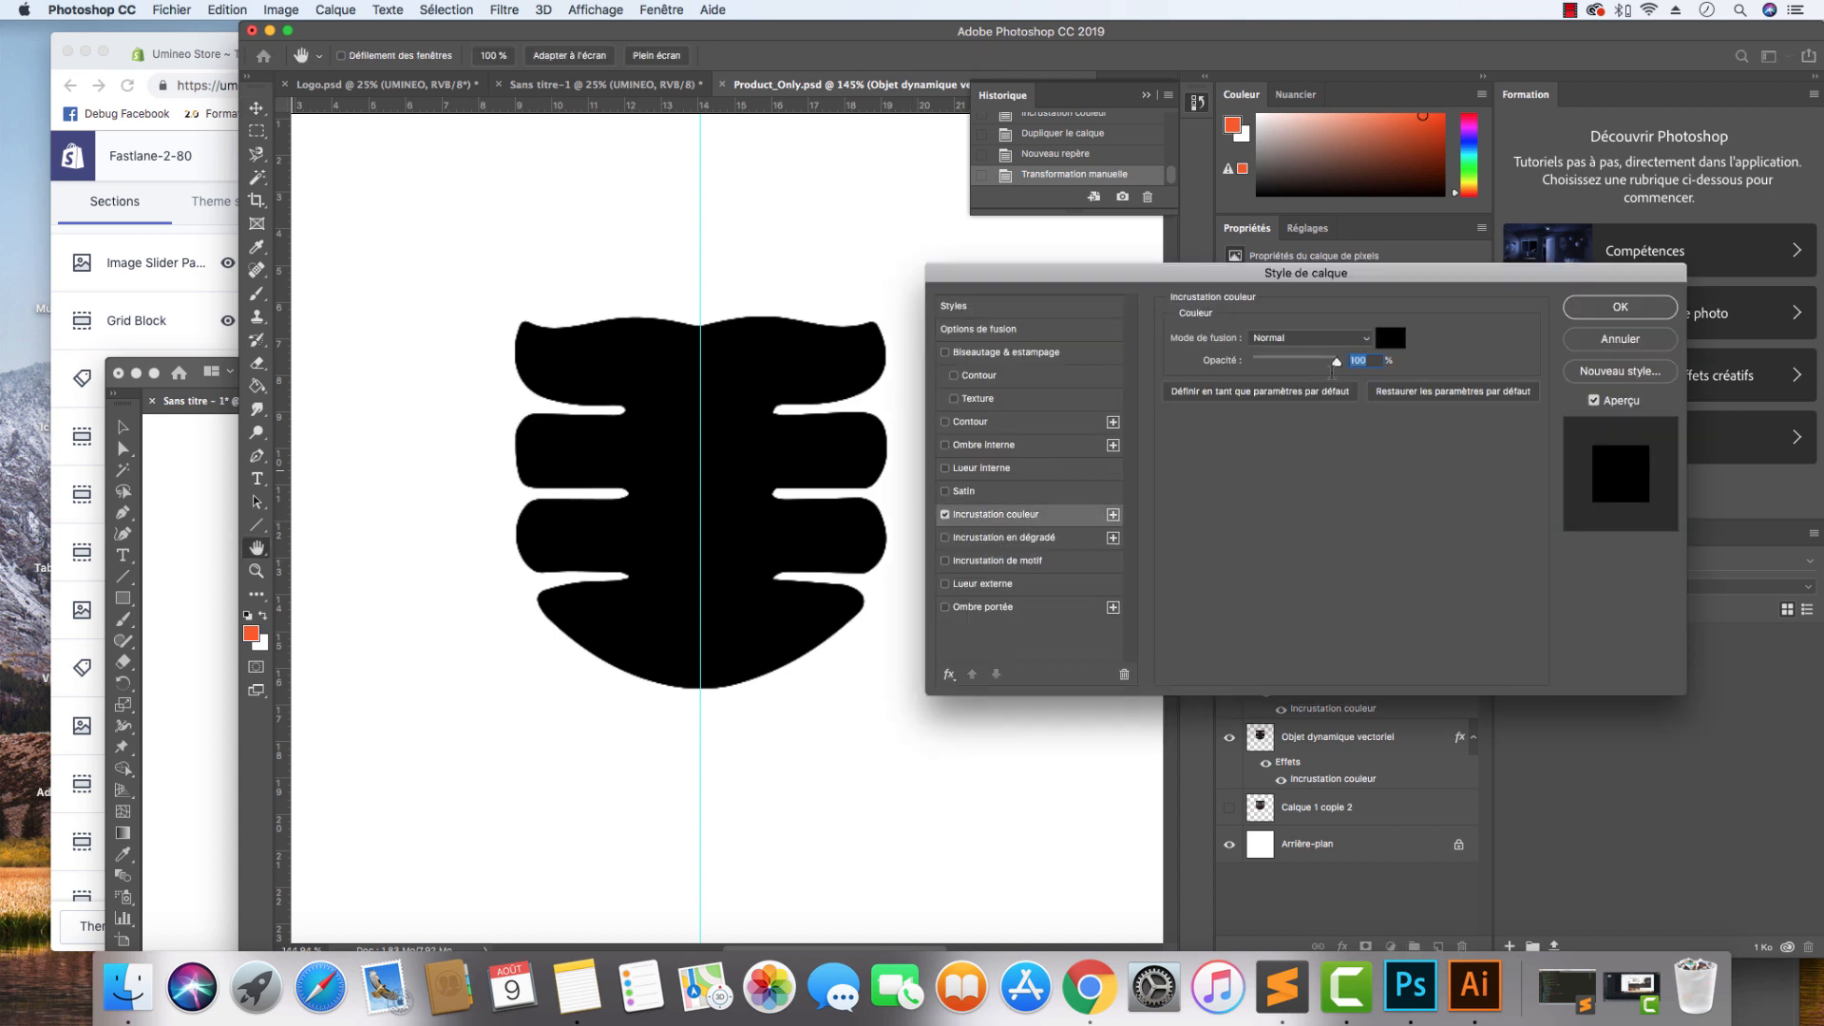
left_click(1389, 338)
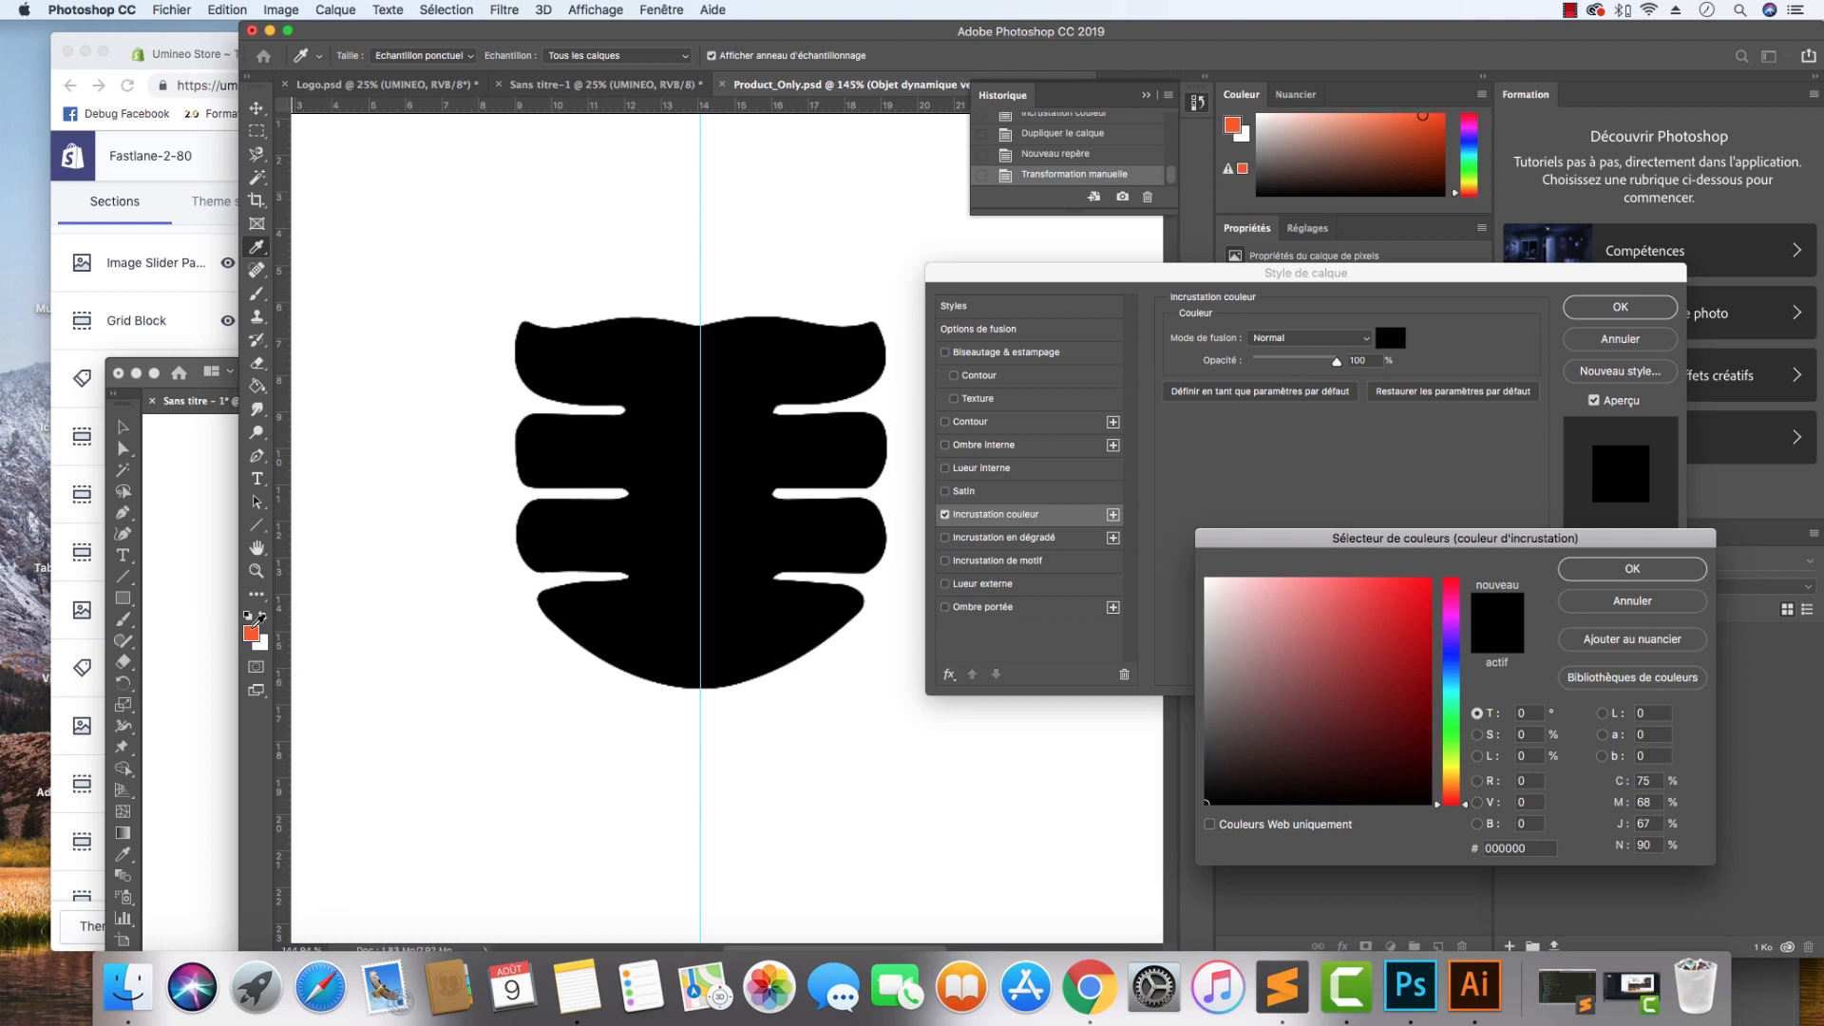
left_click(252, 634)
left_click(1646, 570)
left_click(1626, 309)
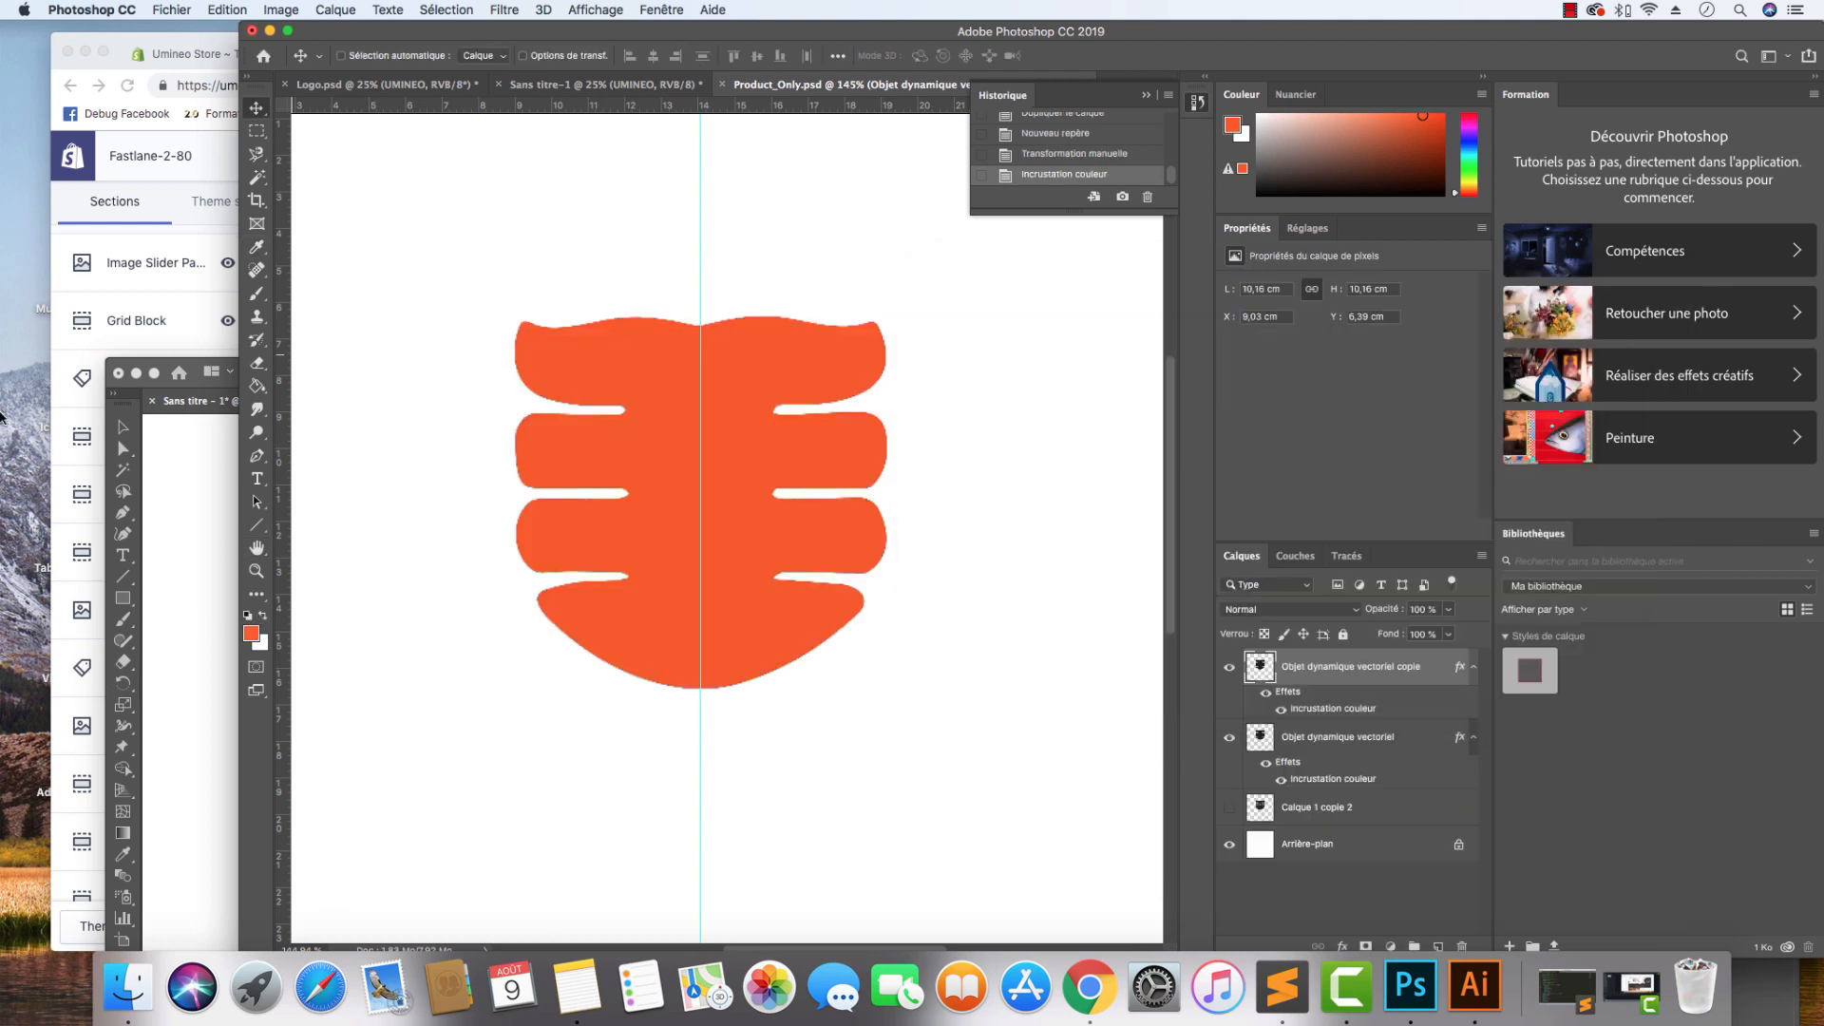
Scale the orange silhouette copy down to about 88.5% (about 8.99 cm), keeping it centred on the guide over the black silhouette.
key("ctrl+t")
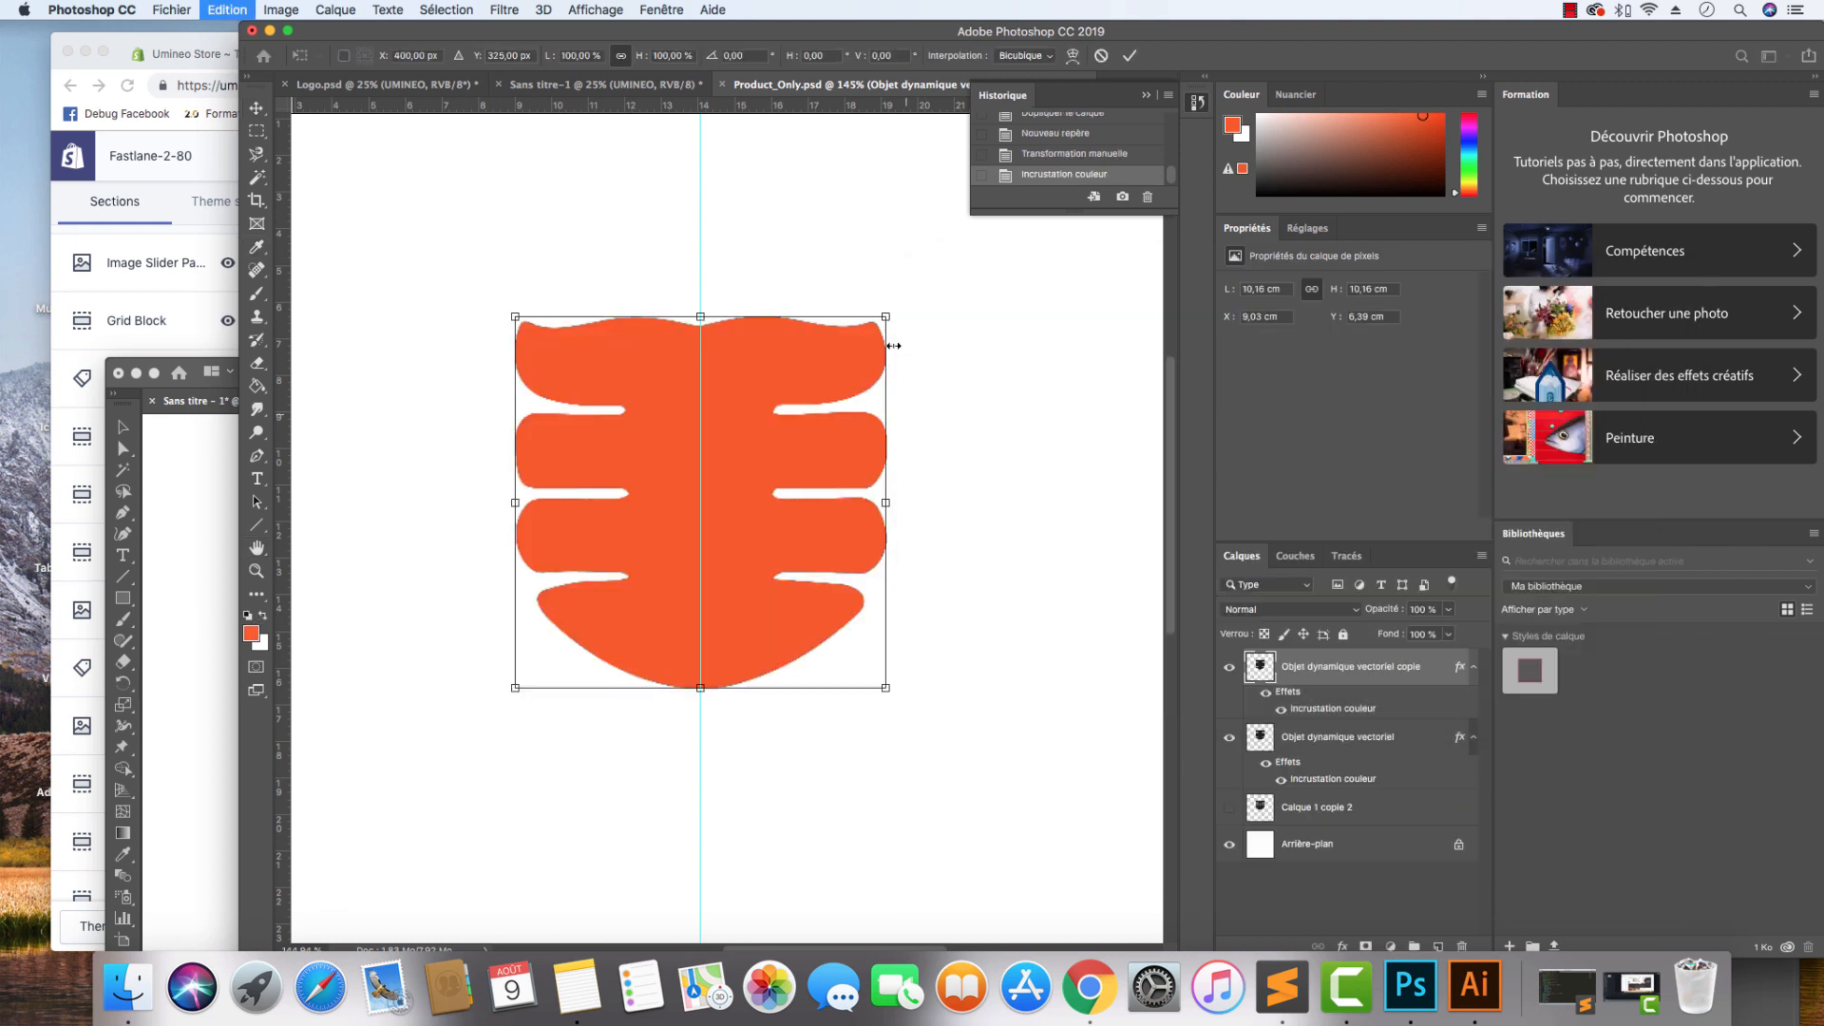
mouse_move(886, 319)
left_mouse_down()
mouse_move(839, 343)
mouse_move(864, 337)
left_mouse_up()
left_click_drag(514, 680, 539, 667)
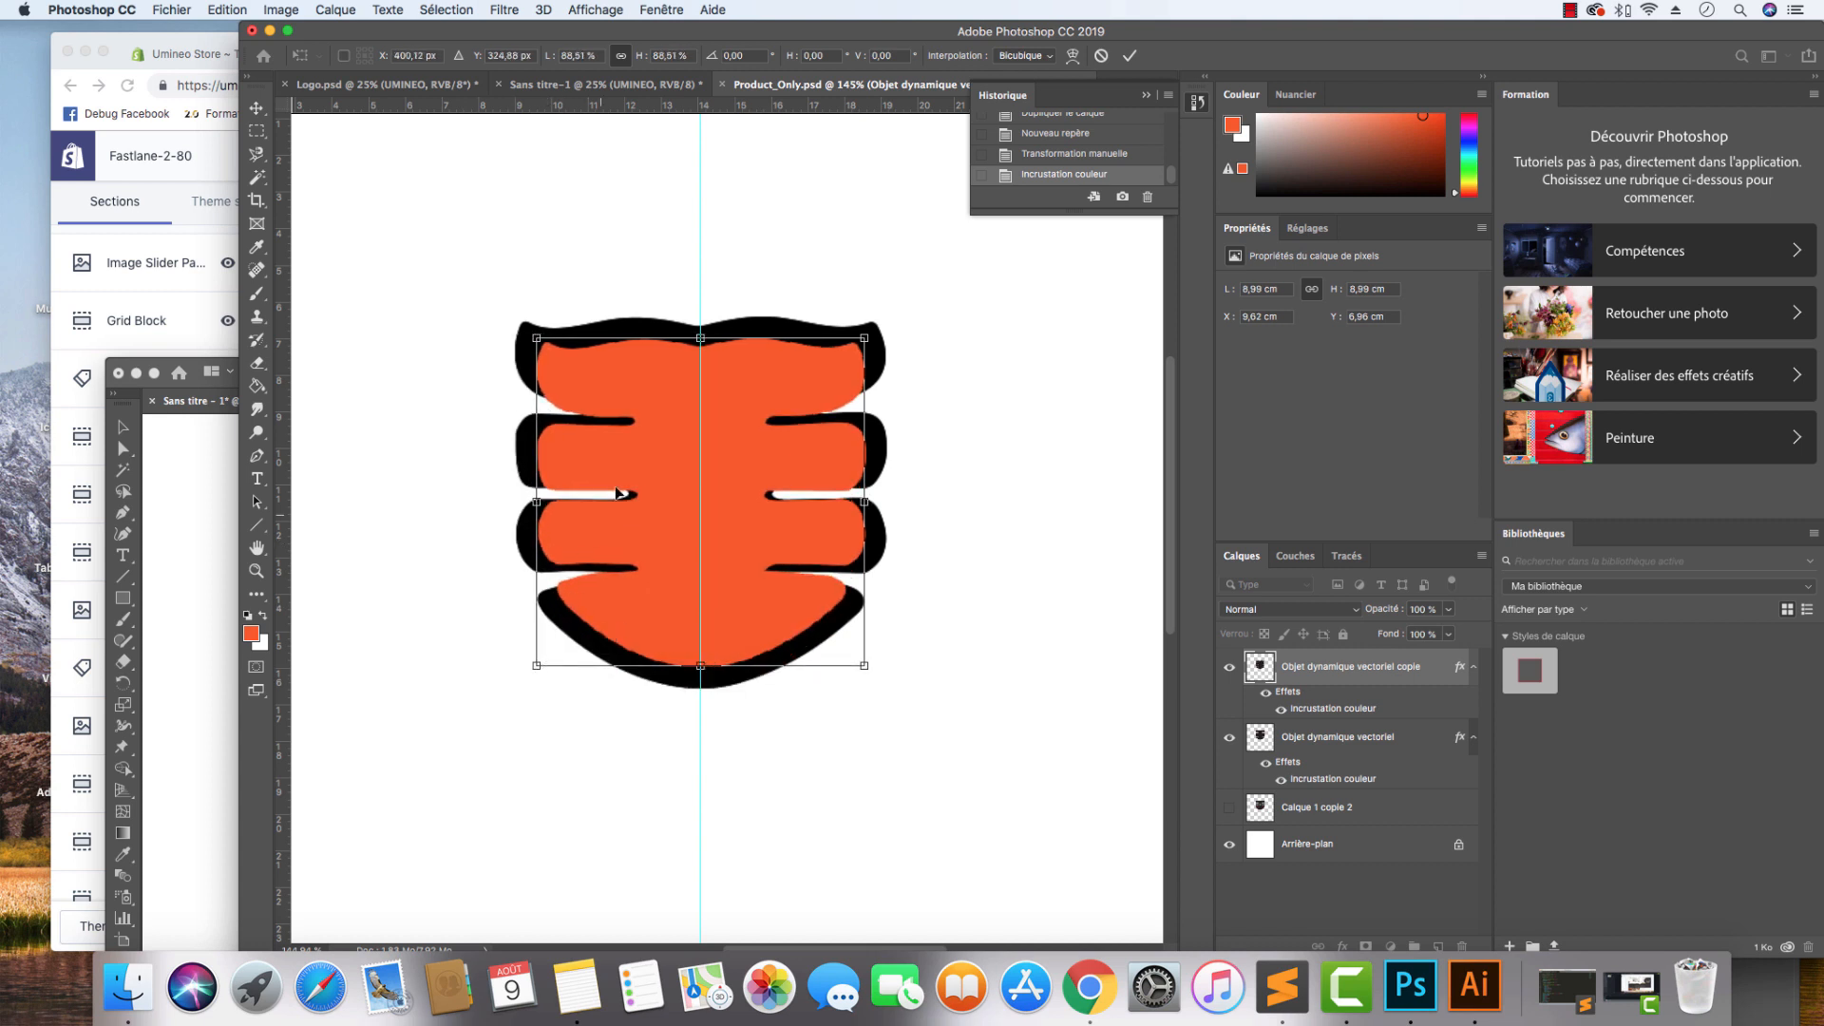
key("Return")
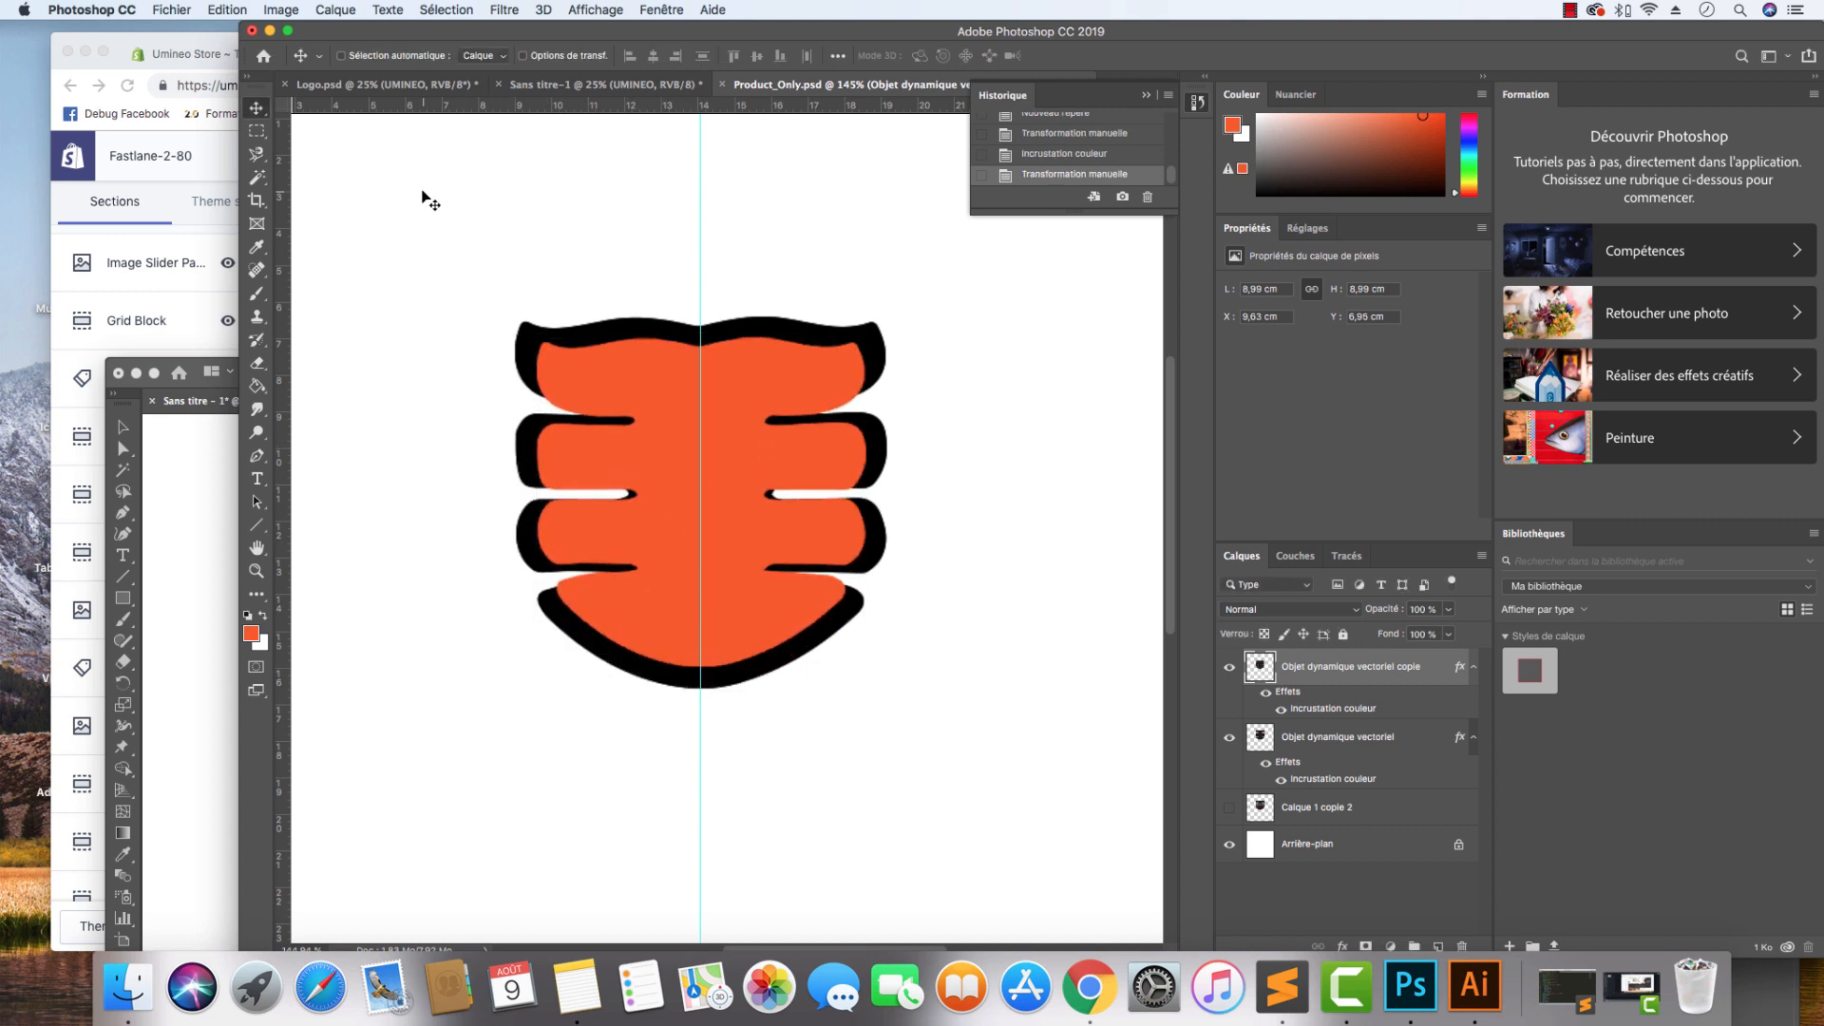
Compare the two-tone icon with the finished one in Logo.psd and review it at 100% zoom in Product_Only.psd.
left_click(425, 88)
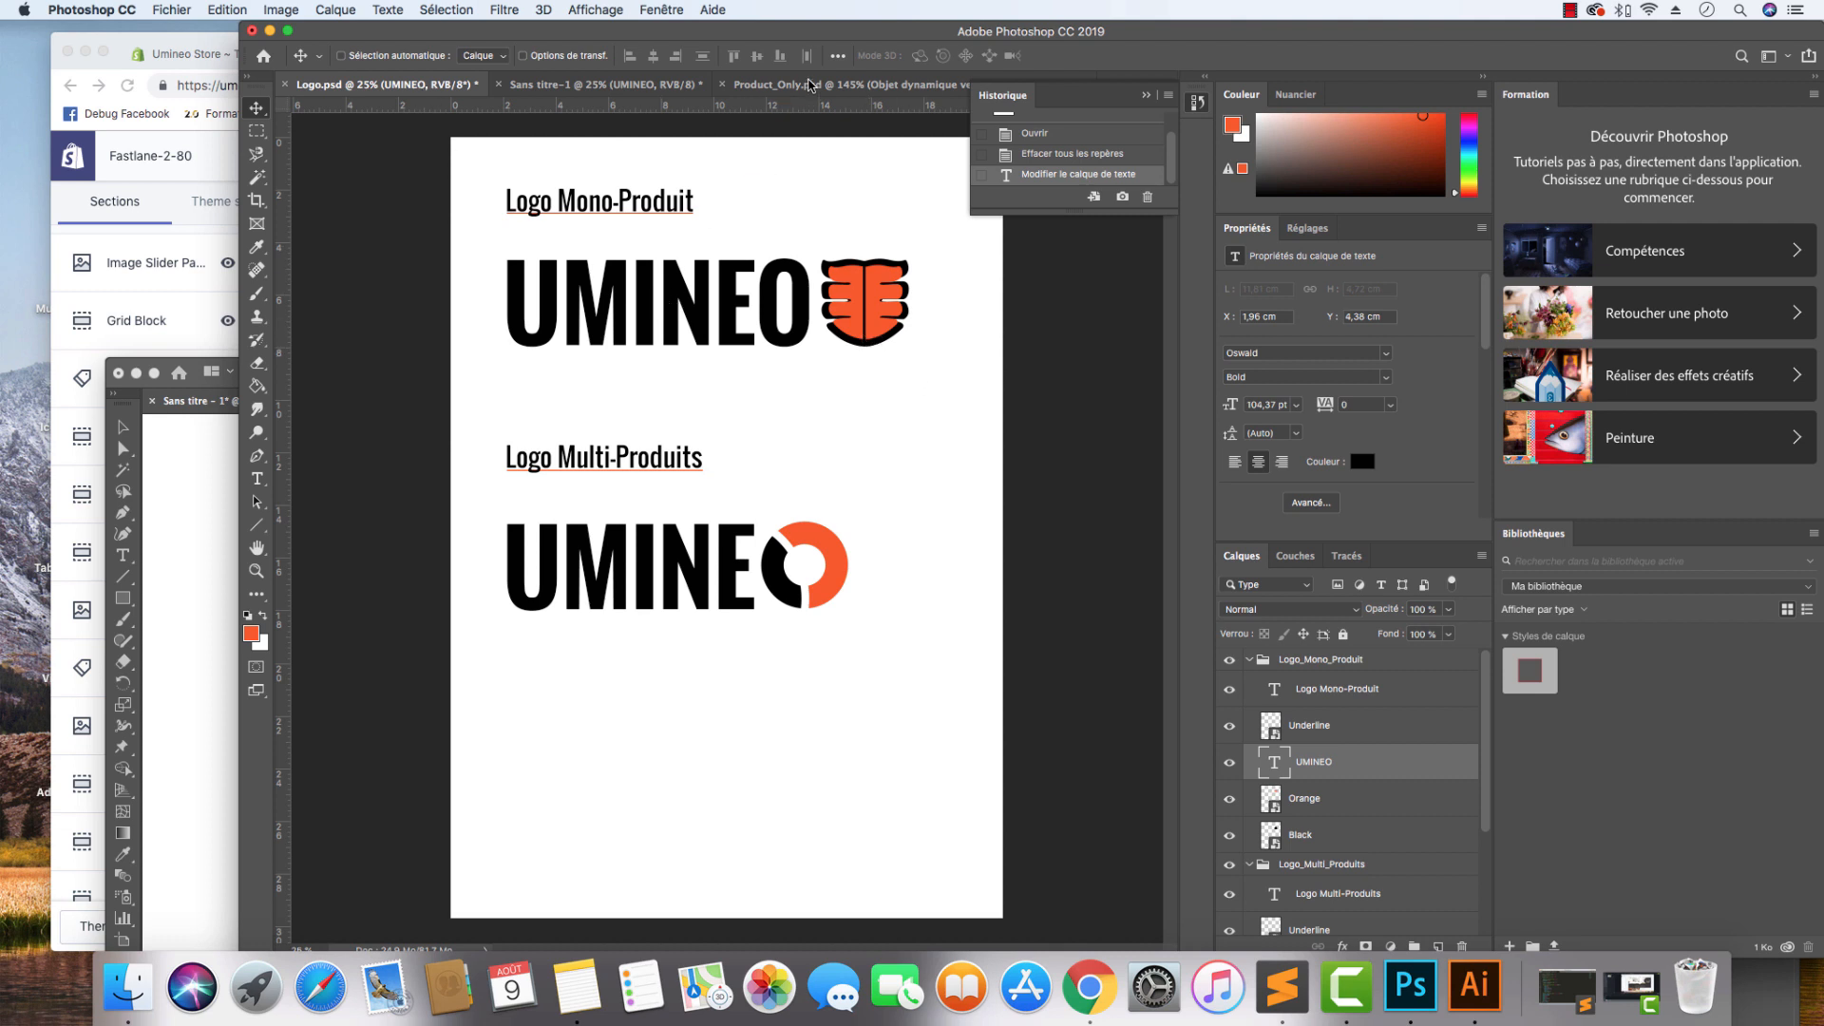
left_click(811, 85)
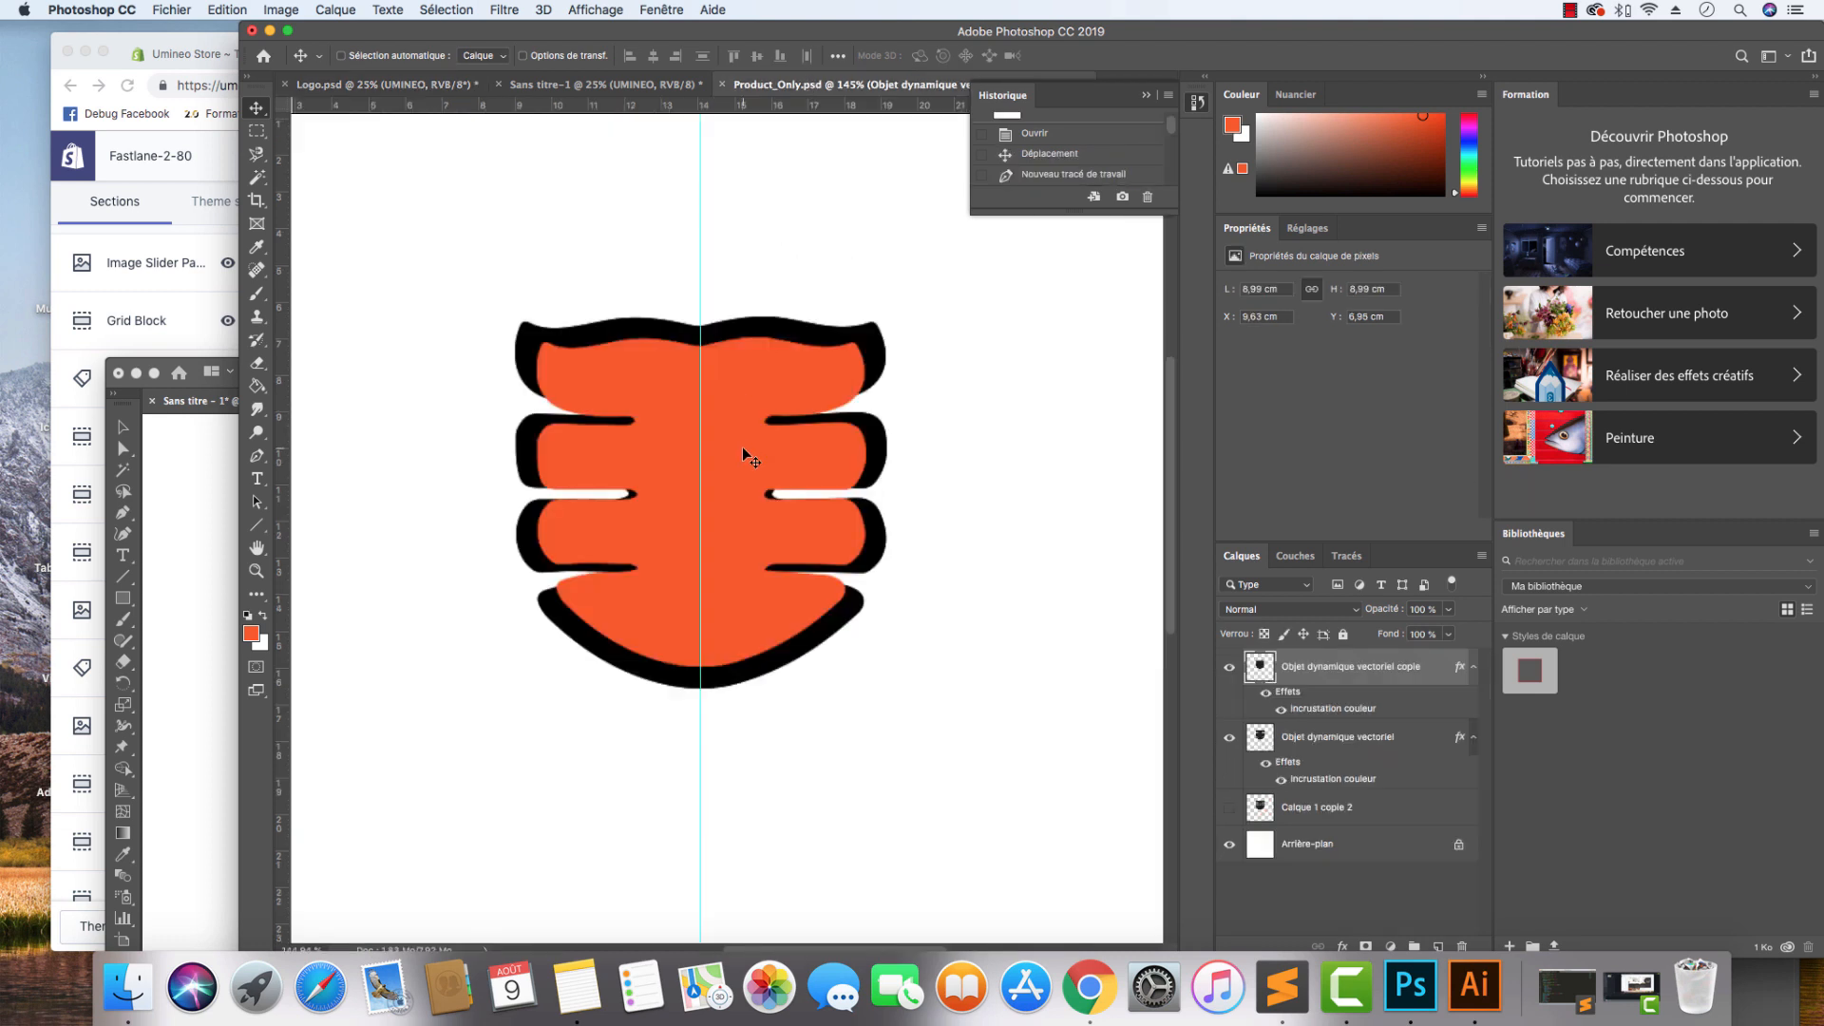
key("super+1")
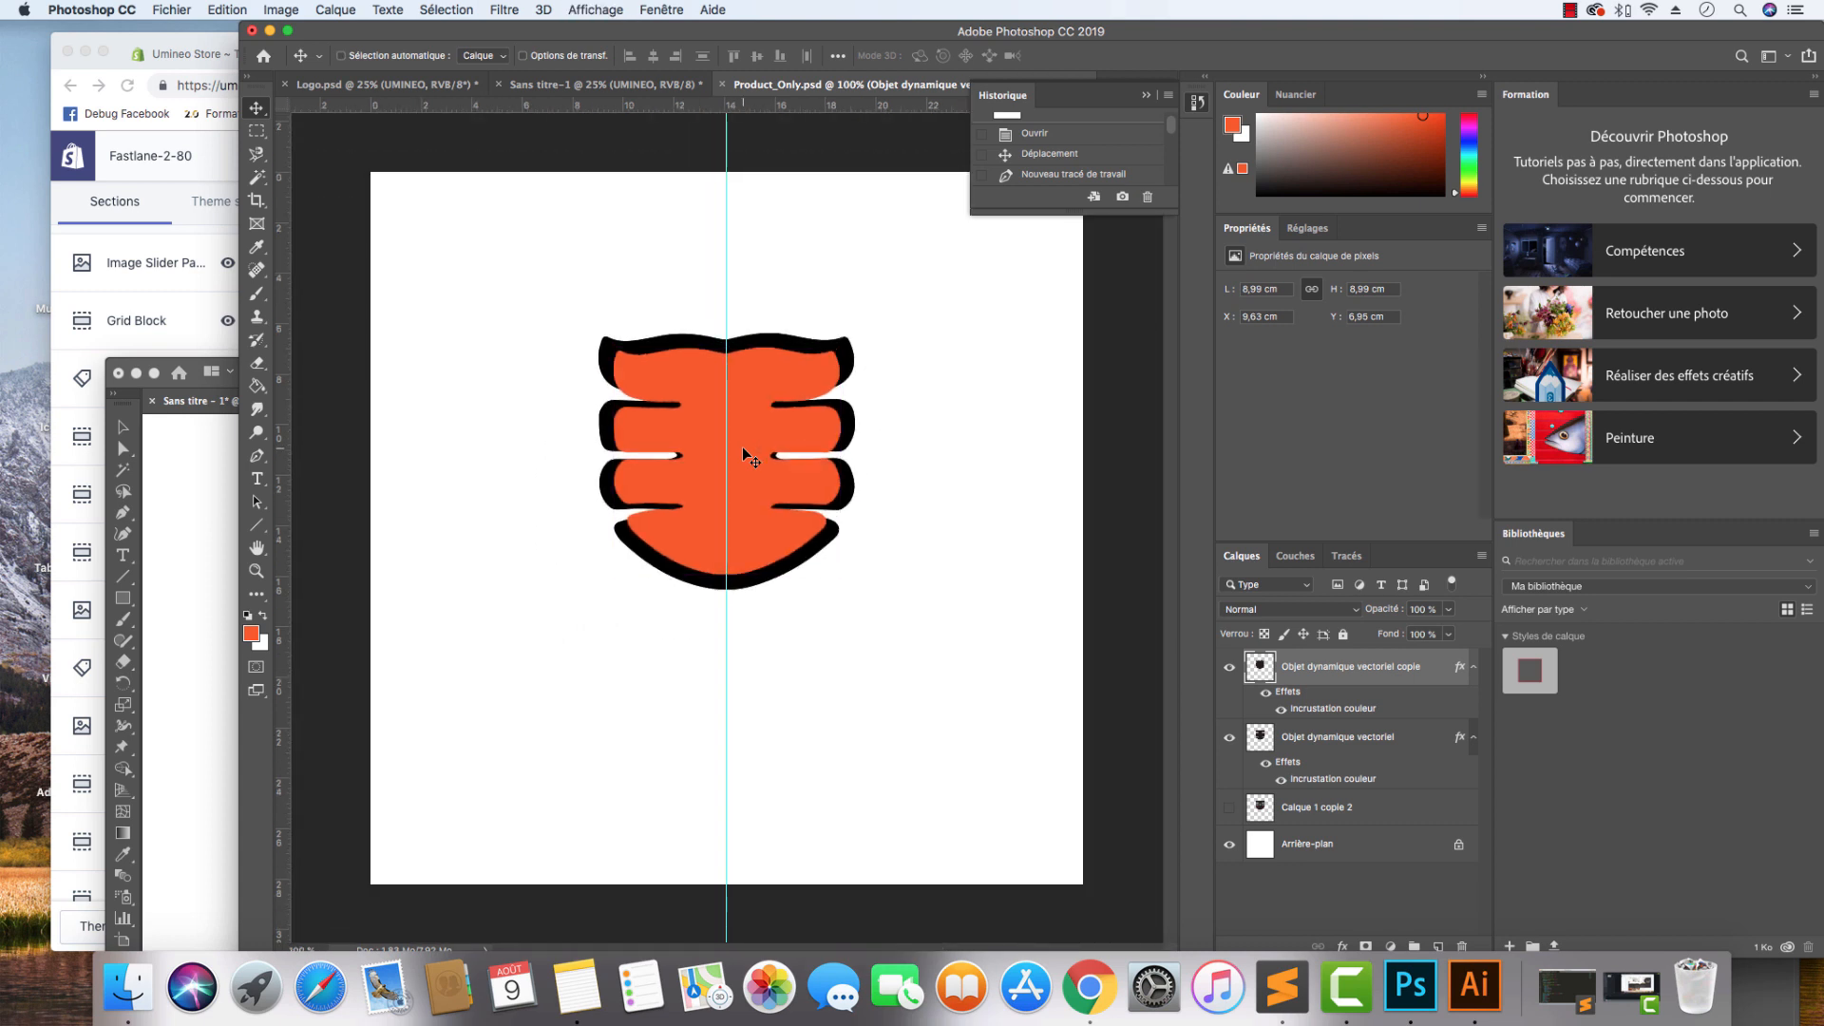
left_click(620, 87)
left_click(772, 85)
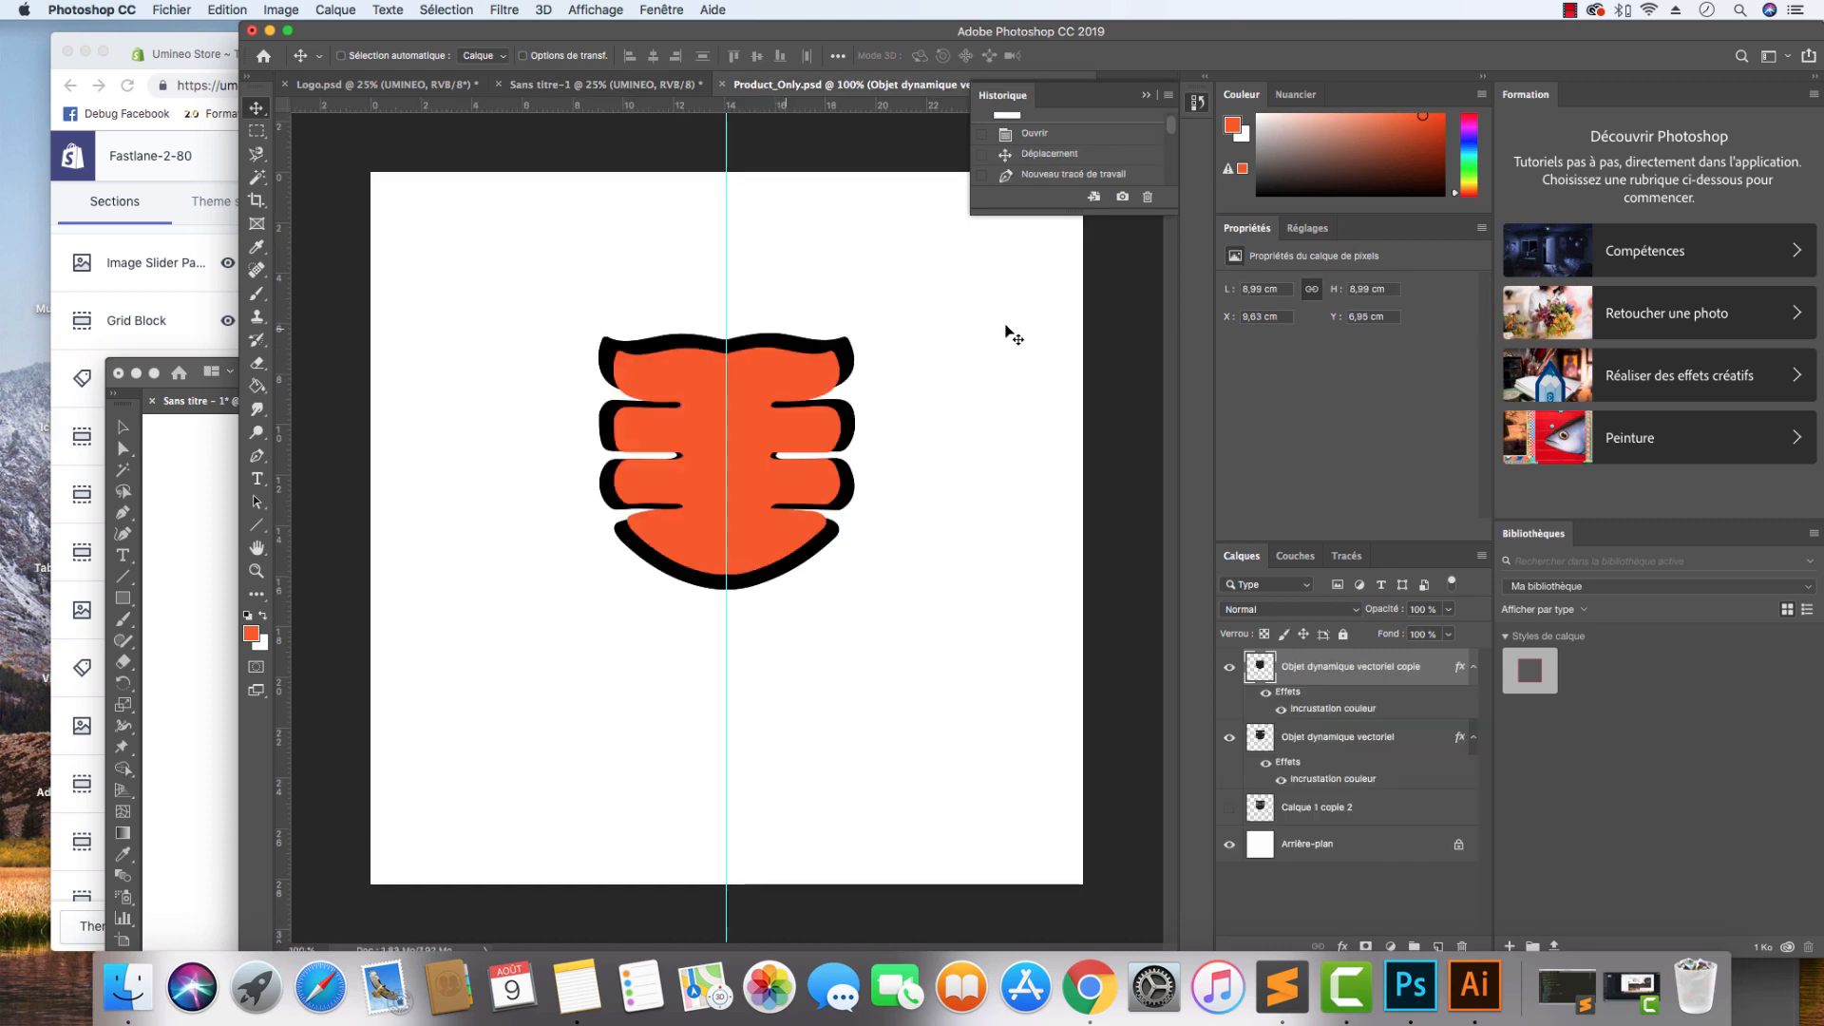
Try an orange colour overlay on Calque 1 copie 2 with both vector layers hidden, cancel it and show the vector layers again.
left_click(1229, 667)
left_click(1229, 737)
left_click(1229, 807)
left_click(1399, 801)
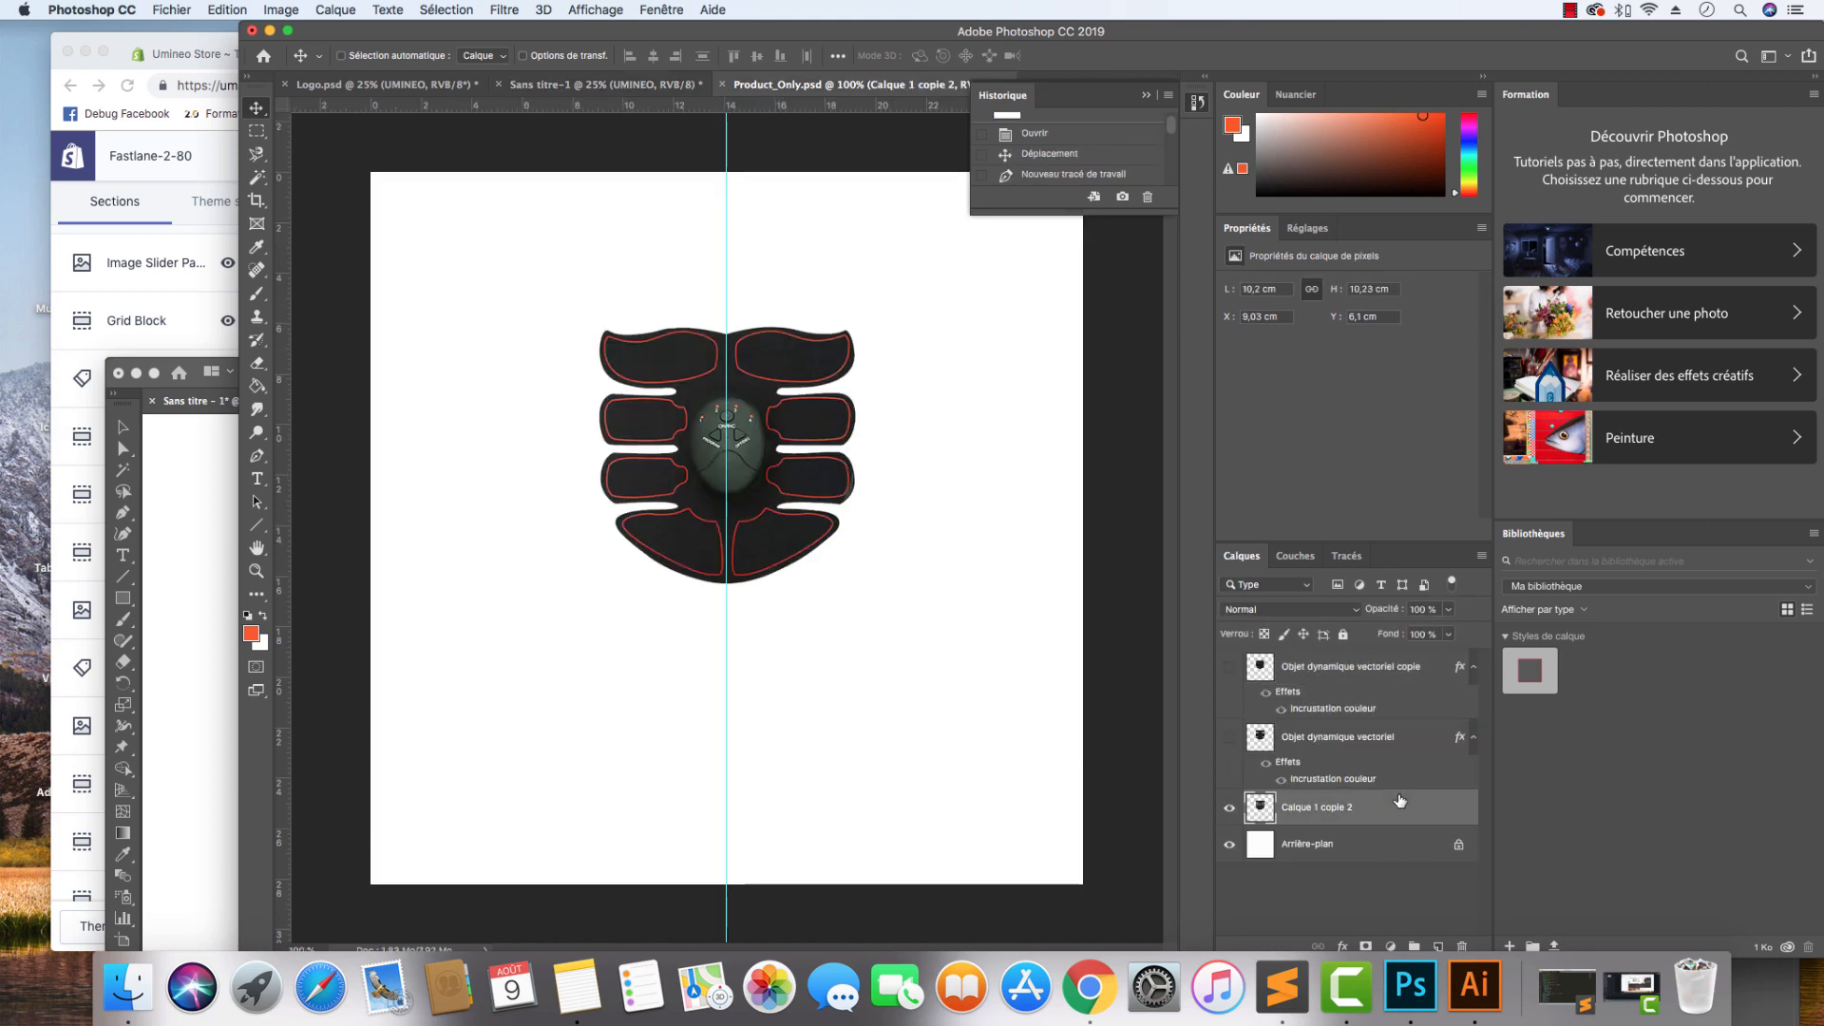
double_click(1399, 801)
left_click(996, 514)
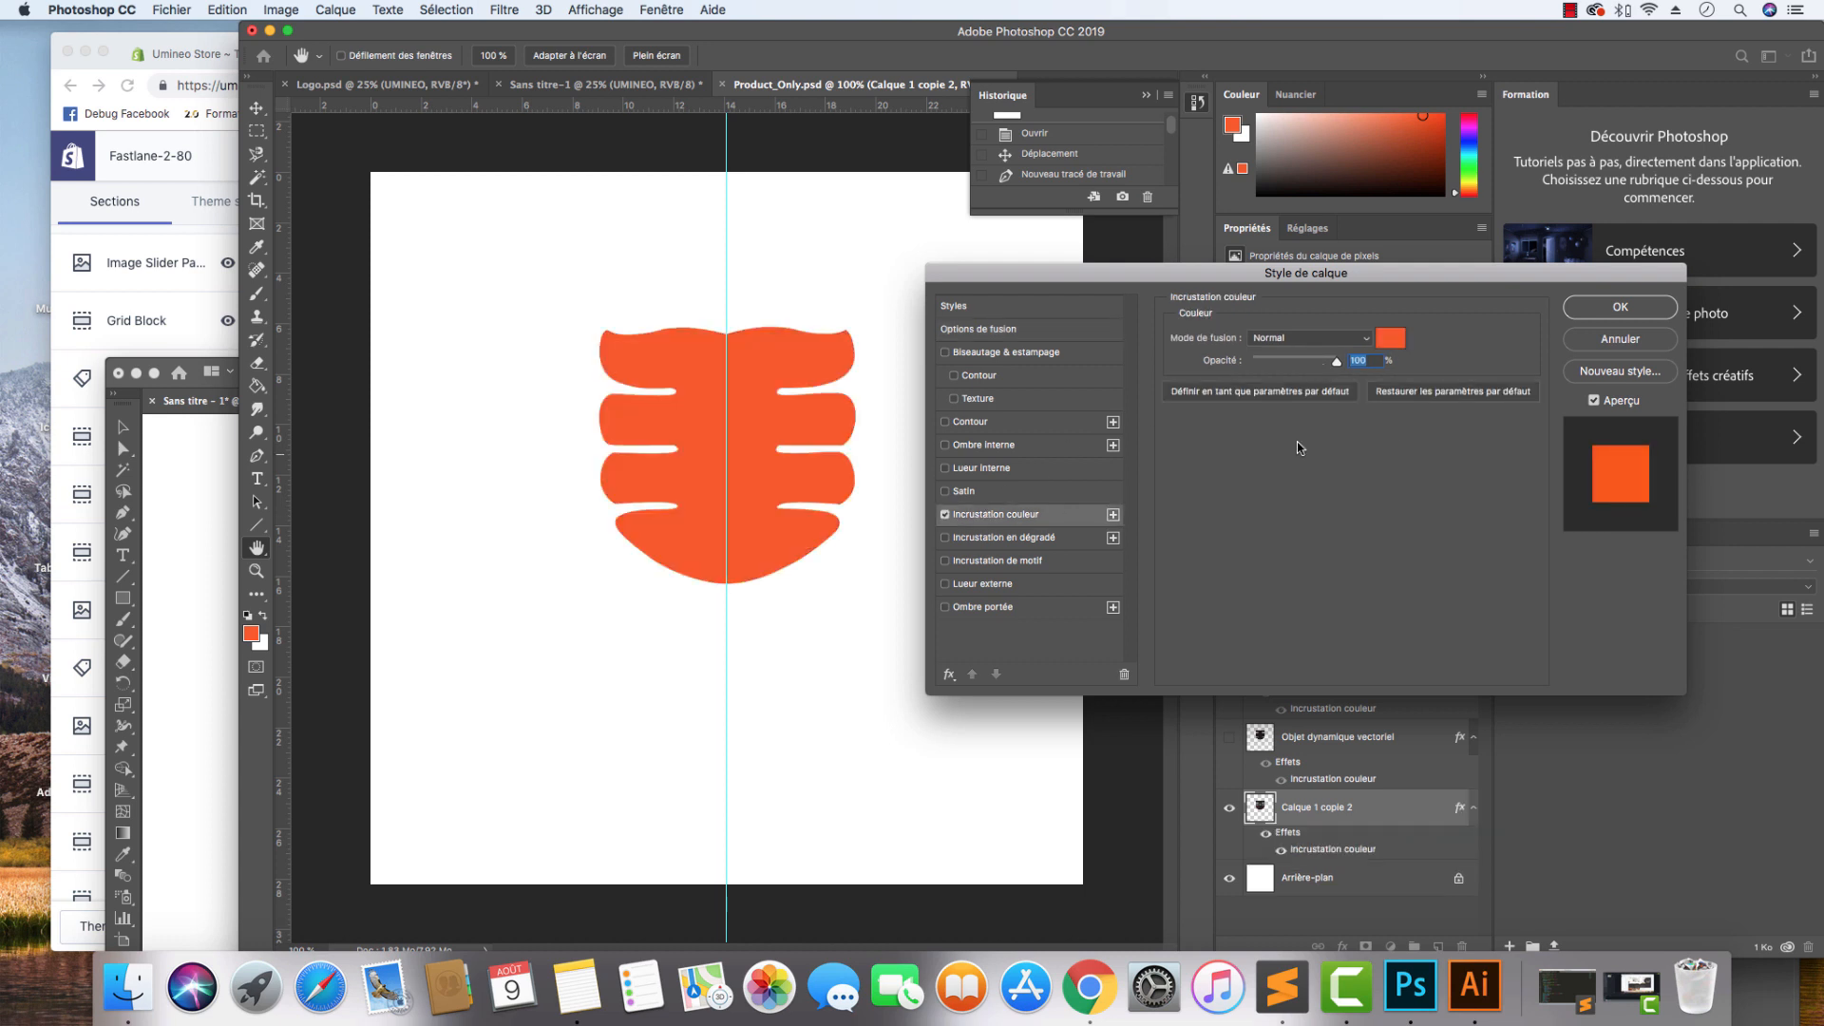
left_click(1632, 342)
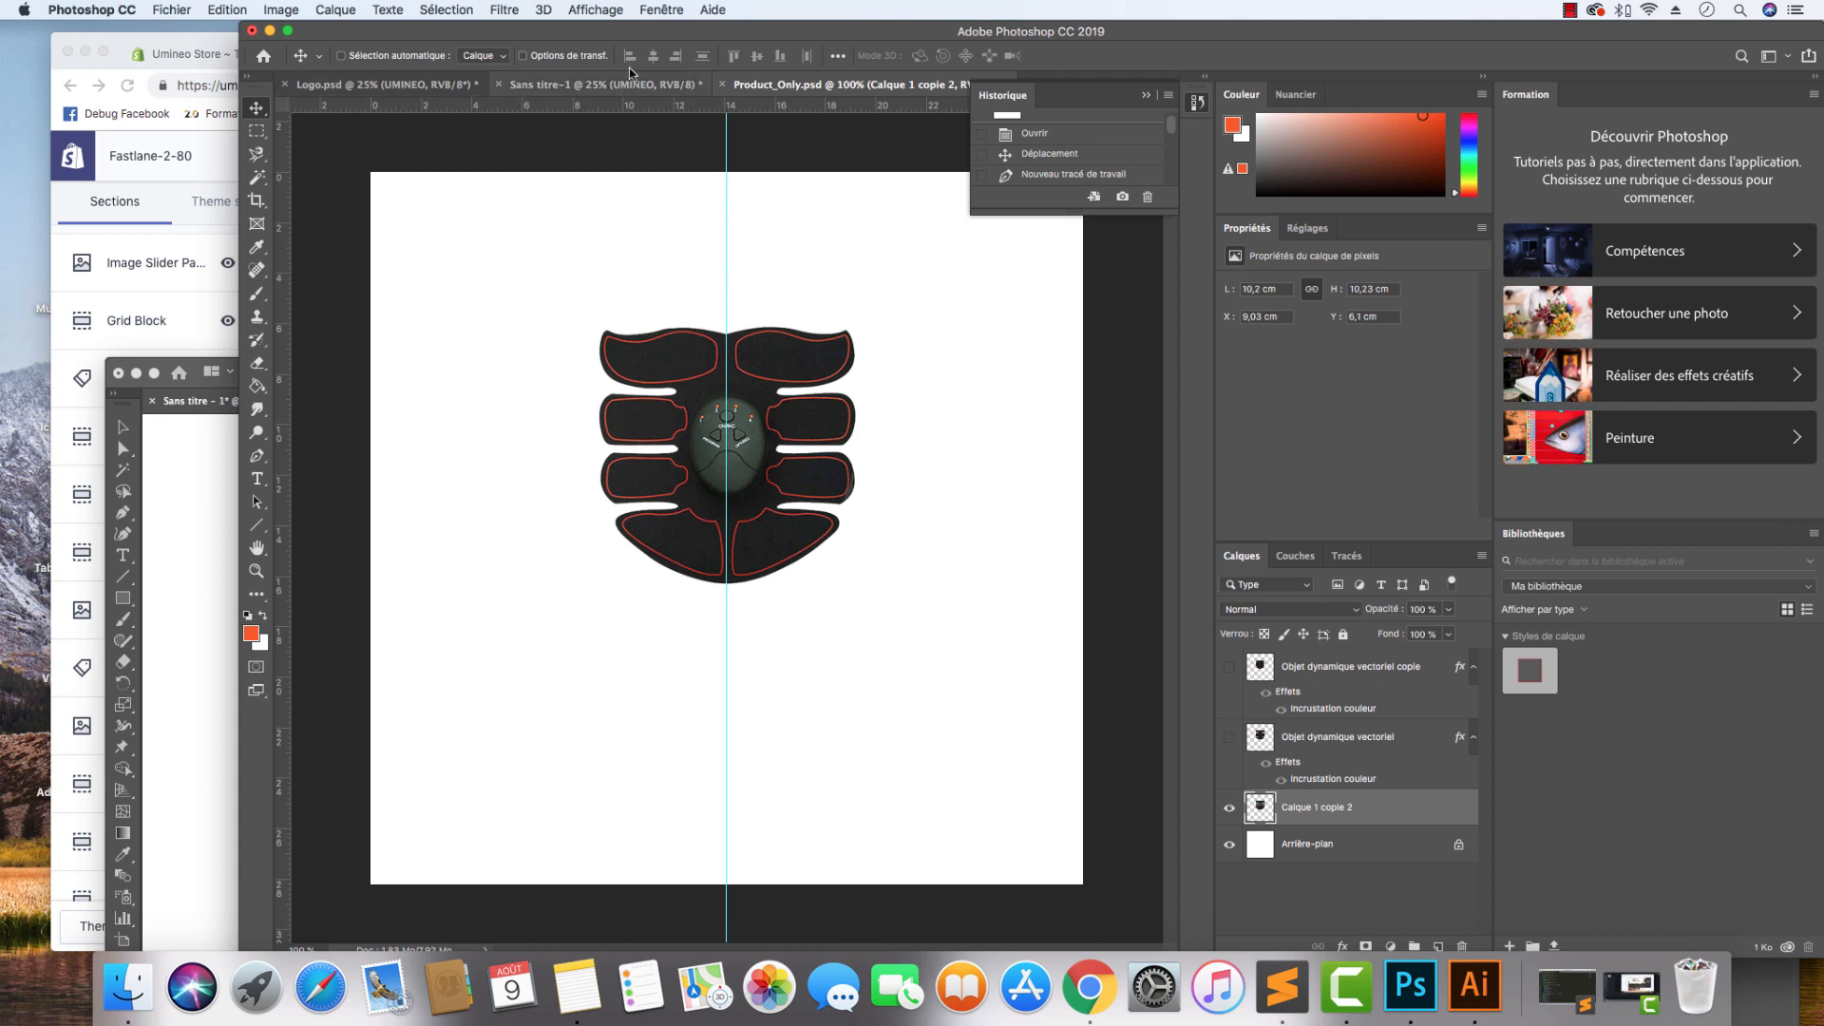
left_click(1229, 737)
left_click(1229, 667)
Copy both vector silhouette layers together into the Sans titre-1 document, placing them beside the UMINEO text.
left_click(1299, 708)
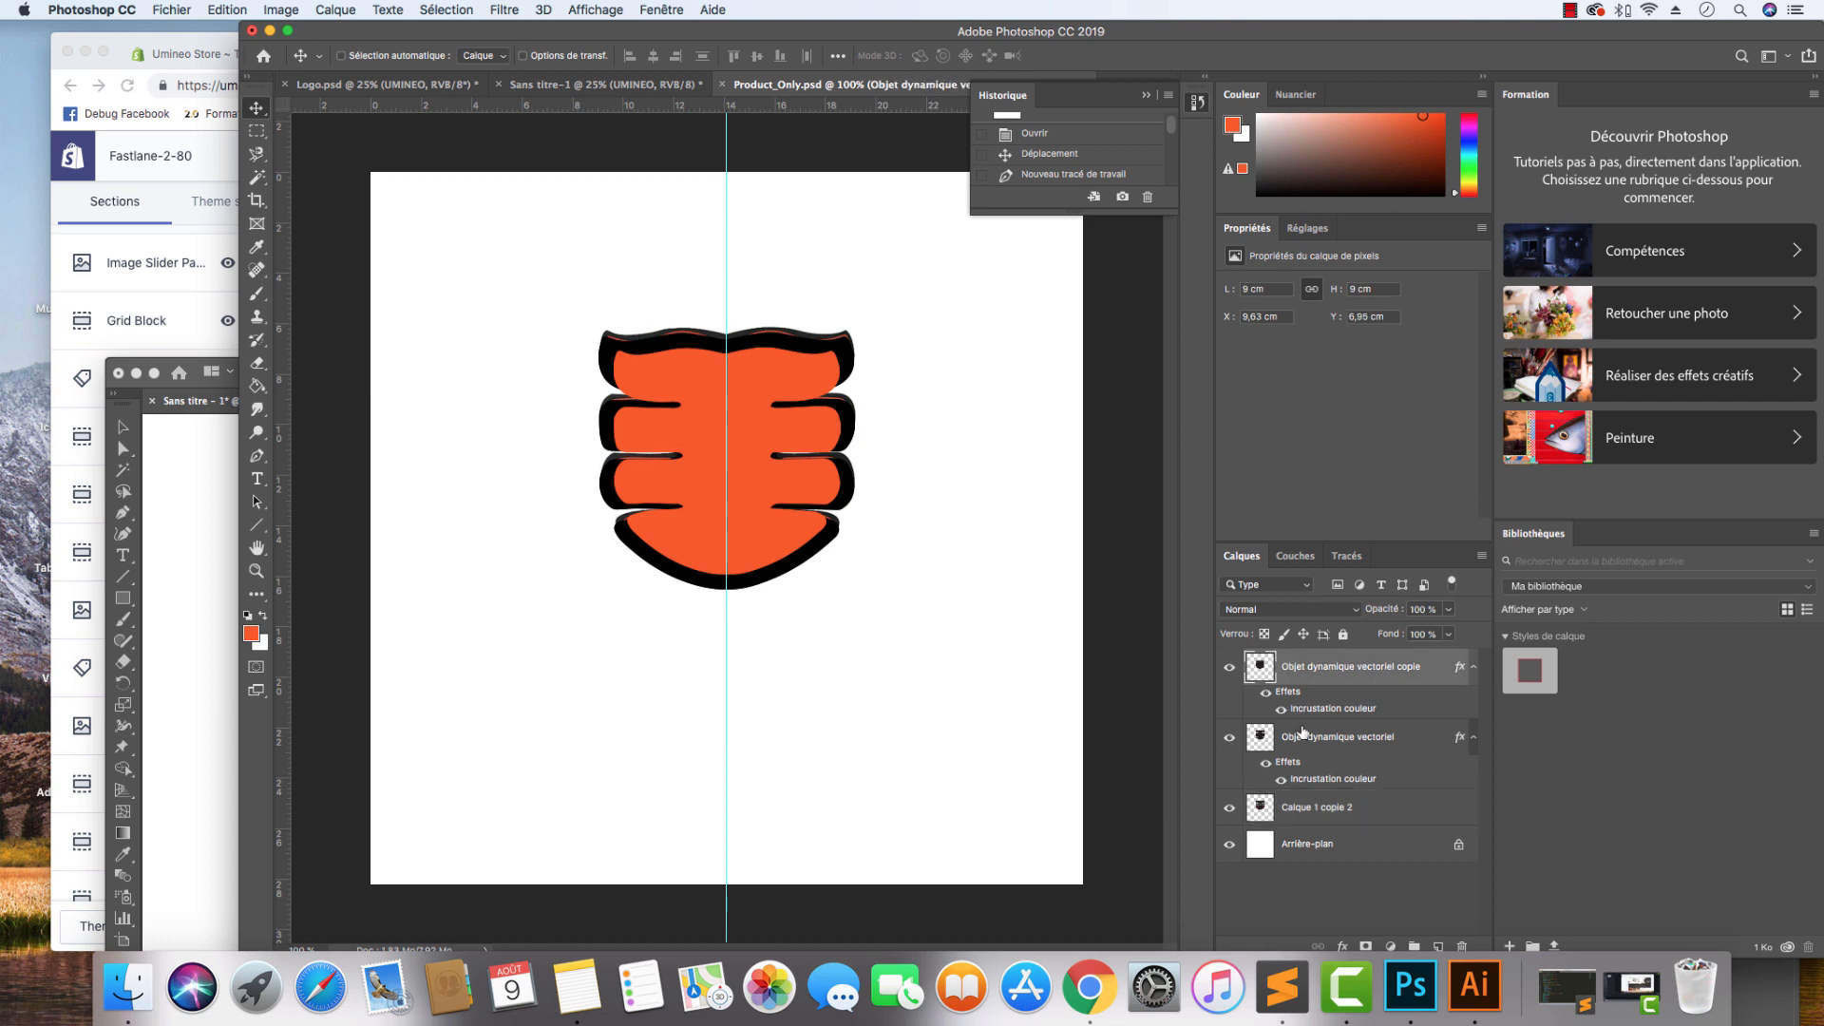
left_click(1303, 735, "shift")
left_click_drag(575, 214, 847, 399)
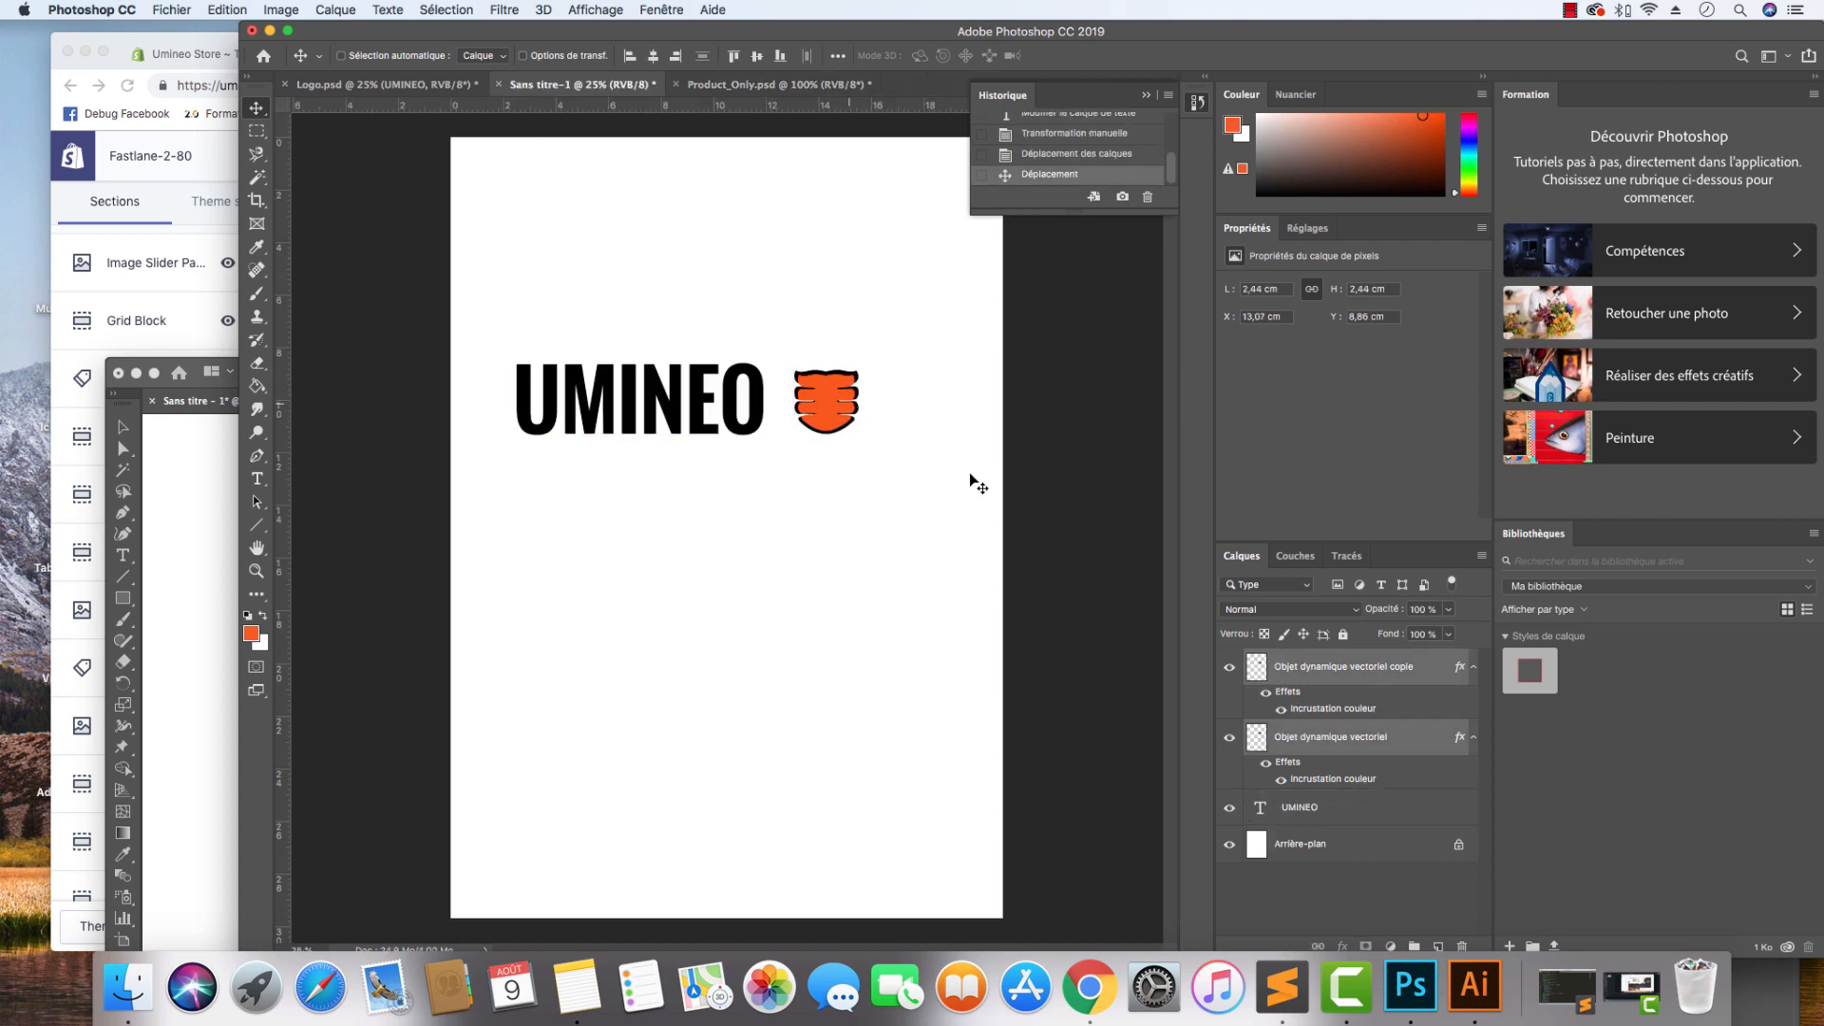
Scale the UMINEO text down to about 58 pt so it sits beside the icon, and check the logo at several zoom levels.
left_click(1281, 746)
left_click(1301, 807)
key("super+t")
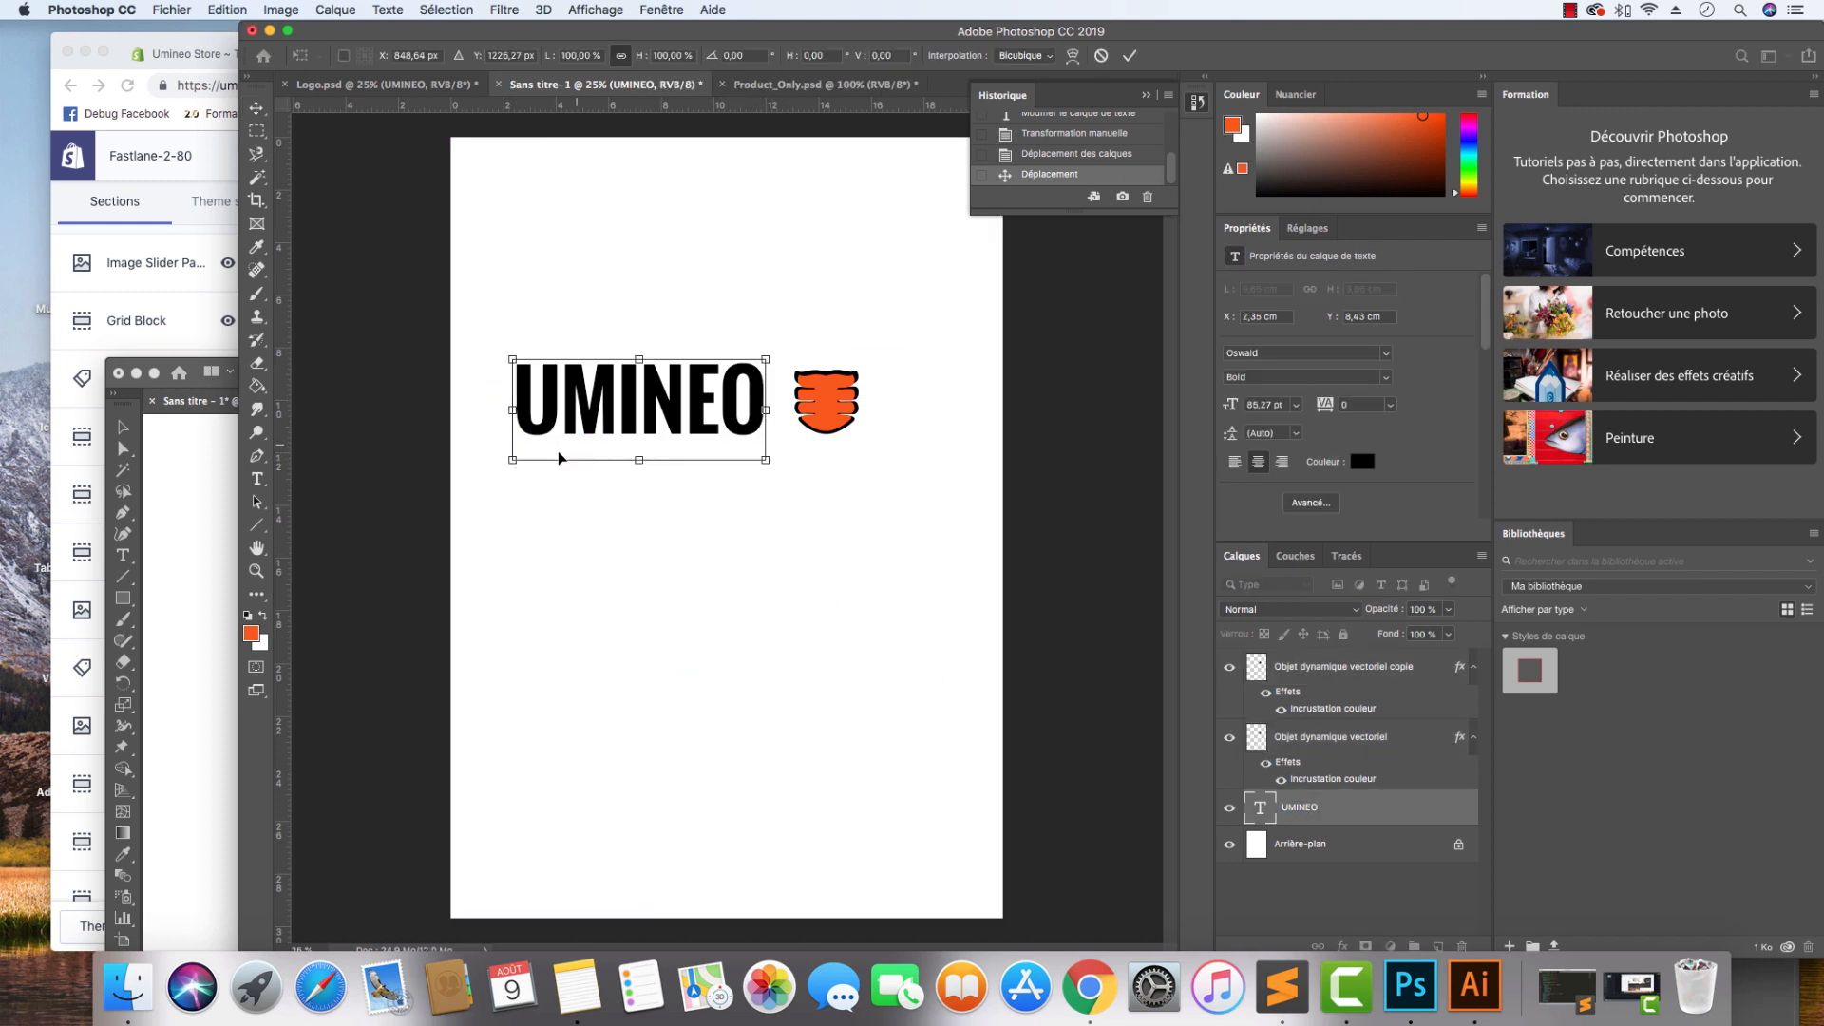
left_click_drag(512, 462, 703, 419)
key("Return")
key("super+plus")
key("super+plus")
scroll(700, 410, "down", 2)
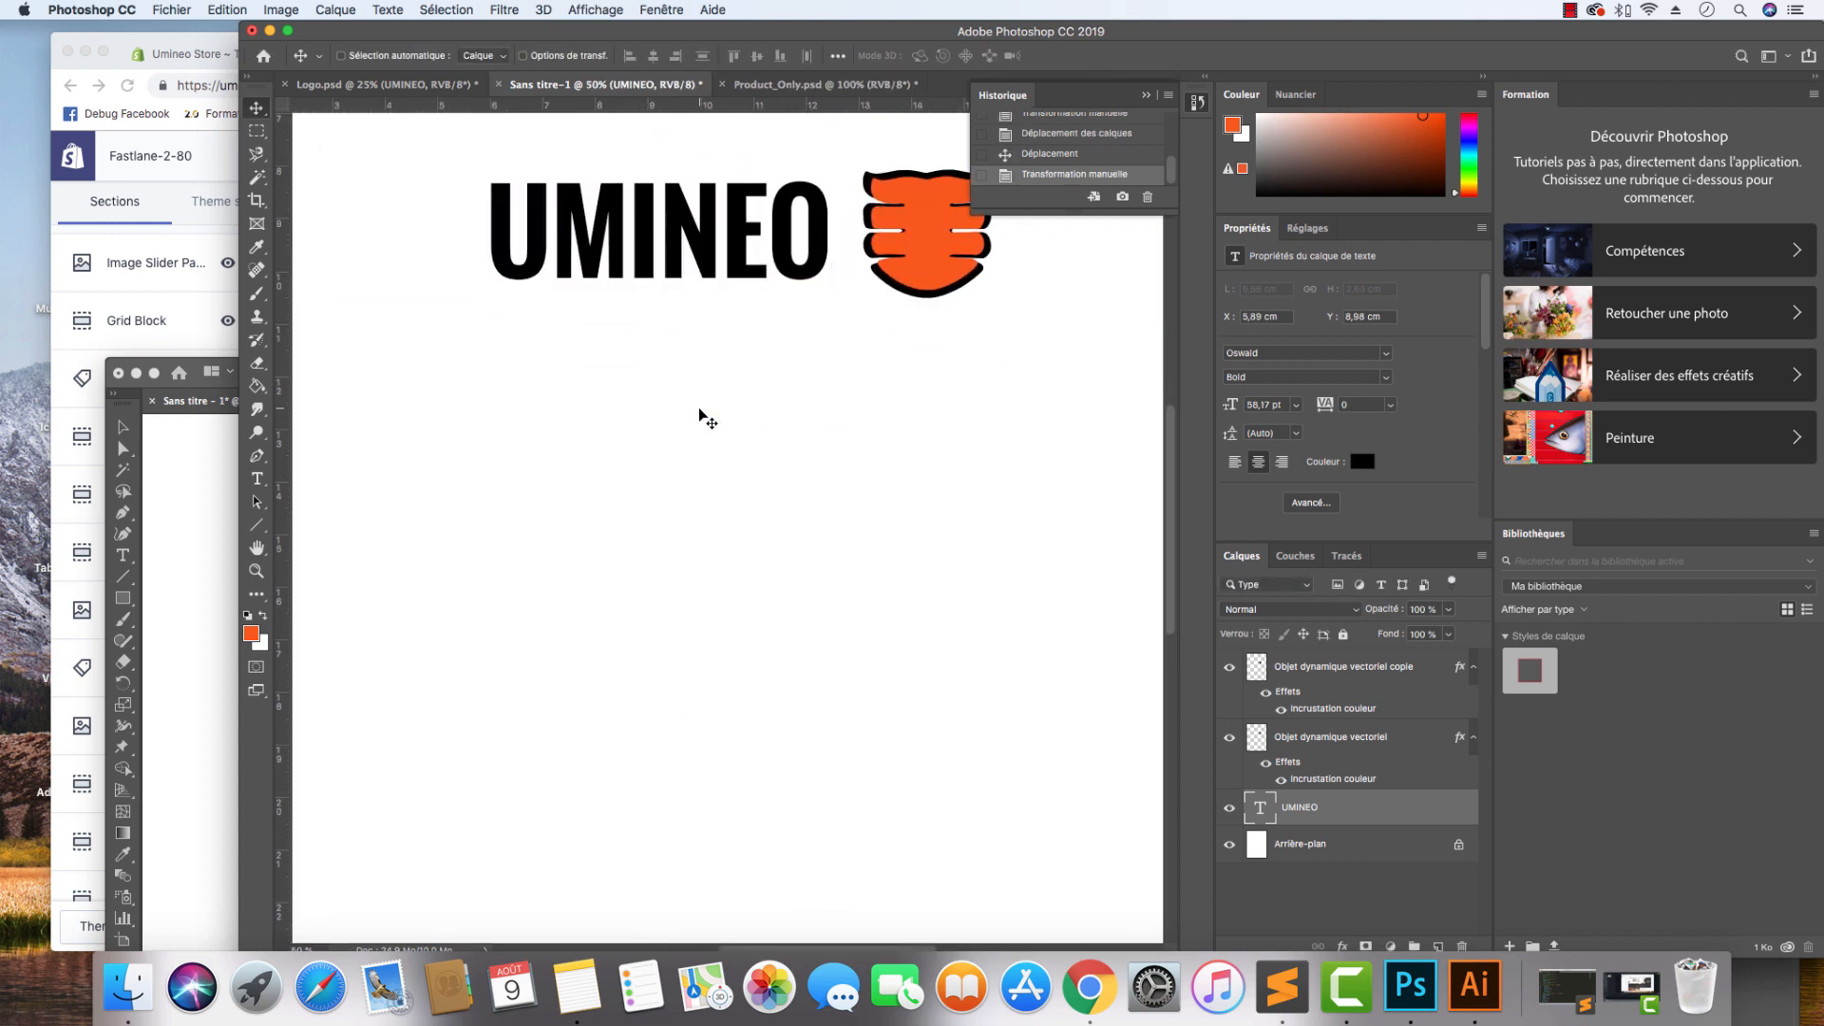
scroll(699, 410, "up", 1)
scroll(699, 415, "up", 4)
scroll(699, 418, "down", 5)
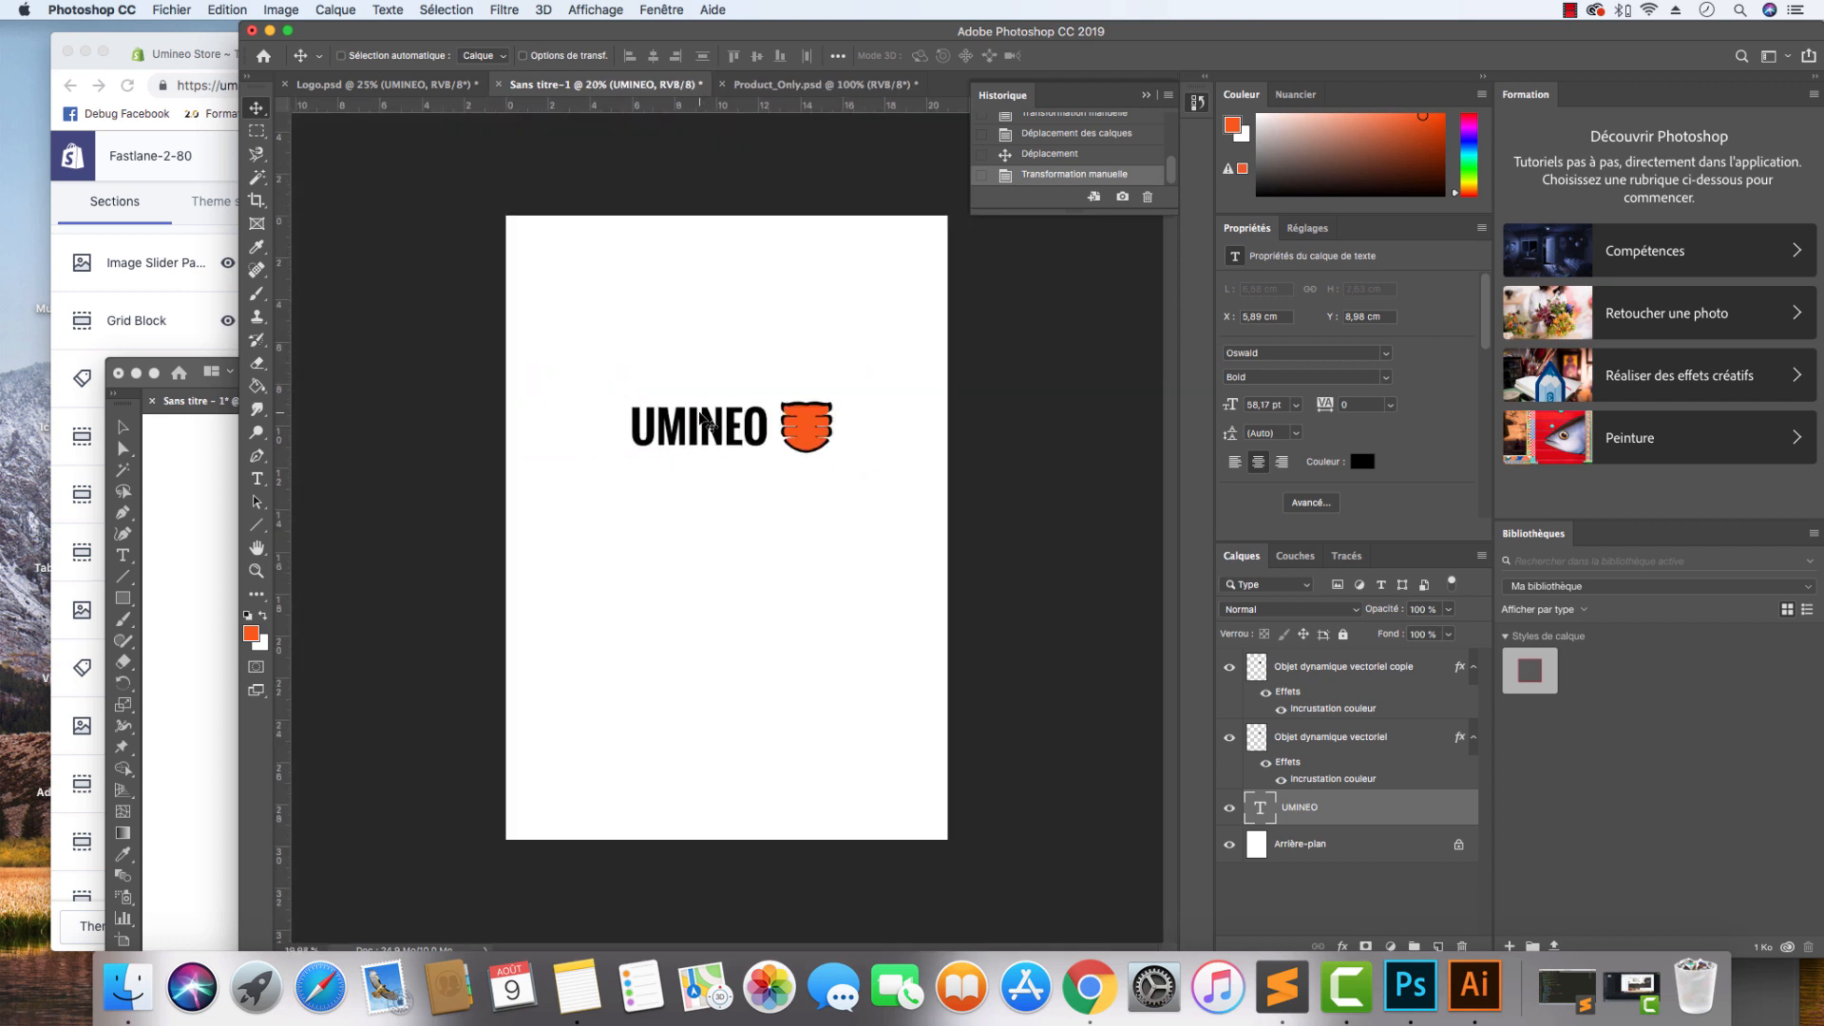
Check the multi-product logo in Logo.psd, then switch to Chrome and open shutterstock.com in a new tab.
left_click(405, 84)
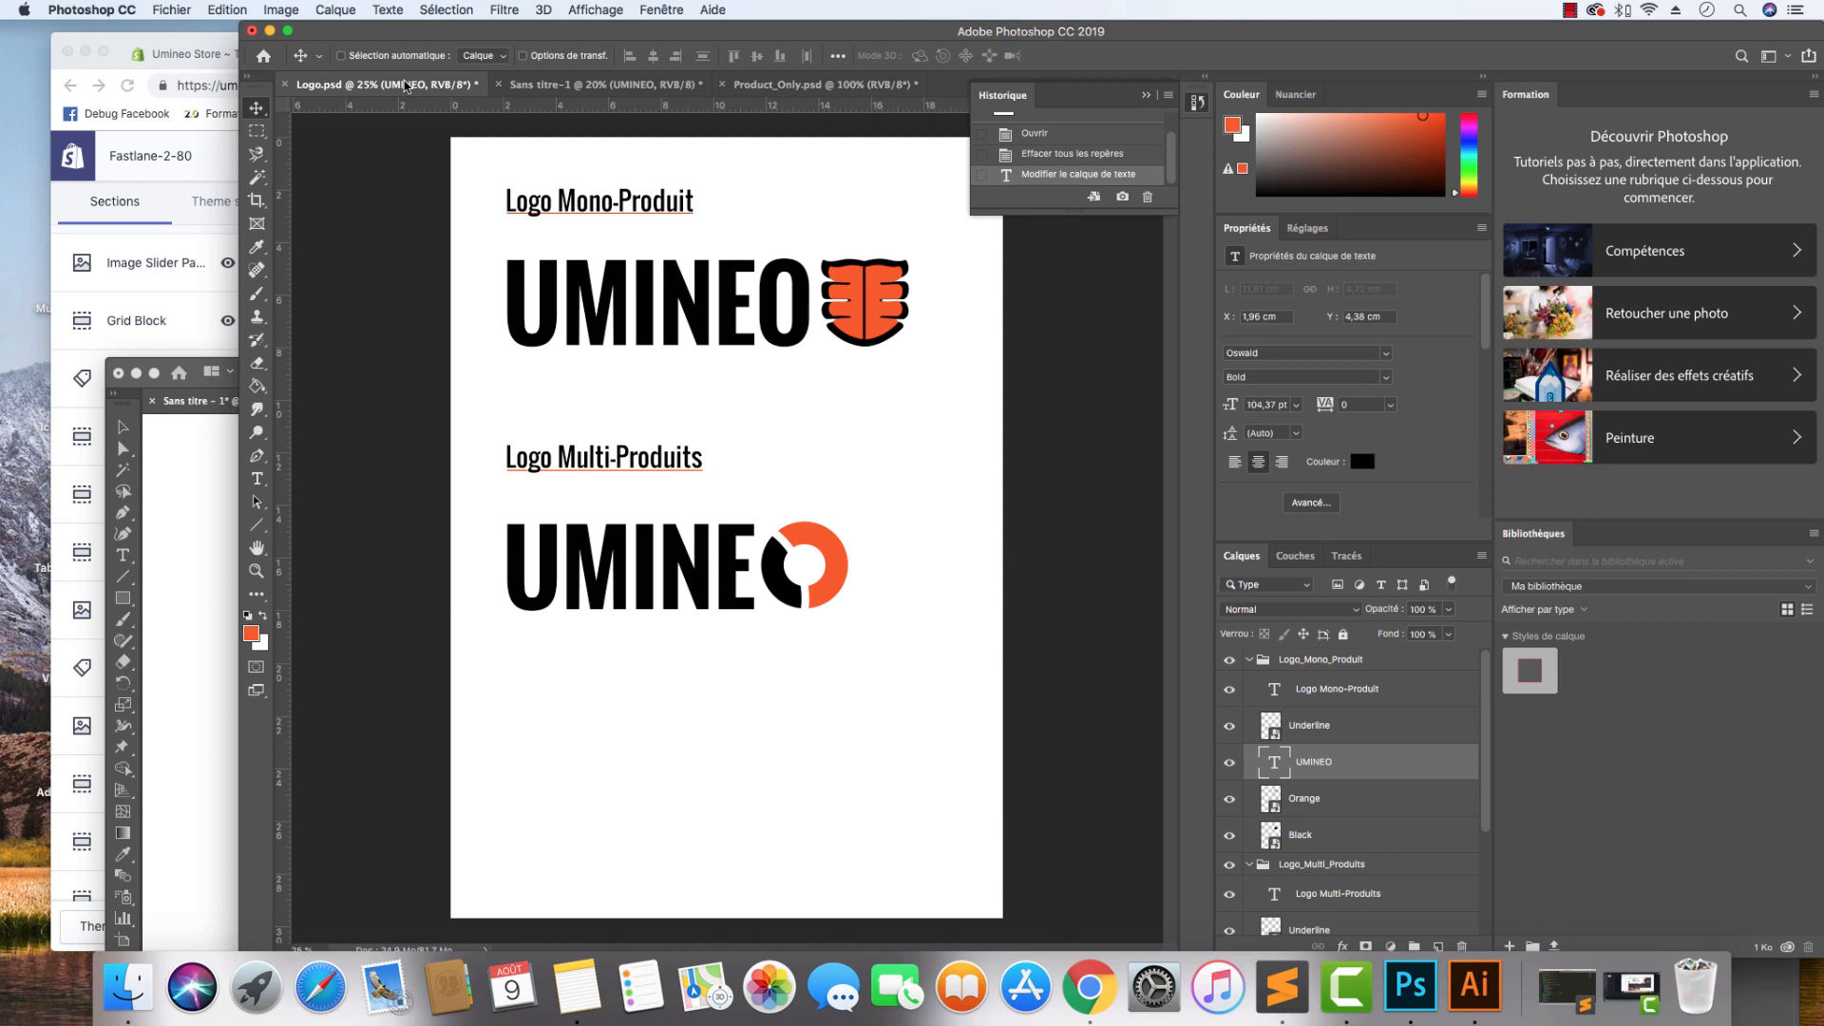
left_click(1090, 988)
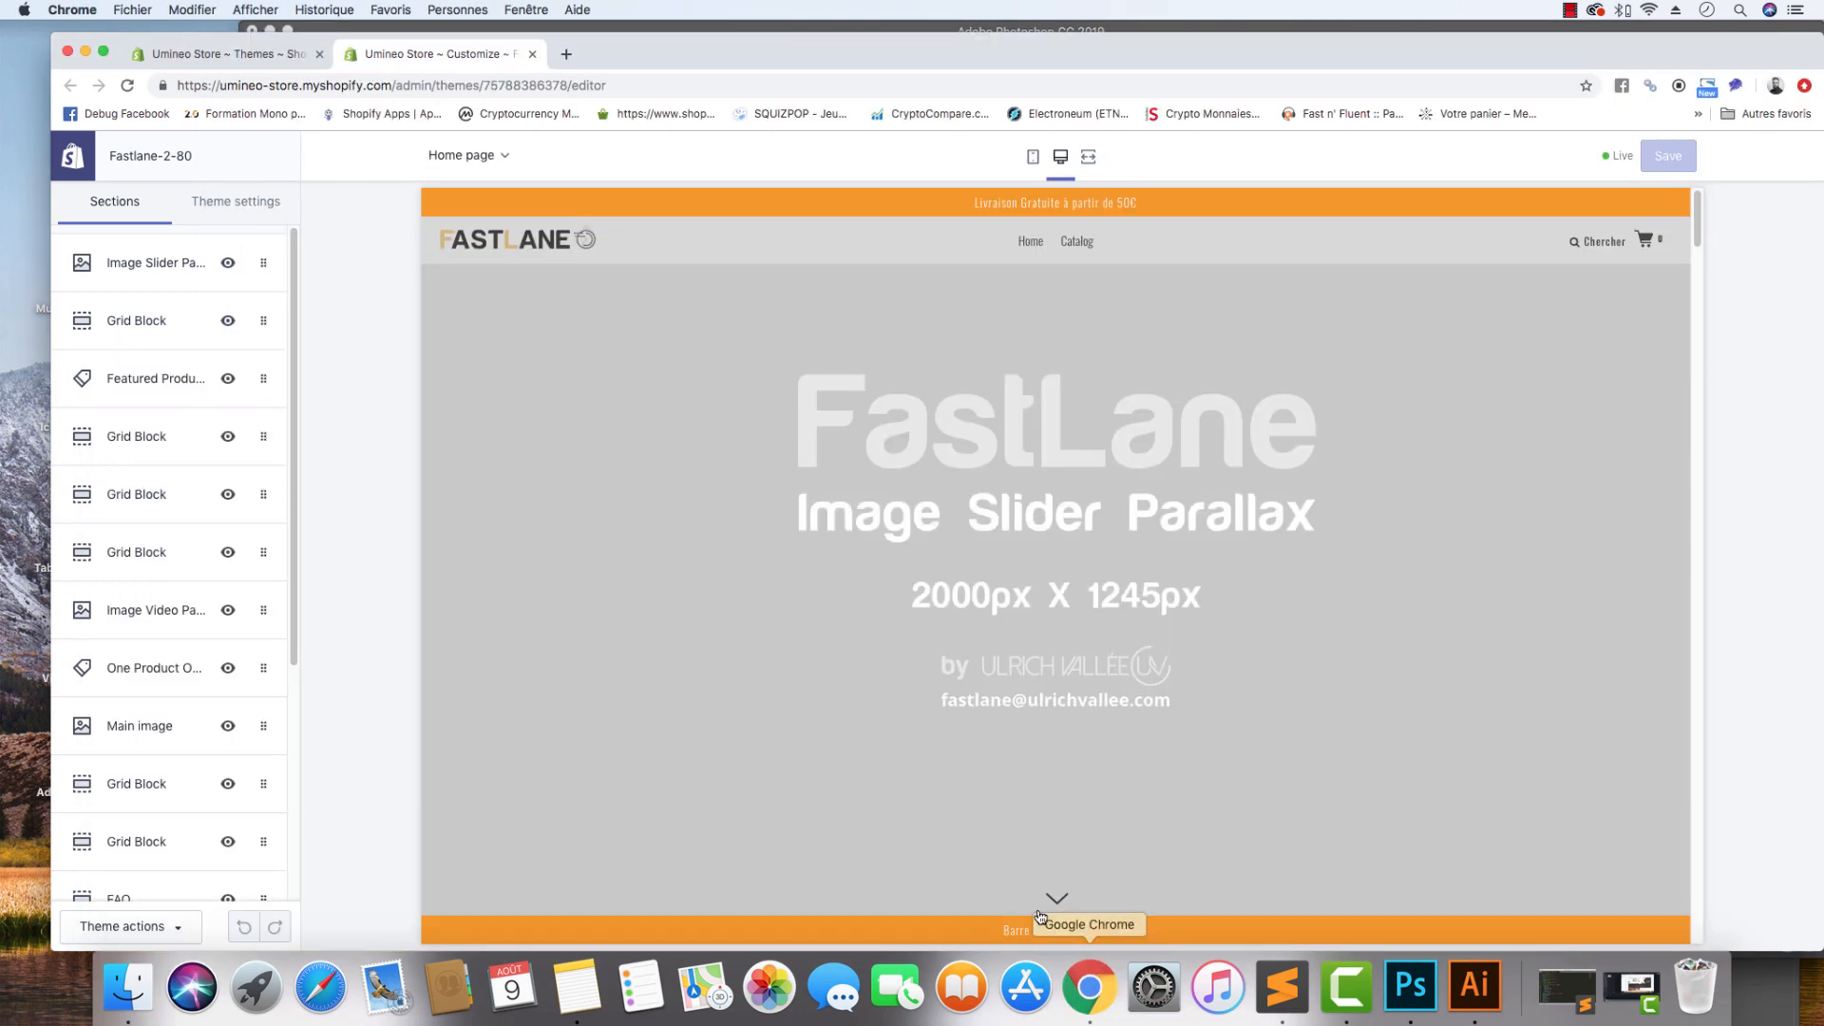
left_click(565, 63)
type("shu")
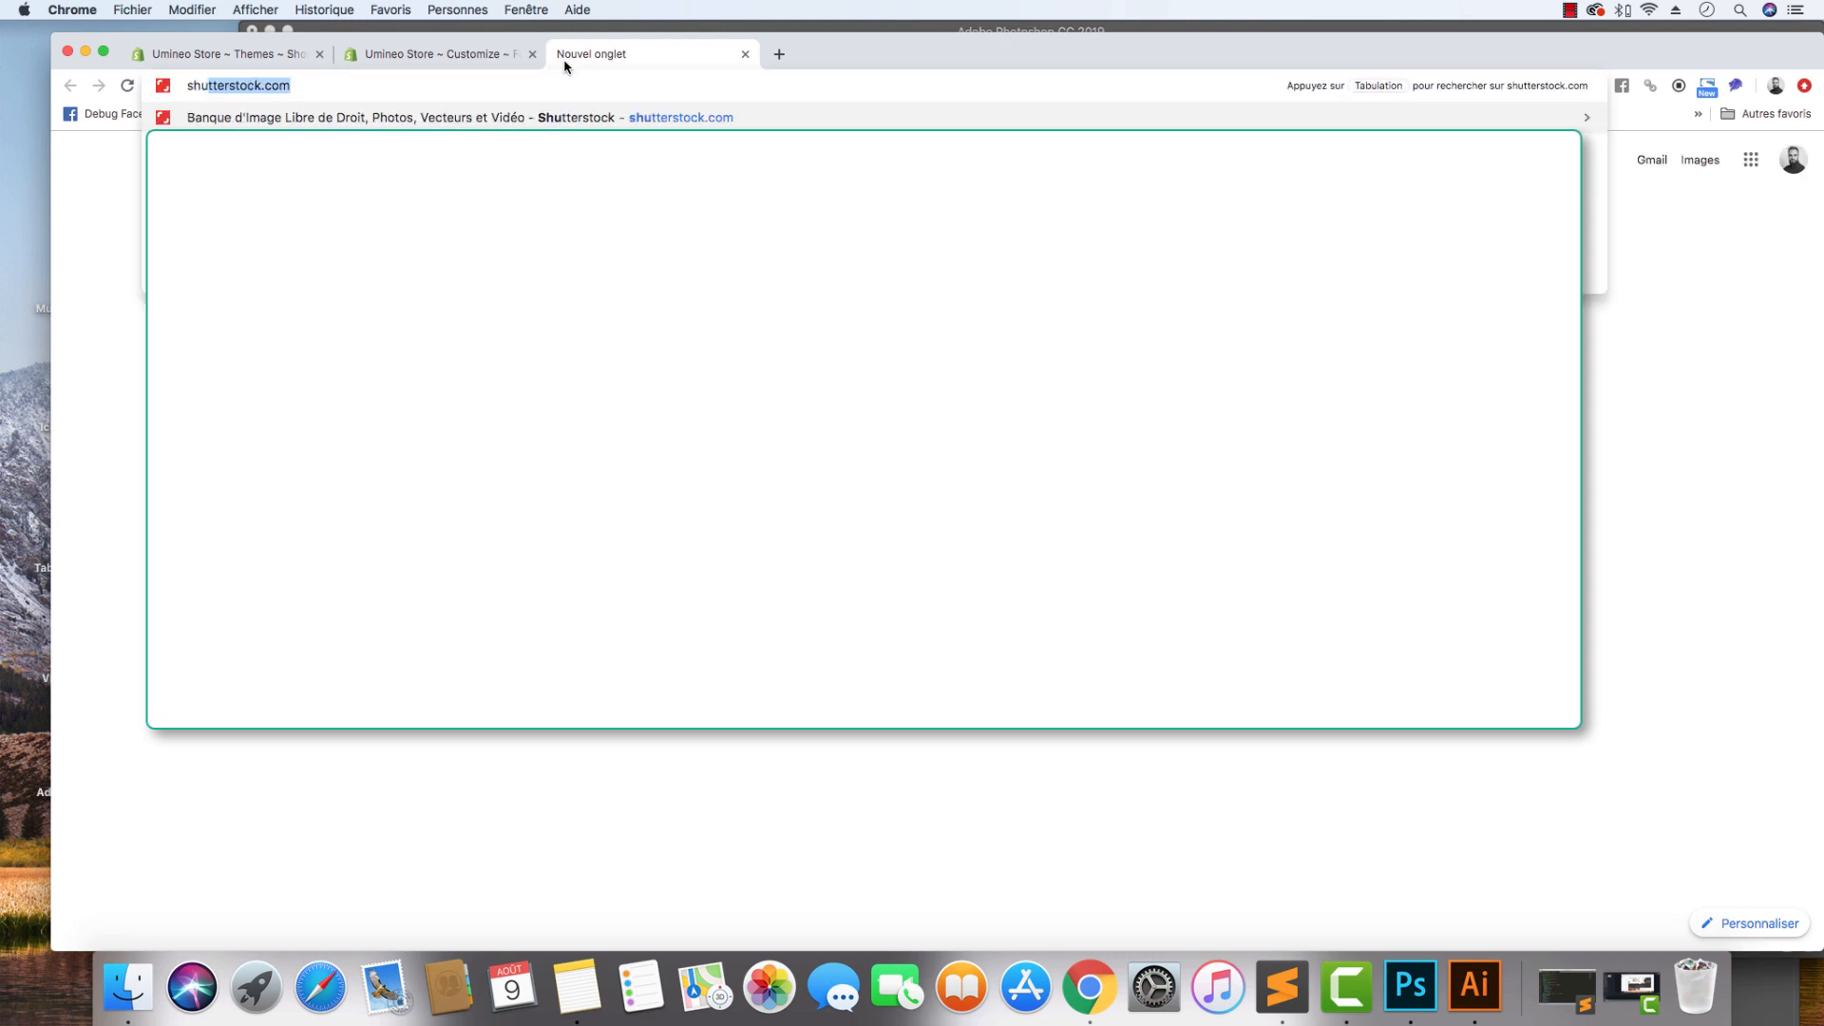
key("Return")
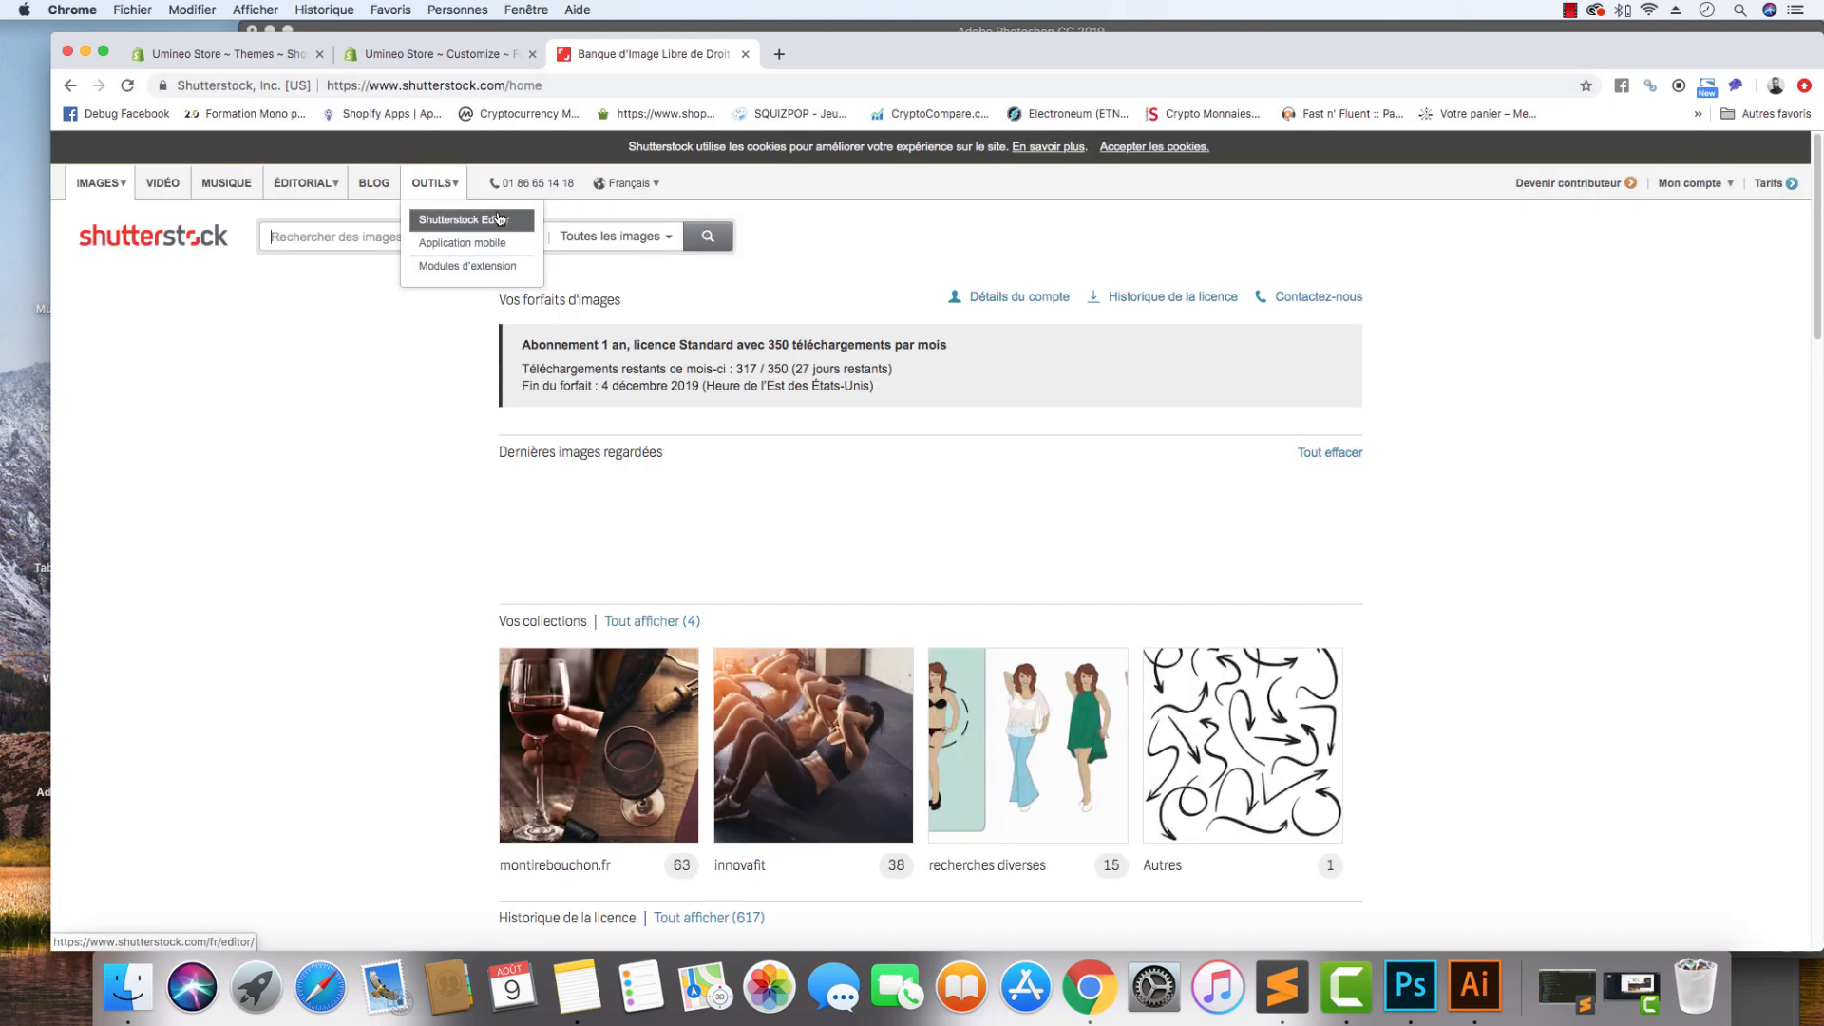
Search Shutterstock for "o letter" across all image types.
left_click(360, 233)
type("o lette")
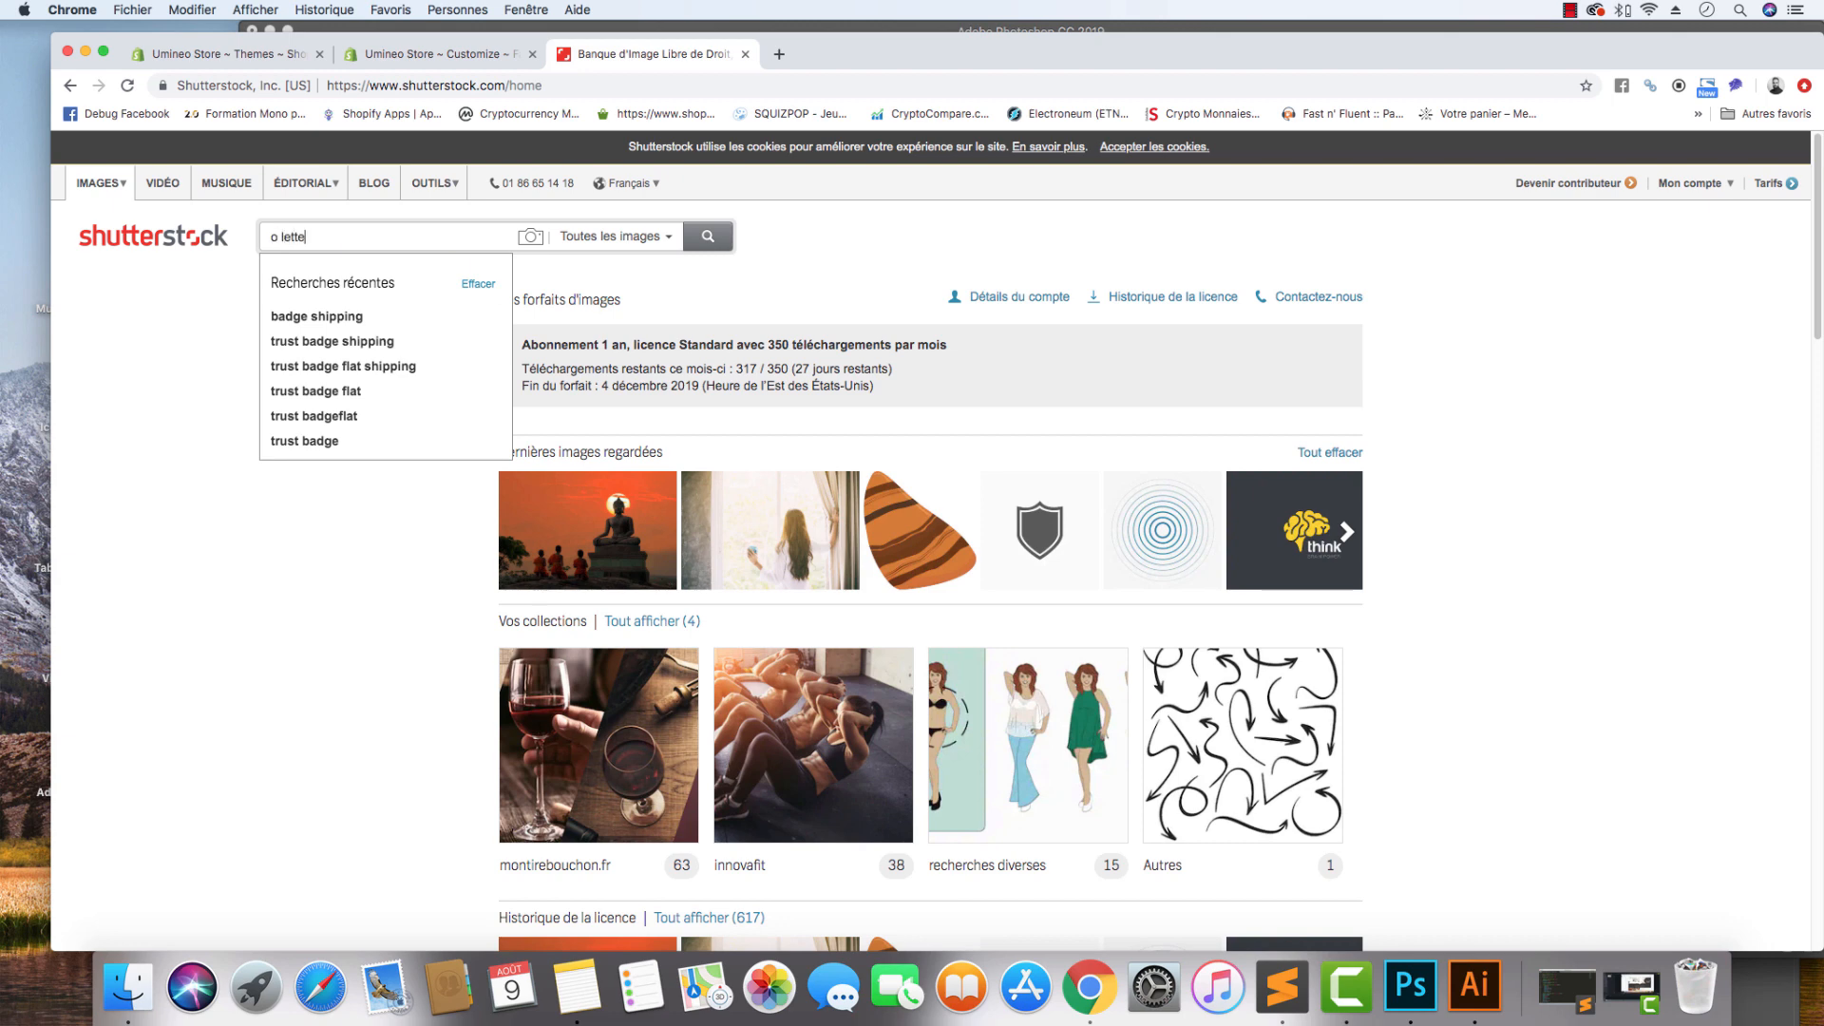
type("r")
key("Return")
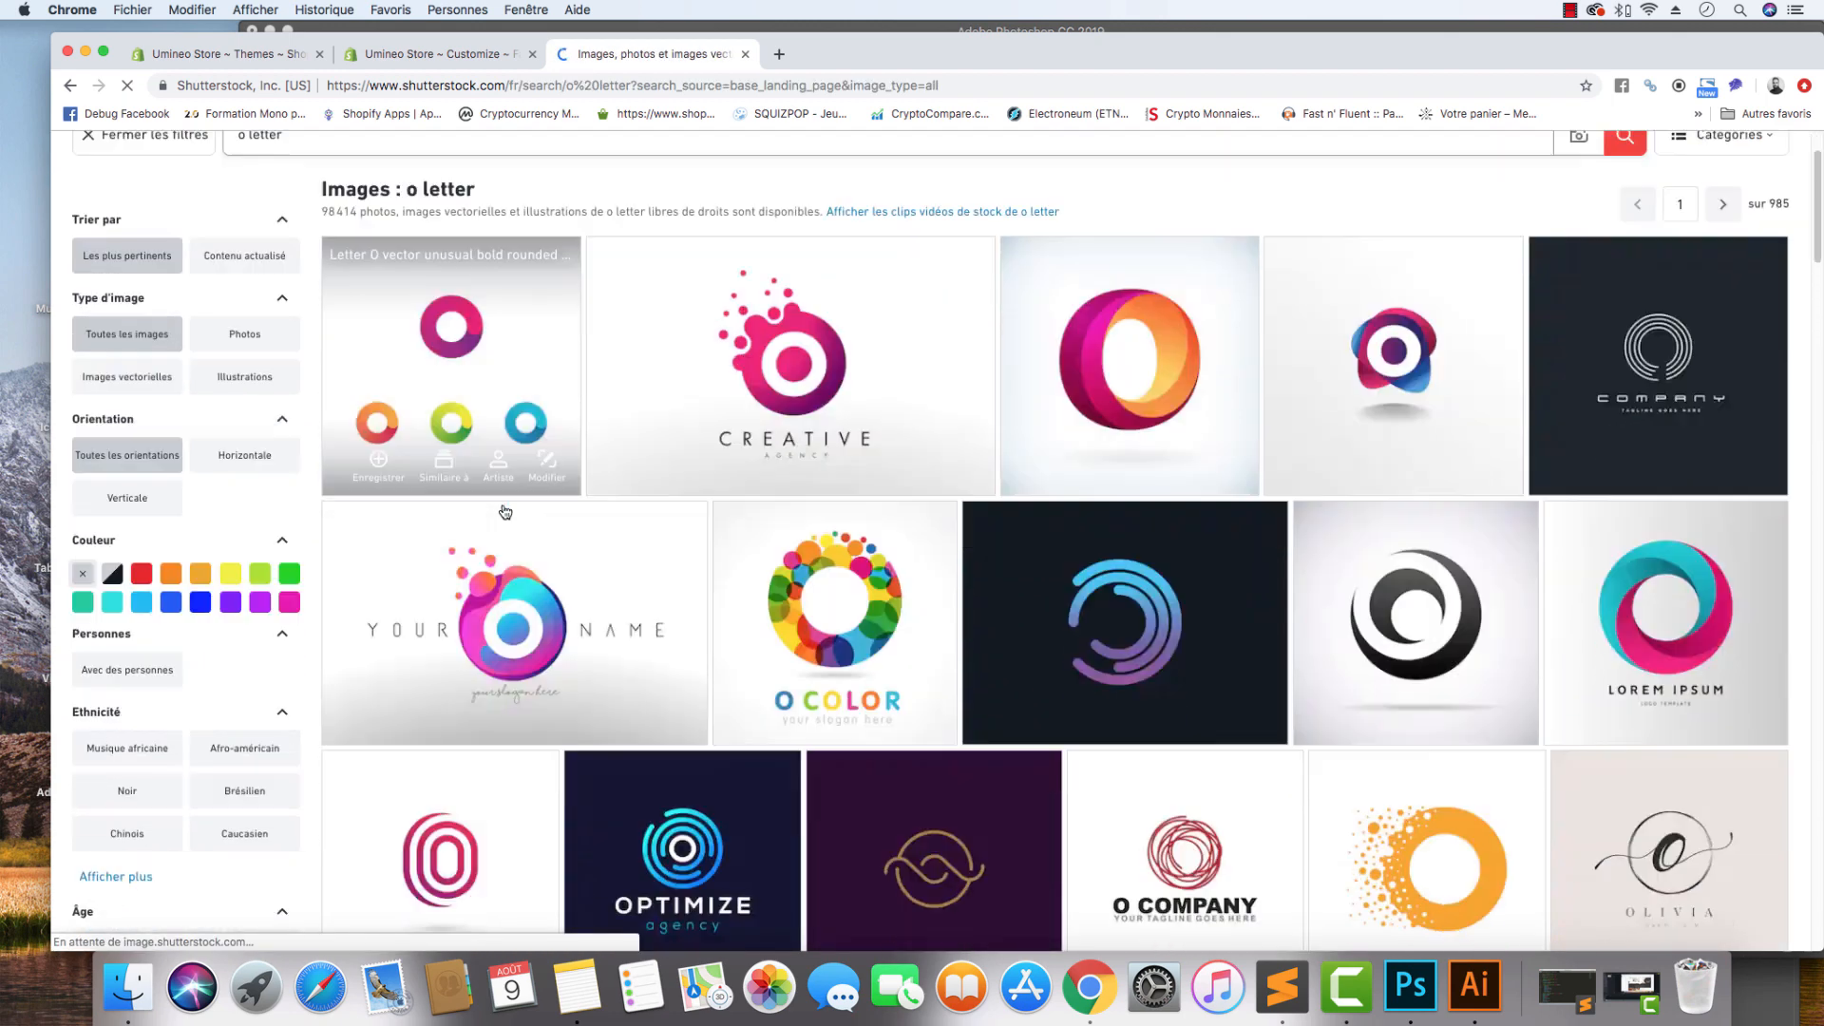
Find the teal and navy O Letter vector Logo Template in the results and download its vector EPS again with the Standard licence.
scroll(504, 513, "down", 5)
scroll(504, 513, "down", 10)
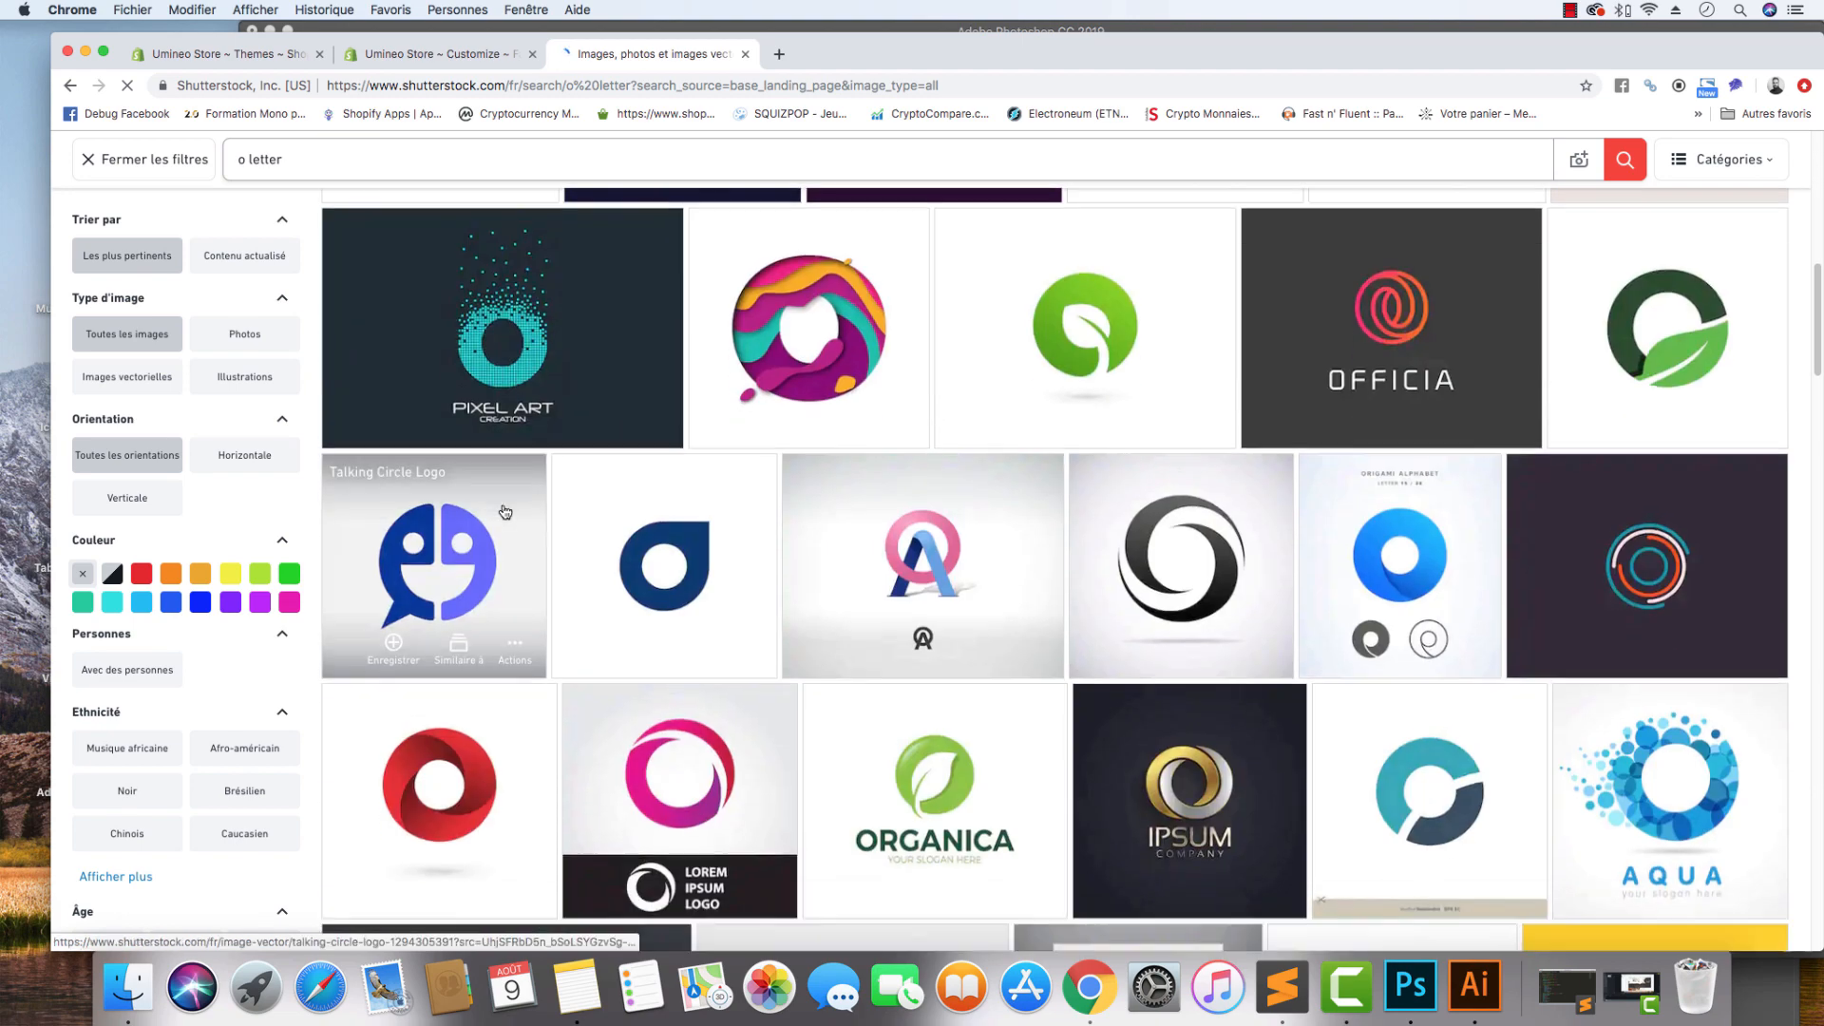
scroll(504, 513, "down", 2)
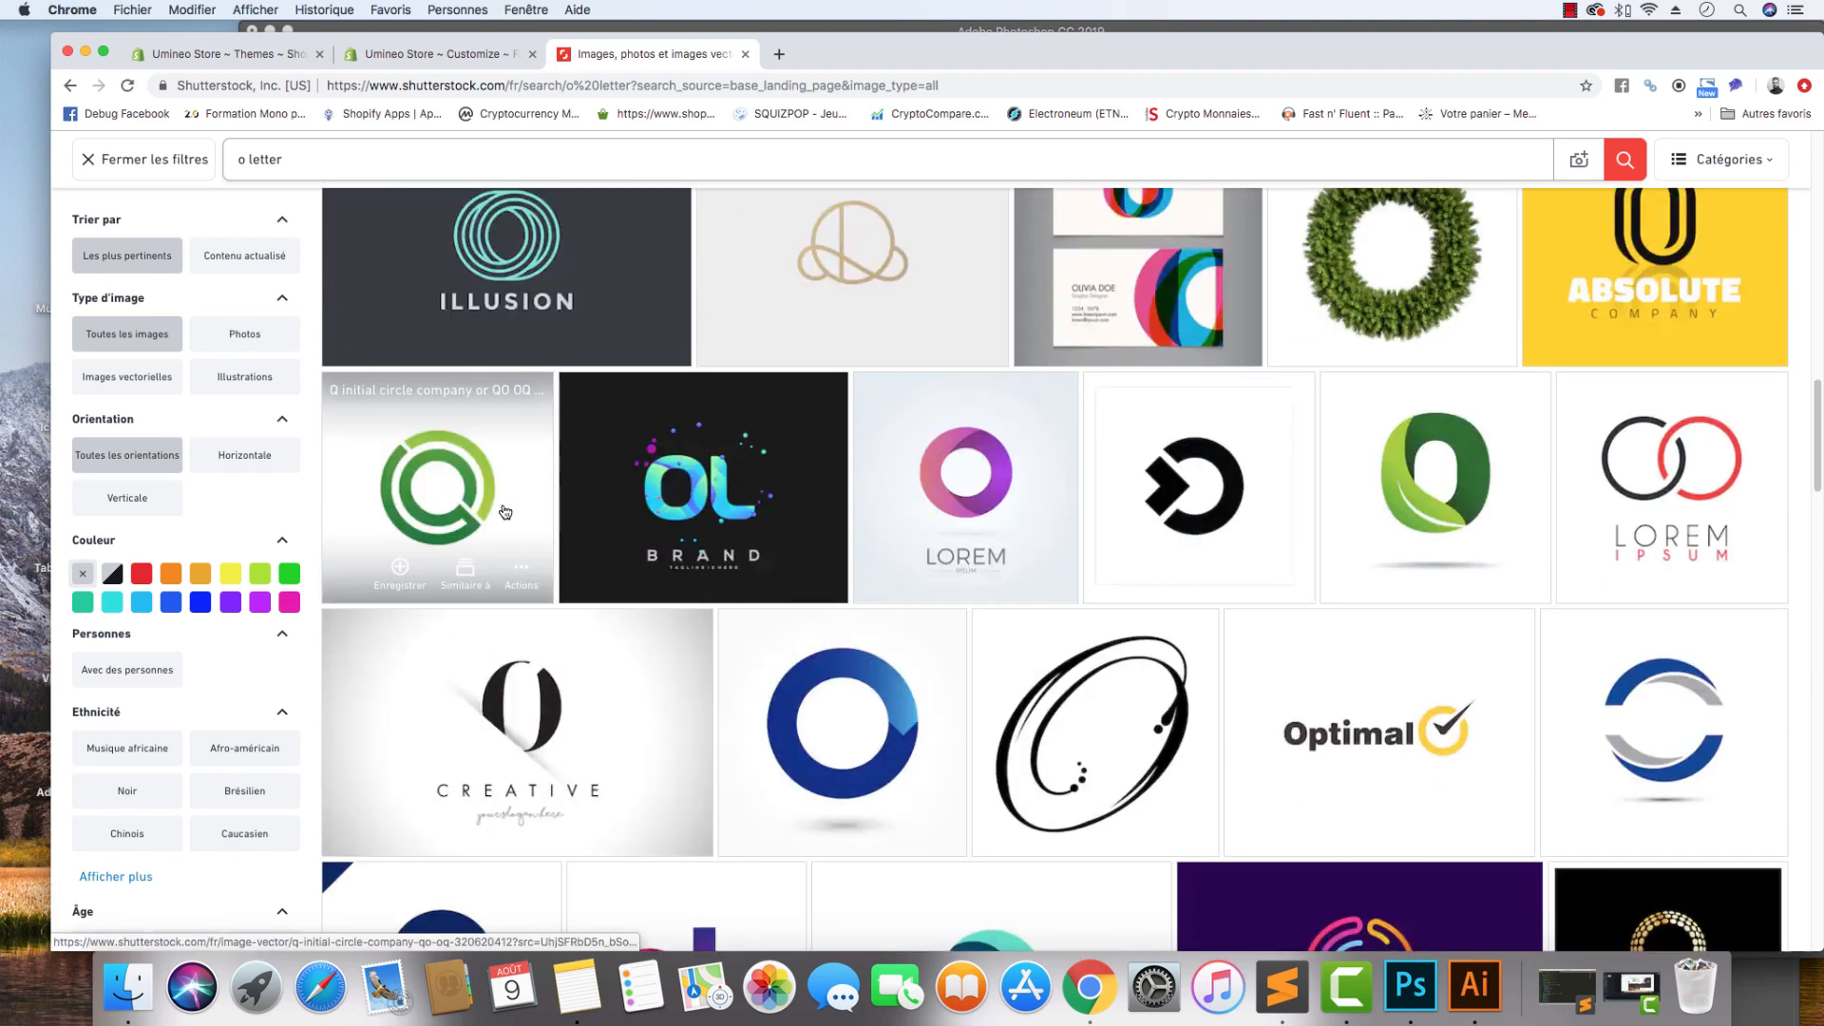
scroll(1088, 465, "up", 3)
left_click(1088, 466)
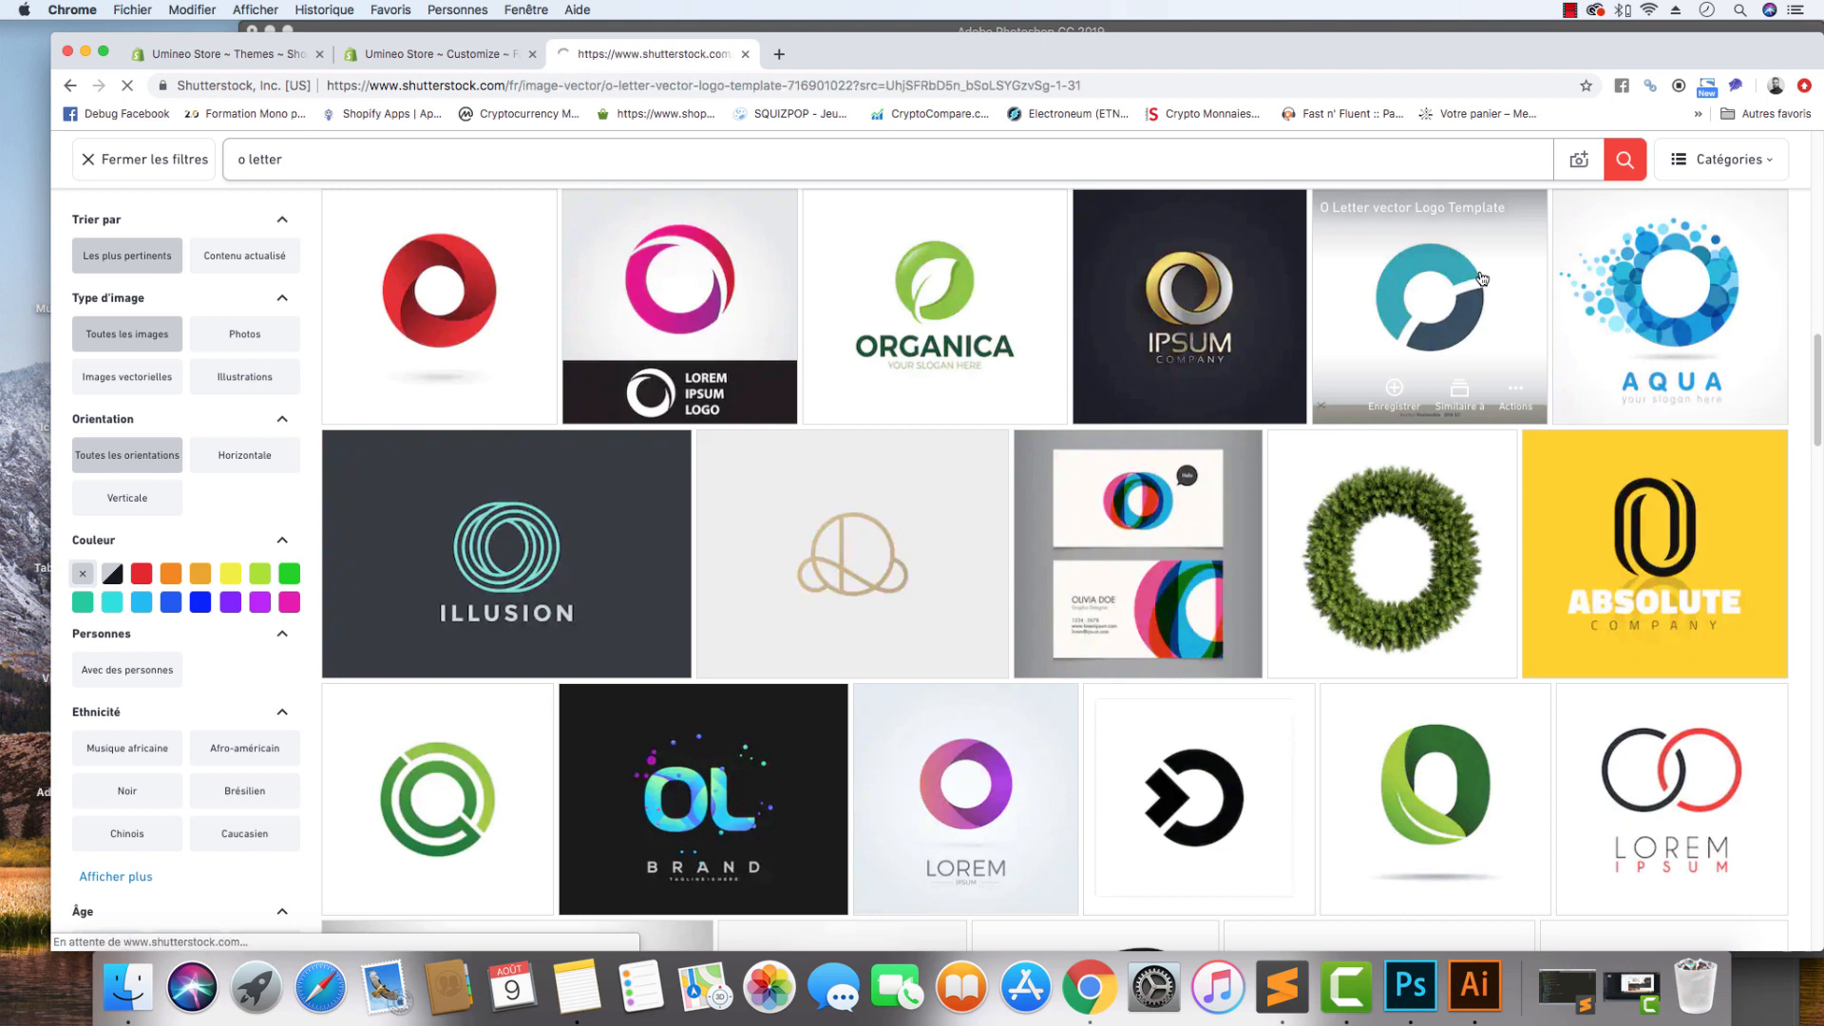
left_click(988, 564)
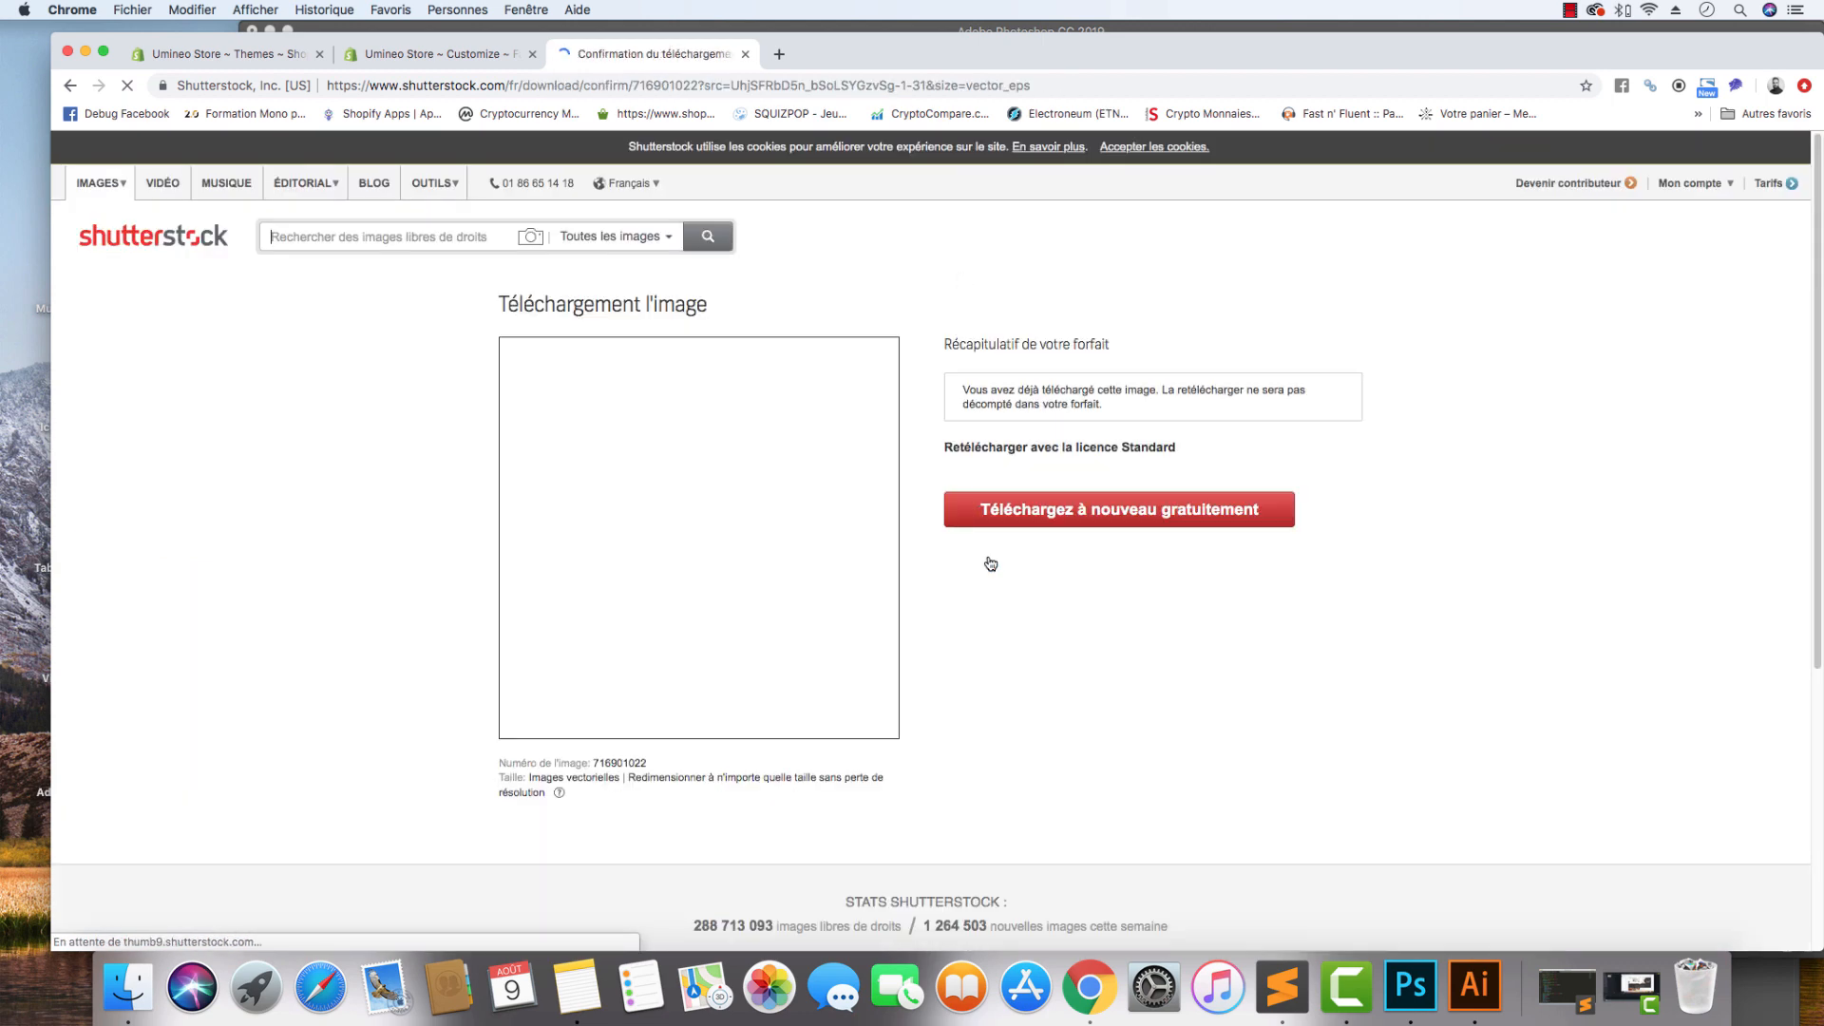
left_click(1095, 506)
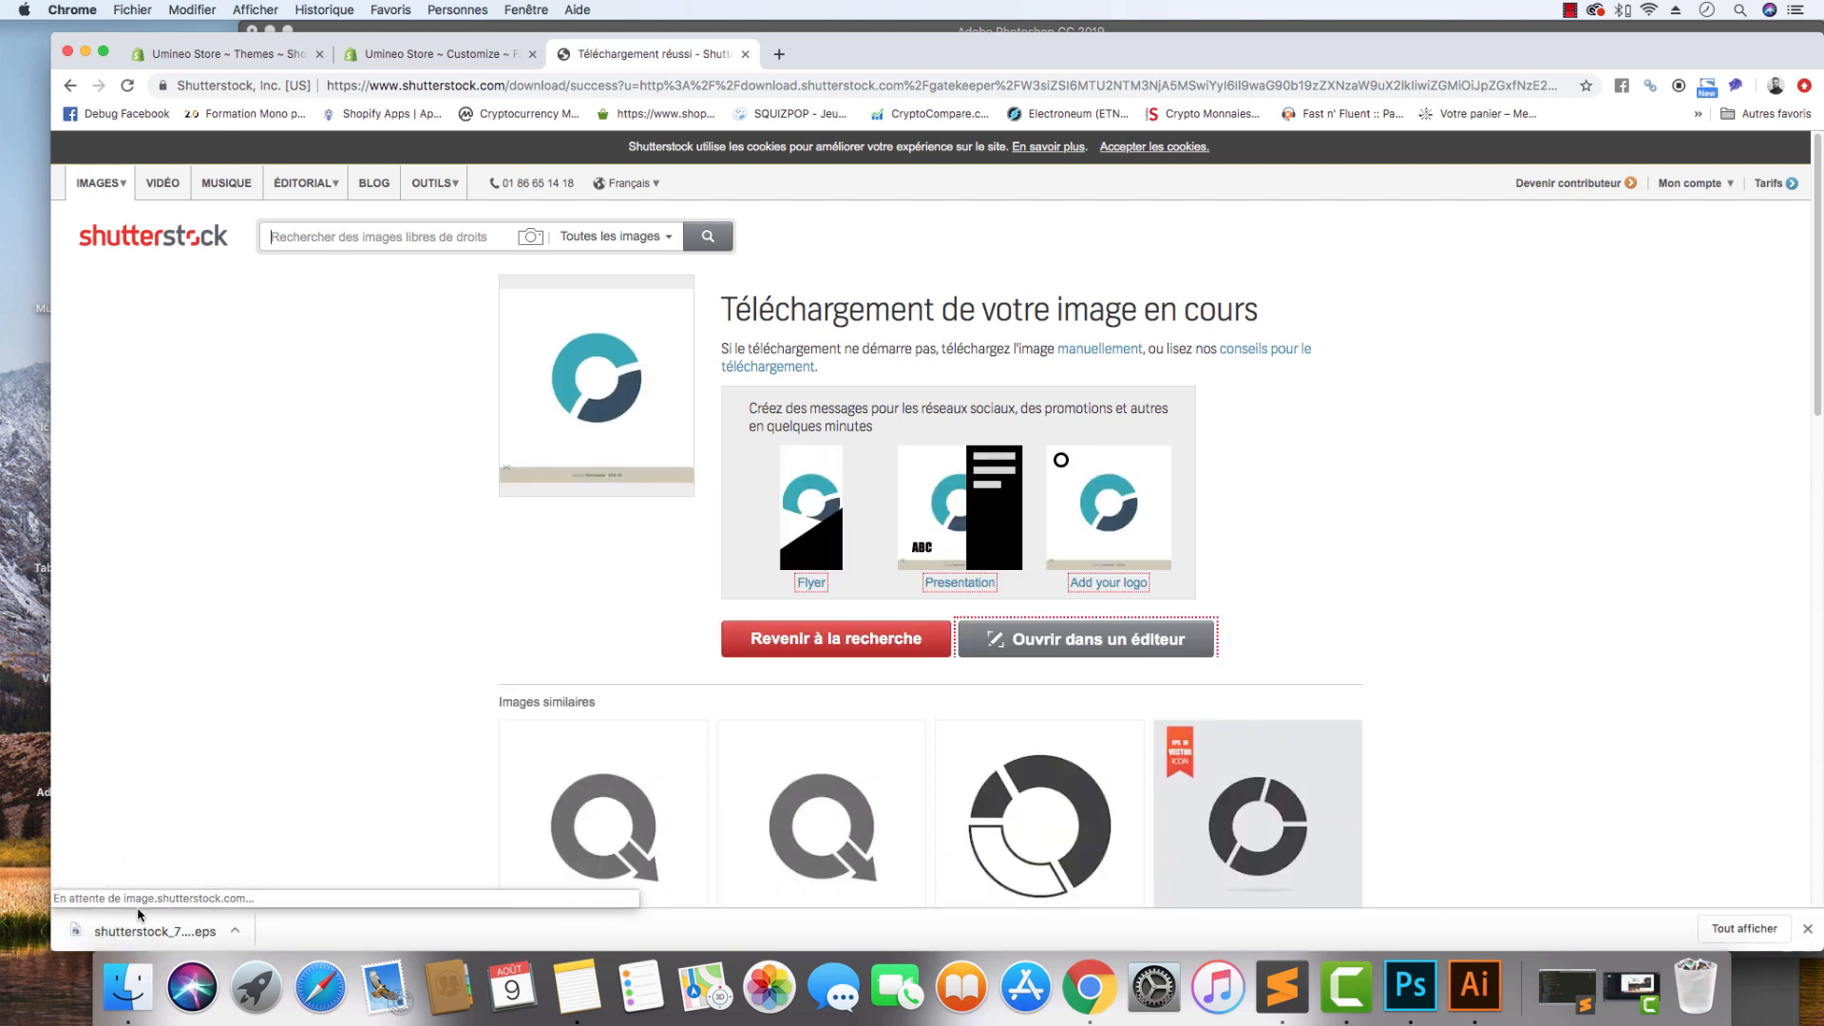
Open the downloaded EPS file to preview it, then close the preview window.
left_click(140, 934)
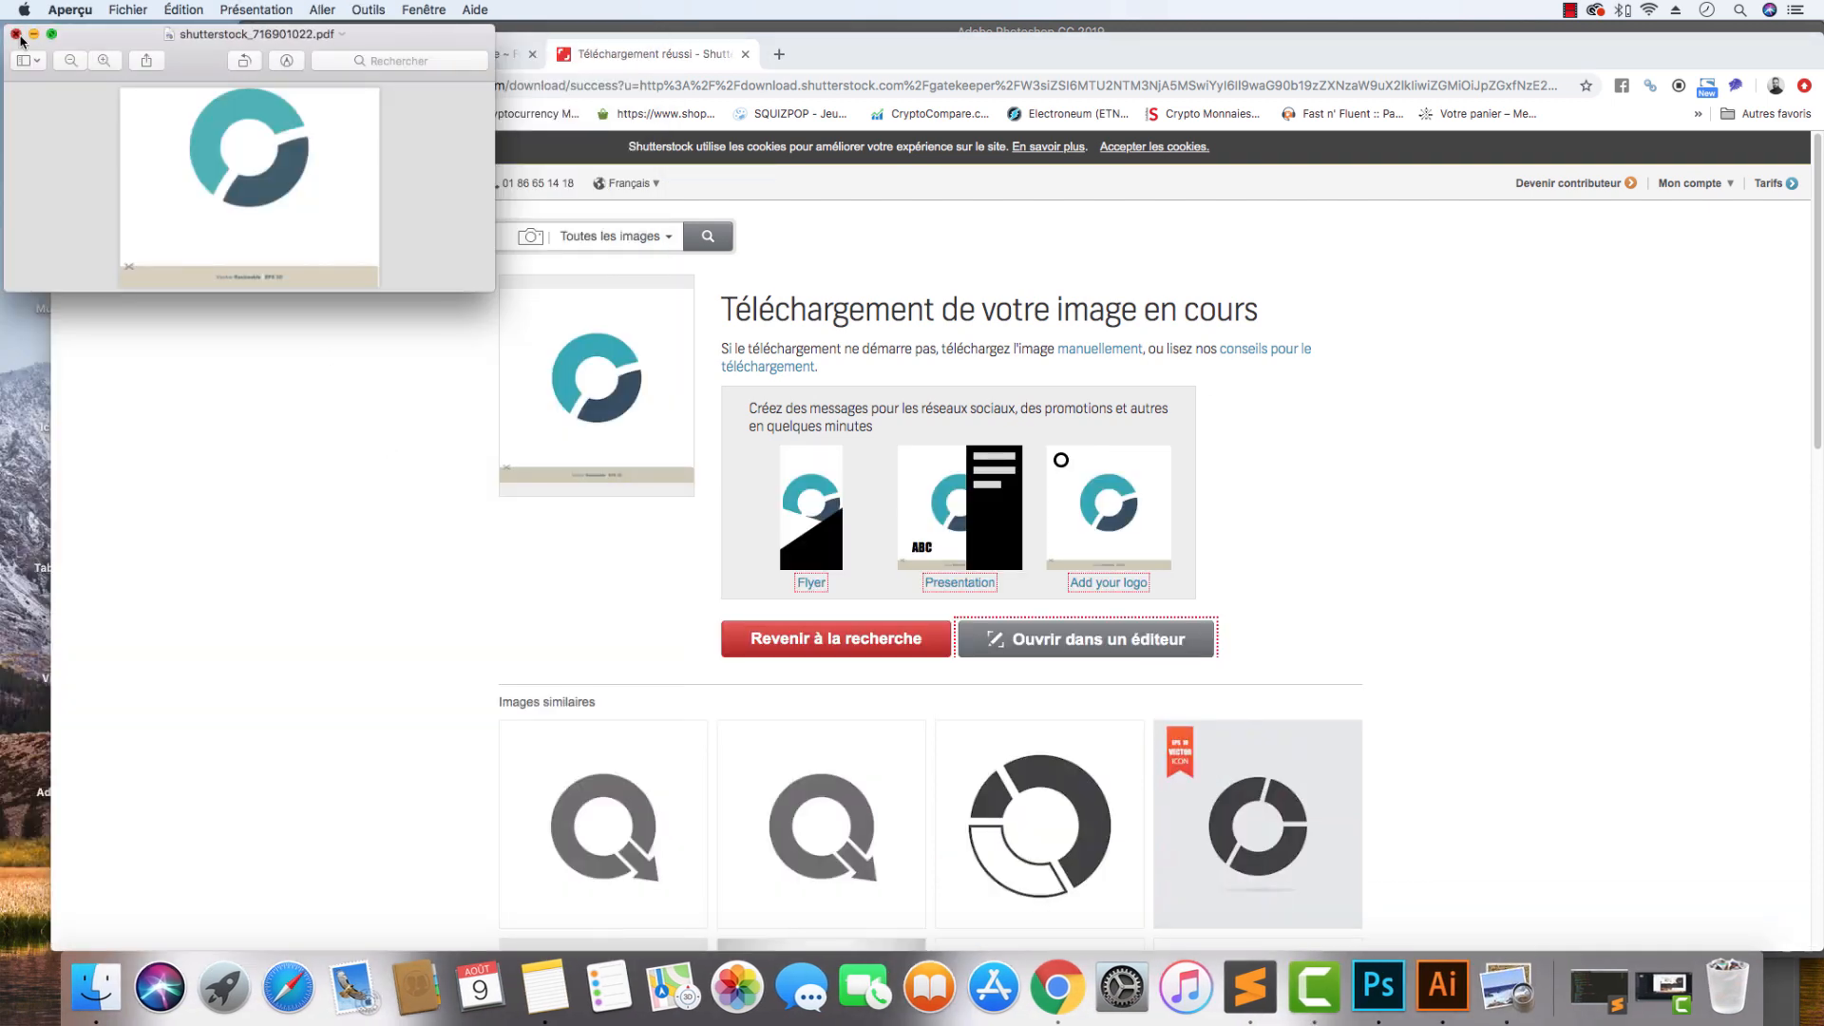
left_click(16, 34)
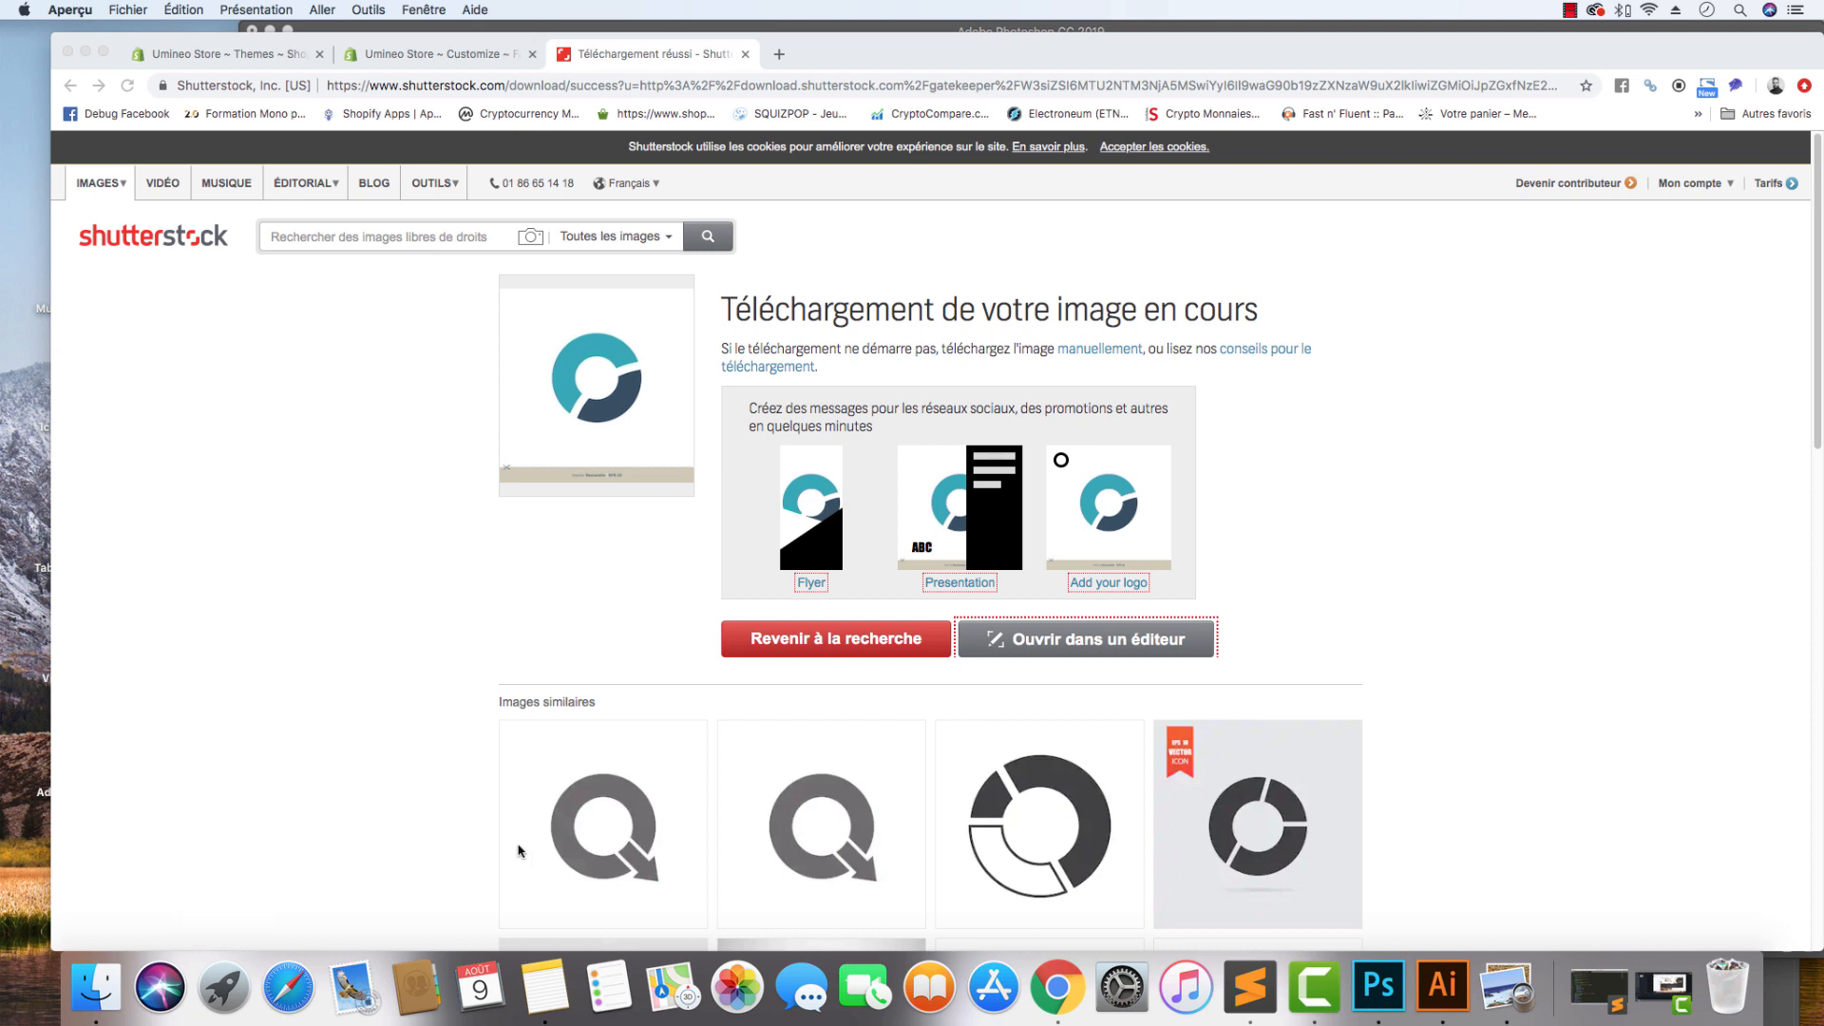
Return to the "o letter" results, reopen the teal and navy O logo template and proceed to its vector download confirmation.
left_click(882, 637)
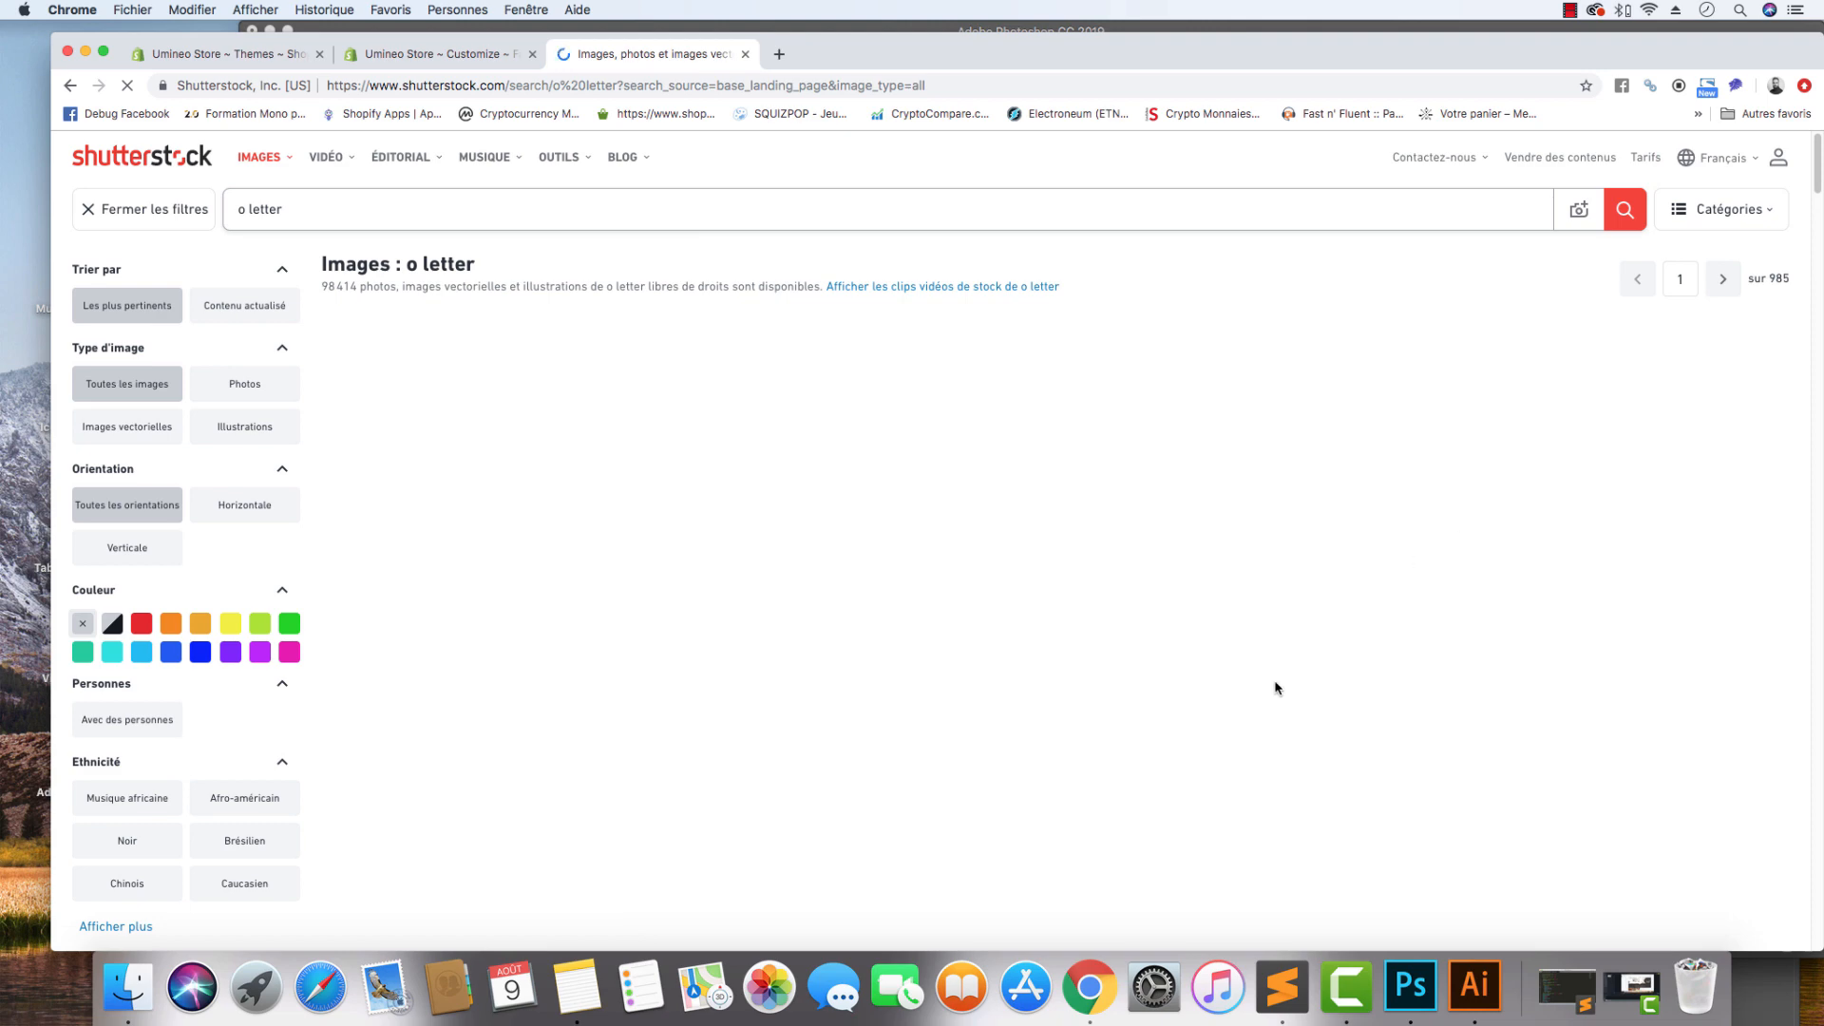
scroll(1320, 757, "down", 5)
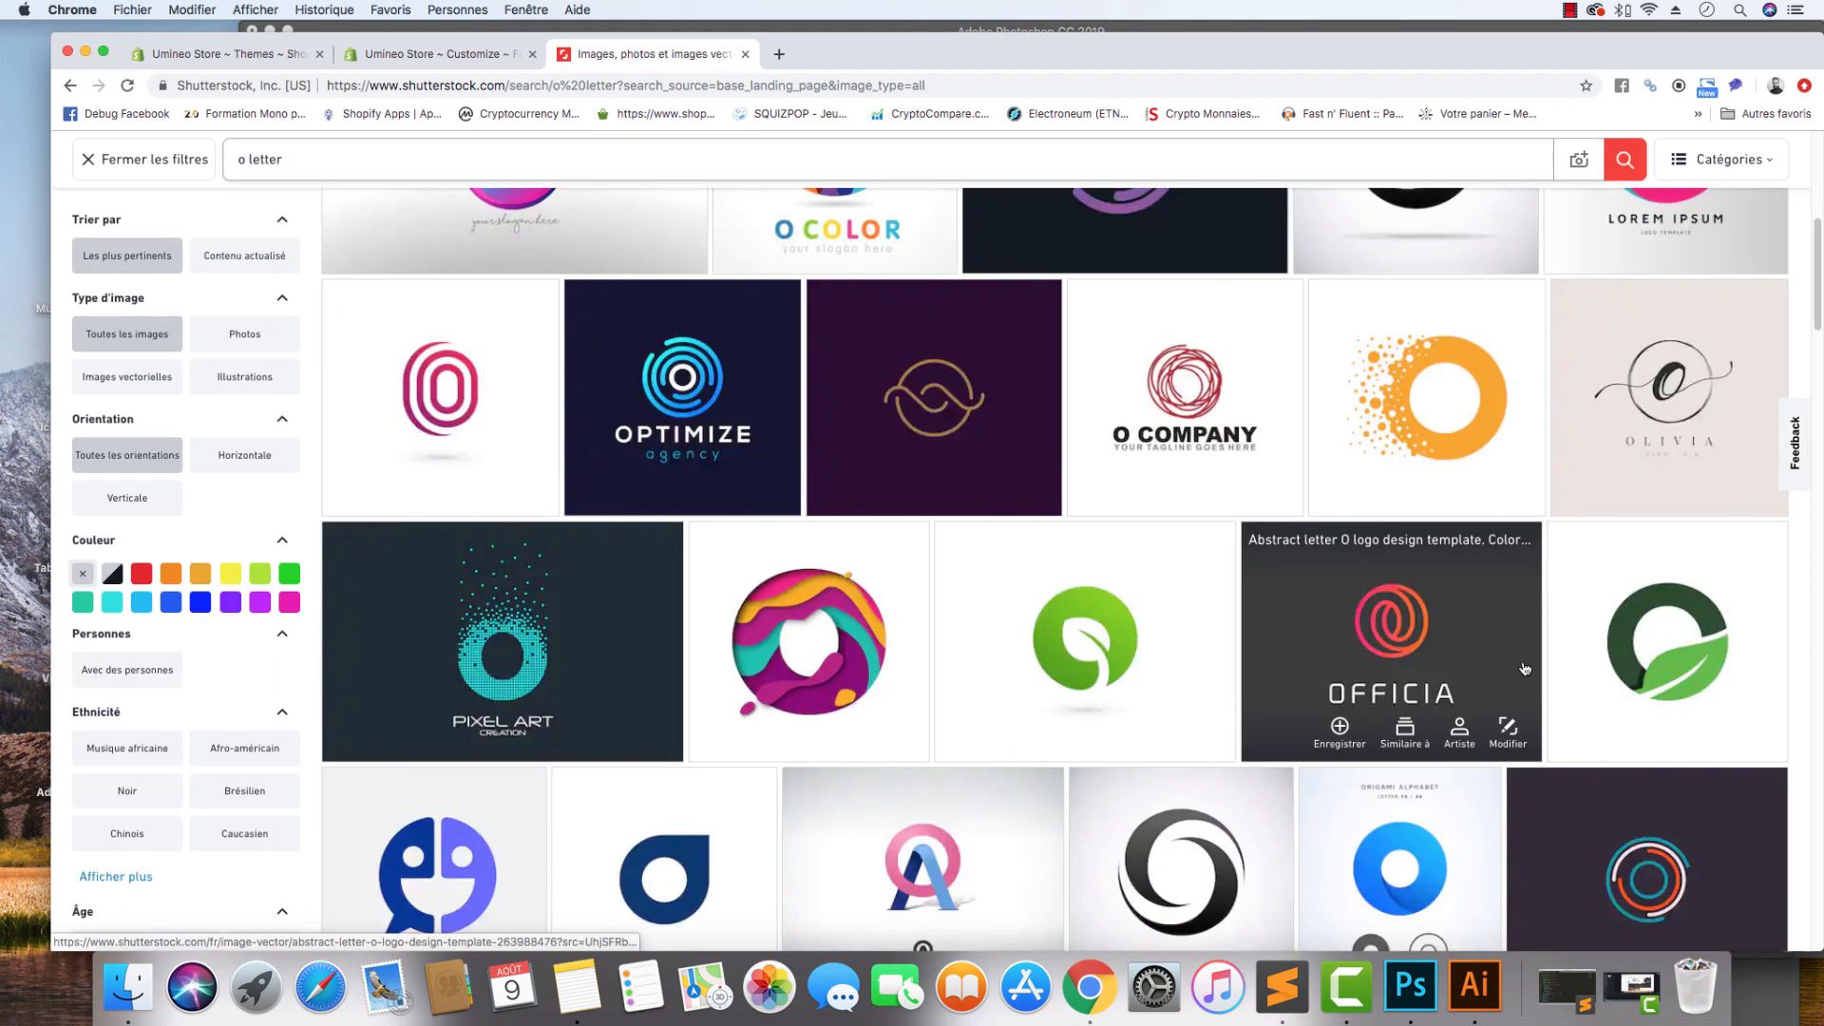
scroll(1524, 670, "down", 3)
left_click(1413, 786)
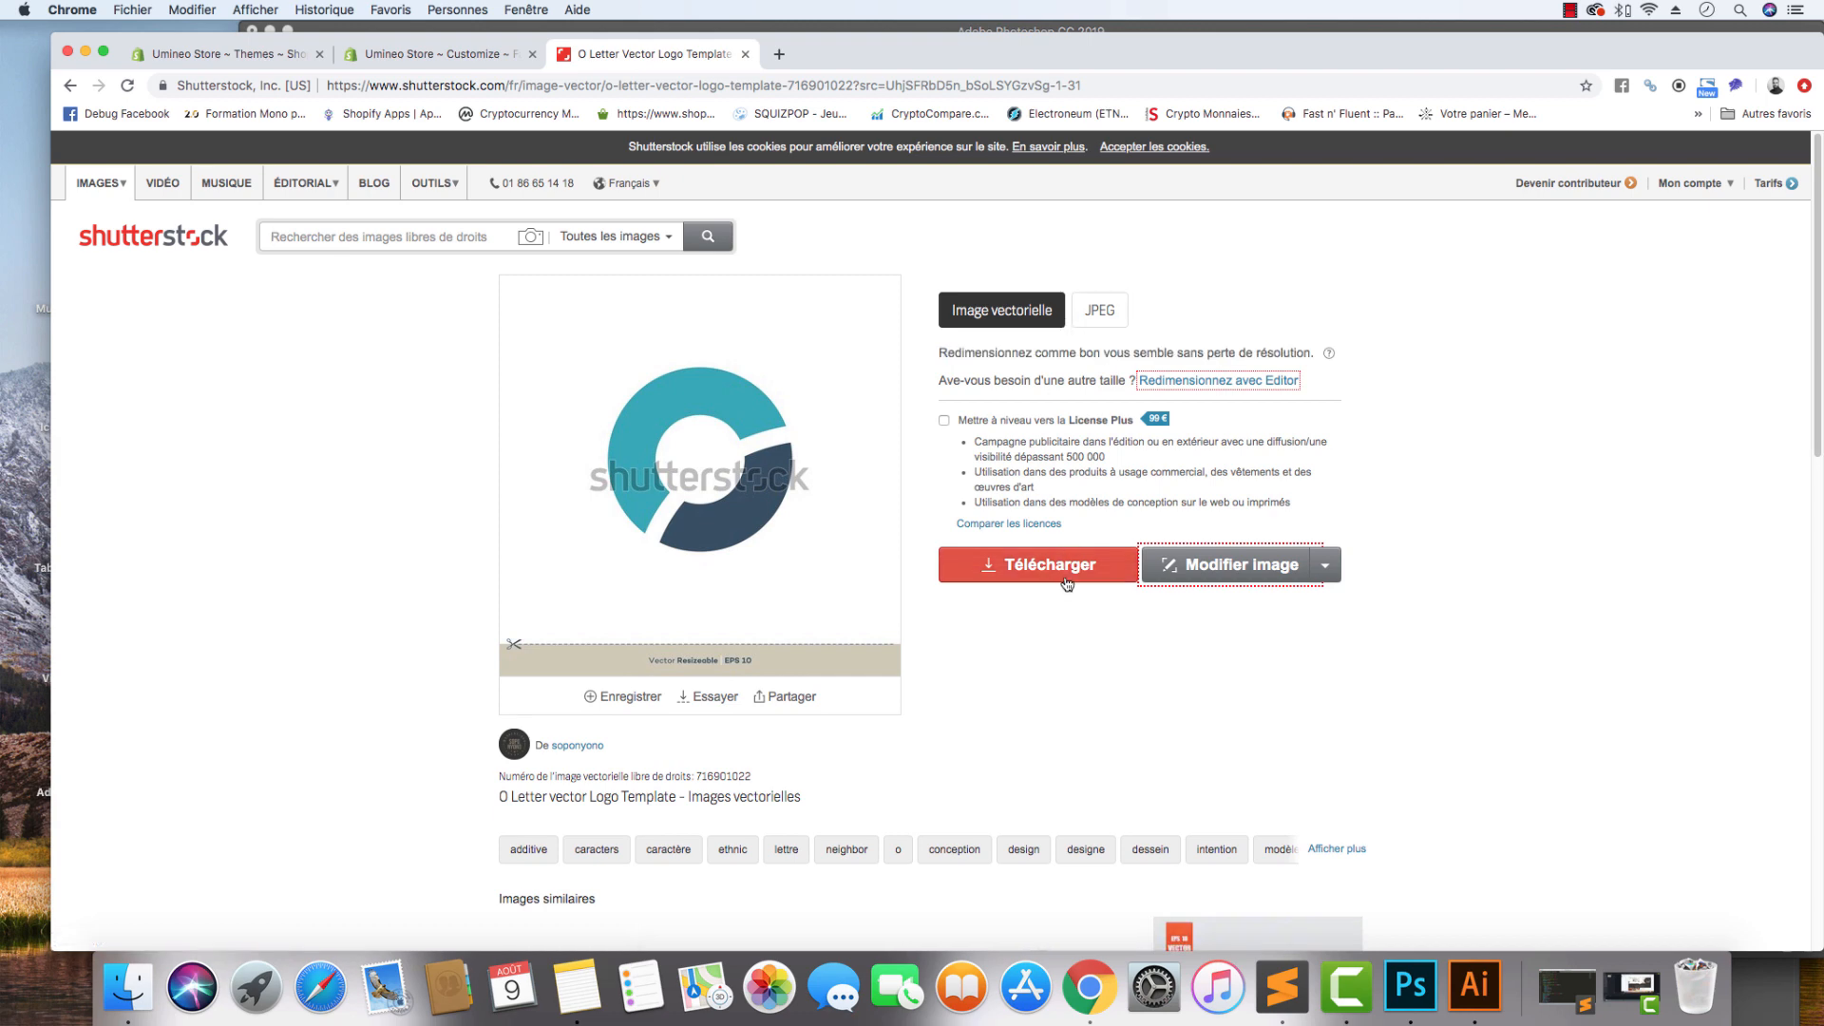
left_click(1064, 570)
Bring up the Umineo folder in Finder, move its window aside and download the O logo EPS once more.
left_click(131, 986)
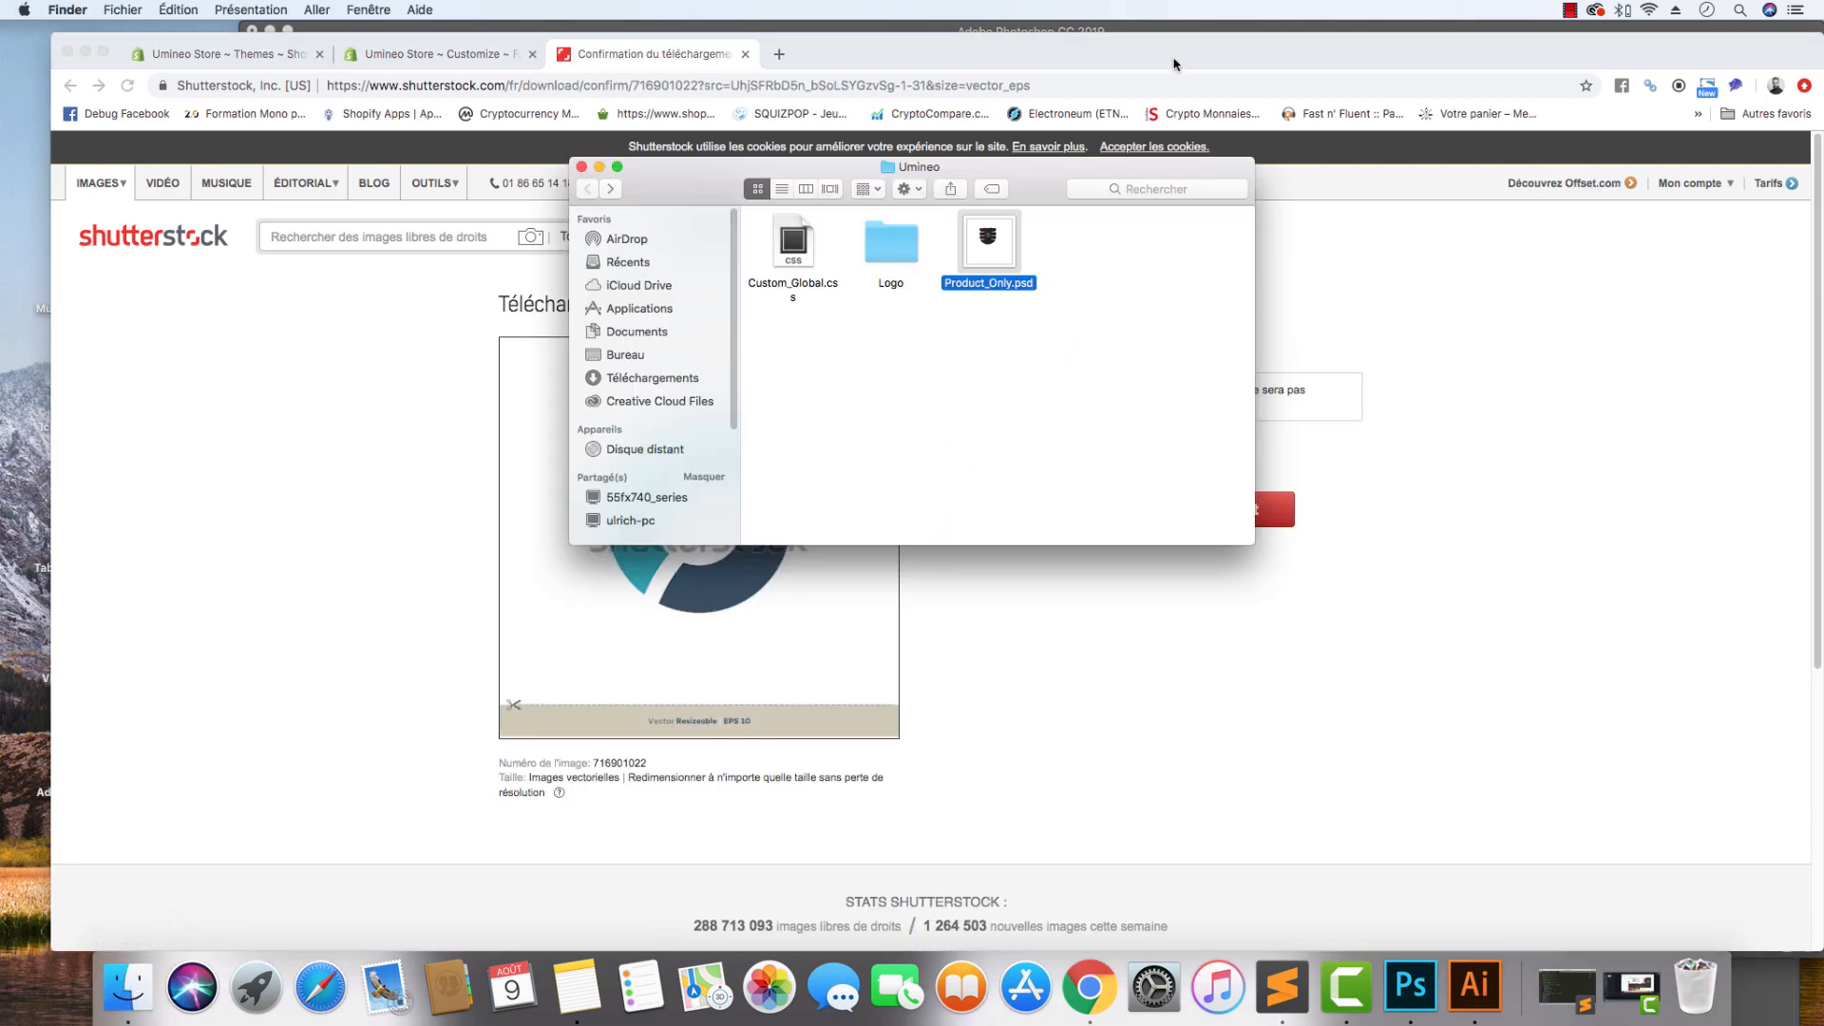
left_click_drag(1099, 161, 244, 400)
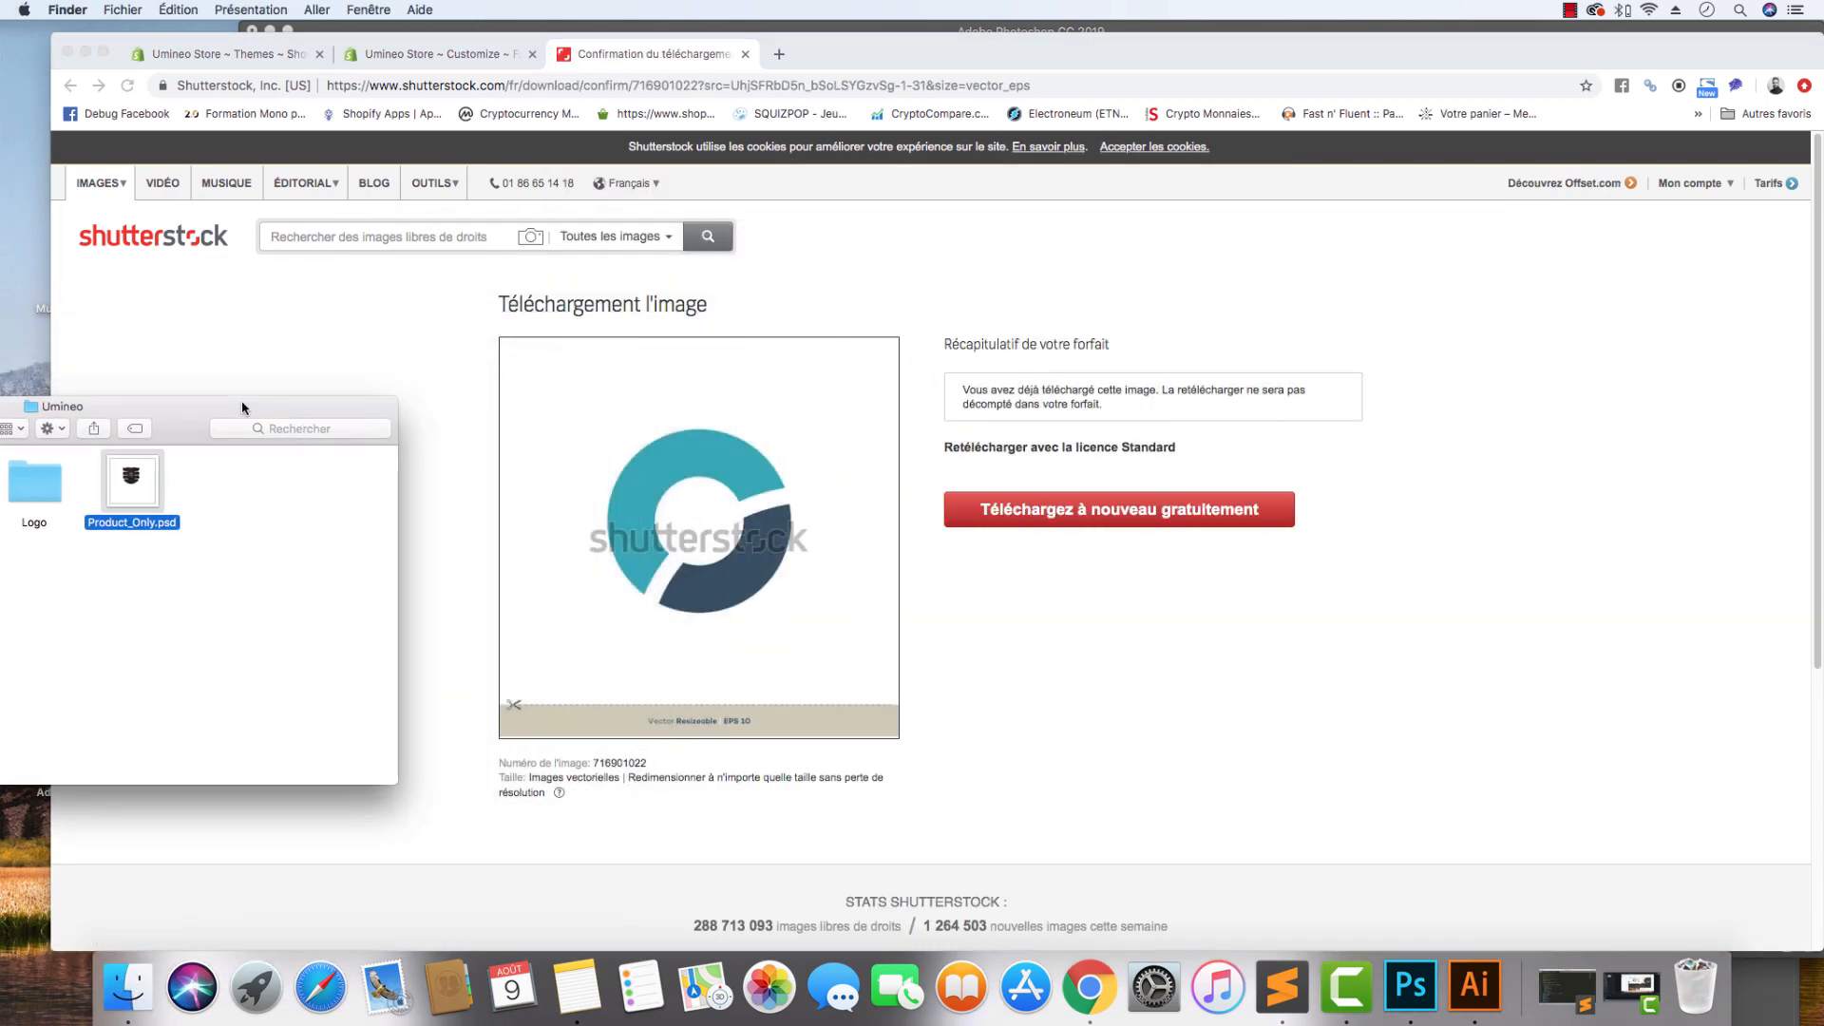
left_click(1095, 524)
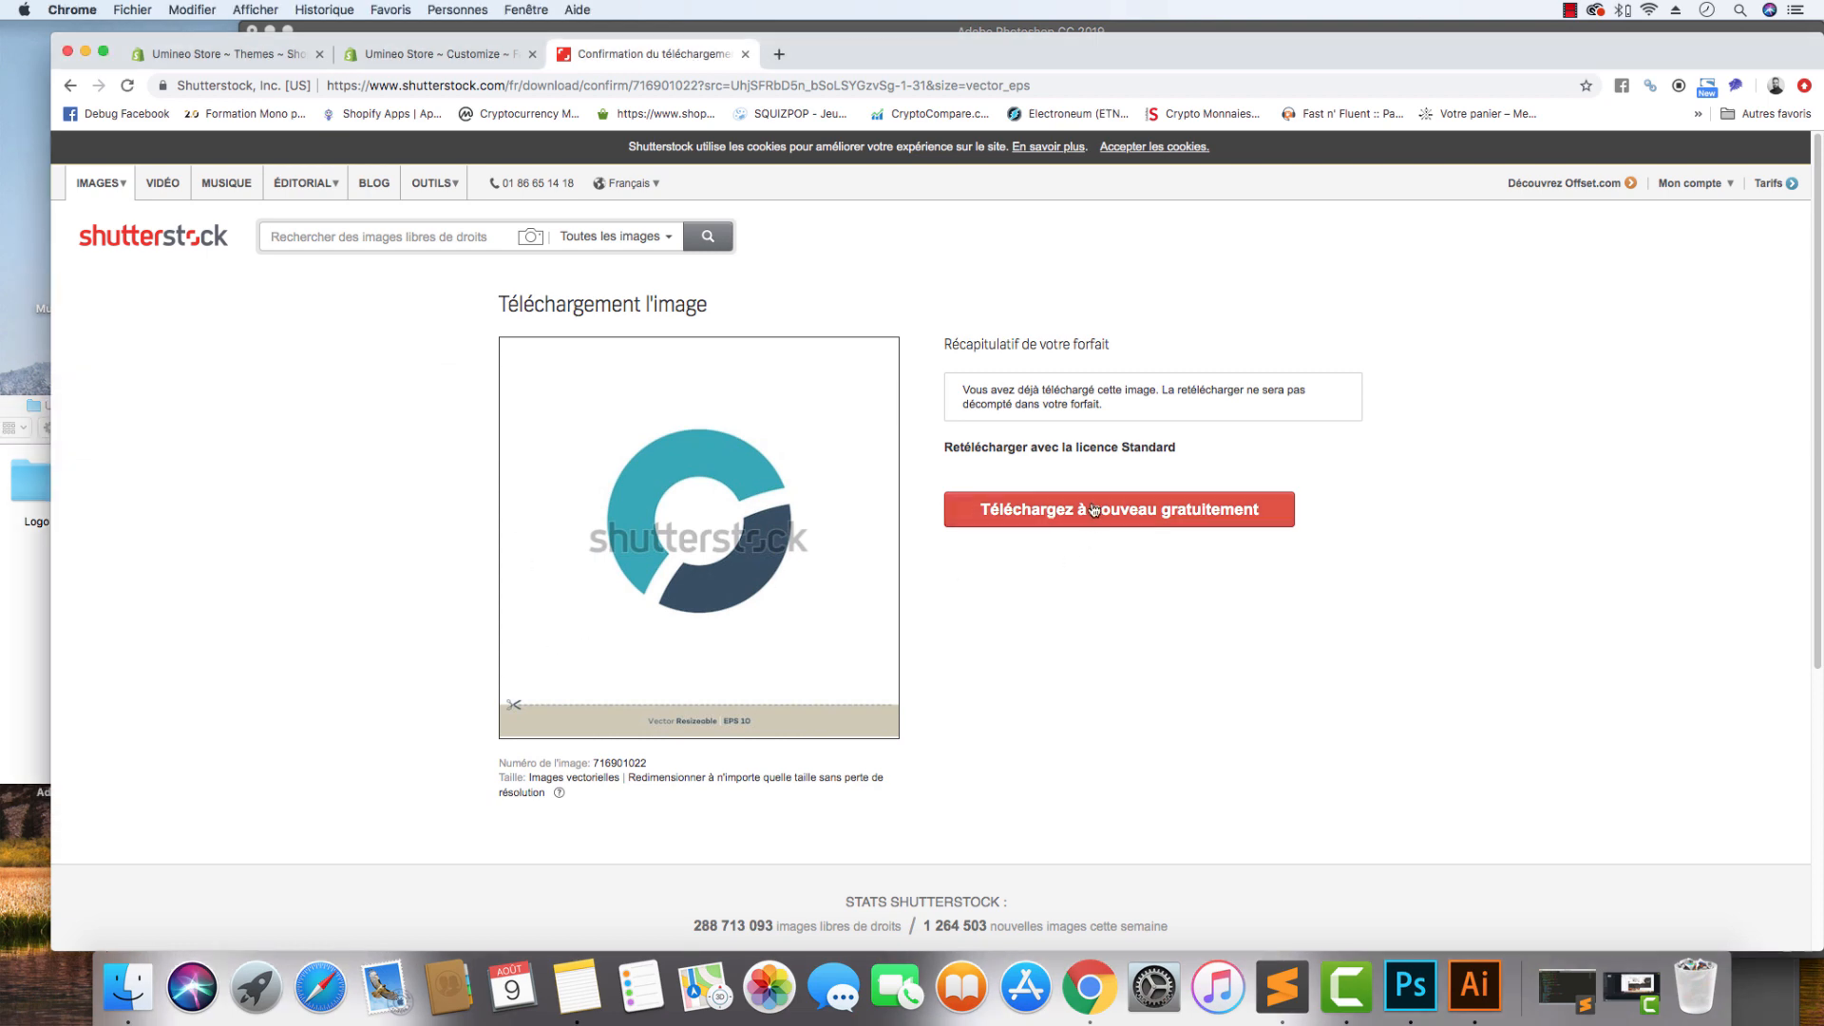
left_click(1094, 524)
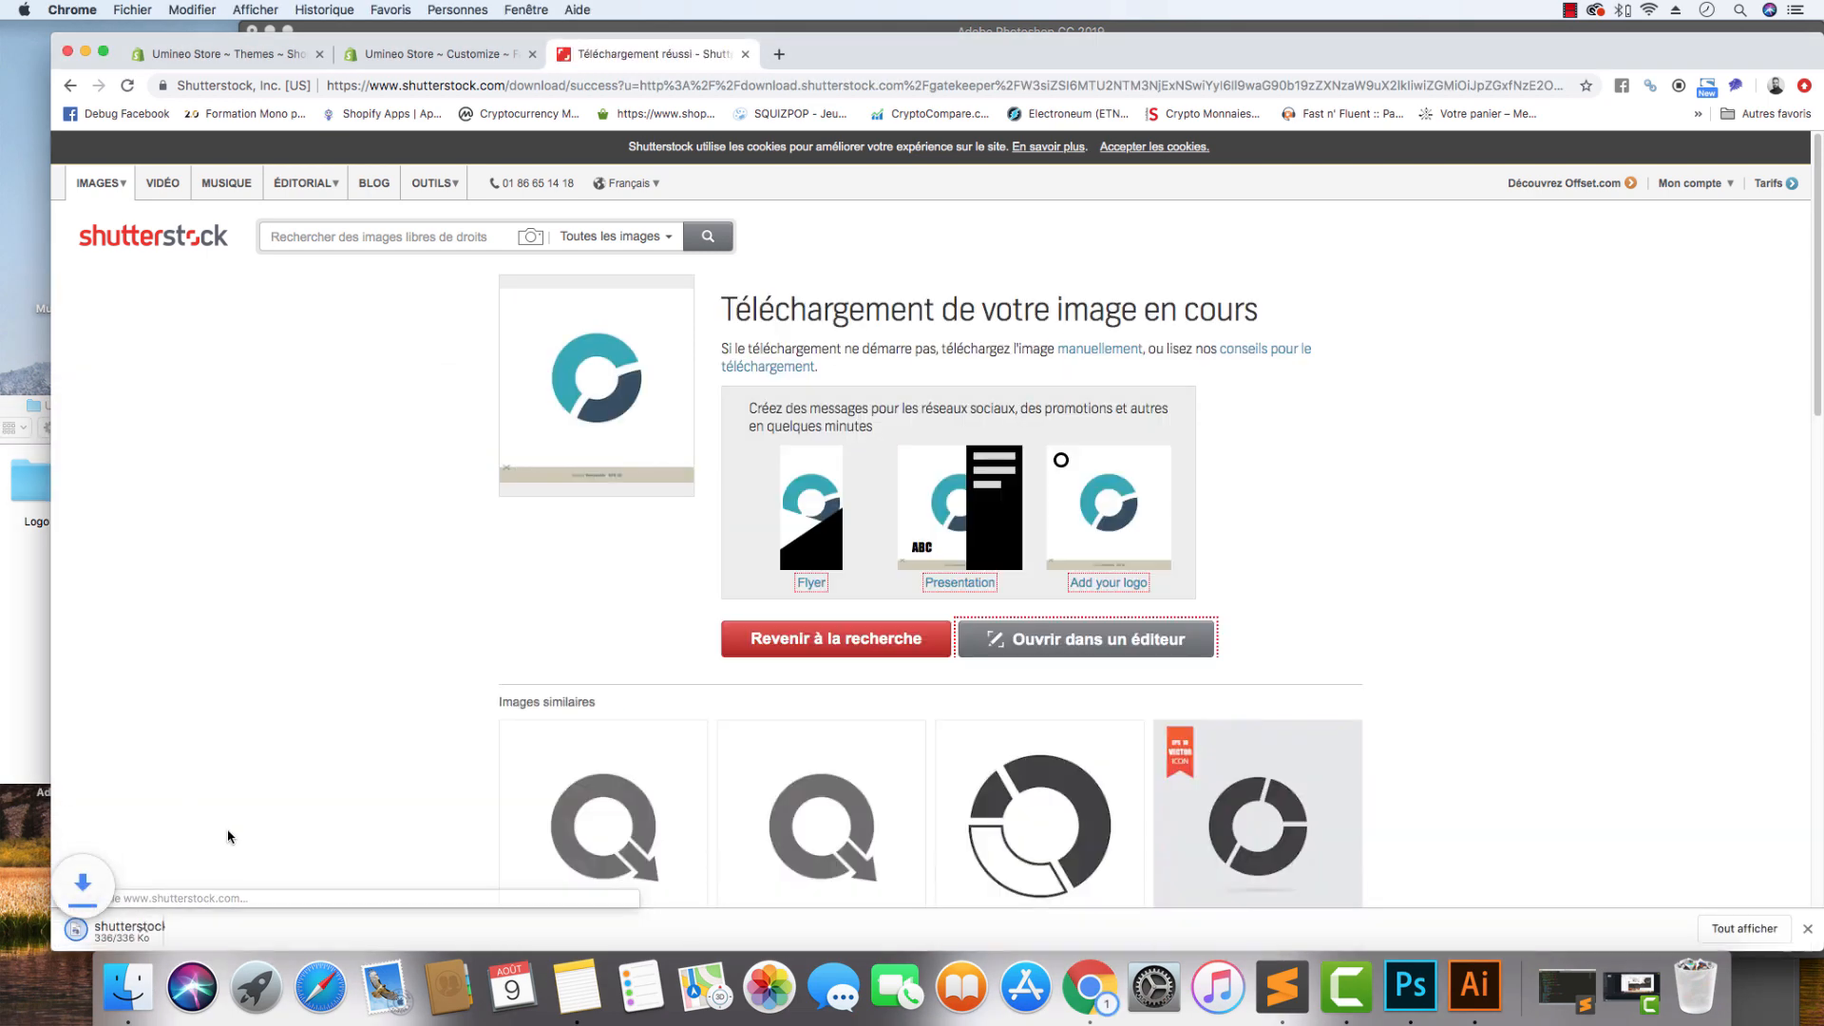
Place the downloaded O logo EPS in the Umineo folder and open it in Illustrator.
left_click_drag(2, 697, 24, 614)
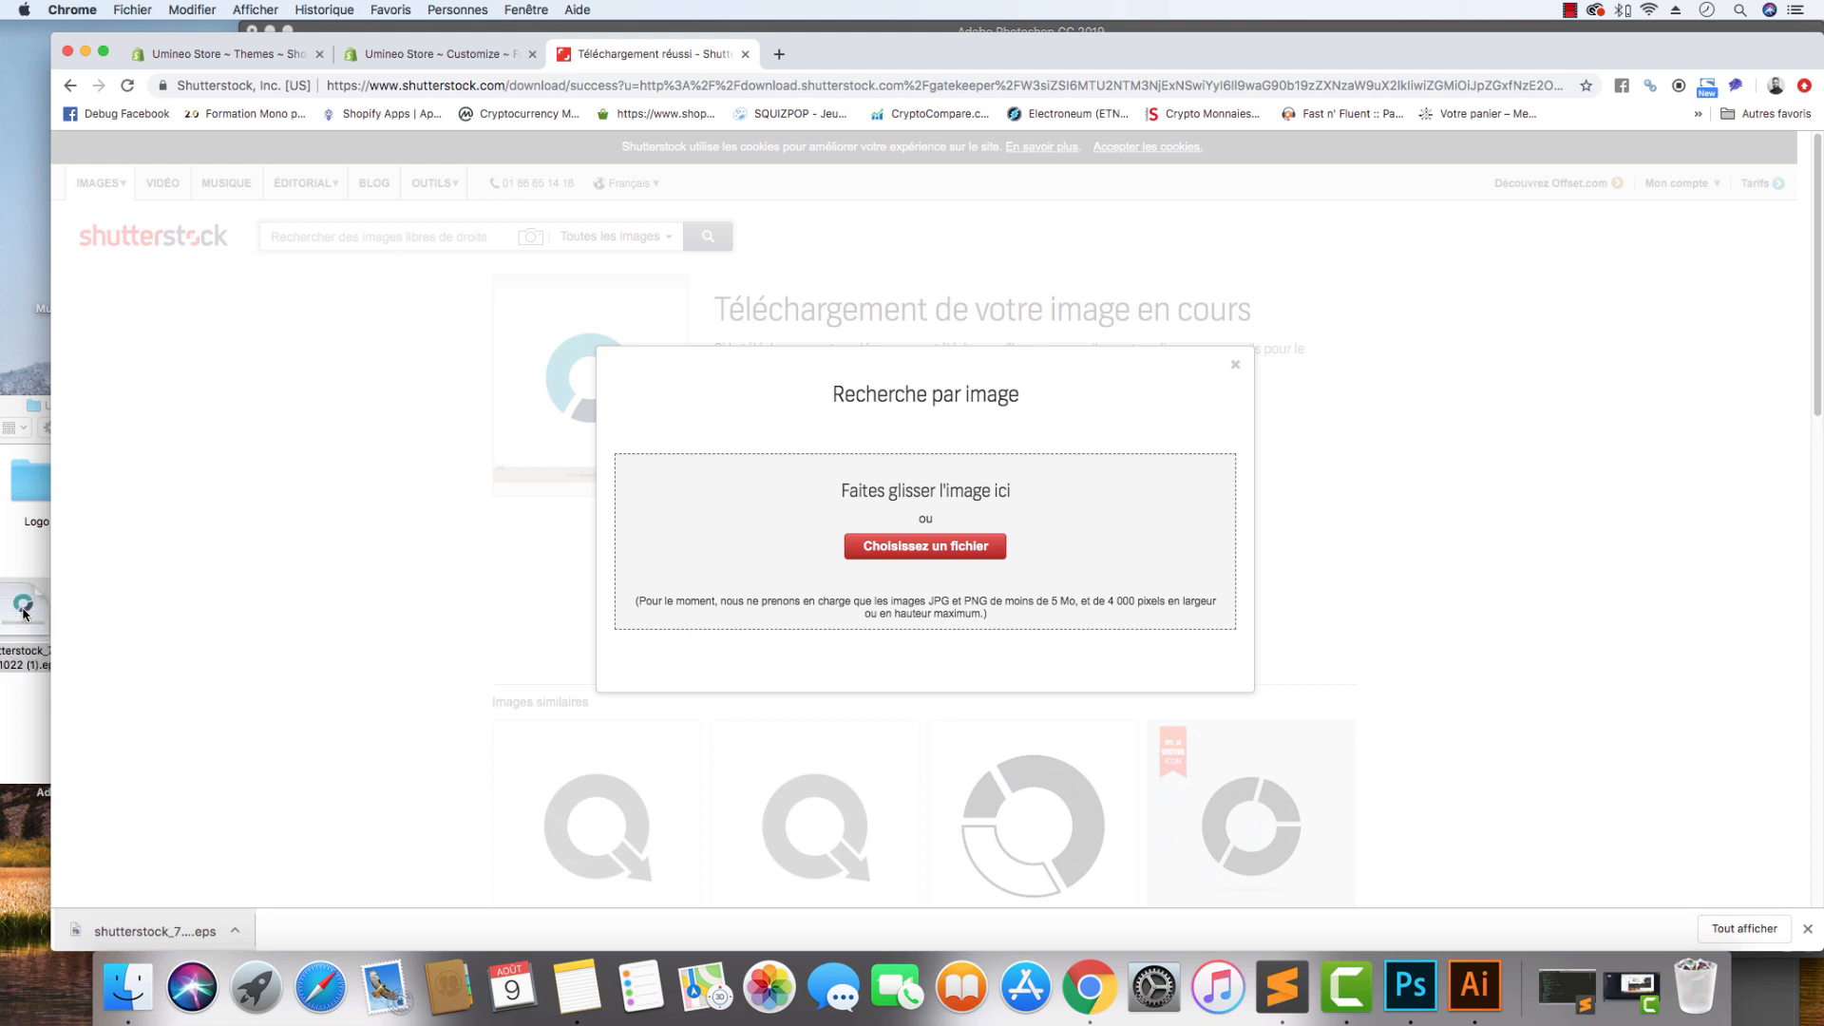
left_click_drag(25, 411, 617, 292)
left_click(689, 520)
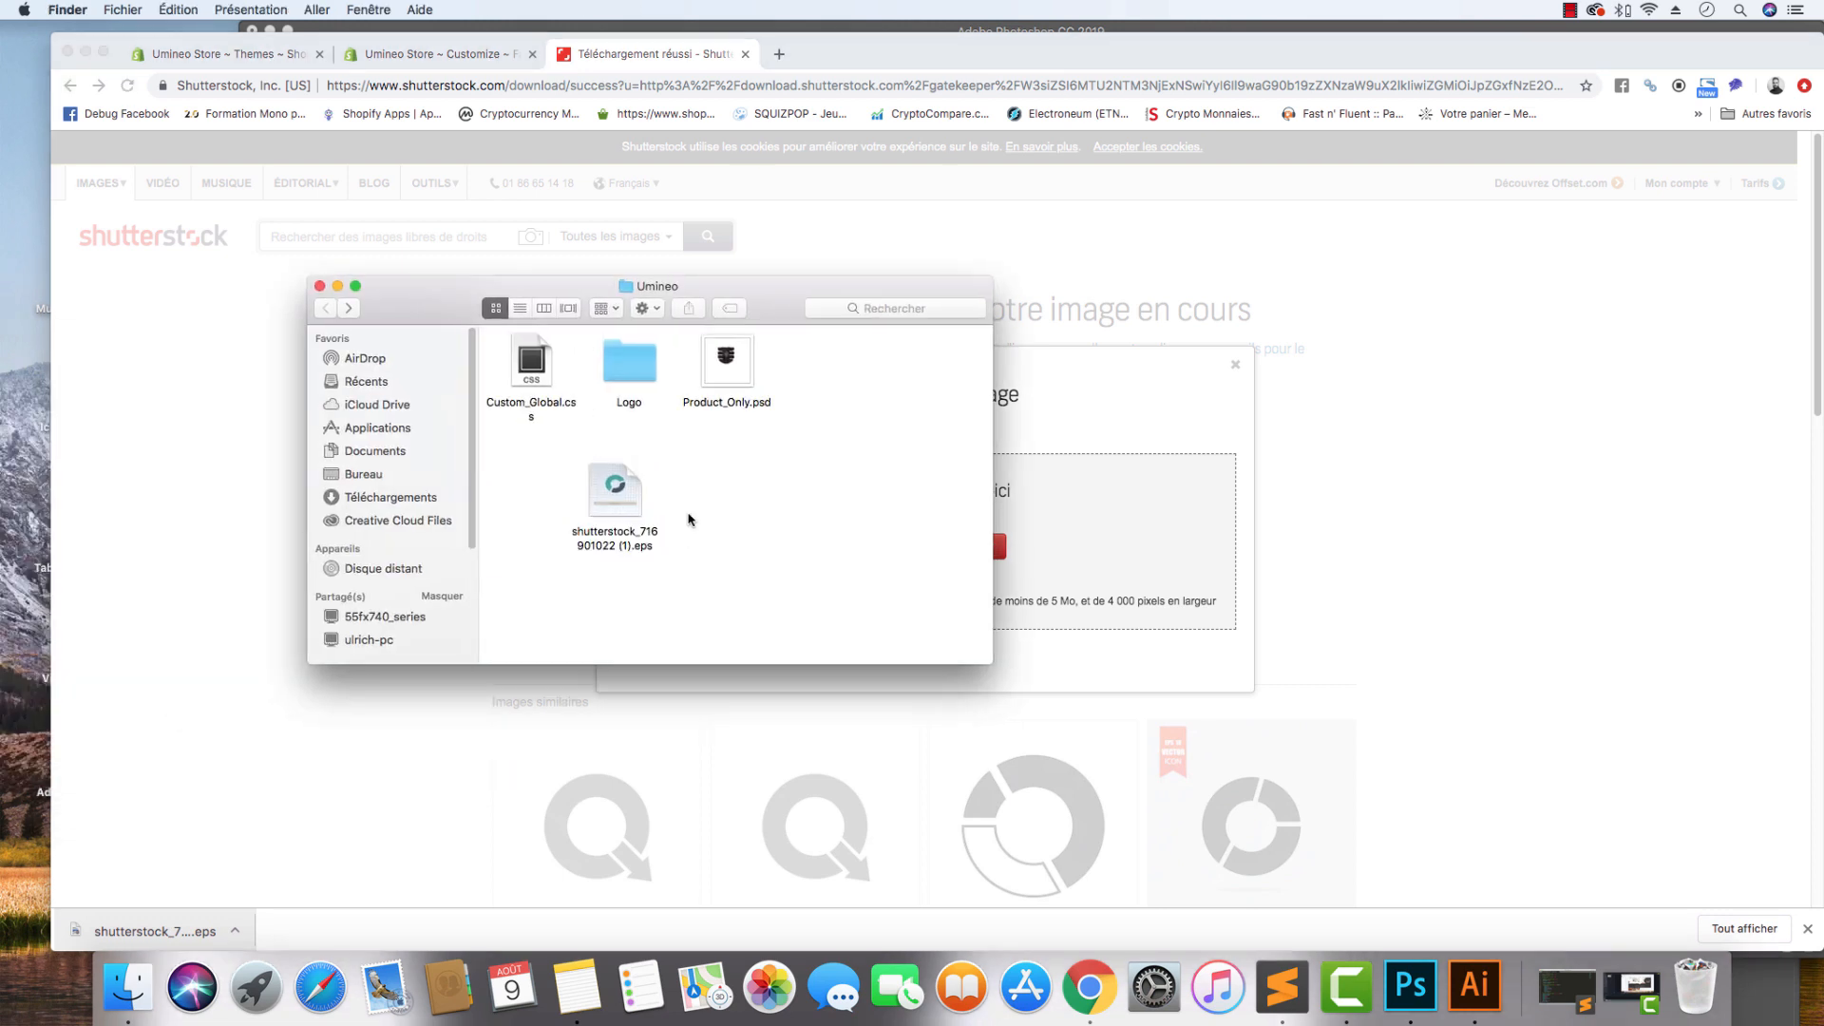
left_click(634, 509)
left_click_drag(618, 496, 1474, 986)
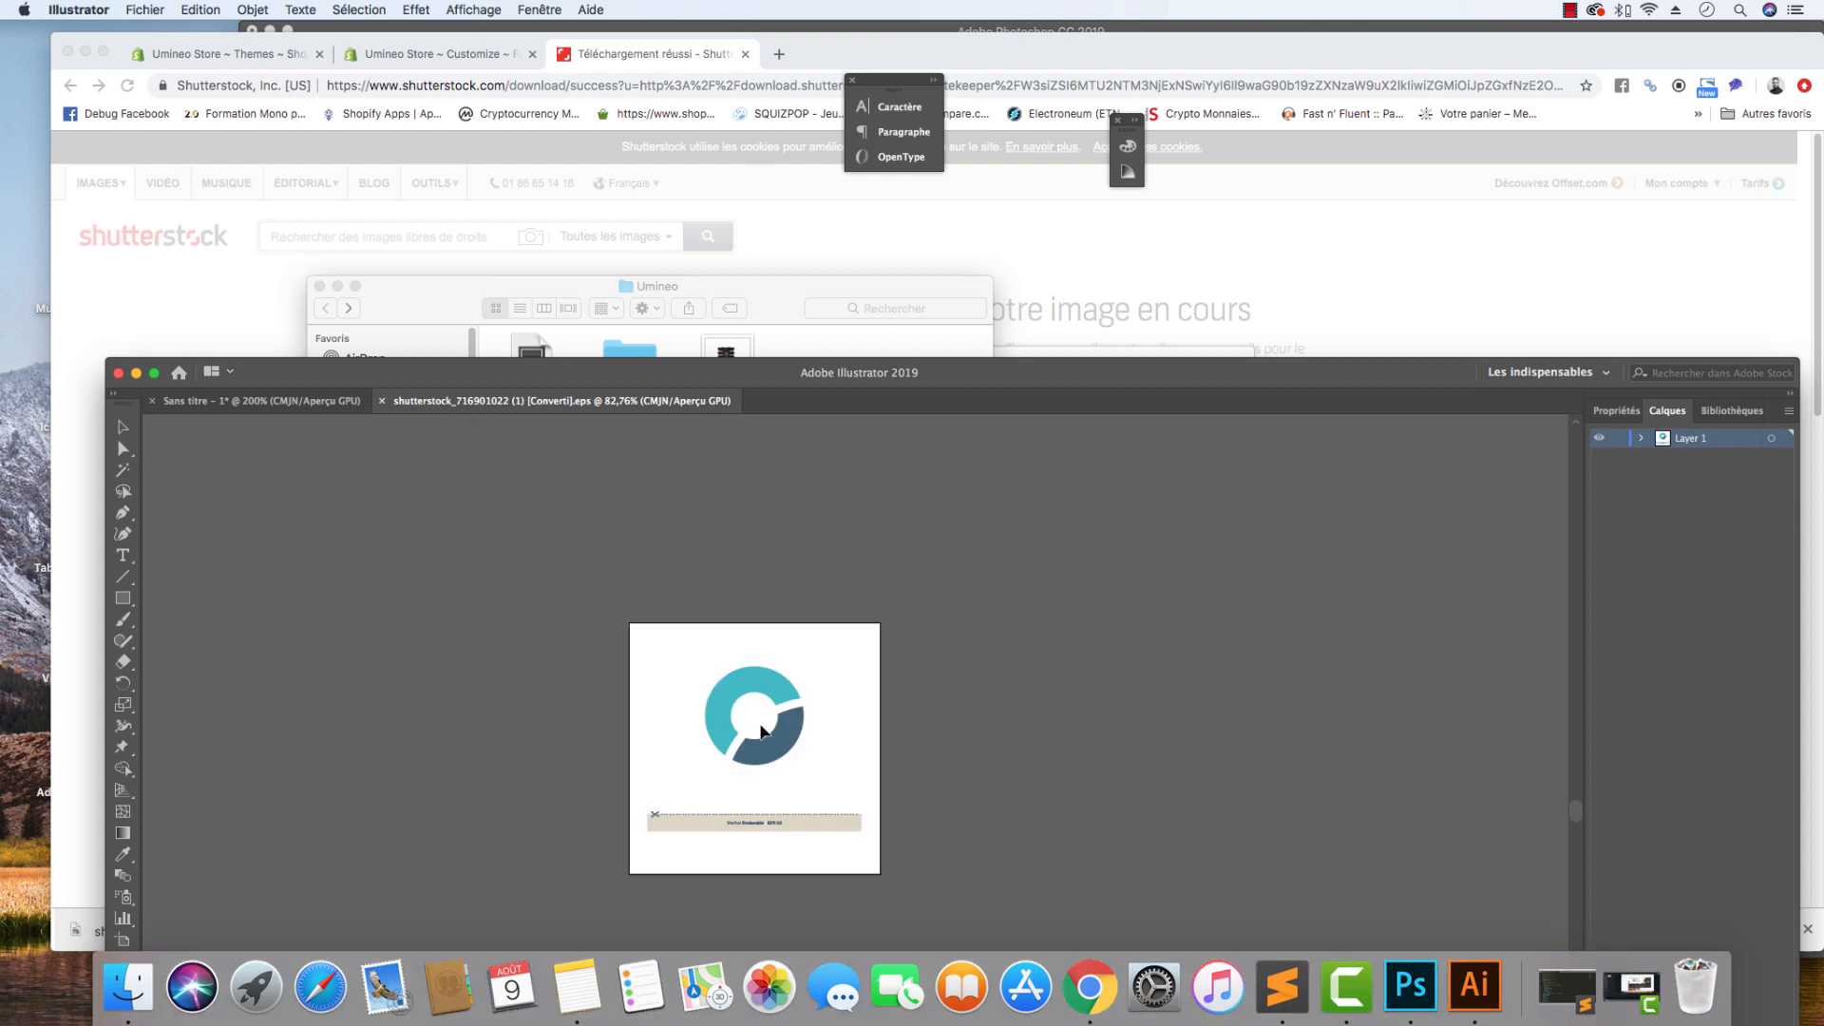
scroll(760, 731, "up", 3)
left_click(798, 672)
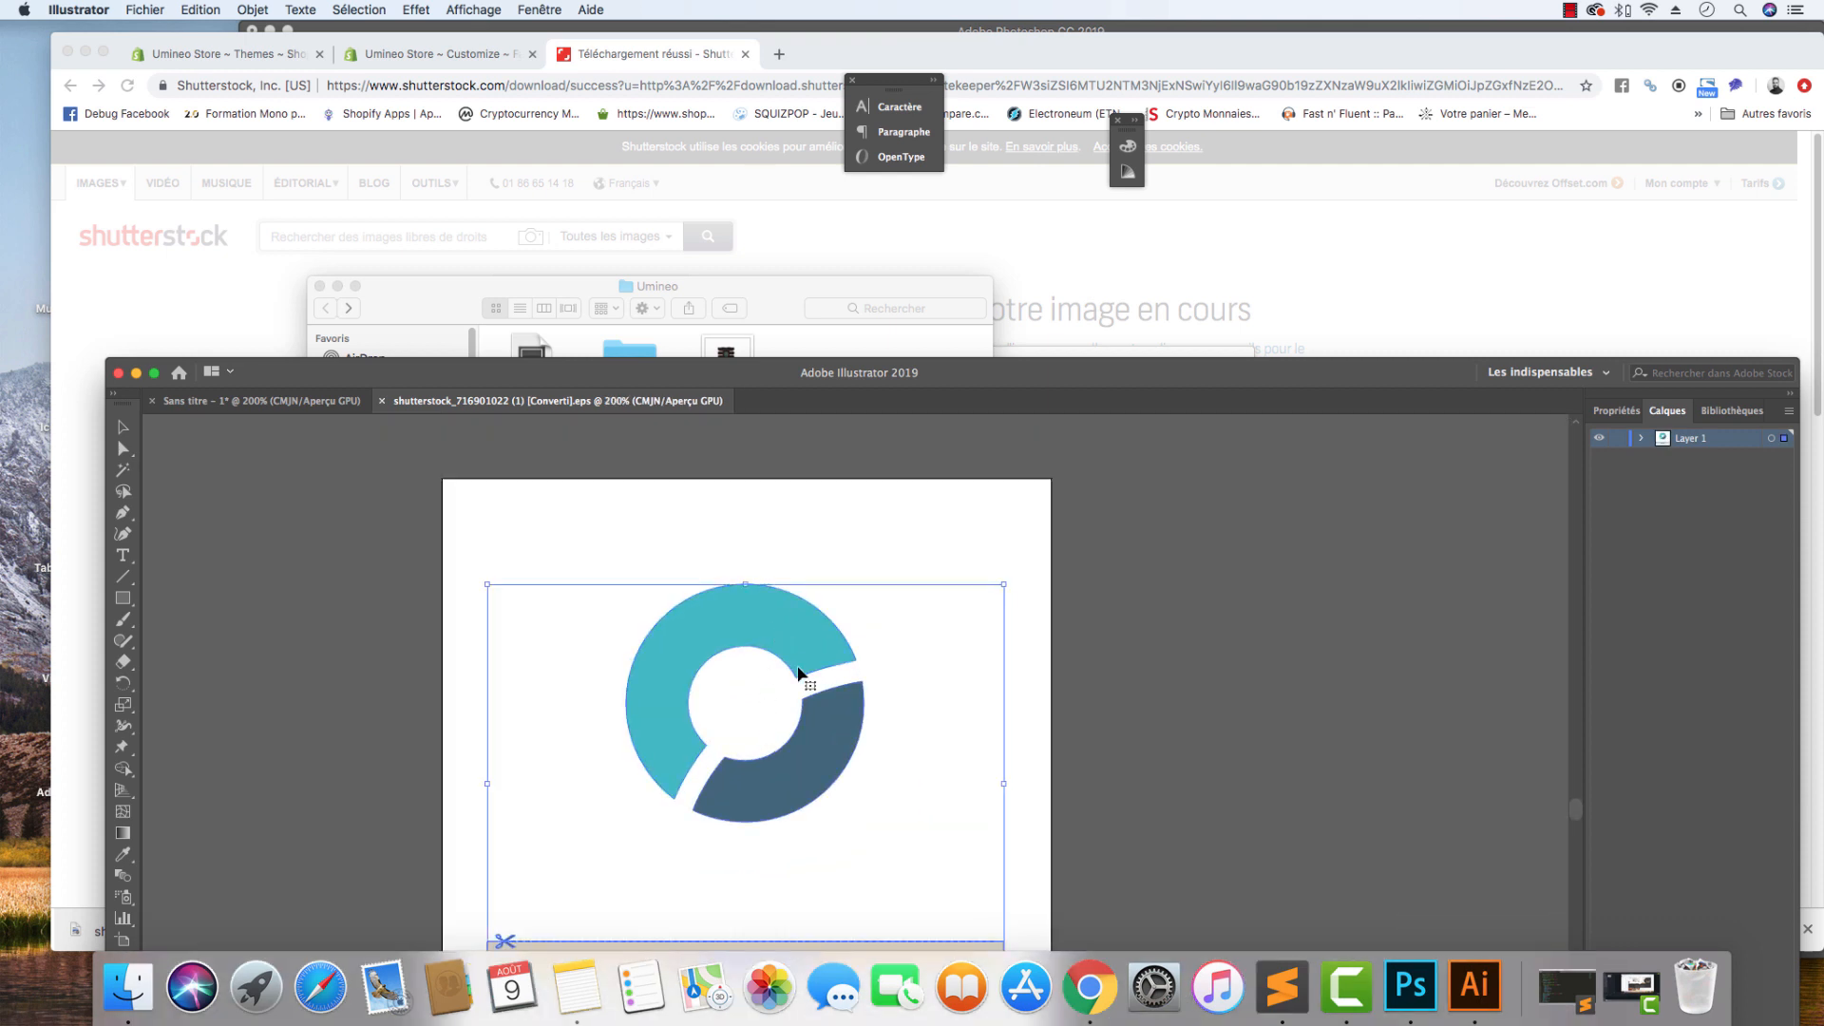
left_click(935, 713)
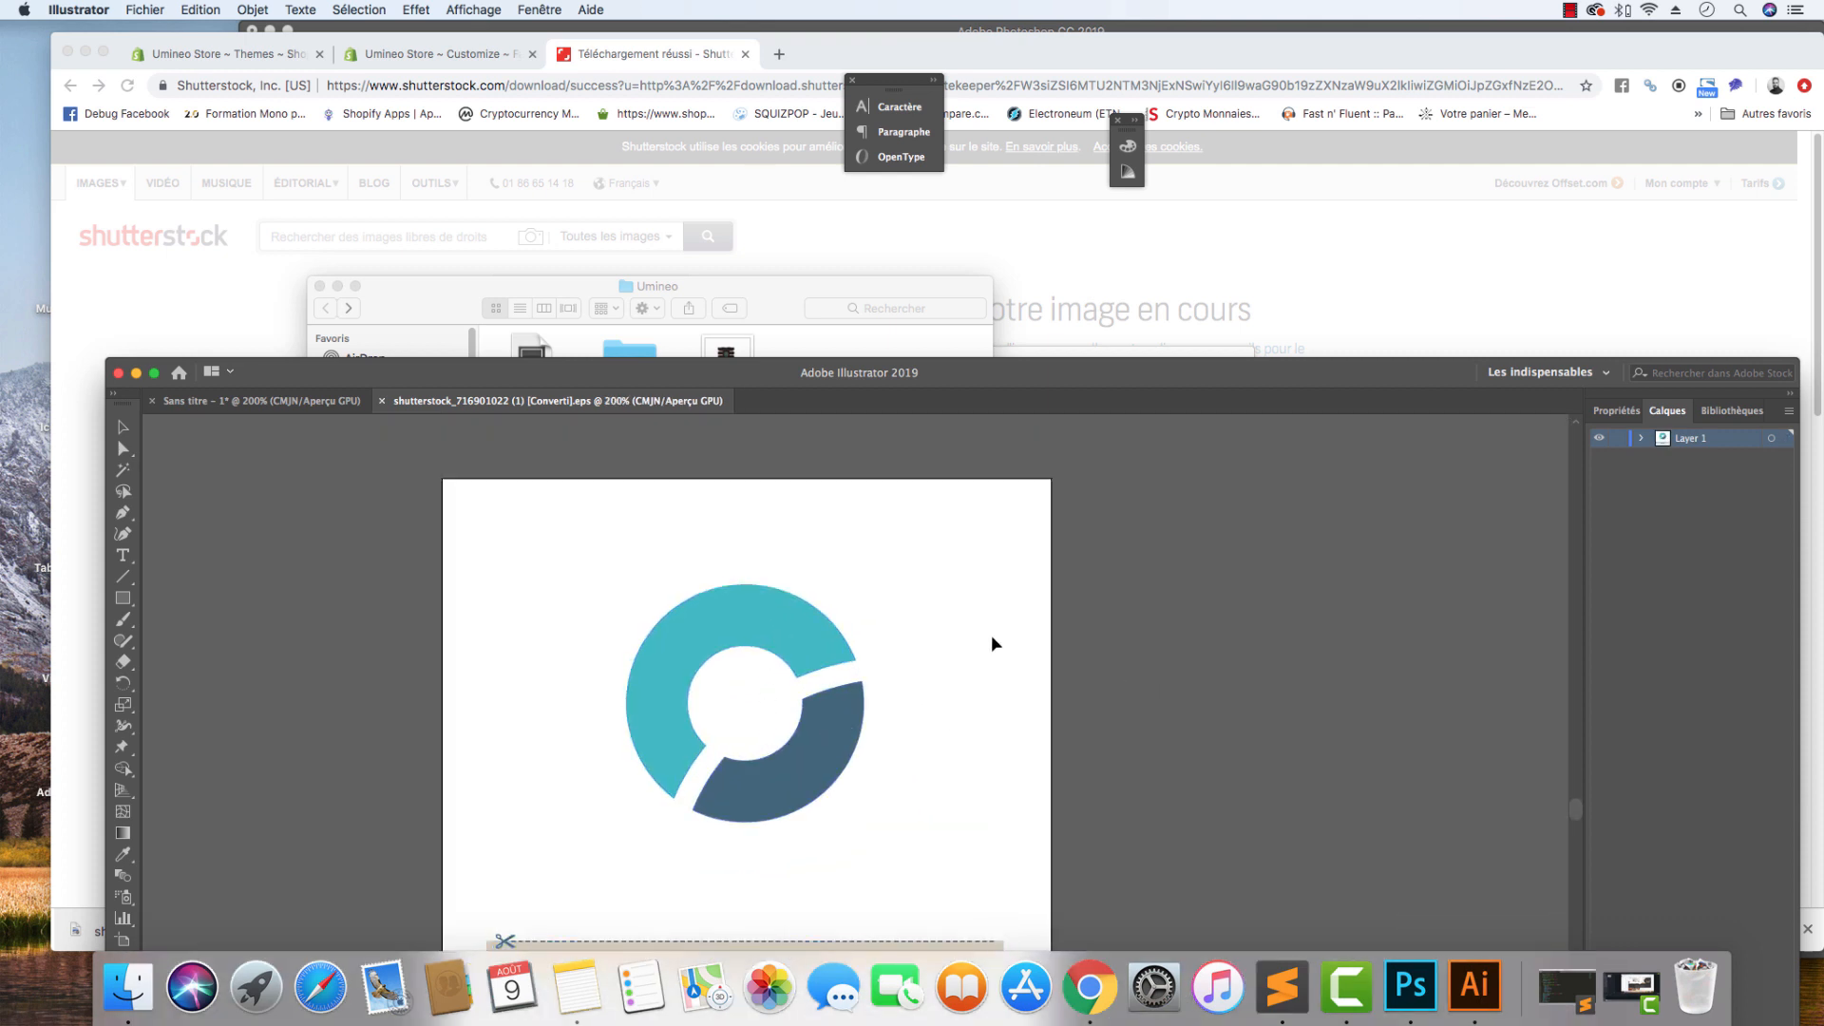
left_click_drag(1028, 508, 910, 944)
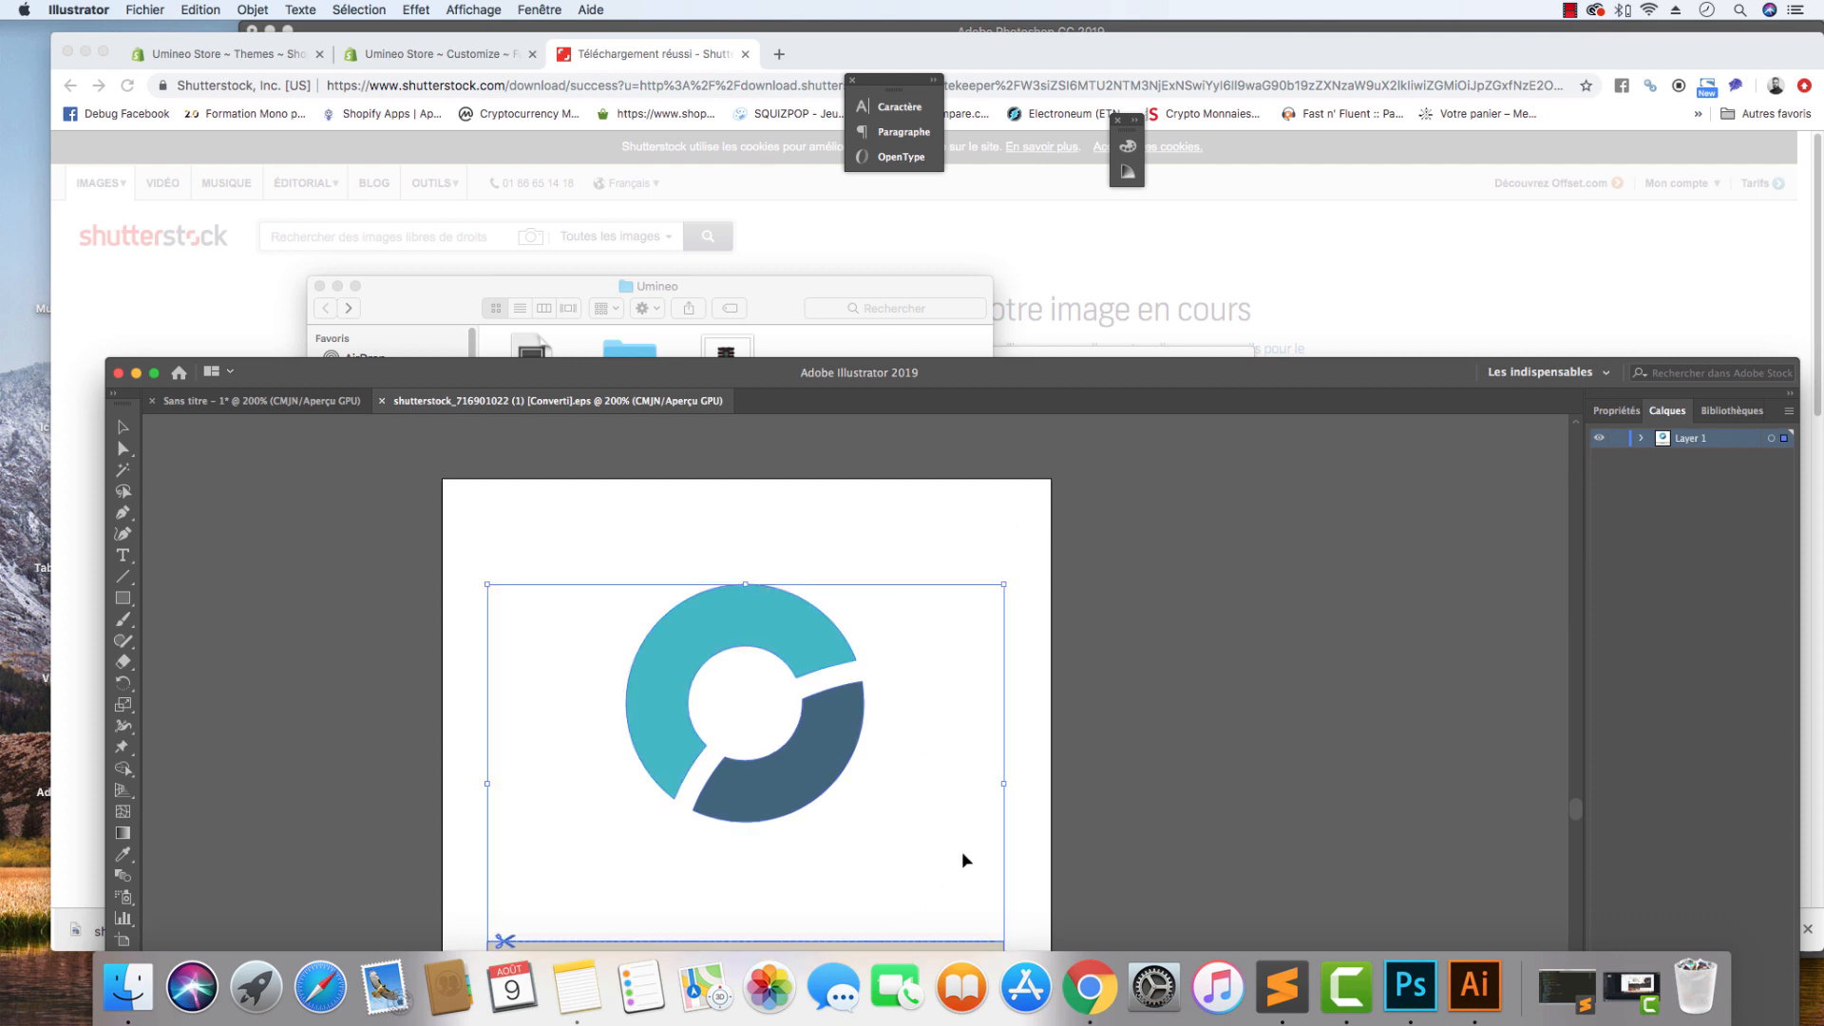
key("Delete")
key("super+z")
left_click(567, 551)
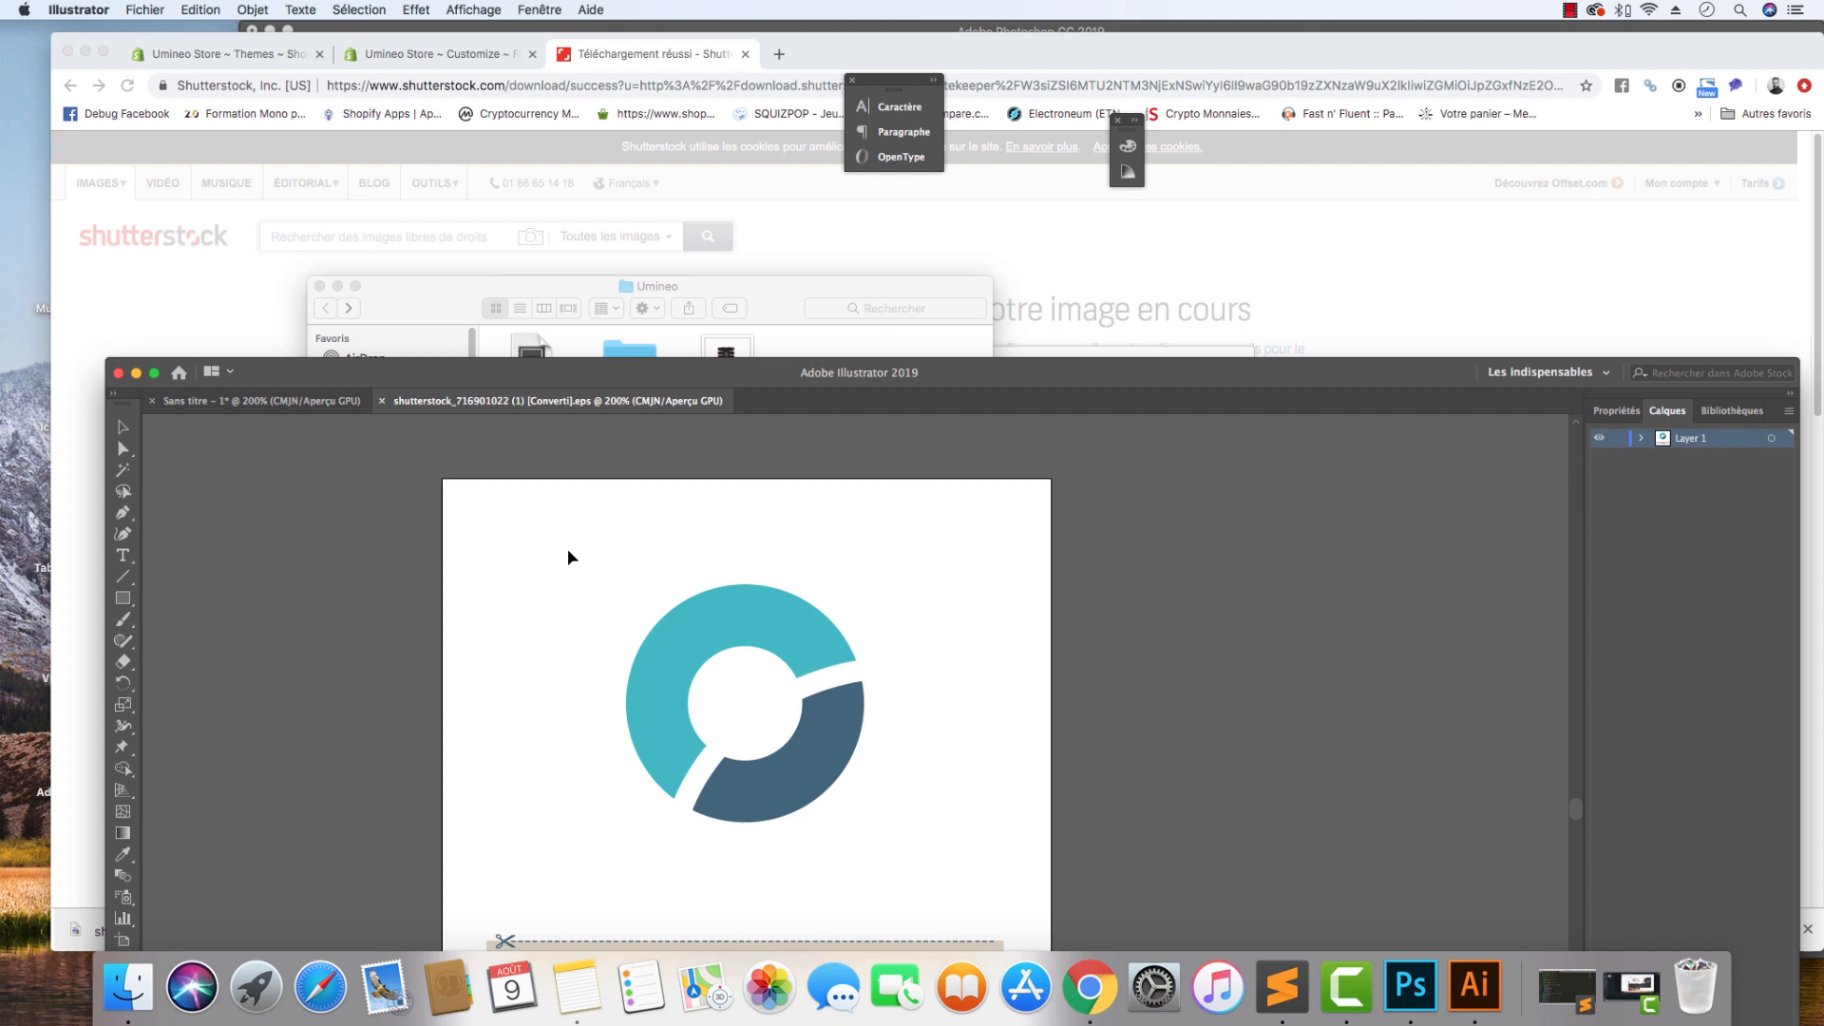
Delete the scissors, beige banner, dashed line and "Vector Resizeable EPS 10" caption beneath the O, keeping only the O artwork.
left_click(694, 652)
scroll(761, 741, "down", 3)
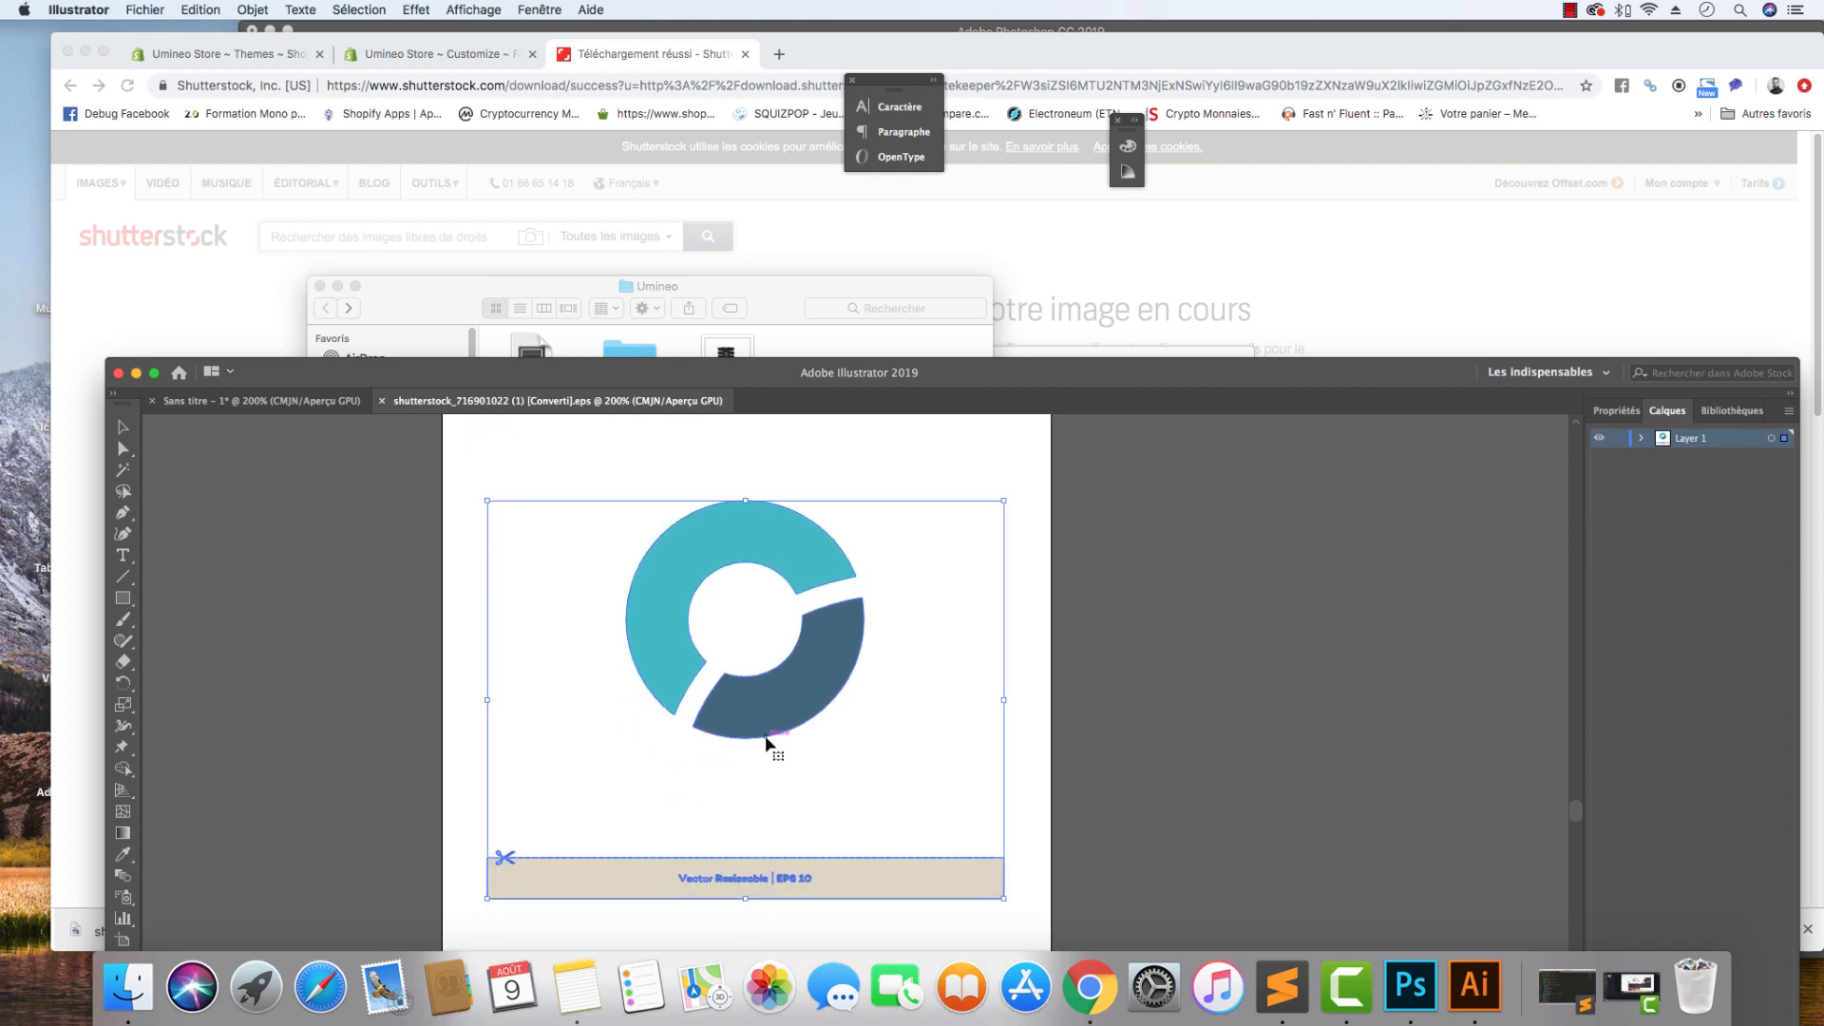
left_click(678, 827)
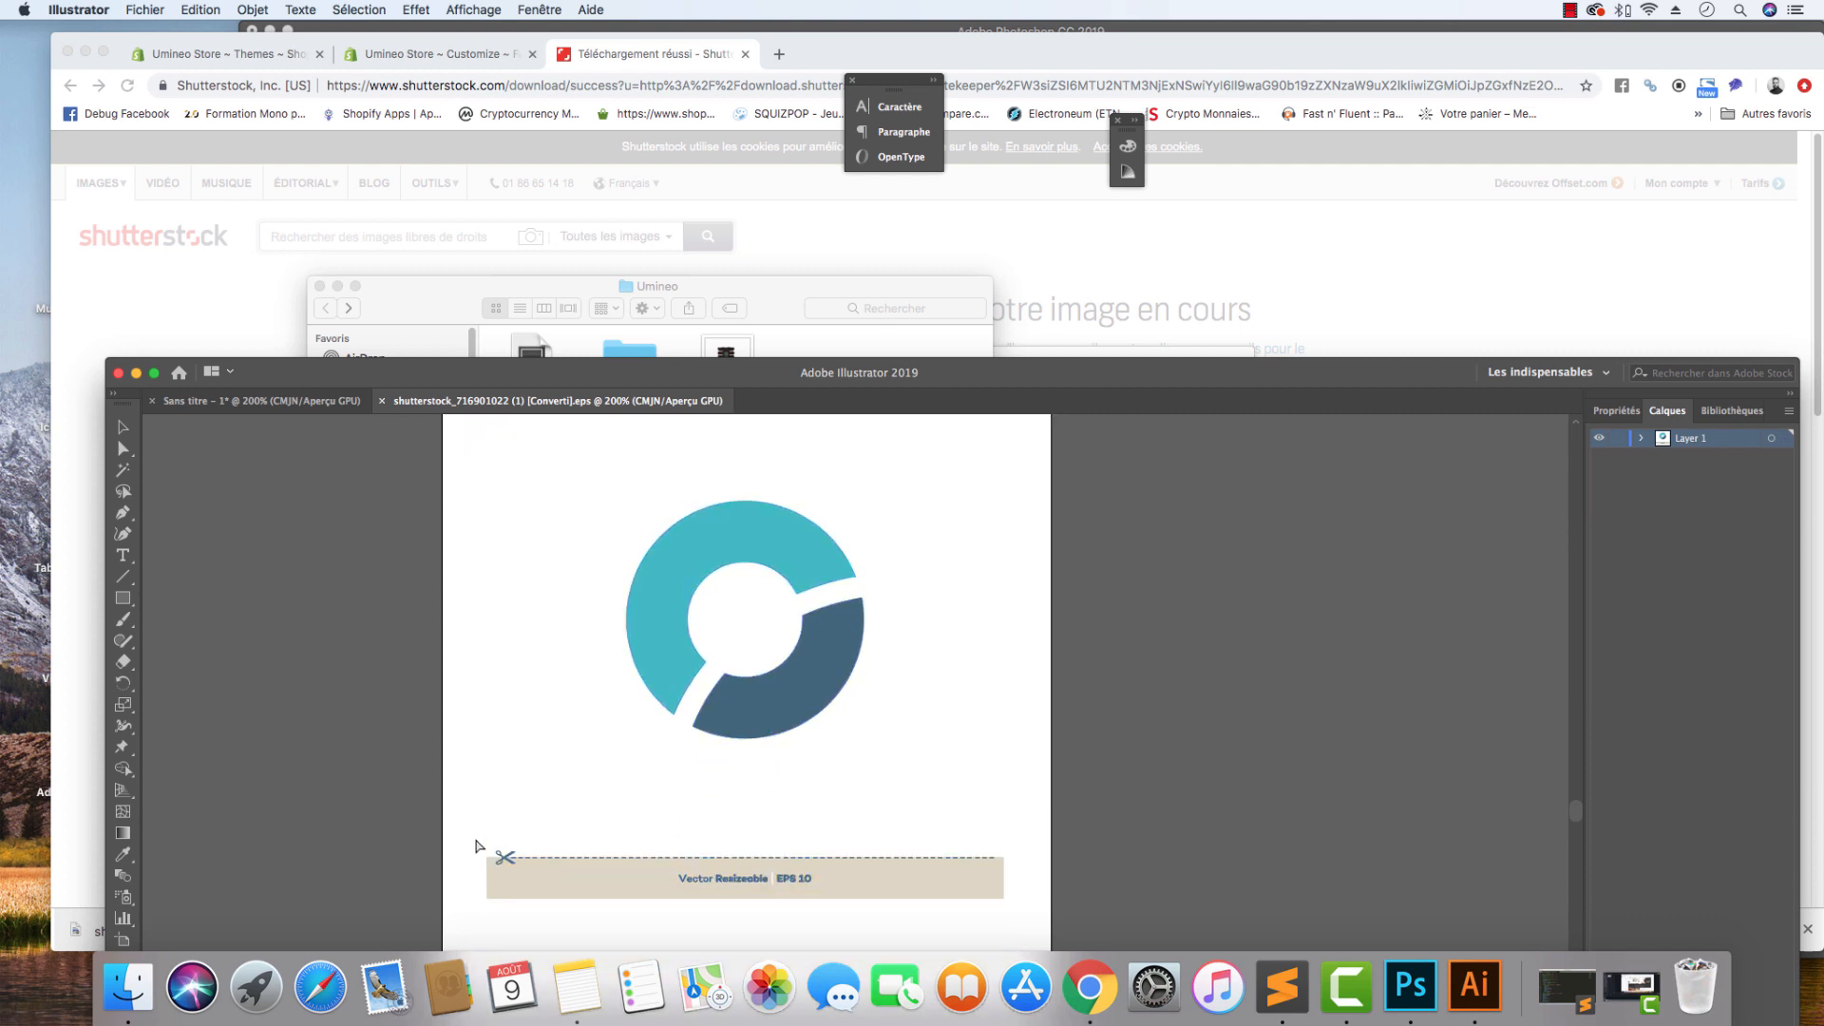
left_click_drag(477, 846, 562, 920)
key("Delete")
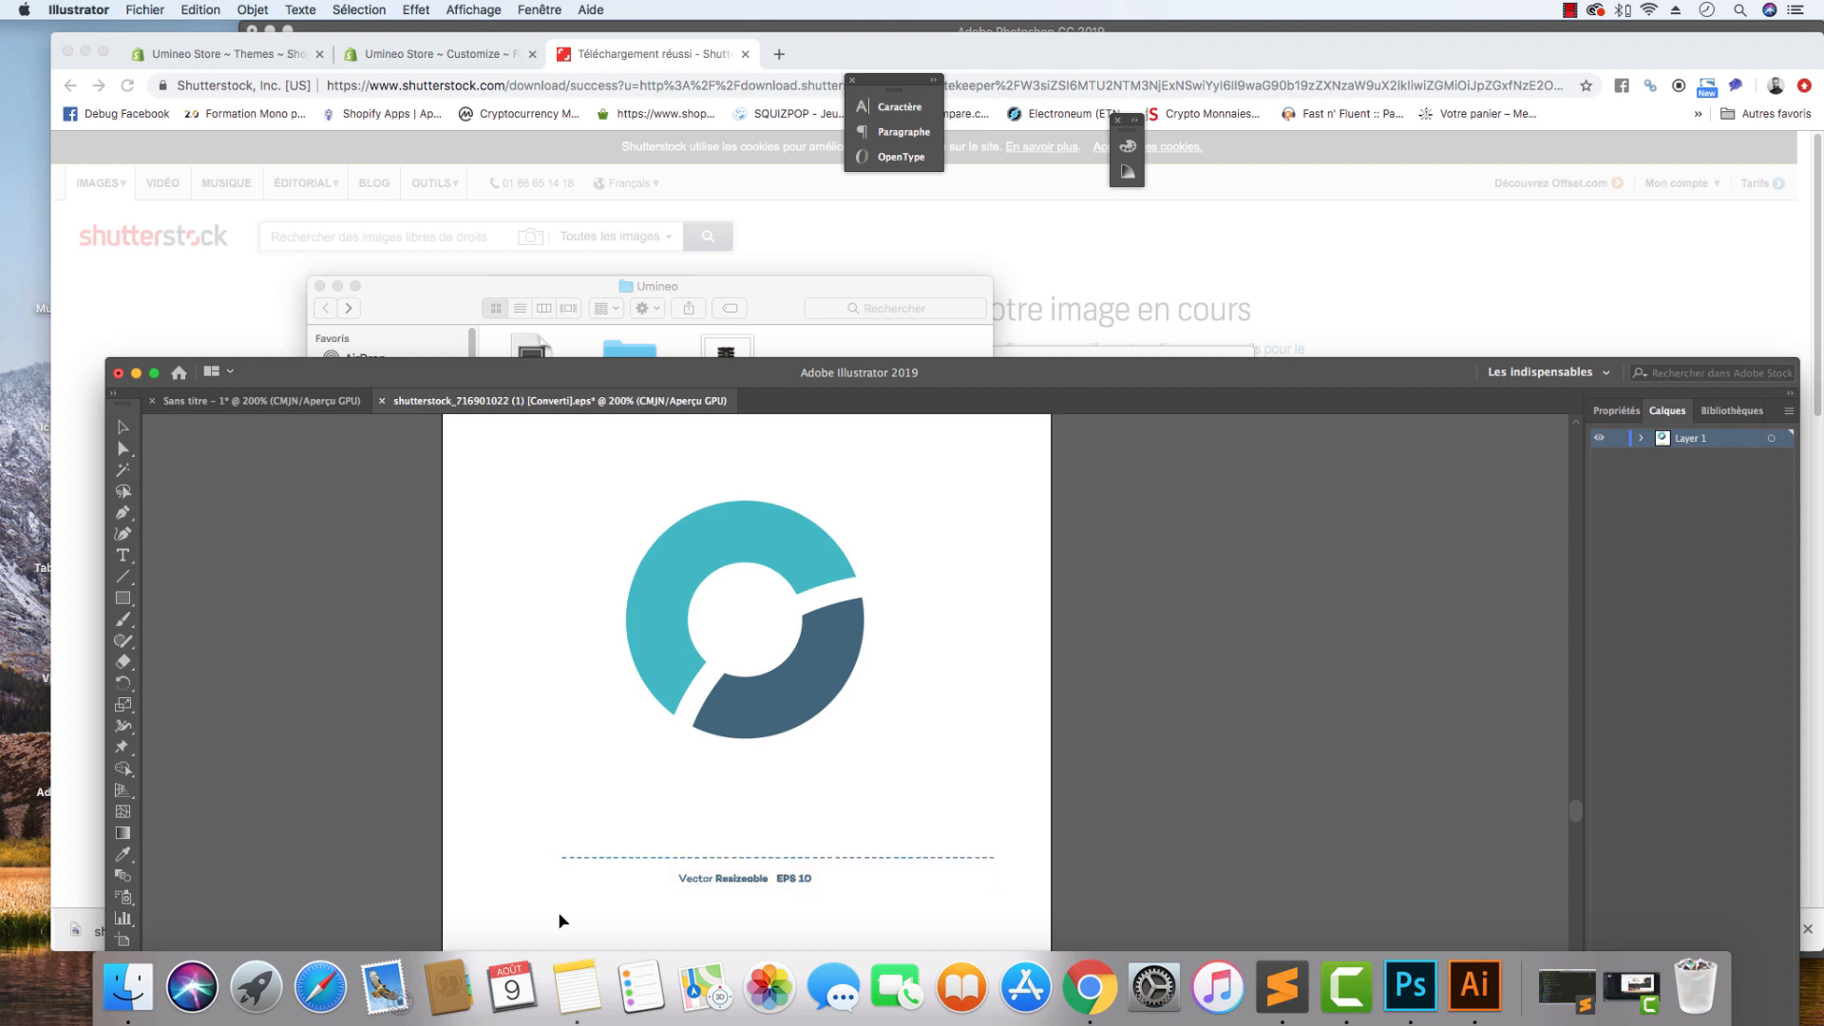
left_click_drag(530, 846, 1036, 918)
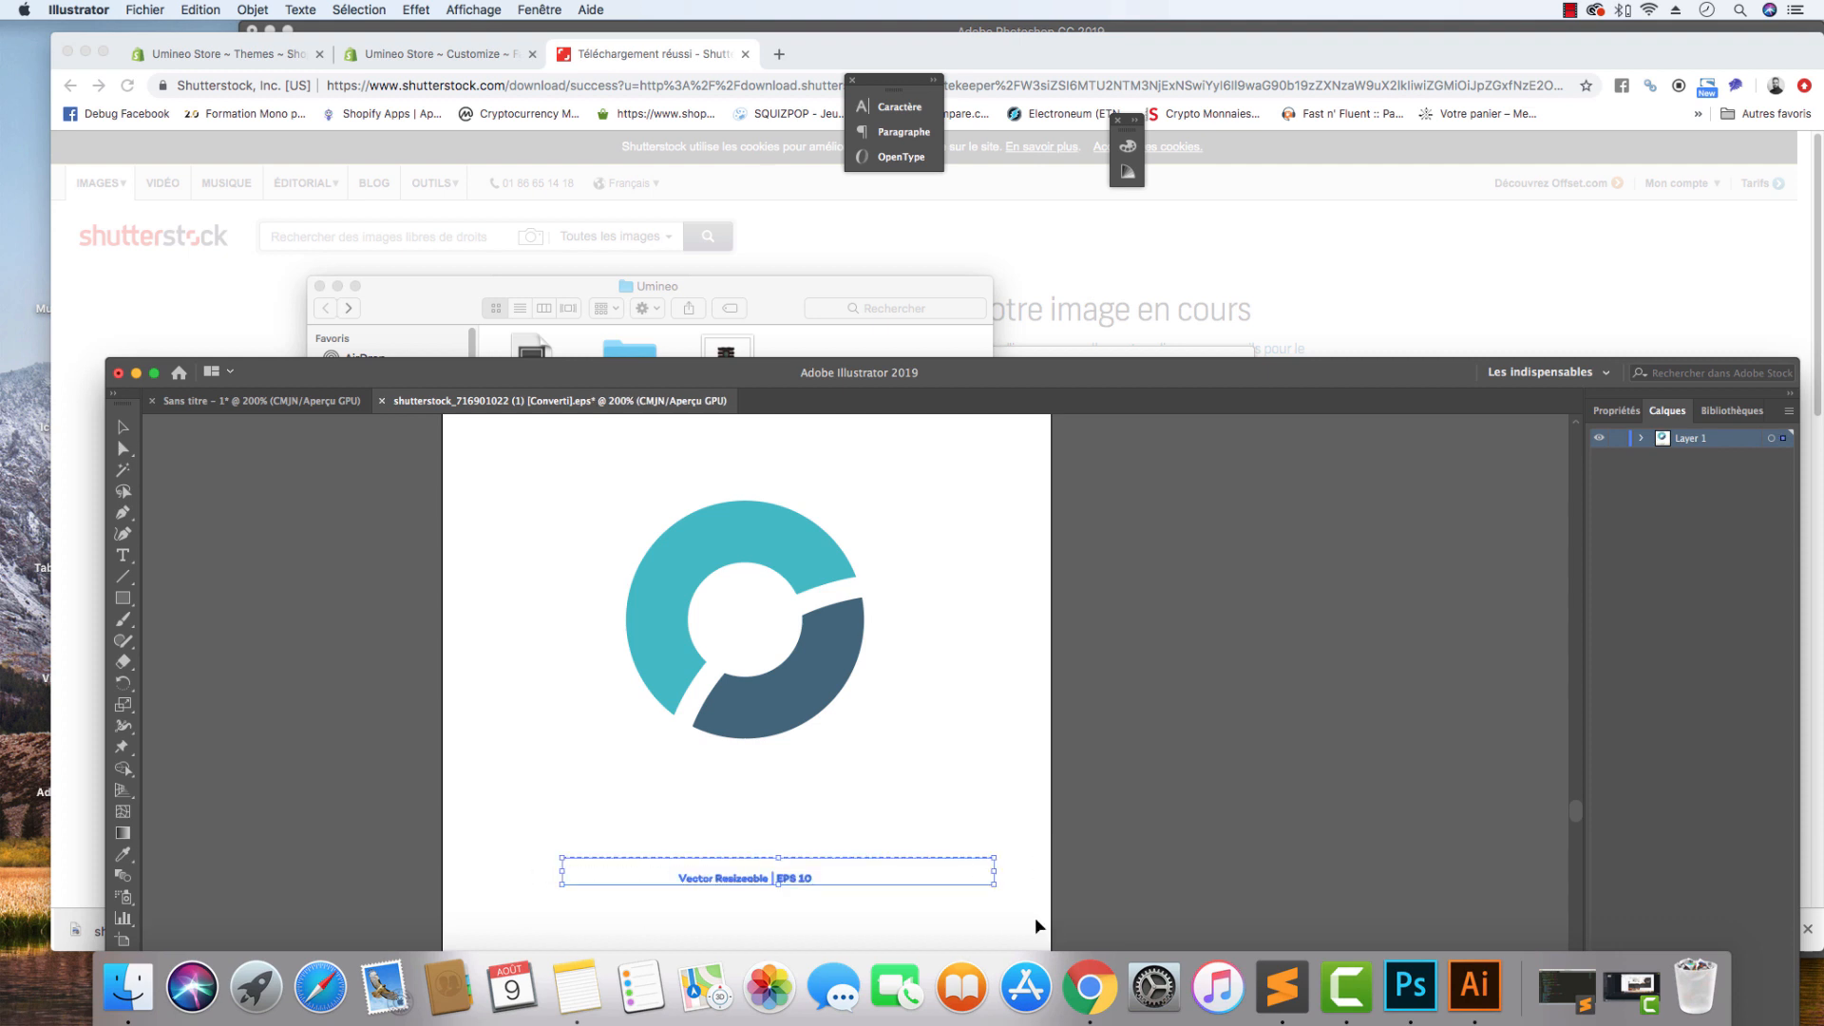
key("Delete")
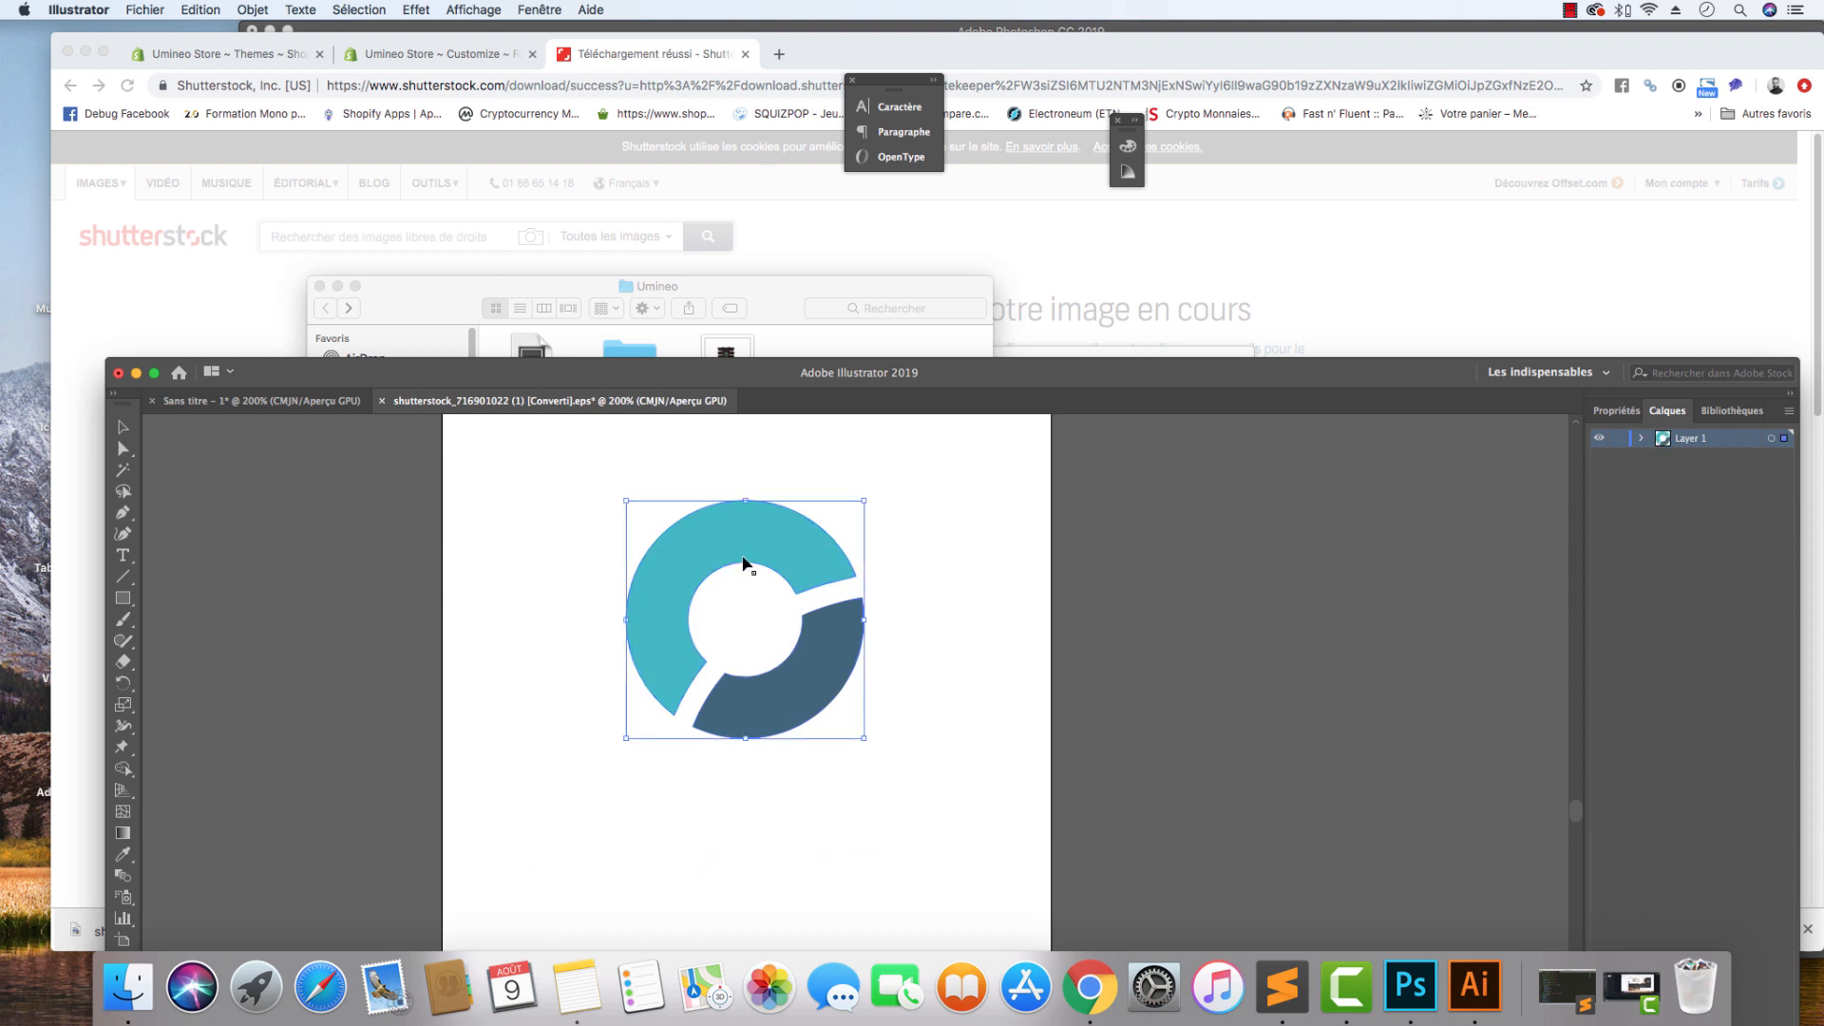
Separate the O's two segments, view the multi-product logo in Photoshop's Logo.psd, and return to Illustrator.
key("super+c")
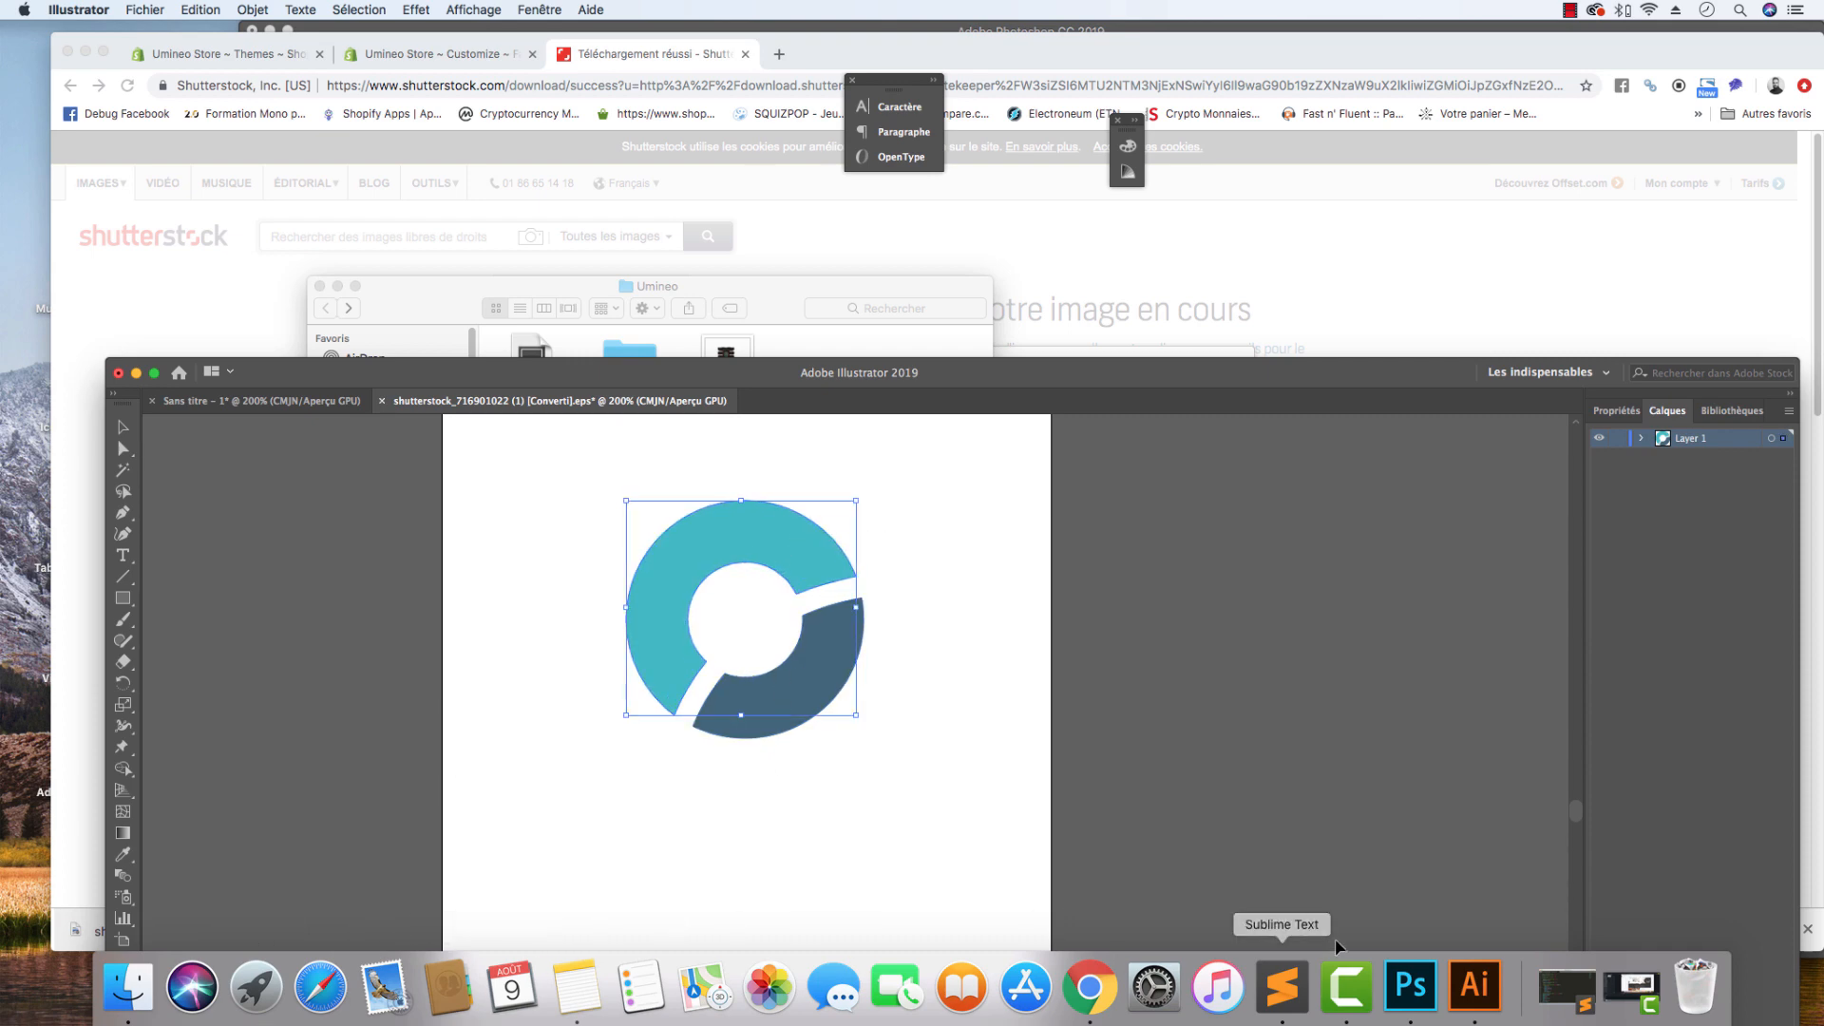
left_click(1411, 986)
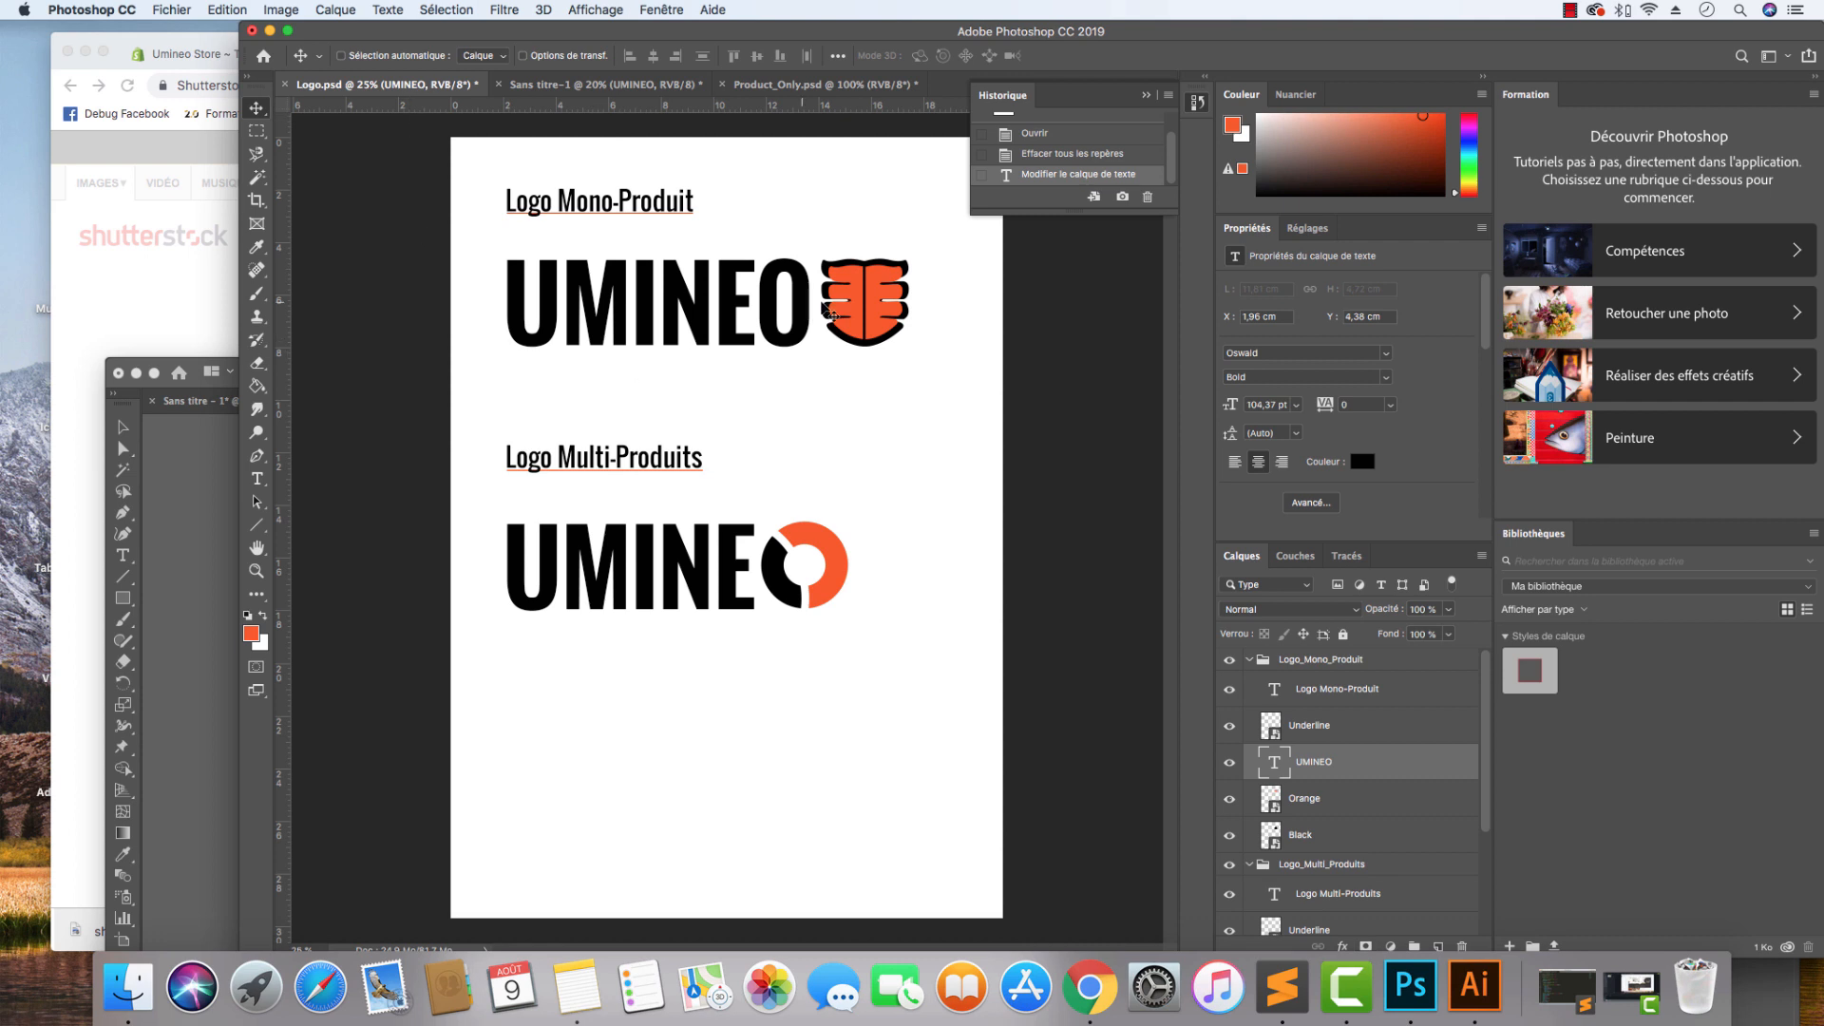
left_click(190, 435)
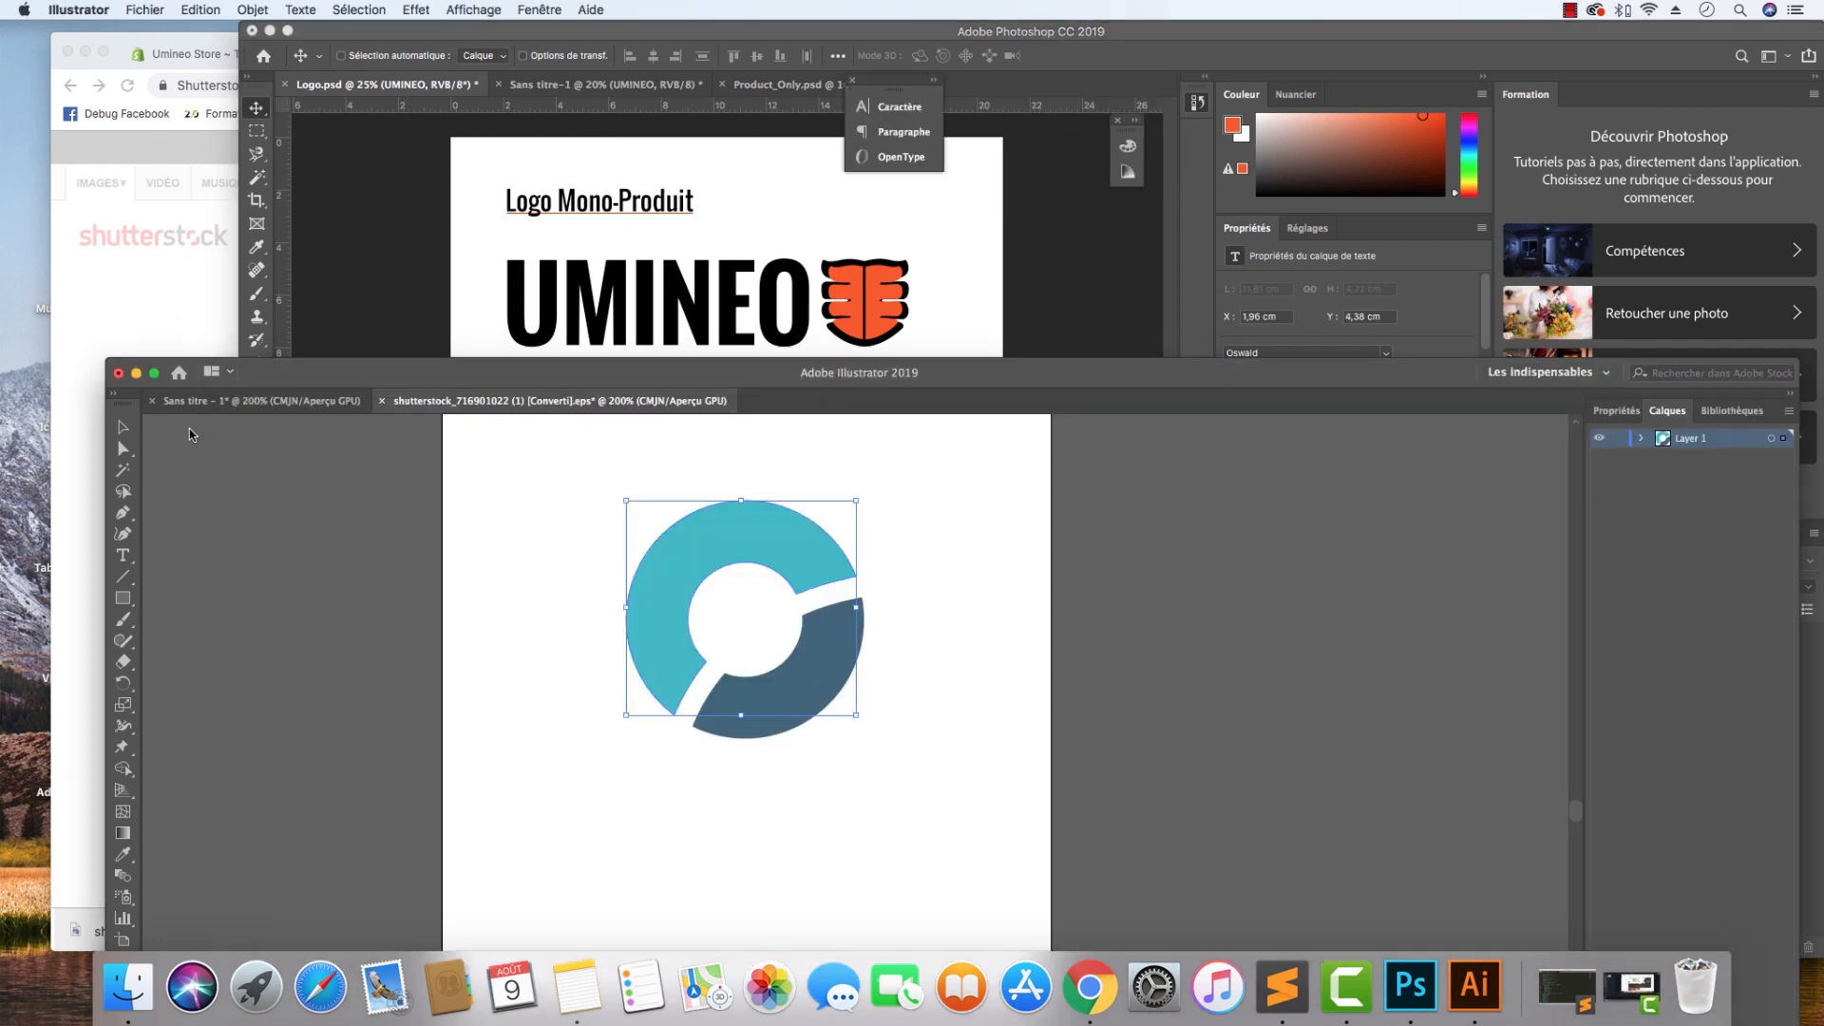
Fill the O's dark blue segment with black, 000000.
left_click(942, 694)
left_click(798, 677)
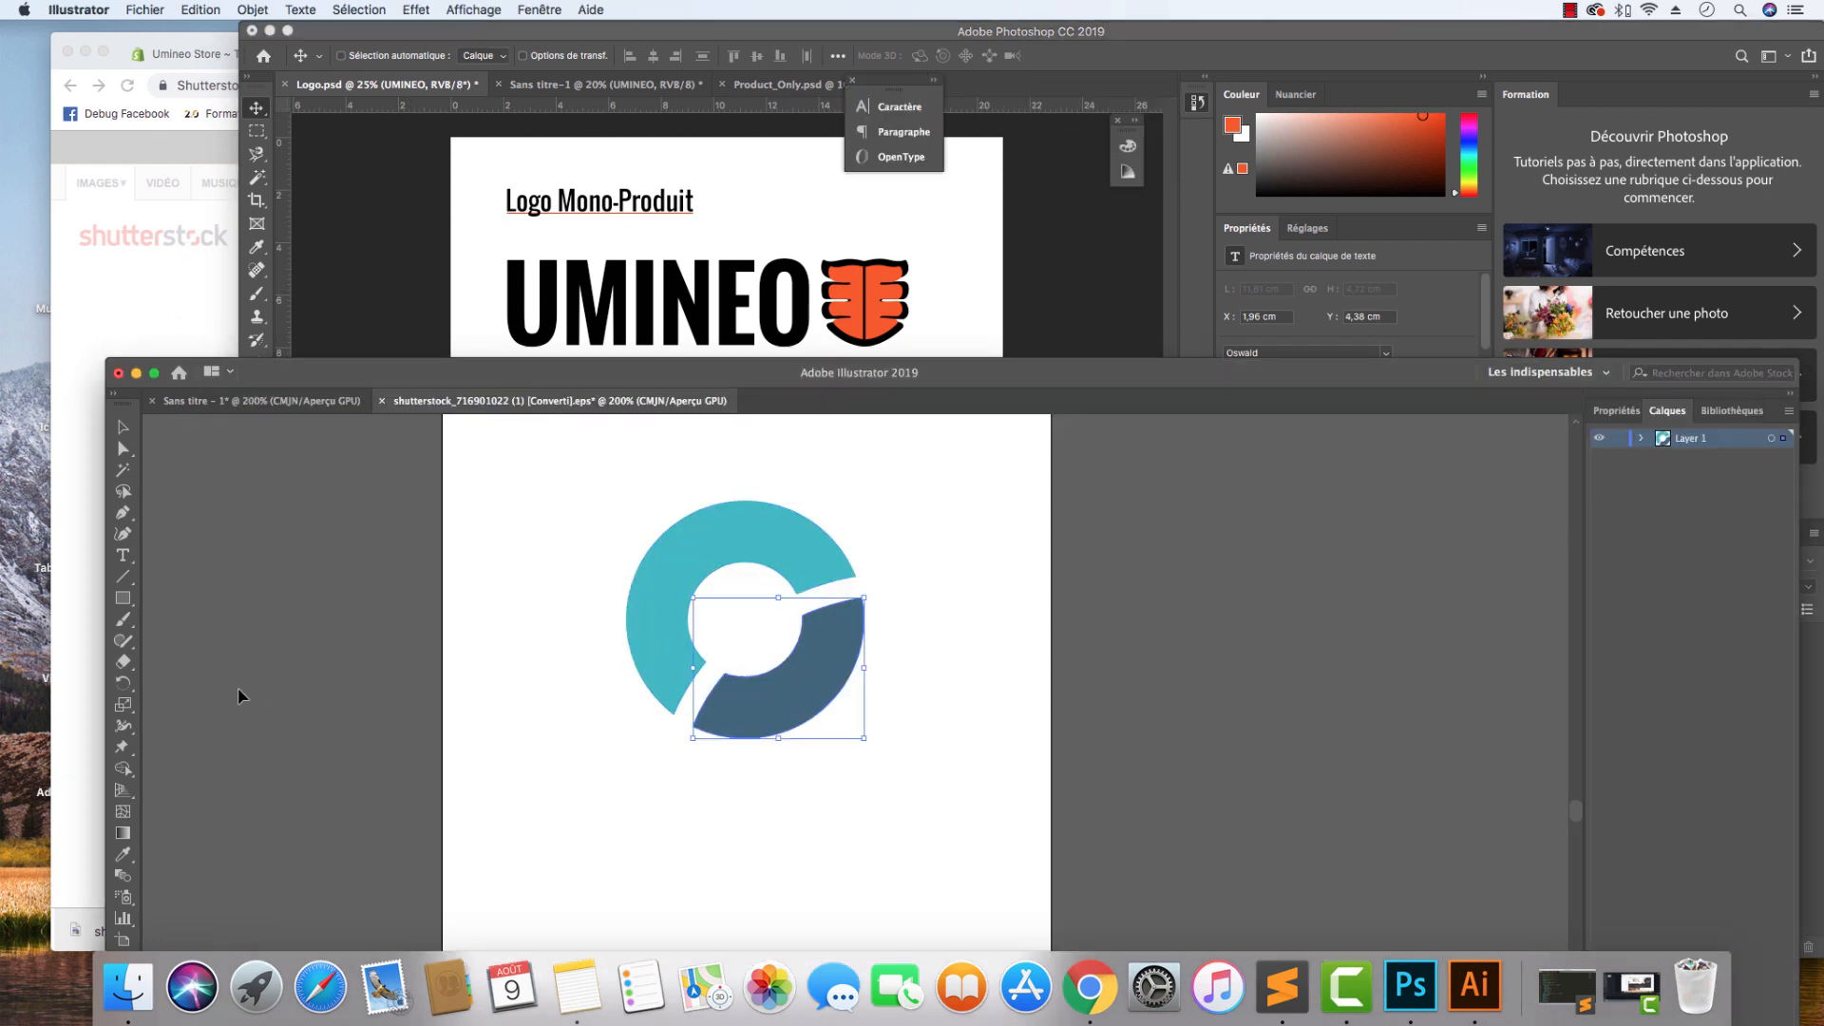
scroll(181, 703, "down", 1)
left_click_drag(398, 377, 374, 69)
double_click(94, 743)
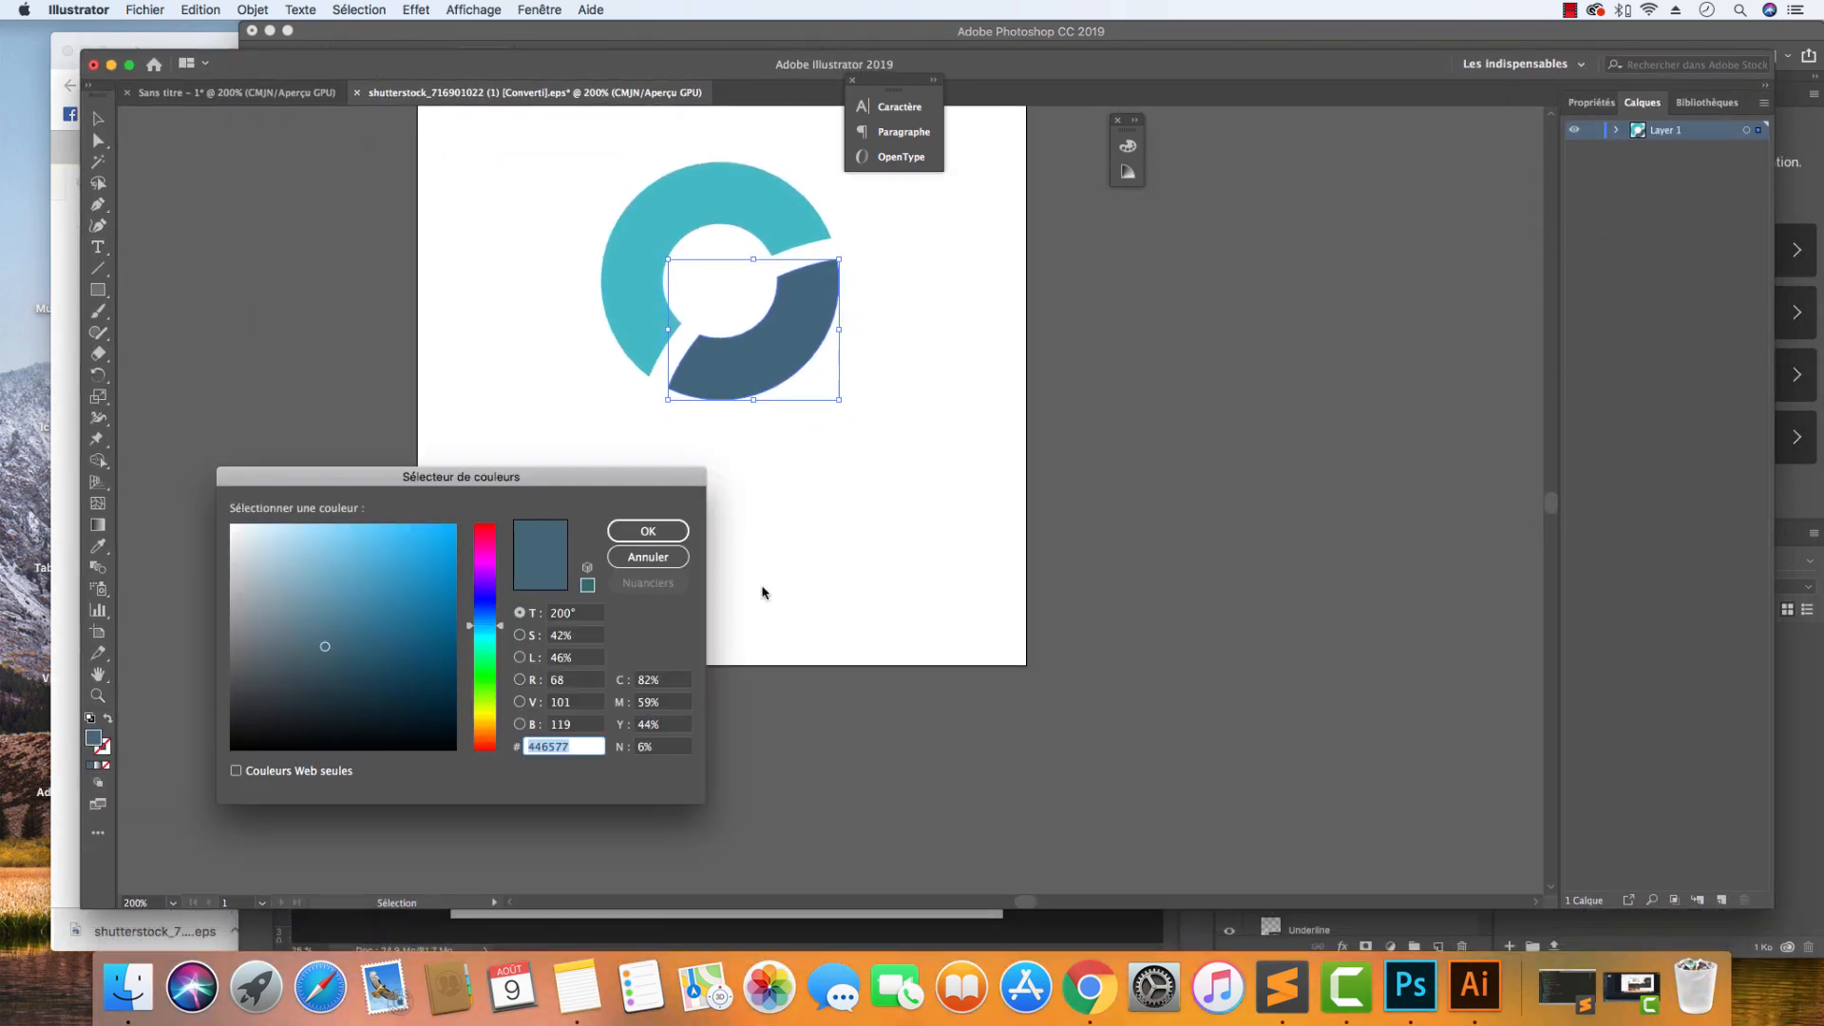
left_click_drag(343, 655, 197, 782)
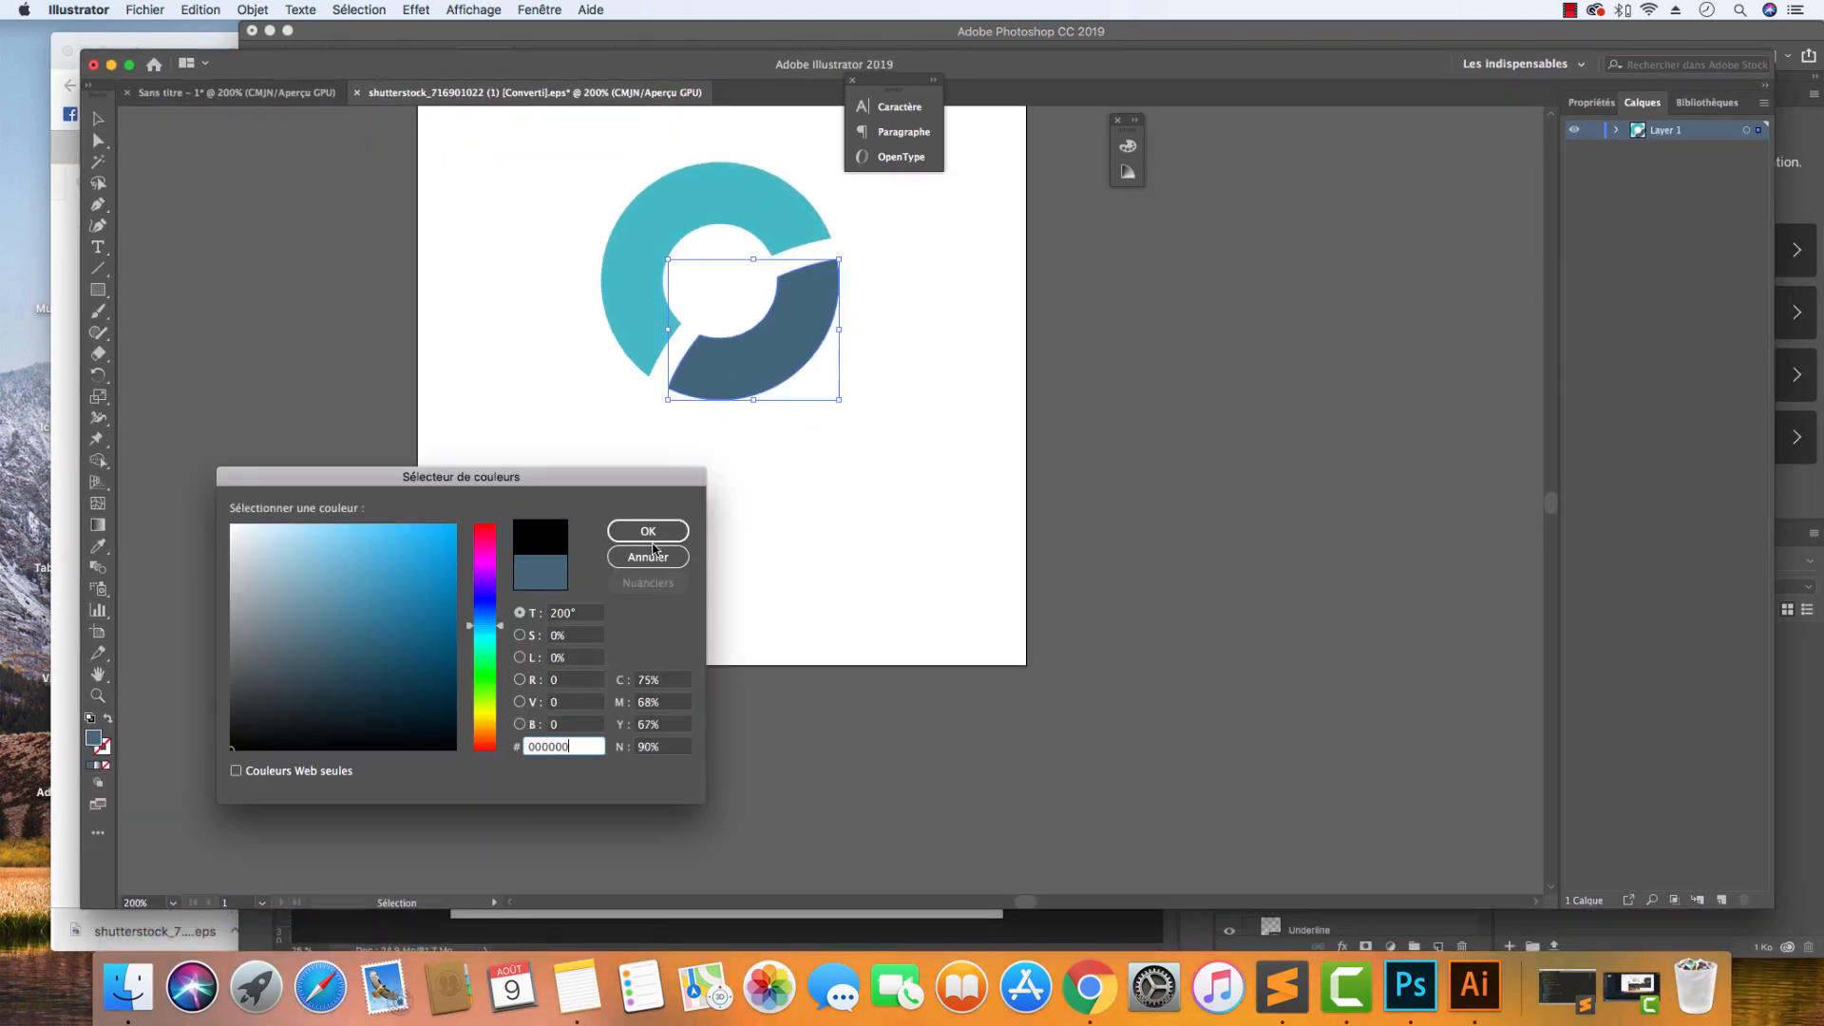
left_click(648, 530)
left_click(774, 517)
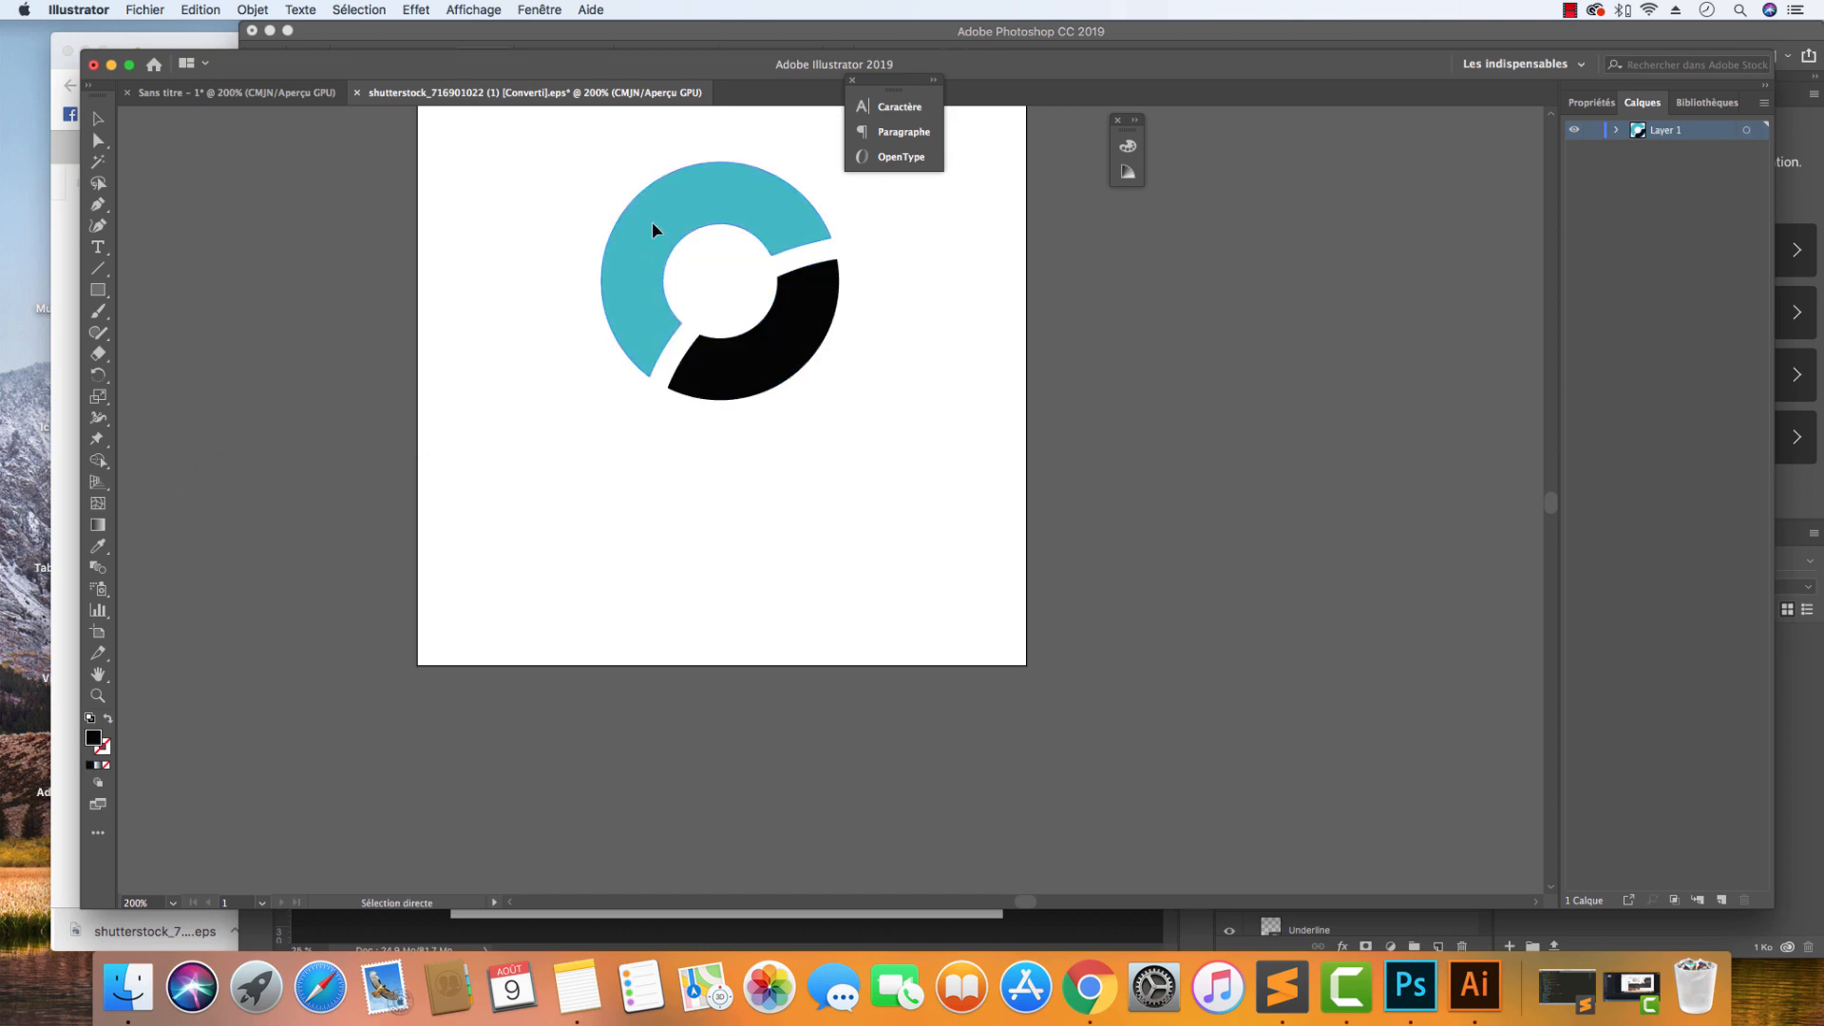
Fill the O's teal segment with the orange fa581d taken from Photoshop's foreground colour.
left_click(646, 252)
left_click(1404, 985)
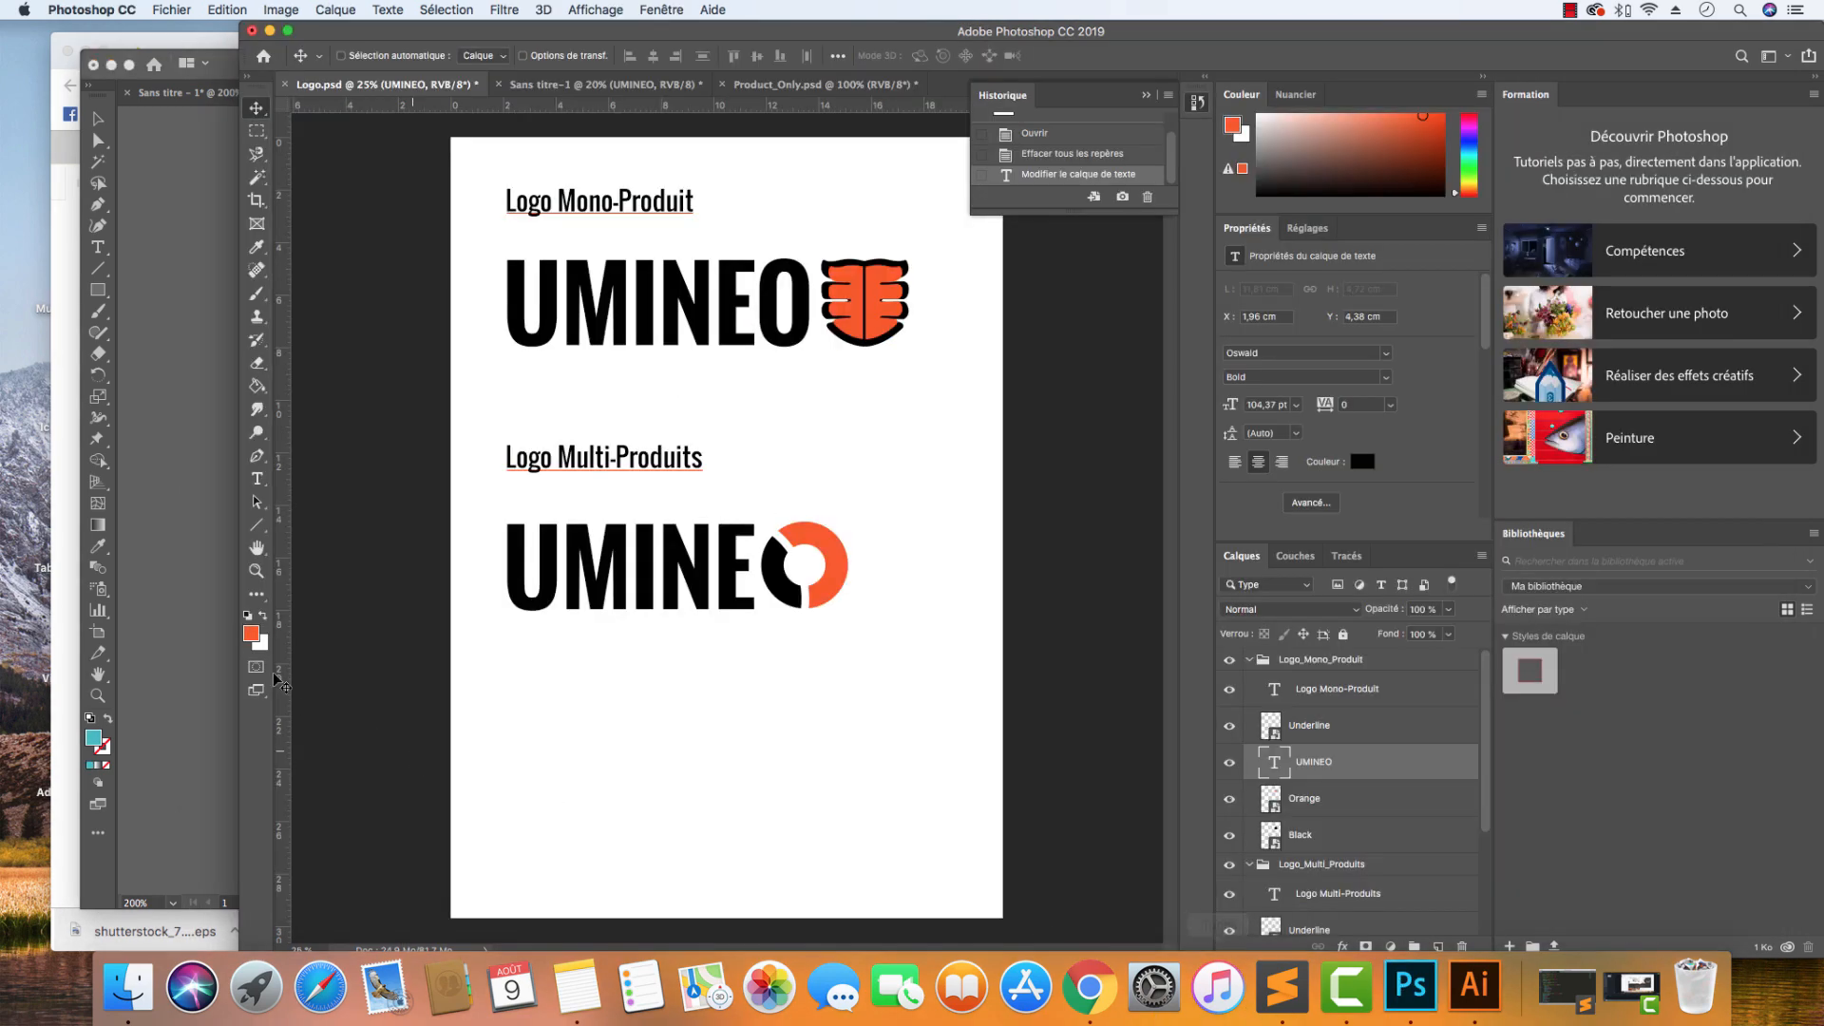
left_click(251, 633)
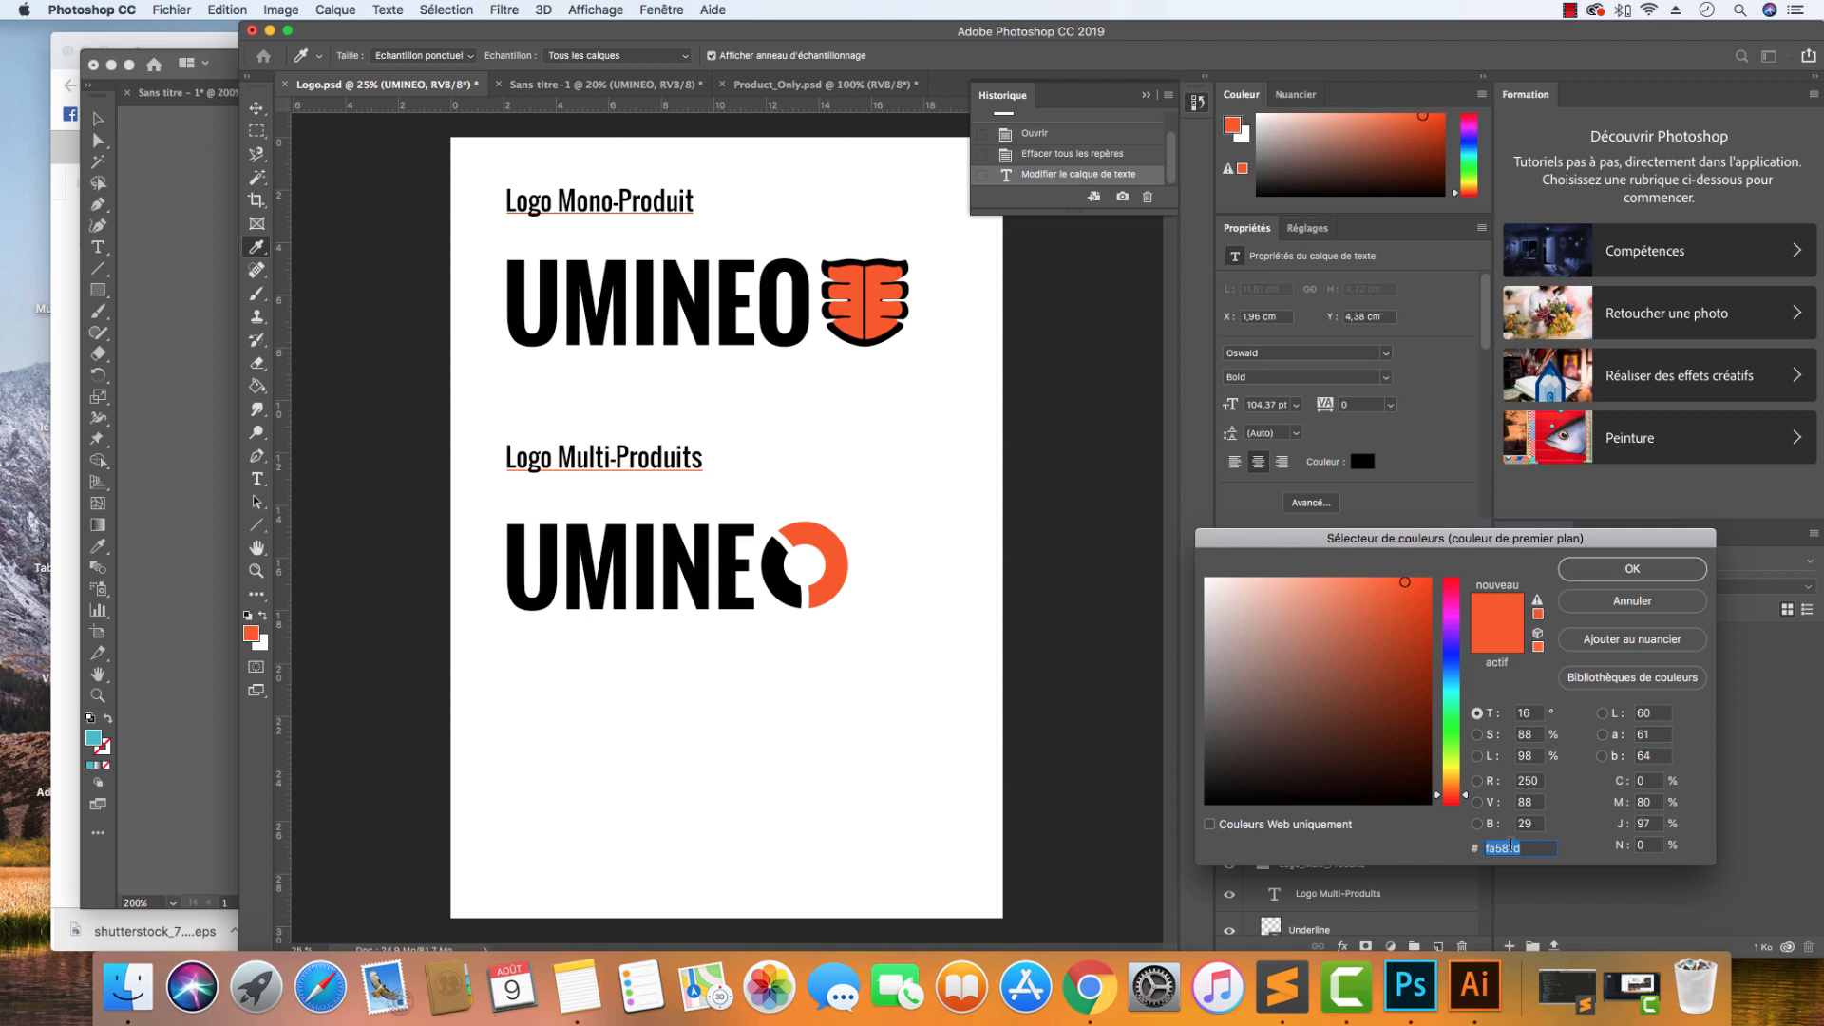
left_click(1473, 985)
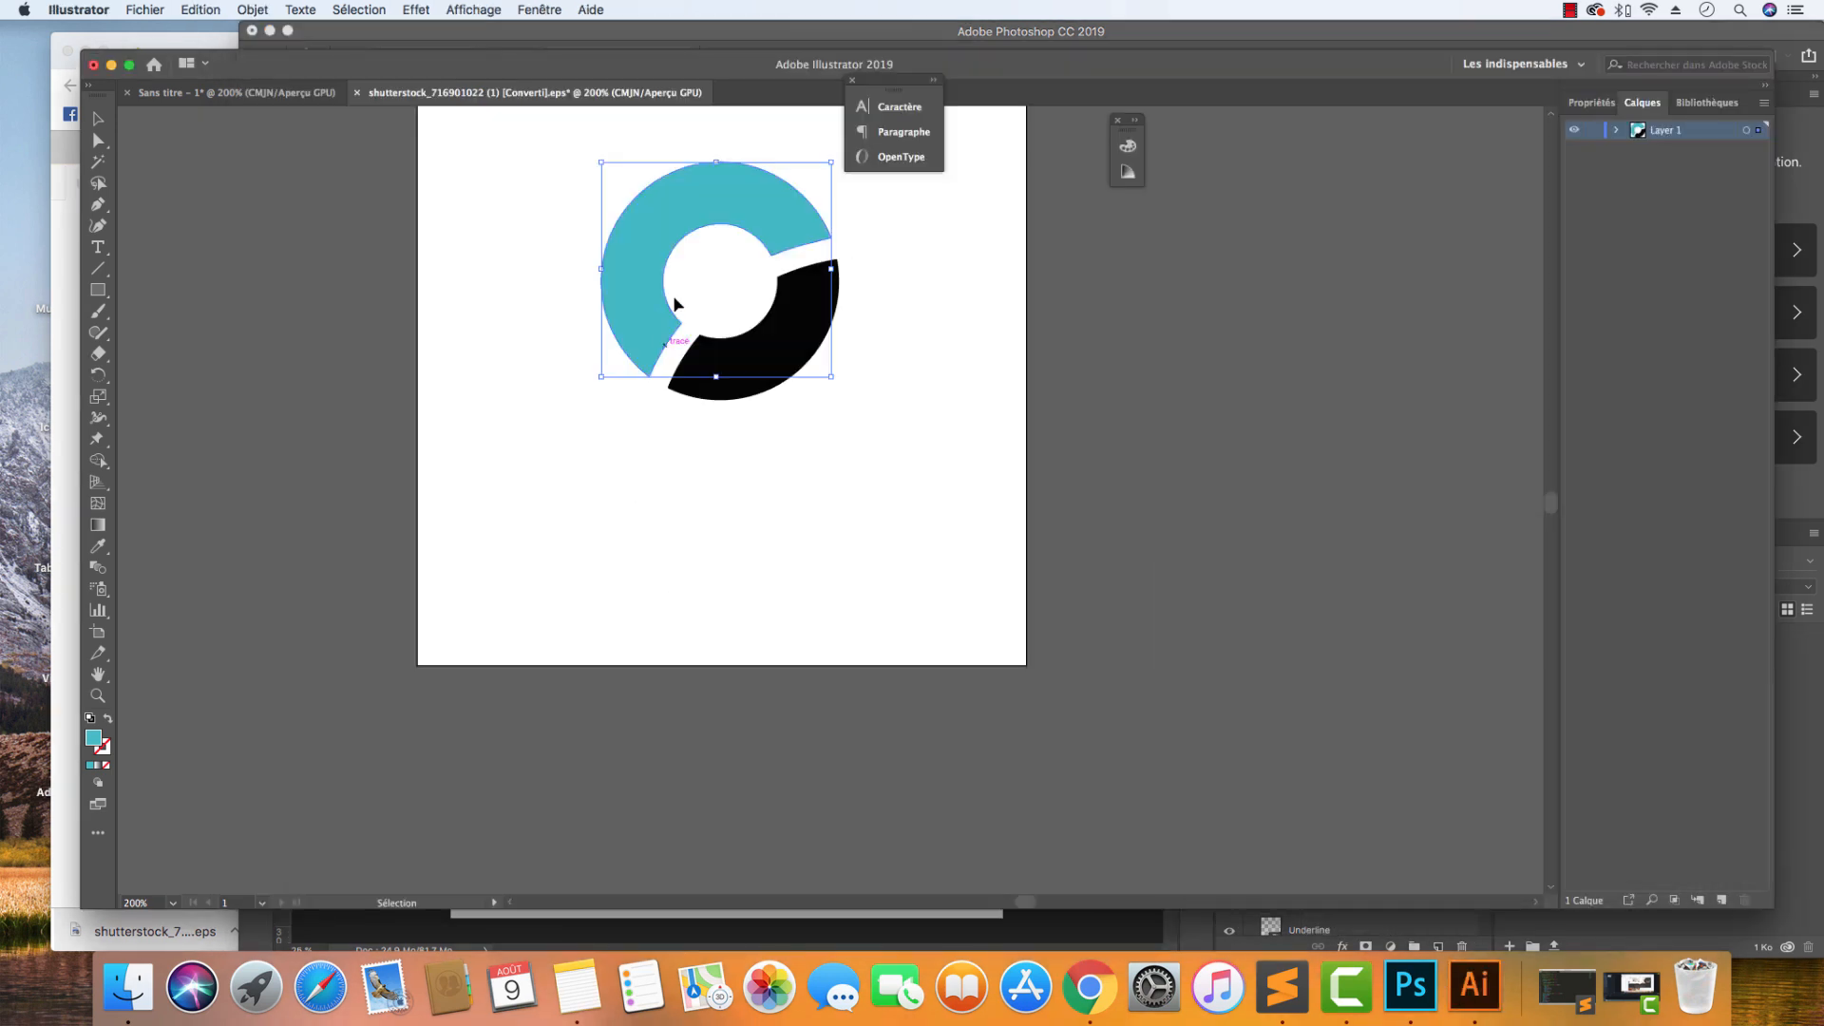
double_click(93, 739)
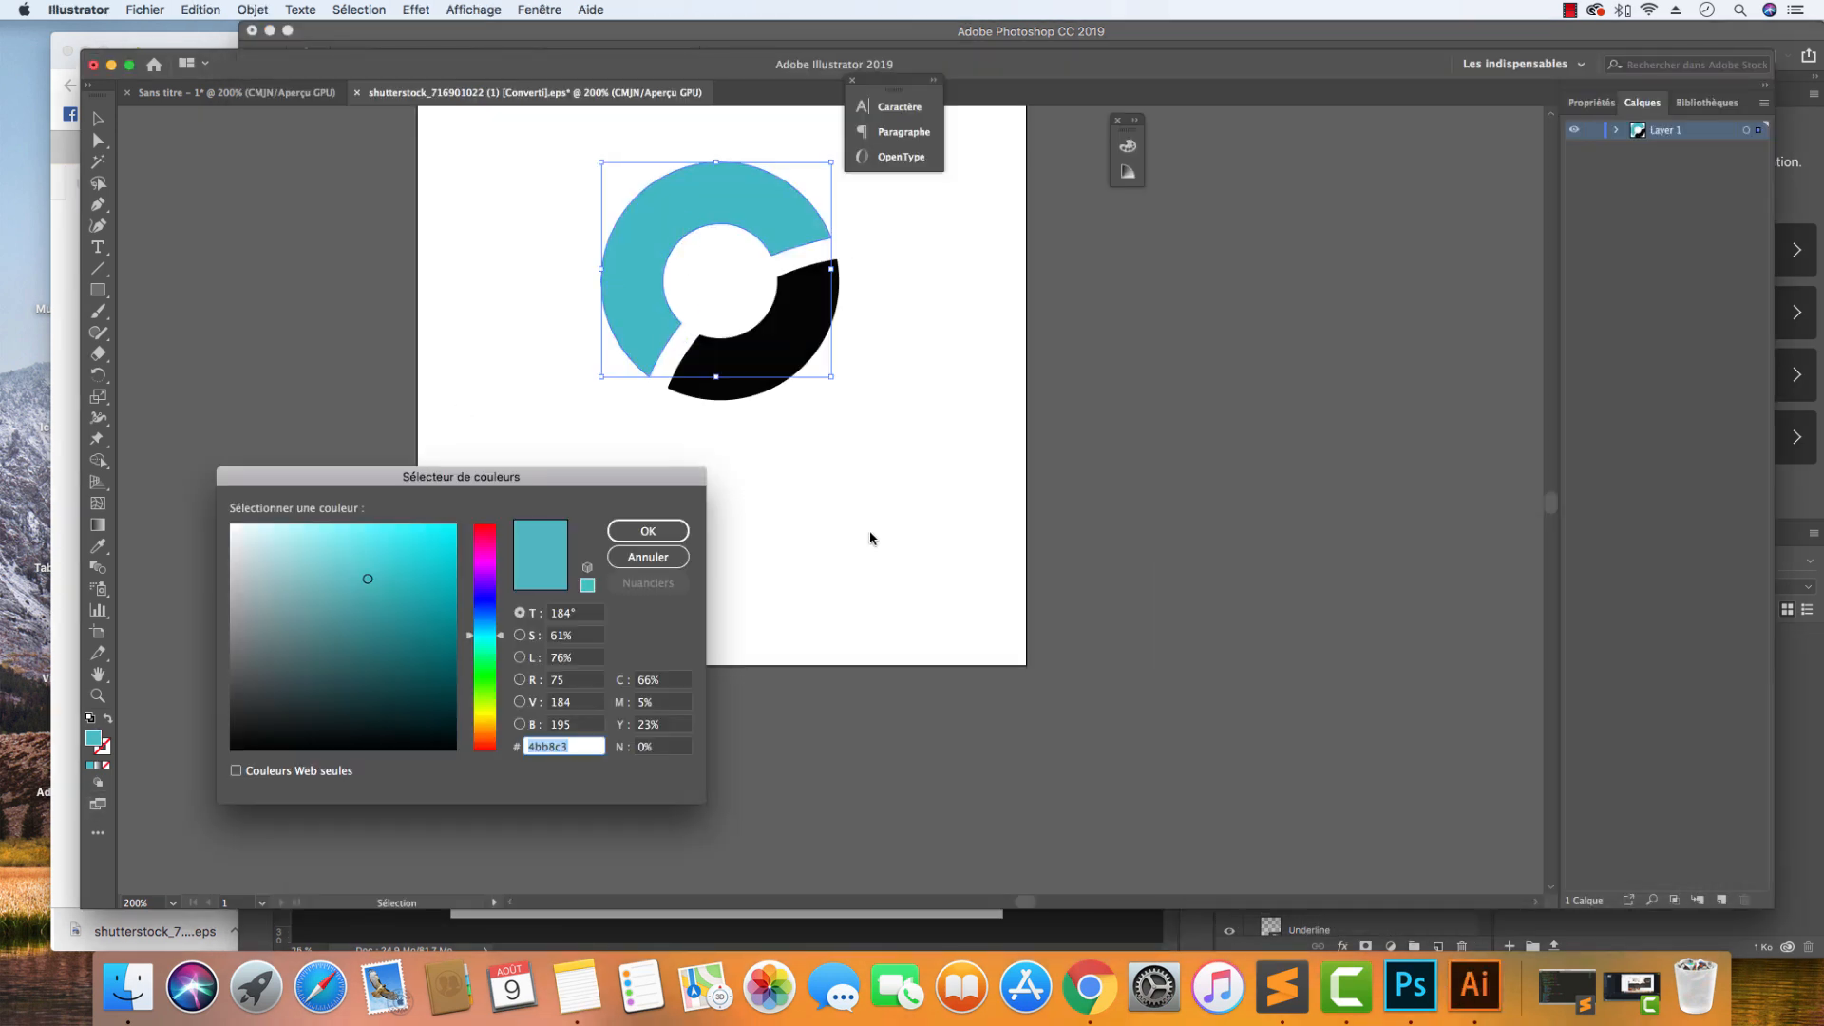
key("super+v")
left_click(634, 529)
left_click(752, 485)
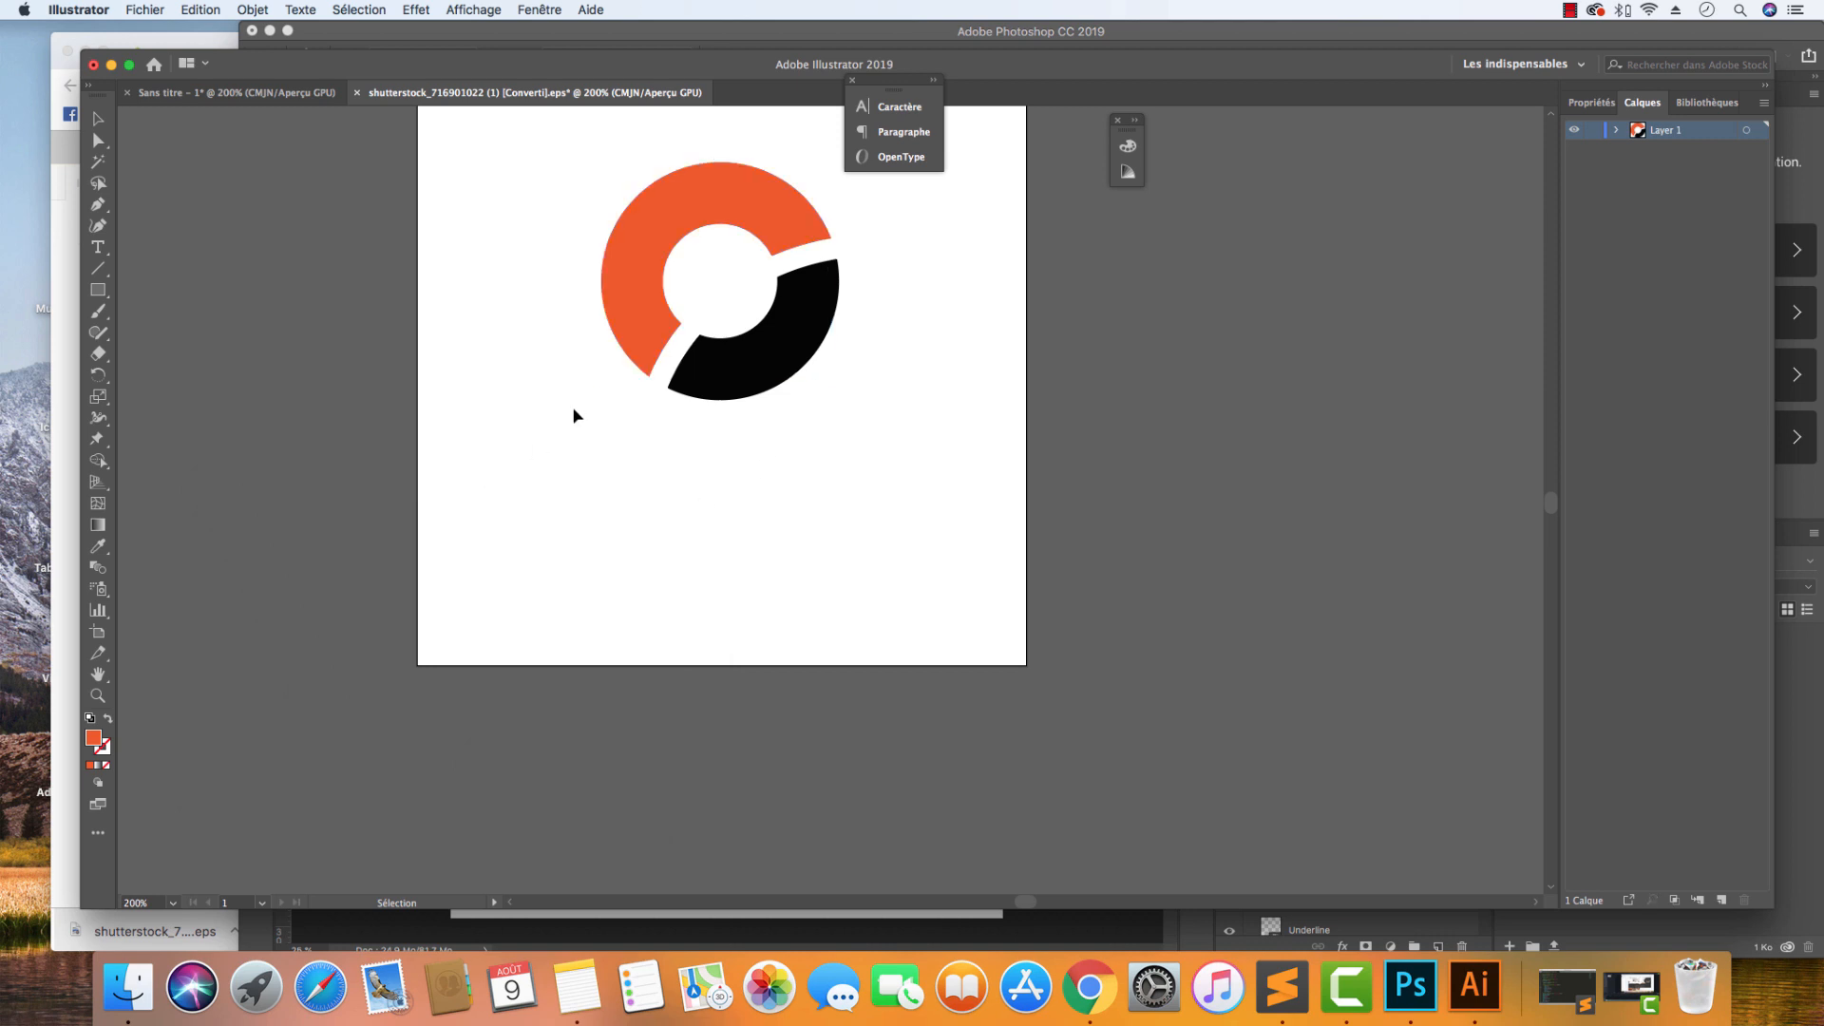
Close the recoloured shutterstock EPS document in Illustrator.
scroll(579, 405, "up", 3)
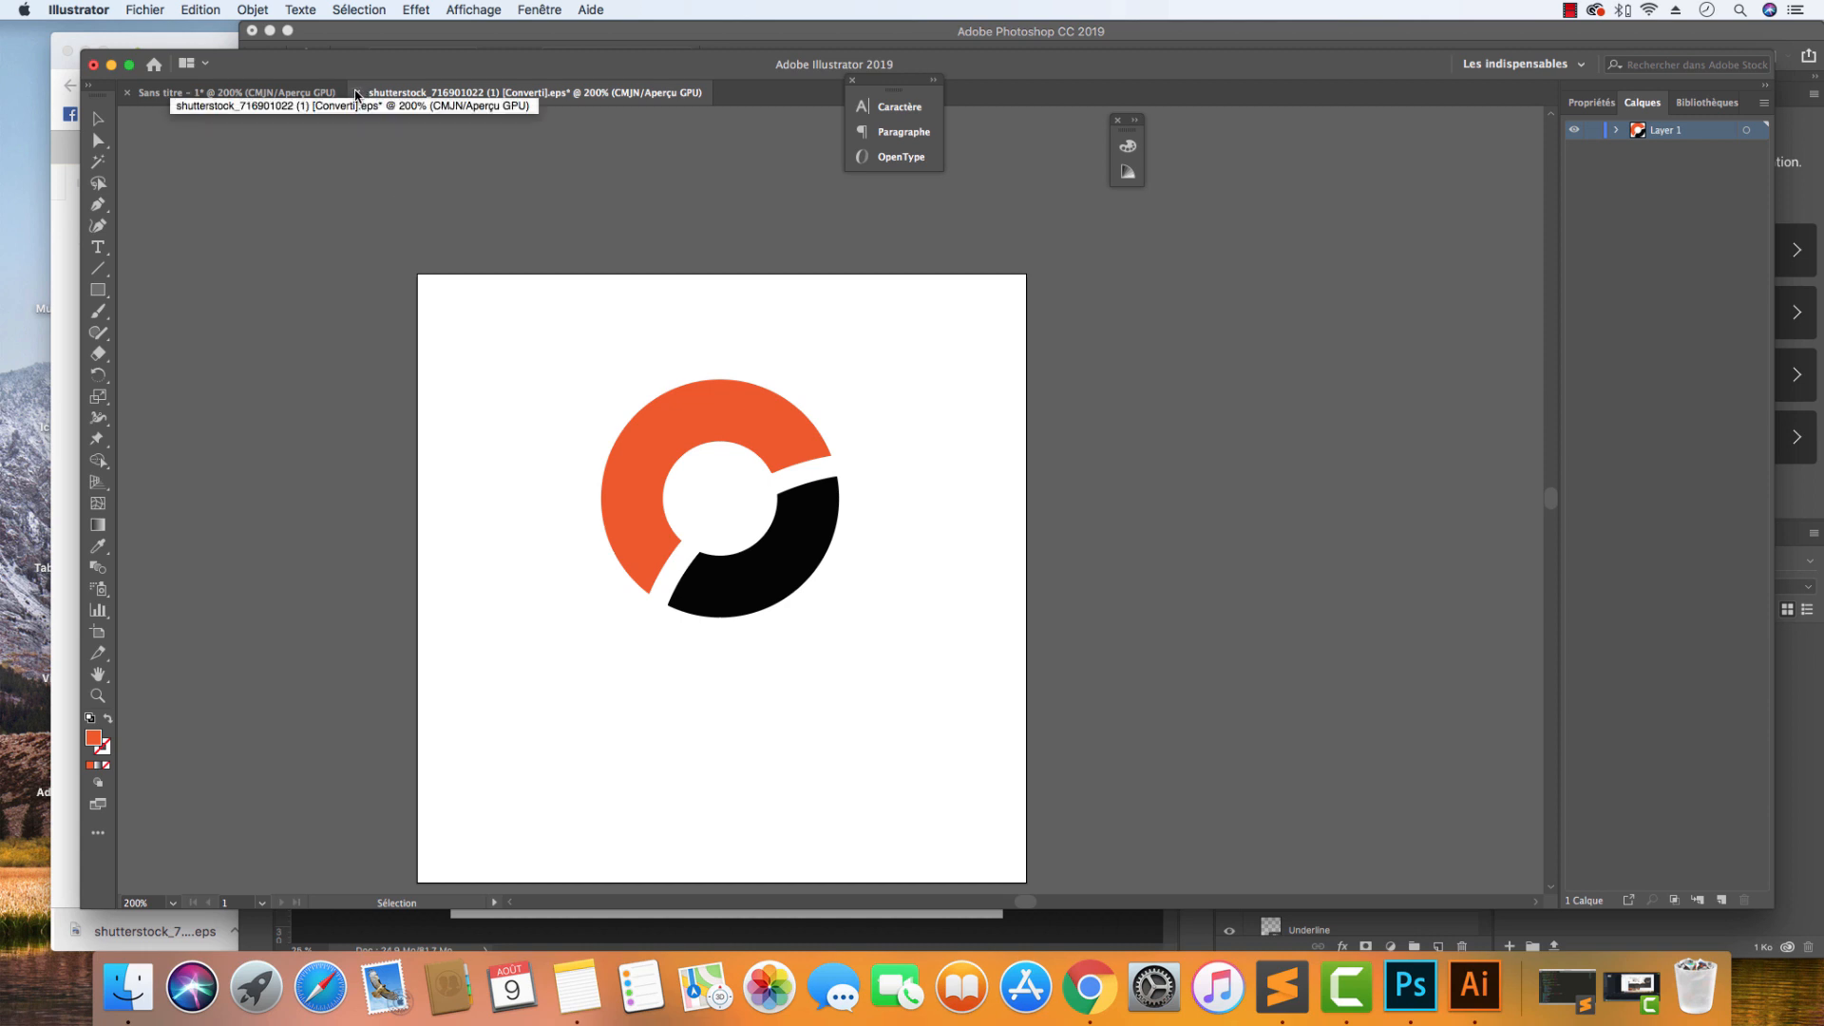
left_click(357, 93)
left_click(914, 528)
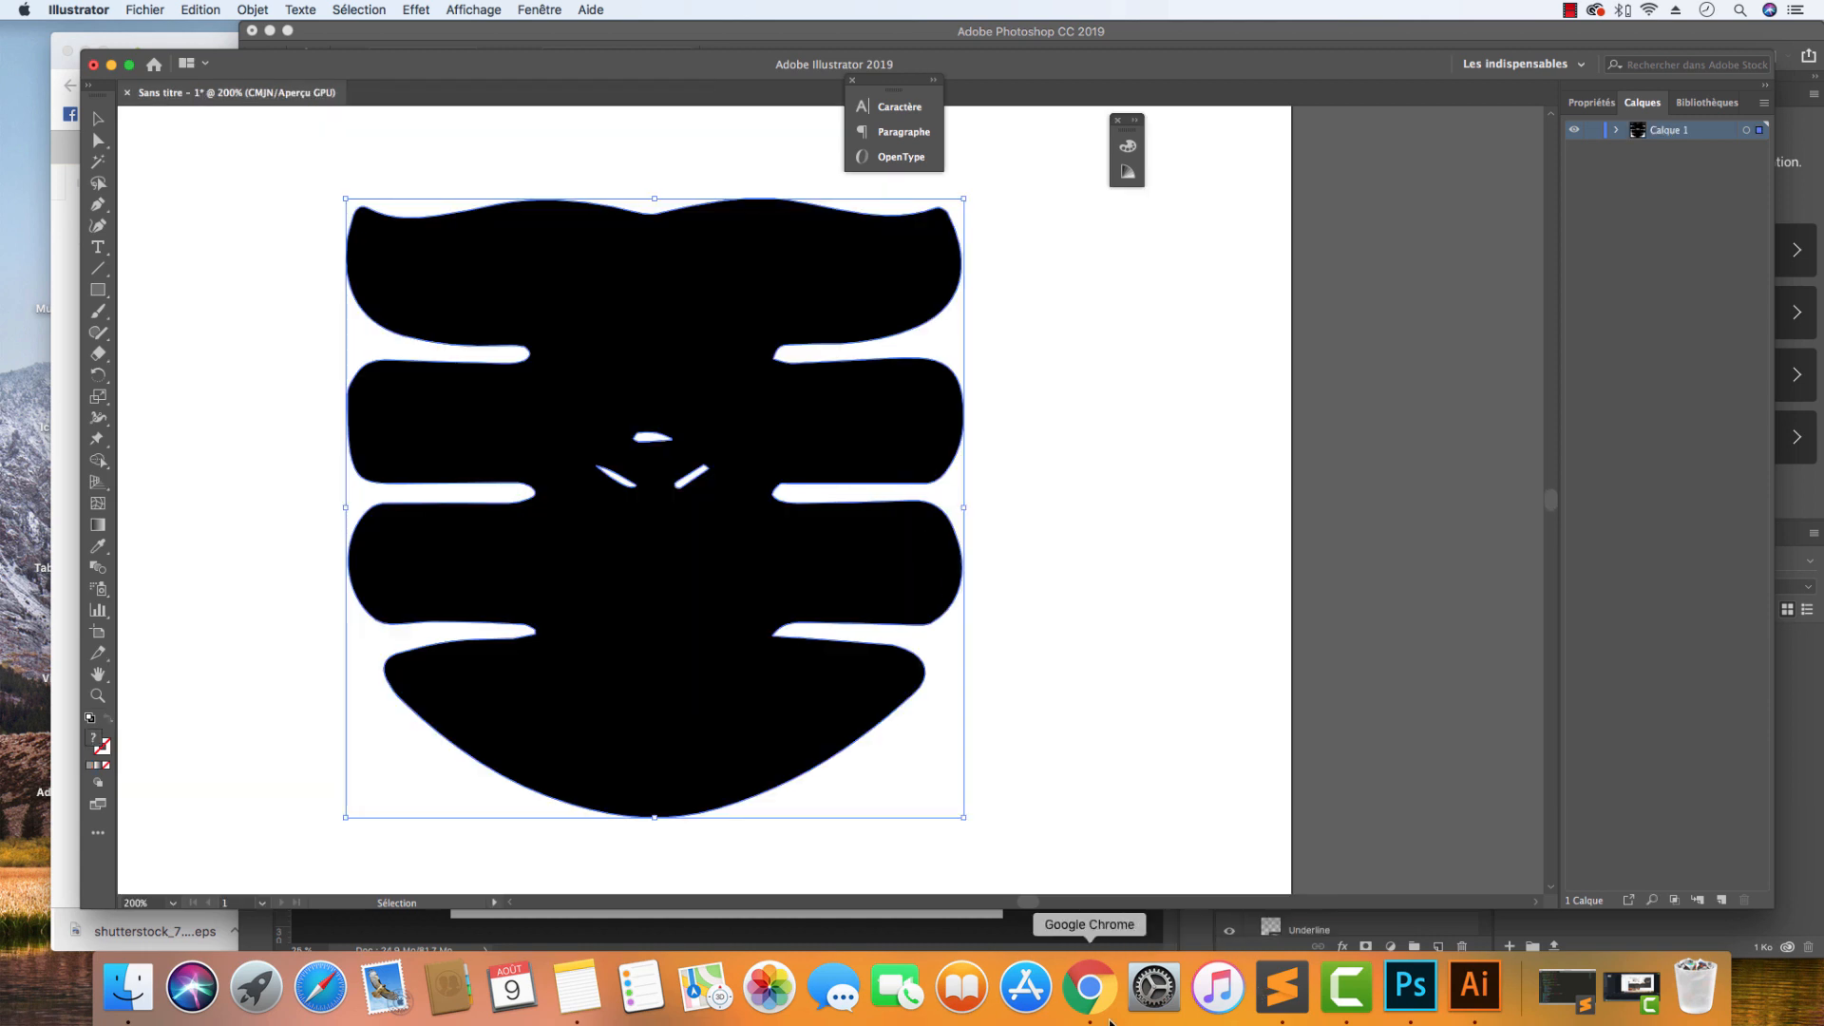
Switch to Chrome, dismiss the image search dialog and go back to the O logo's download confirmation page.
left_click(1090, 988)
left_click(541, 554)
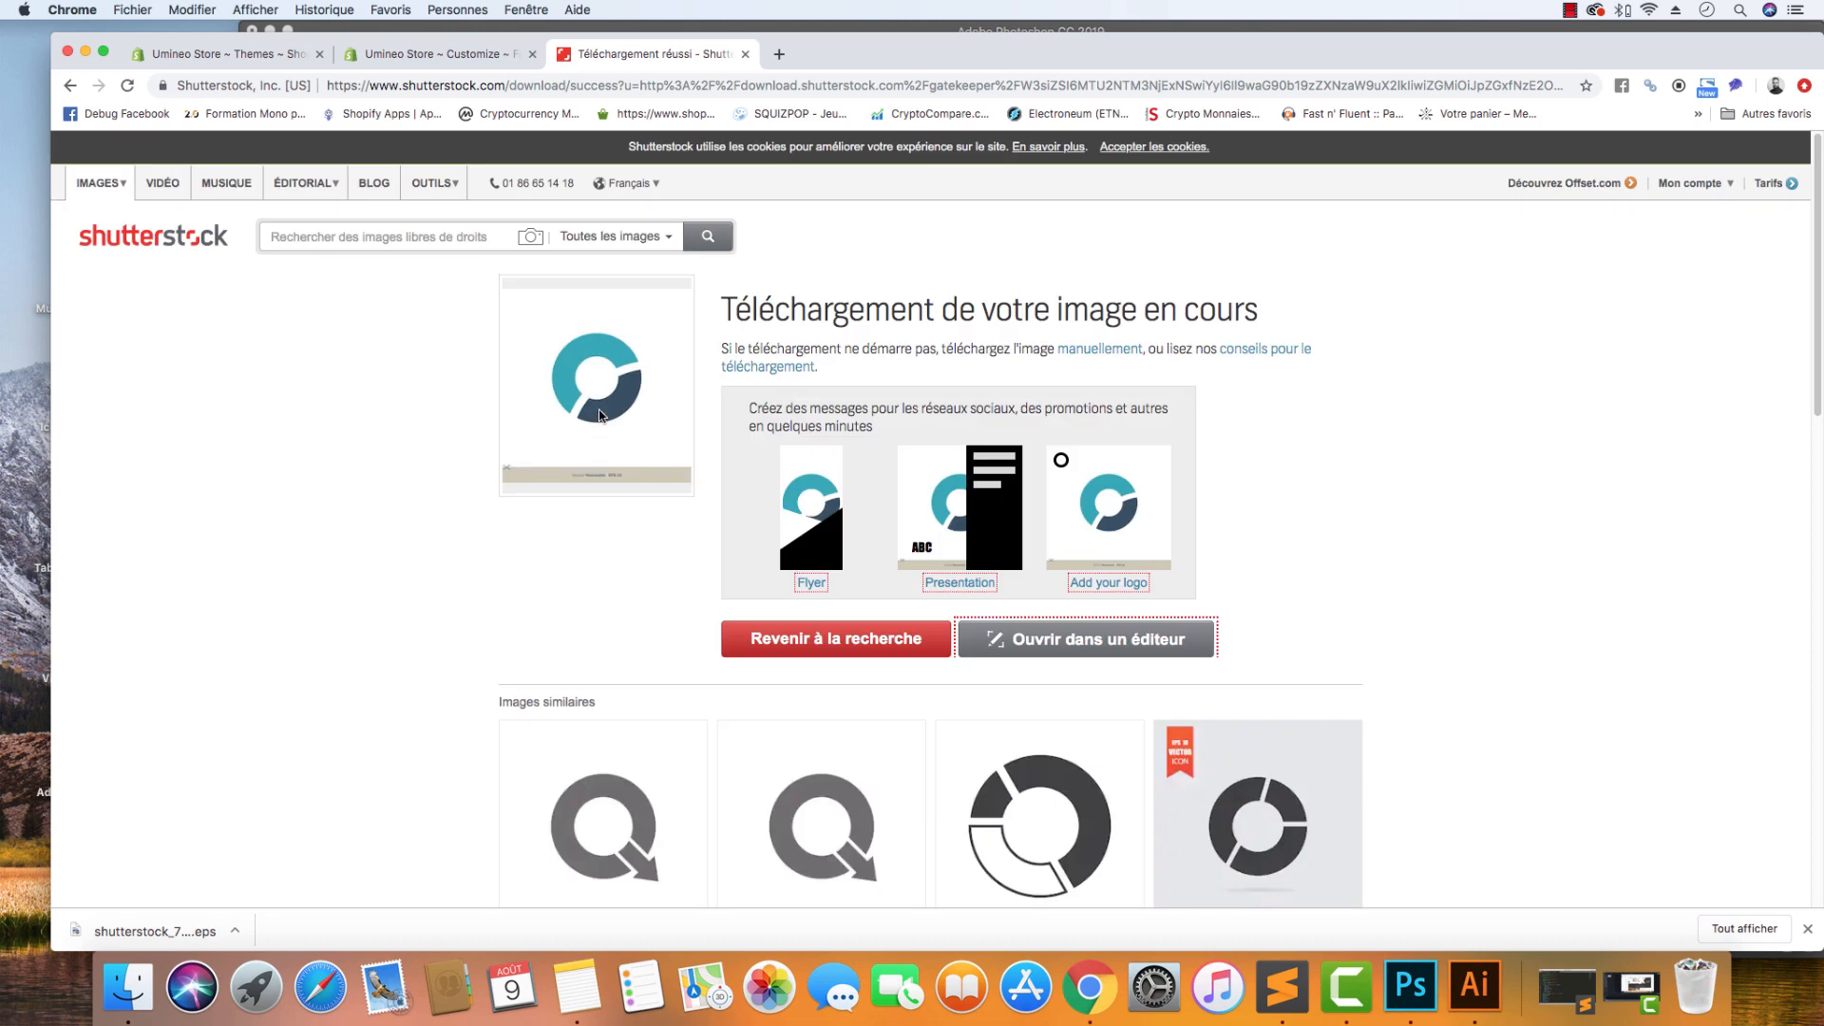
double_click(613, 394)
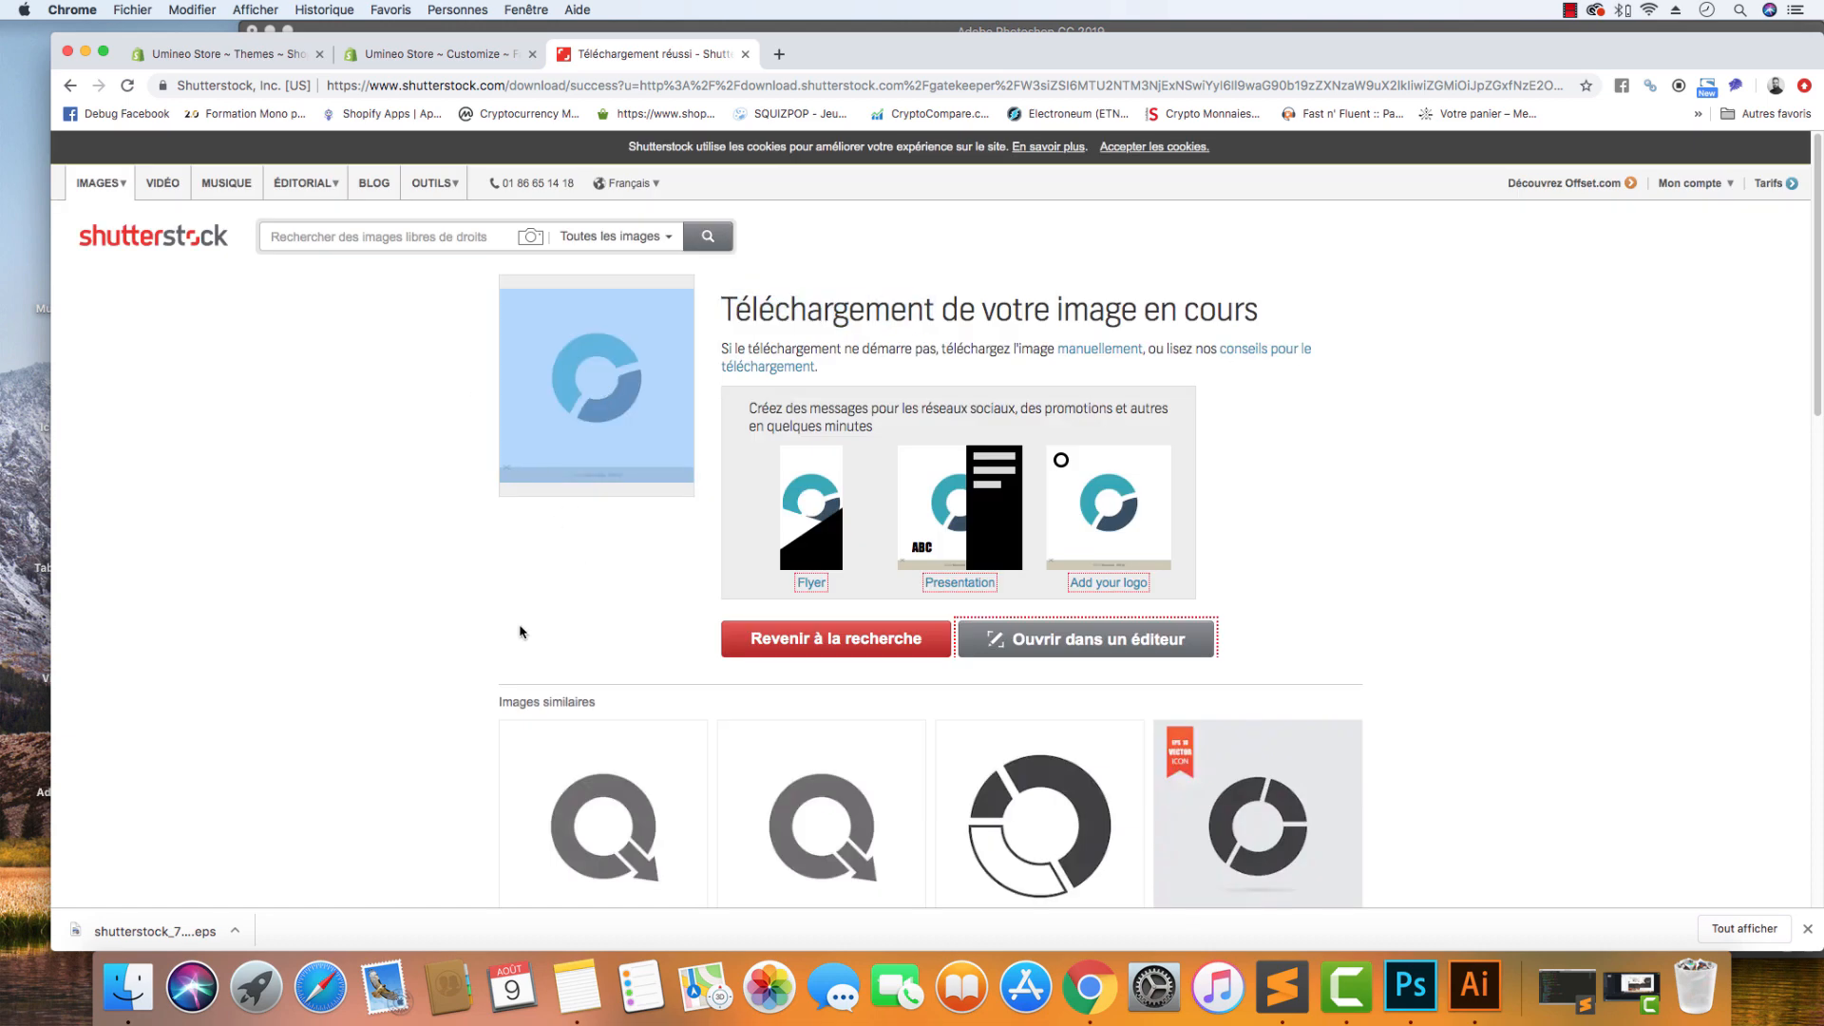
scroll(517, 632, "down", 7)
scroll(532, 584, "up", 5)
left_click(616, 218)
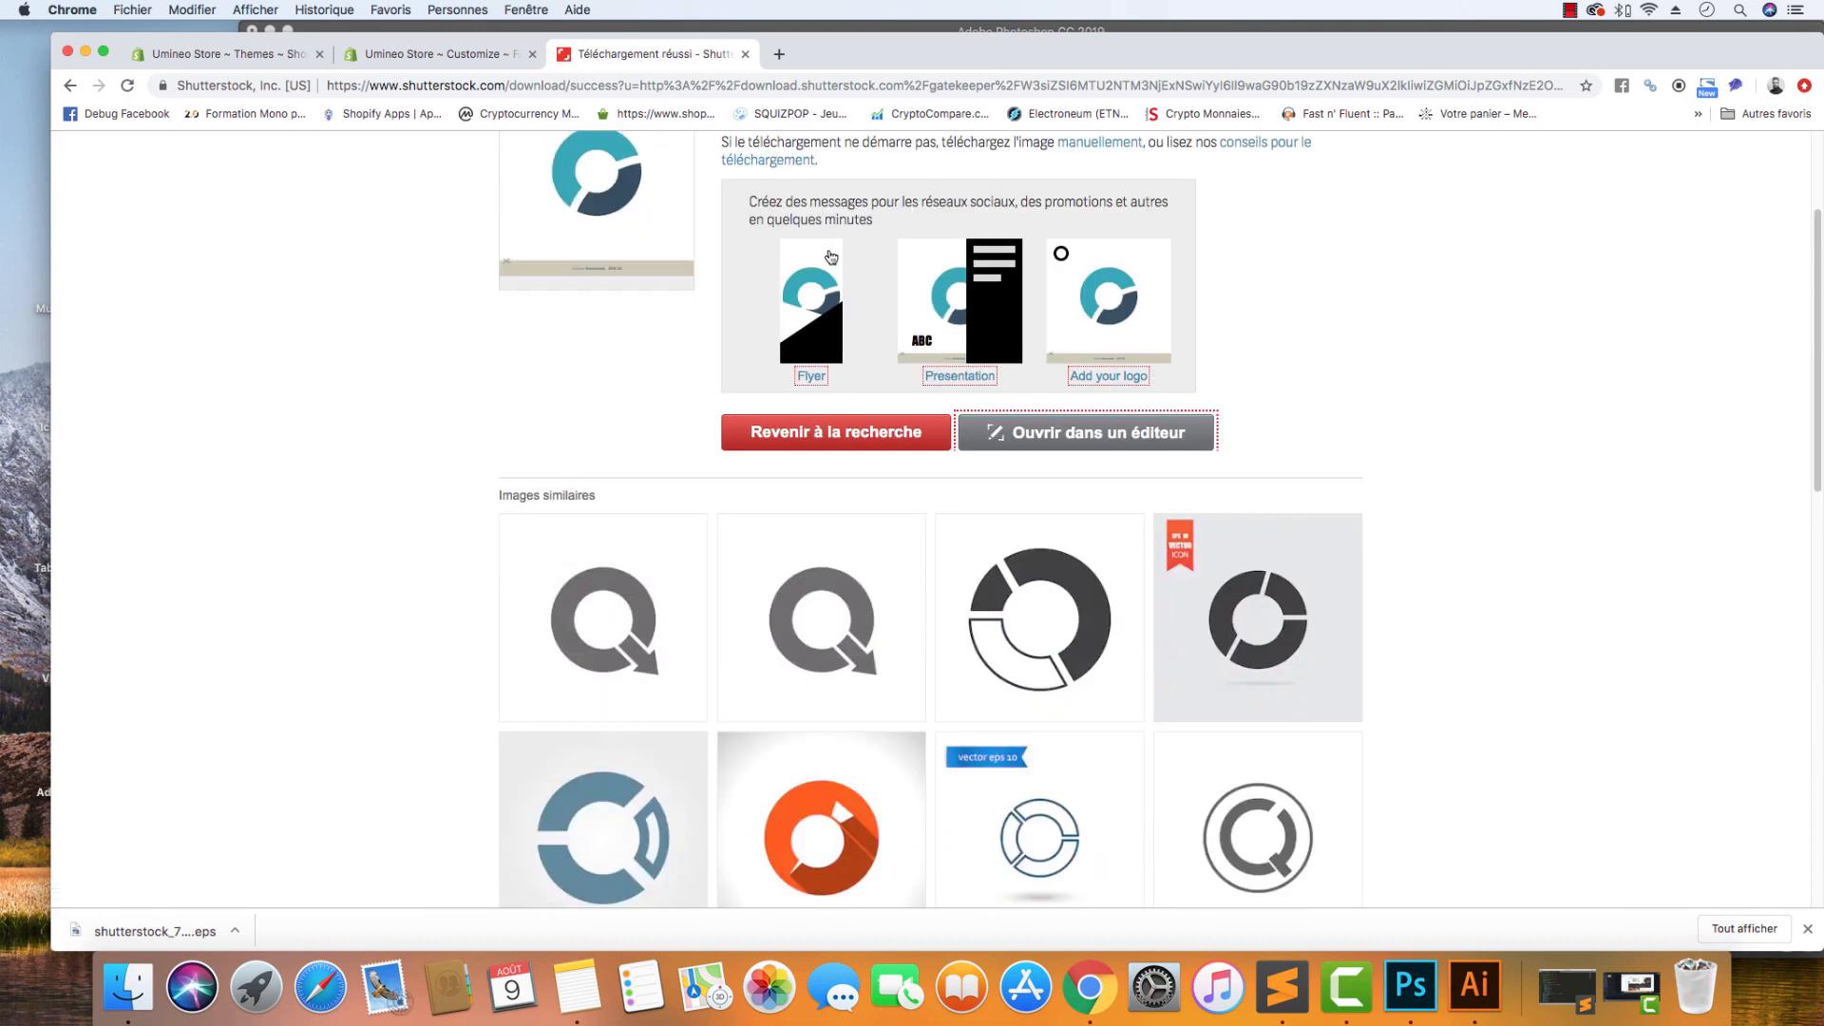
left_click(70, 85)
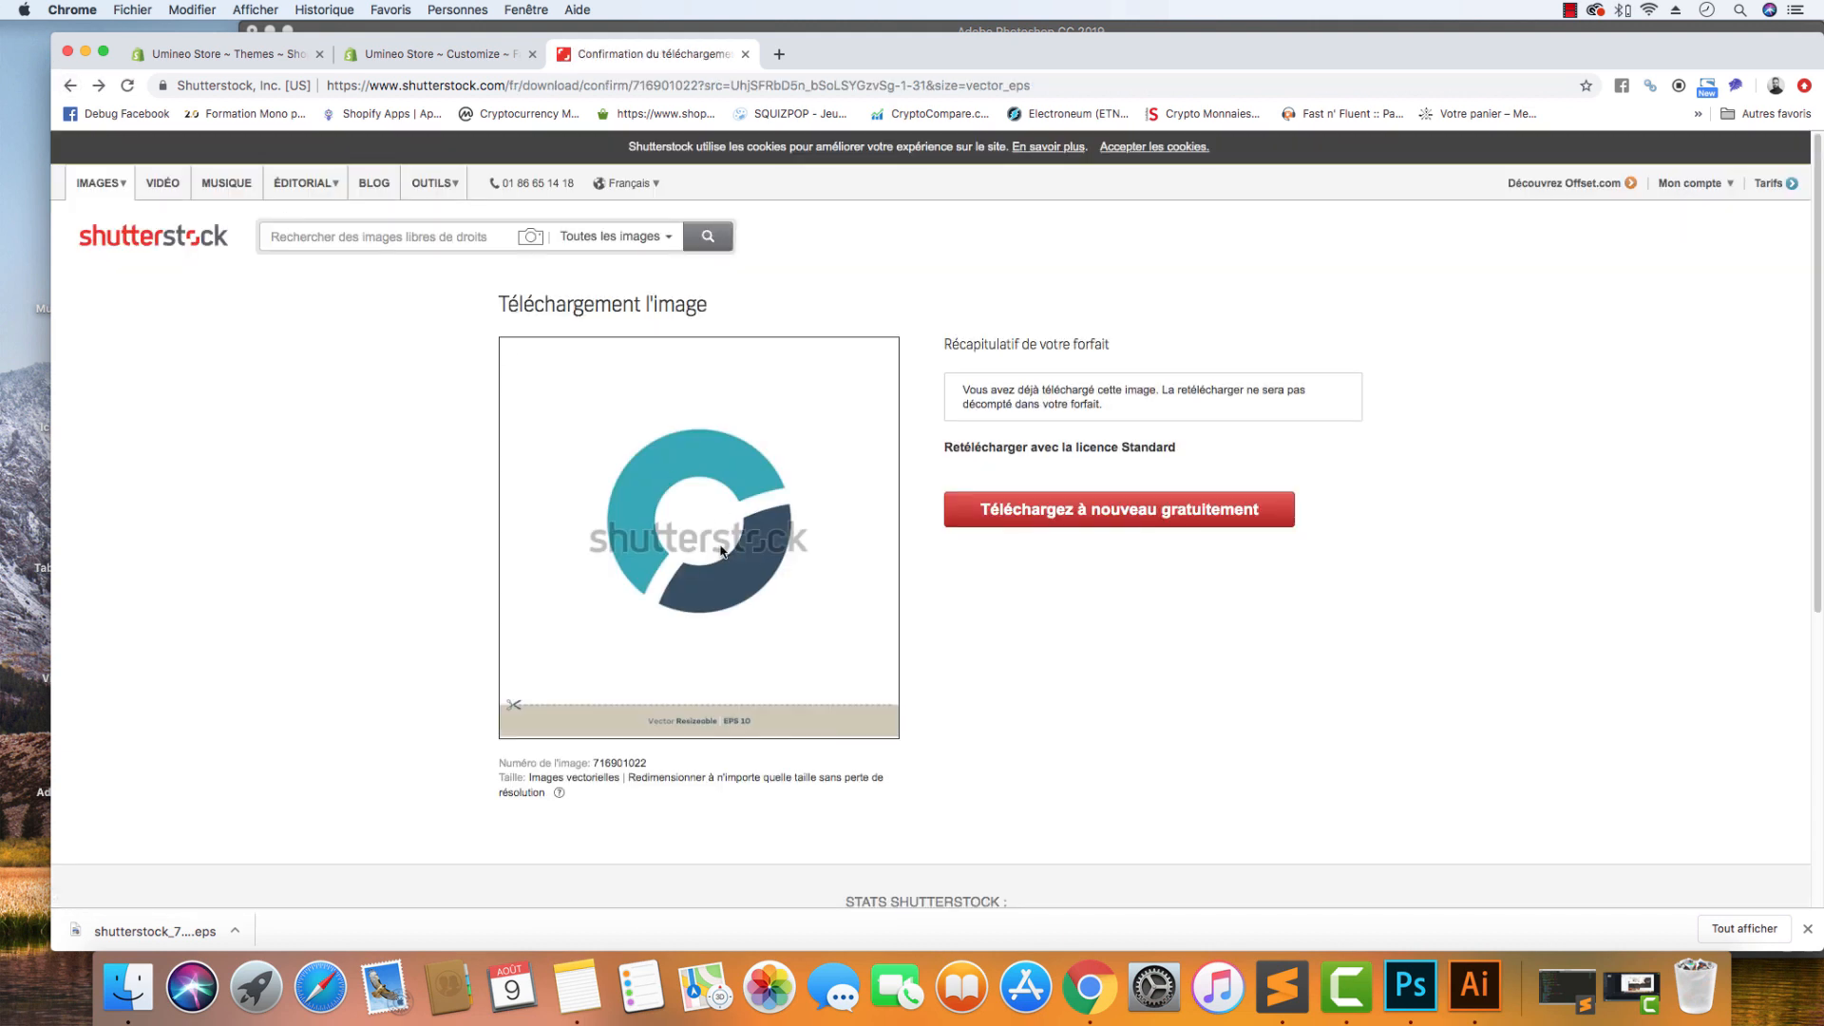
right_click(719, 538)
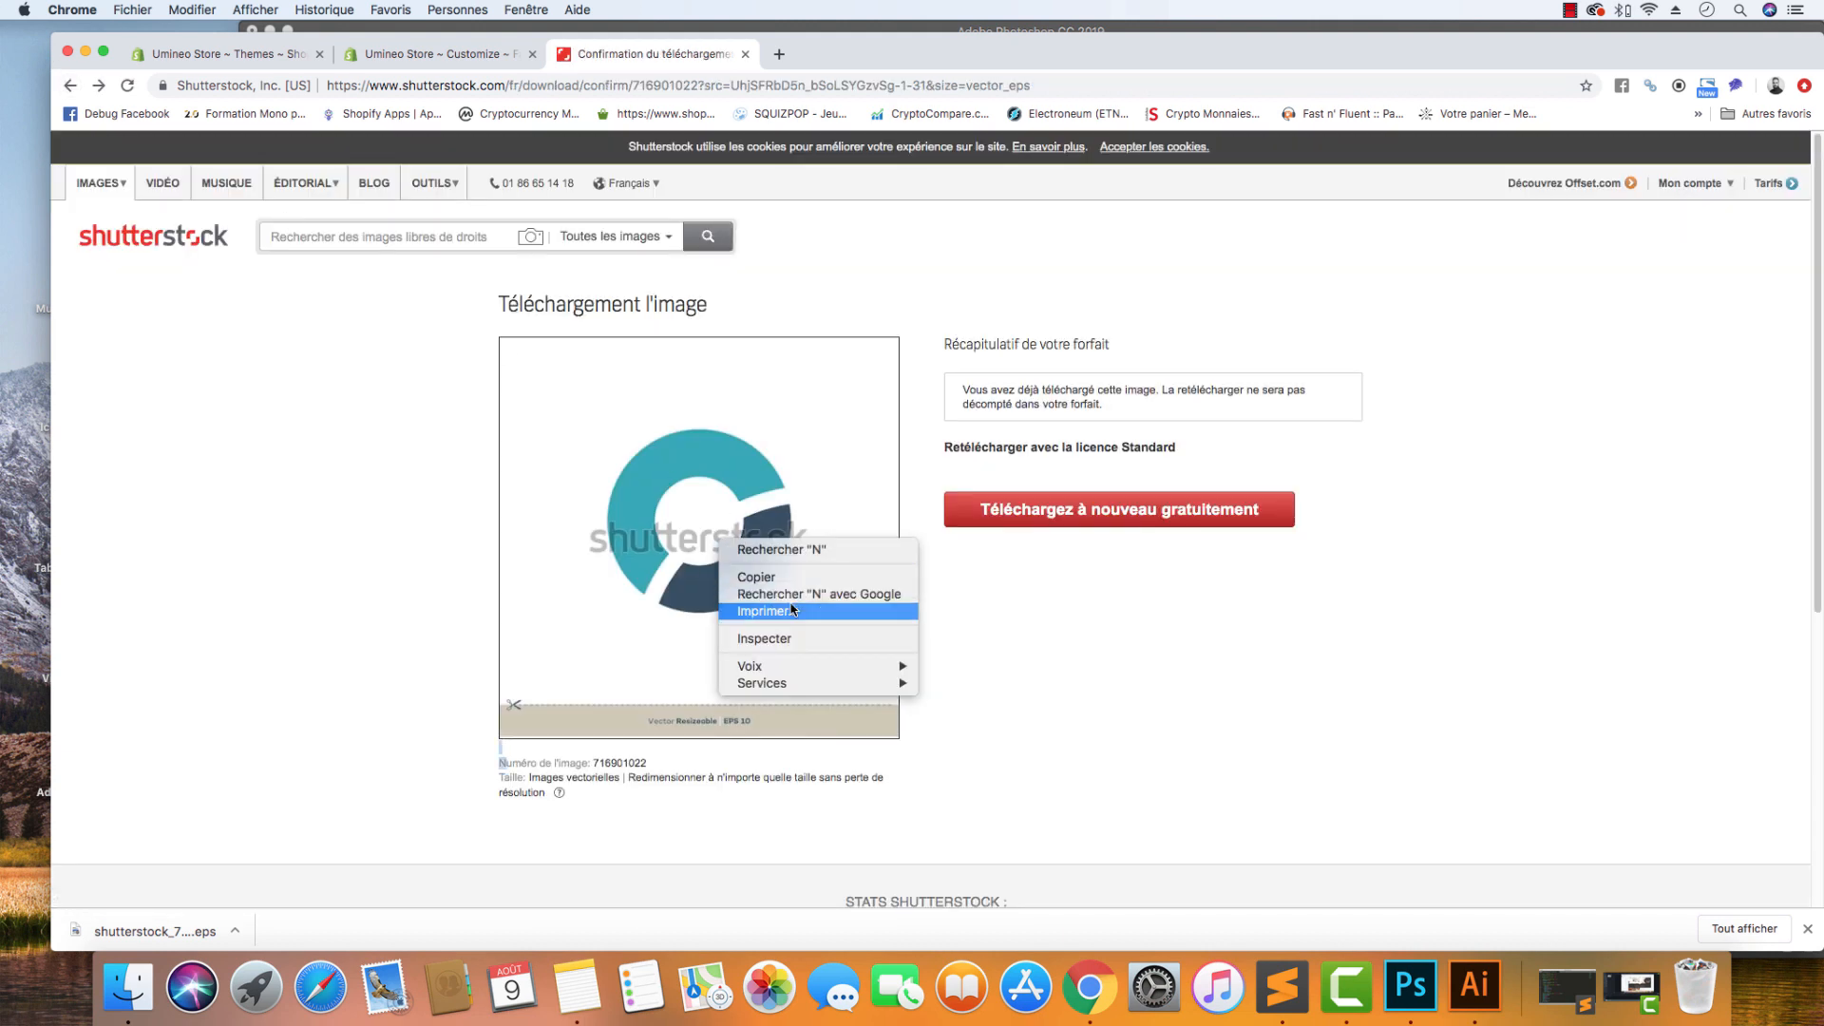
right_click(621, 569)
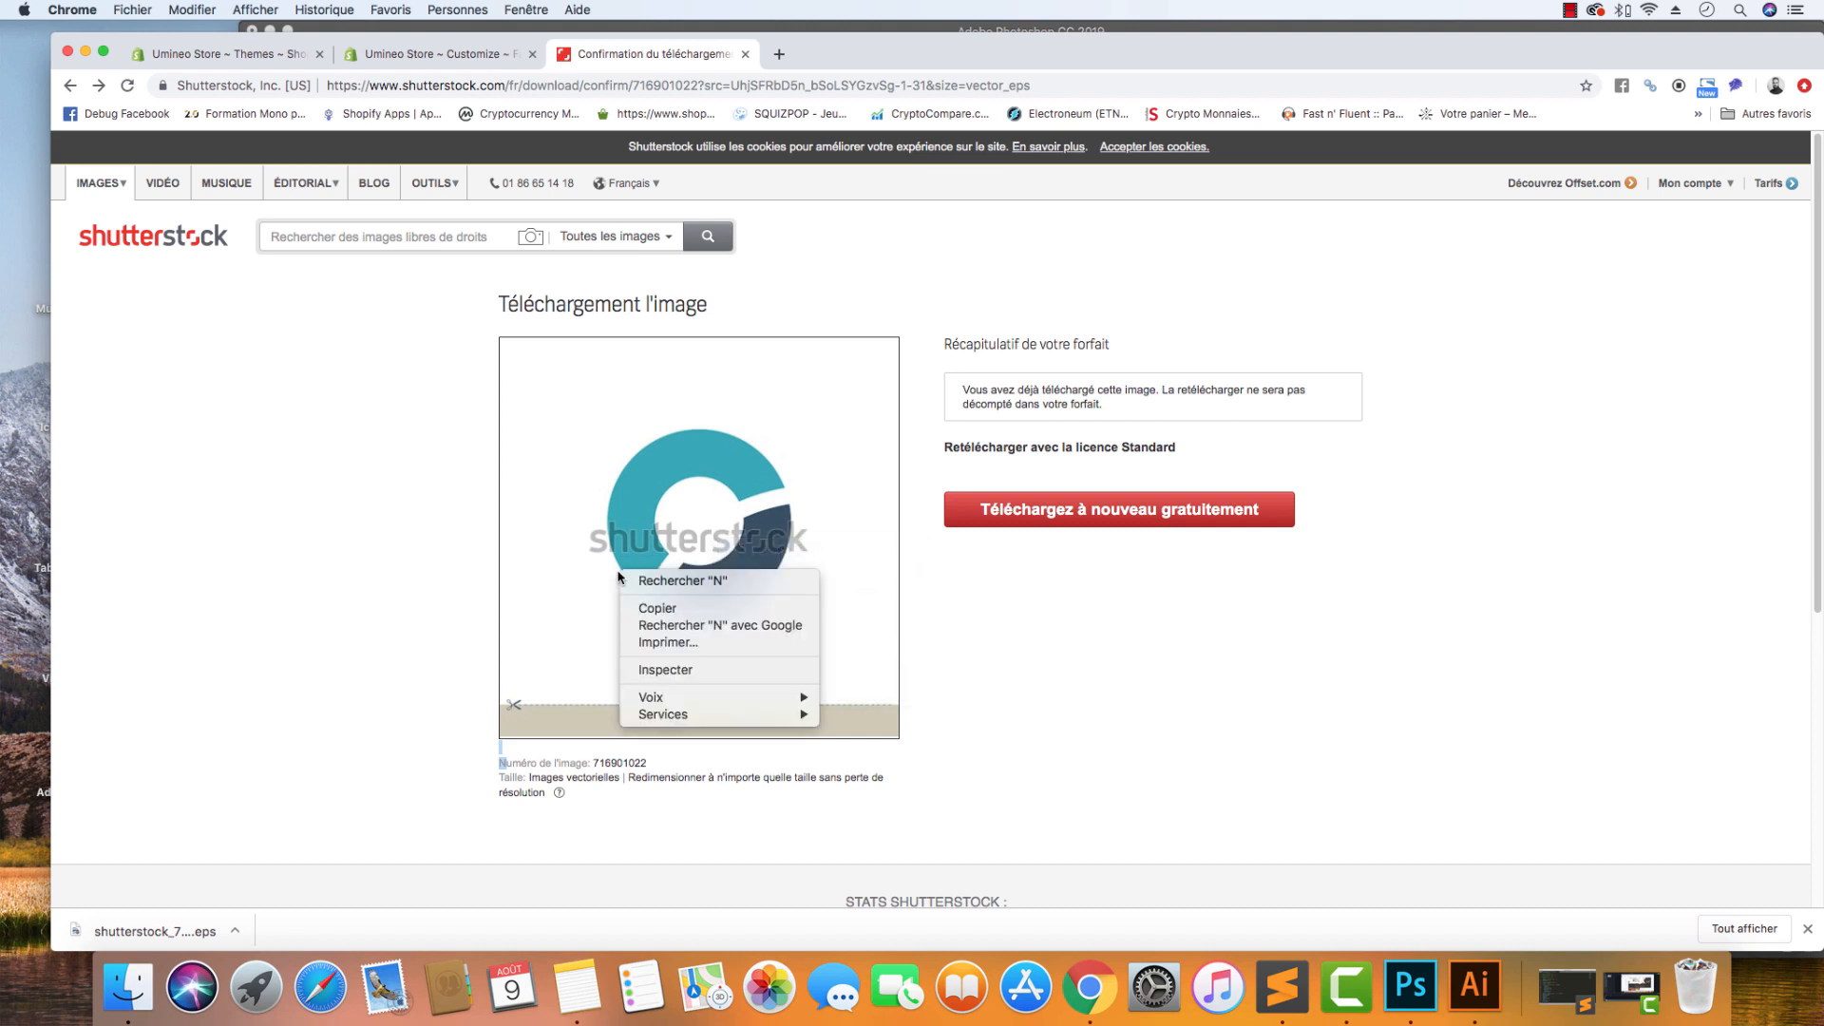
mouse_move(777, 703)
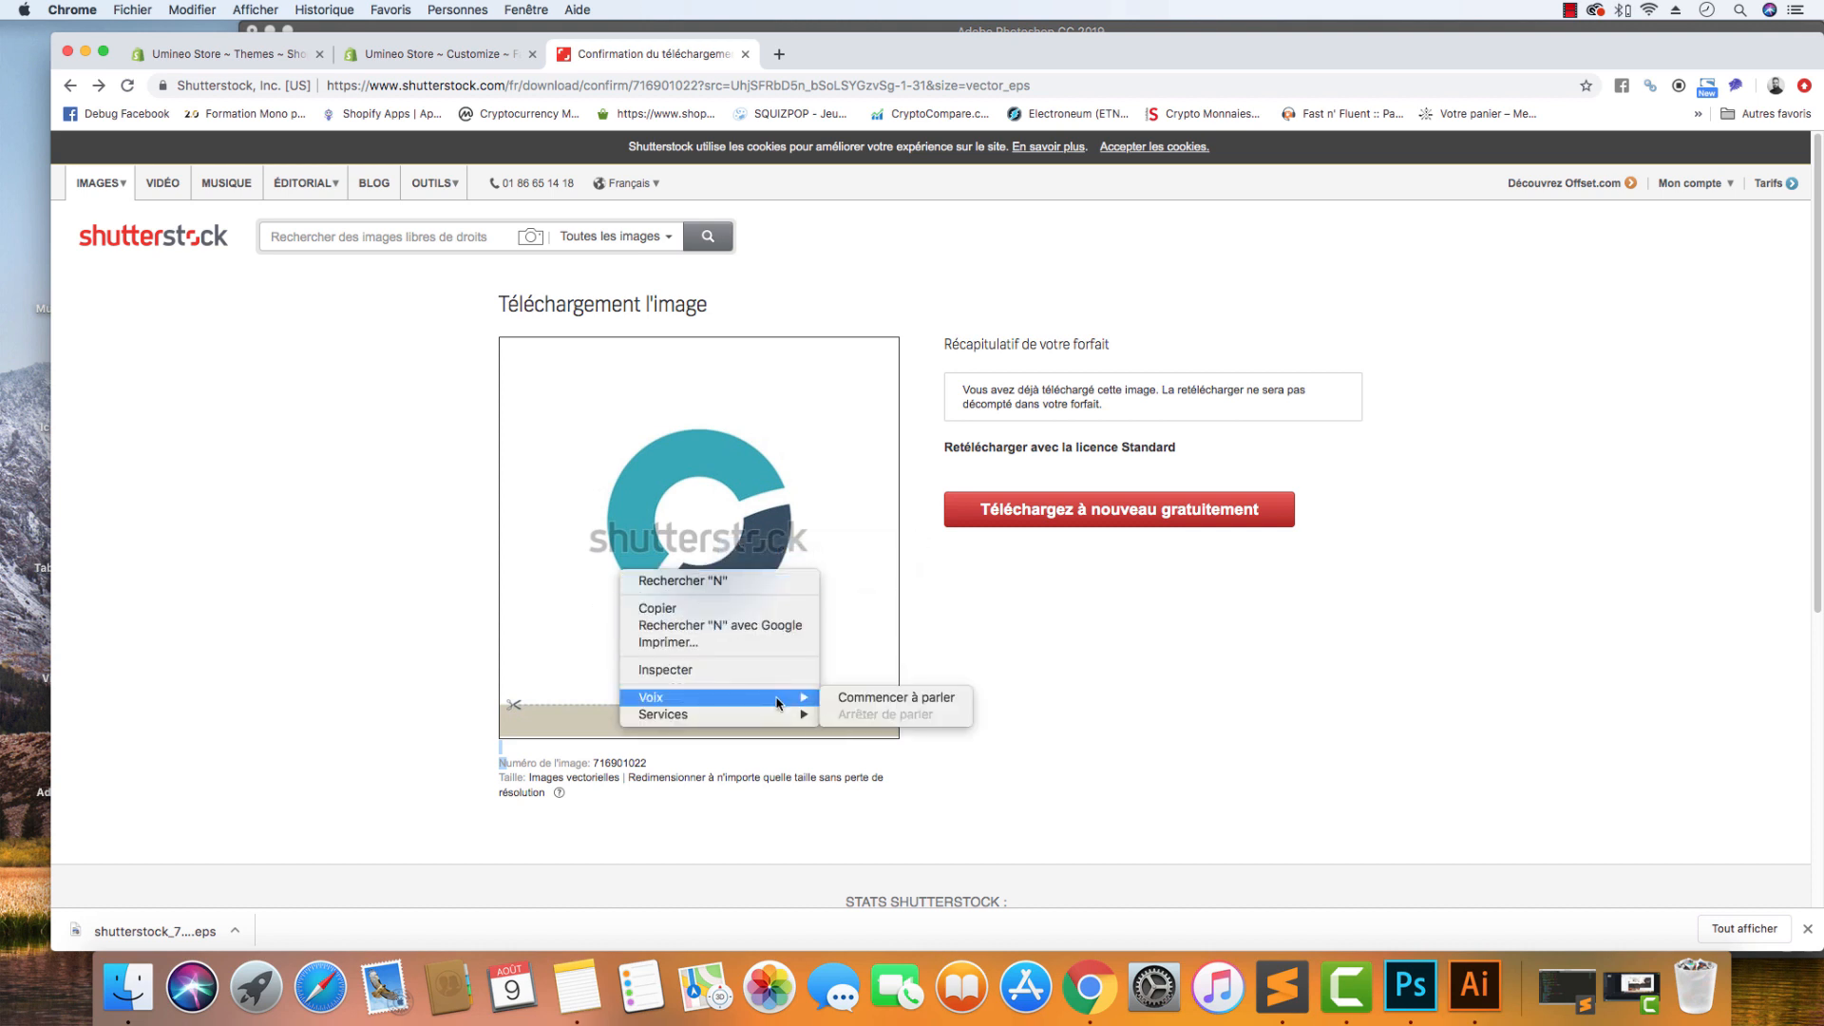
left_click(747, 504)
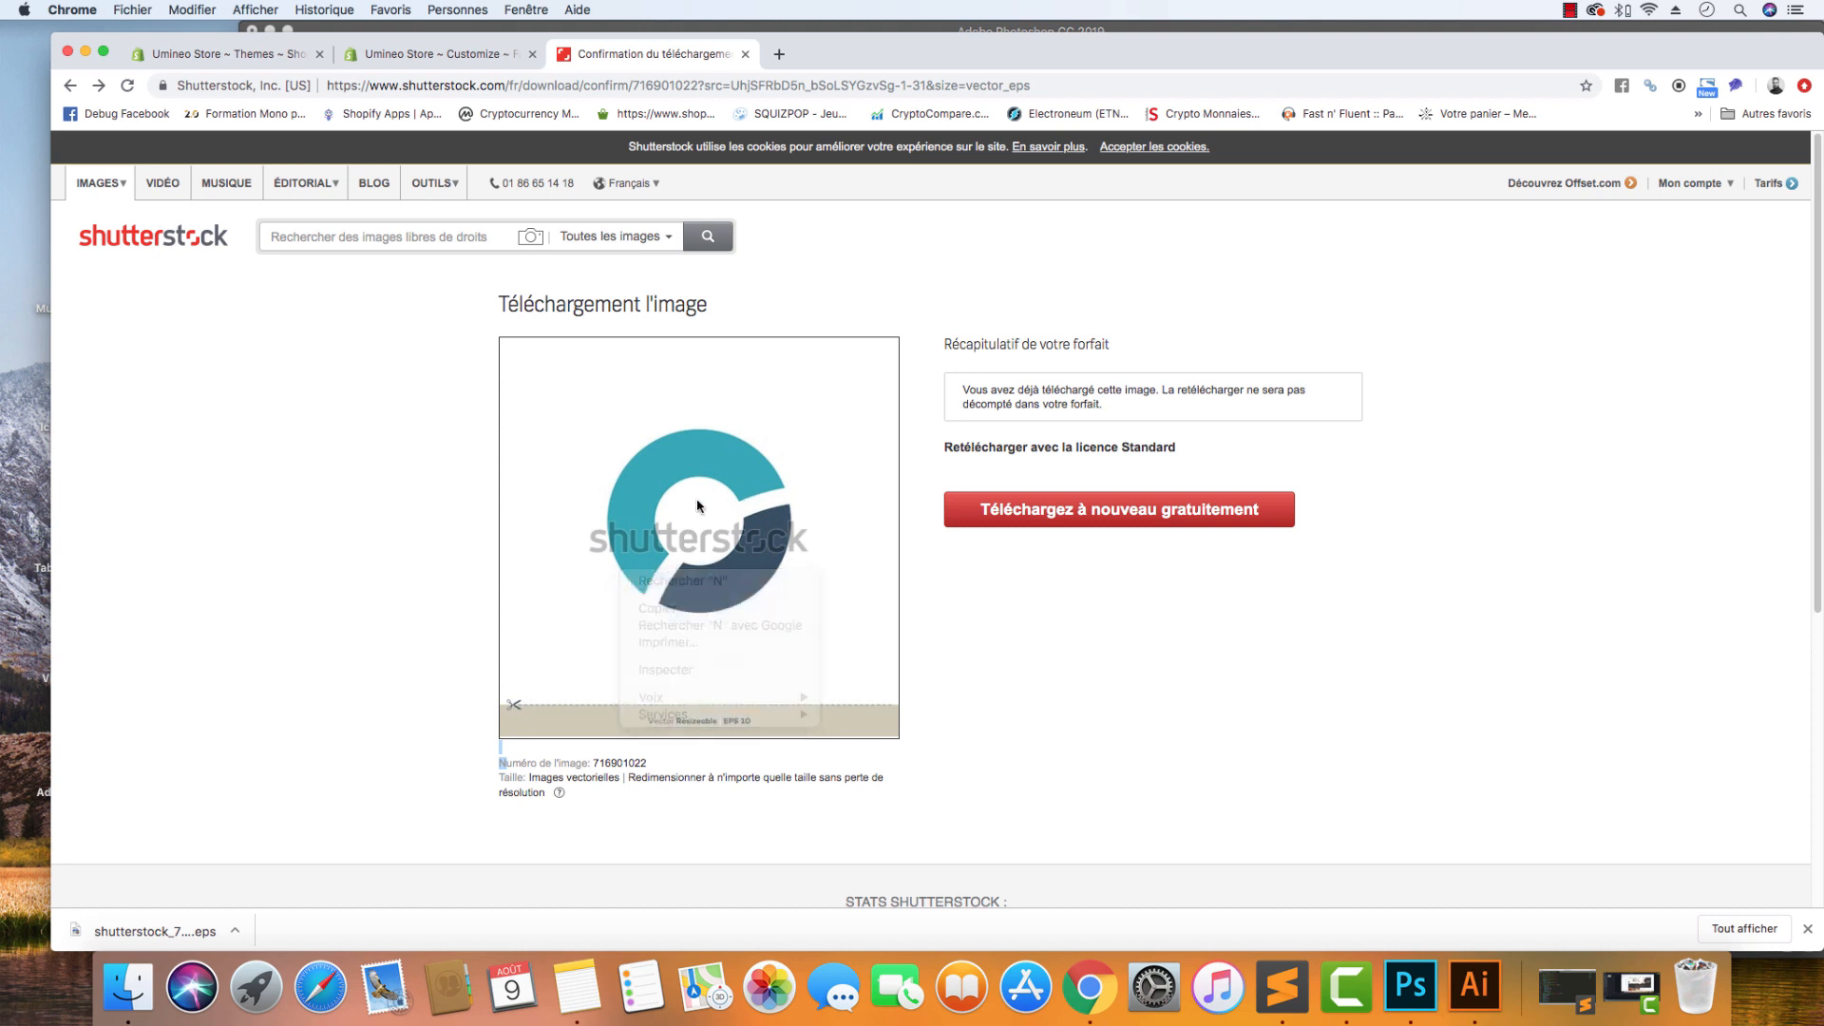
Capture a screenshot of the O logo preview on the Shutterstock page and minimise the browser window.
key("super+shift+4")
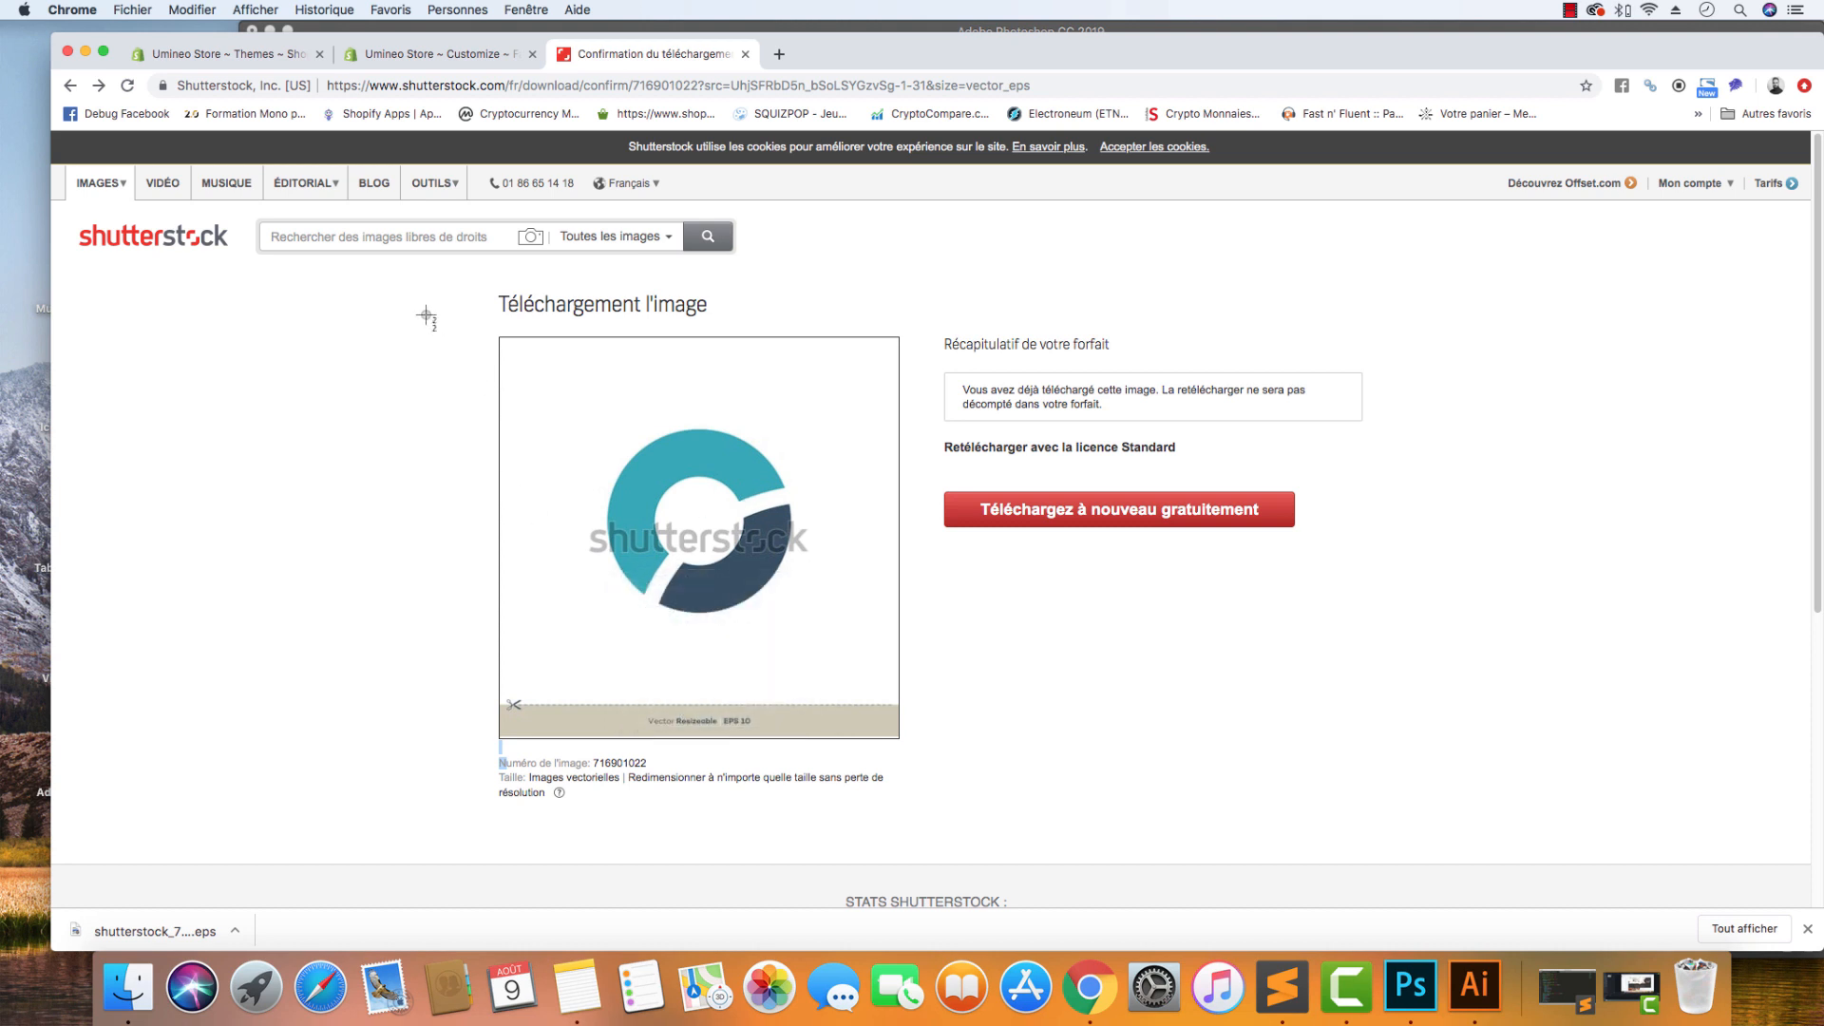
left_click_drag(423, 314, 958, 785)
left_click(86, 52)
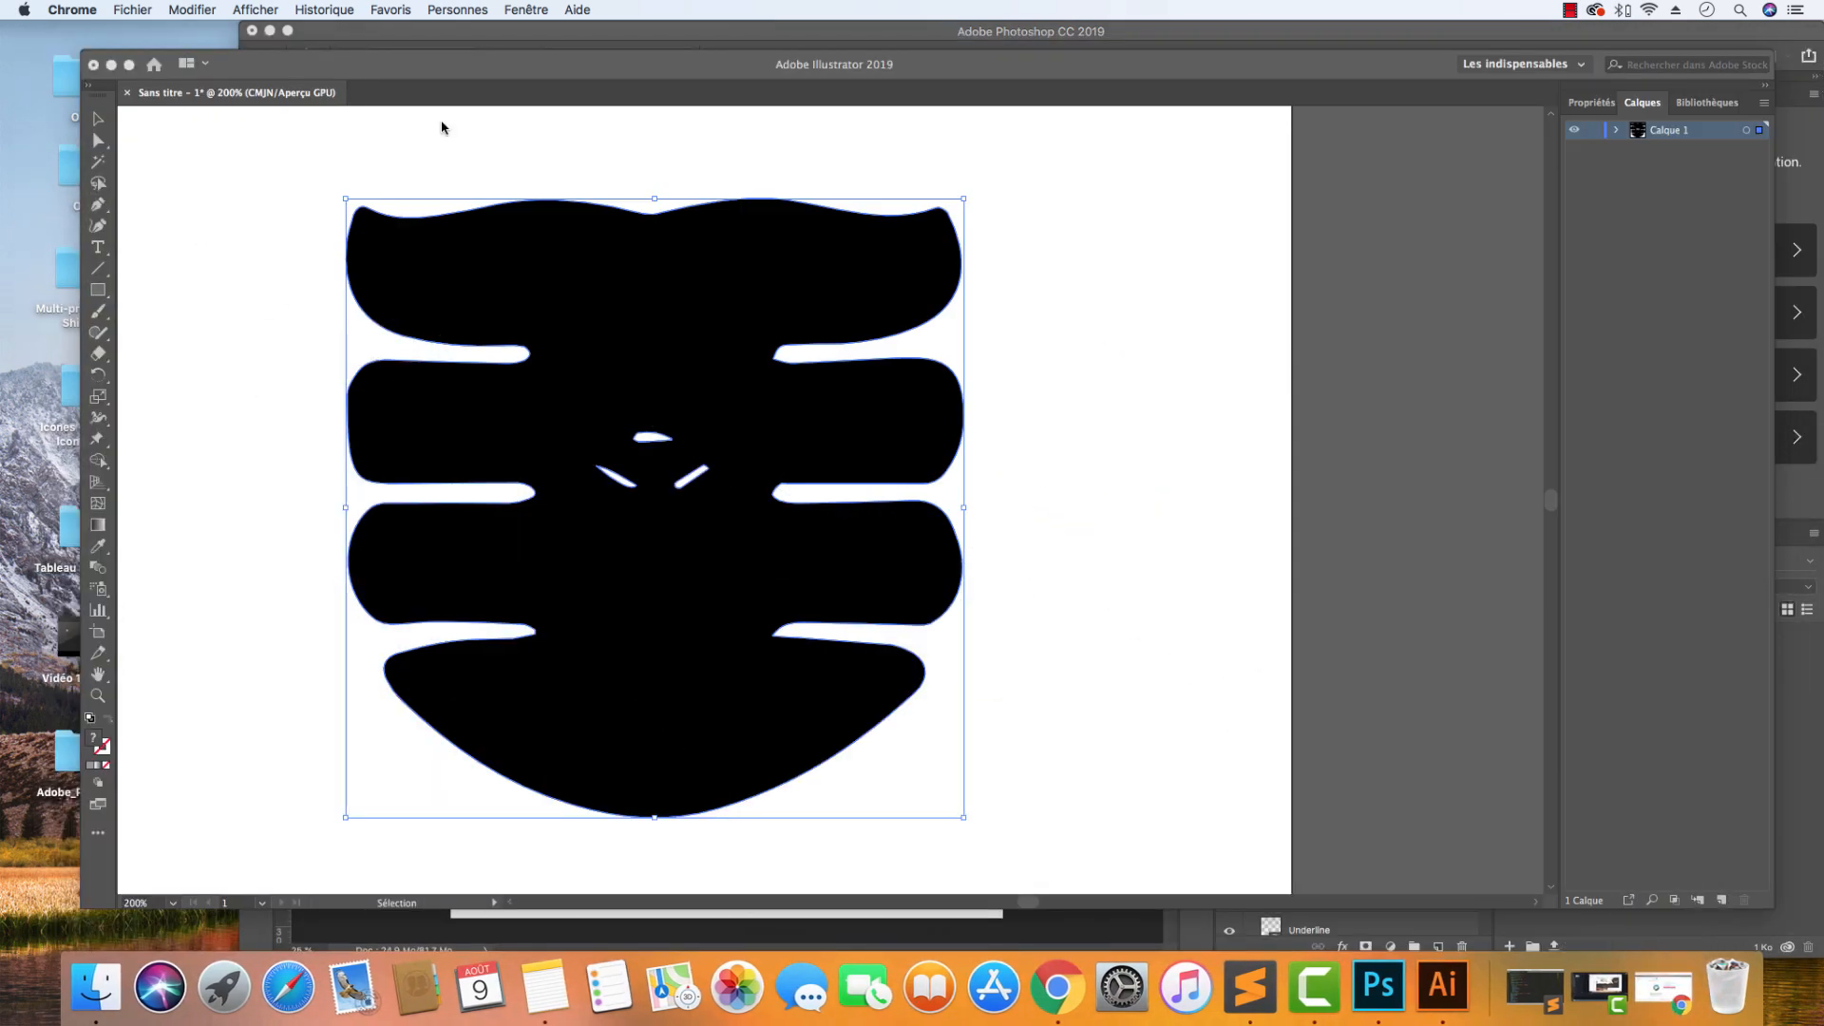
Close the untitled Illustrator document without saving and cancel the foreground colour picker in Photoshop.
left_click(94, 65)
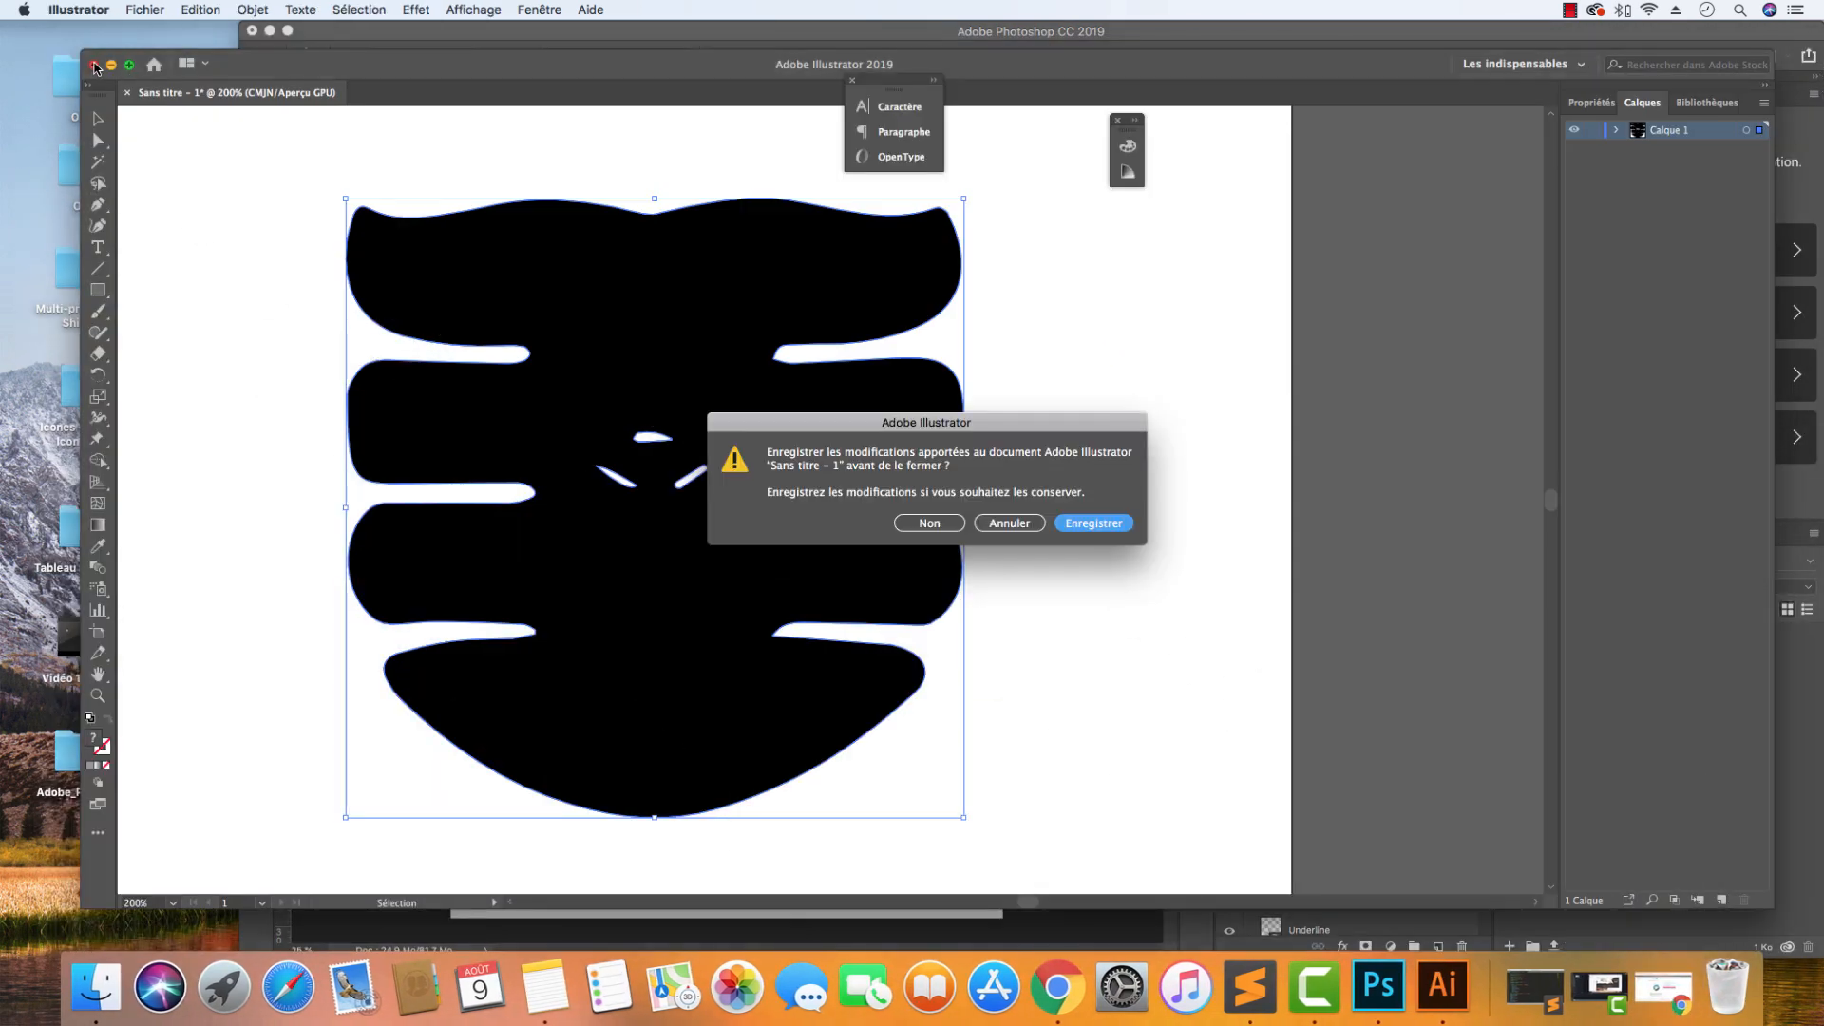
left_click(929, 523)
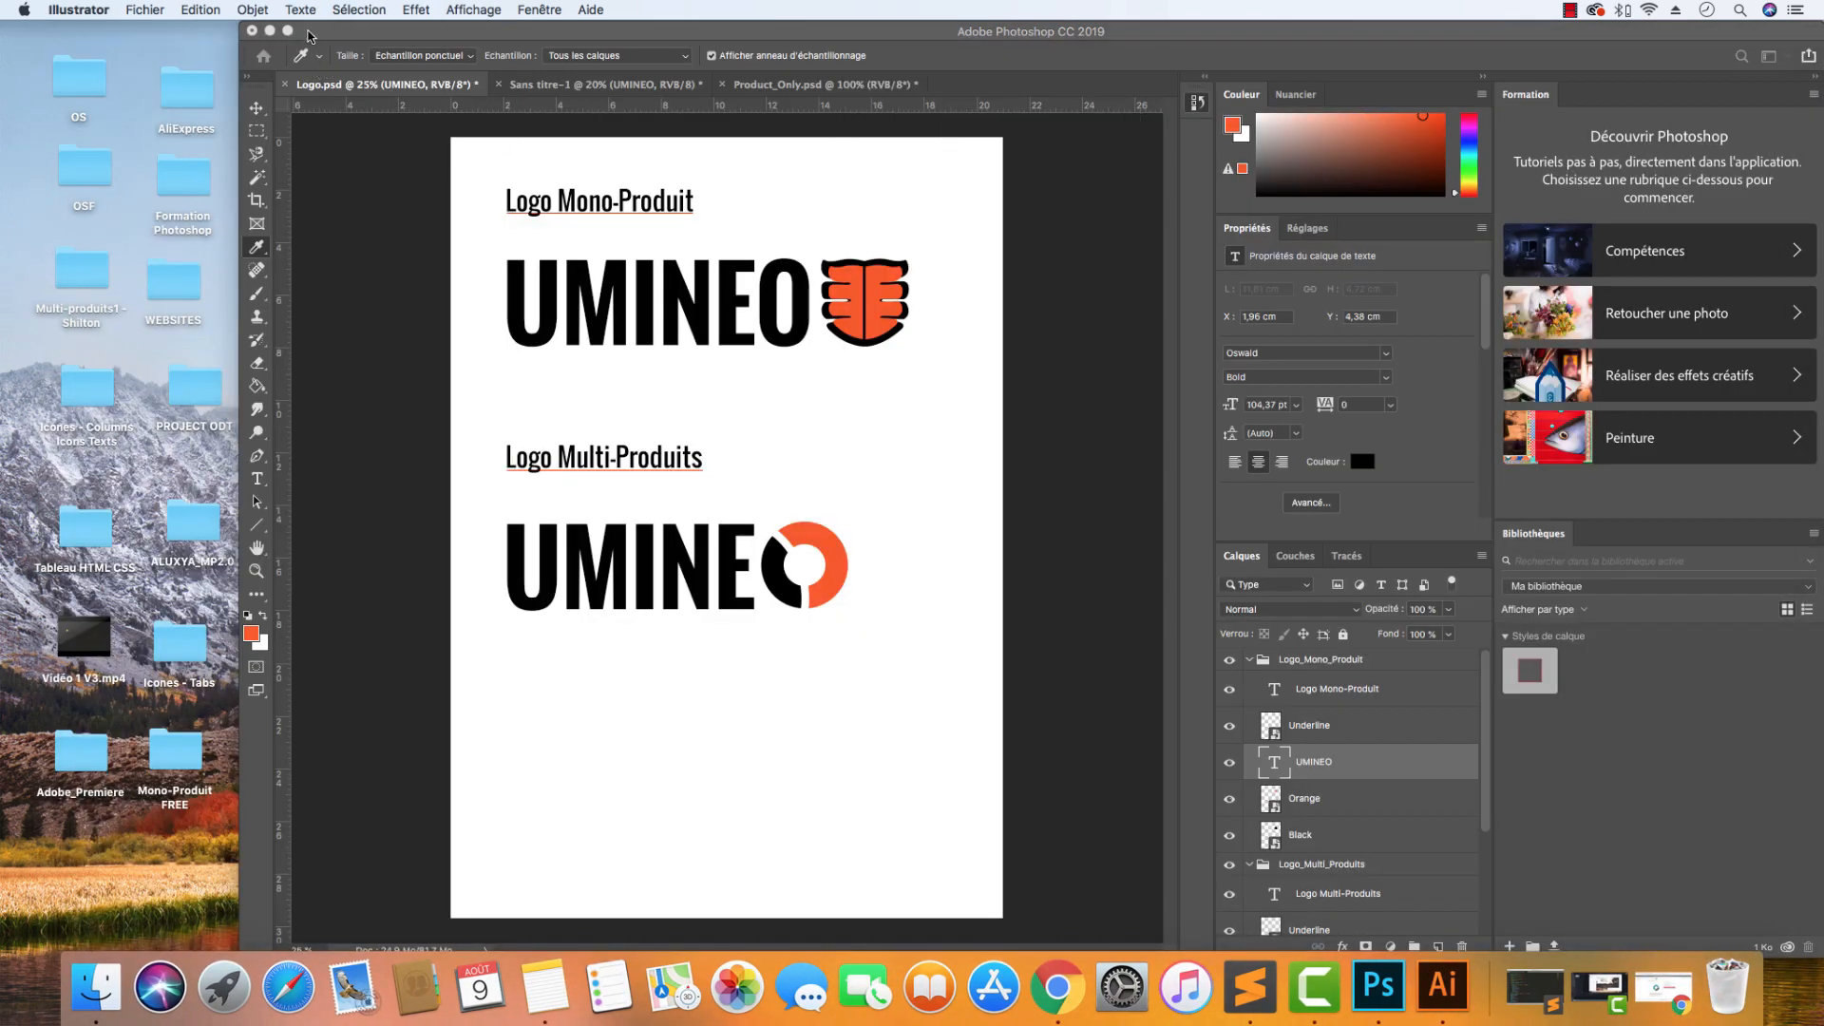
left_click(269, 36)
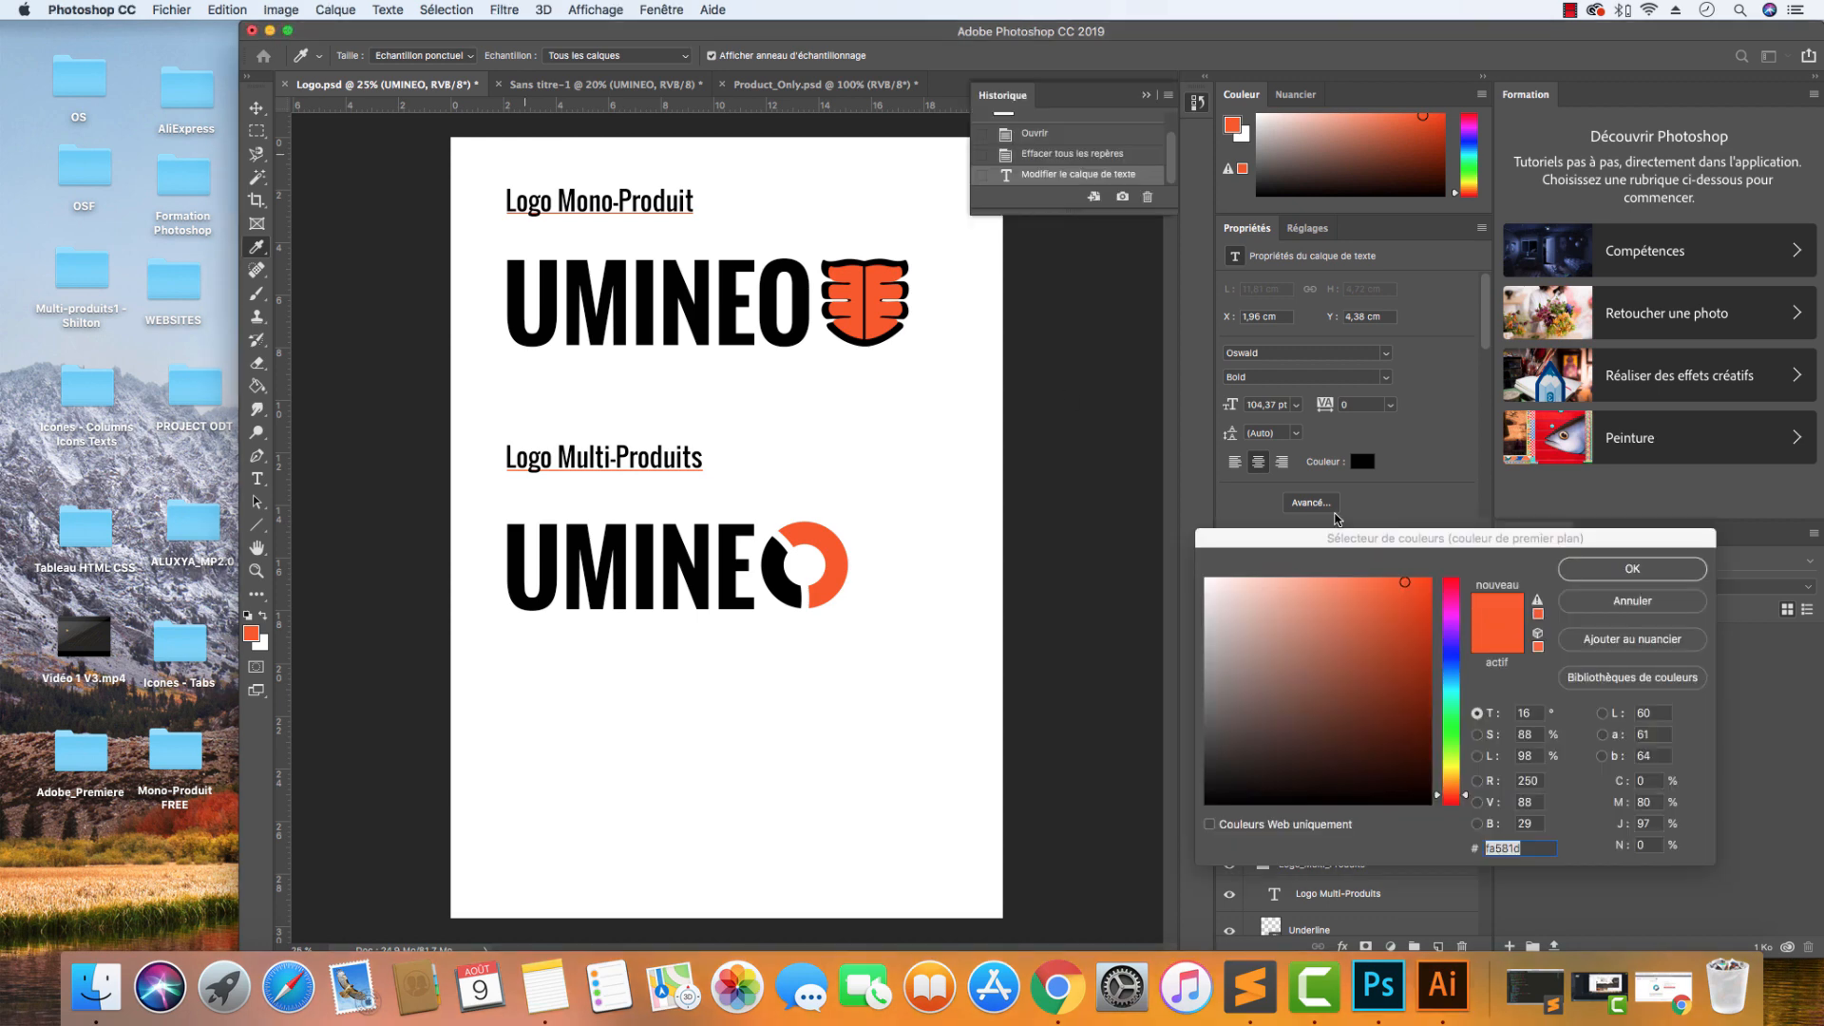
left_click(1685, 613)
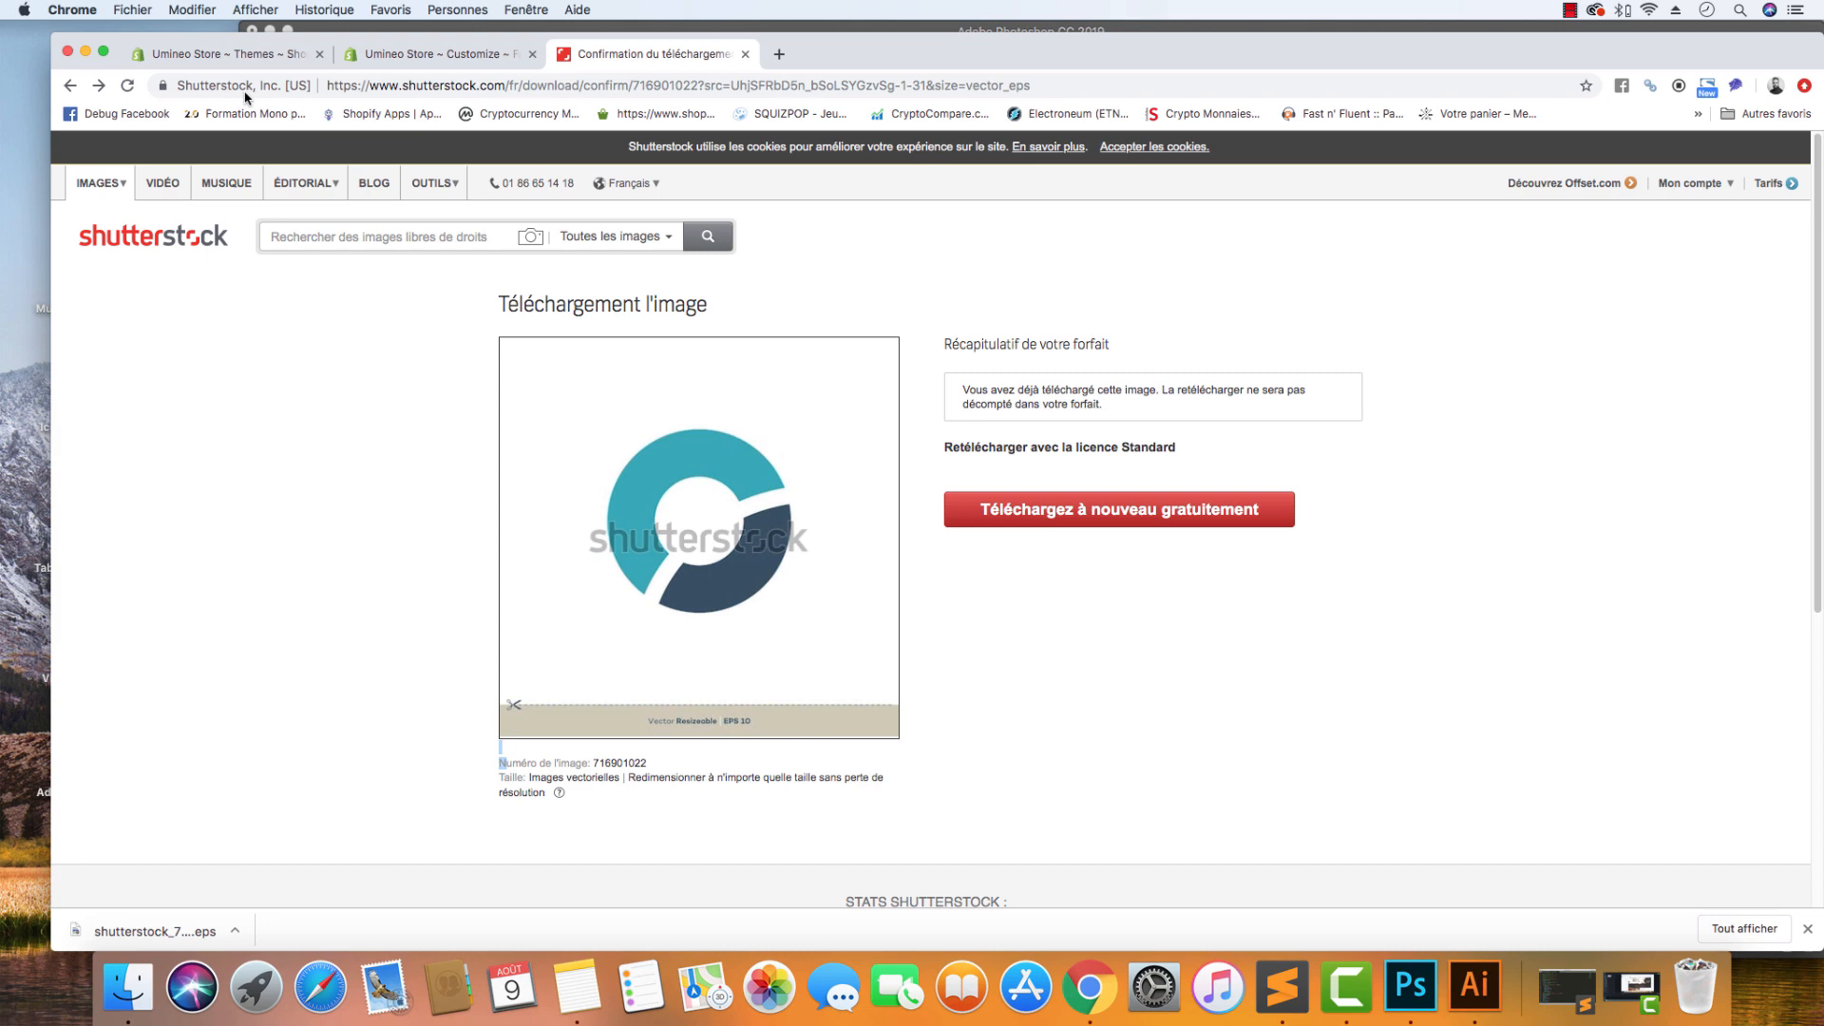
Clear the Chrome and Photoshop windows off the desktop and move the Umineo Finder window away from its original spot.
left_click(86, 52)
left_click(268, 33)
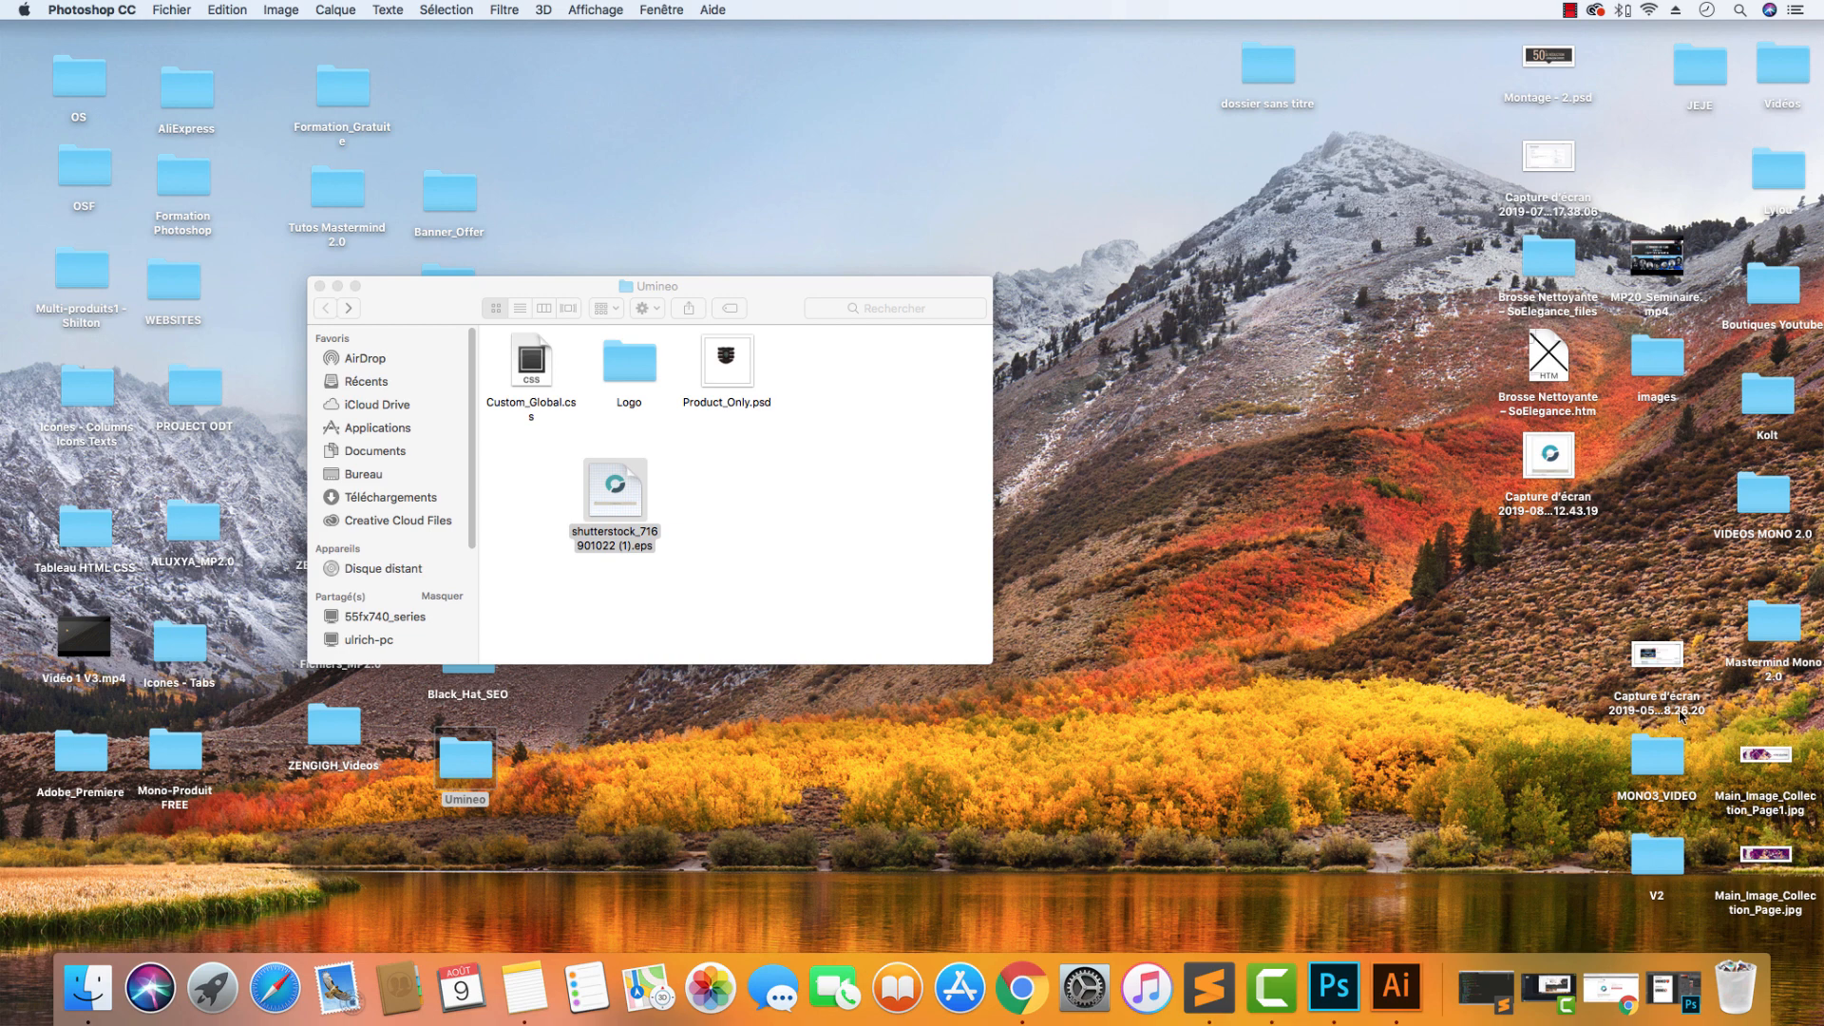
left_click_drag(708, 297, 1193, 121)
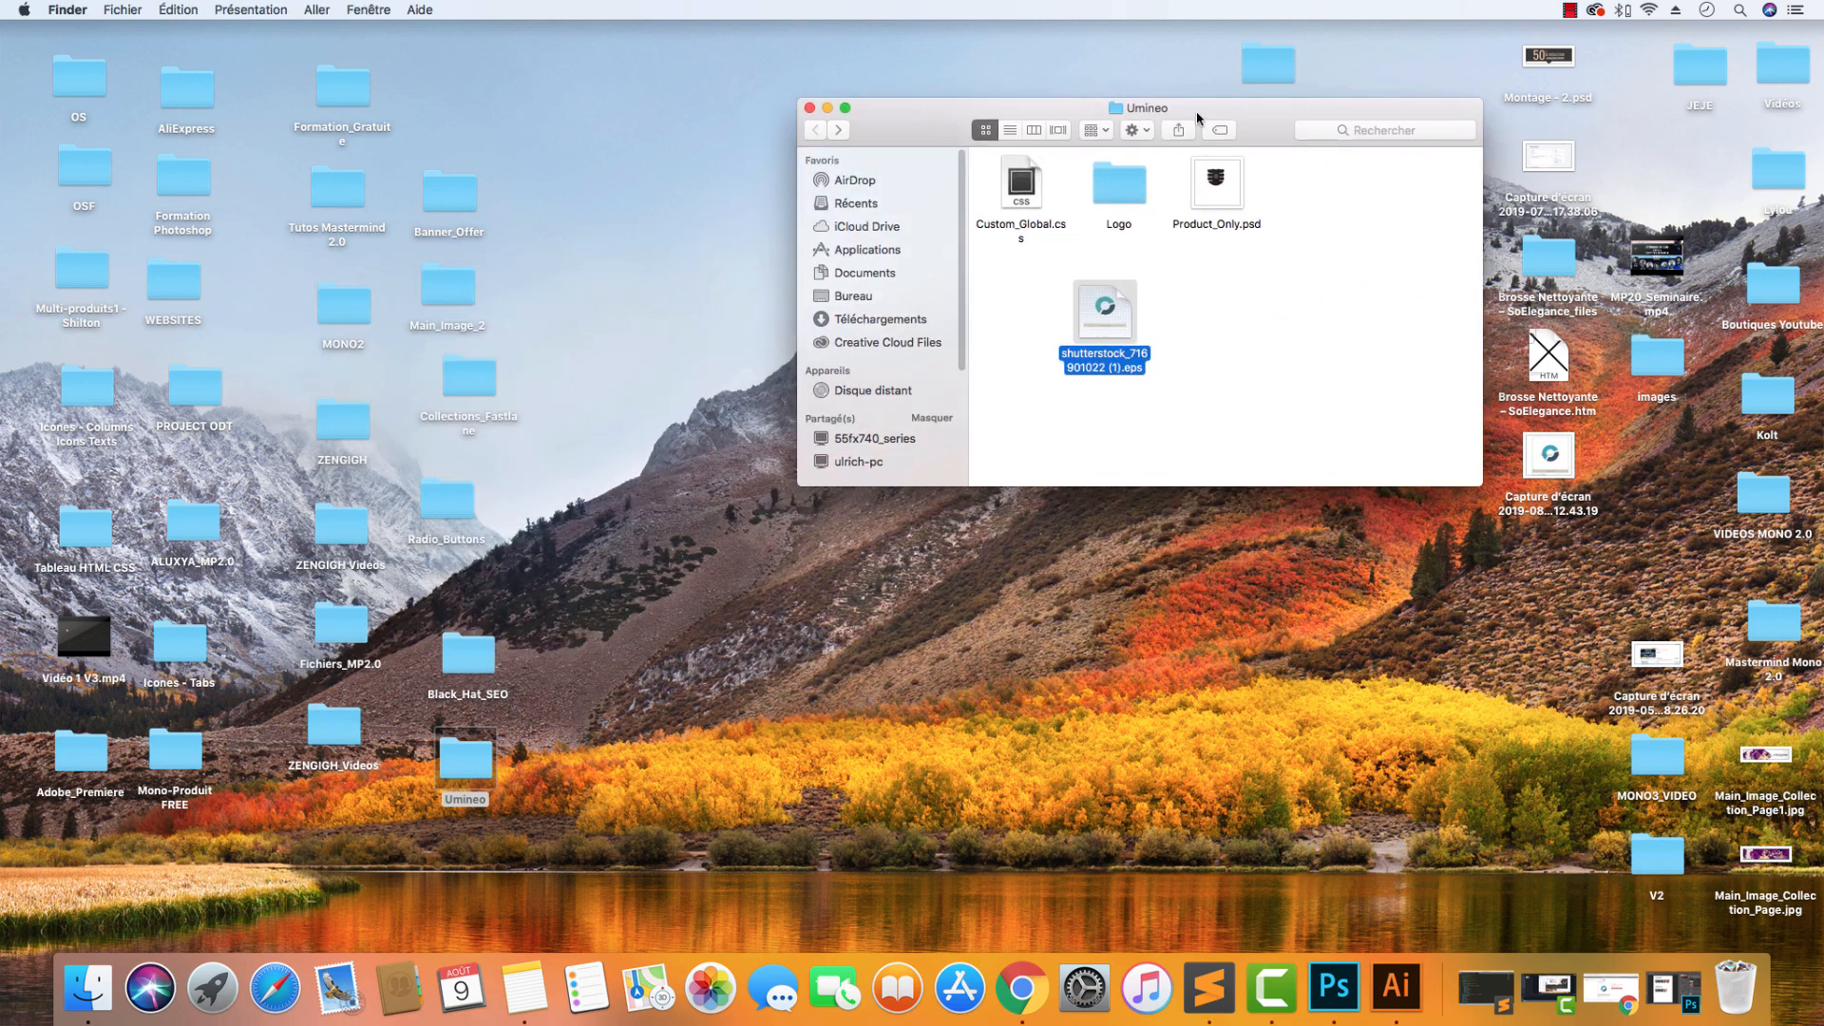
left_click(1626, 1000)
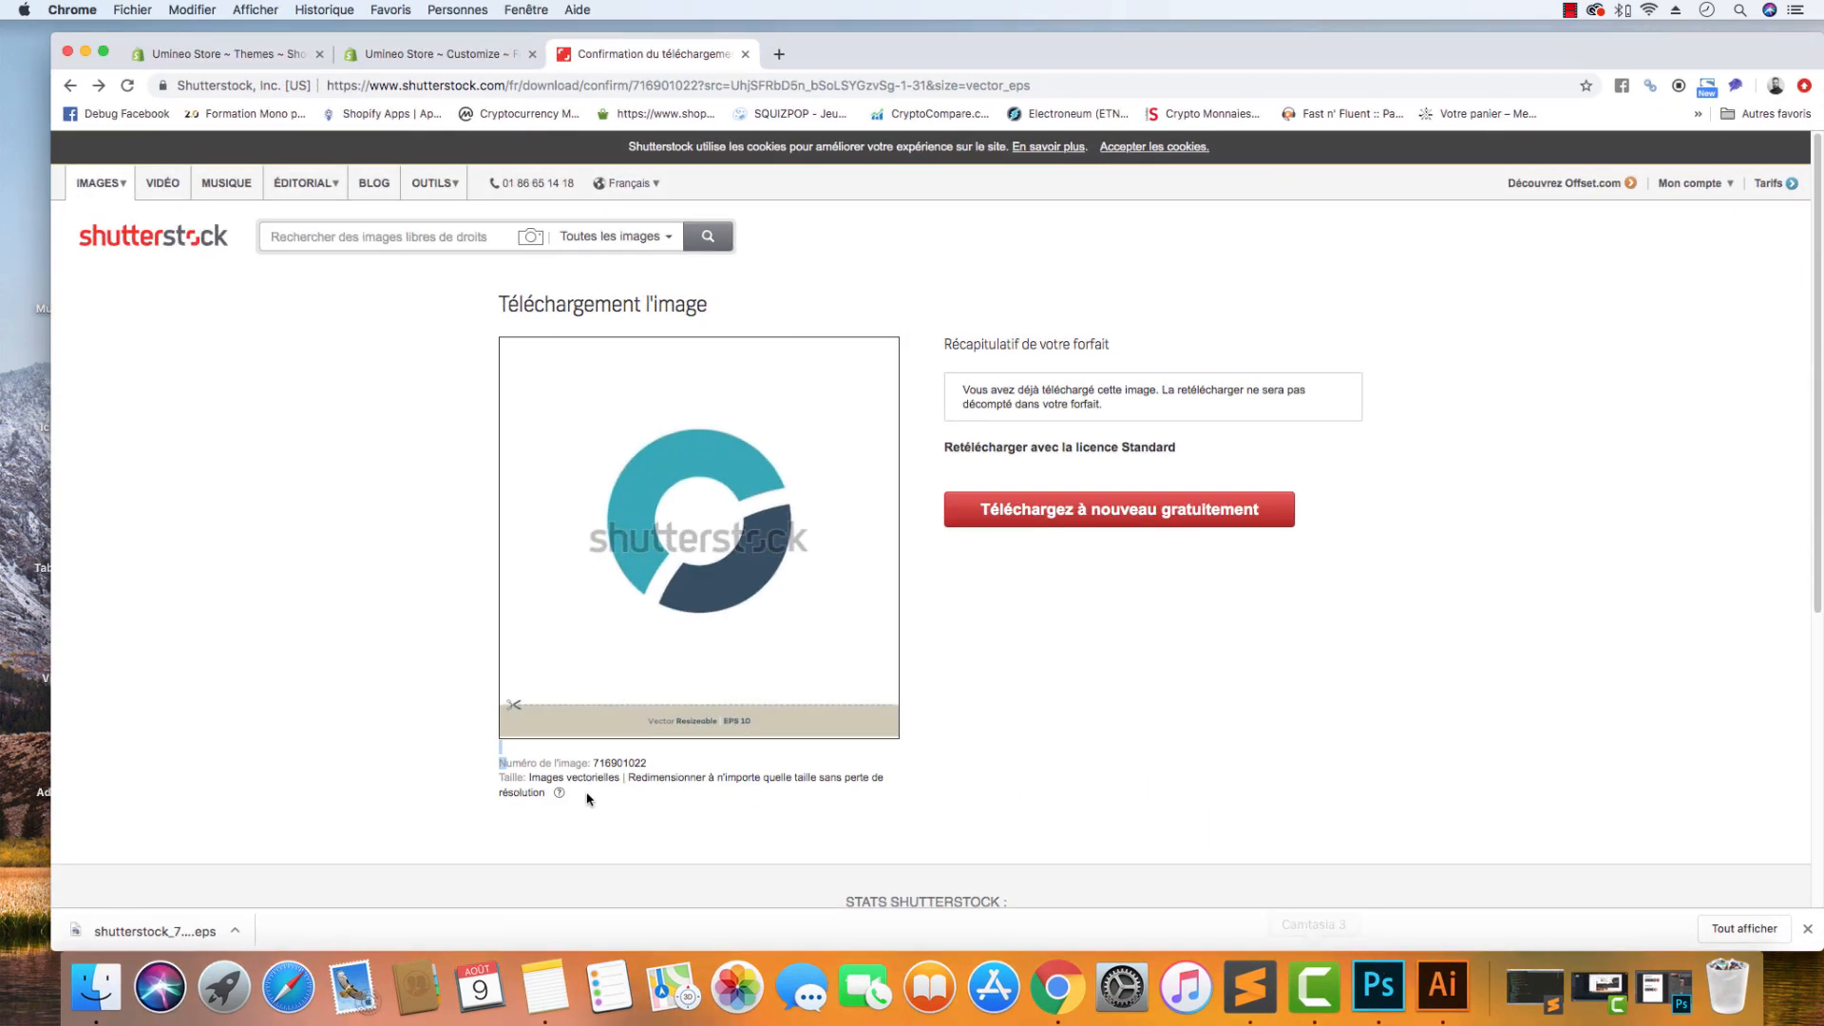
left_click(86, 52)
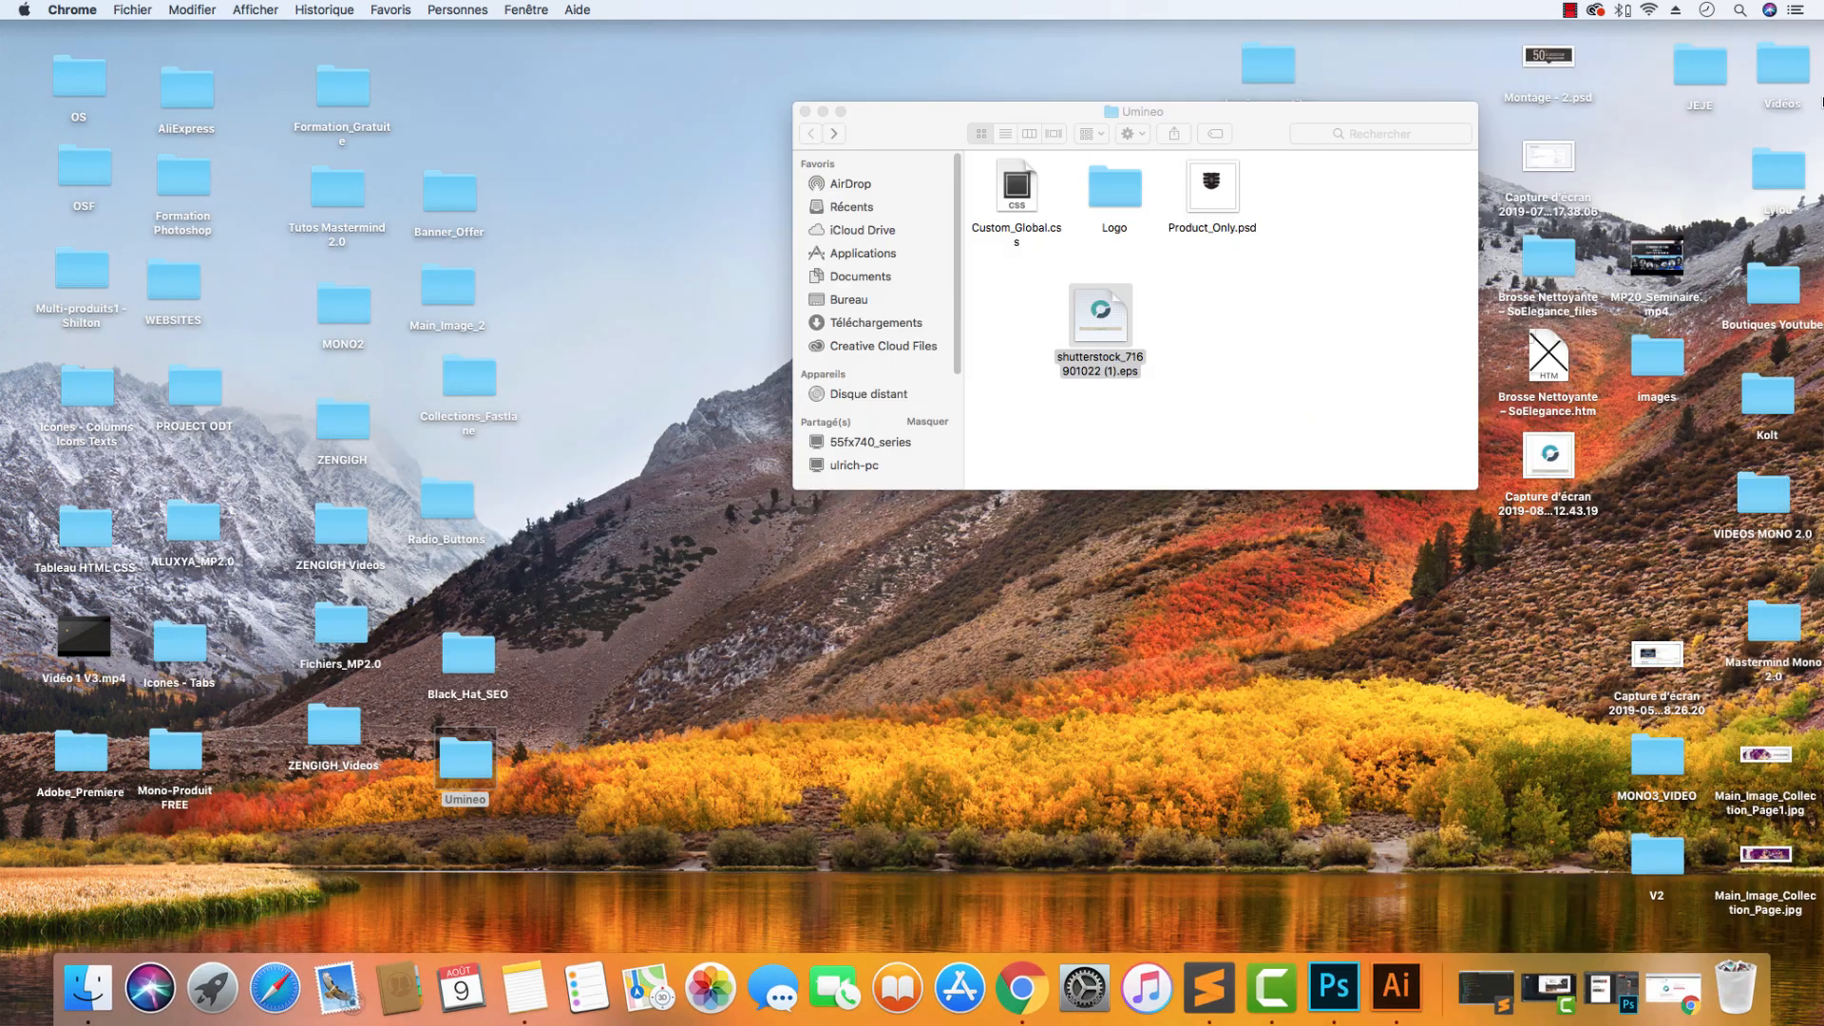
Open the new screenshot of the O logo from the desktop in Photoshop.
left_click(1563, 372)
left_click_drag(1551, 458, 1350, 986)
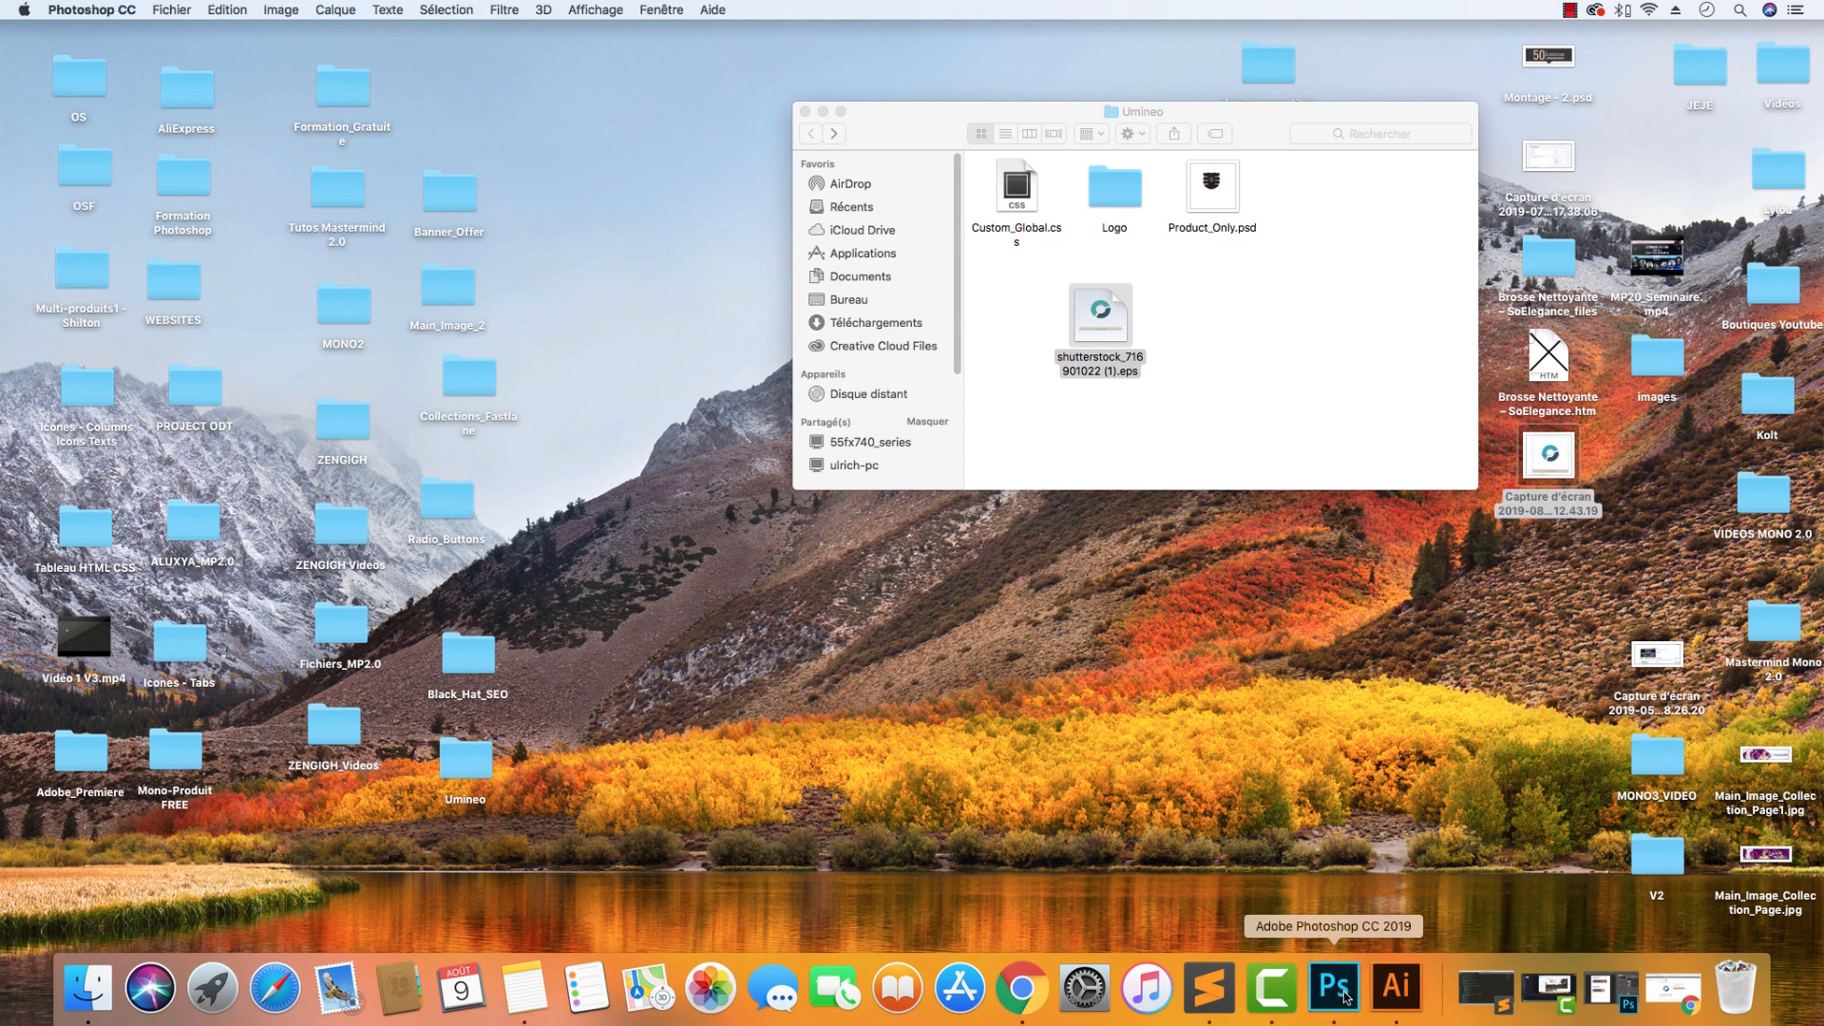
scroll(758, 464, "up", 10)
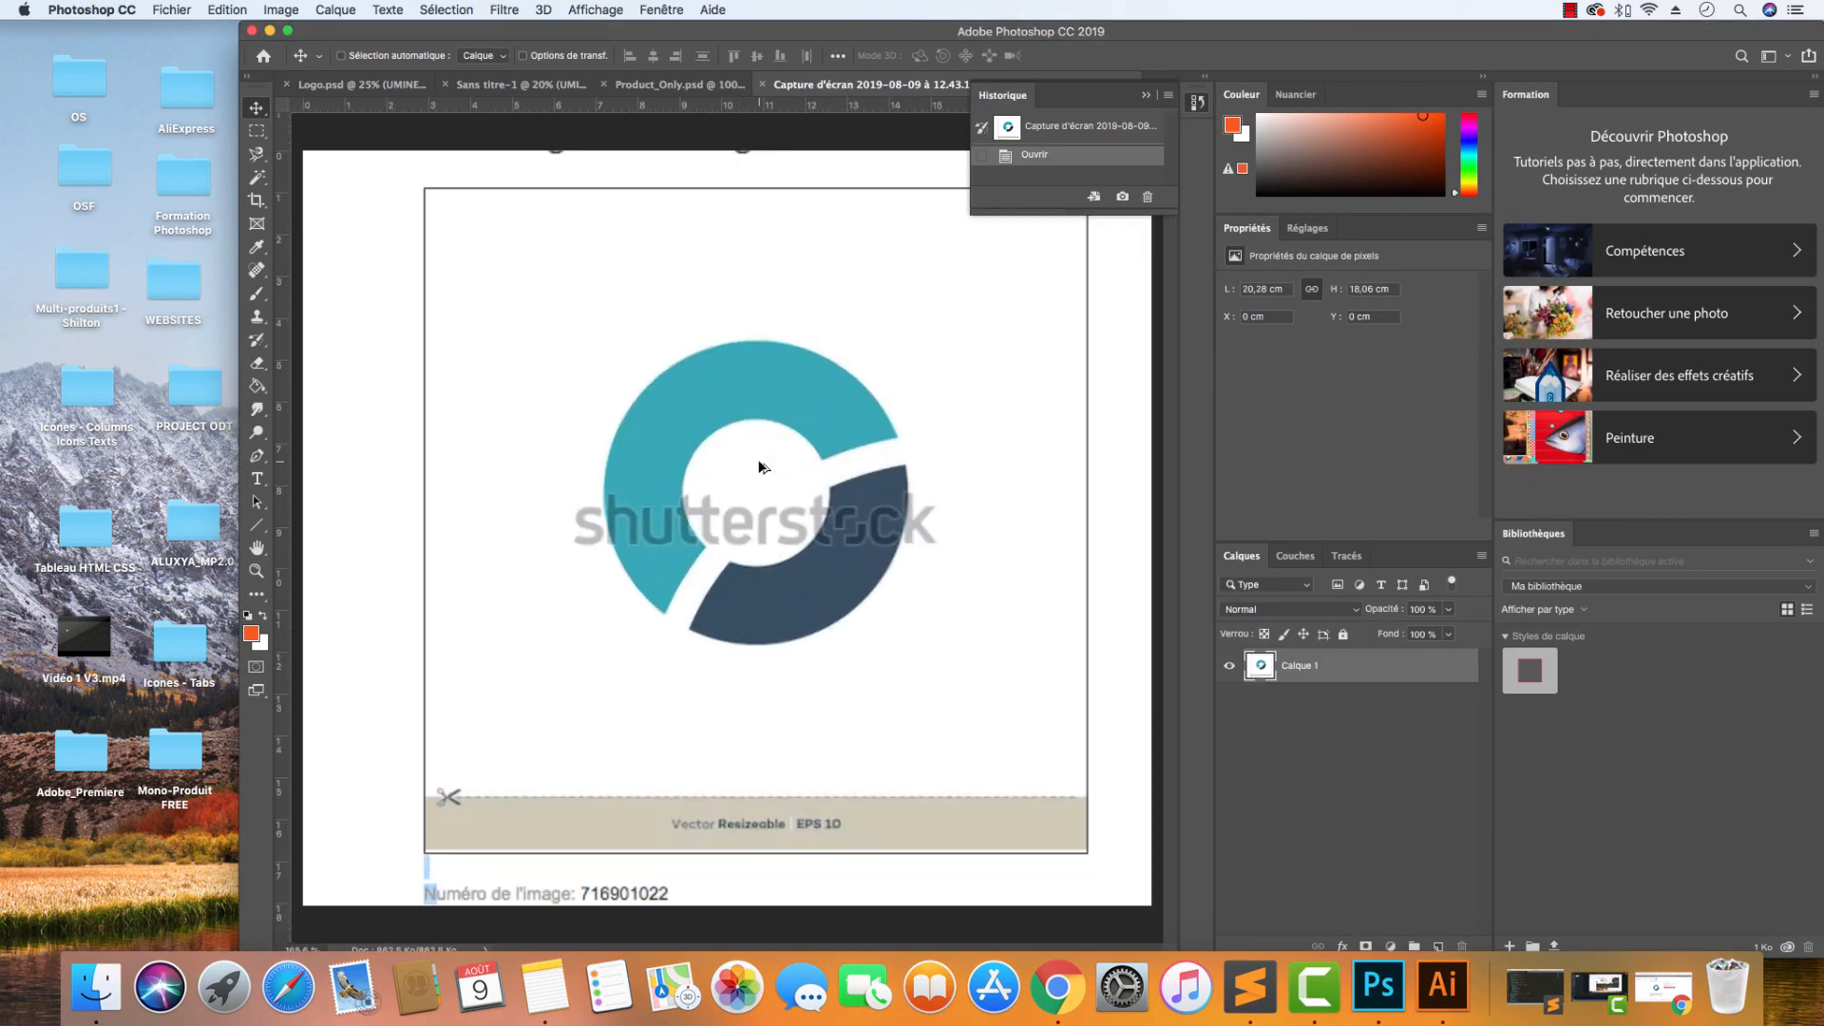
scroll(758, 462, "down", 5)
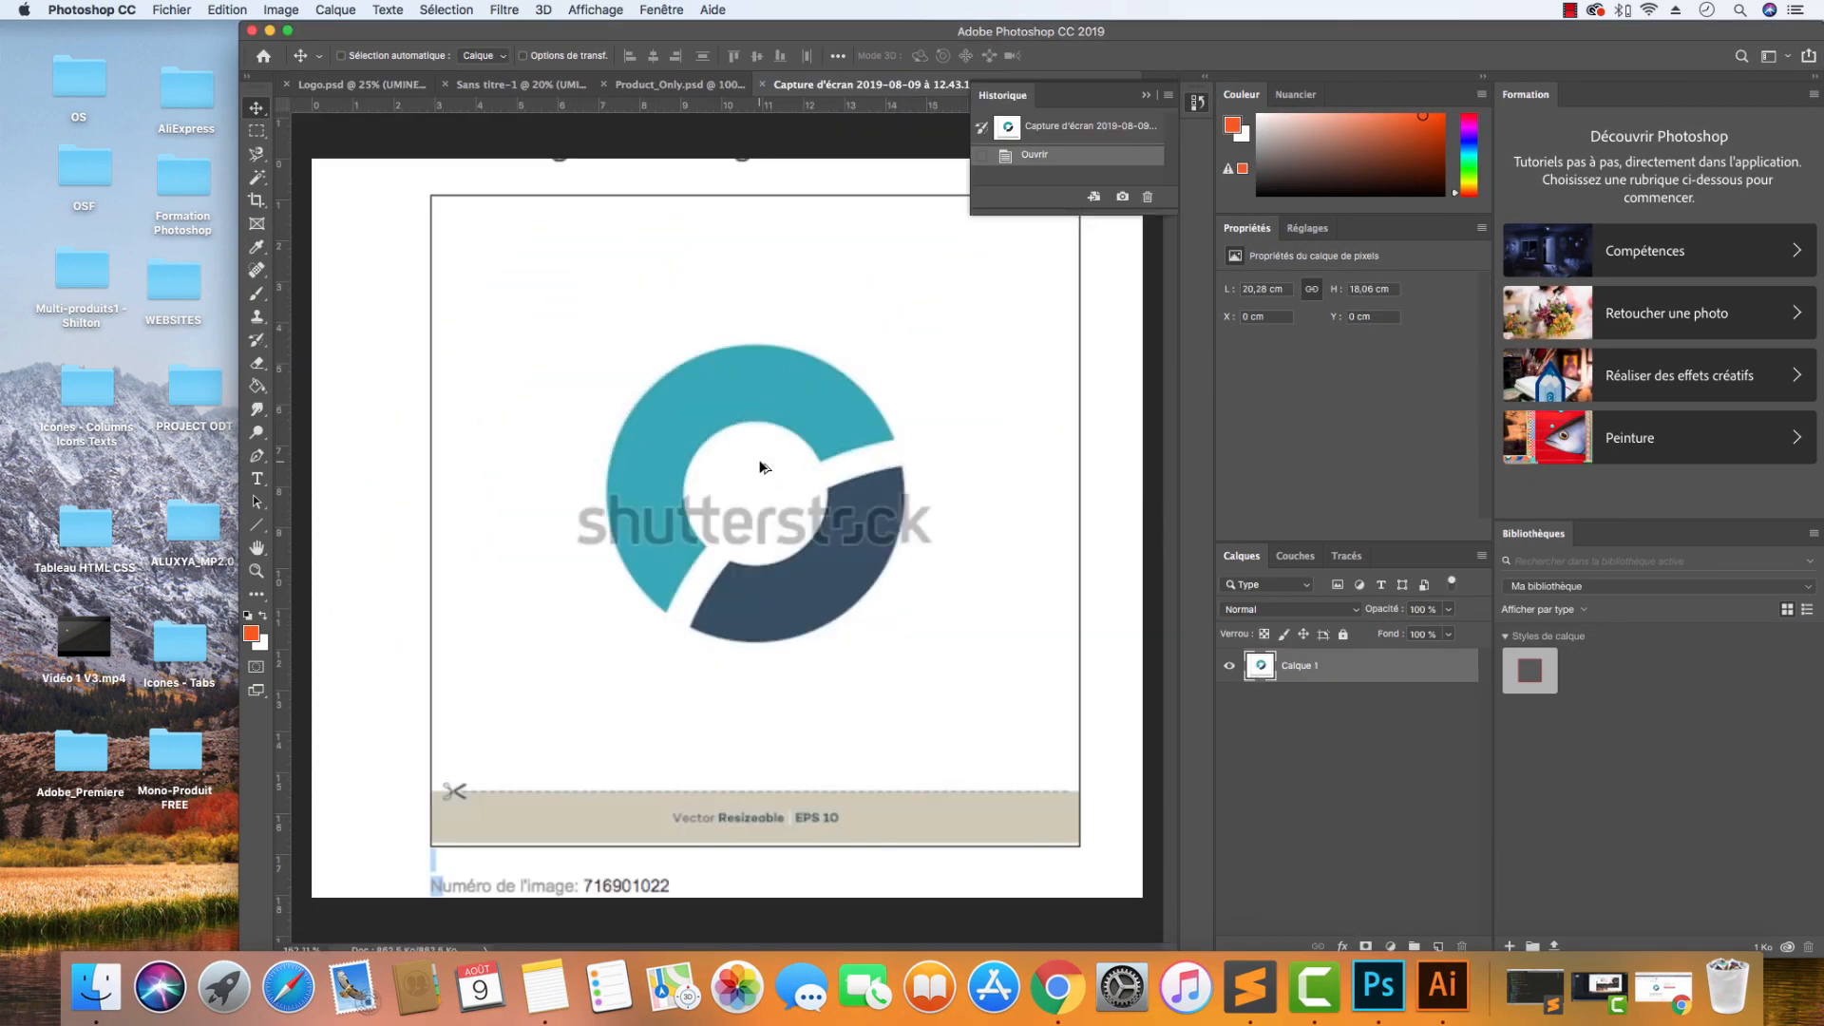
Add a new layer and draw a circular selection around the O's outer edge with the Elliptical Marquee tool.
left_click(257, 131)
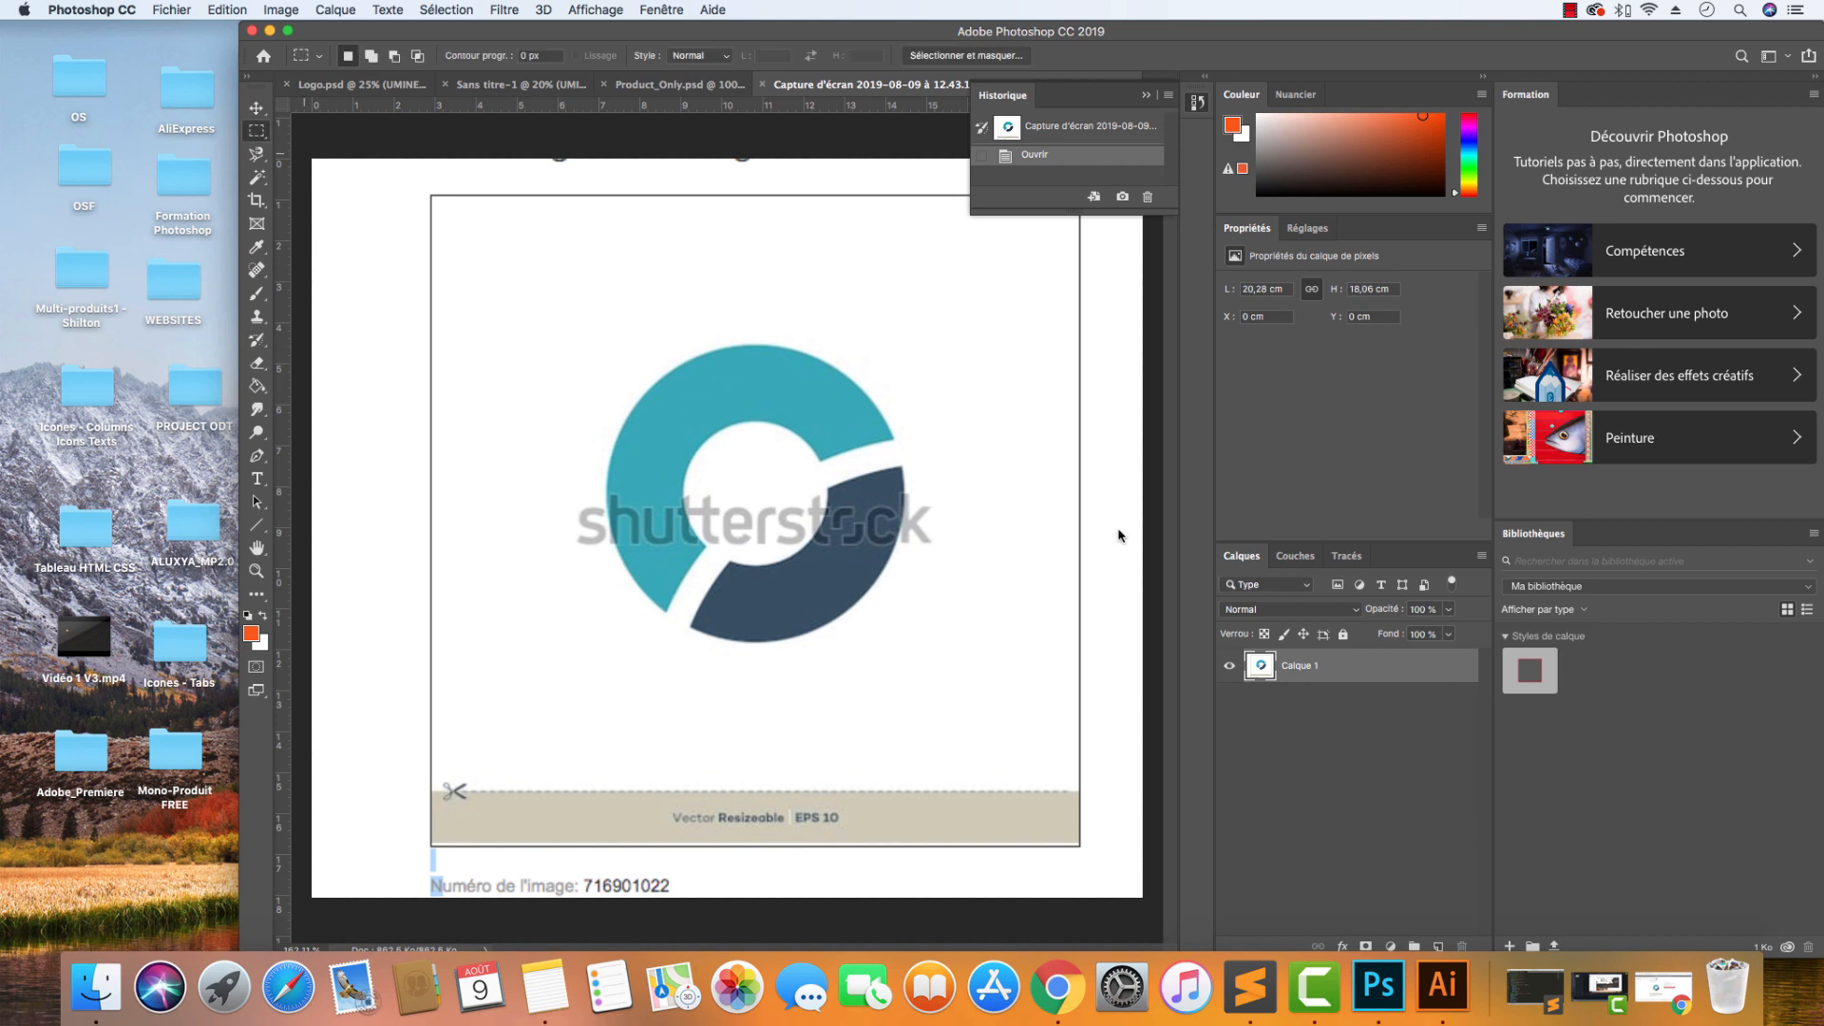
left_click(1440, 945)
left_click_drag(1221, 32, 1056, 33)
right_click(96, 140)
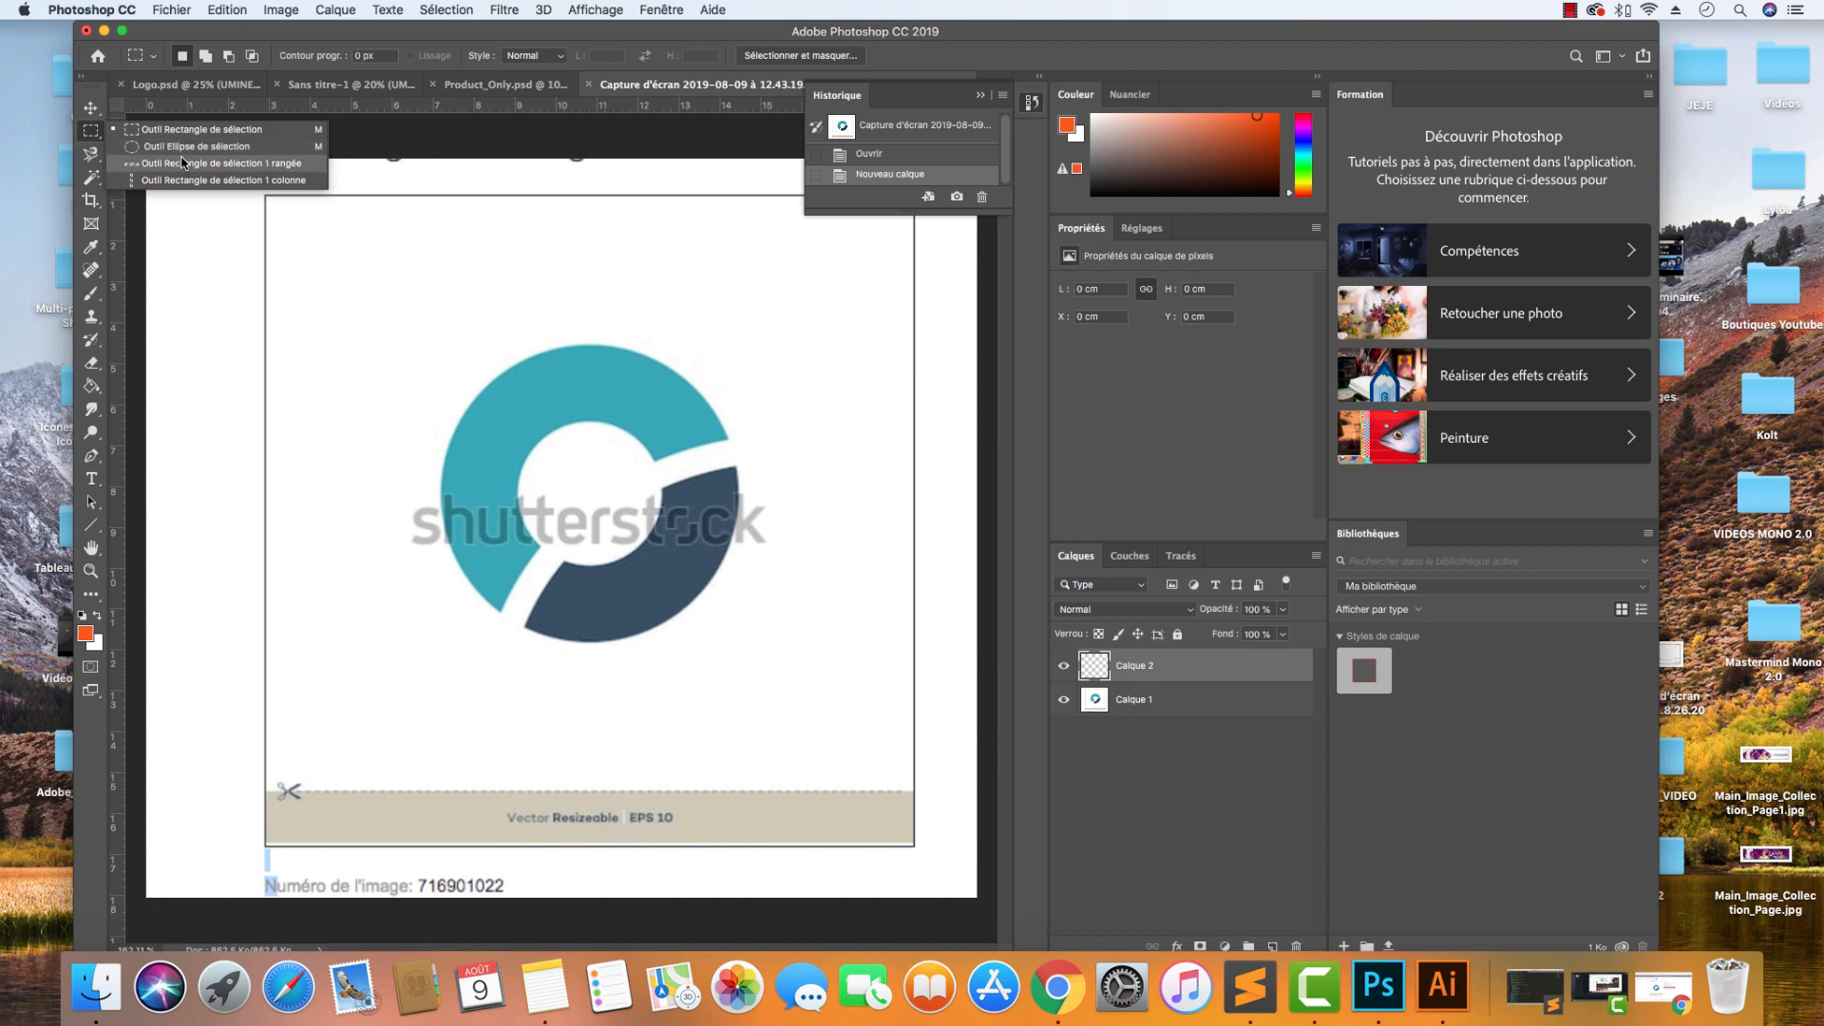
left_click(190, 152)
left_click_drag(460, 330, 769, 707)
left_click_drag(693, 499, 666, 513)
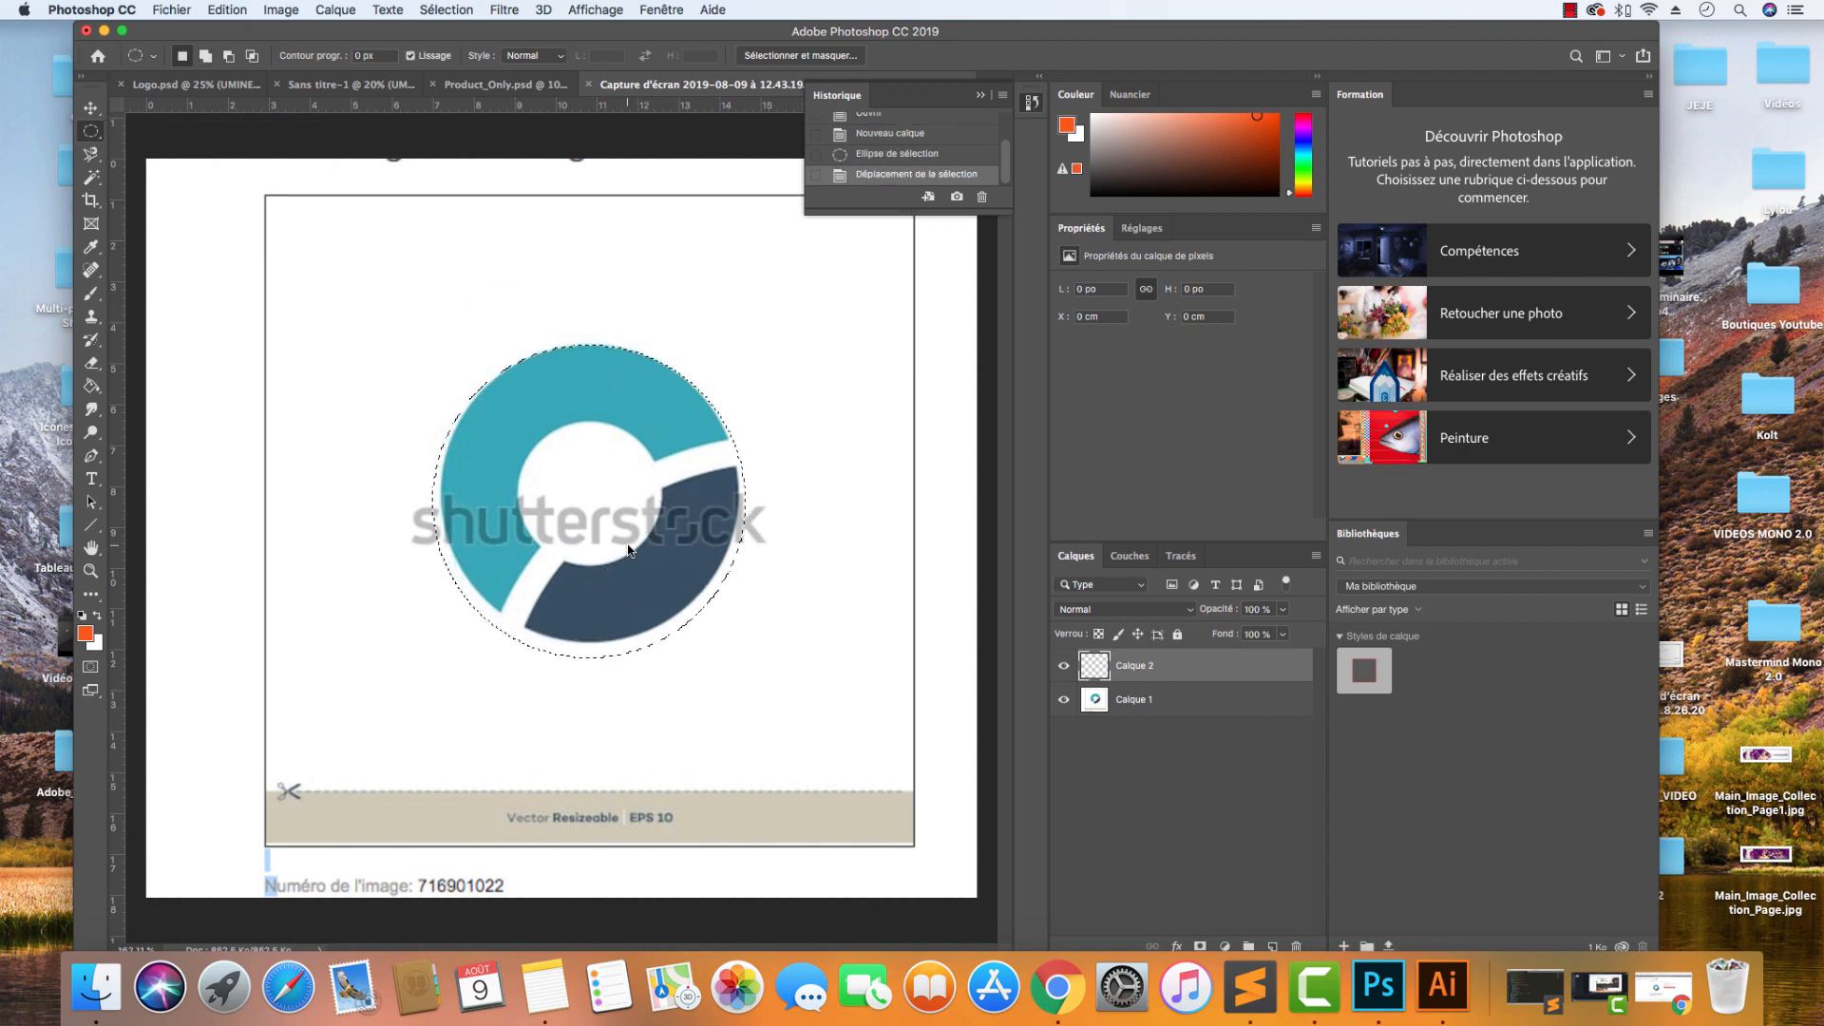
Scale the circular selection to about 94.93% and nudge it to align with the O's outer edge.
left_click(446, 9)
left_click(527, 339)
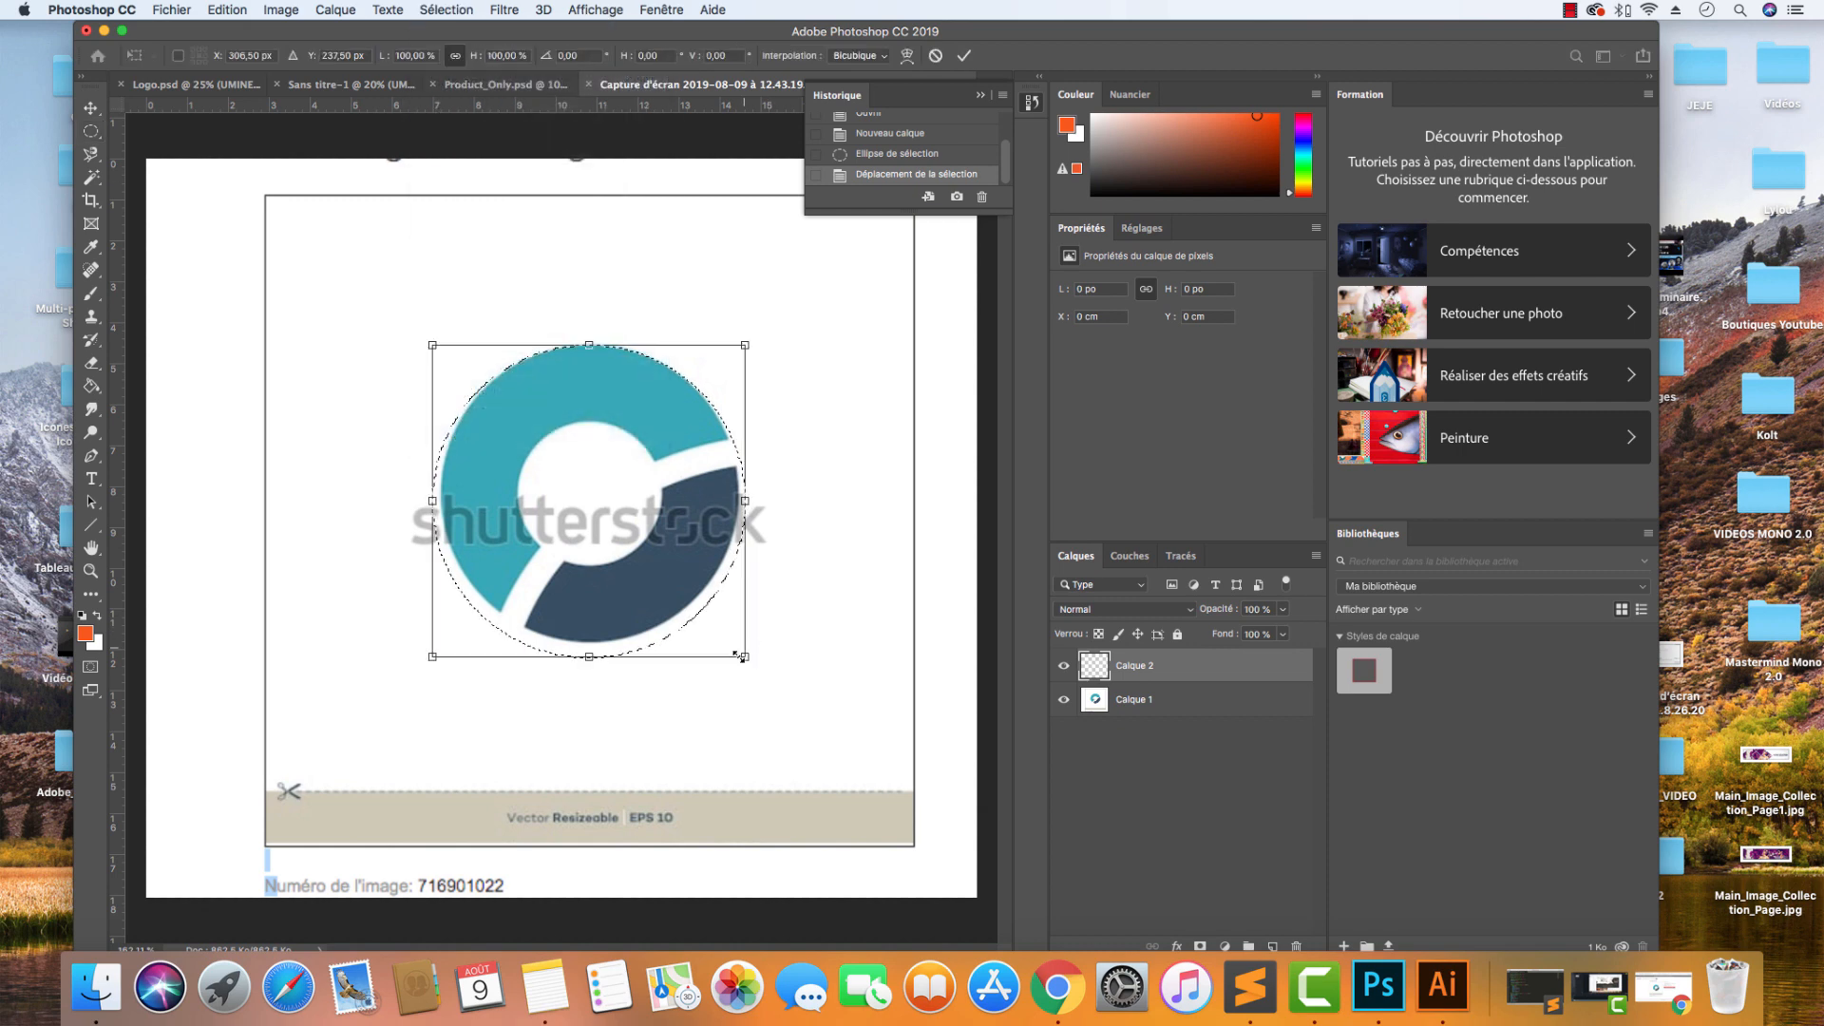
left_click_drag(745, 658, 728, 641)
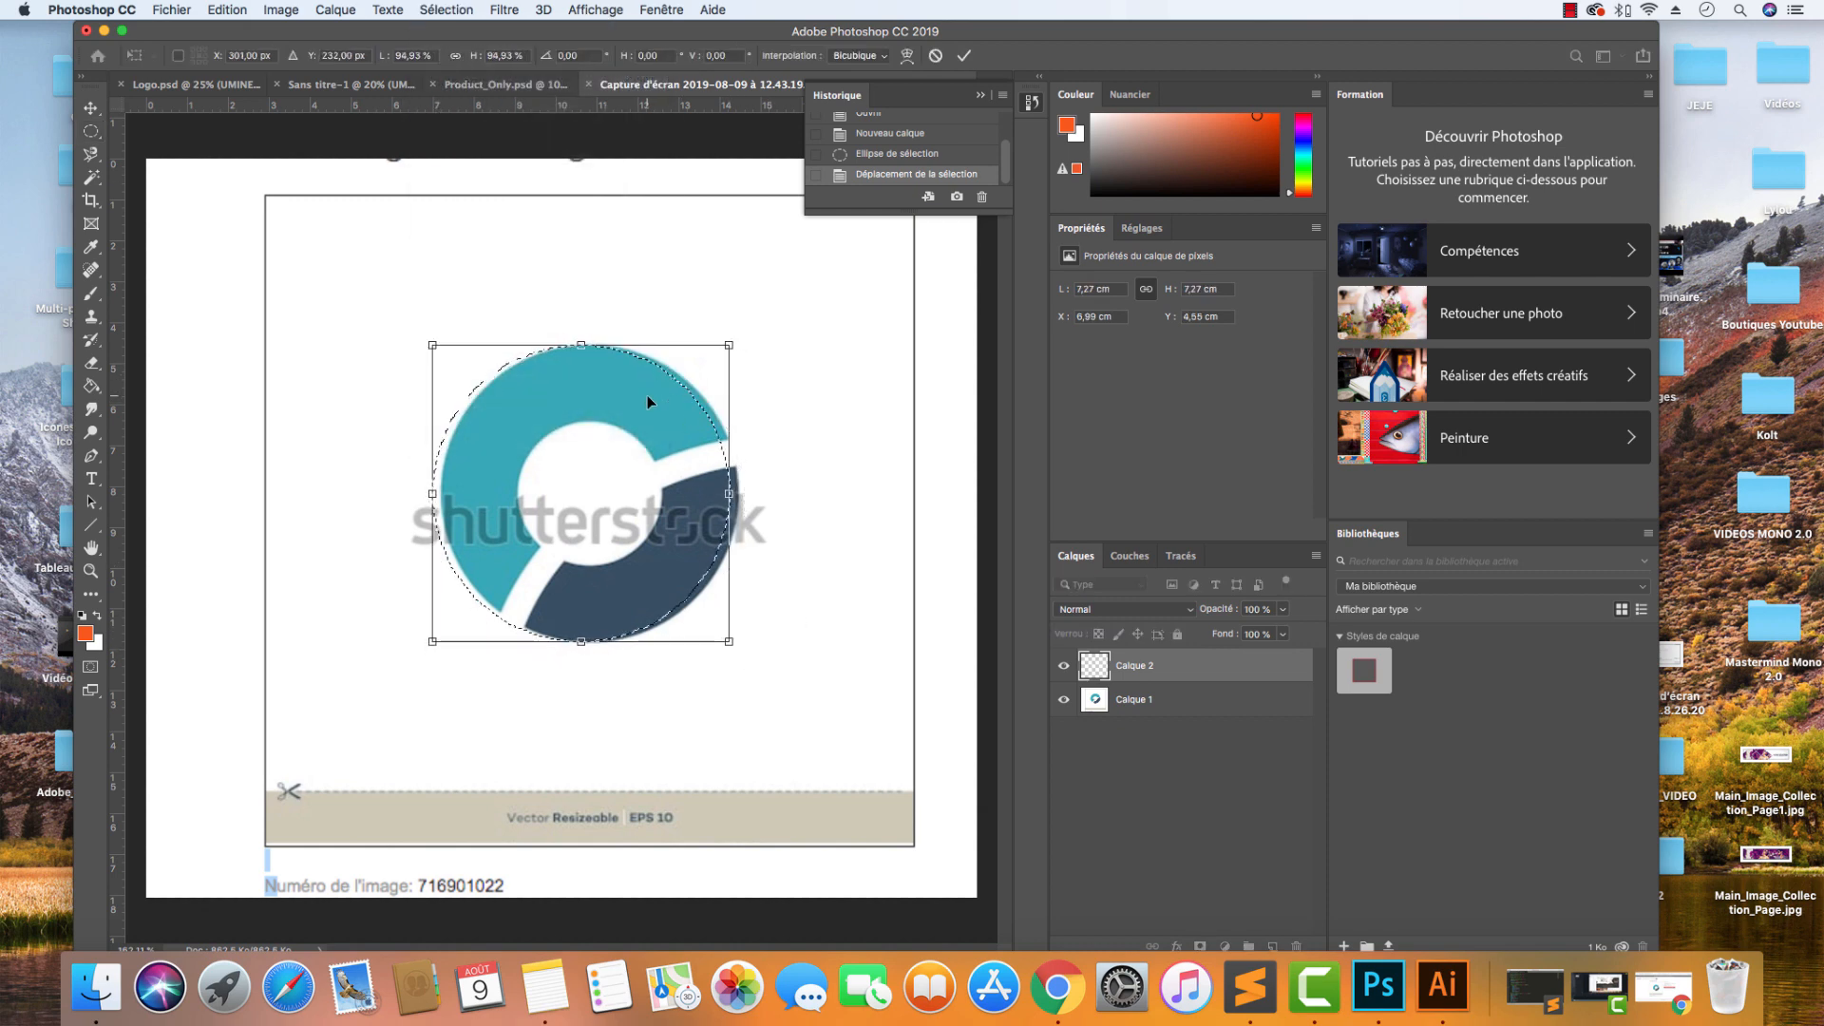
key("Return")
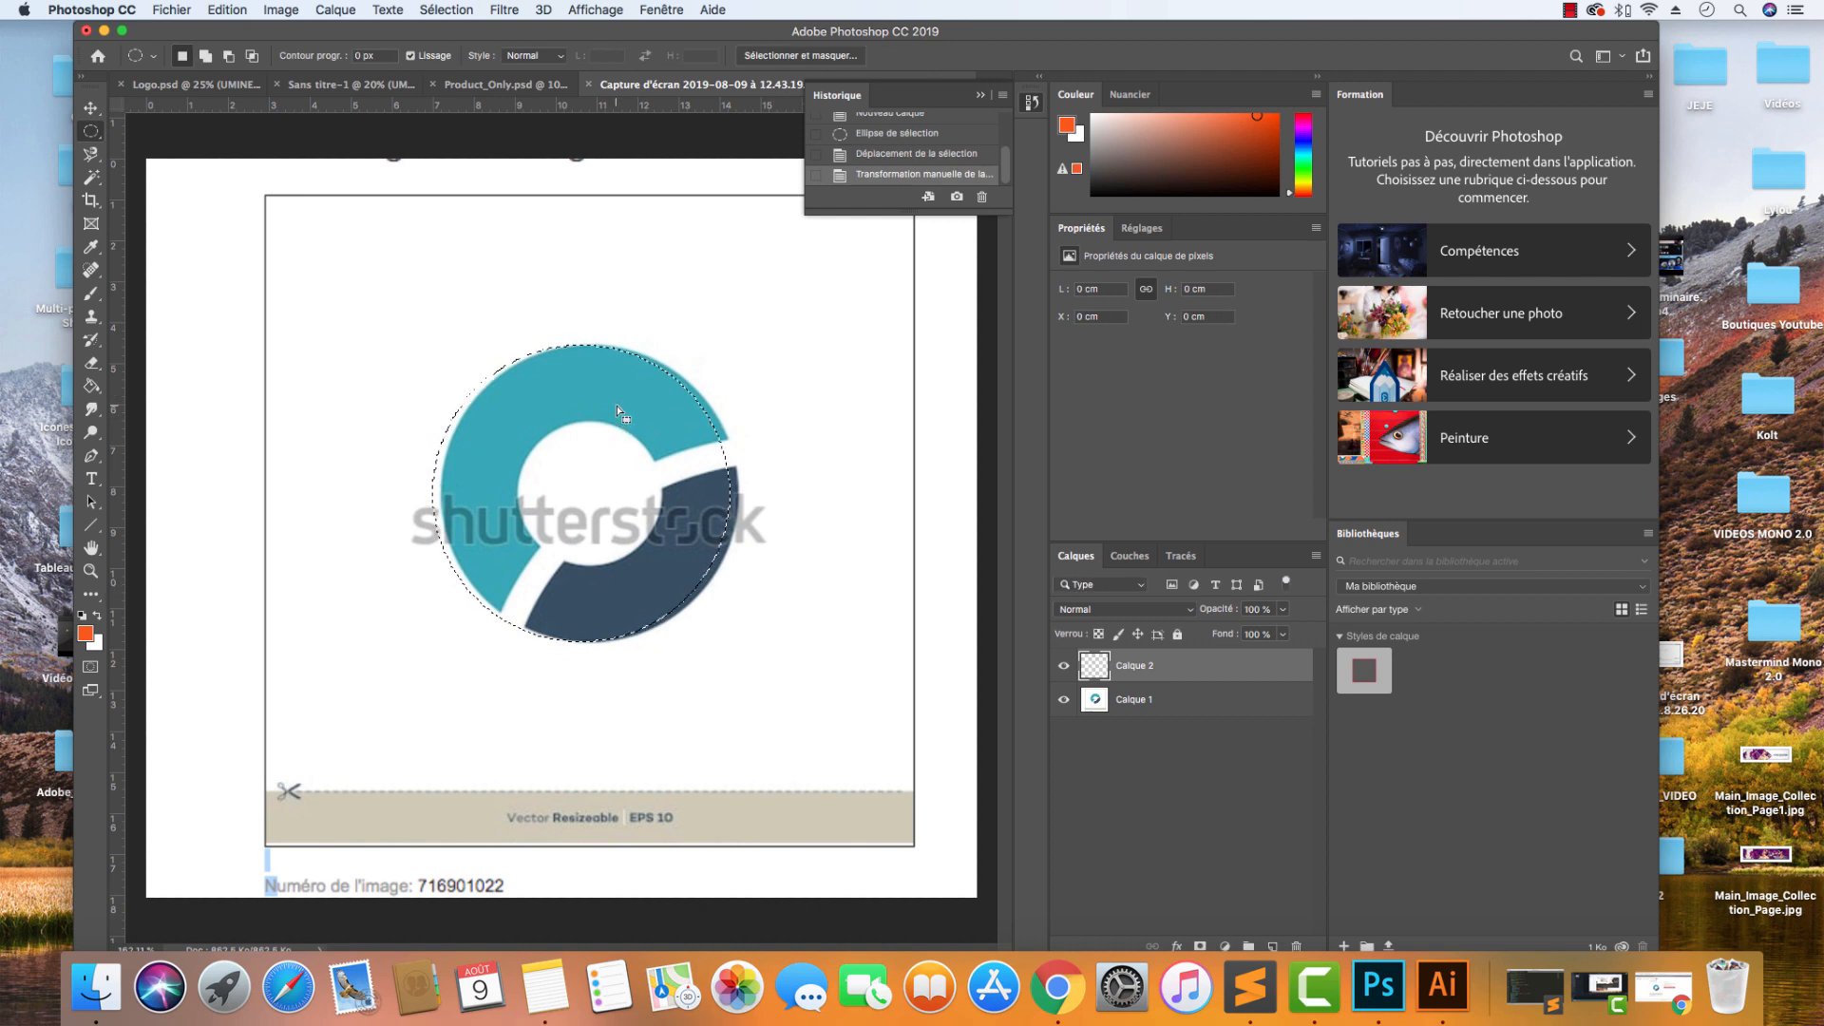
key("Right")
key("Right")
key("Right")
key("Right")
key("Right")
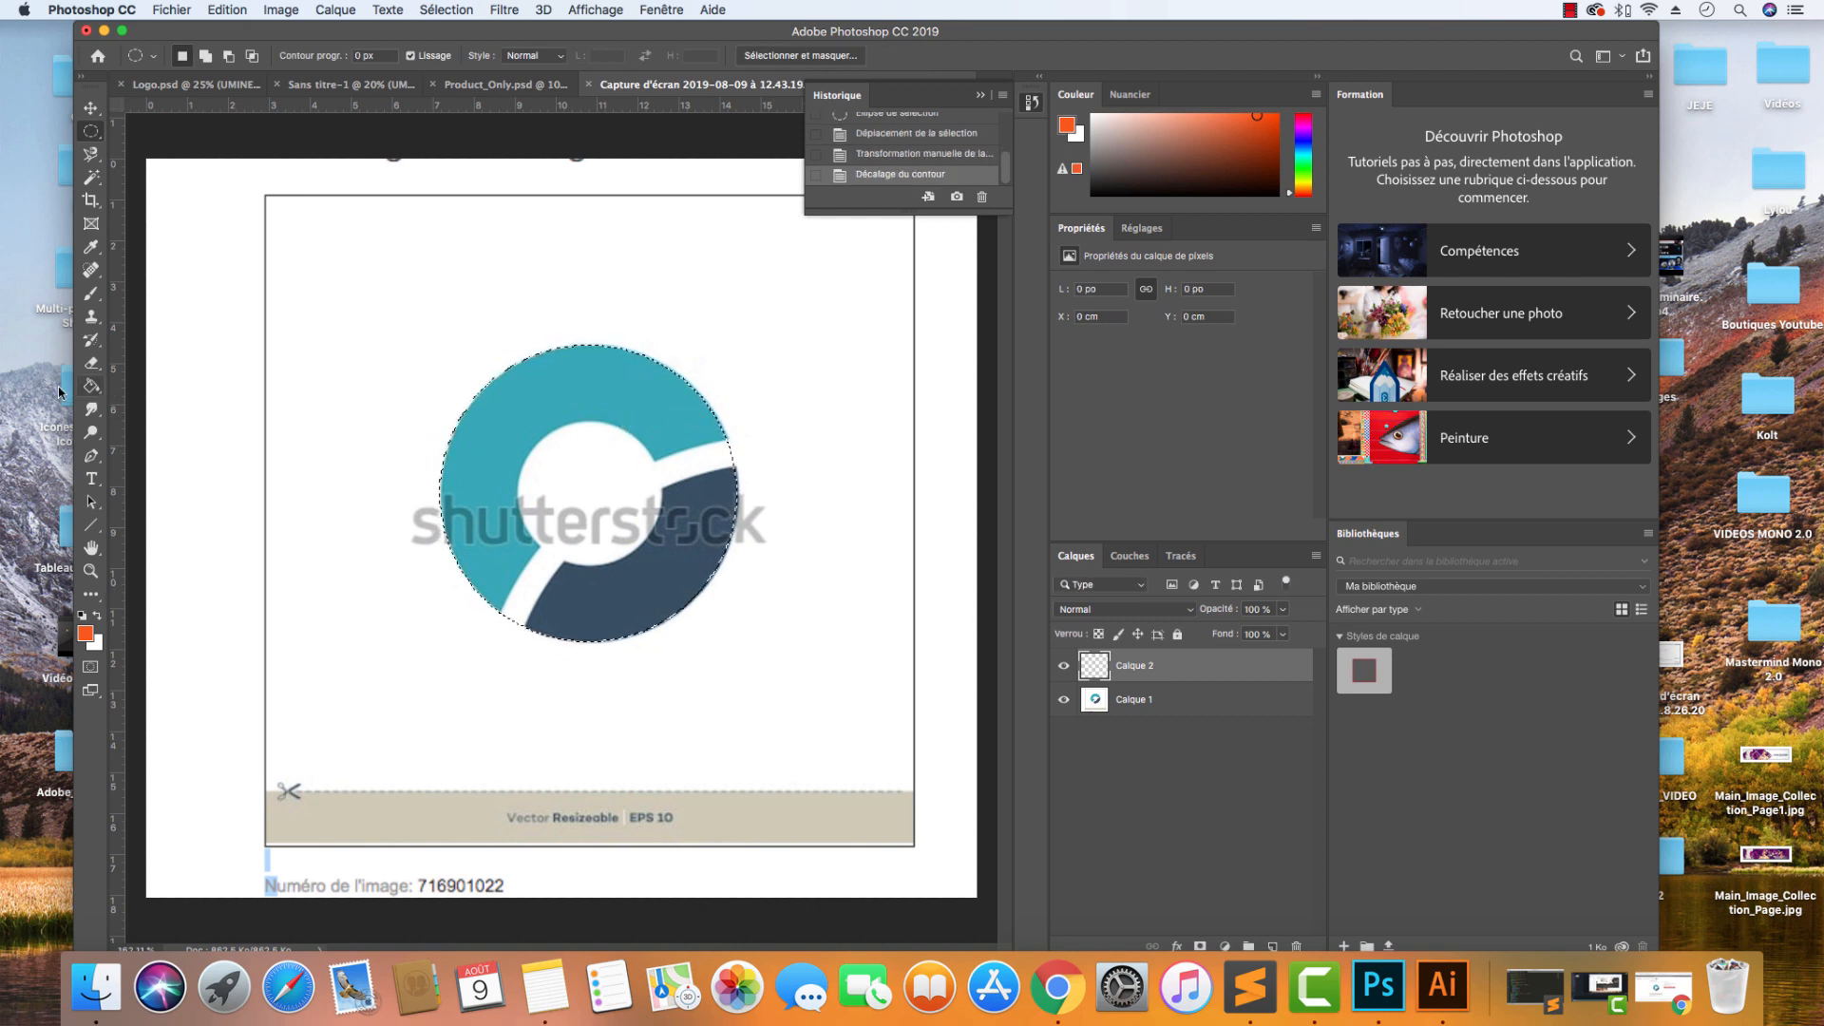
Fill the circular selection with black, 000000, deselect it and lower the layer's opacity to 42%.
left_click(91, 385)
left_click(88, 636)
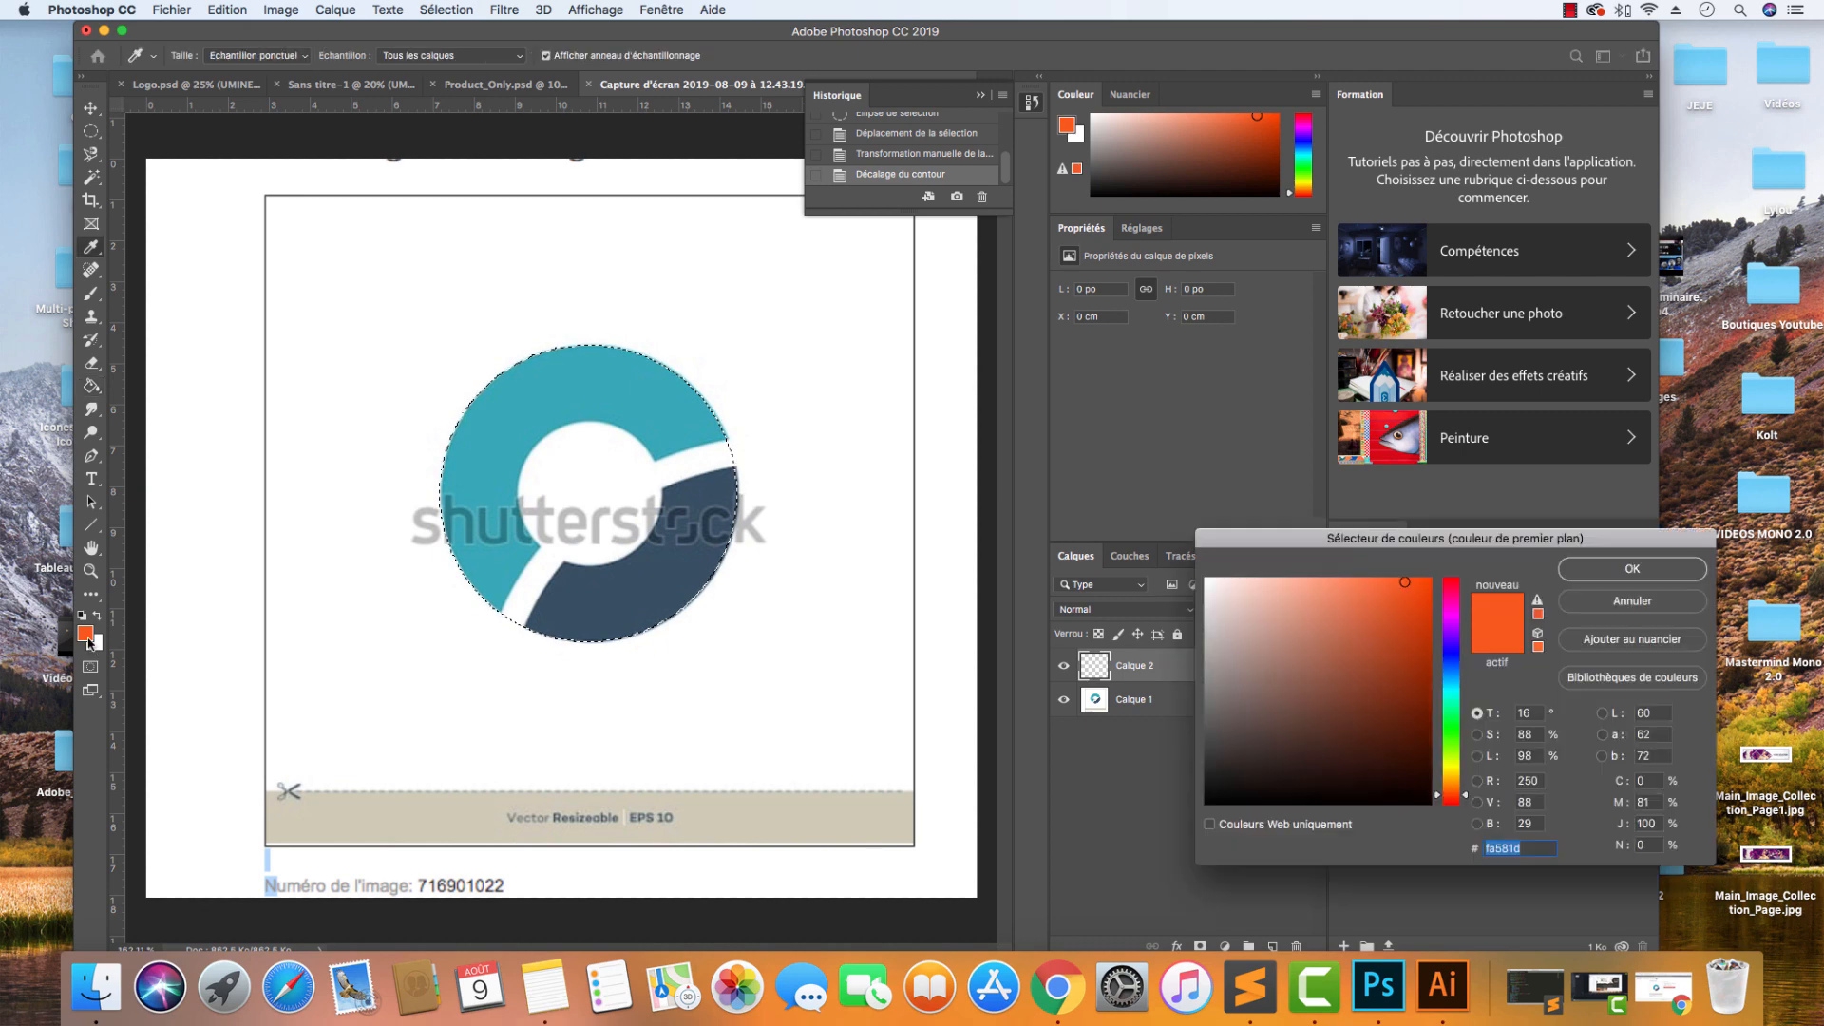
left_click_drag(1355, 678, 1175, 829)
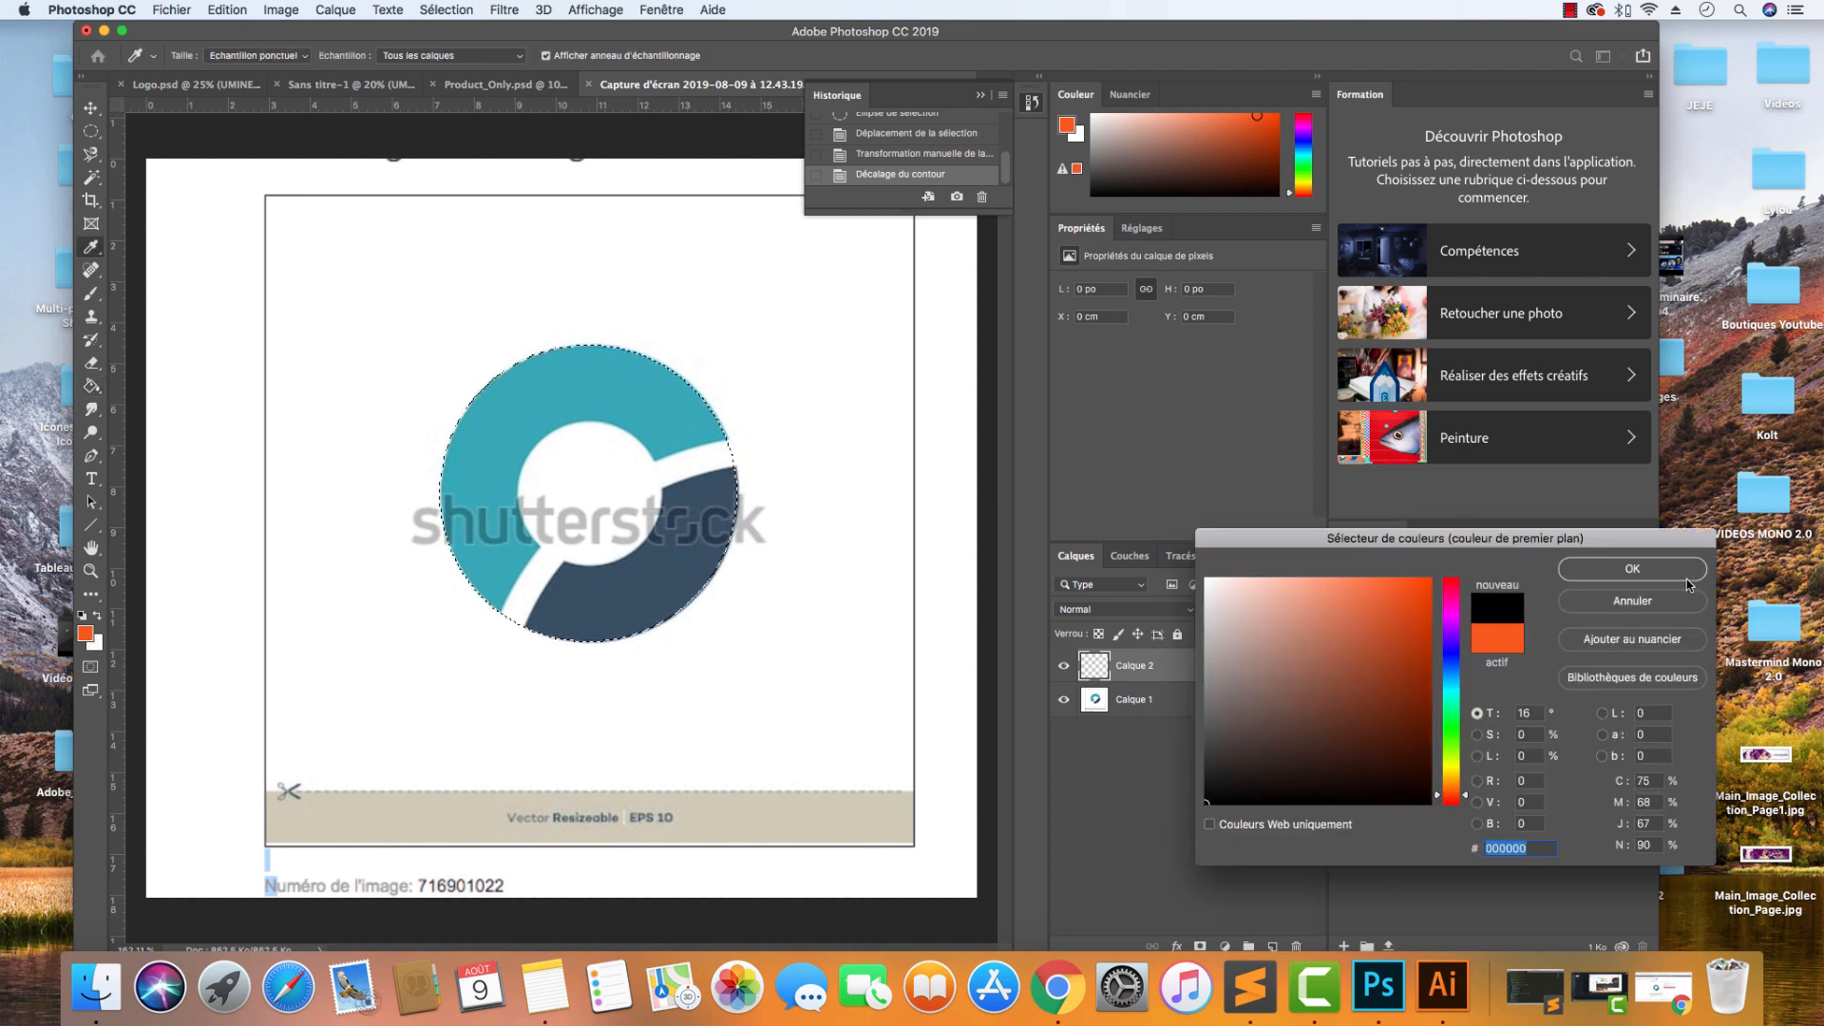
left_click(1686, 571)
left_click(492, 395)
key("ctrl+d")
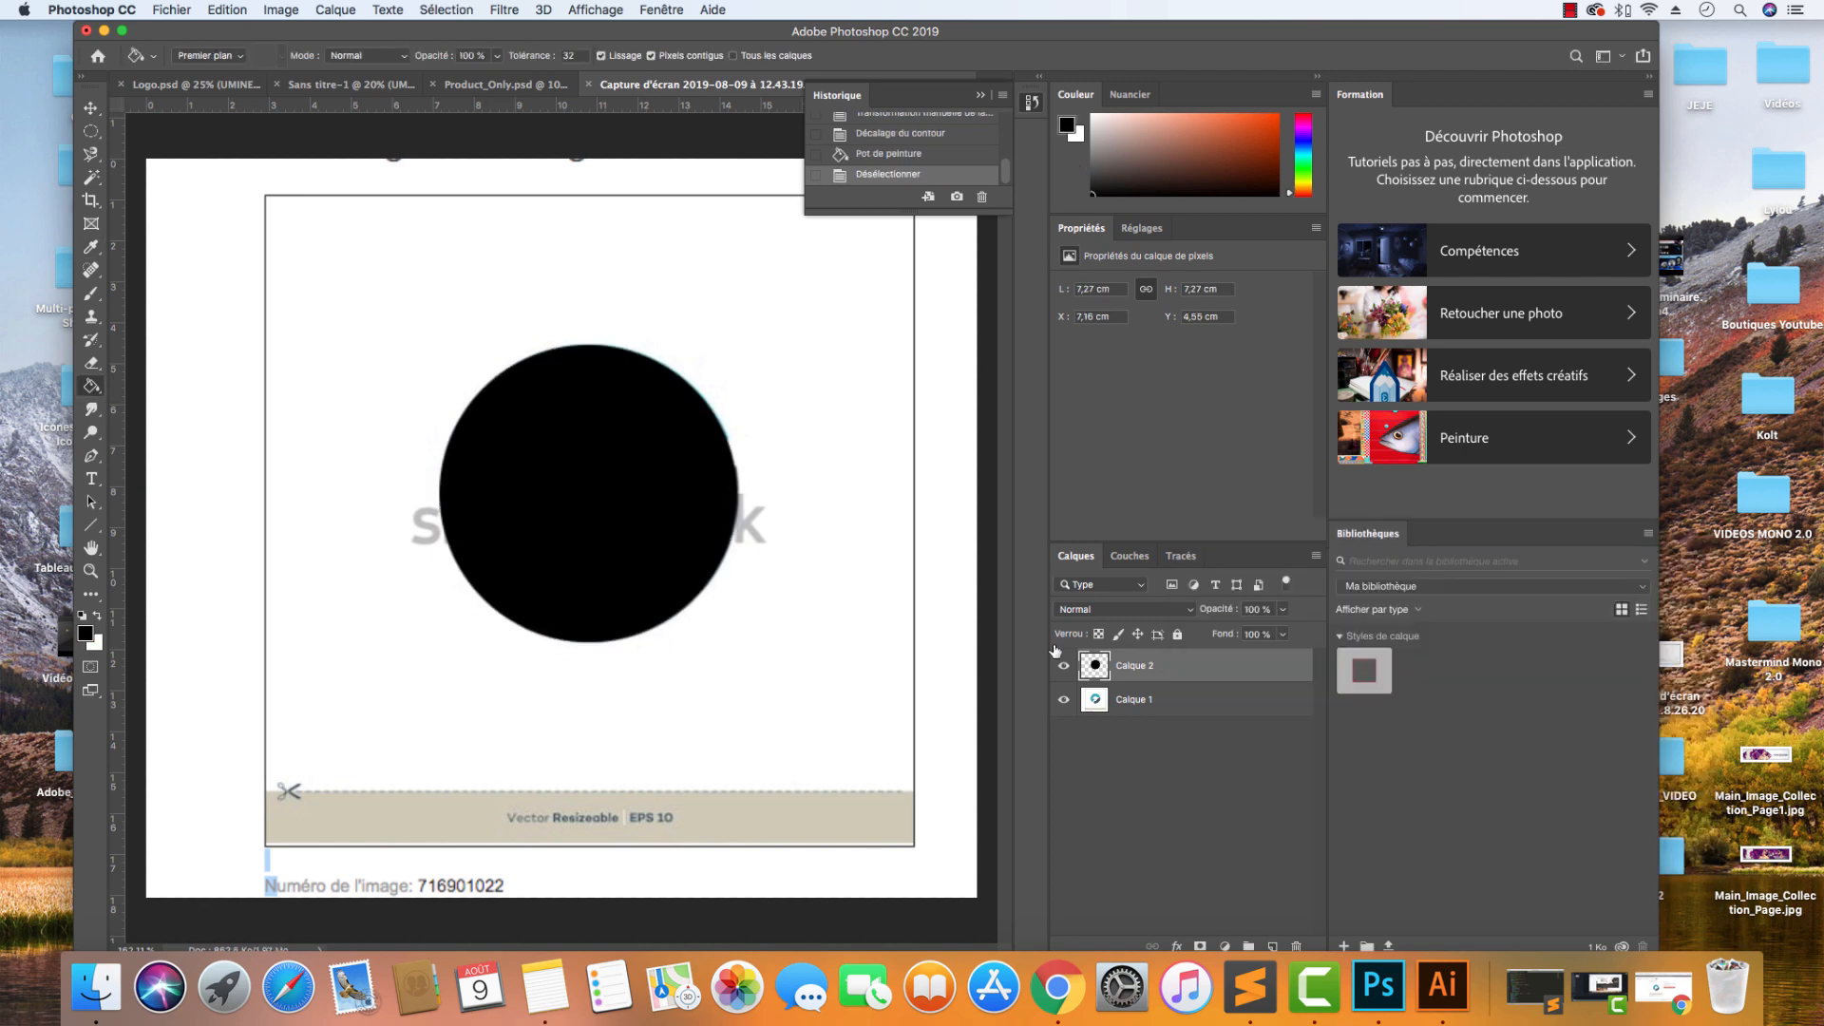
left_click(1283, 609)
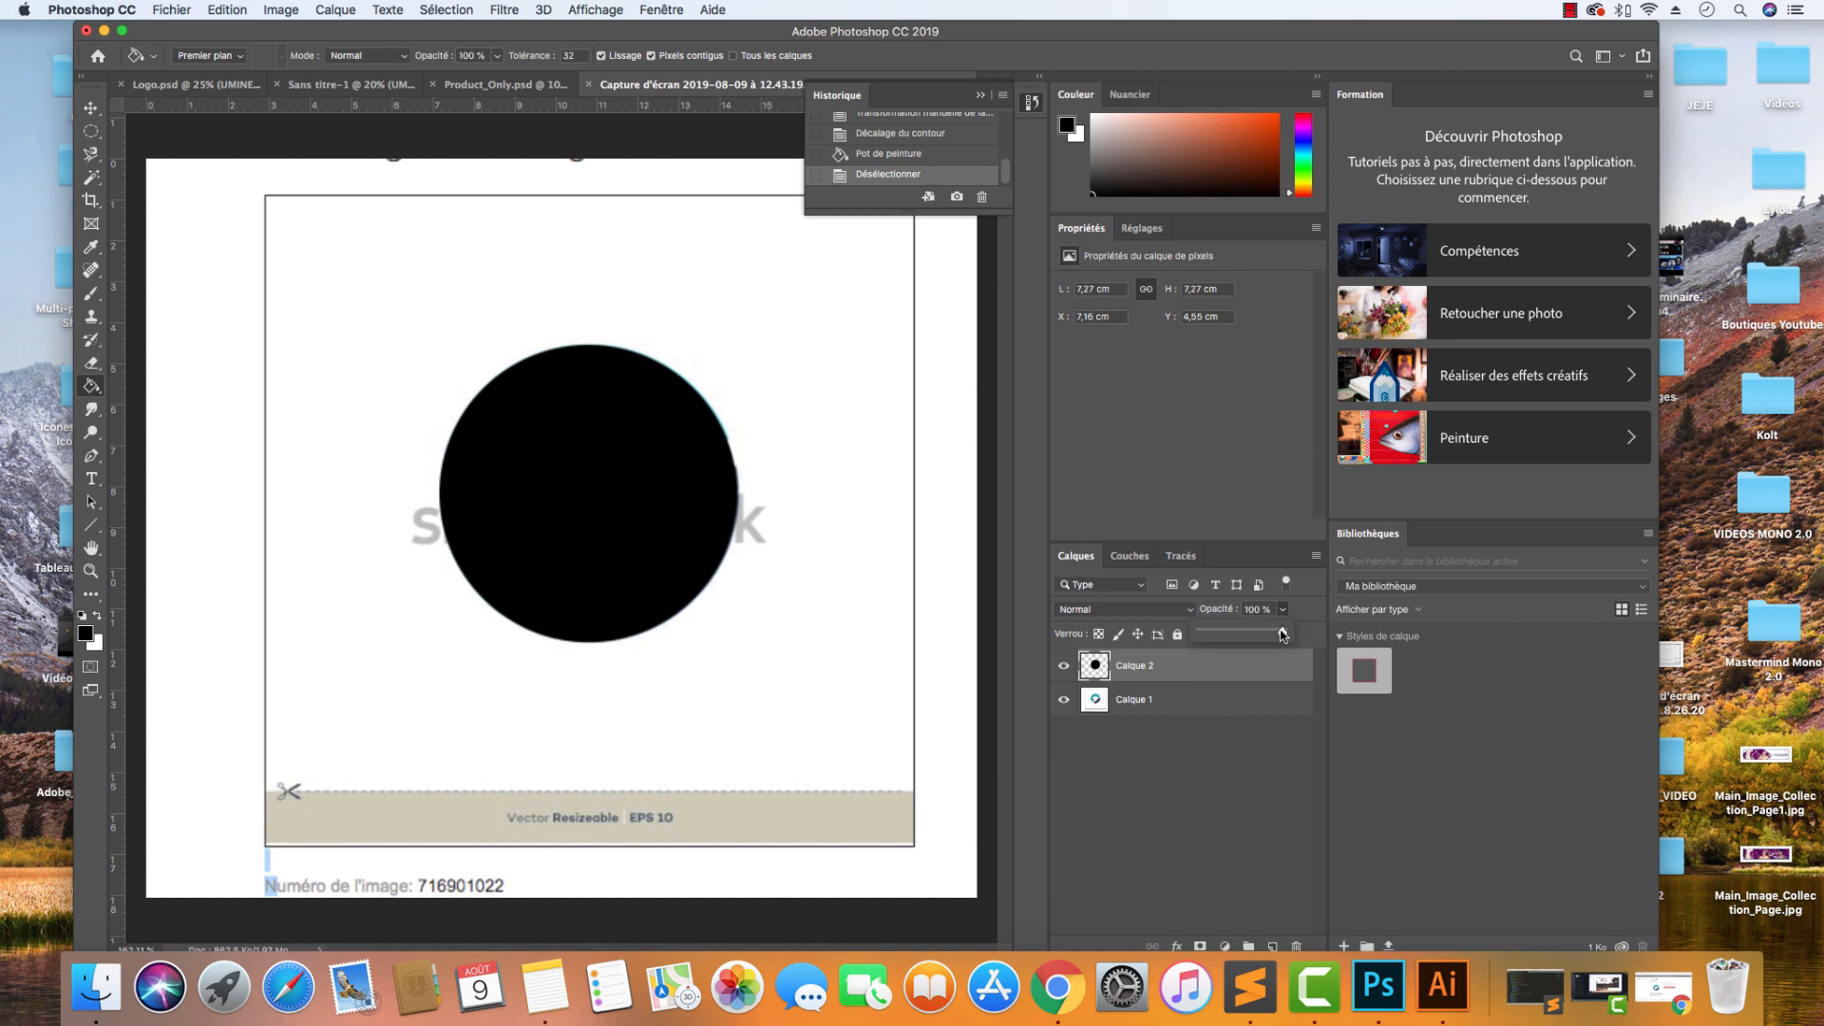
left_click_drag(1287, 631, 1236, 646)
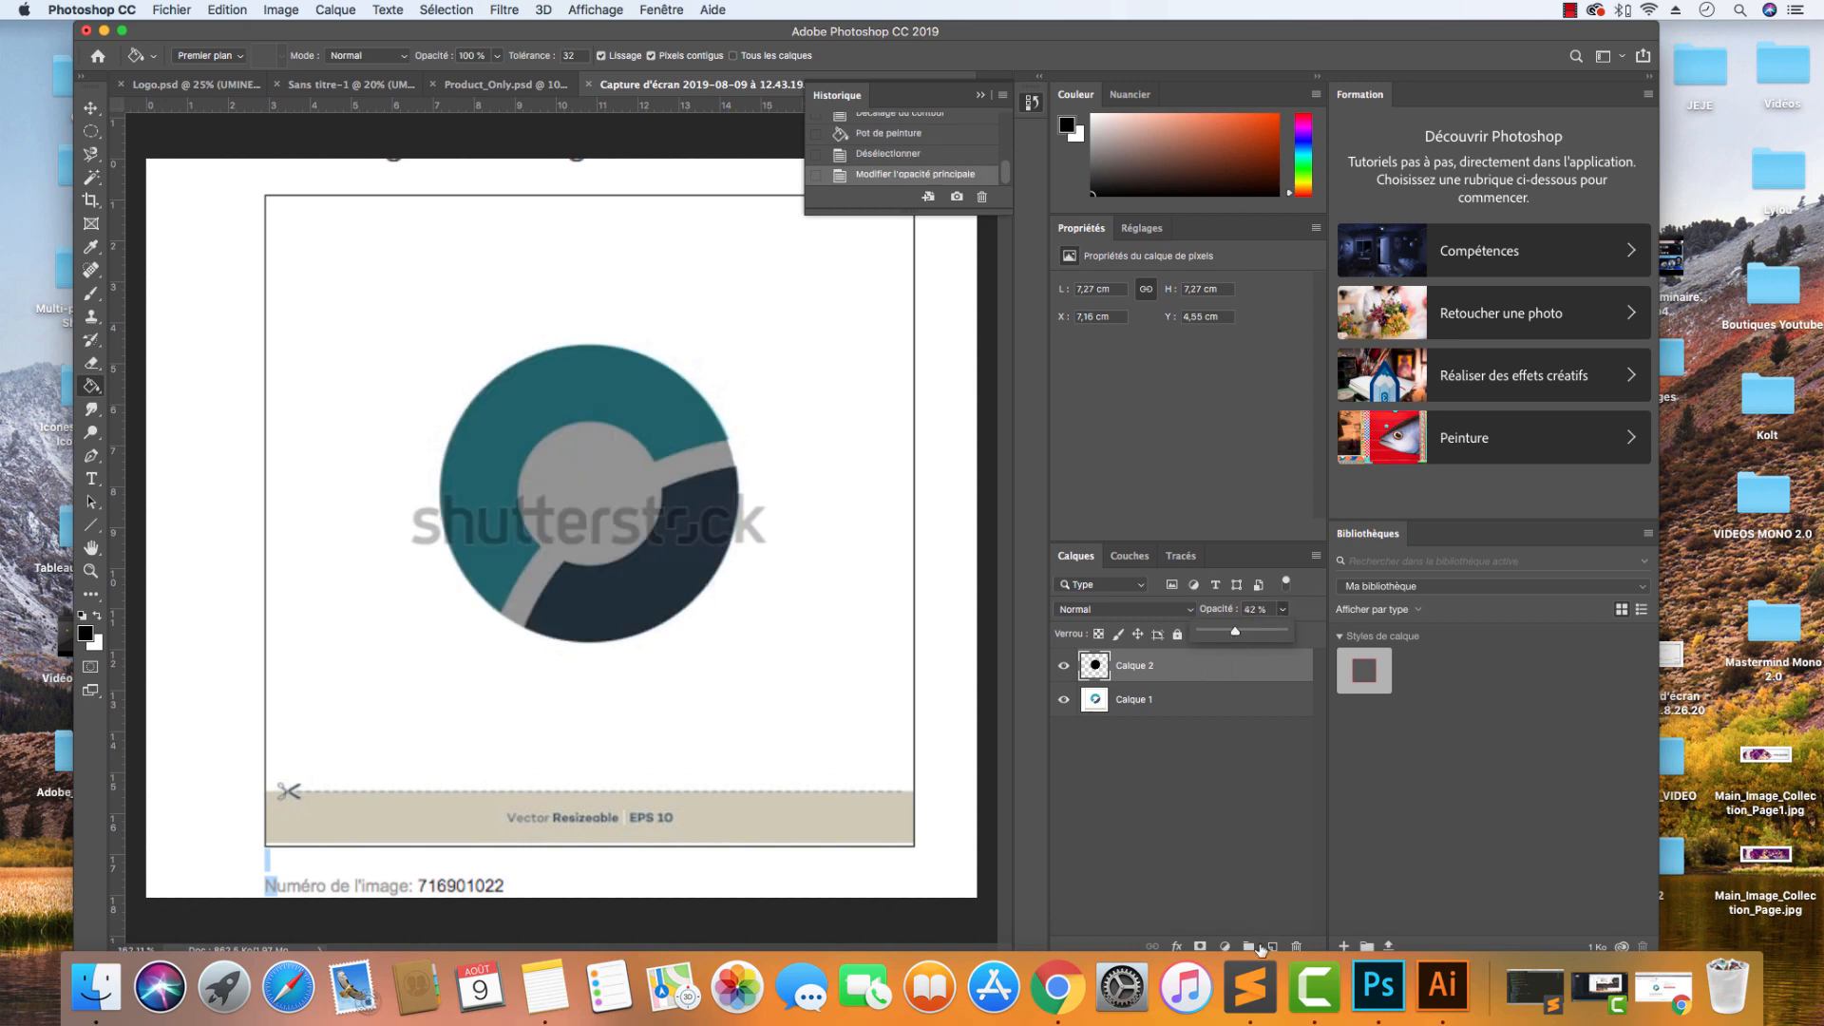
Add another layer and draw a circular selection that matches the O's inner hole.
left_click(1271, 946)
left_click(91, 130)
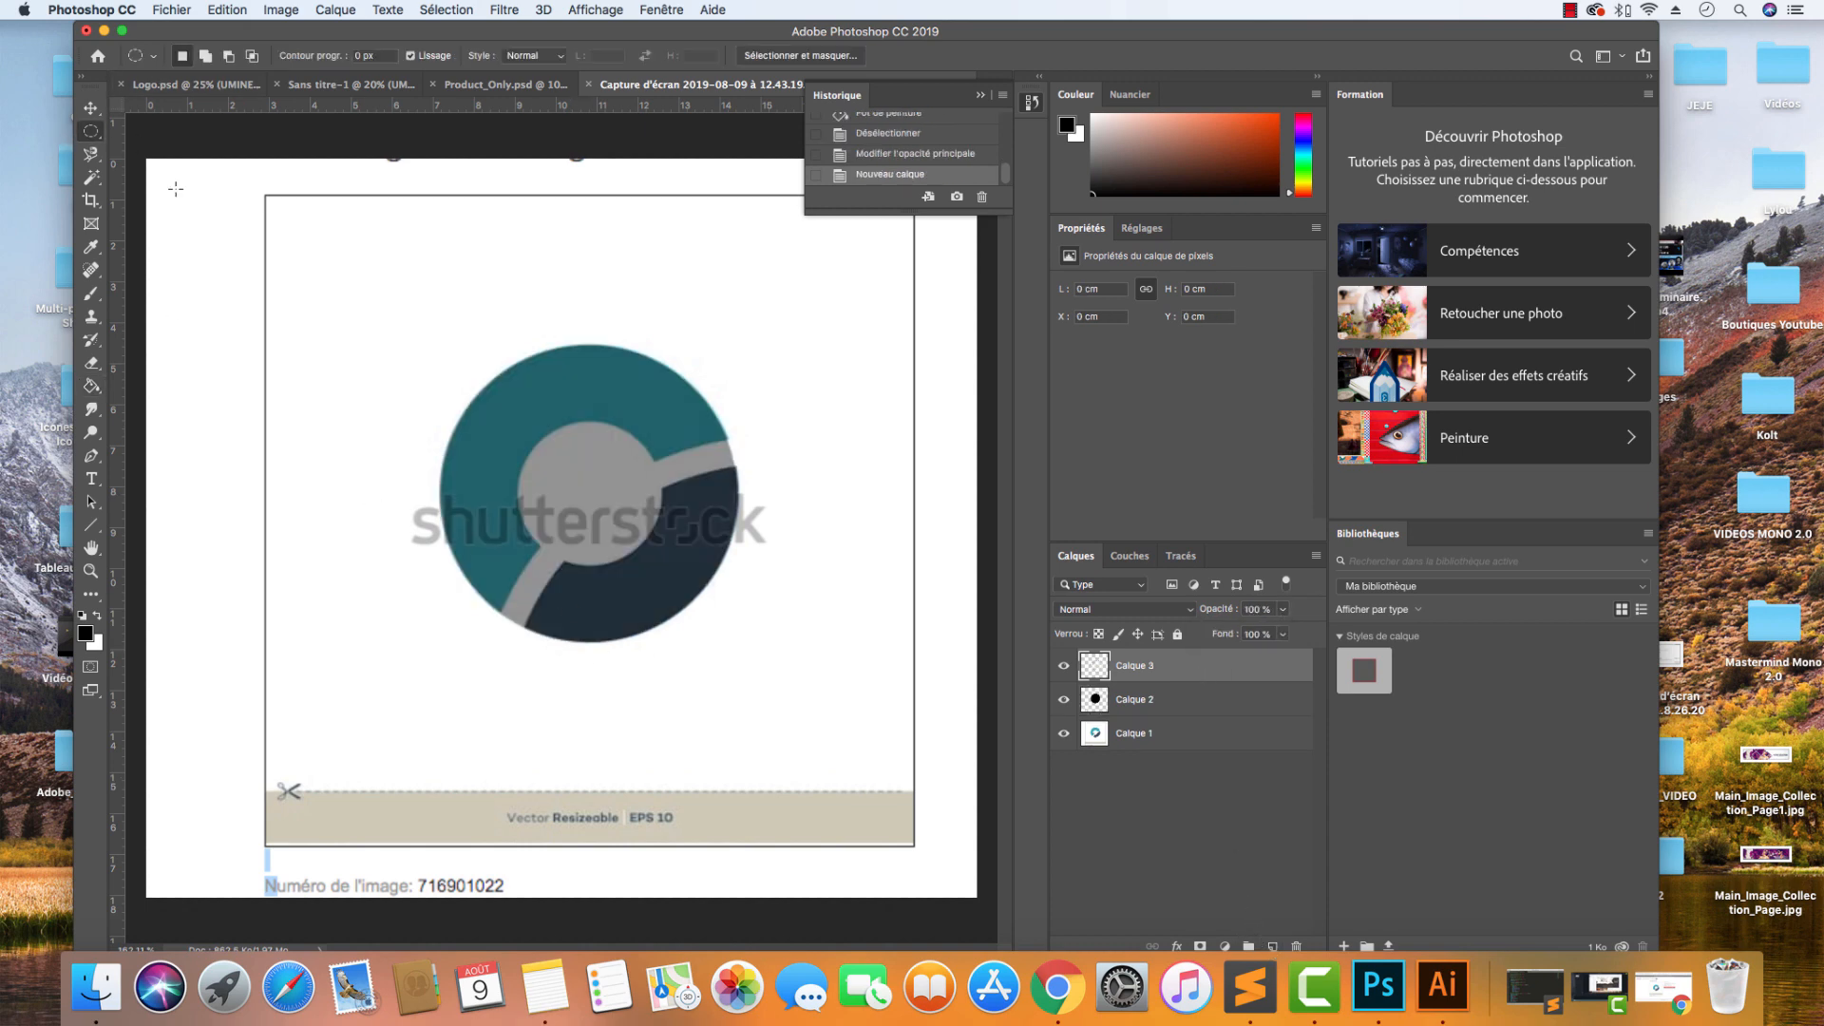
left_click_drag(577, 424, 719, 585)
left_click_drag(668, 499, 623, 500)
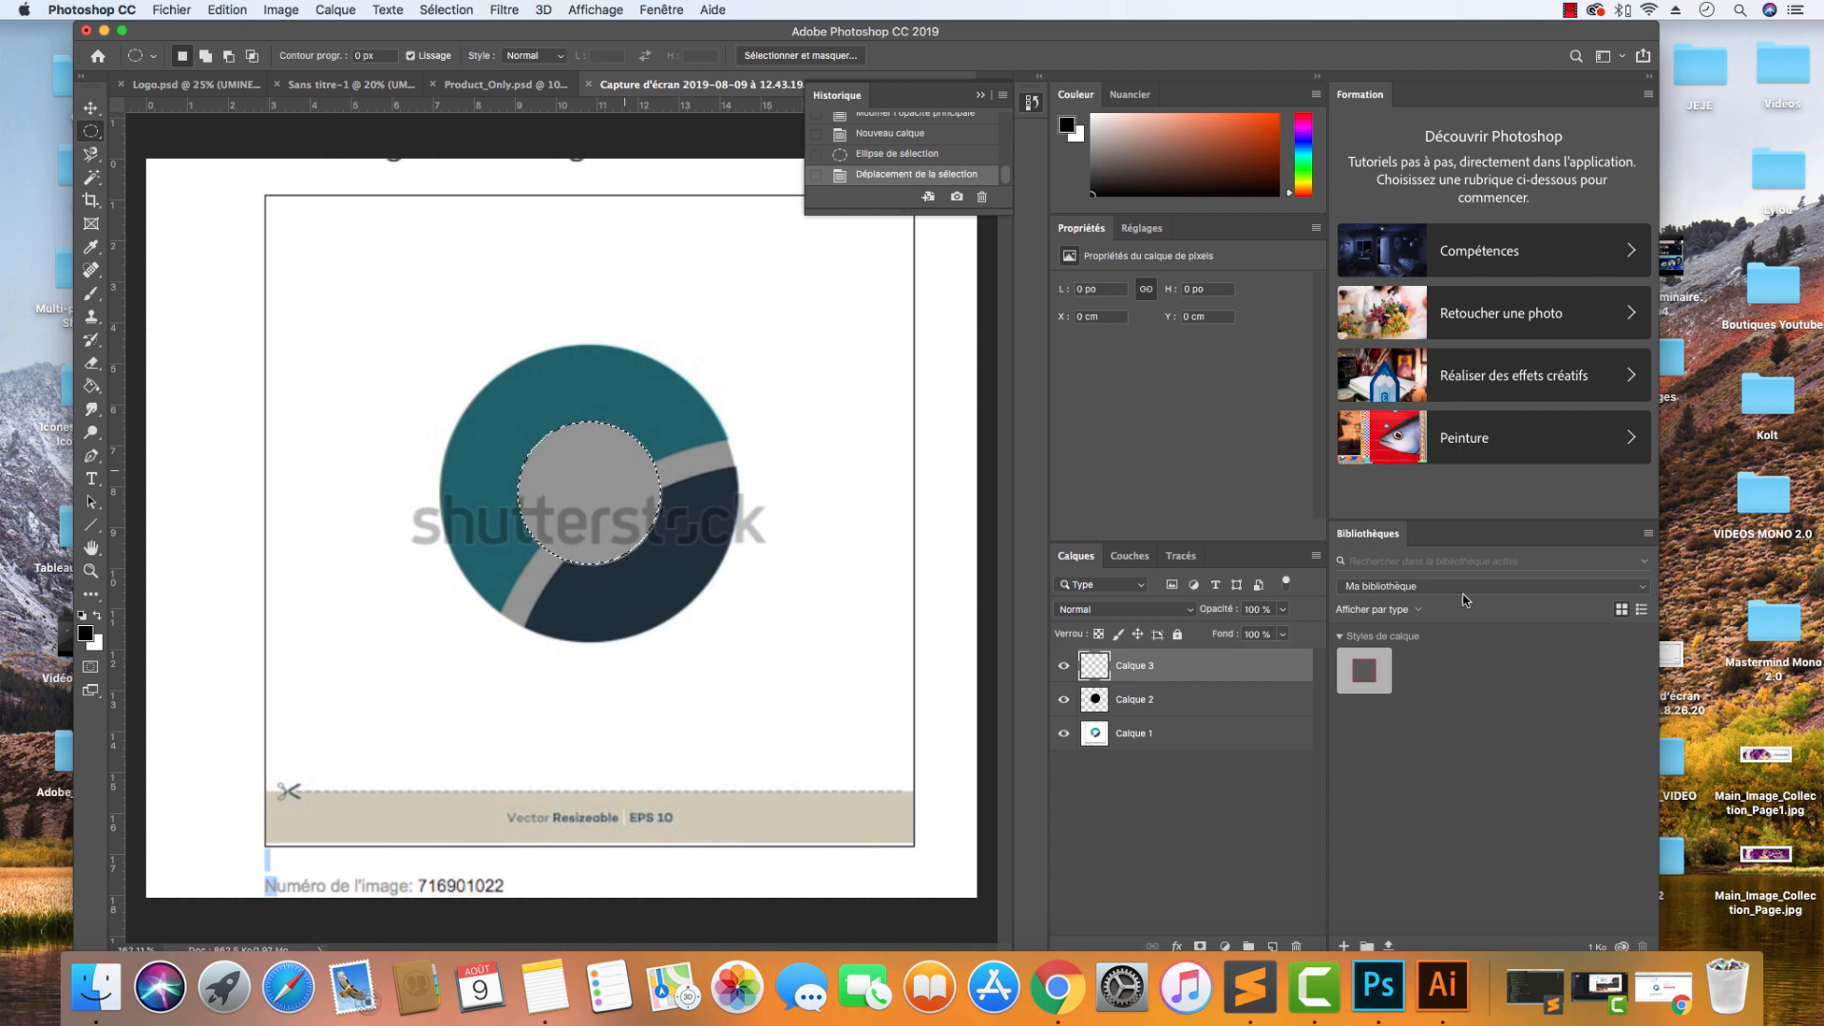
Hide the screenshot layer, delete the inner circle from Calque 2's black disc and deselect.
left_click(1126, 697)
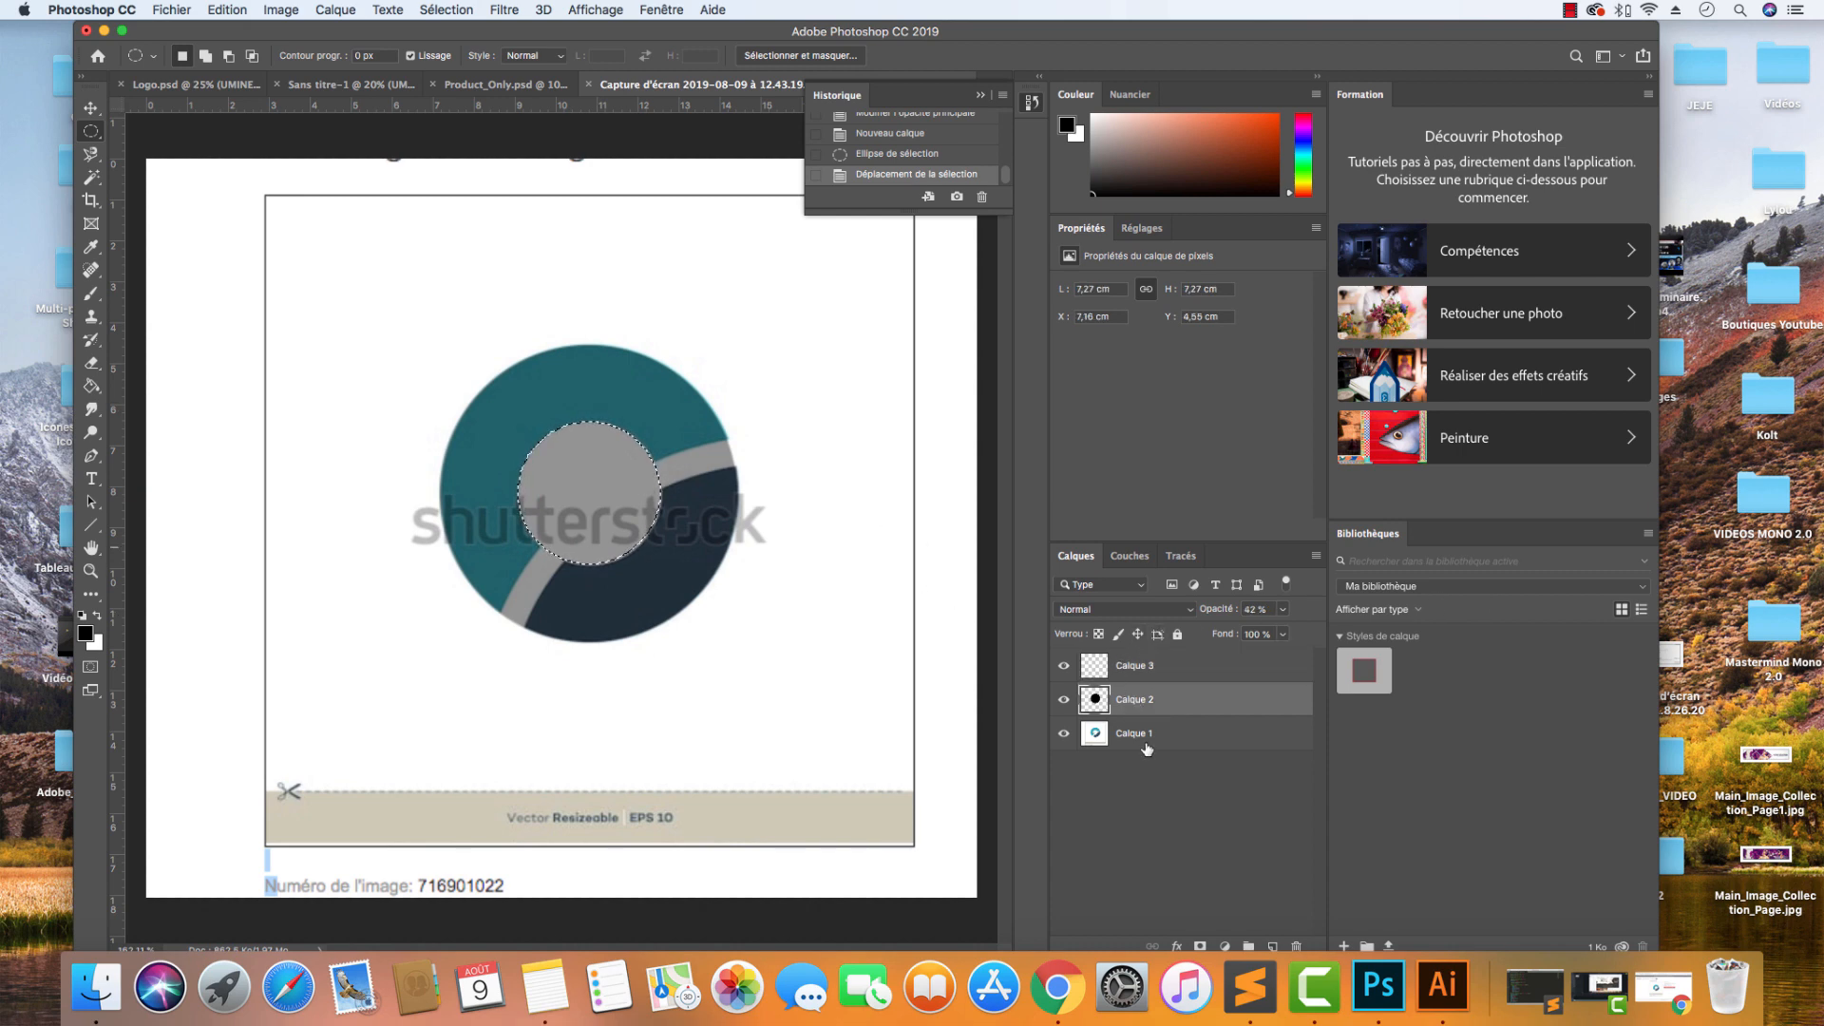
left_click(1063, 733)
key("Delete")
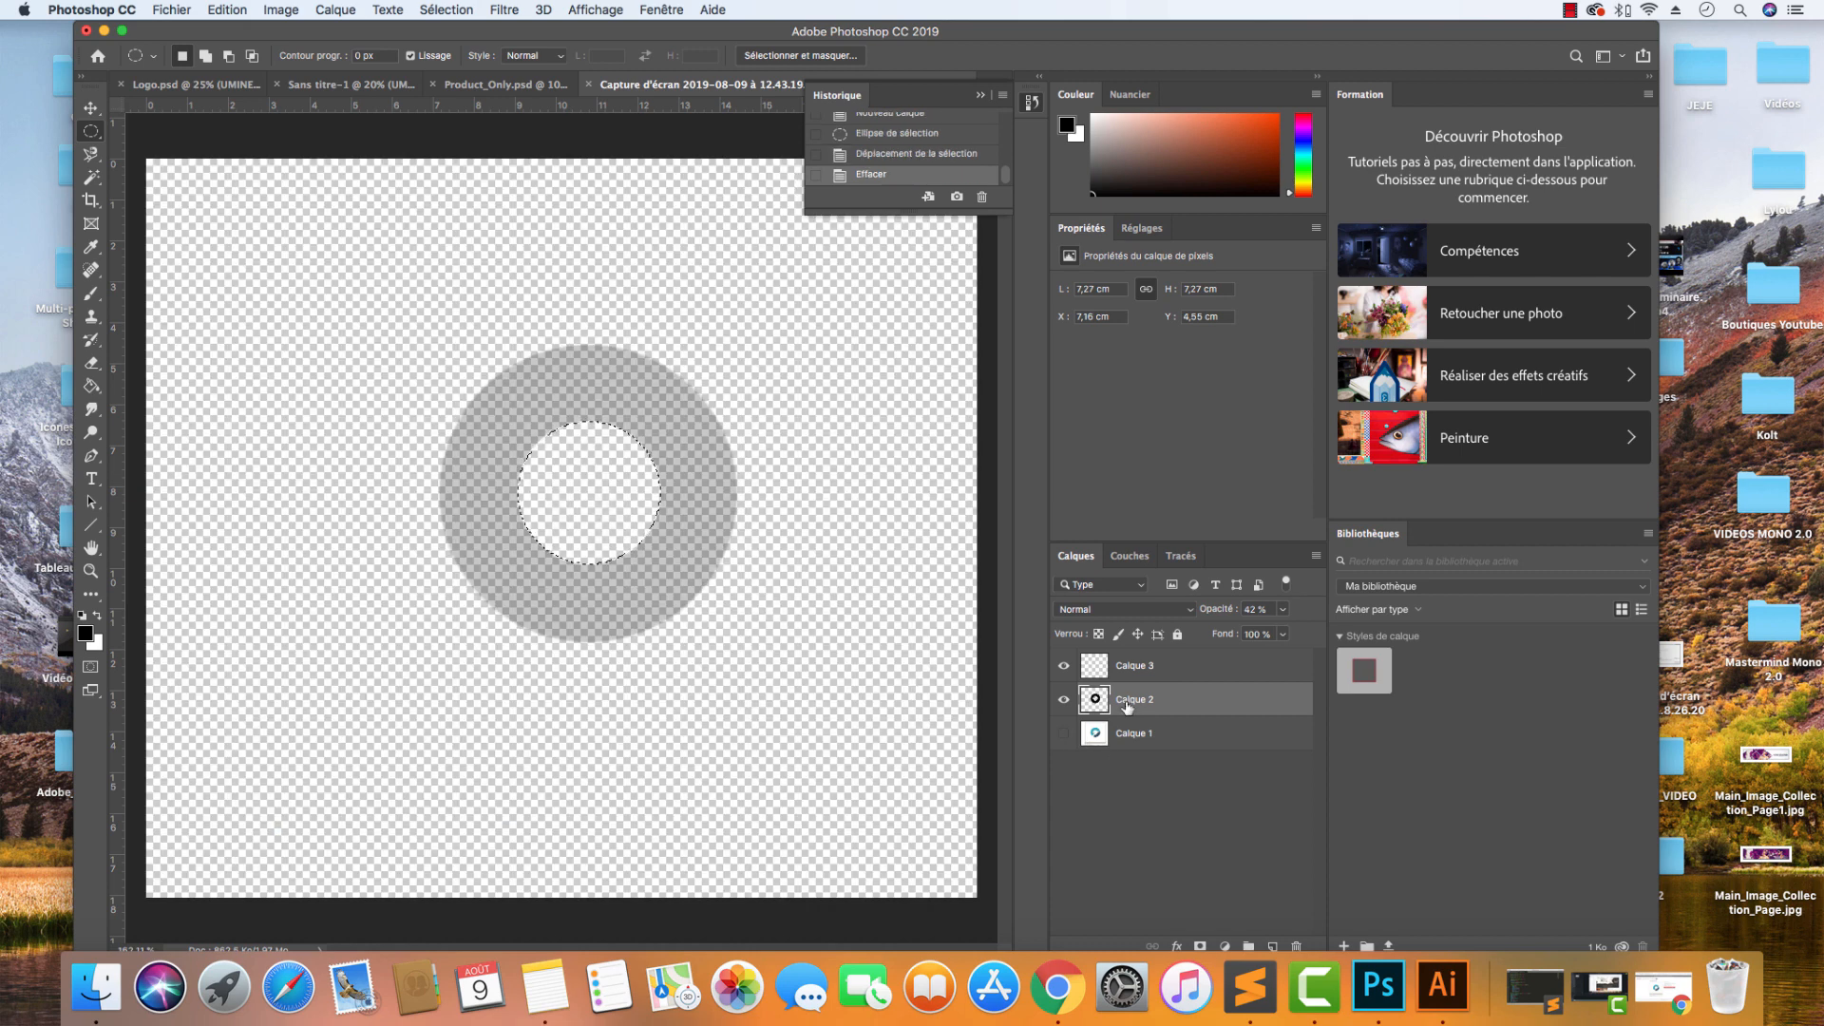
key("super+s")
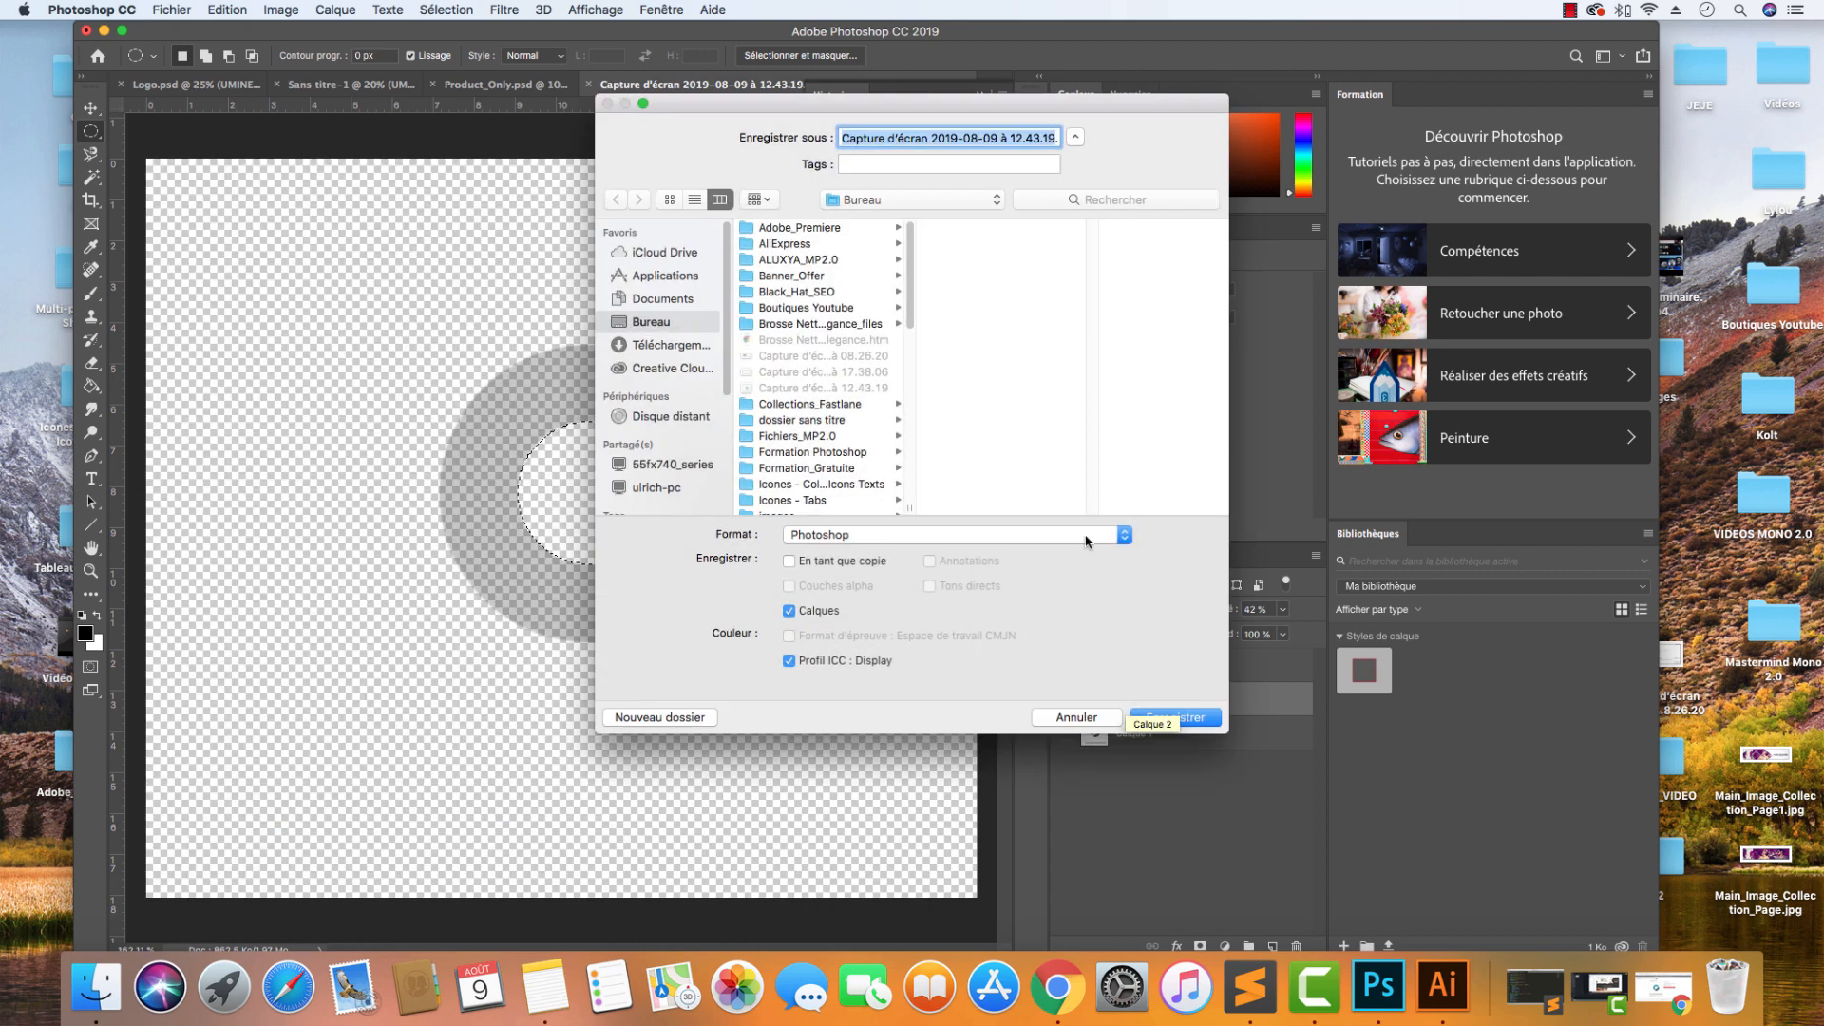
left_click(1057, 719)
key("super+d")
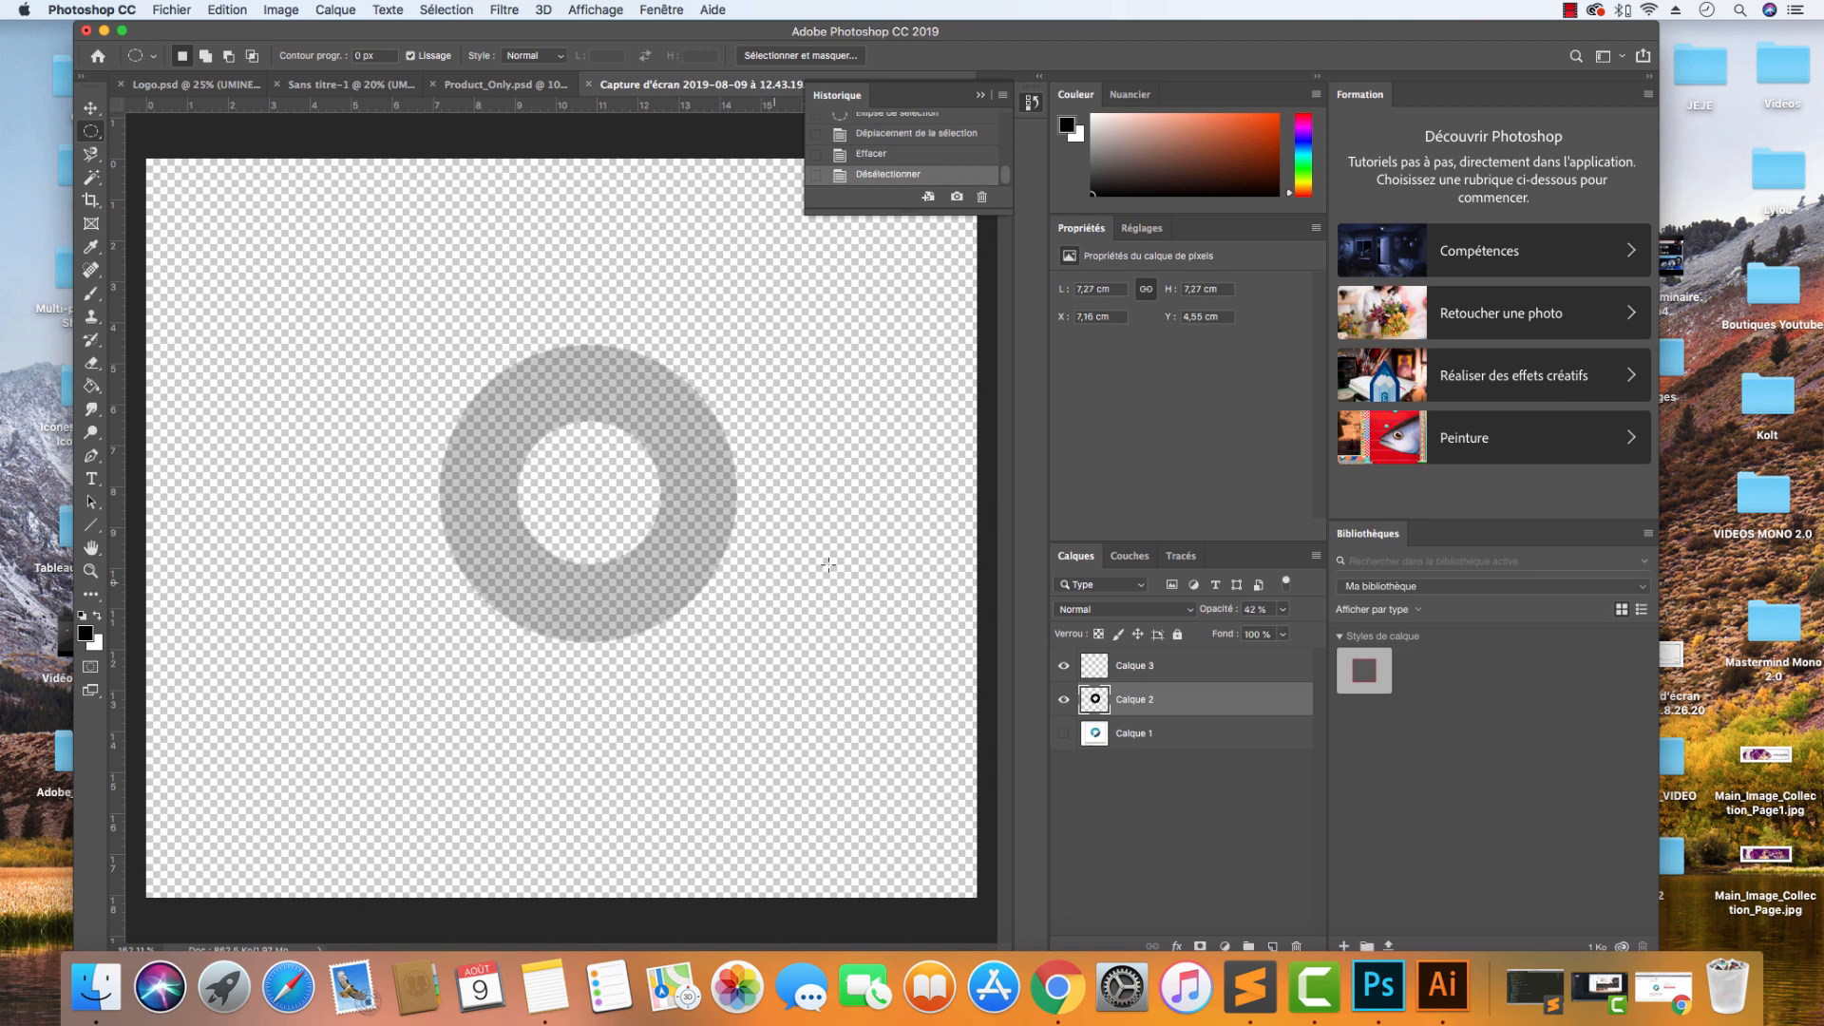
Set the ring layer's opacity to 100% and show the screenshot layer again.
left_click(1281, 609)
left_click_drag(1268, 636, 1314, 634)
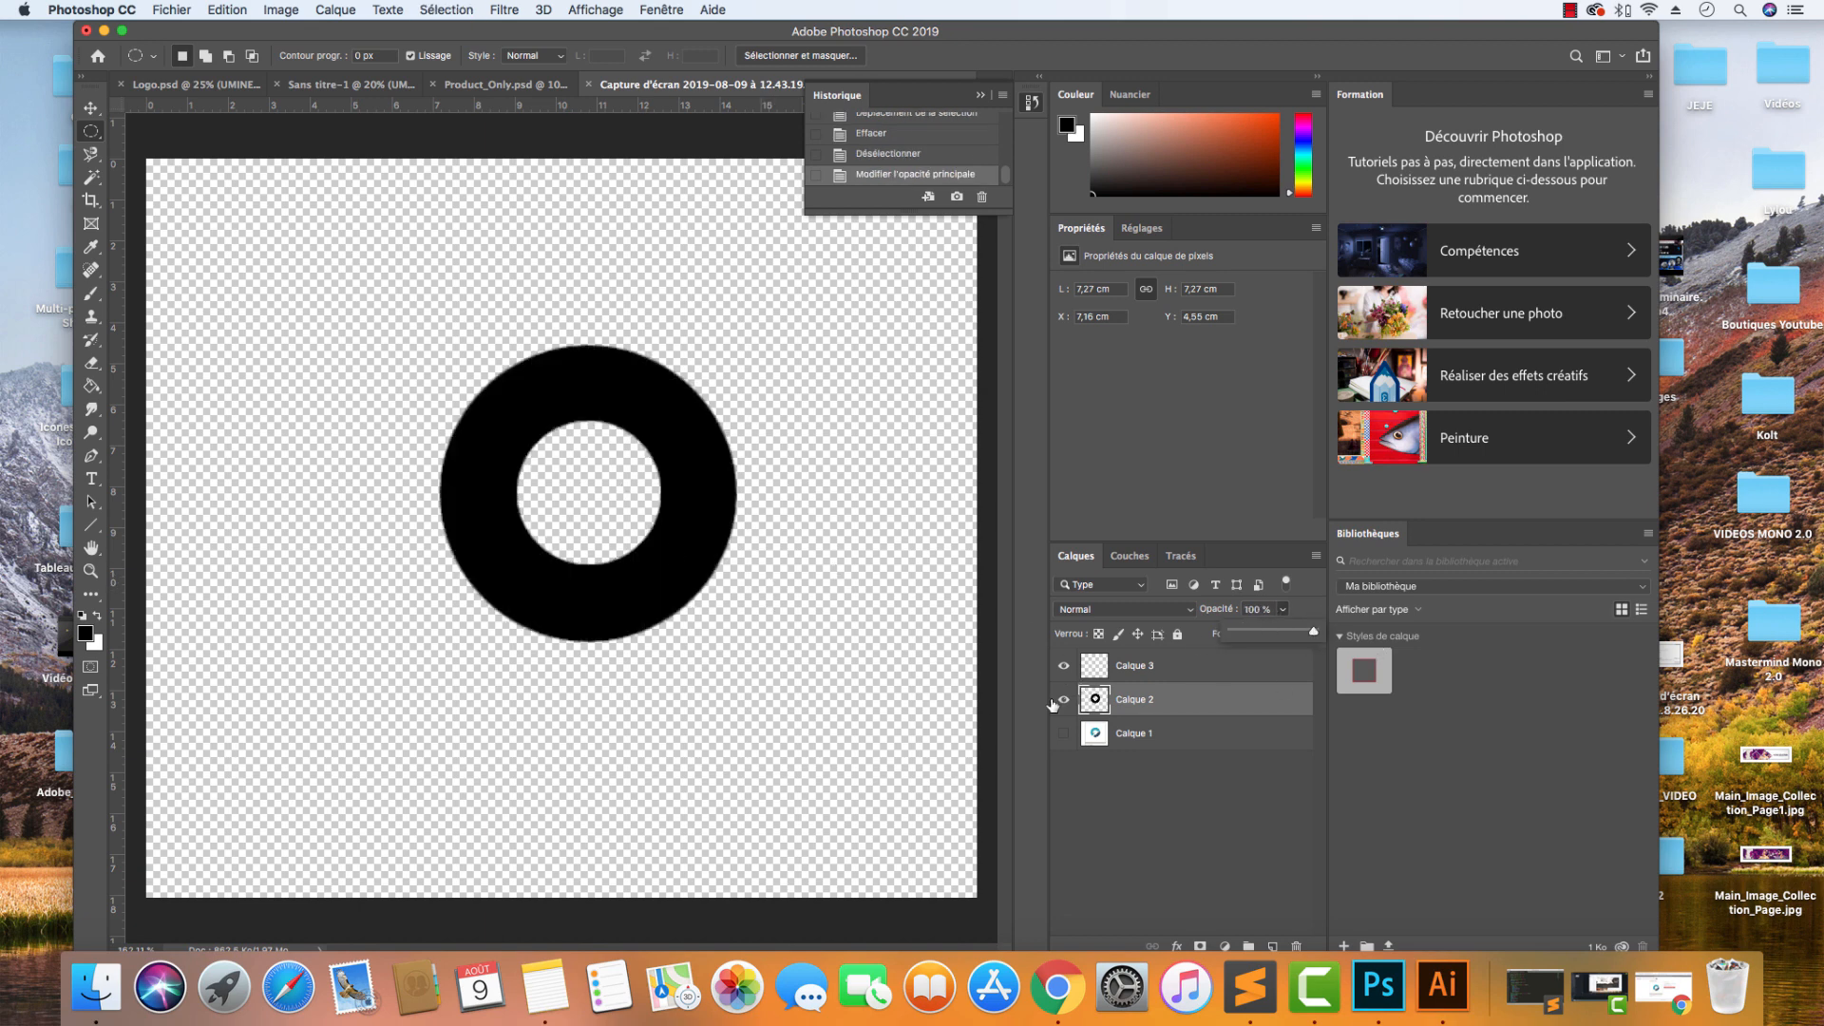
left_click(1063, 734)
Select the black ring layer, Calque 2, and open its opacity for adjustment.
left_click(1171, 676)
left_click(1285, 609)
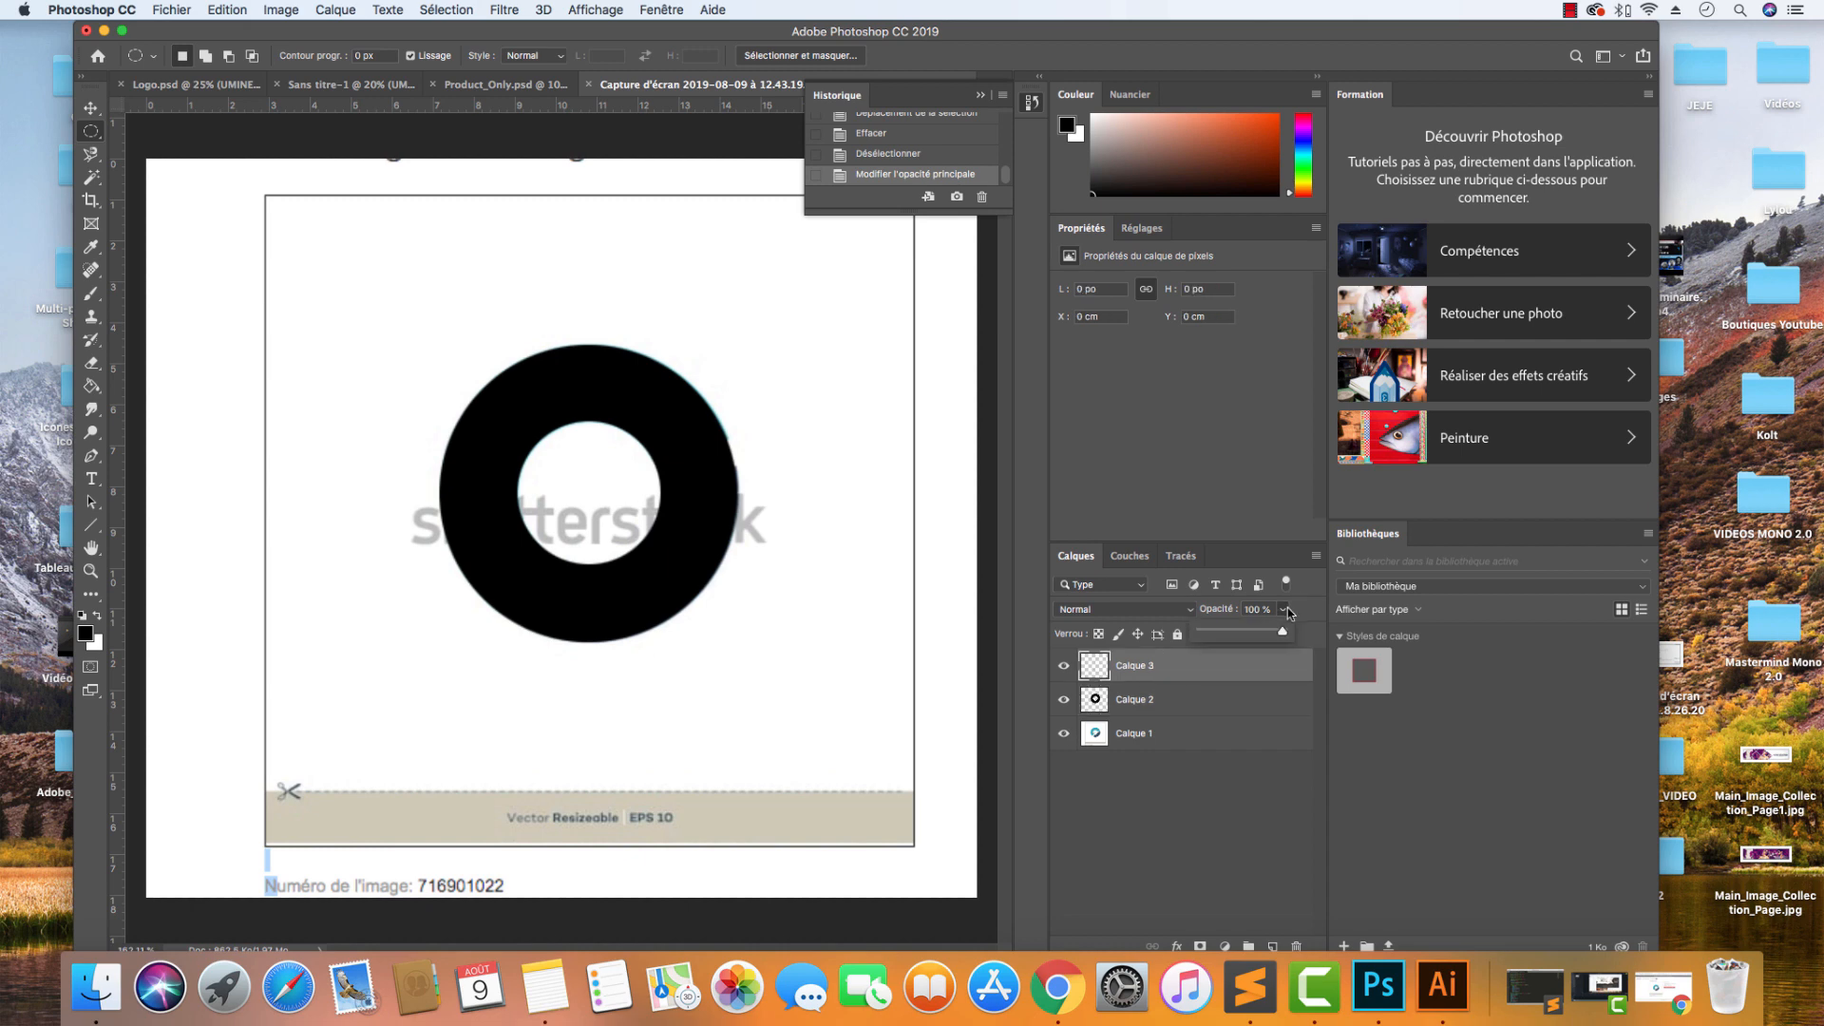
left_click(1235, 699)
left_click(1284, 609)
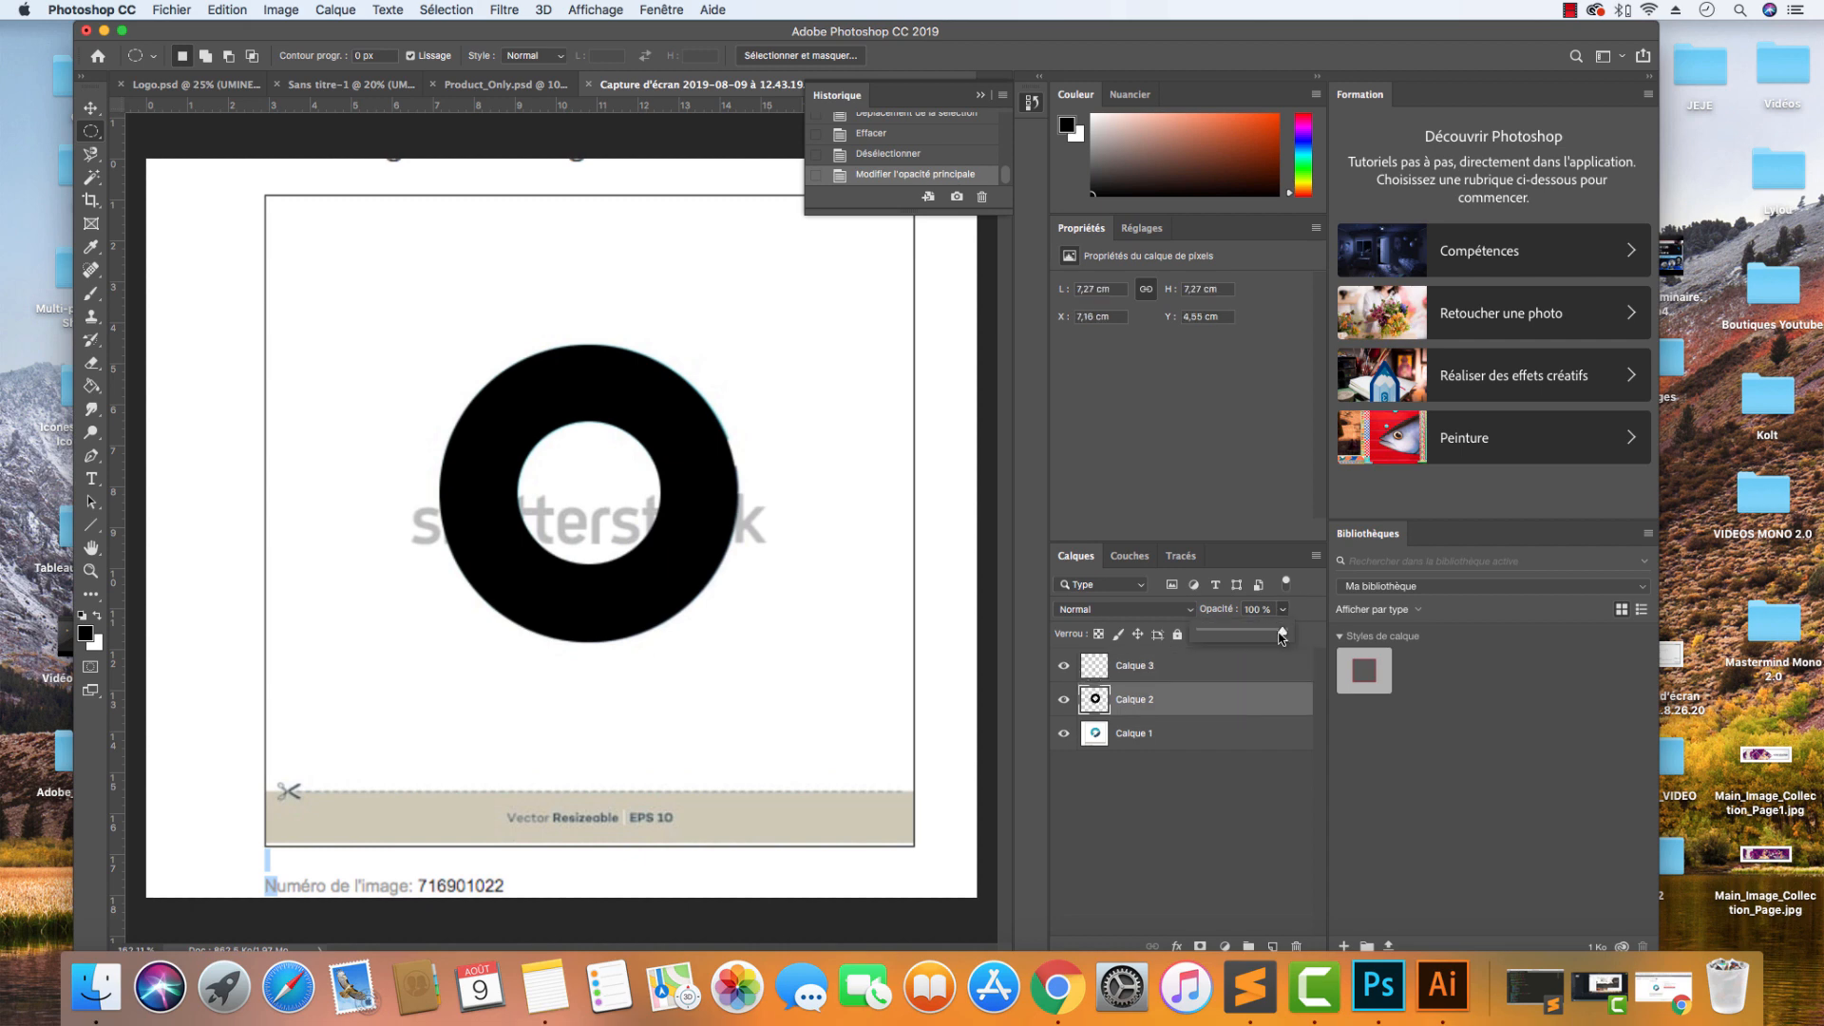
Lower the opacity of the black ring layer to 33 %.
left_click_drag(1281, 635, 1230, 641)
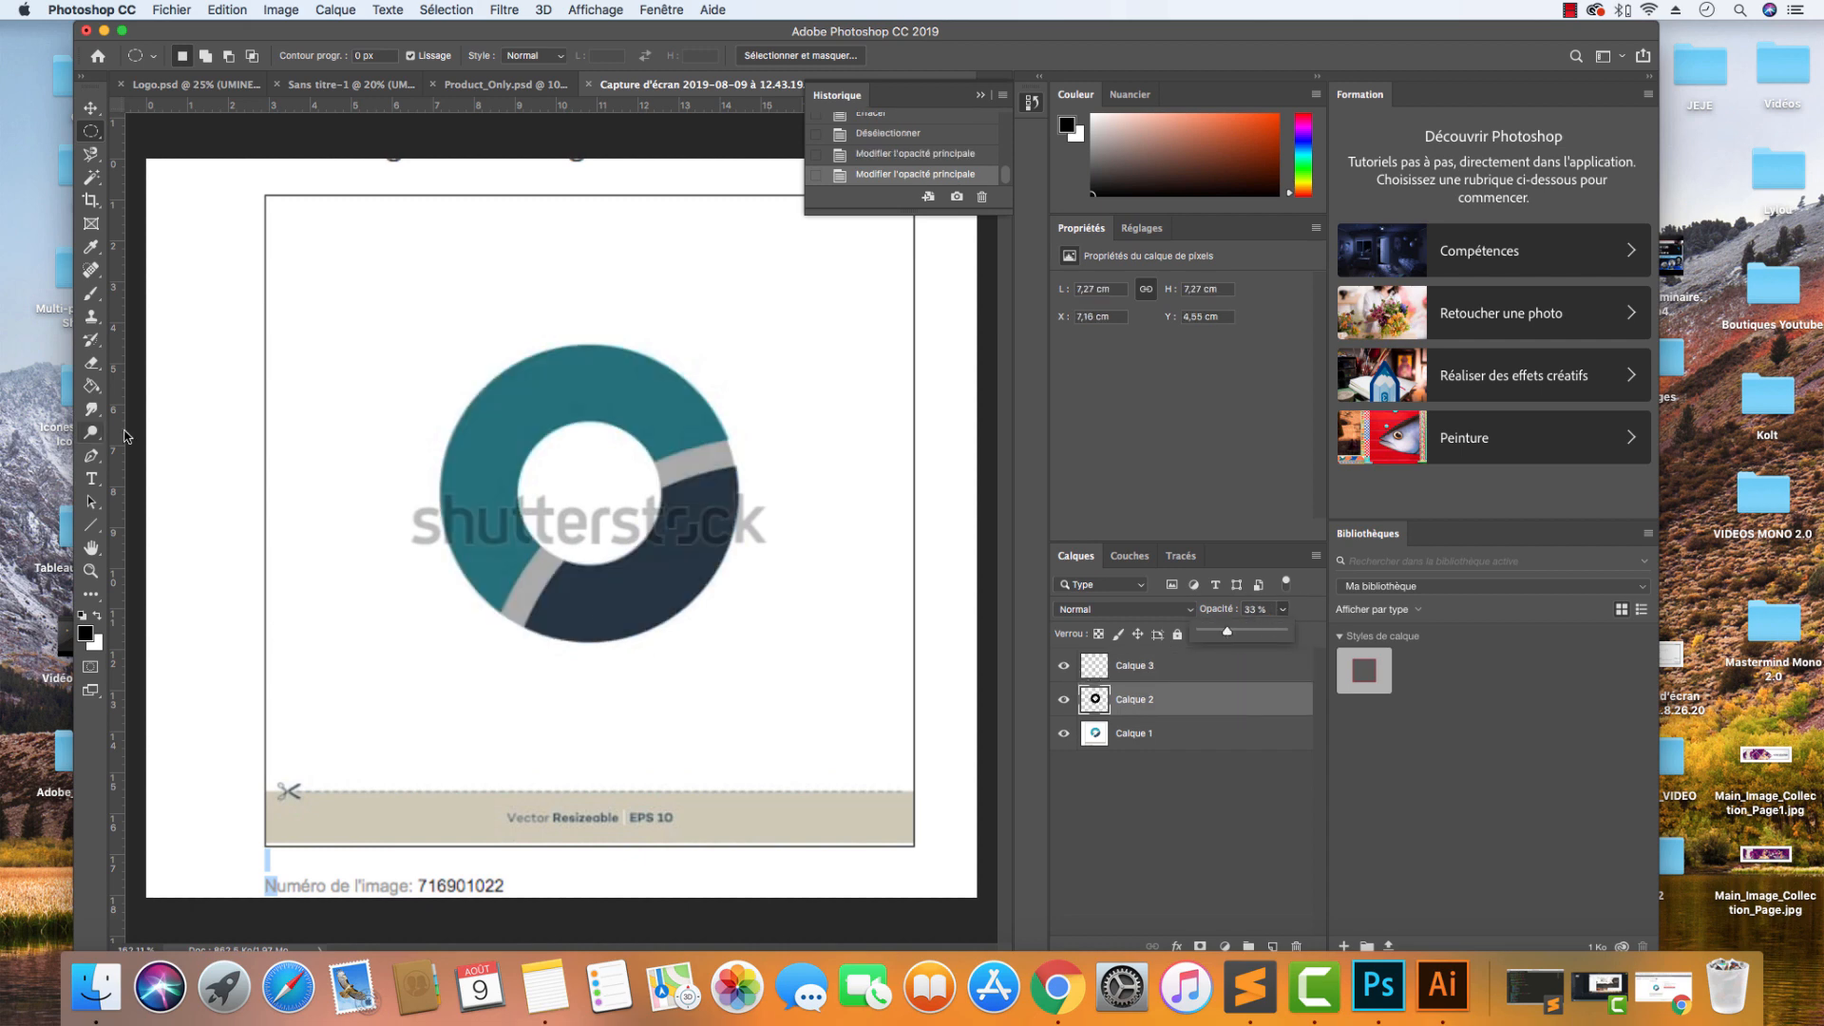
left_click(92, 456)
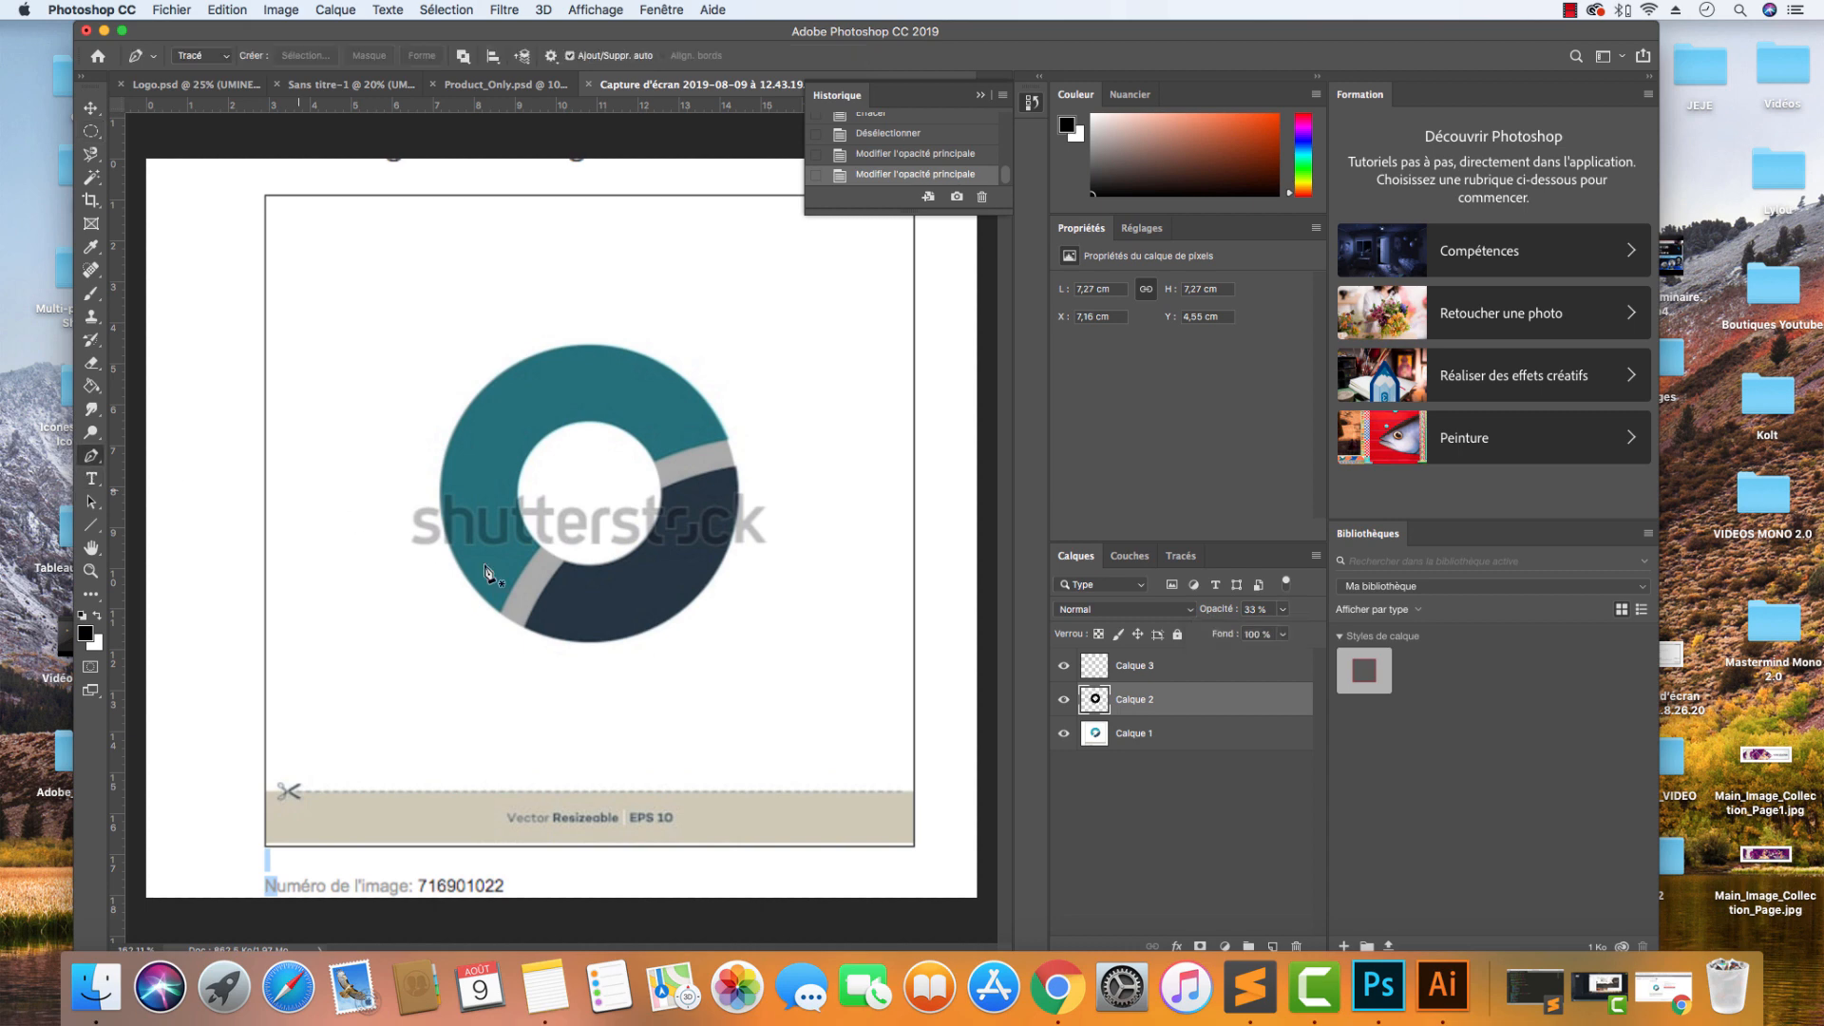
left_click(524, 630)
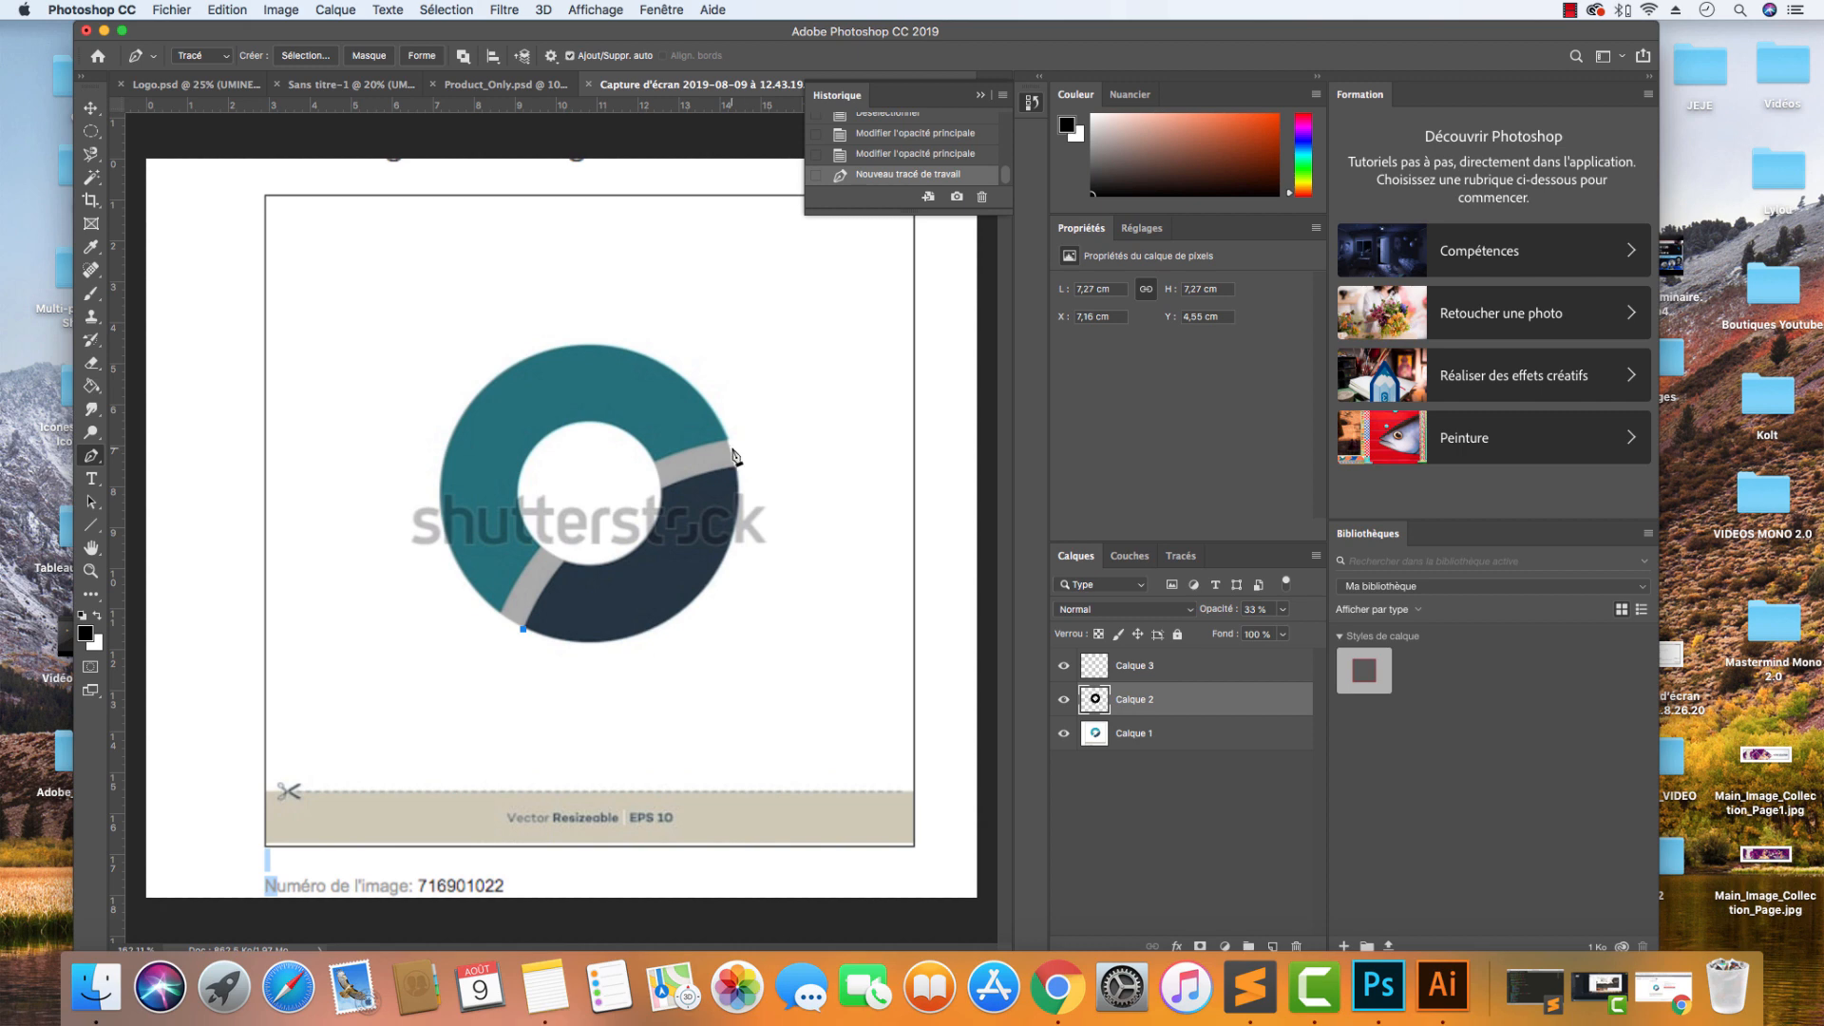
key("super+z")
left_click_drag(379, 106, 569, 633)
left_click(568, 632)
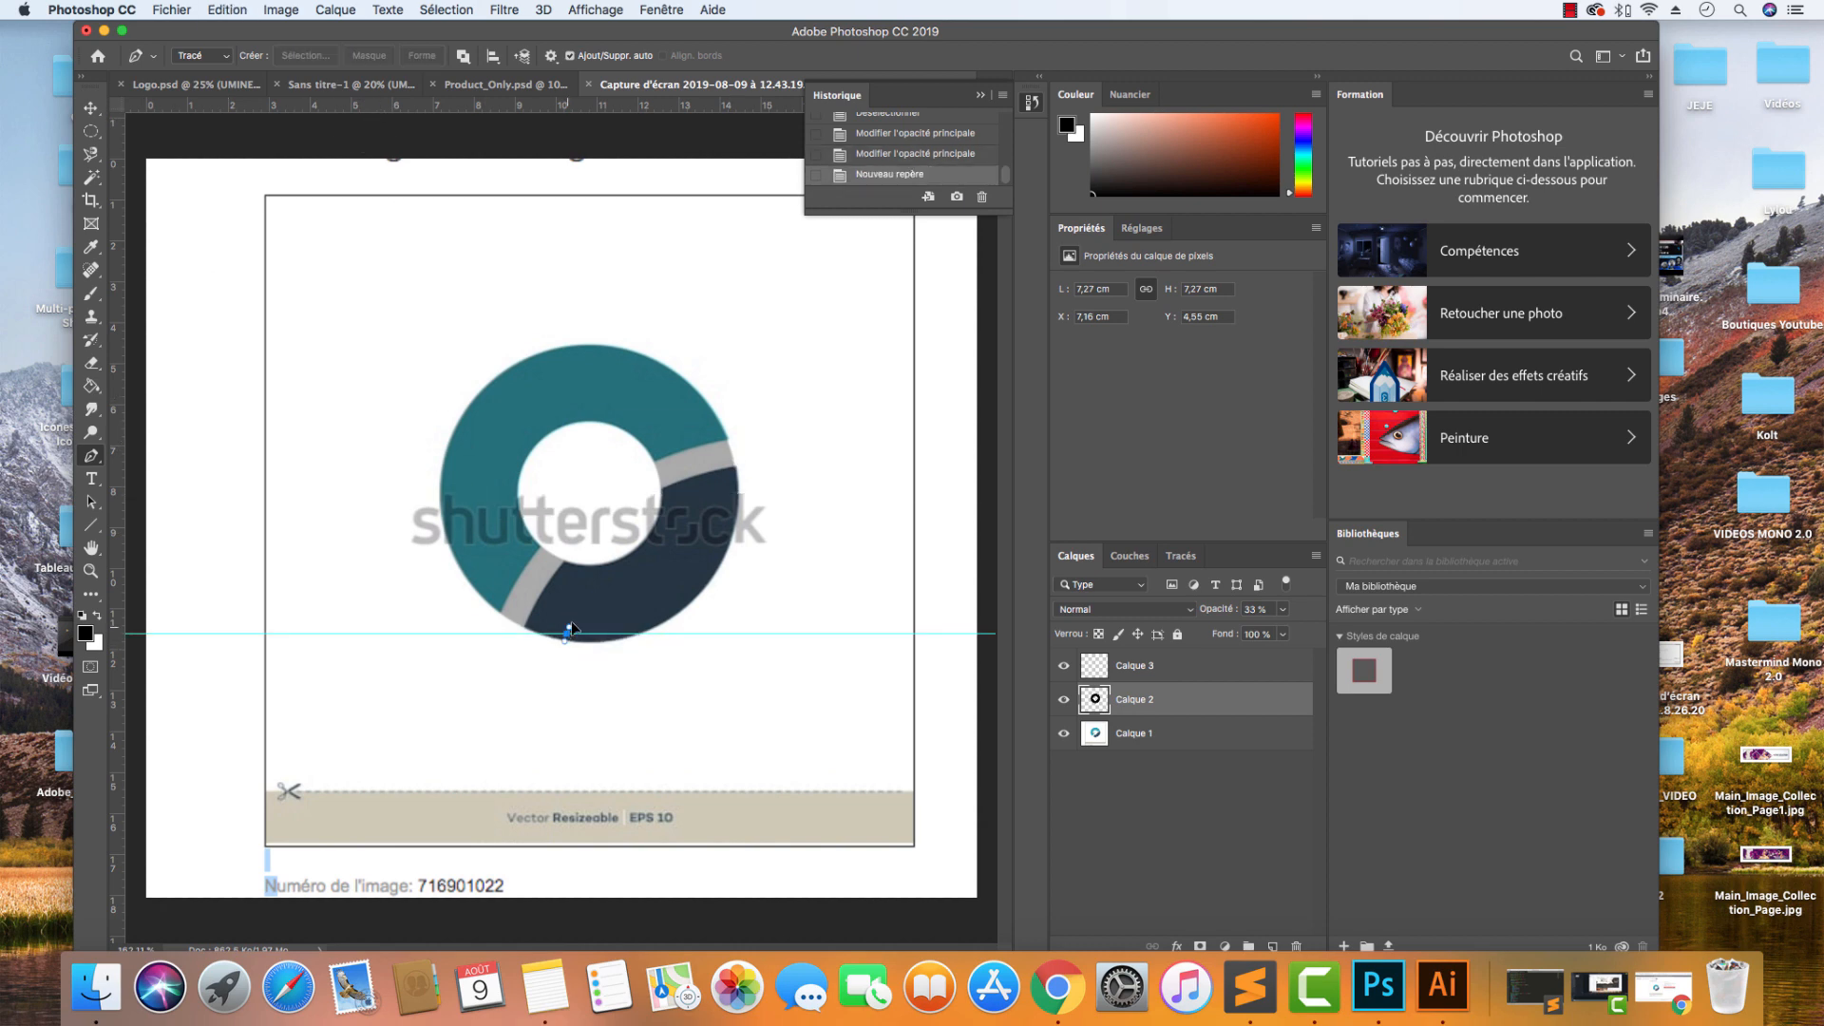
key("super+z")
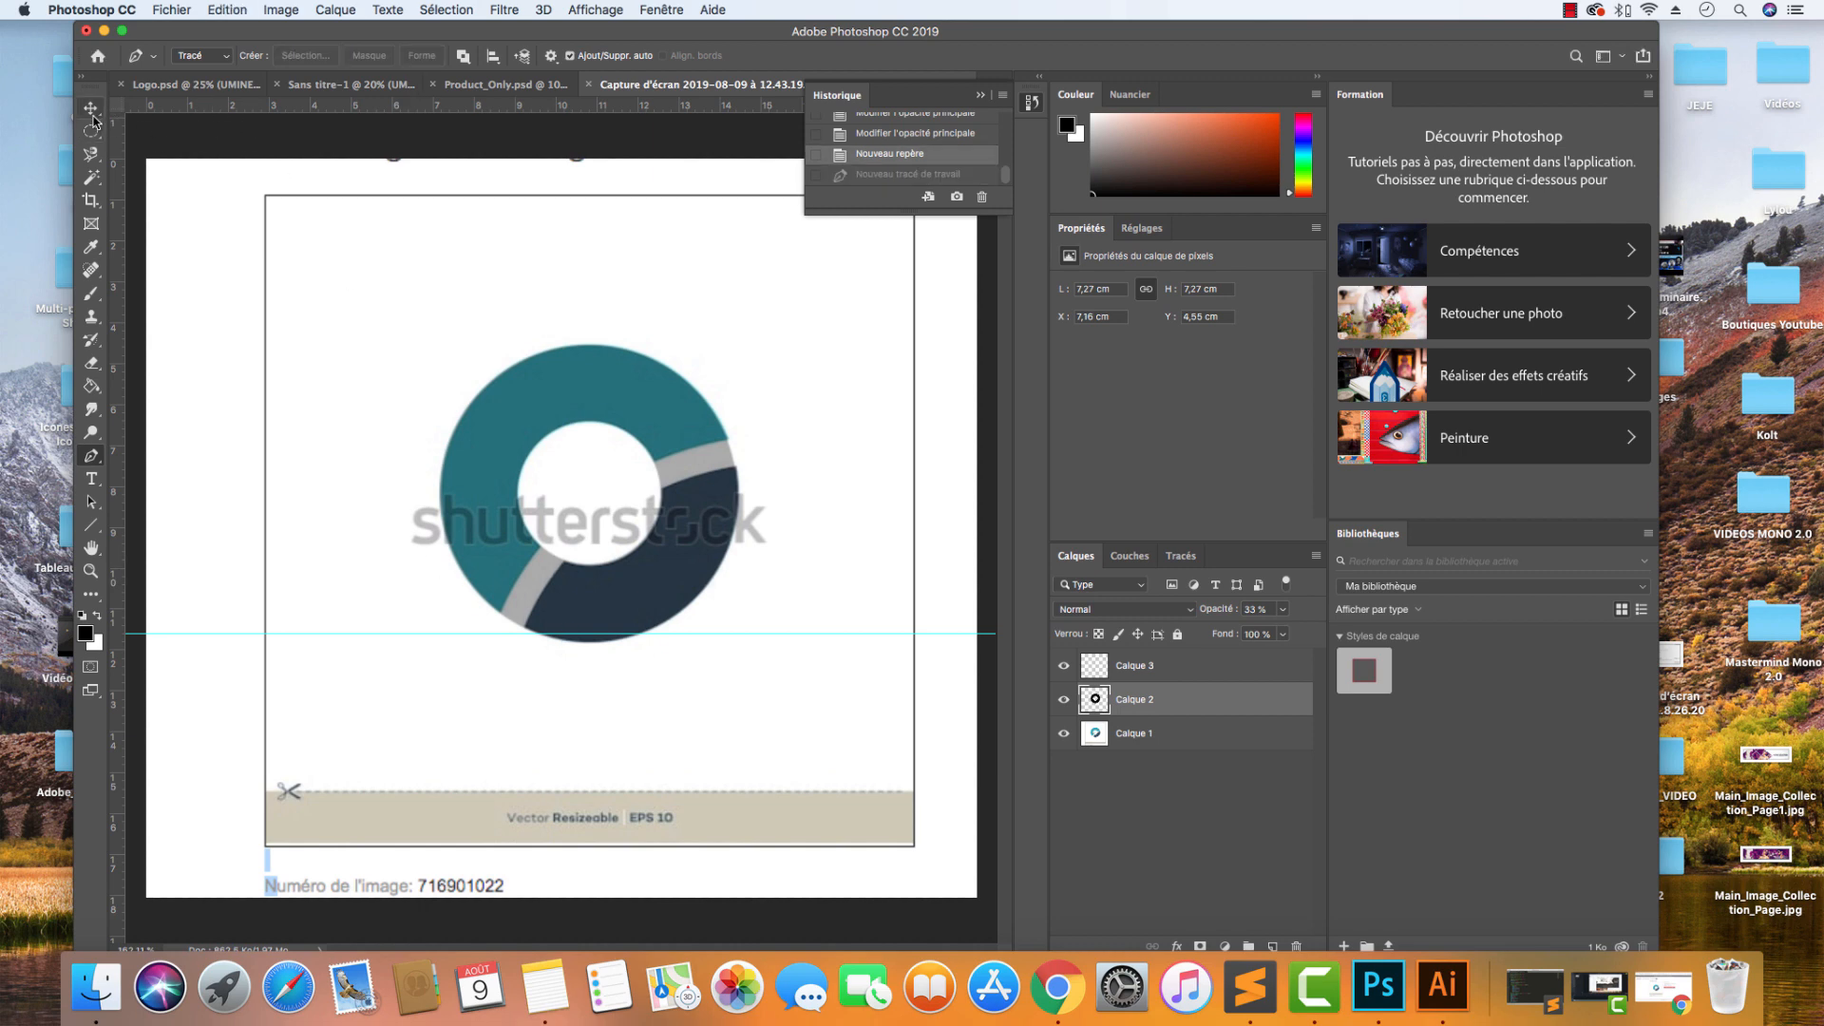
key("v")
key("super+z")
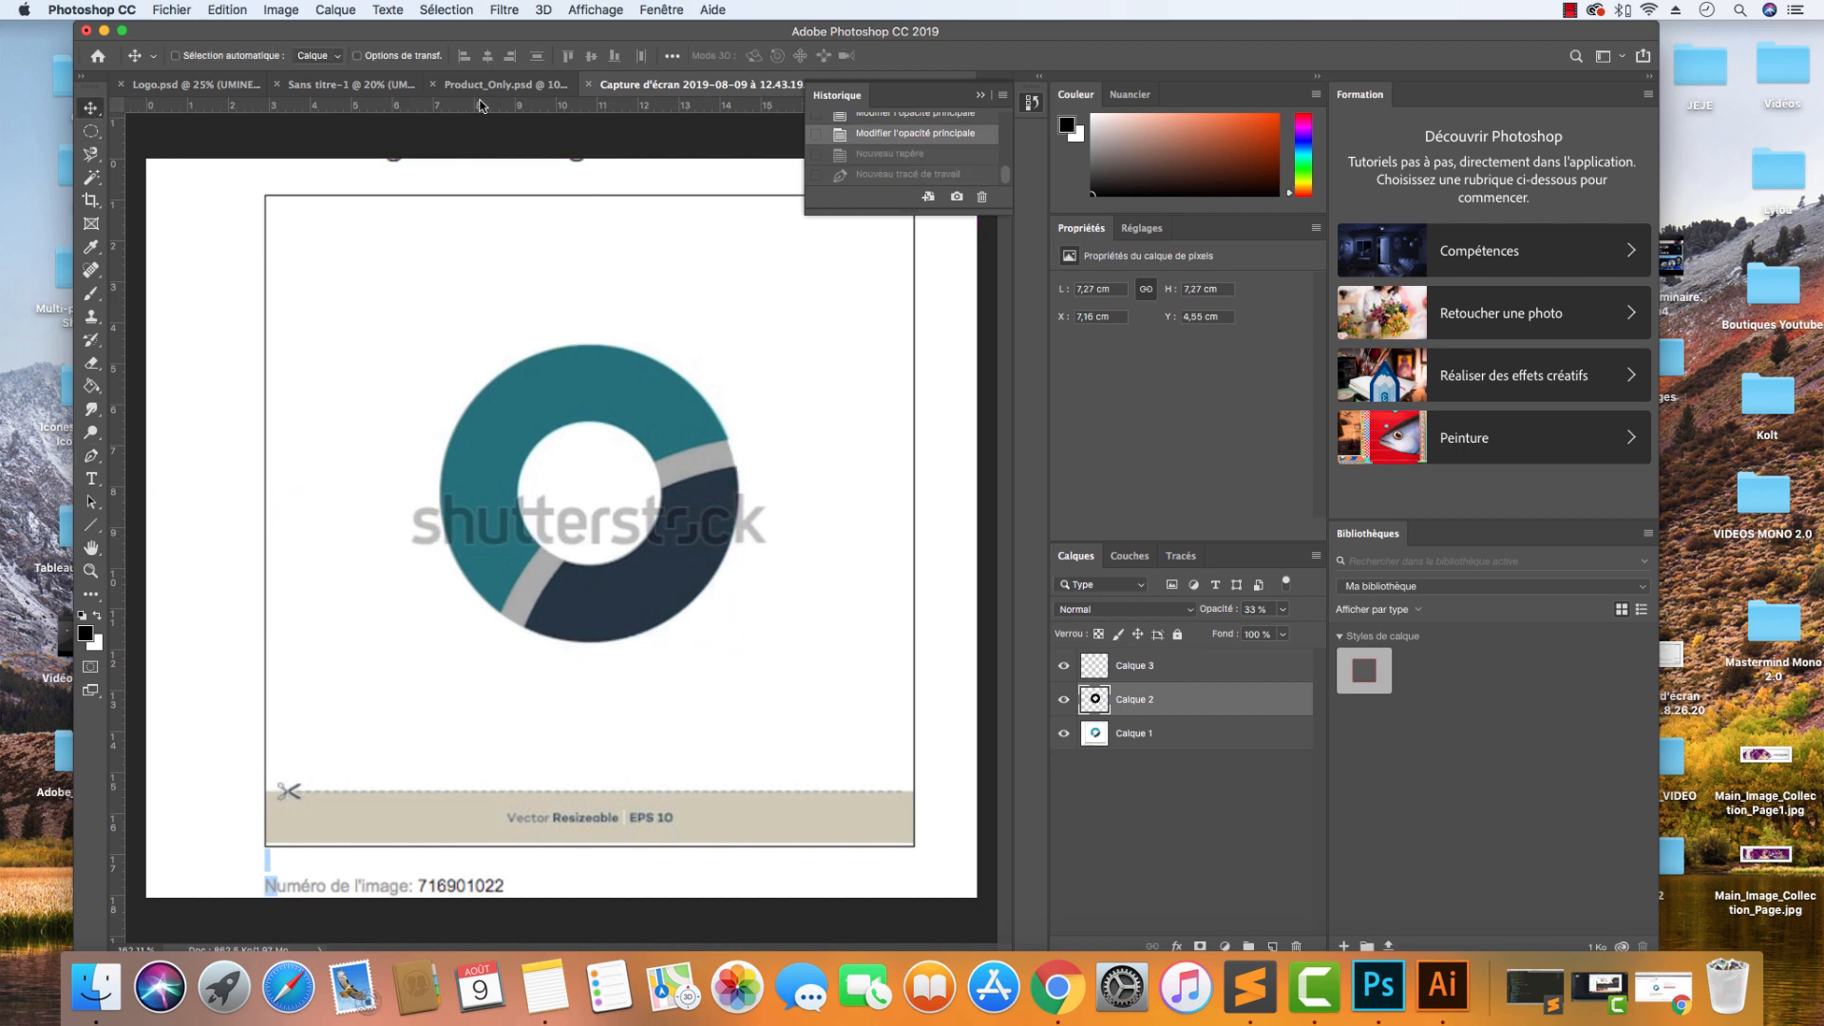
Place a guide at each outer end of the grey band and trace the curved band across the ring with a closed Pen path.
left_click_drag(485, 105, 597, 627)
left_click_drag(118, 285, 737, 445)
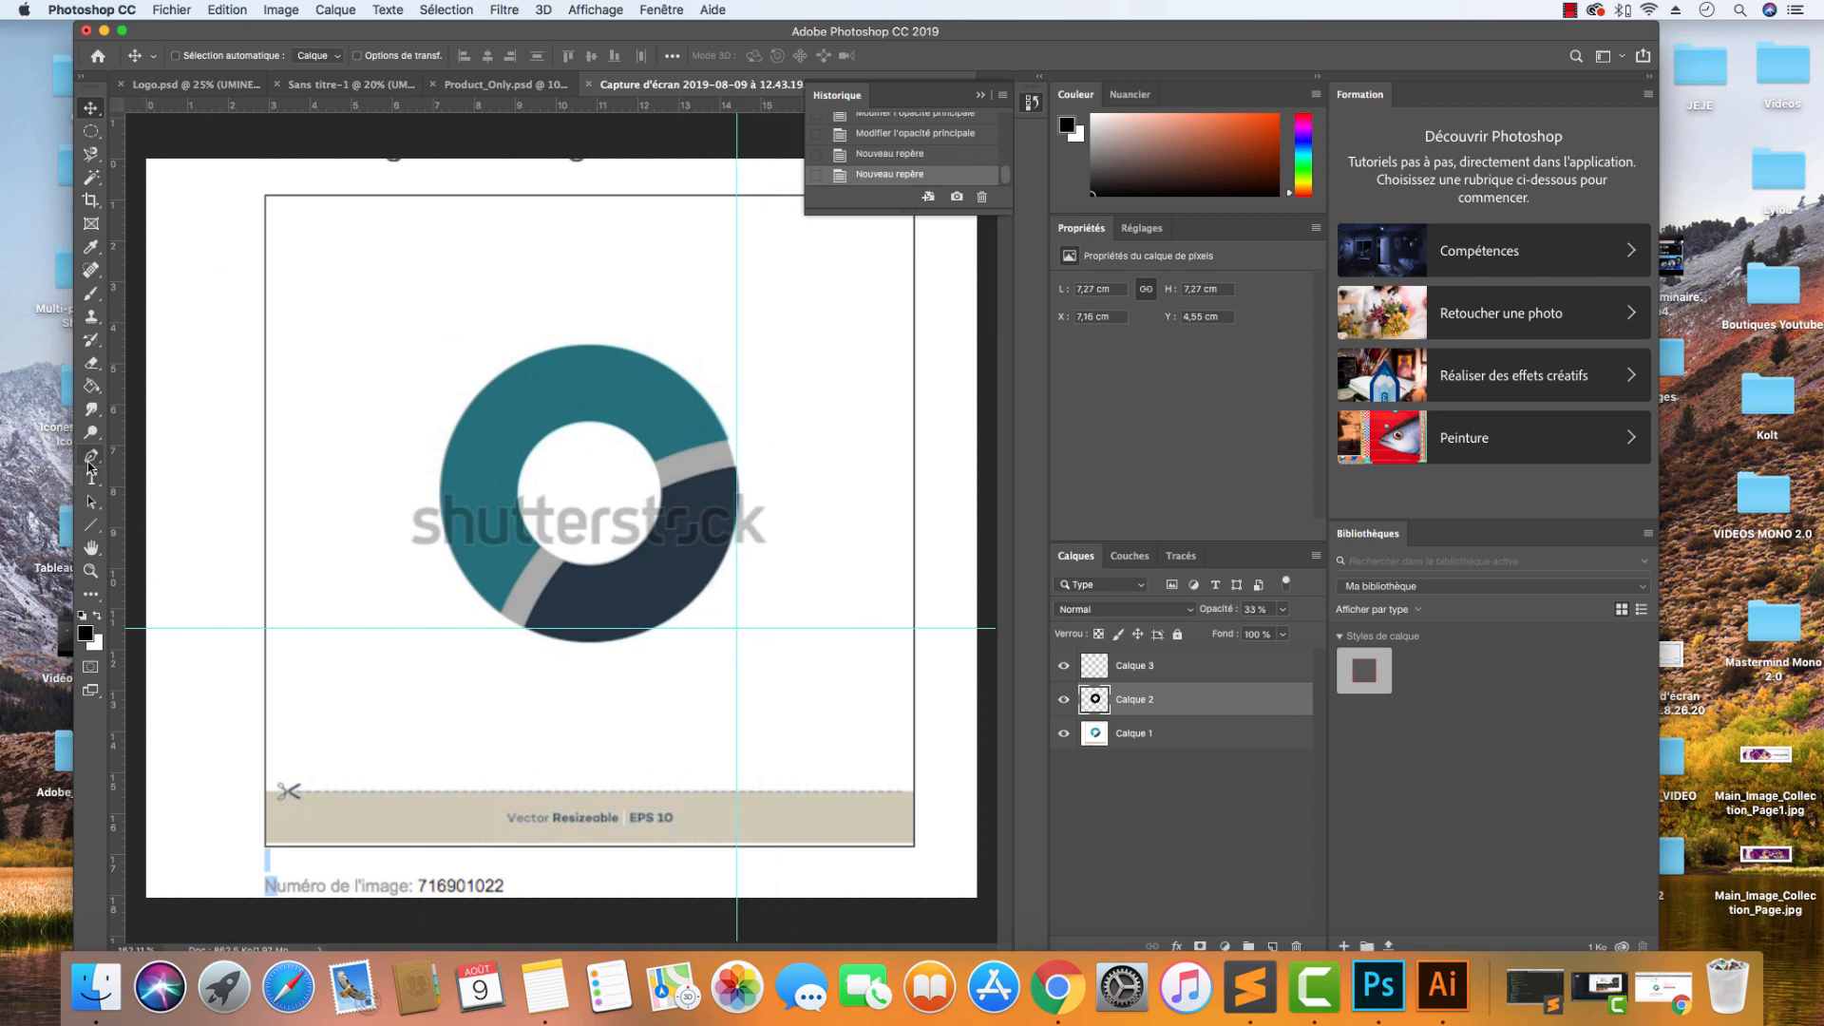
left_click(90, 462)
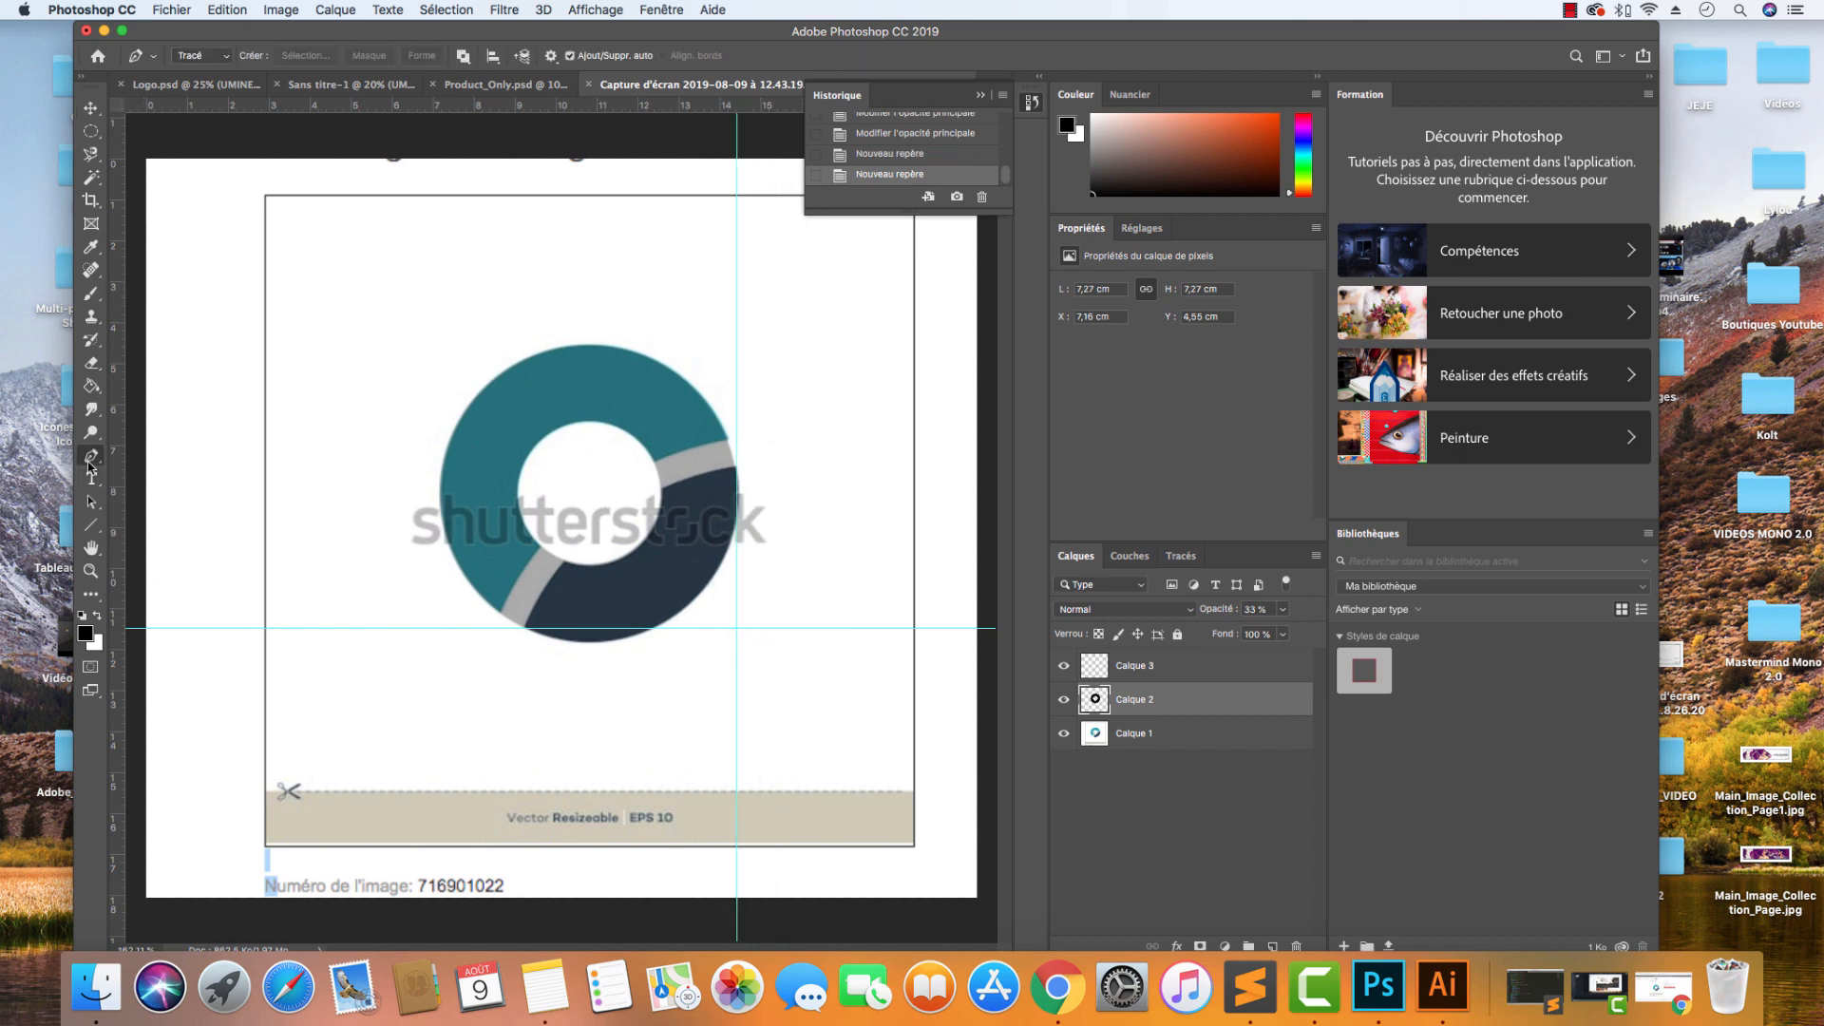
left_click(524, 628)
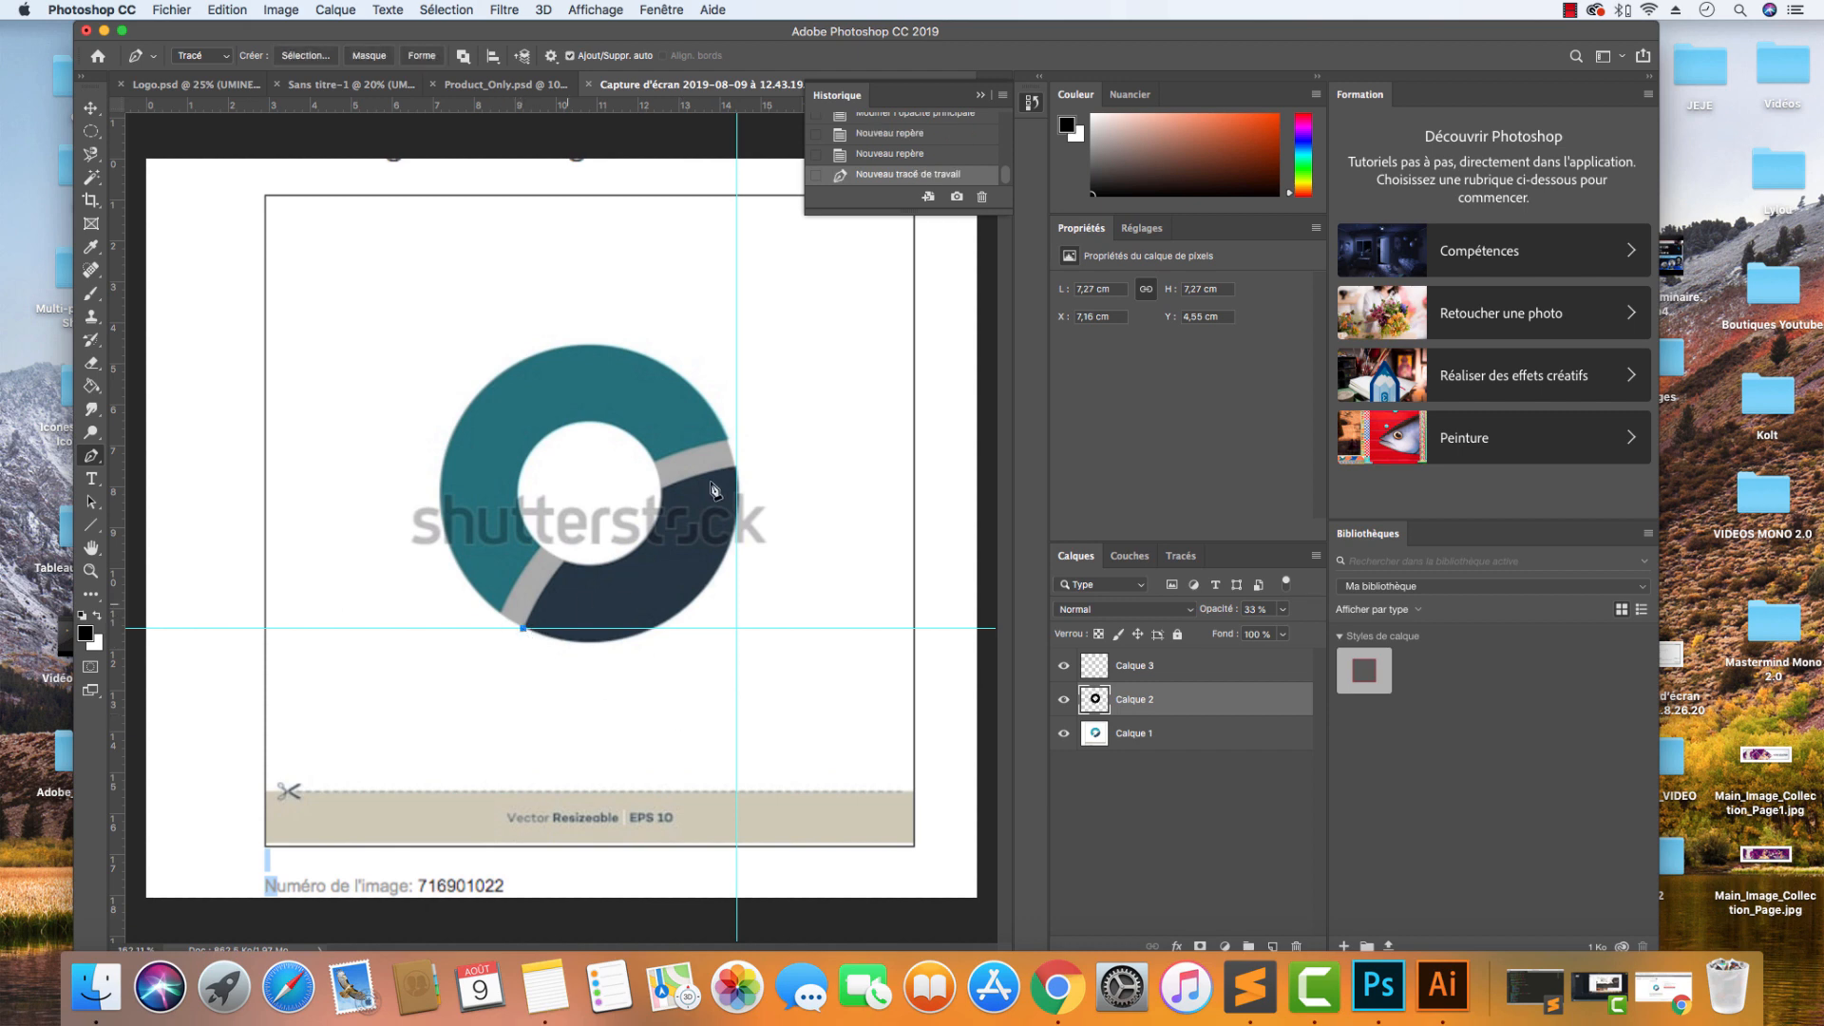
left_click_drag(737, 467, 896, 444)
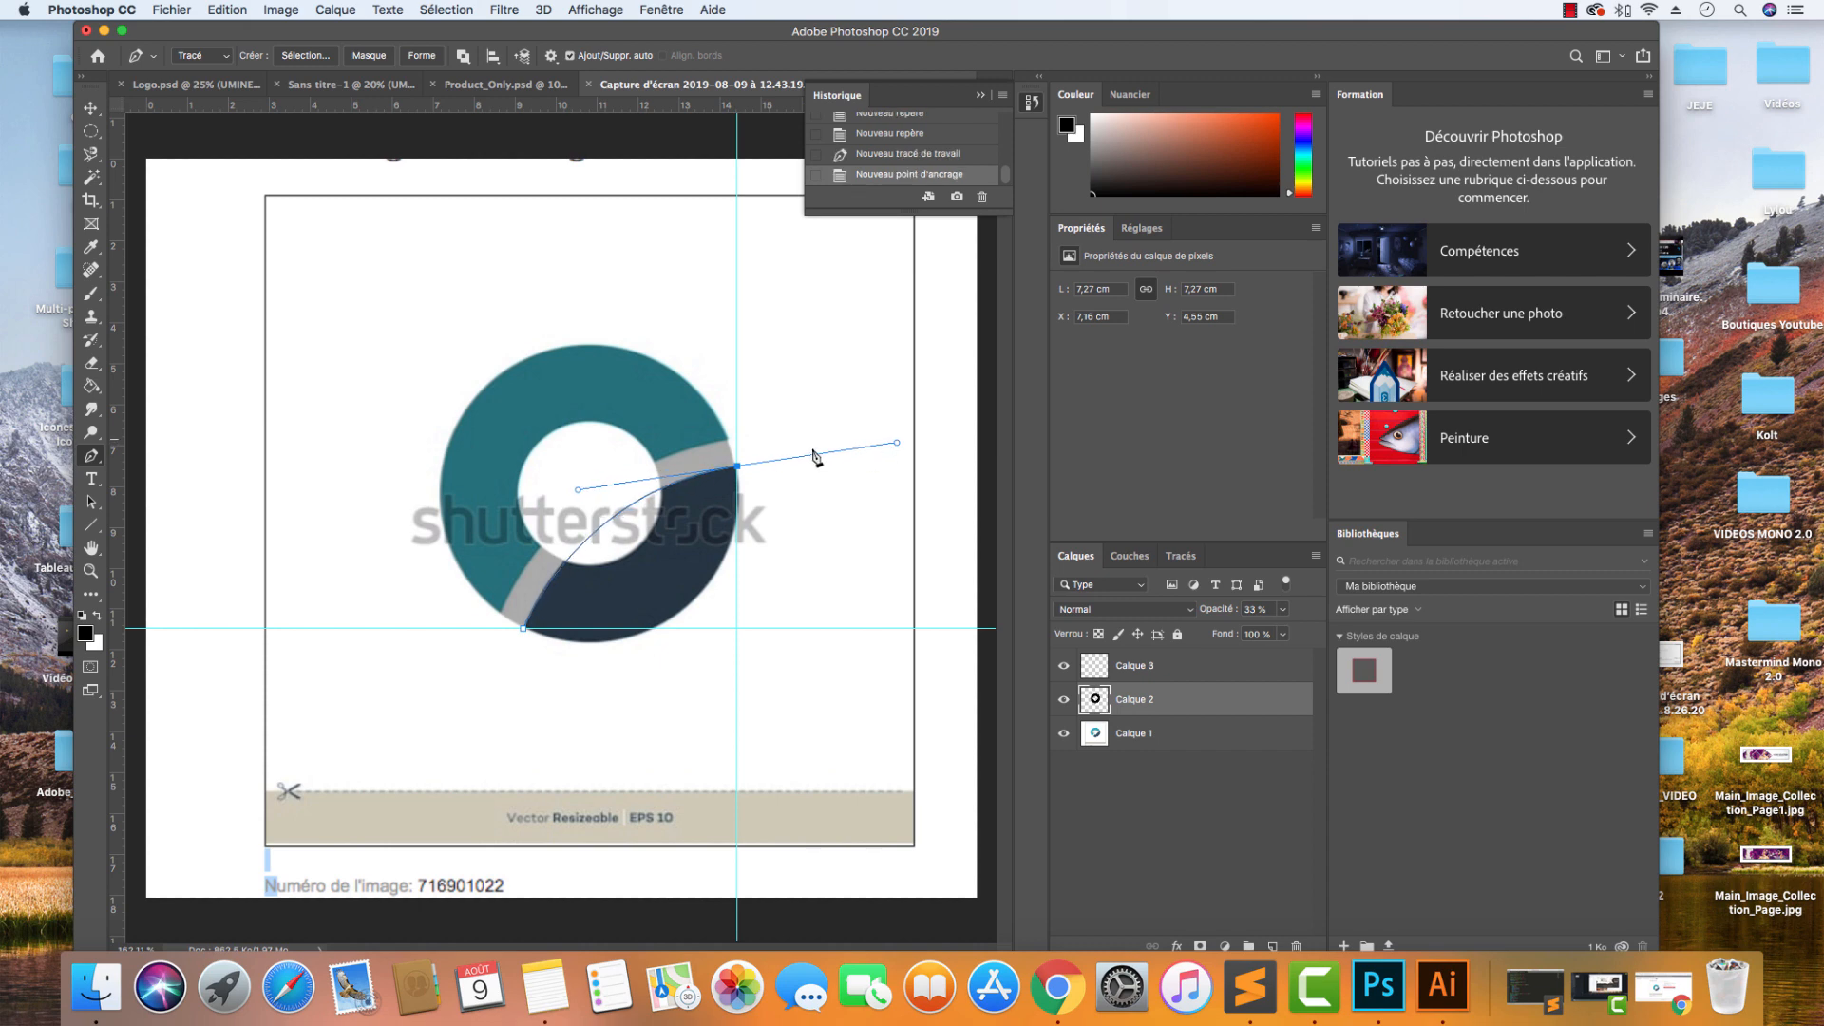
left_click(739, 467, "alt")
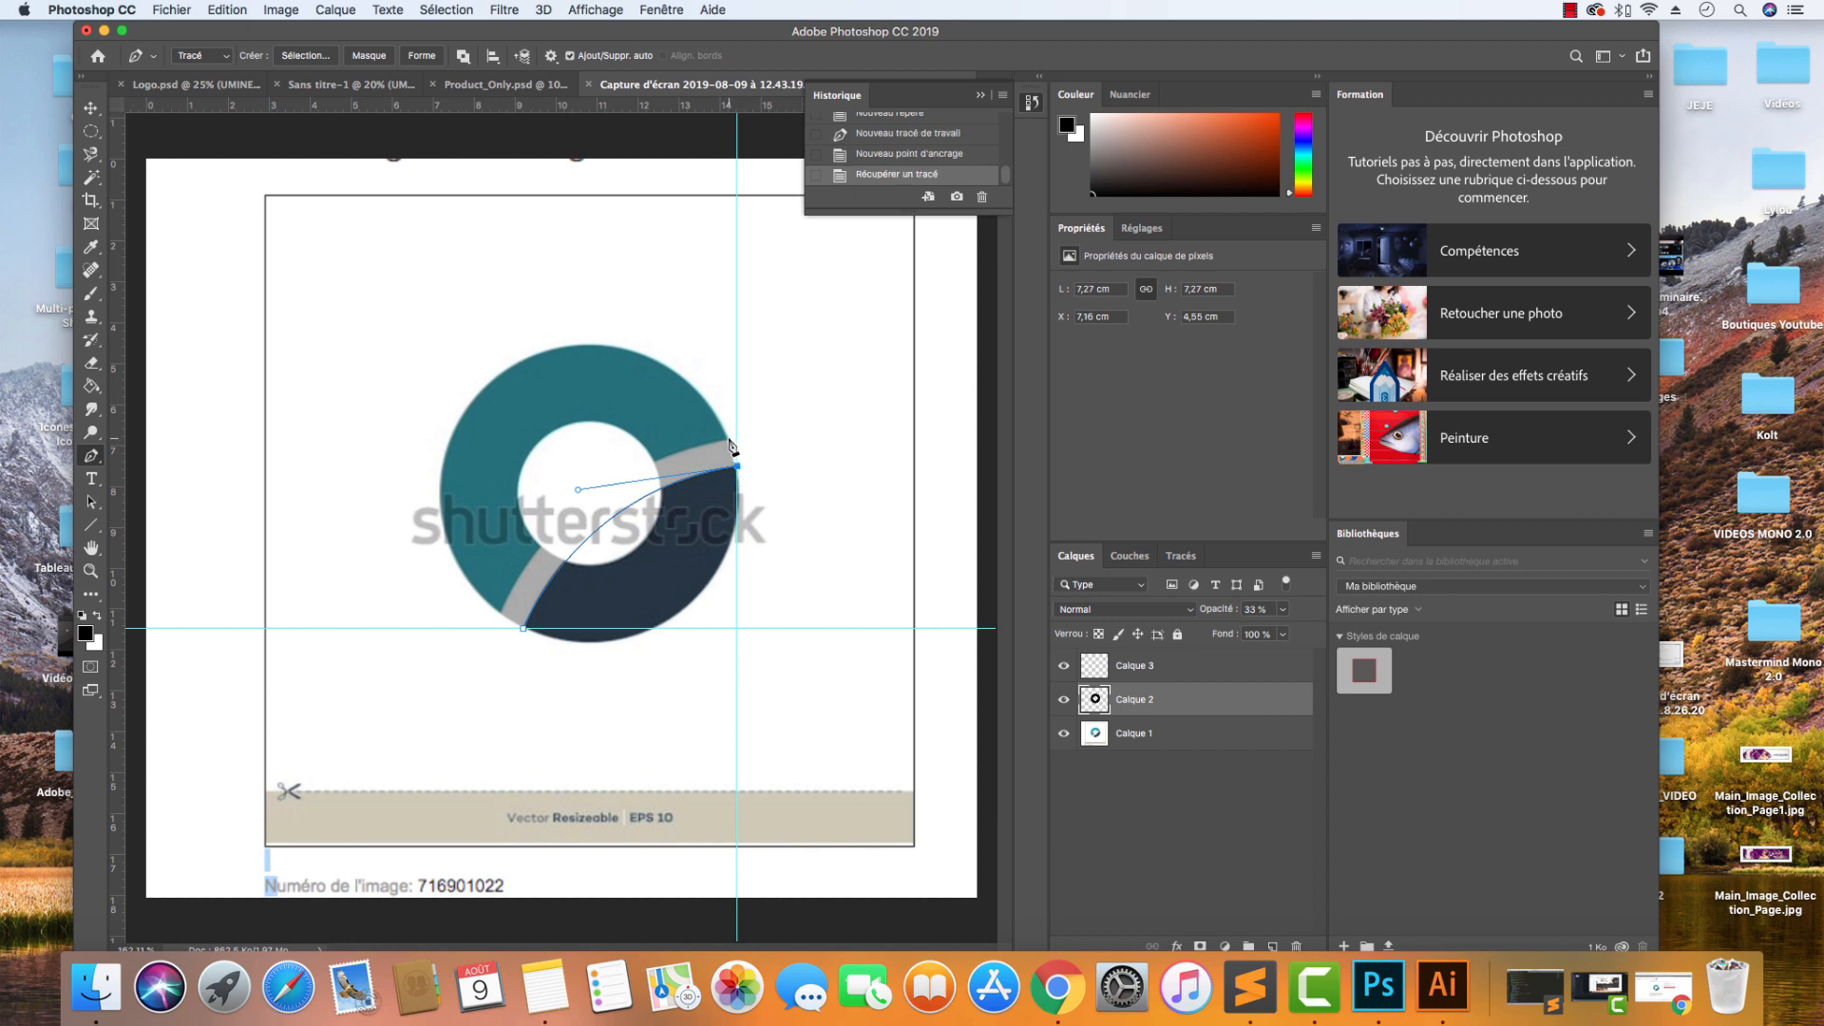
left_click(728, 439)
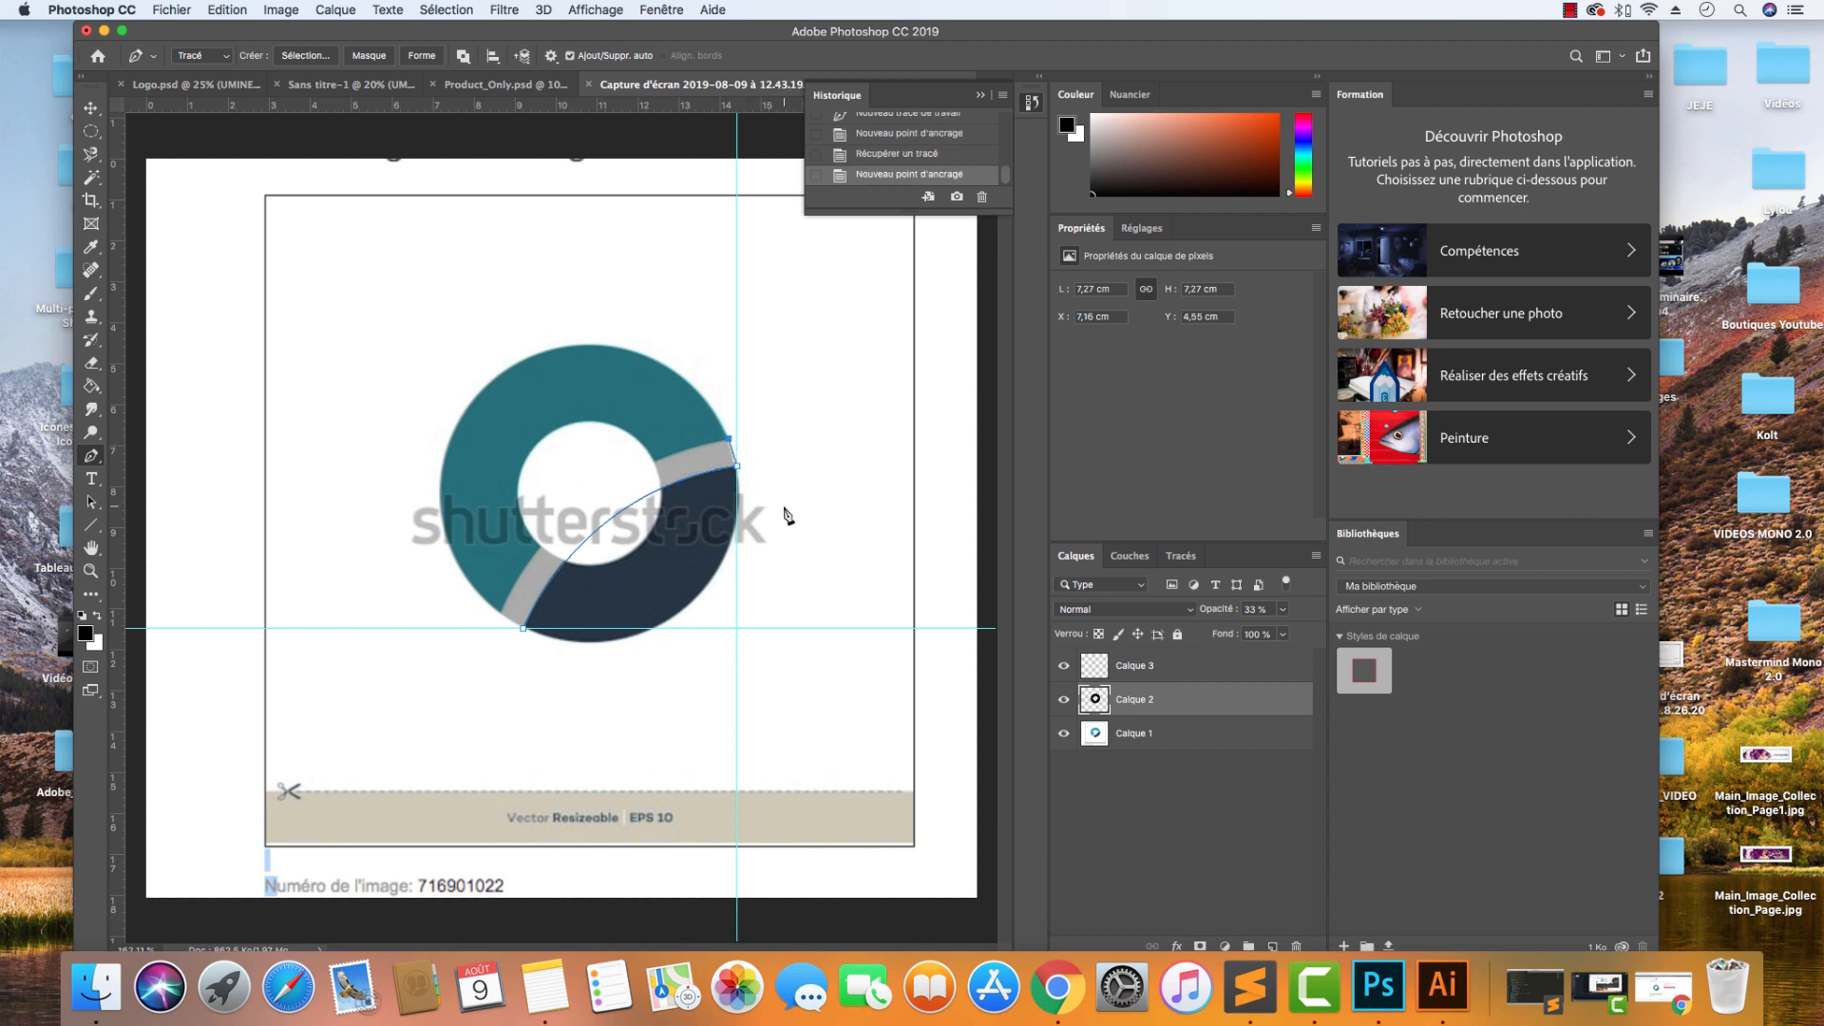
left_click_drag(499, 613, 432, 760)
left_click(498, 623)
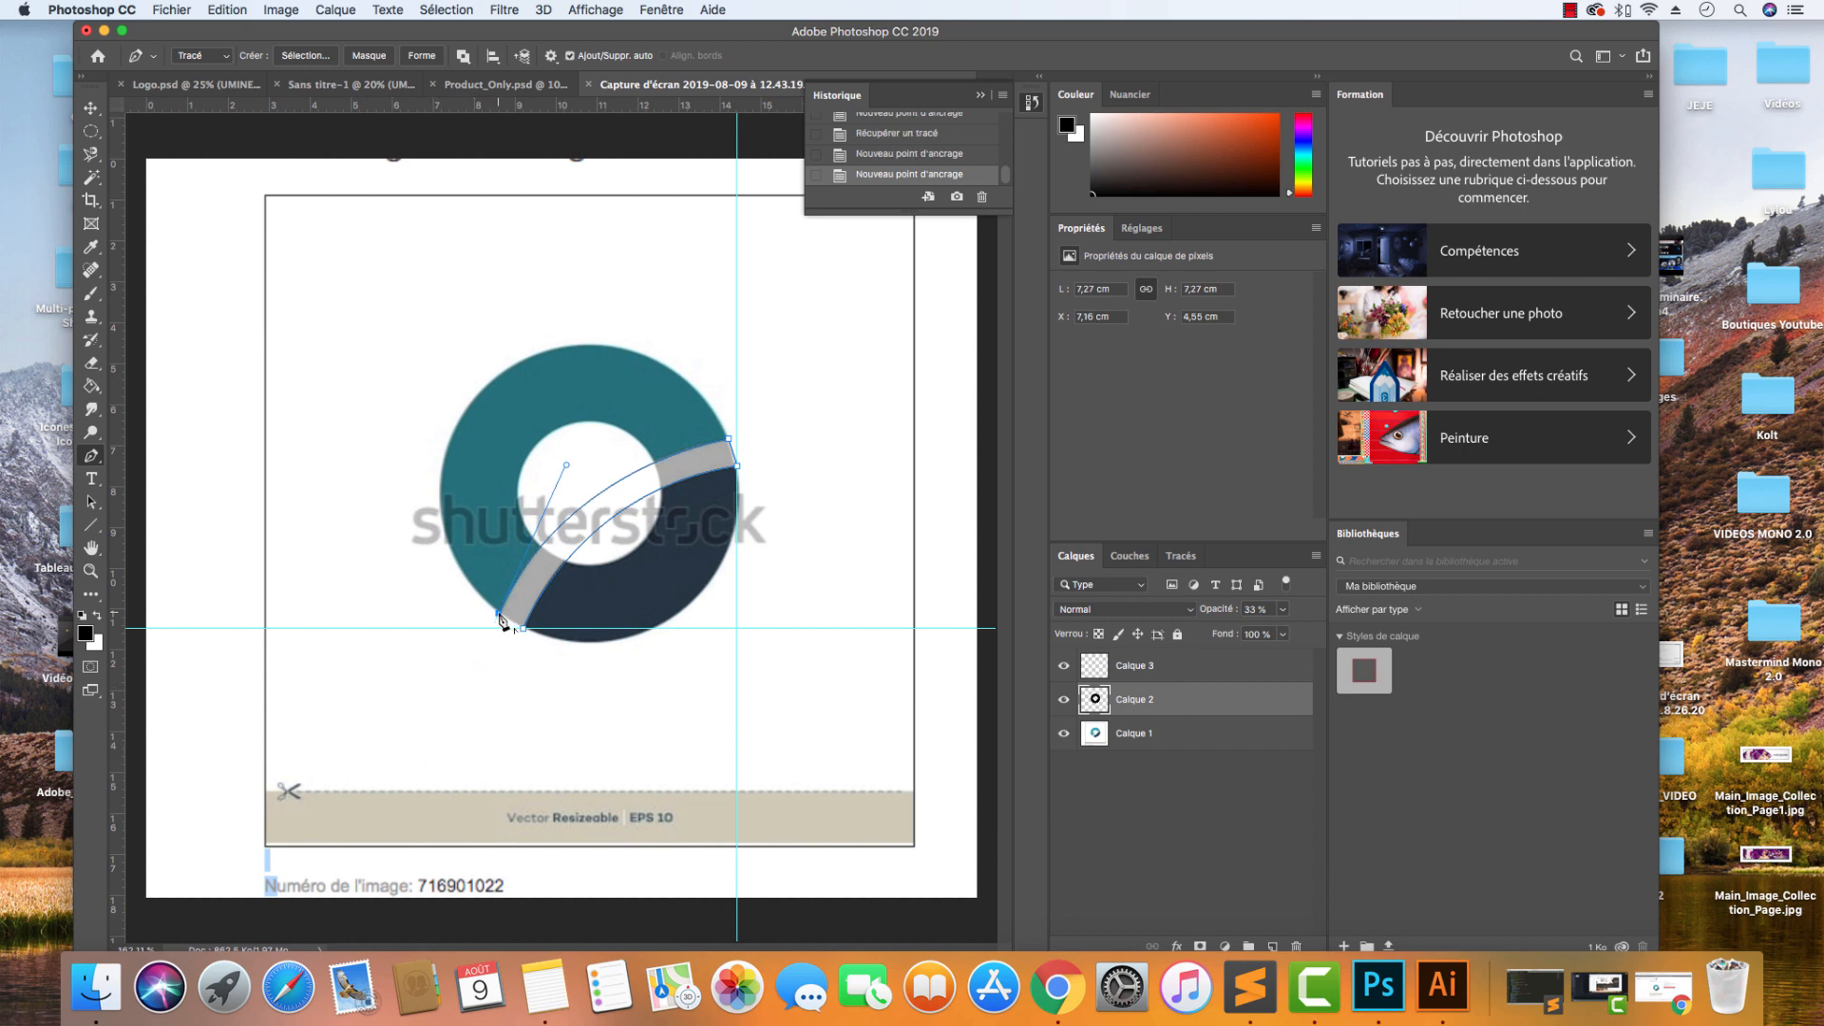
Convert the path to a selection and erase that band from the ring layer, hiding the reference layer Calque 1.
right_click(562, 605)
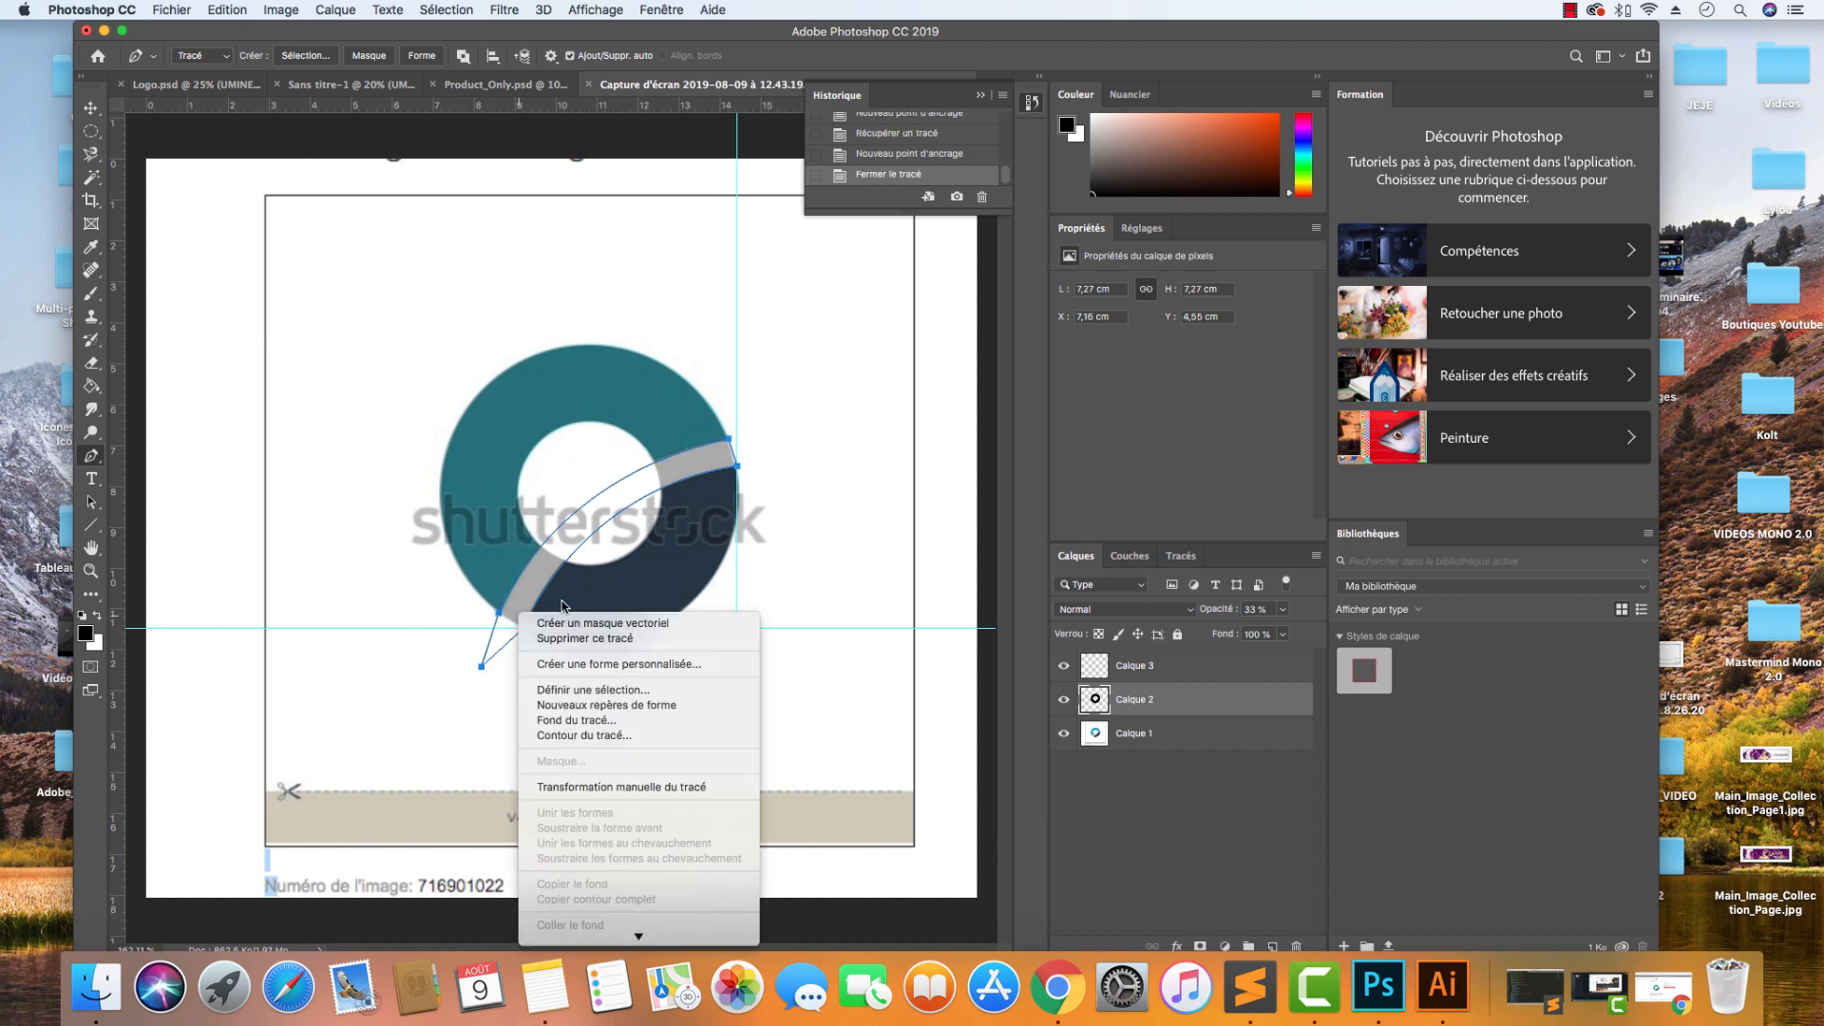
left_click(625, 685)
key("Return")
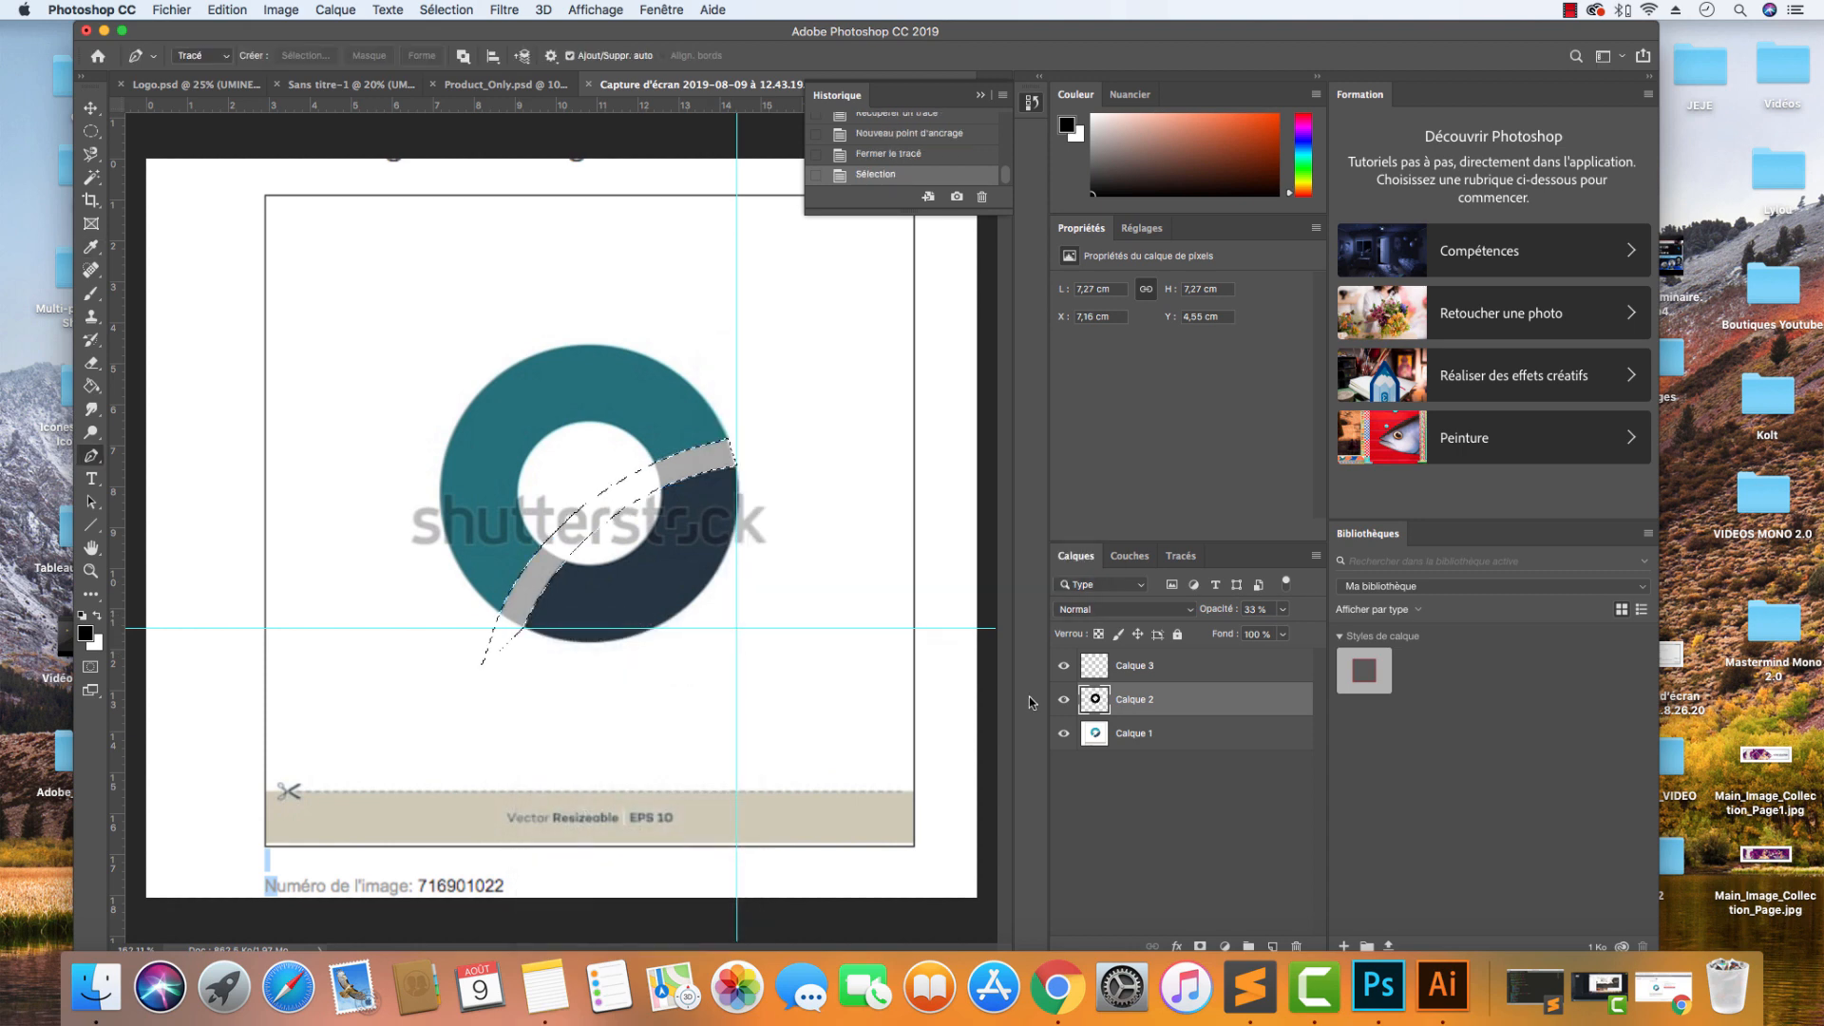
left_click(1064, 732)
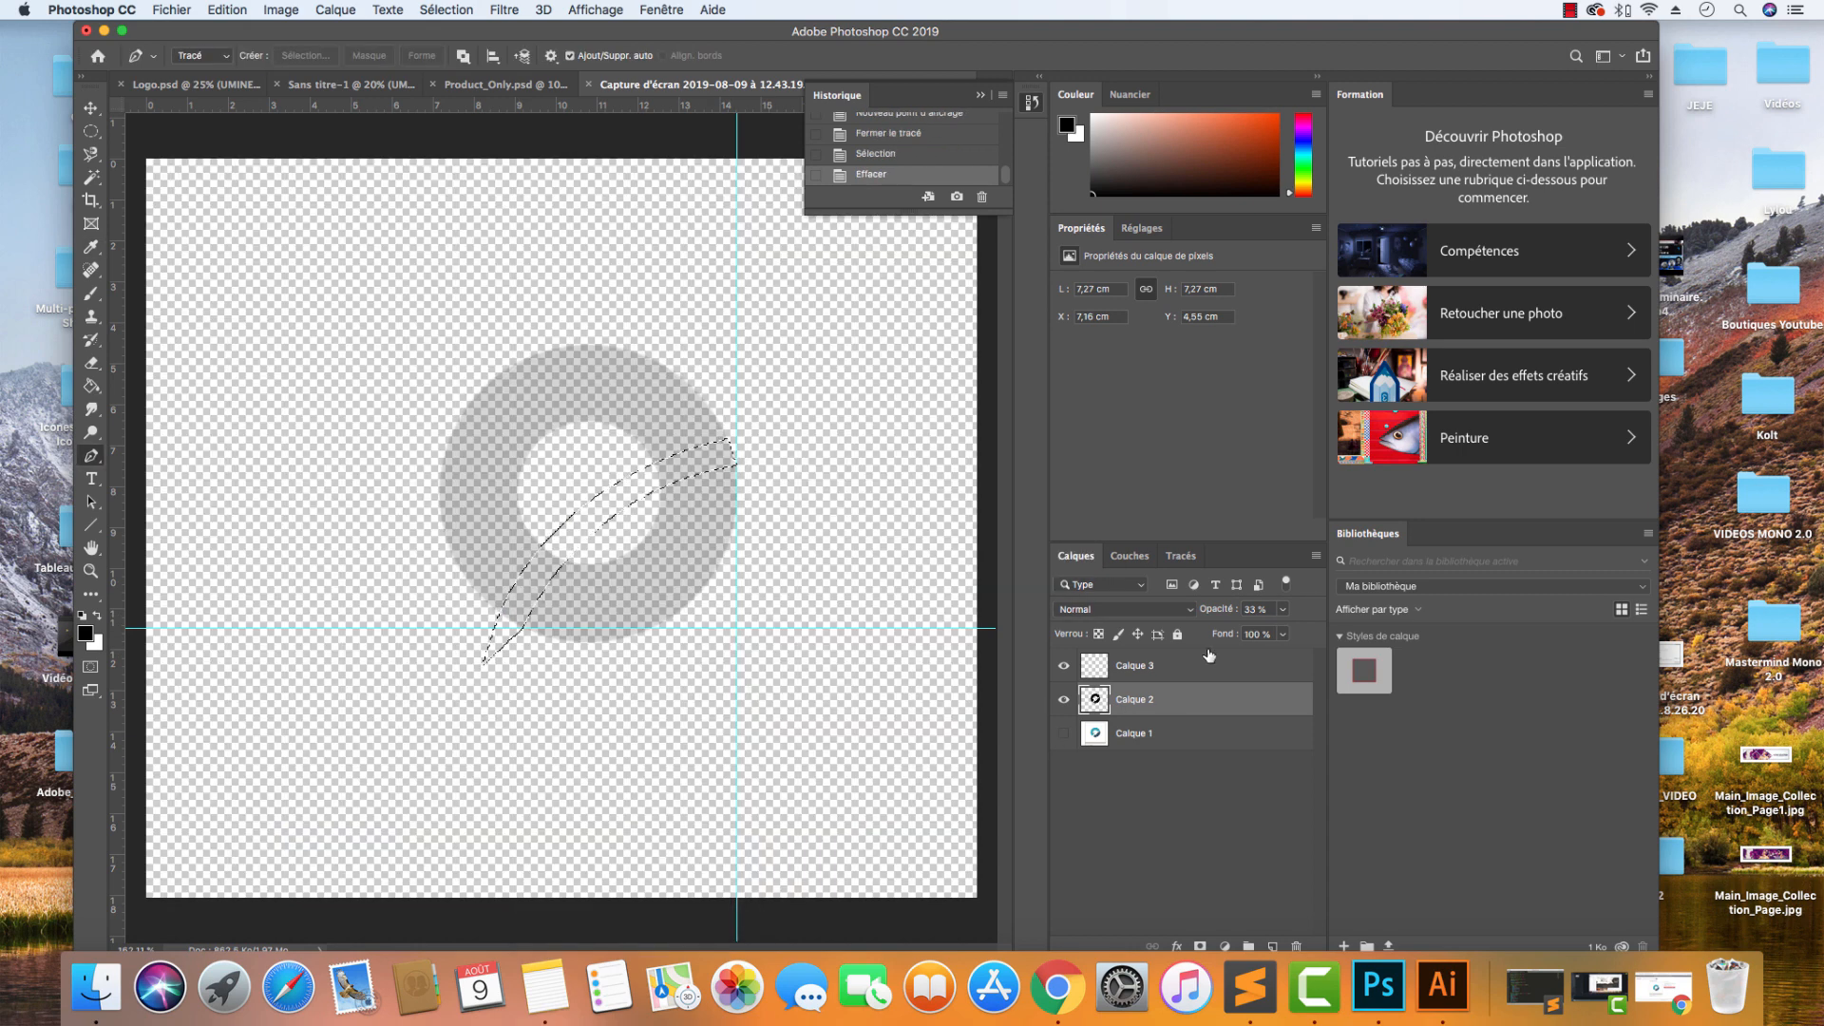
key("BackSpace")
key("ctrl+d")
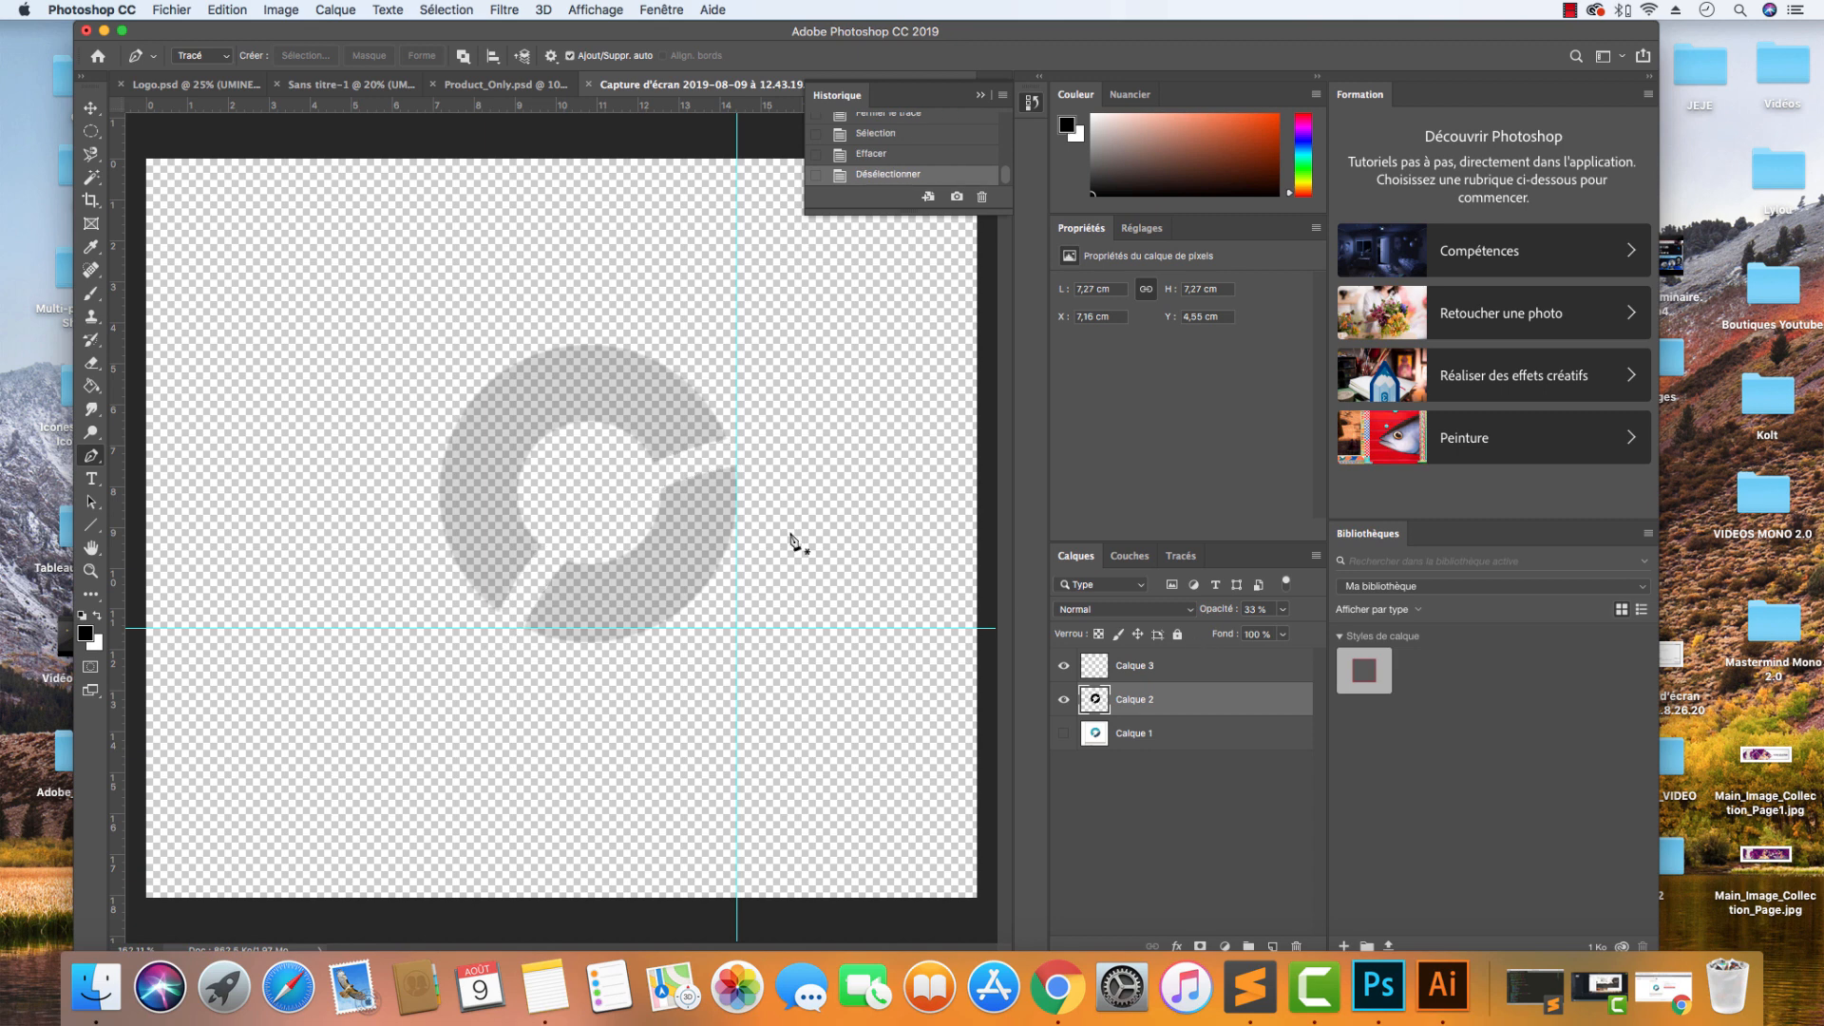
Restore the split ring layer's opacity to 100 %.
left_click(90, 107)
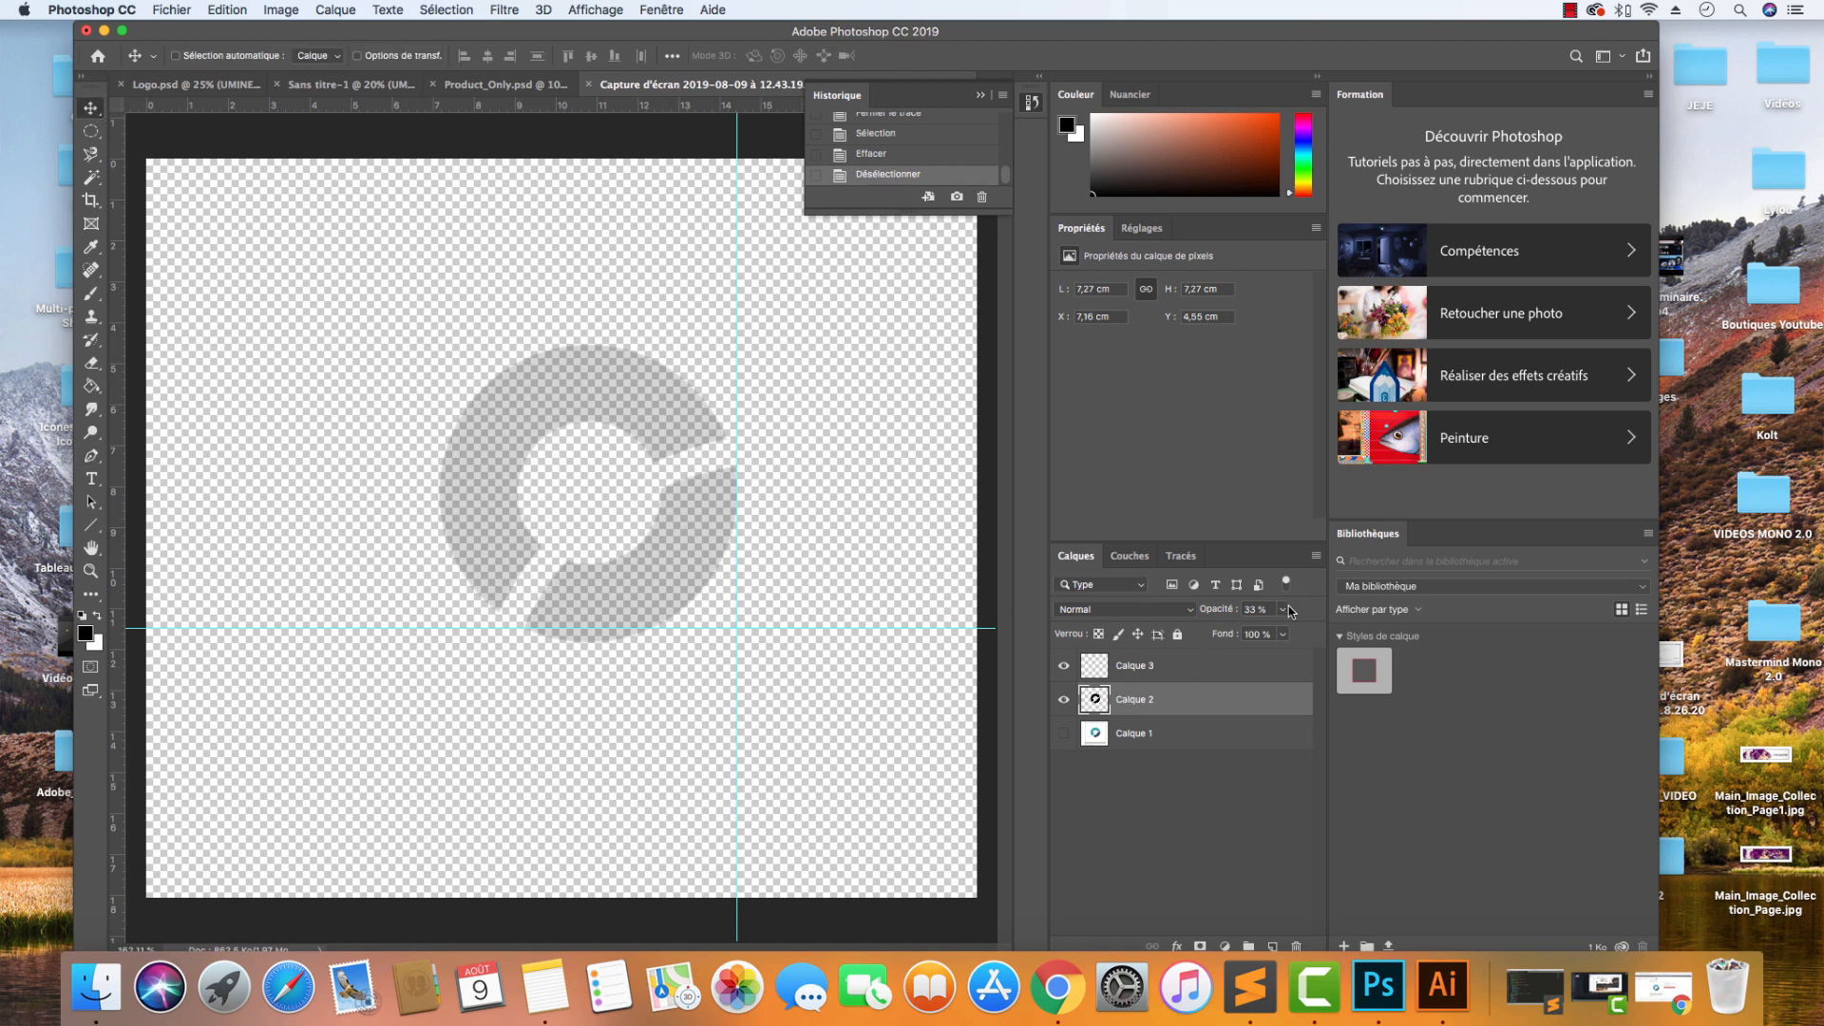
left_click_drag(1269, 636, 1320, 634)
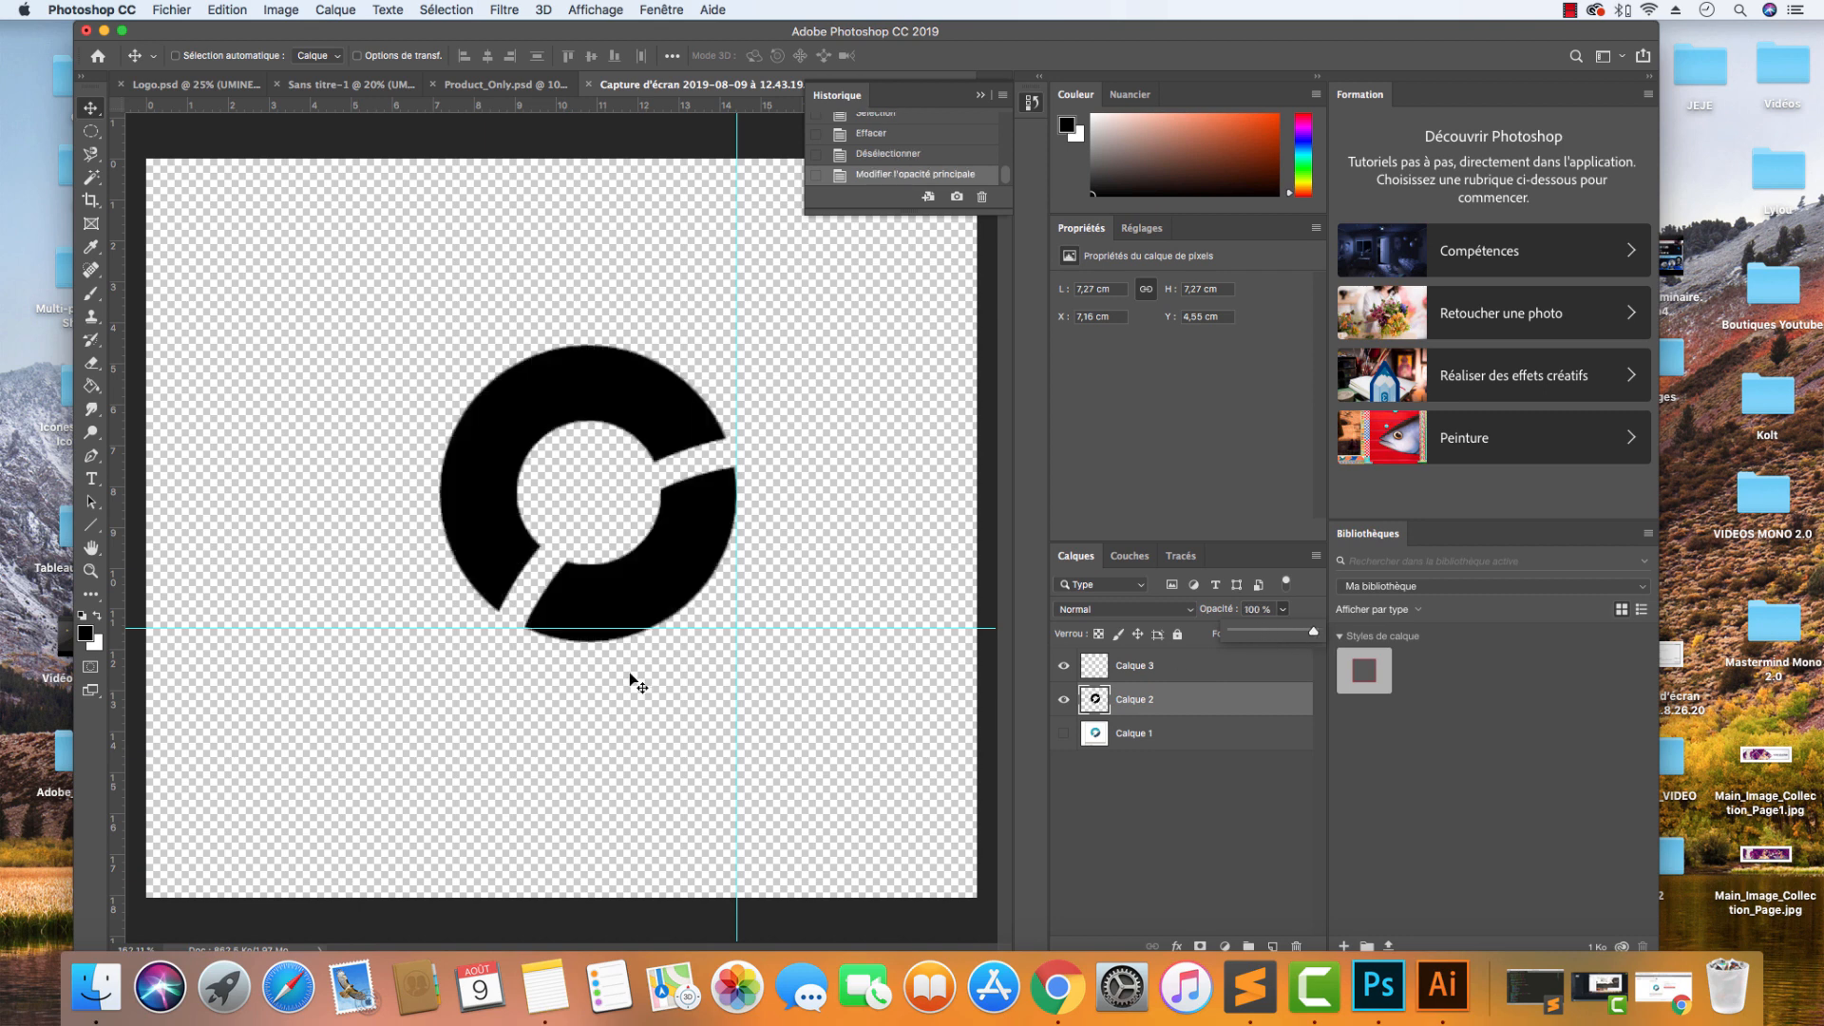
Draw a closed Pen path around the larger upper part of the ring, running through the gap between the two pieces.
left_click(92, 458)
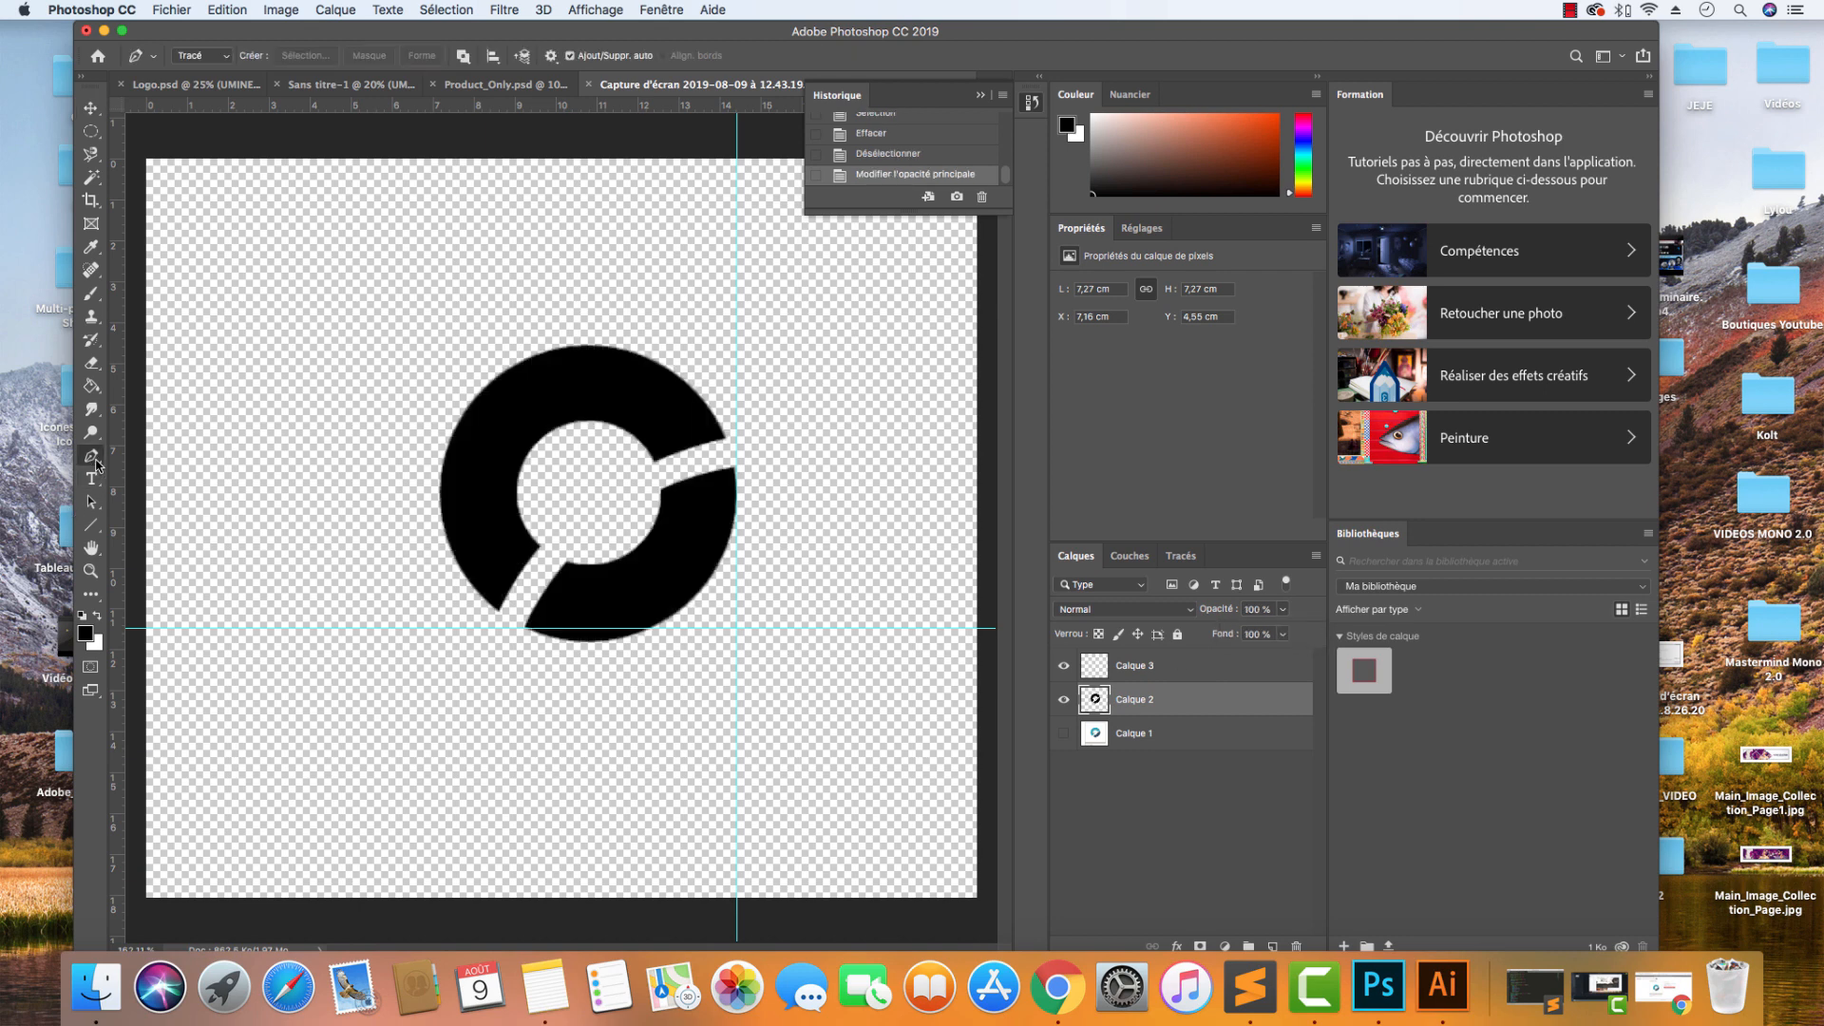
left_click(326, 376)
left_click(436, 680)
left_click(512, 649)
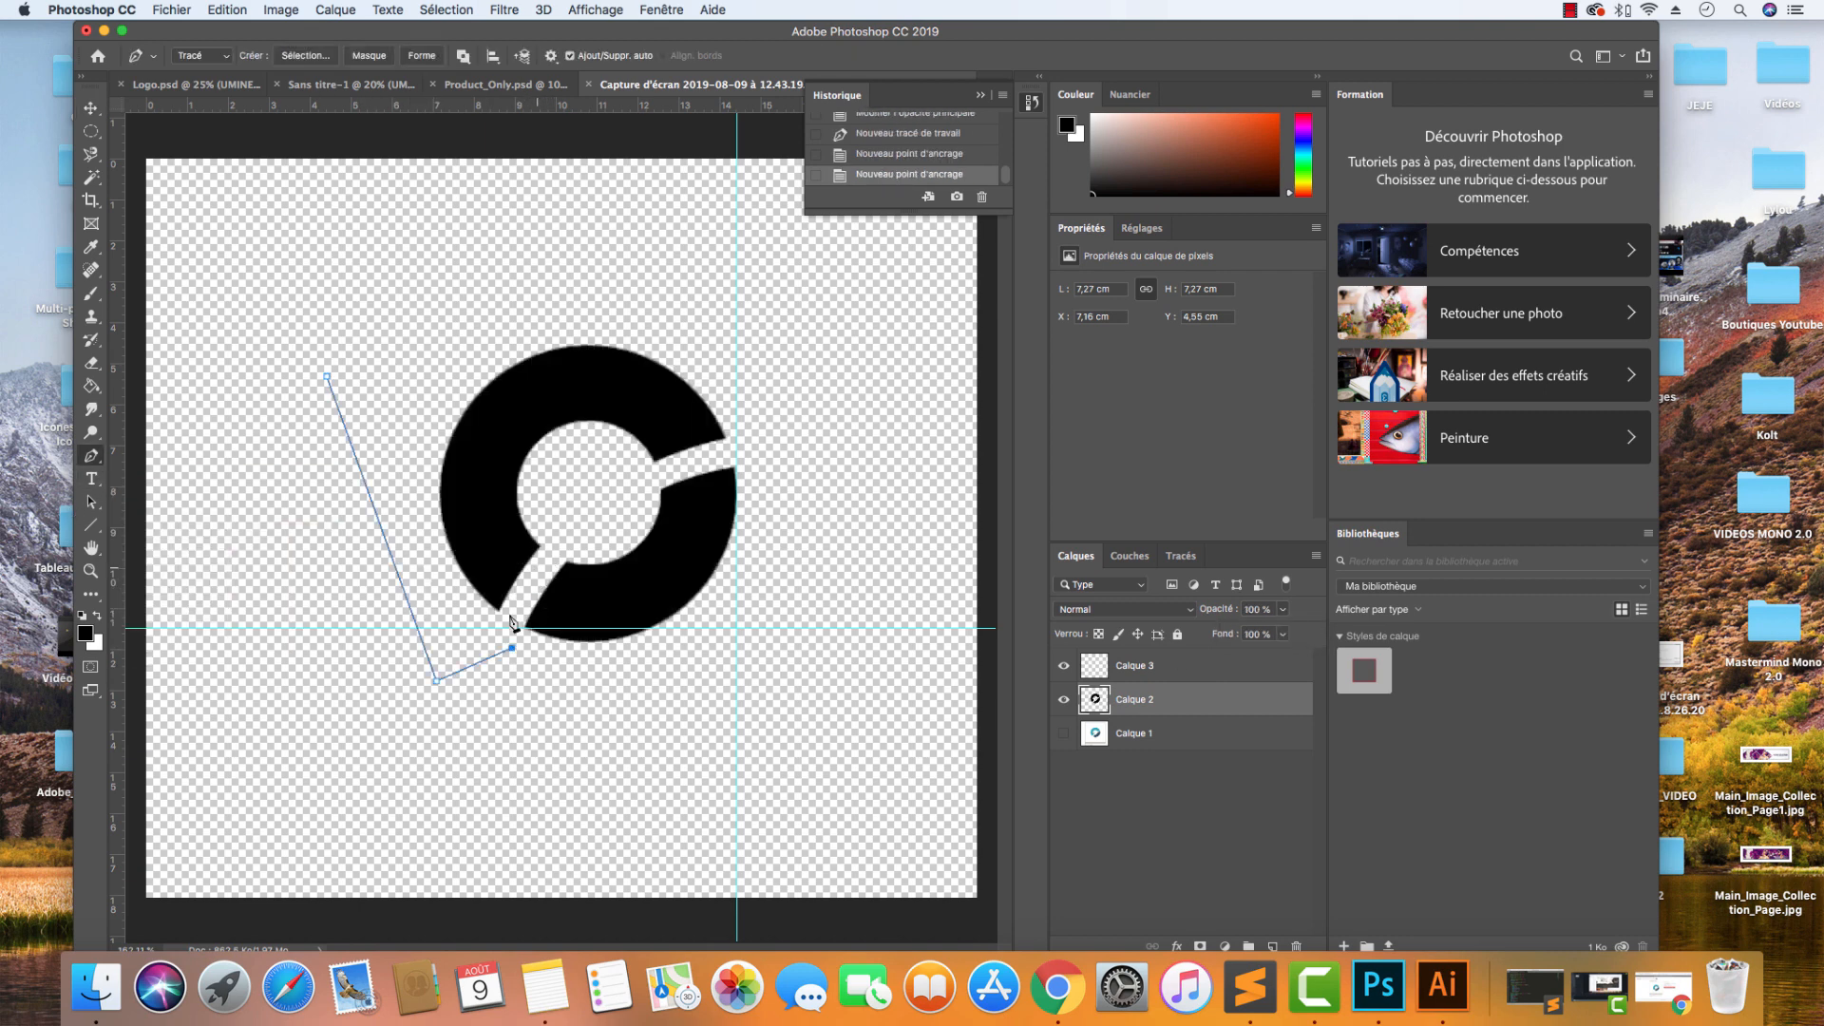
left_click(510, 620)
left_click(569, 525)
left_click(662, 469)
left_click(737, 455)
left_click(777, 403)
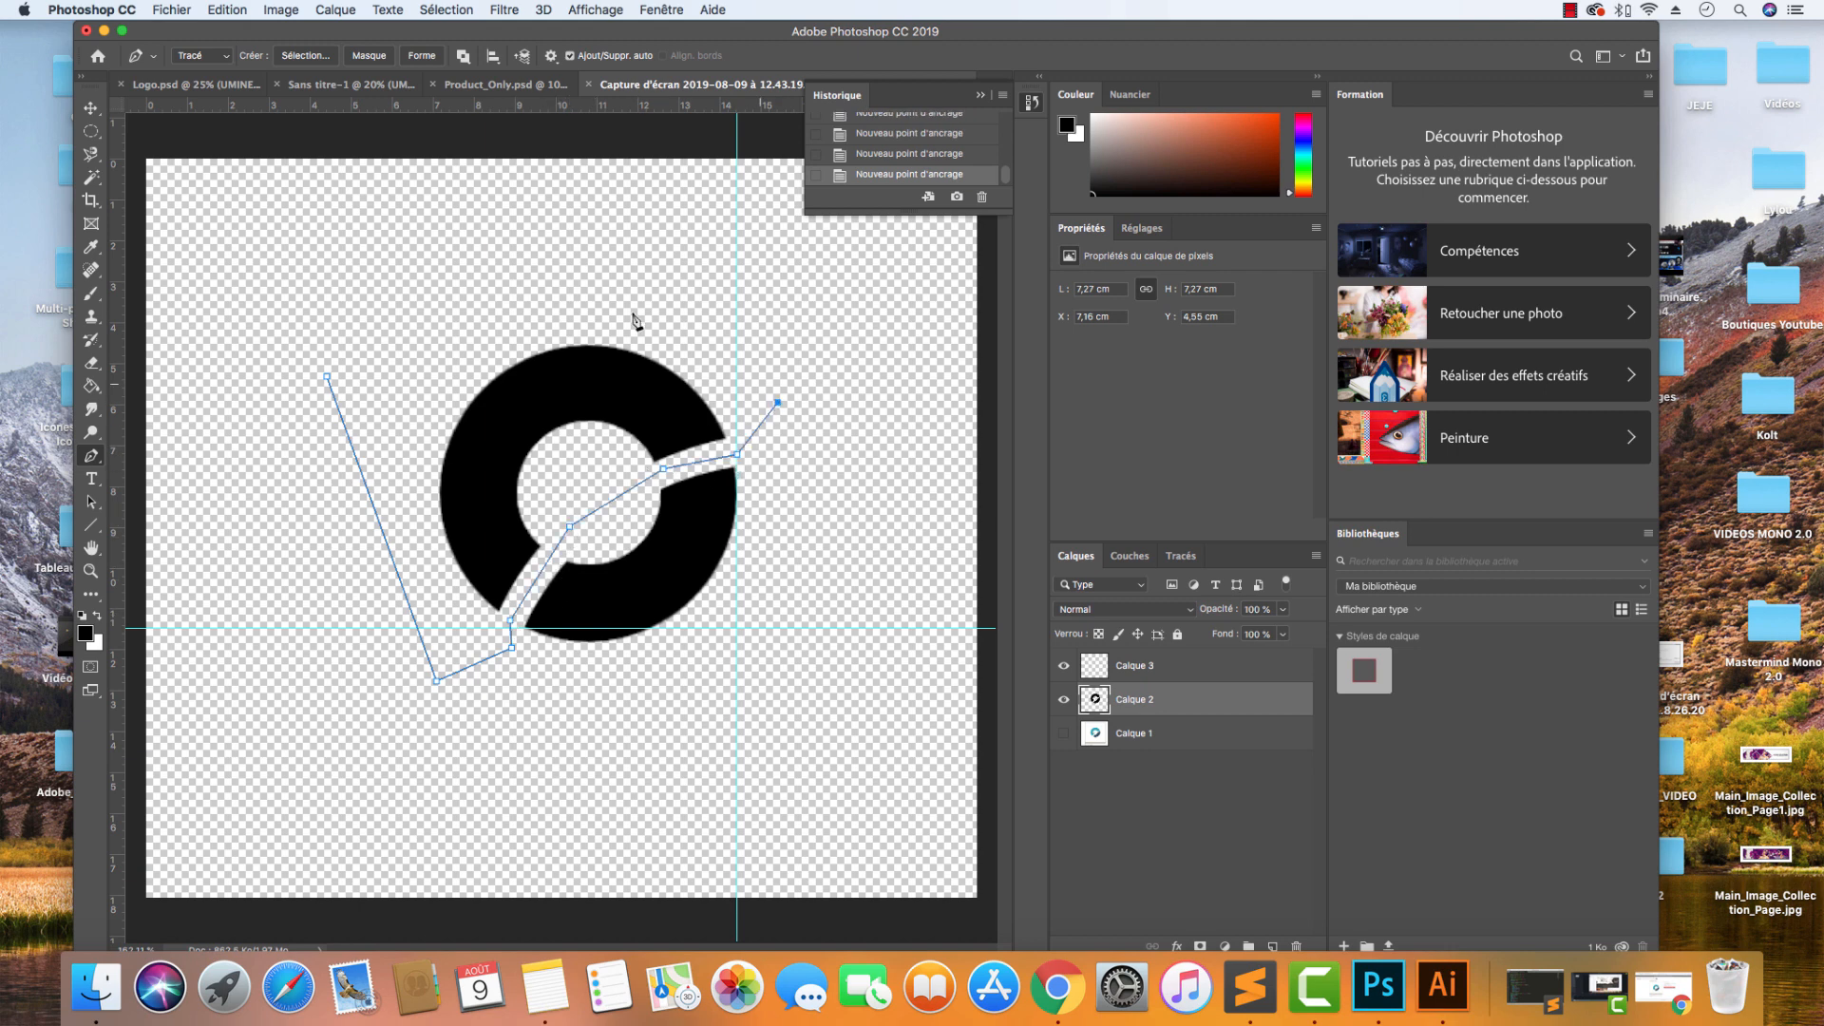
left_click(443, 281)
left_click(327, 376)
Convert the path to a new selection with a 0-pixel feather and cut the larger ring piece onto its own layer.
right_click(372, 371)
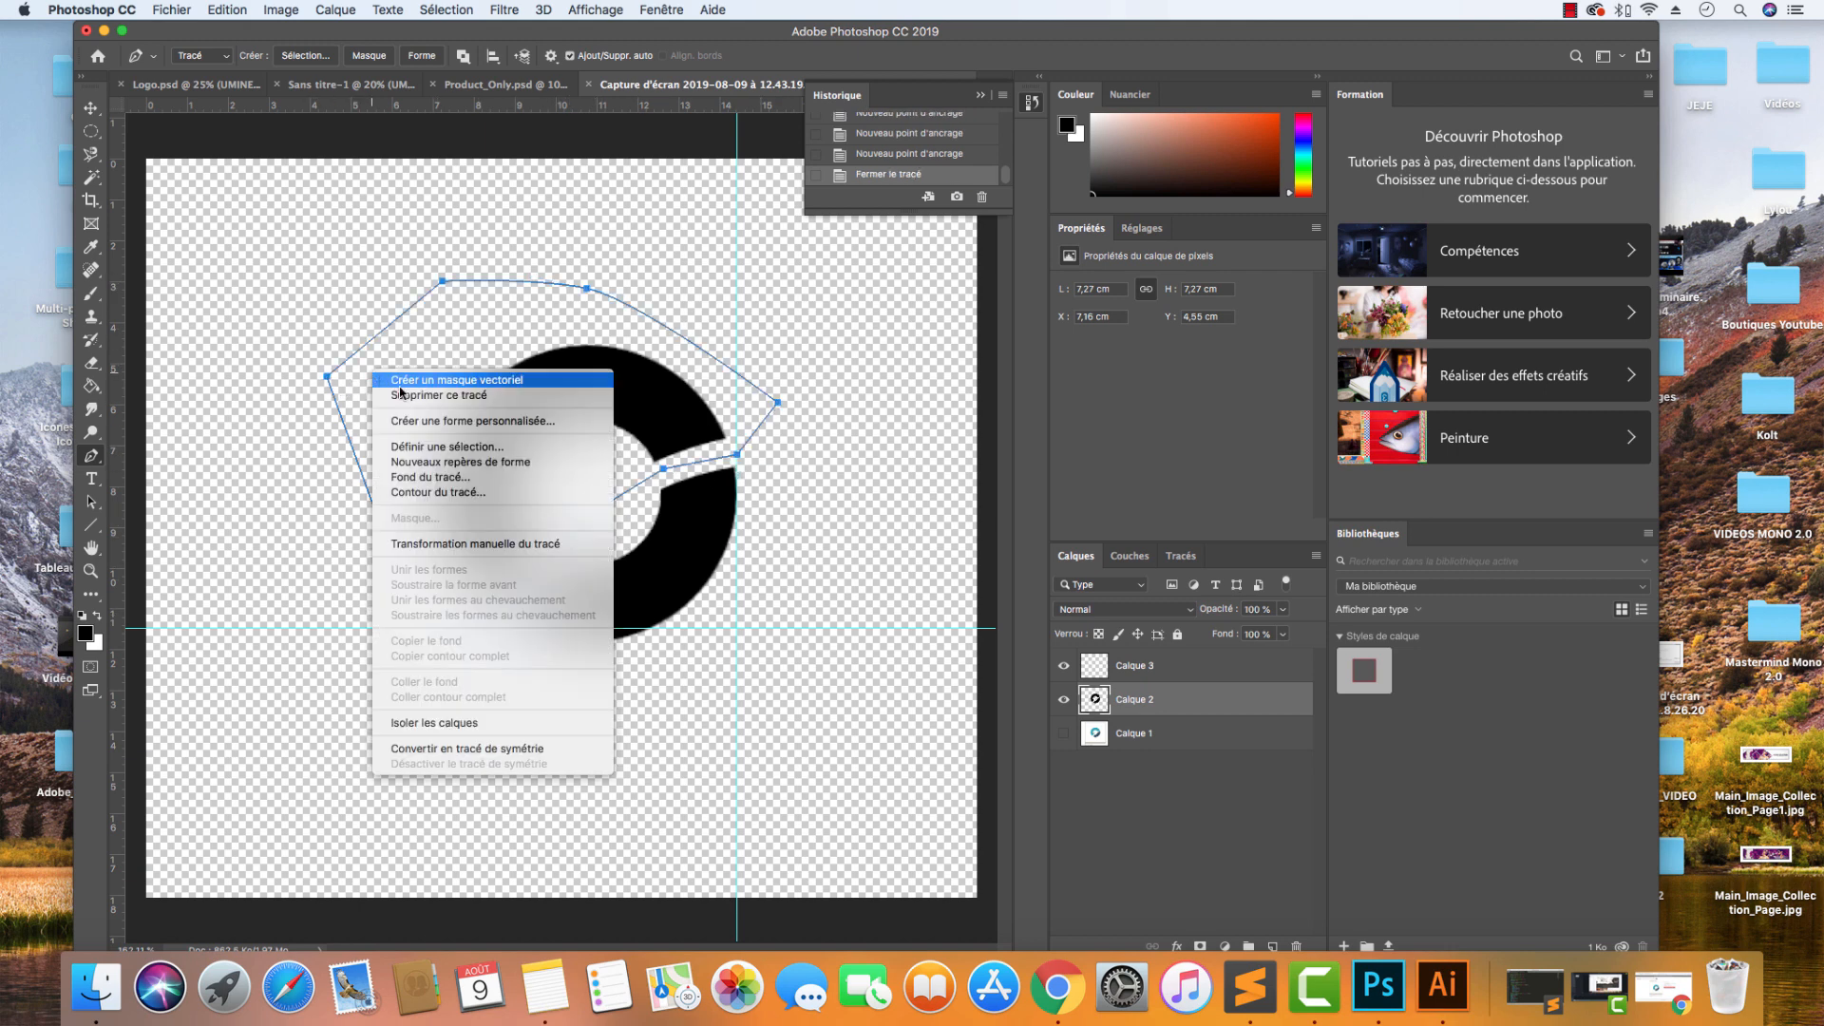
left_click(475, 446)
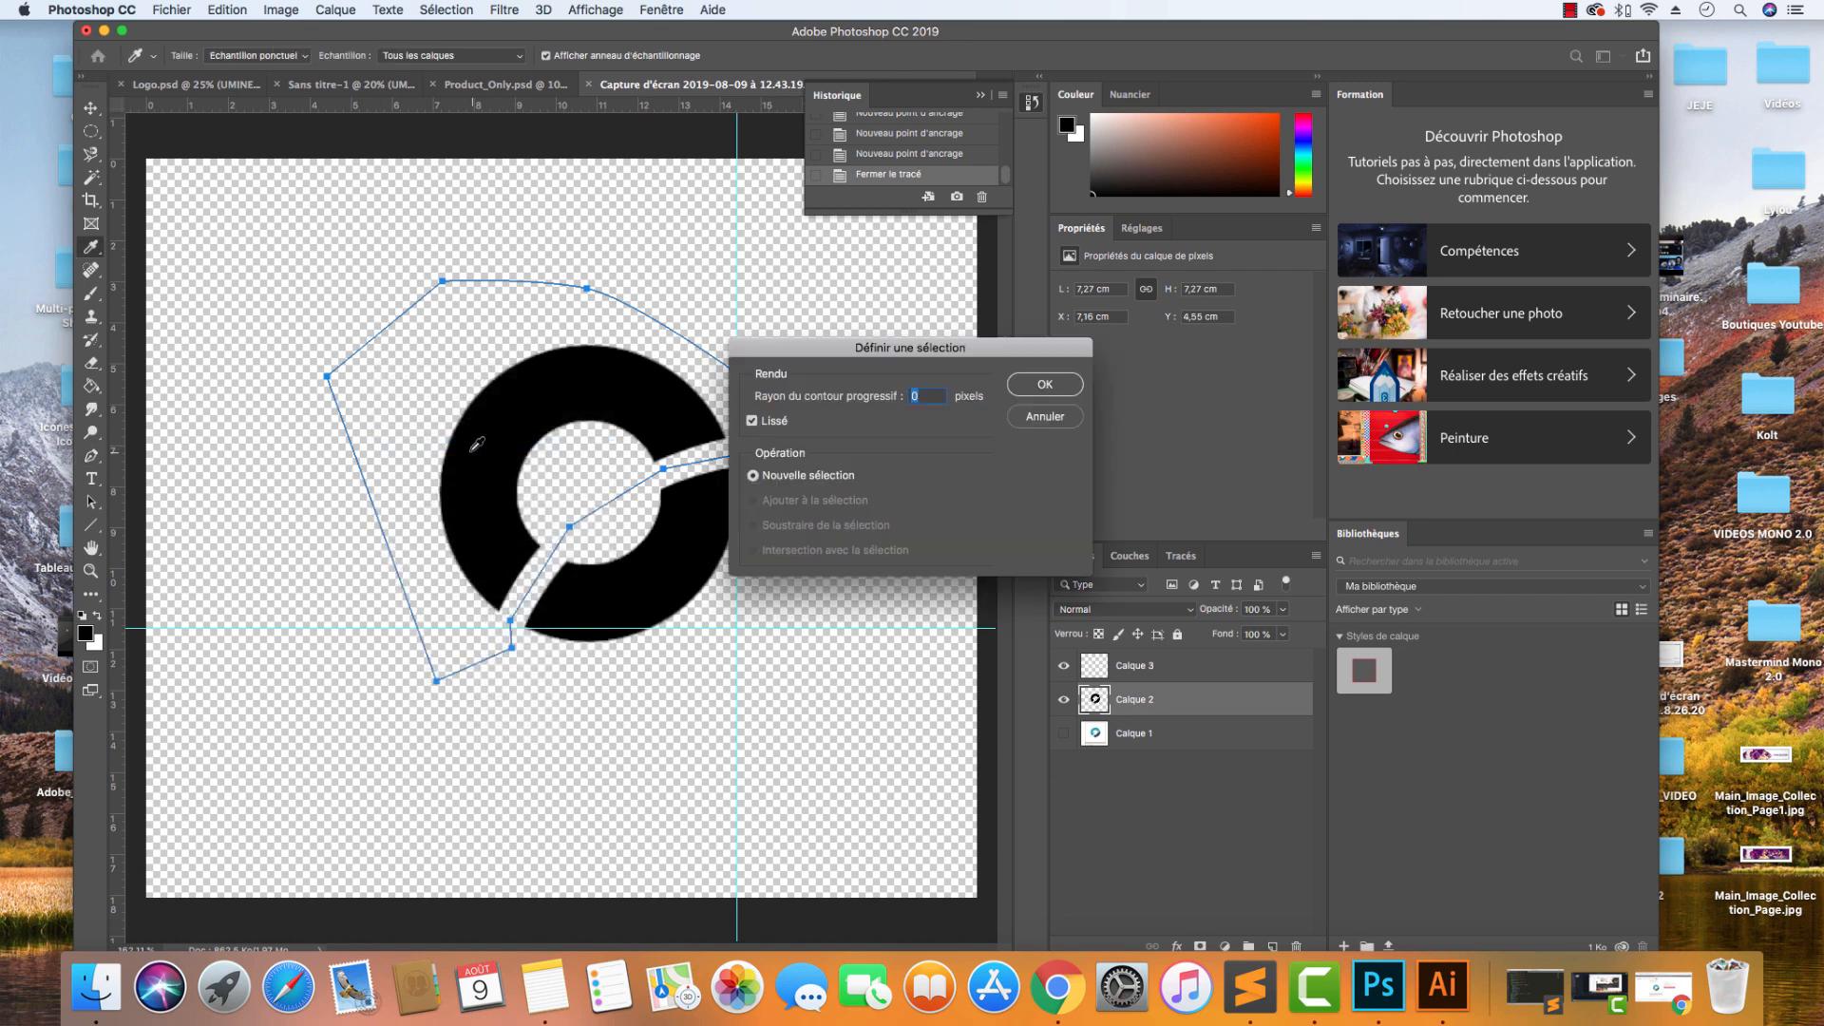
key("Return")
key("m")
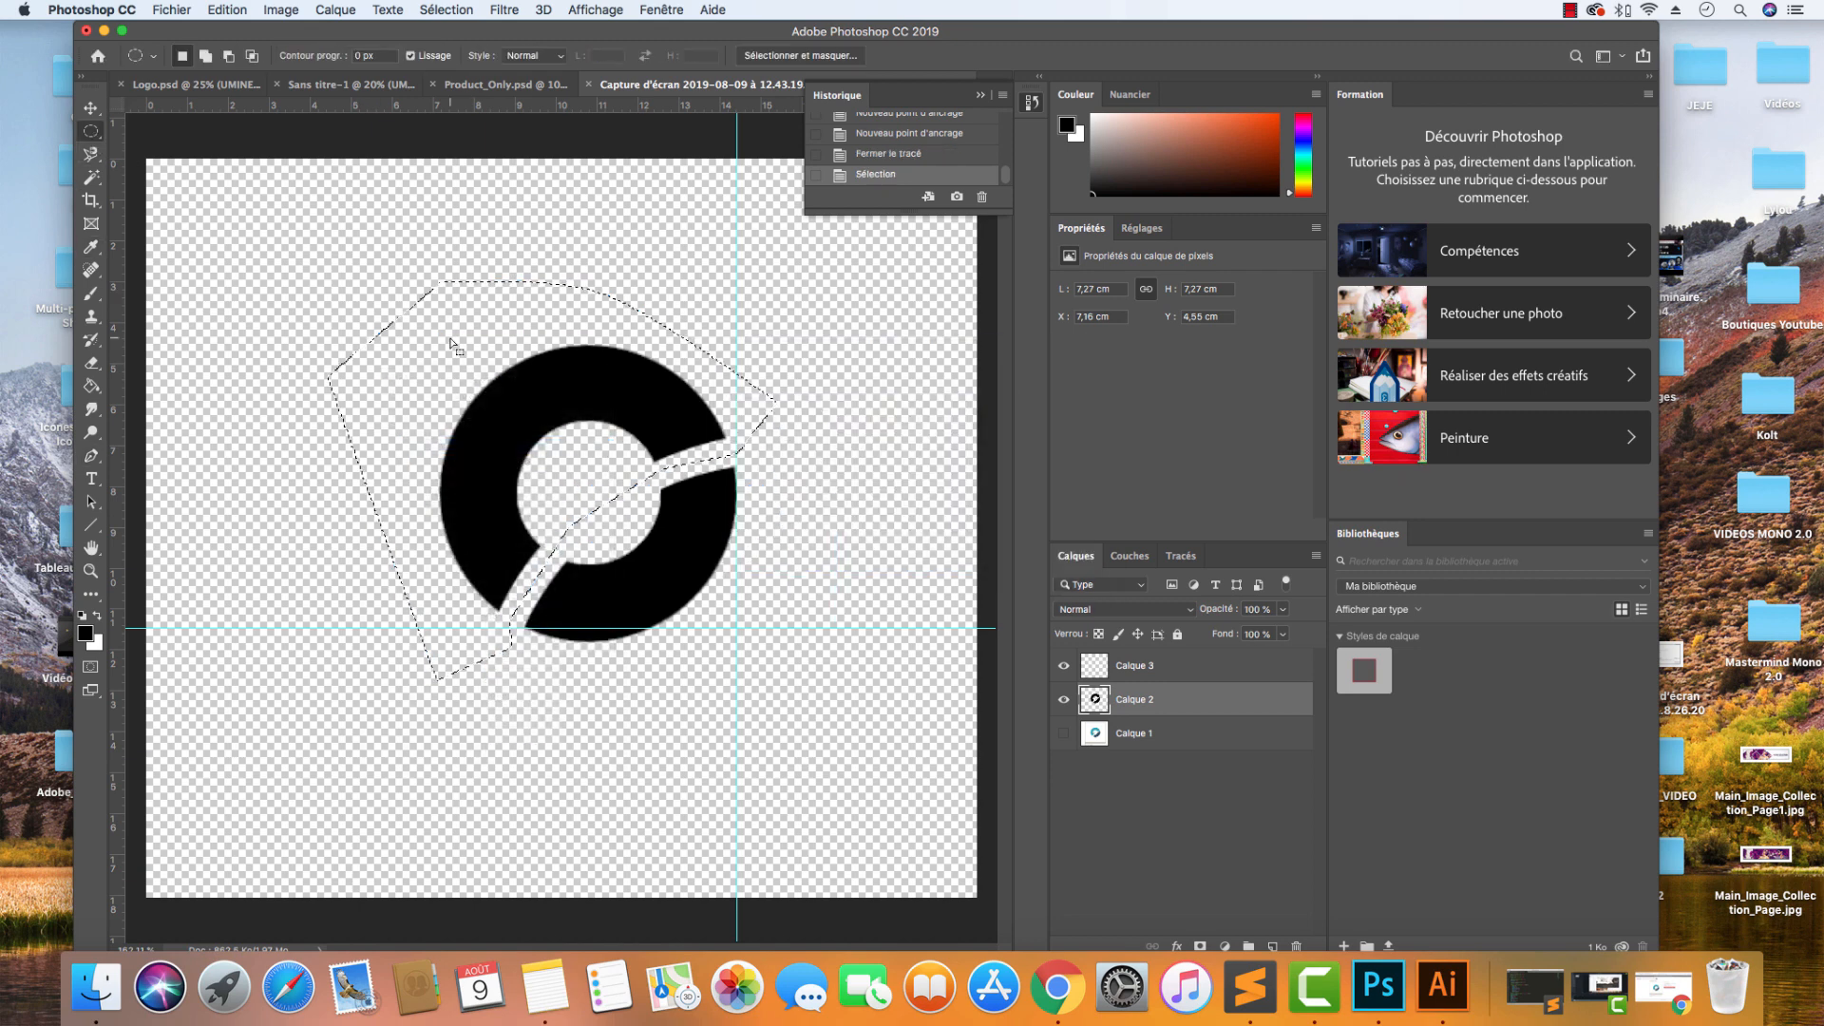
right_click(458, 345)
left_click(551, 476)
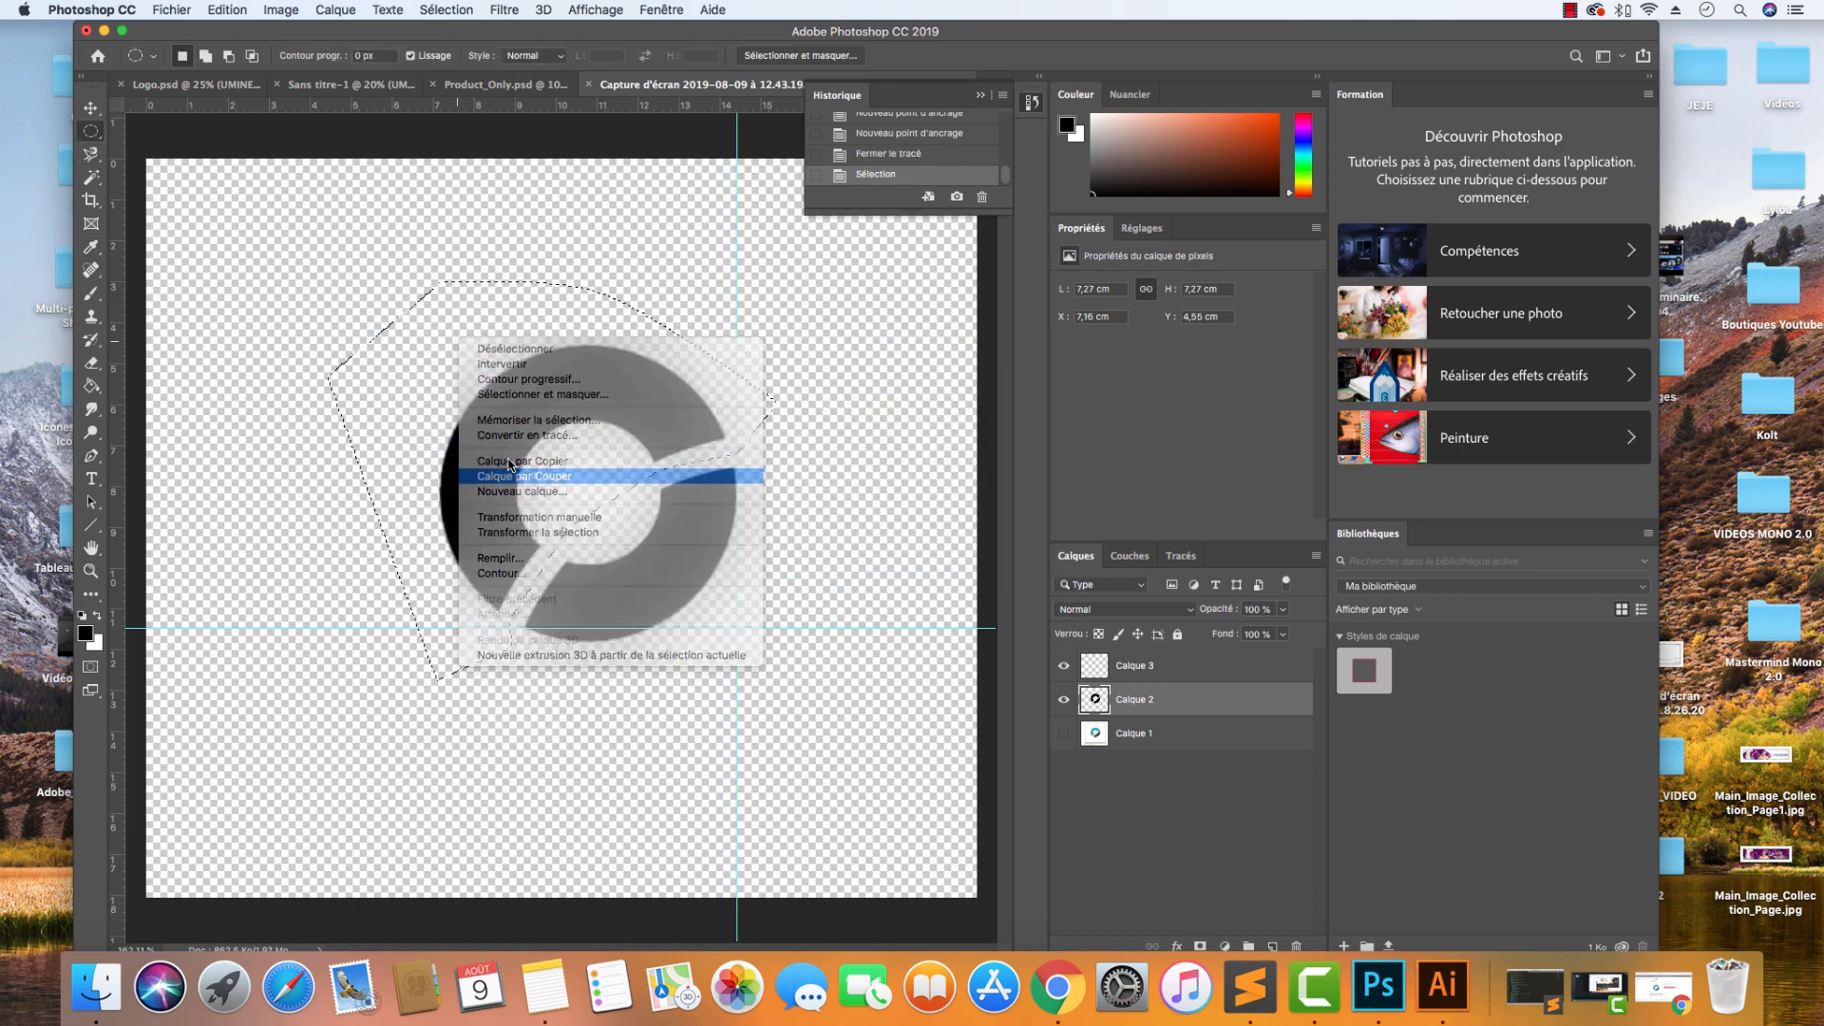
Apply an orange Color Overlay layer style to the larger ring piece.
left_click(89, 110)
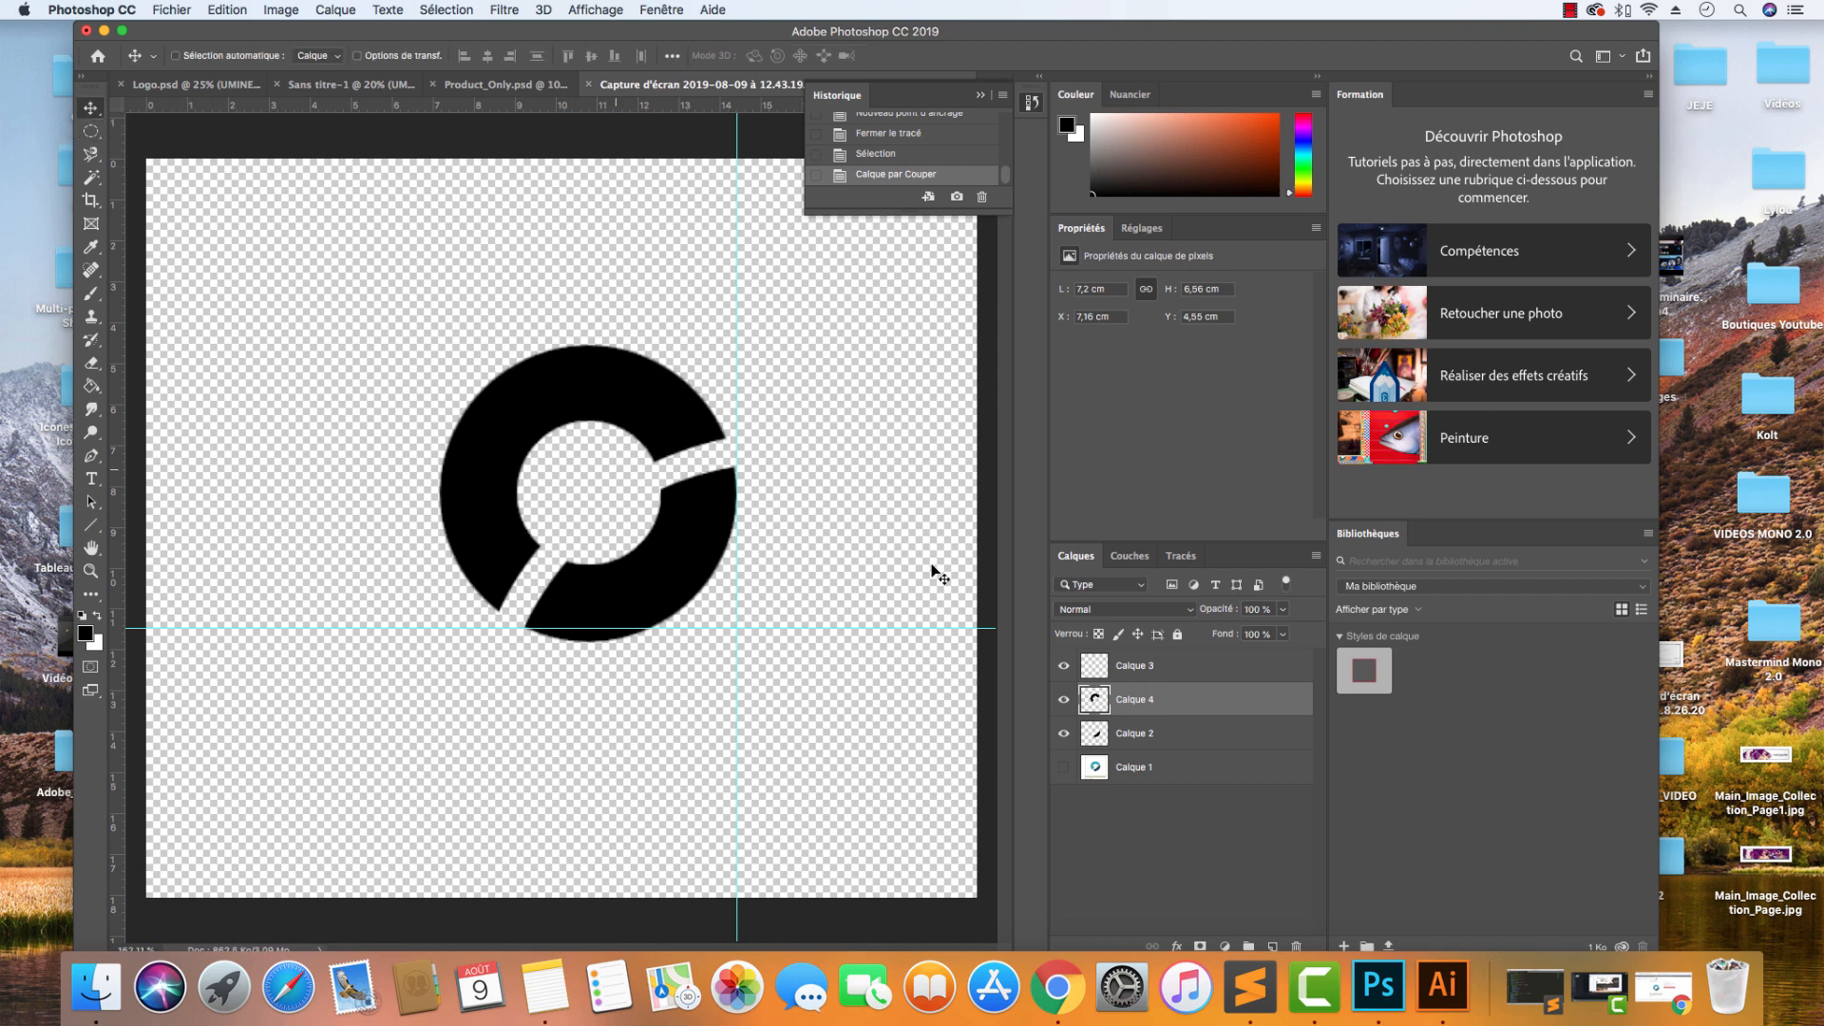
double_click(1258, 702)
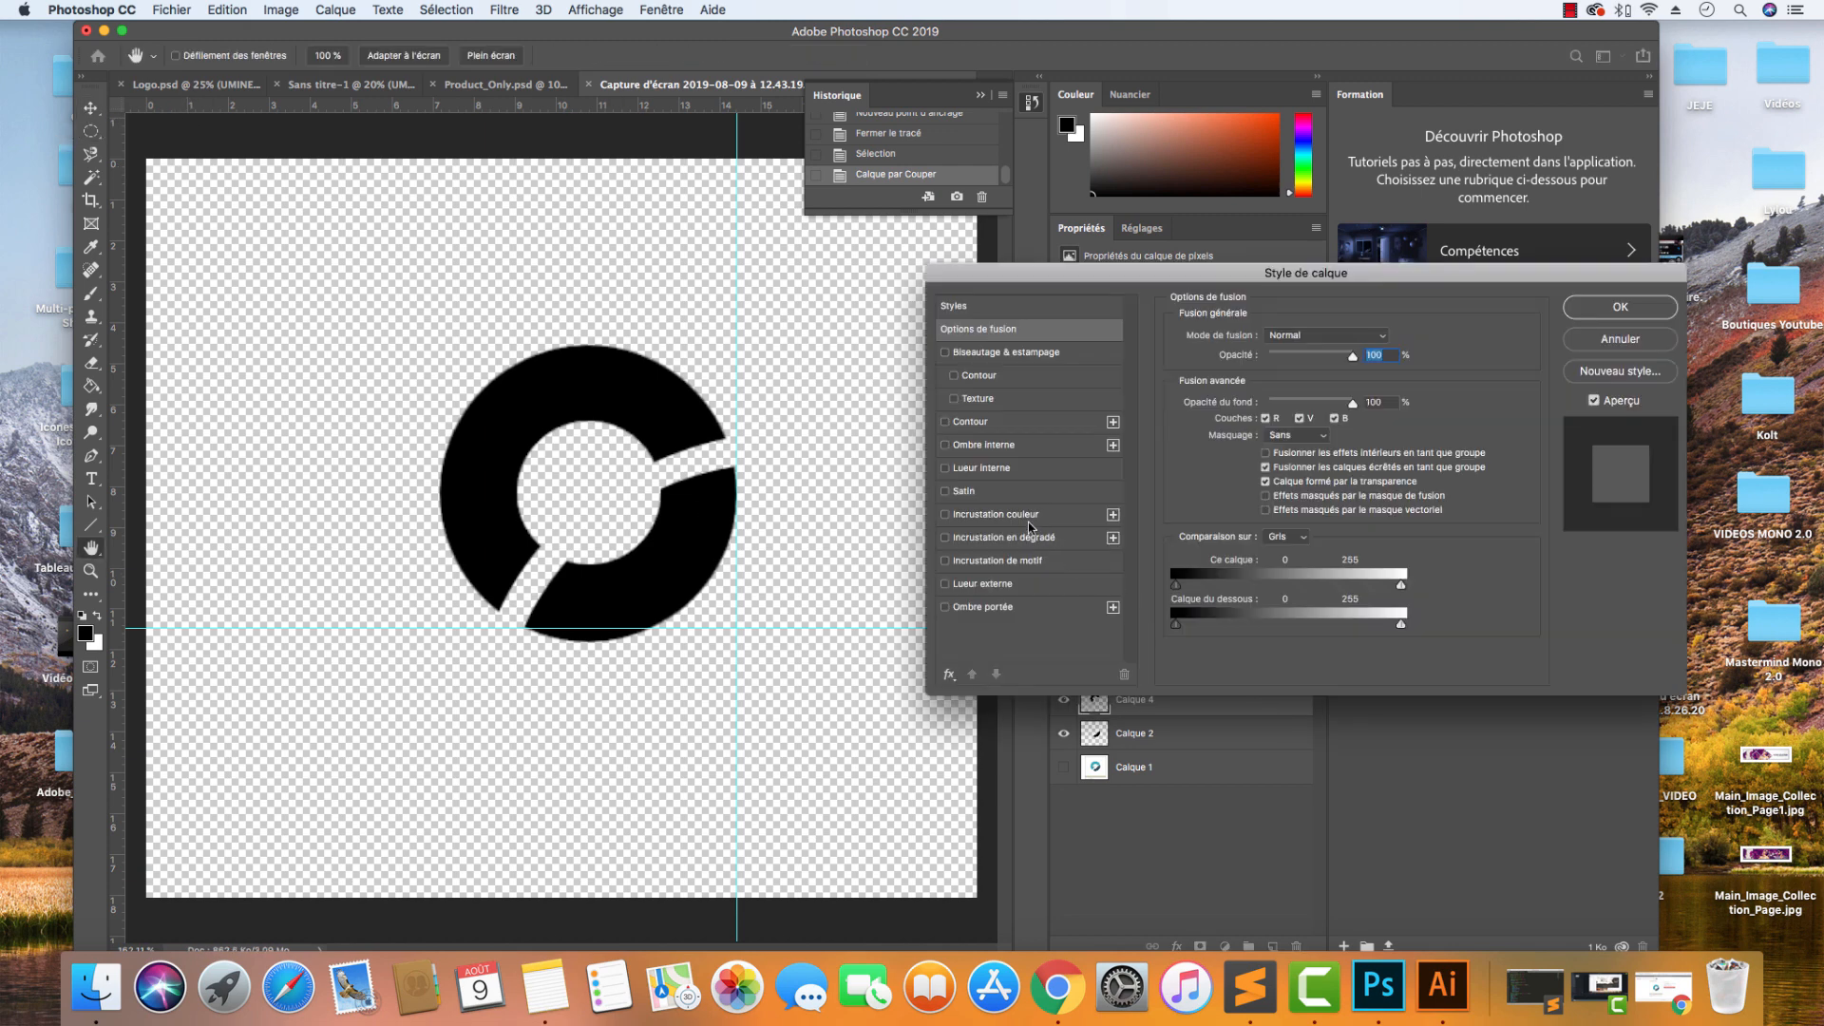
left_click(994, 514)
left_click(1612, 311)
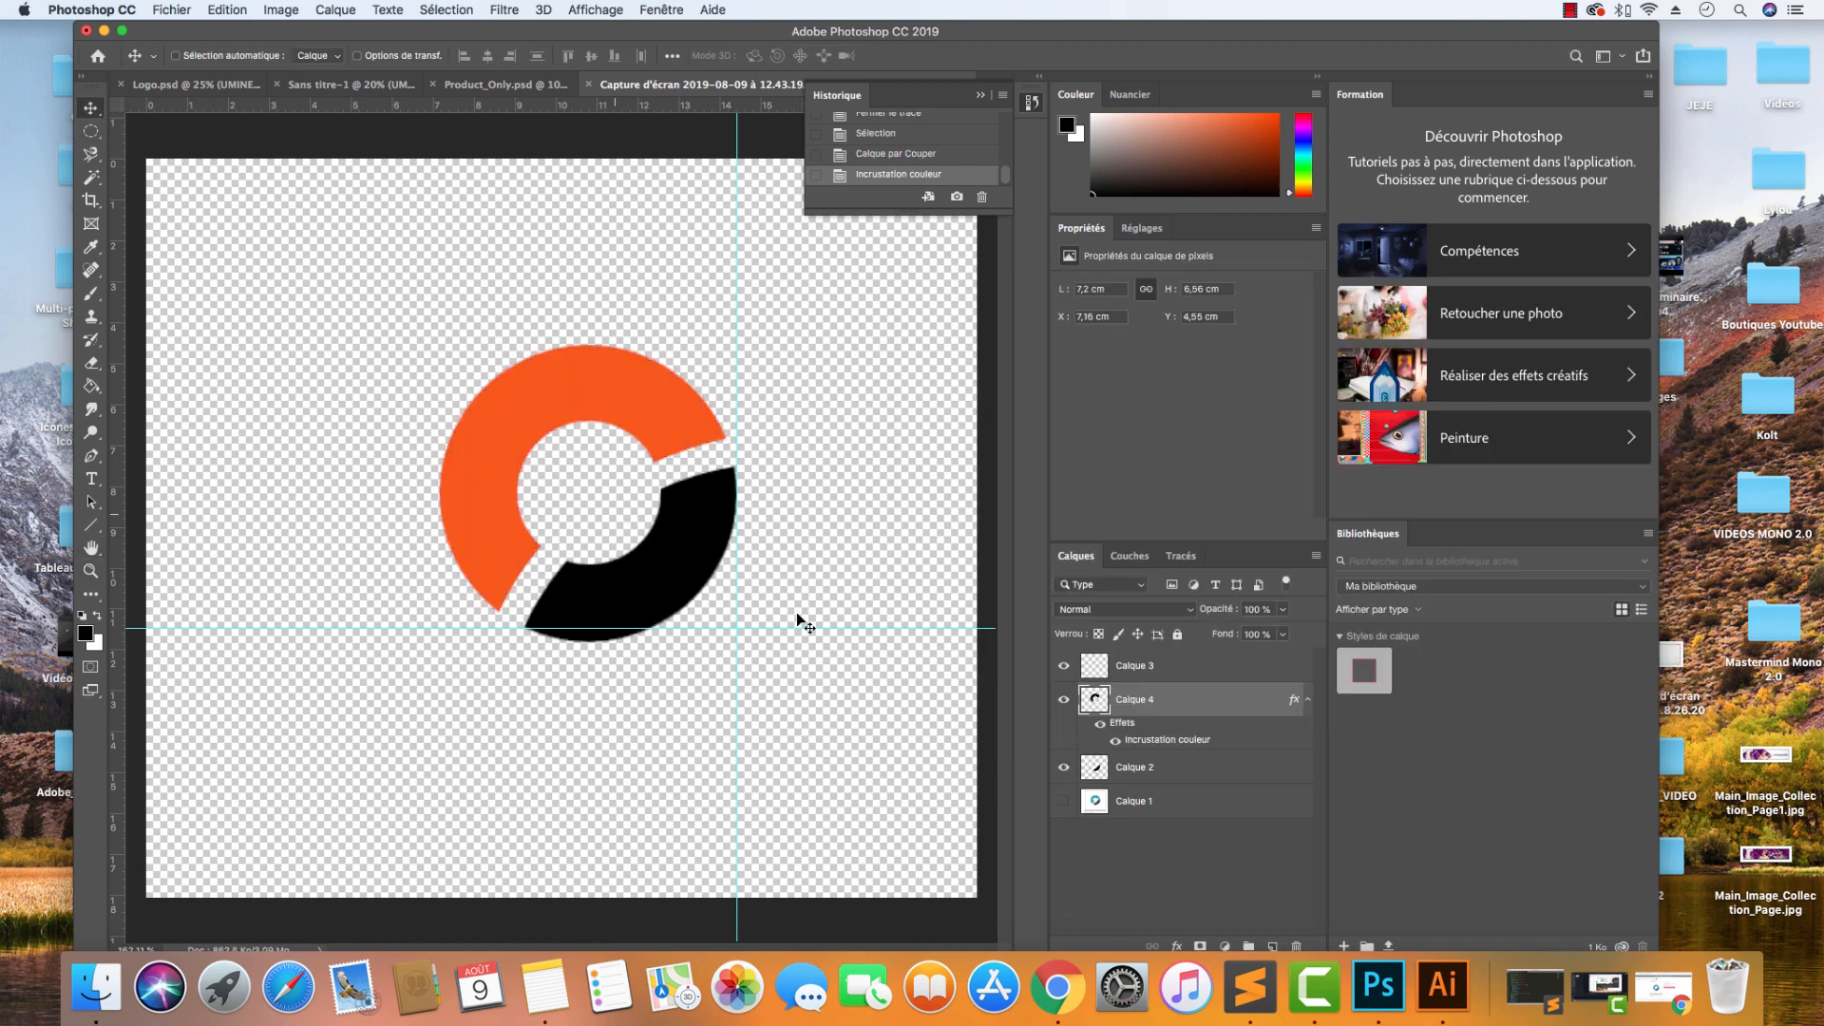
Move both ring piece layers together into the Sans titre-1 document, placing the ring below the tiger-striped icon of the UMINEO logo.
left_click(1168, 767)
left_click_drag(707, 536, 517, 212)
left_click(469, 84)
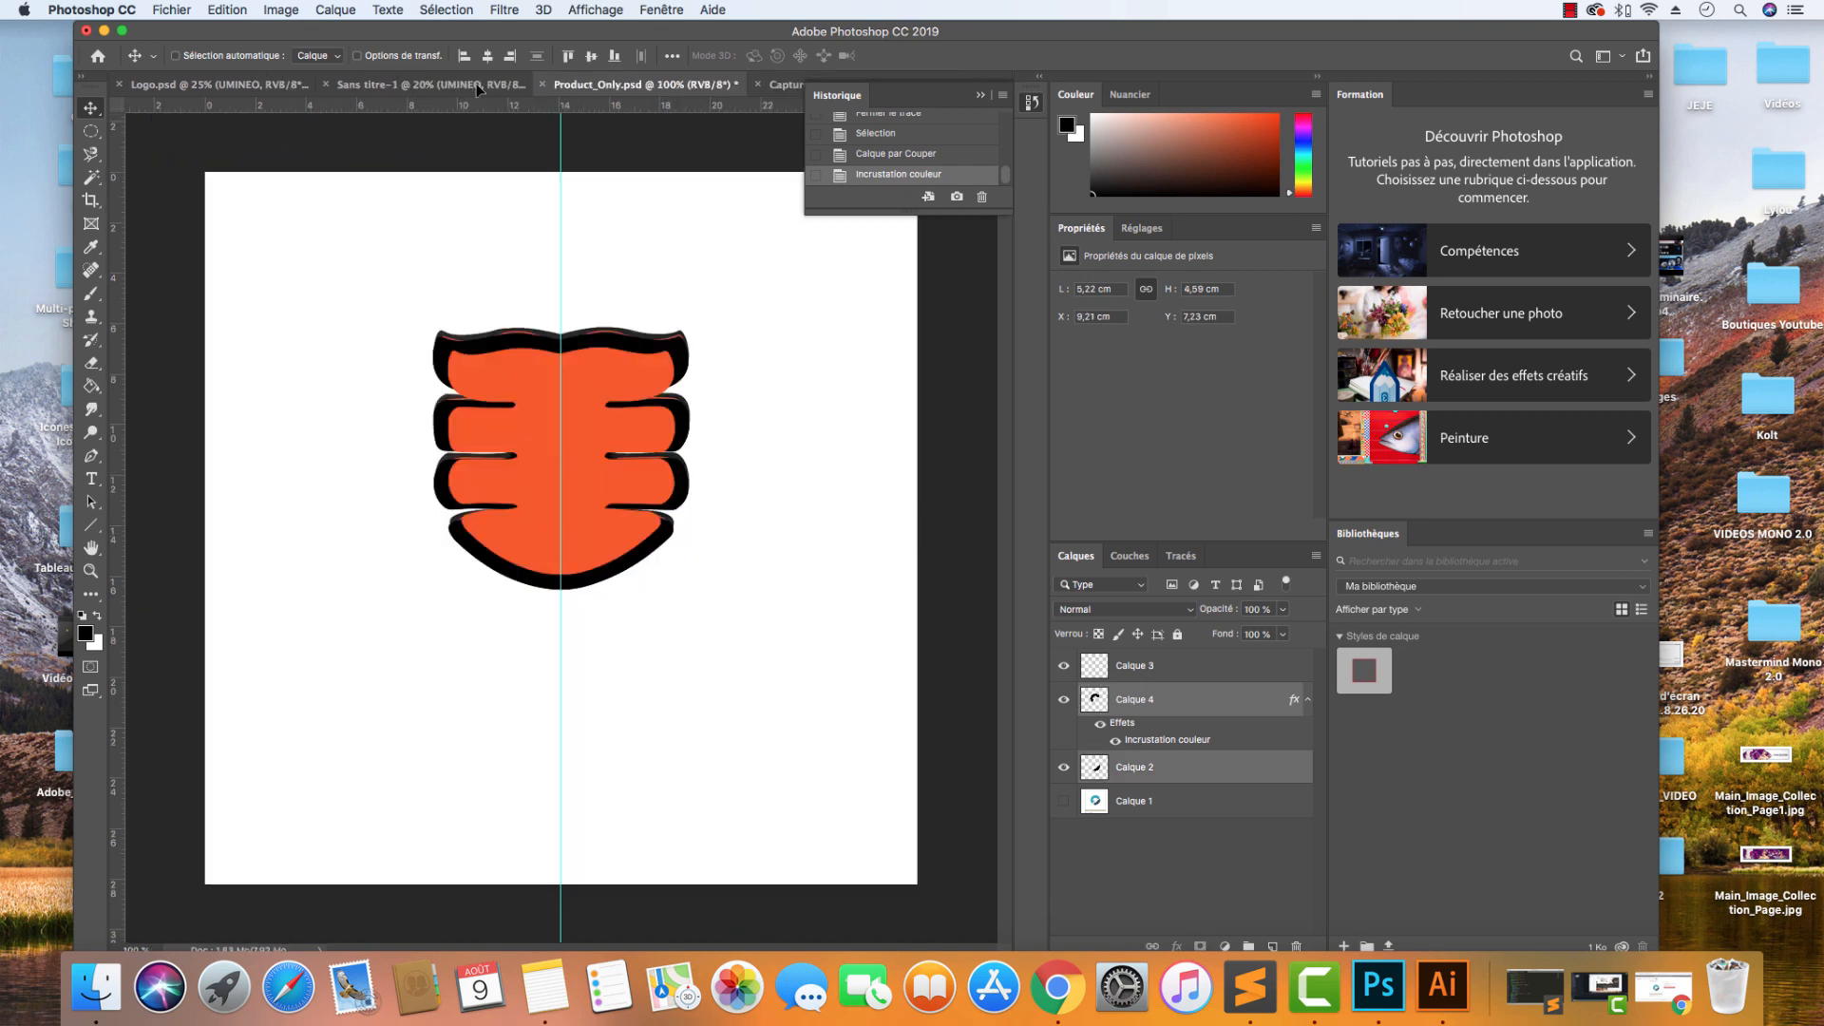
left_click(473, 82)
left_click_drag(434, 109, 645, 533)
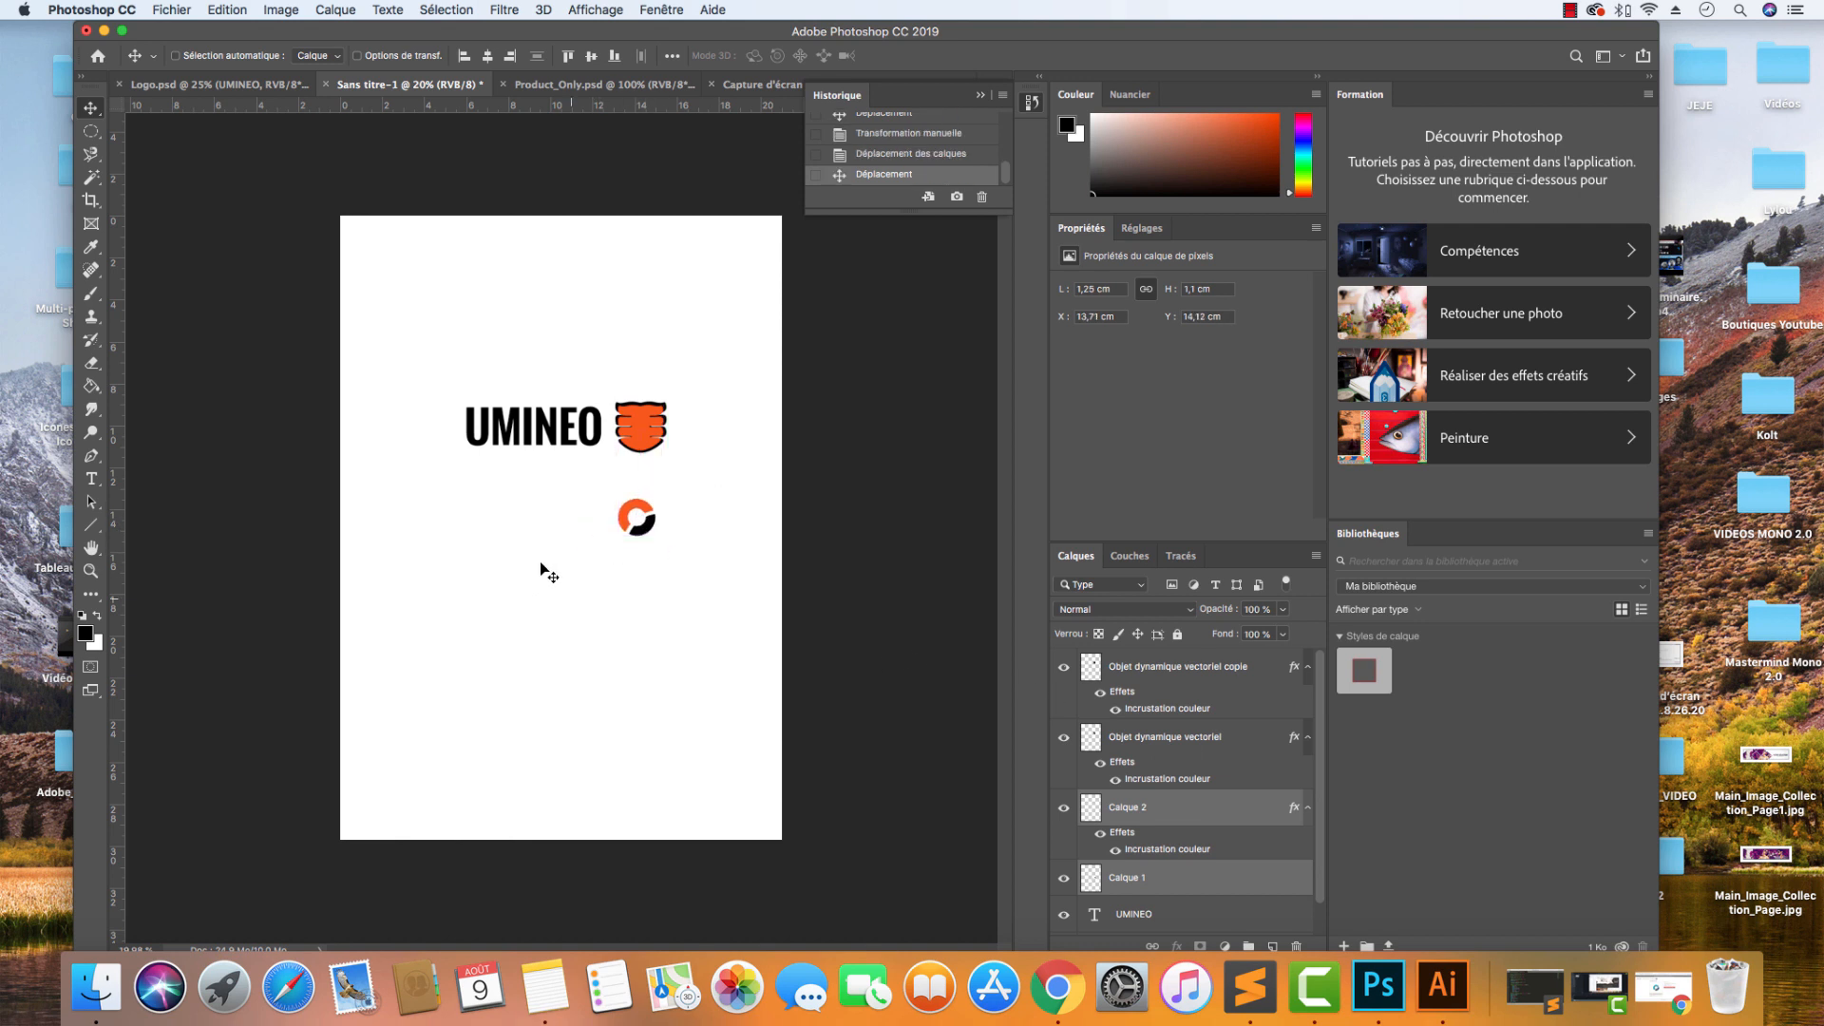
Bring up the Logo.psd document to examine the finished single-product and multi-product logos.
left_click(248, 88)
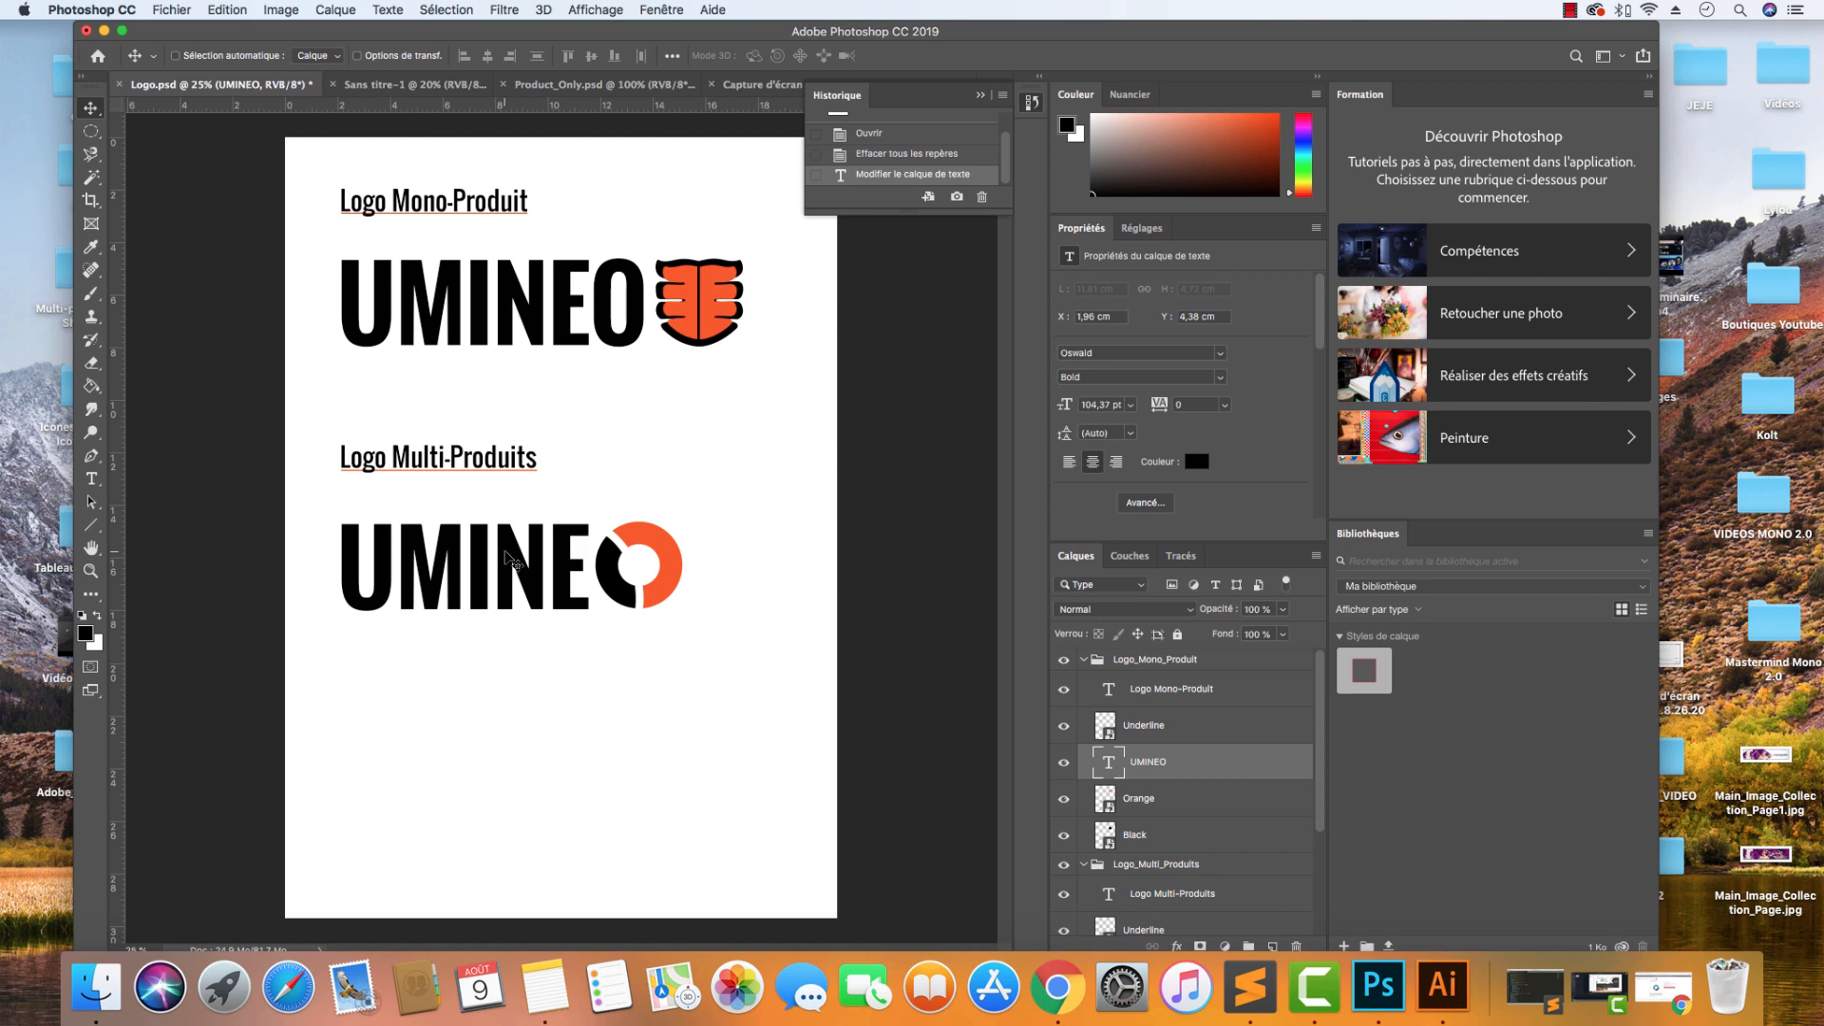
Switch to Chrome and search Shutterstock for "sport", limited to vector images.
left_click(1057, 988)
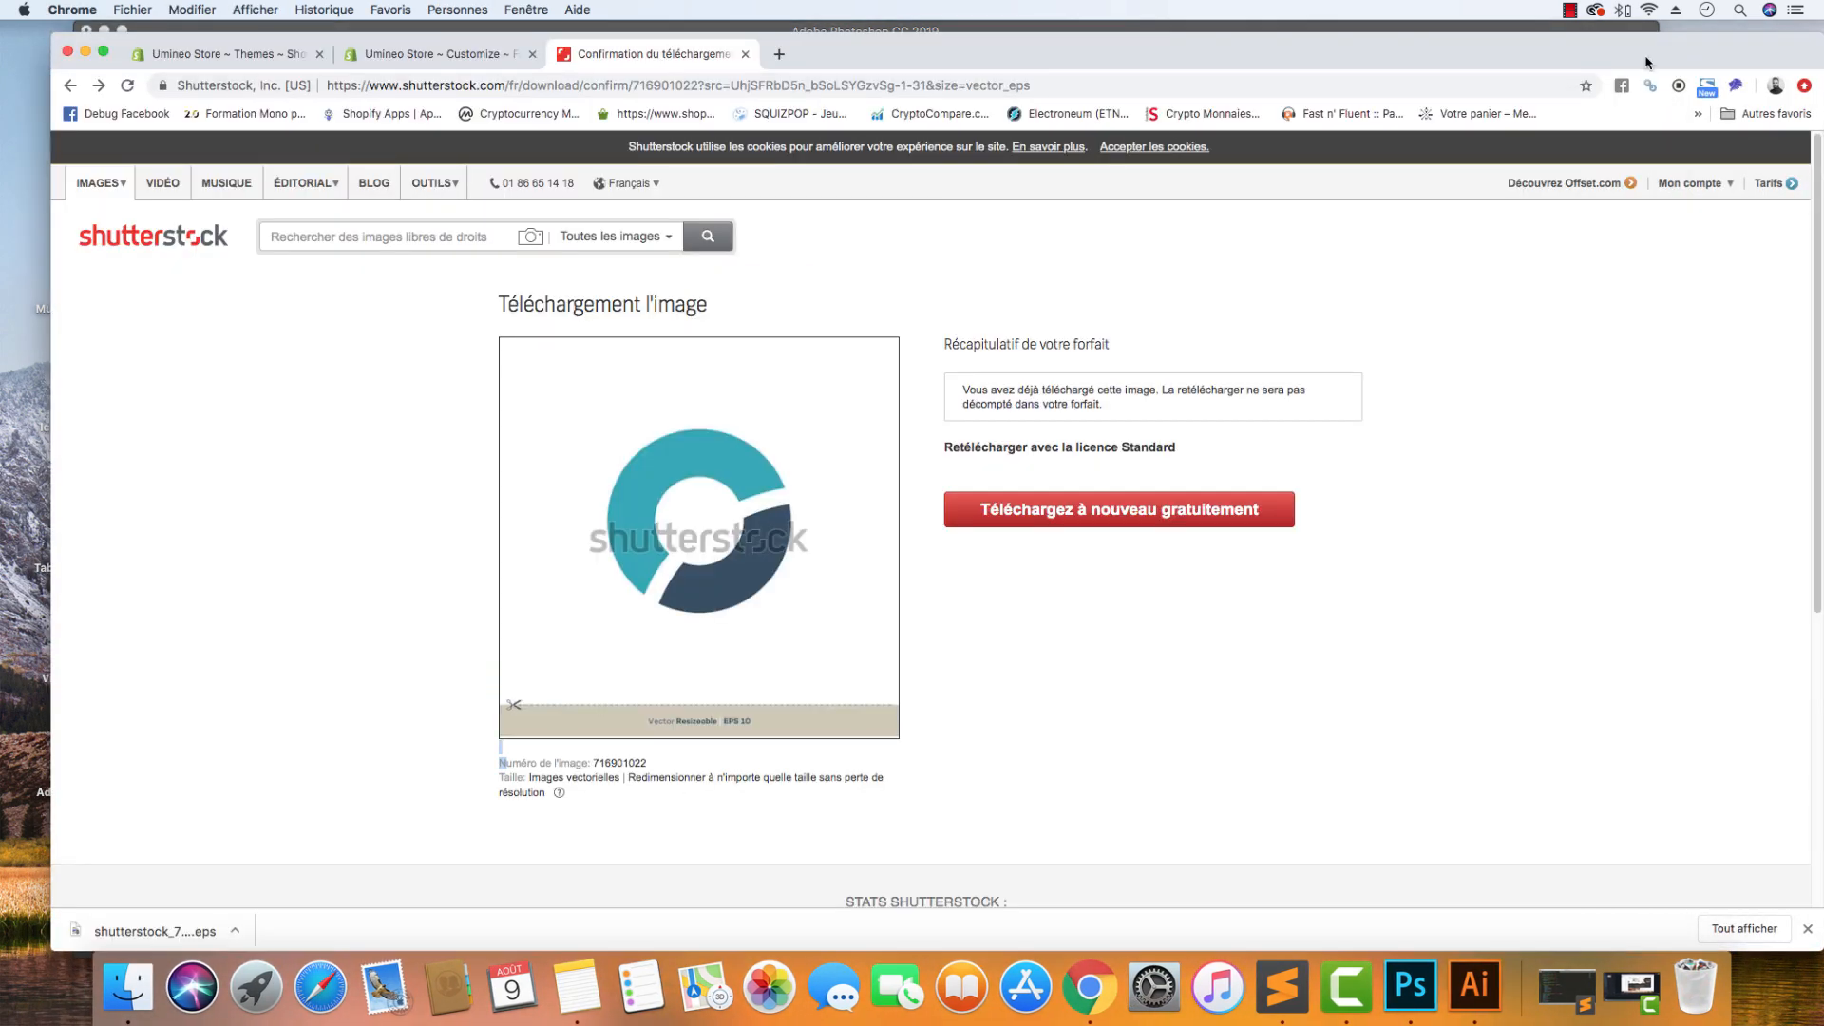
left_click(401, 236)
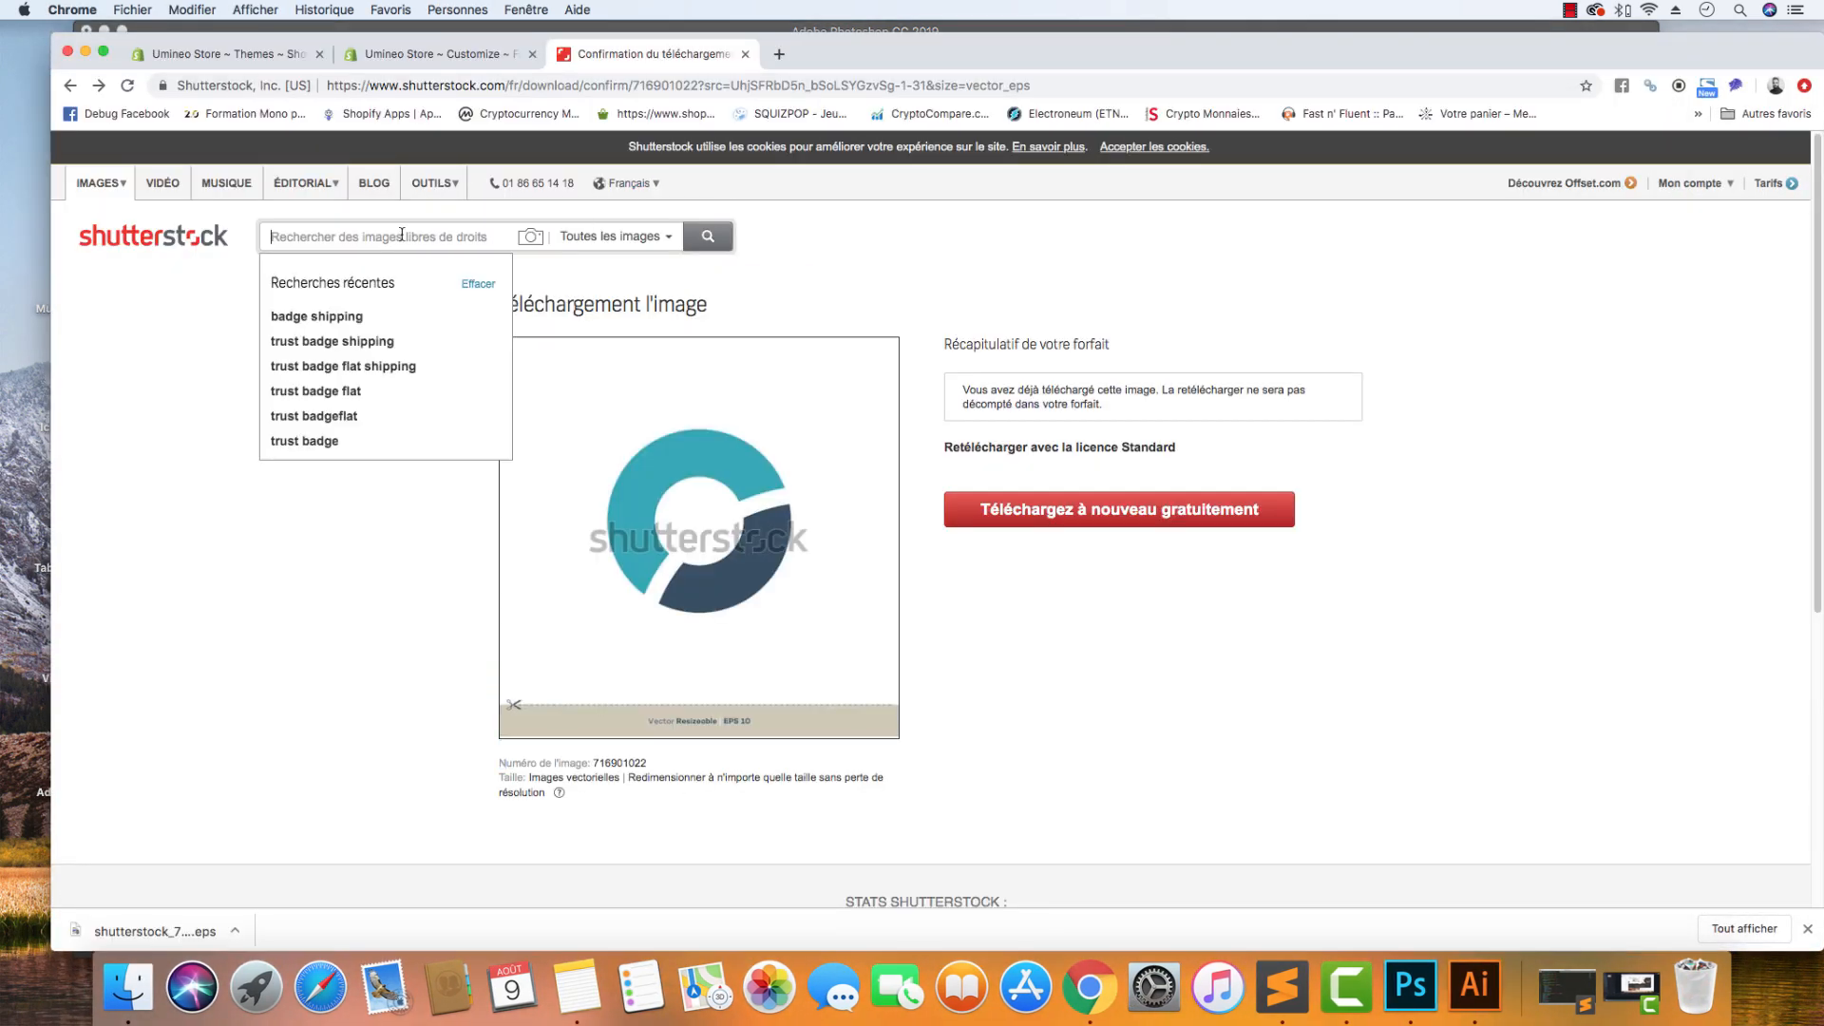
type("sport")
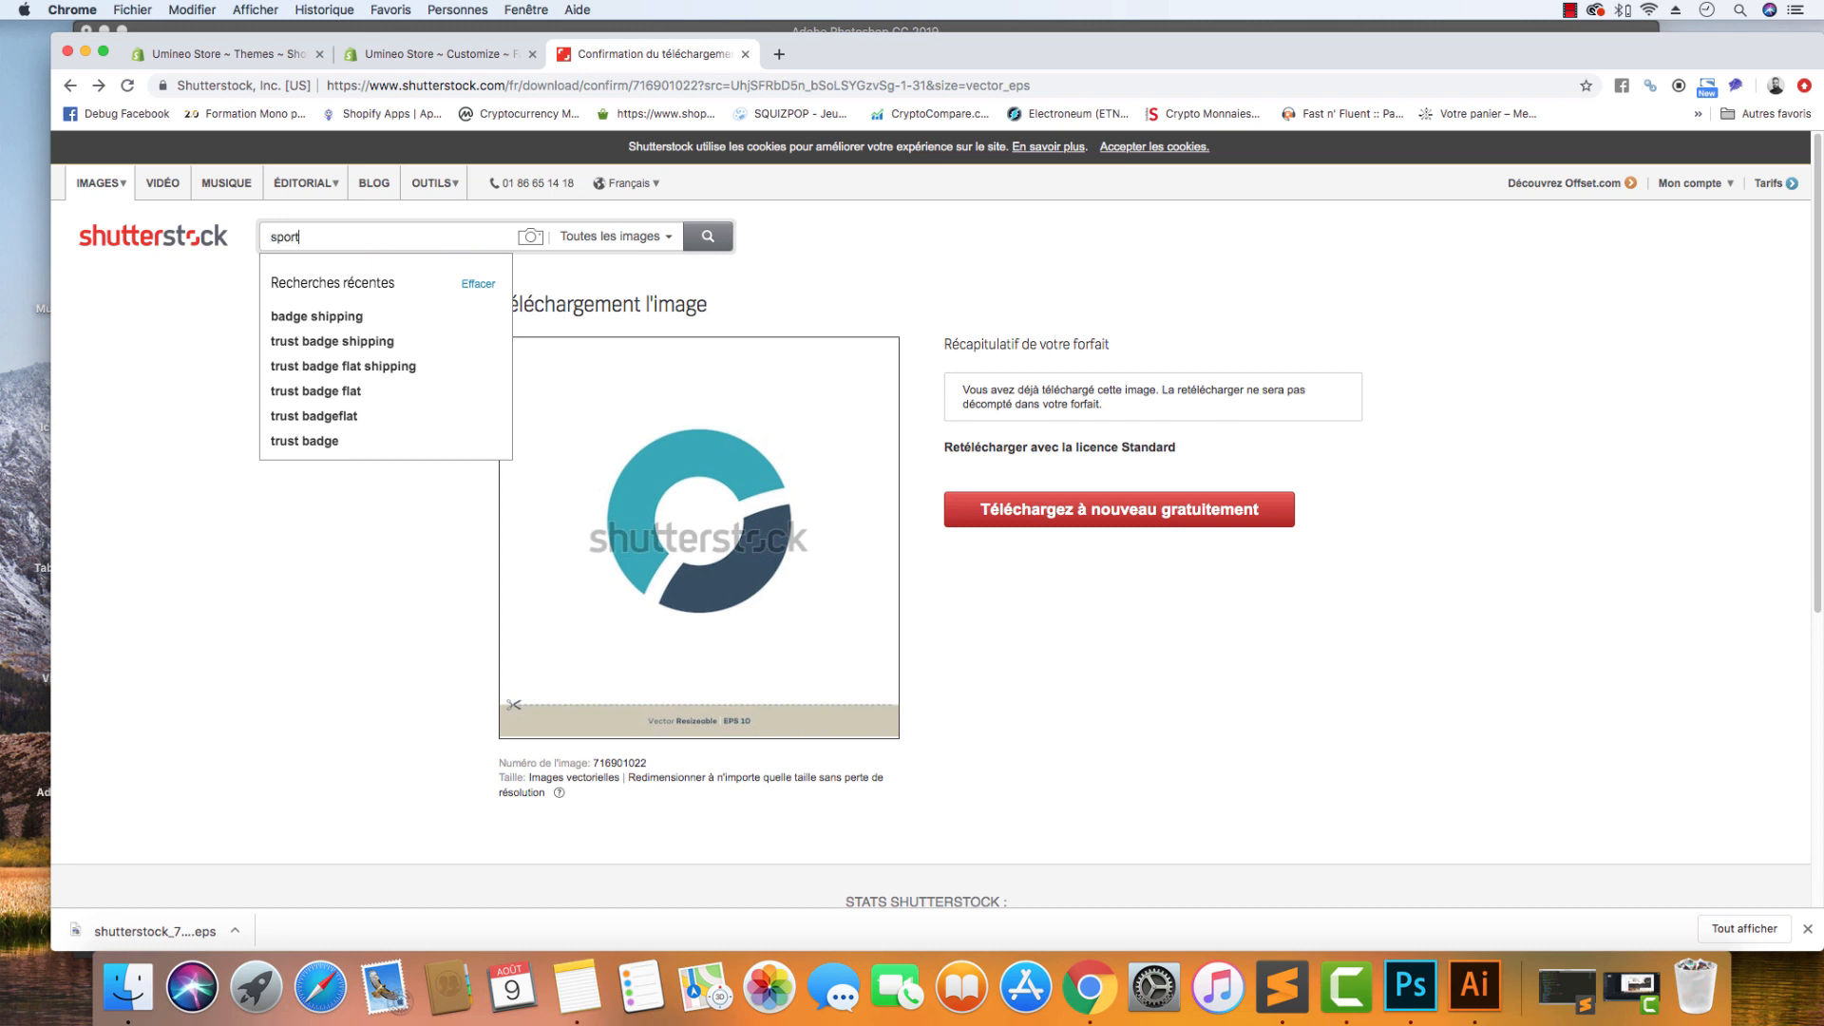
left_click(618, 237)
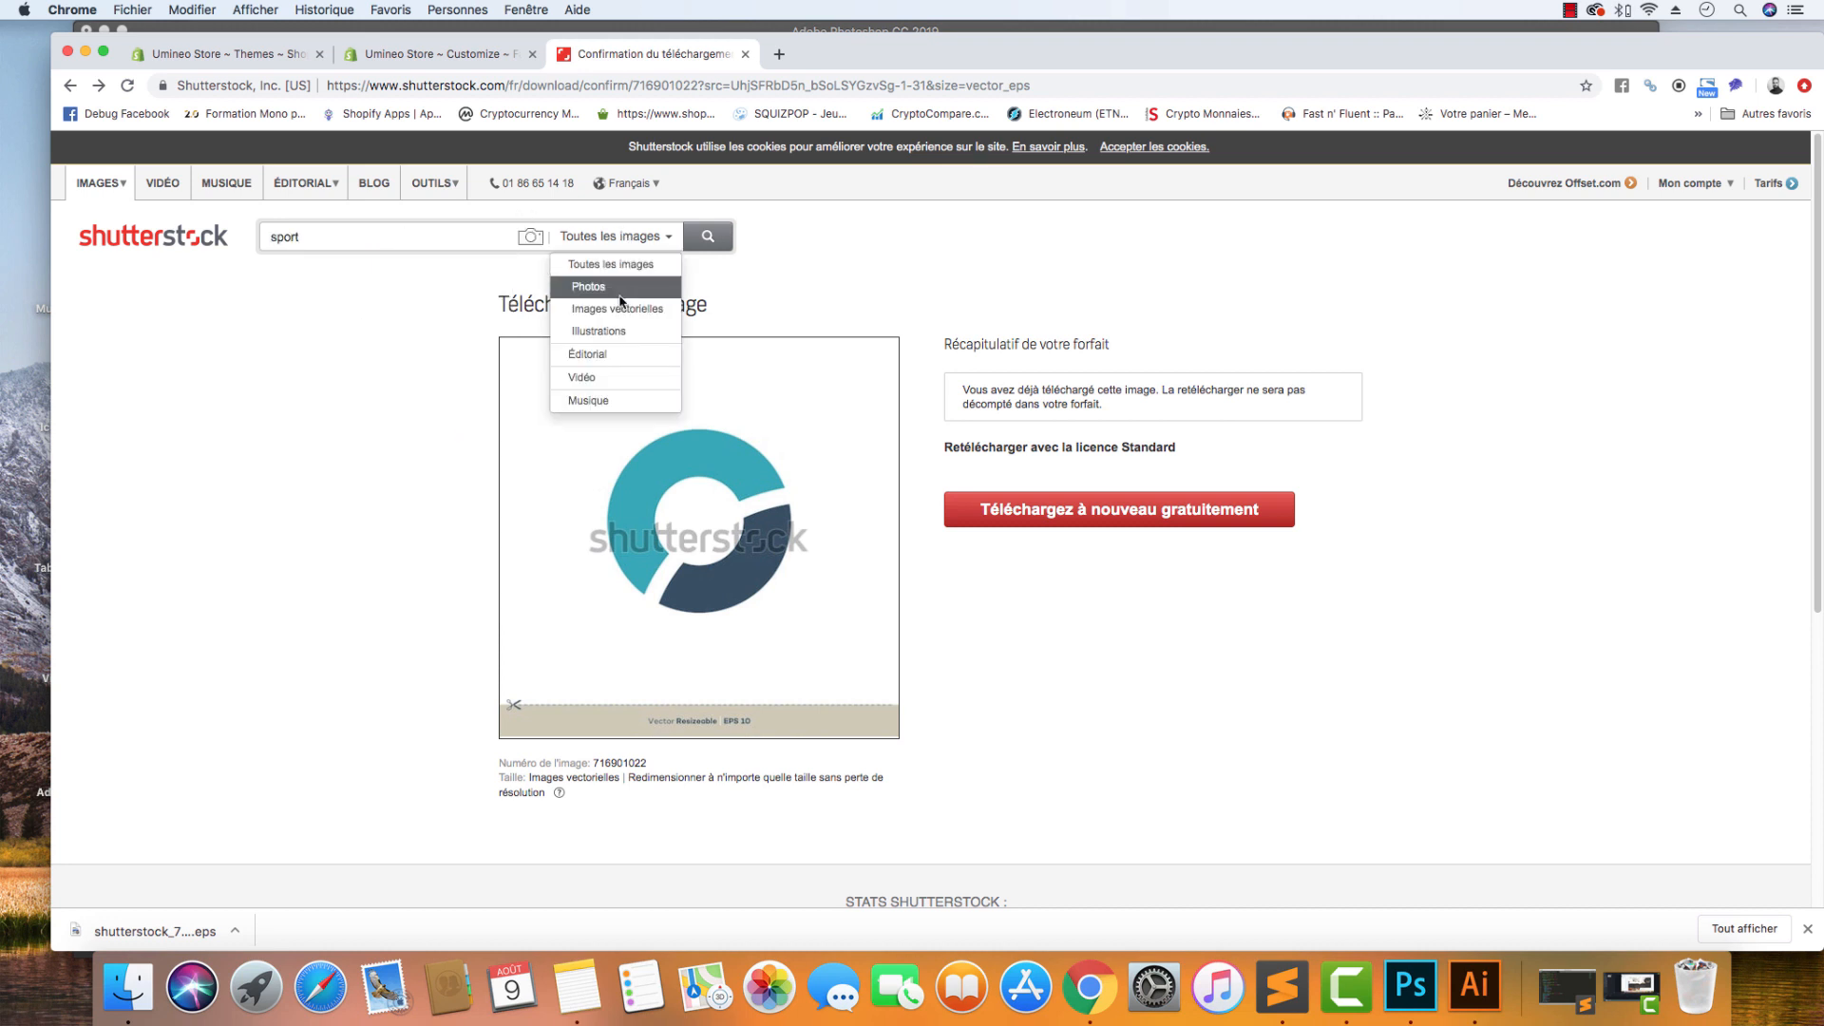
left_click(645, 290)
left_click(696, 242)
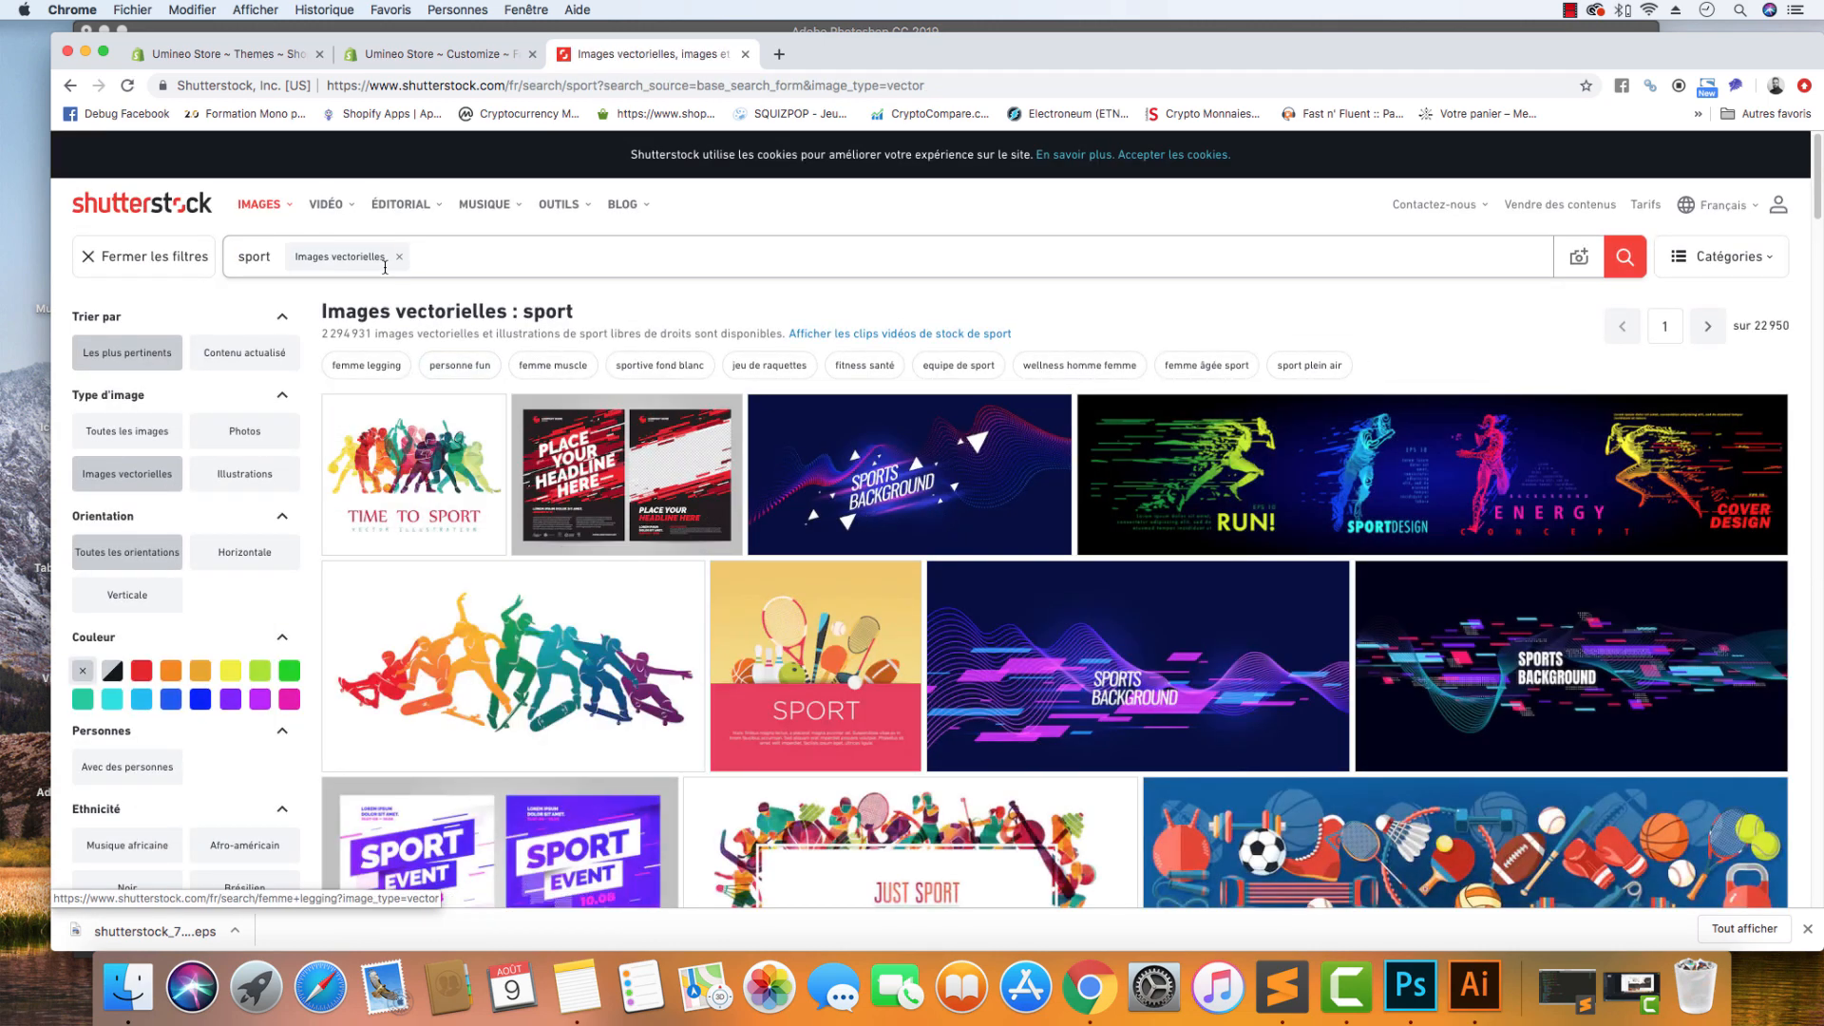
Refine the Shutterstock search to "sport logo" and look through the vector results.
left_click(439, 257)
type("logo")
key("Return")
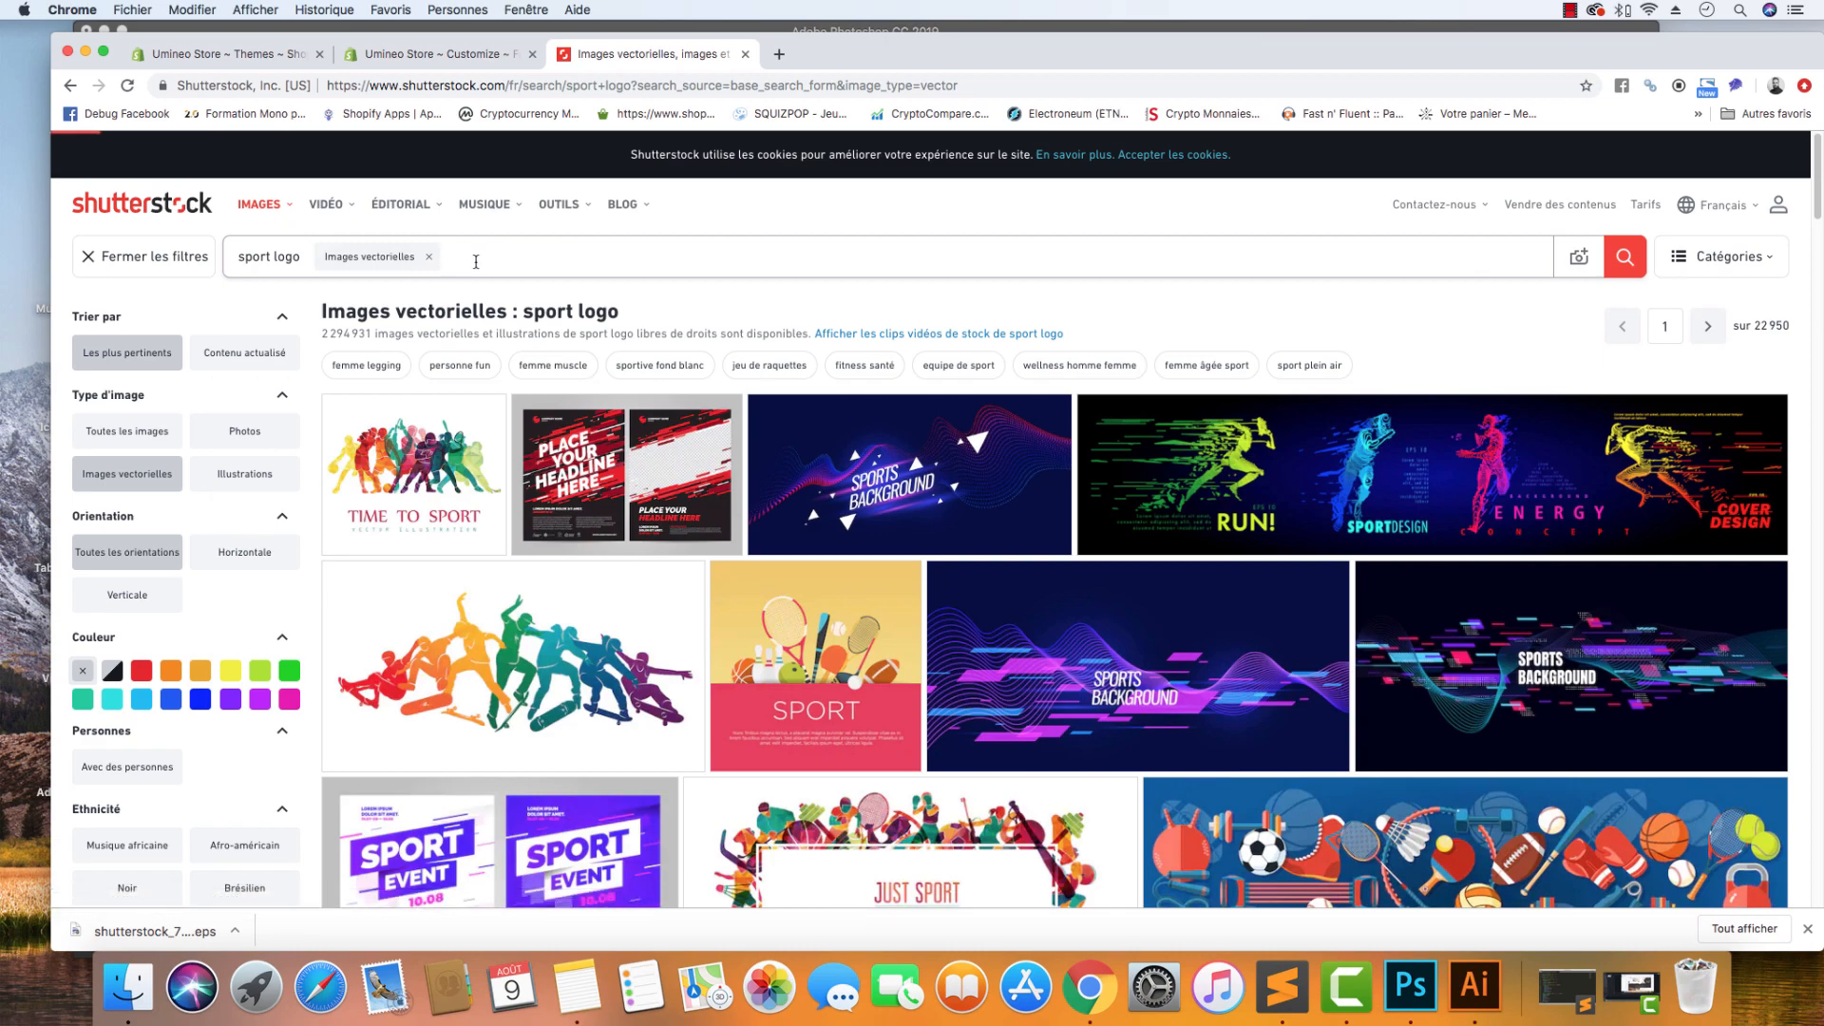
scroll(1674, 513, "down", 15)
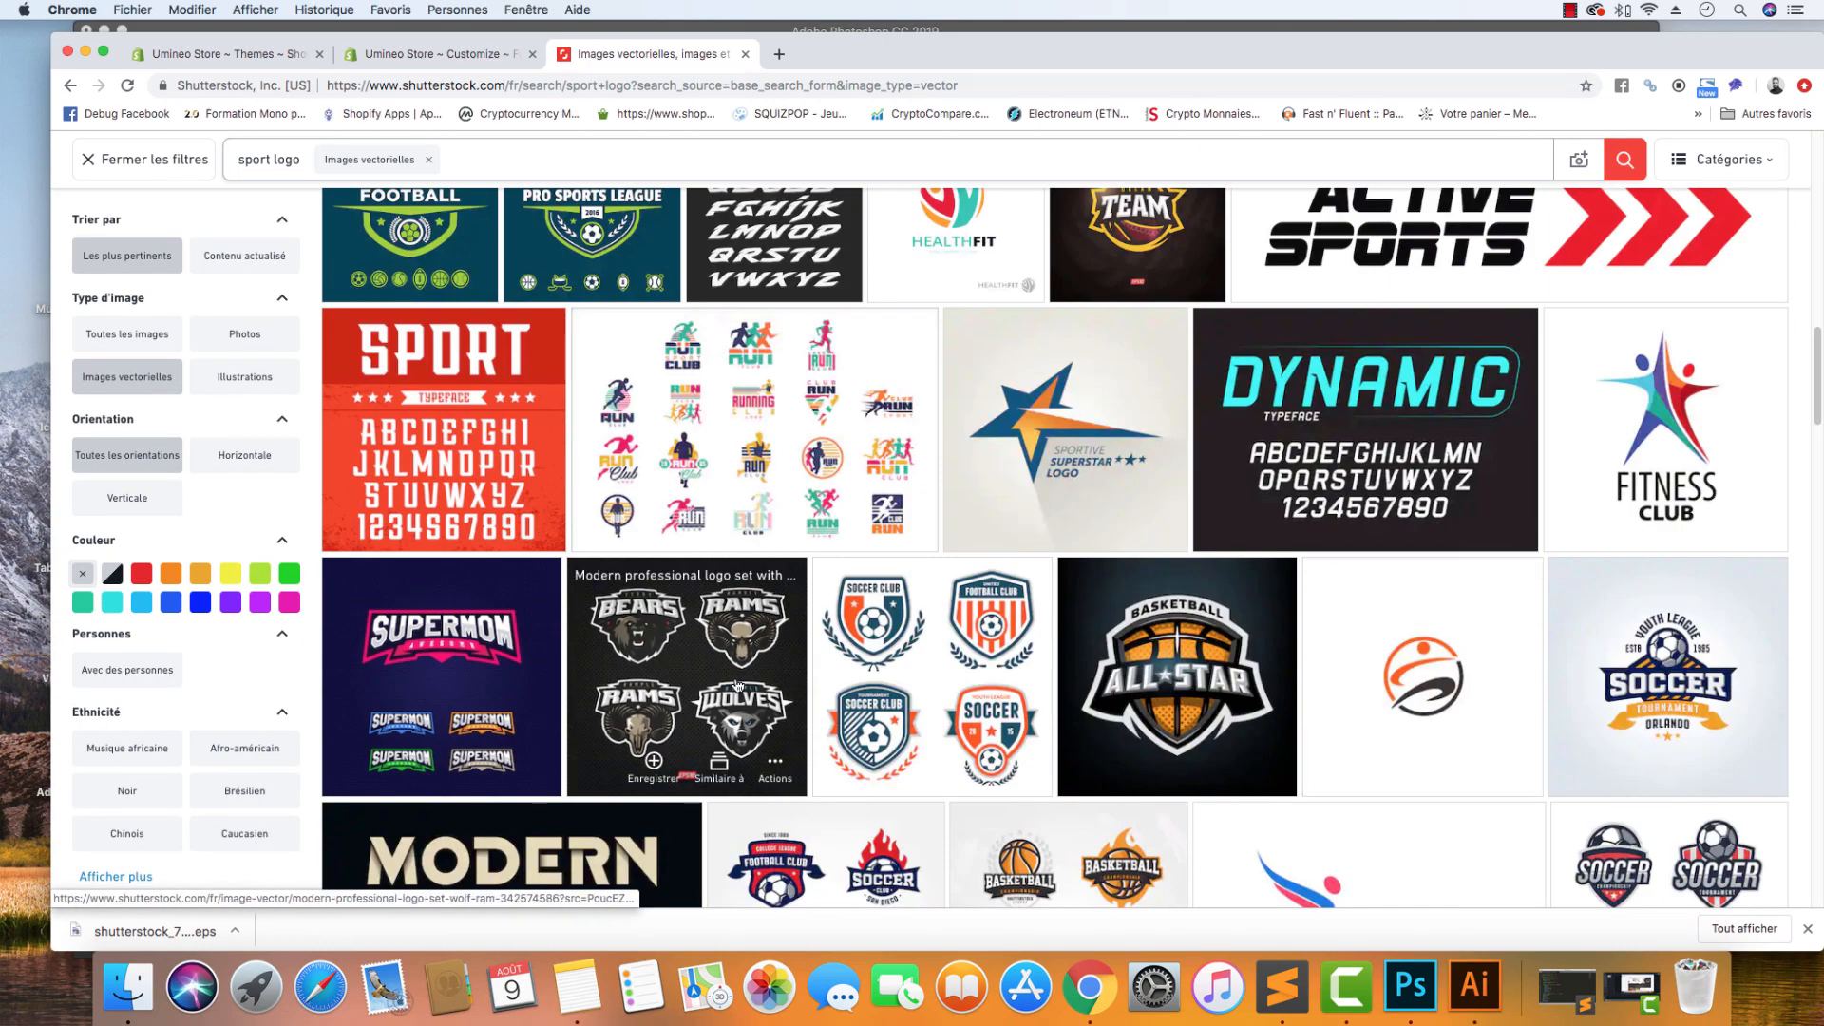
scroll(1425, 665, "up", 2)
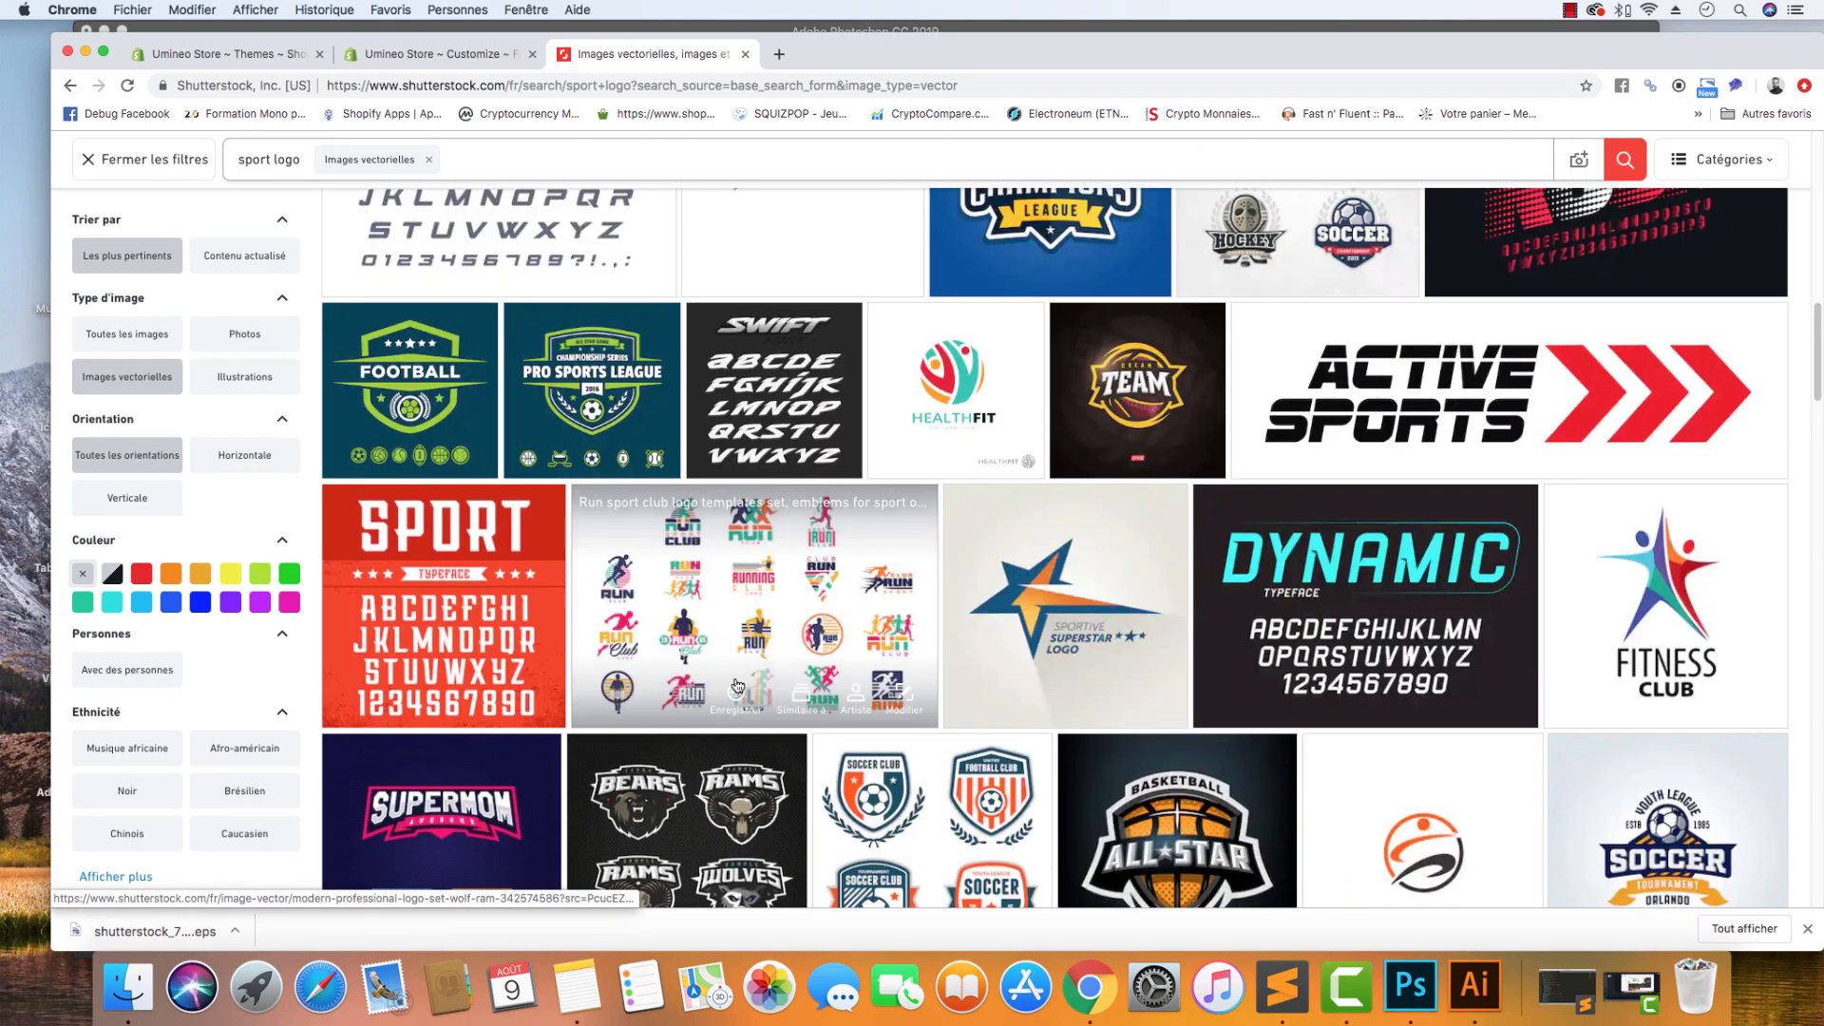
Bring up the Umineo store's theme editor in Chrome and preview the home page in mobile and desktop view.
left_click(1420, 1009)
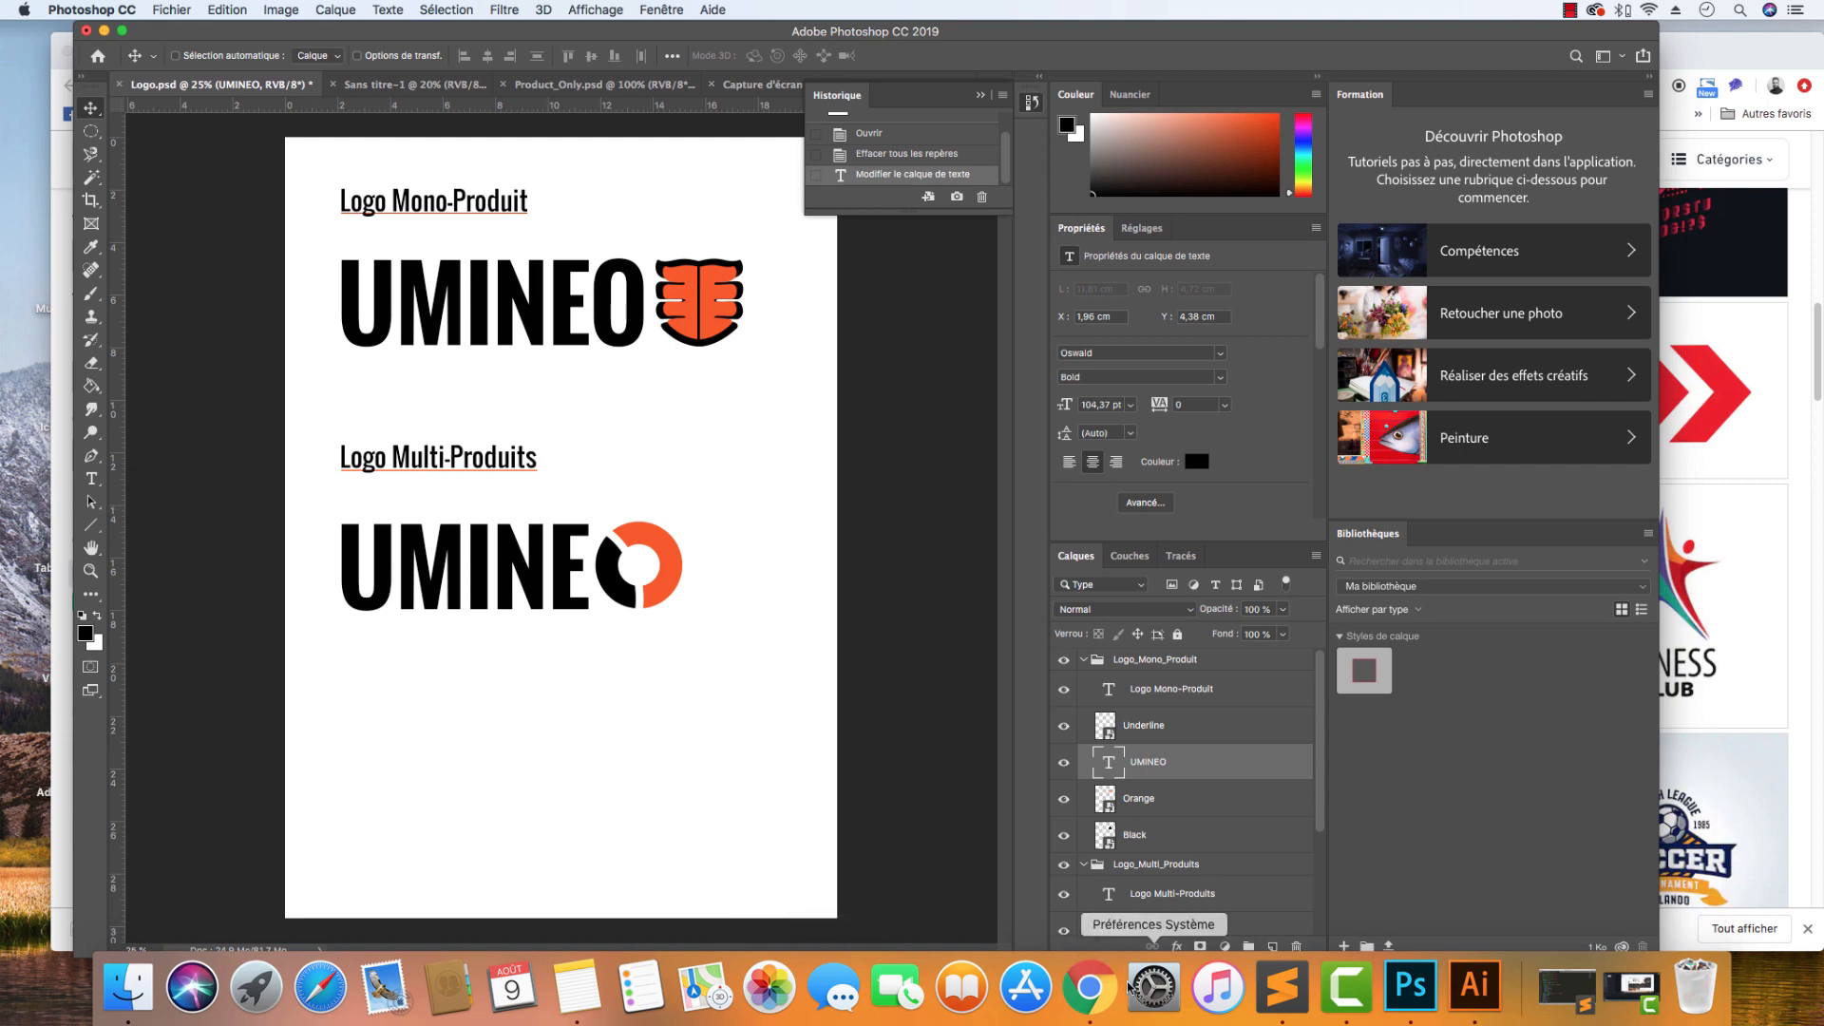
left_click(1089, 988)
left_click(412, 65)
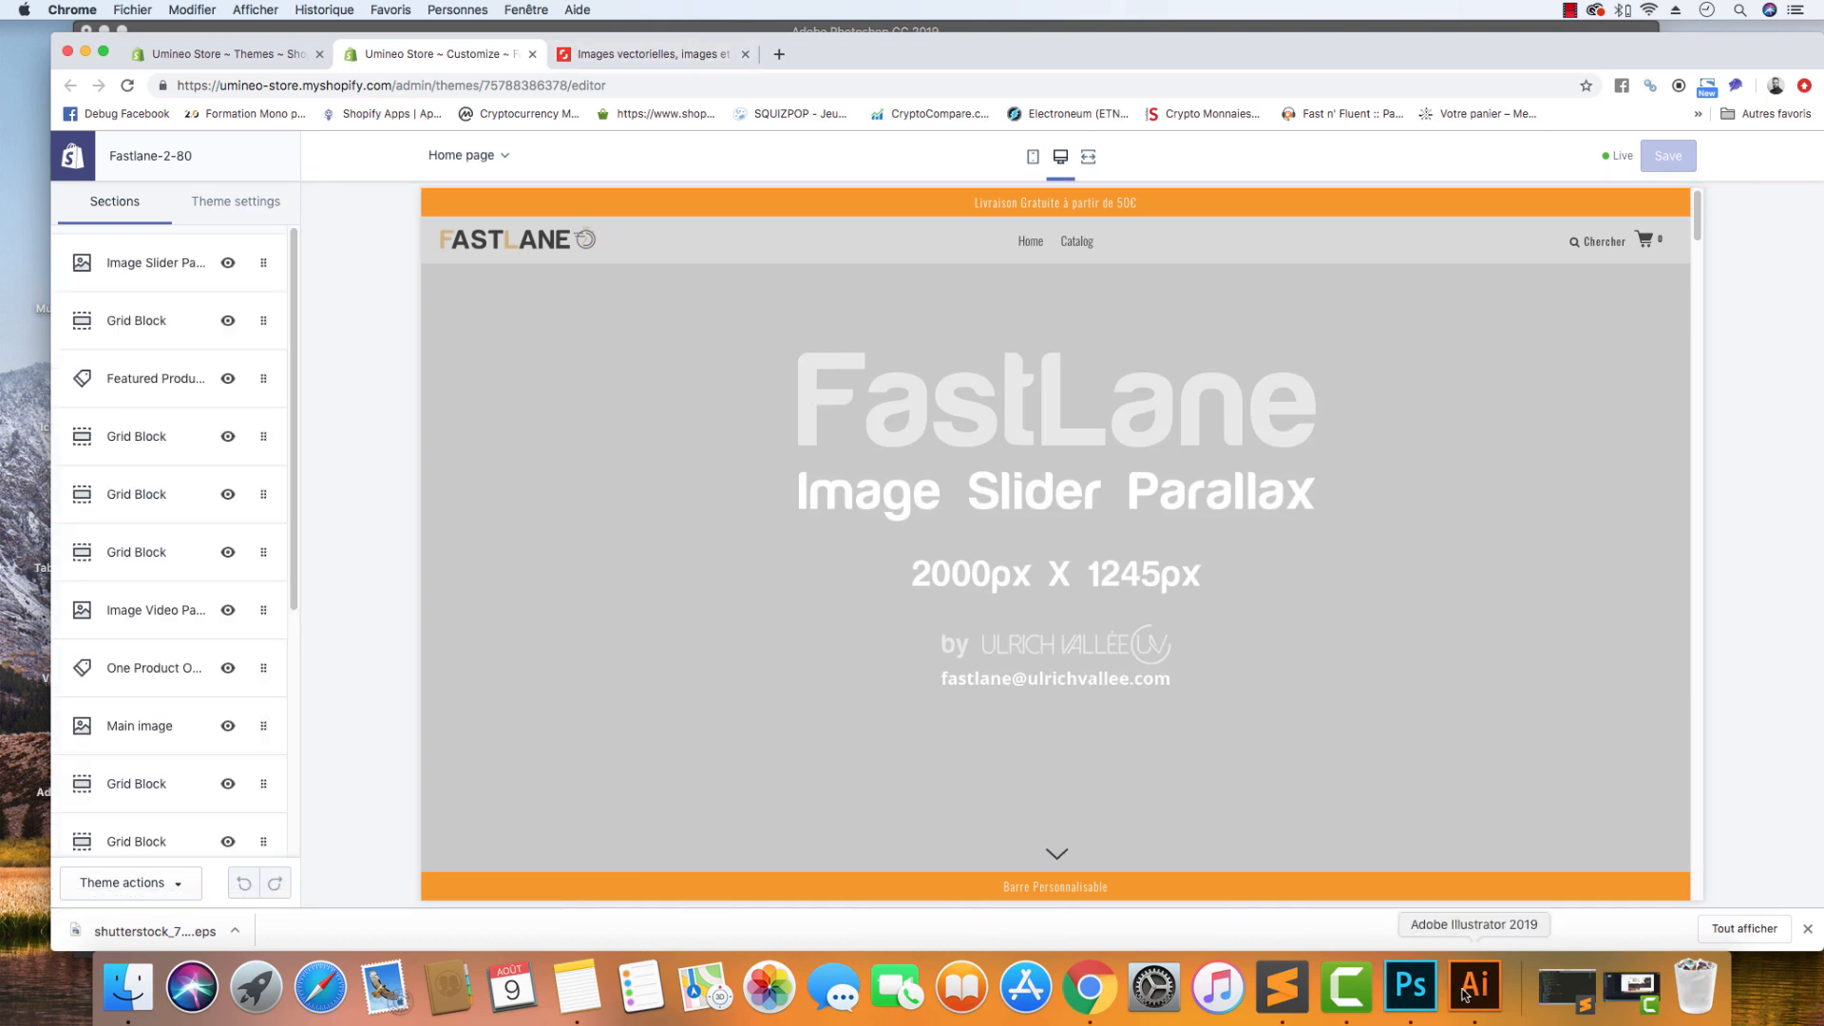
left_click(1379, 978)
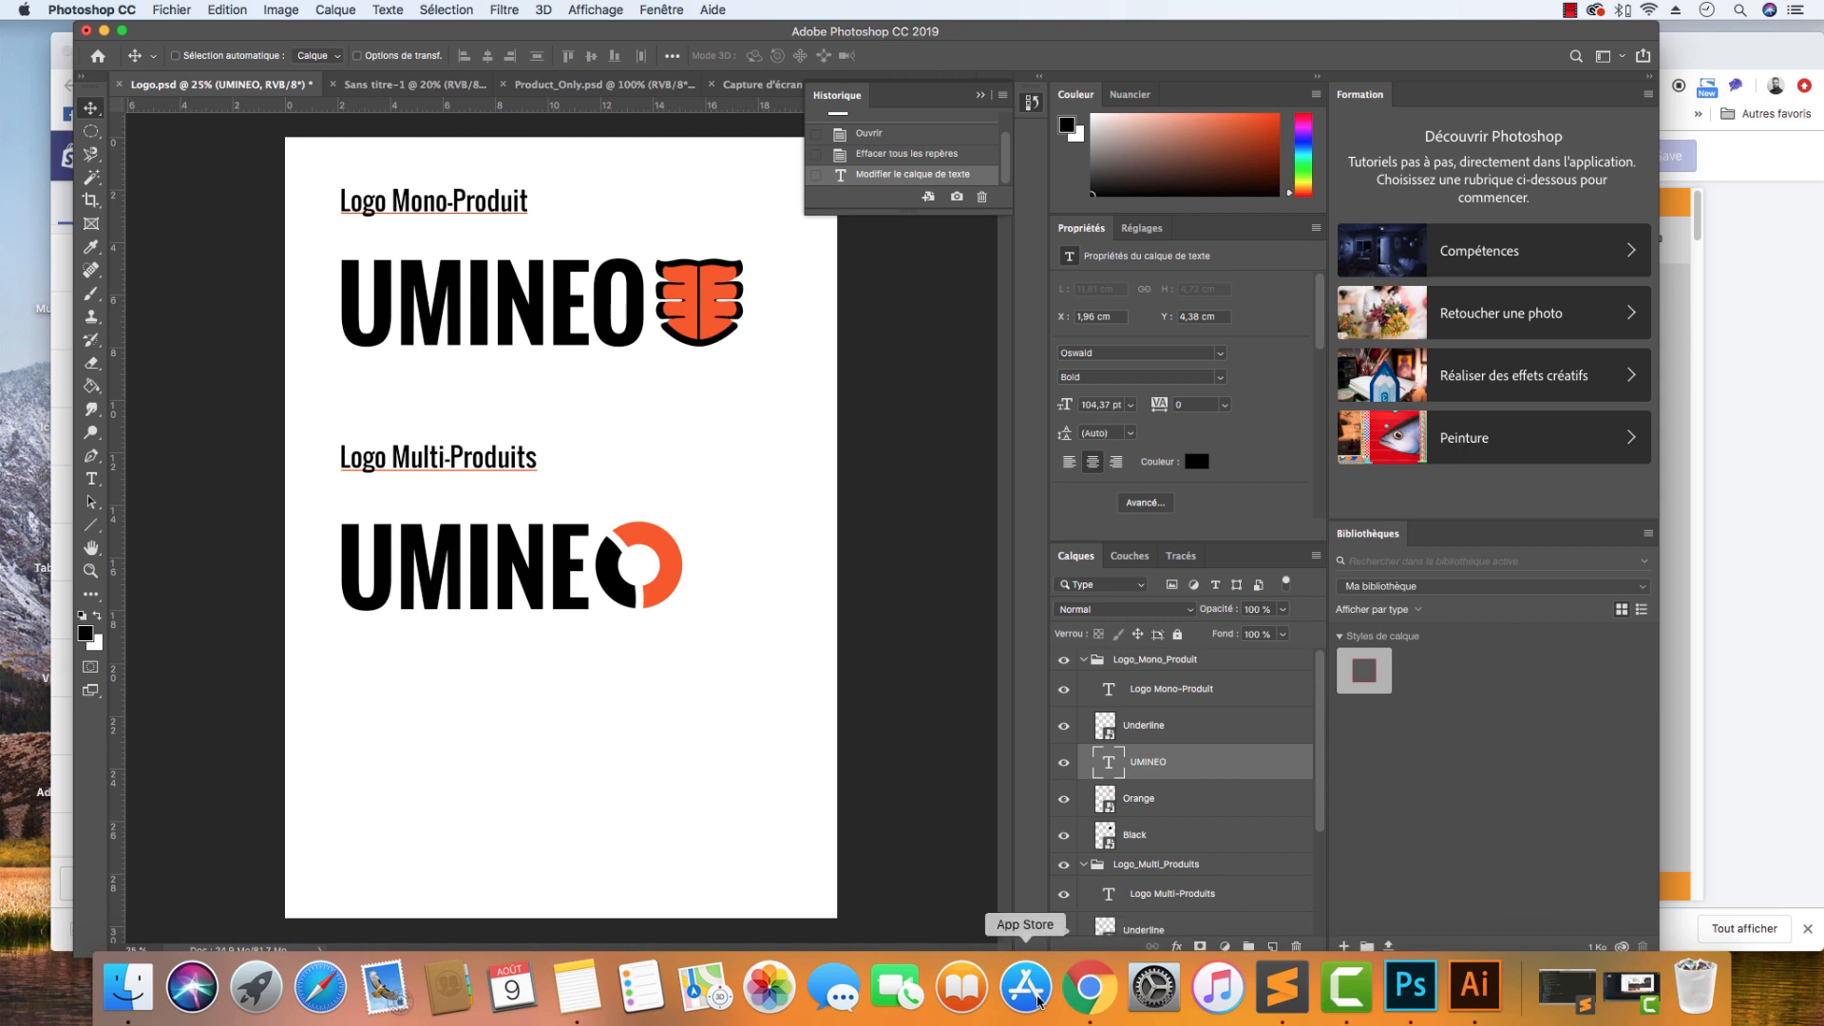
left_click(1090, 988)
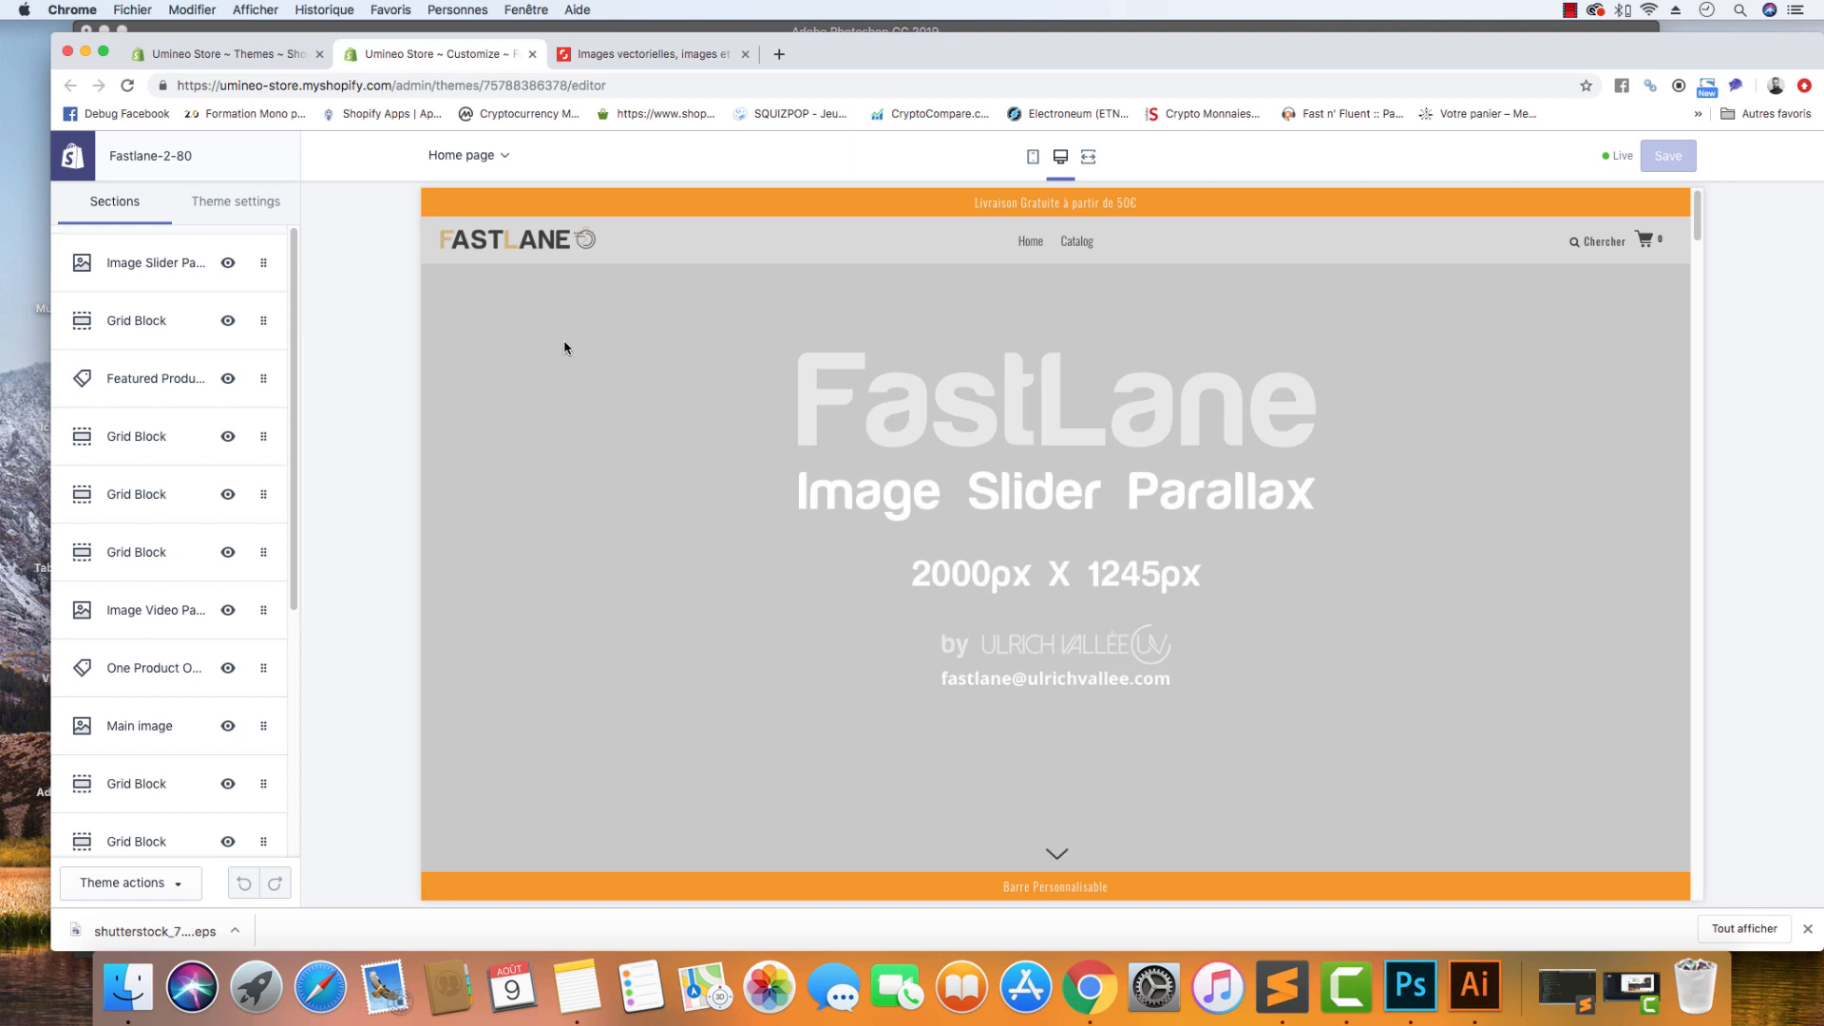
left_click(1033, 158)
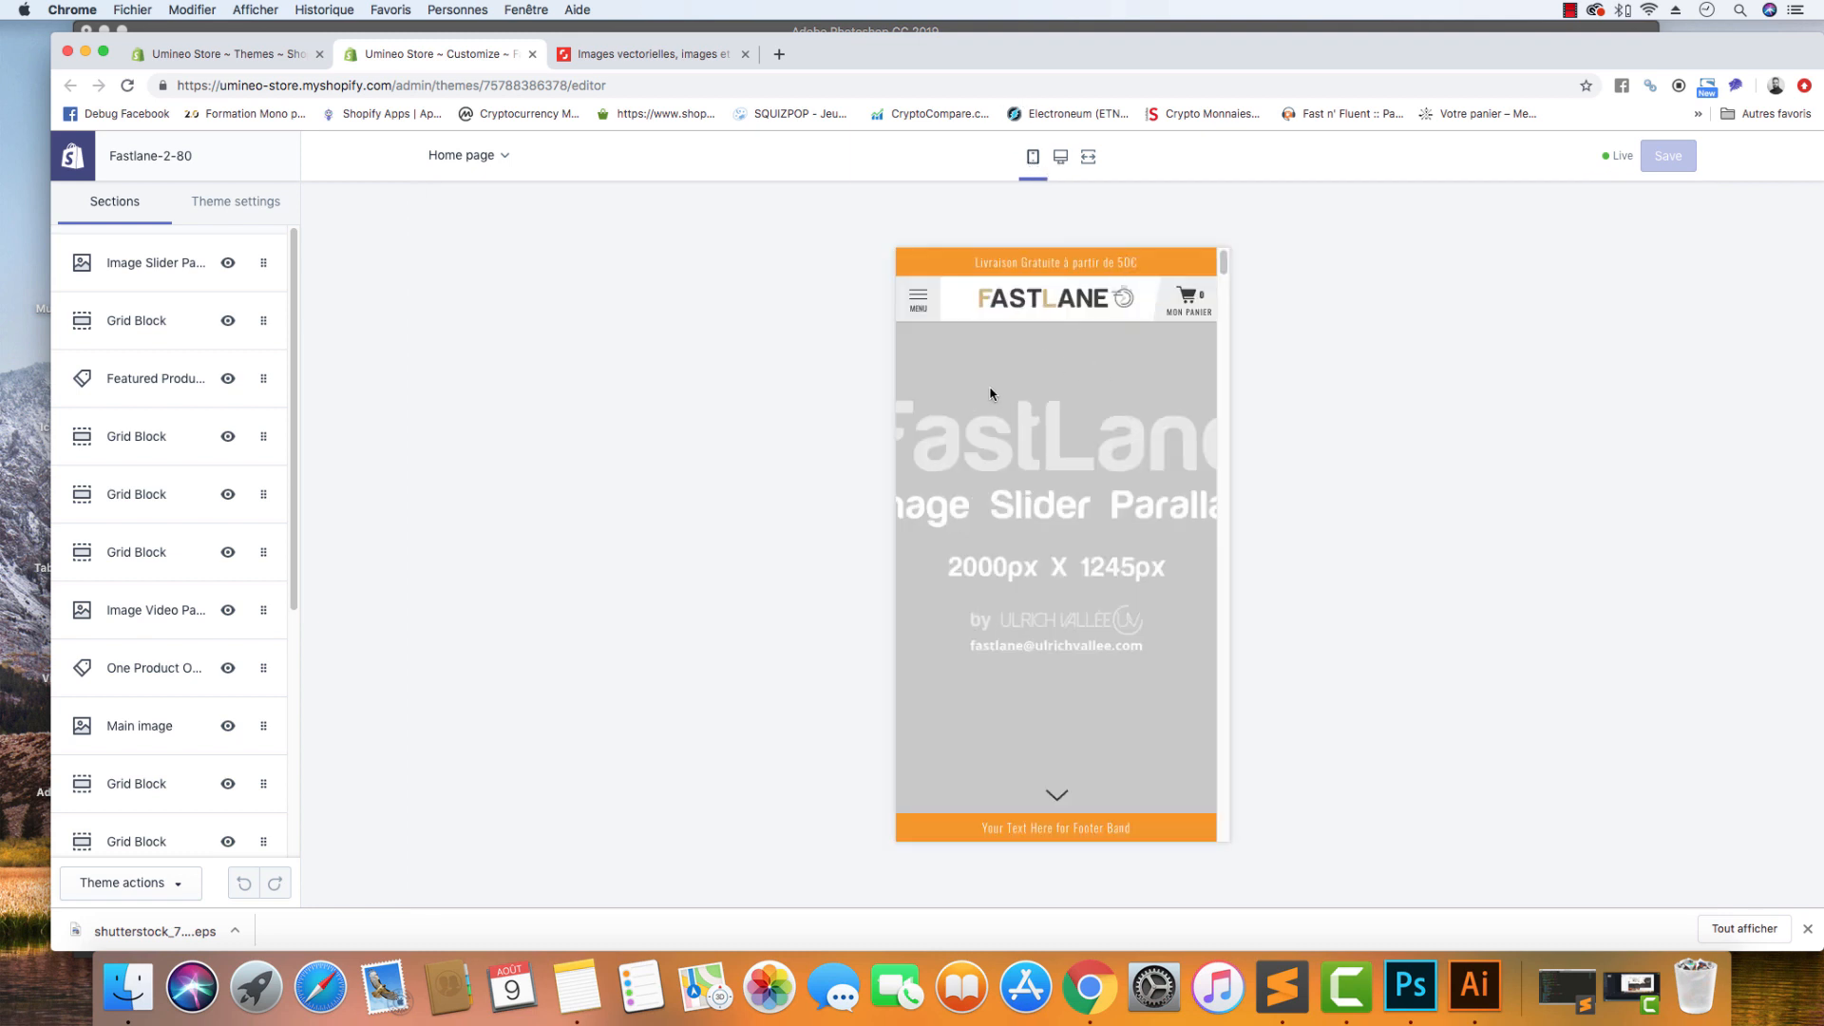
left_click(1060, 157)
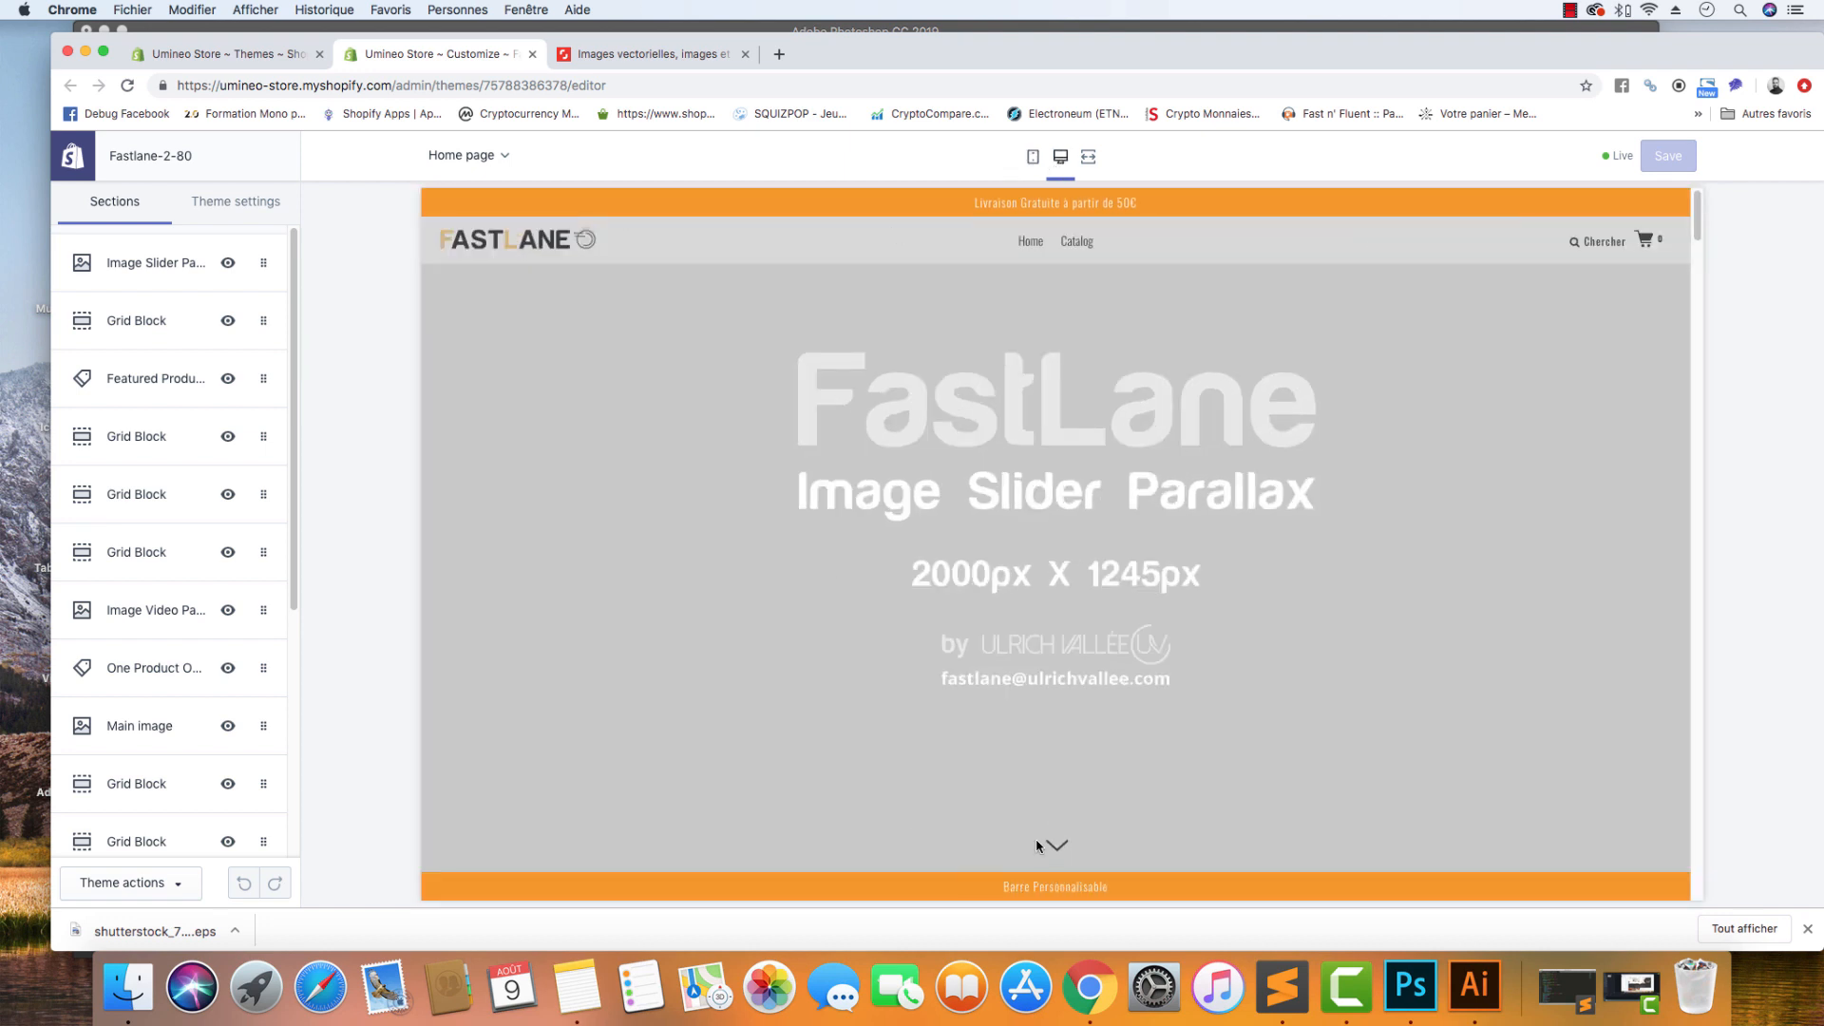
Open the theme's Header section settings and examine the recommended image size for the custom logo.
left_click(236, 217)
scroll(167, 627, "down", 5)
left_click(169, 653)
scroll(170, 653, "down", 6)
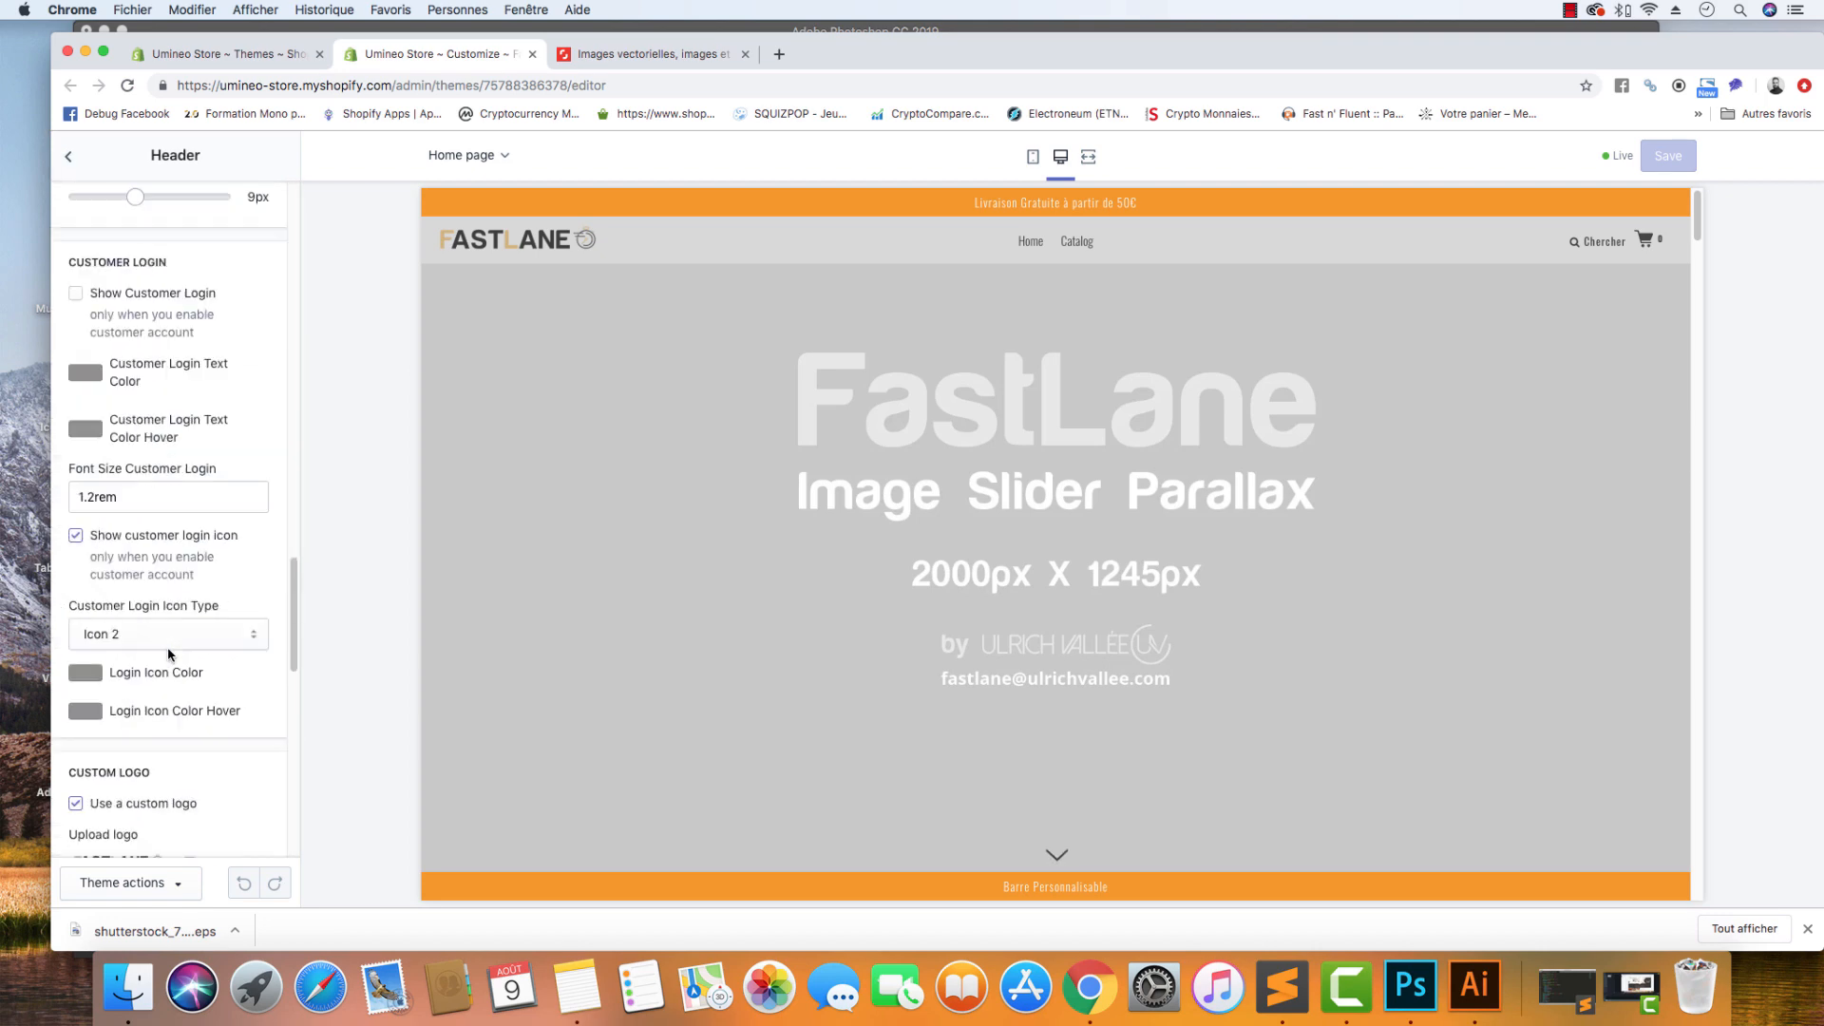
scroll(169, 653, "down", 5)
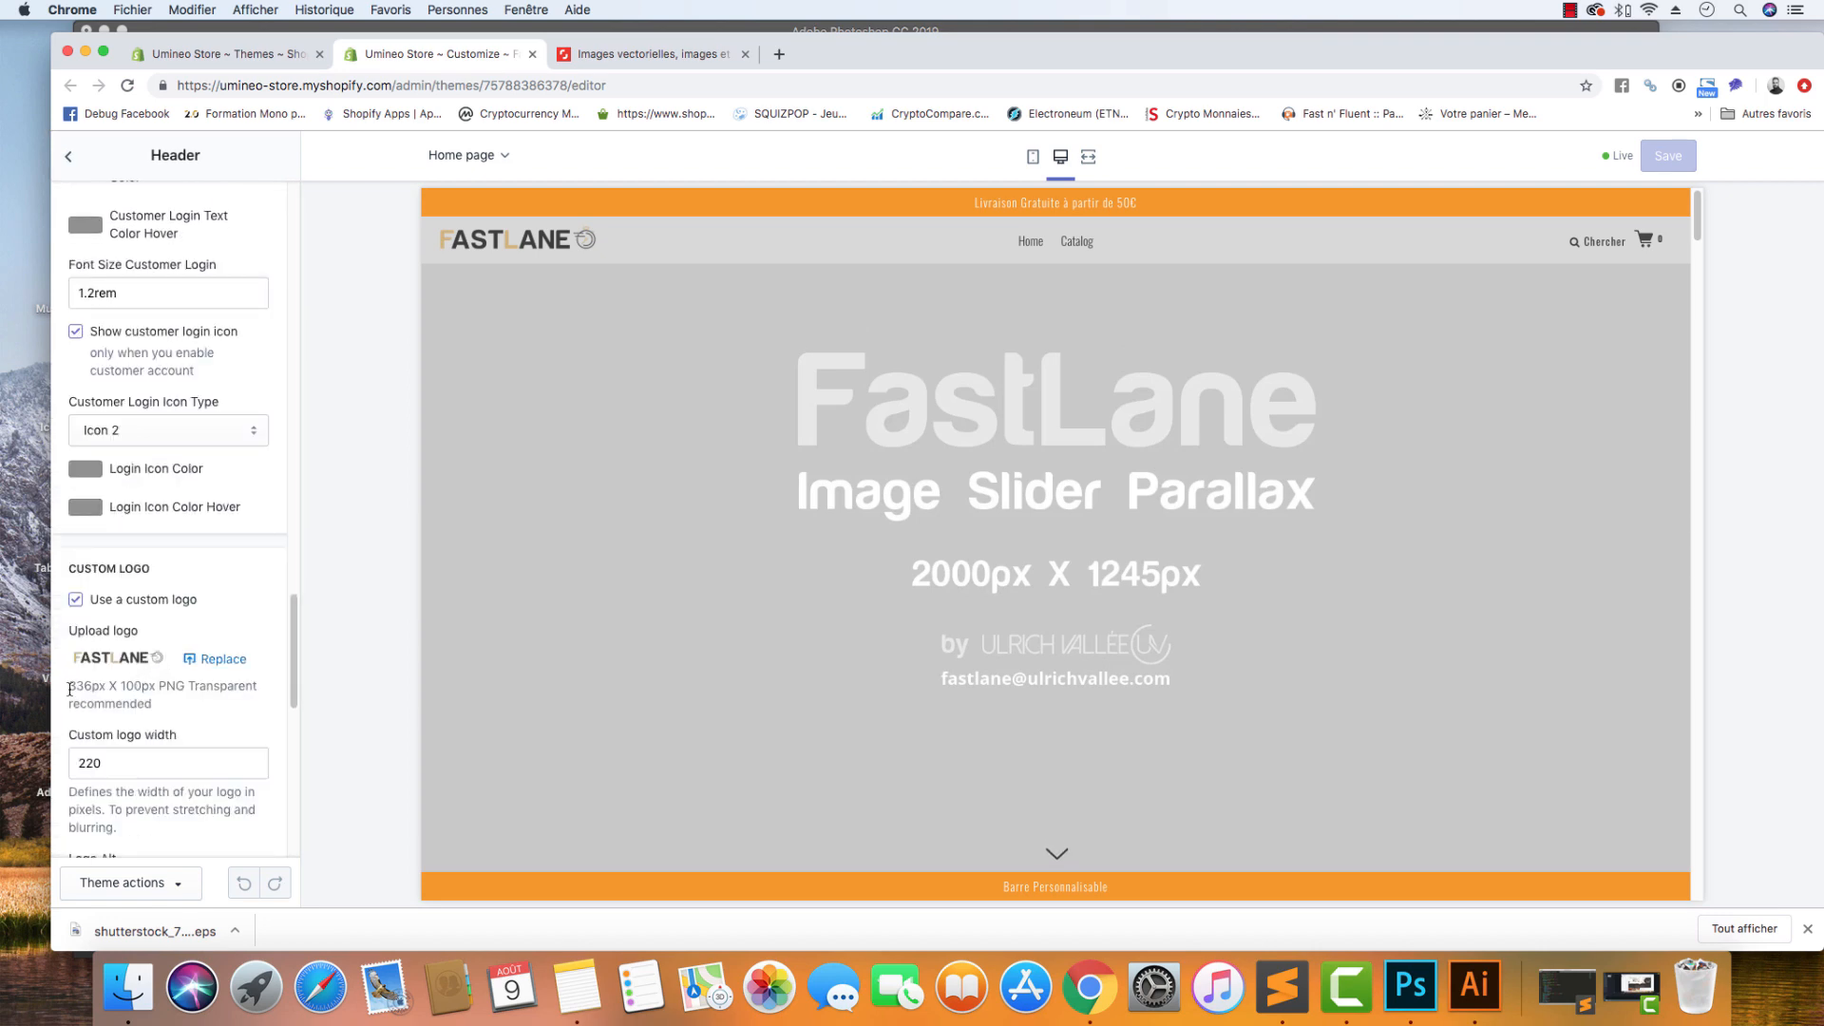
left_click(1411, 986)
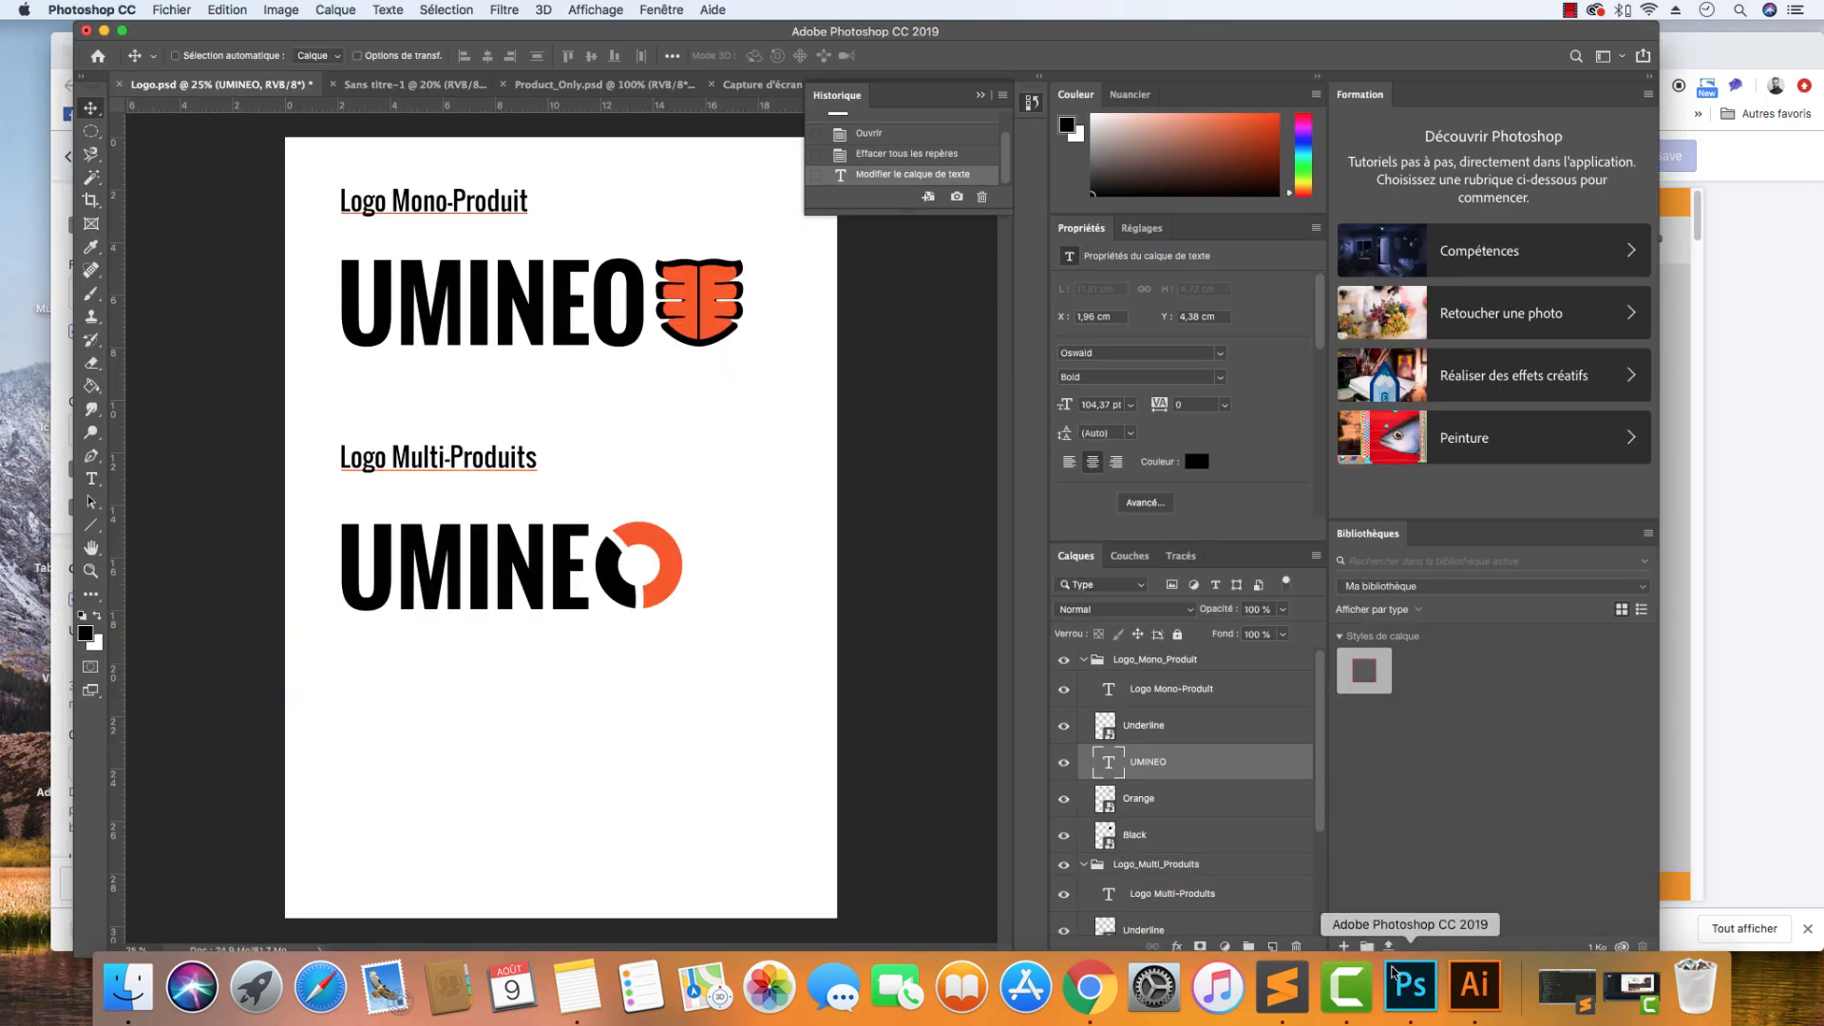
left_click(135, 983)
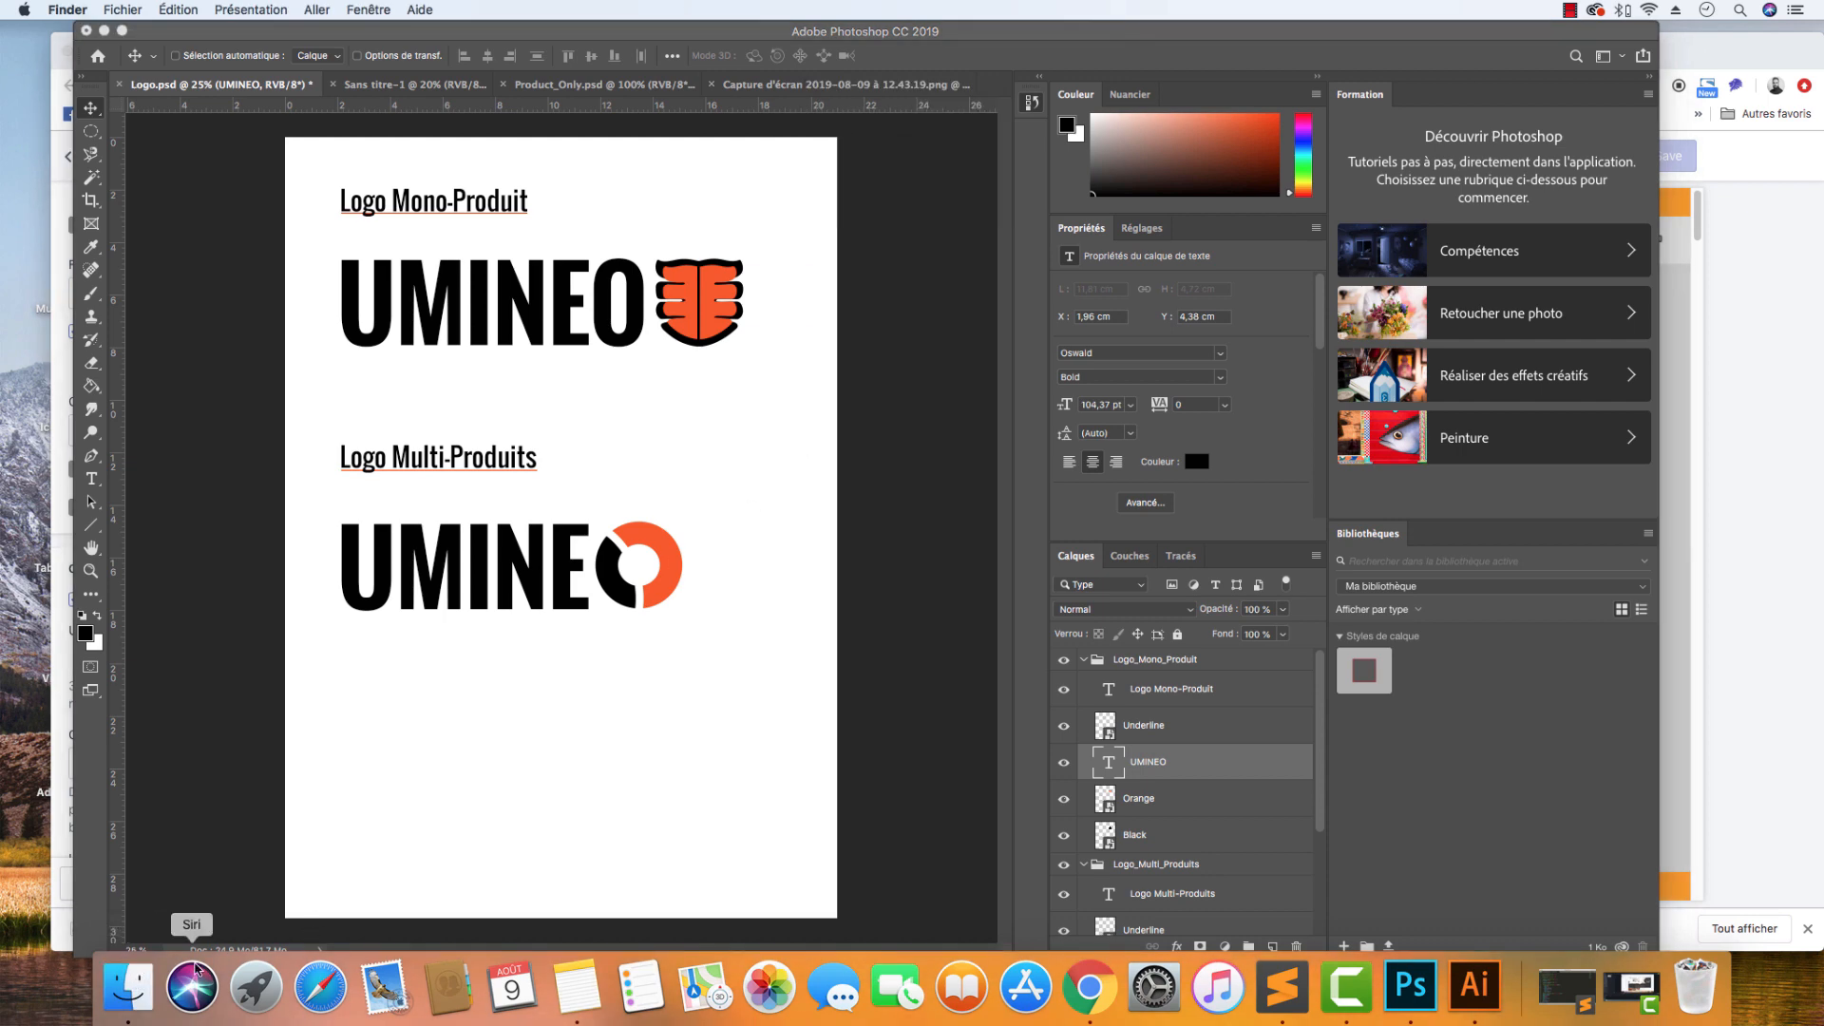
left_click(57, 81)
left_click(136, 997)
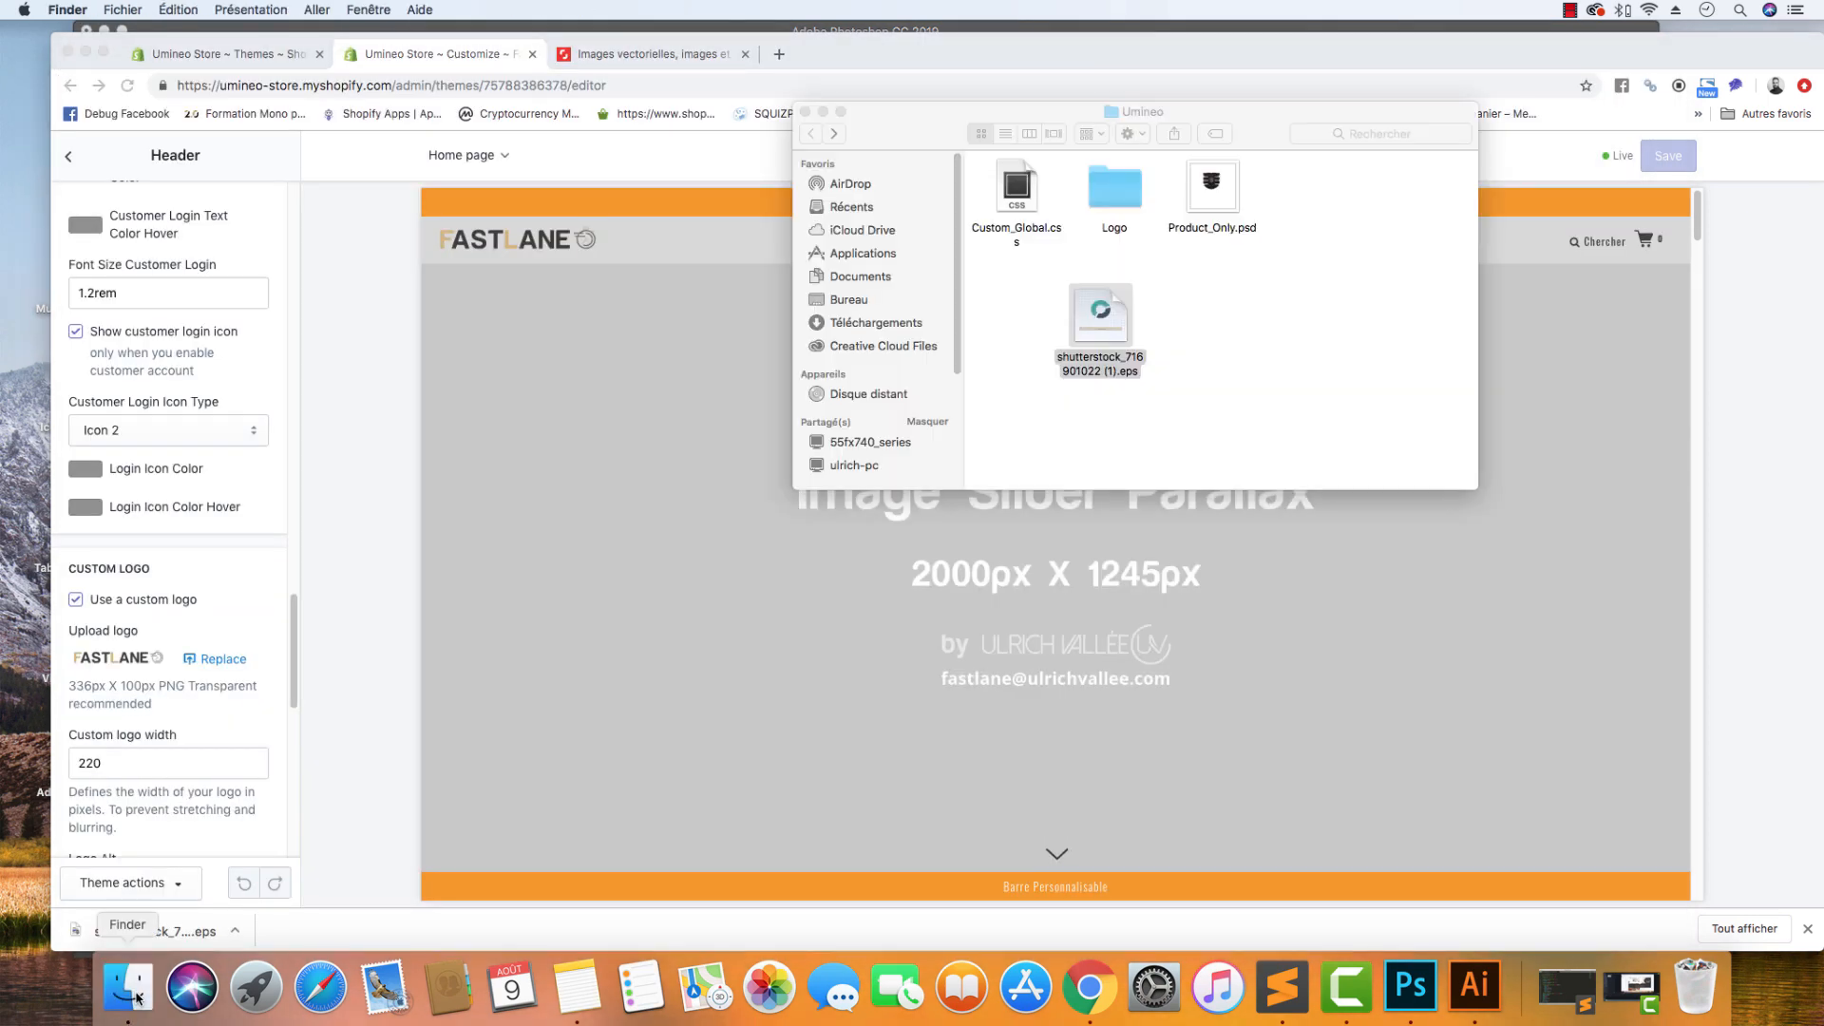
double_click(1130, 193)
left_click(1135, 195)
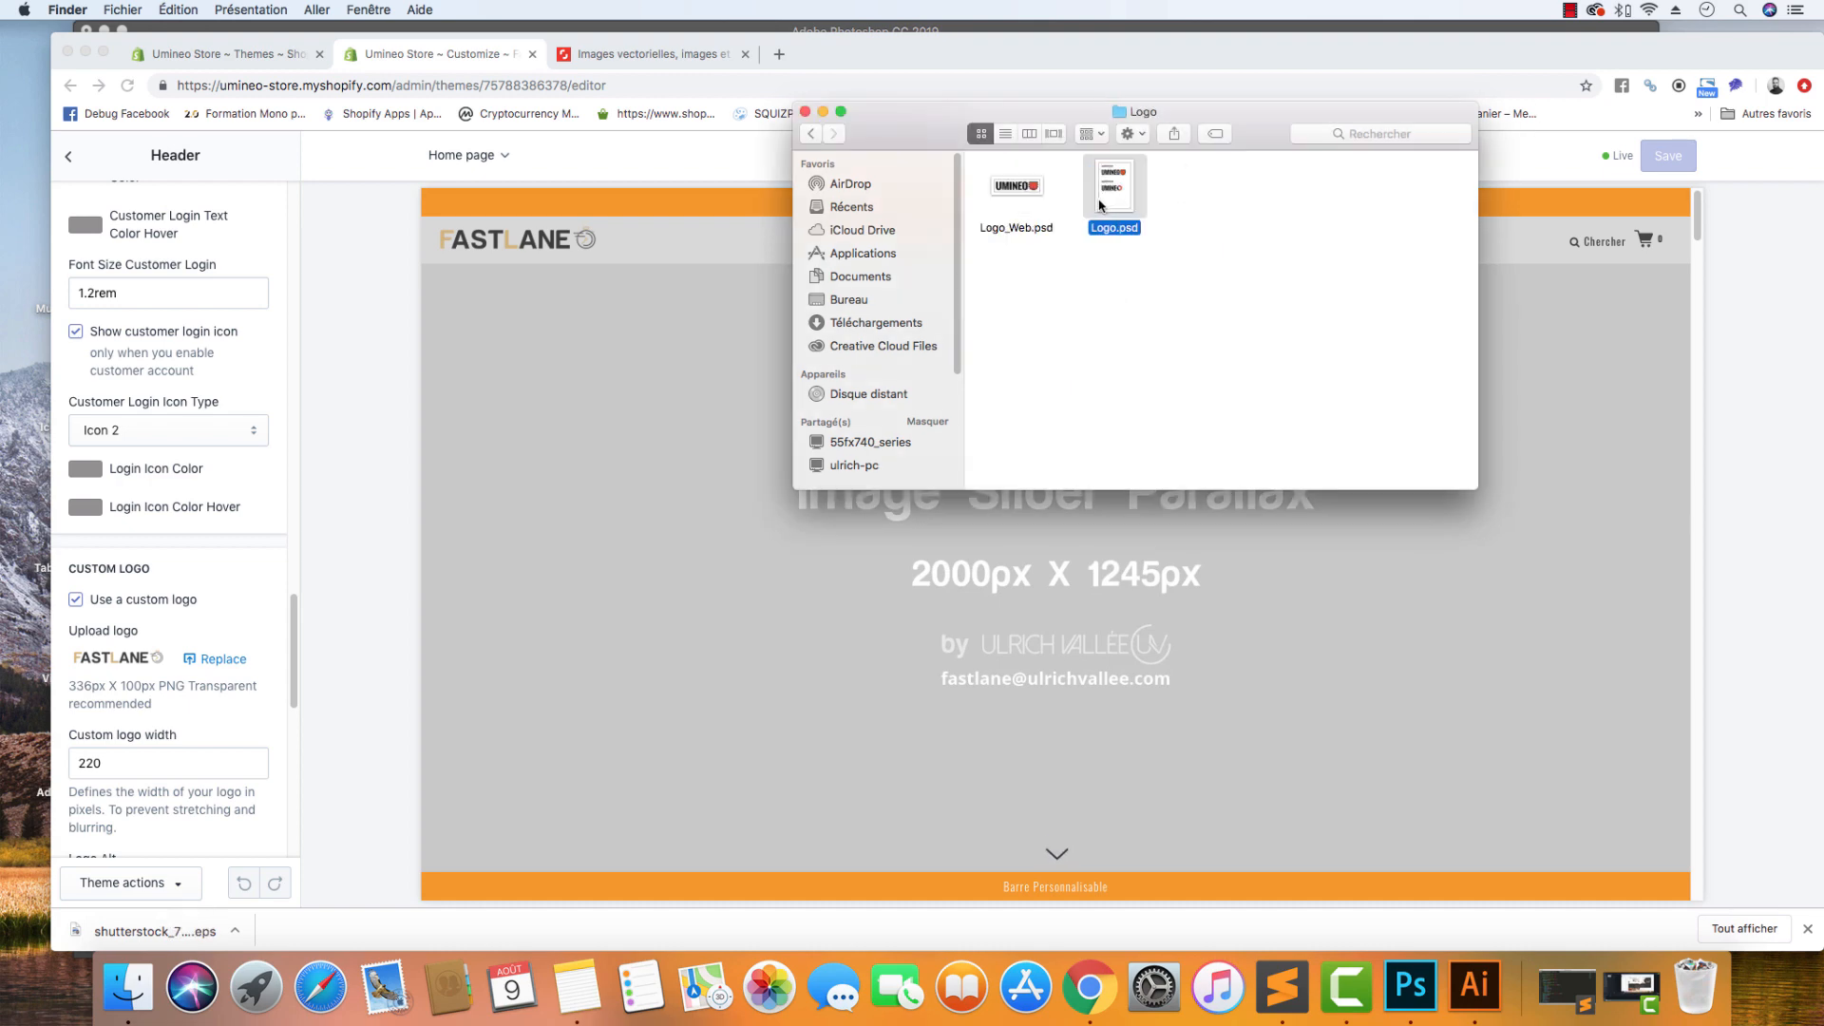
double_click(1015, 188)
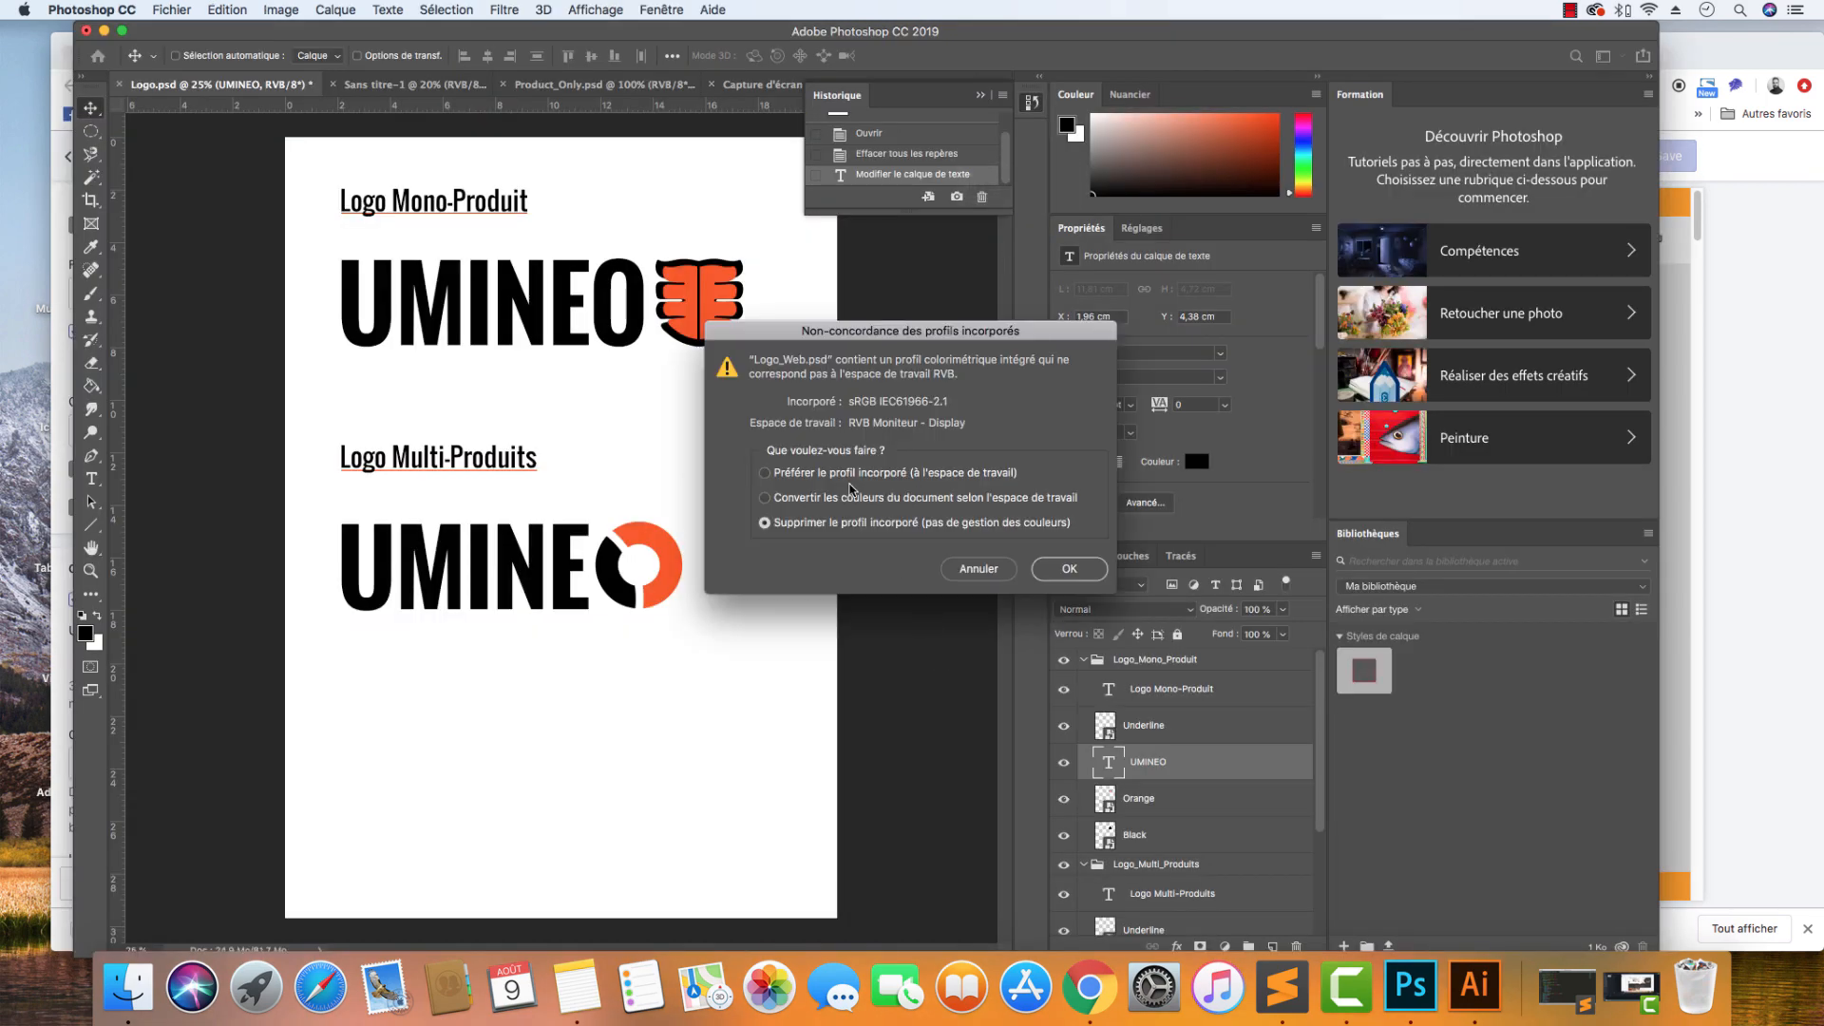
left_click(956, 563)
Create a new Photoshop web document of 336 x 100 pixels with a transparent background and collapse the floating history.
left_click(171, 9)
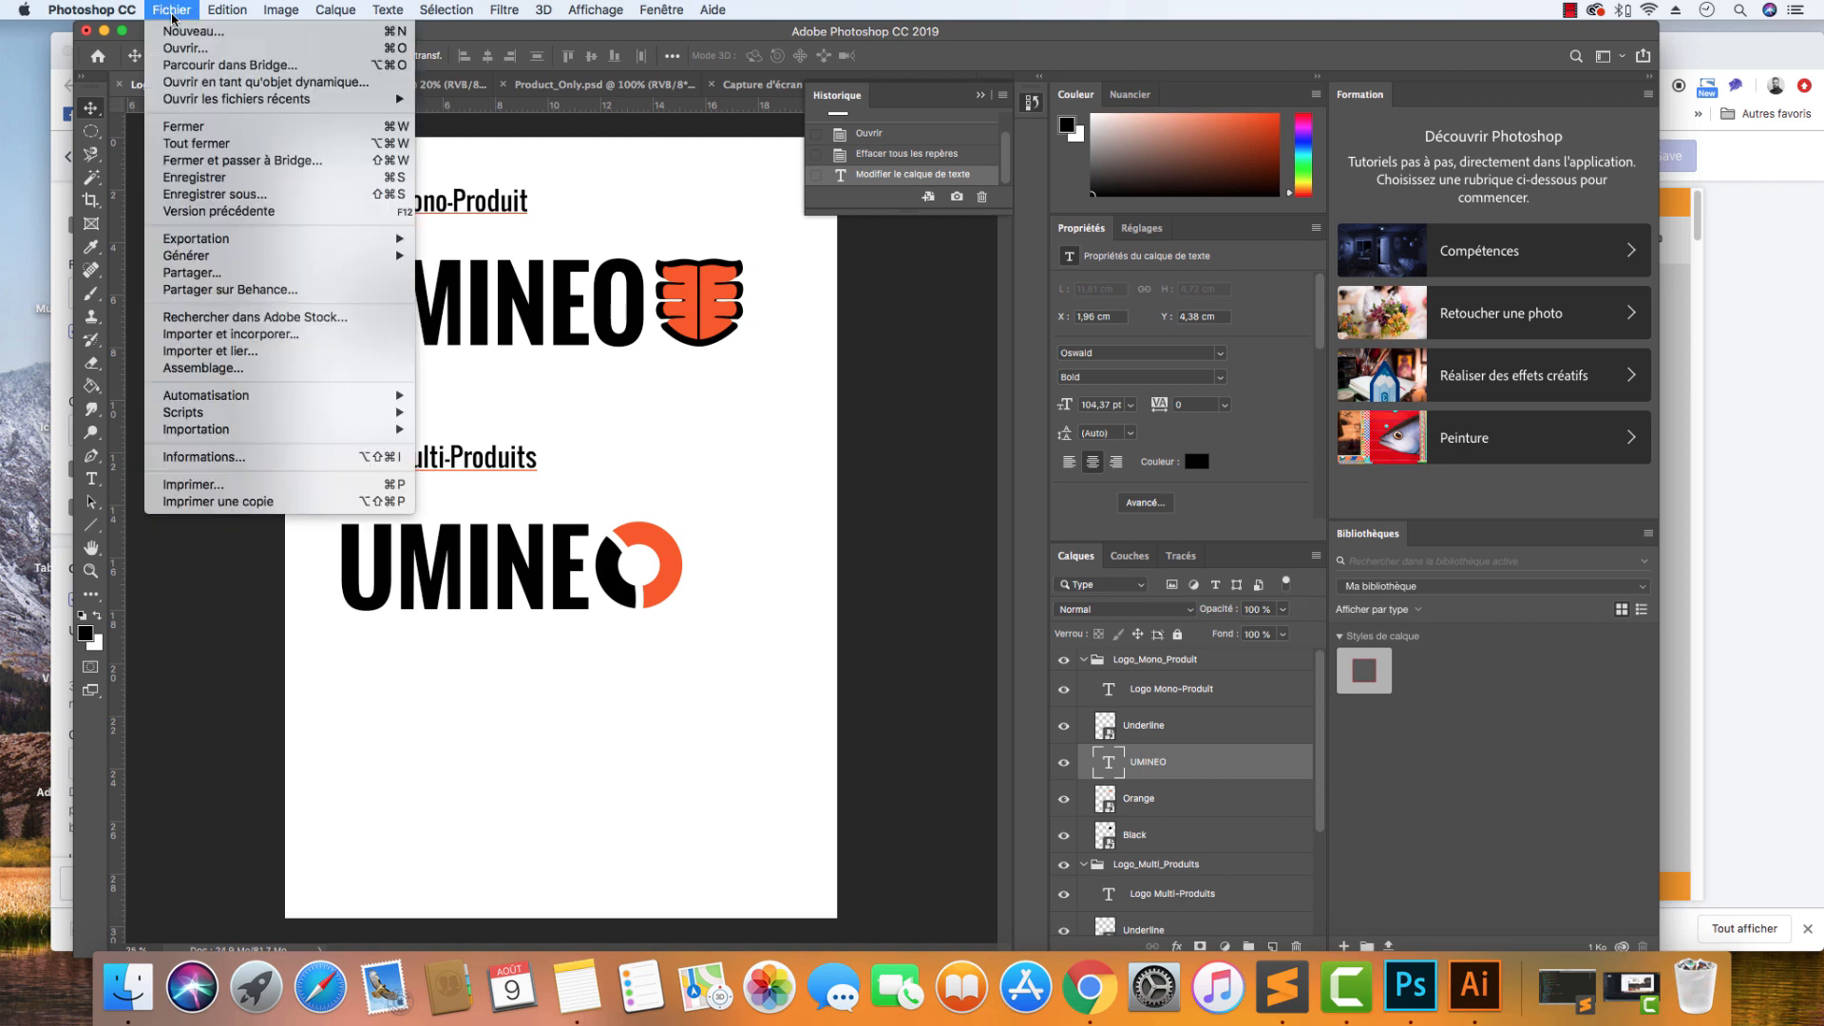
left_click(183, 25)
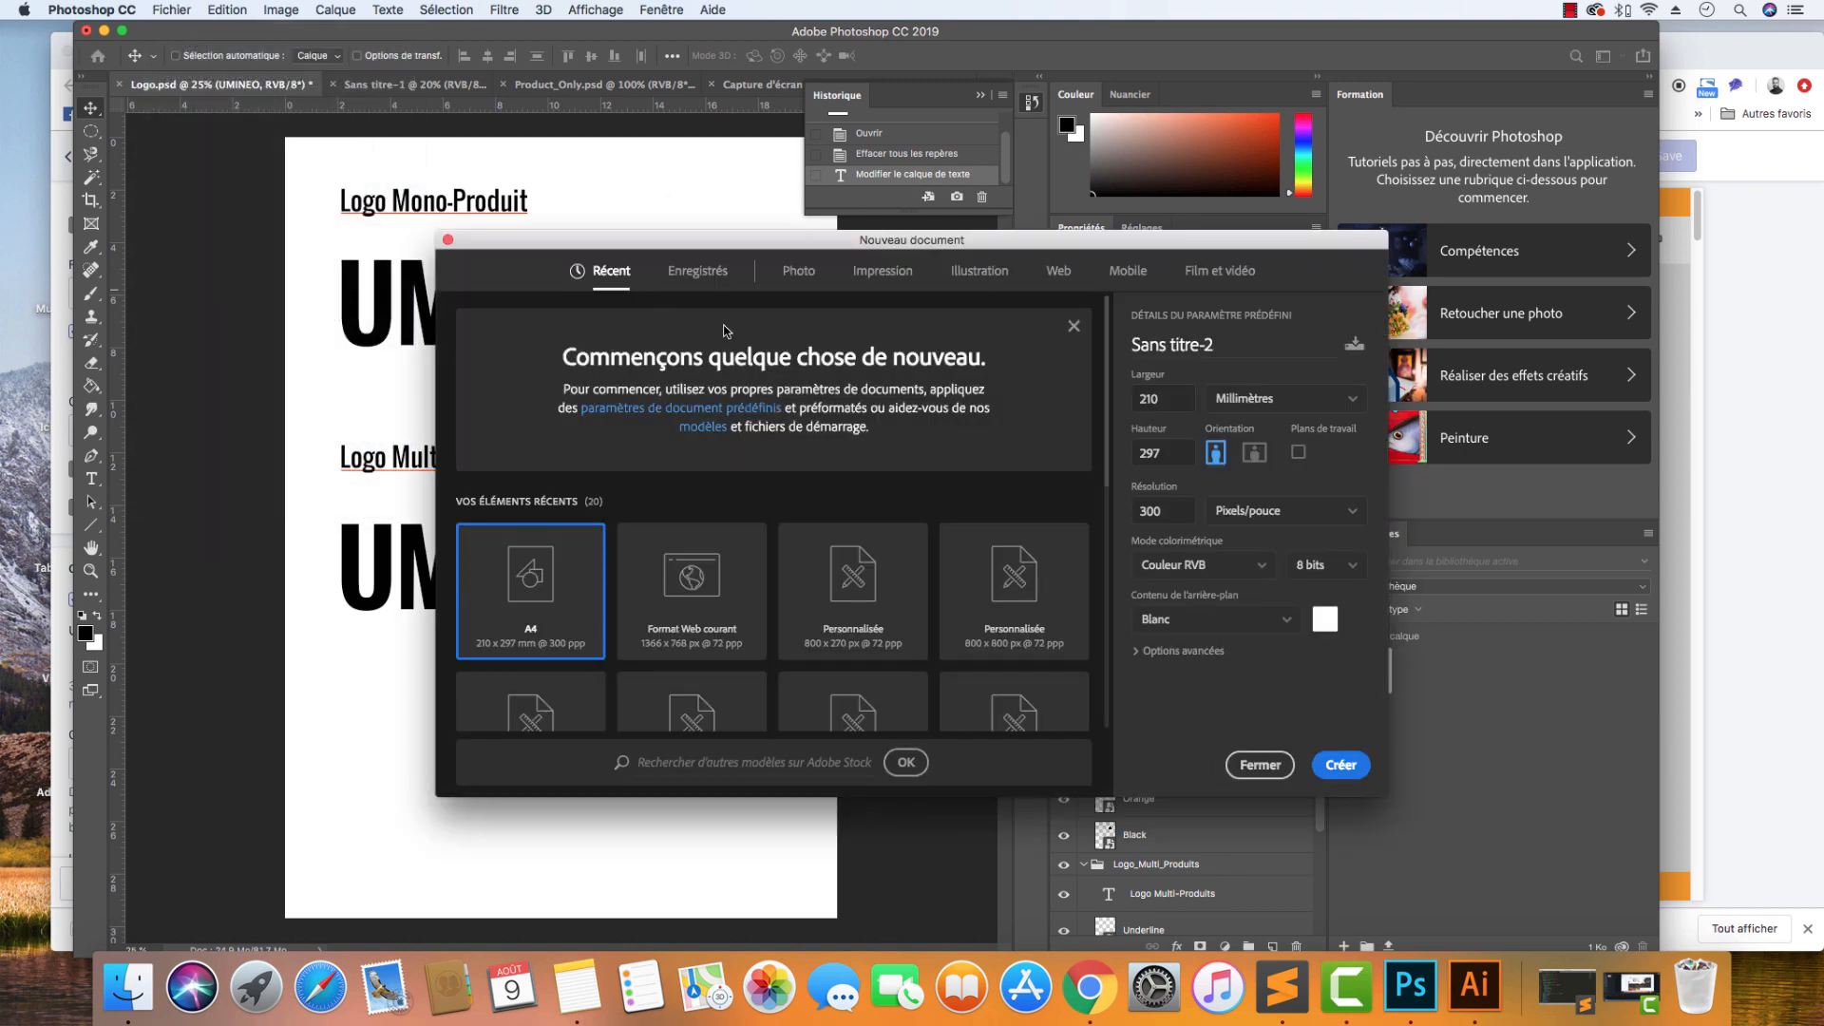
left_click(1055, 275)
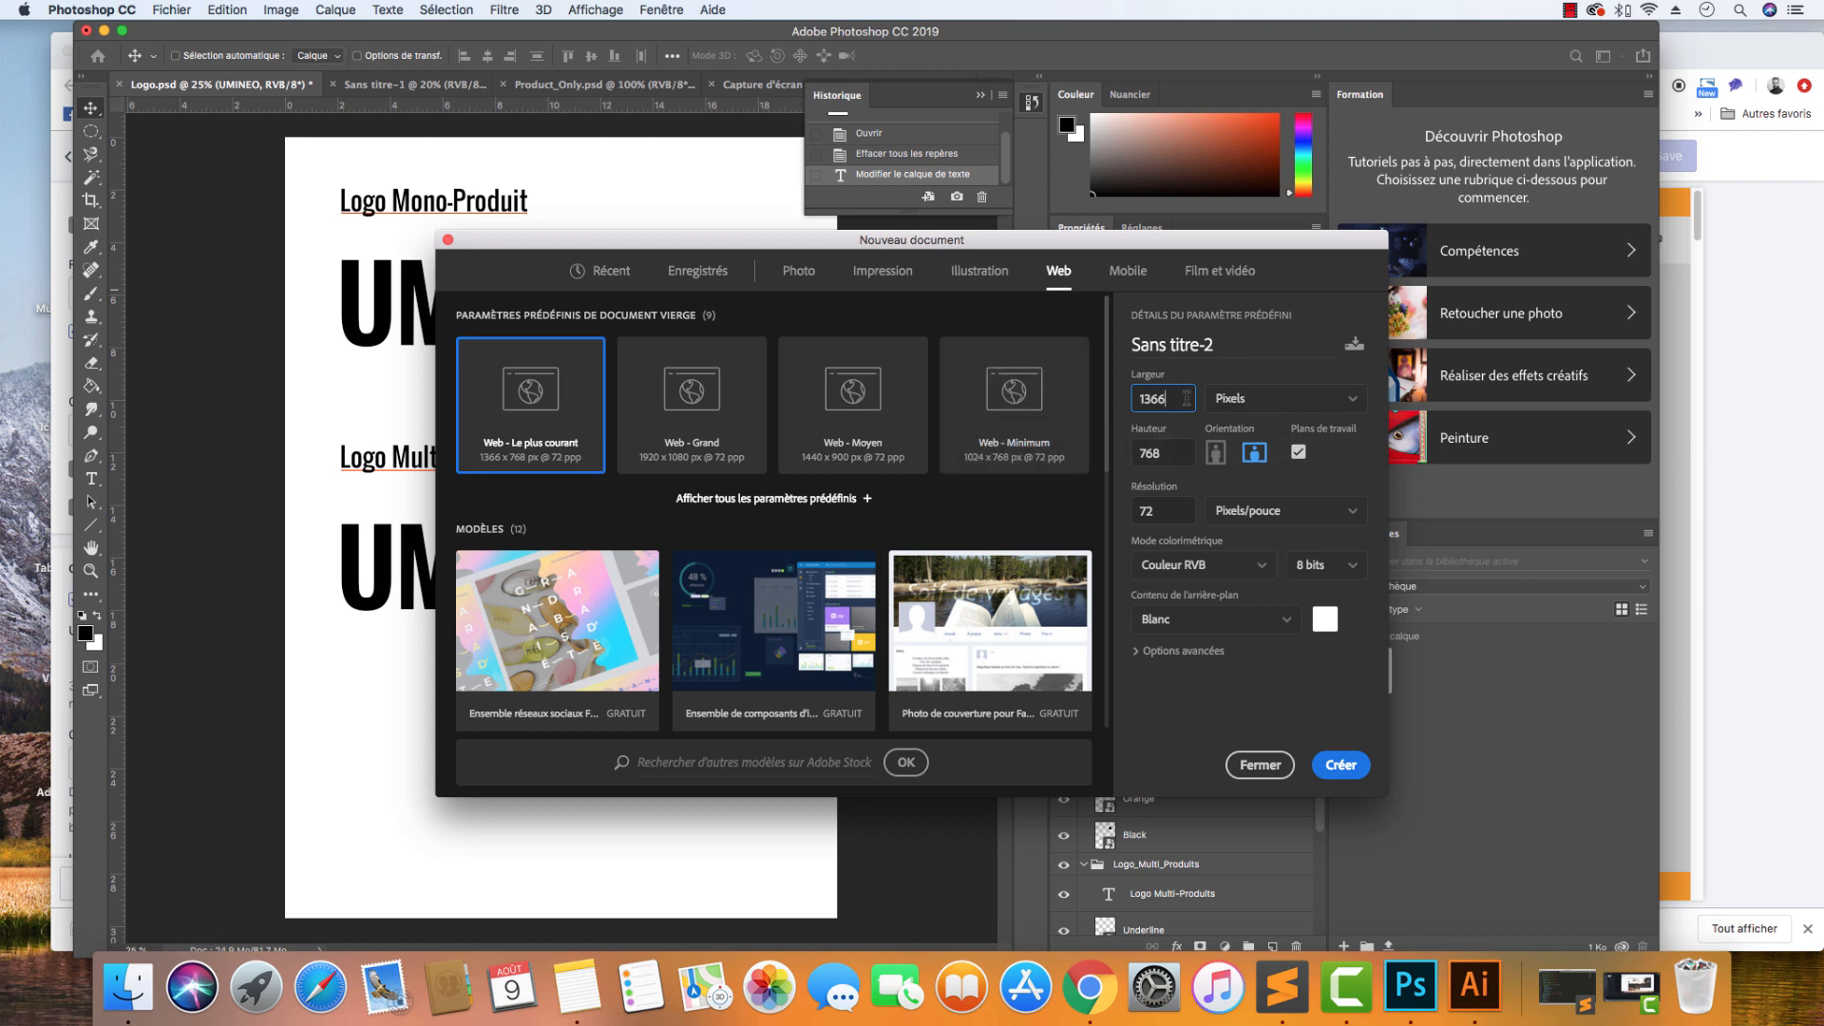
left_click_drag(1188, 398, 1140, 398)
type("3")
left_click_drag(1169, 455, 1134, 455)
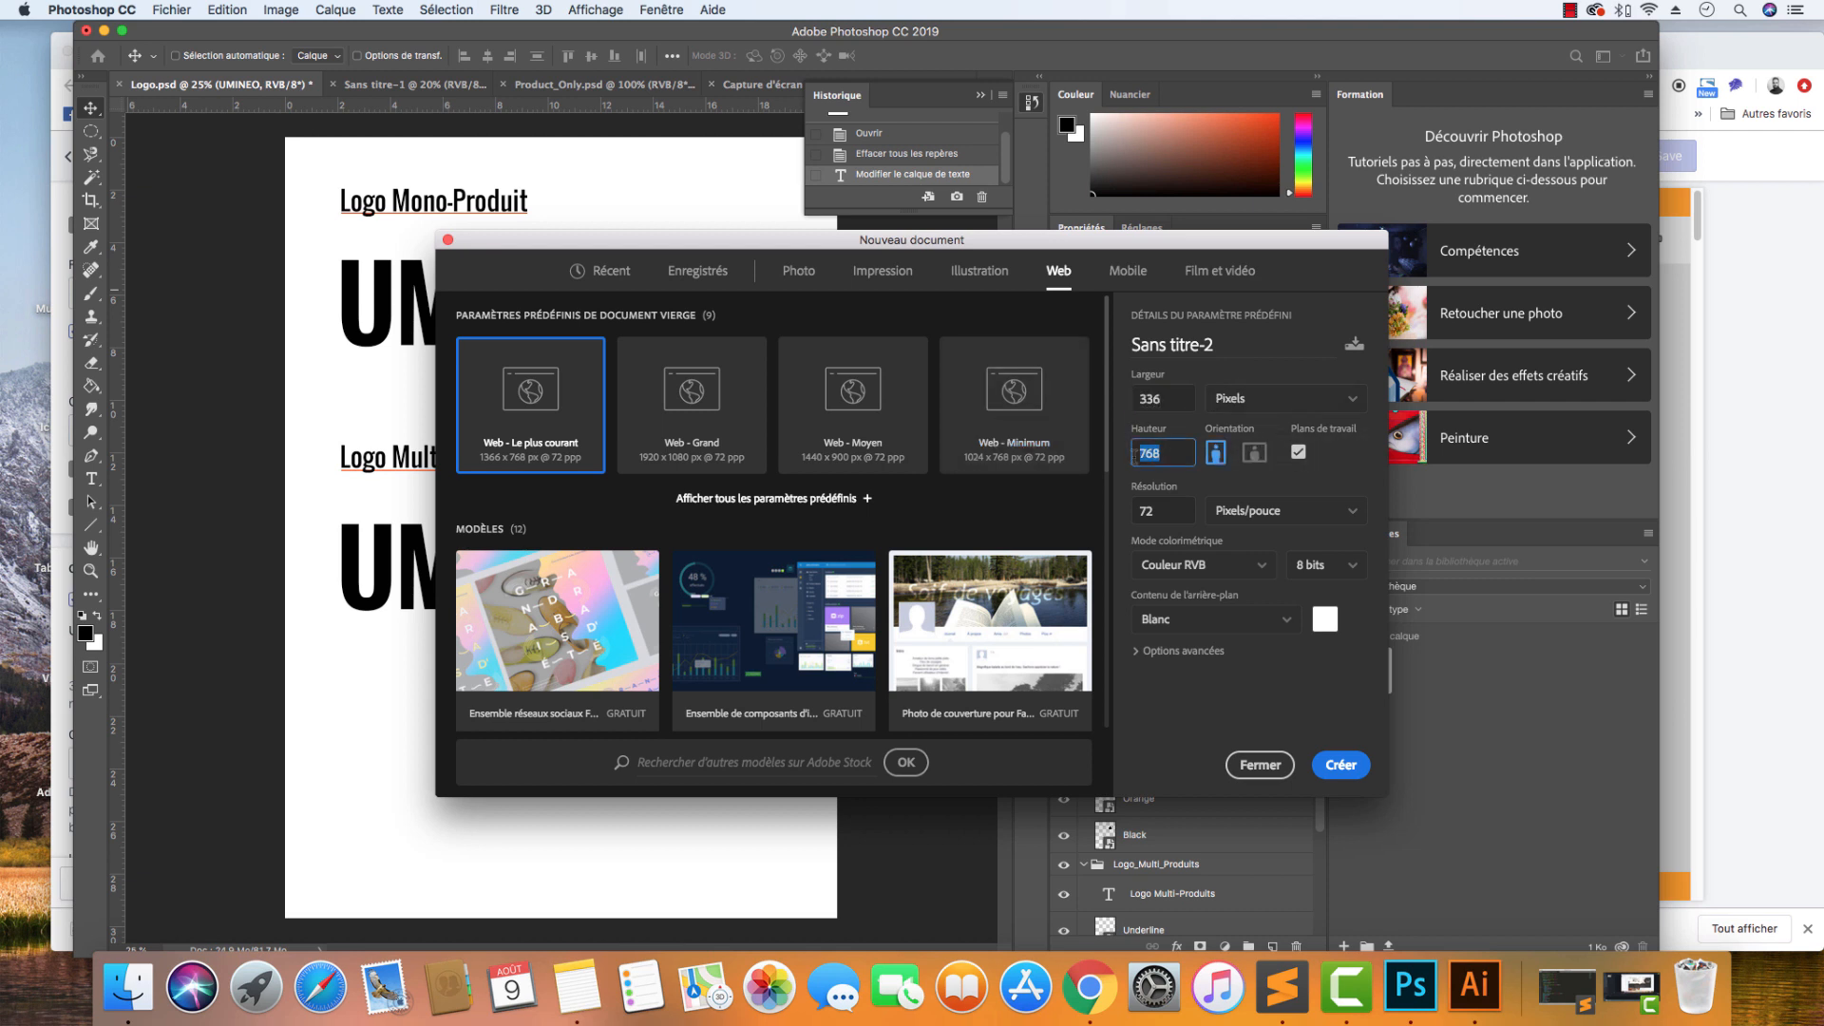
type("100")
left_click(1253, 629)
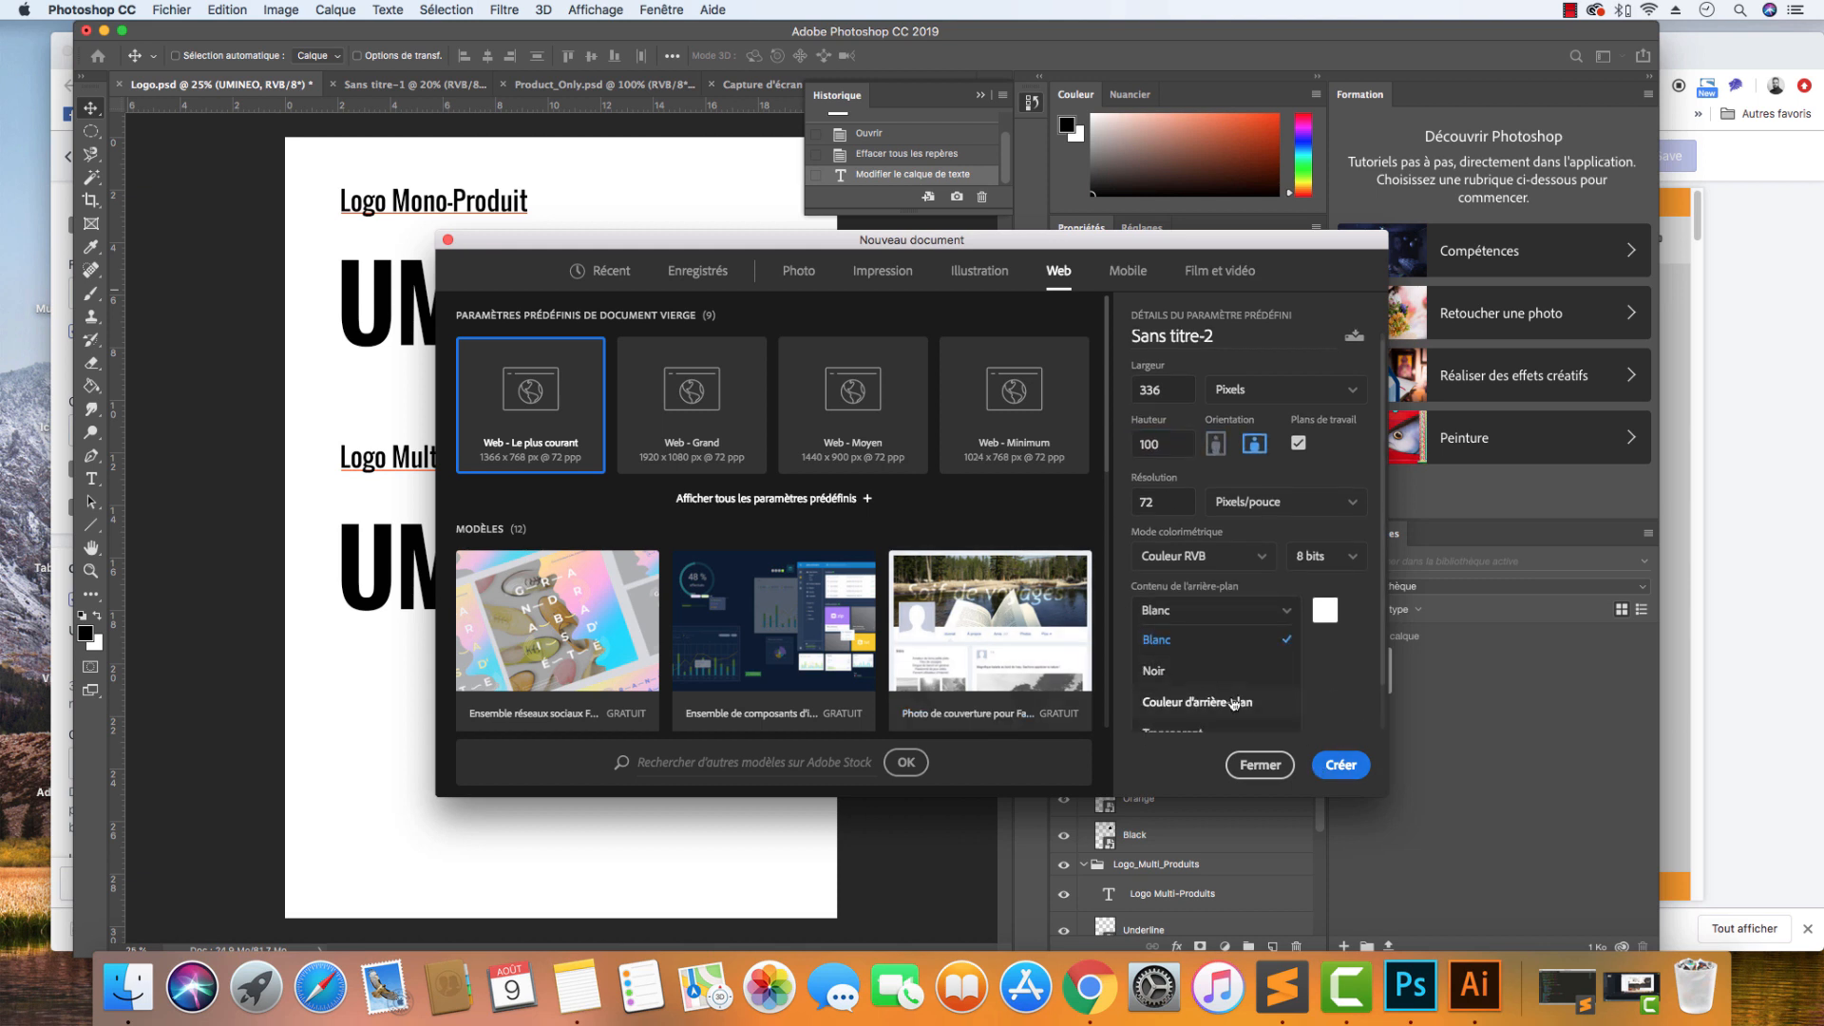
left_click(1250, 726)
left_click(1340, 762)
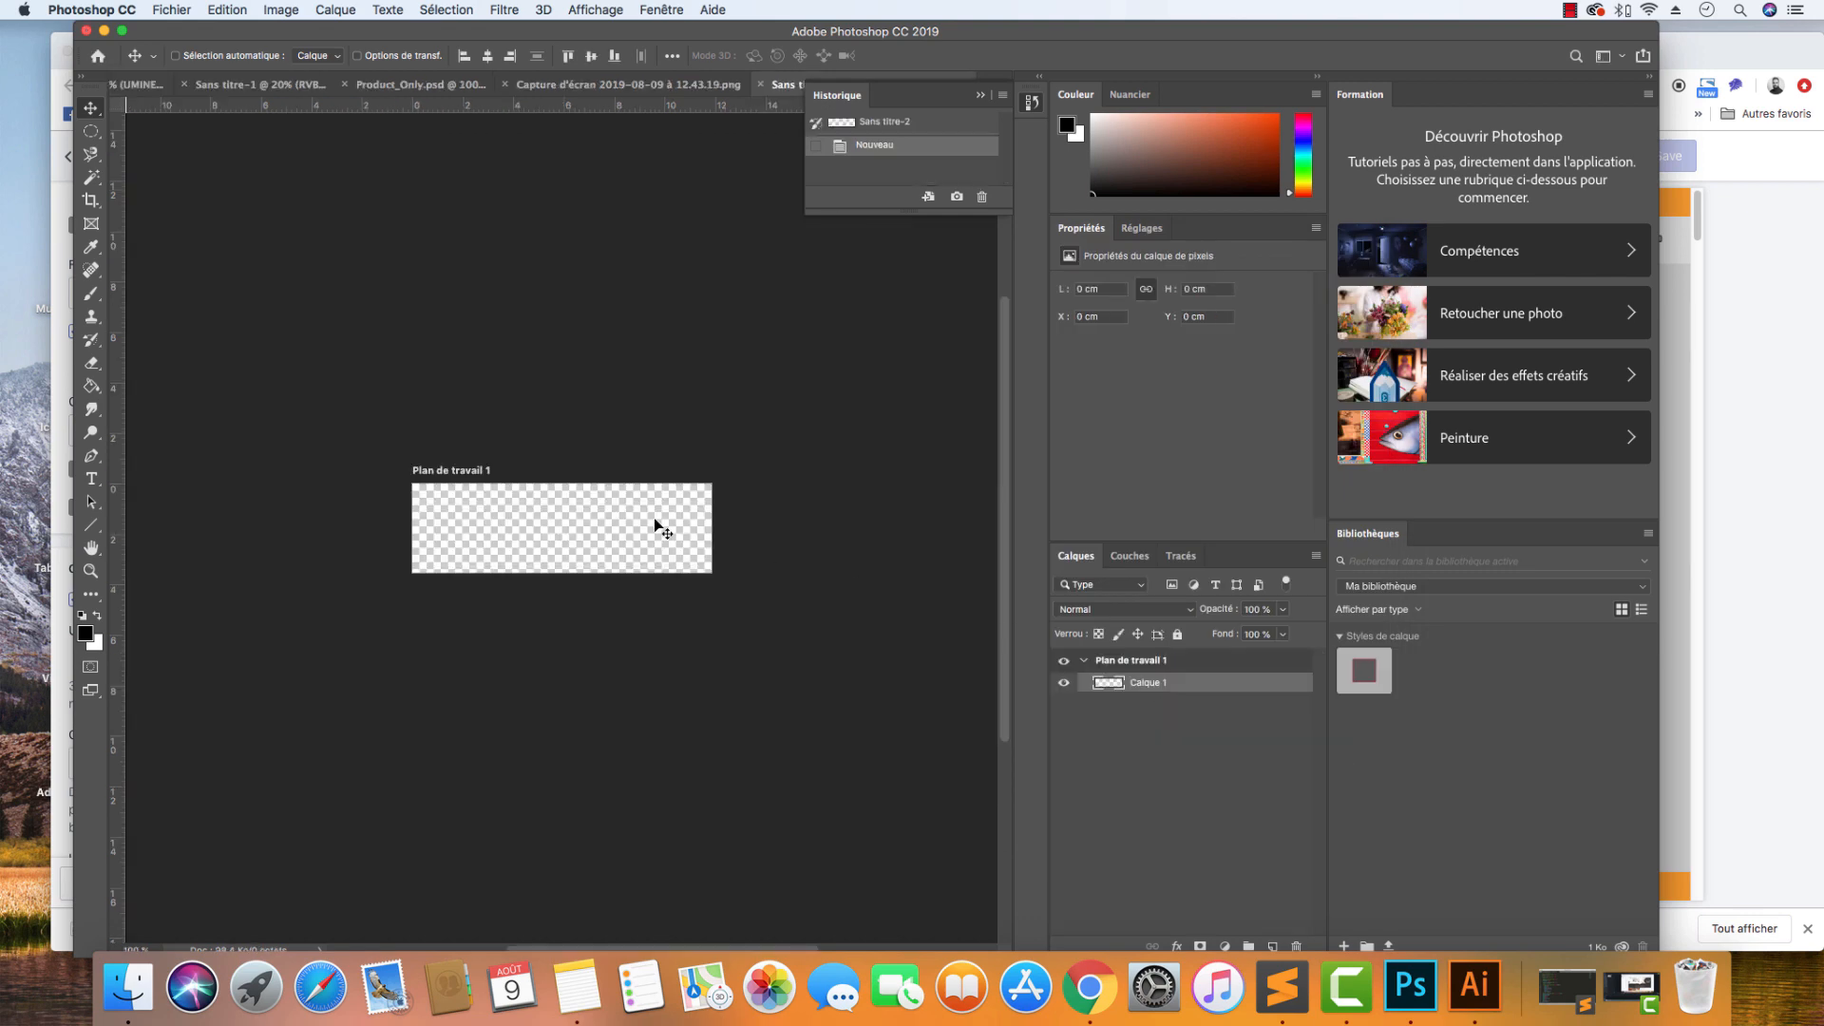
left_click(980, 95)
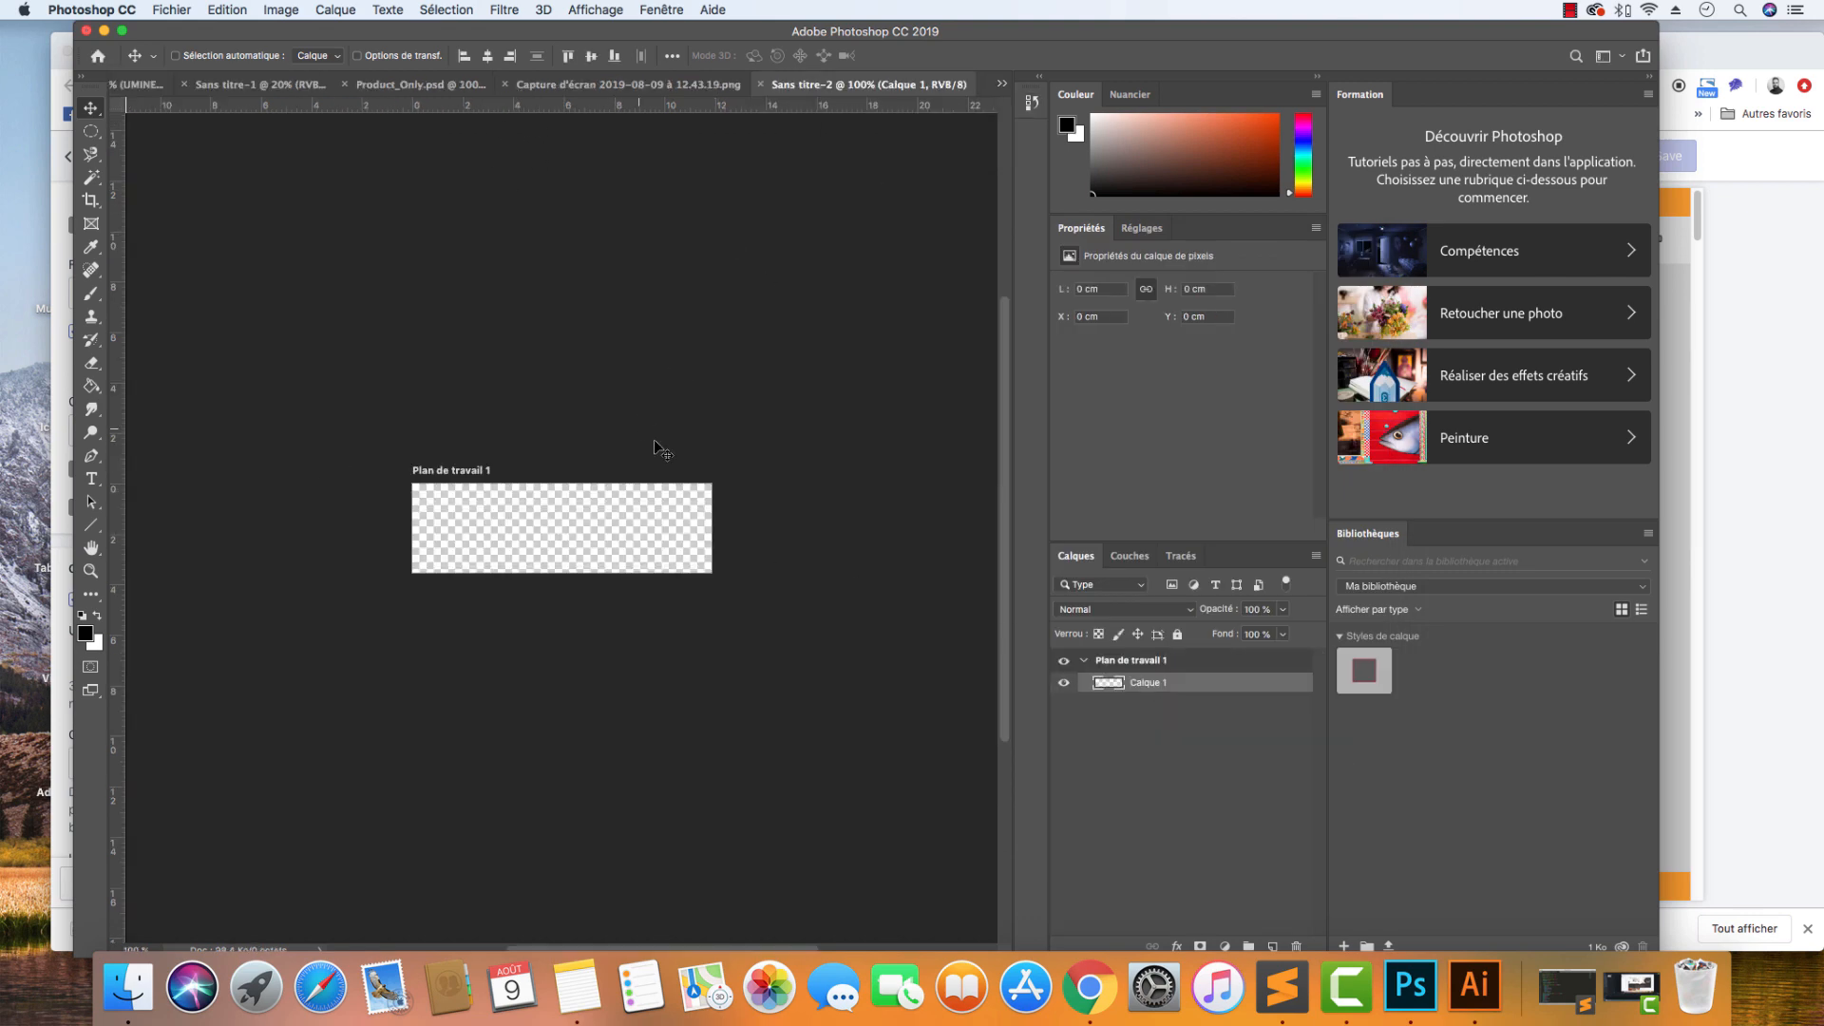
Bring up Logo.psd, collapse the Logo_Multi_Produits group and leave the Logo_Mono_Produit group expanded.
left_click(200, 83)
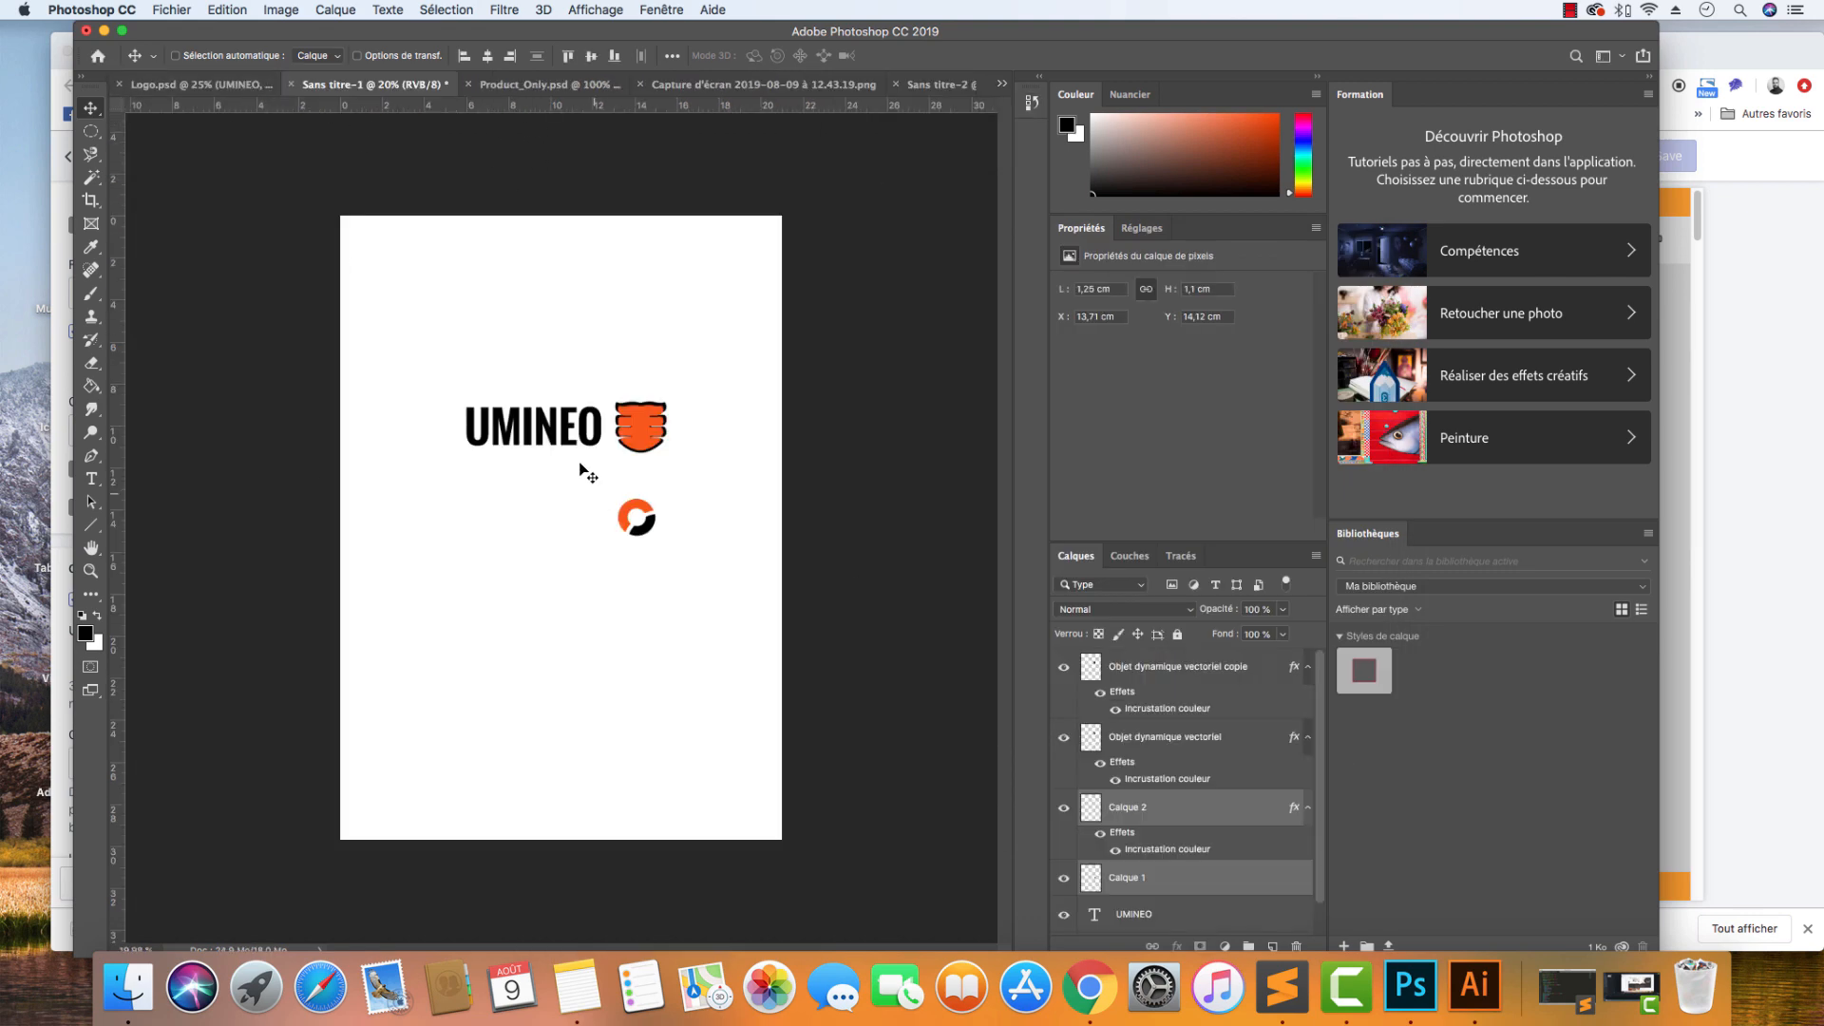
left_click(200, 83)
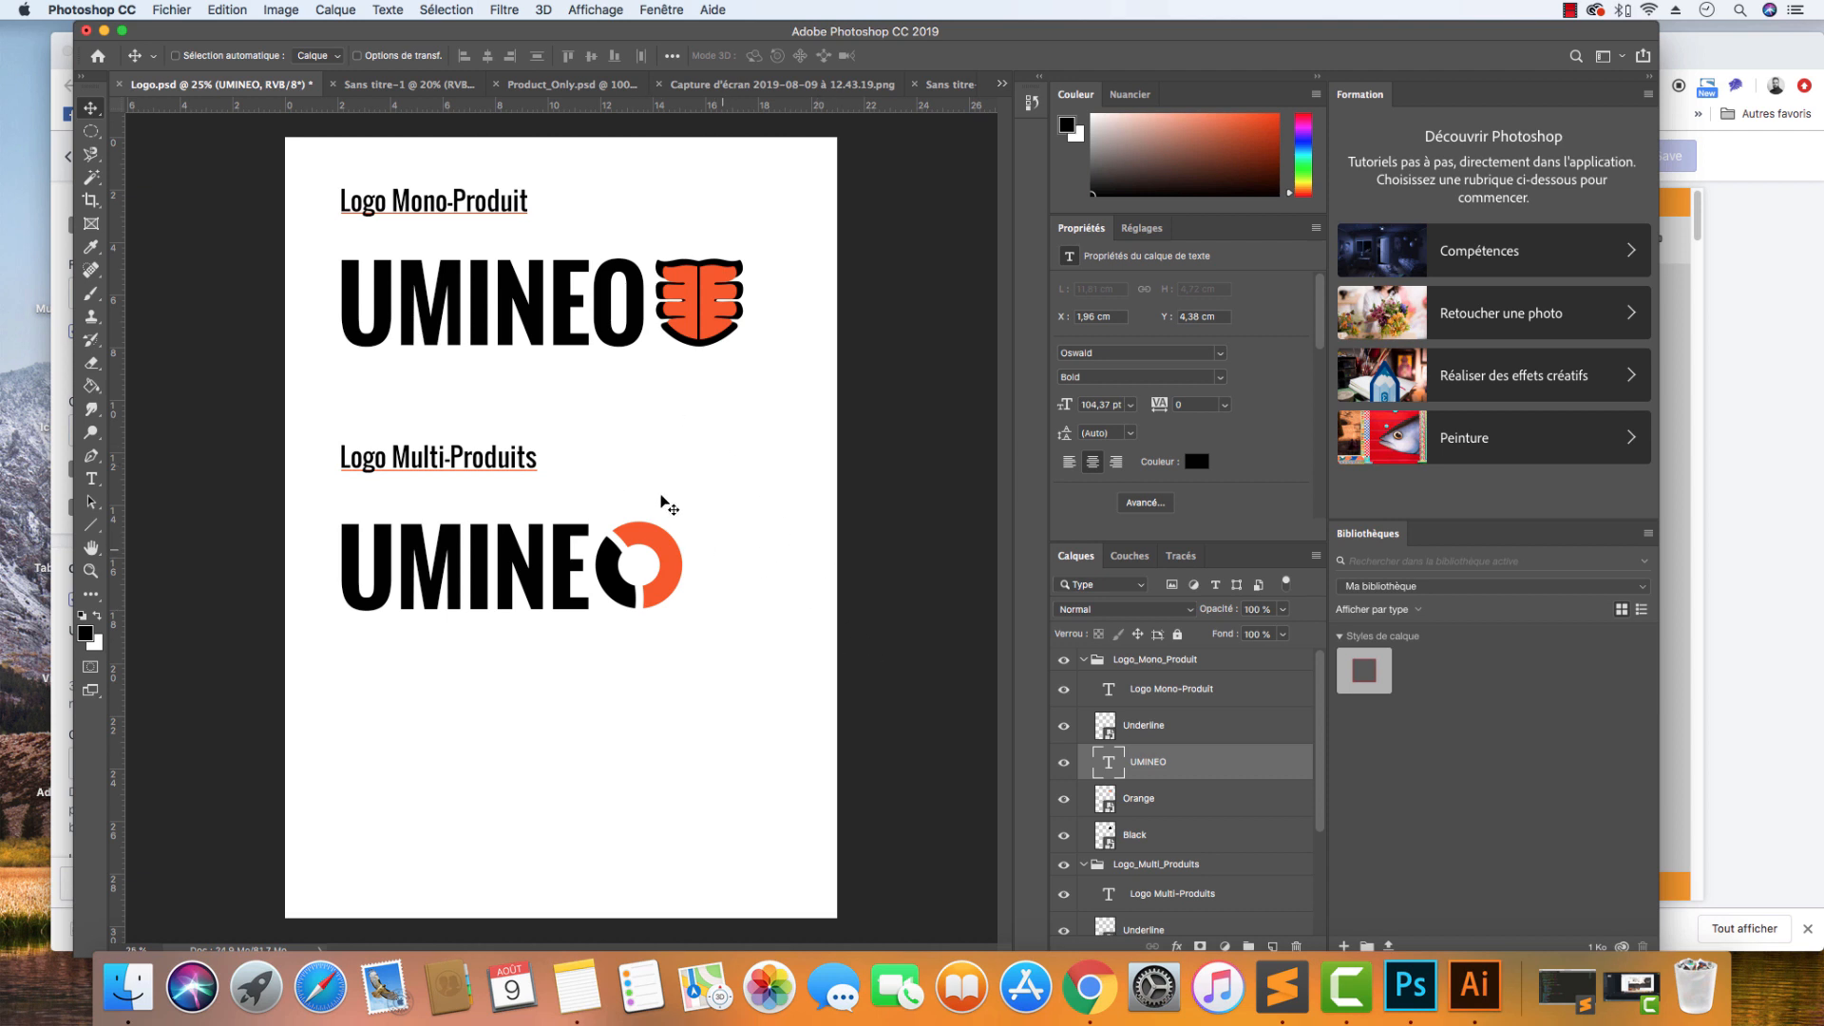
scroll(1151, 777, "down", 2)
scroll(1151, 775, "up", 2)
left_click(1084, 660)
left_click(1152, 661)
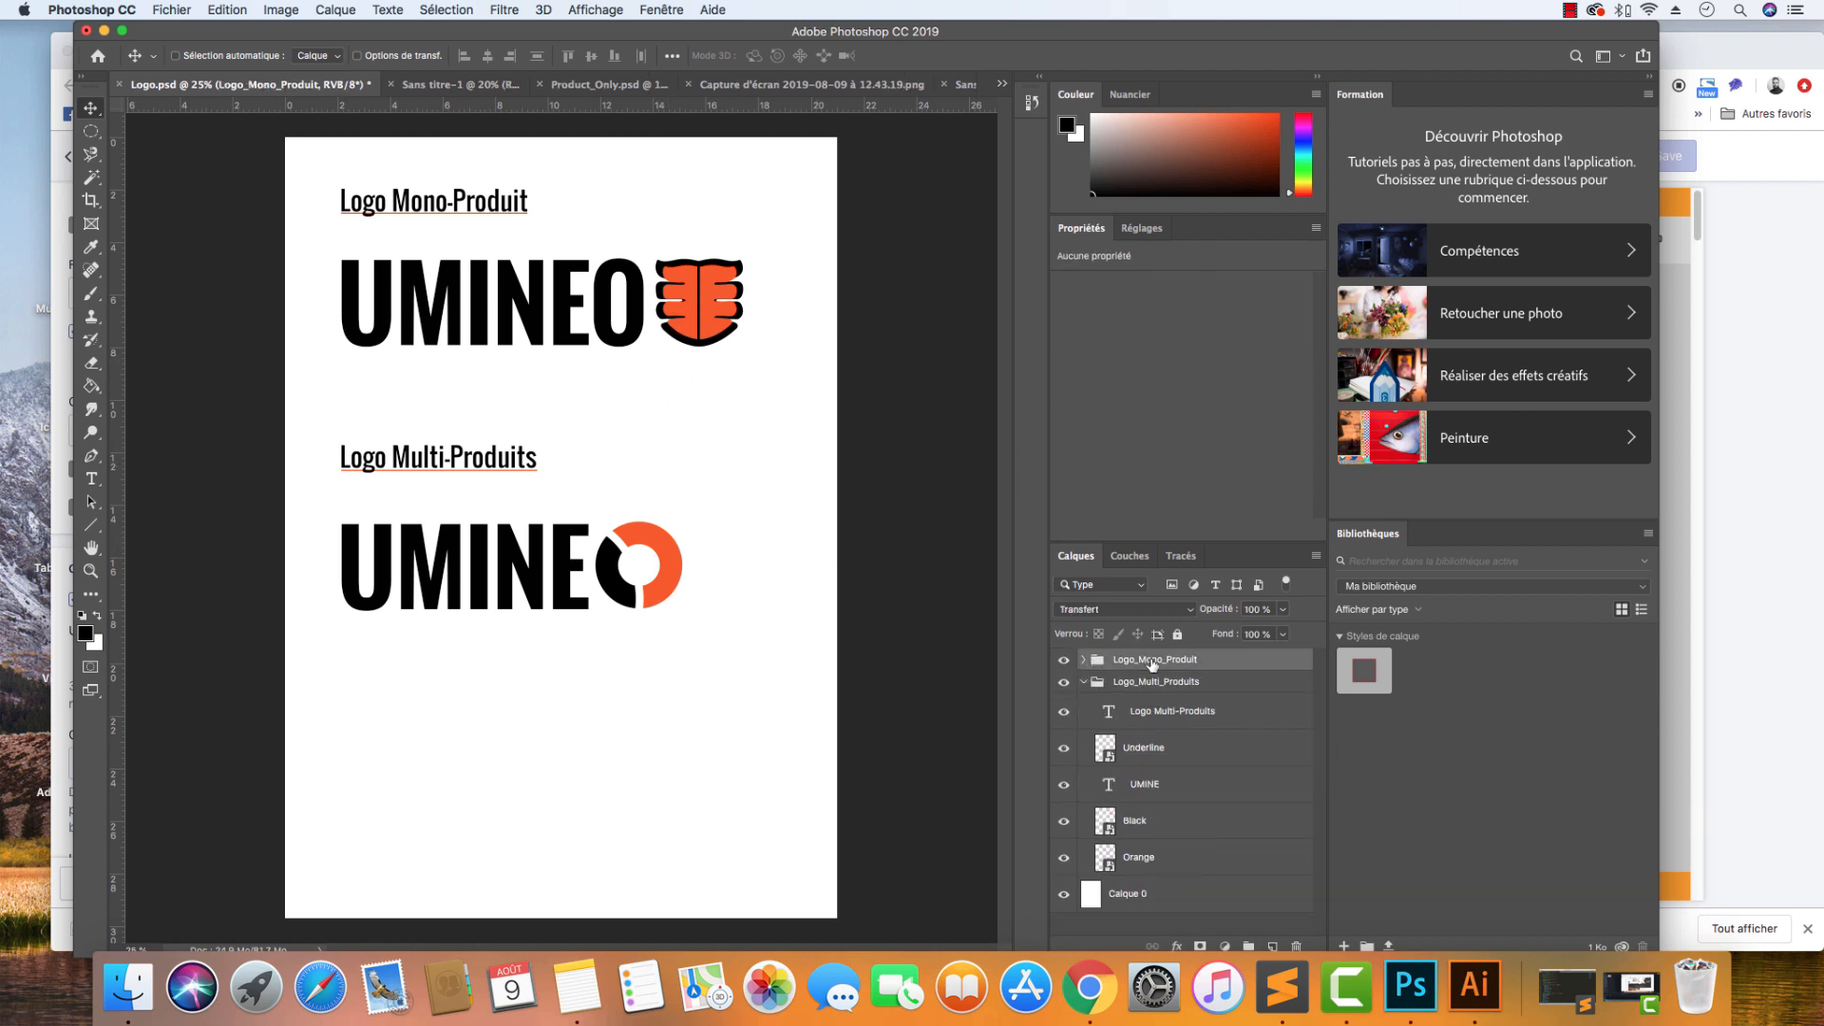
left_click(1084, 682)
right_click(1156, 660)
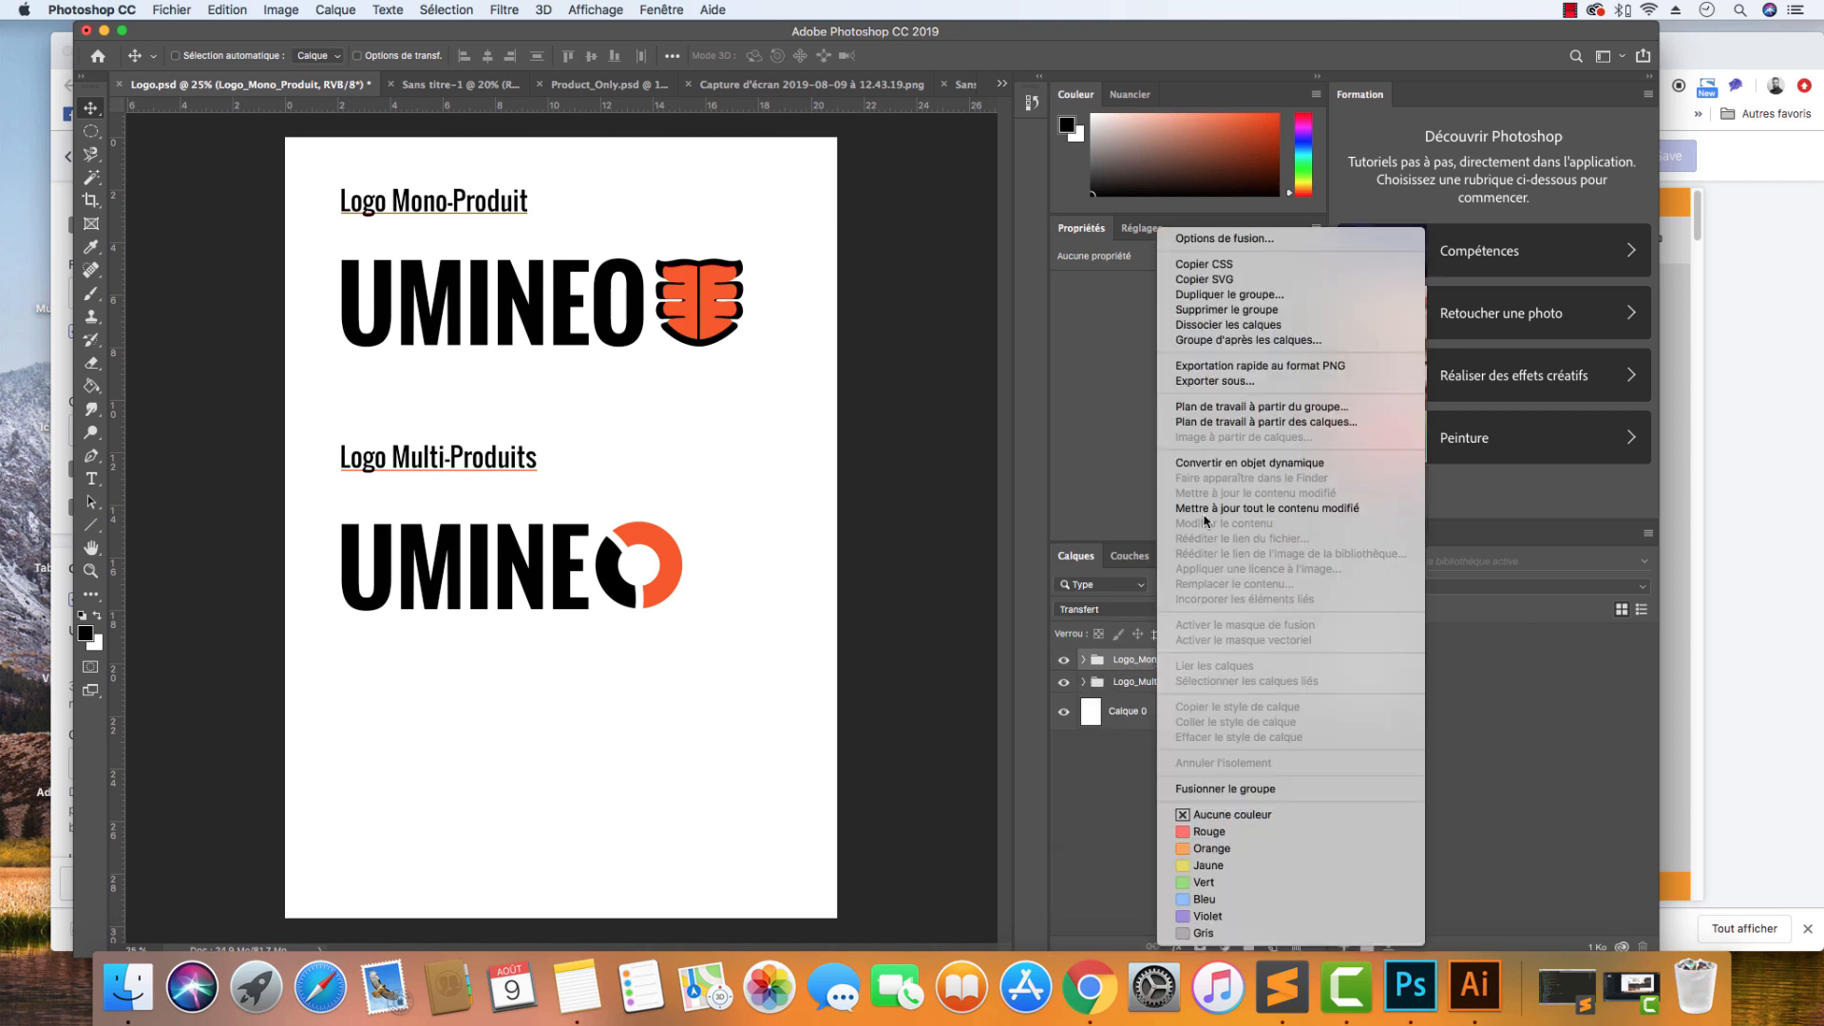
left_click(1084, 661)
left_click(1084, 662)
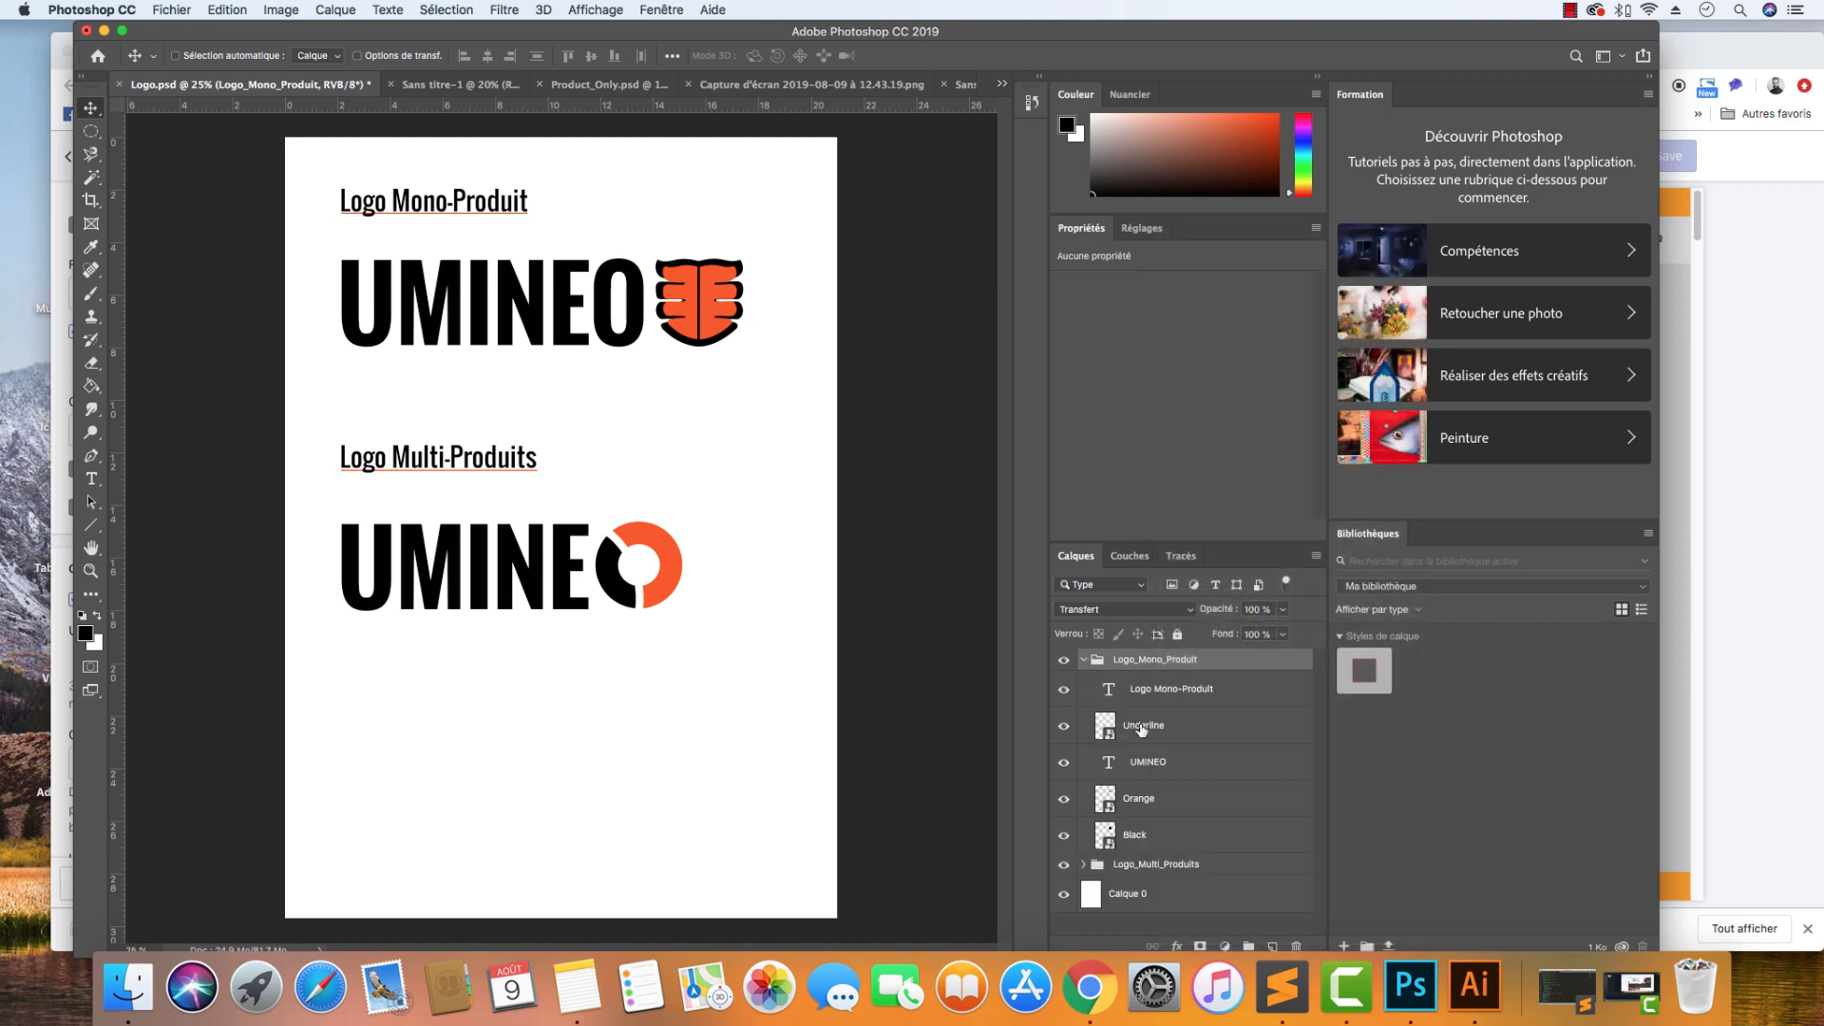
Copy the UMINEO, Orange and Black layers of the mono-product logo into the 336 x 100 pixel document.
left_click(1142, 727)
left_click(1153, 764)
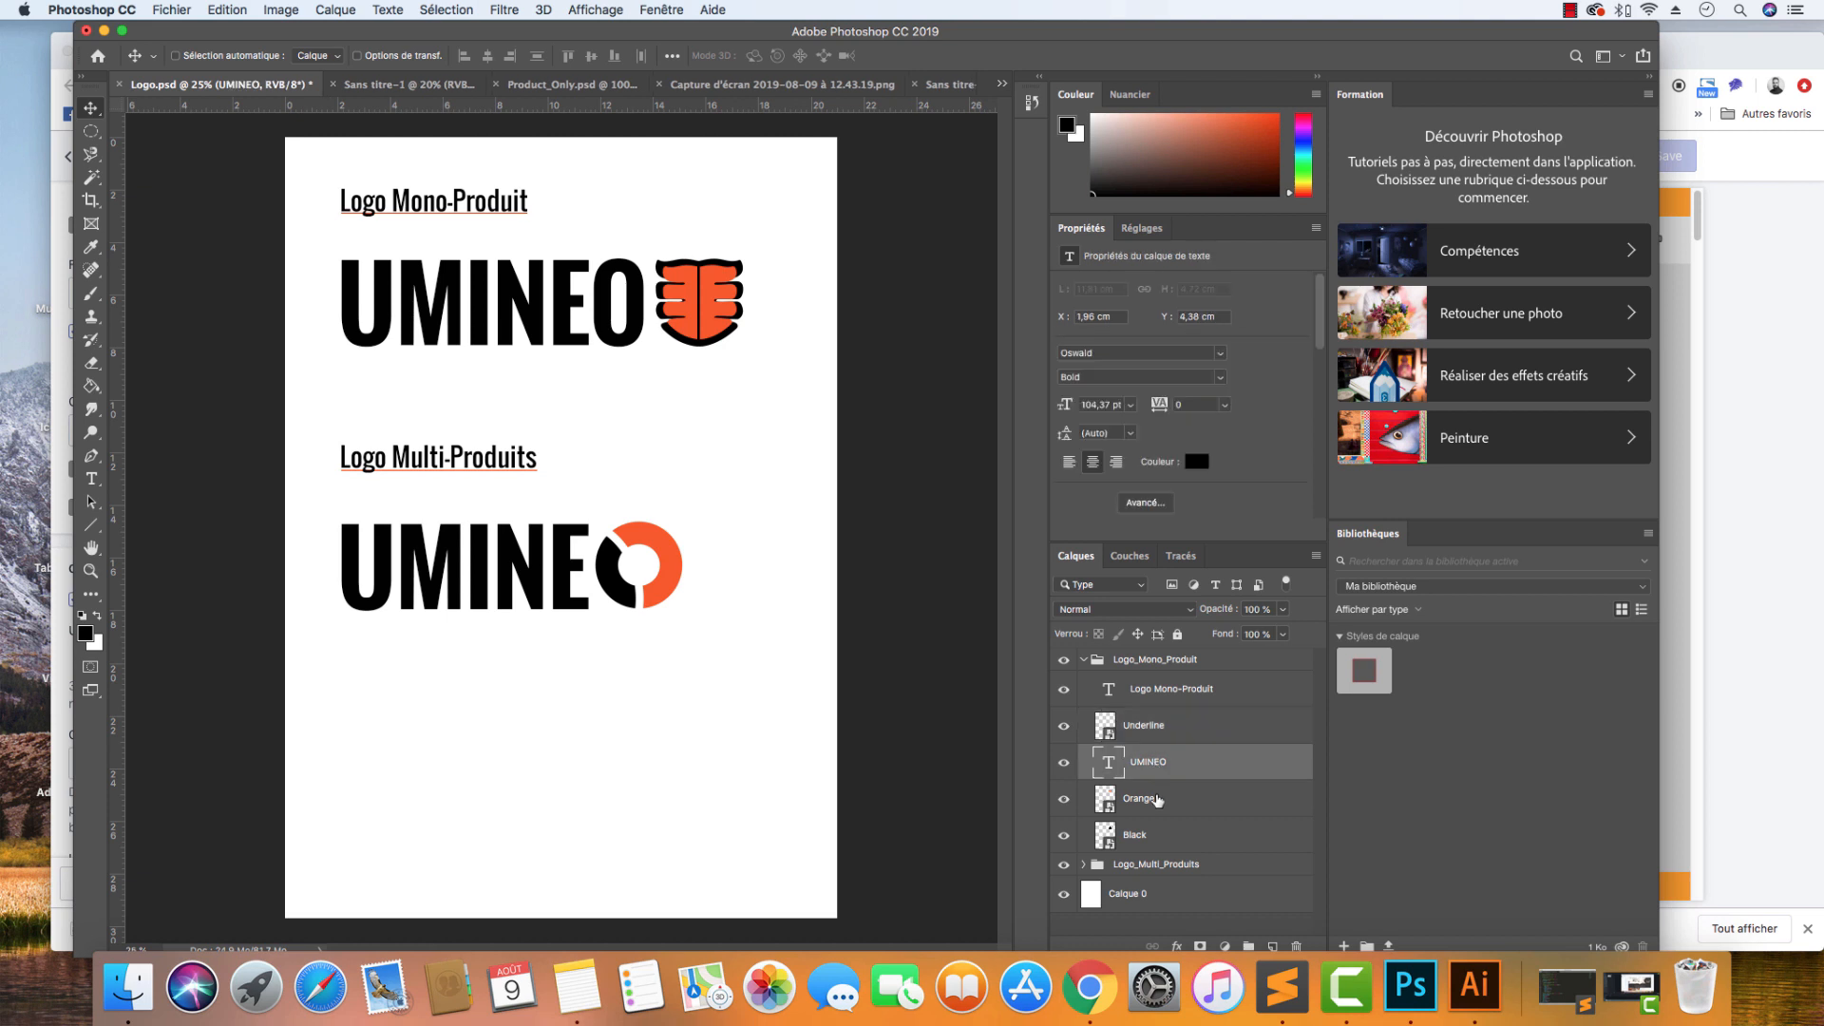
left_click(1156, 834, "shift")
left_click_drag(660, 309, 407, 118)
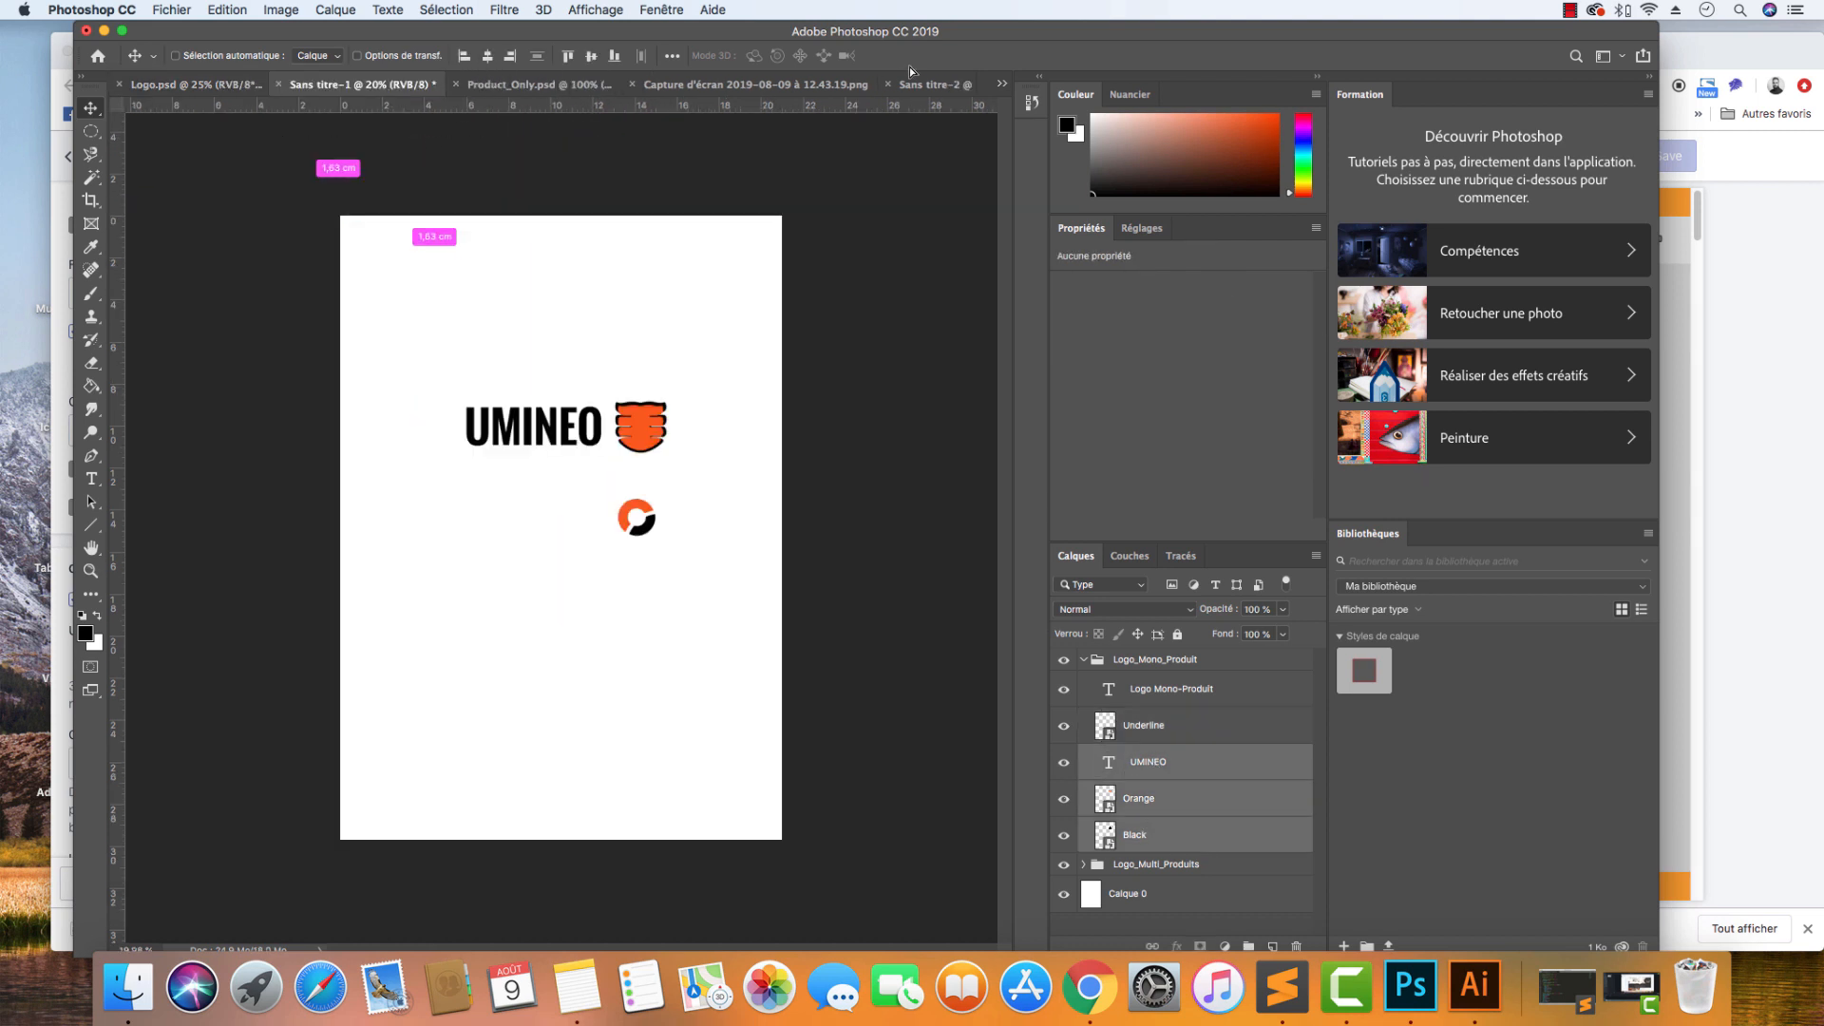
left_click_drag(909, 66, 651, 530)
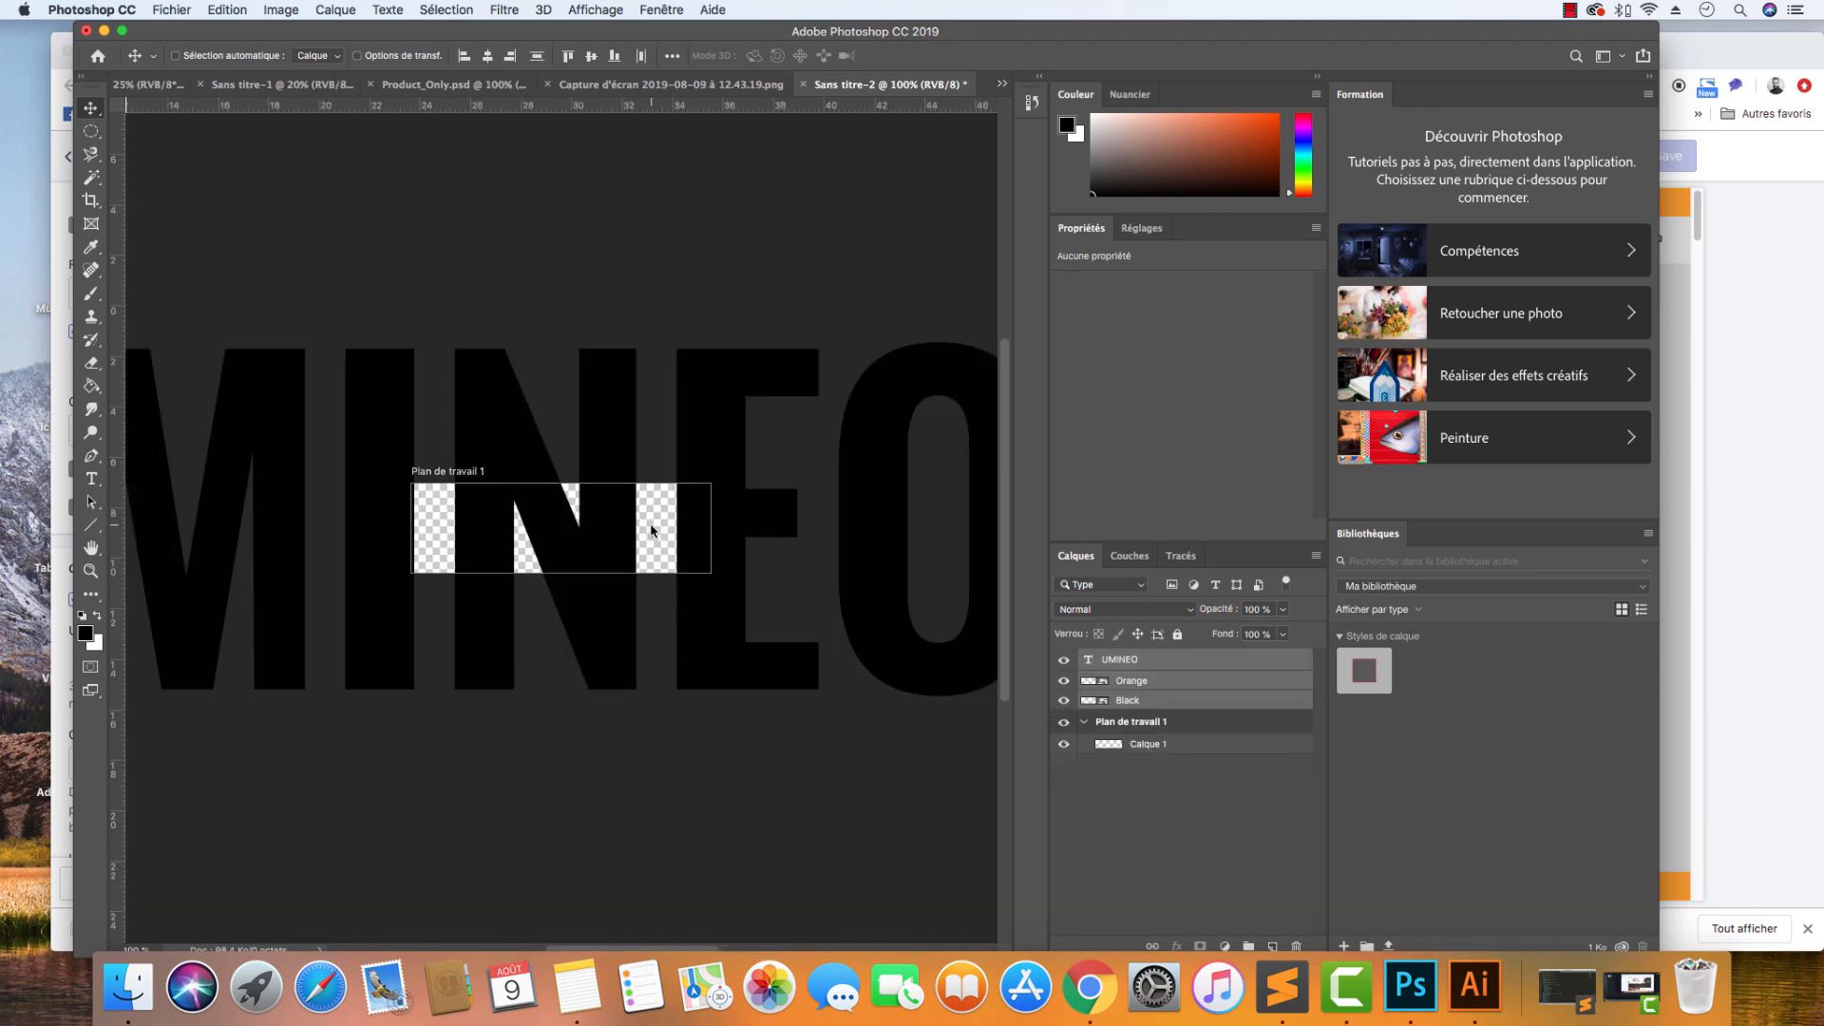
Scale the copied logo down to roughly the artboard's height and place it over the artboard.
scroll(651, 530, "down", 10)
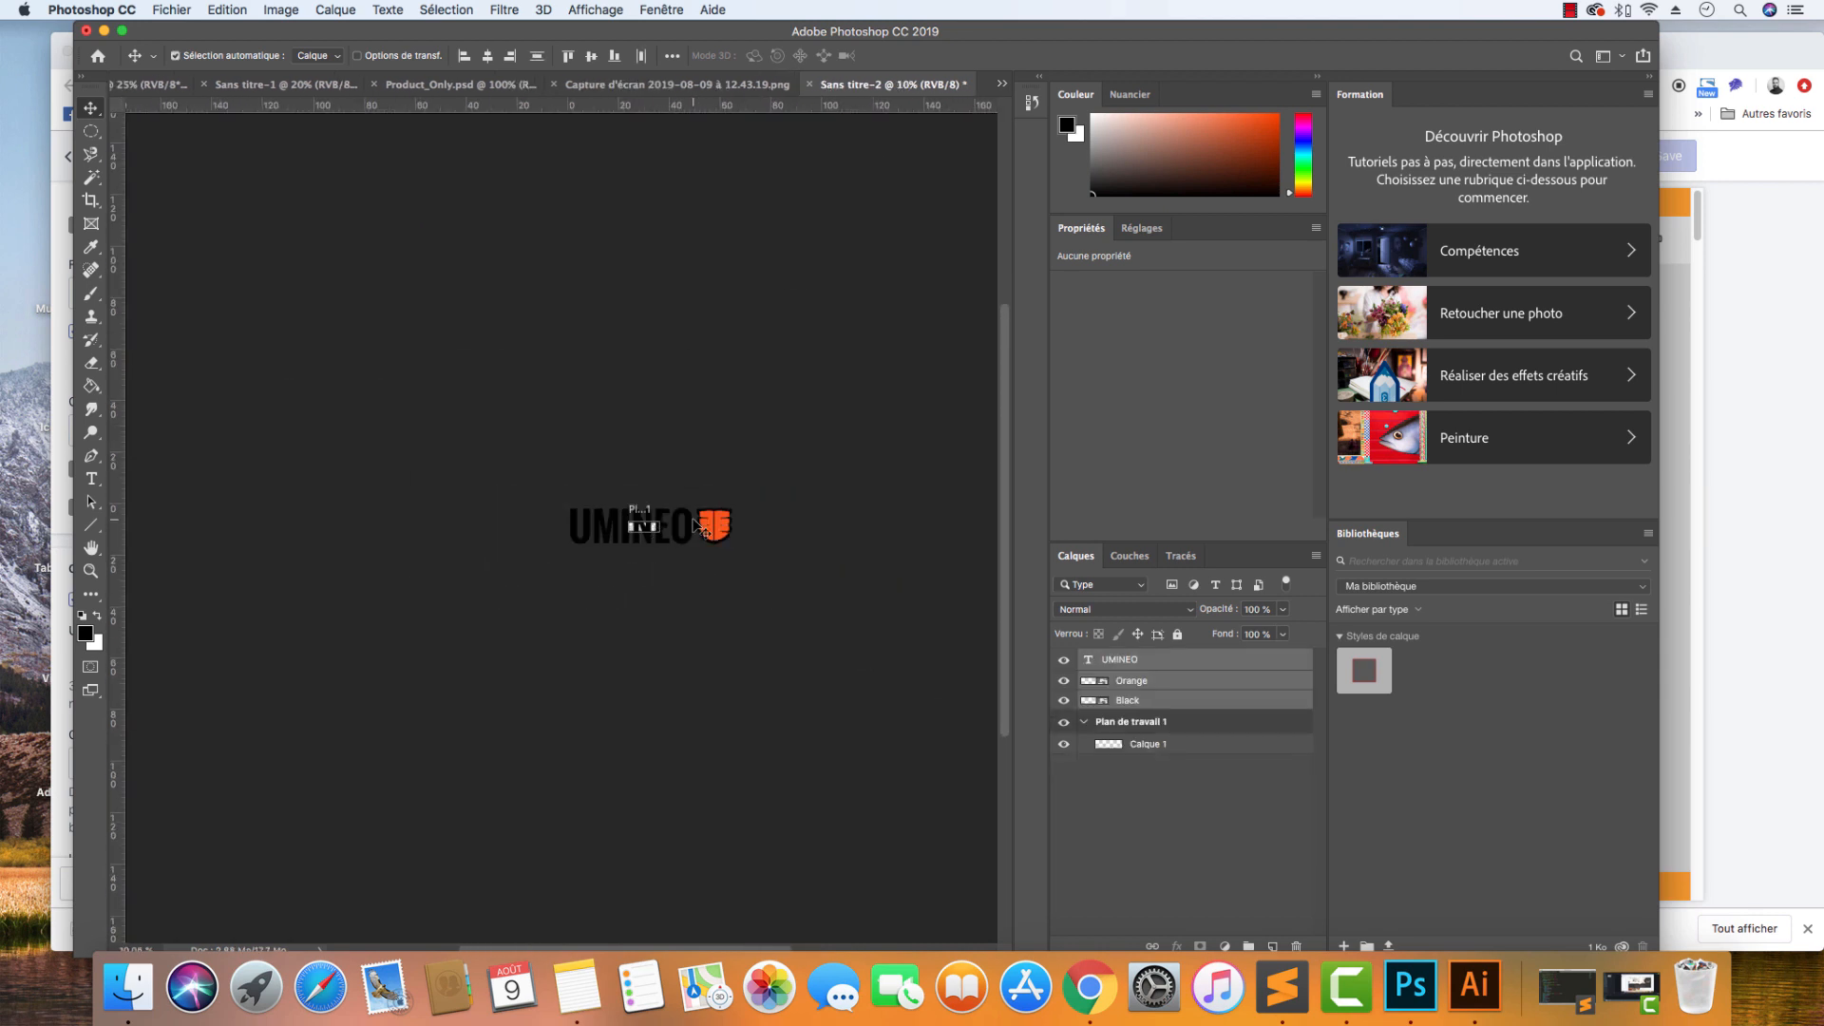
key("super+t")
left_click_drag(738, 500, 655, 527)
key("Return")
scroll(659, 505, "up", 10)
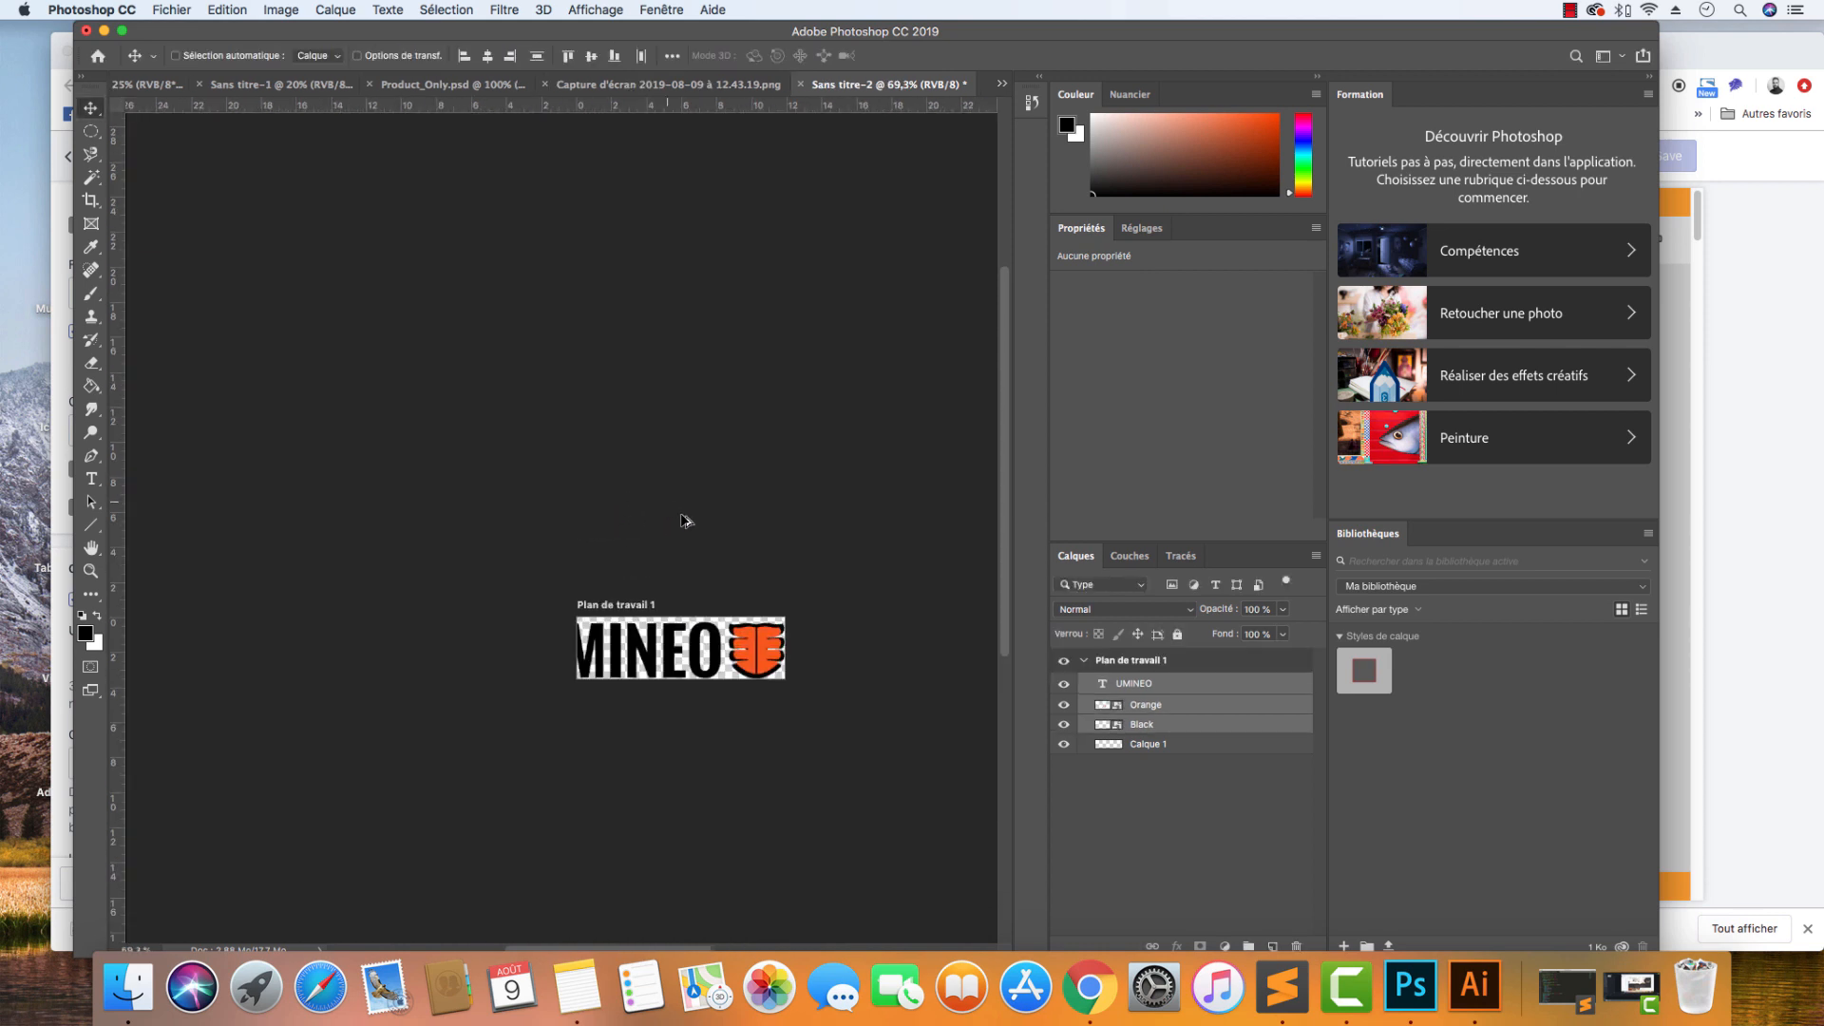
Add a horizontal guide at 50% of the artboard's height.
left_click(593, 10)
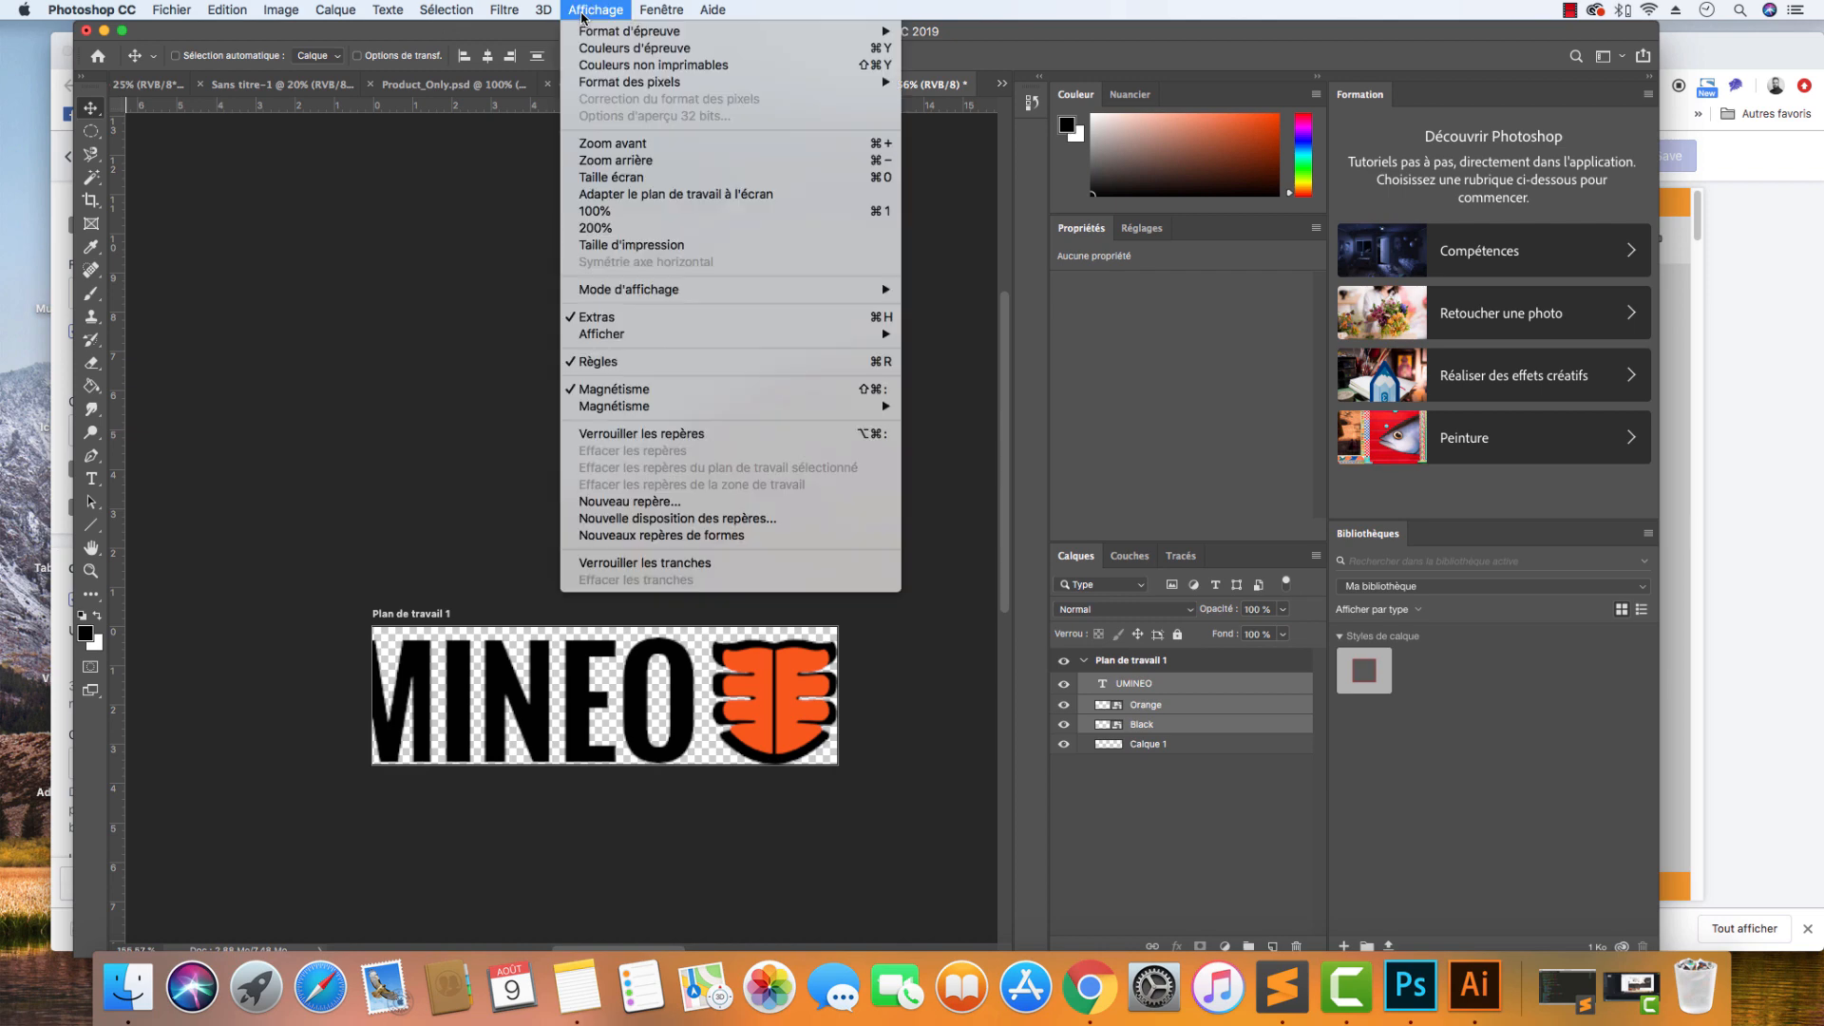
left_click(659, 503)
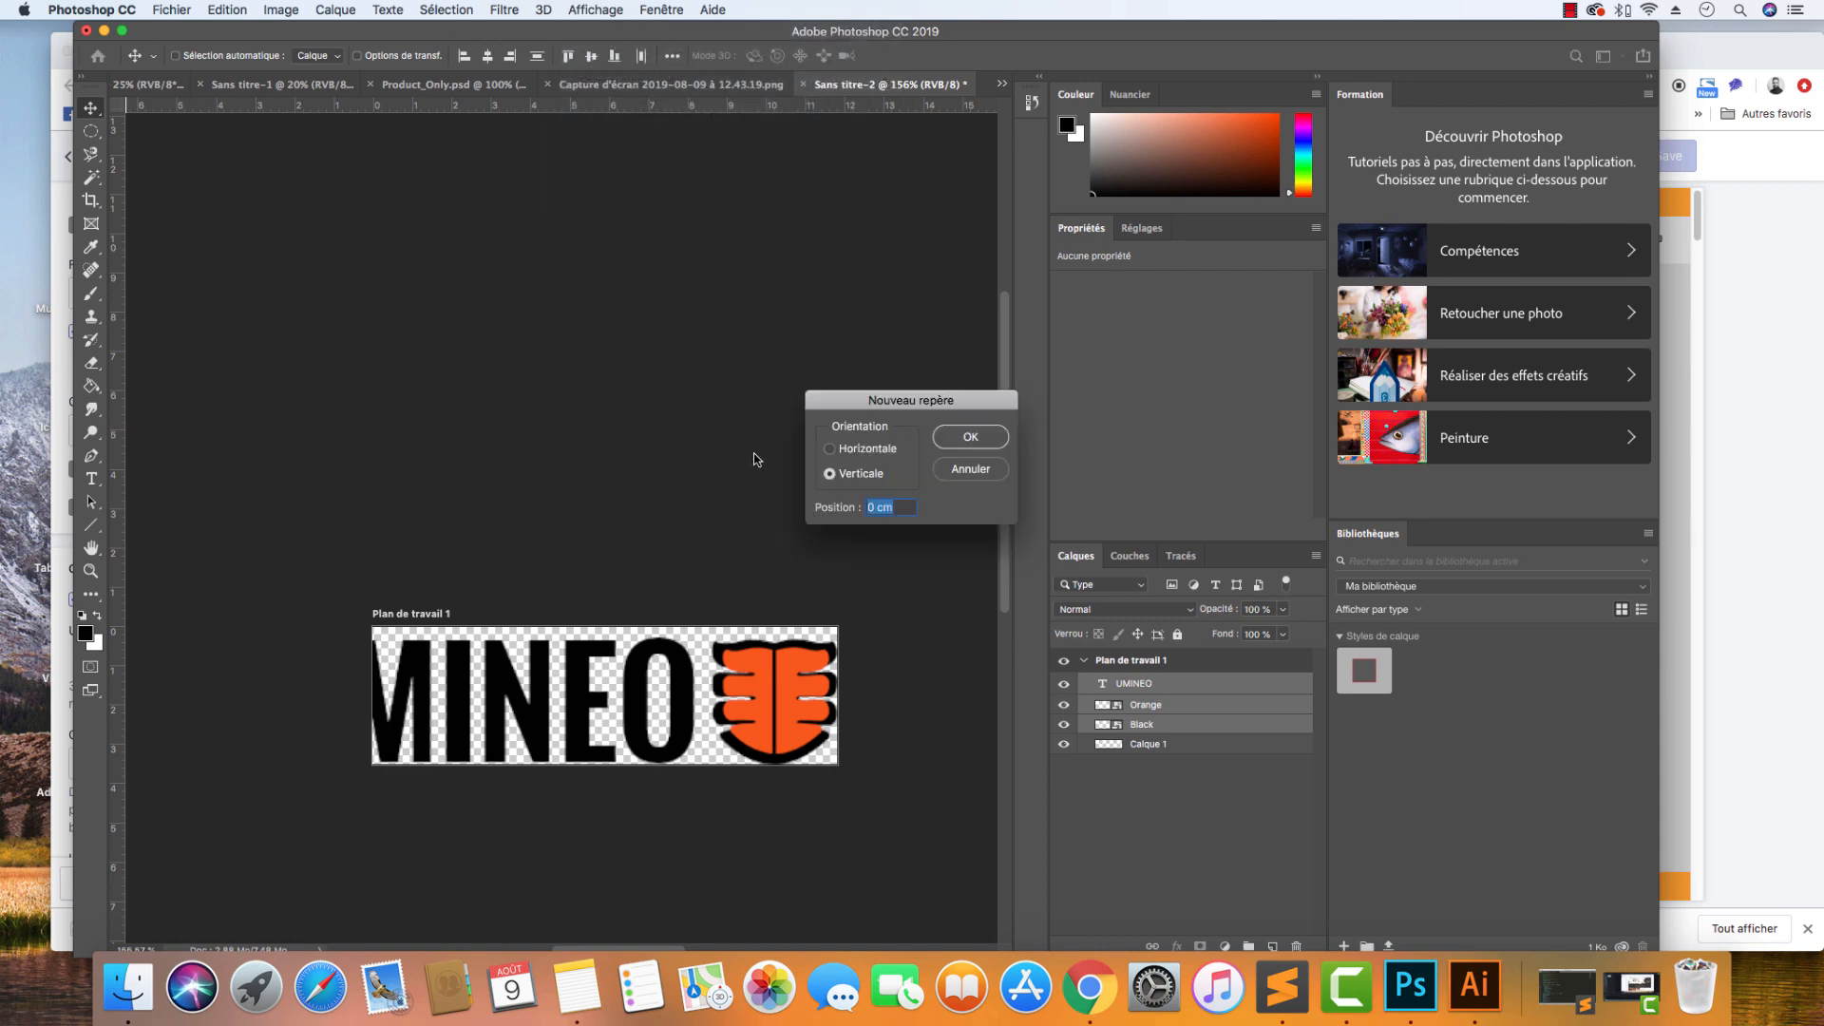
left_click(886, 448)
type("50%")
key("Return")
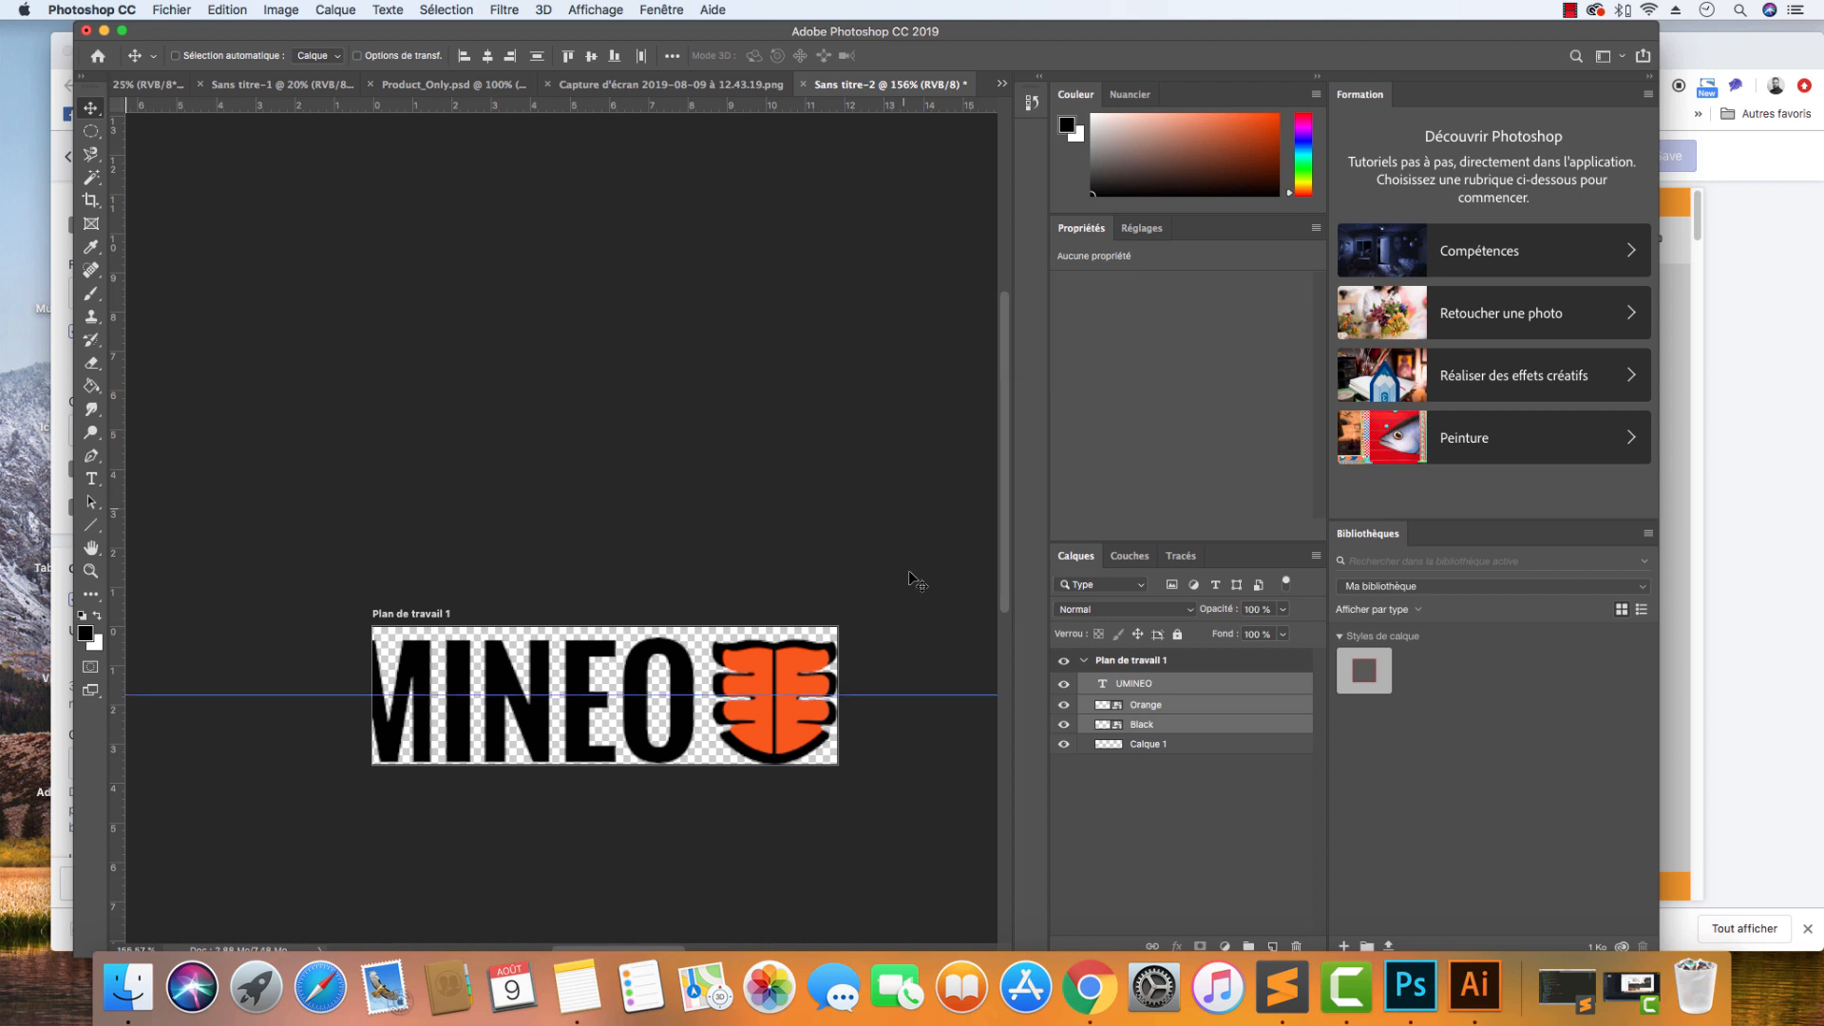
Scale the logo to about 77% so the whole UMINEO word fits, and centre it vertically on the horizontal guide.
key("super+t")
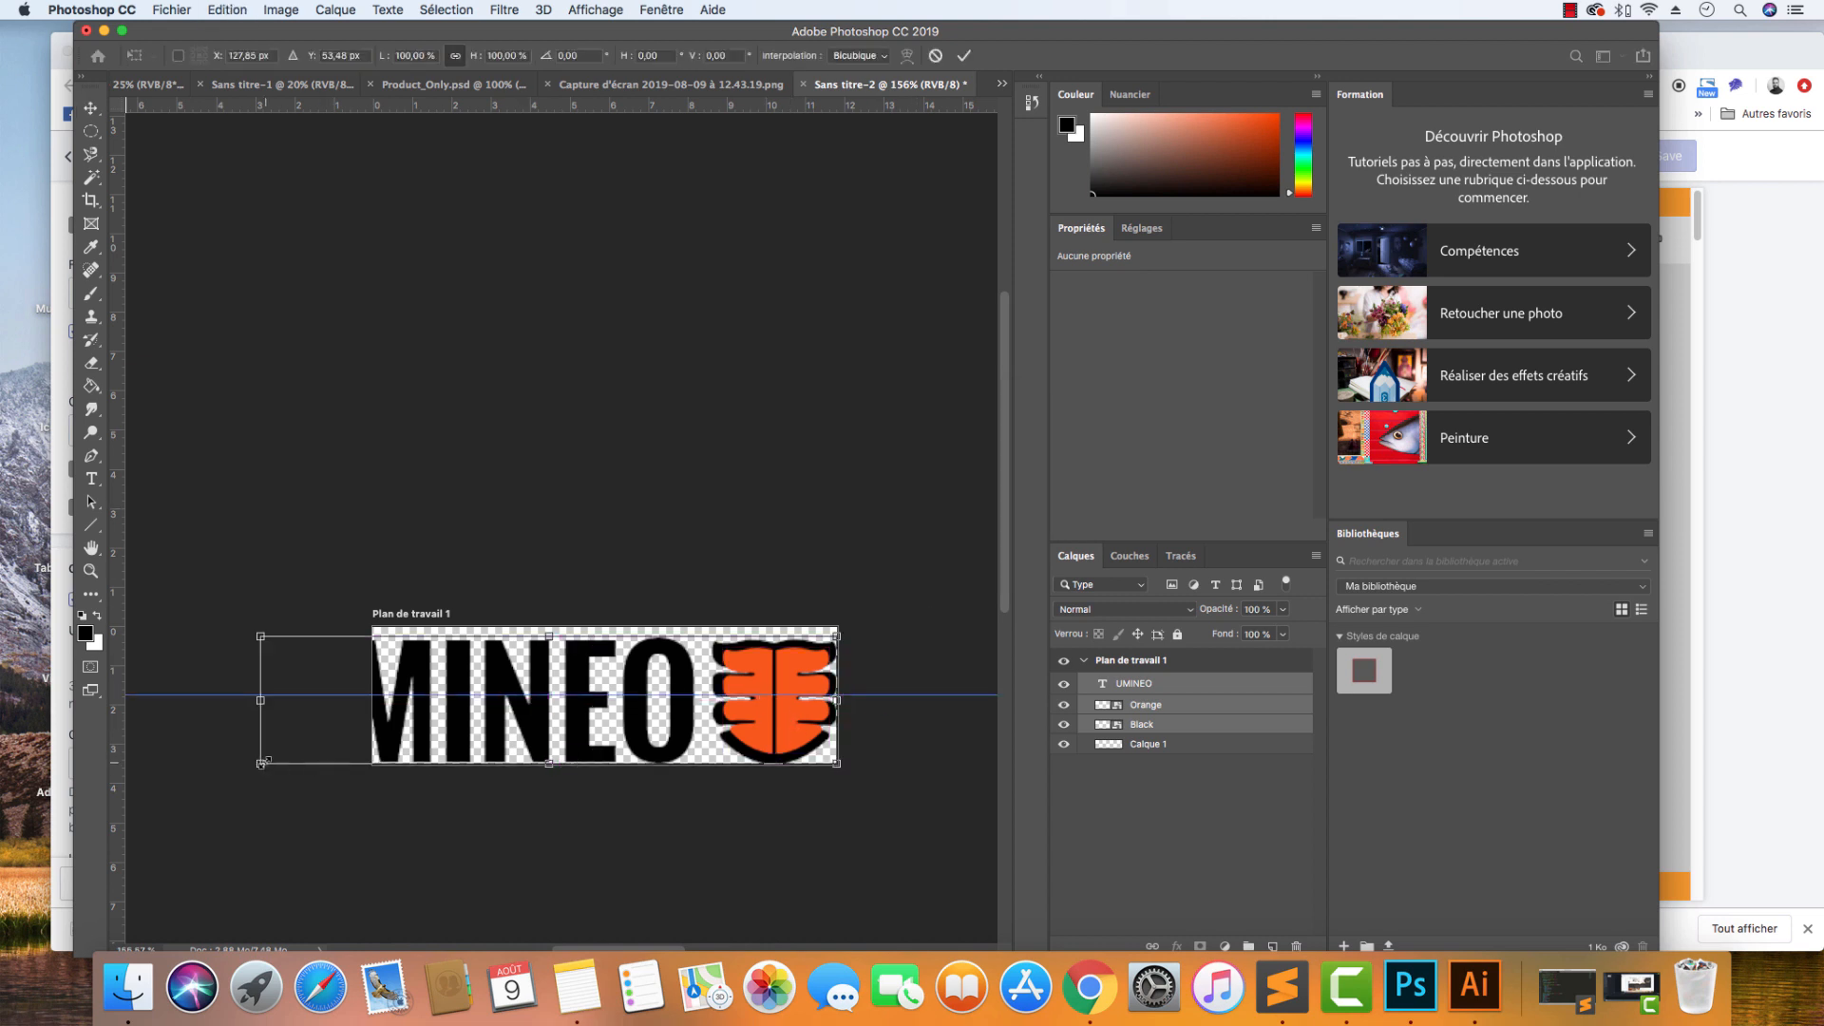
left_click_drag(264, 761, 396, 733)
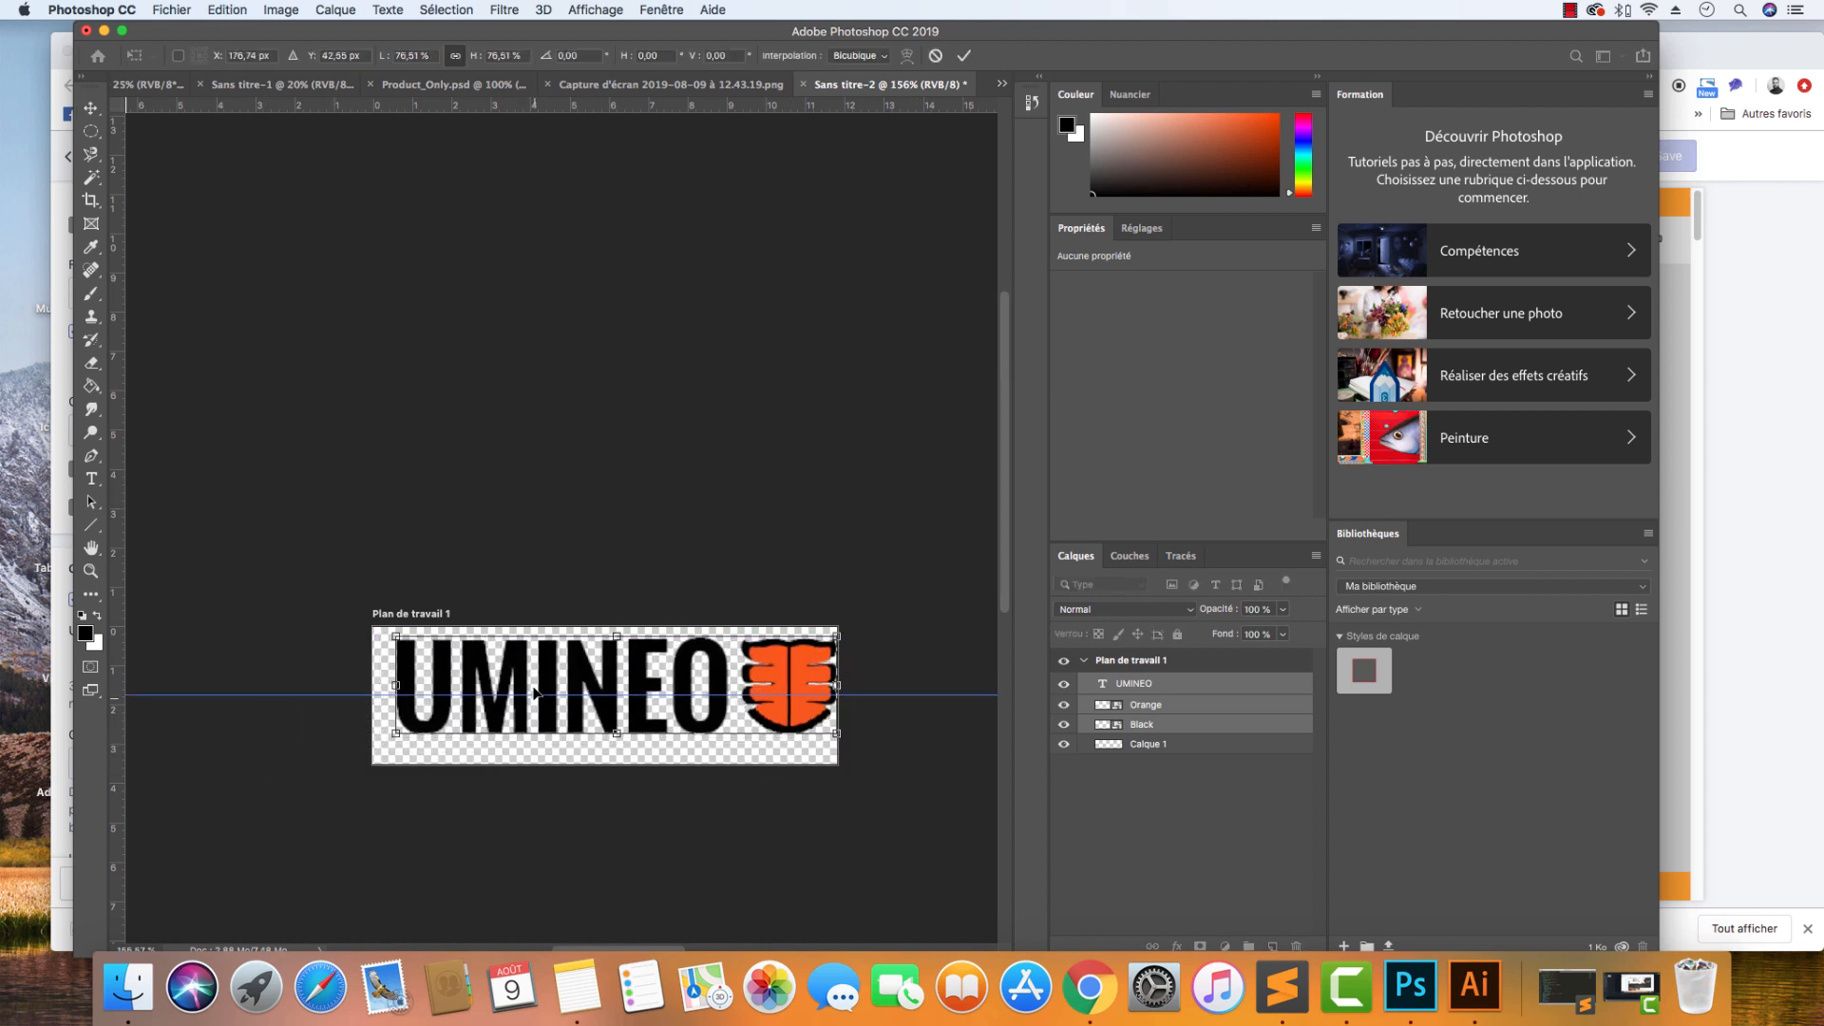
left_click_drag(535, 691, 537, 703)
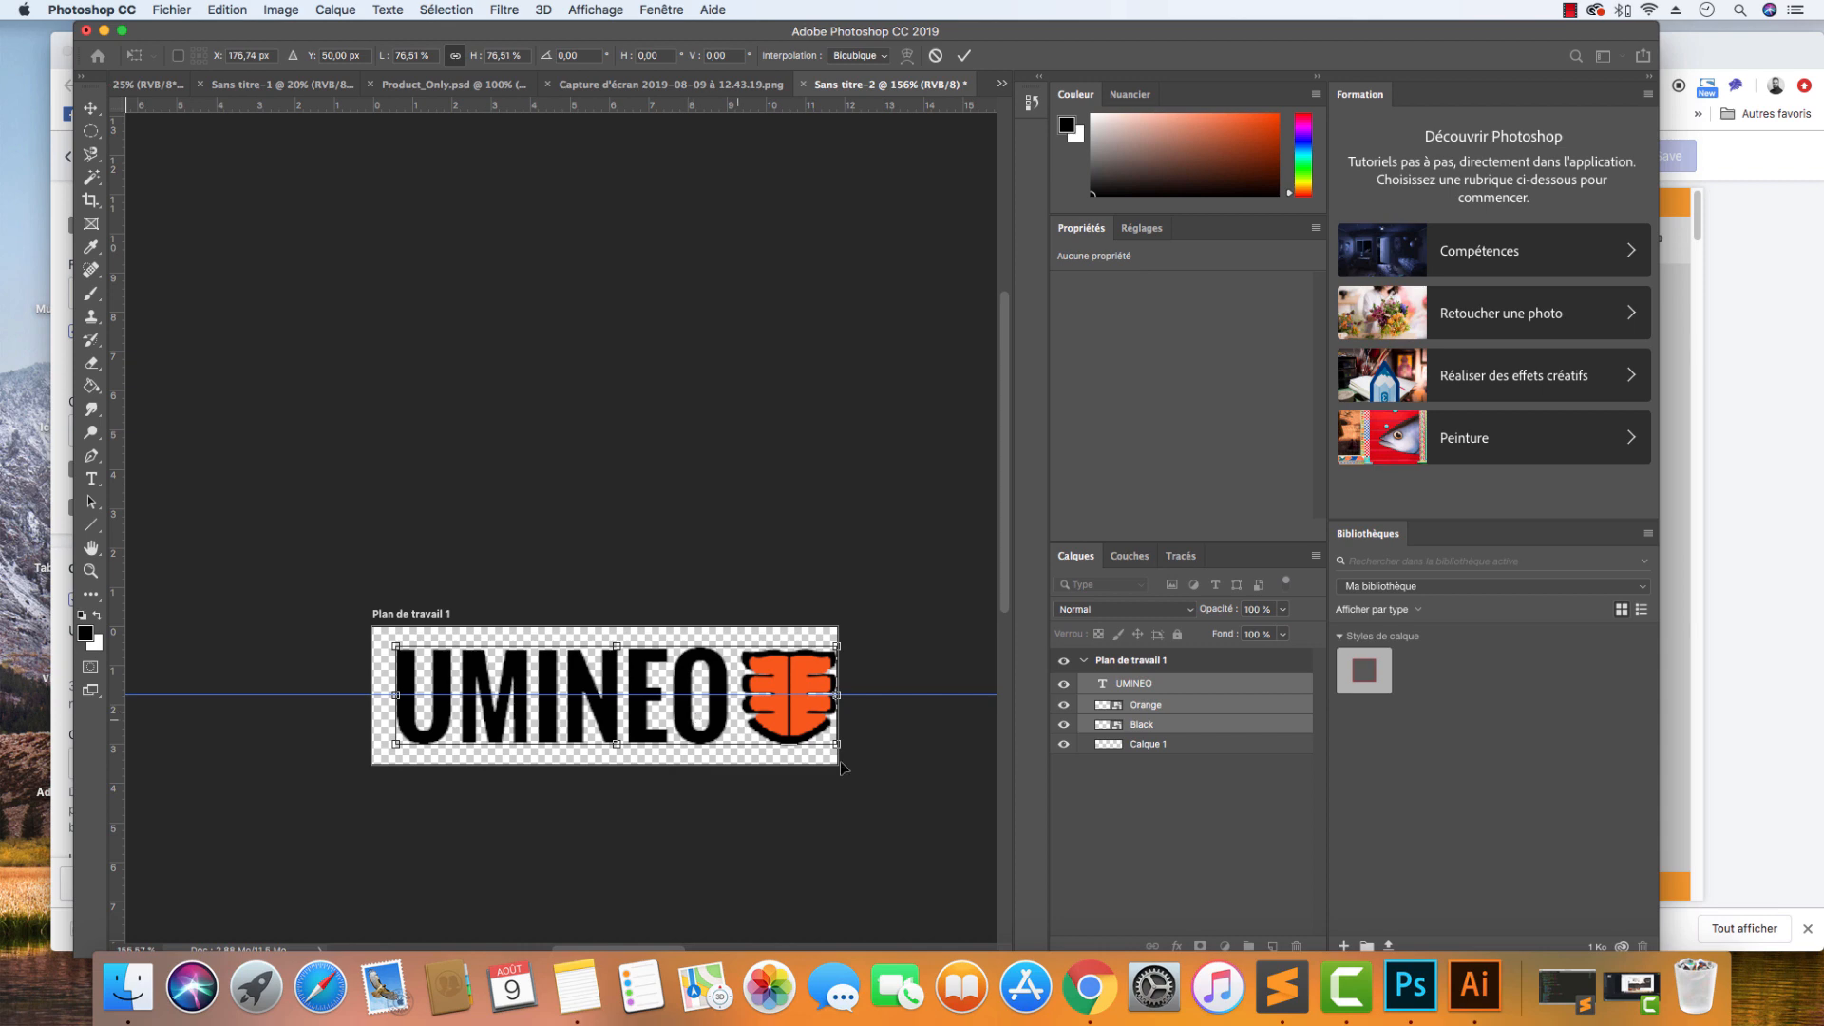
Check the theme's current header logo in Chrome, return to Photoshop and shrink the logo to about 71%, centred on the artboard.
left_click(1111, 984)
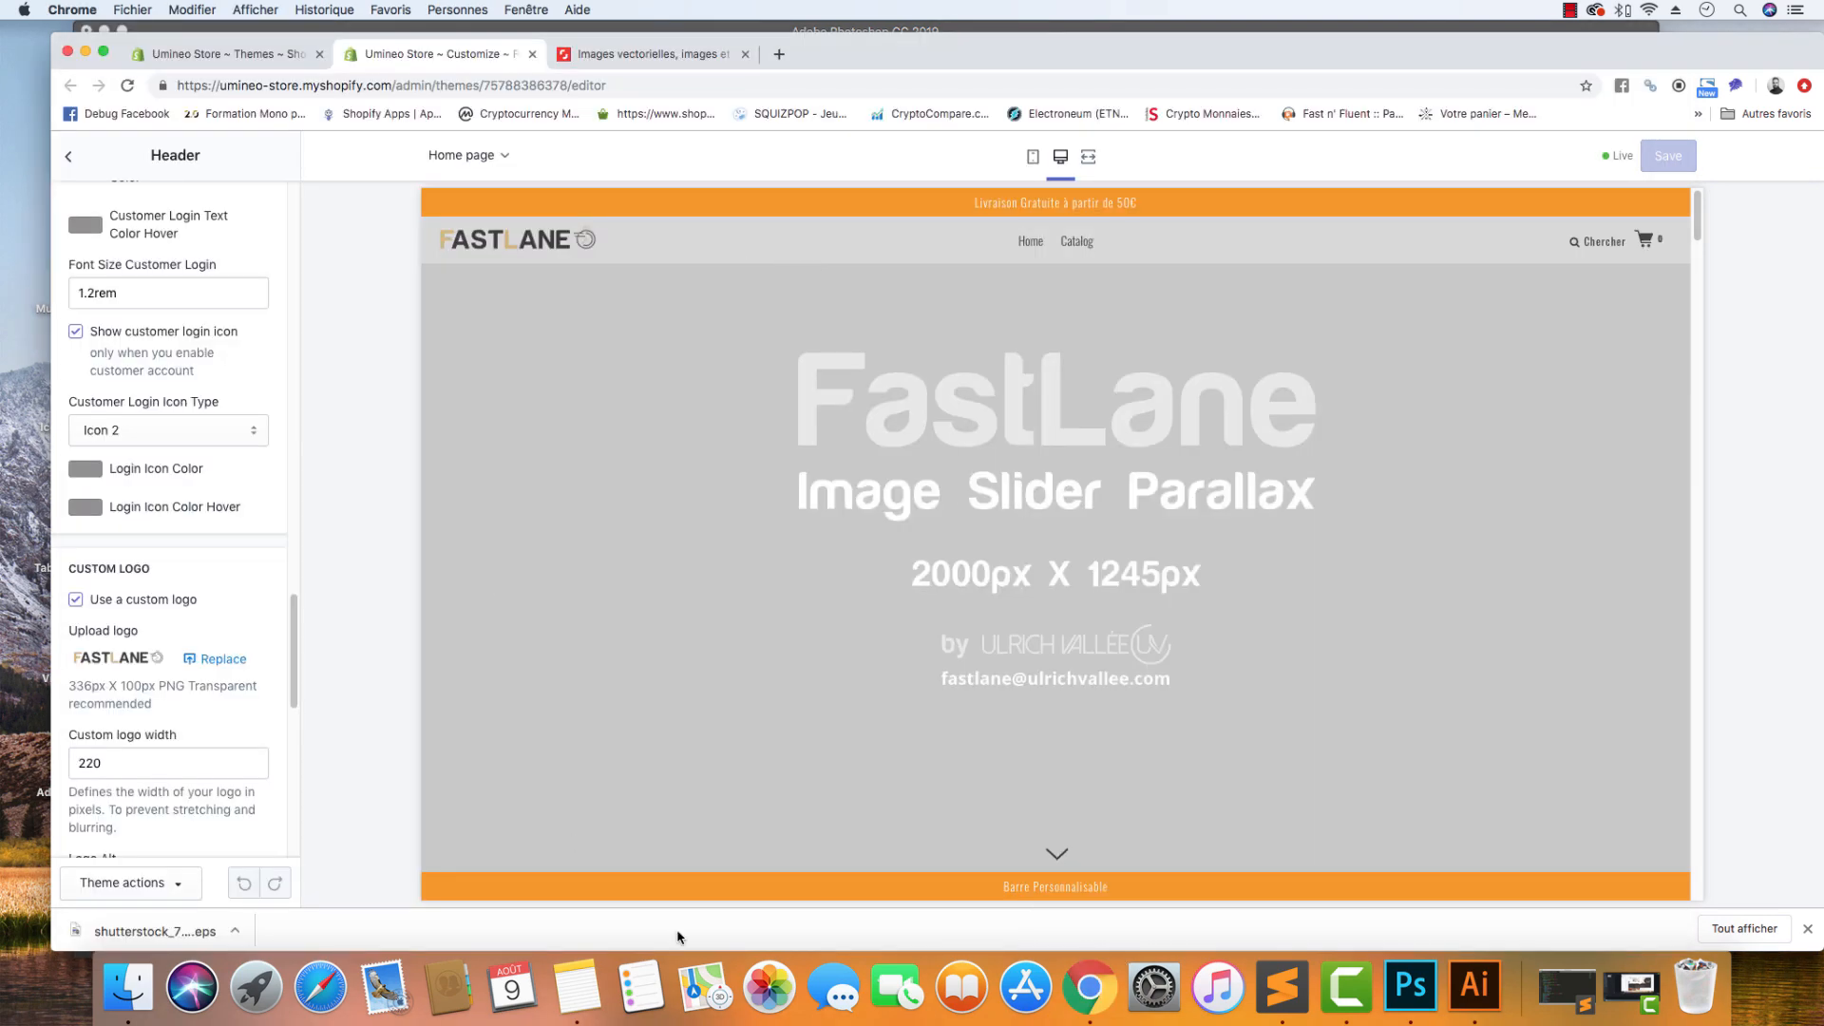
left_click(1411, 986)
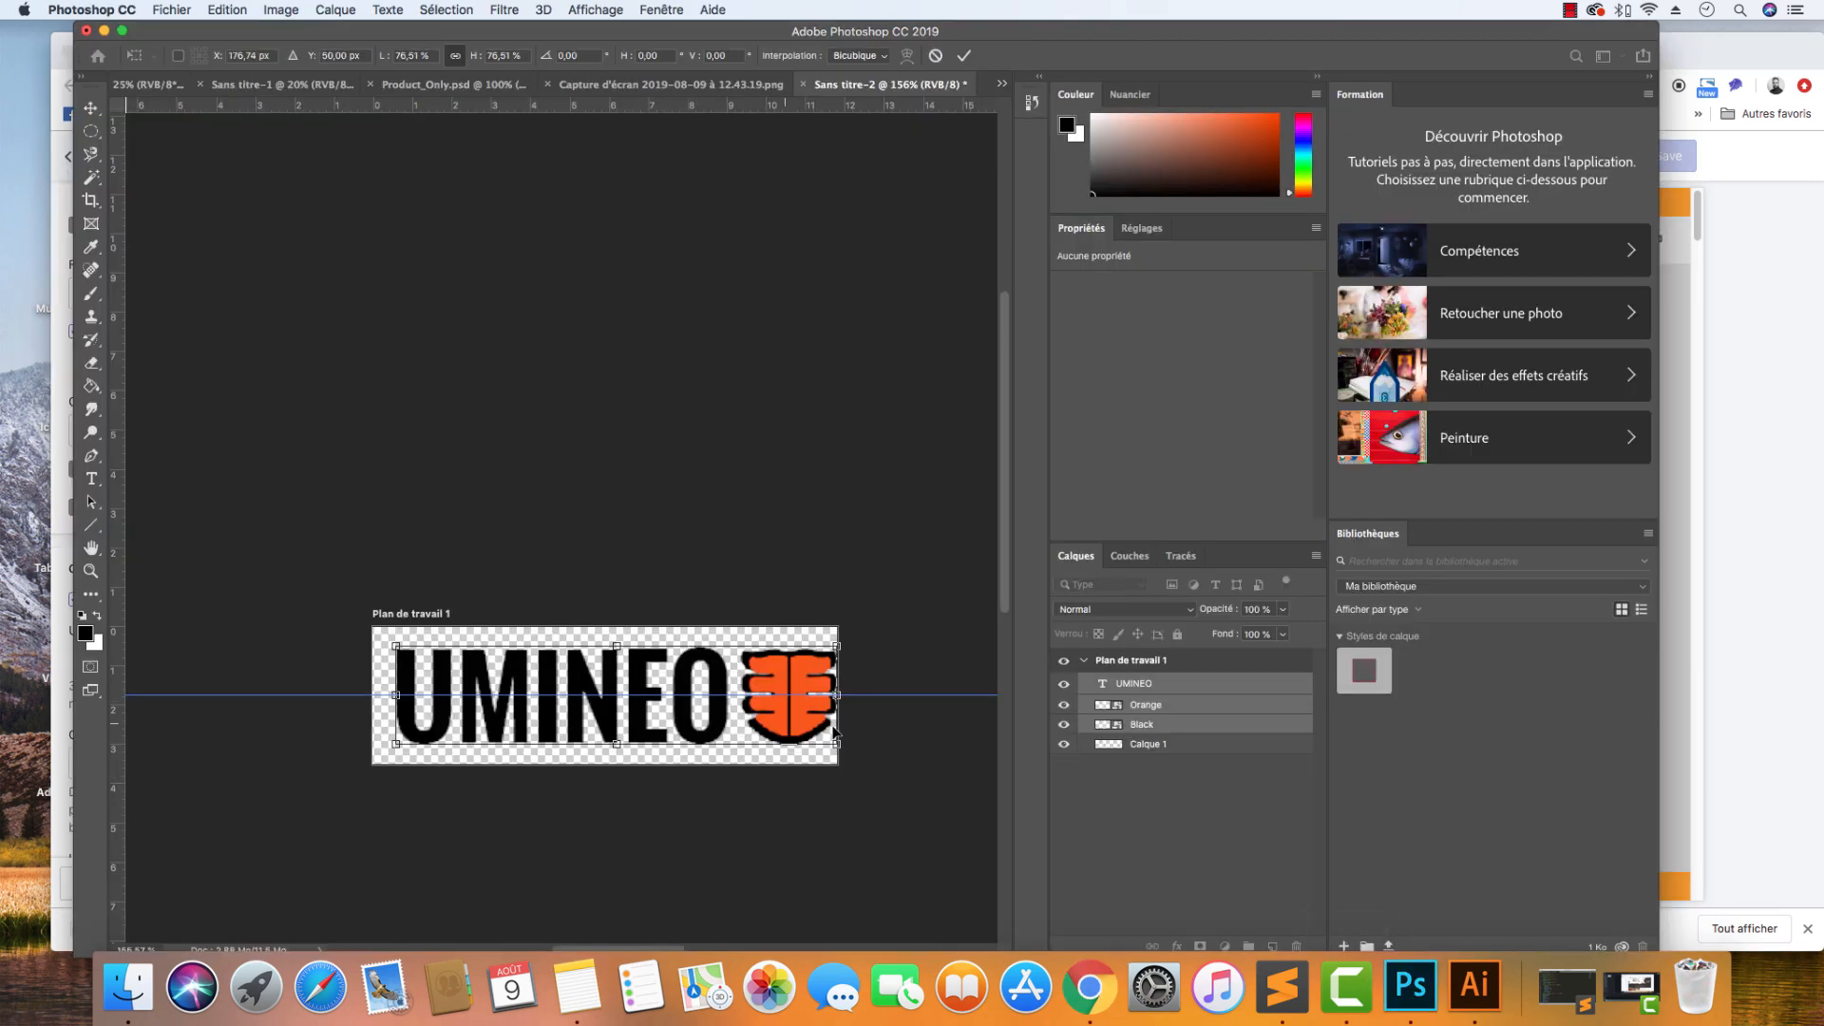
left_click_drag(832, 740, 794, 725)
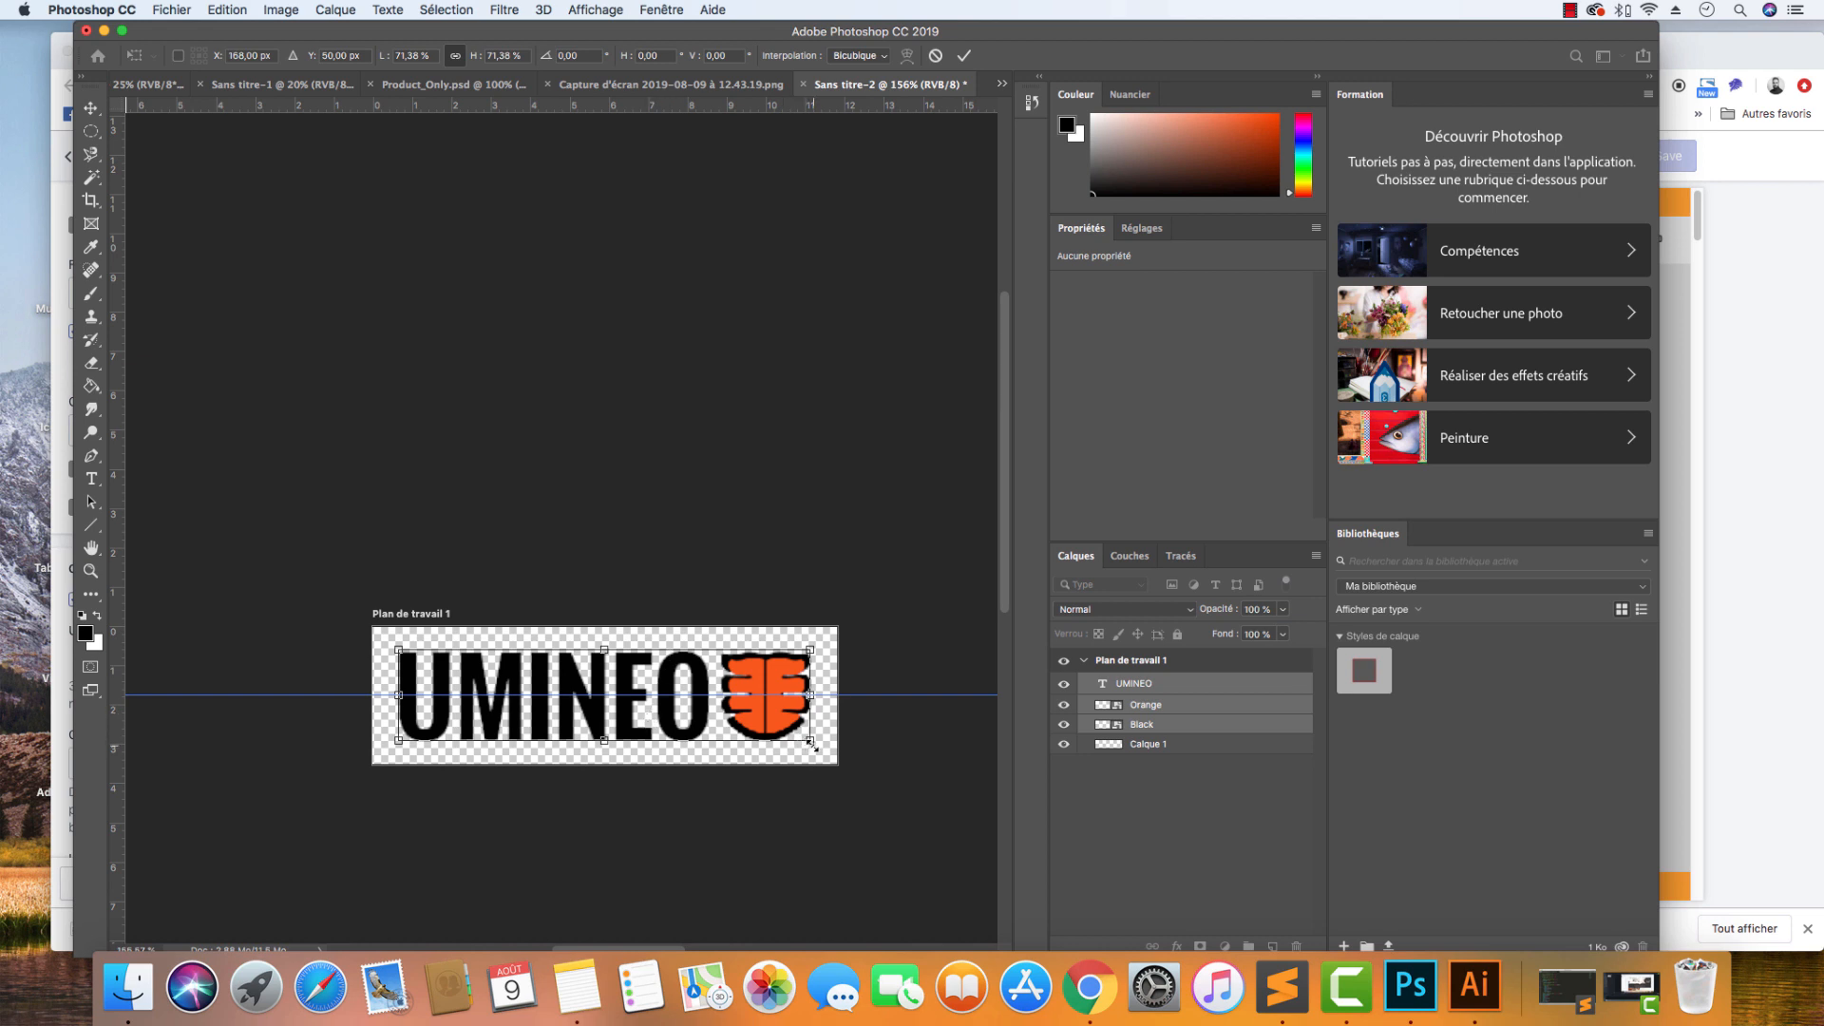
left_click_drag(811, 744, 810, 747)
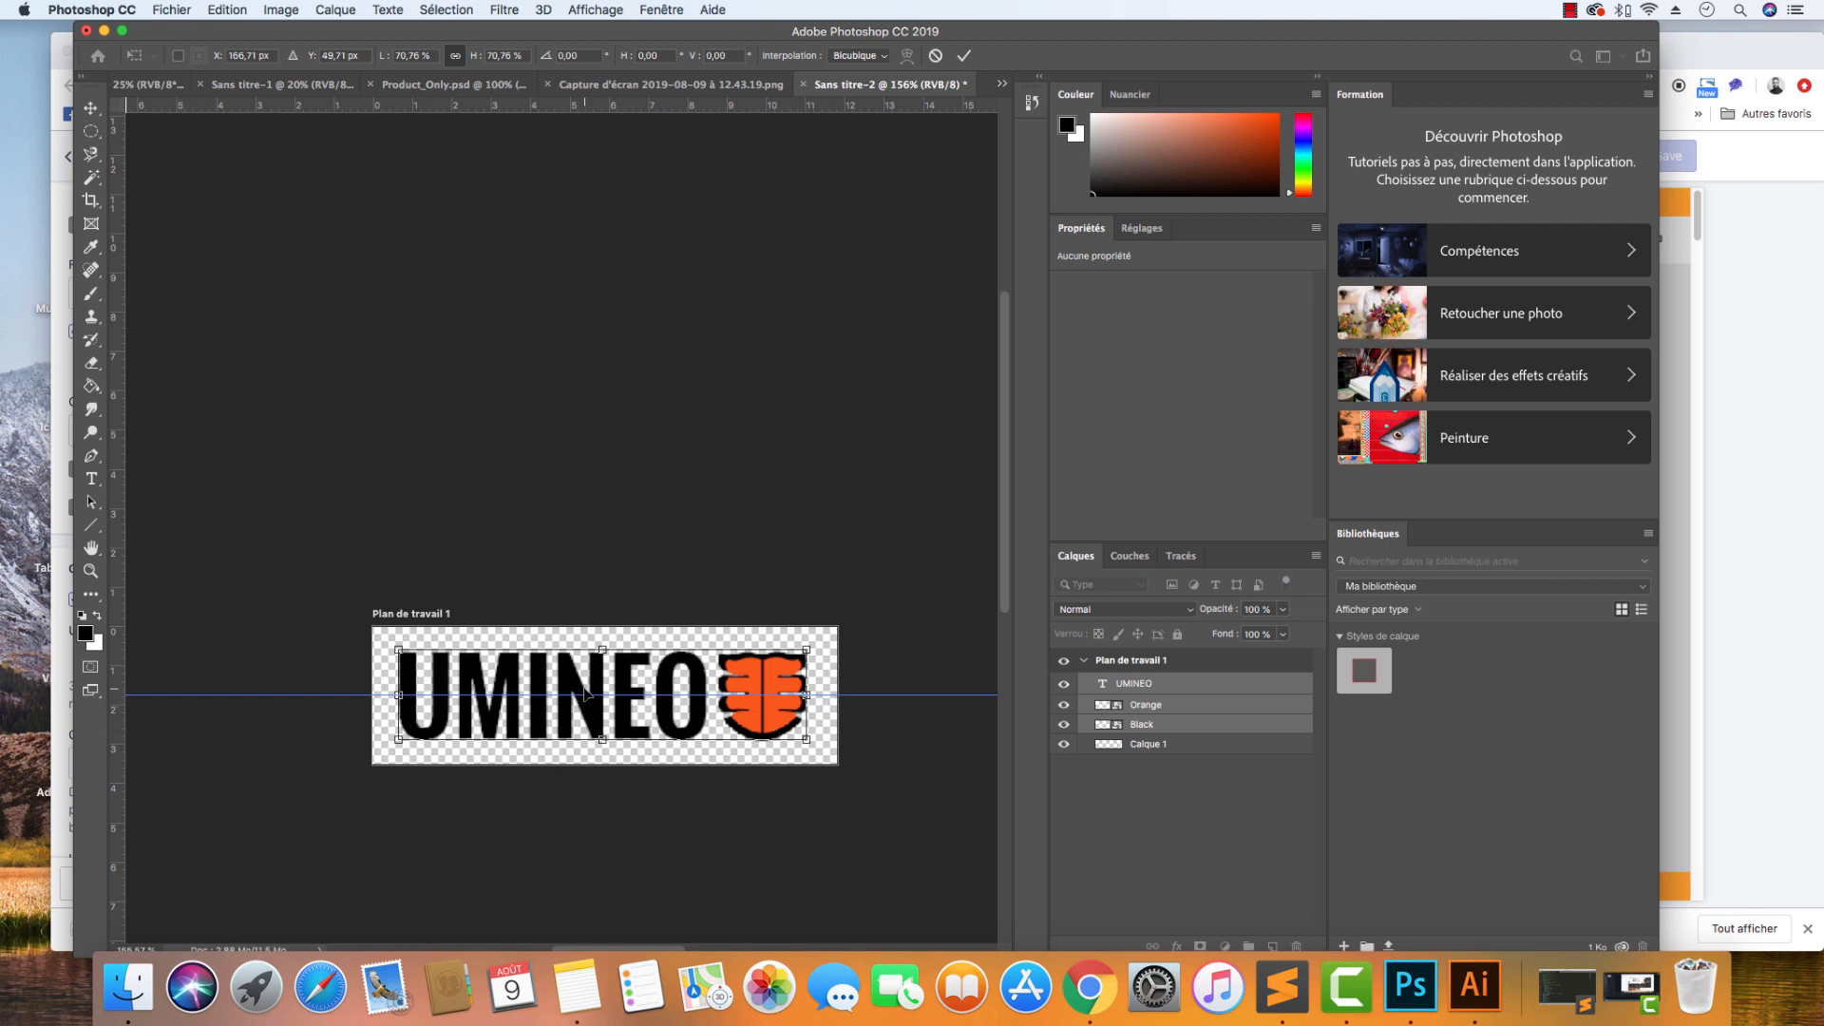
key("Return")
left_click(596, 9)
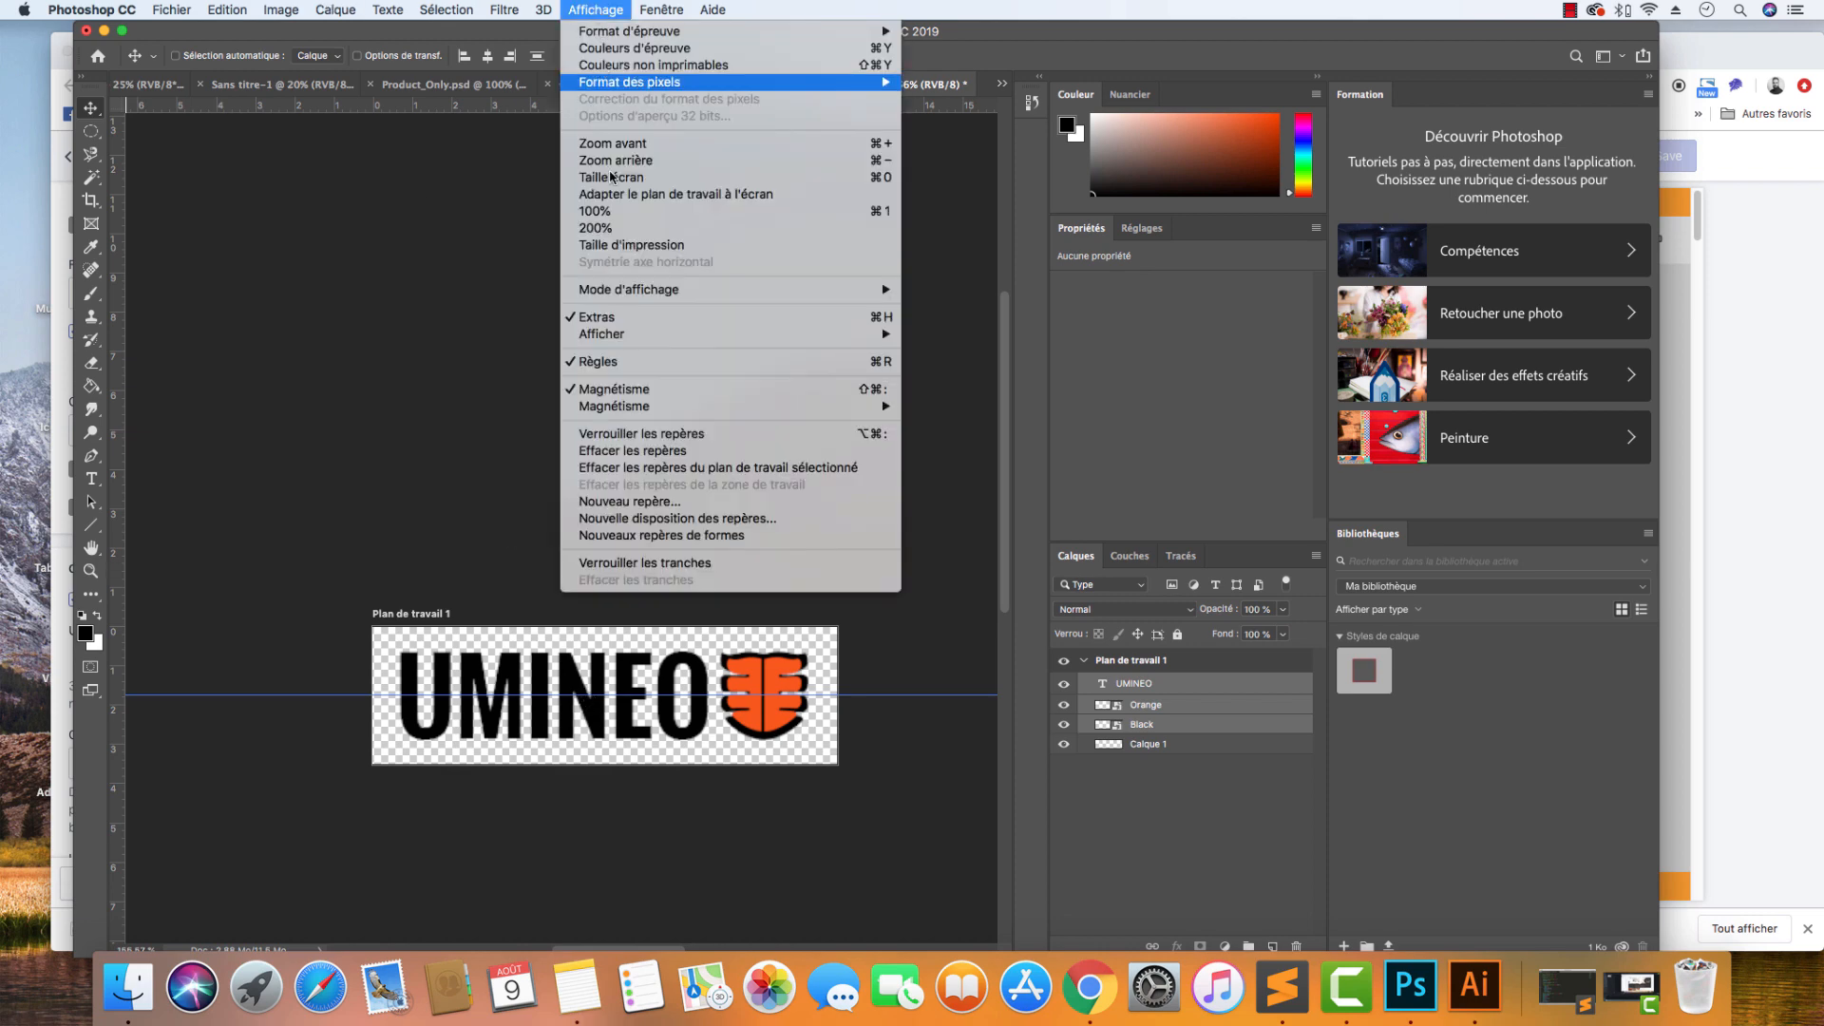
left_click(627, 517)
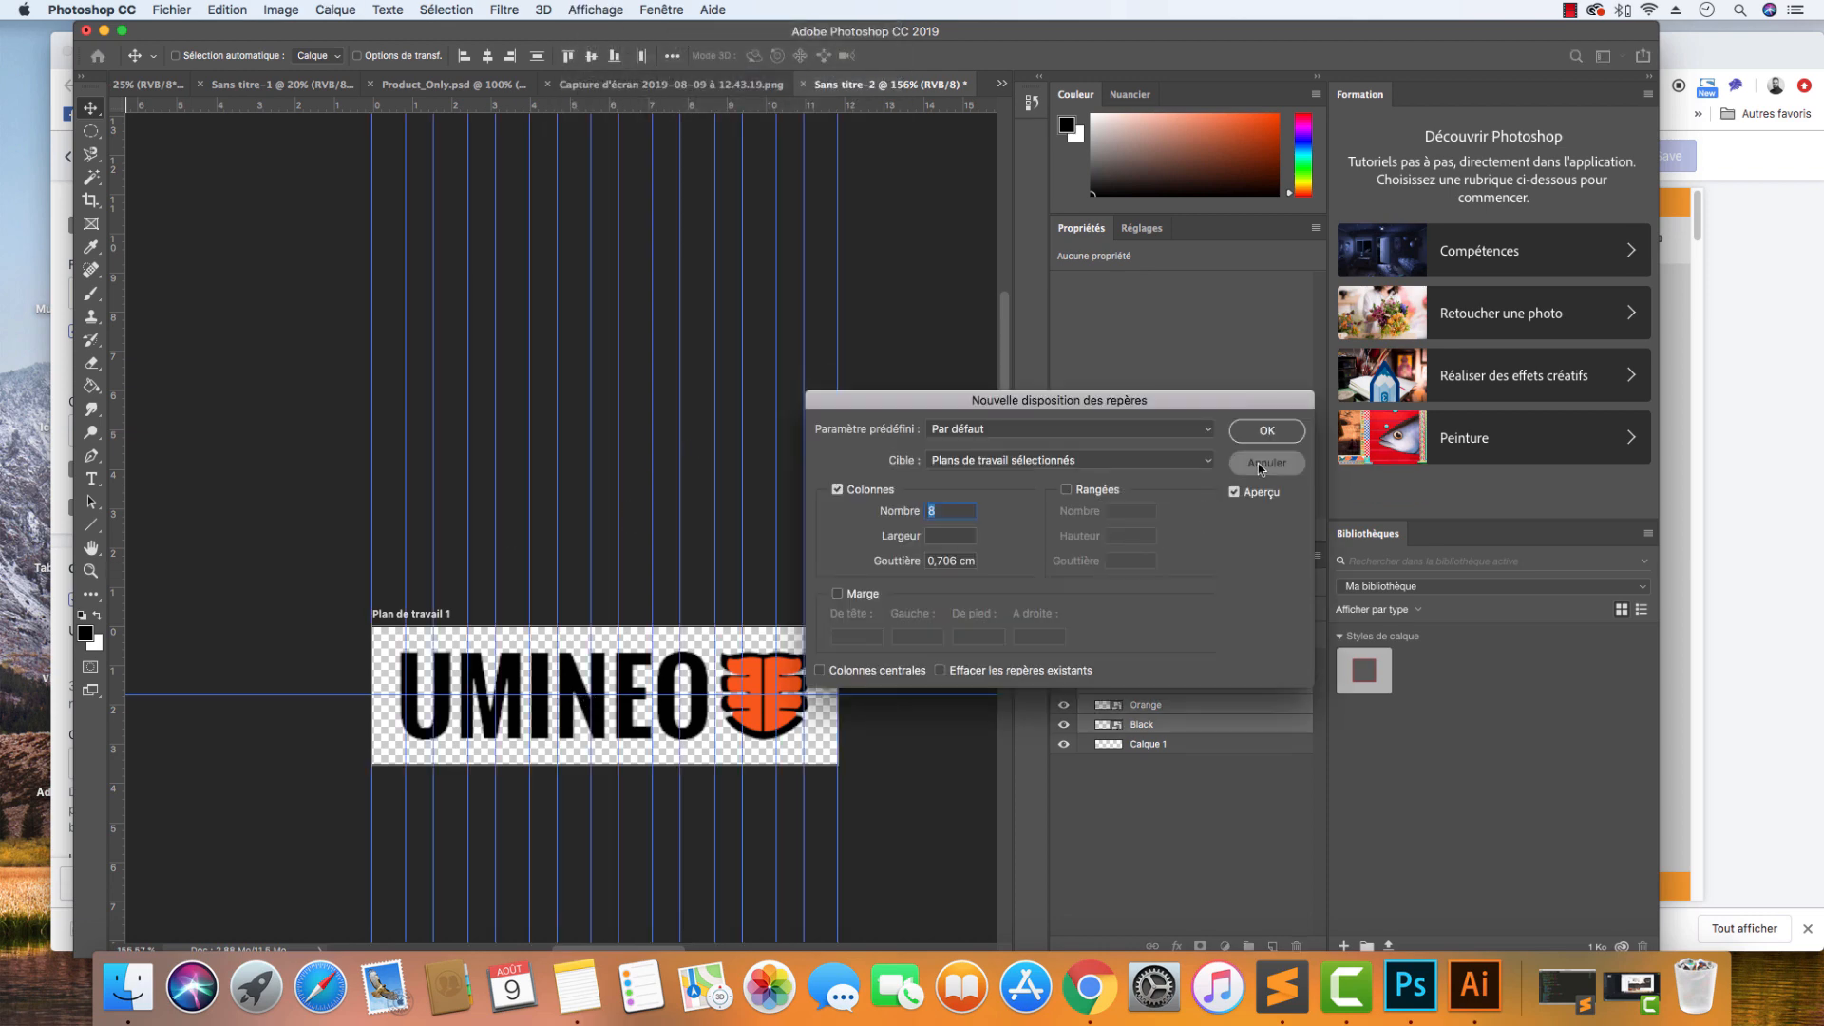
left_click(1258, 463)
Add a vertical guide at 50% of the artboard's width and check the logo's centring against it.
left_click(595, 9)
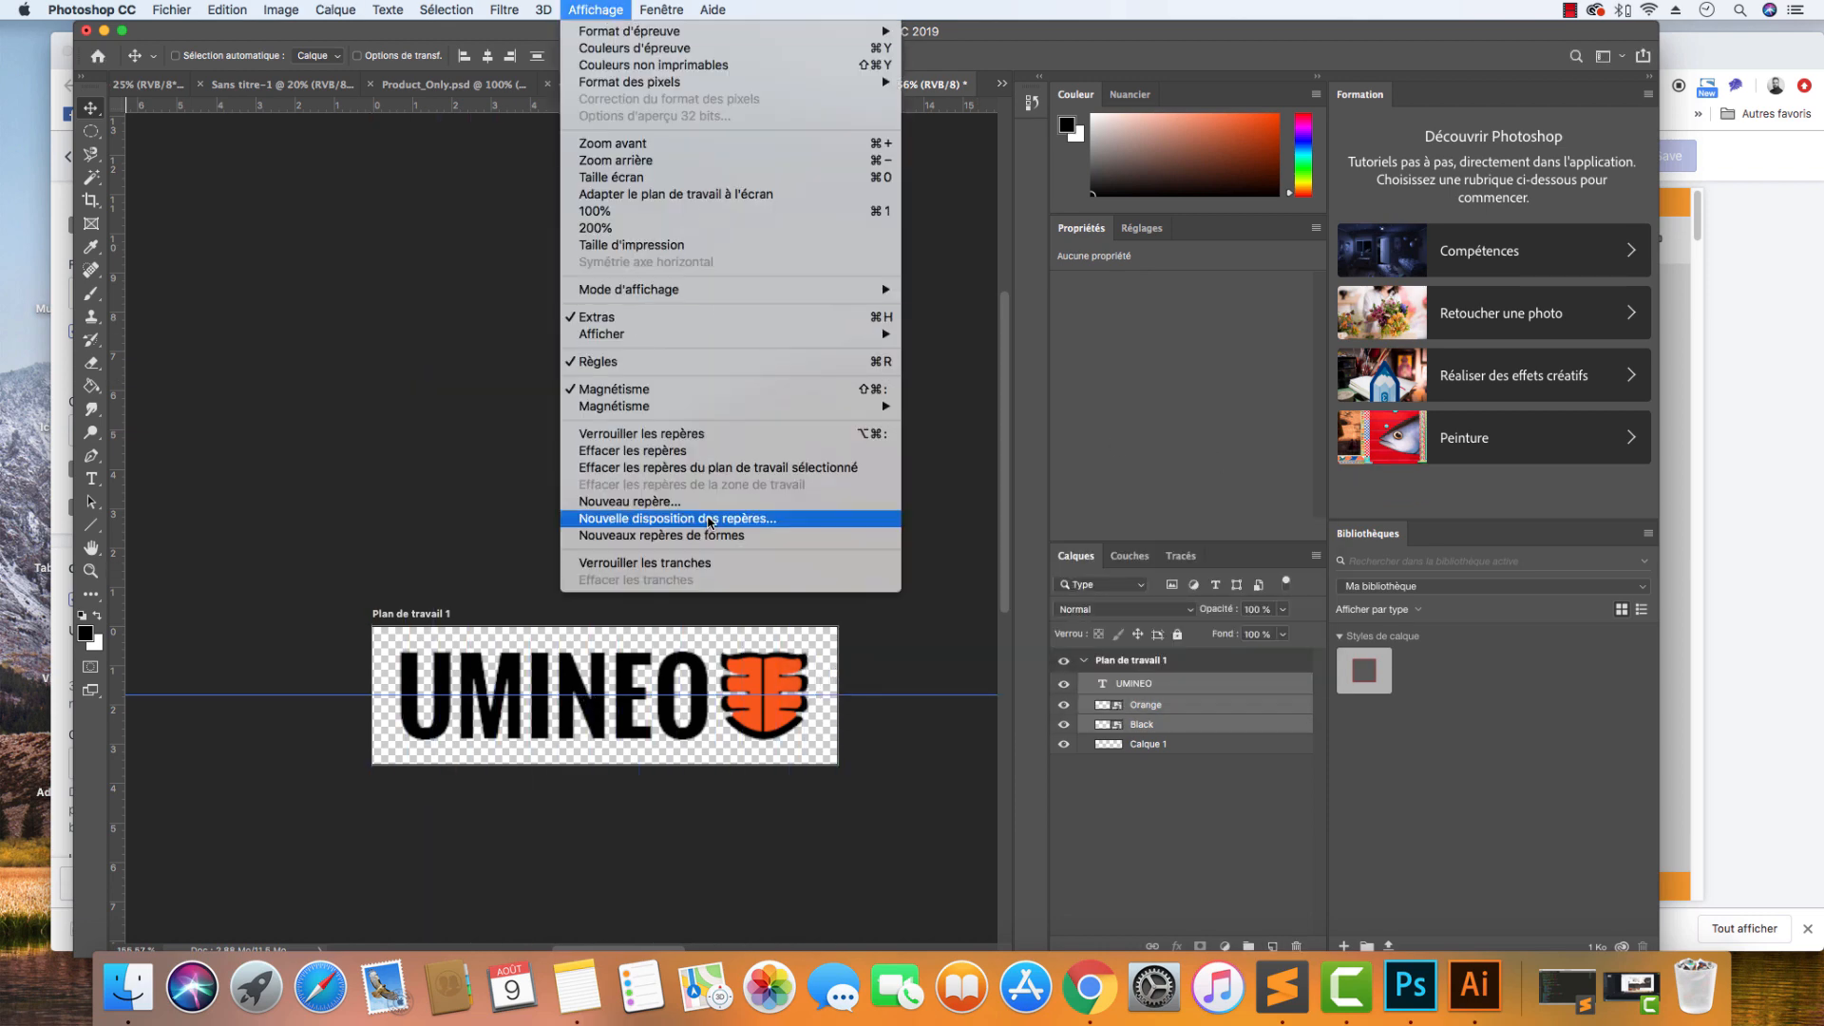
left_click(710, 502)
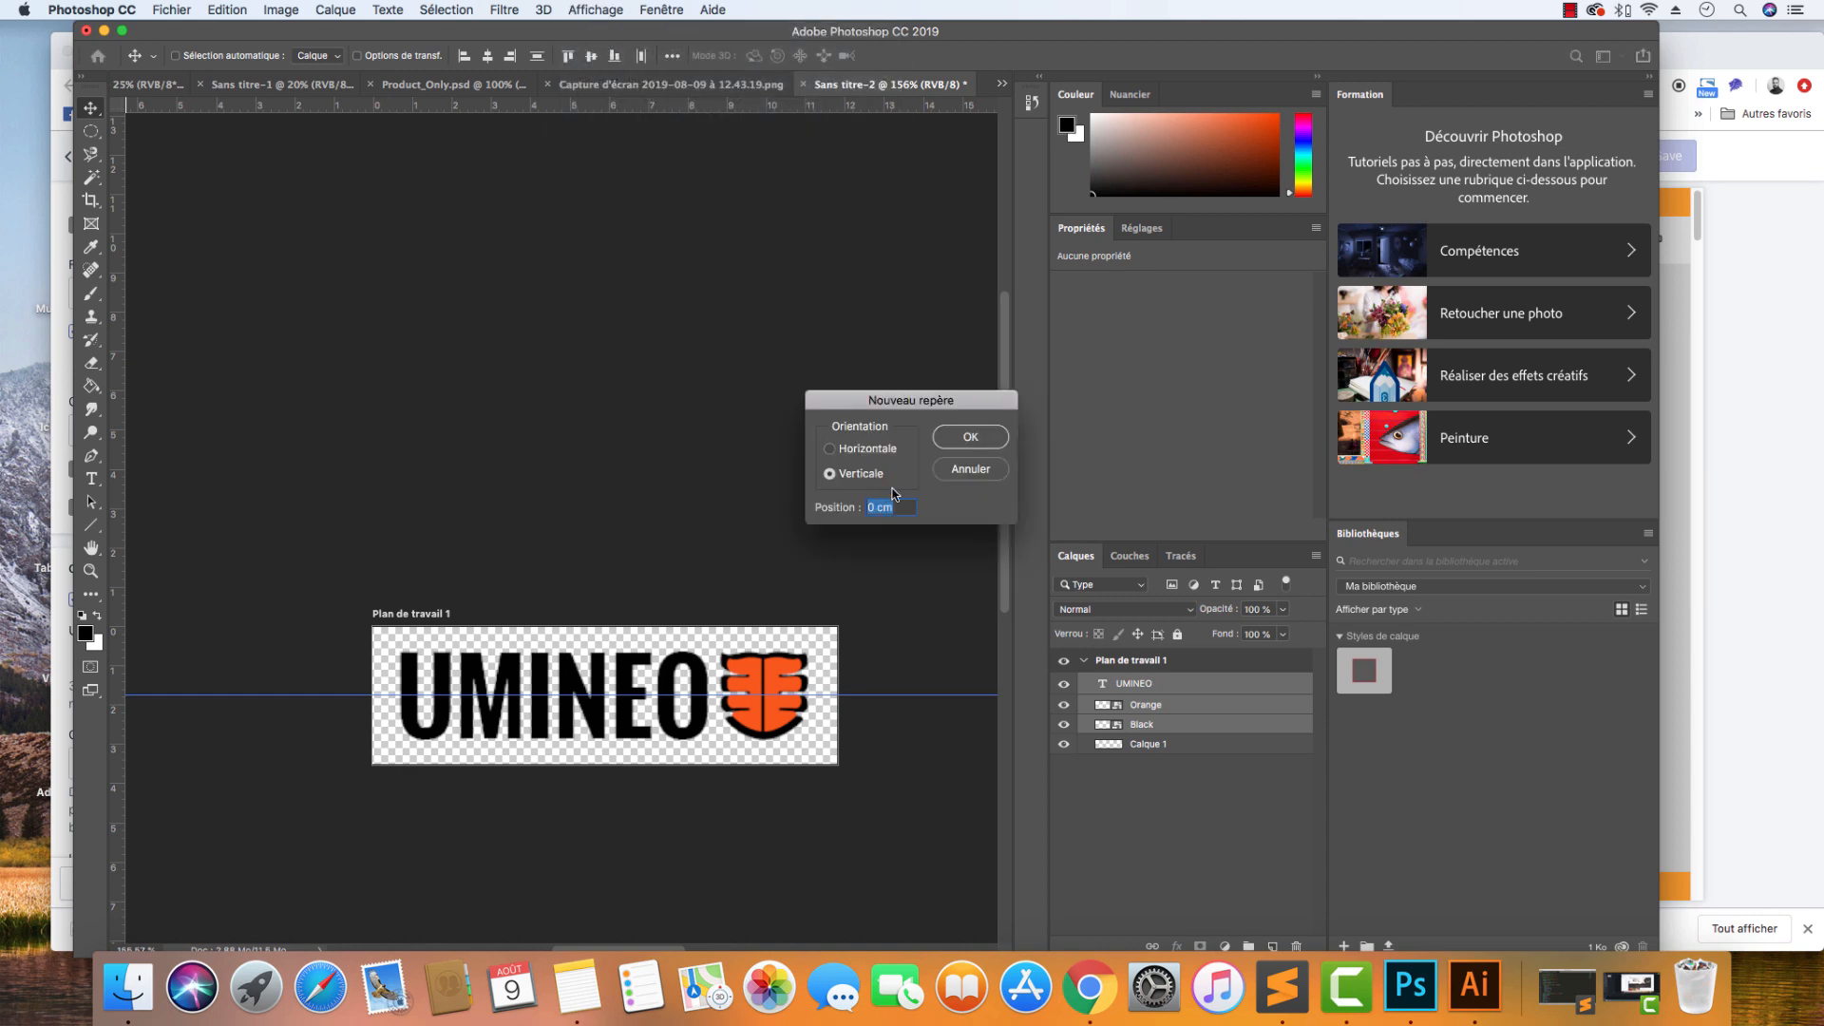
type("5")
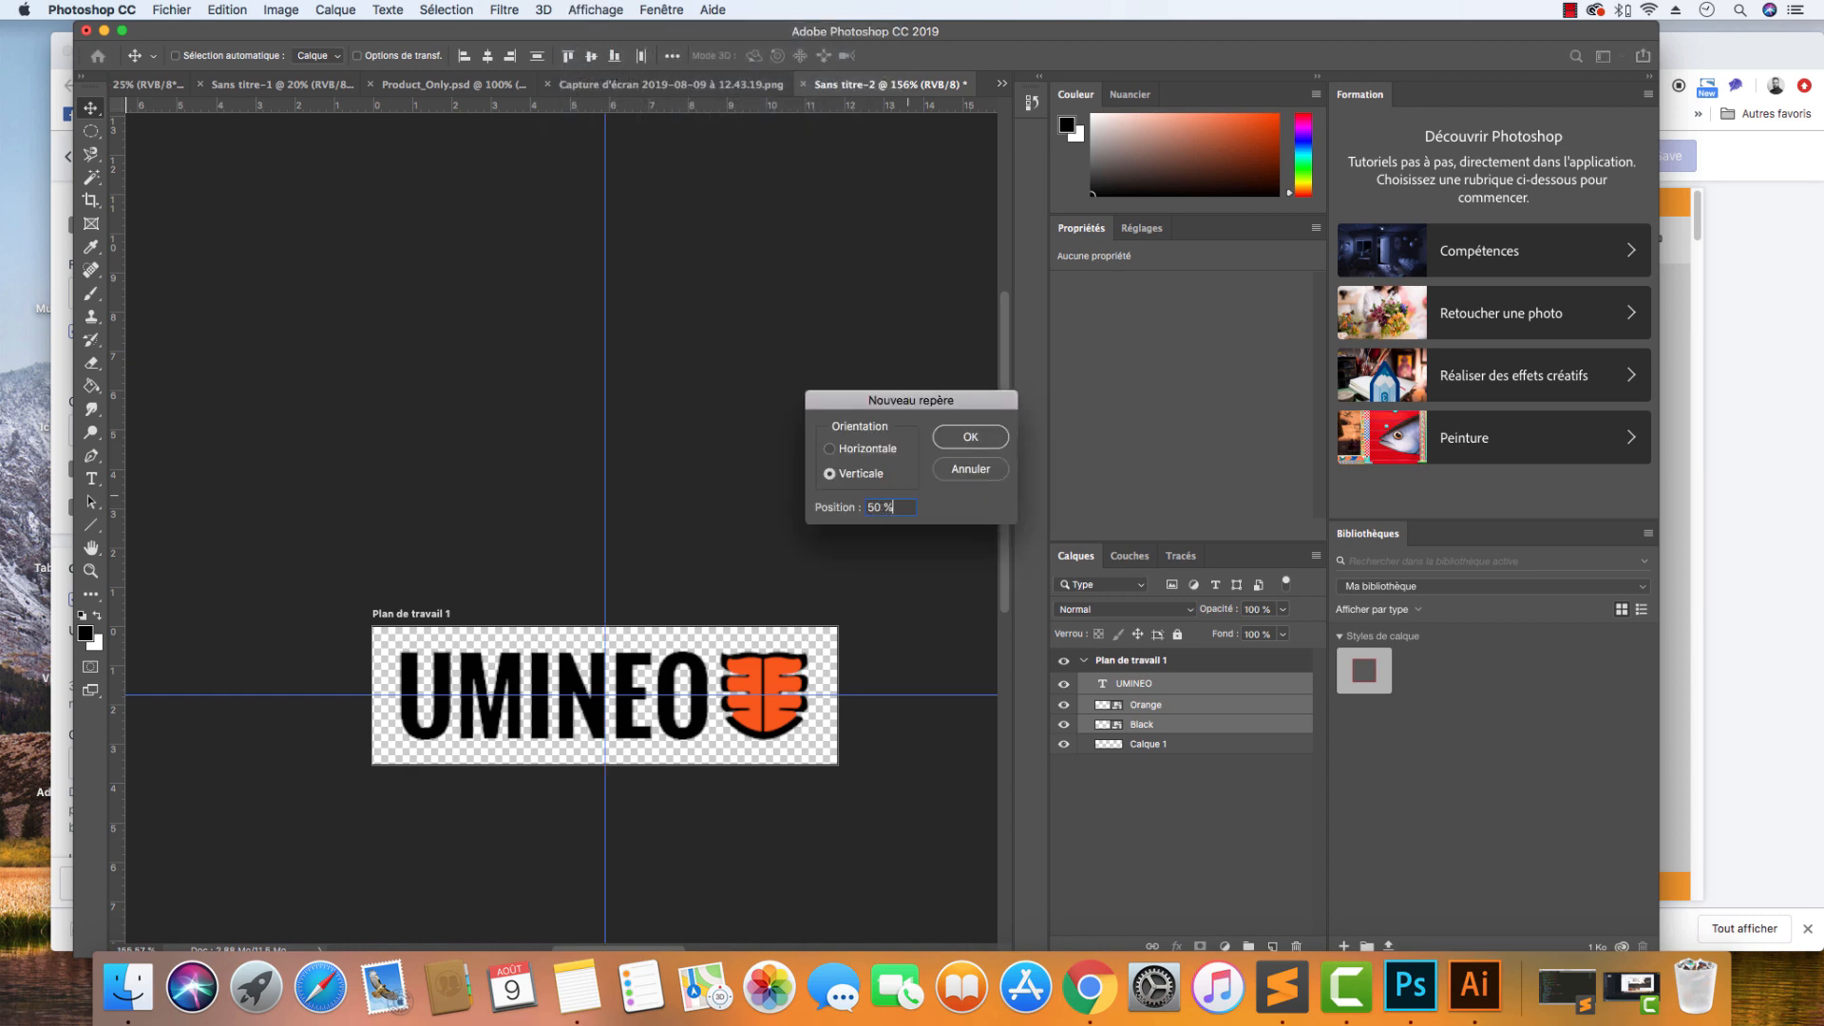
key("Return")
key("super+t")
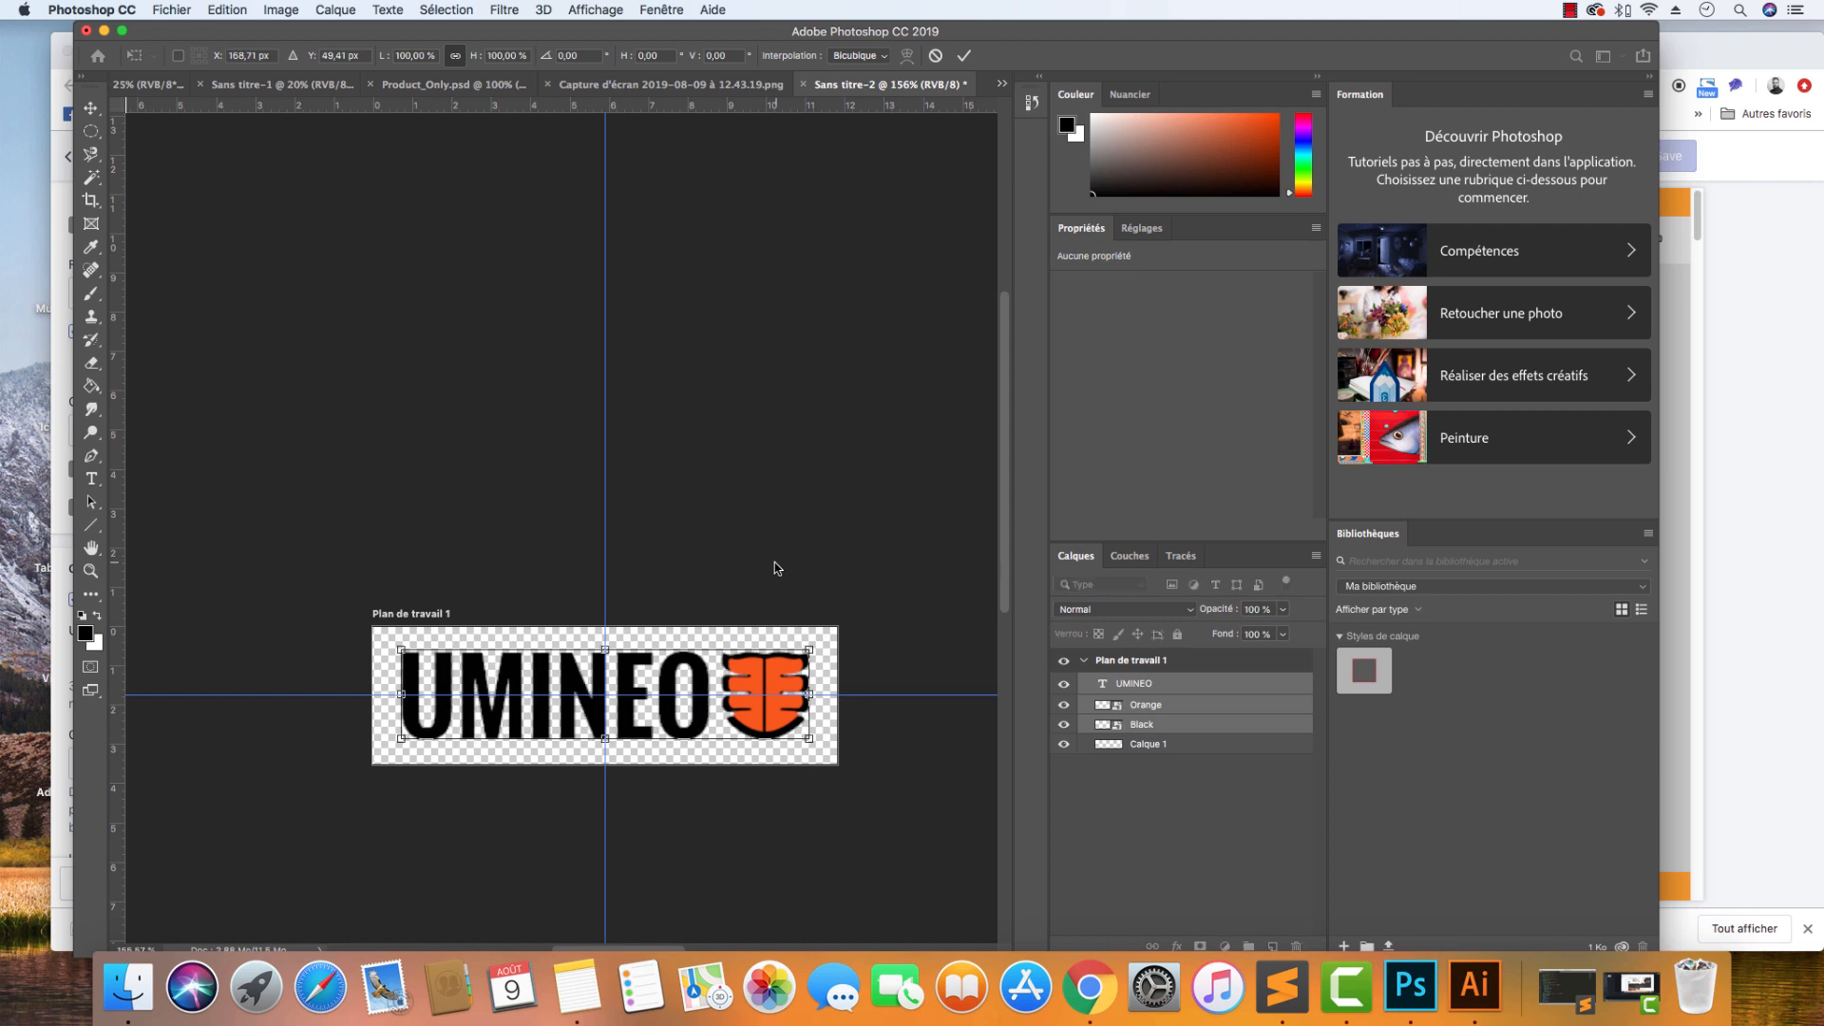
key("Escape")
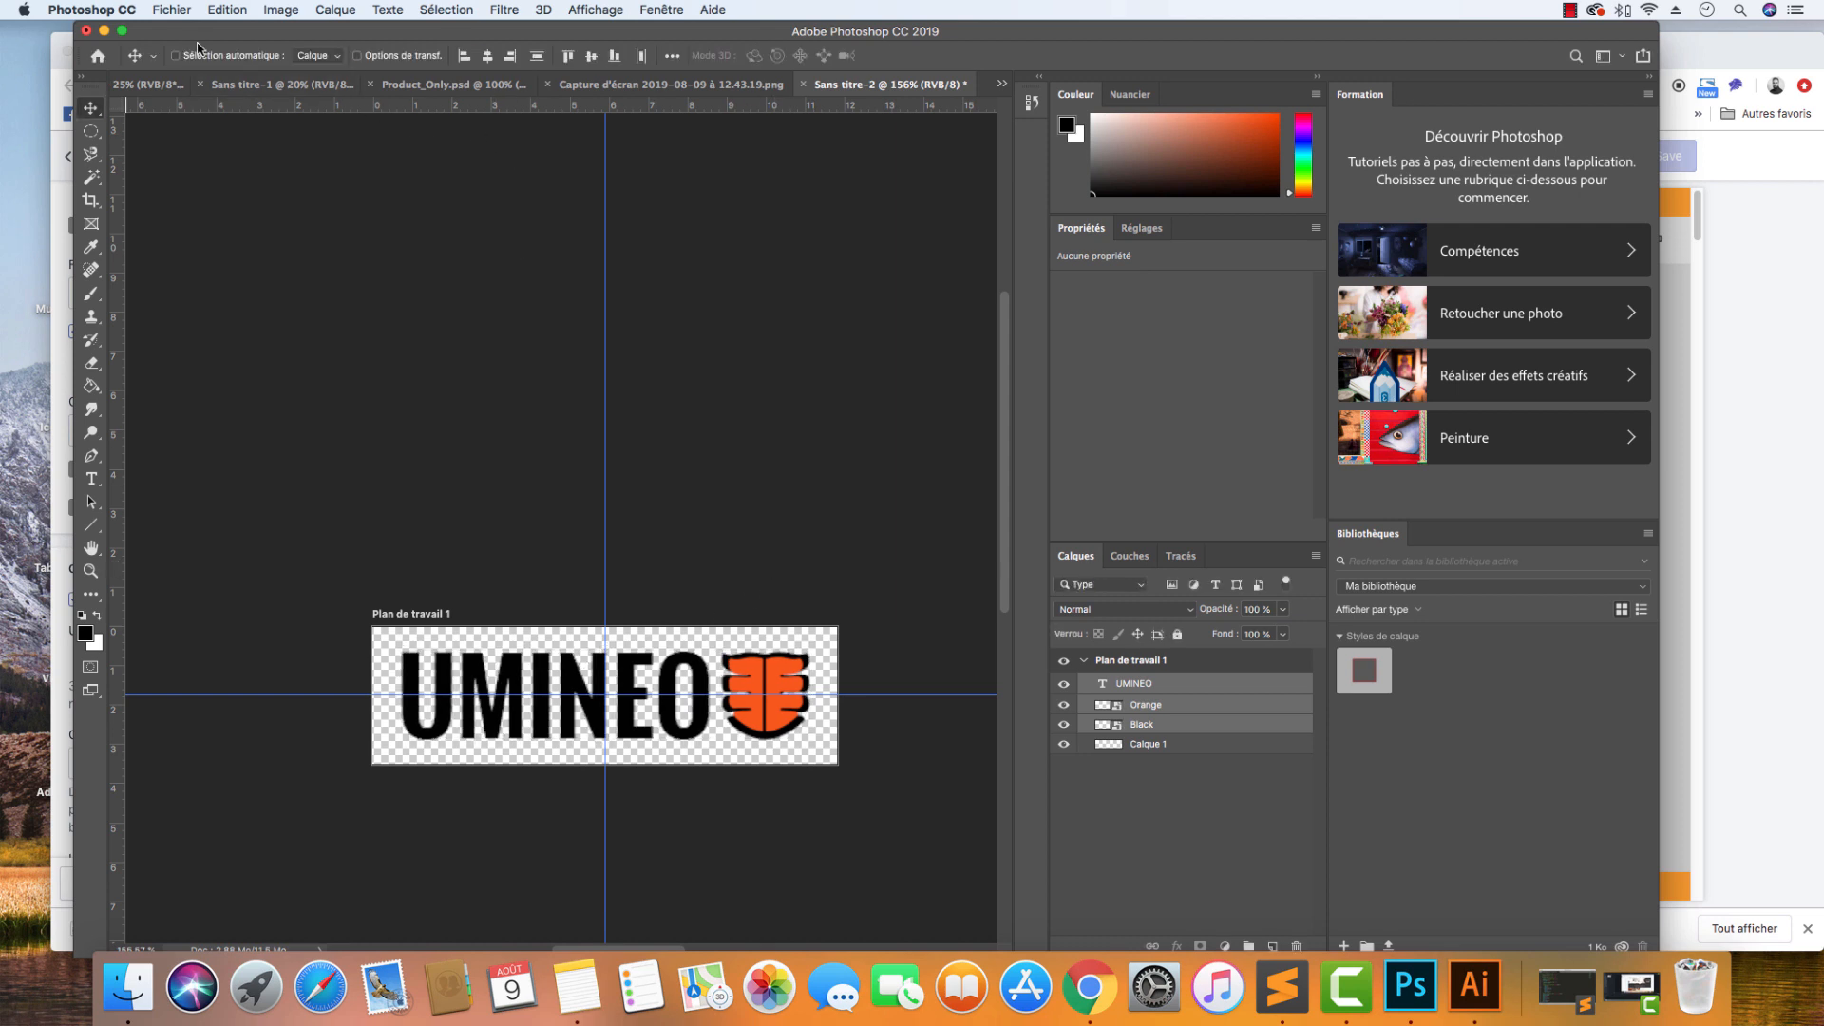
left_click(173, 10)
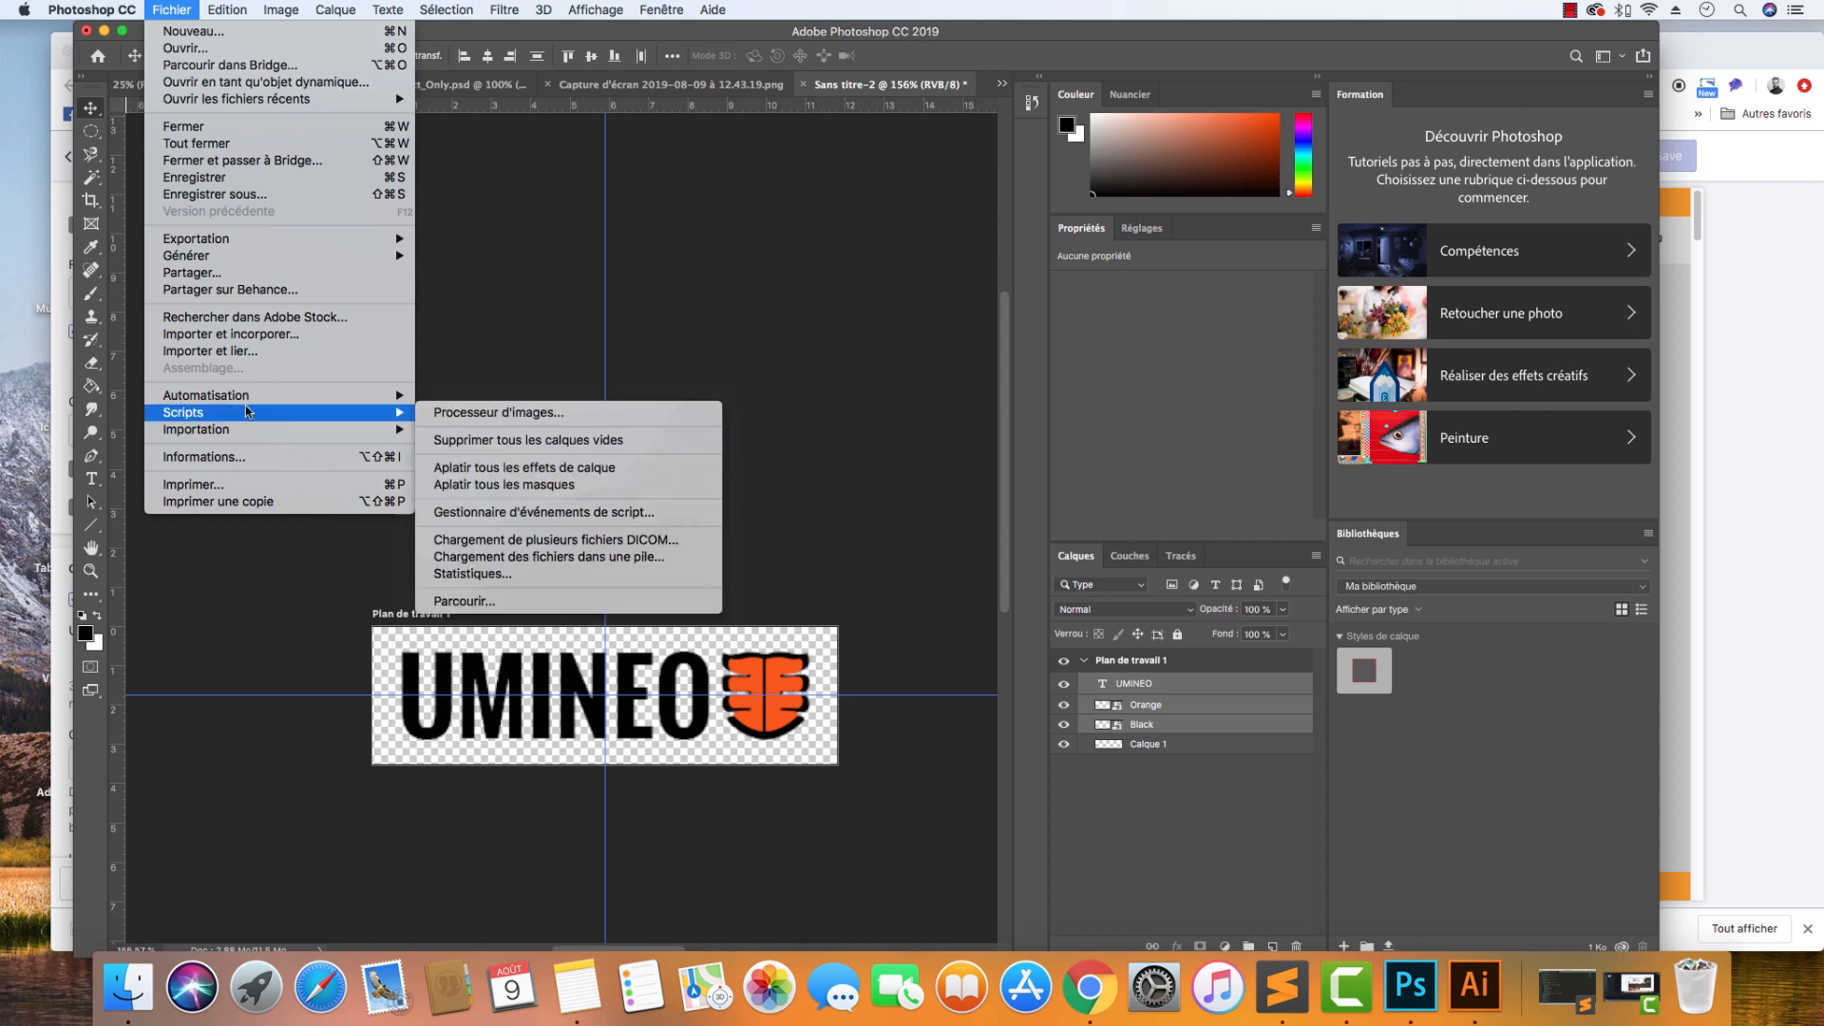
mouse_move(243, 403)
mouse_move(242, 239)
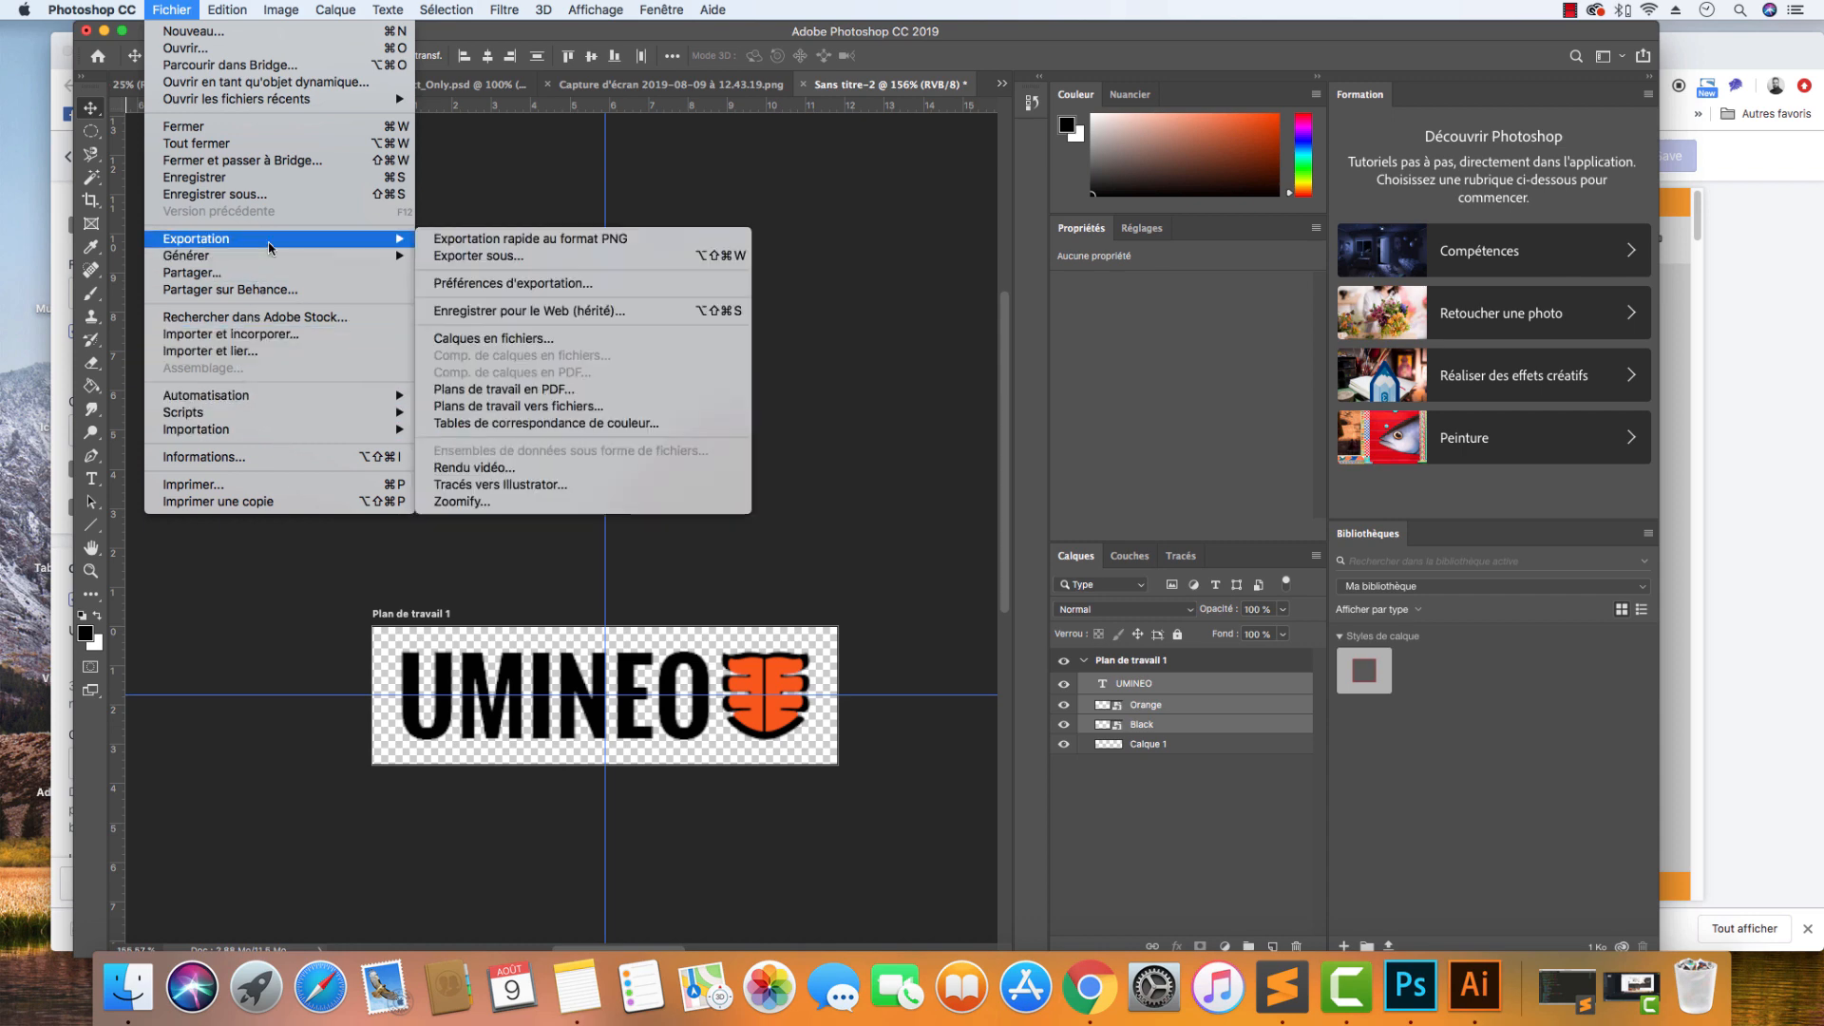
left_click(565, 311)
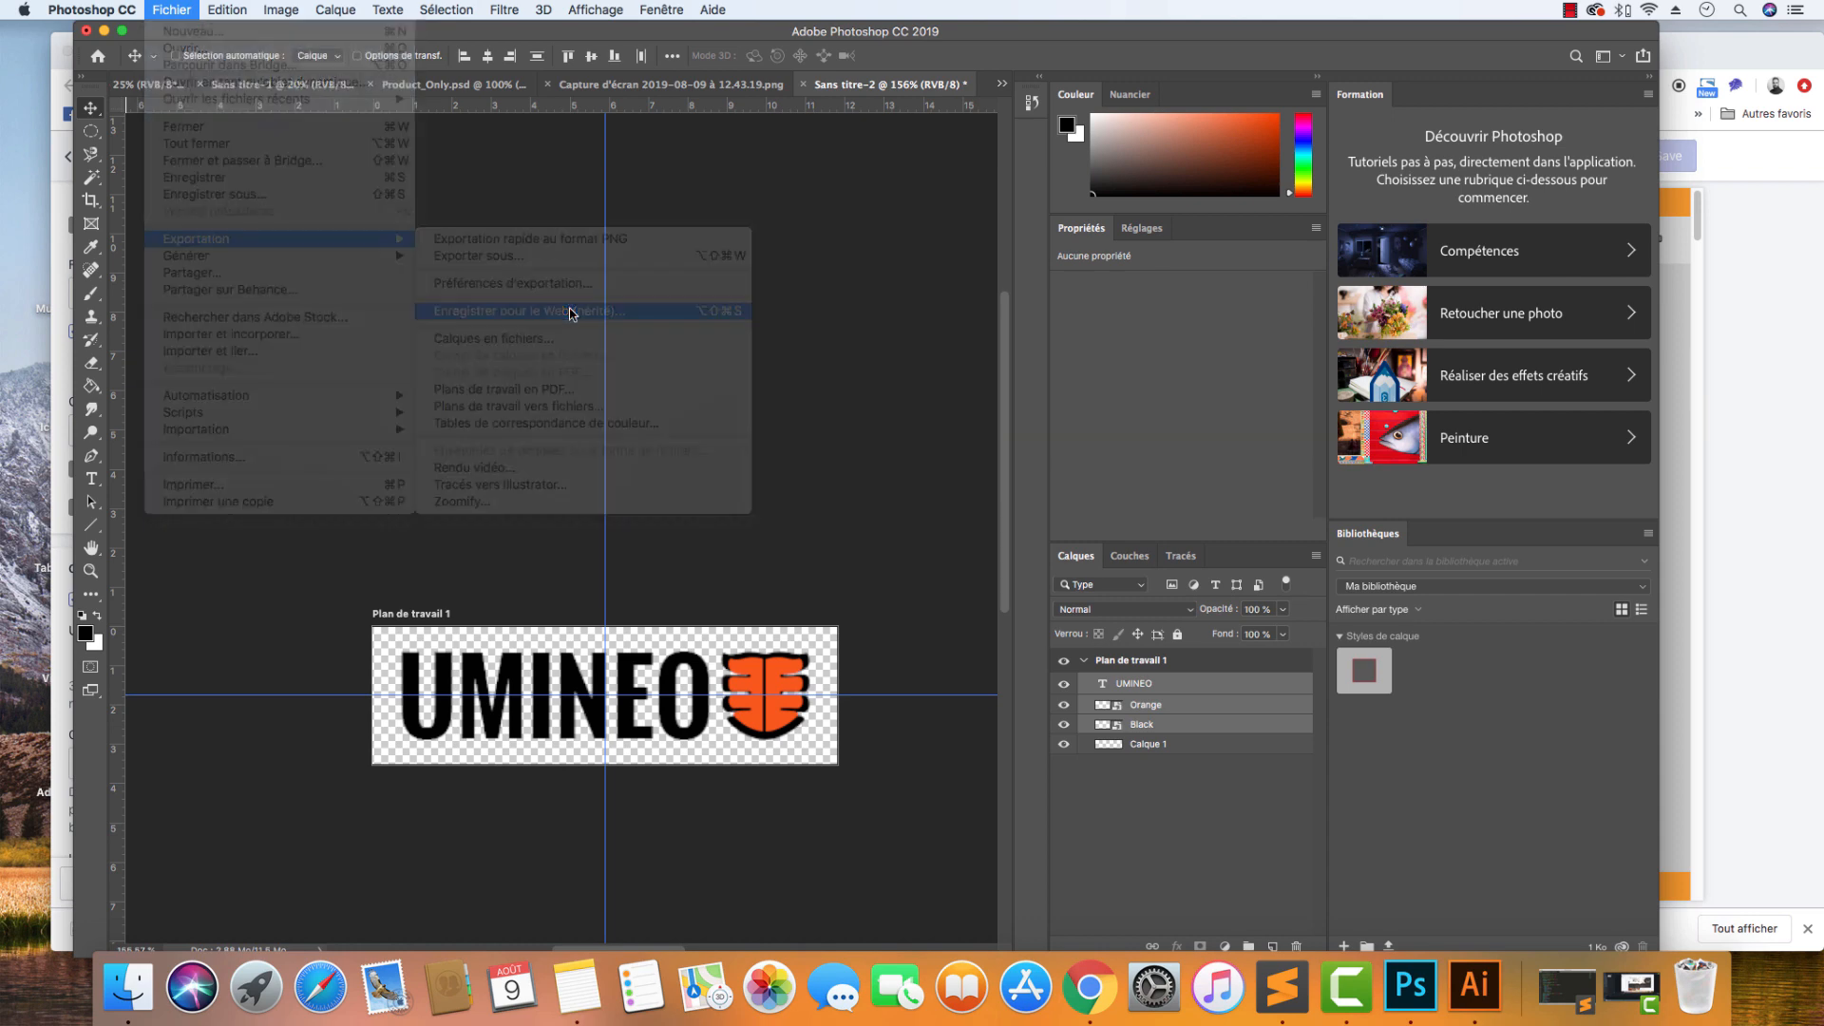
left_click(1195, 196)
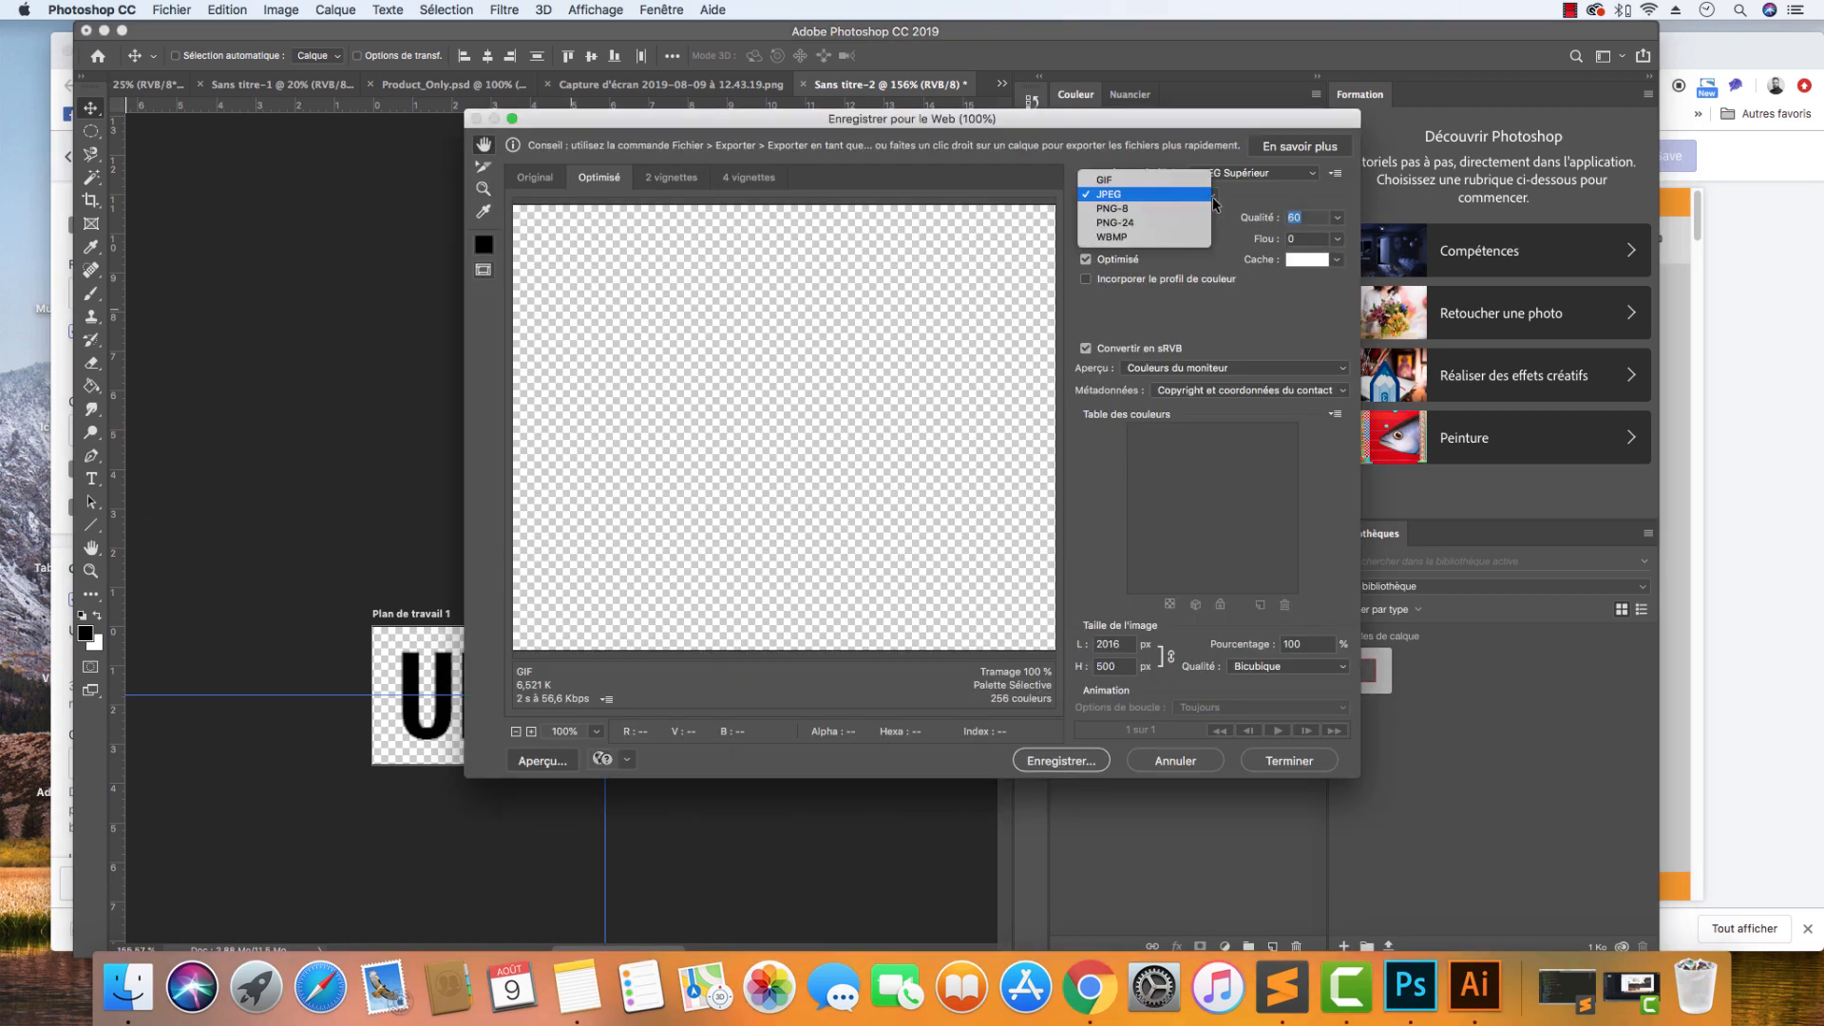
left_click(1192, 222)
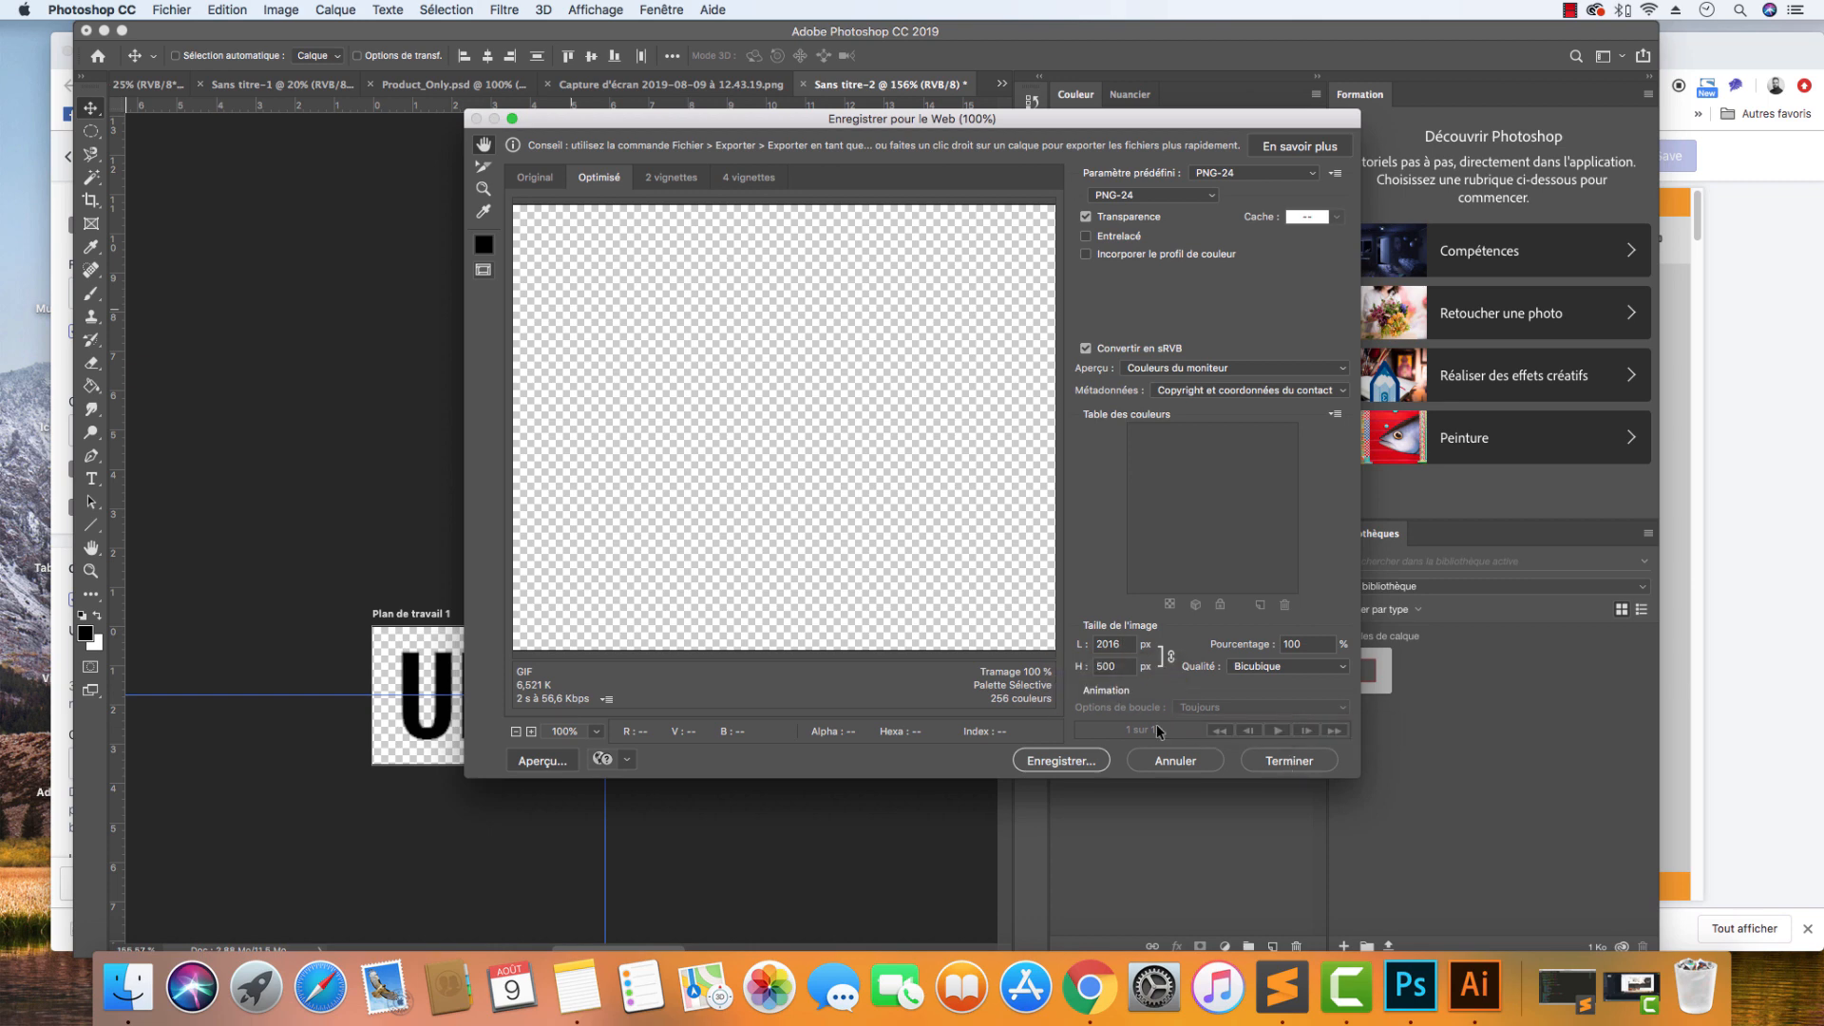
left_click(1176, 760)
key("alt+shift+super+w")
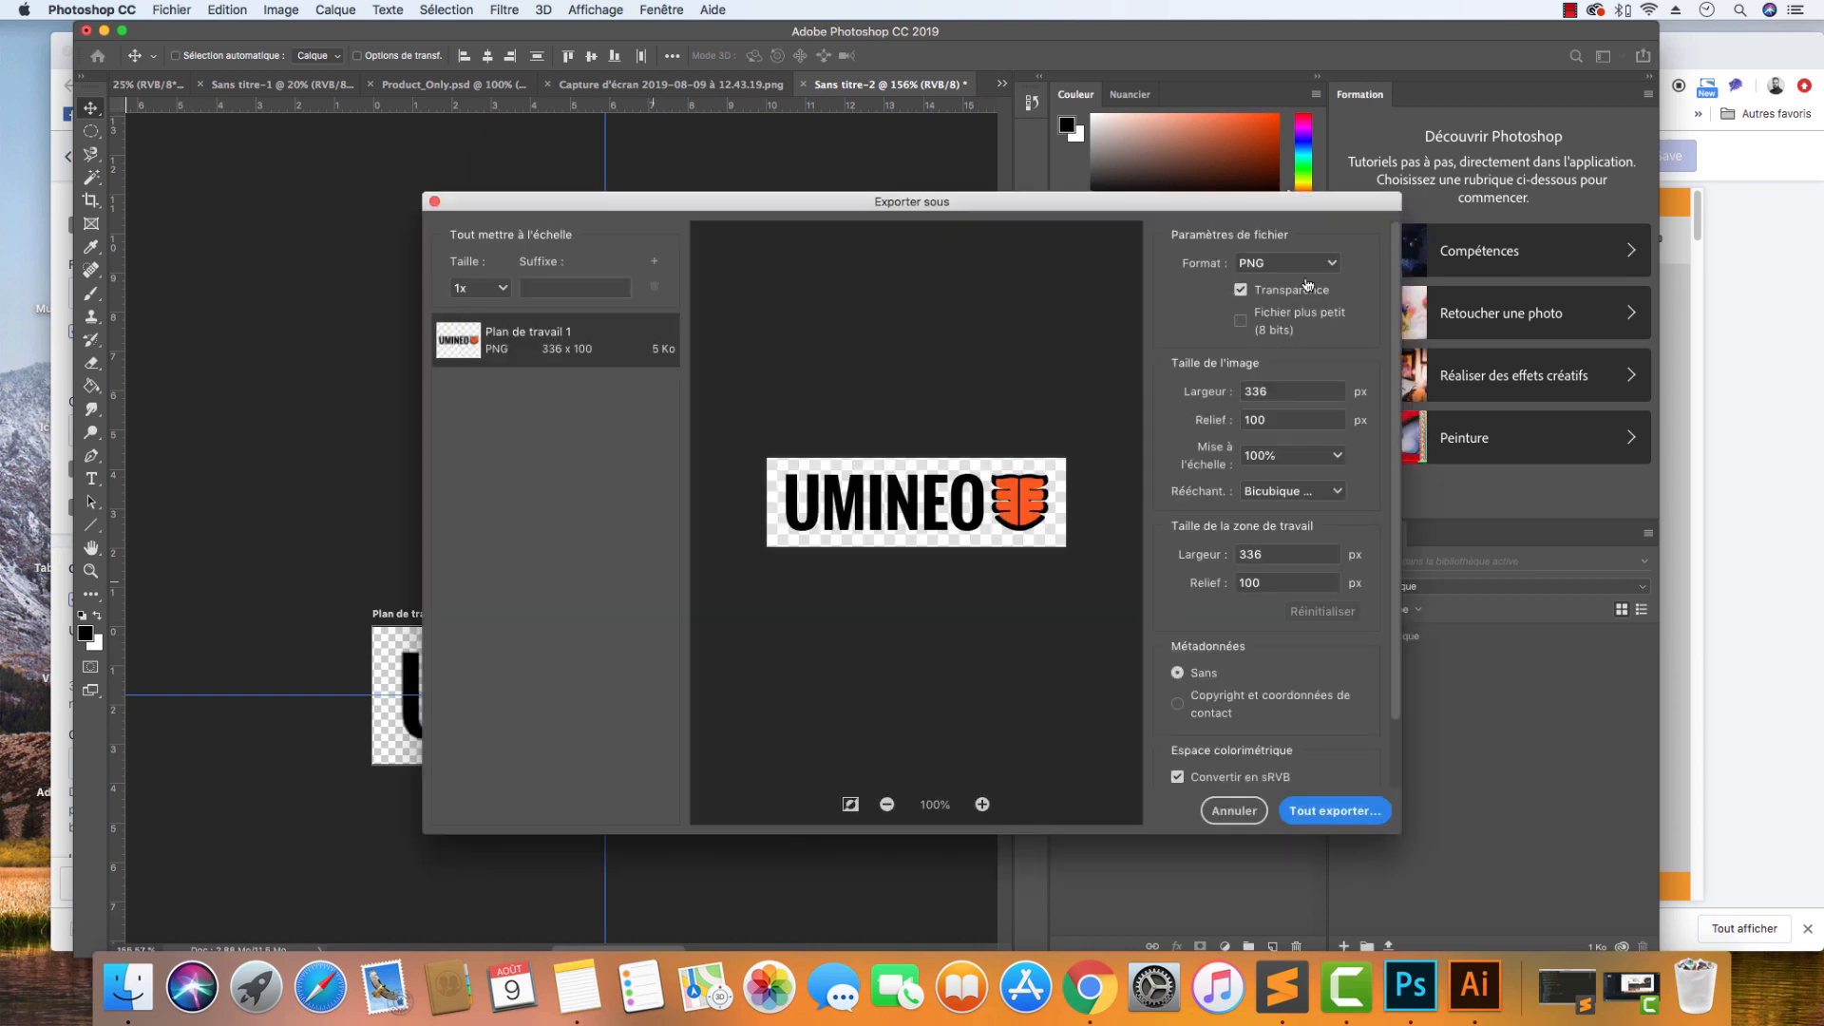
left_click(1232, 811)
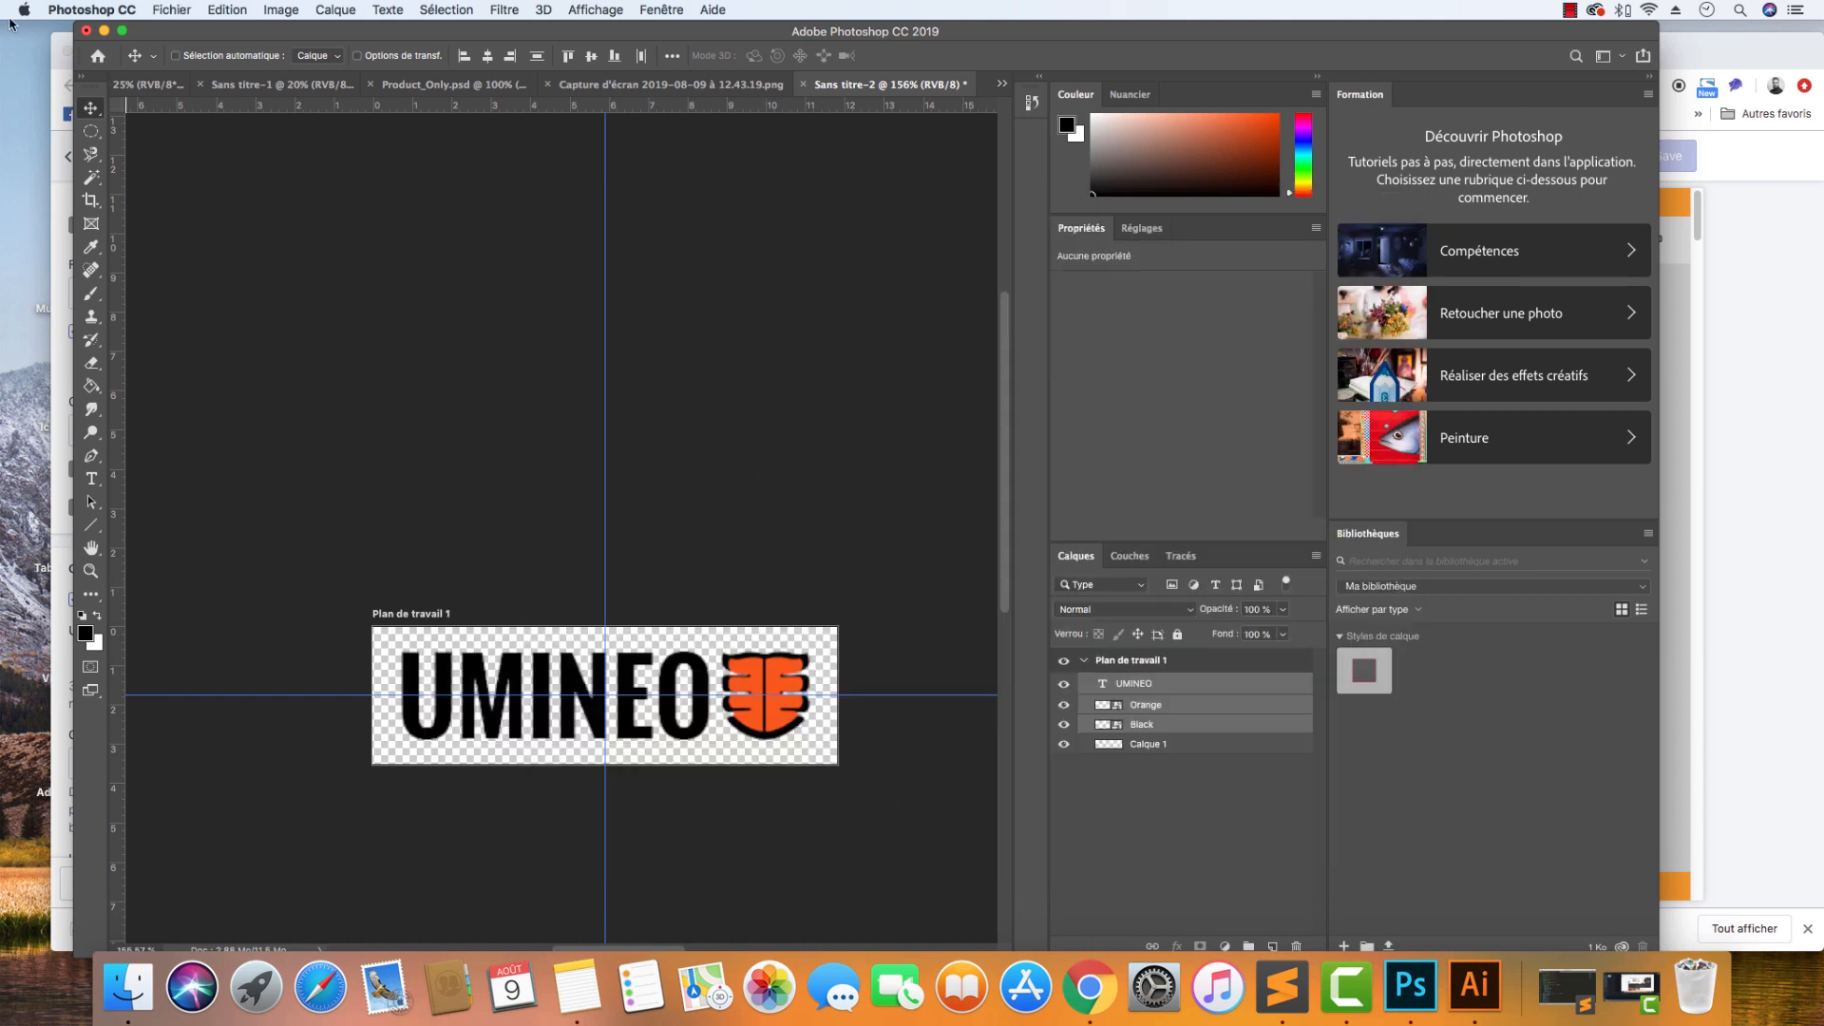
left_click(171, 10)
mouse_move(243, 239)
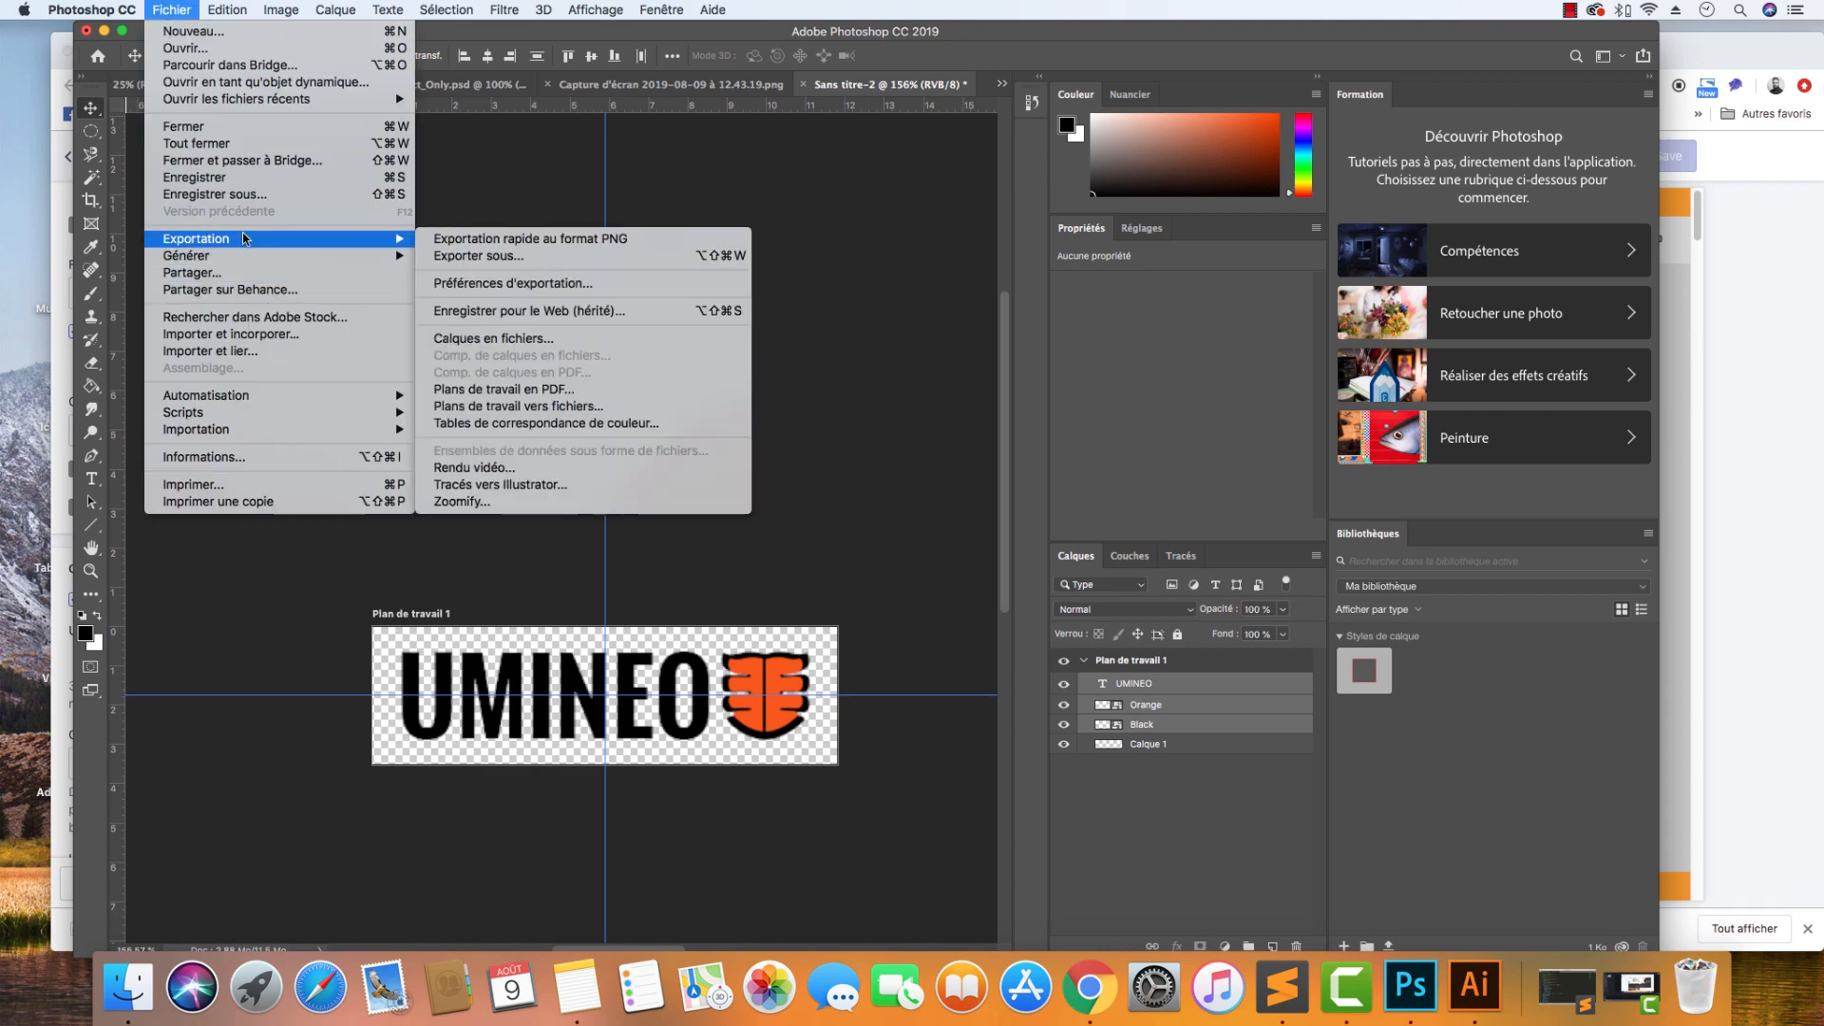
left_click(524, 239)
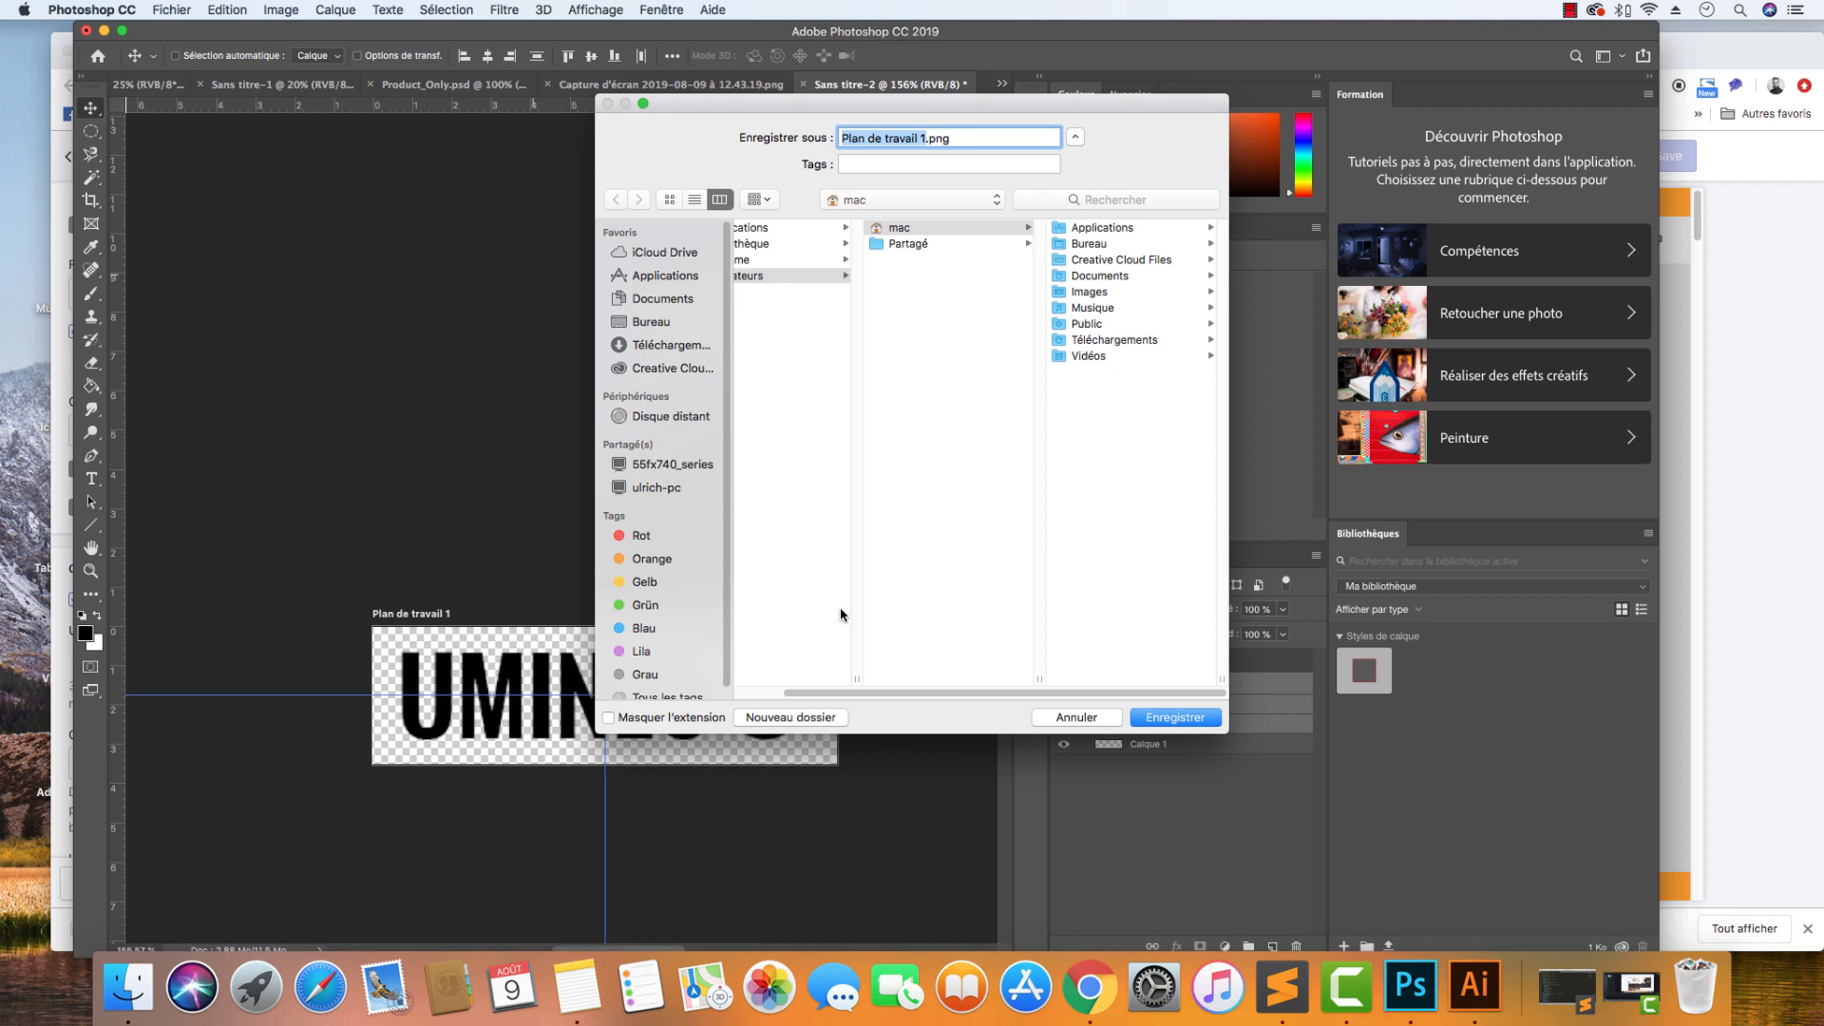
left_click(1074, 719)
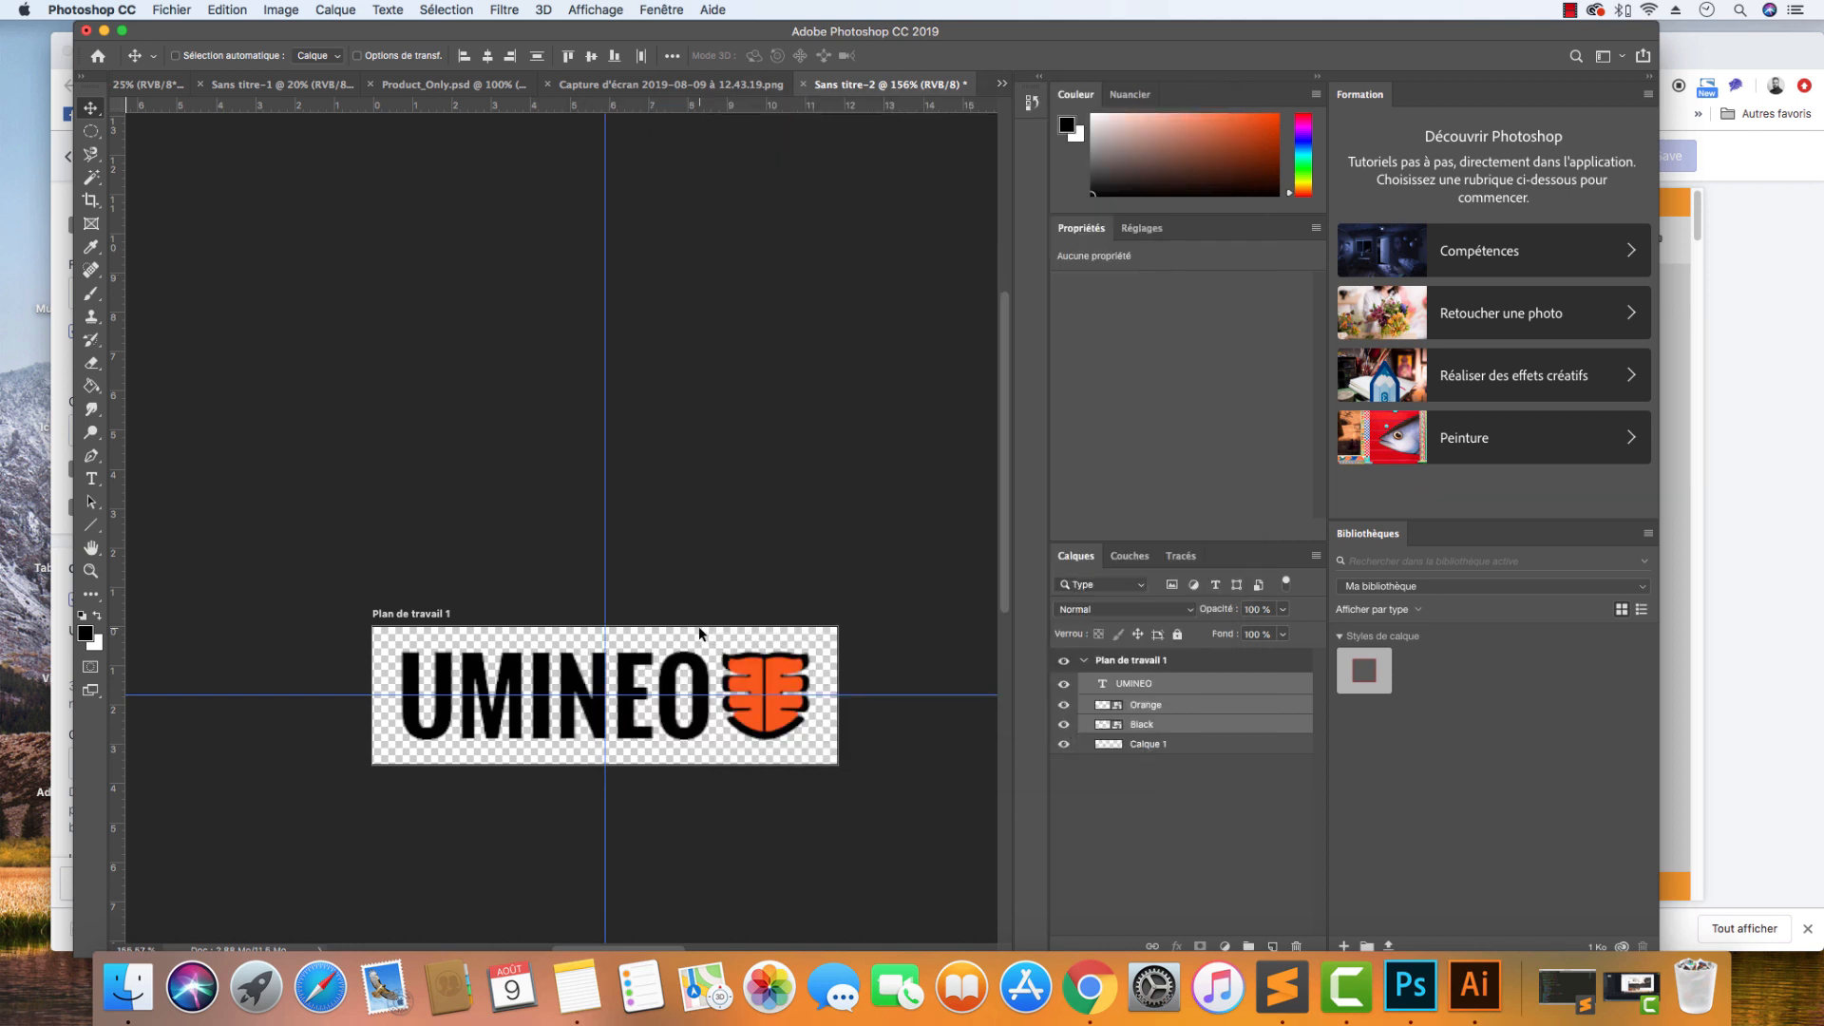
Export the artboard as a transparent 336 x 100 px PNG named Umineo into the Logo folder inside Umineo on the desktop.
left_click(171, 10)
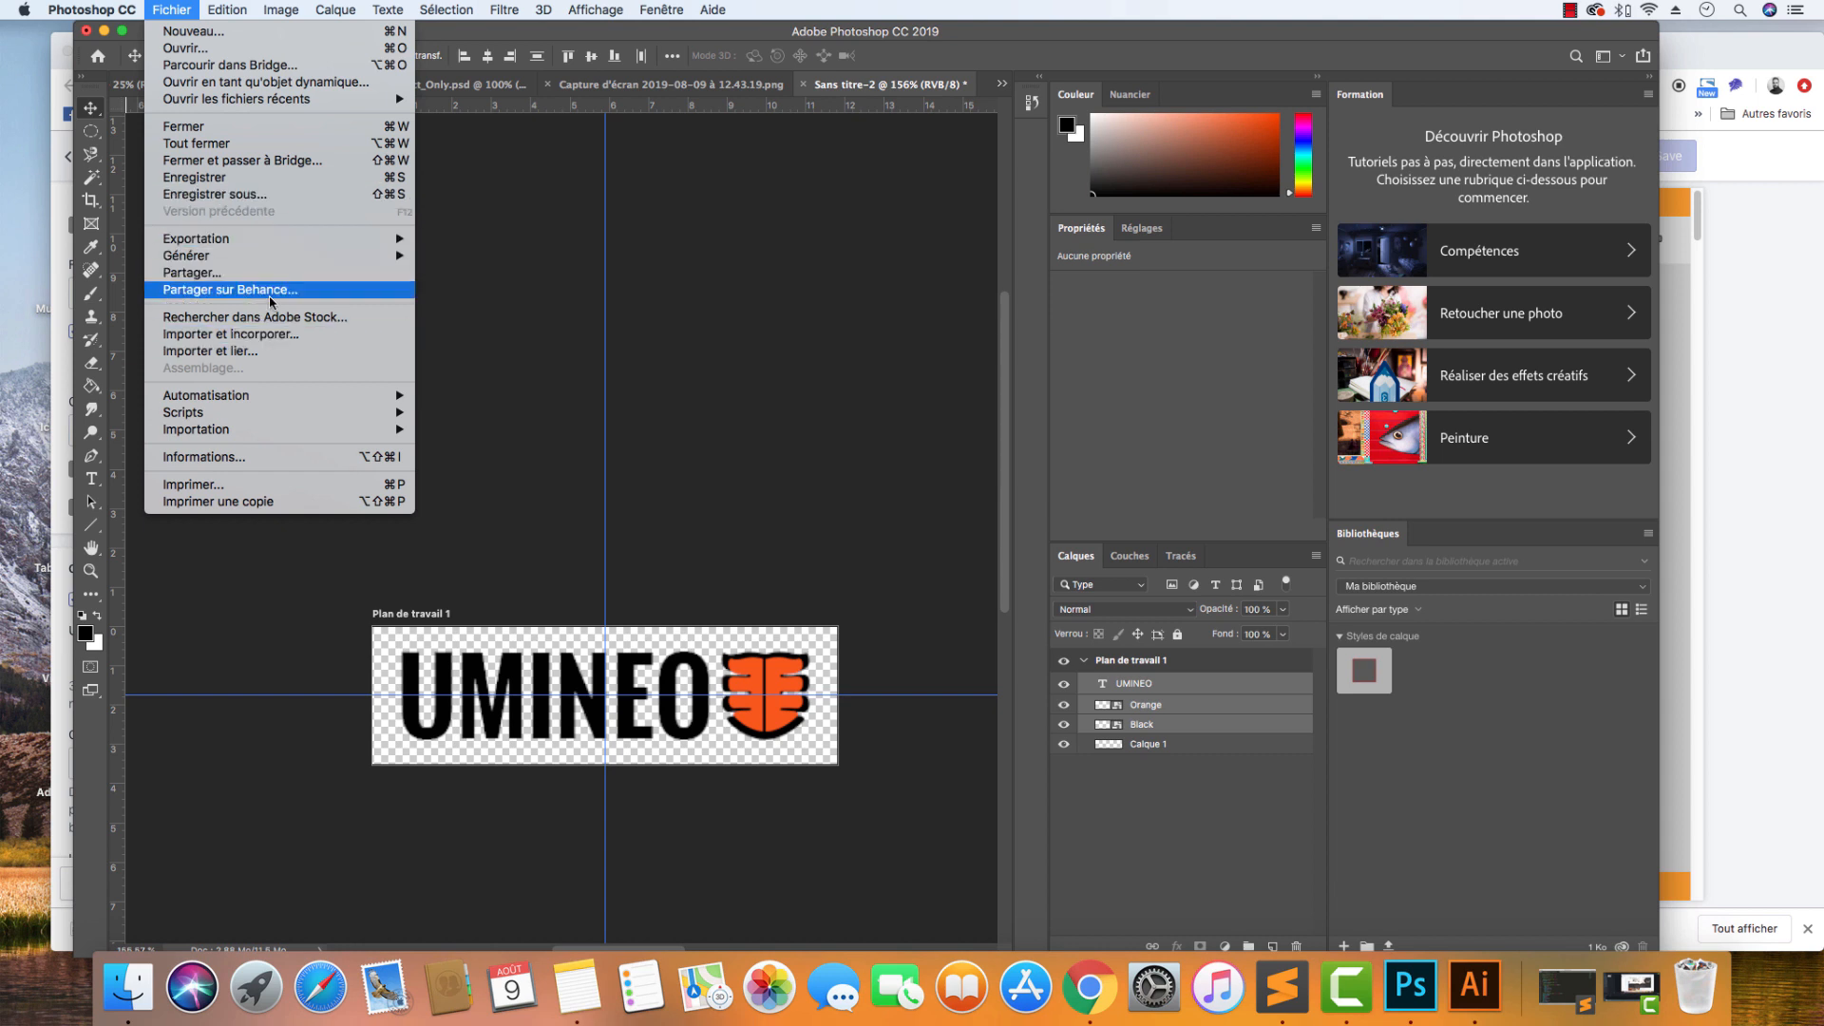
mouse_move(283, 243)
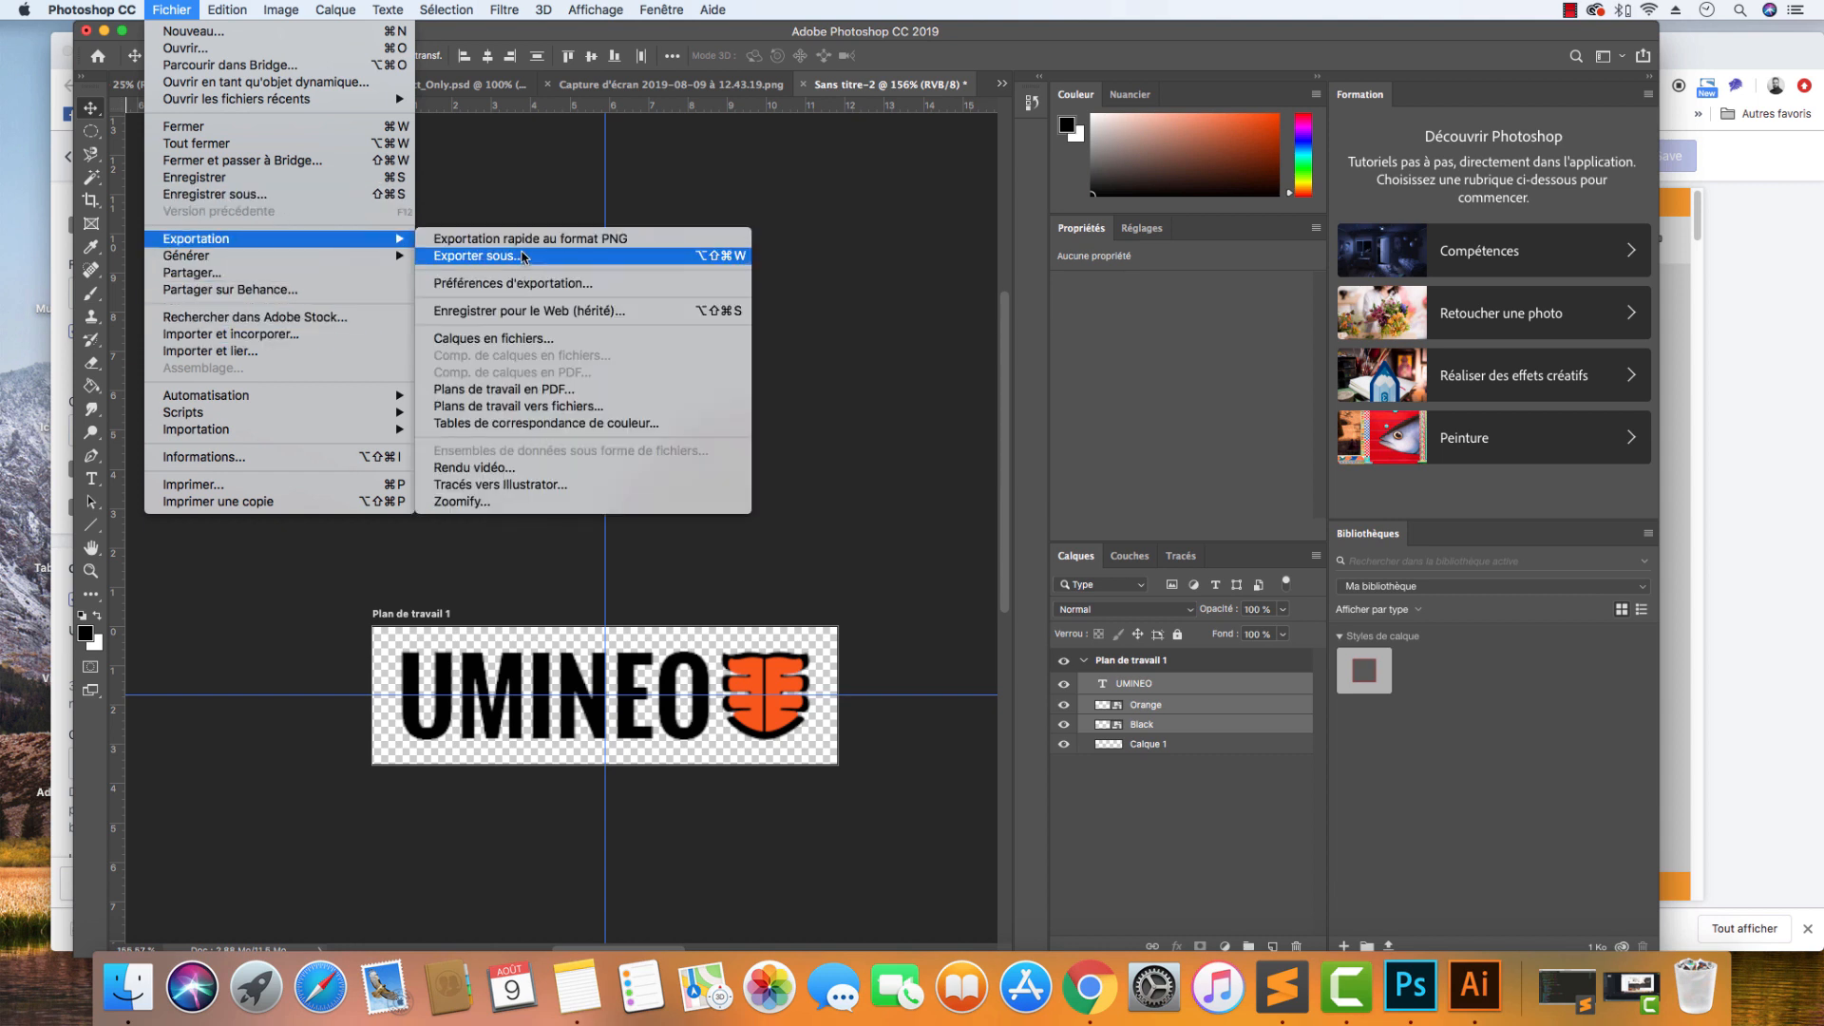
left_click(523, 256)
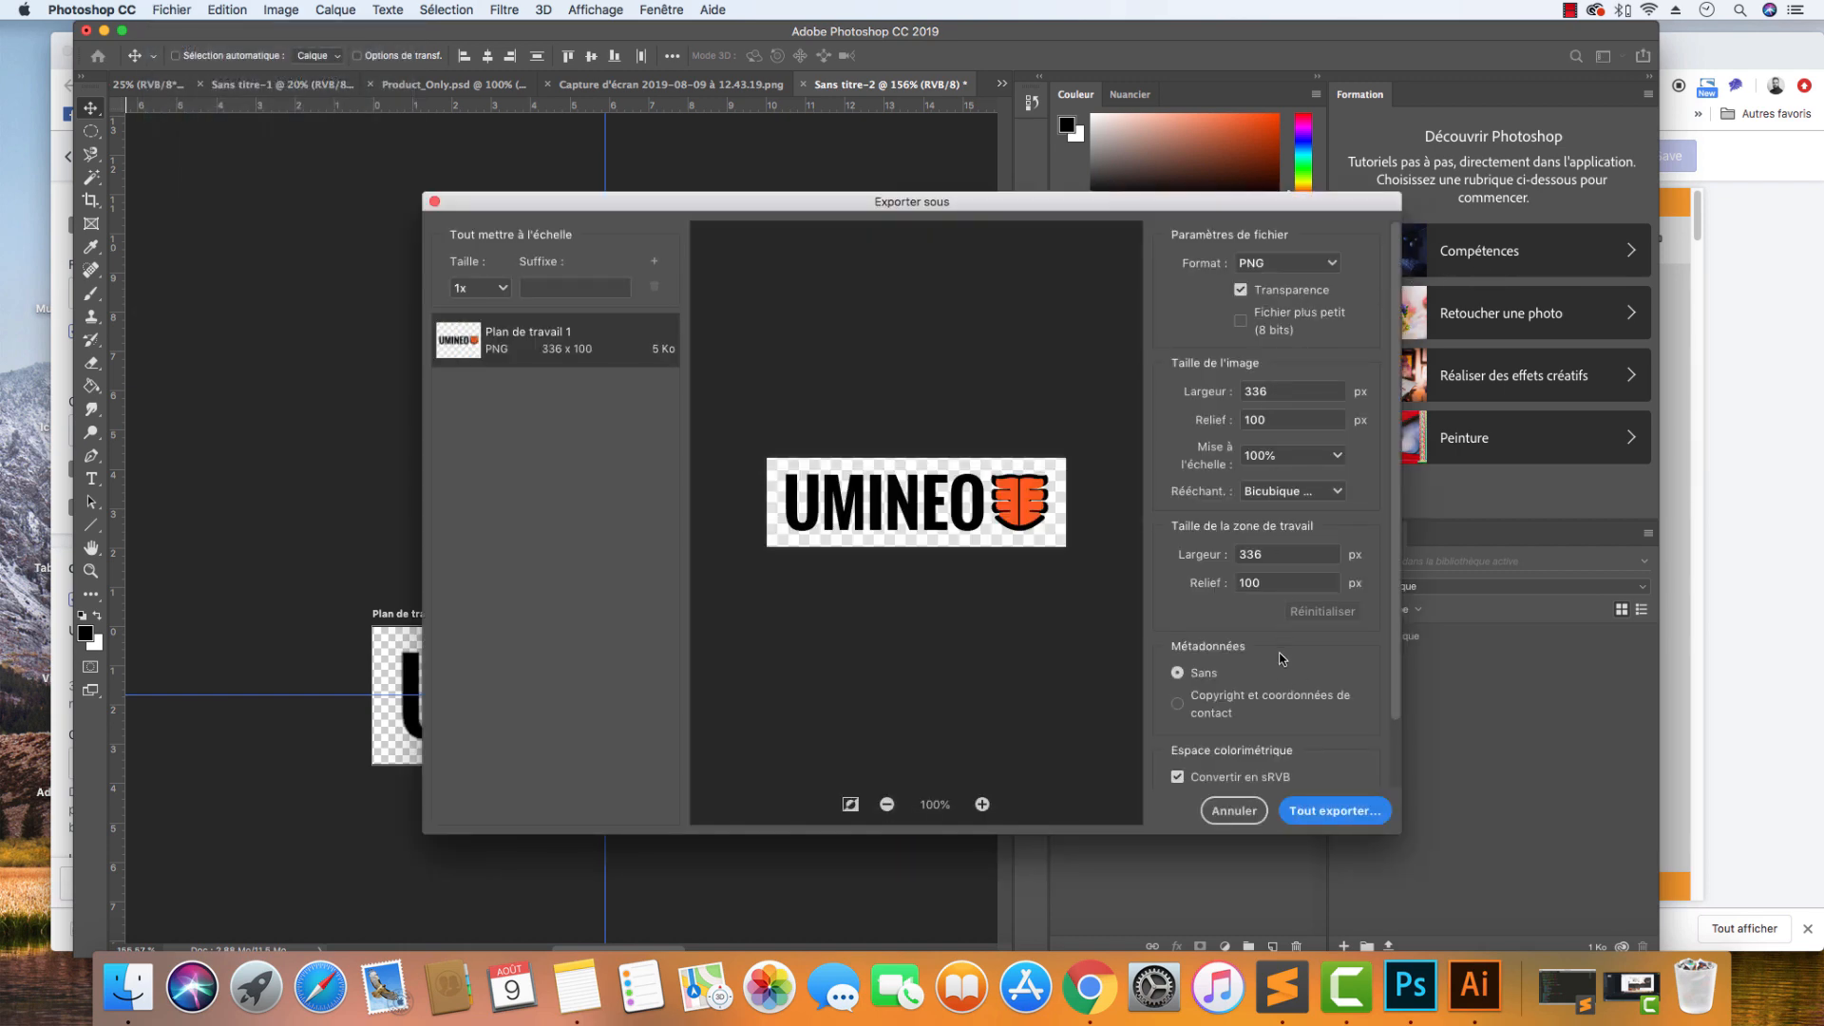
left_click(1325, 811)
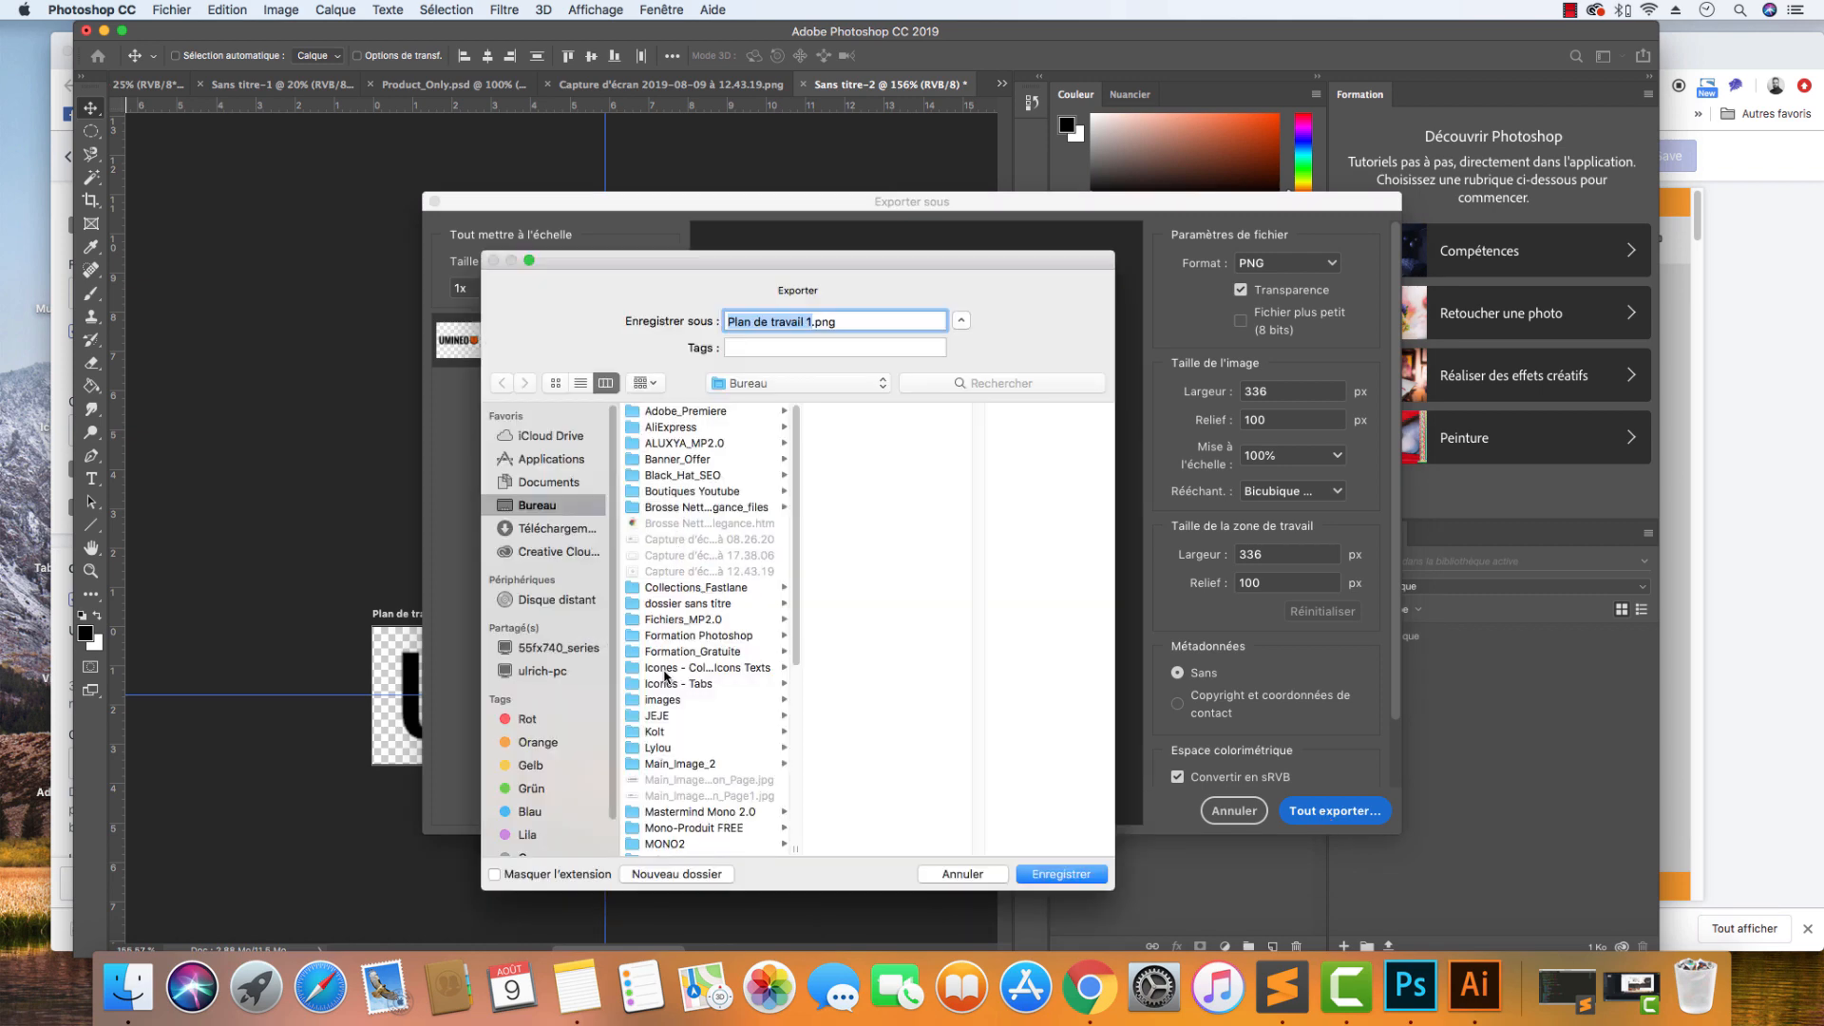
scroll(665, 676, "down", 6)
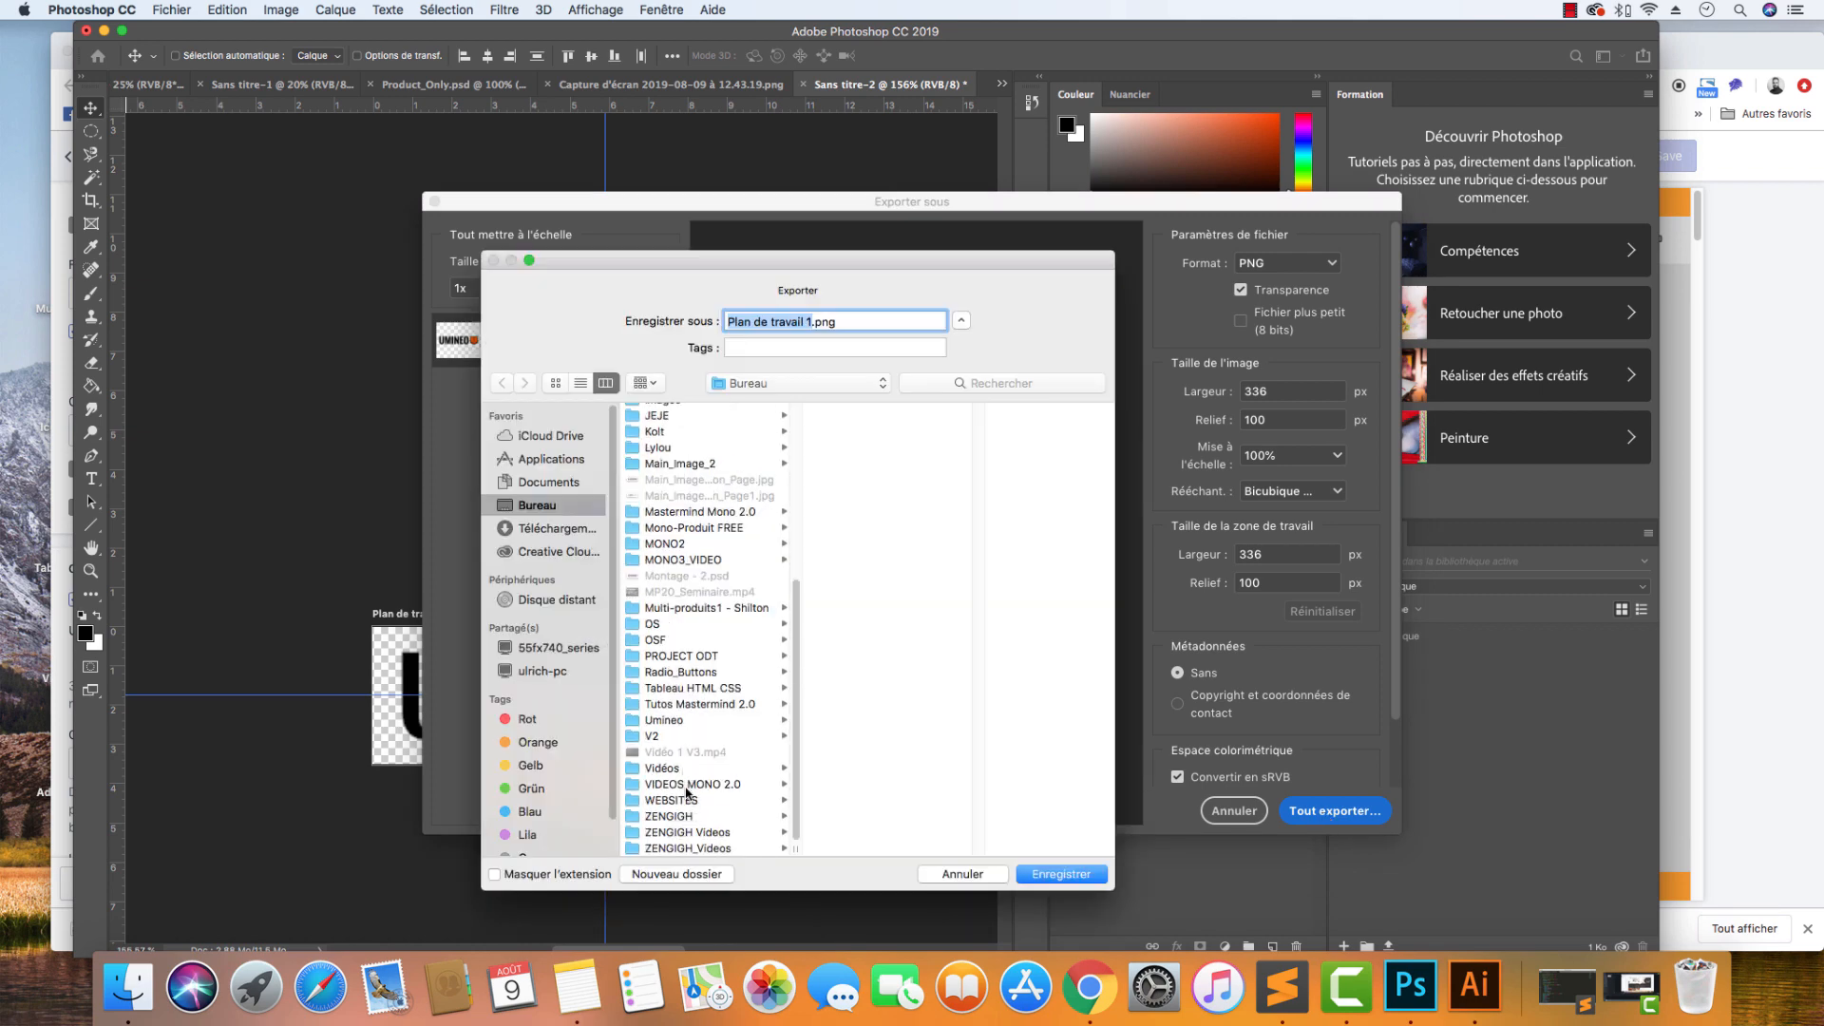
left_click(674, 720)
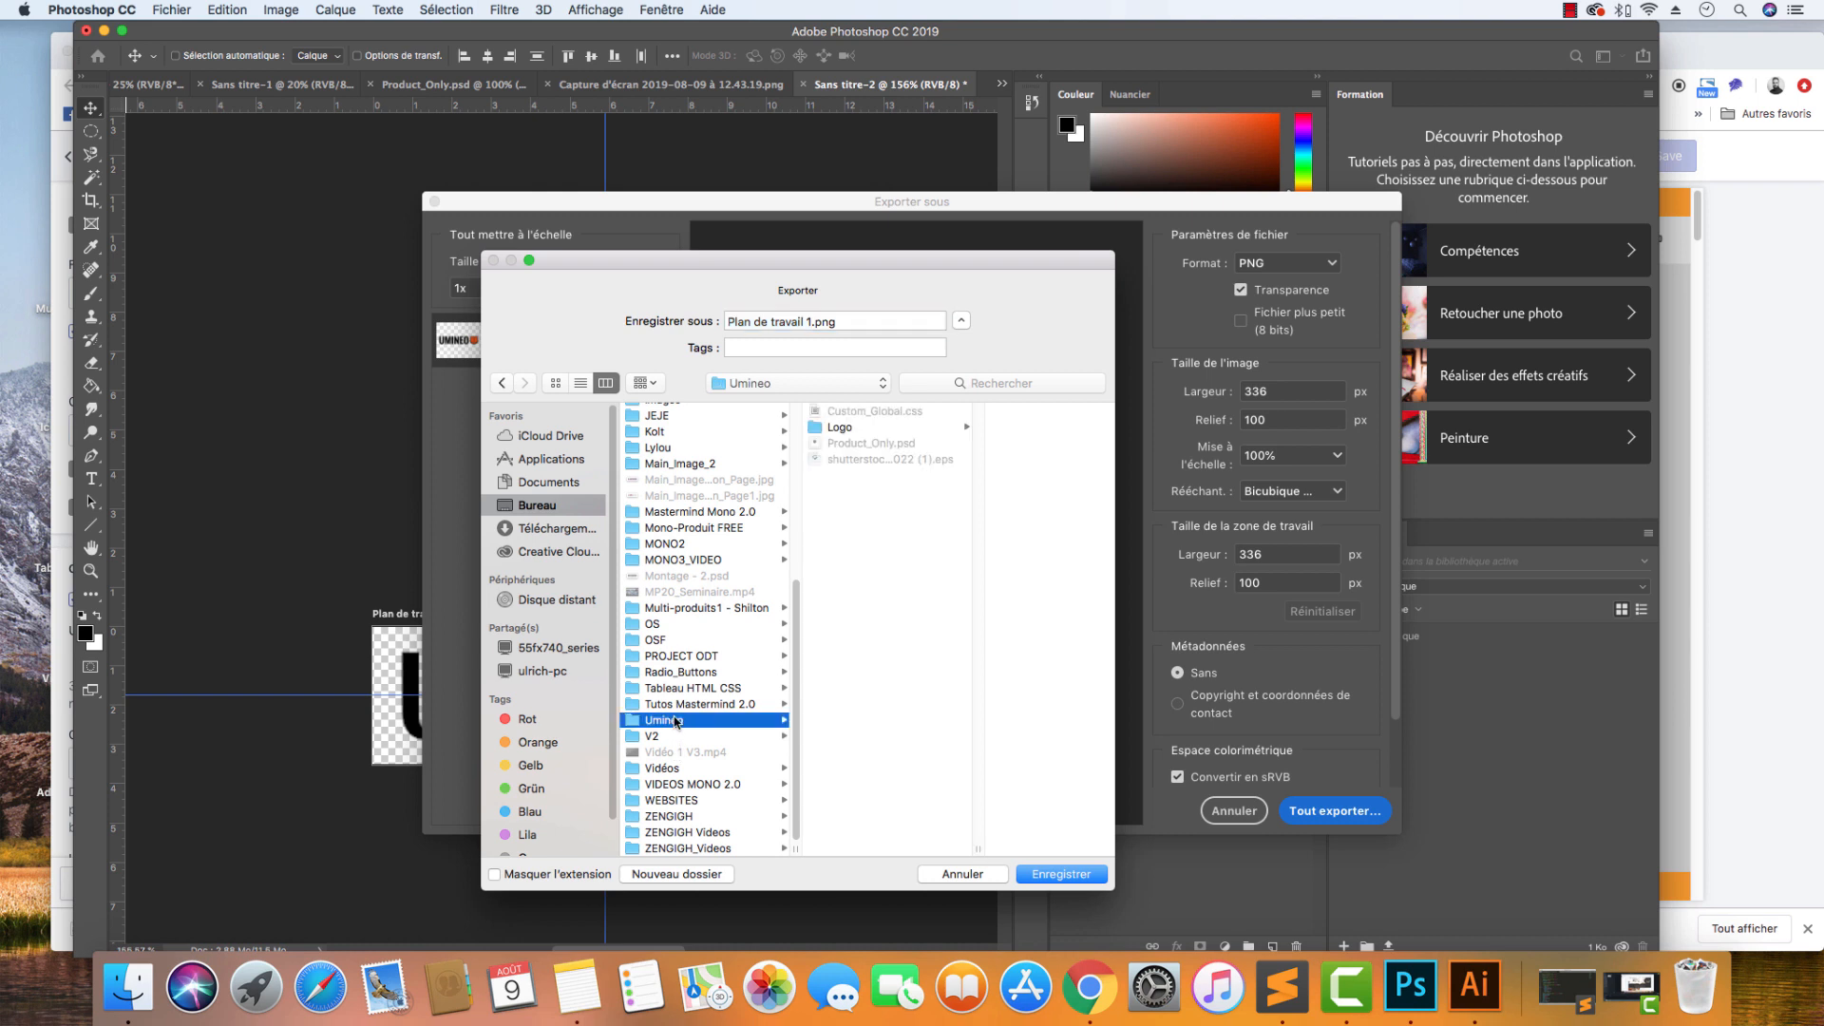
left_click(882, 427)
left_click(1024, 414)
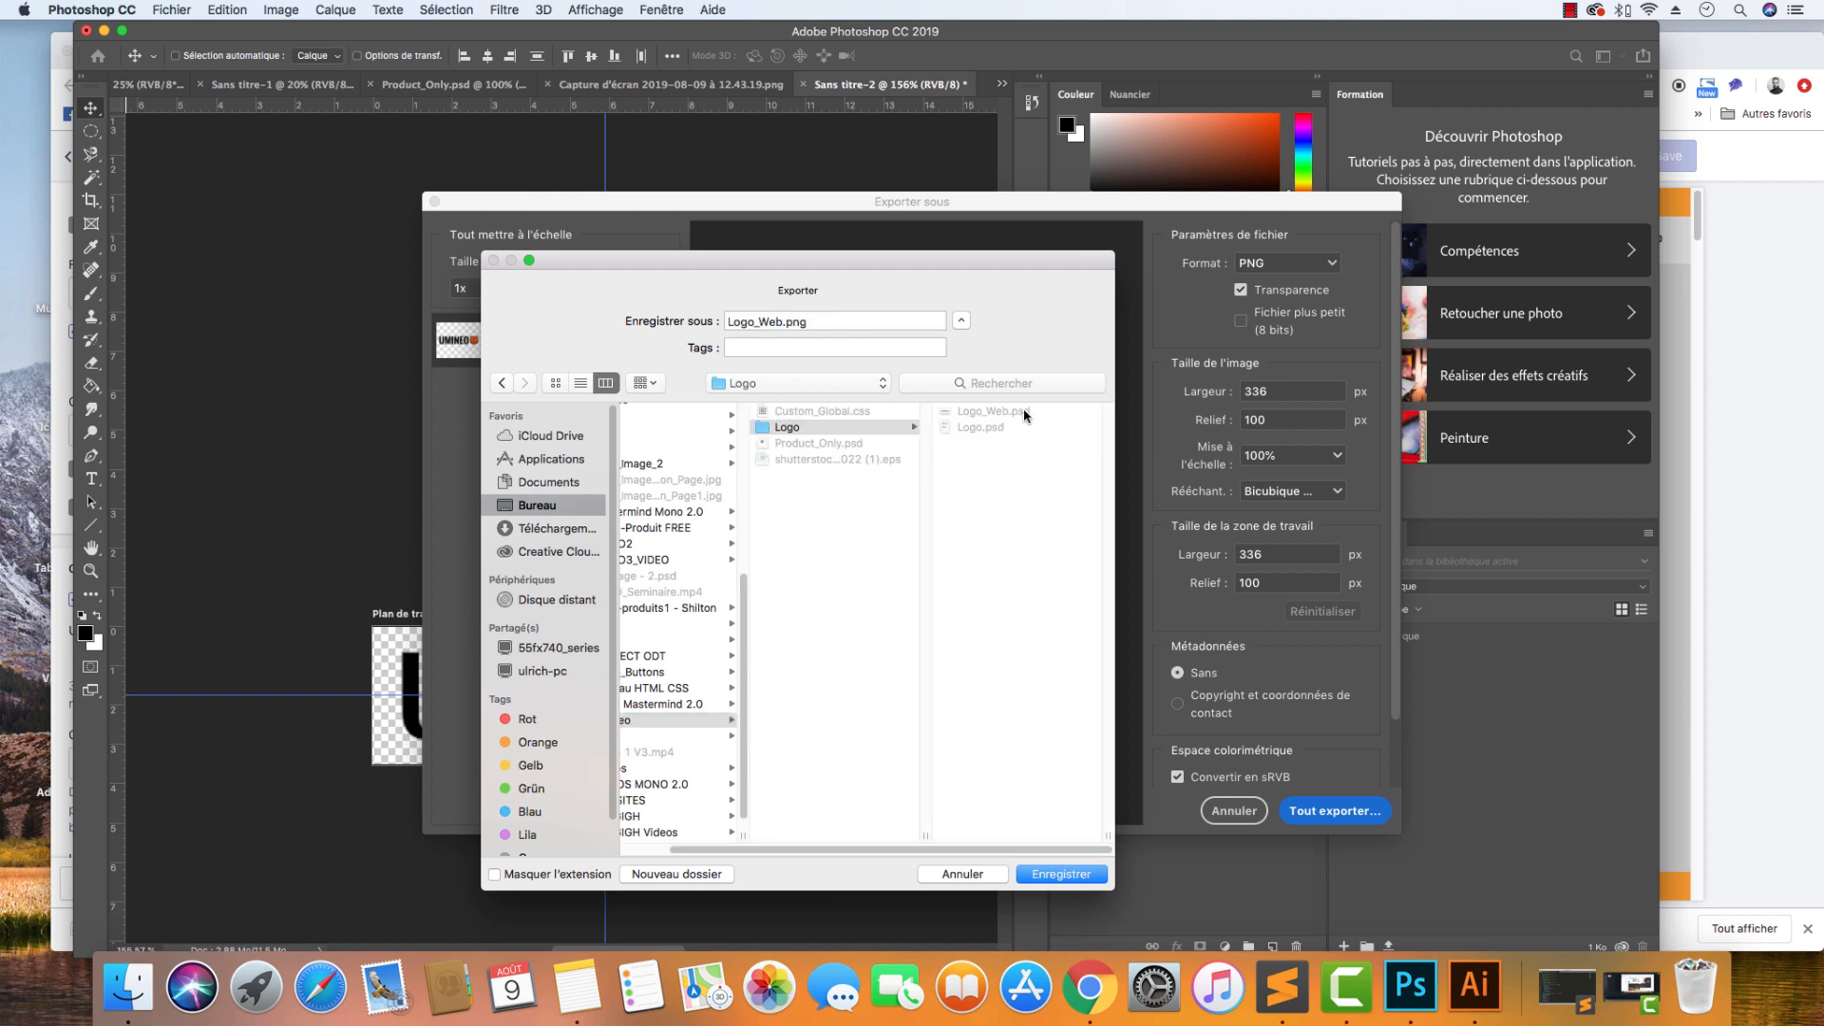
left_click_drag(826, 322, 668, 325)
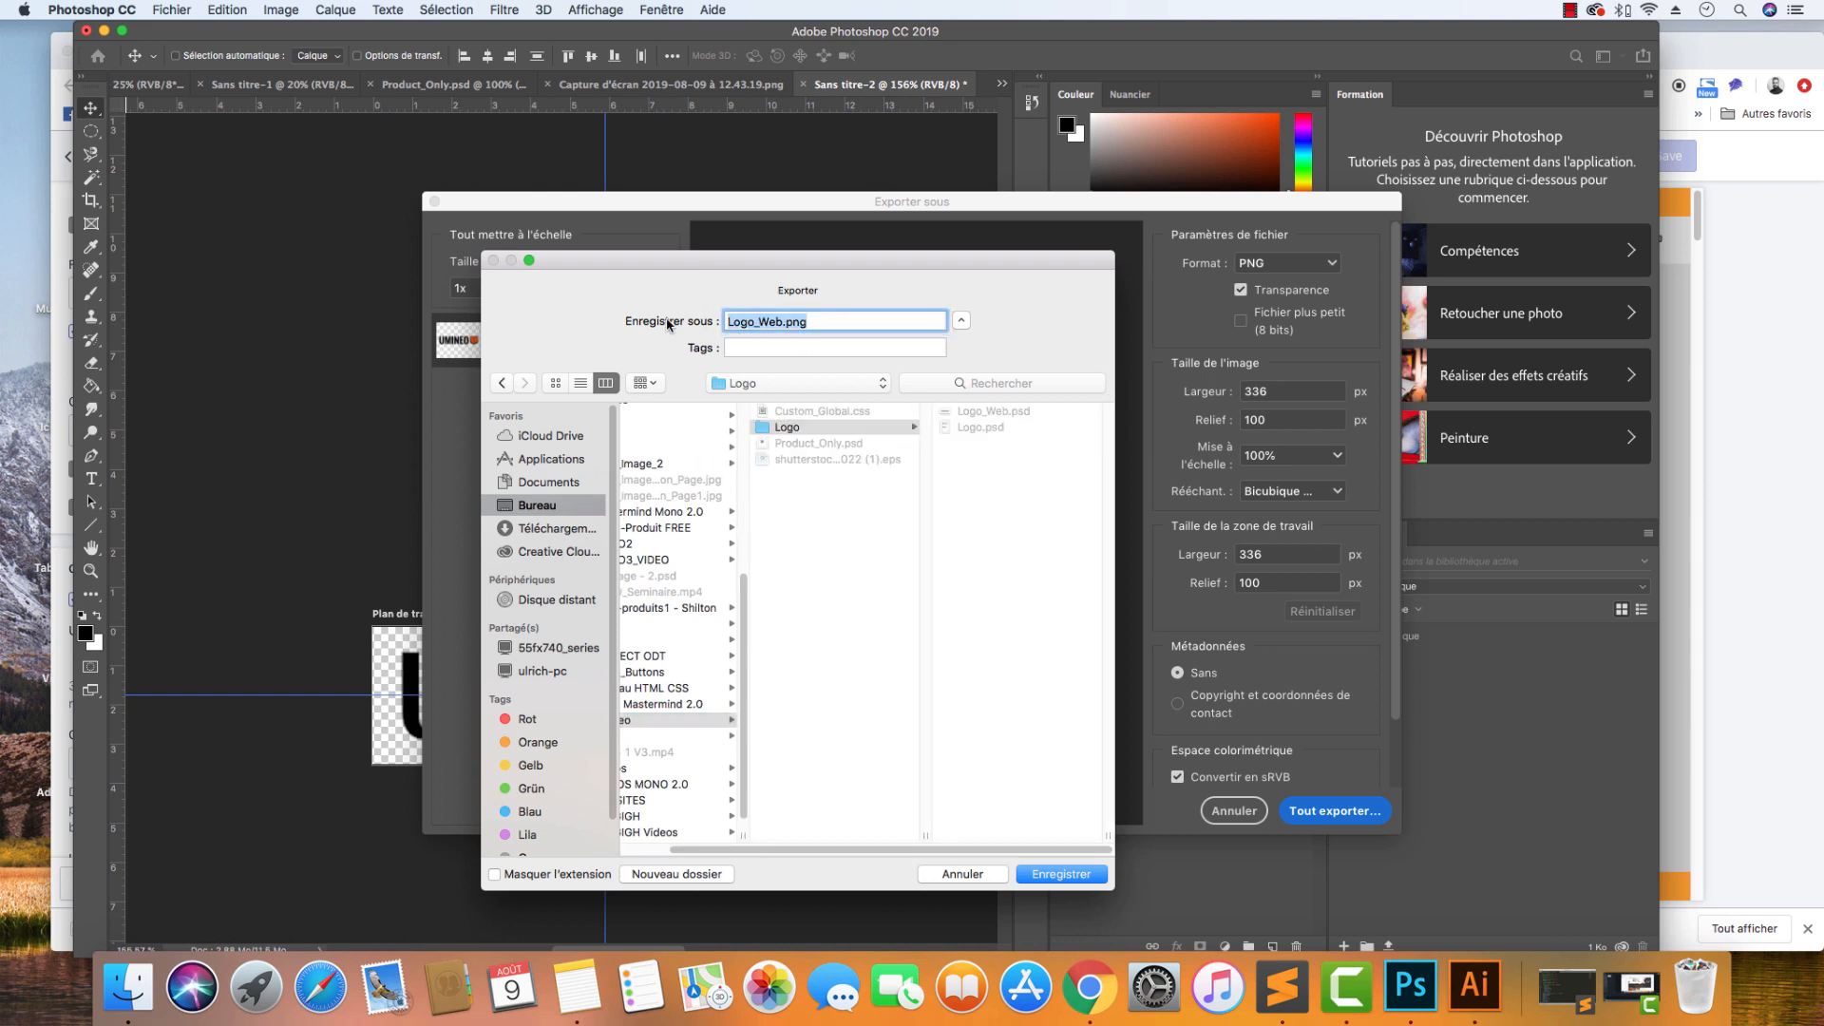
type("Umineo")
key("Return")
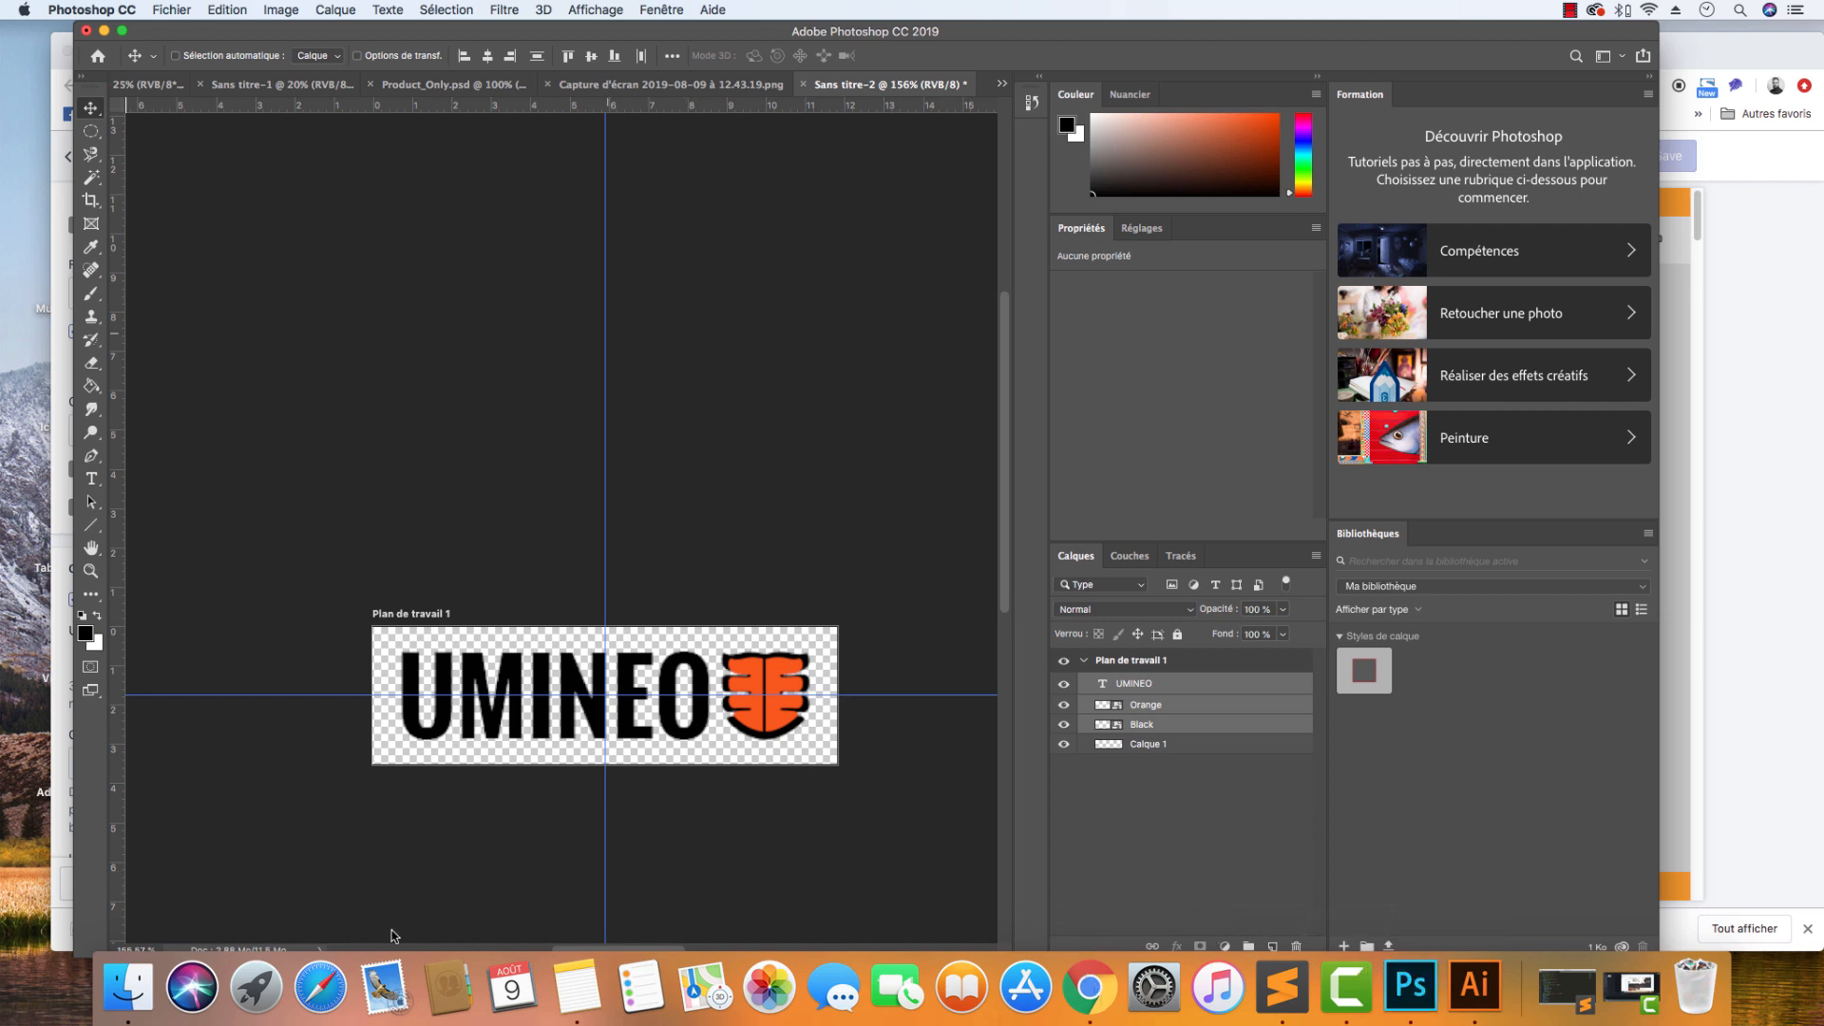
Open Logo_Web.psd from the Logo folder in Finder, keeping its embedded colour profile.
left_click(129, 986)
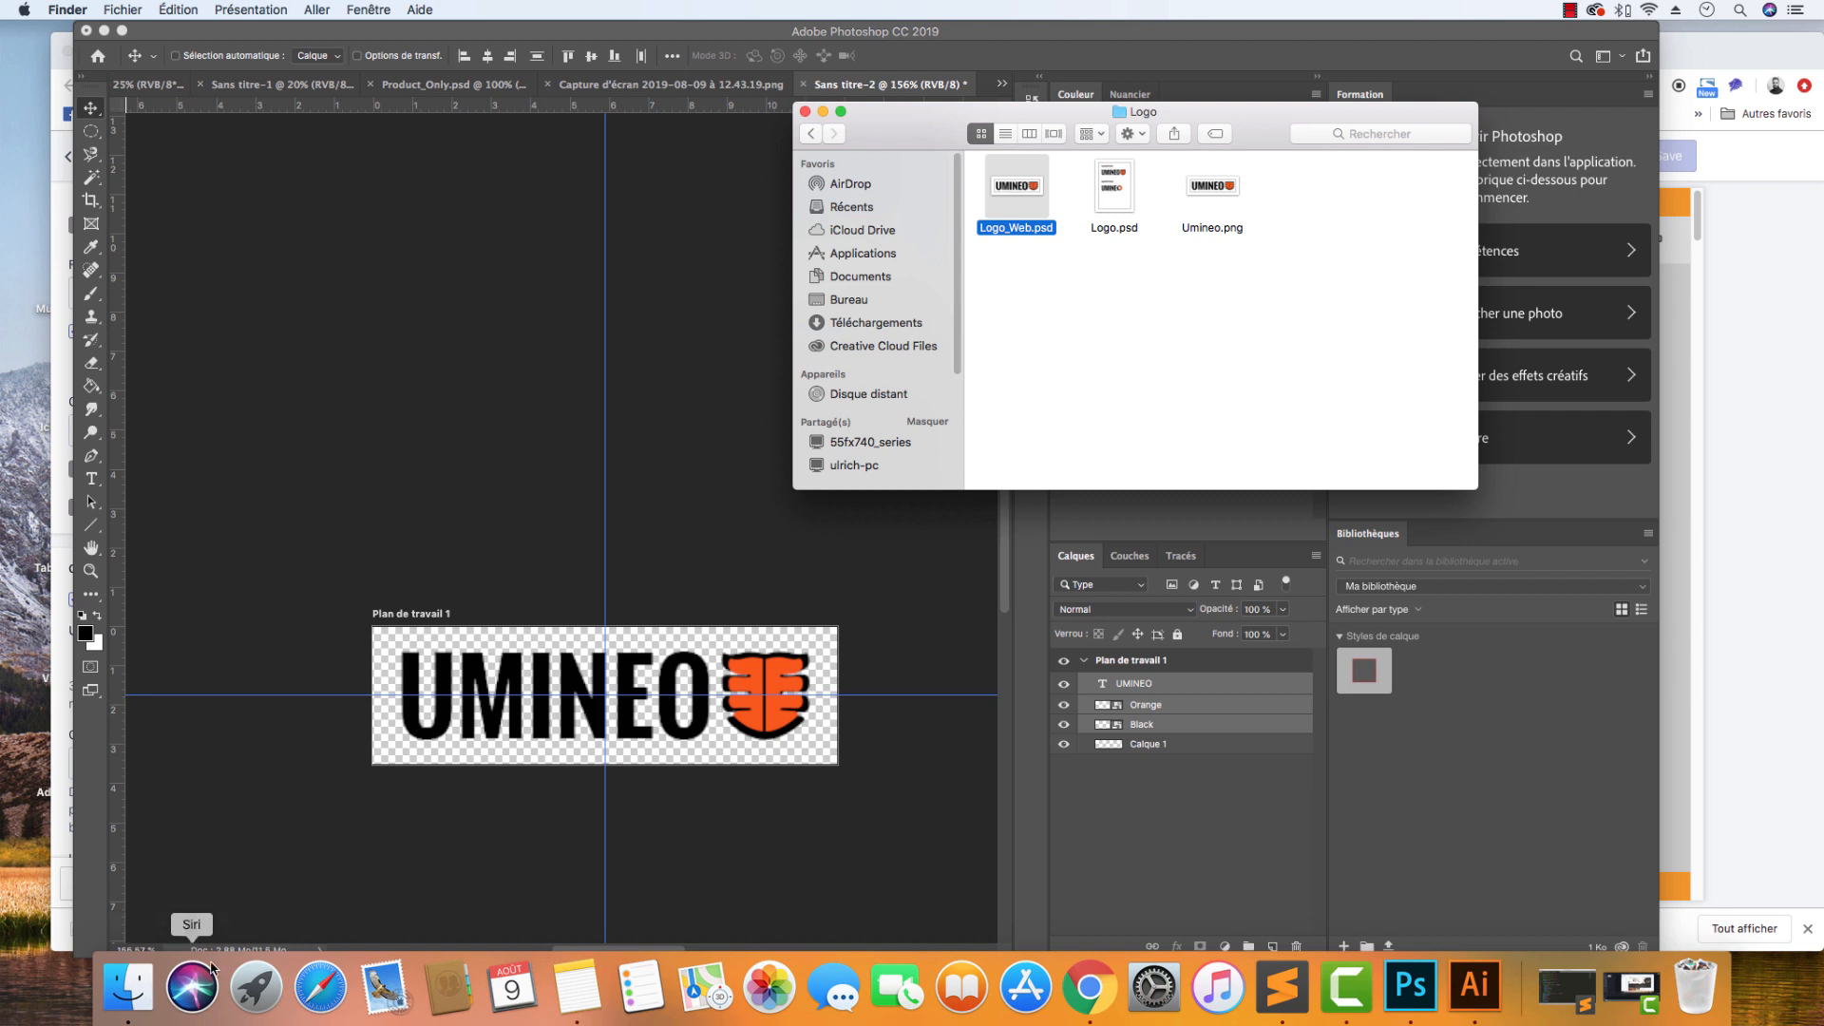
double_click(1035, 193)
left_click(765, 473)
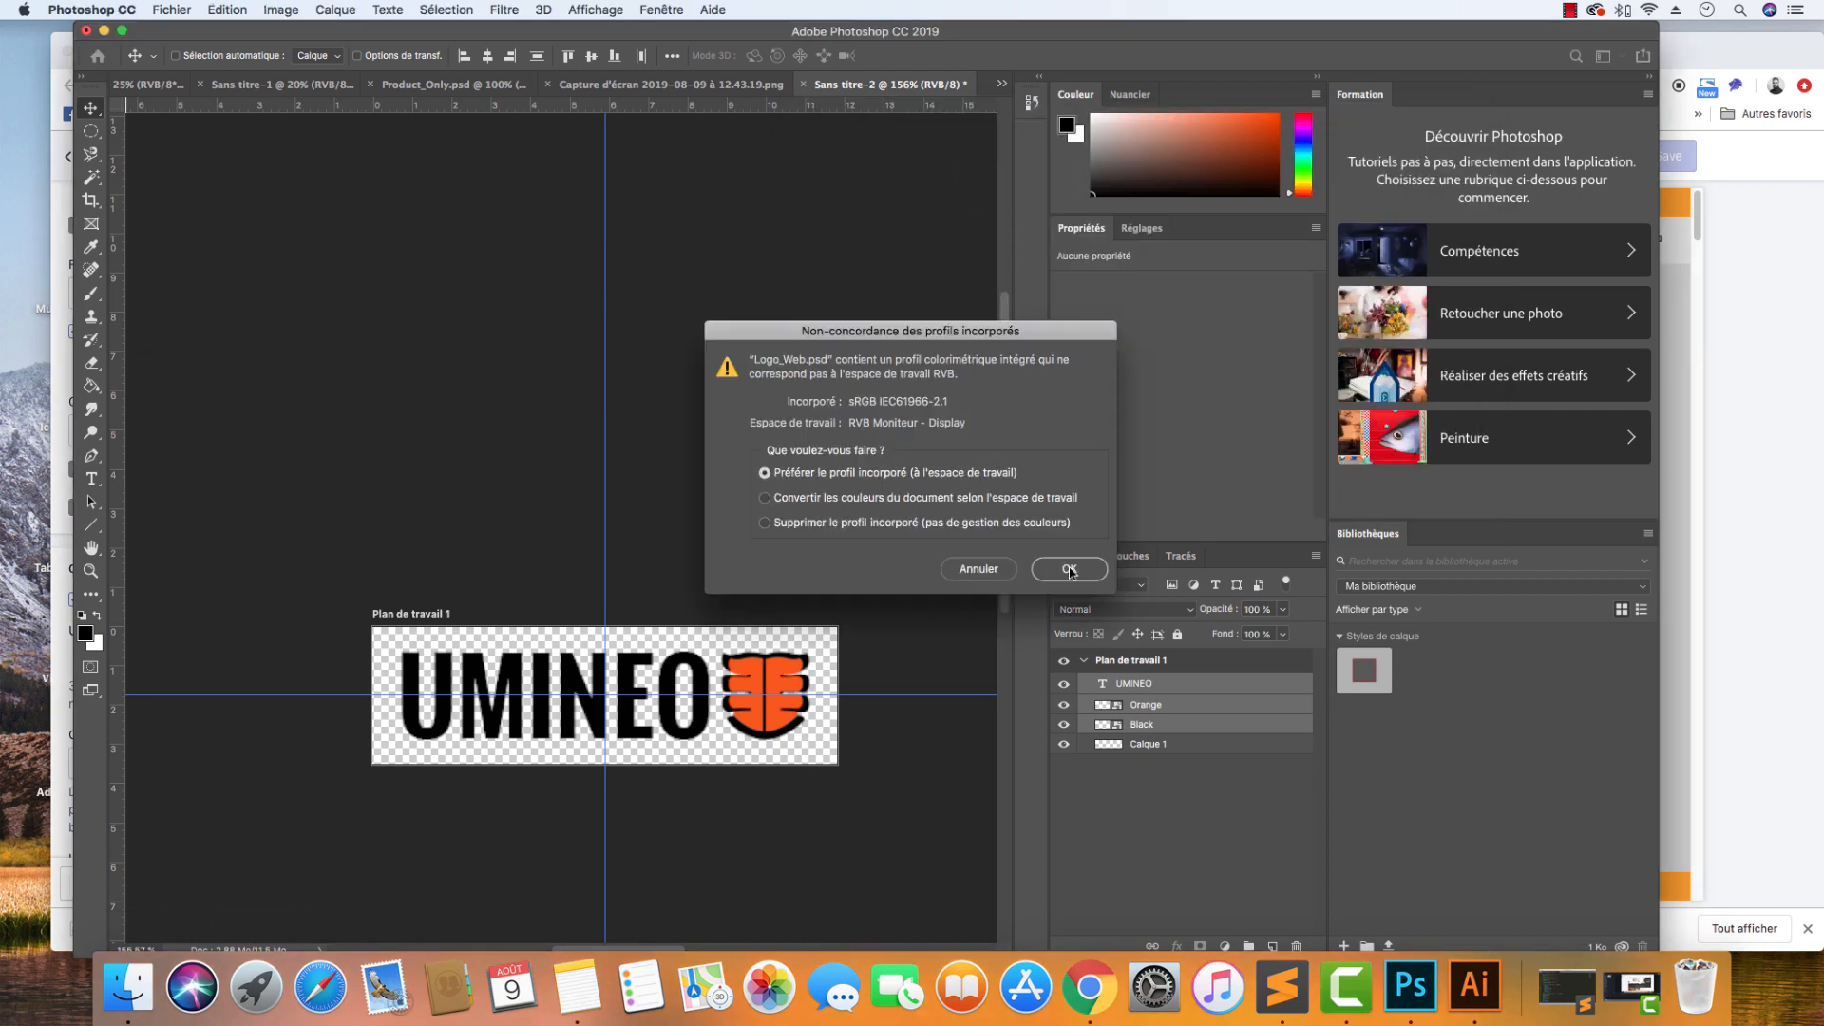
left_click(1072, 572)
Export Logo_Web.psd as a transparent 336 x 100 px PNG, replacing the existing Umineo.png in the Logo folder.
key("super+alt+shift+w")
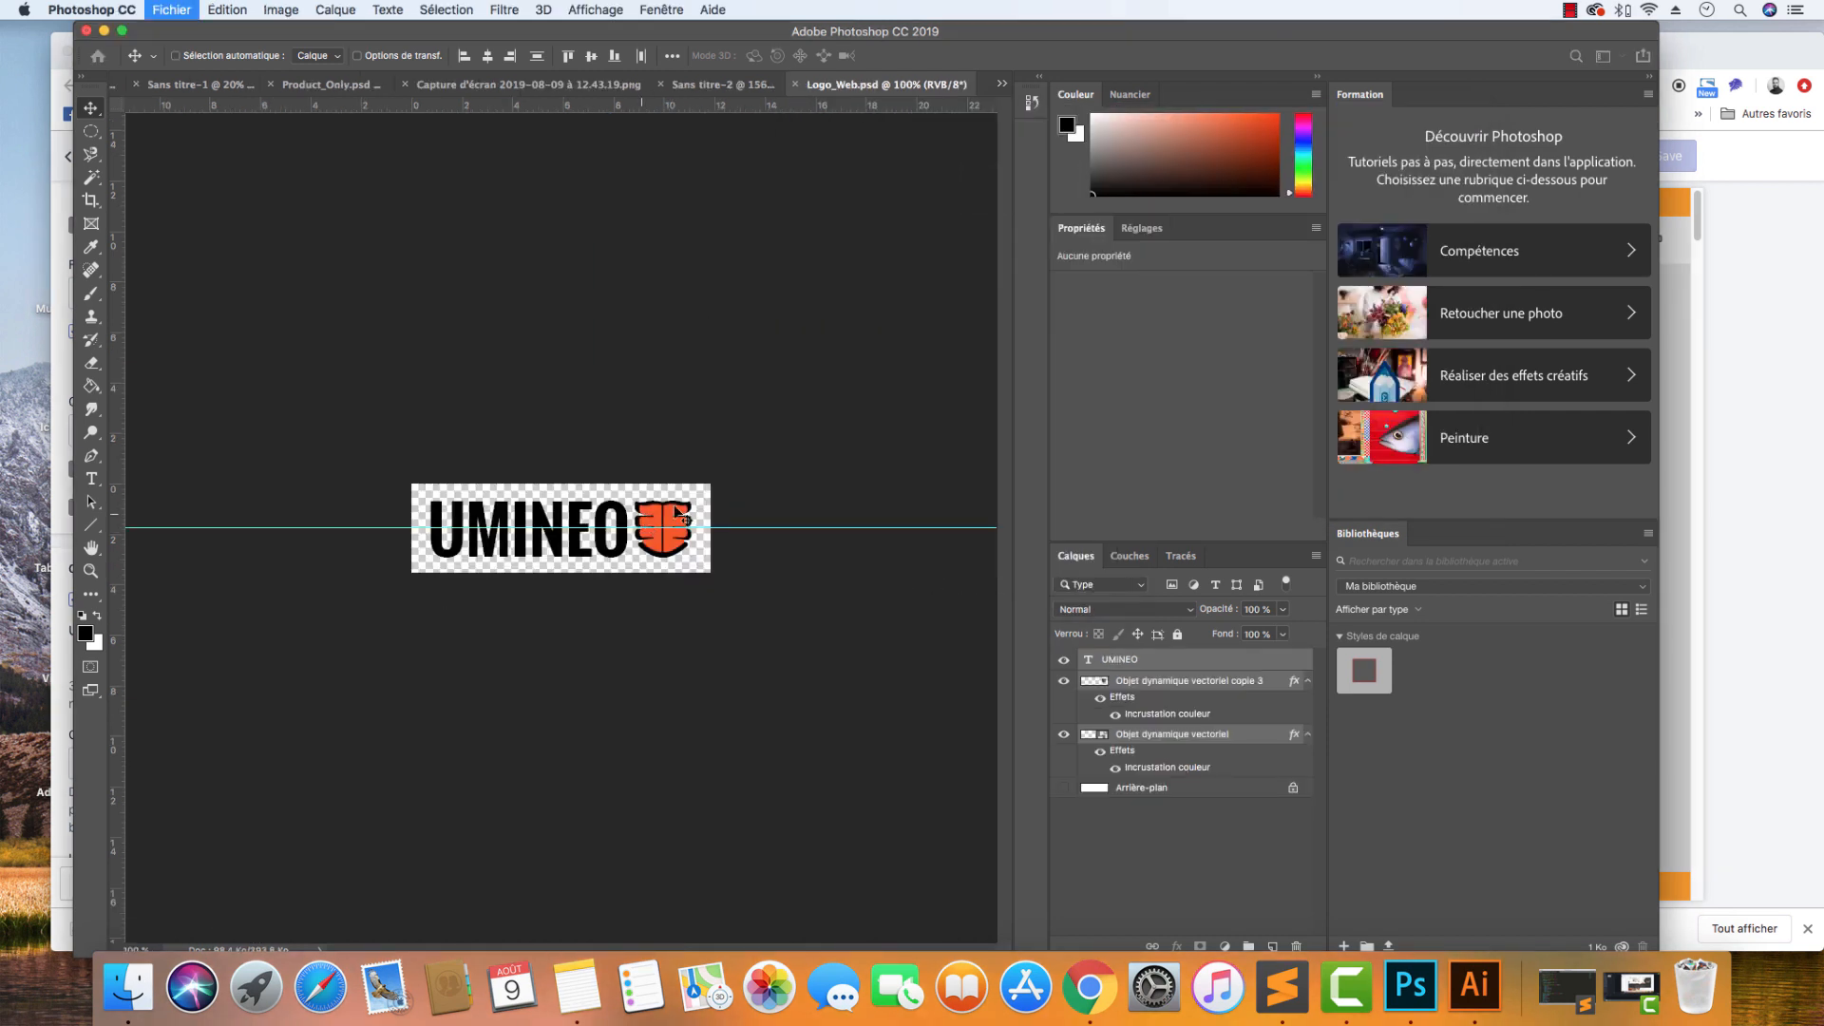
left_click(1325, 813)
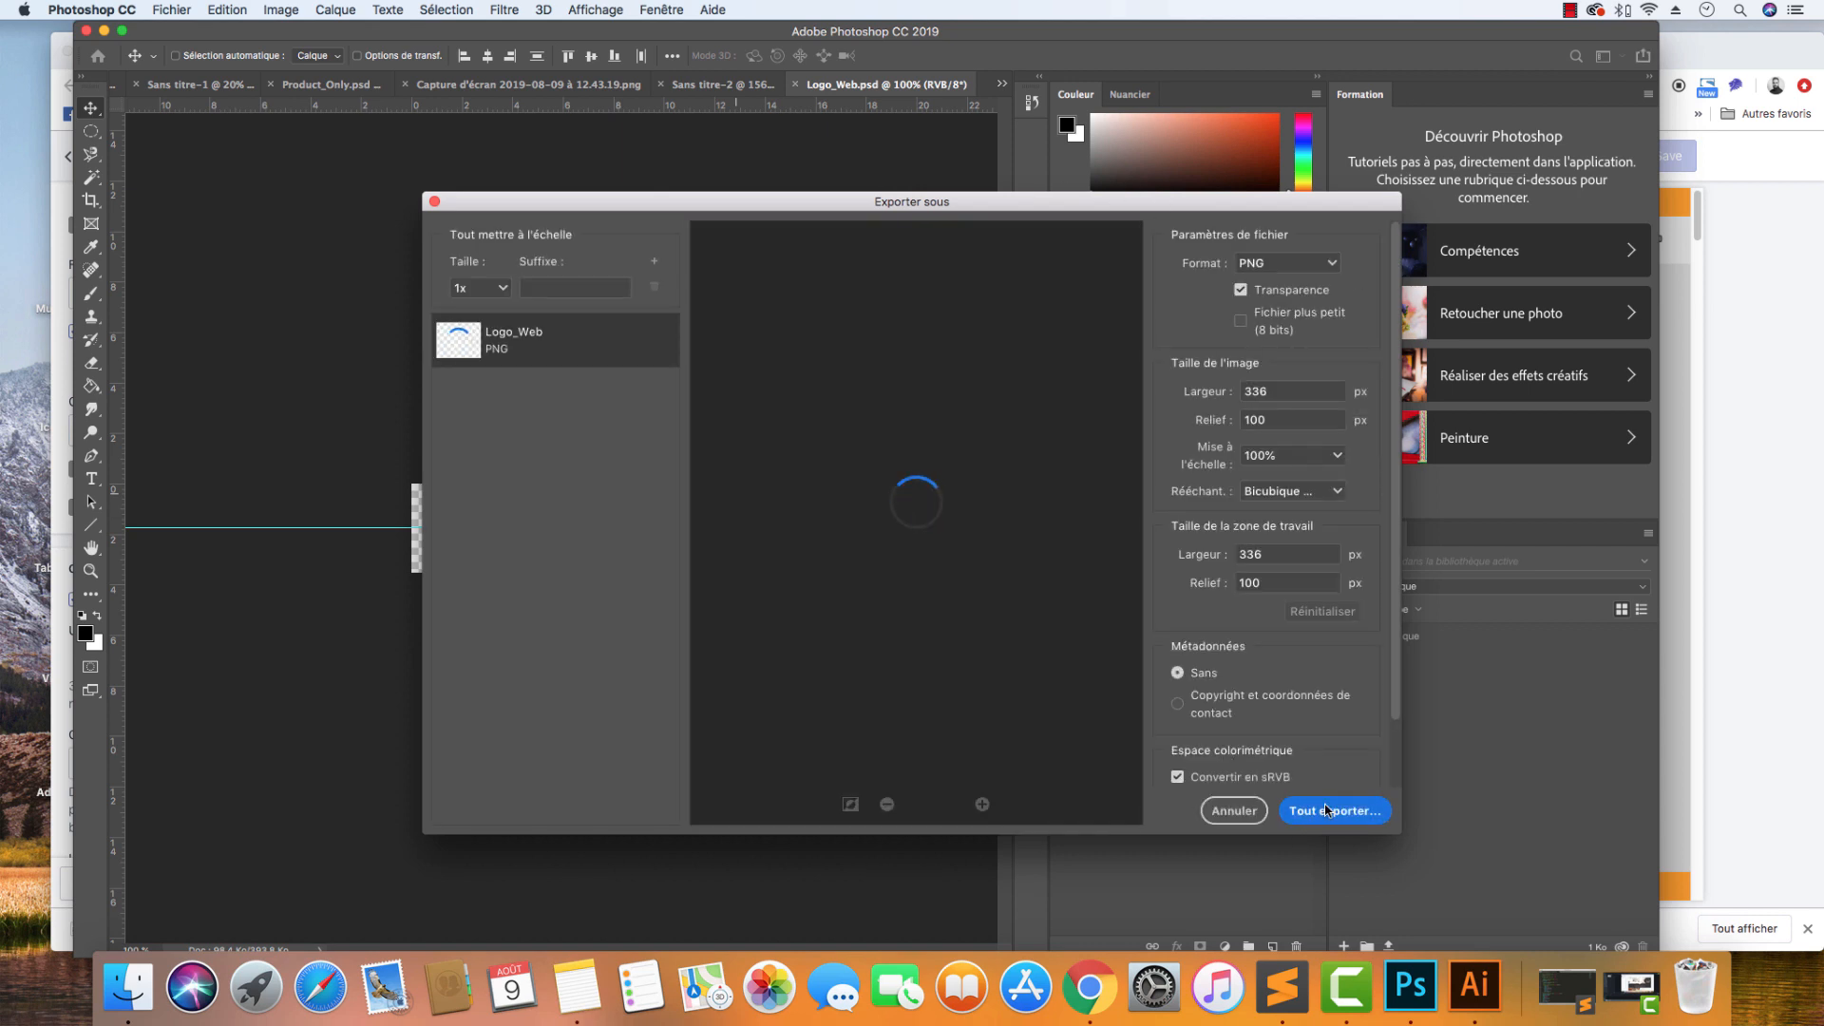
type("Logo")
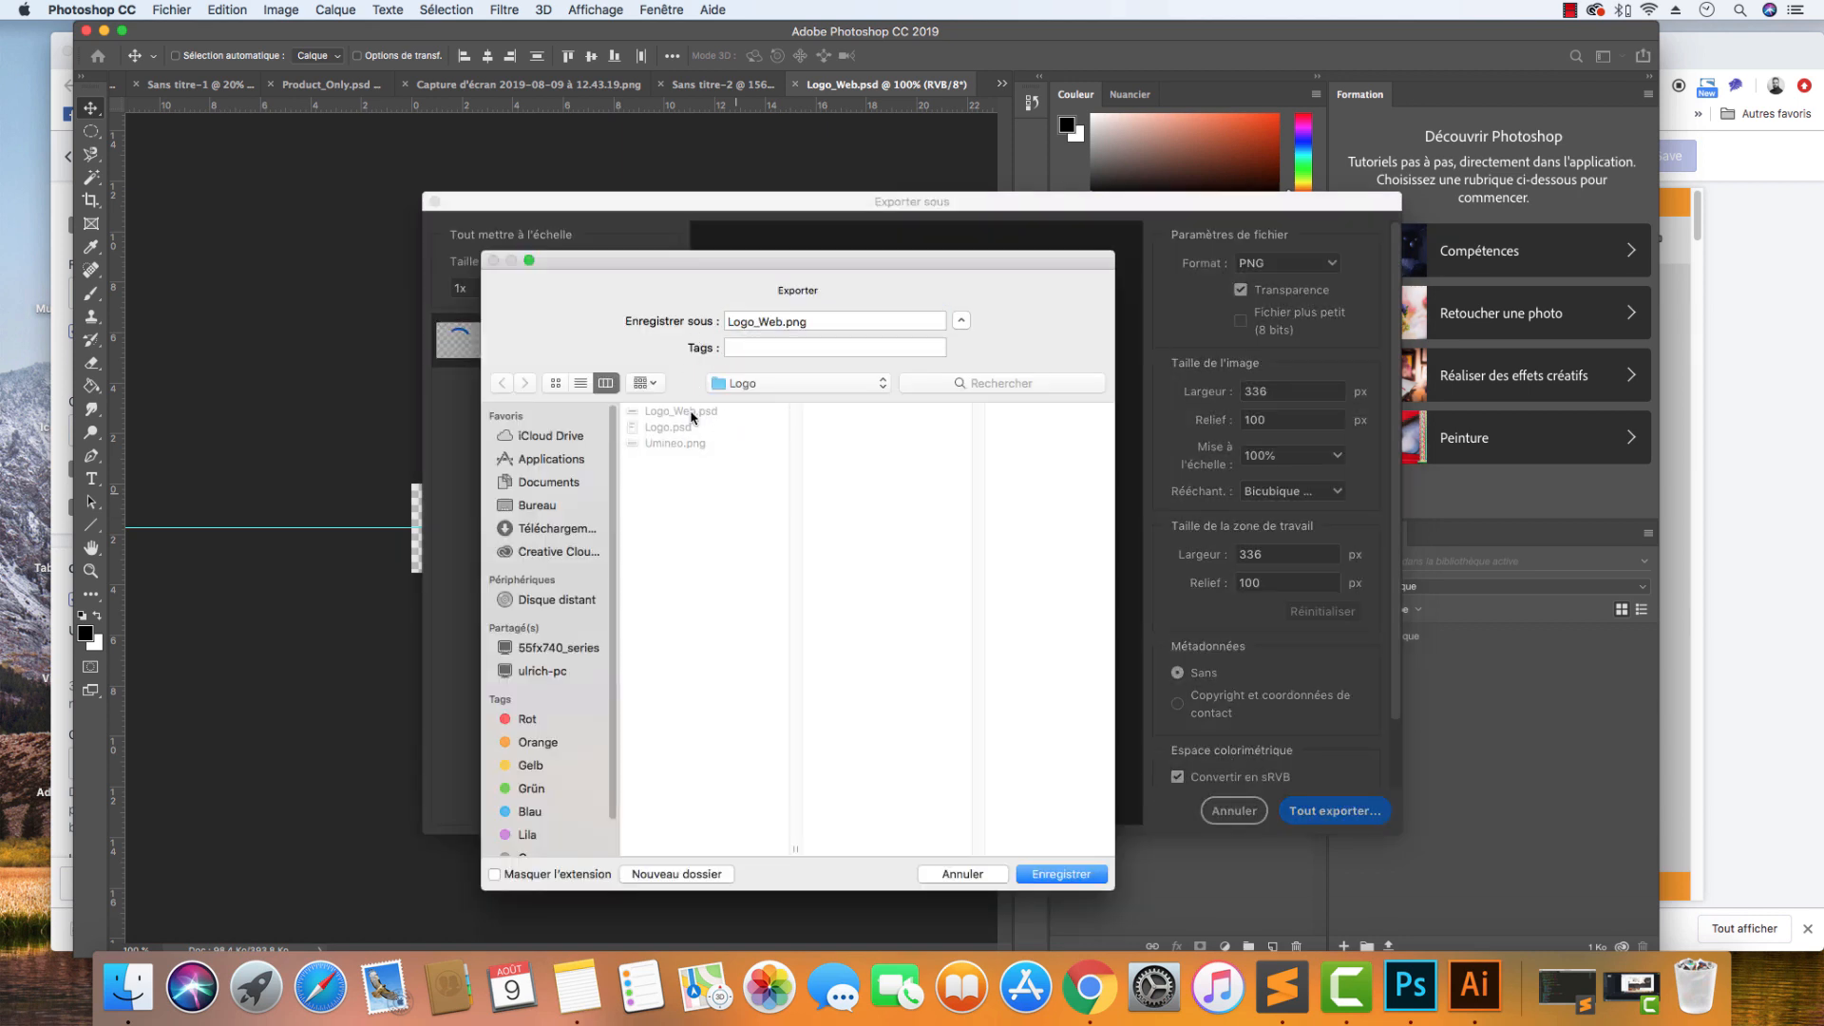
left_click(690, 446)
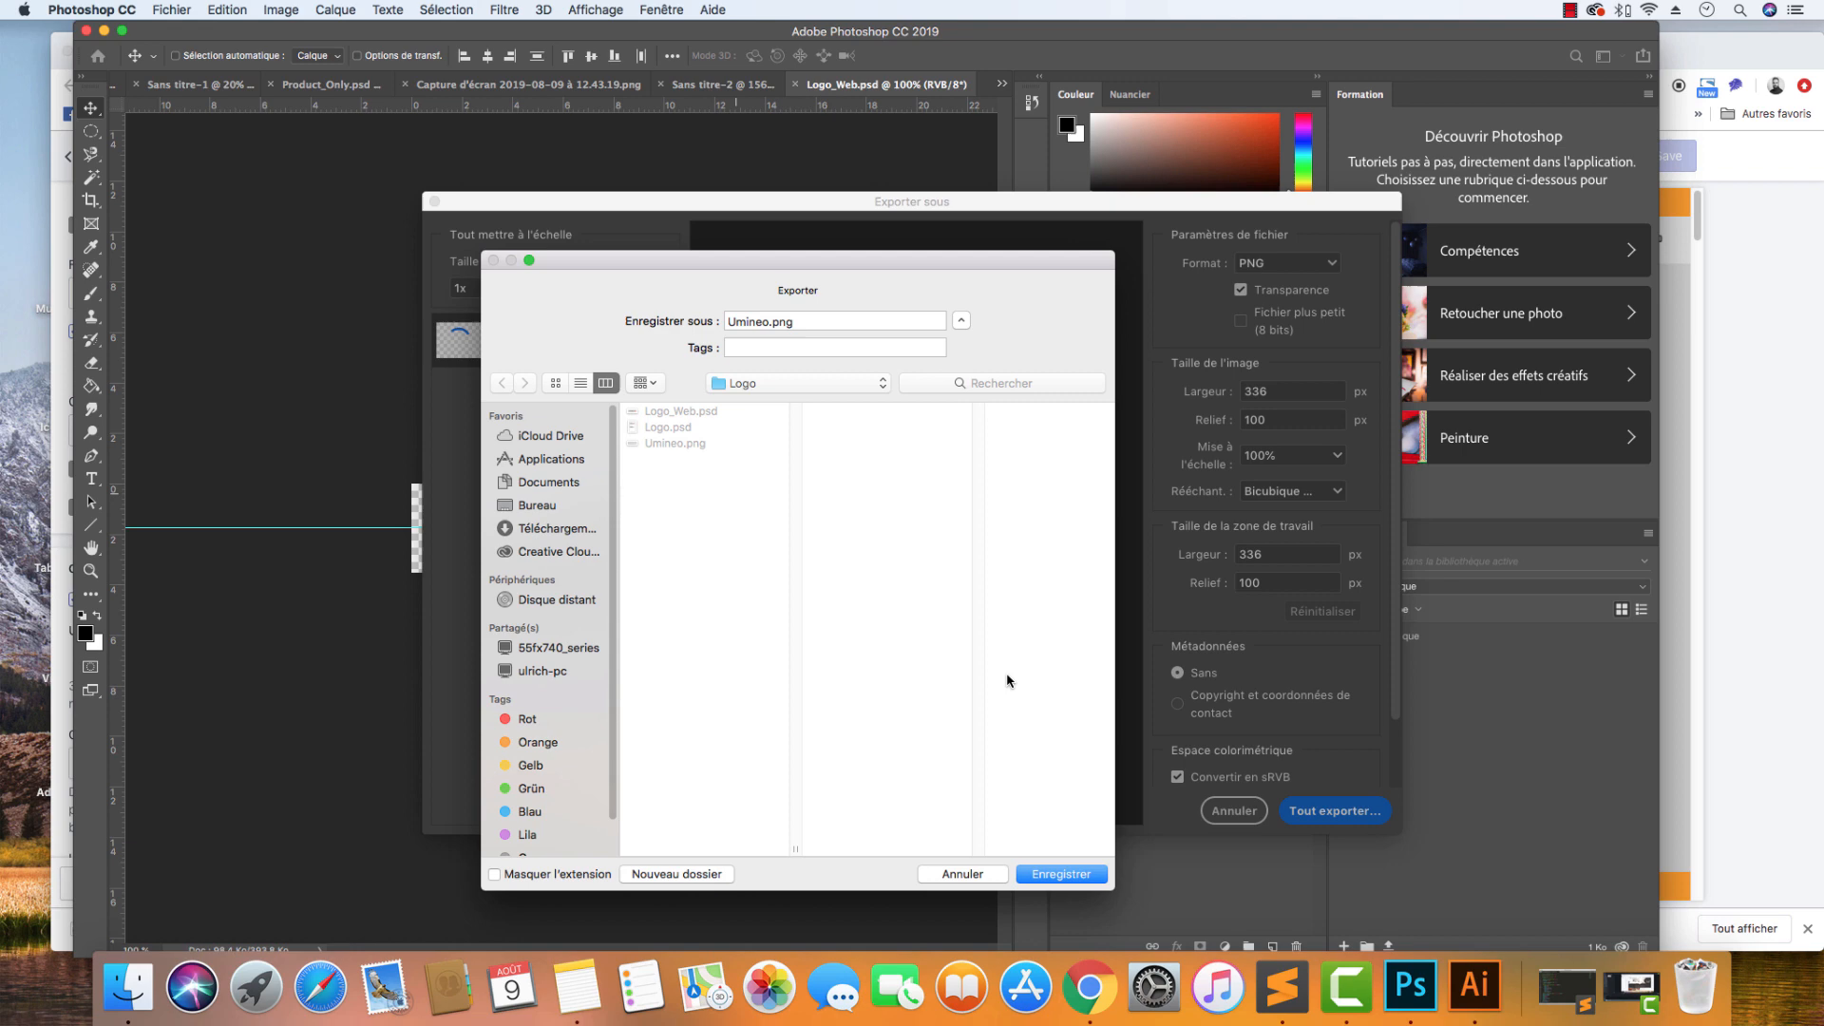
left_click(1071, 875)
left_click(918, 377)
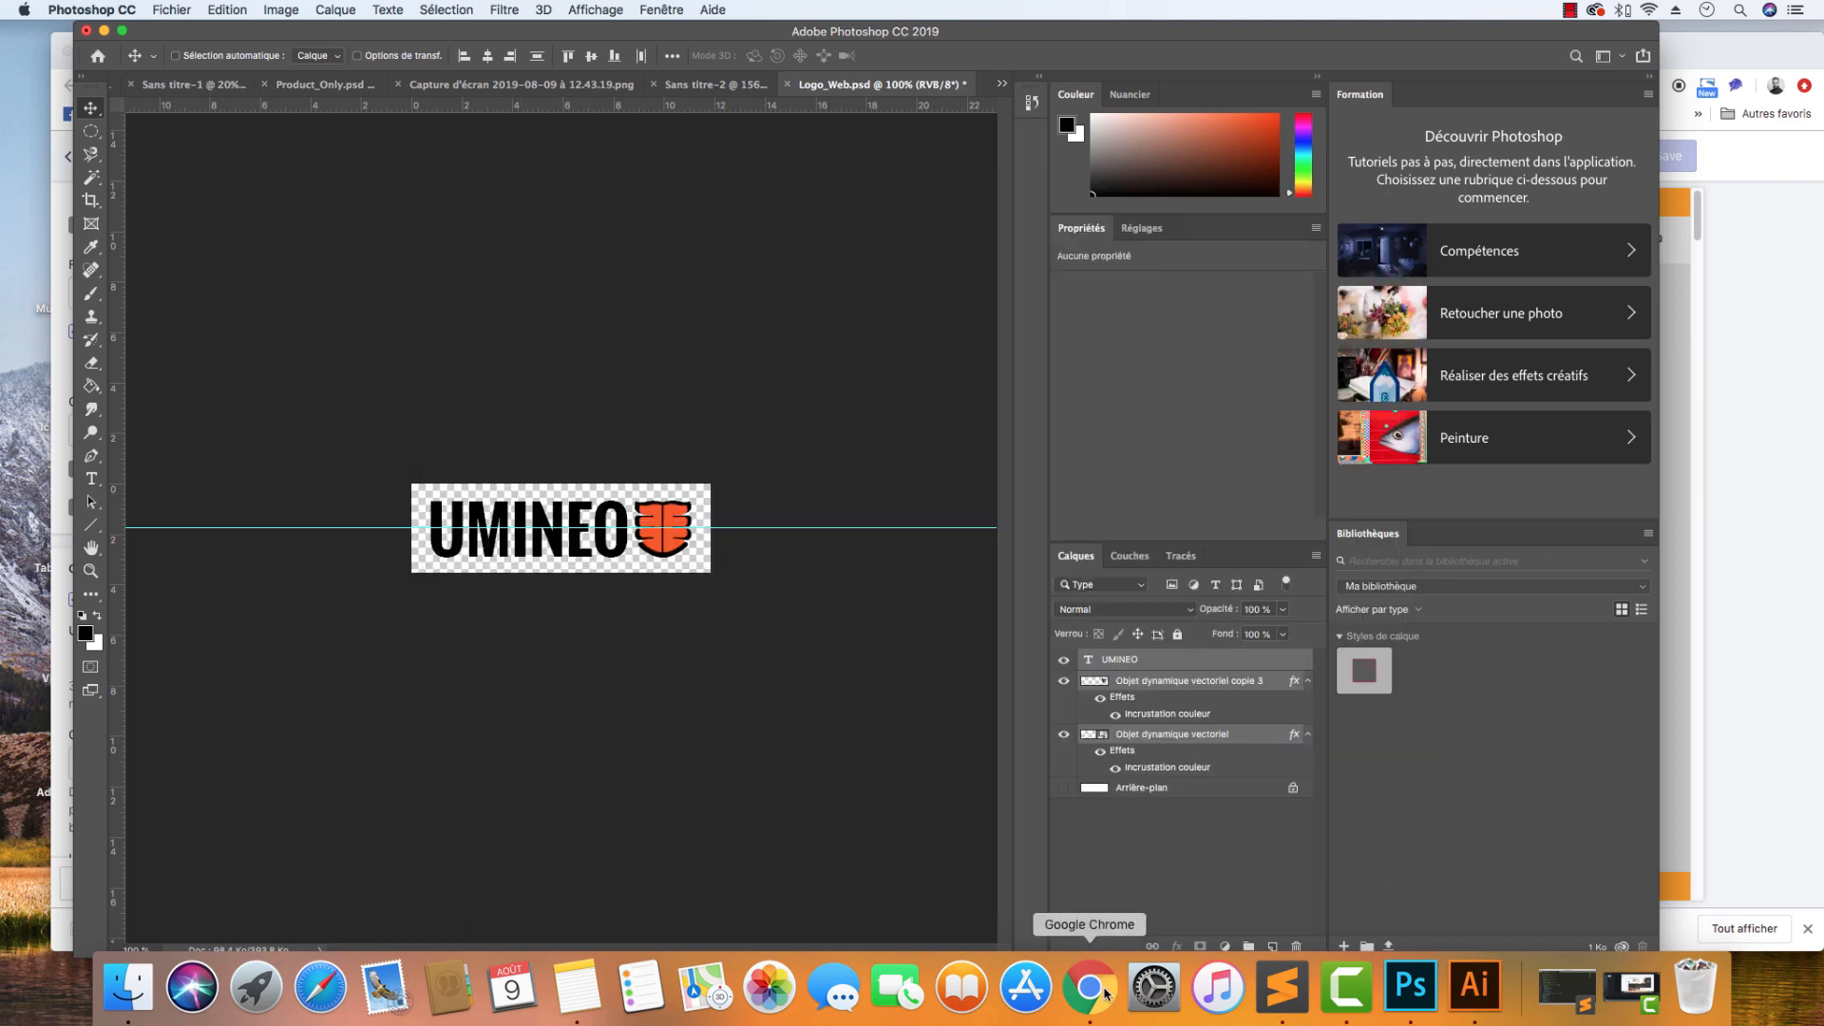
Switch to Chrome, preview the exported Umineo.png from the Logo folder, and close the preview and the Finder window.
left_click(1104, 993)
left_click(128, 988)
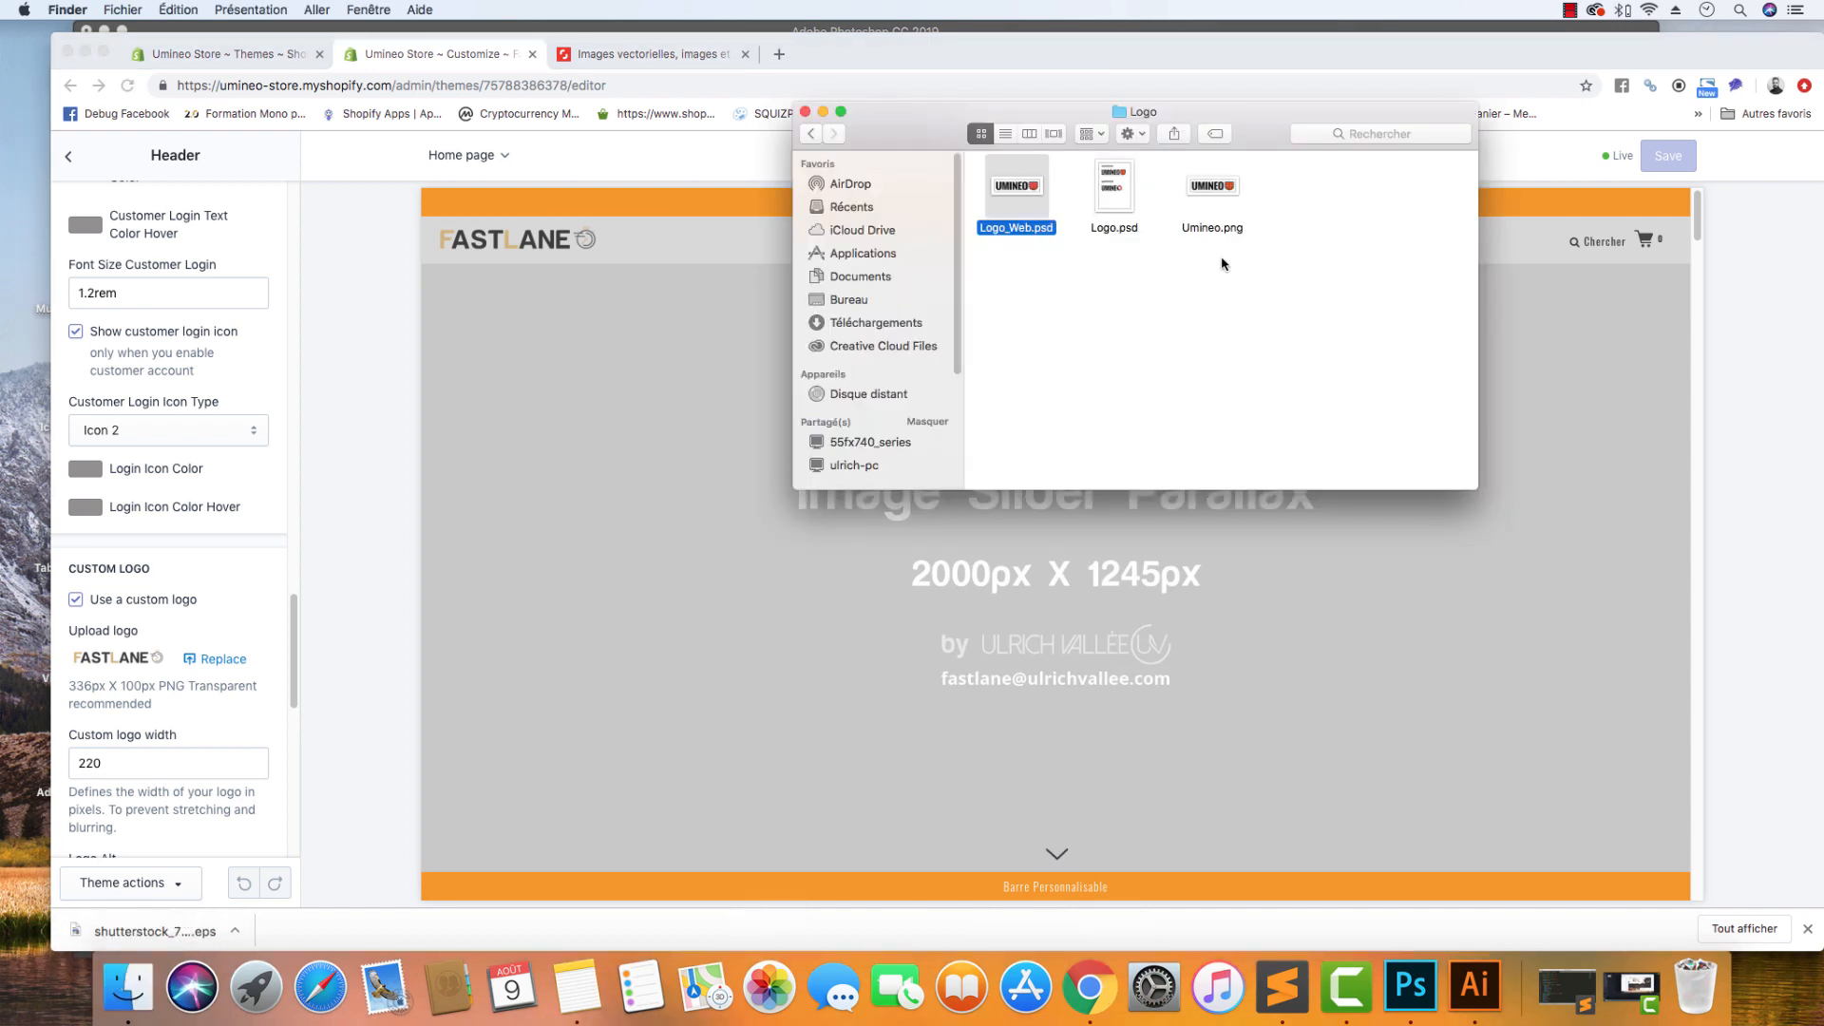
double_click(1215, 190)
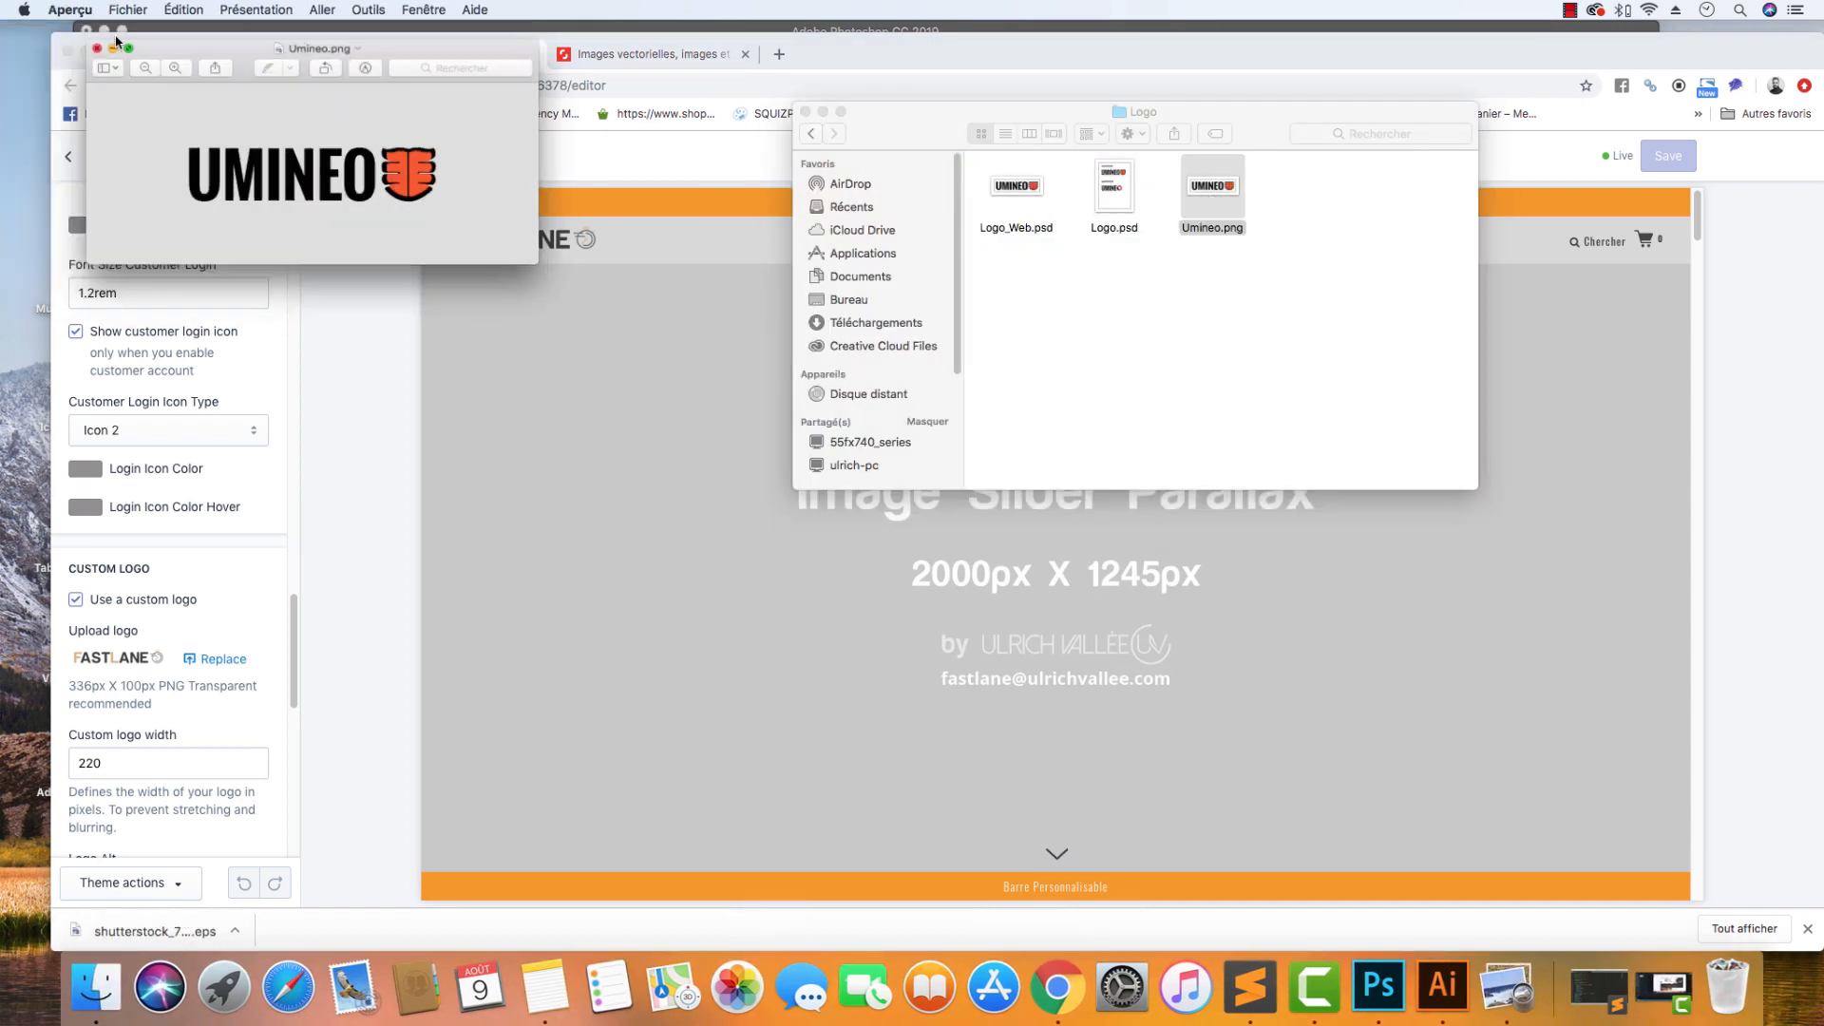
left_click(17, 34)
left_click(805, 112)
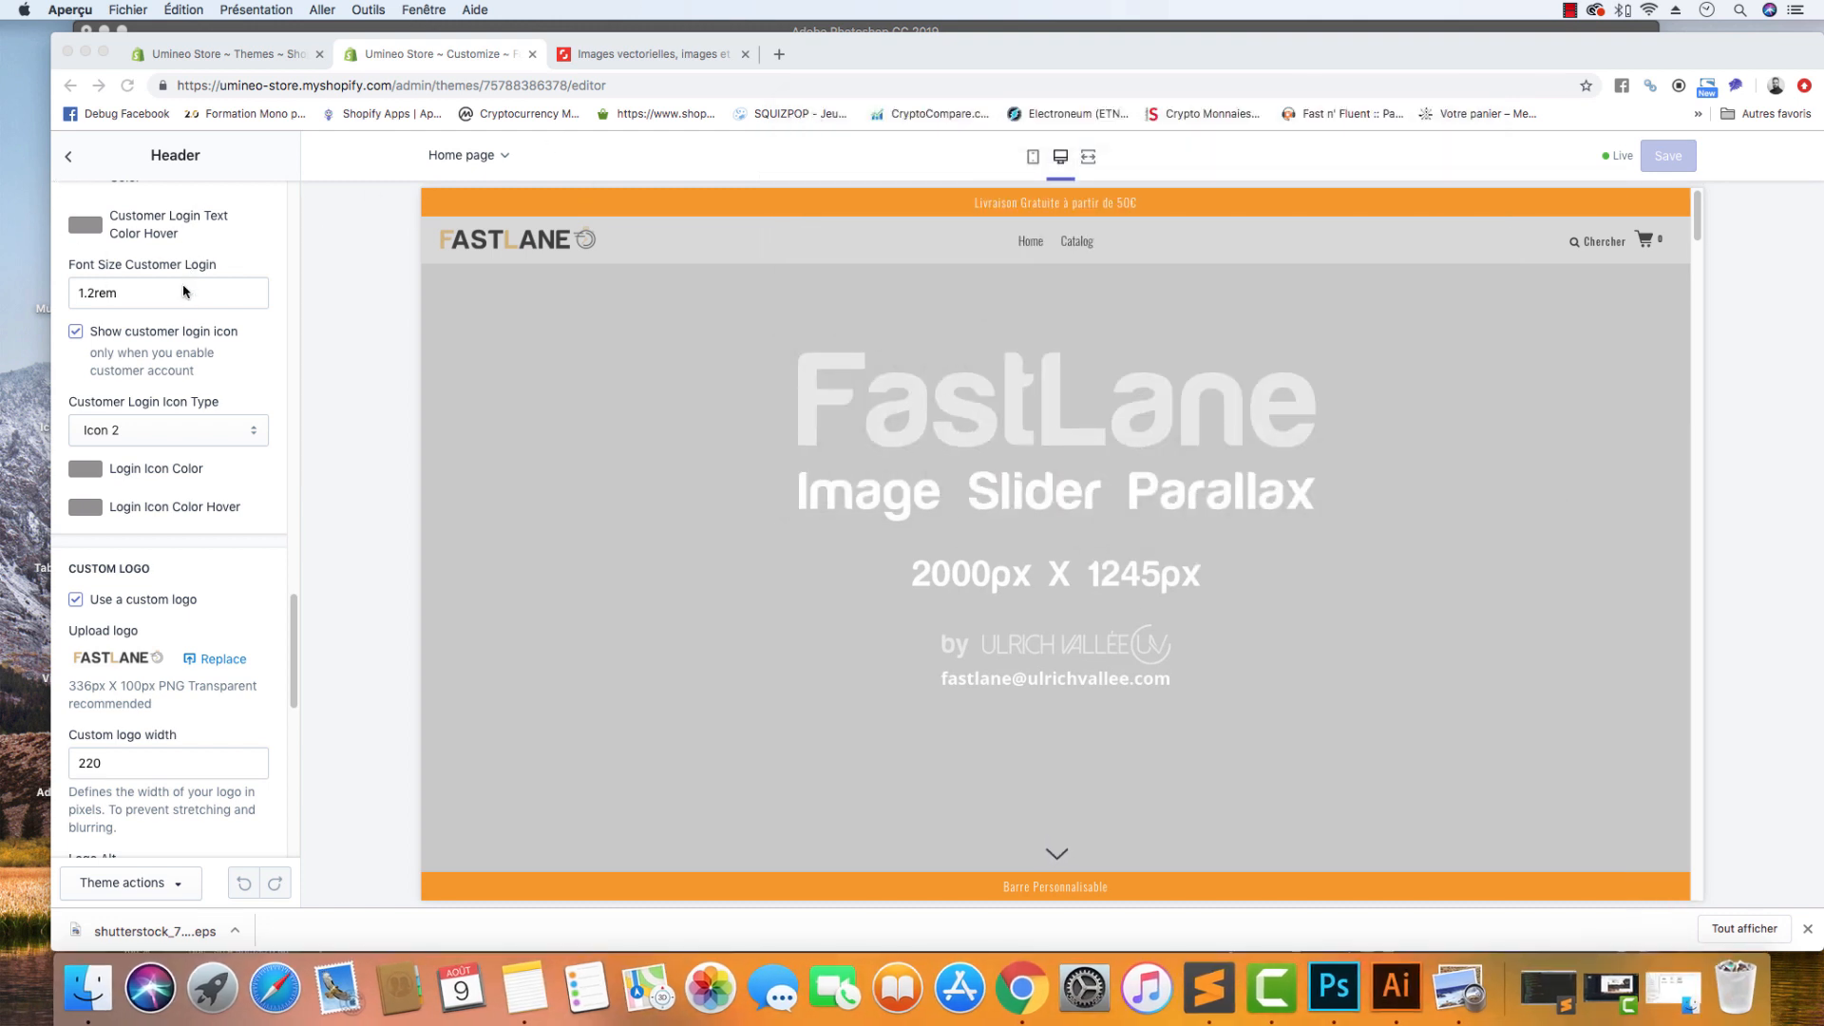
Switch the theme preview to mobile view and open the Header Band theme settings.
left_click(1063, 166)
left_click(1038, 168)
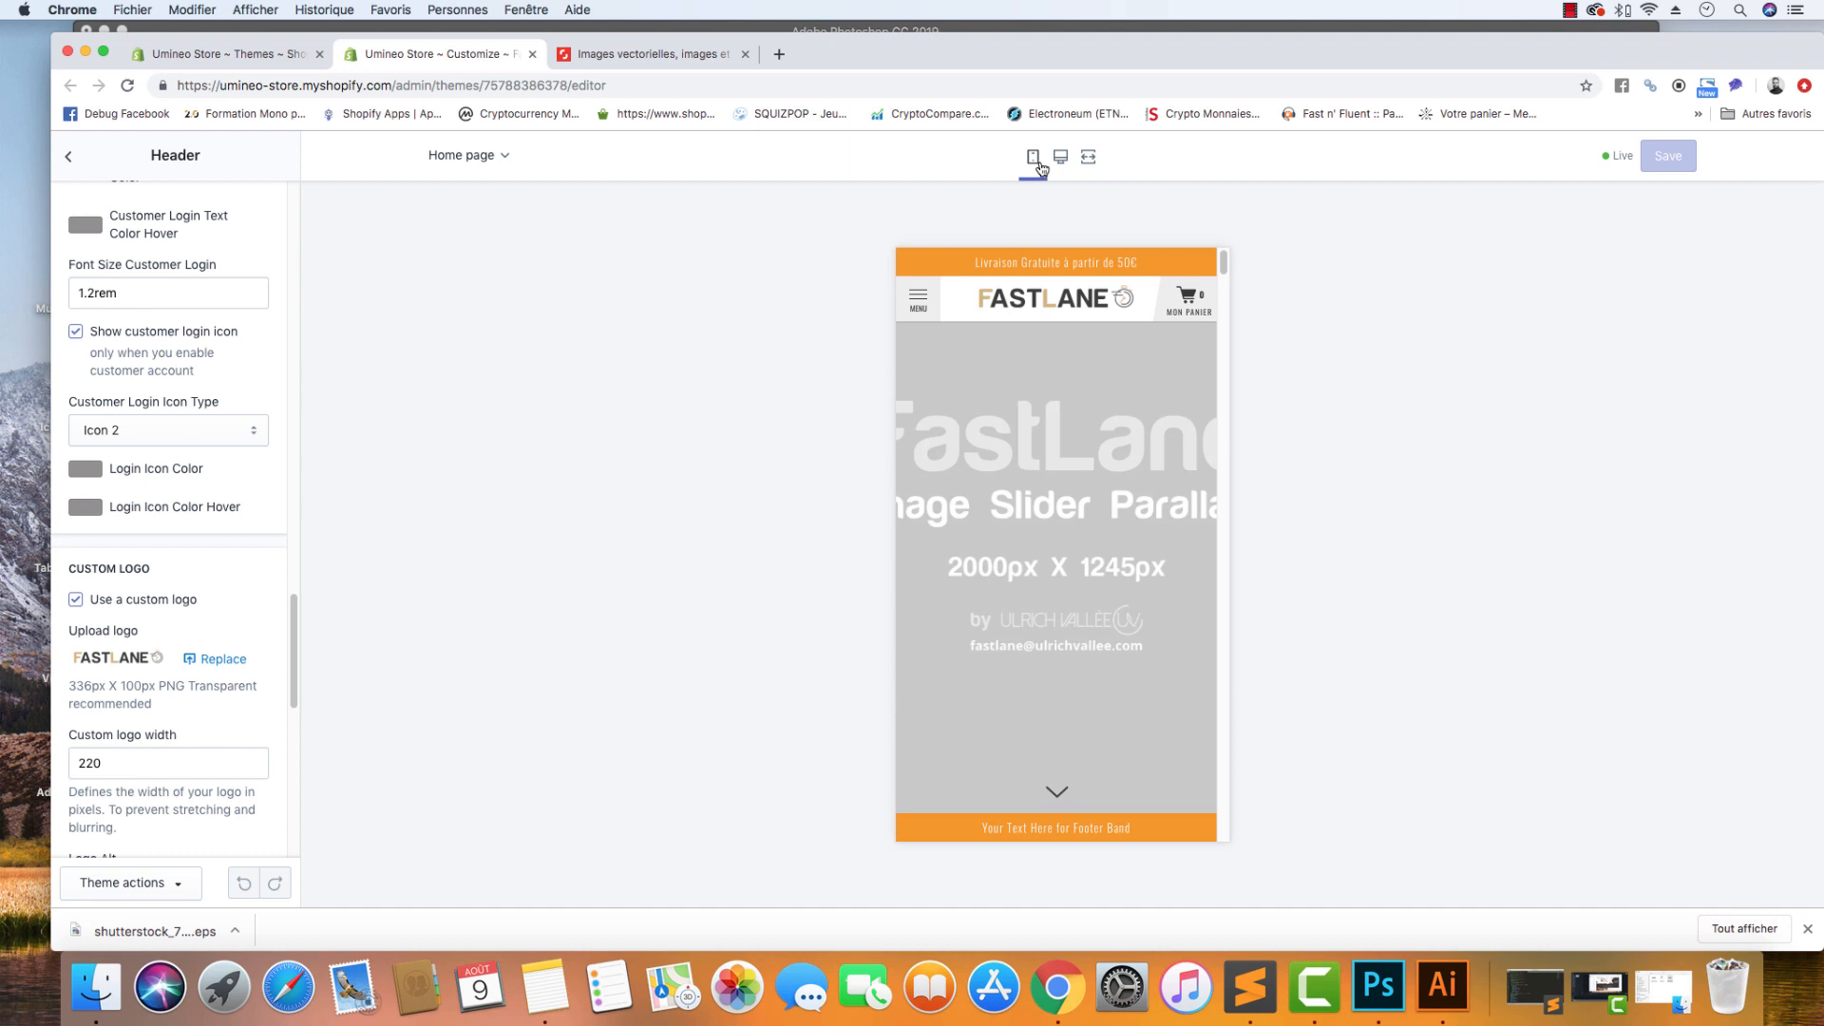
left_click(67, 155)
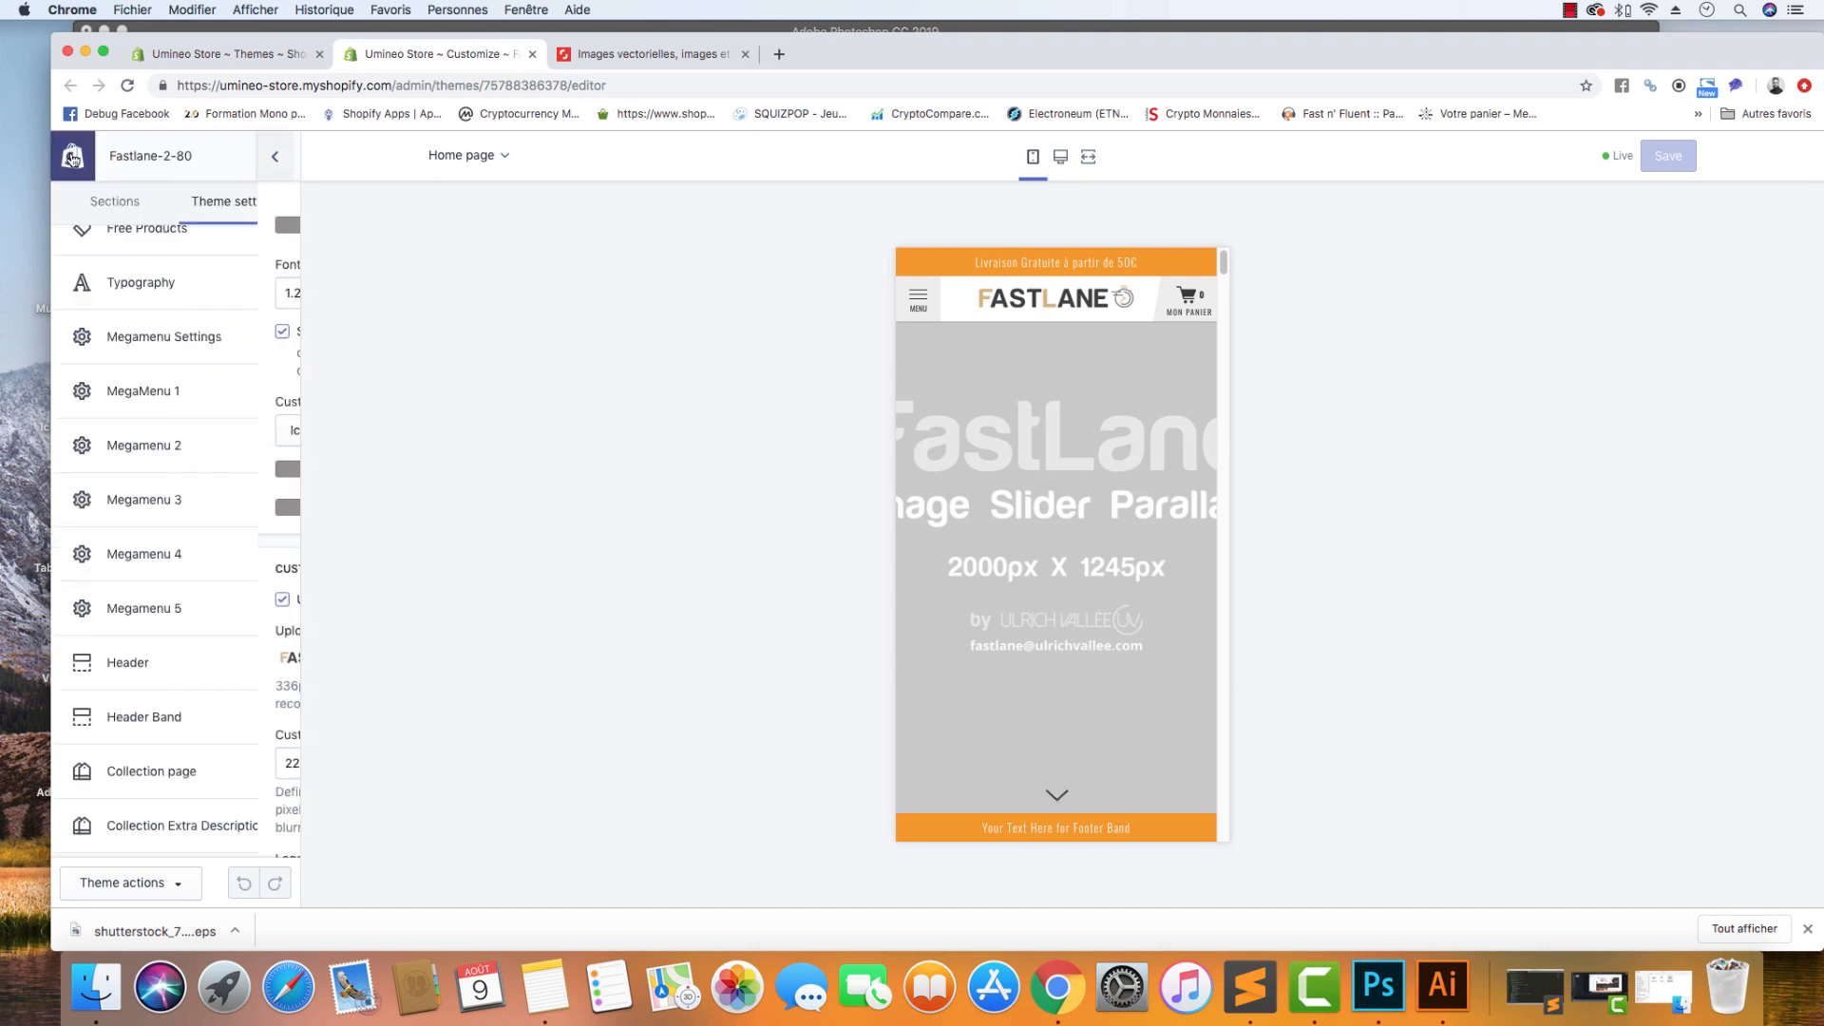
scroll(156, 491, "down", 10)
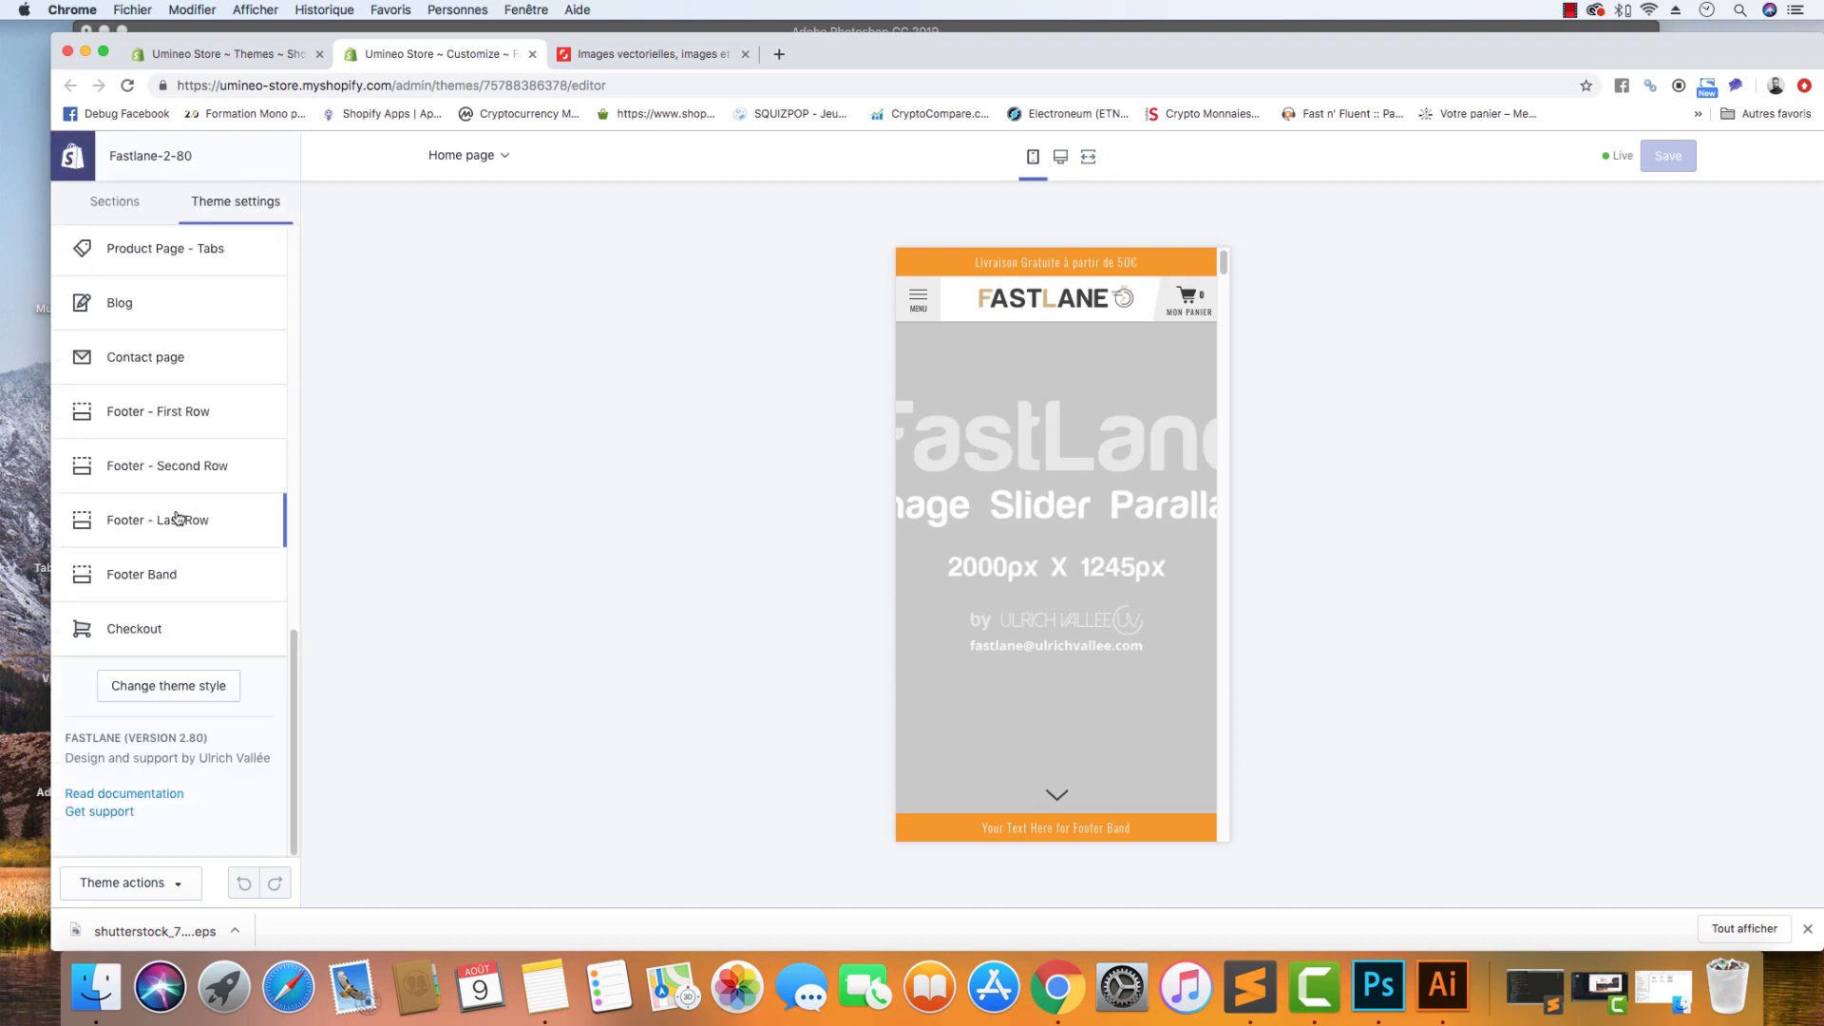
left_click_drag(293, 646, 318, 419)
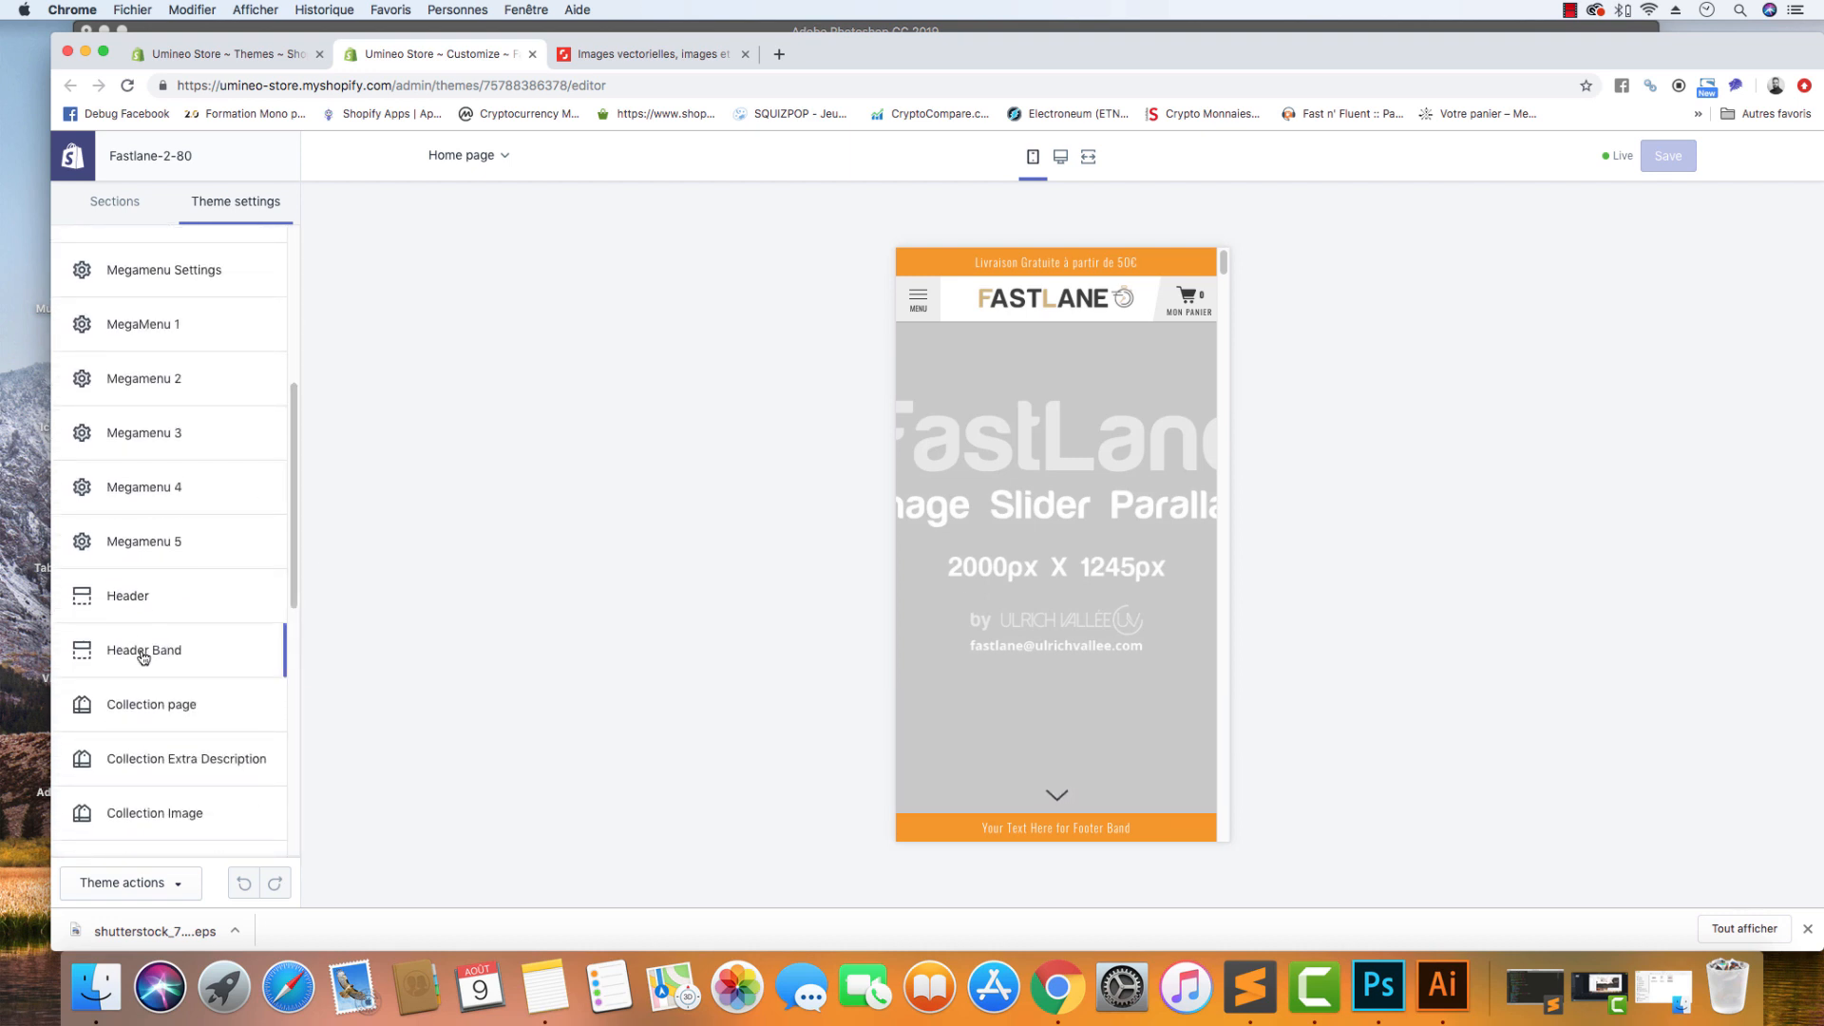
left_click(275, 643)
Set the header band's background colour to #F7F7F7.
left_click(92, 397)
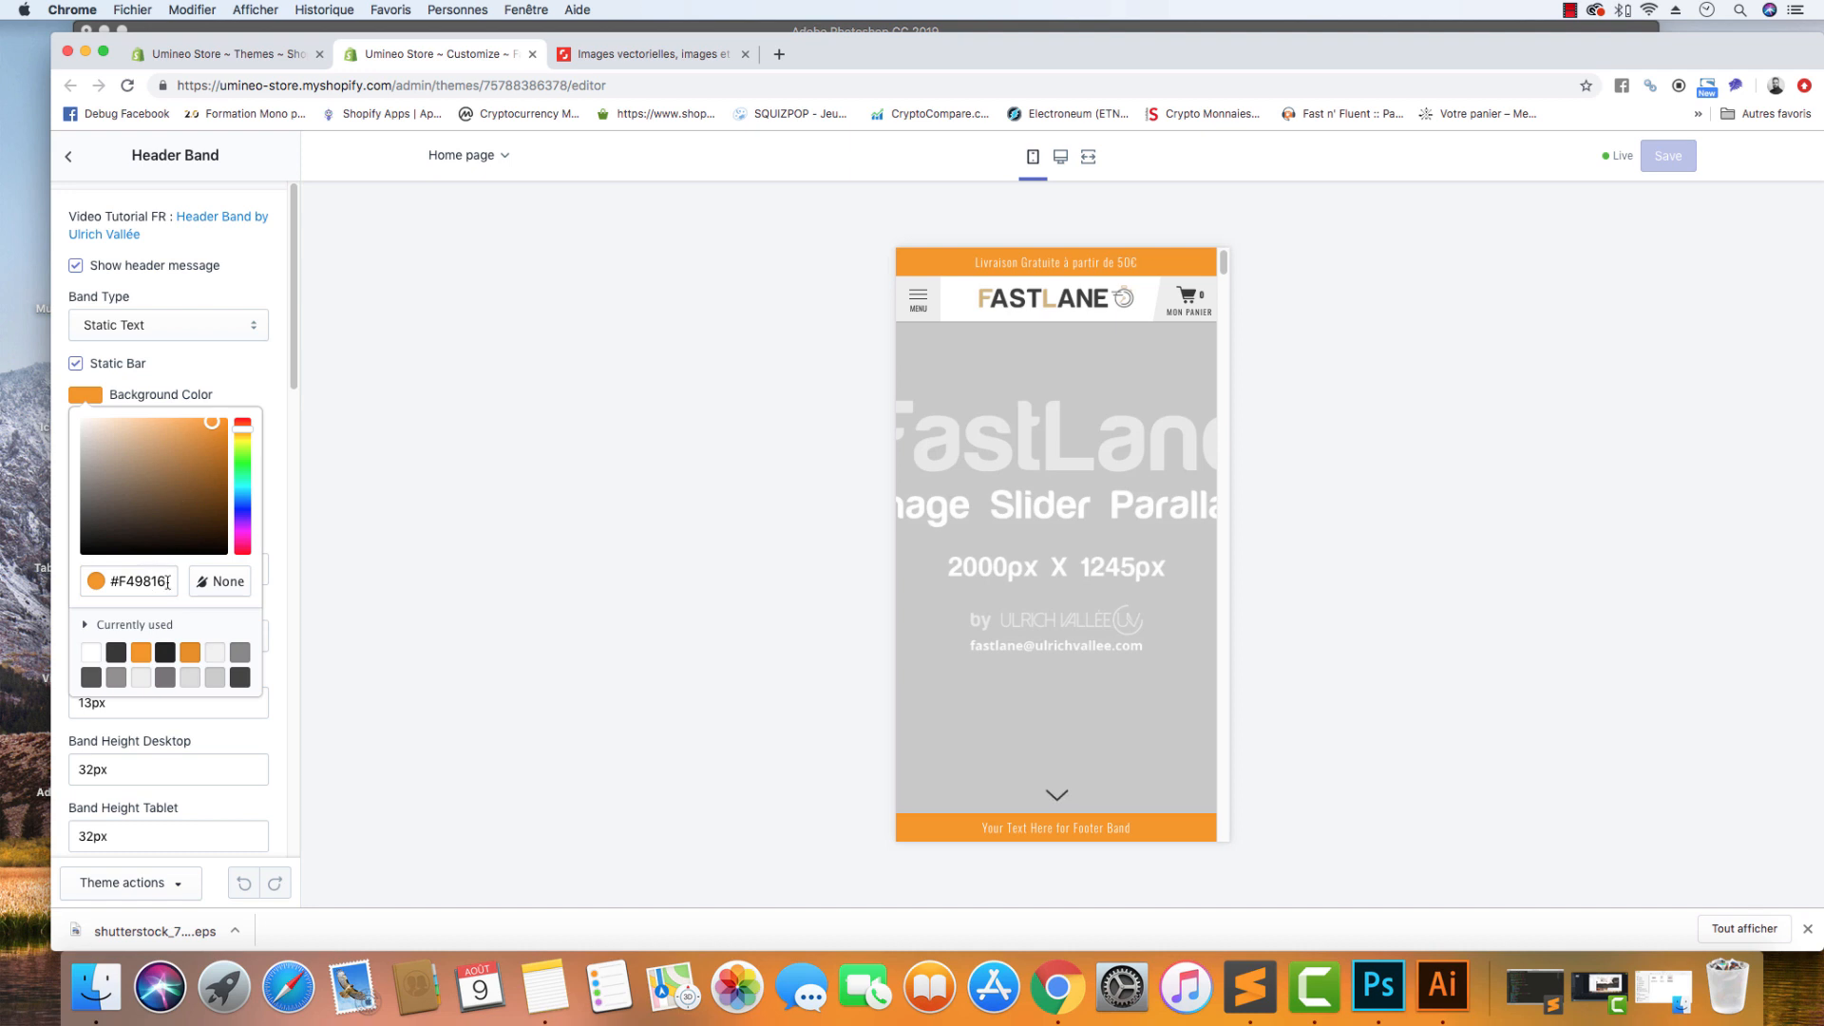
left_click_drag(167, 584, 134, 580)
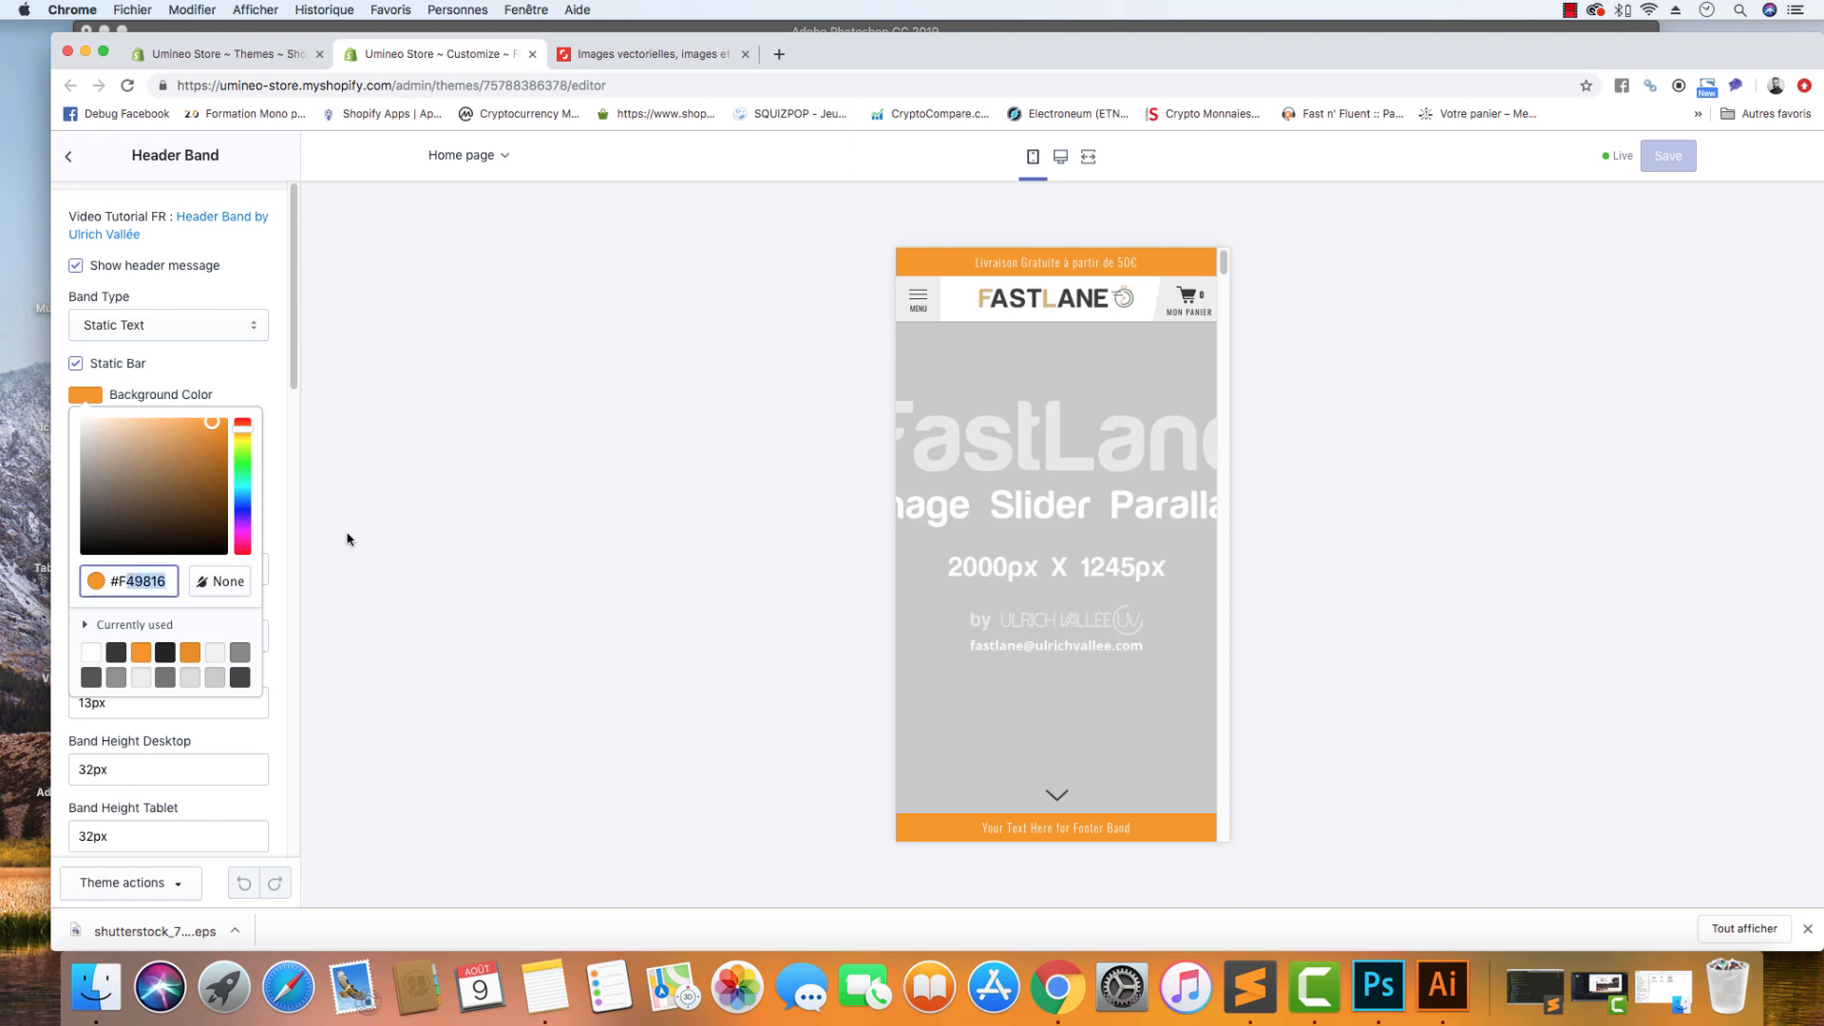
type("7F7F7")
left_click(261, 385)
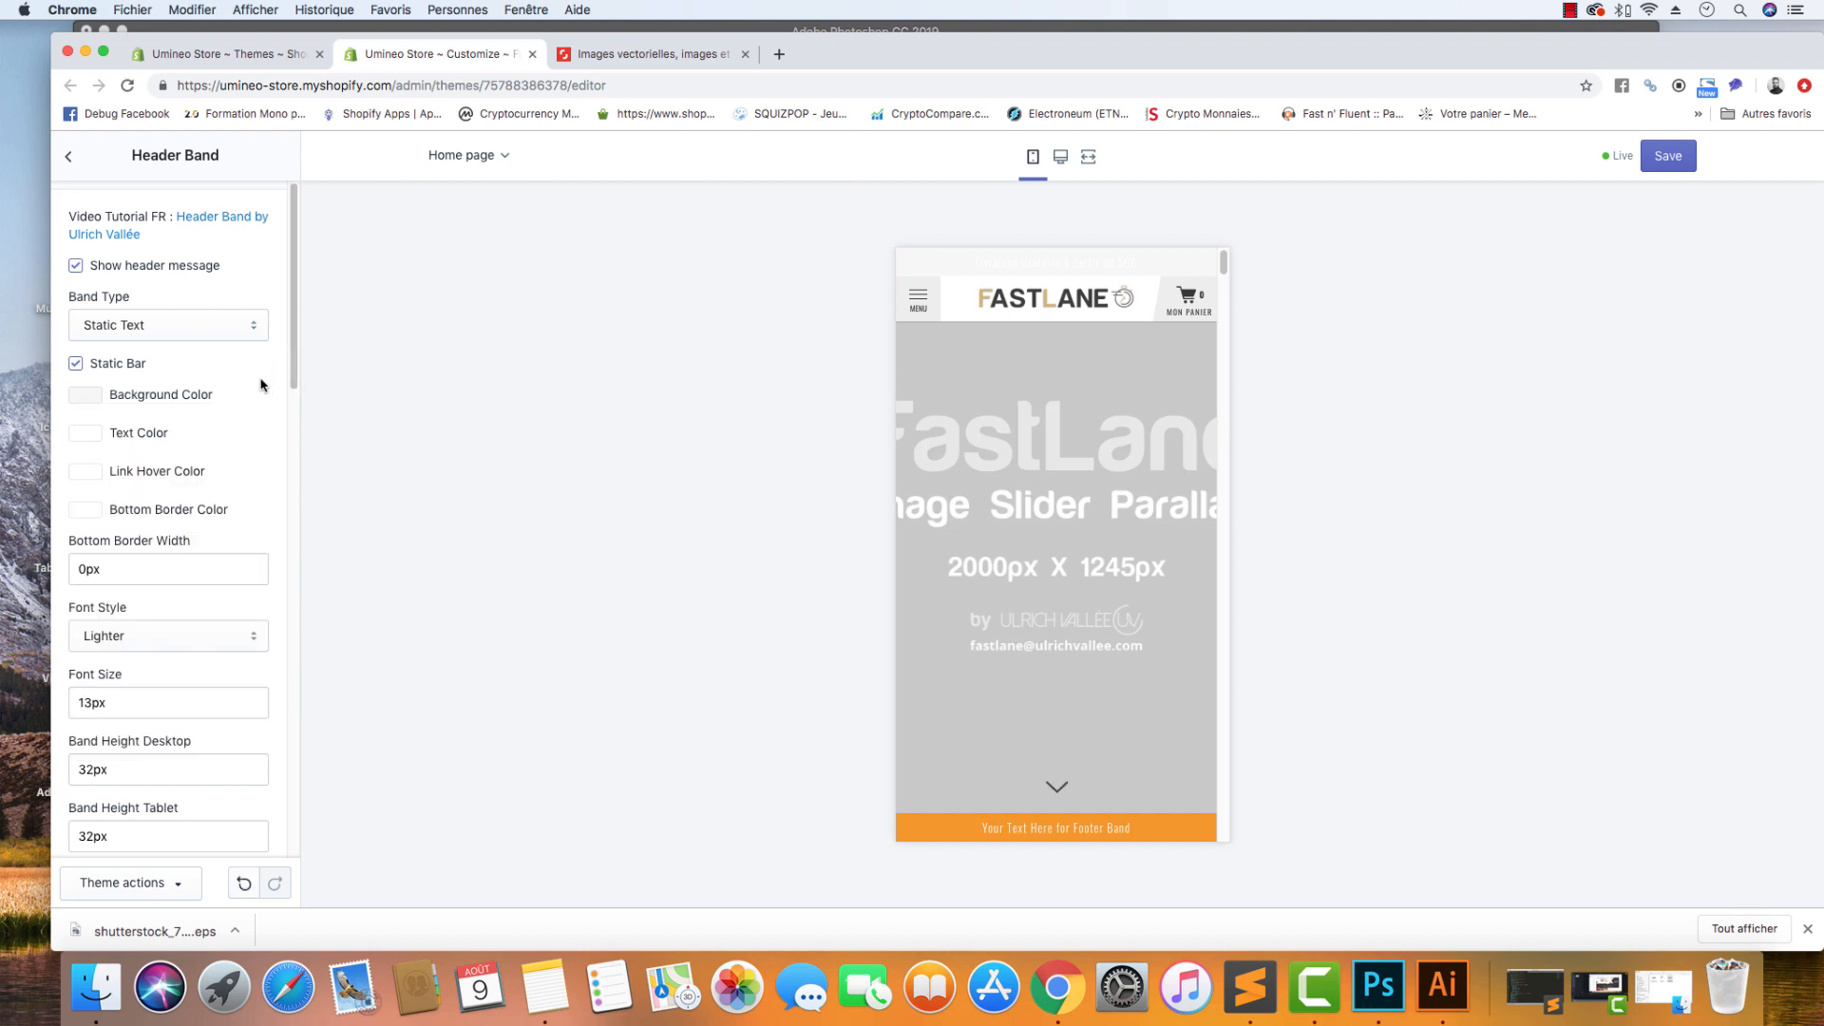
Set the header band's text colour to dark grey #383838 and return to the theme settings list.
left_click(80, 435)
left_click(116, 753)
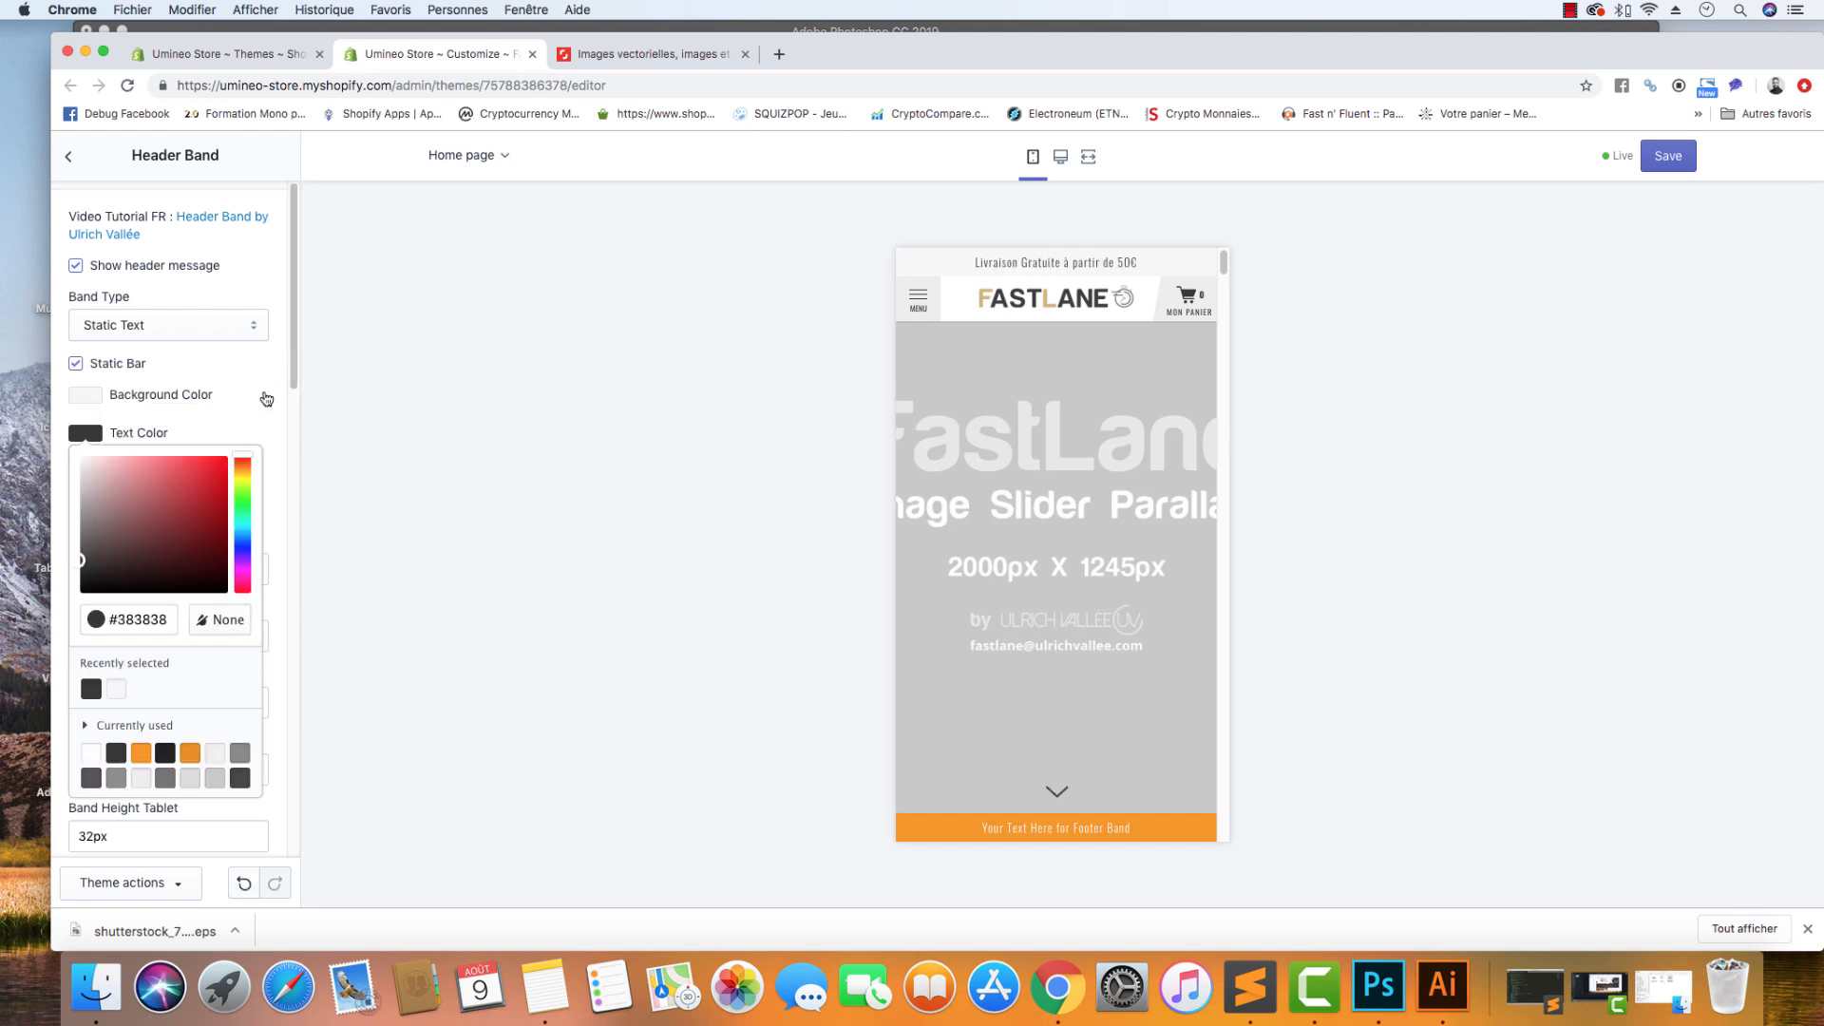
left_click(266, 399)
left_click(68, 157)
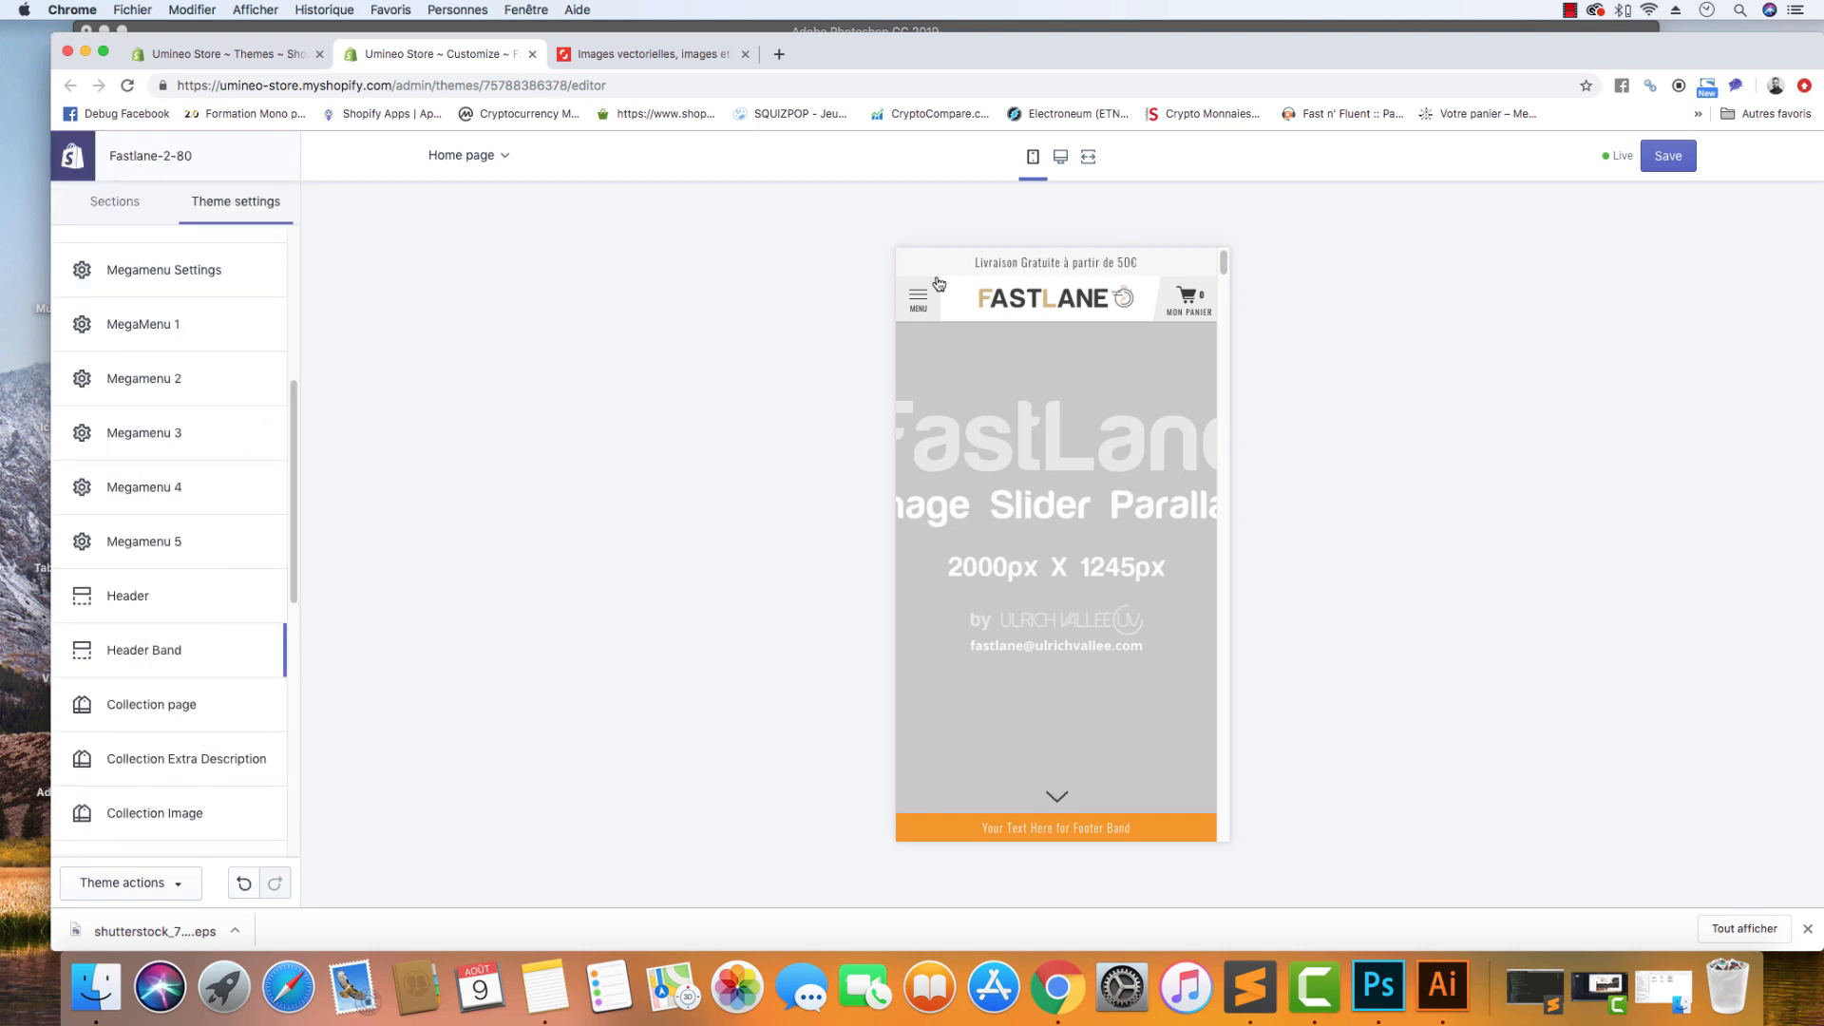
Set the mobile header's Background Menu Icon colour to black, then check the logo in Photoshop and minimise its window.
left_click(168, 591)
scroll(186, 554, "down", 1)
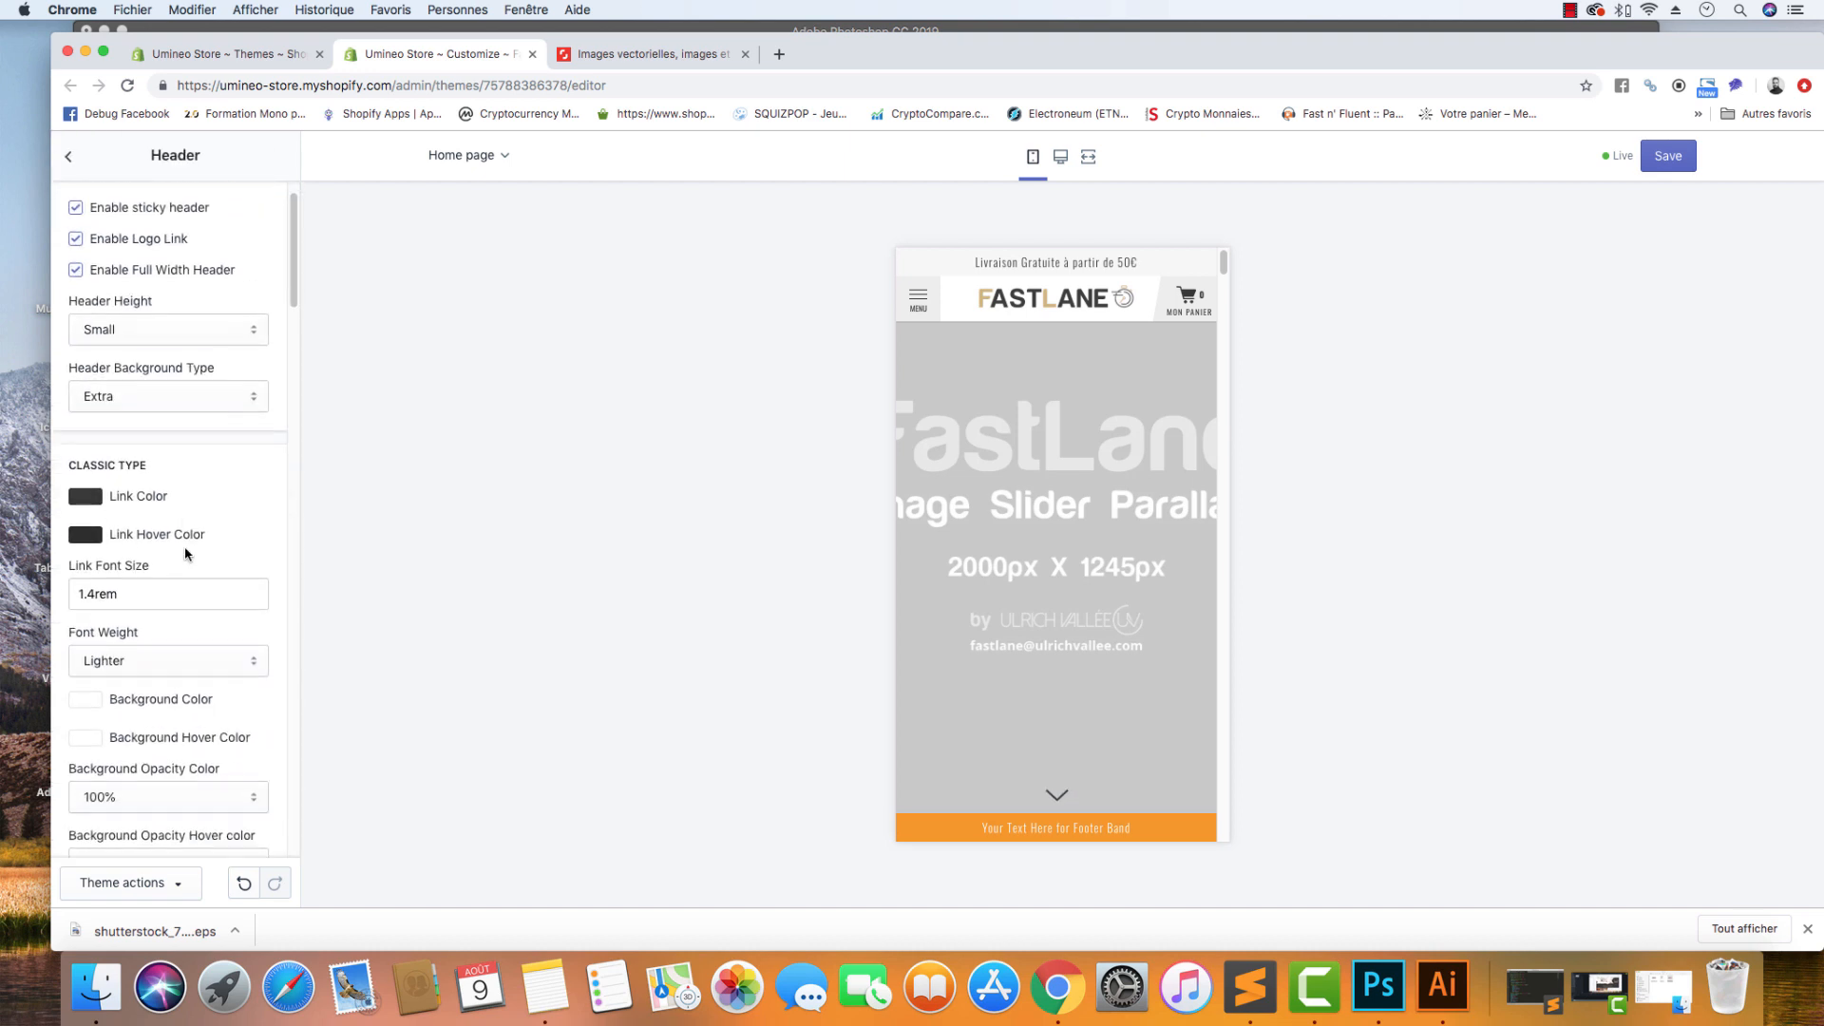
scroll(187, 554, "down", 8)
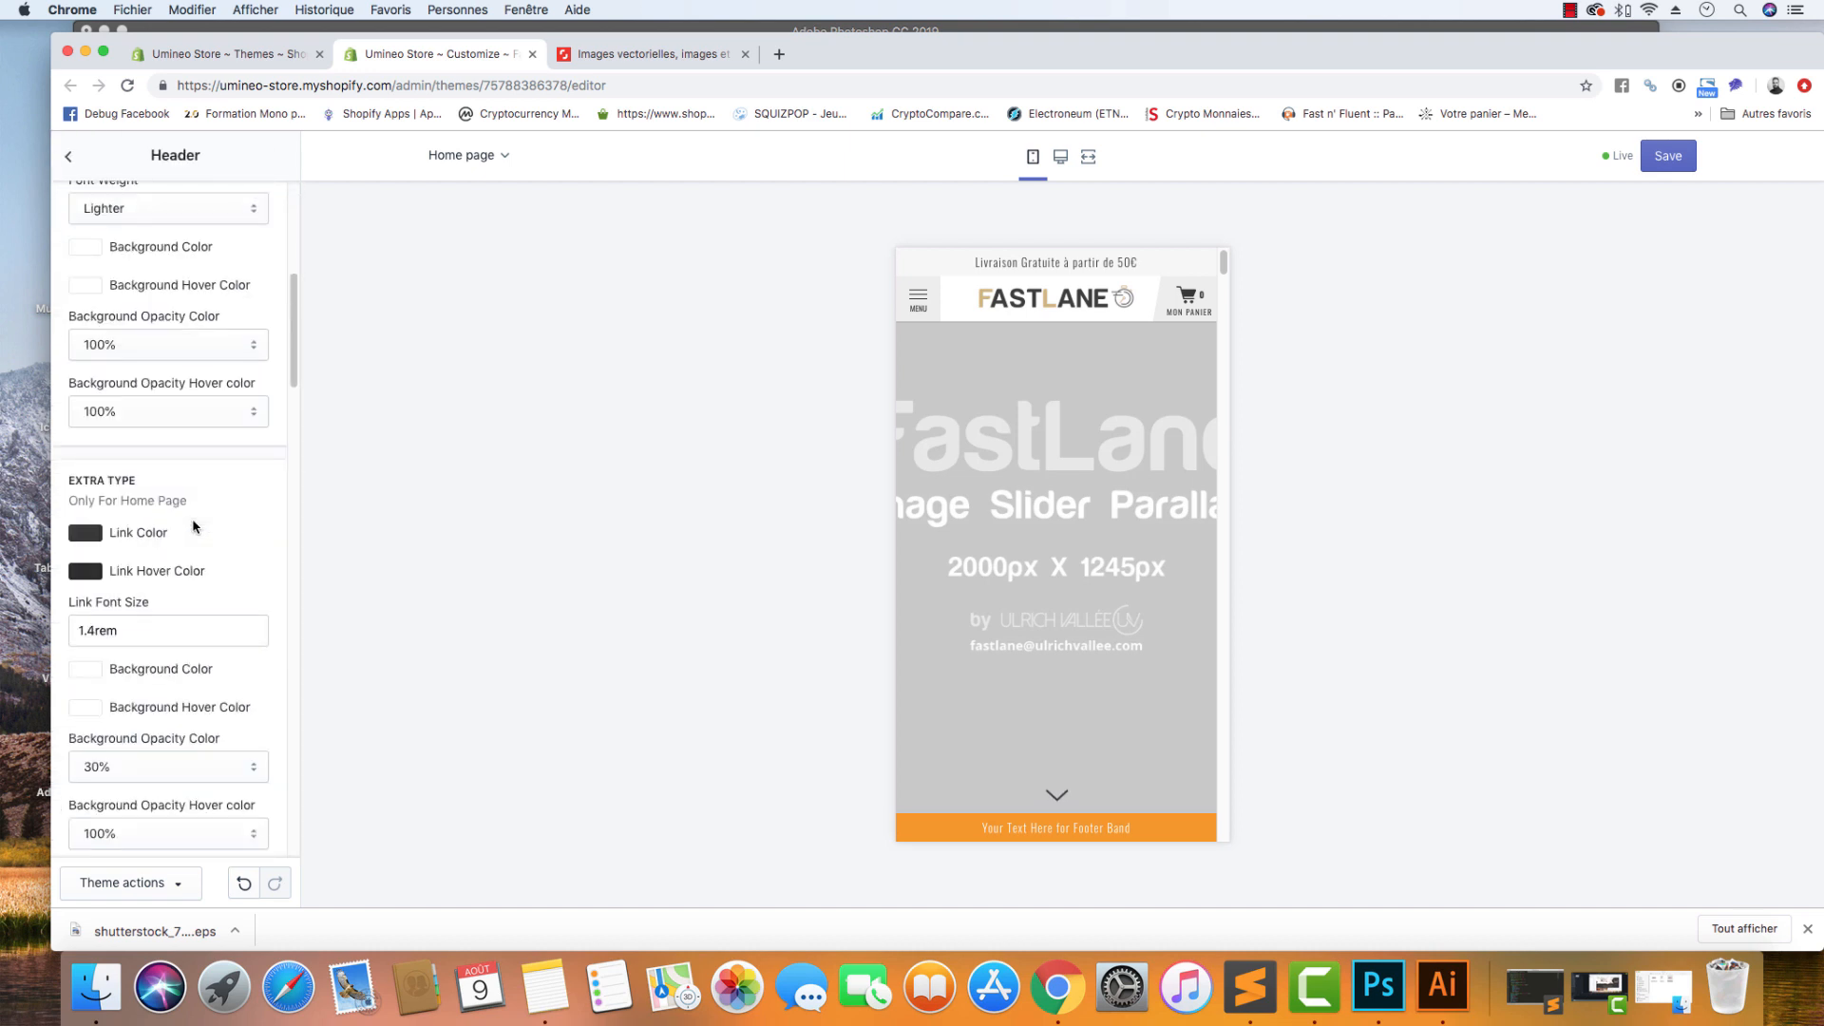
scroll(193, 526, "down", 12)
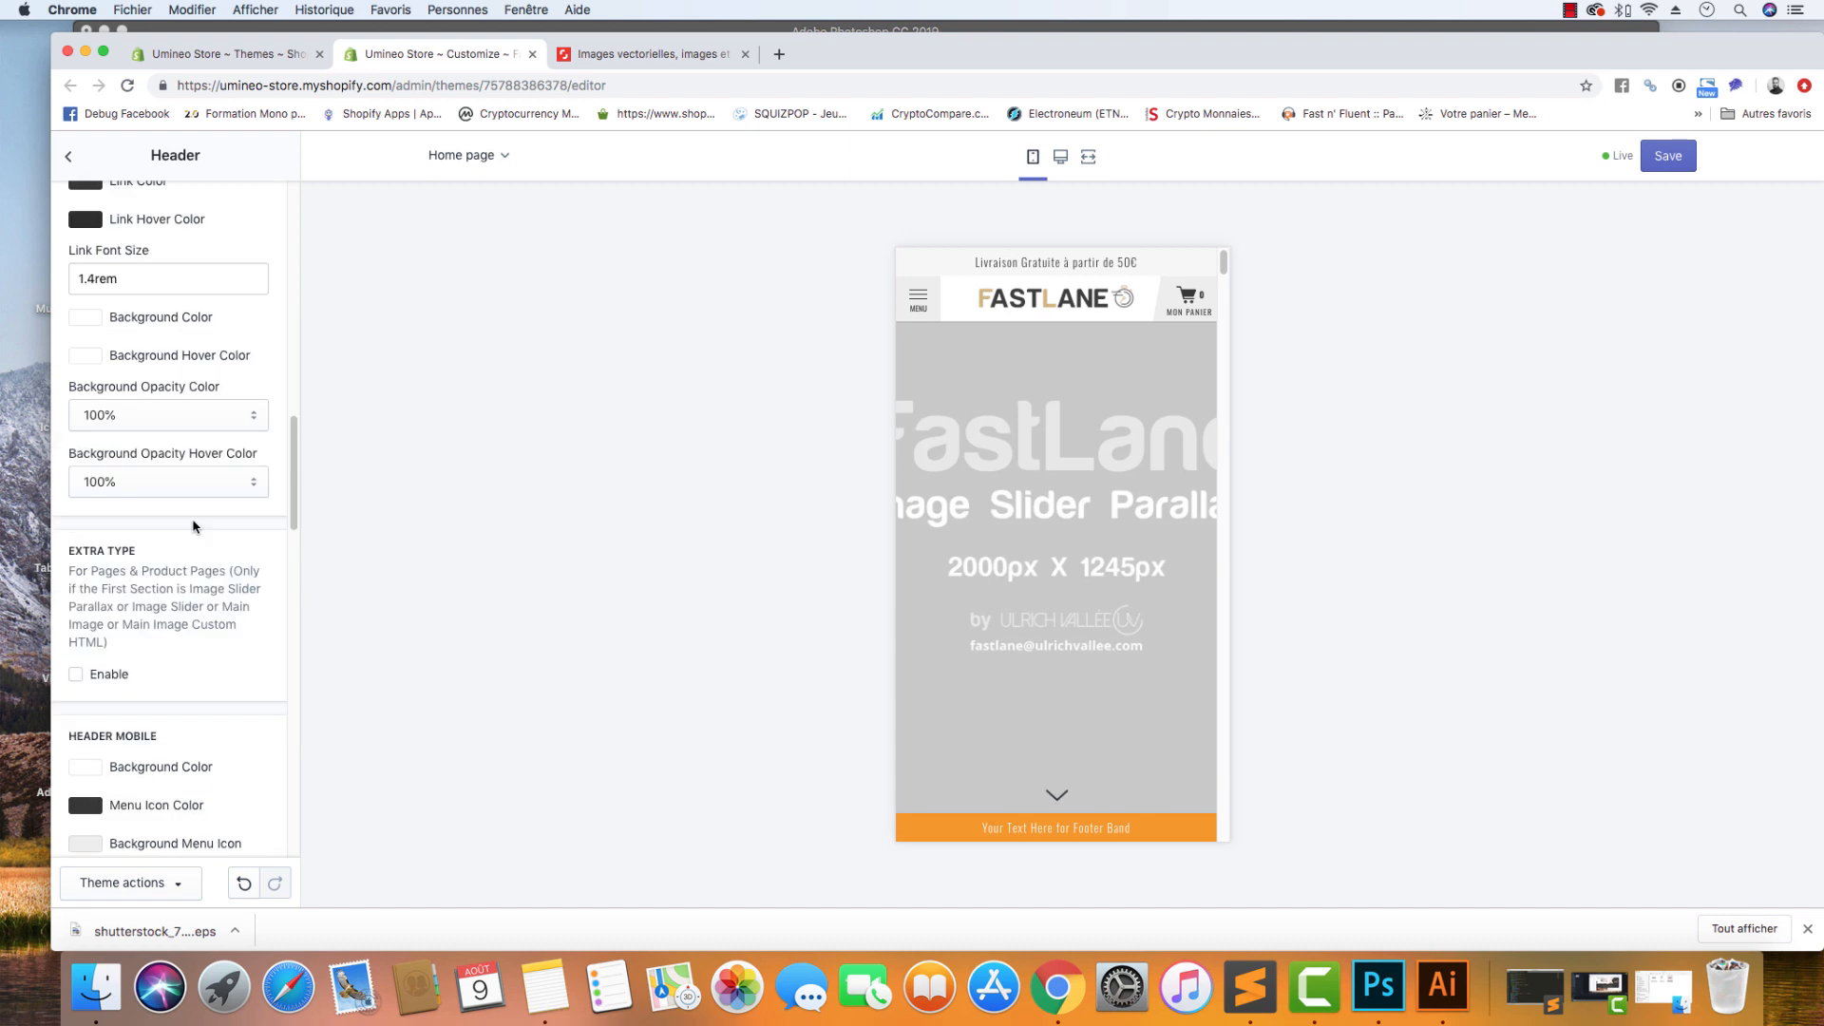
scroll(193, 527, "down", 4)
scroll(141, 598, "down", 1)
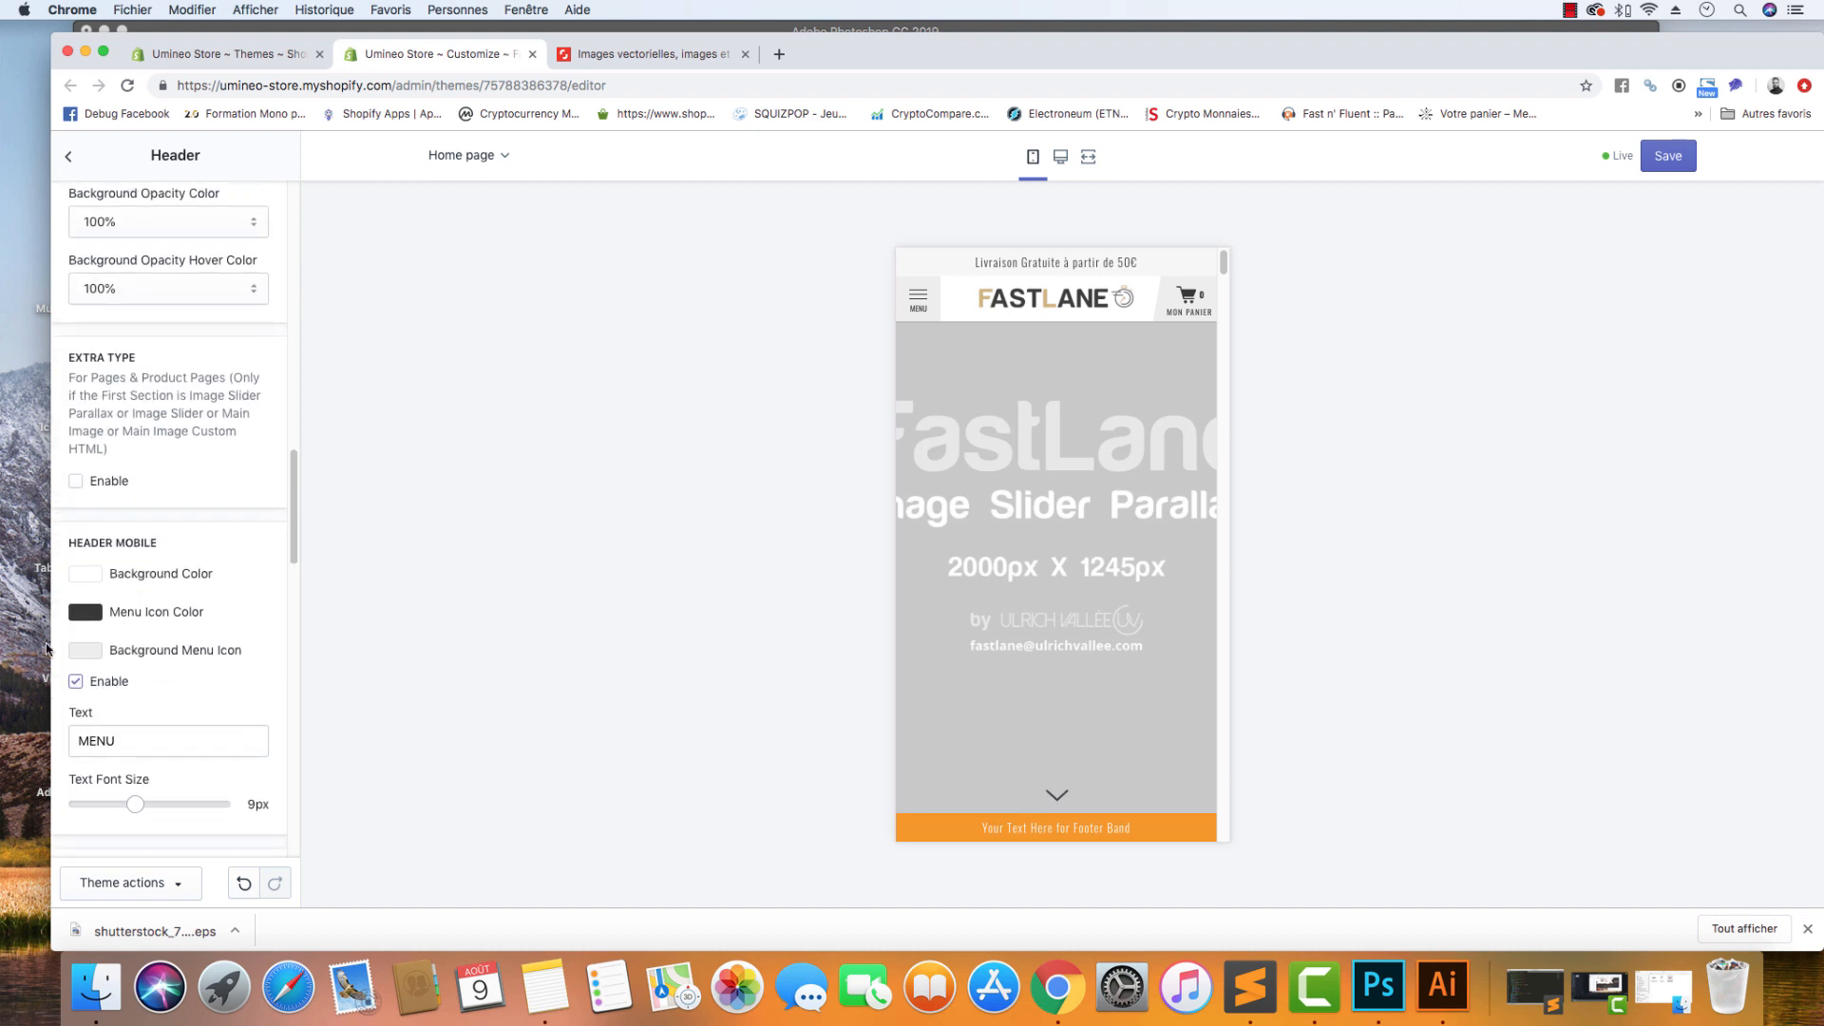
left_click(82, 654)
left_click_drag(125, 763, 65, 842)
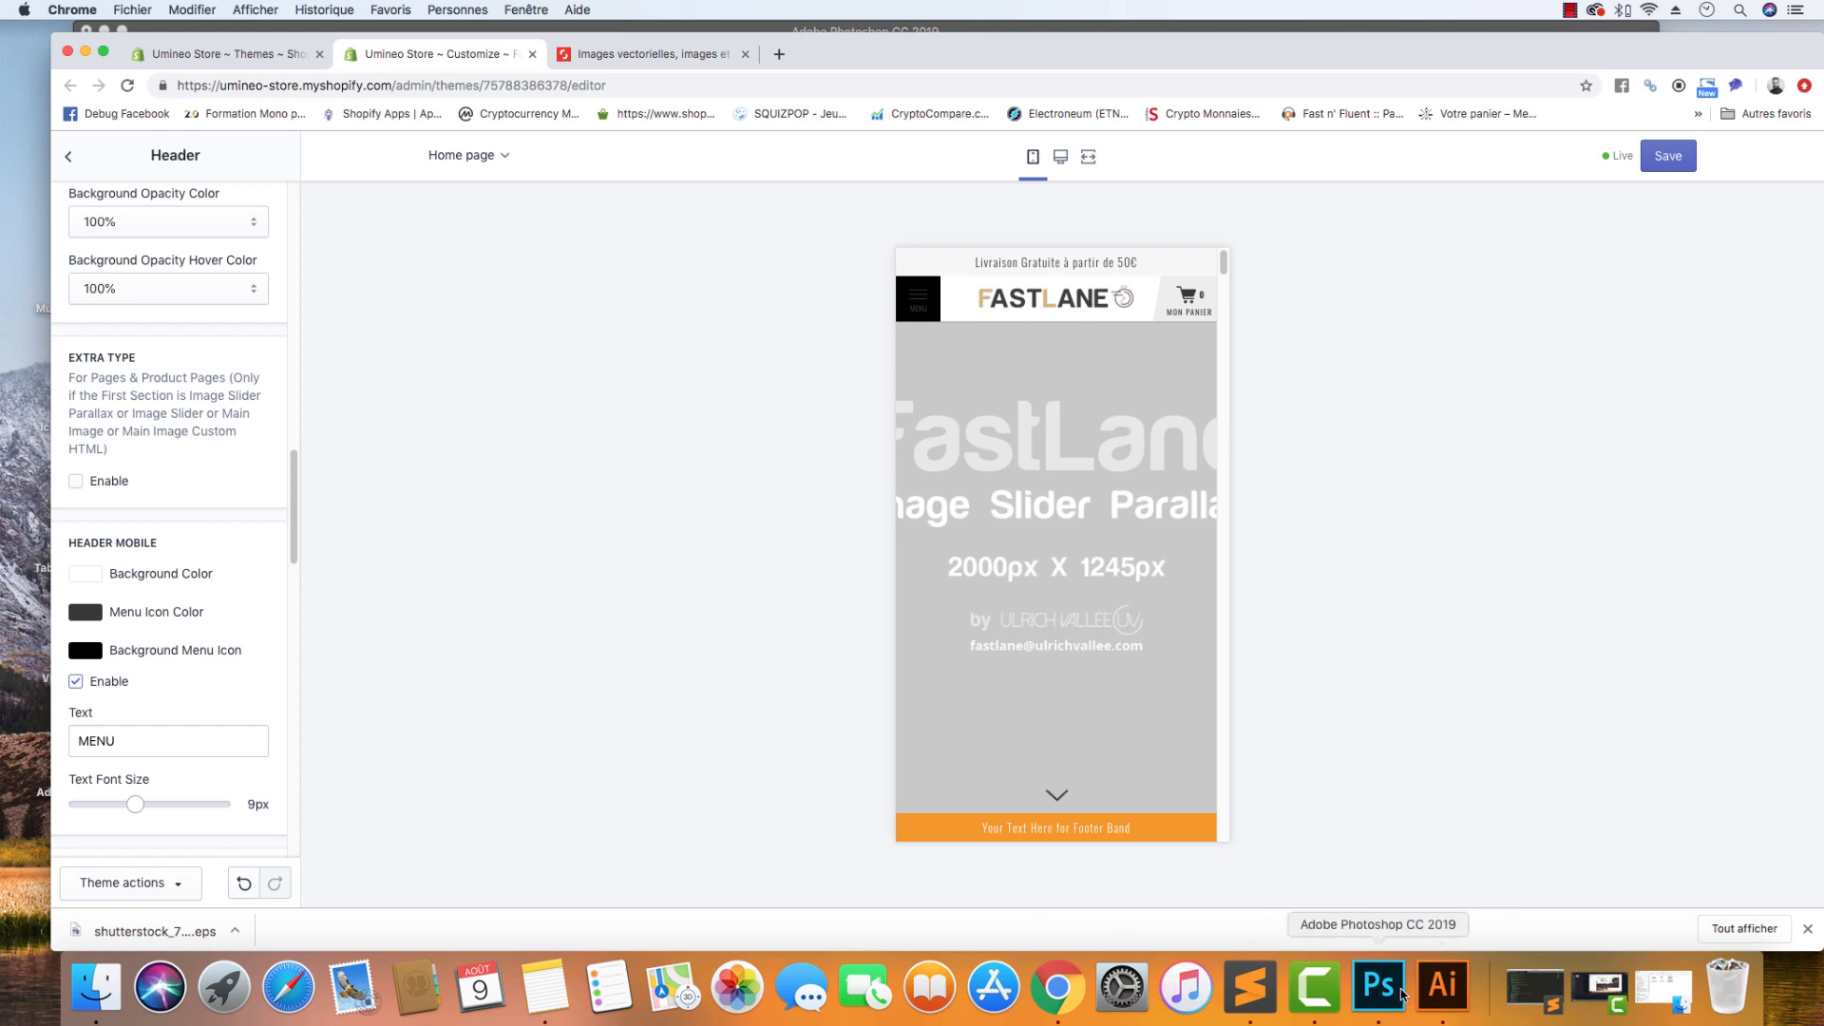
left_click(1351, 984)
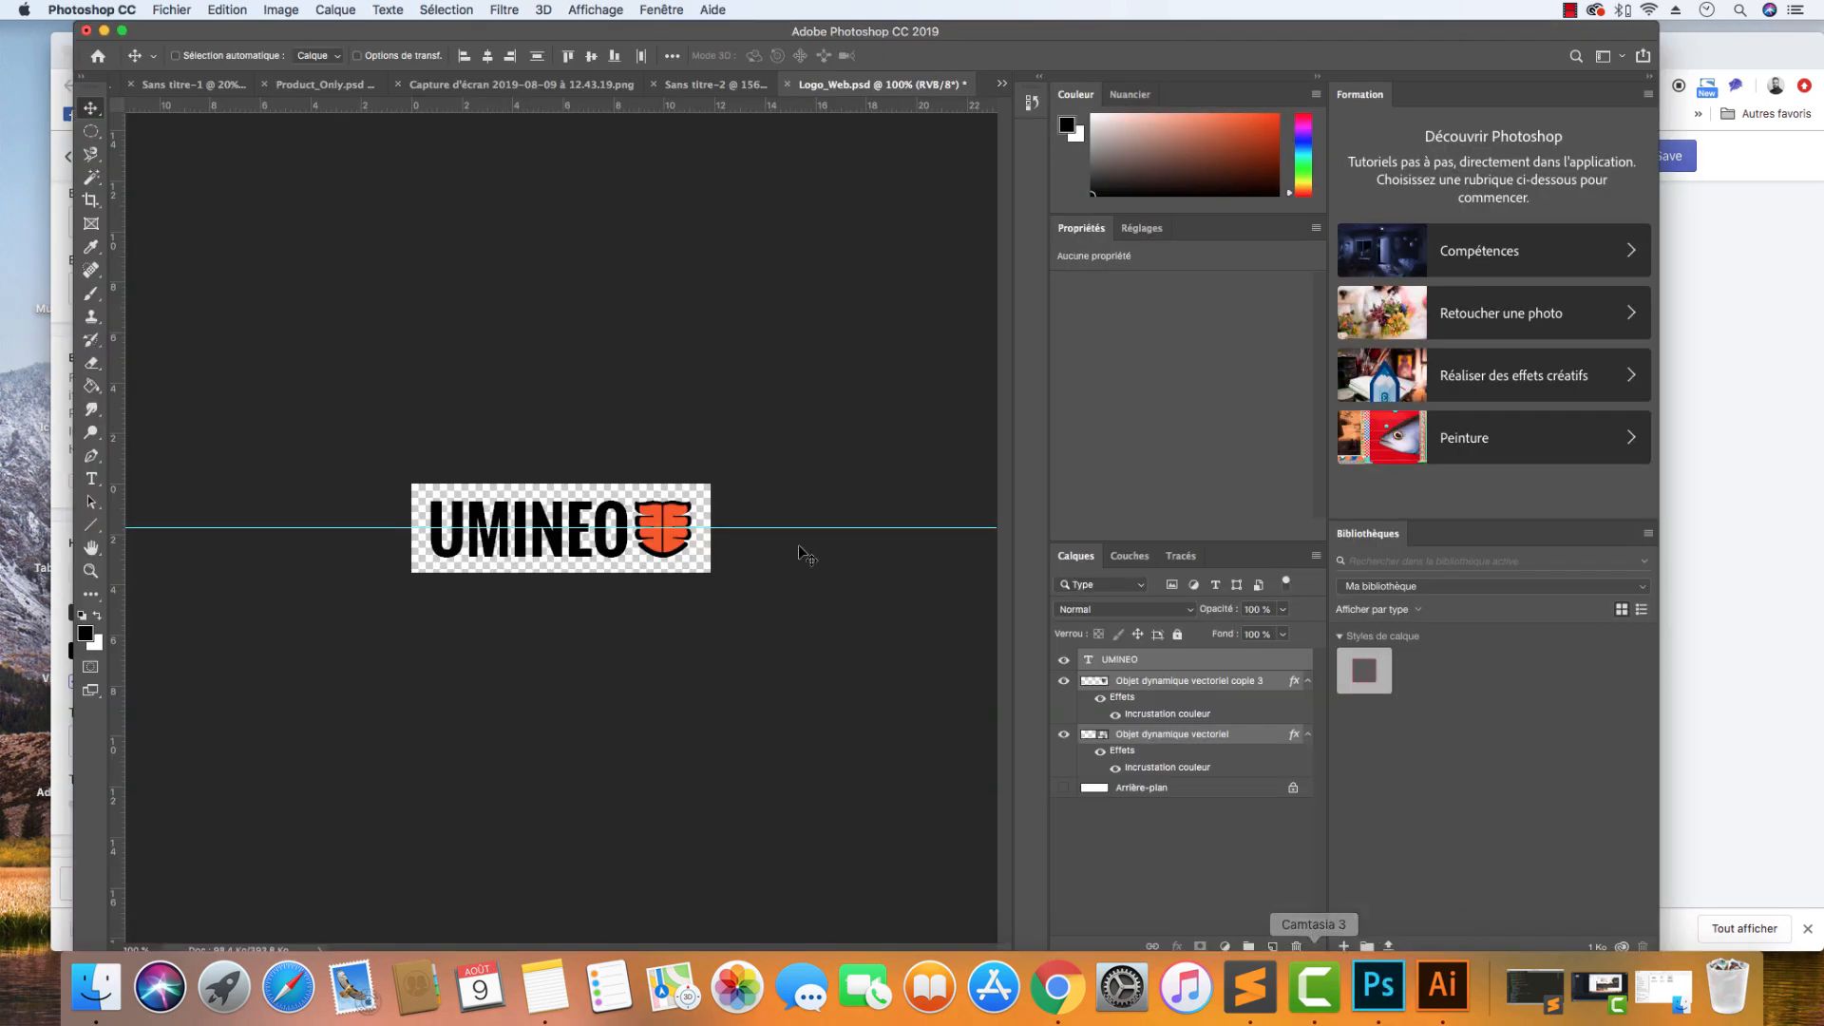
left_click(104, 31)
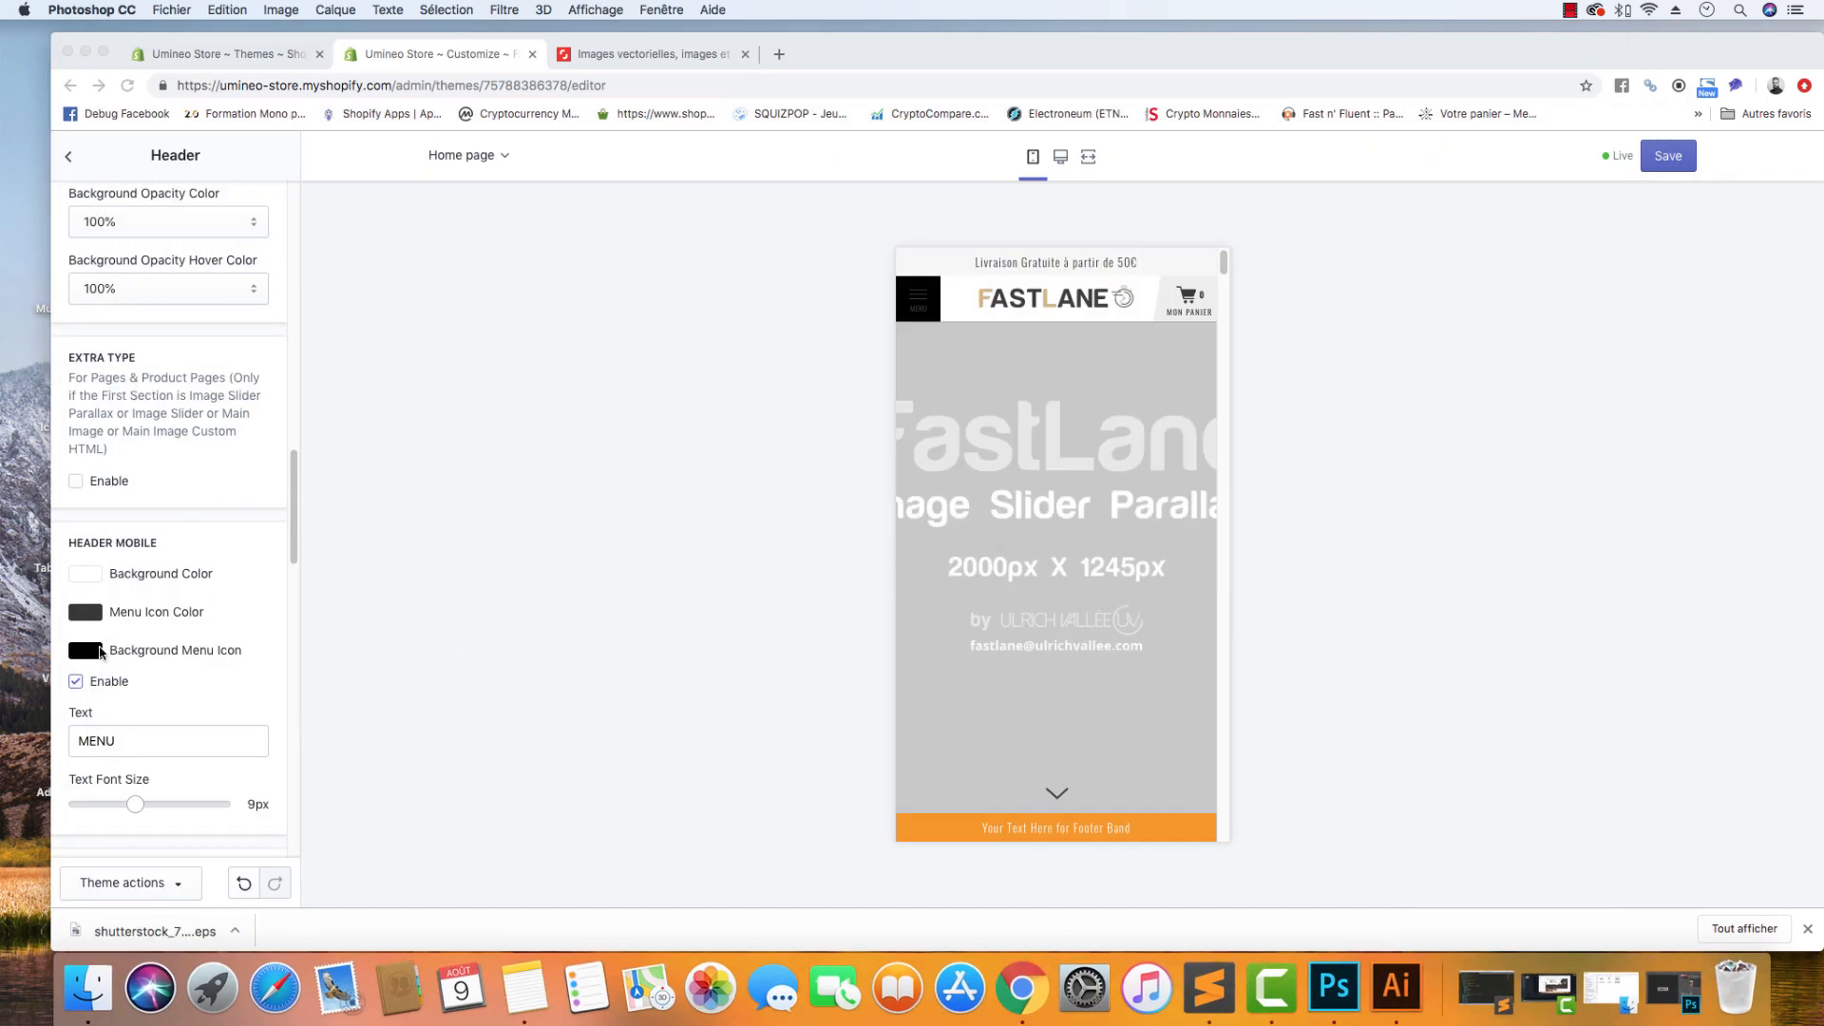
Set the mobile header's Menu Icon Color to white and return to the theme settings list.
left_click(95, 624)
left_click(94, 623)
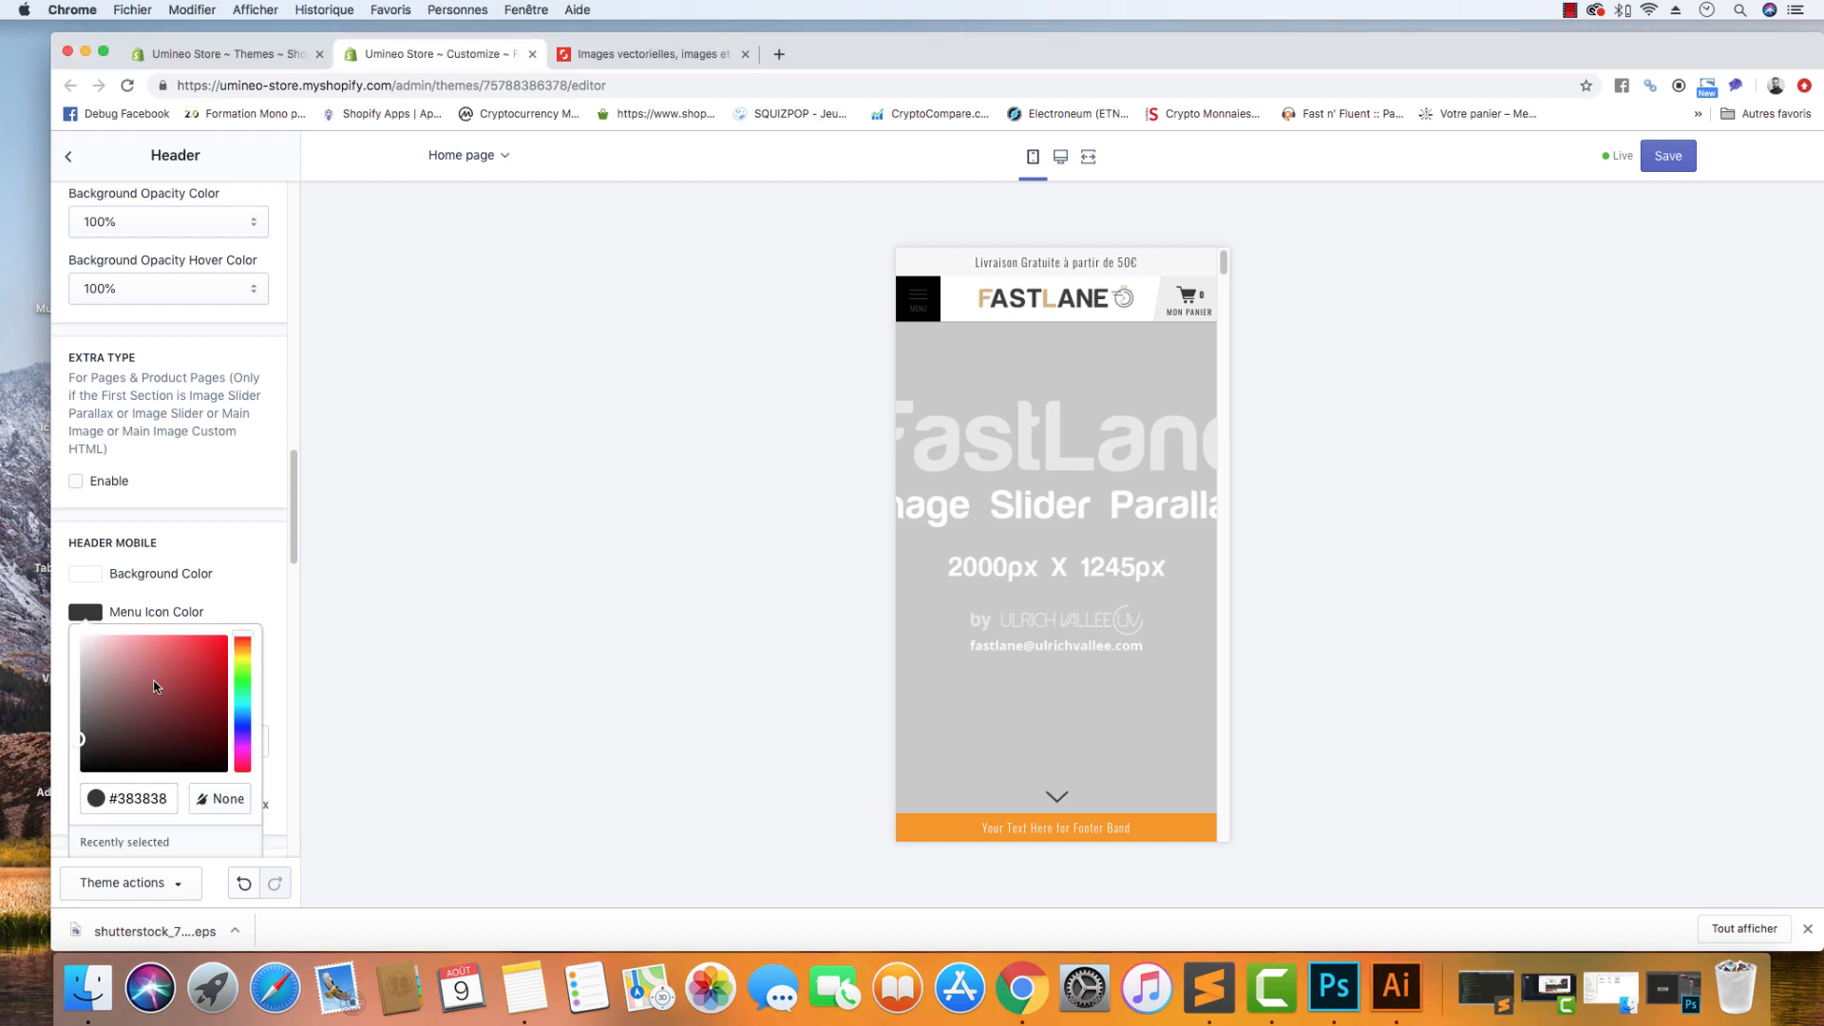
left_click_drag(157, 686, 43, 613)
left_click(224, 563)
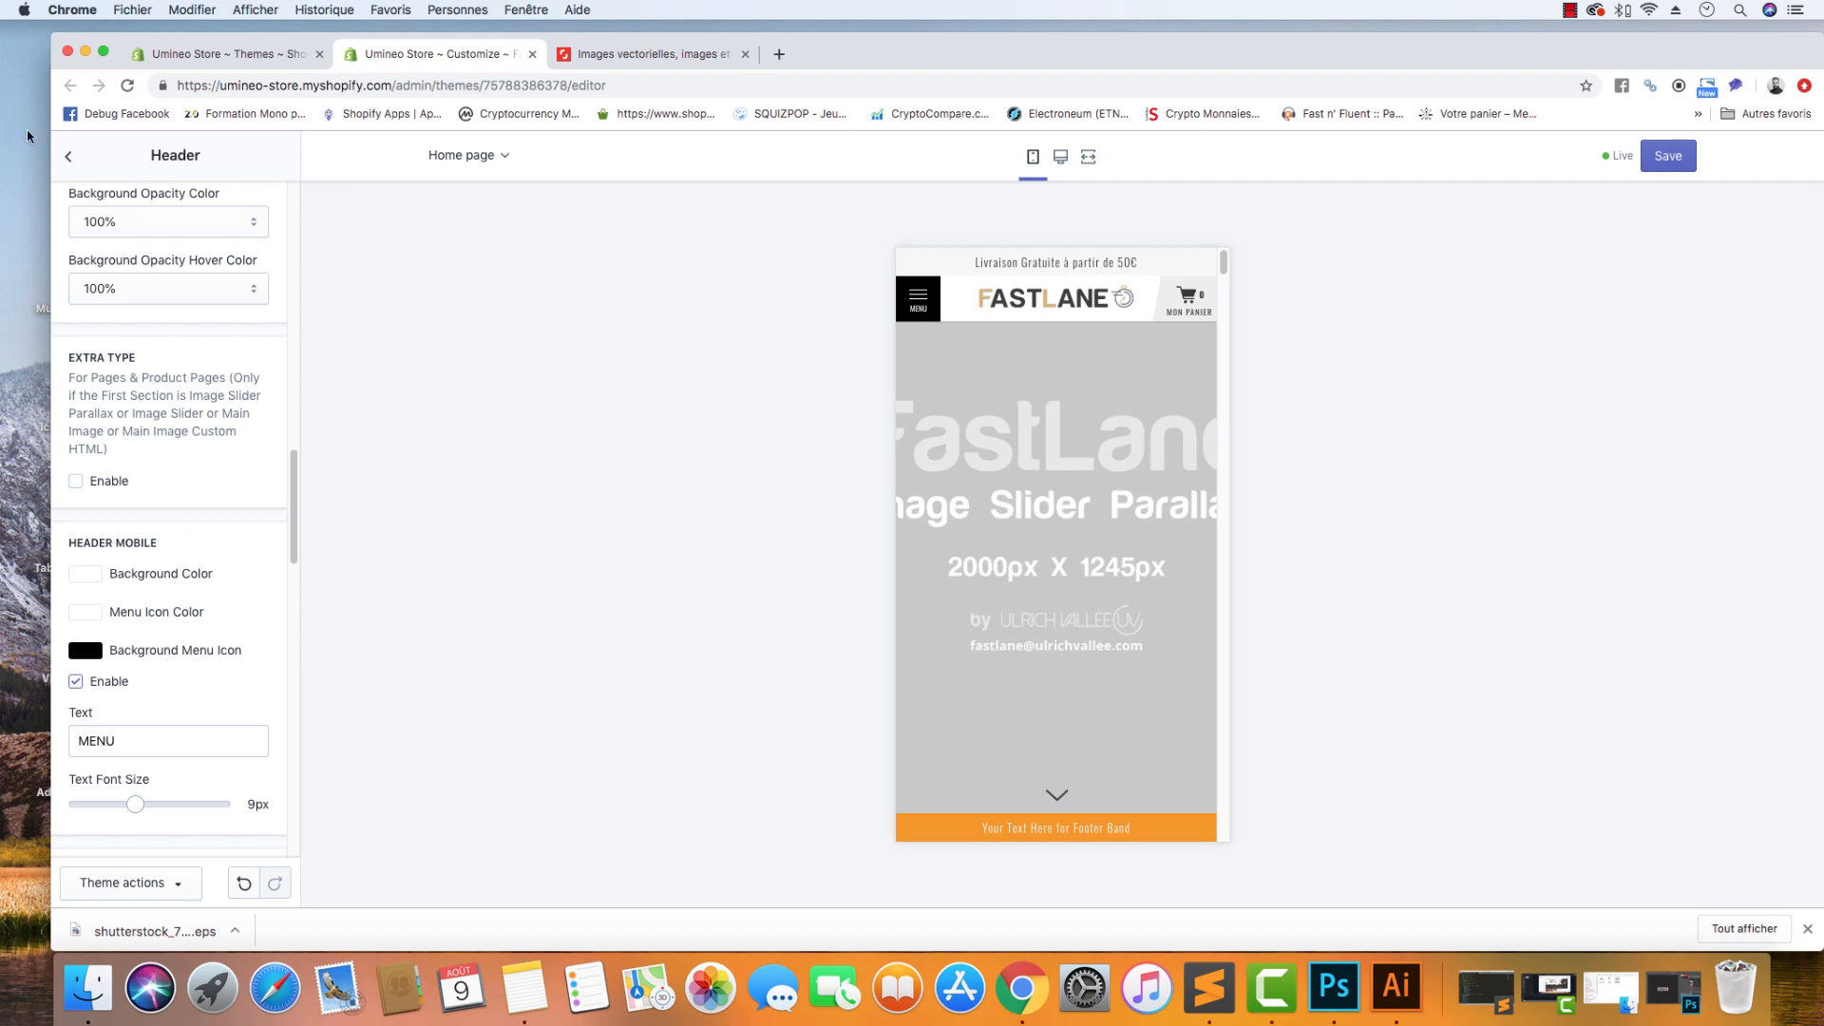
left_click(68, 156)
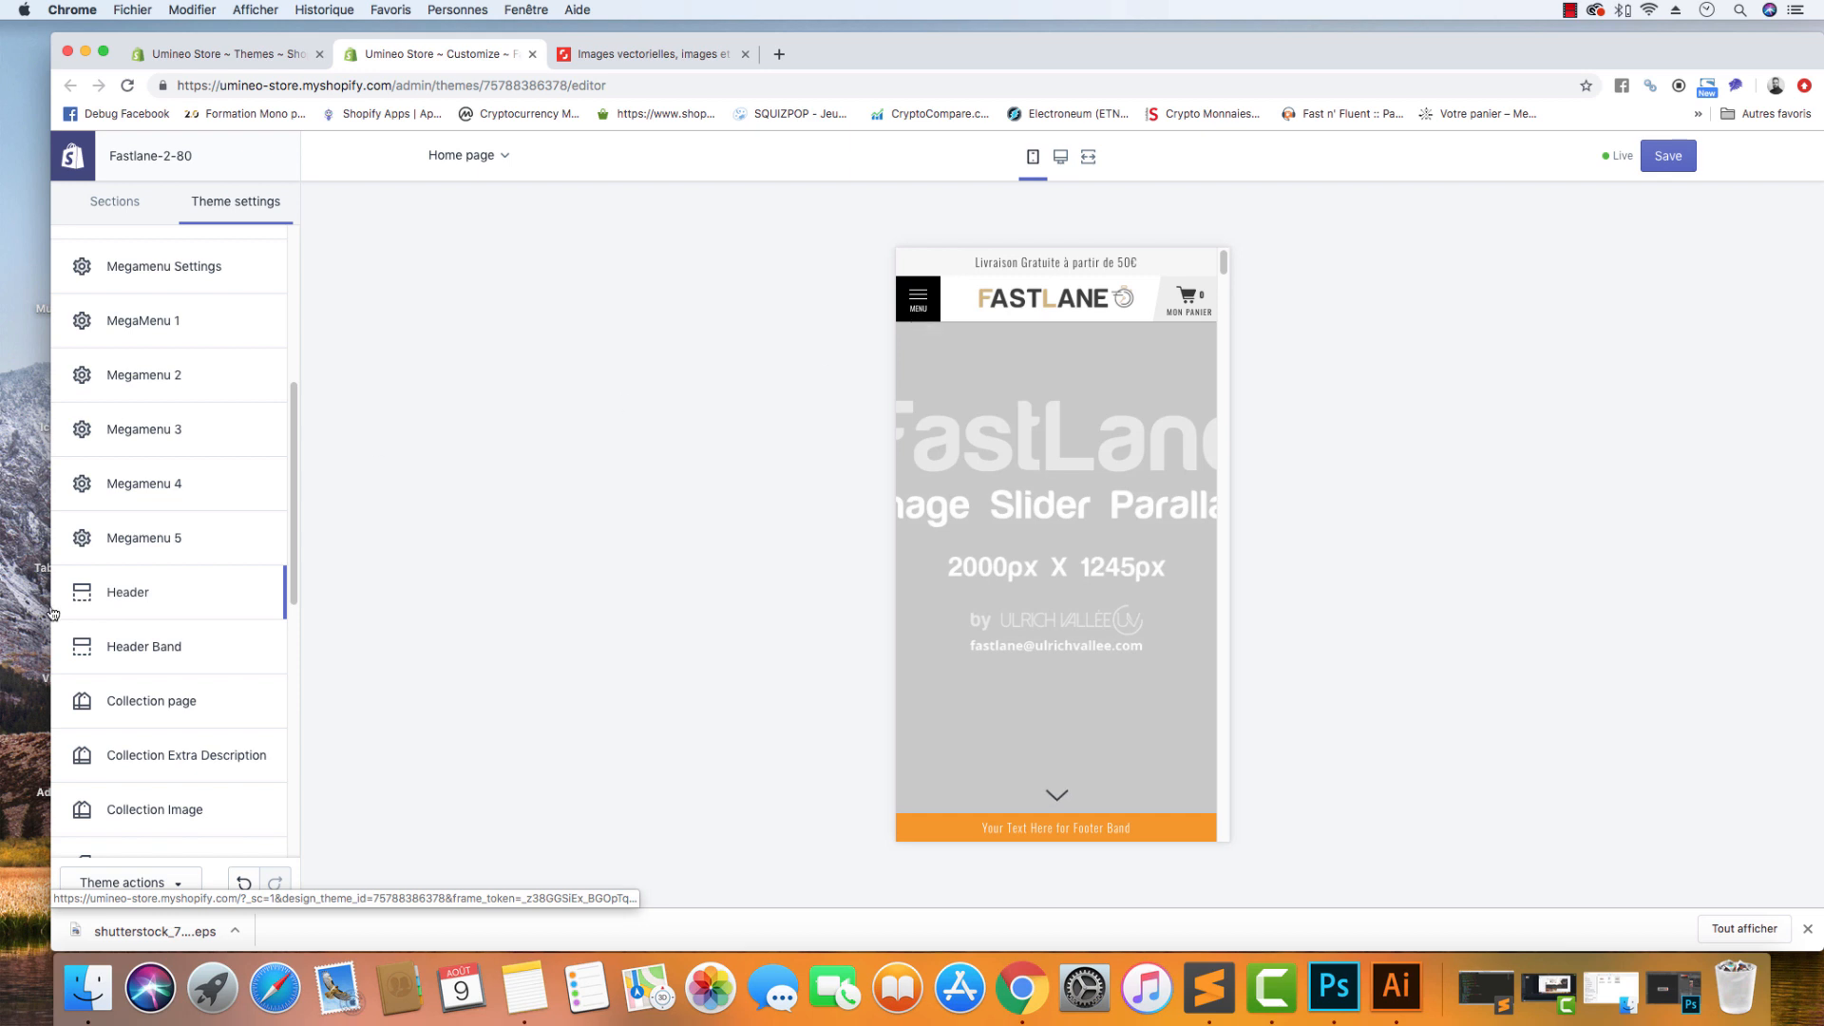
Open the Cart theme settings and bring up the Background Cart Icon colour under Cart Header Mobile.
scroll(152, 427, "up", 5)
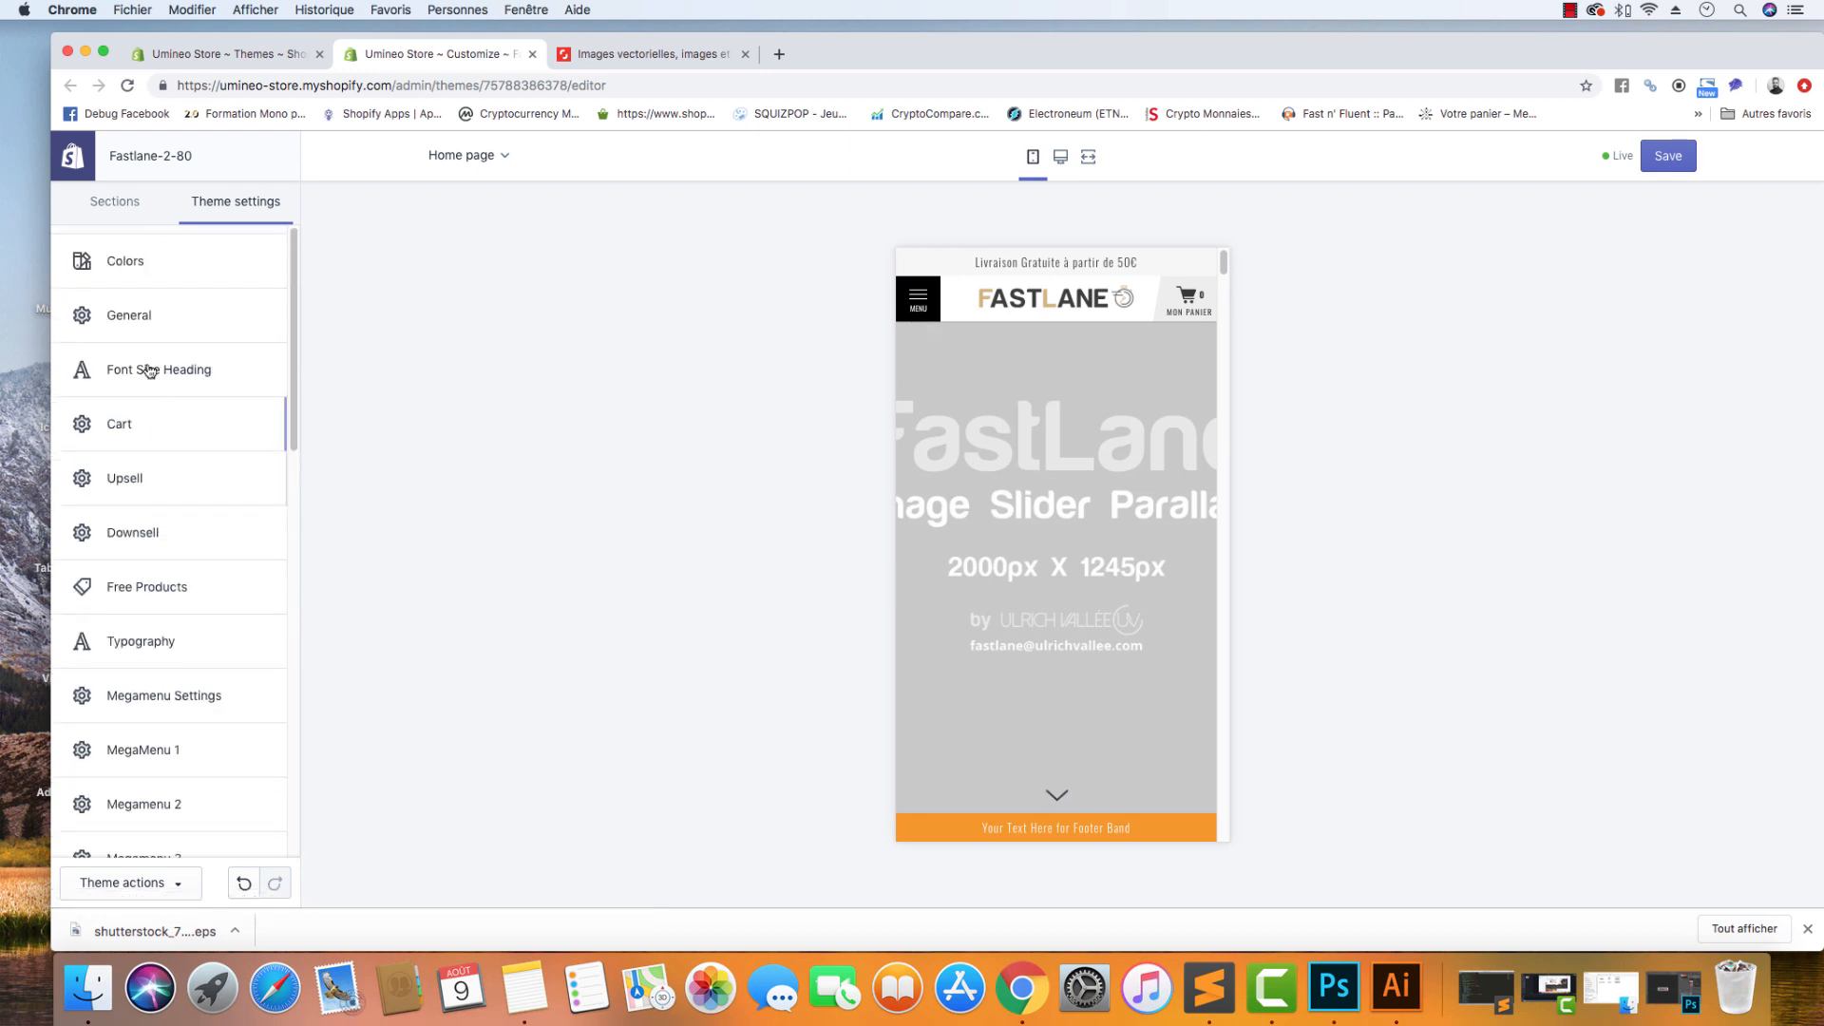
left_click(143, 419)
scroll(168, 500, "down", 5)
scroll(168, 501, "down", 10)
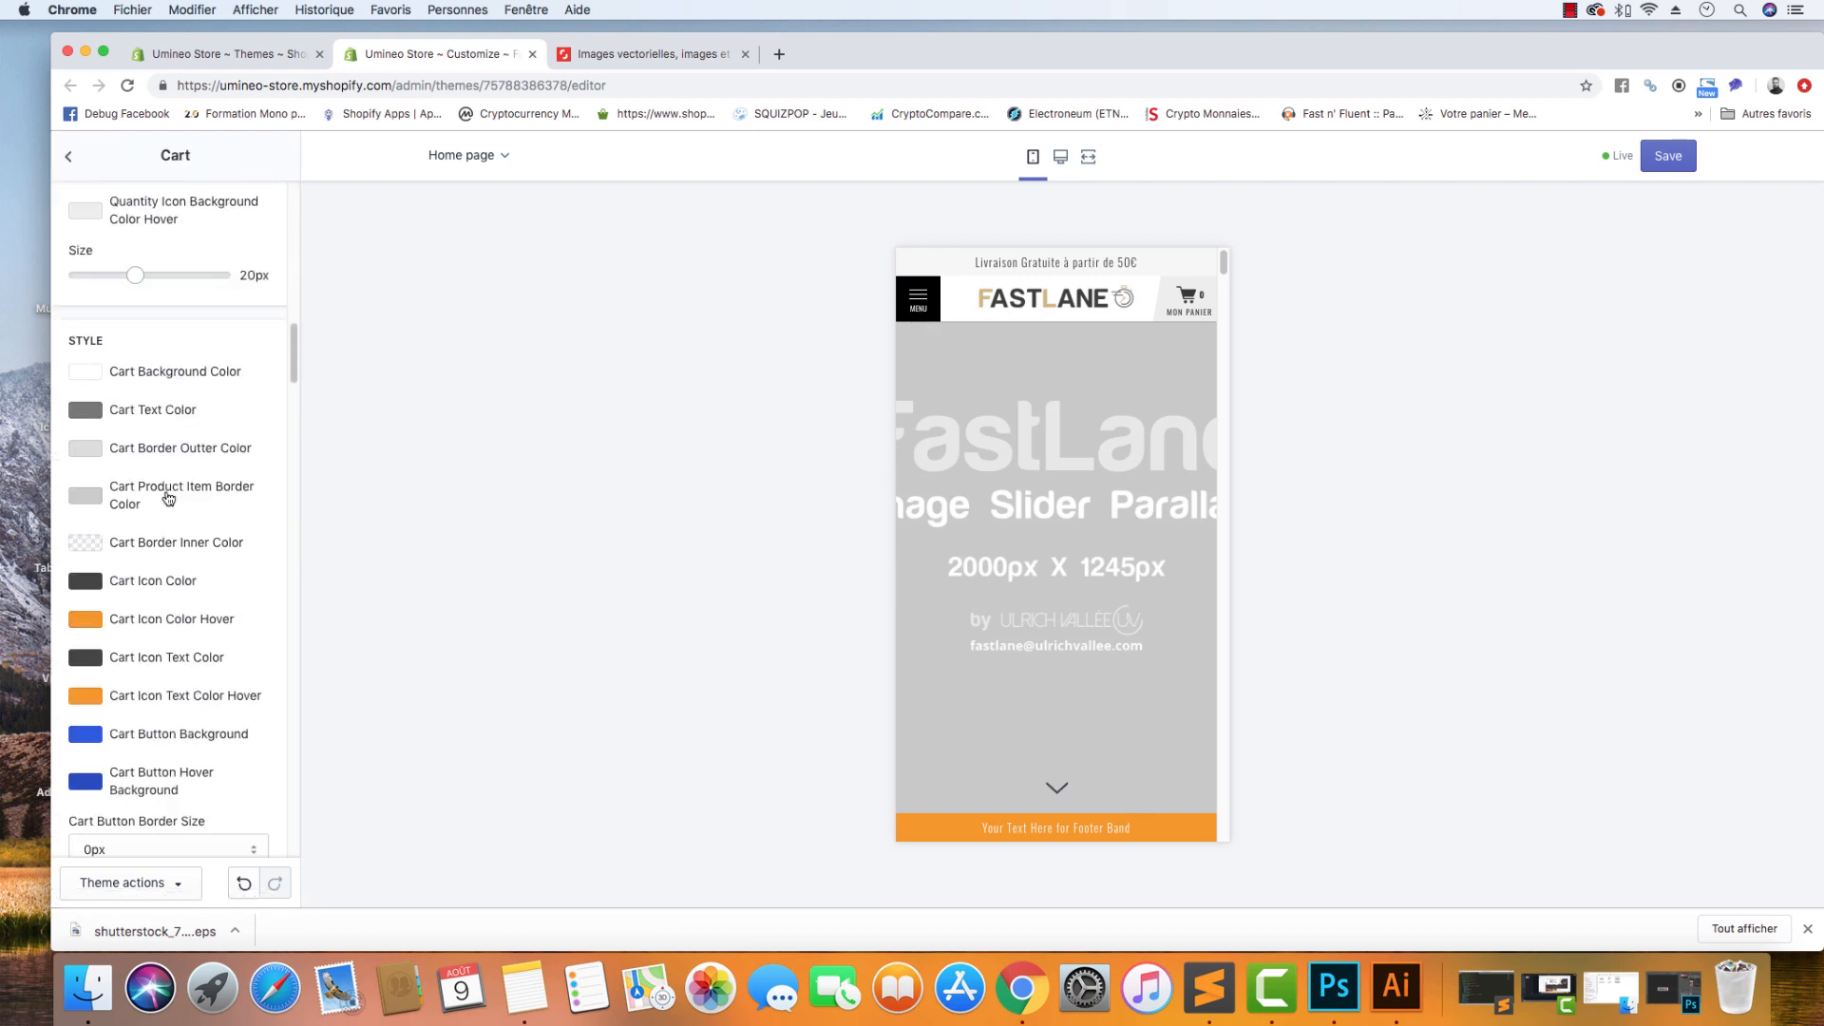
scroll(168, 498, "down", 8)
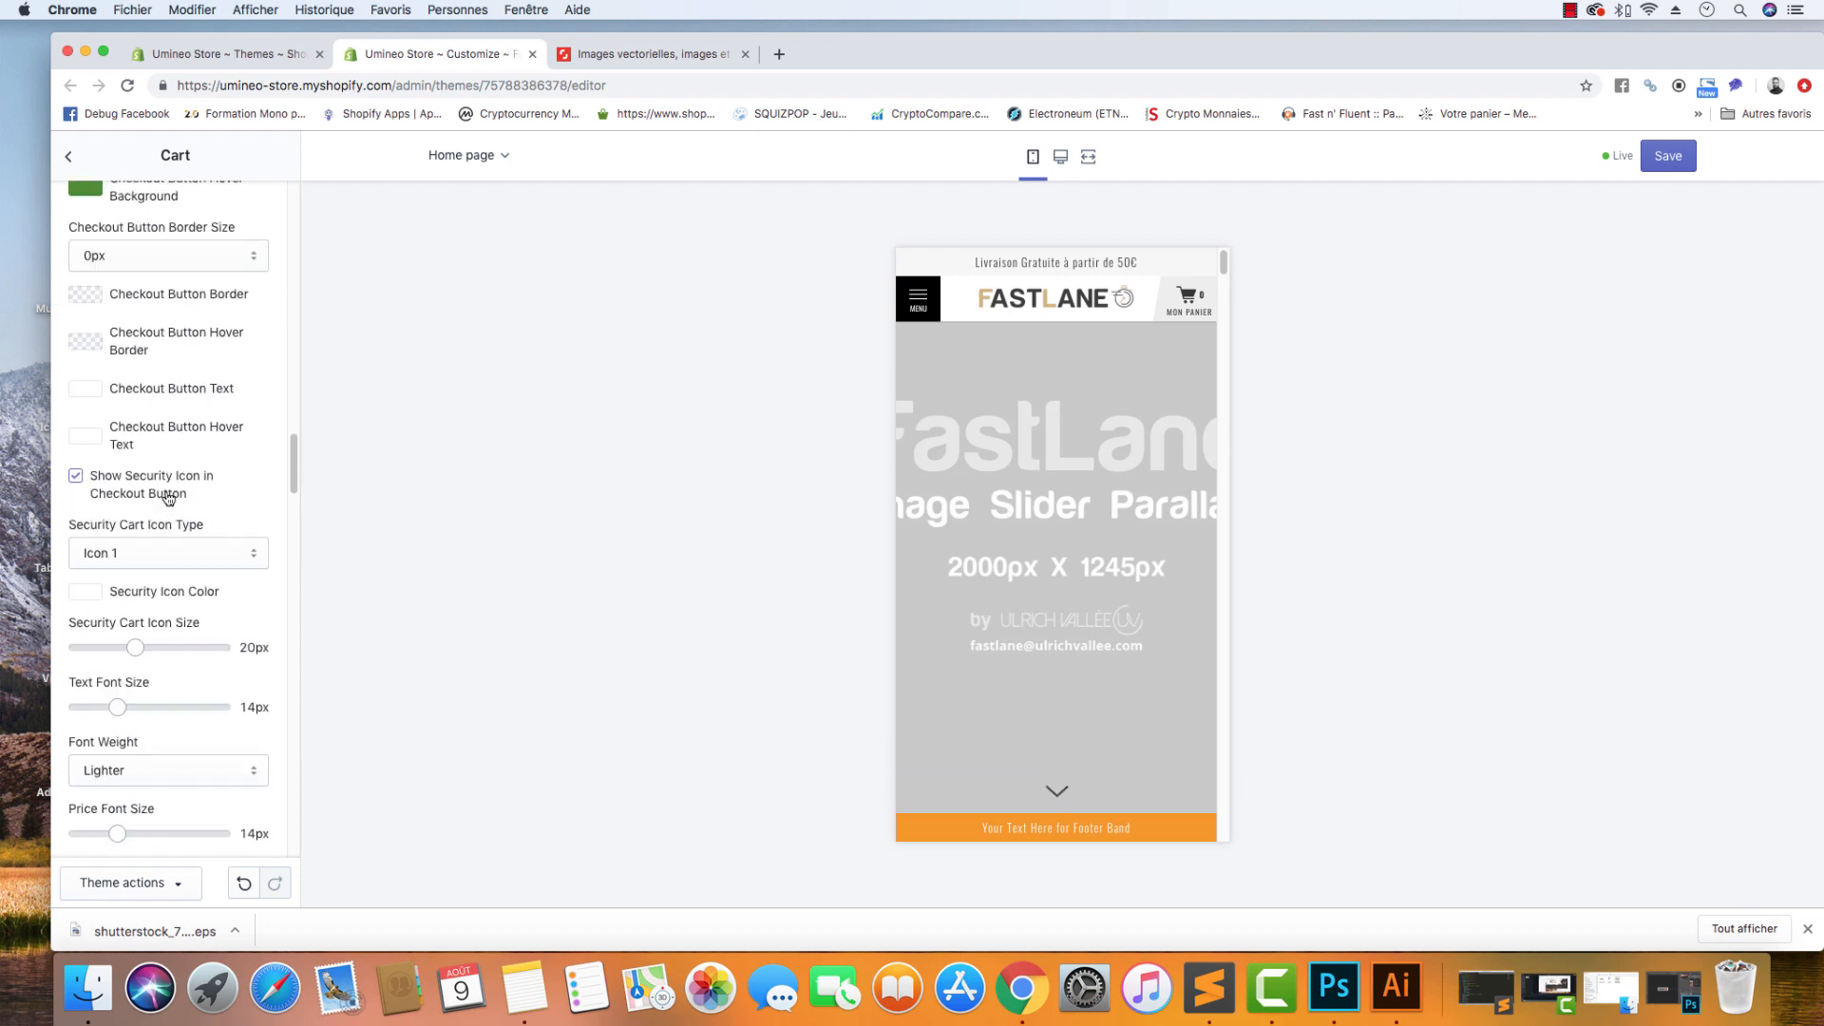
scroll(179, 578, "down", 3)
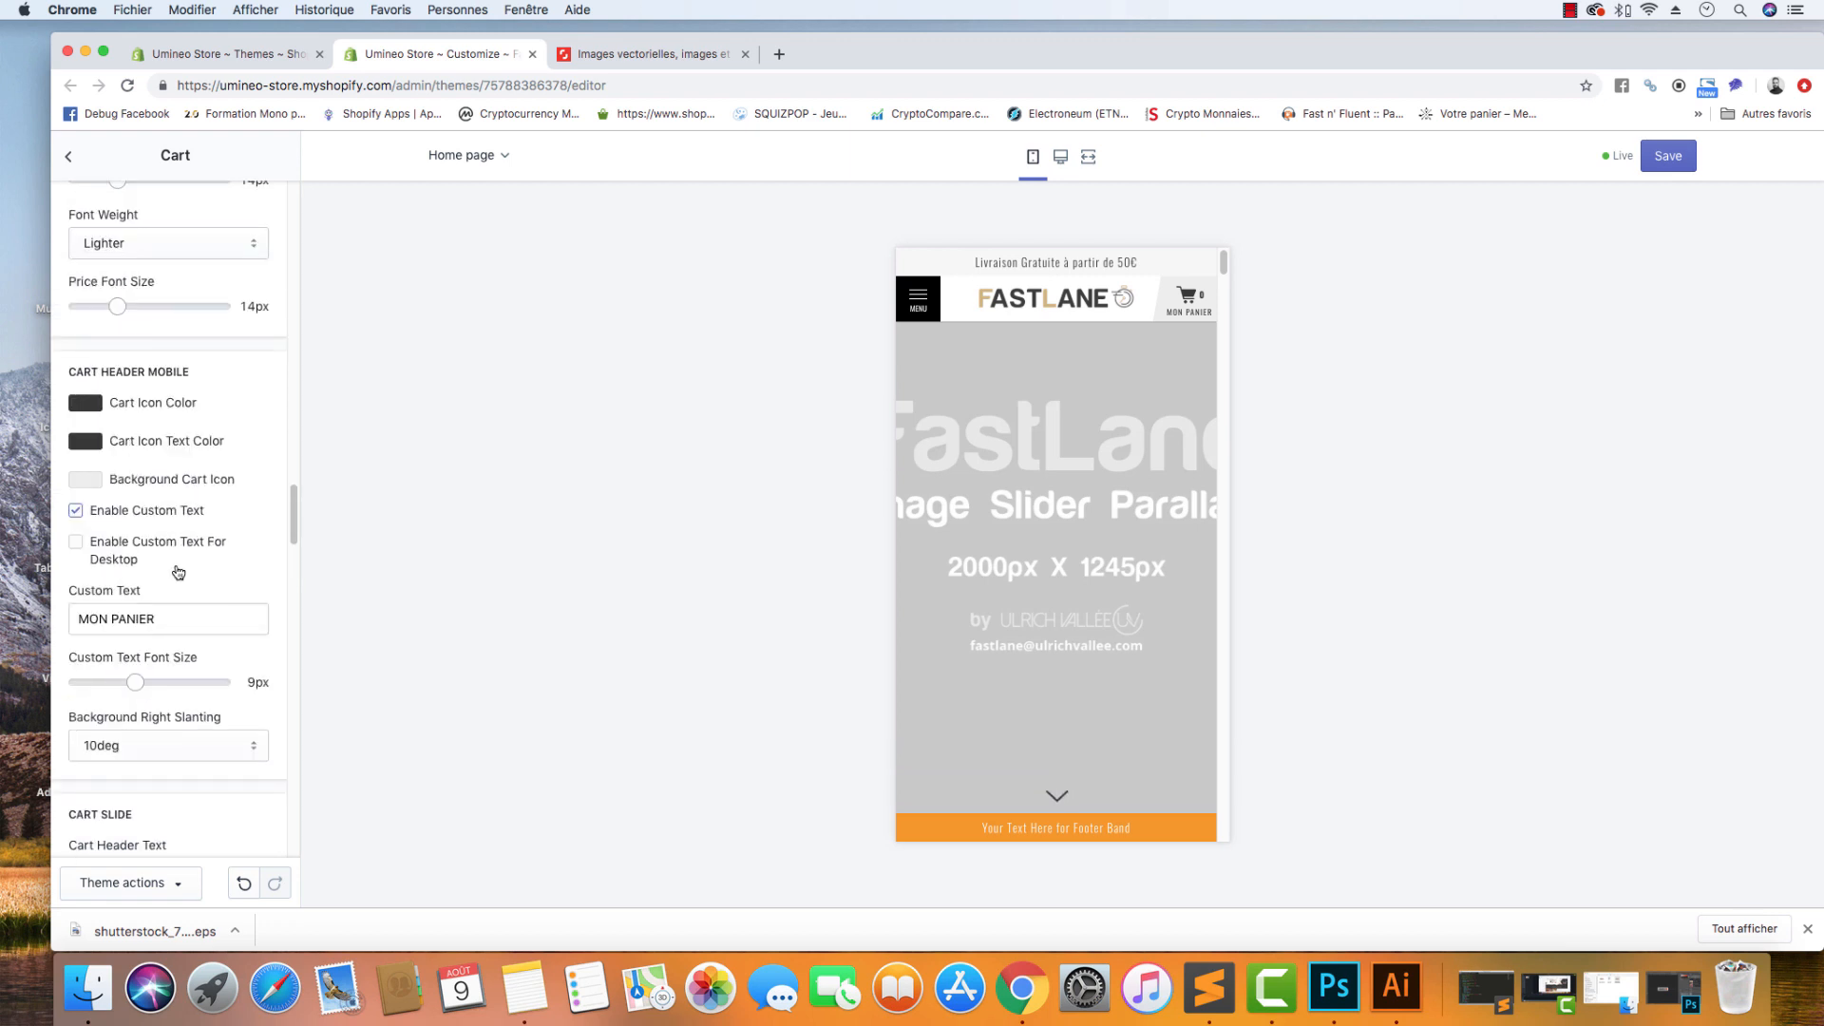
left_click(92, 481)
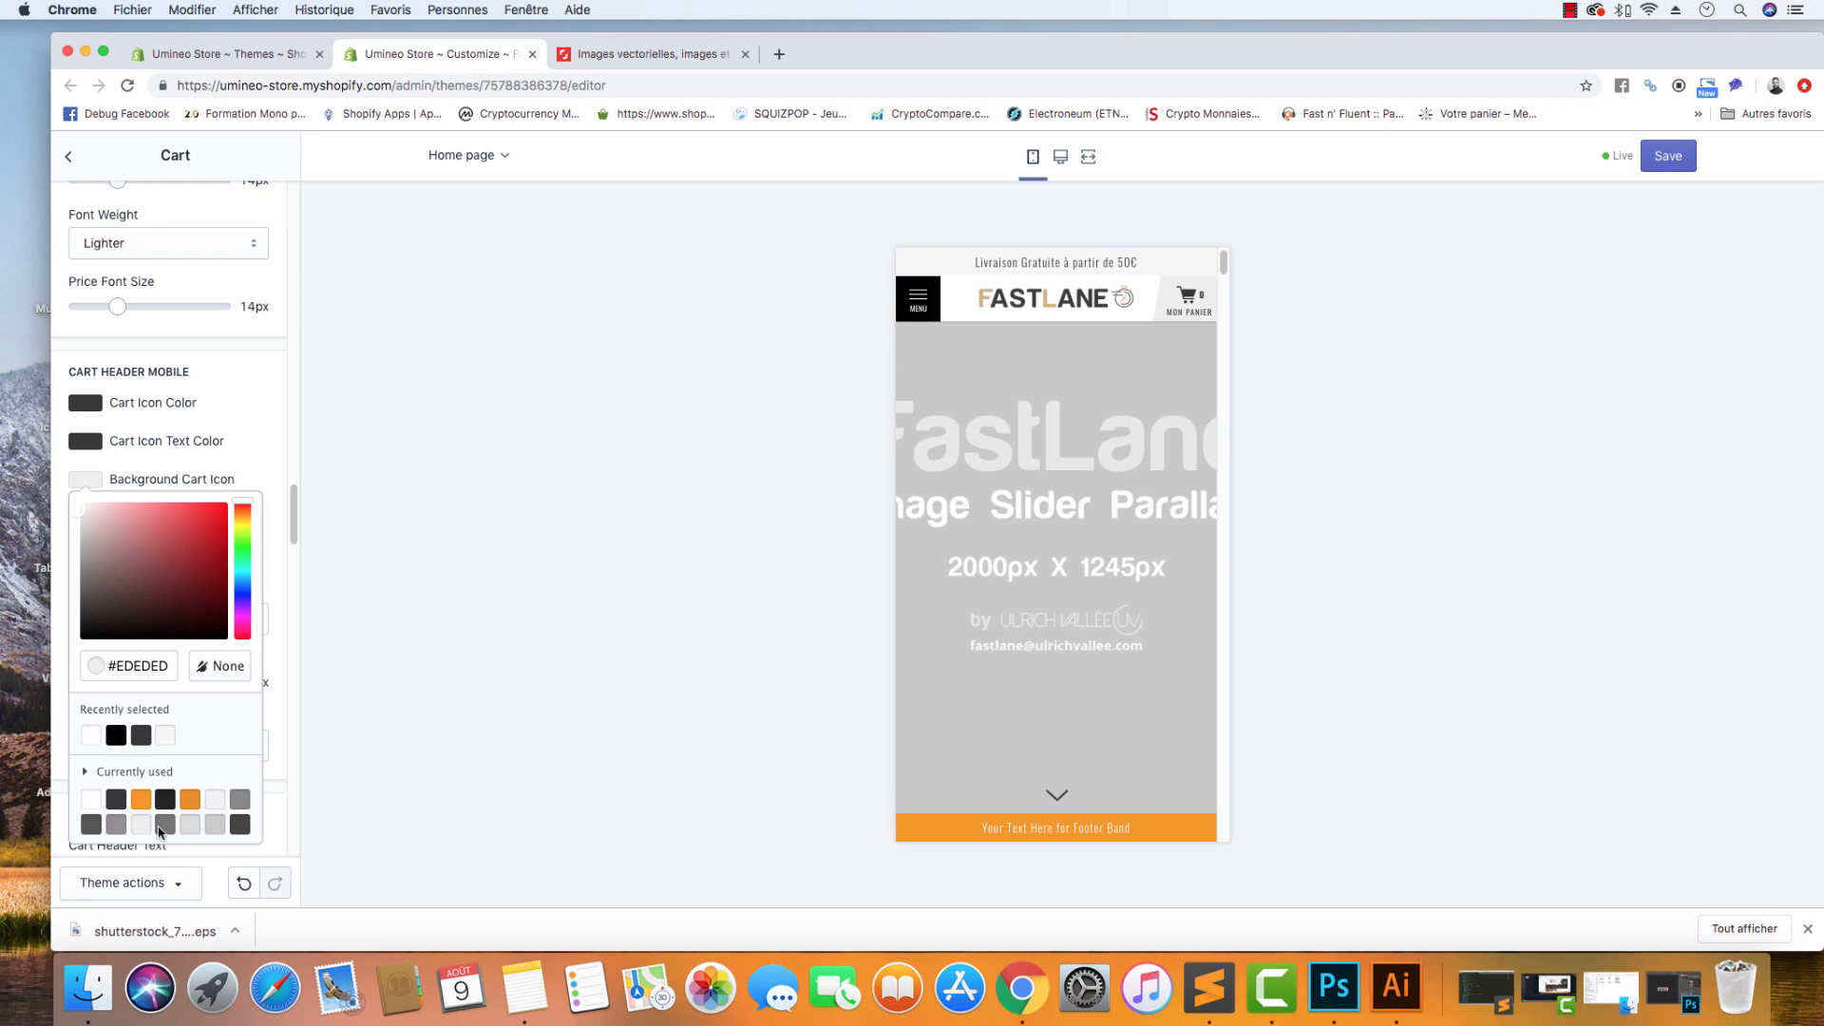
Switch to Photoshop, sample the orange of the logo's shield and copy its hex code fa581d.
left_click(1393, 990)
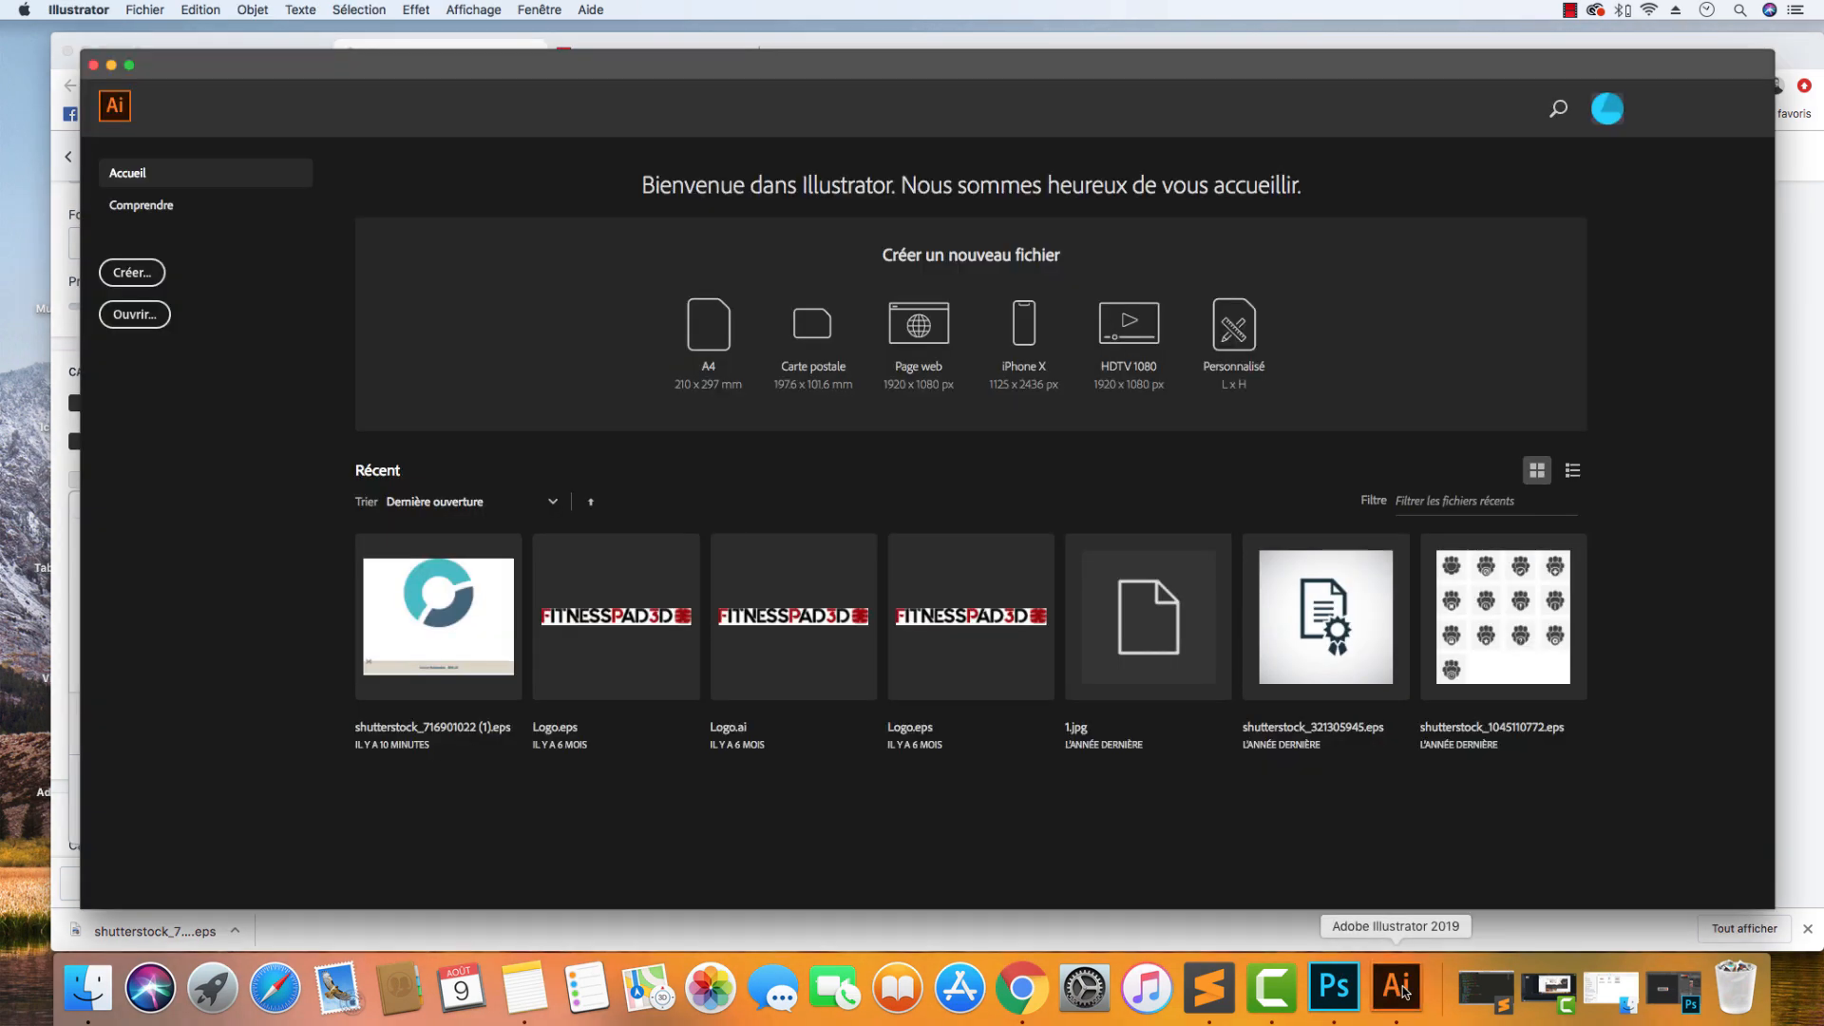
left_click(1333, 988)
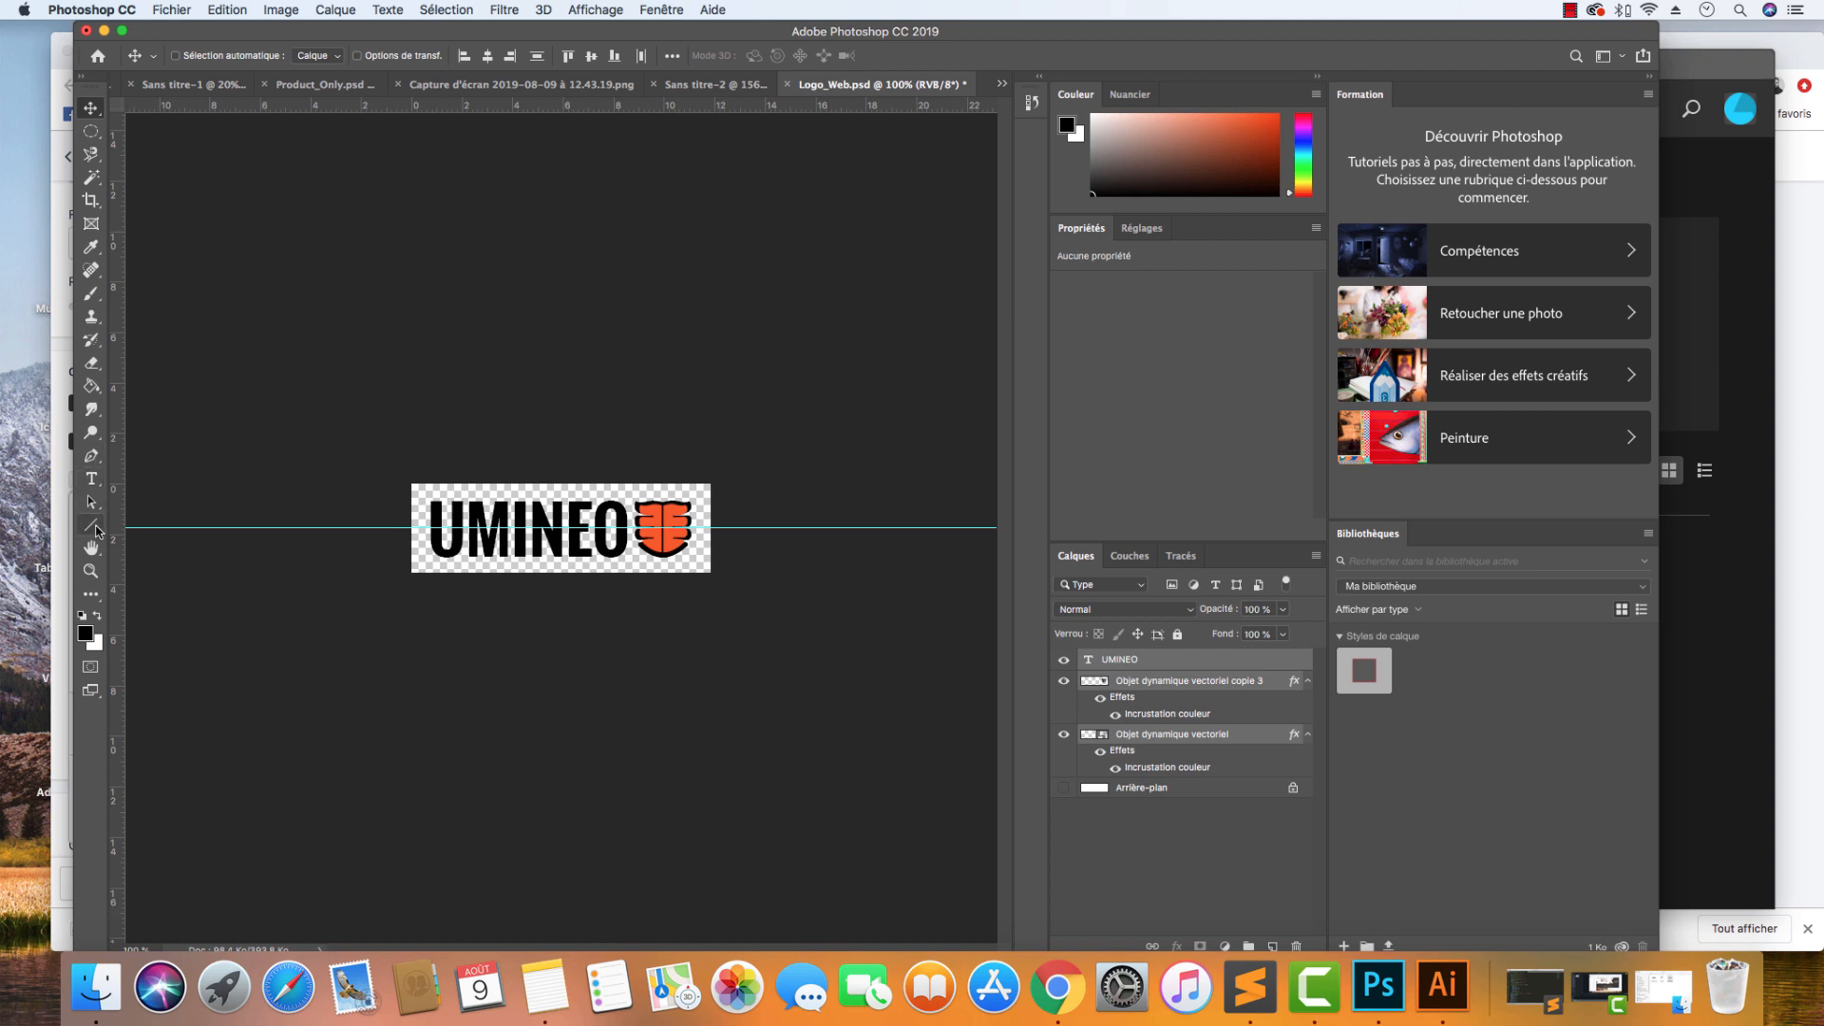
left_click(94, 245)
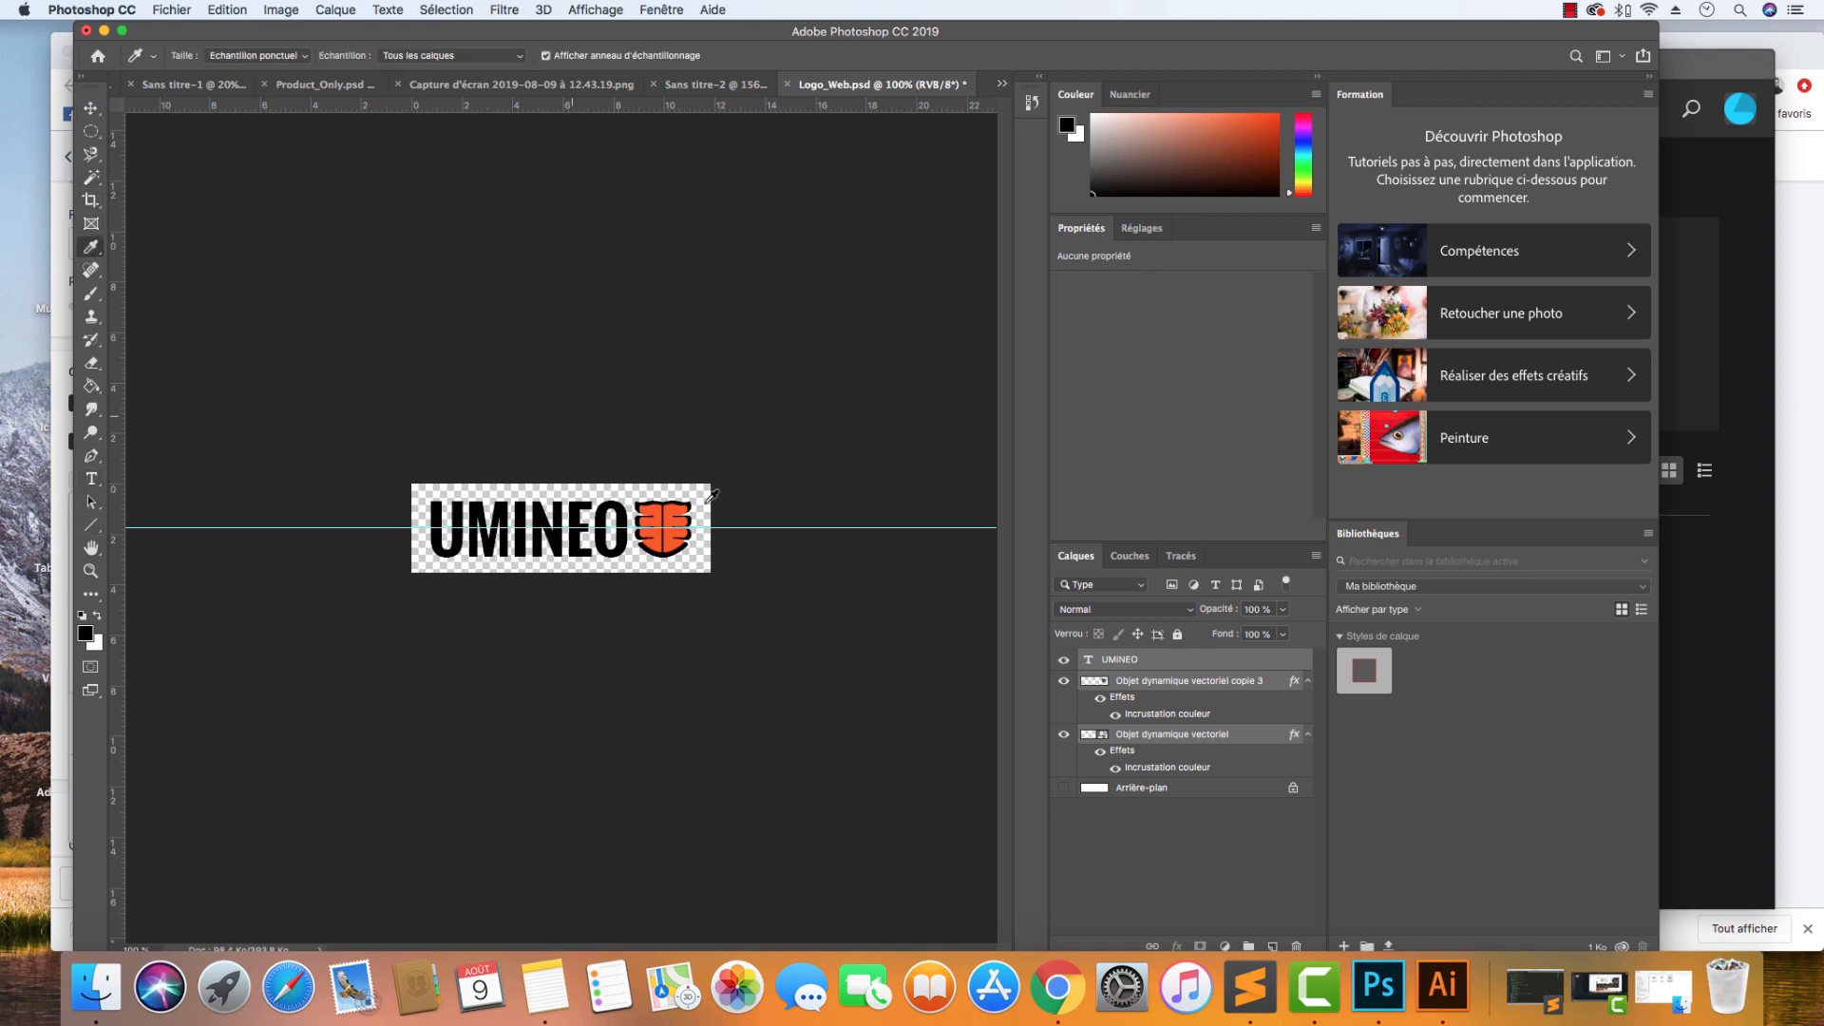
left_click(657, 514)
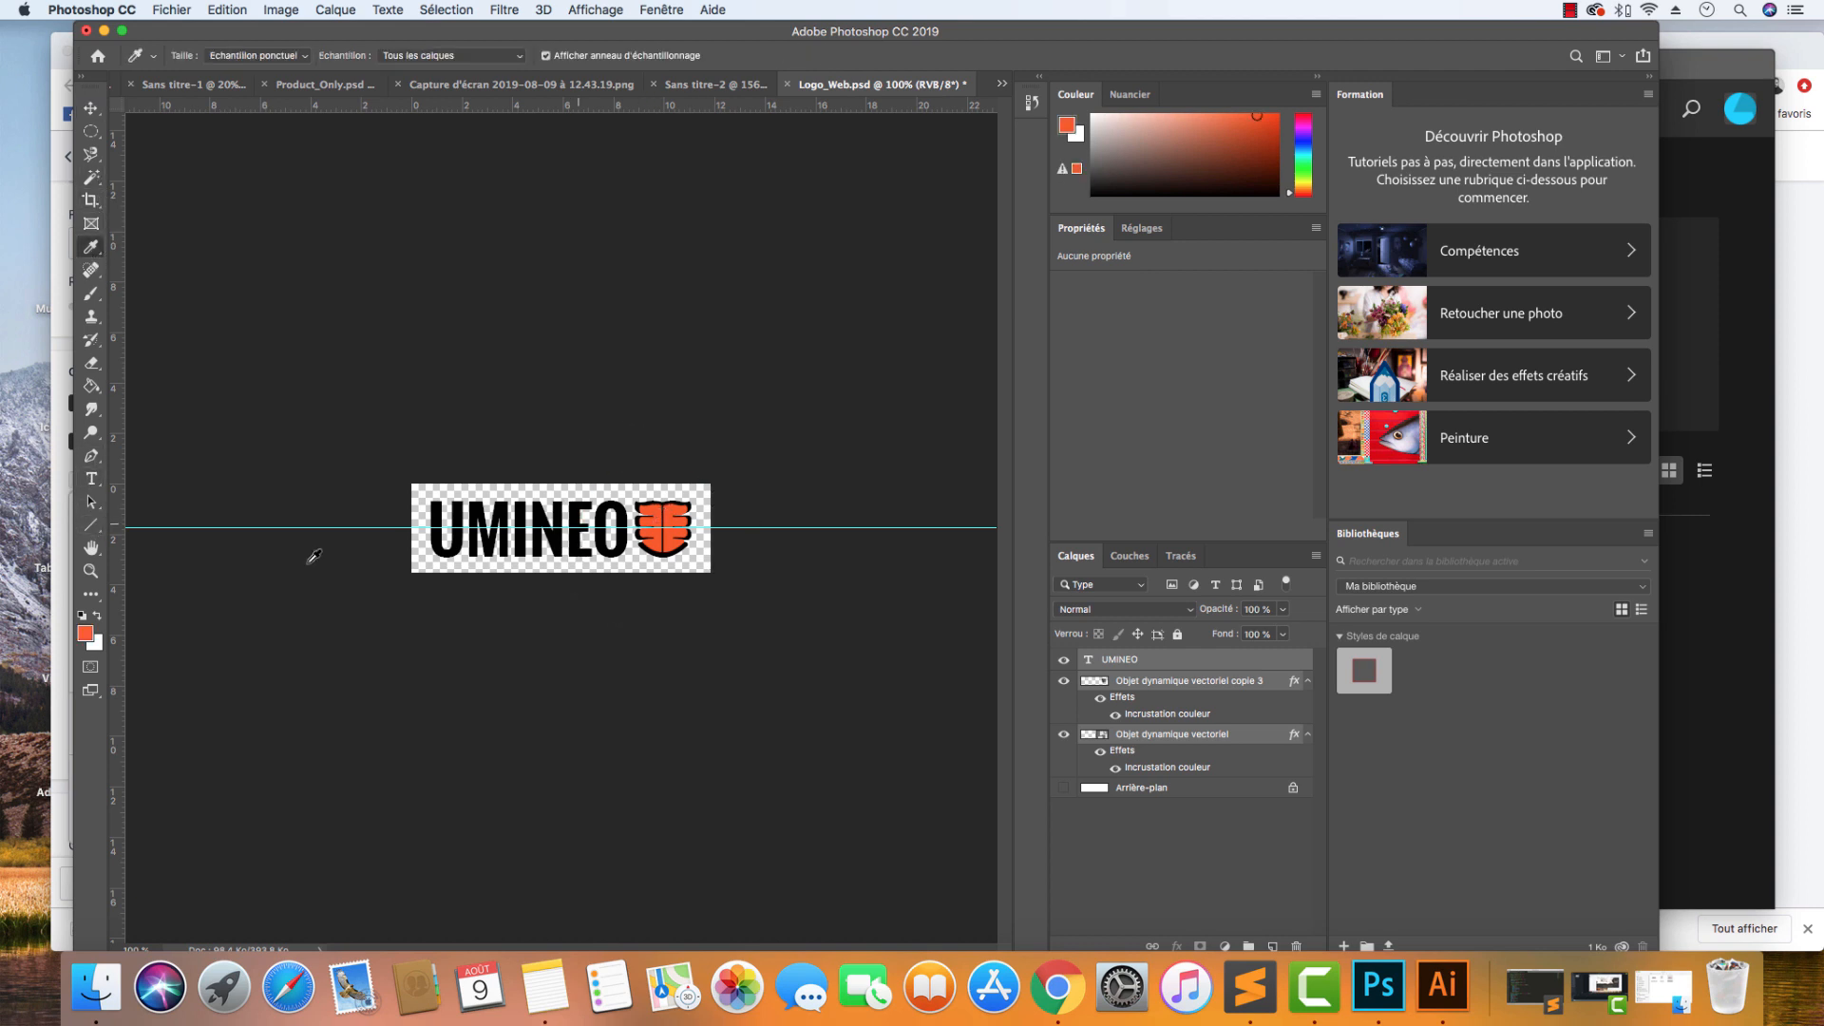
left_click(85, 633)
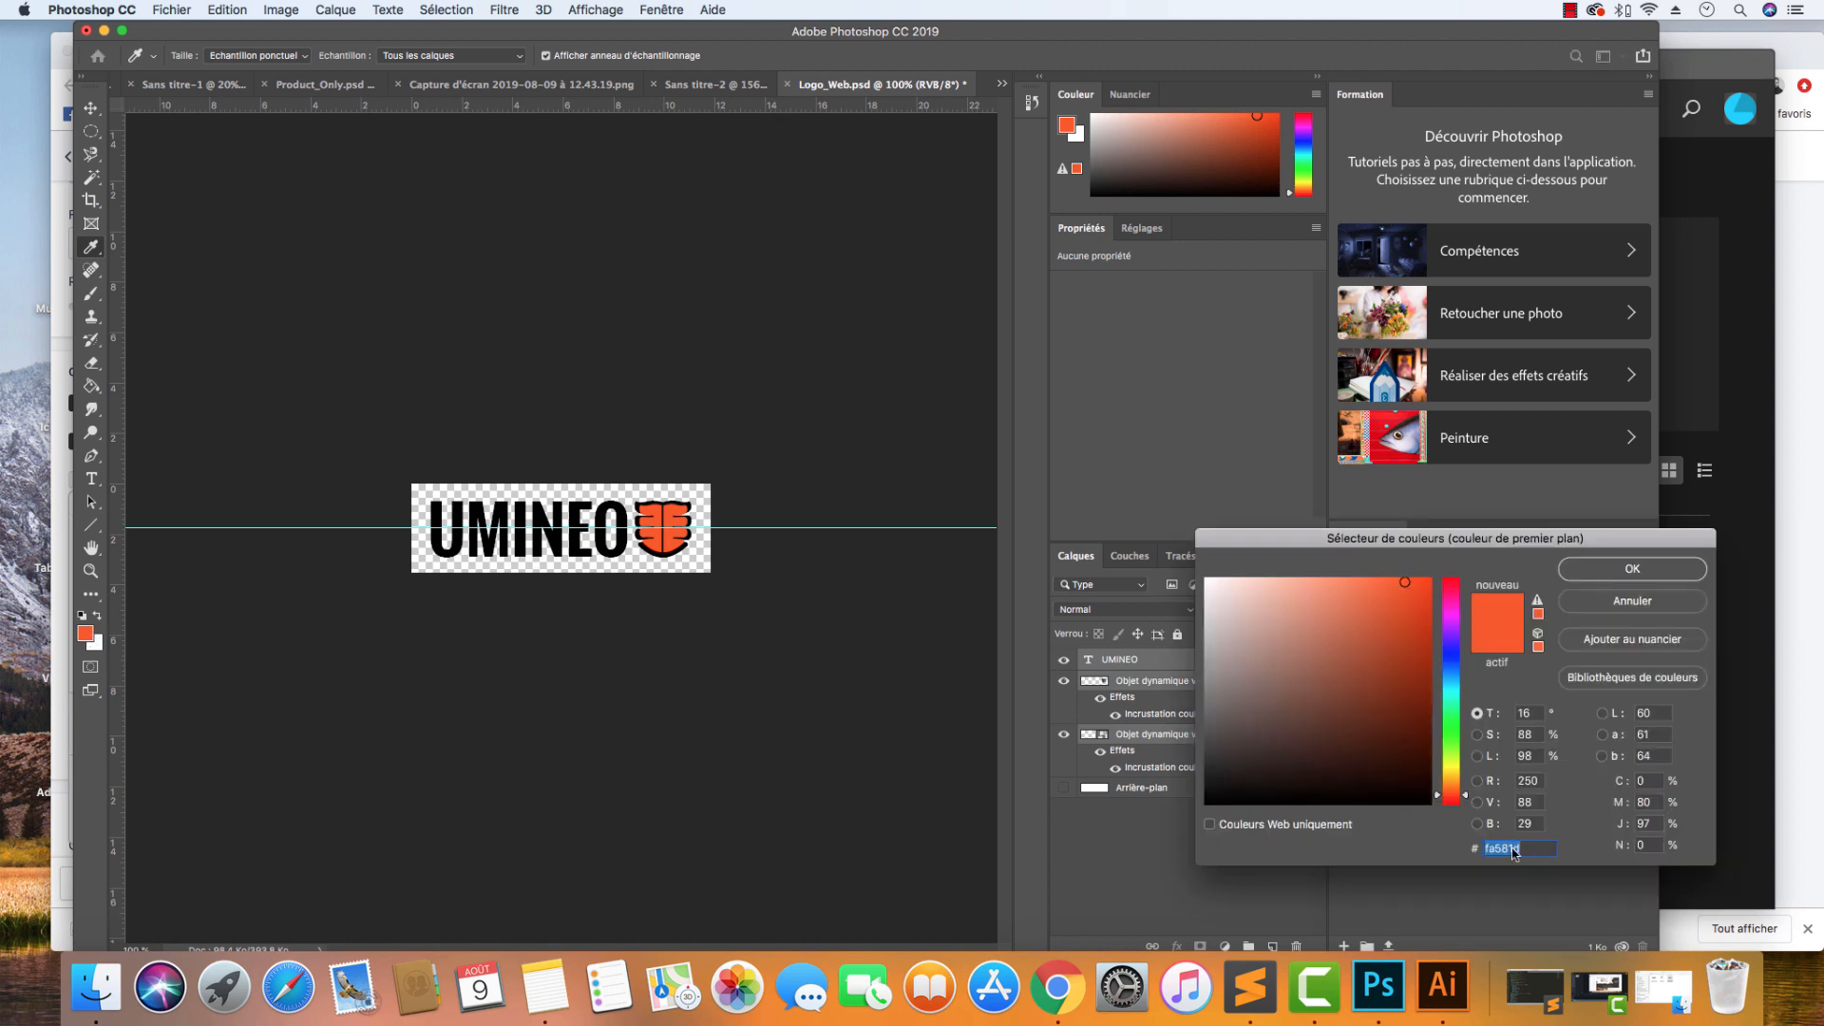
right_click(1514, 850)
left_click(1566, 736)
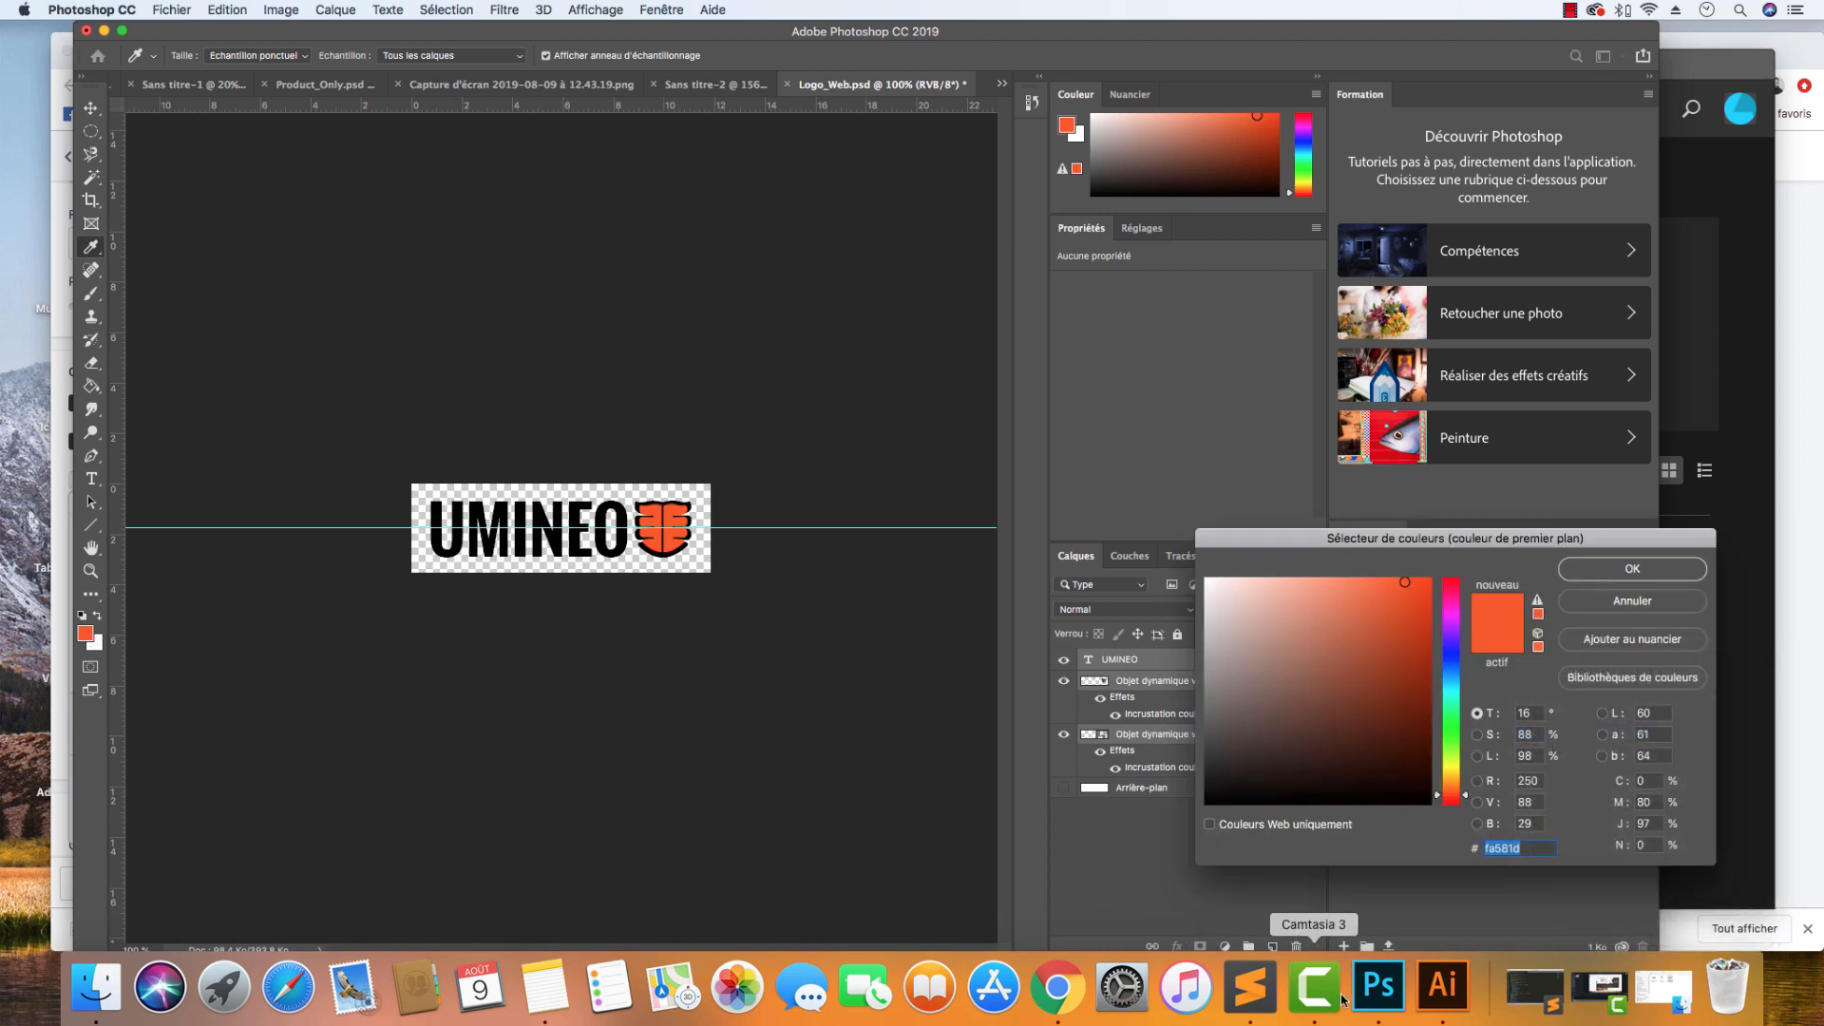
Switch back to Chrome and try to set the mobile header's Background Cart Icon colour to the copied #fa581d.
left_click(1054, 990)
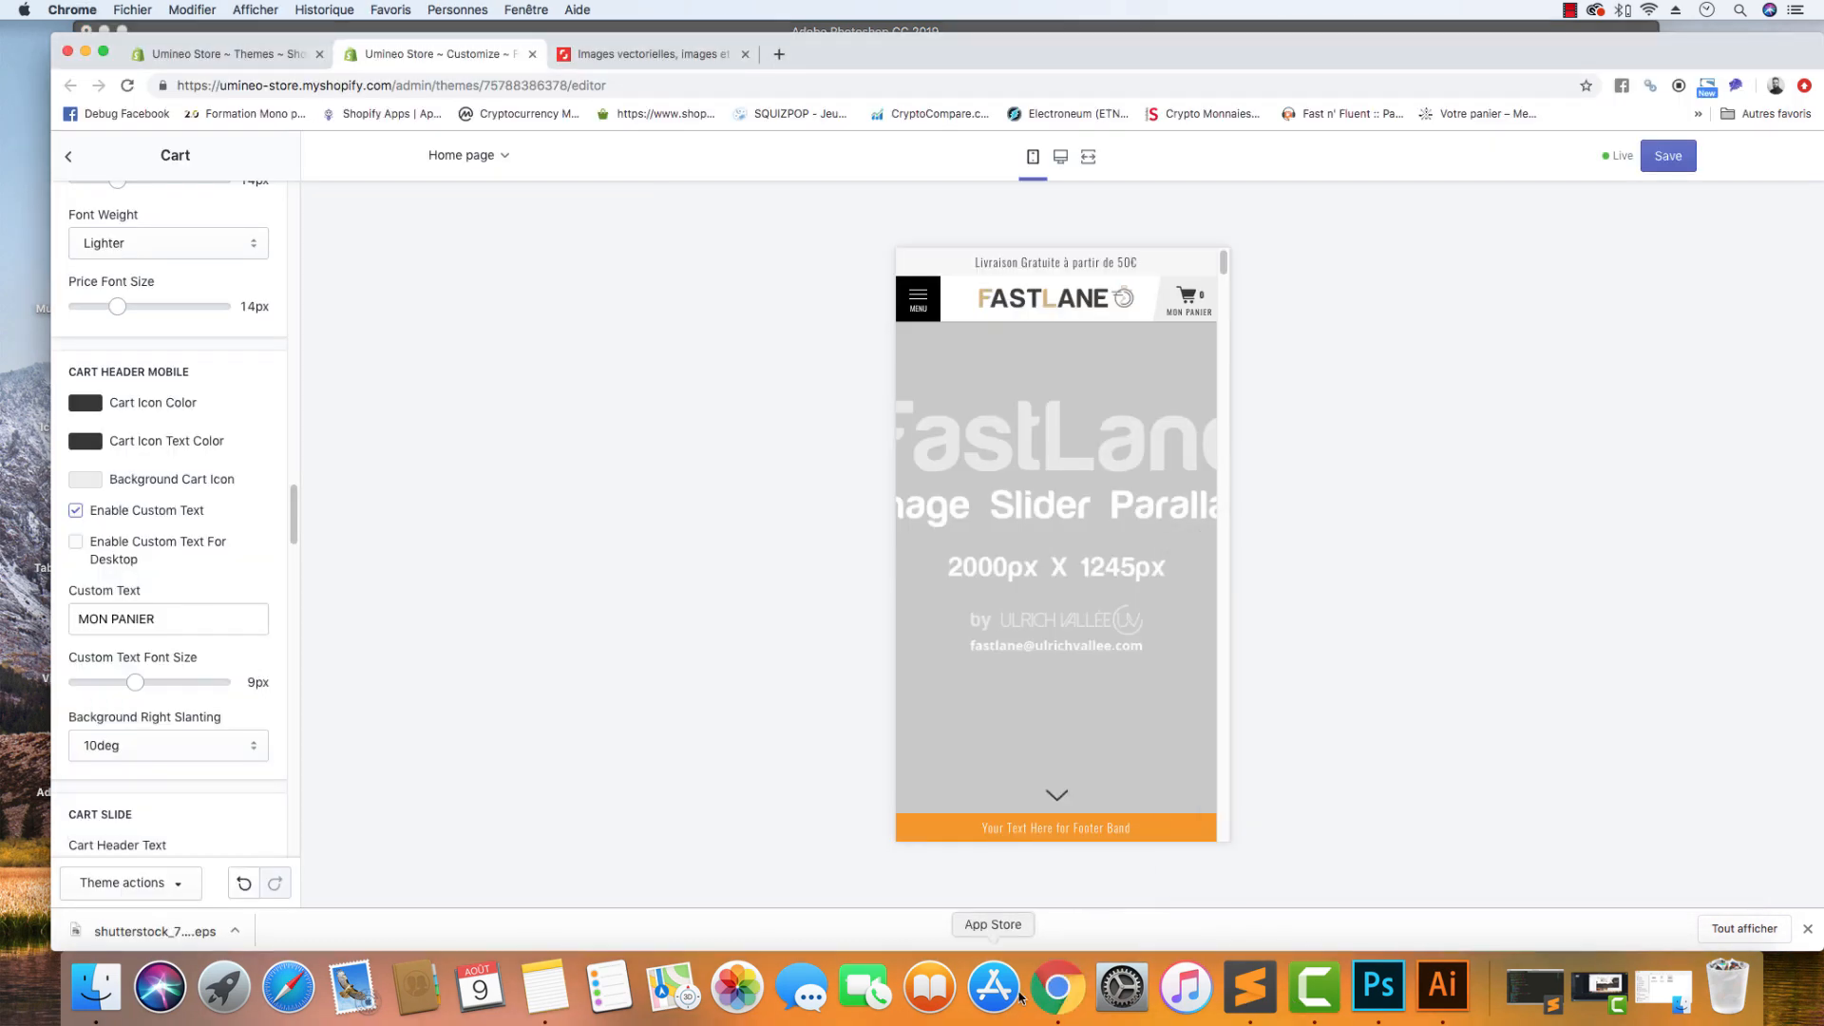
left_click(85, 488)
left_click_drag(175, 667, 49, 674)
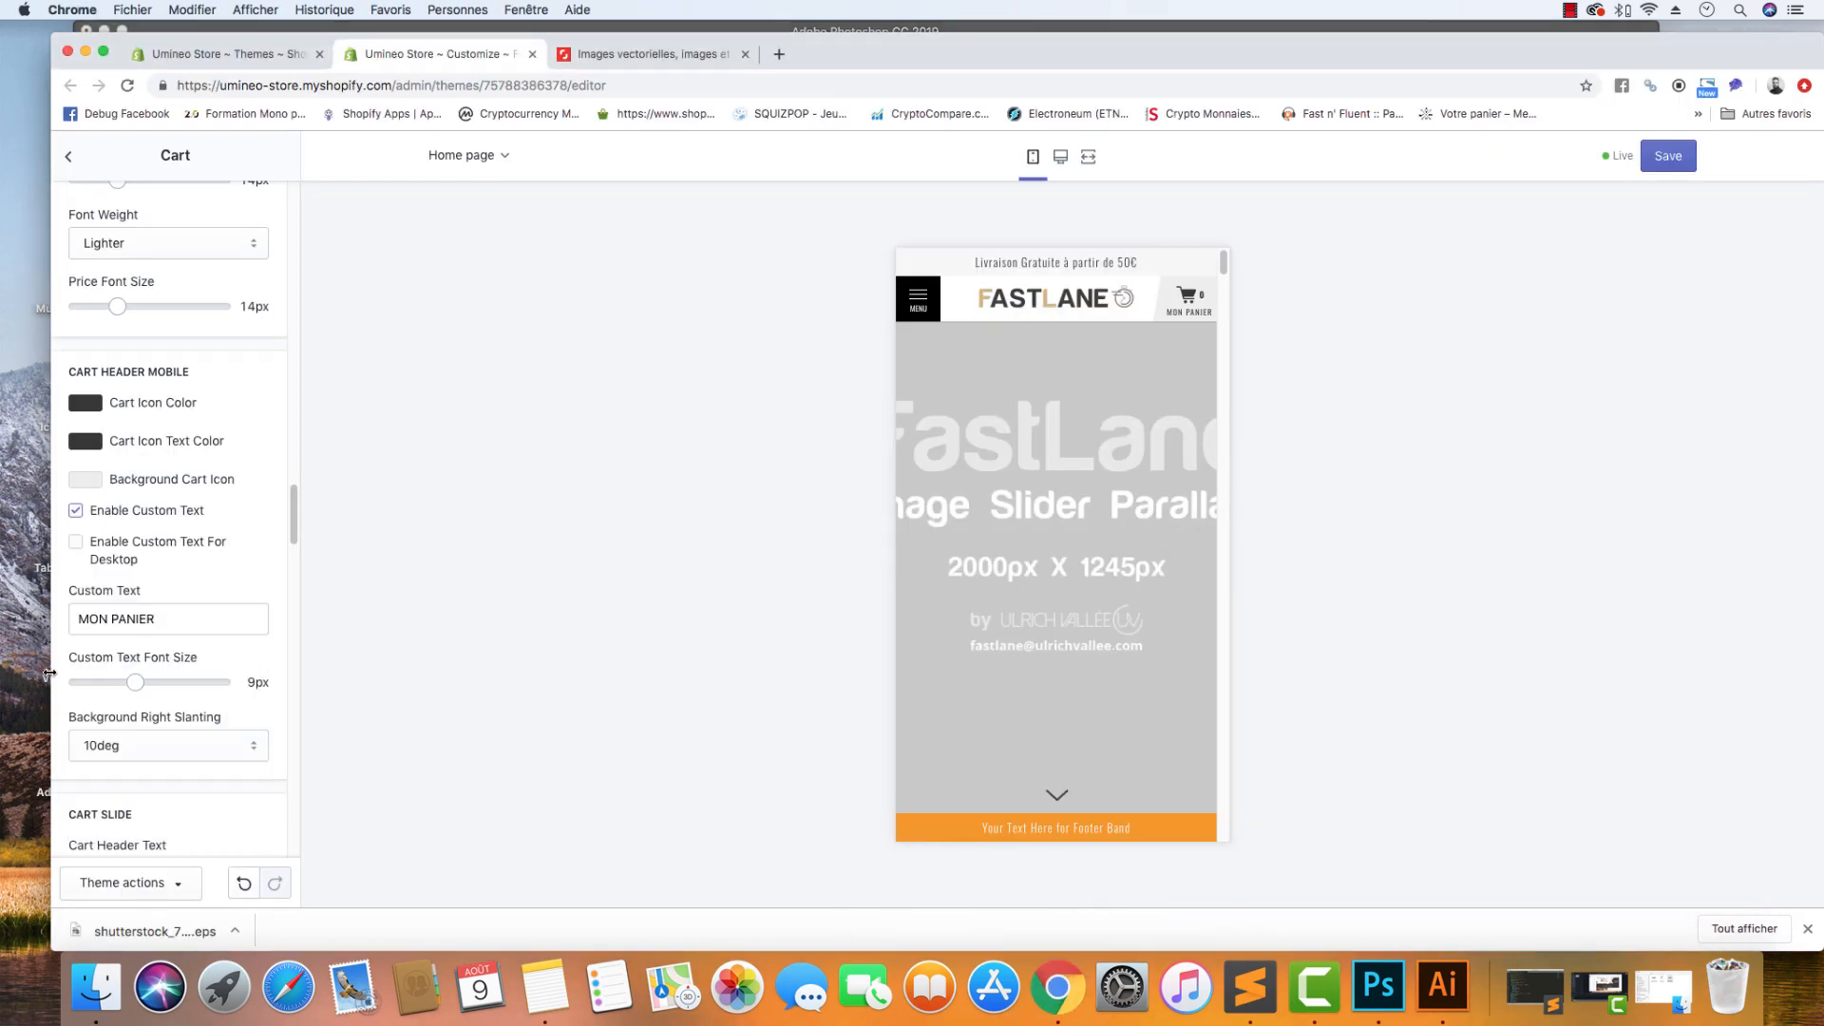
key("super+v")
Set the mobile header's Cart Icon Text Color and Cart Icon Color to white.
left_click(85, 440)
left_click(84, 464)
left_click(87, 407)
left_click(74, 431)
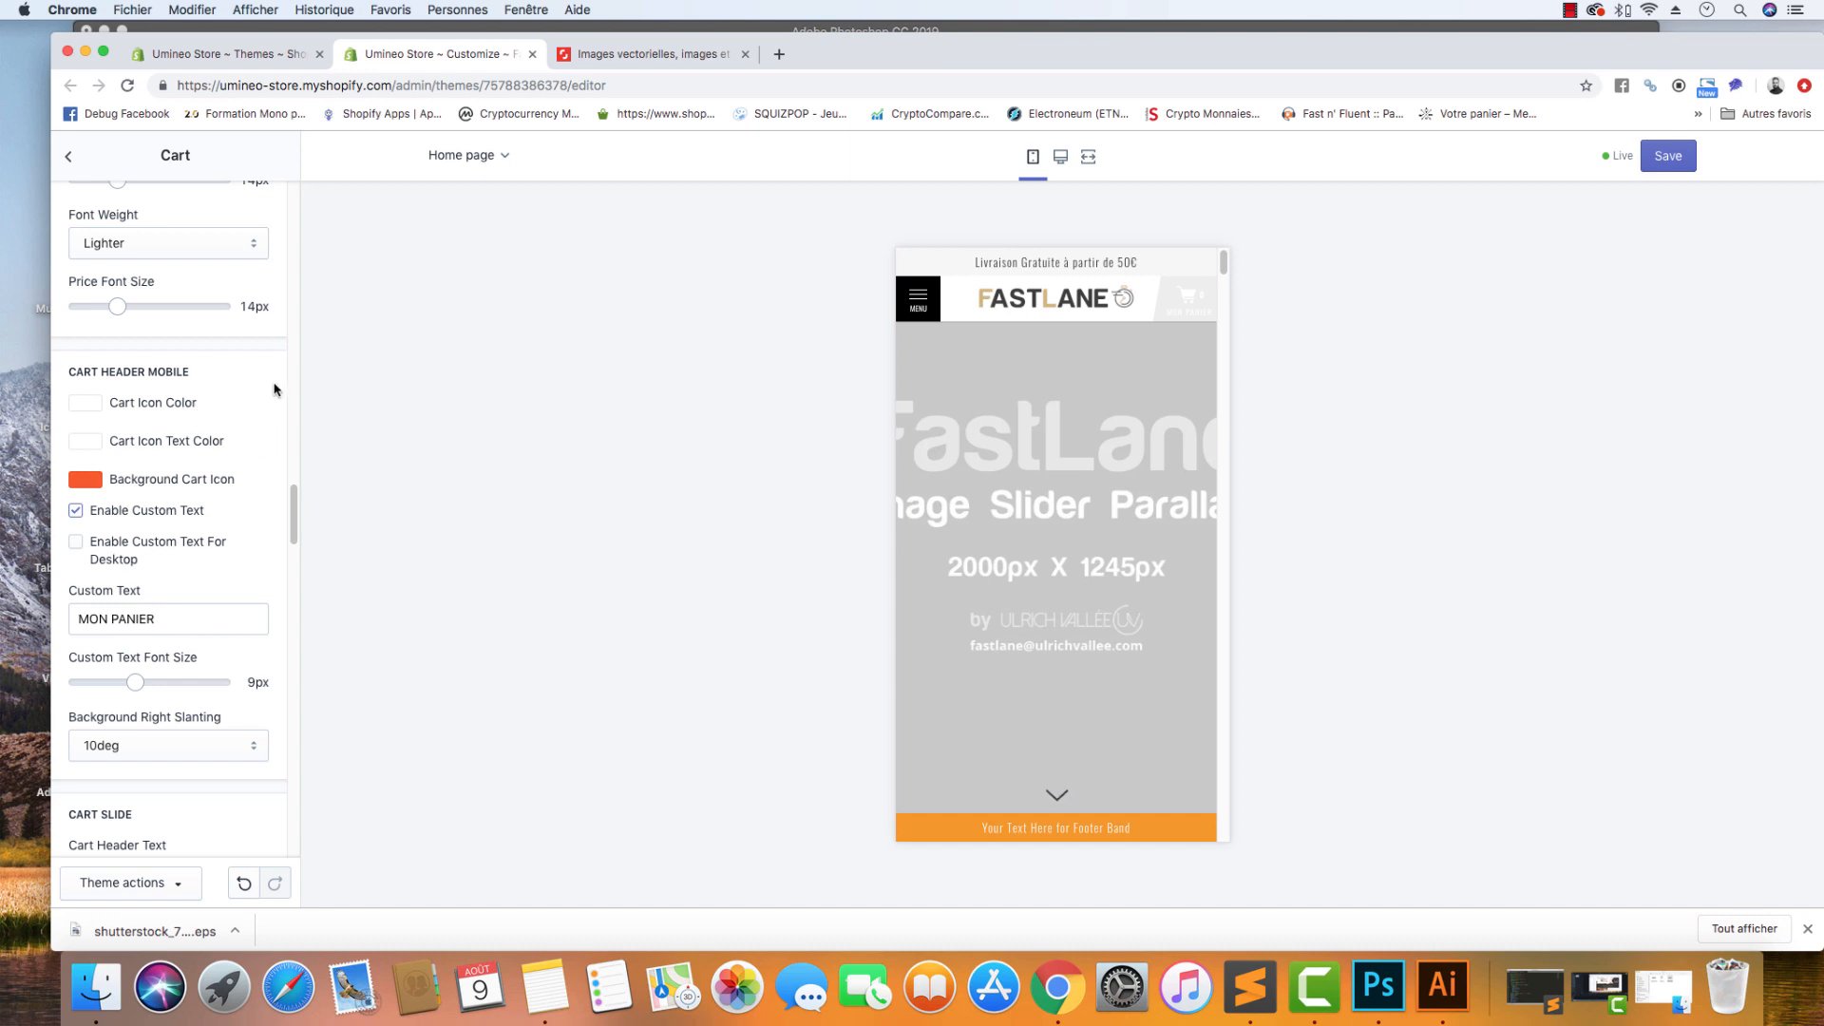
Open and close the cart drawer in the mobile preview, then save the theme changes.
left_click(1187, 310)
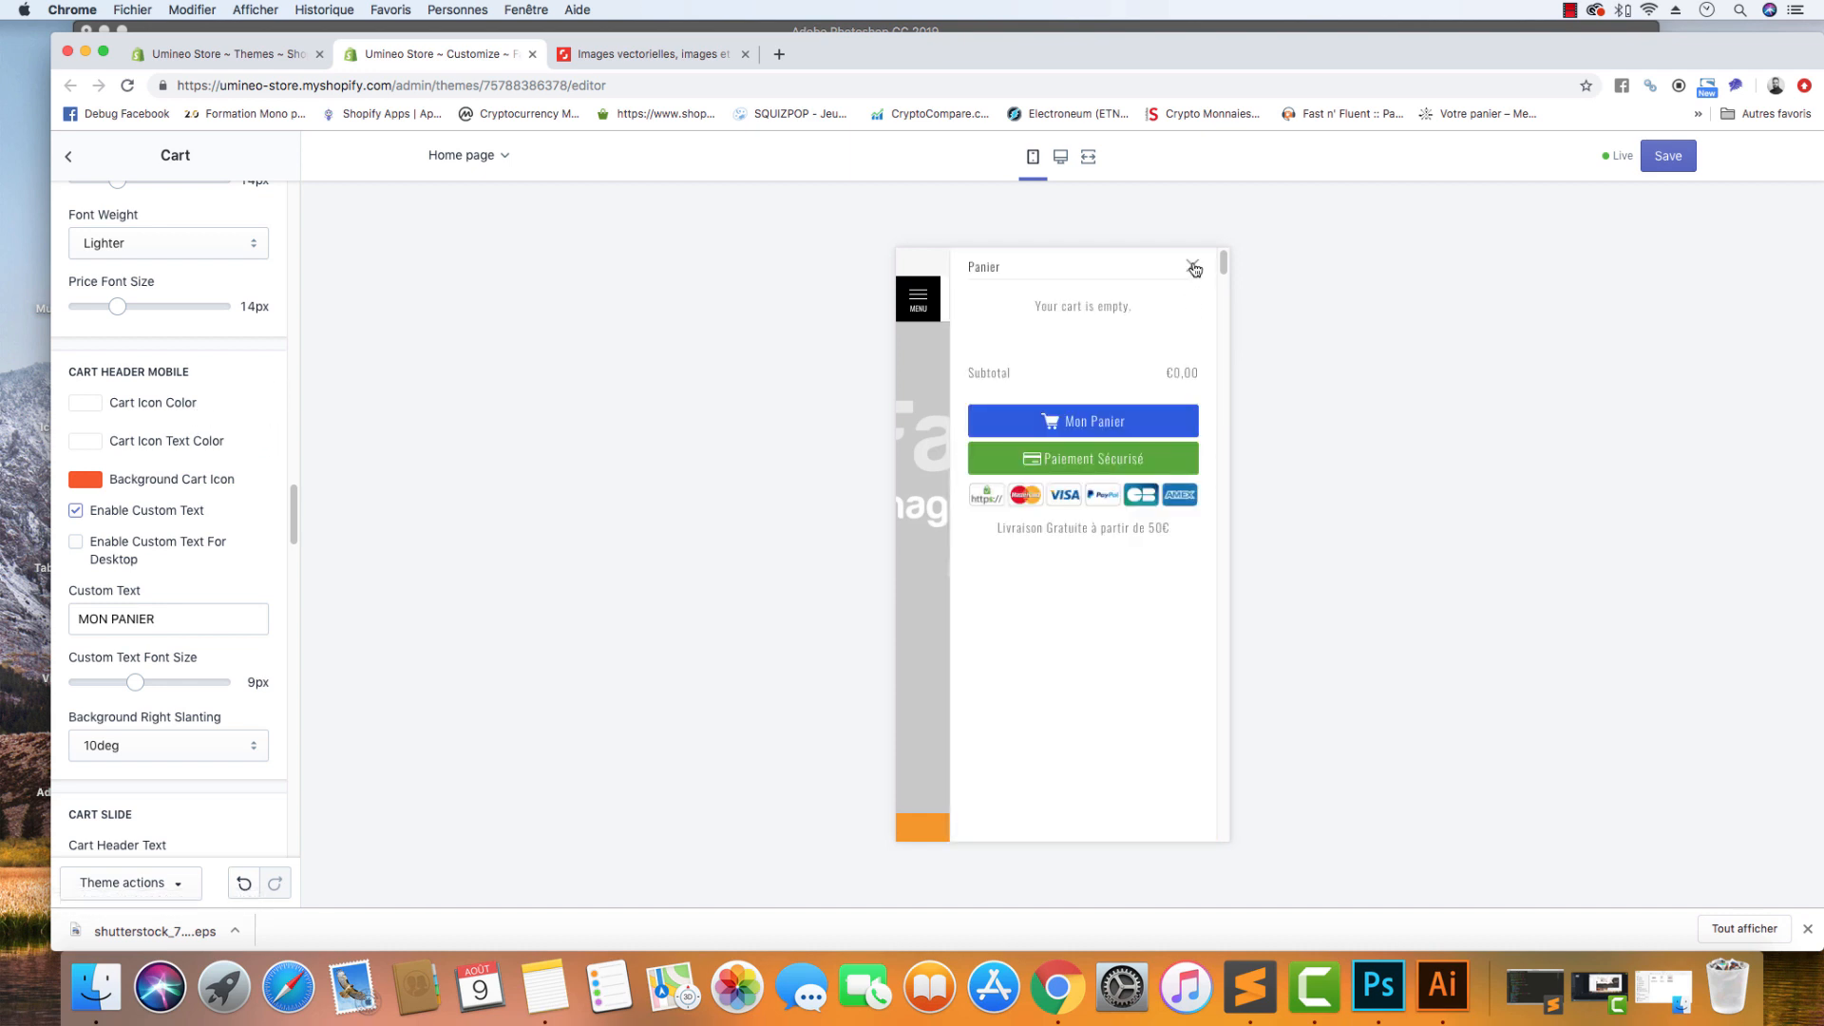
left_click(1193, 267)
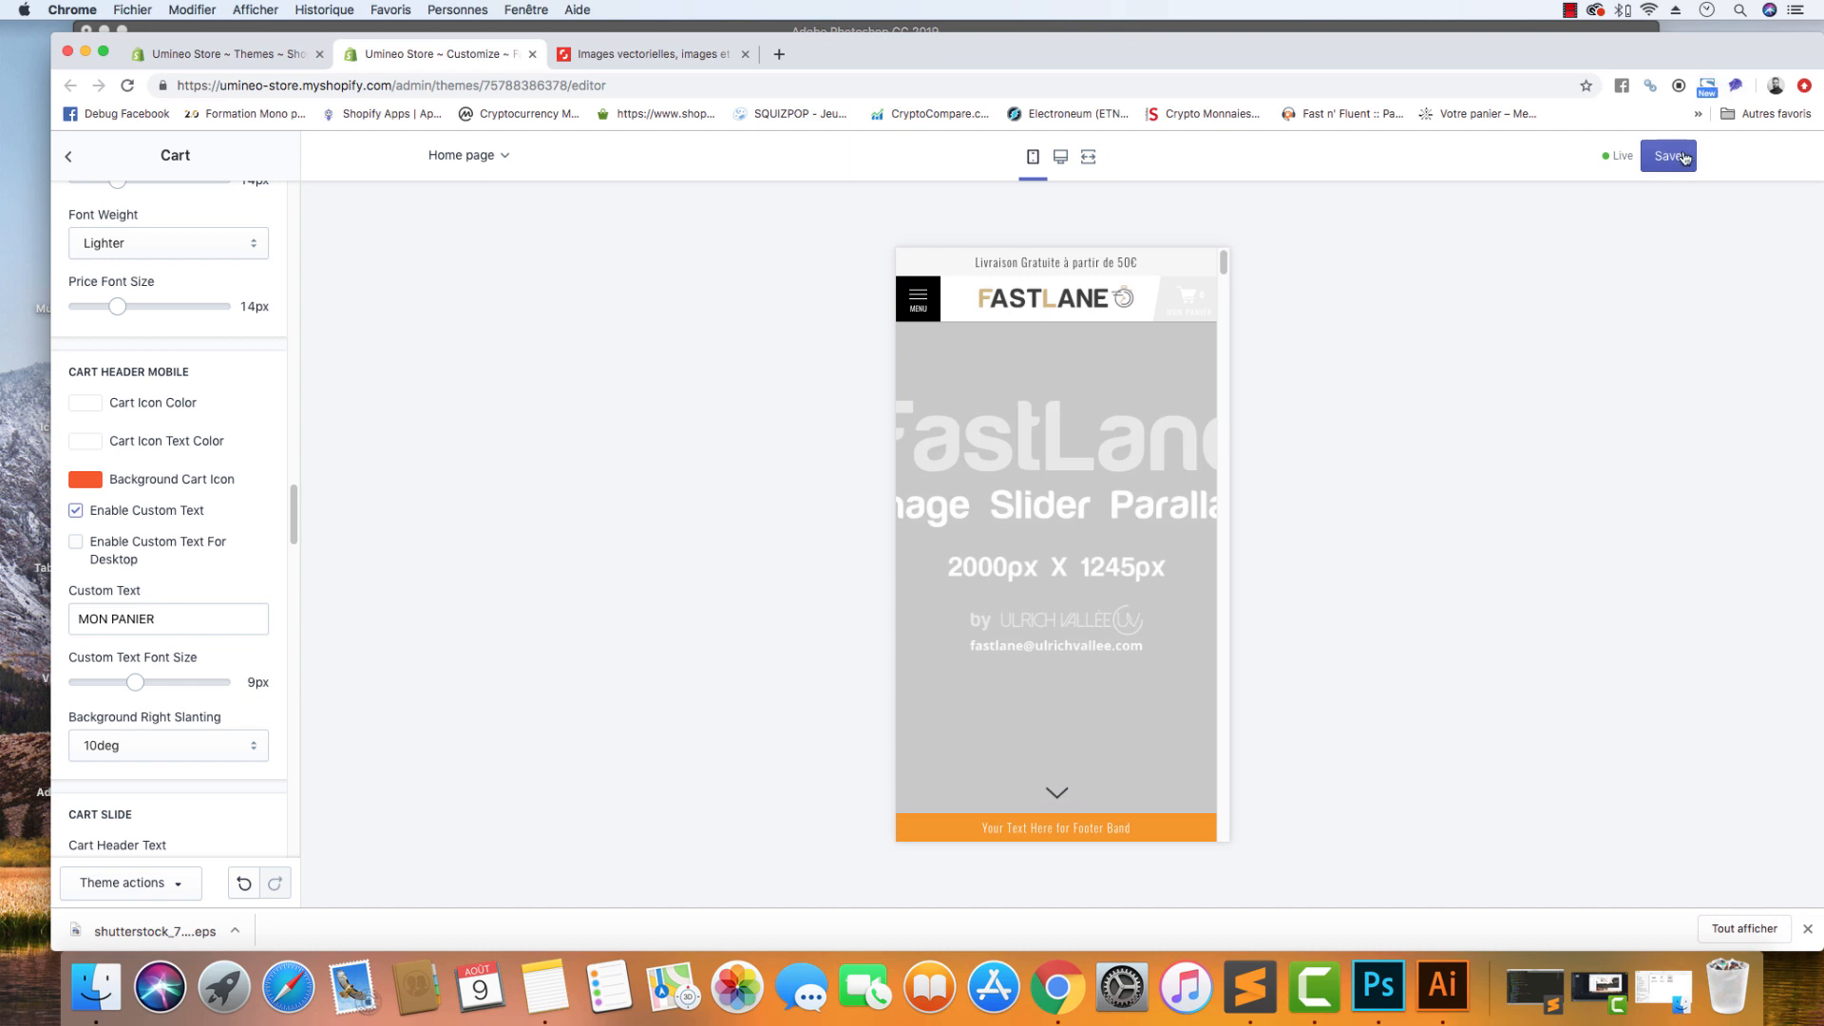
left_click(1682, 157)
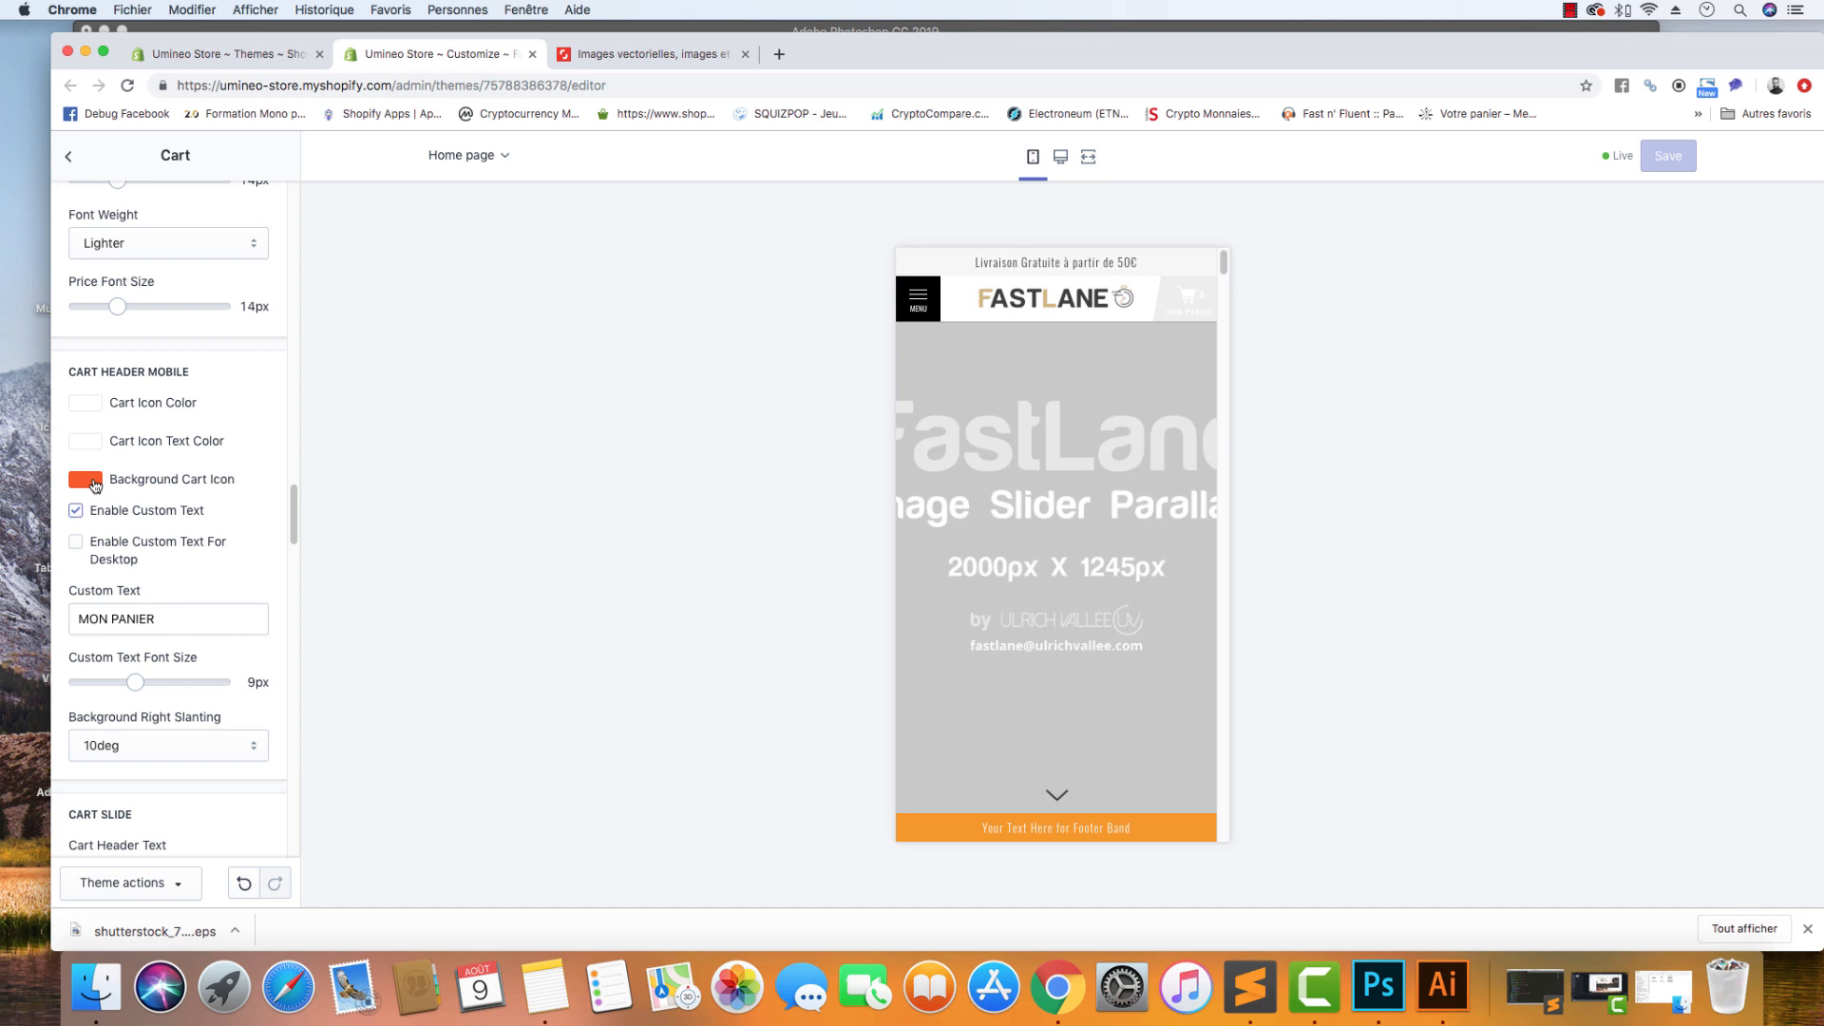
Reload the theme editor and reopen the Cart theme settings at the Cart Header Mobile section.
left_click(127, 86)
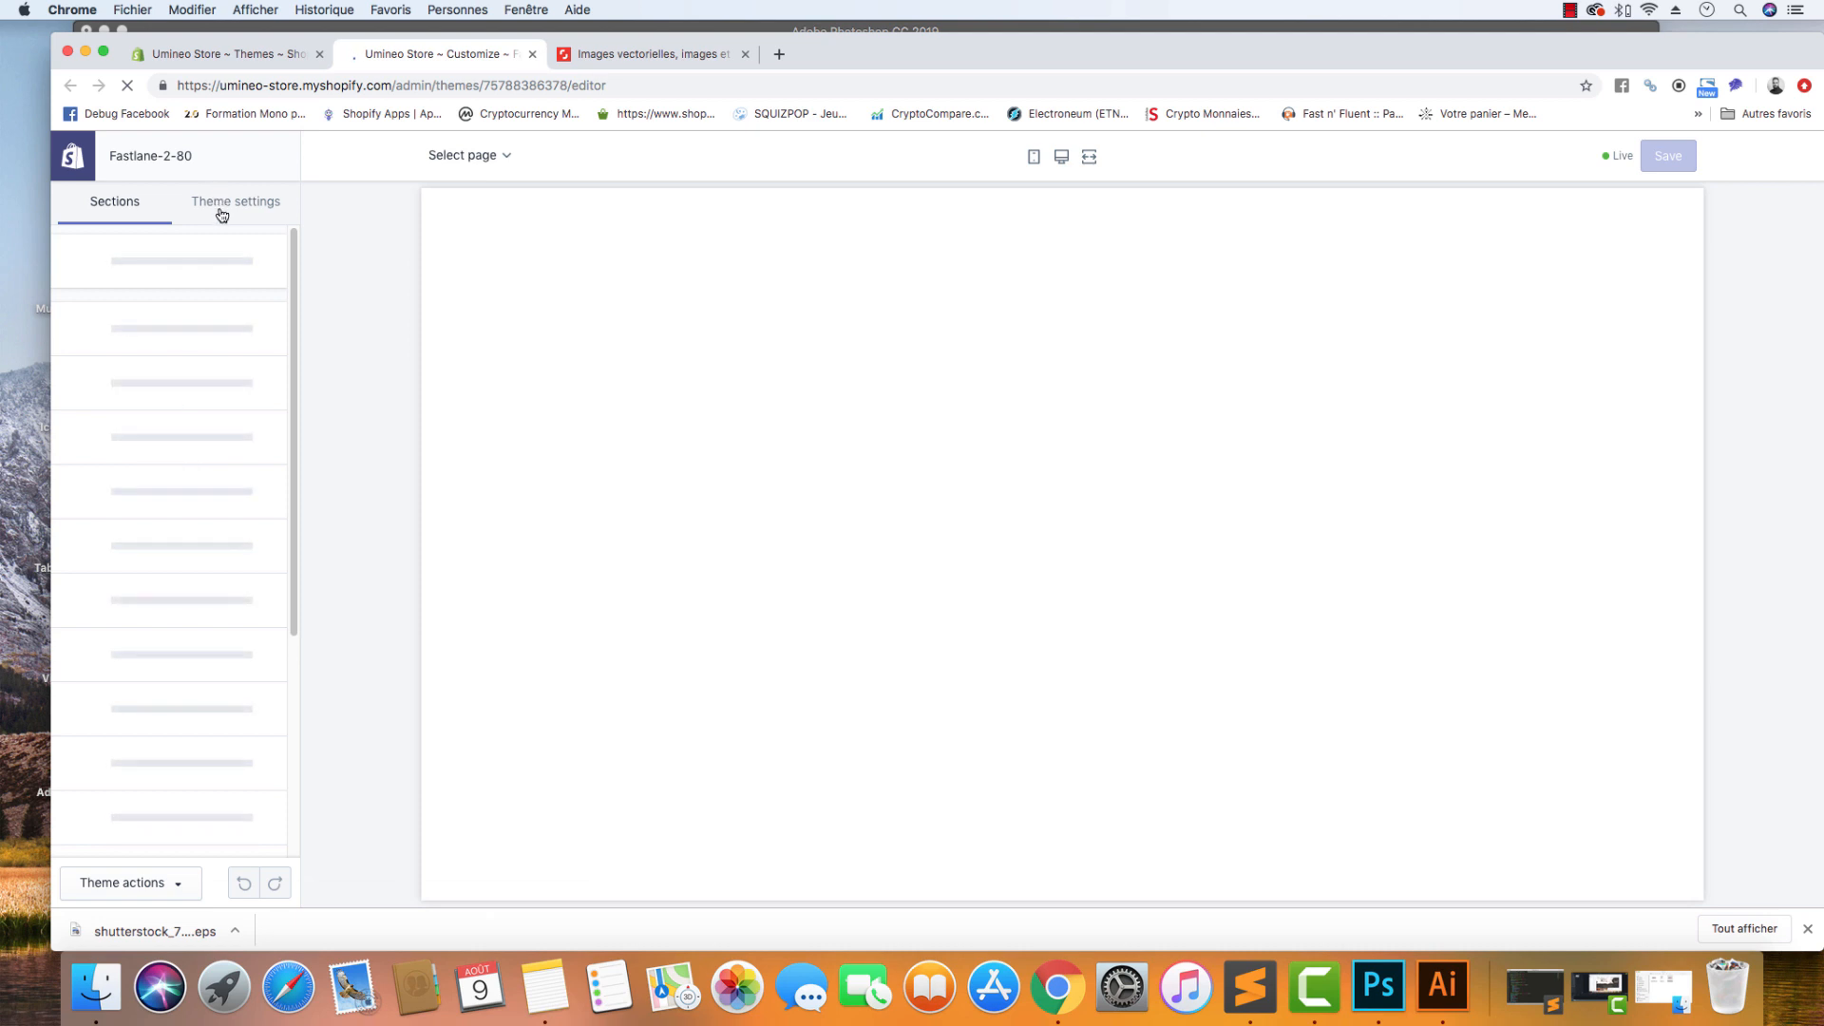
left_click(222, 213)
left_click(120, 423)
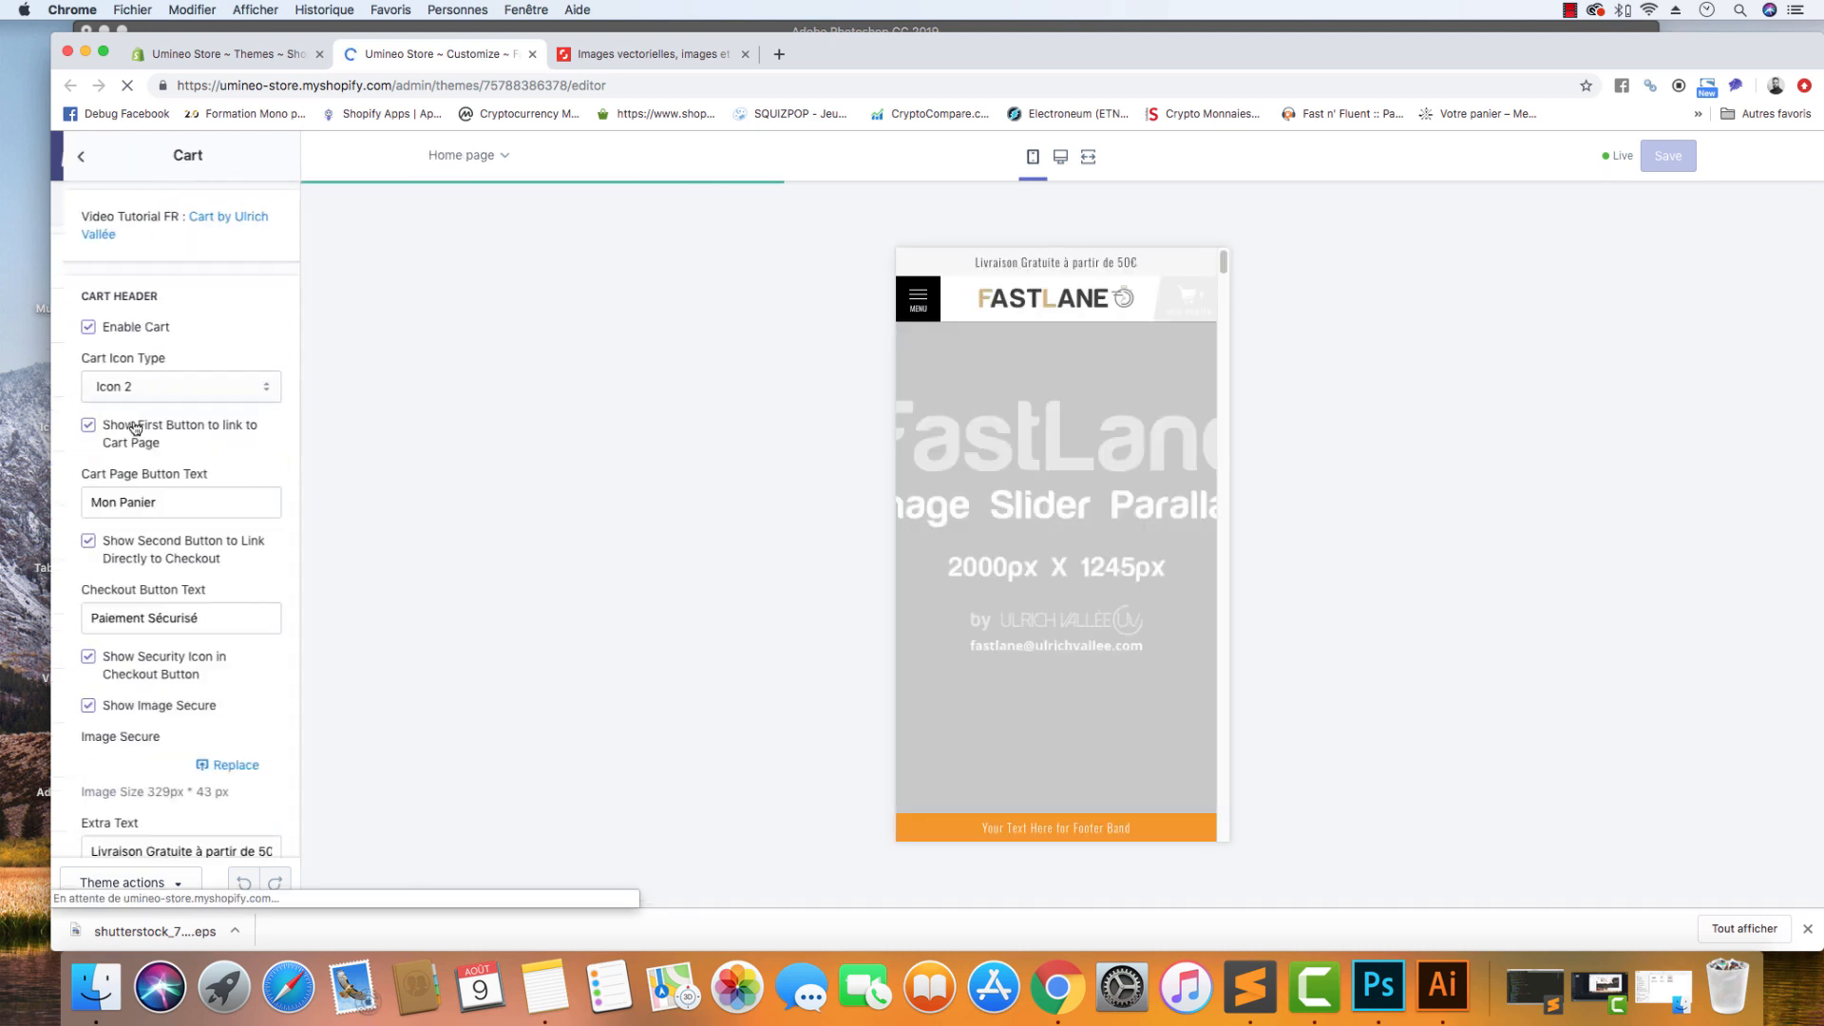
scroll(137, 425, "down", 15)
scroll(138, 425, "down", 10)
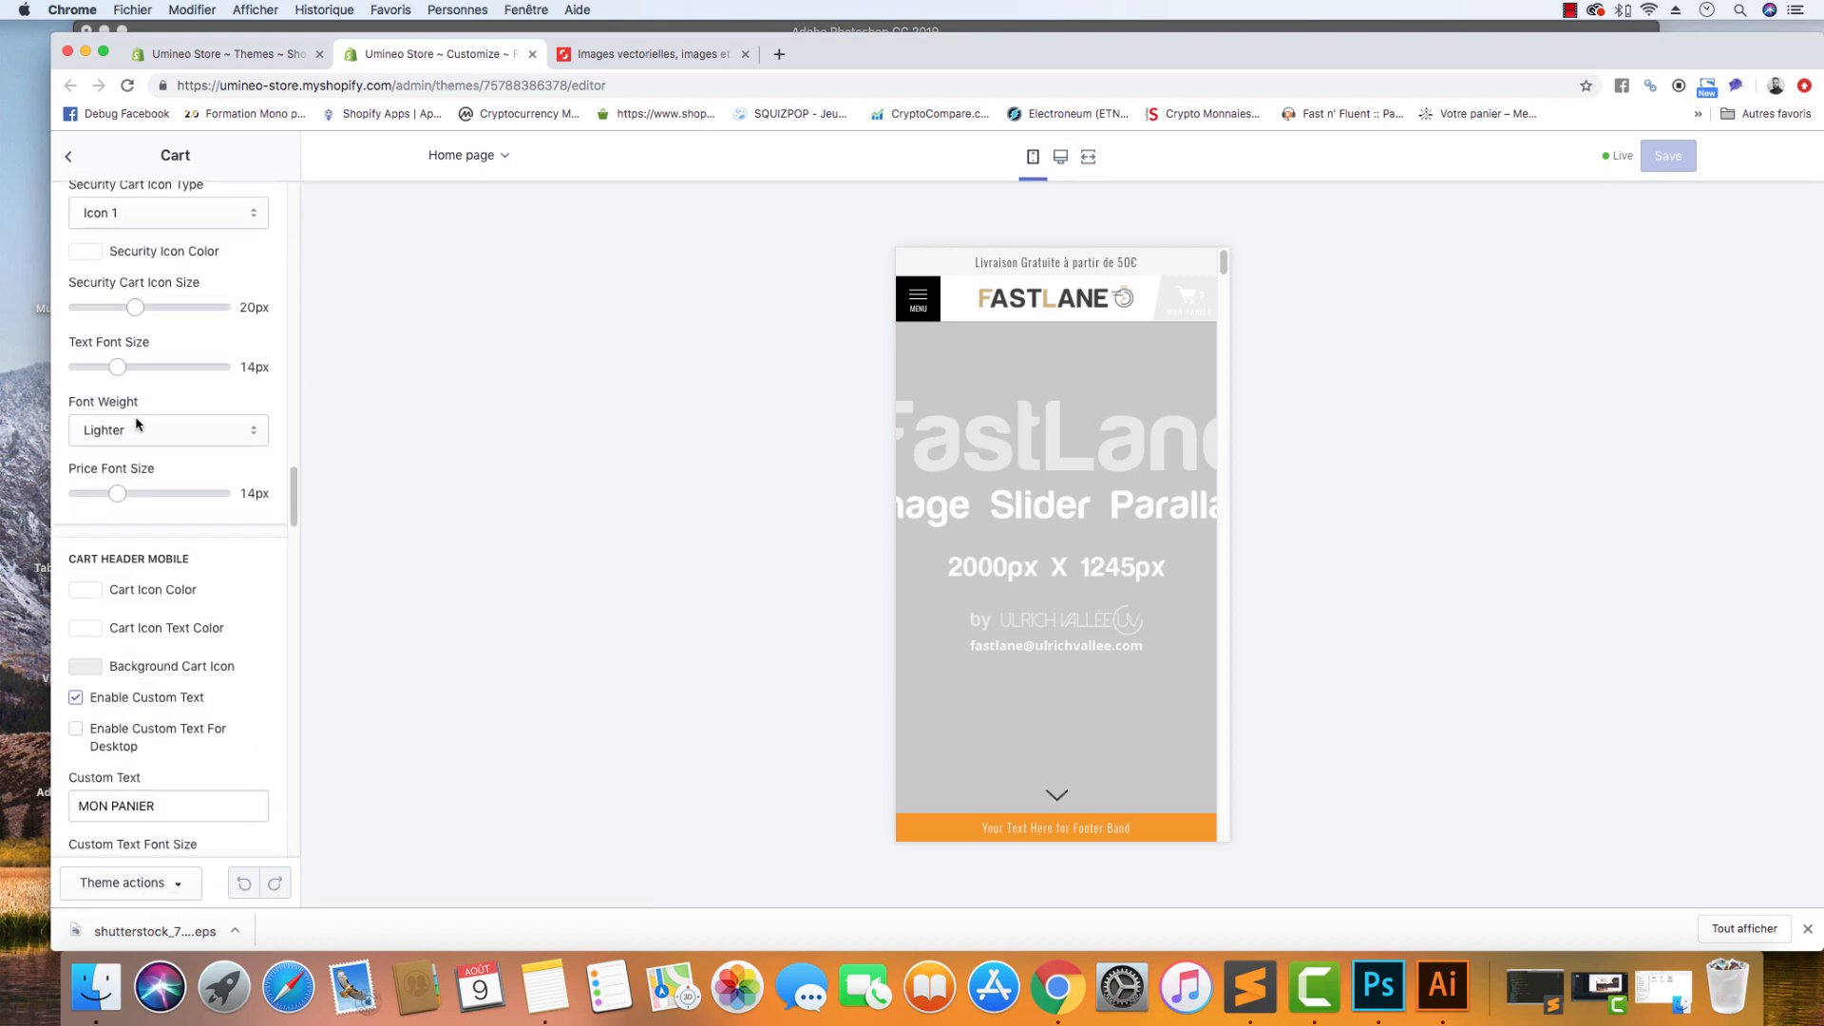
Set the mobile Background Cart Icon colour to the copied #fa581d and return to the theme settings list.
scroll(106, 445, "up", 3)
left_click(85, 445)
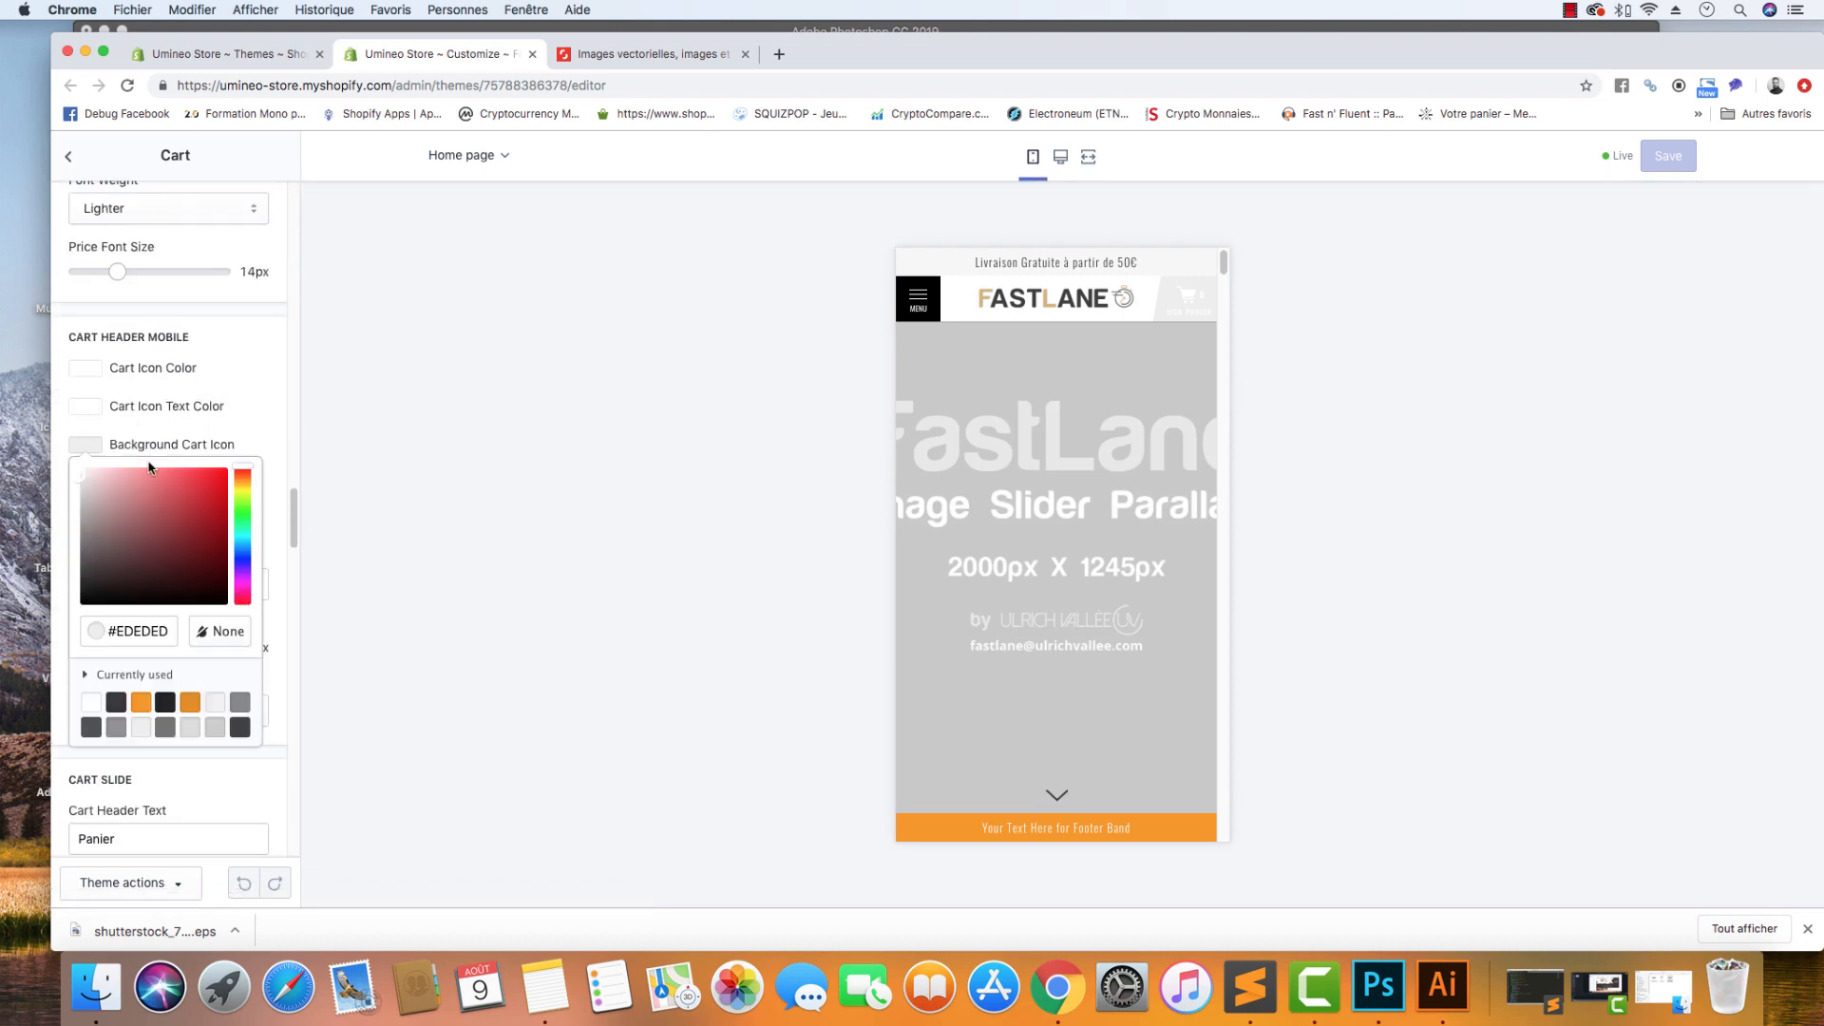
left_click_drag(175, 630, 116, 634)
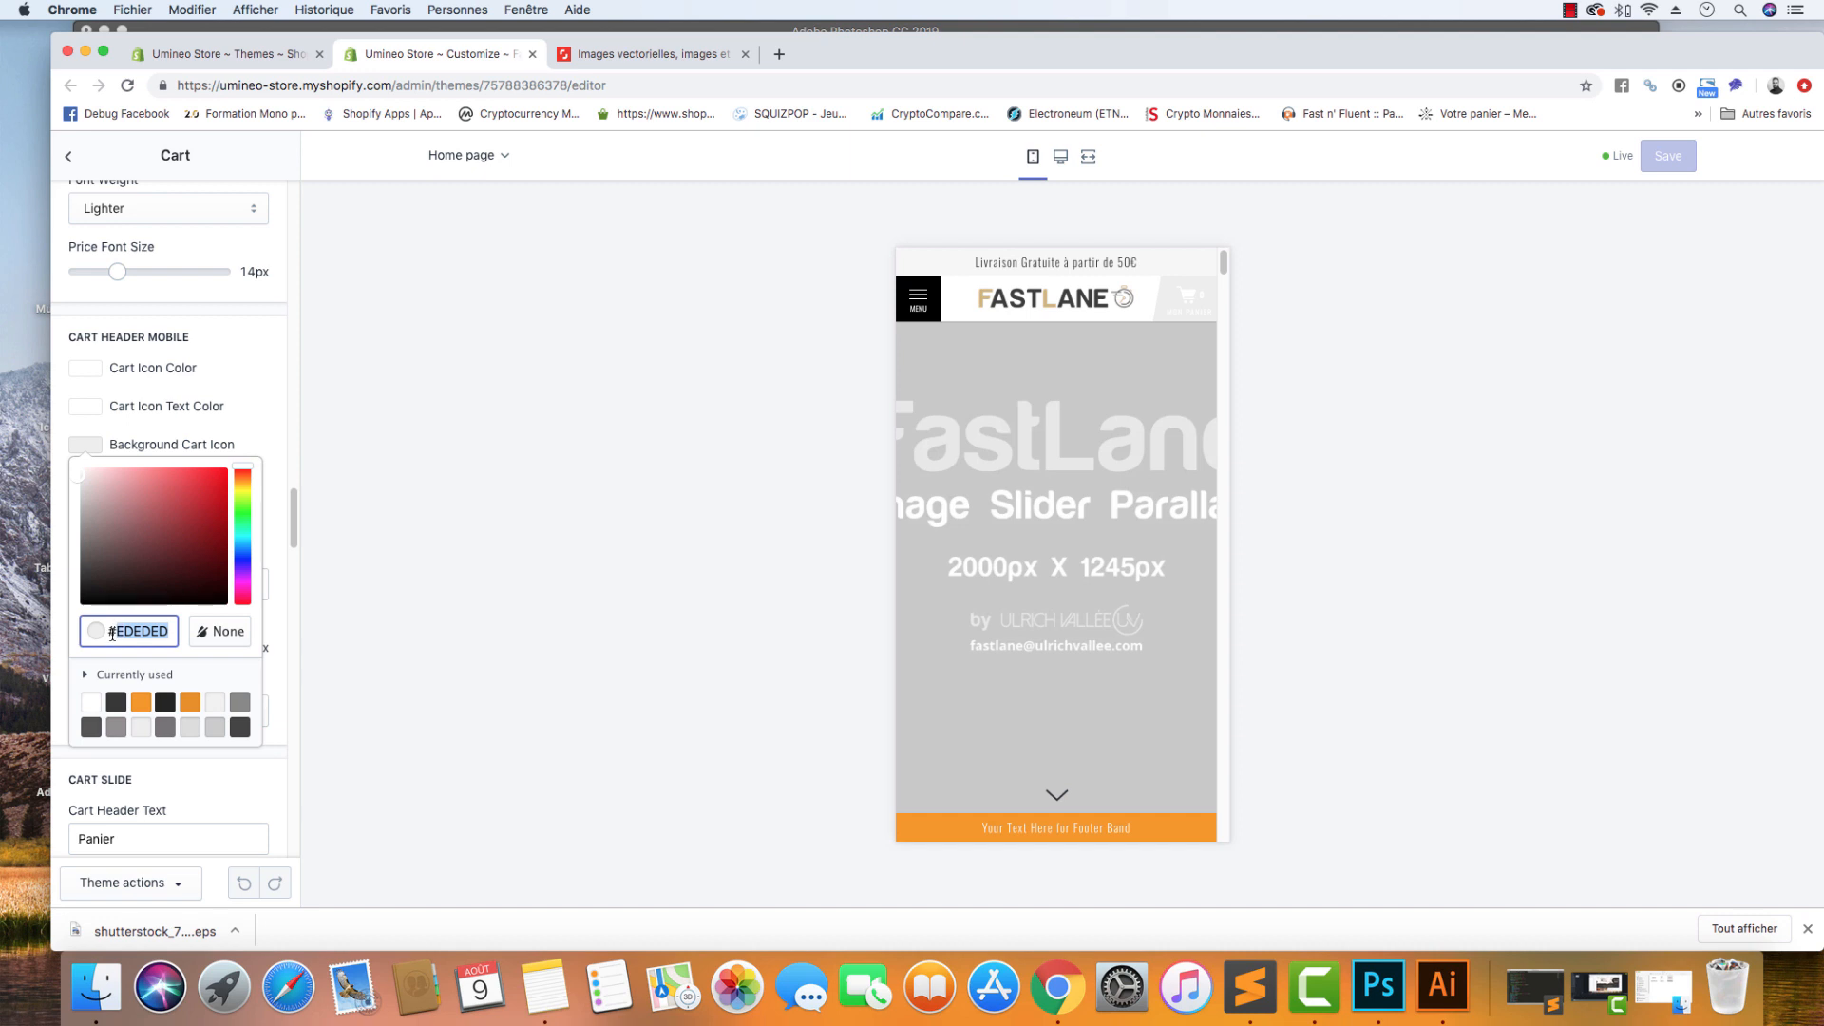
key("super+v")
left_click(282, 406)
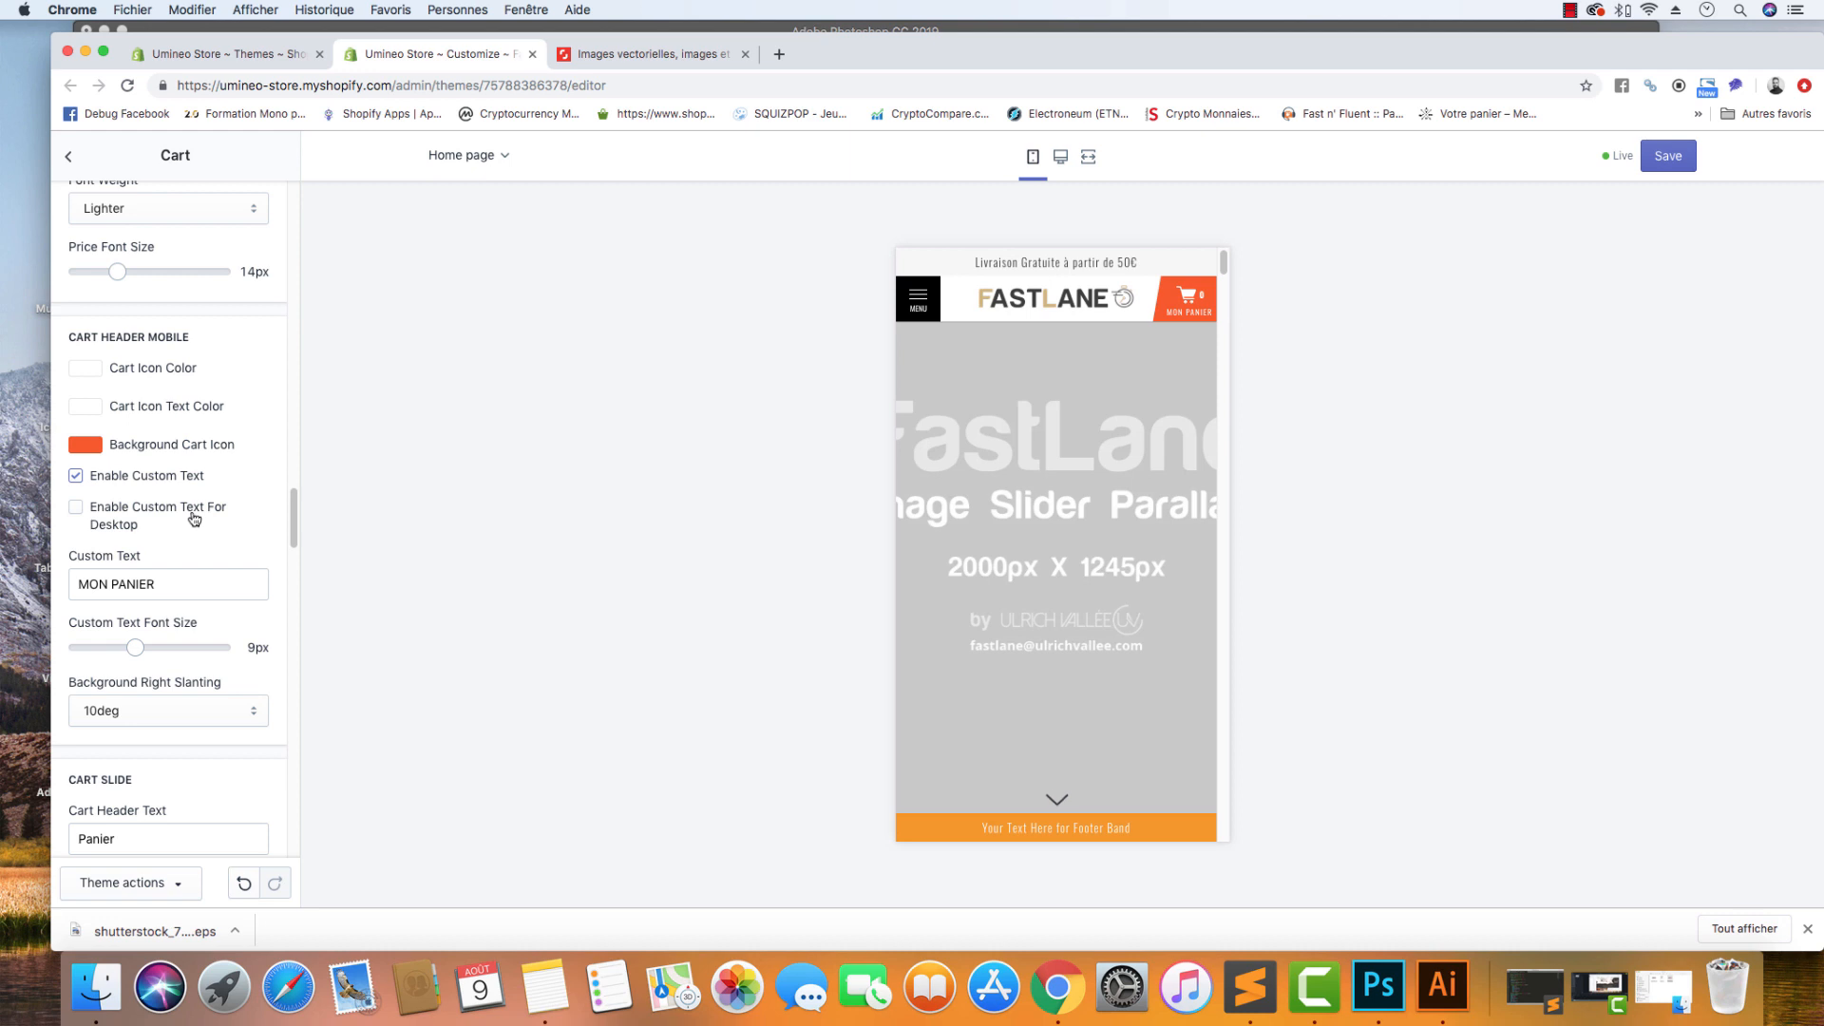
left_click(68, 157)
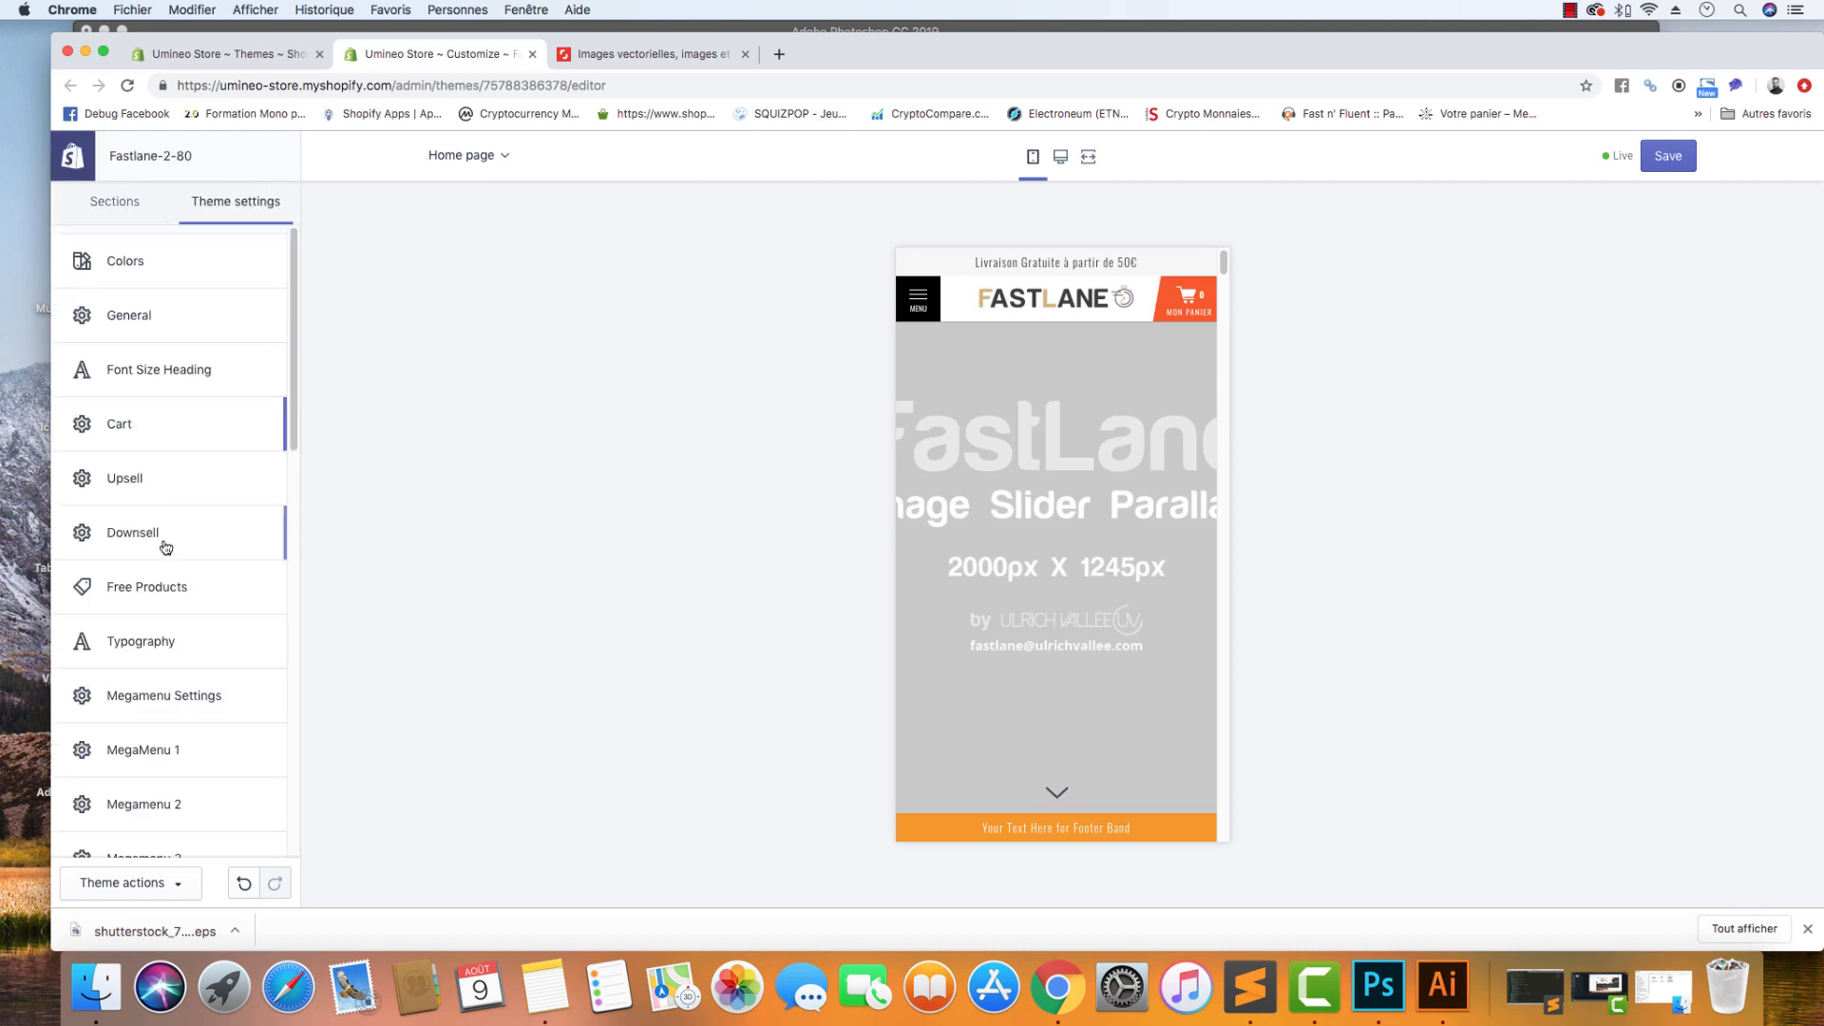
Open the Header theme settings and start replacing the uploaded logo under Custom Logo.
scroll(177, 565, "down", 10)
left_click(172, 468)
scroll(172, 472, "down", 10)
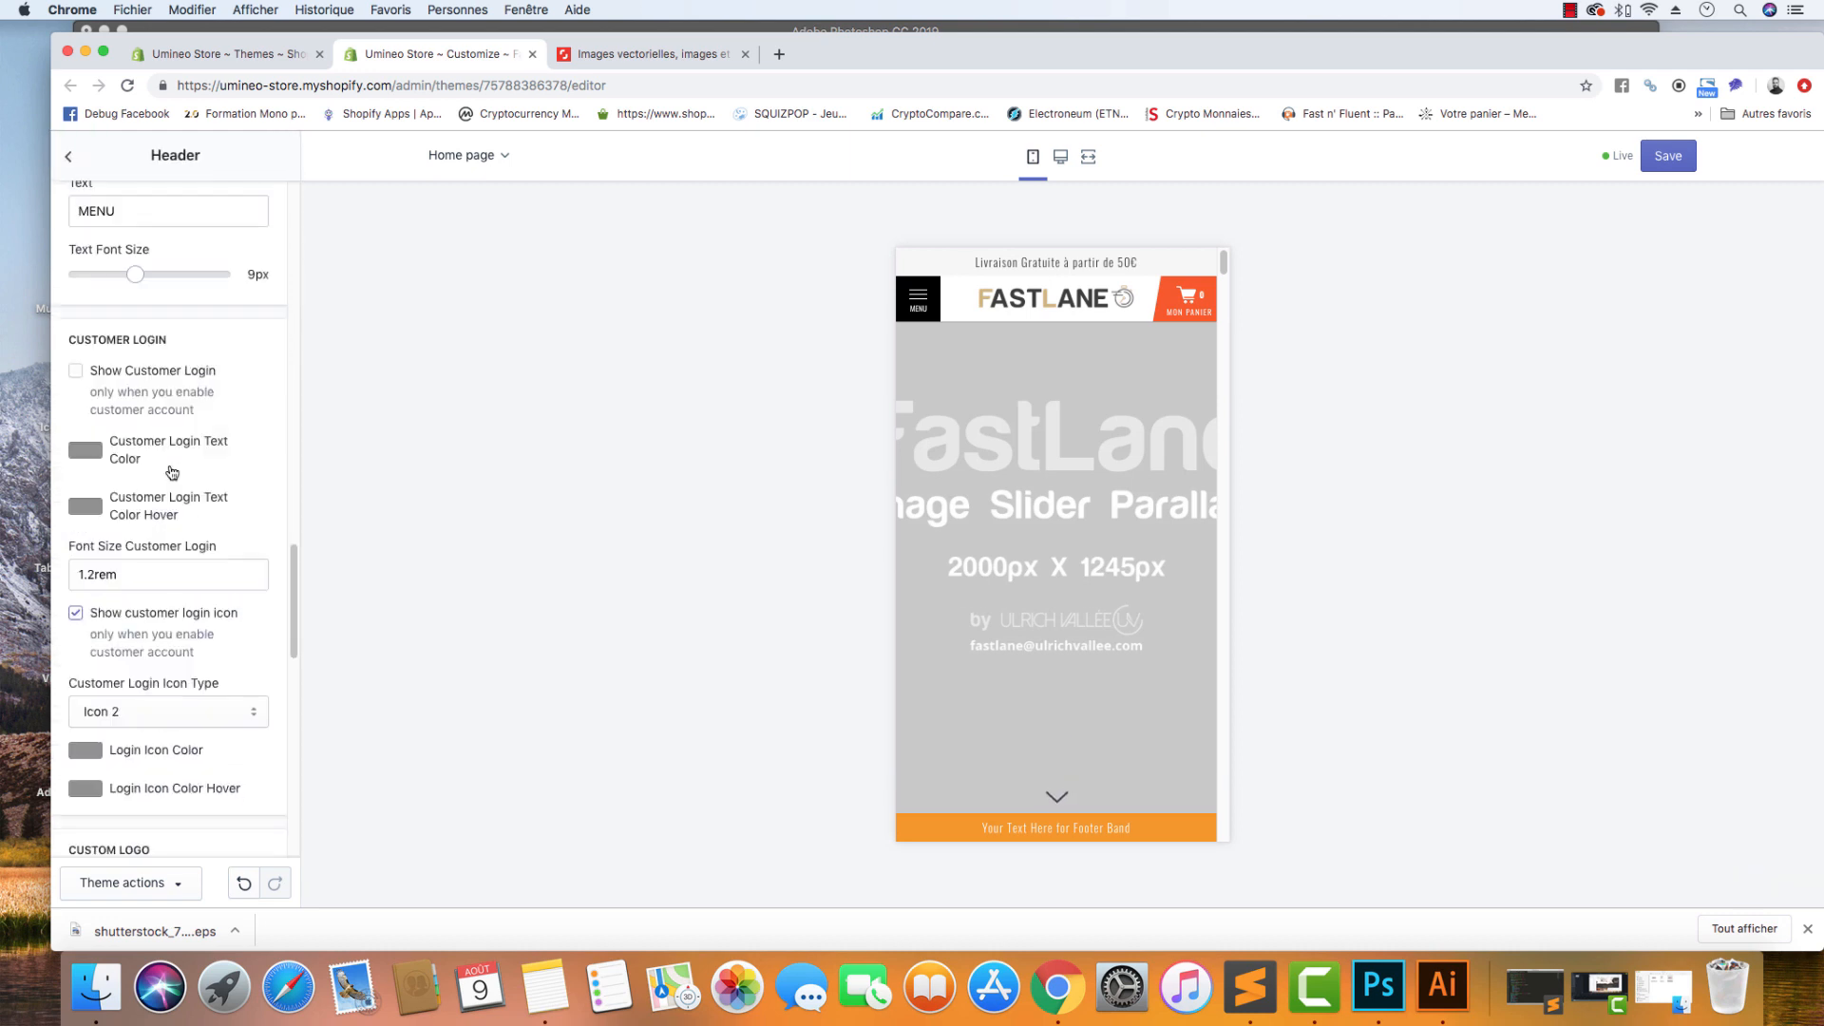
scroll(172, 473, "down", 5)
left_click(225, 579)
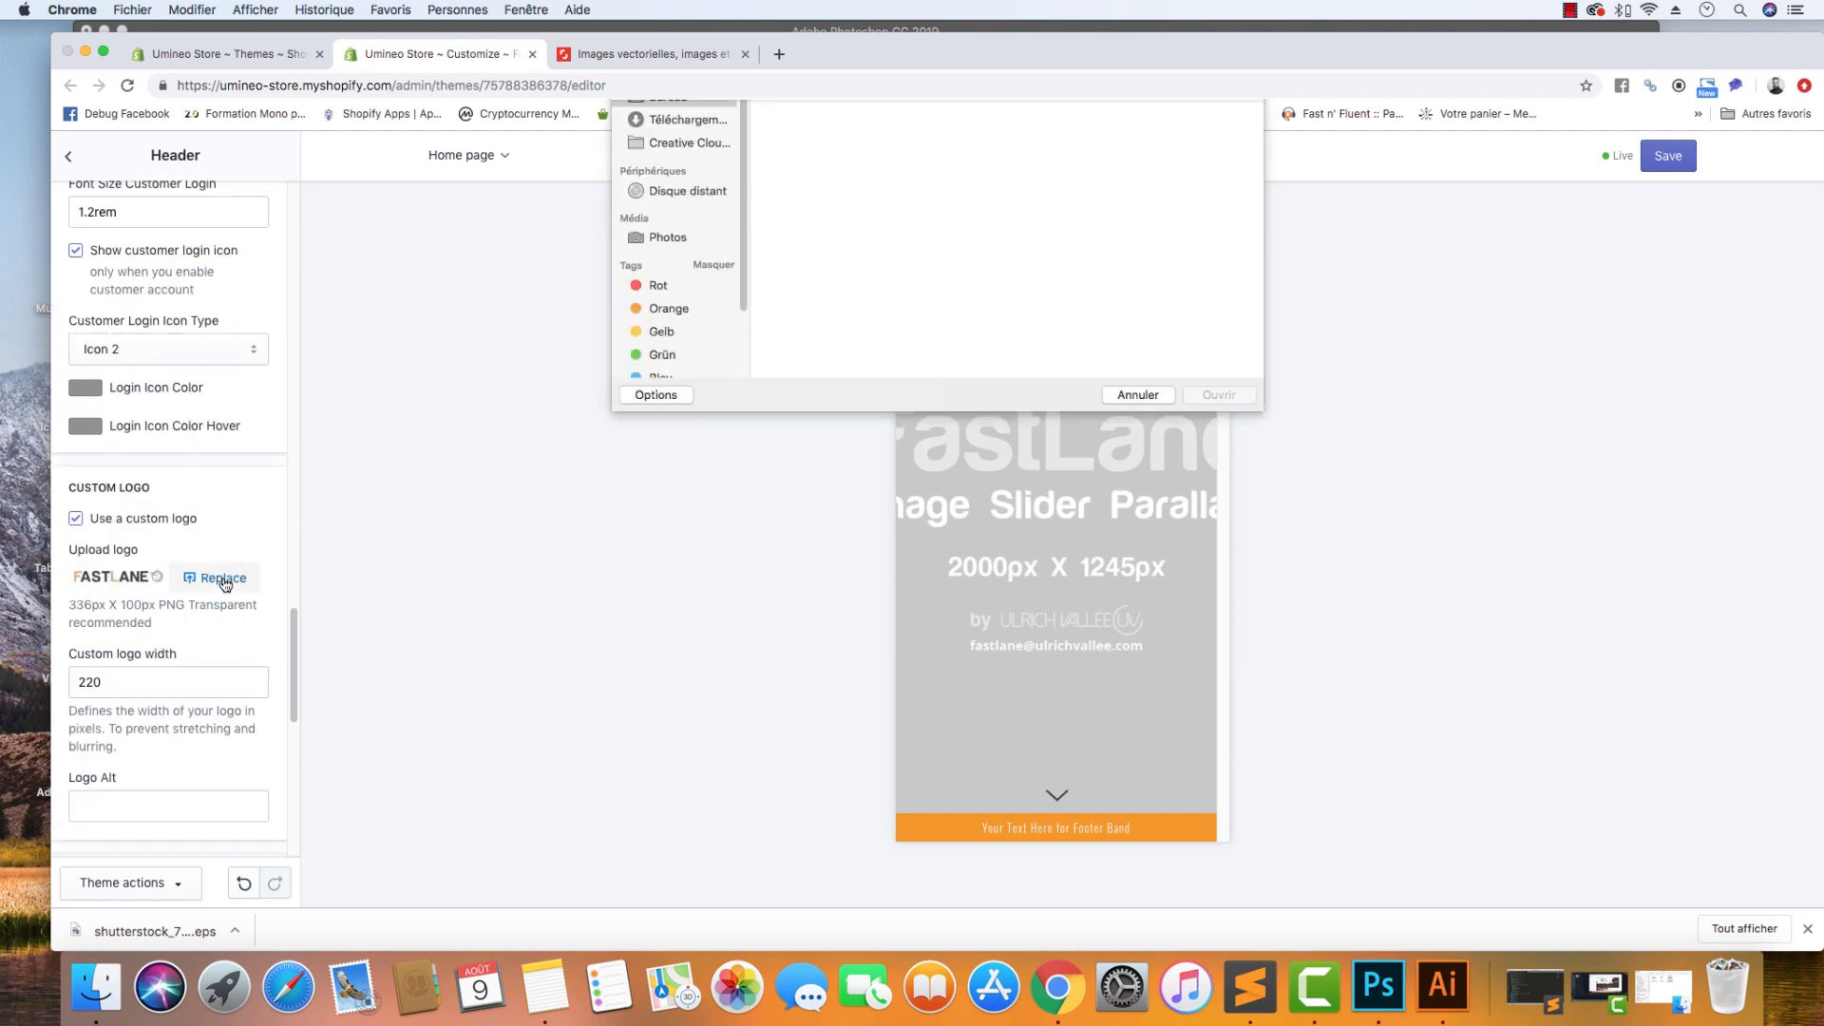
Upload Umineo.png from the Logo folder inside the desktop's Umineo folder as the custom logo and save the theme.
left_click(945, 354)
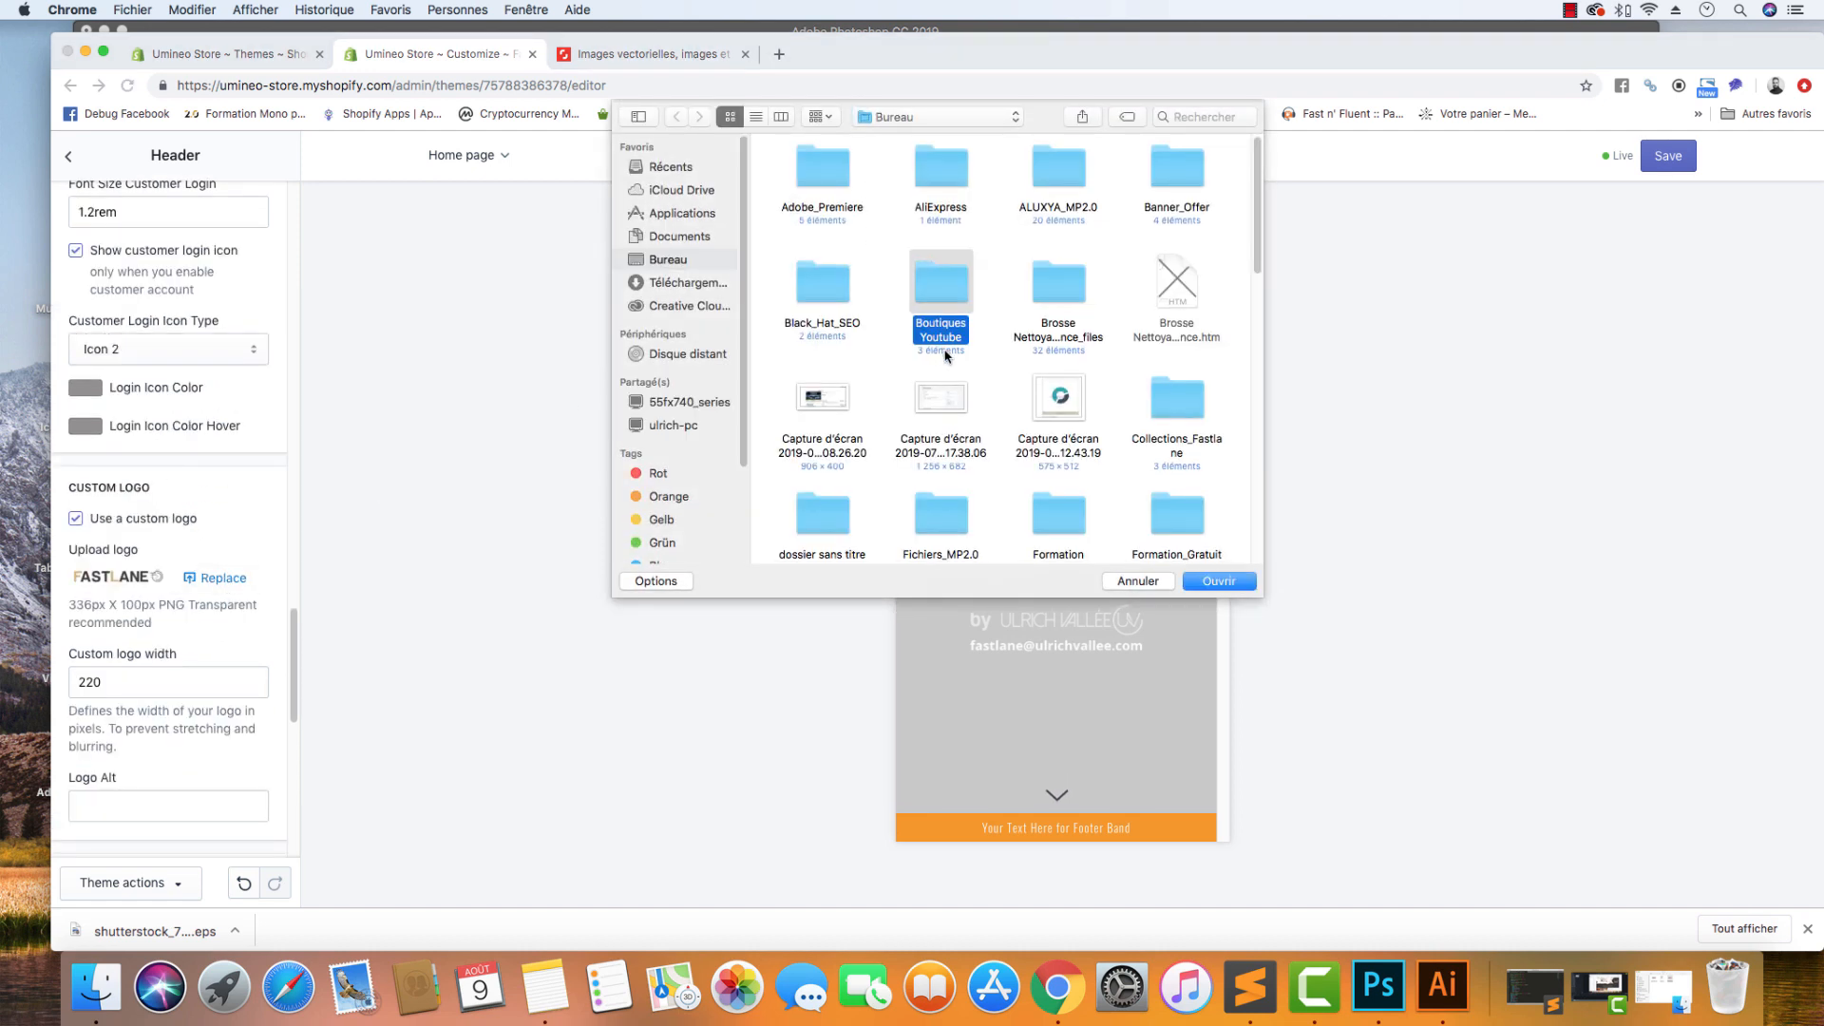
left_click(950, 179)
type("umineo")
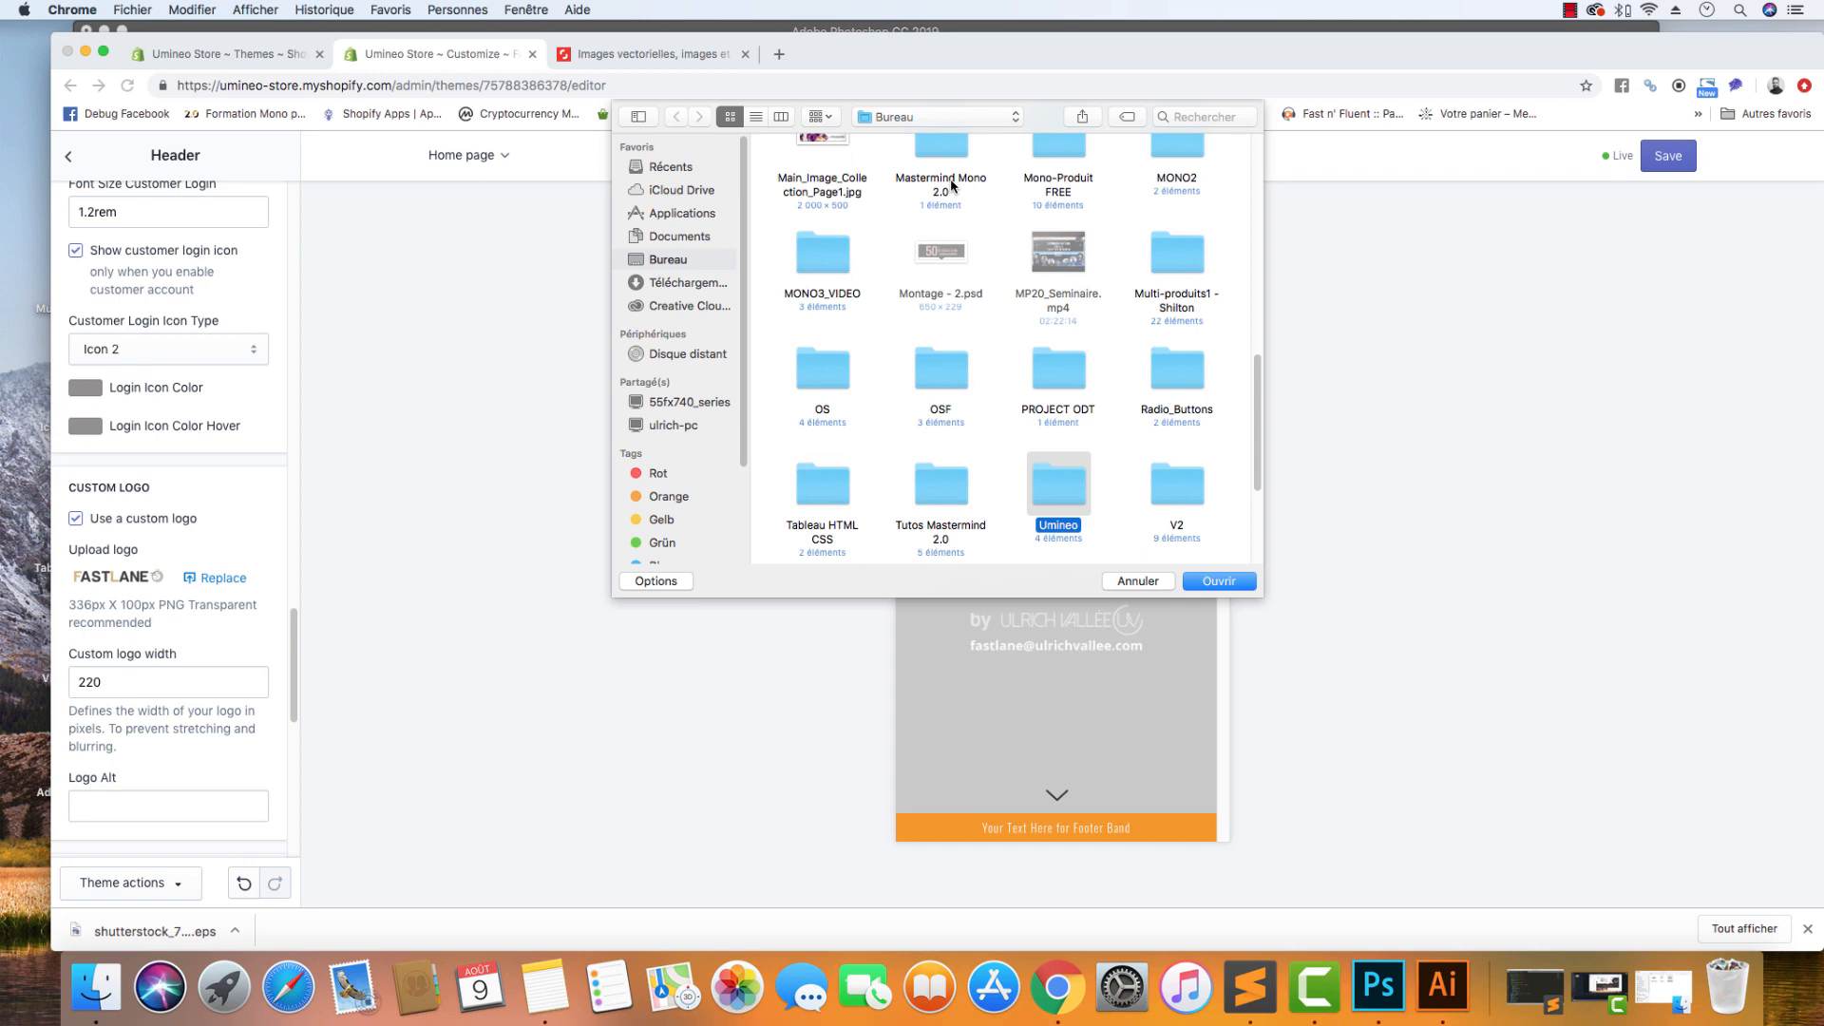
key("Return")
double_click(926, 171)
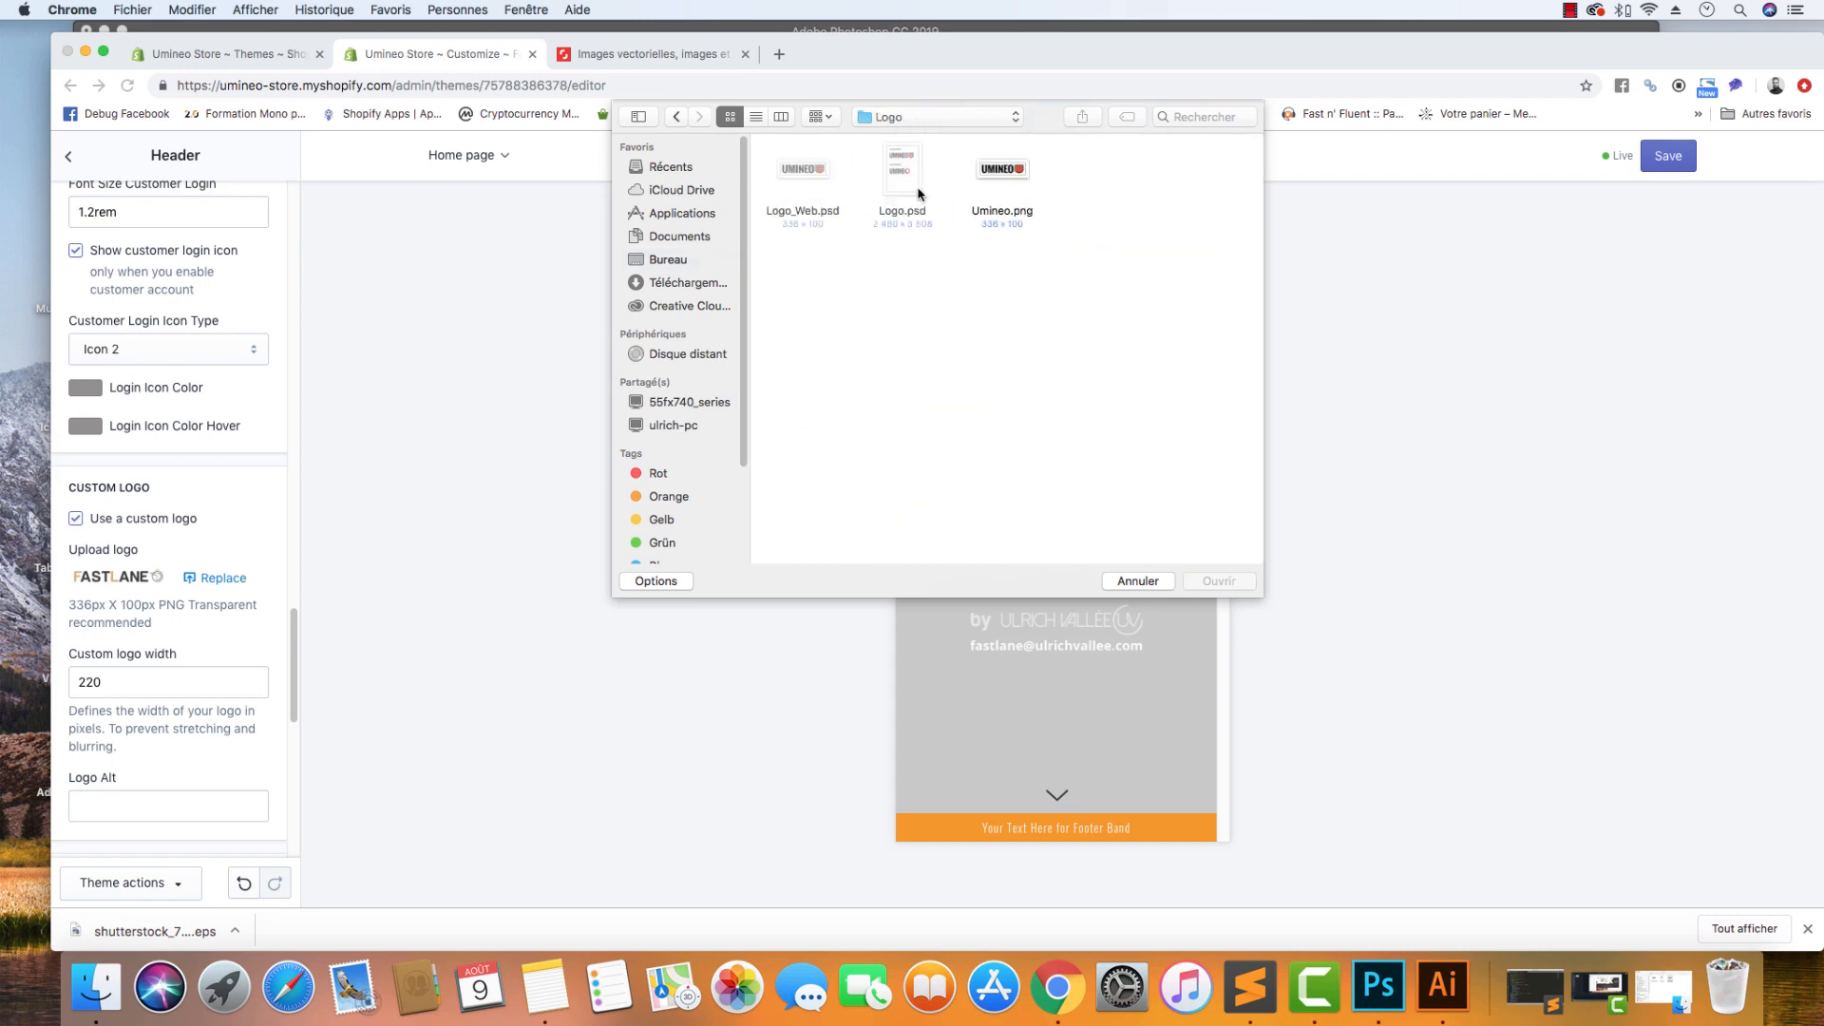
left_click(995, 174)
left_click(1204, 586)
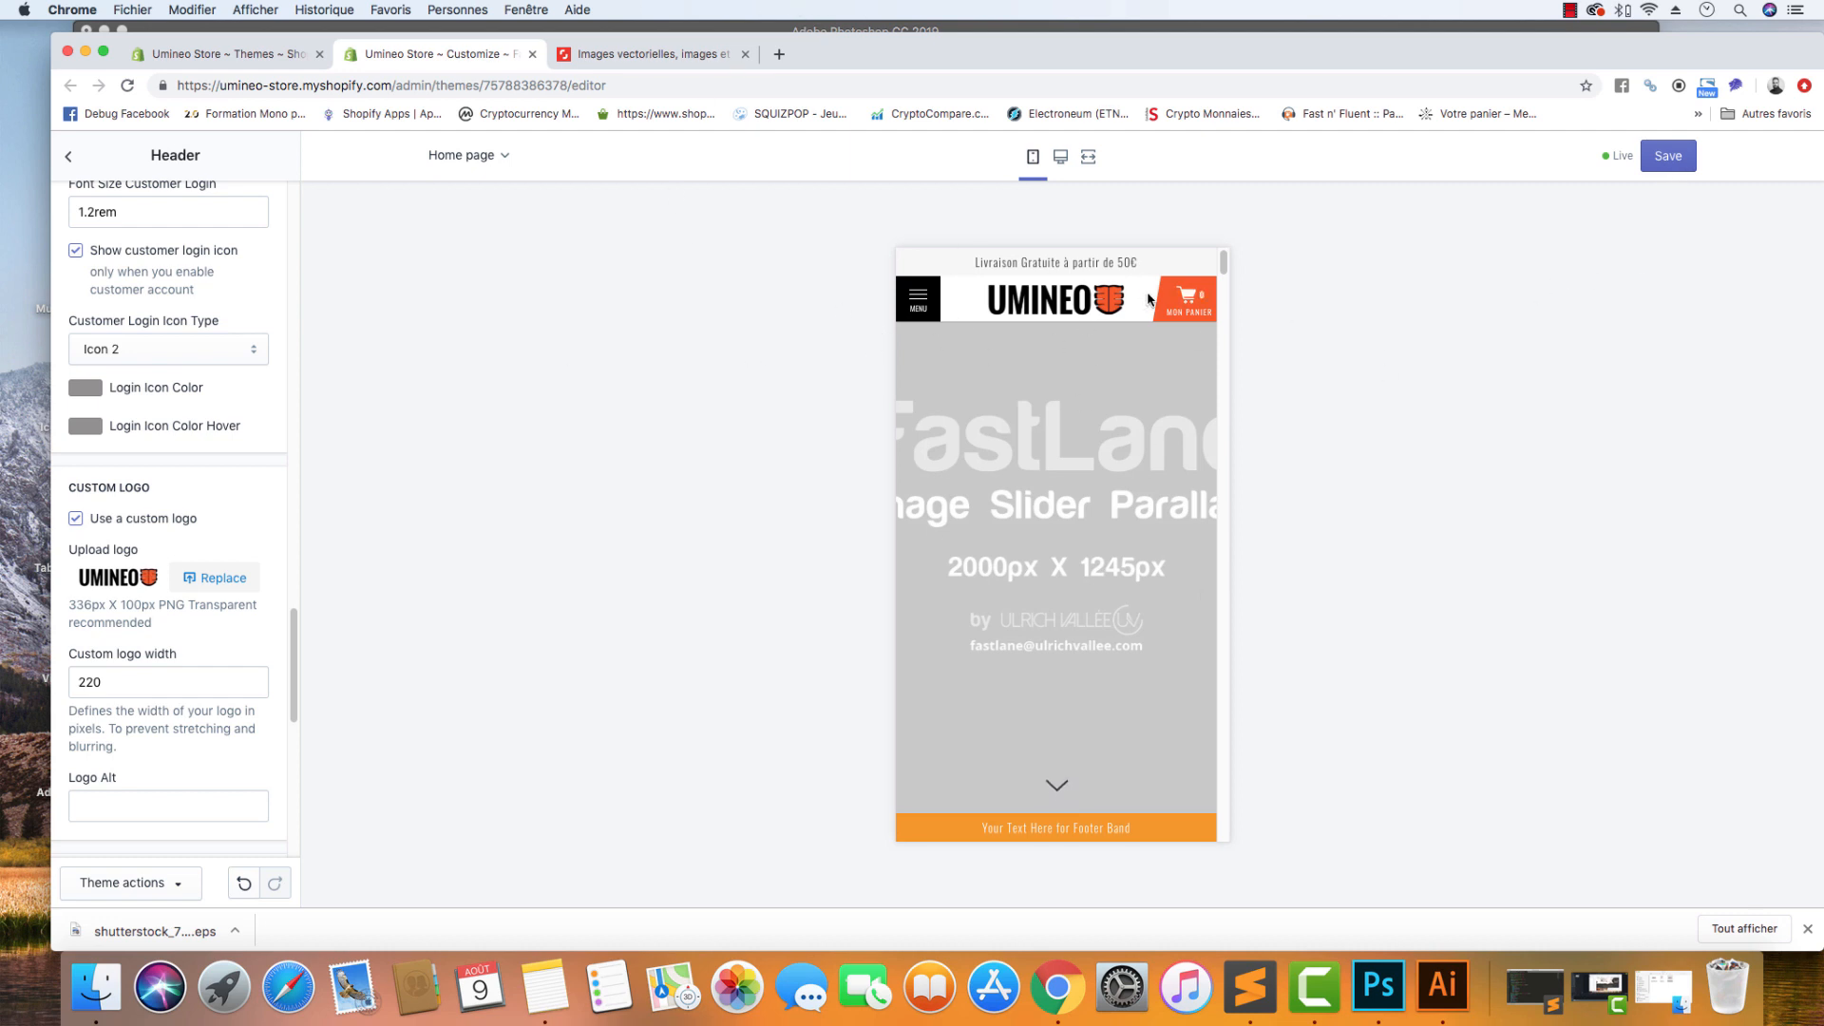
left_click(1668, 158)
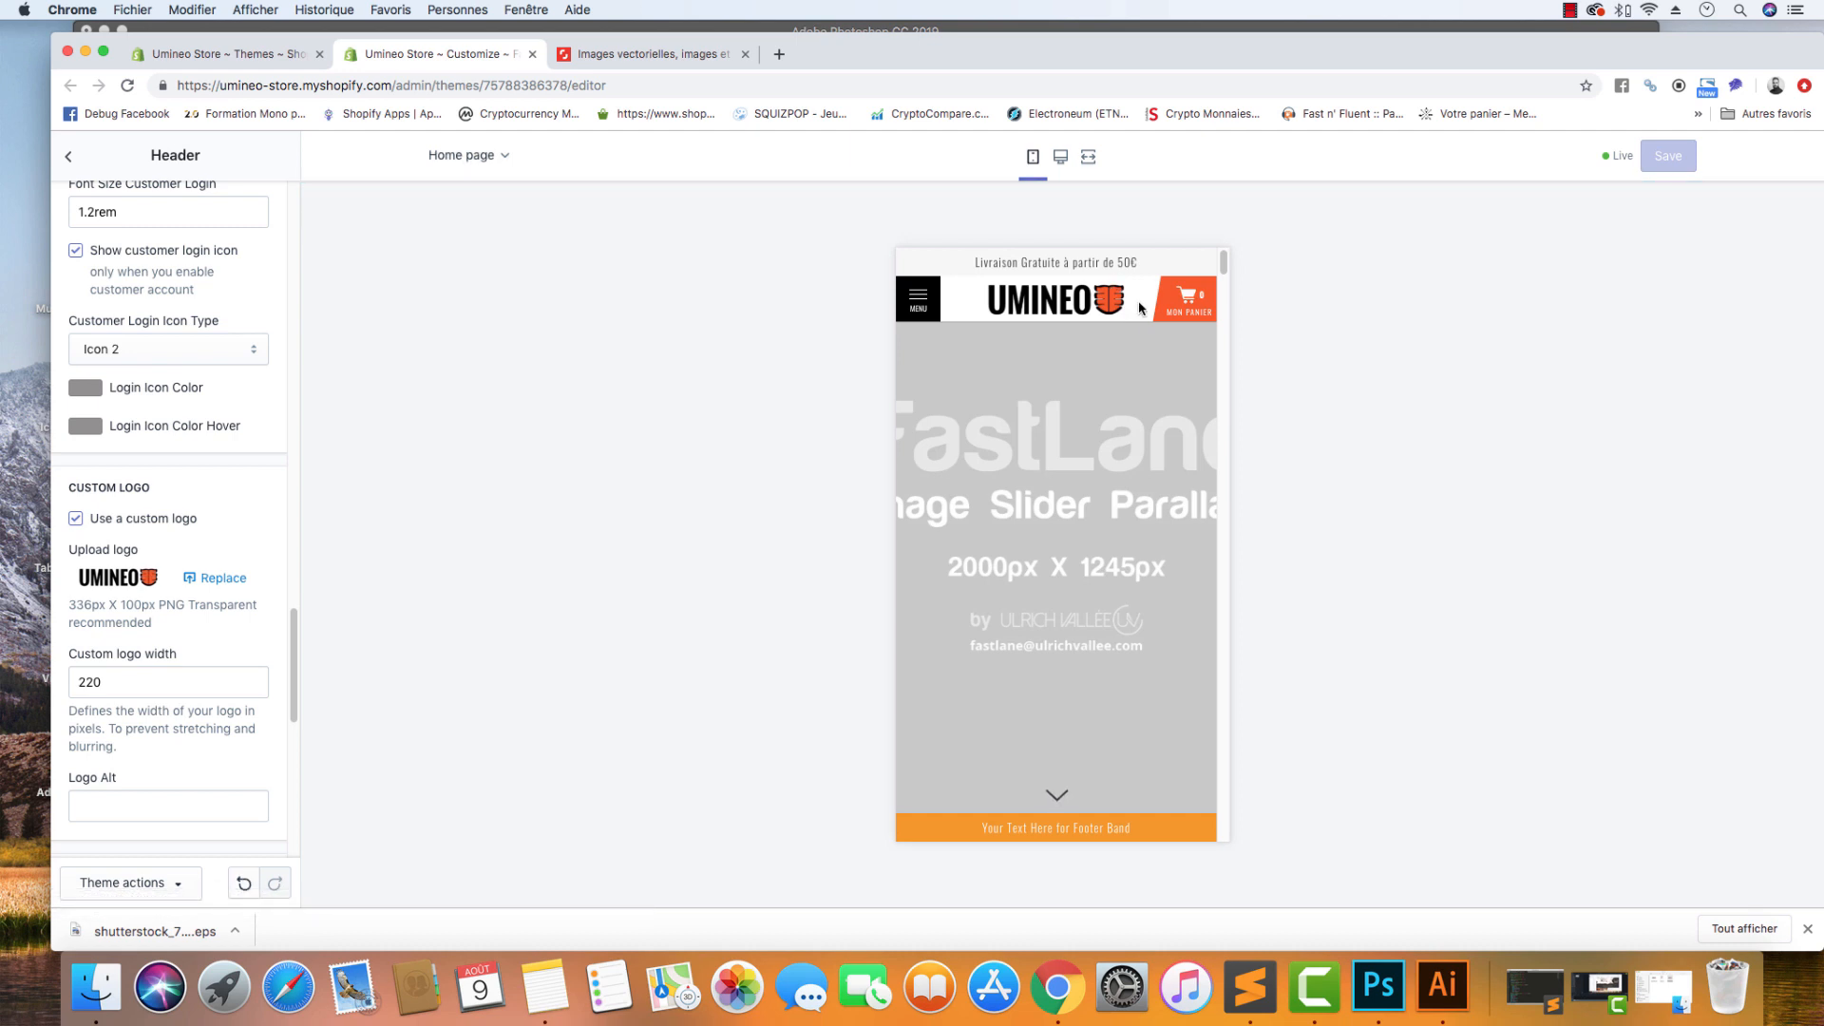
Open Custom_Global.css from the Umineo folder in Sublime Text.
left_click(115, 983)
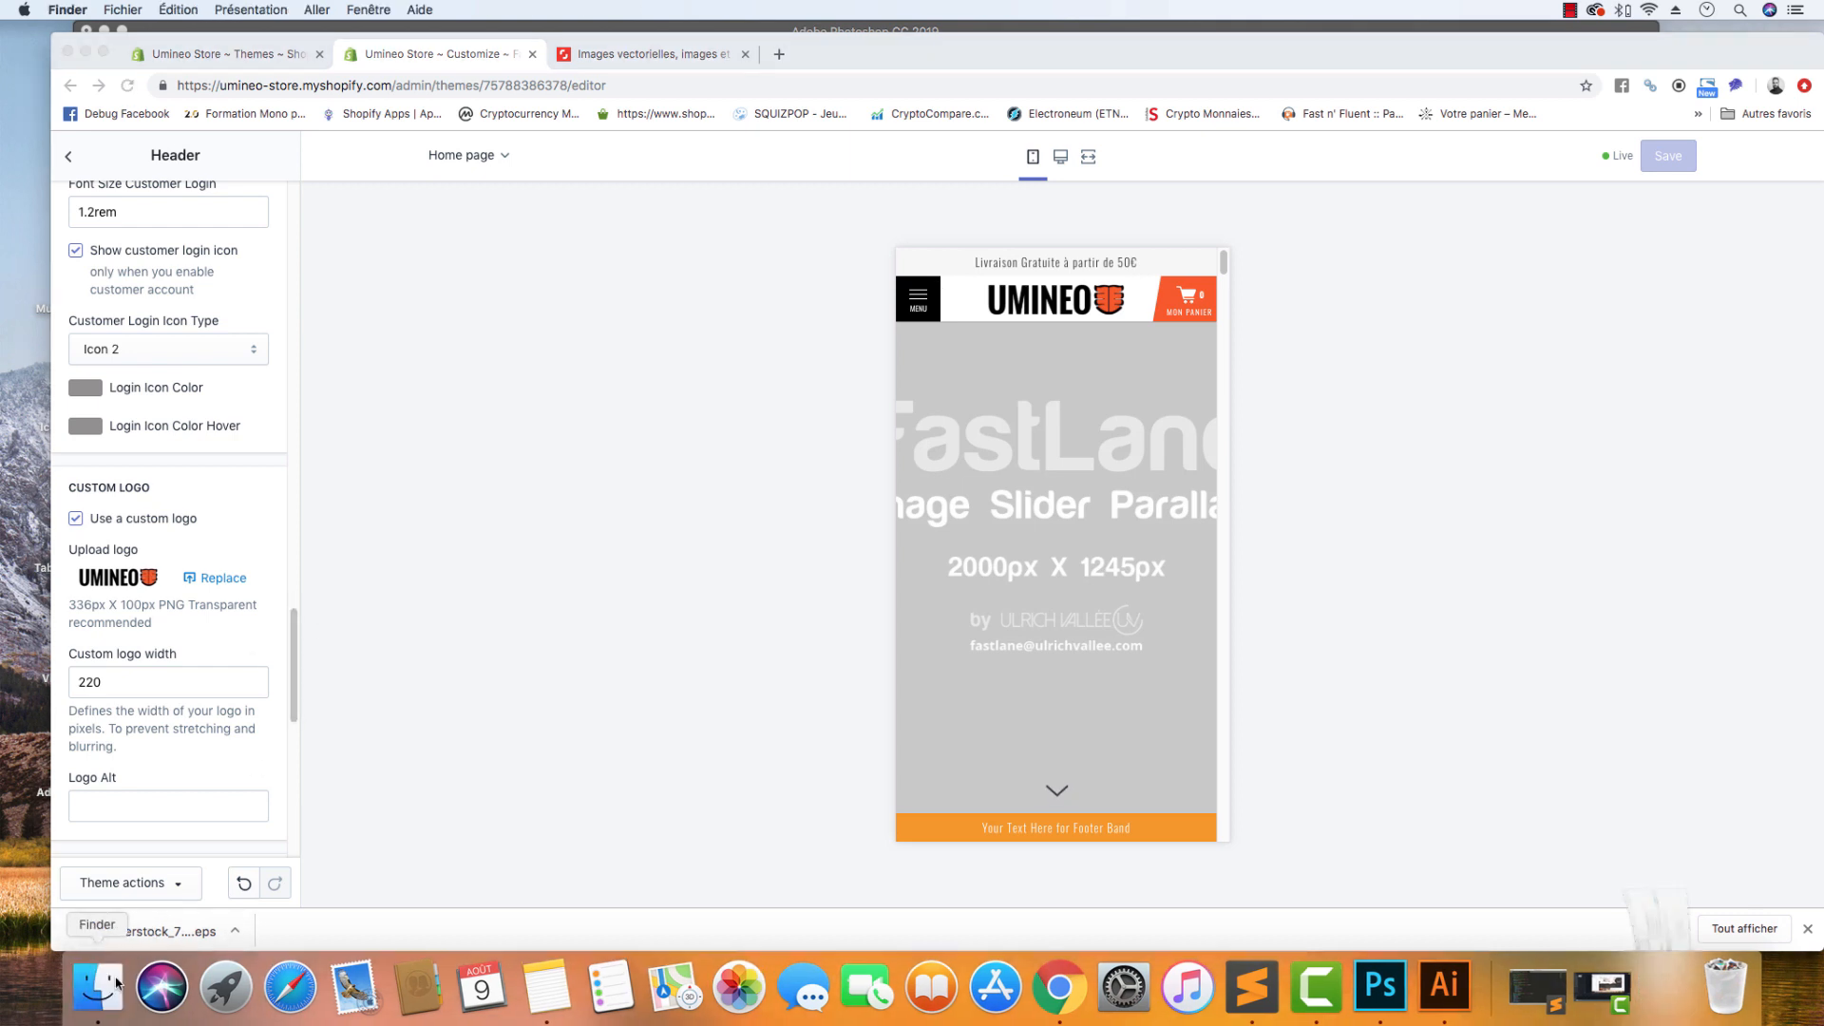
left_click(811, 133)
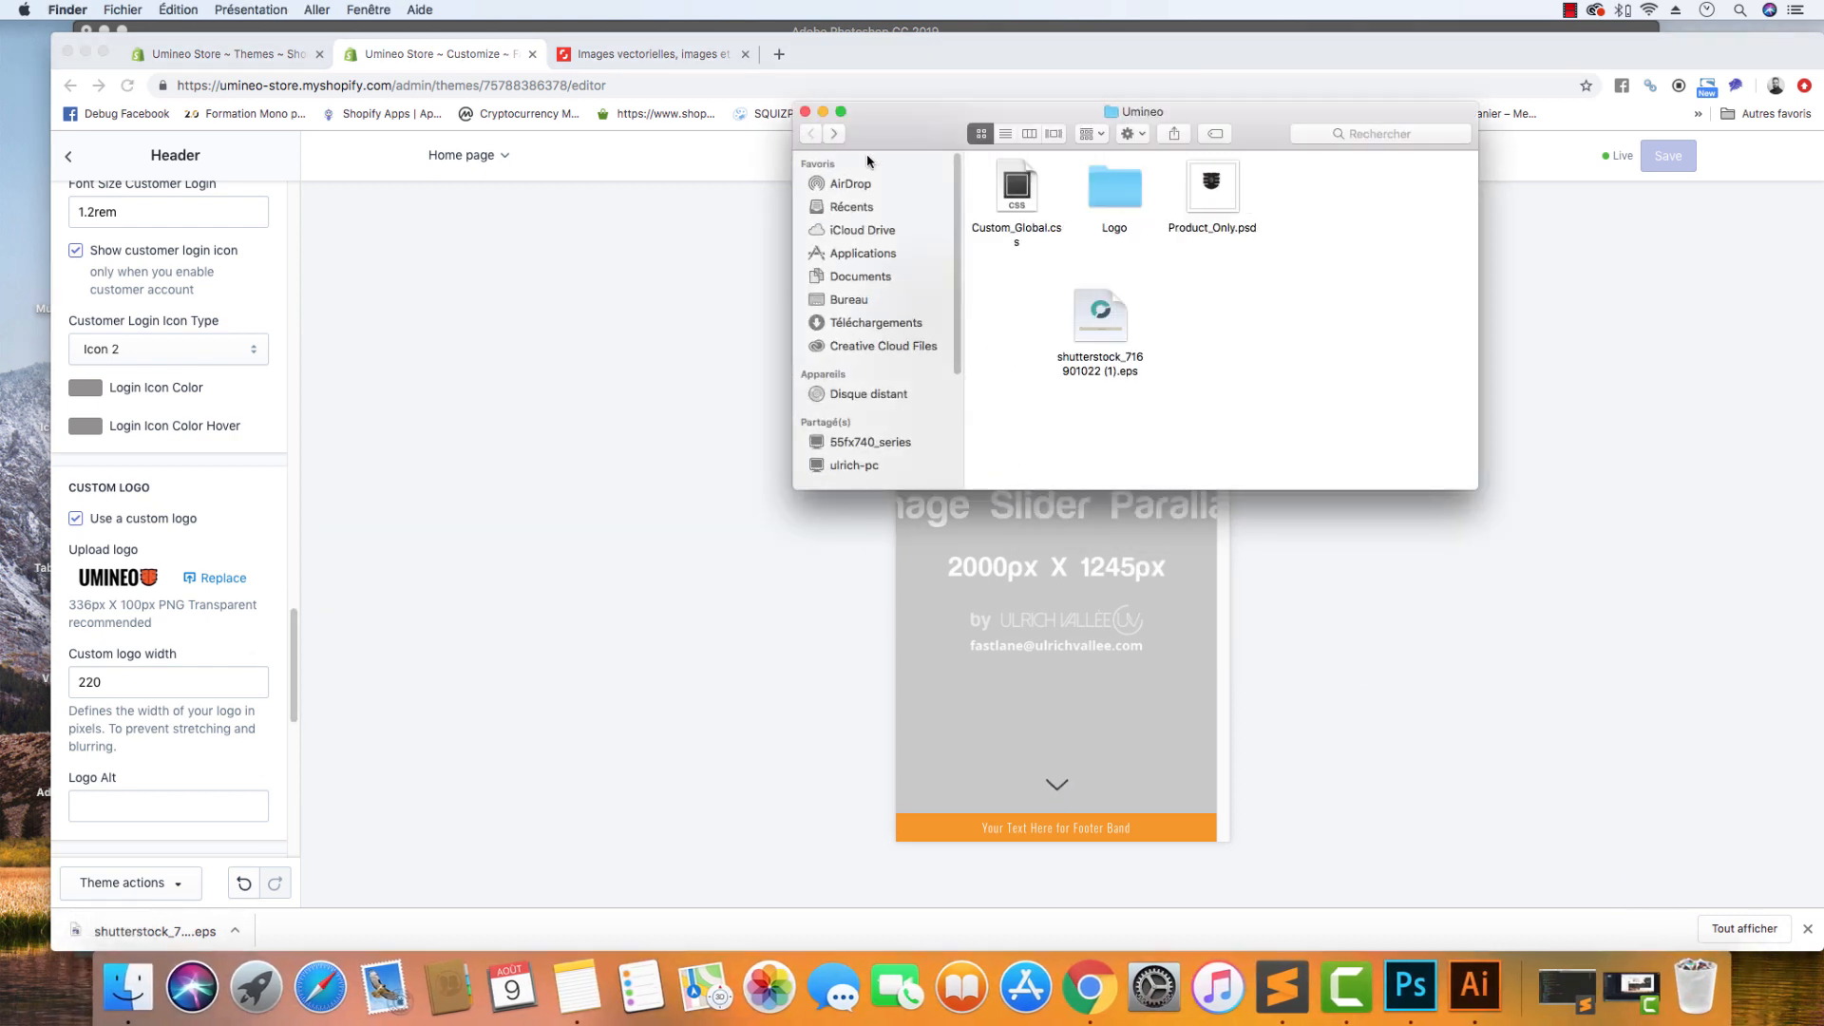
right_click(1024, 171)
mouse_move(1063, 196)
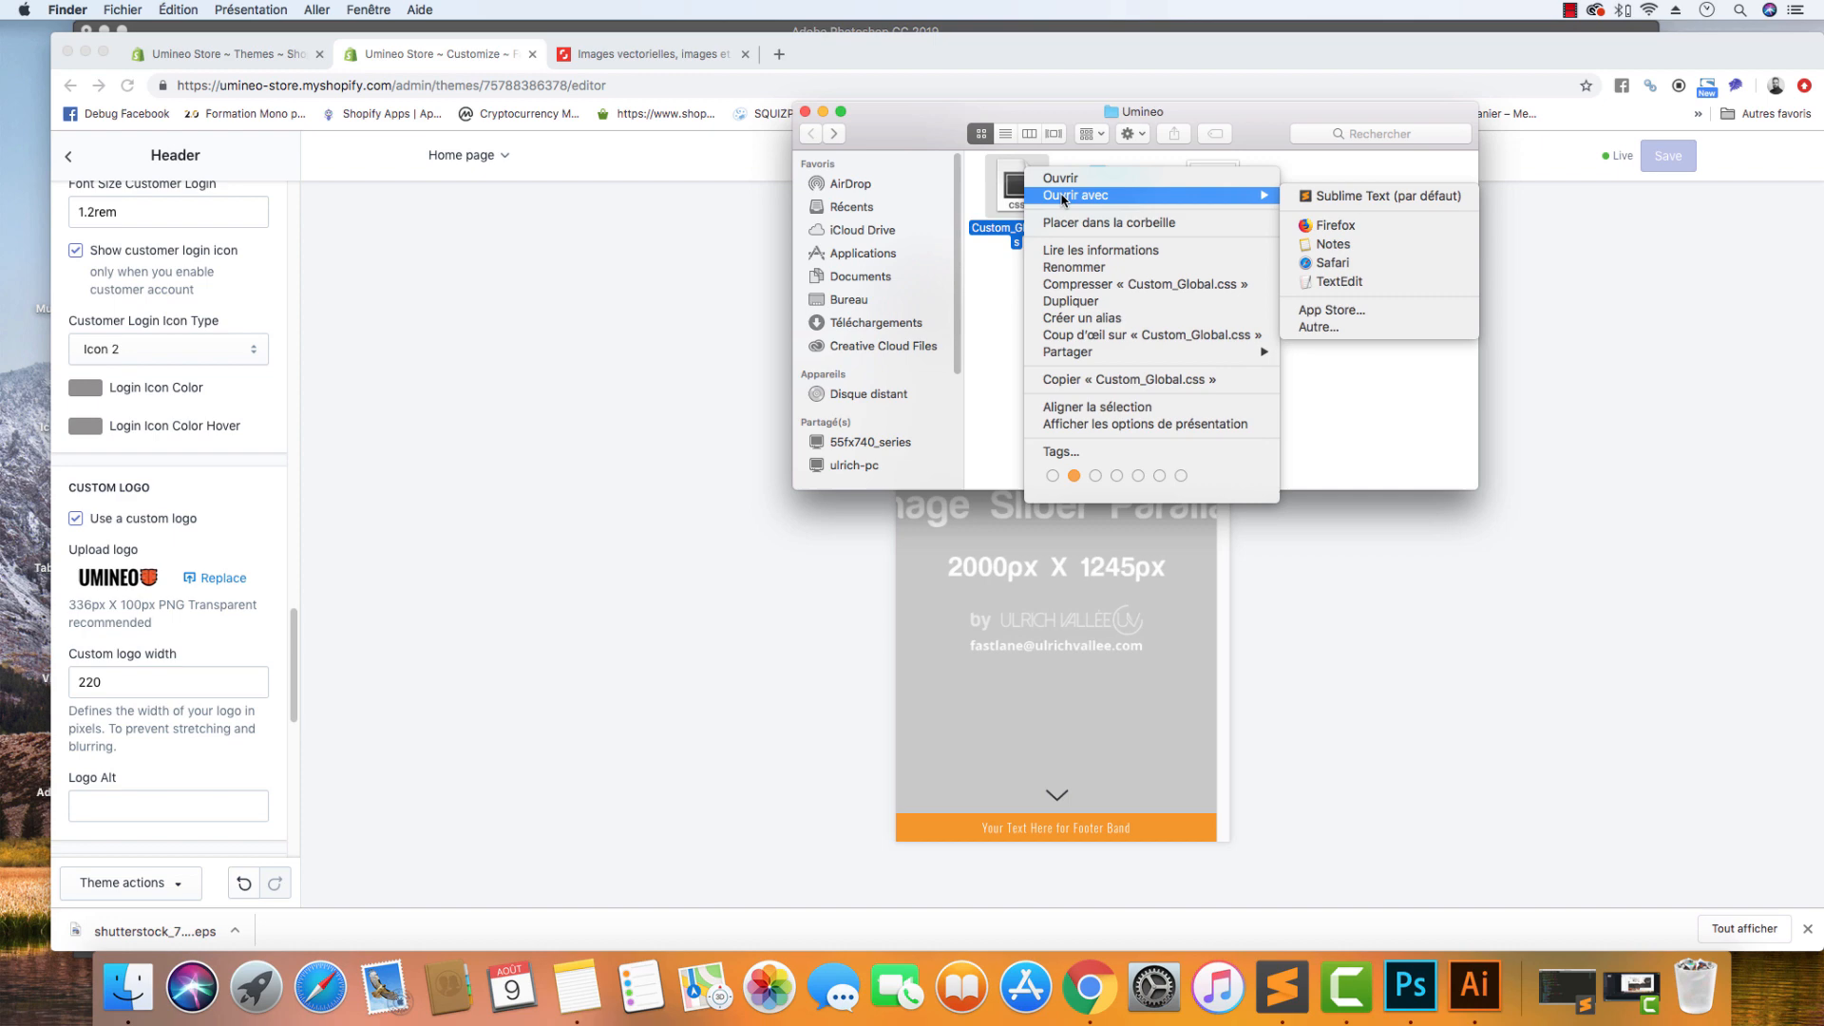
left_click(1358, 198)
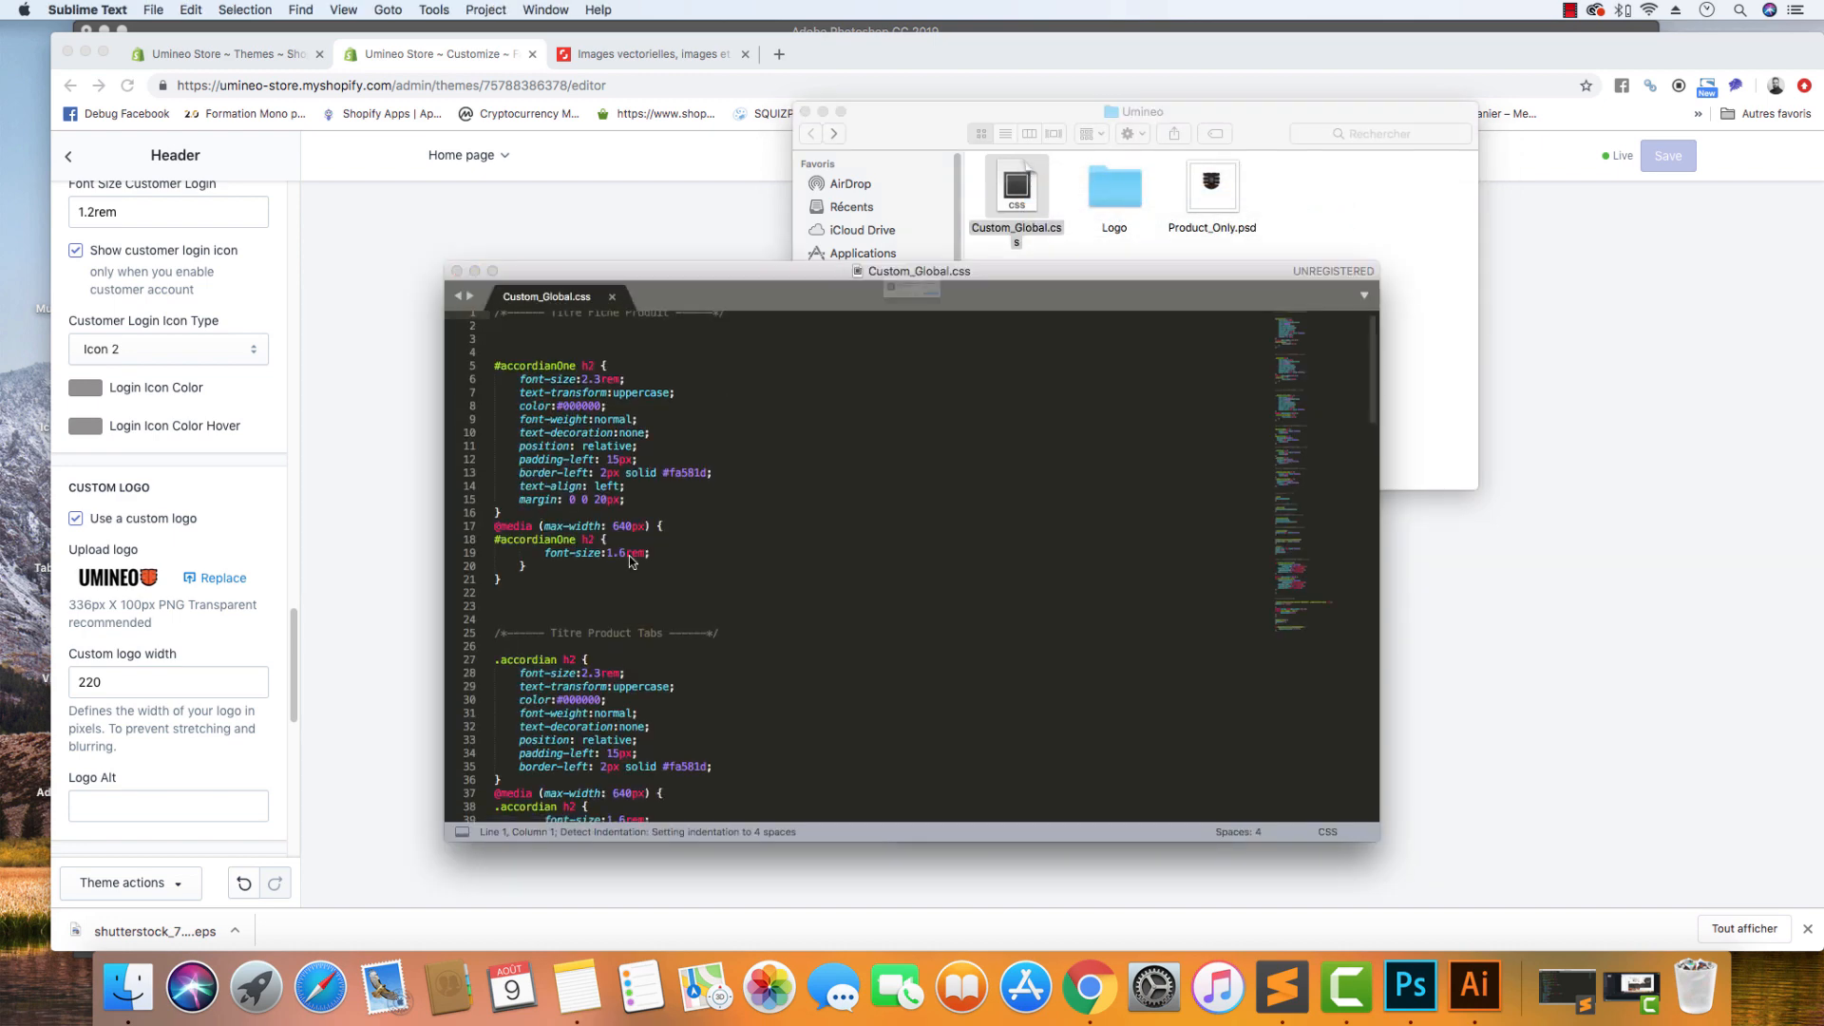
Locate the header.main_header .logo rule inside the 769px media query near the end of the stylesheet and examine its margin-left value.
left_click(943, 329)
scroll(696, 632, "down", 20)
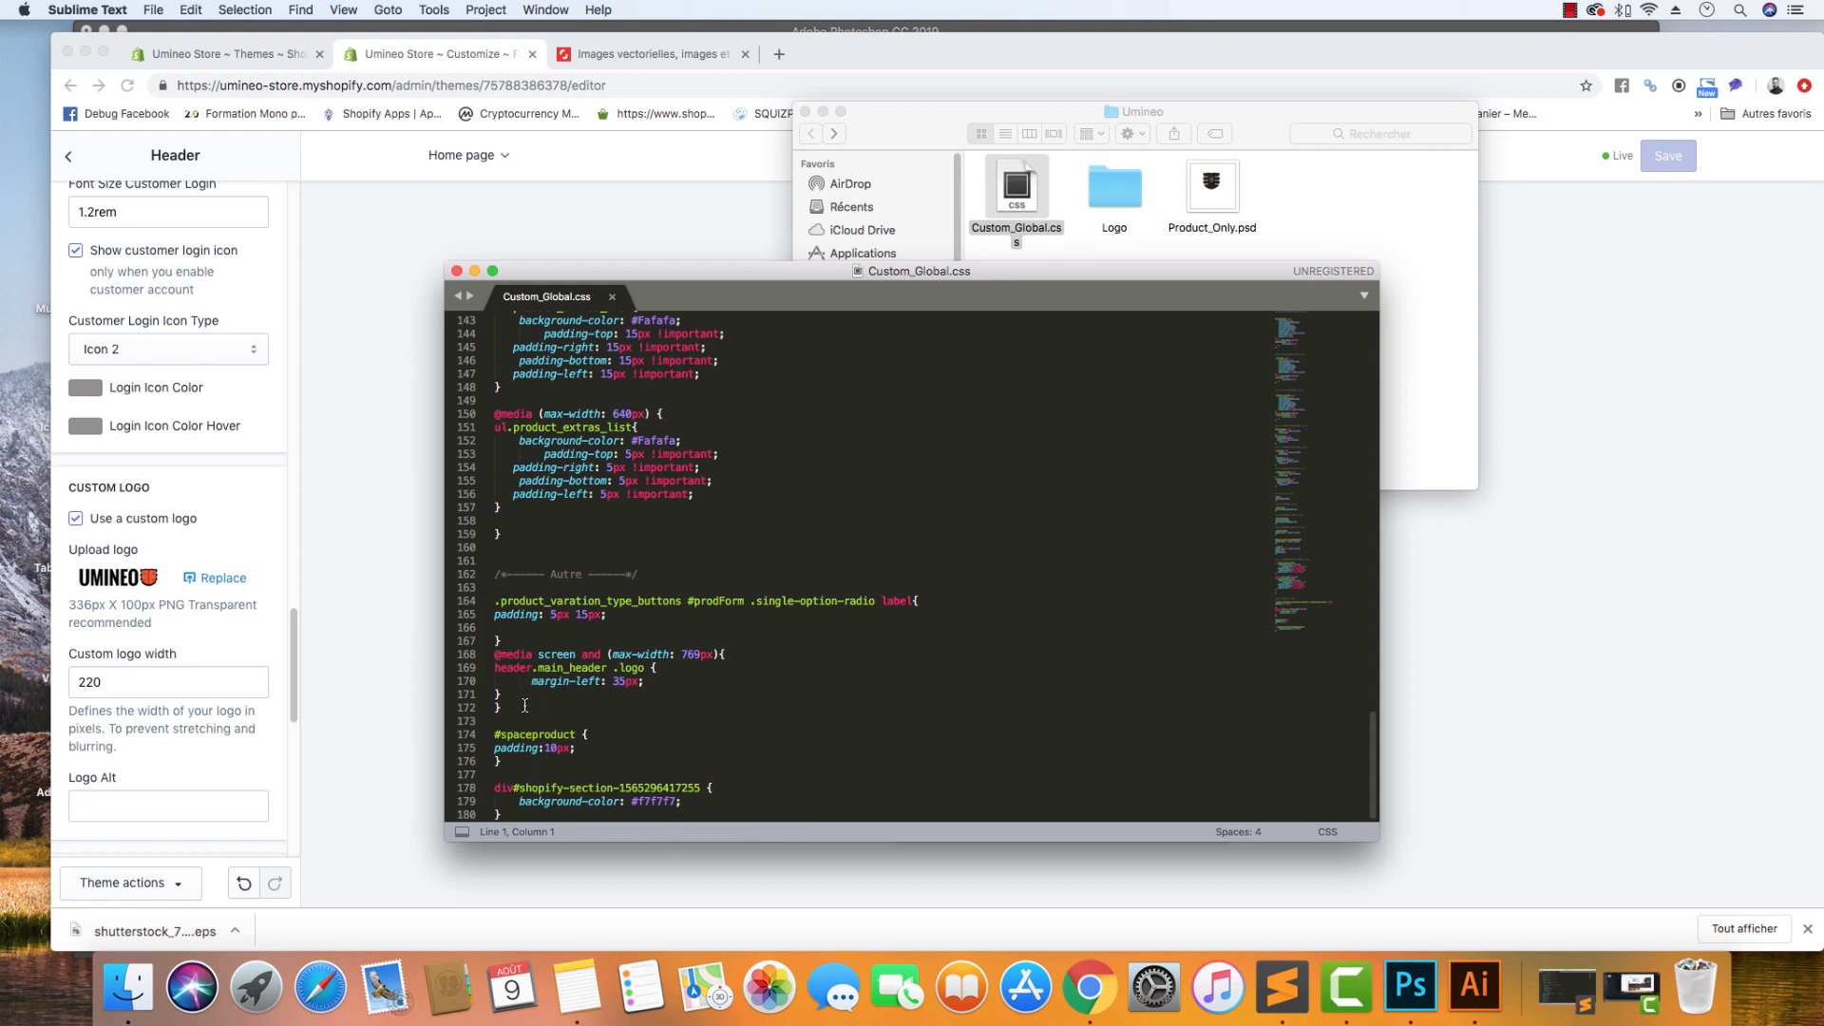
left_click_drag(524, 705, 495, 641)
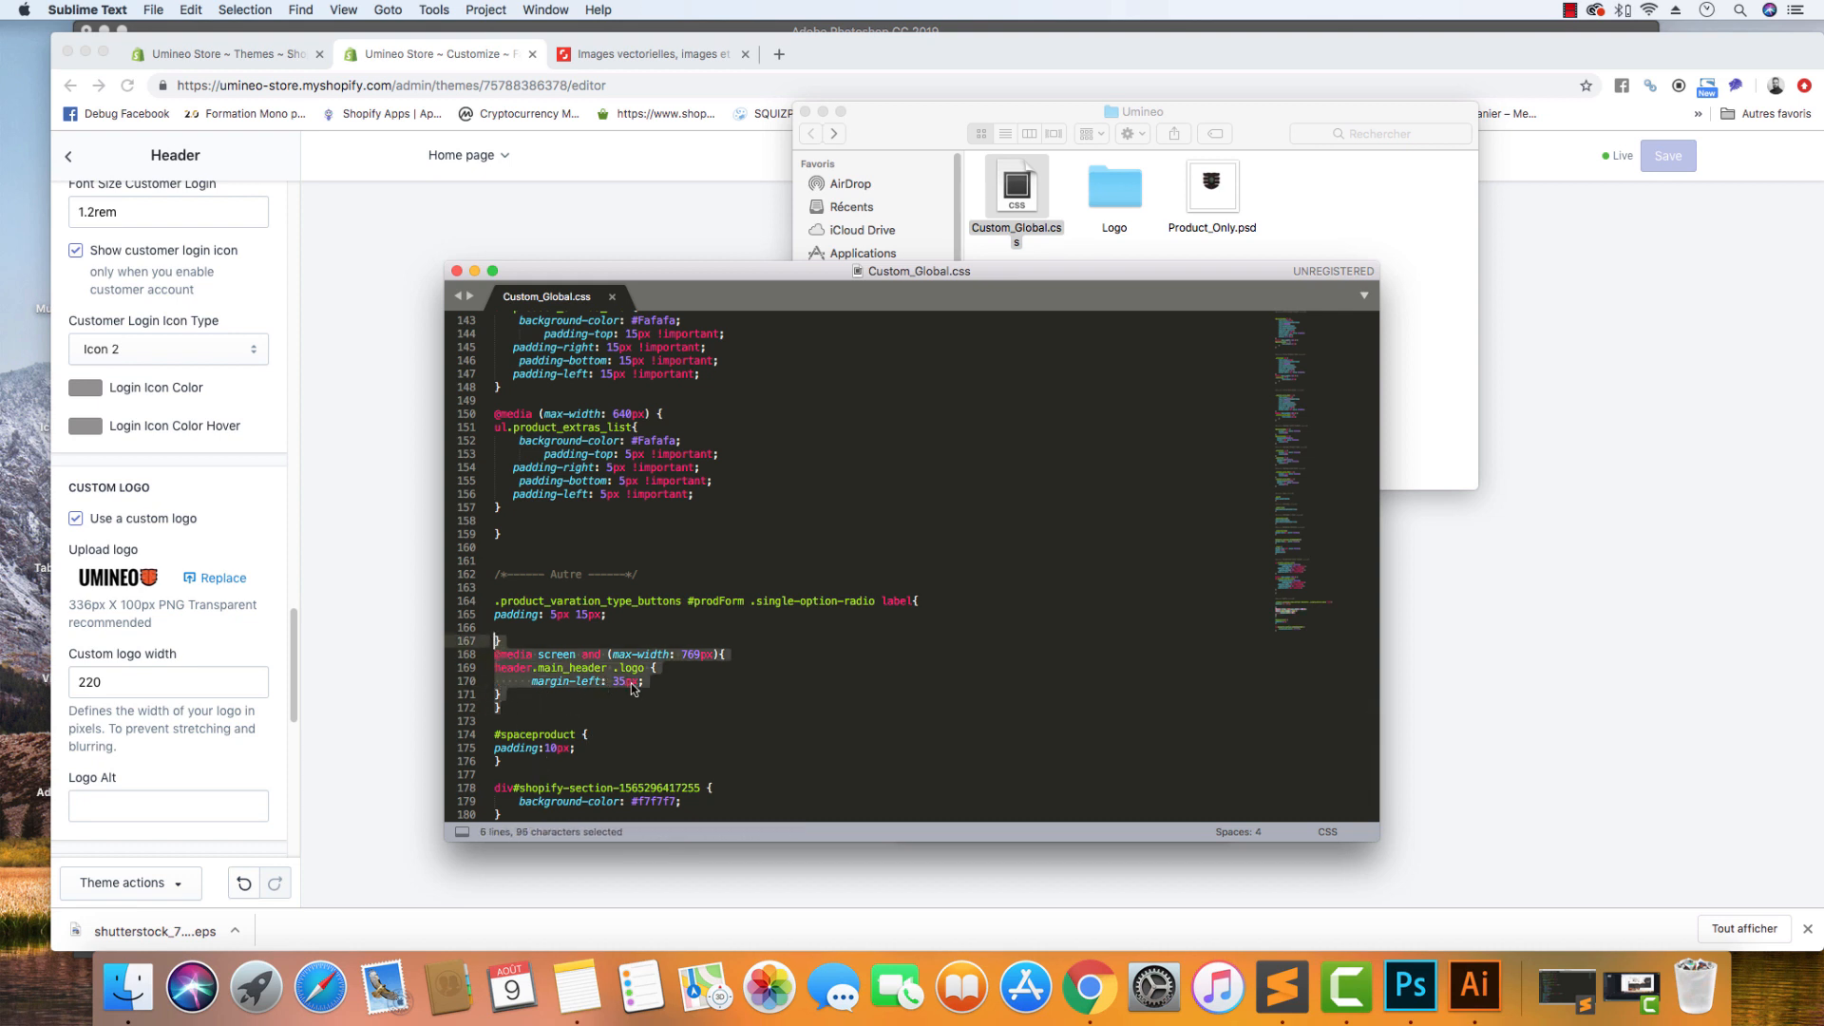
left_click(618, 683)
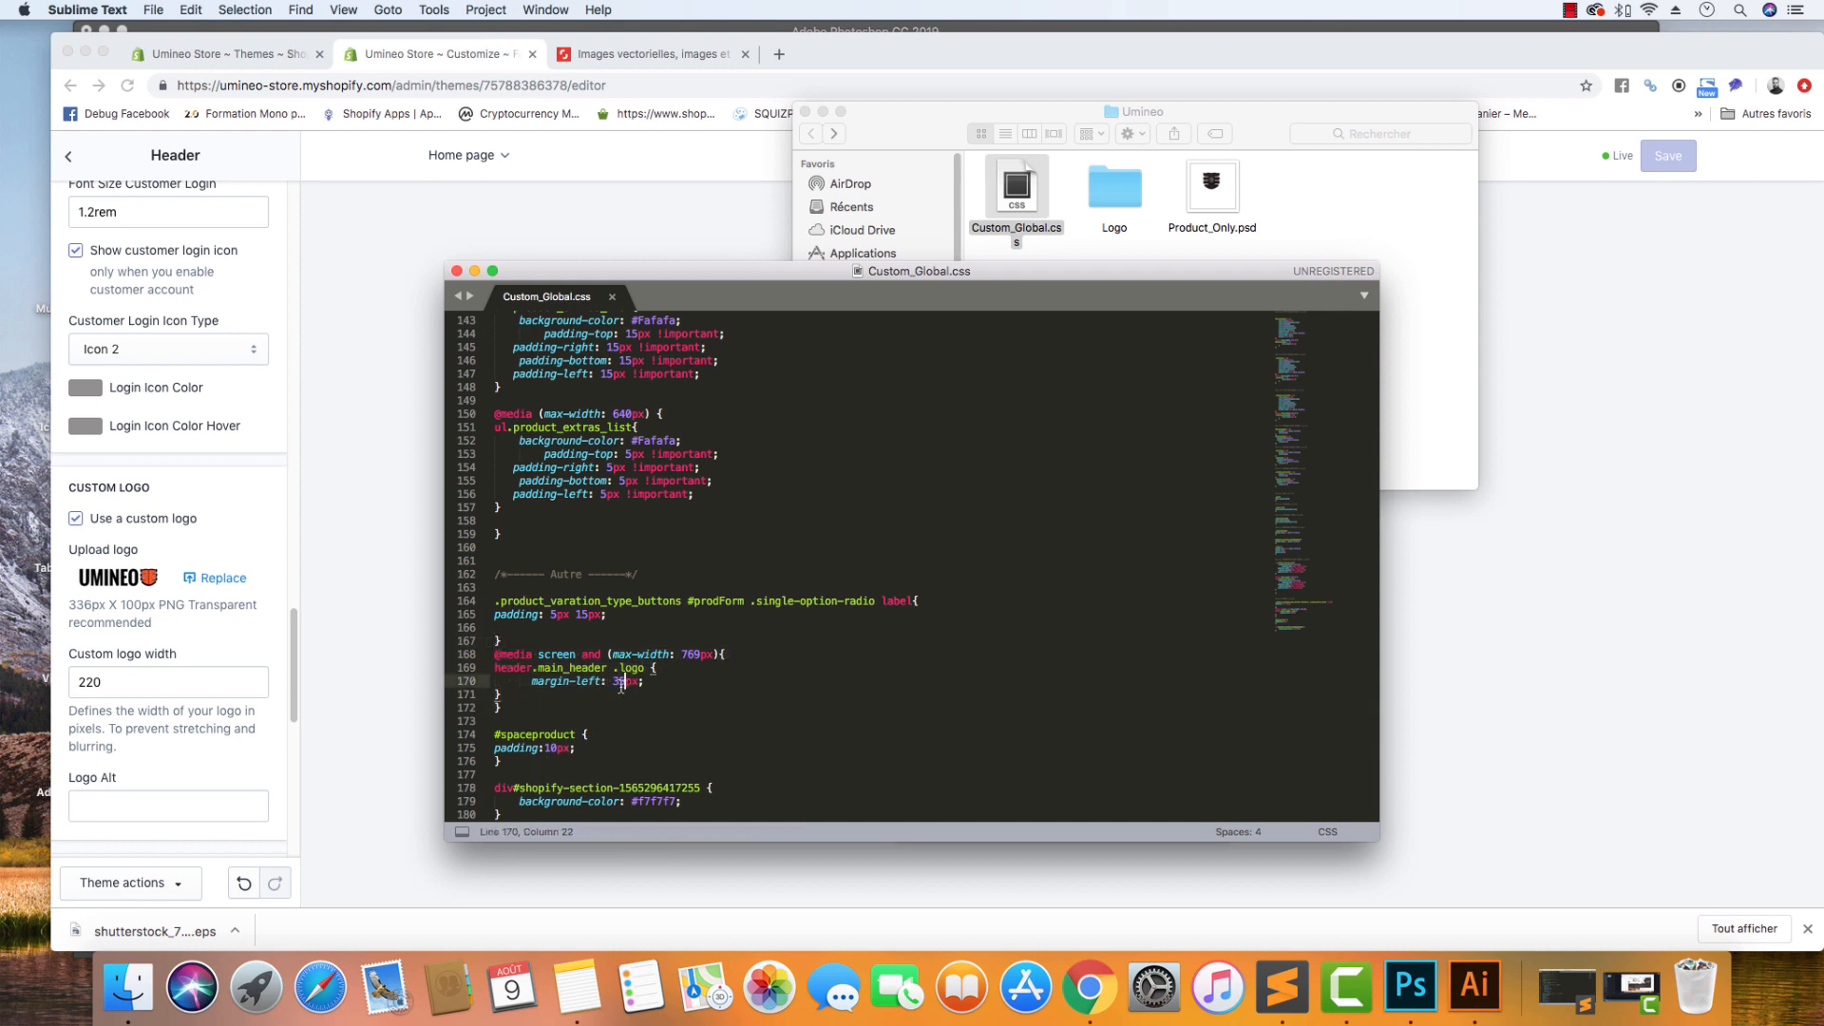
left_click_drag(624, 683, 614, 683)
Switch to Photoshop, close the colour picker unchanged, try scaling the three logo layers down to about 78%, and undo the scaling.
left_click(1411, 987)
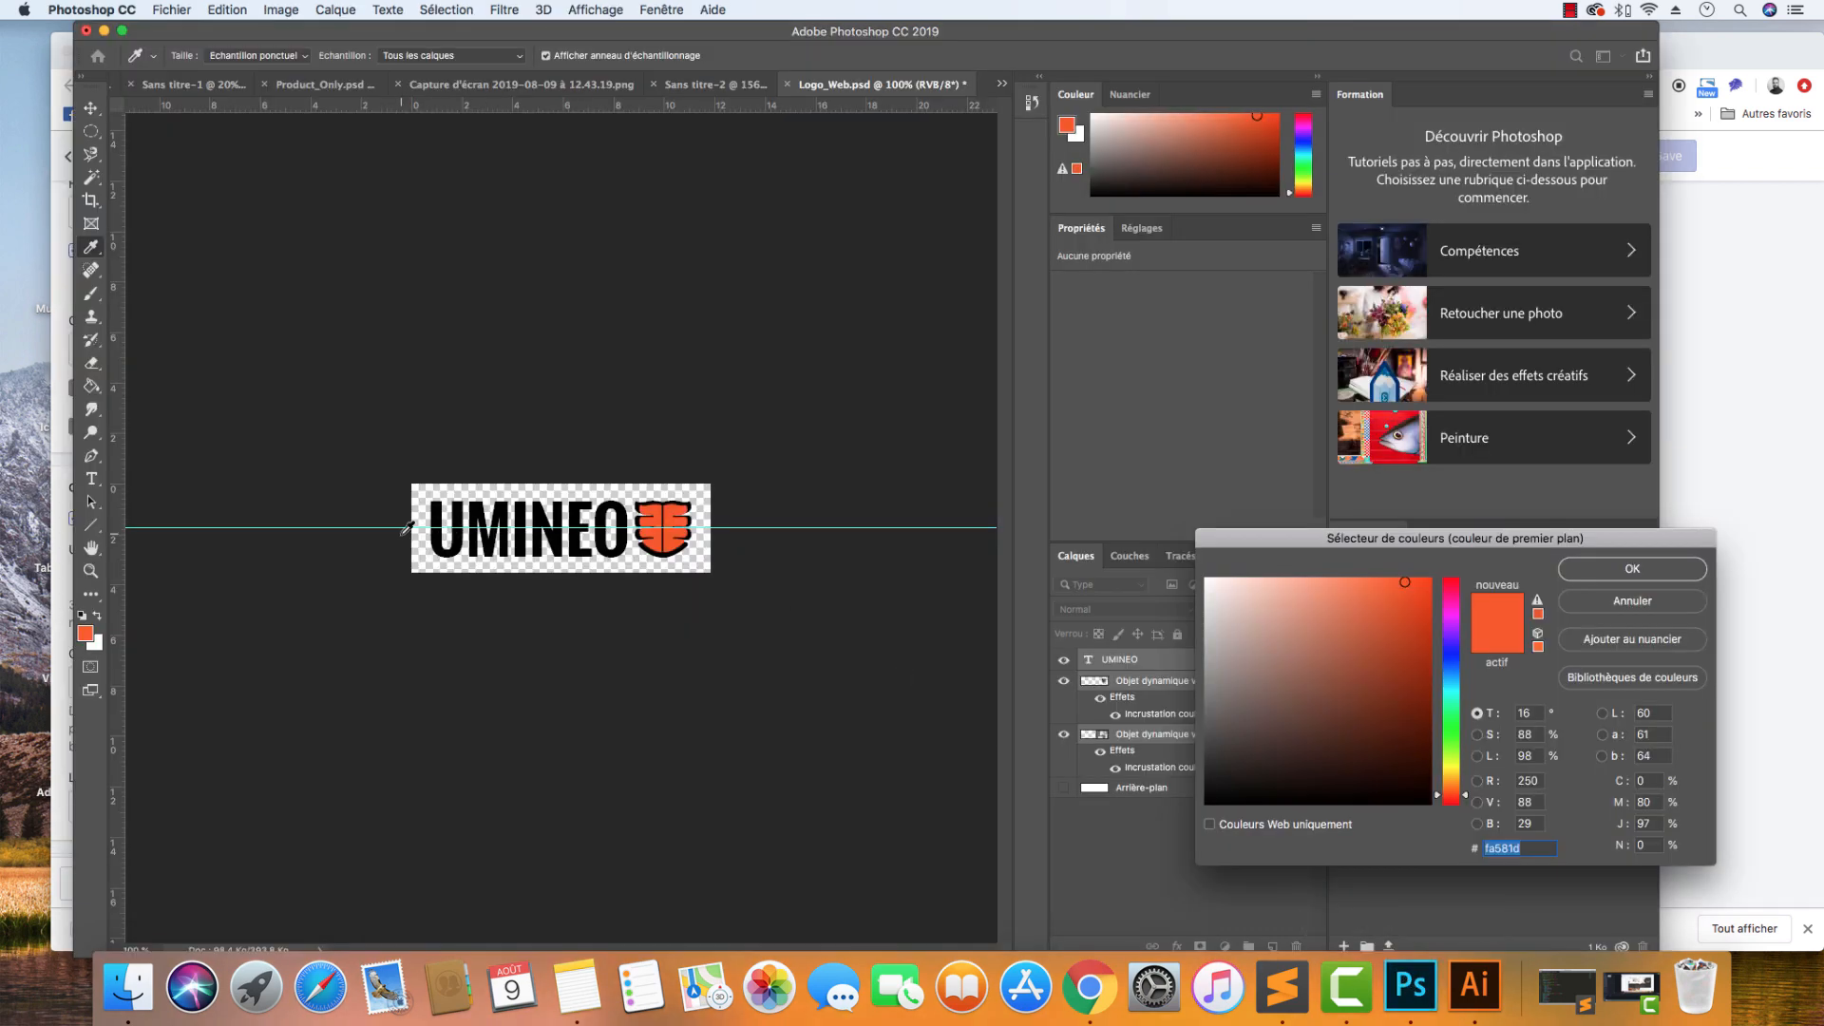
left_click(1632, 601)
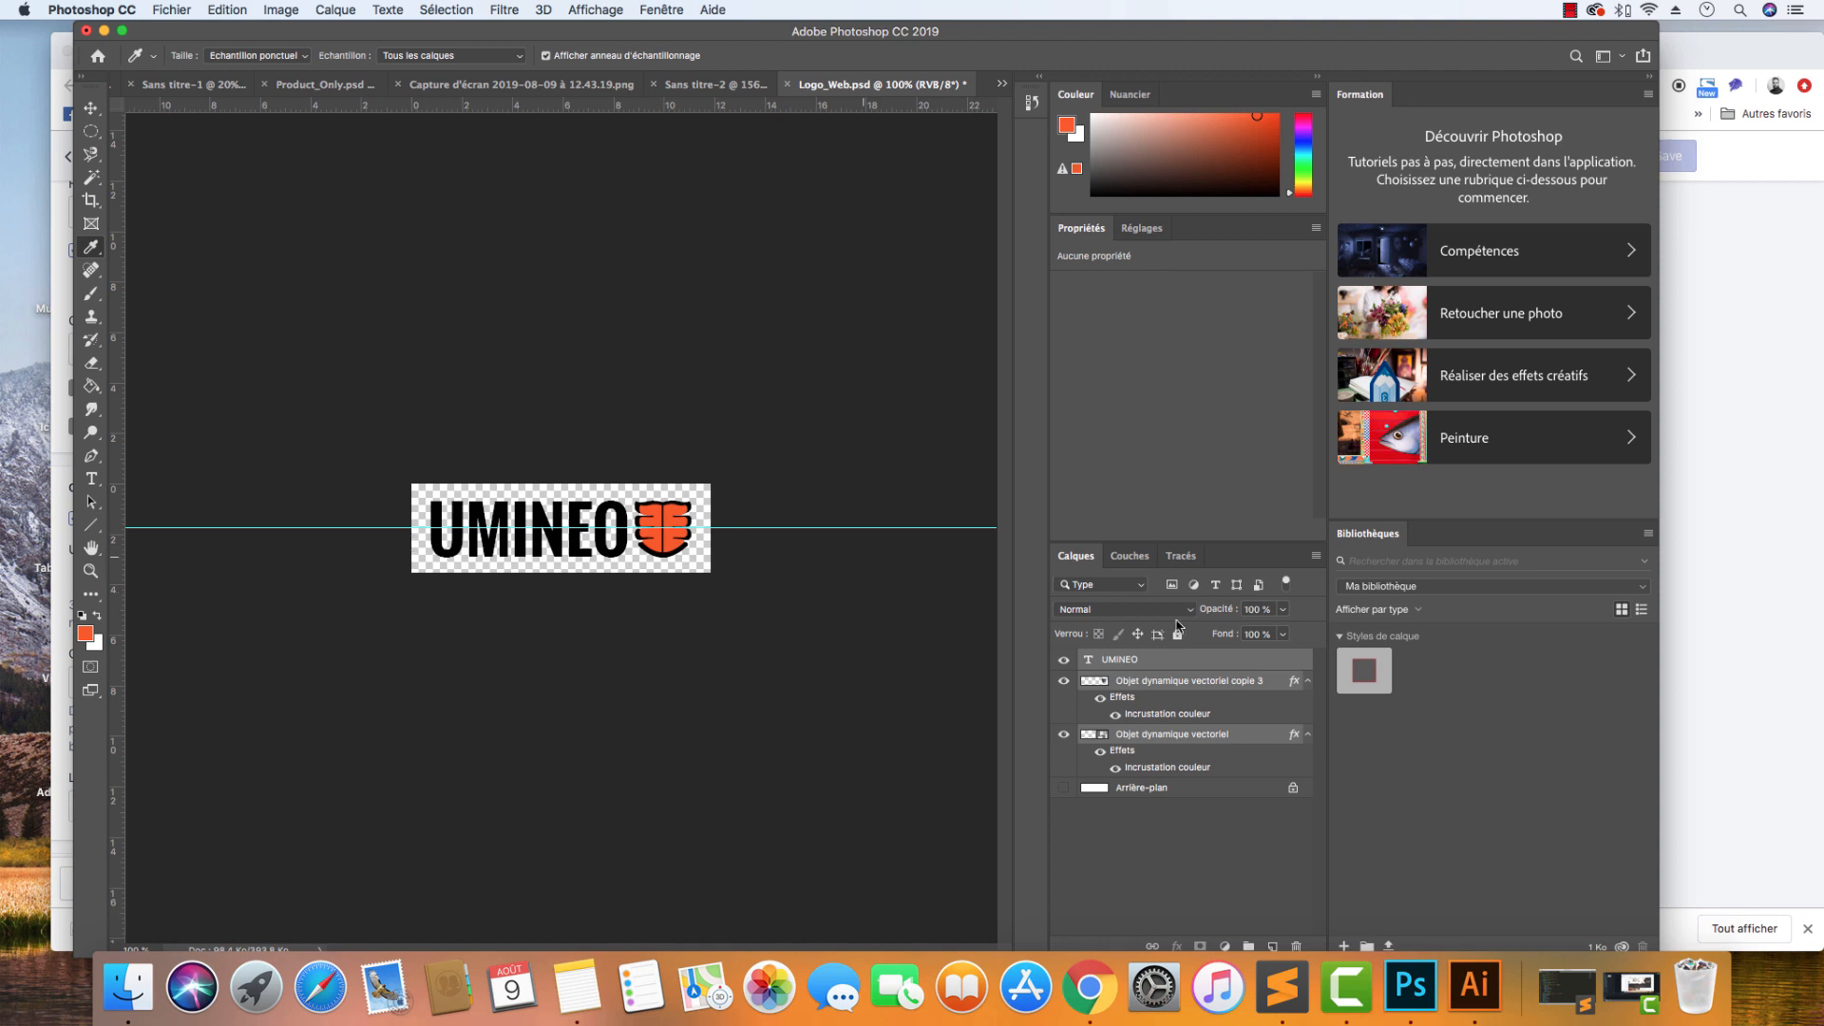
left_click(1206, 666)
left_click(1205, 735, "shift")
key("ctrl+t")
left_click_drag(695, 492, 636, 525)
key("super+z")
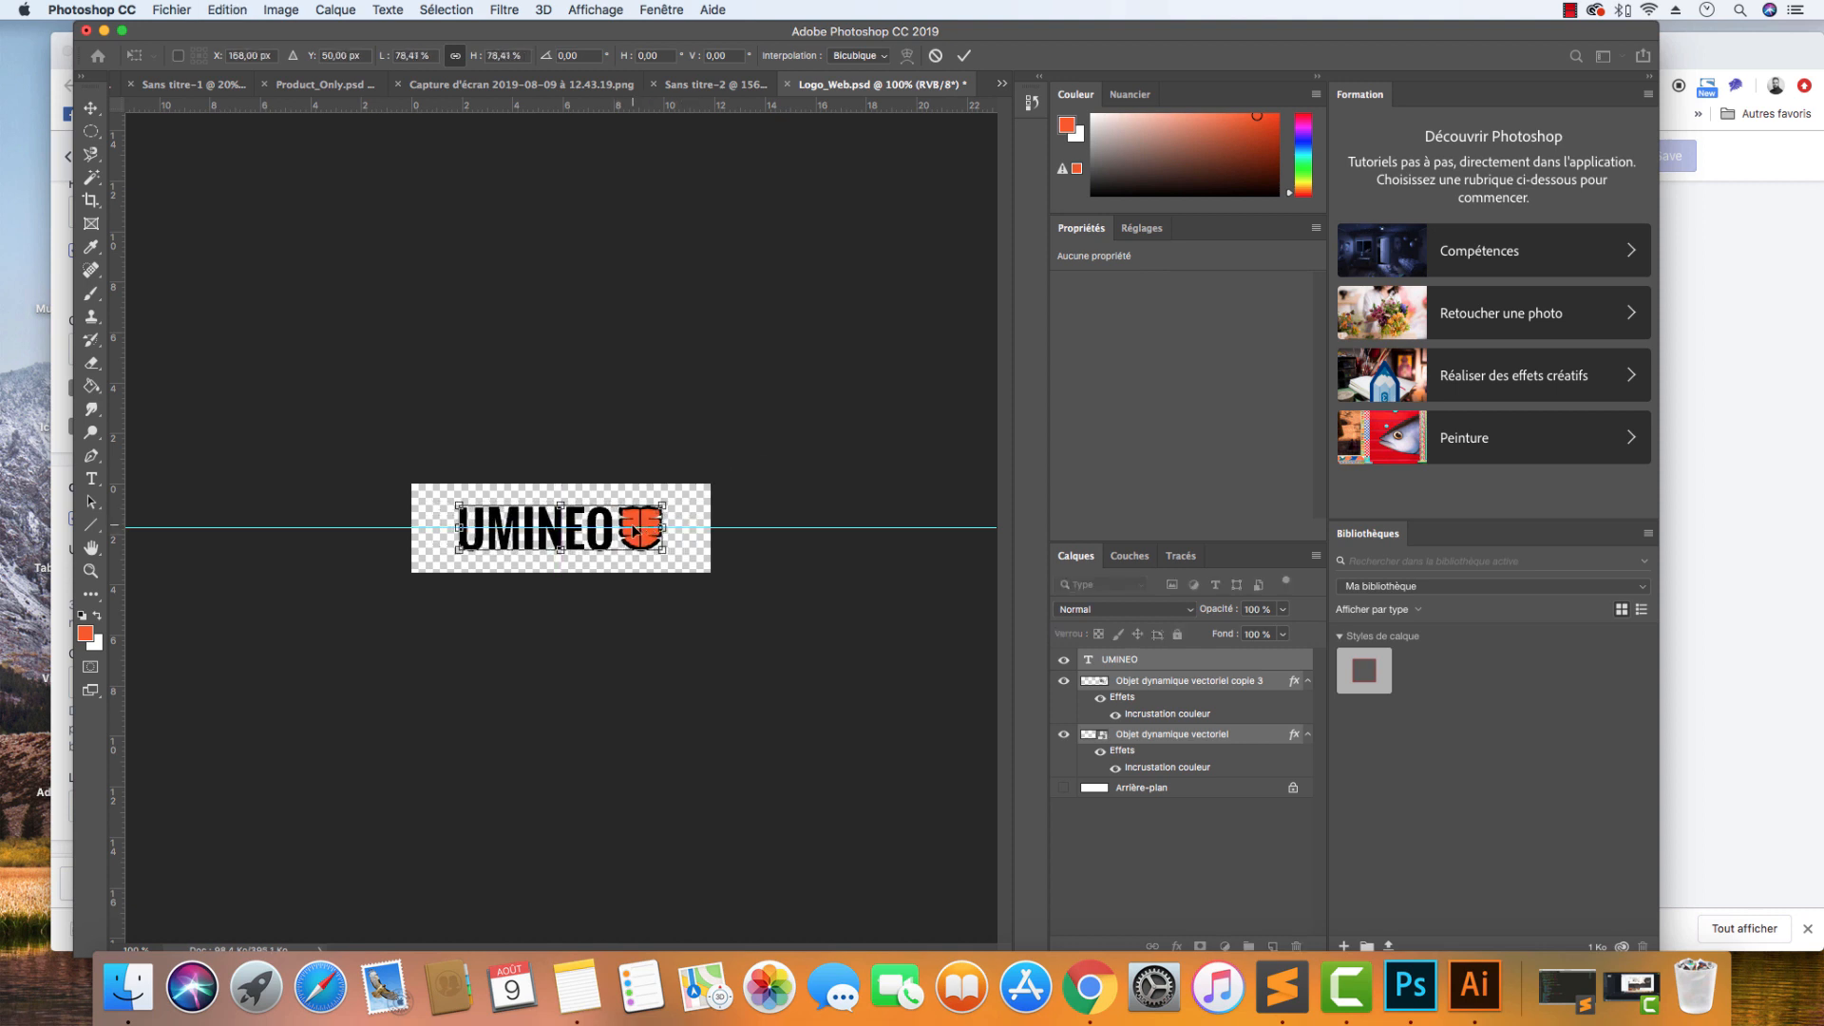
key("Return")
key("super+z")
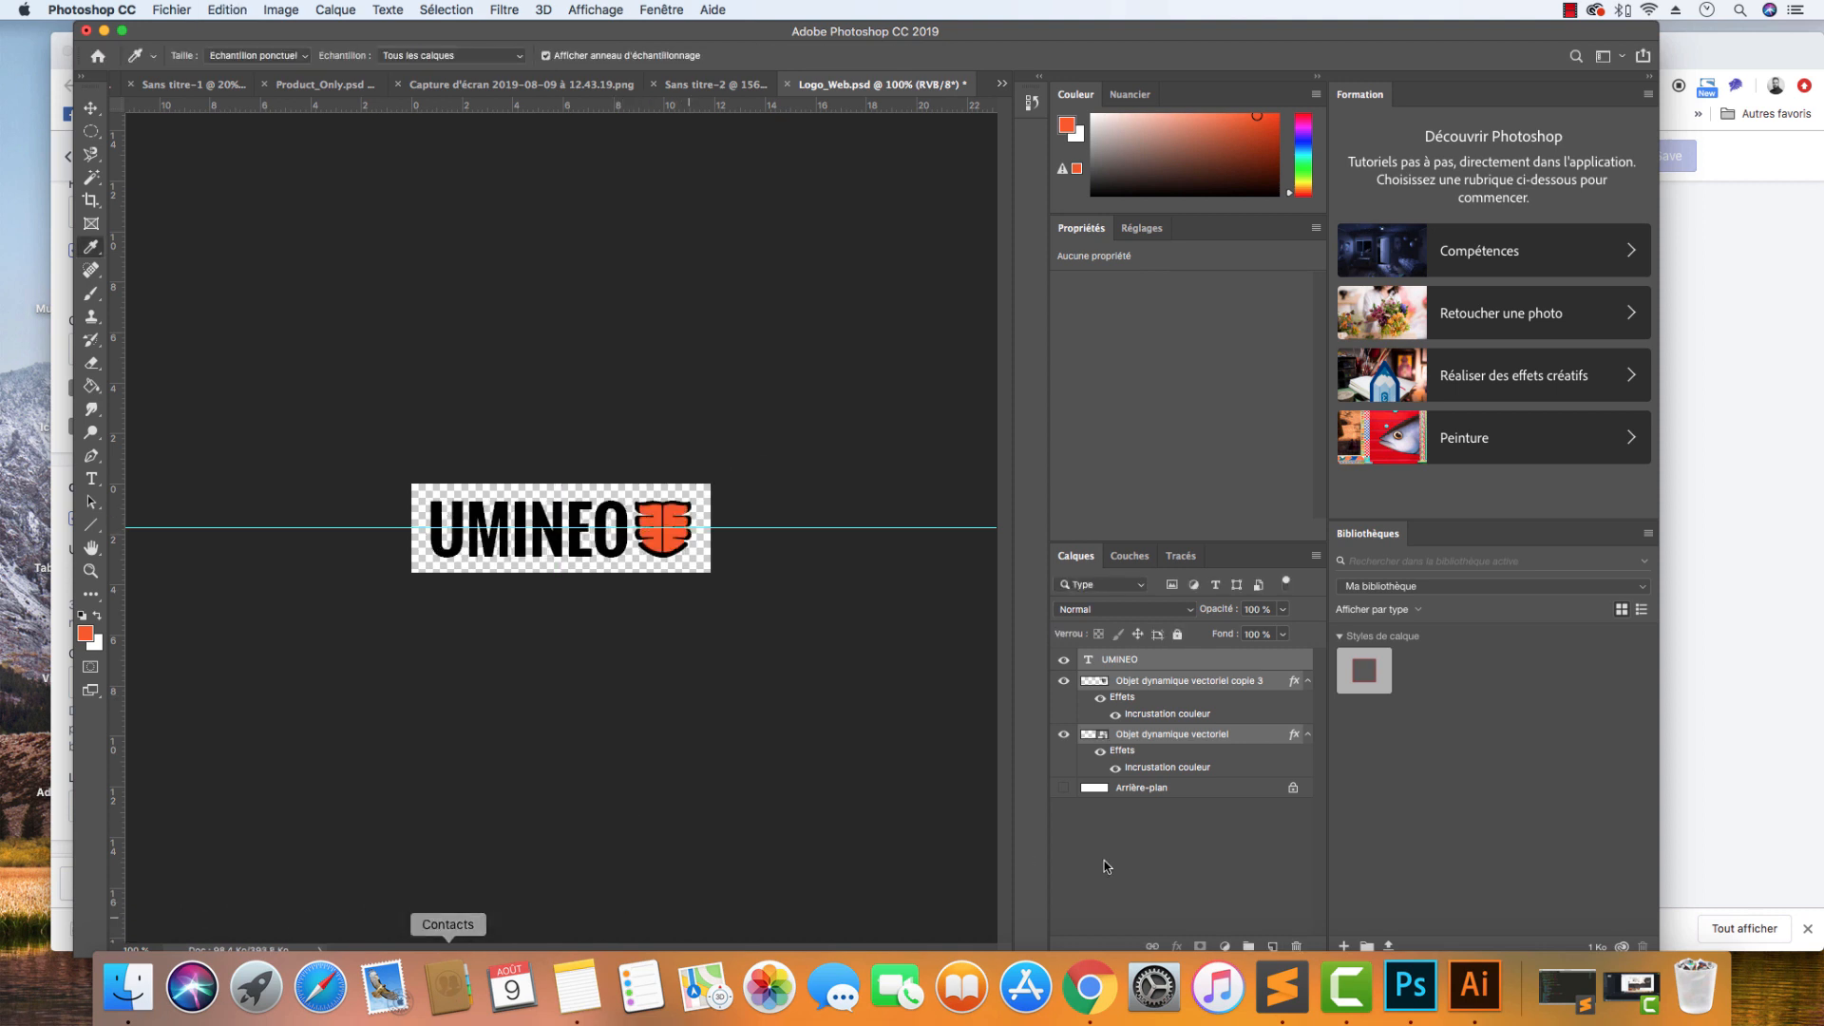
Switch back to Sublime Text and copy the entire contents of Custom_Global.css.
left_click(1280, 984)
key("super+a")
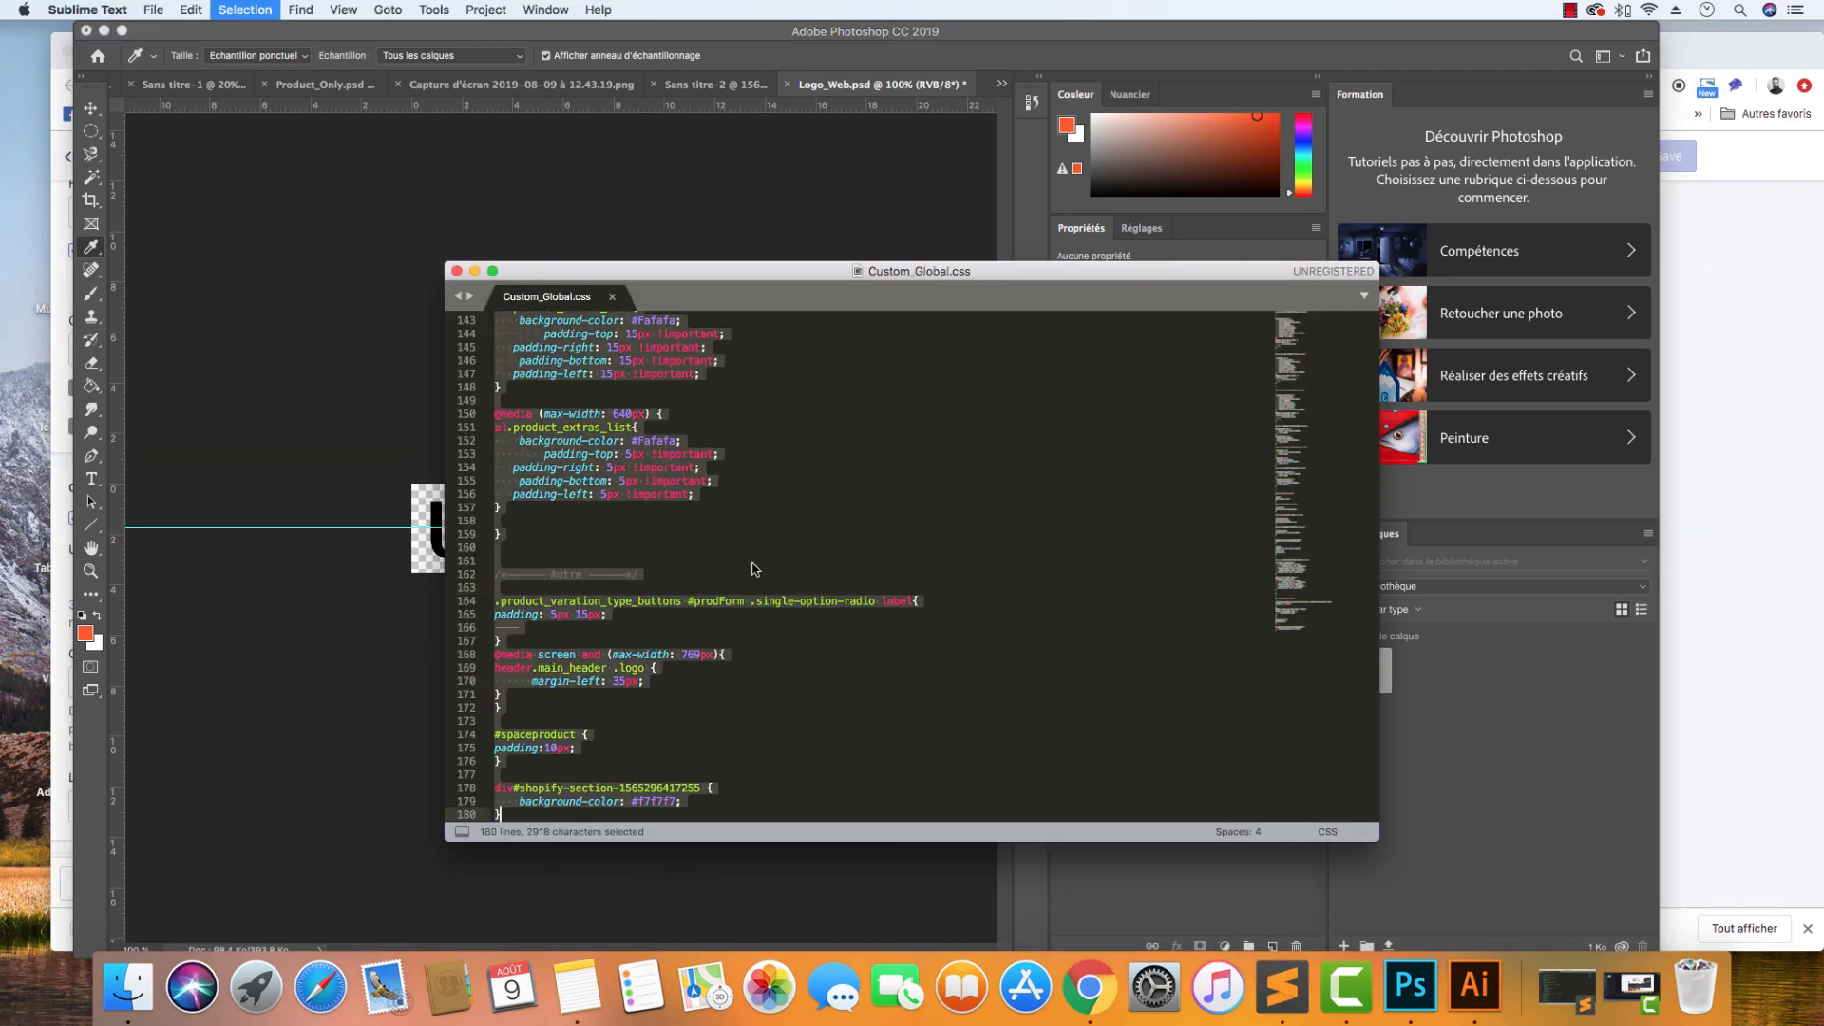
right_click(627, 453)
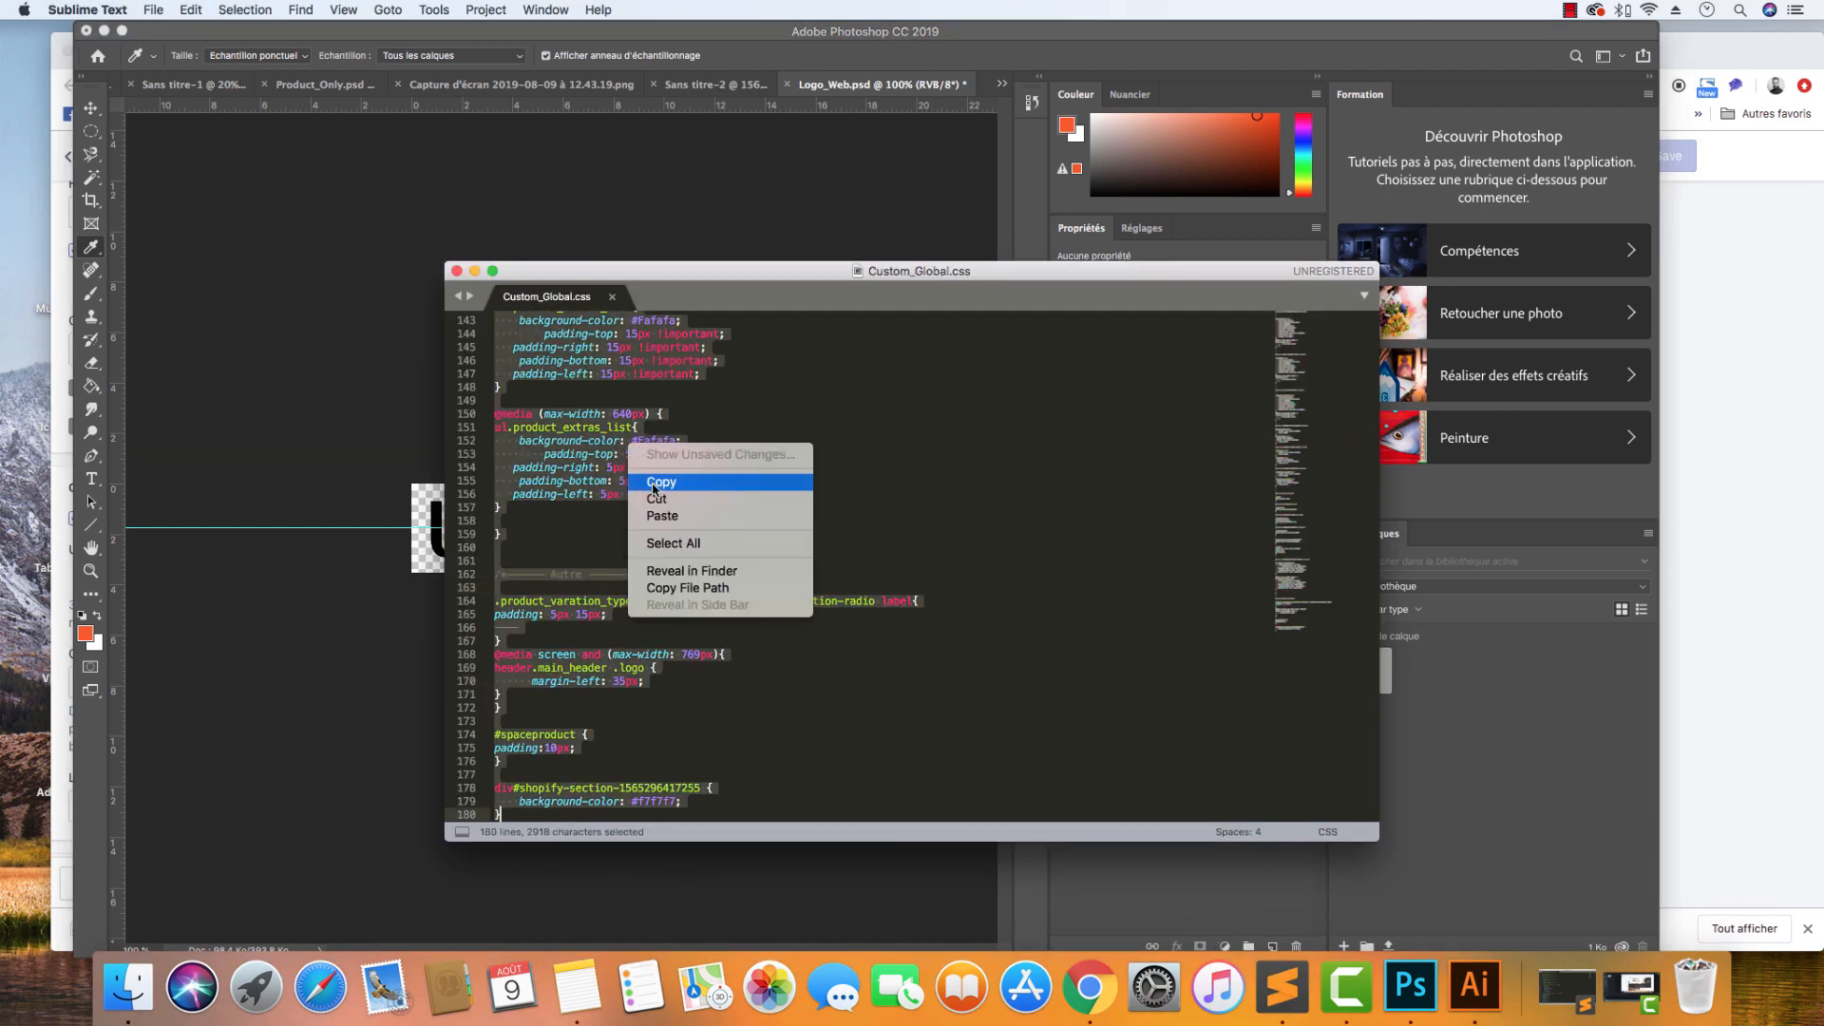
left_click(665, 477)
left_click(604, 803)
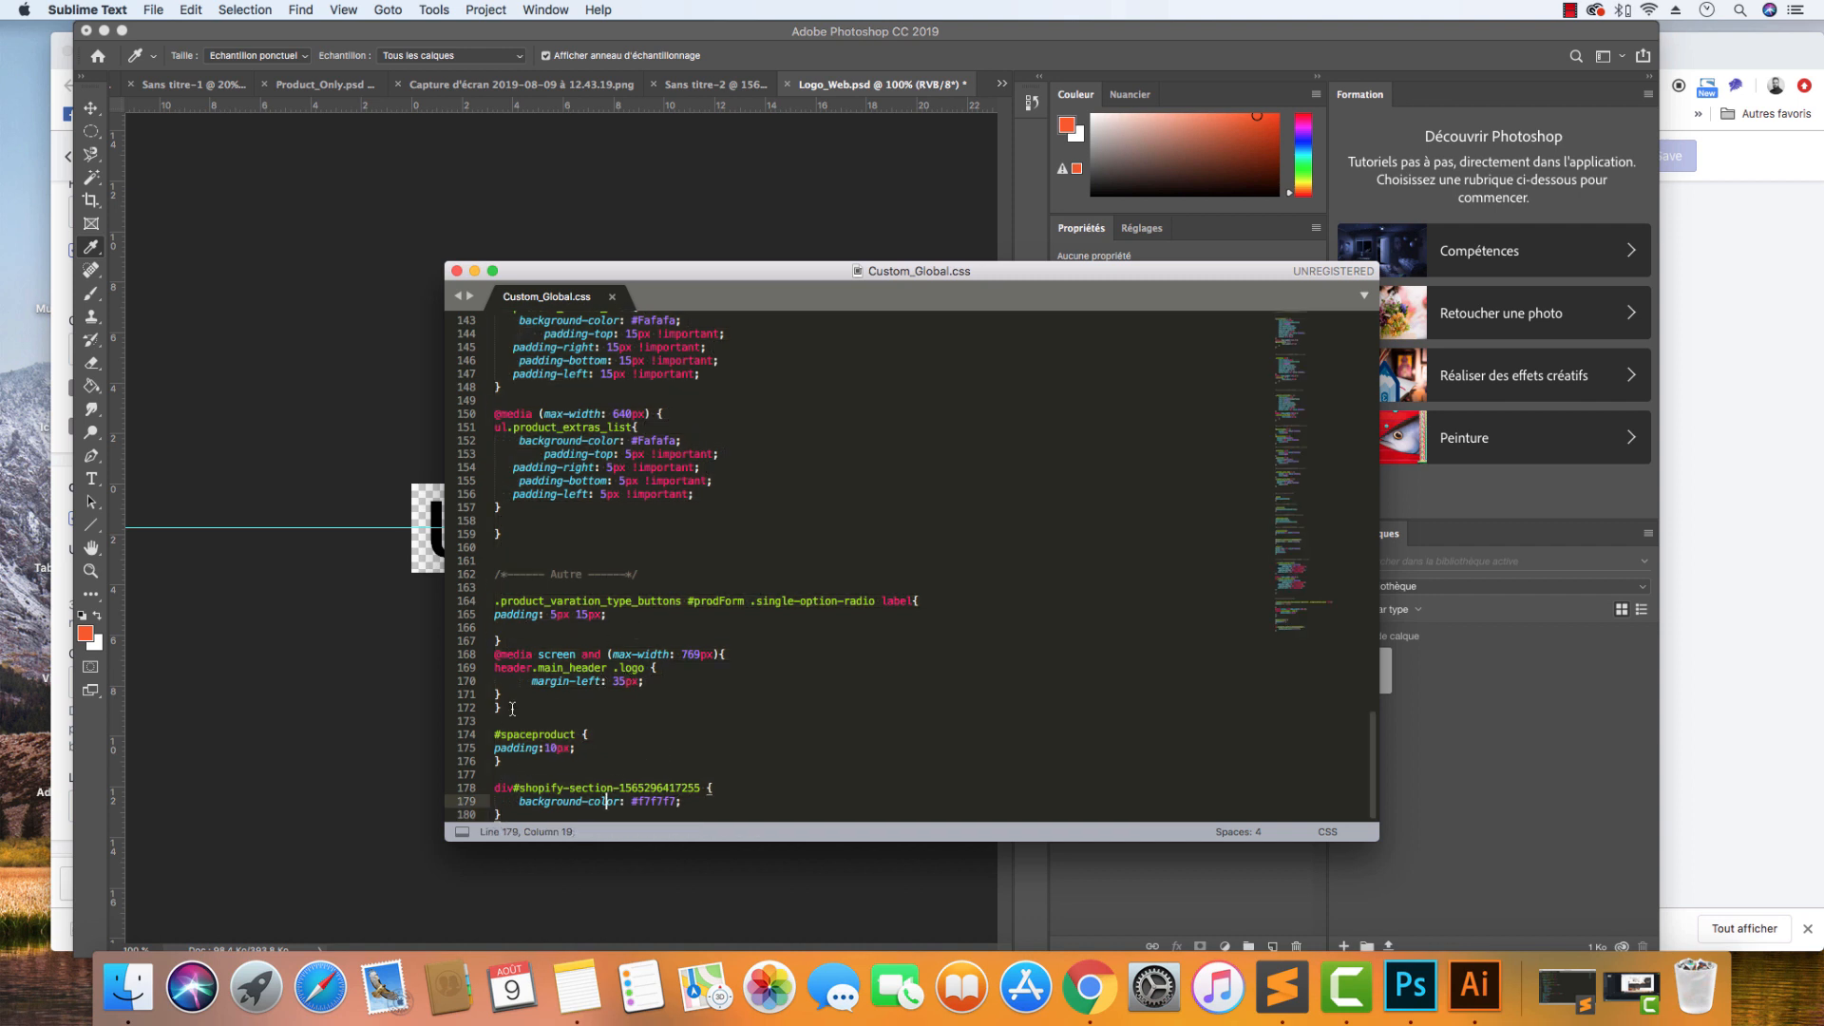
left_click(512, 709)
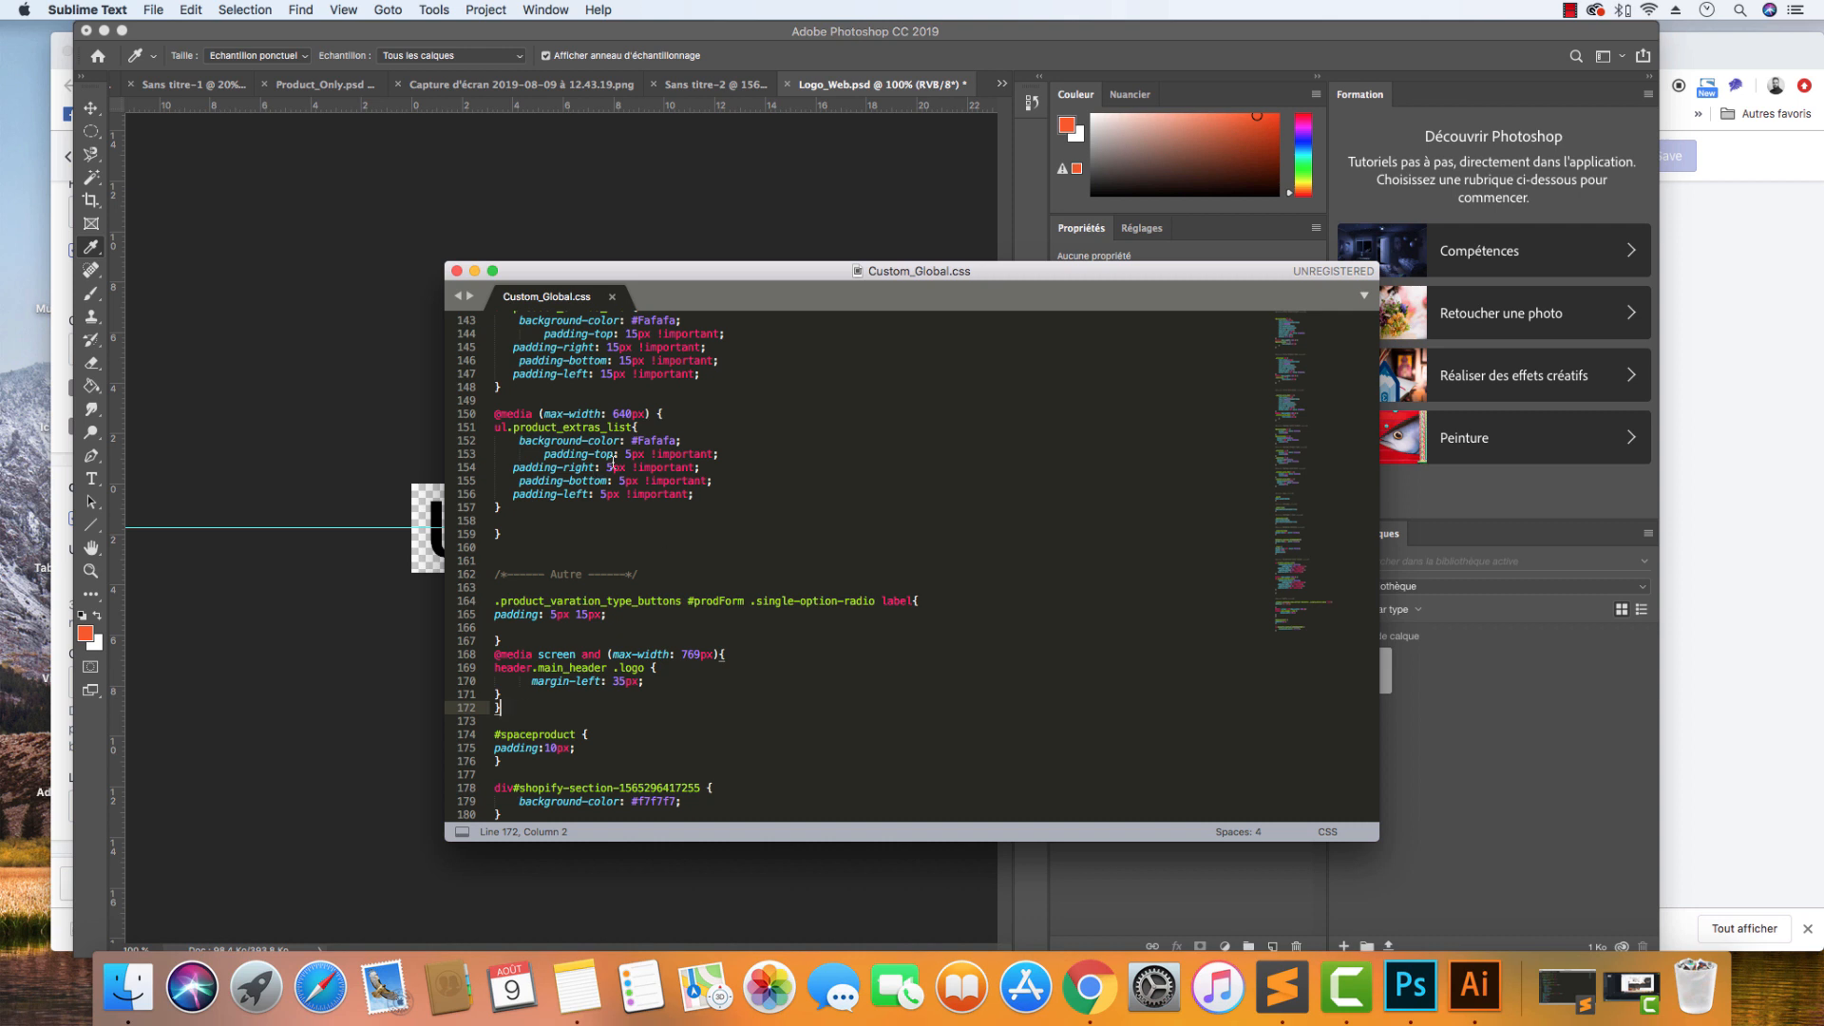
left_click_drag(513, 709, 495, 654)
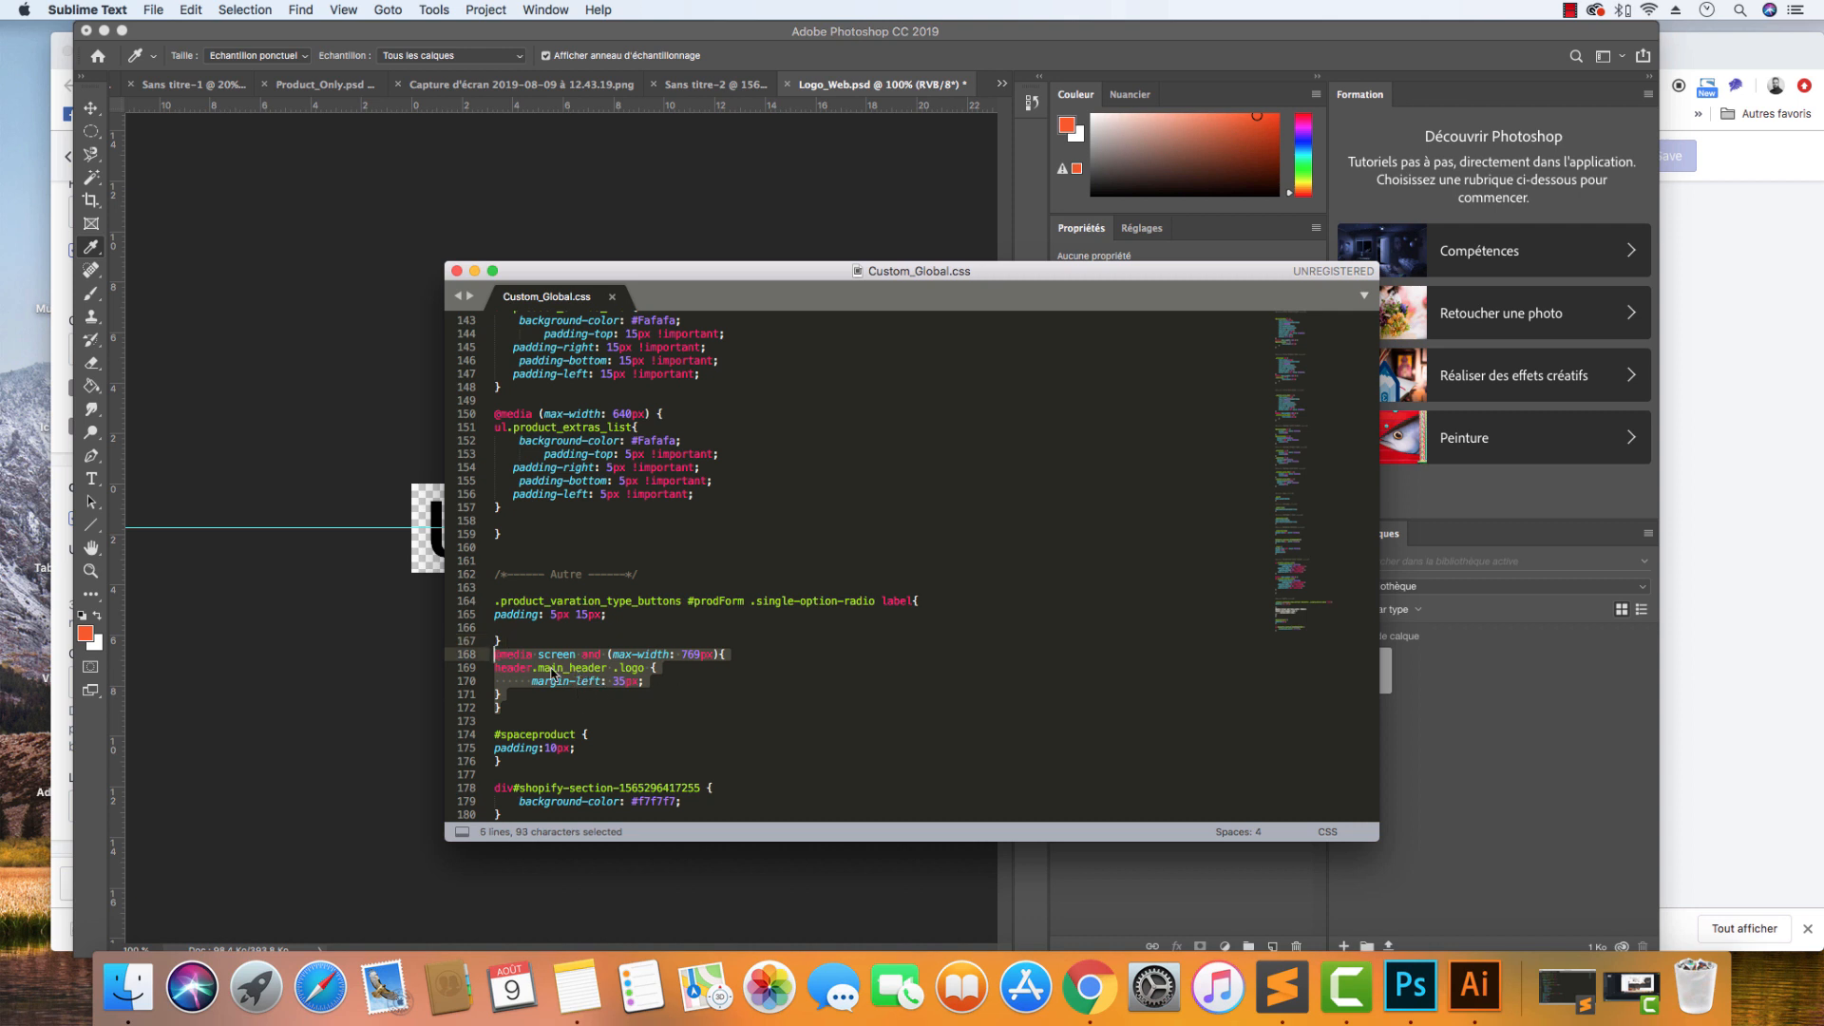
left_click(565, 574)
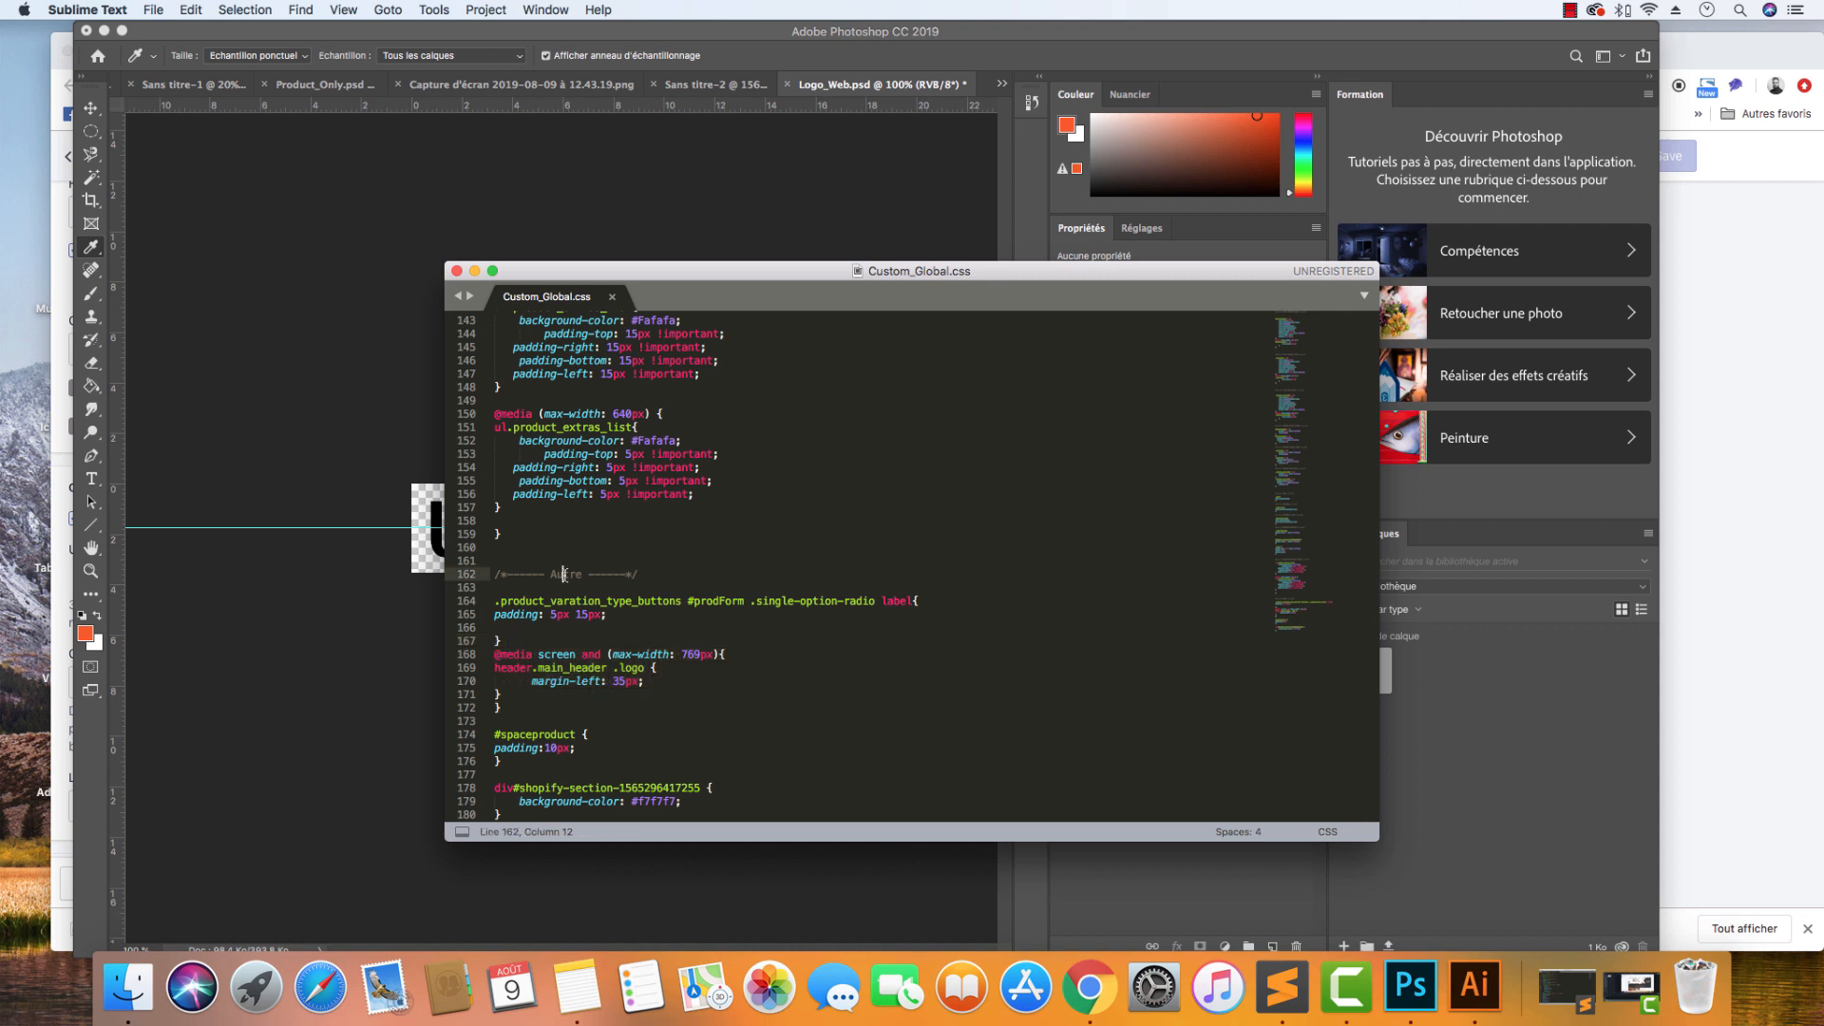
key("super+a")
right_click(590, 473)
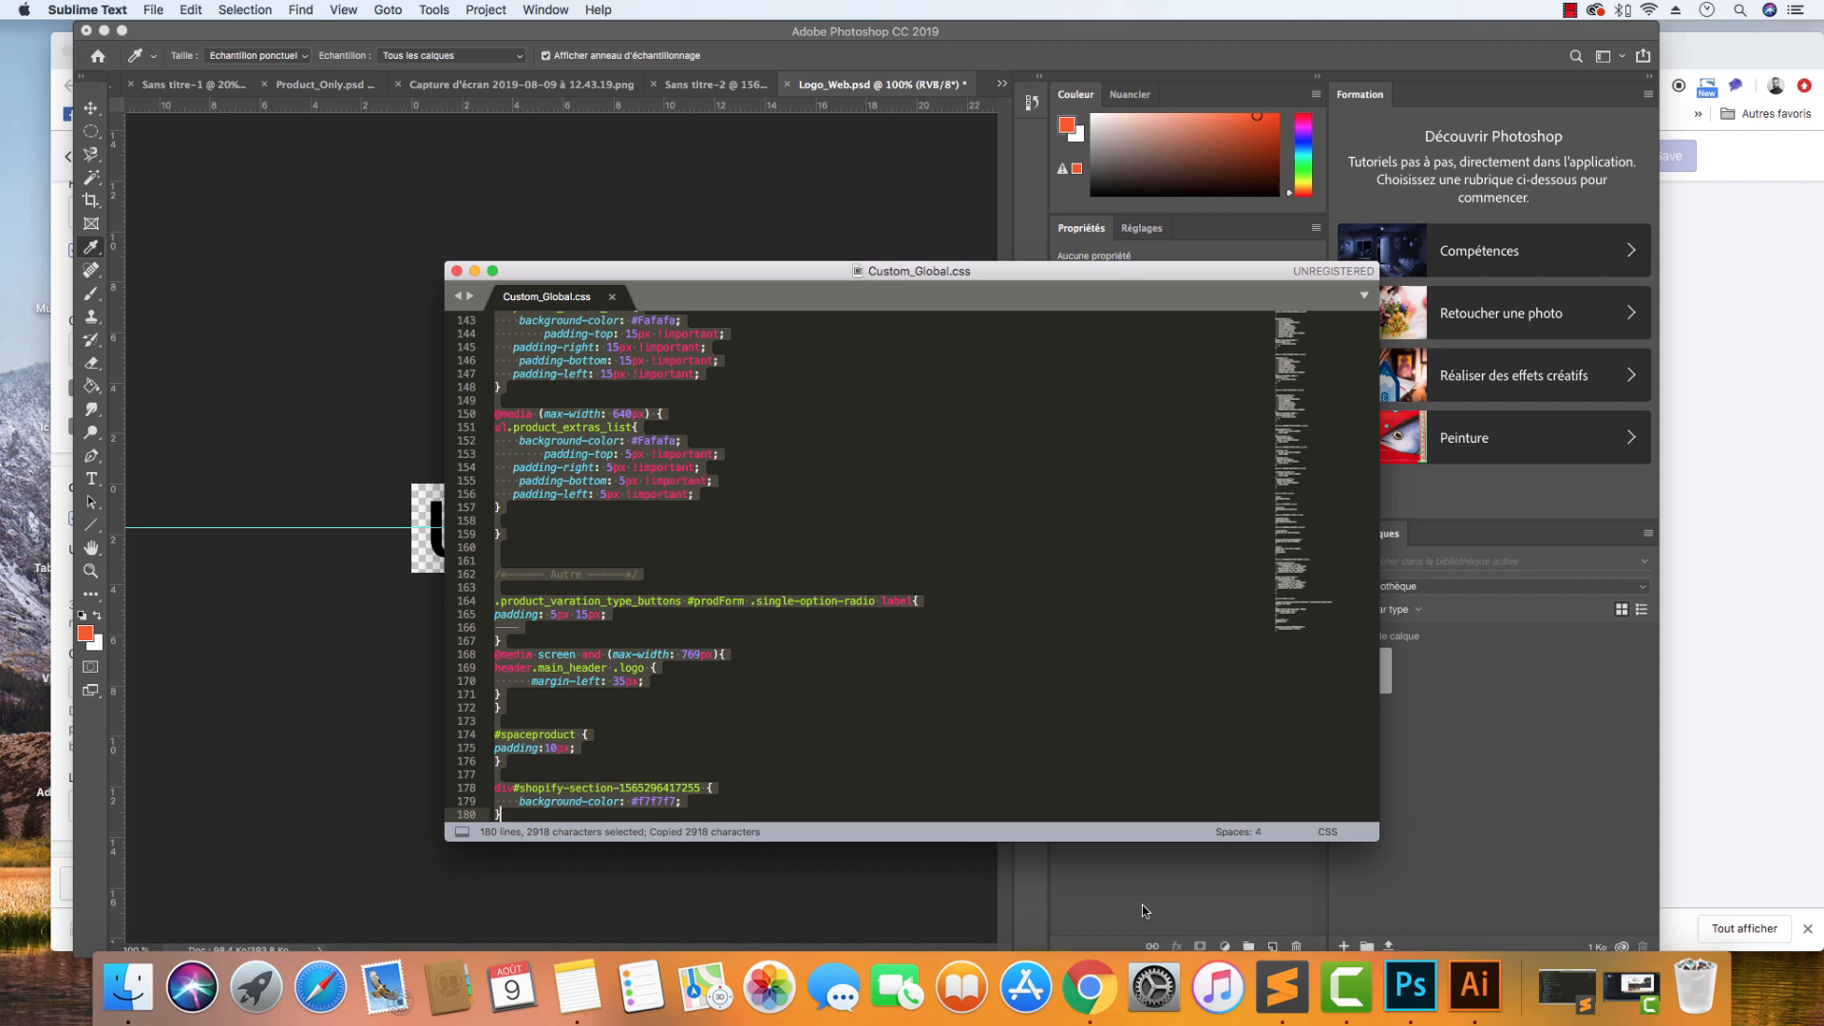
Return to the Shopify theme editor, paste the copied CSS into the General settings' text box above Facebook Share, and save the theme.
left_click(1089, 988)
left_click(78, 166)
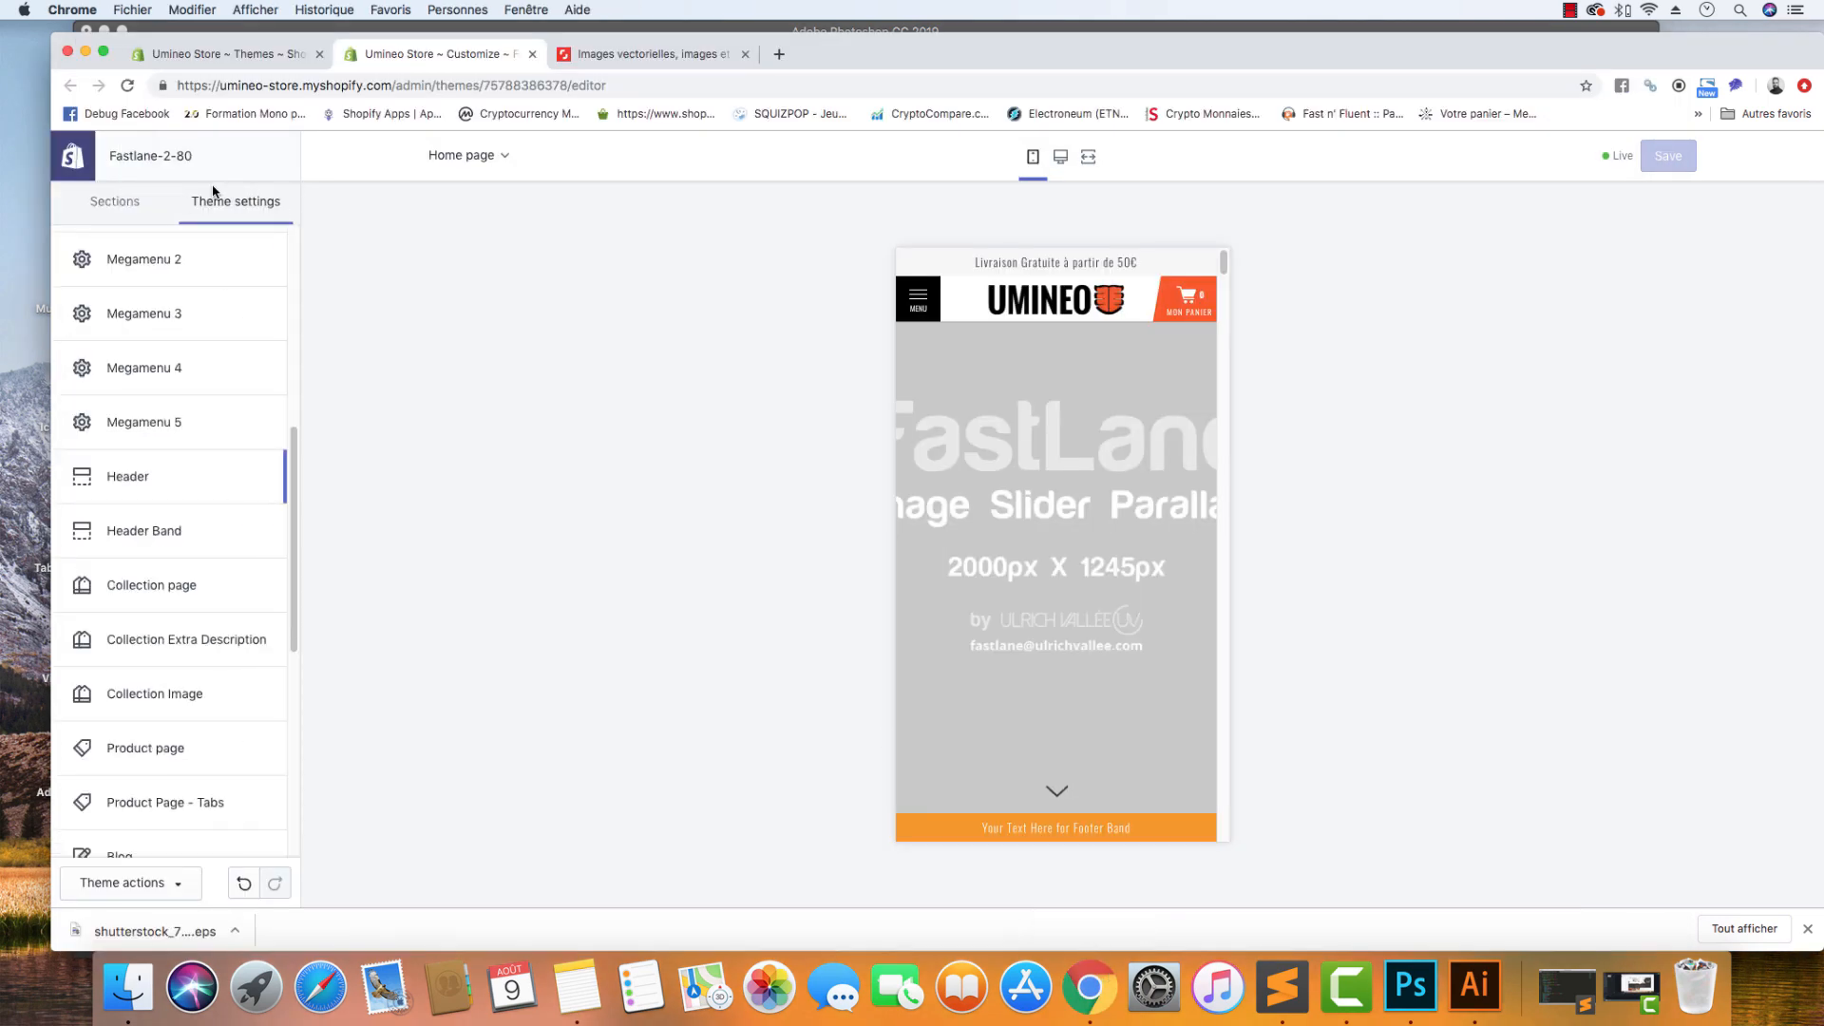
scroll(199, 342, "up", 10)
left_click(172, 318)
scroll(179, 351, "down", 20)
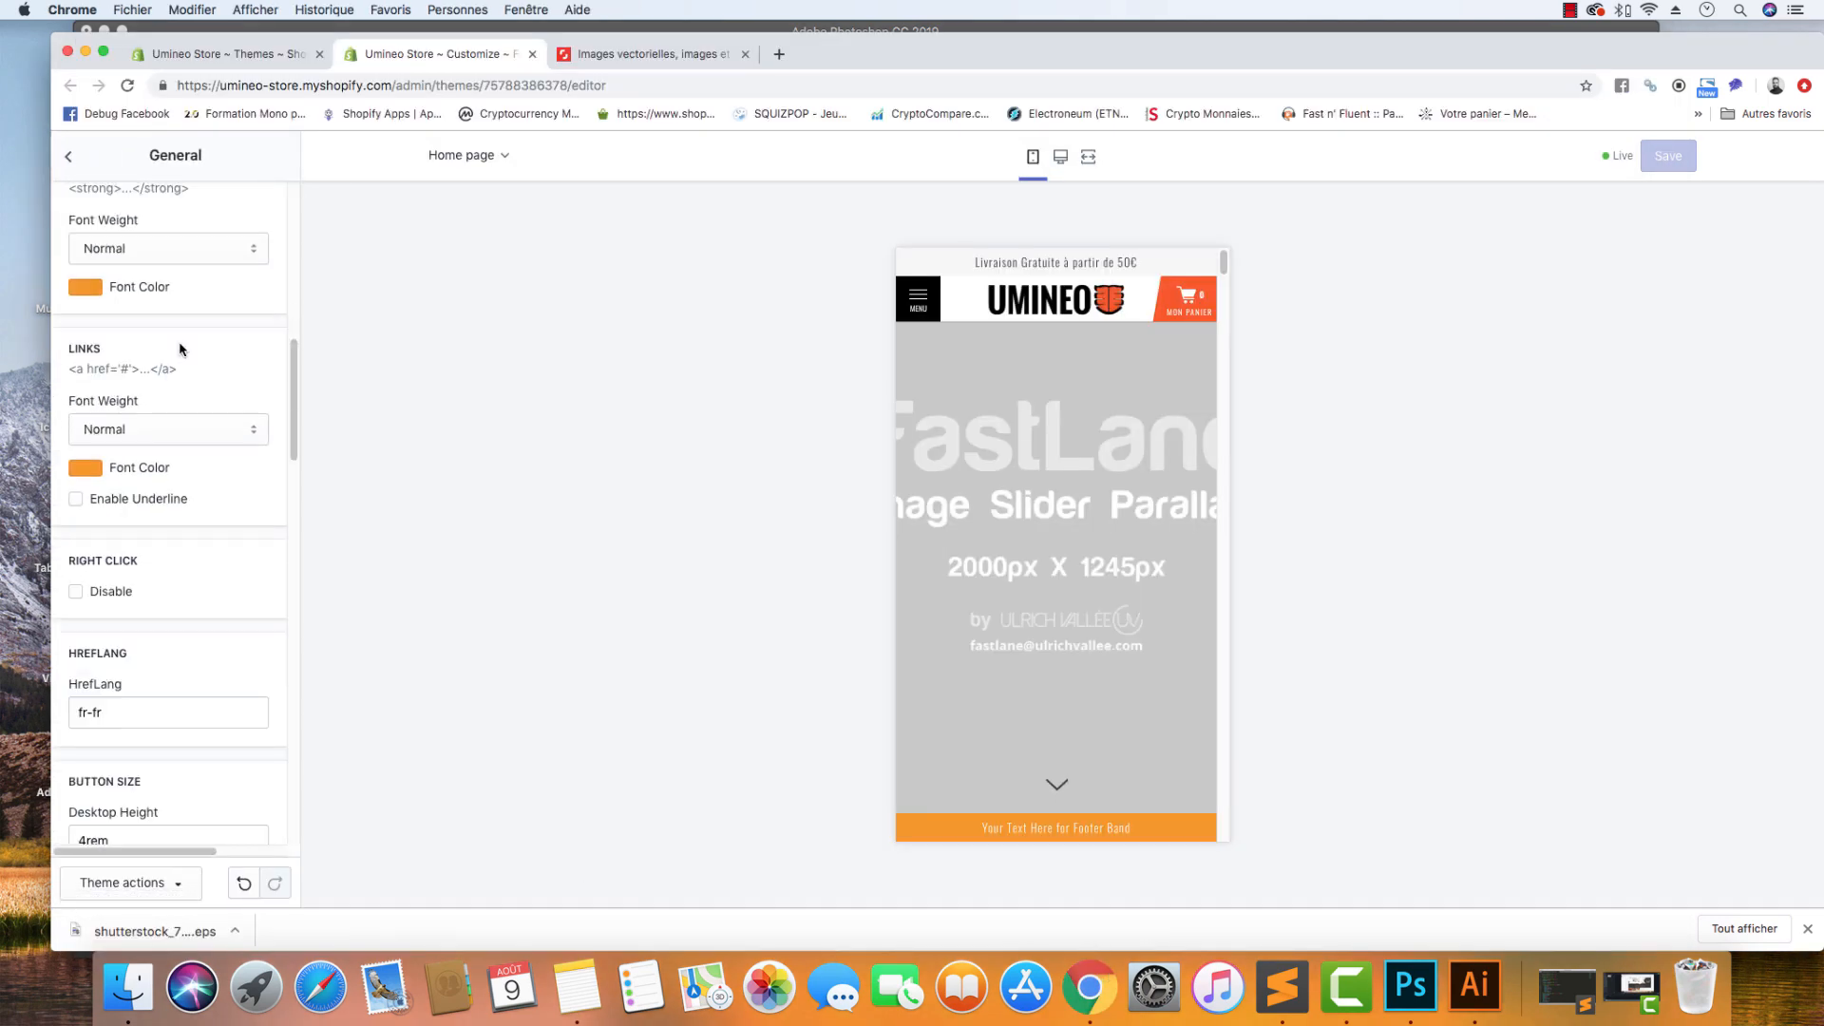
left_click(171, 219)
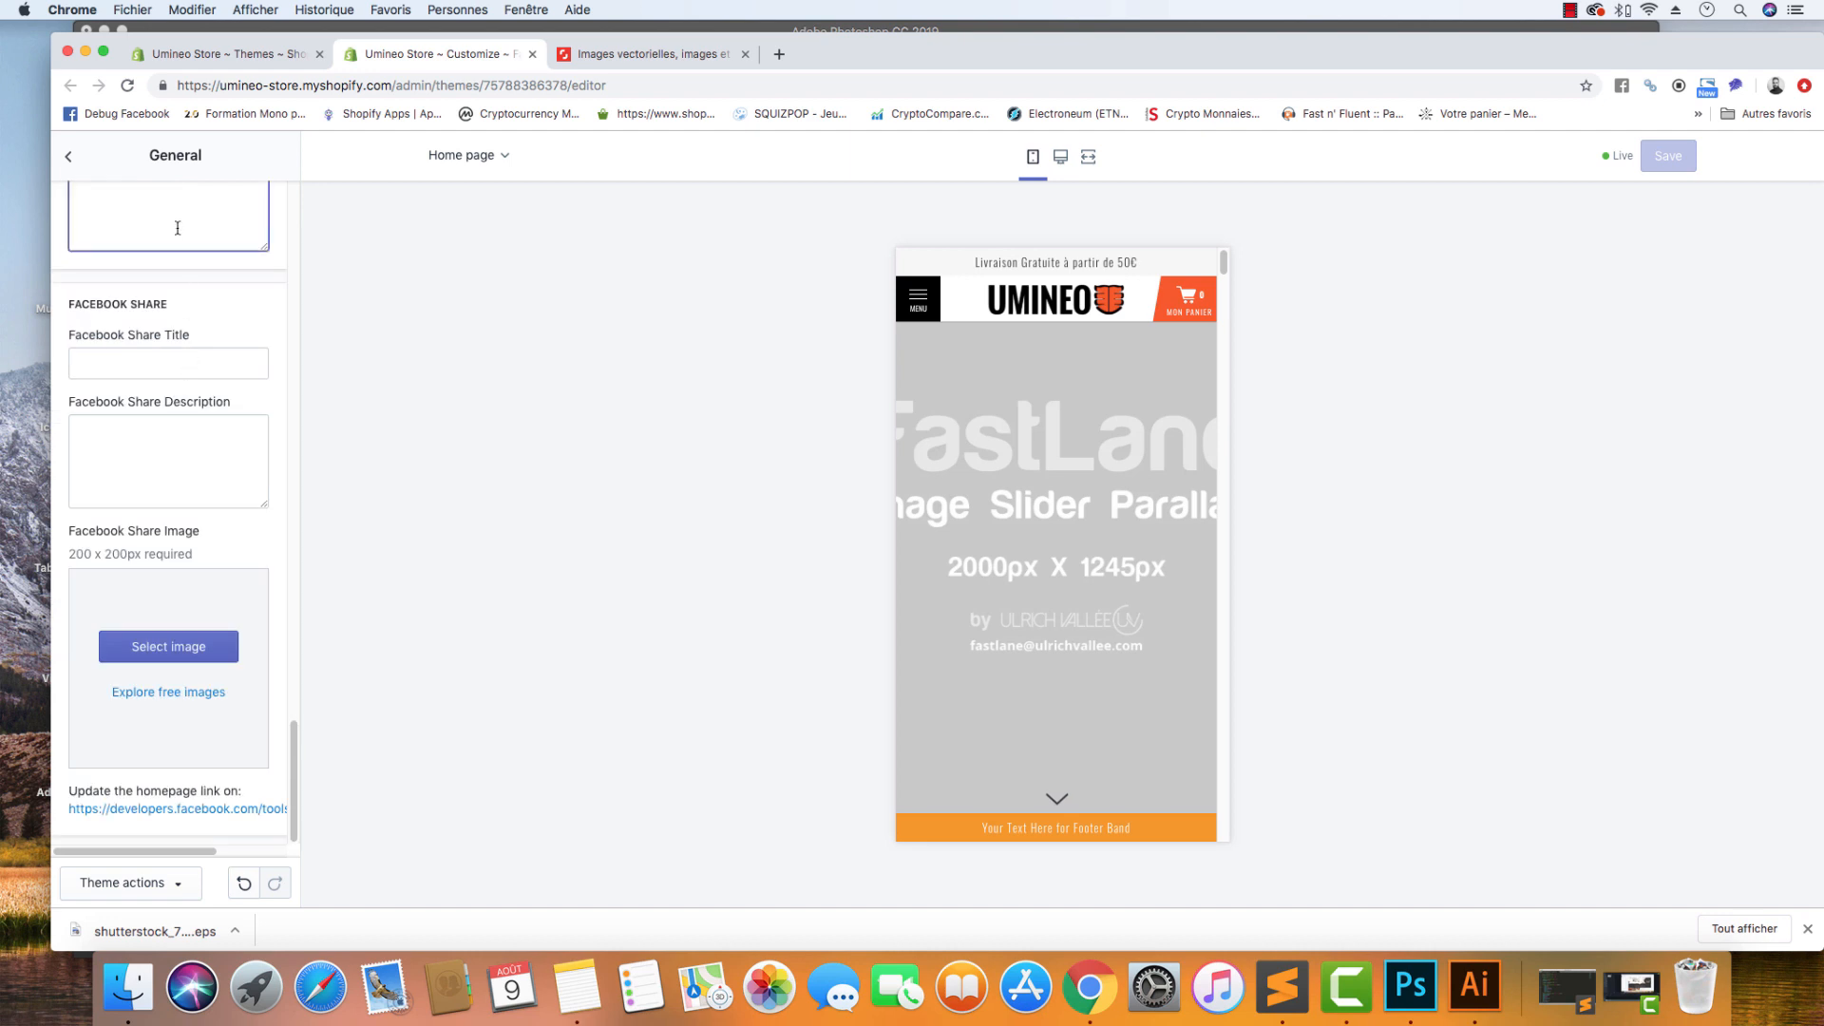
key("cmd+v")
left_click(1668, 157)
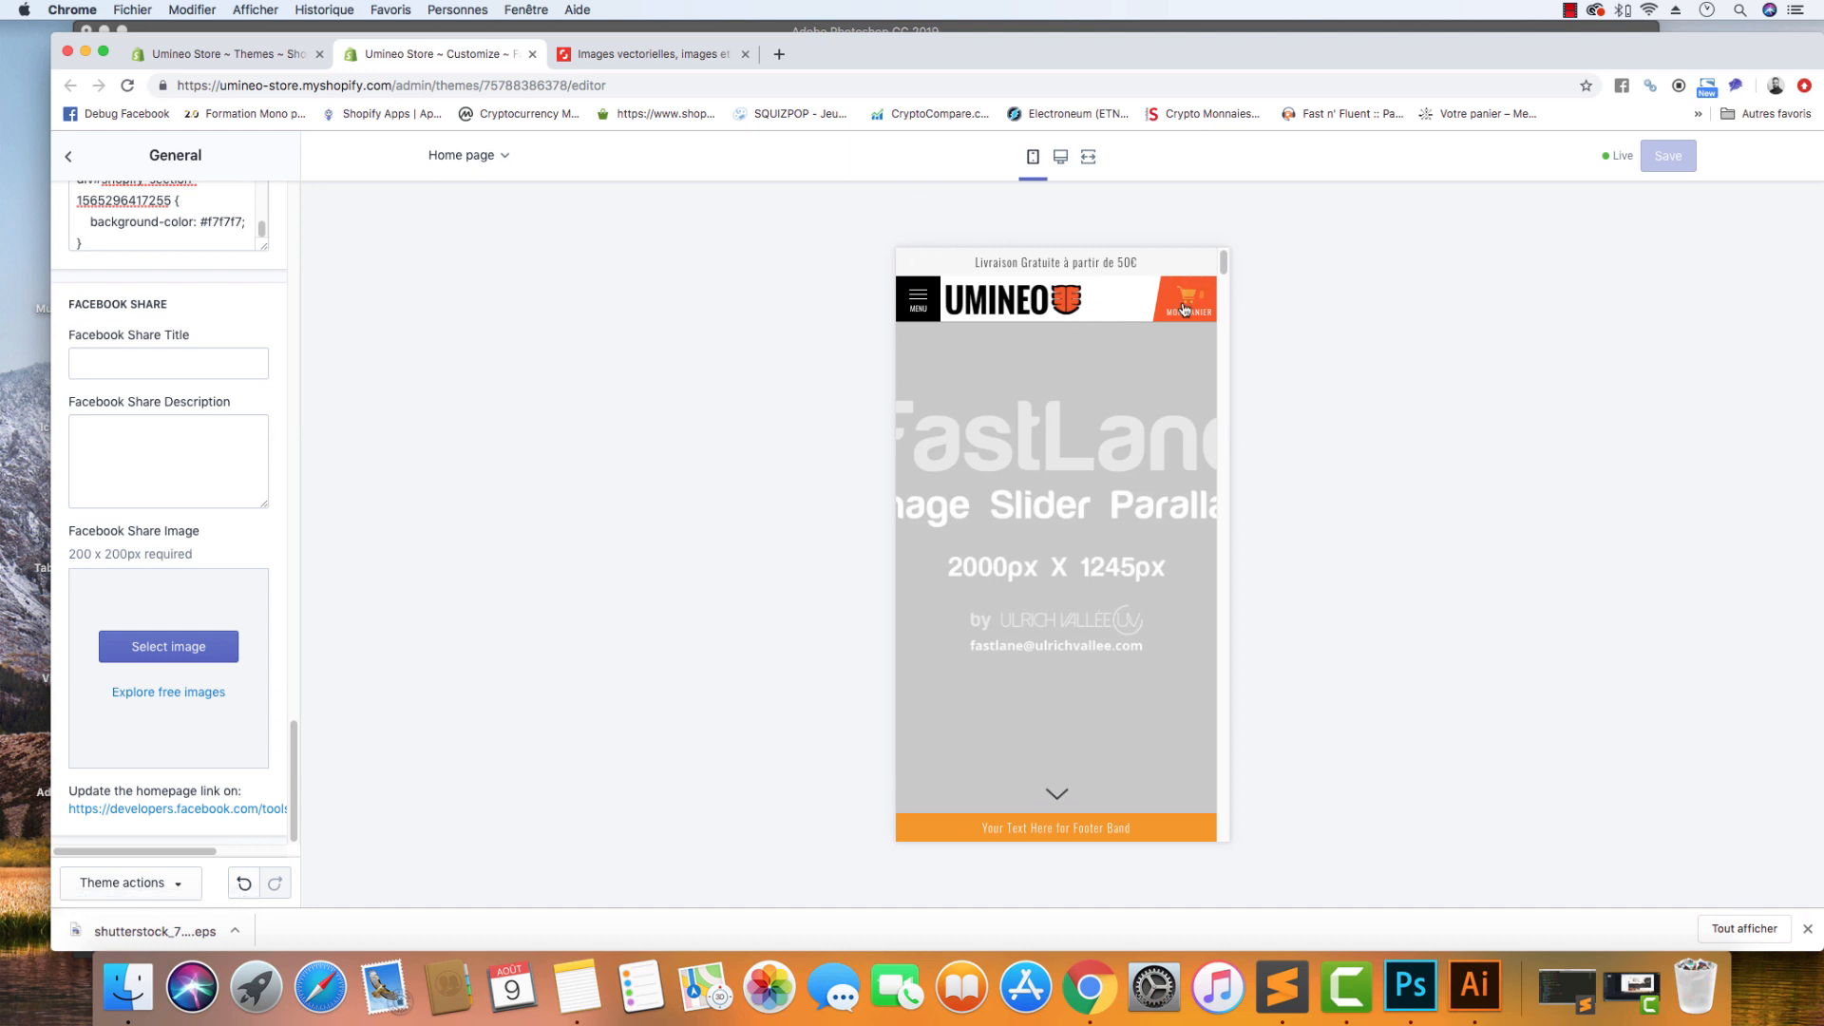
Leave the General settings and open the Cart theme settings at the Style section.
left_click(68, 155)
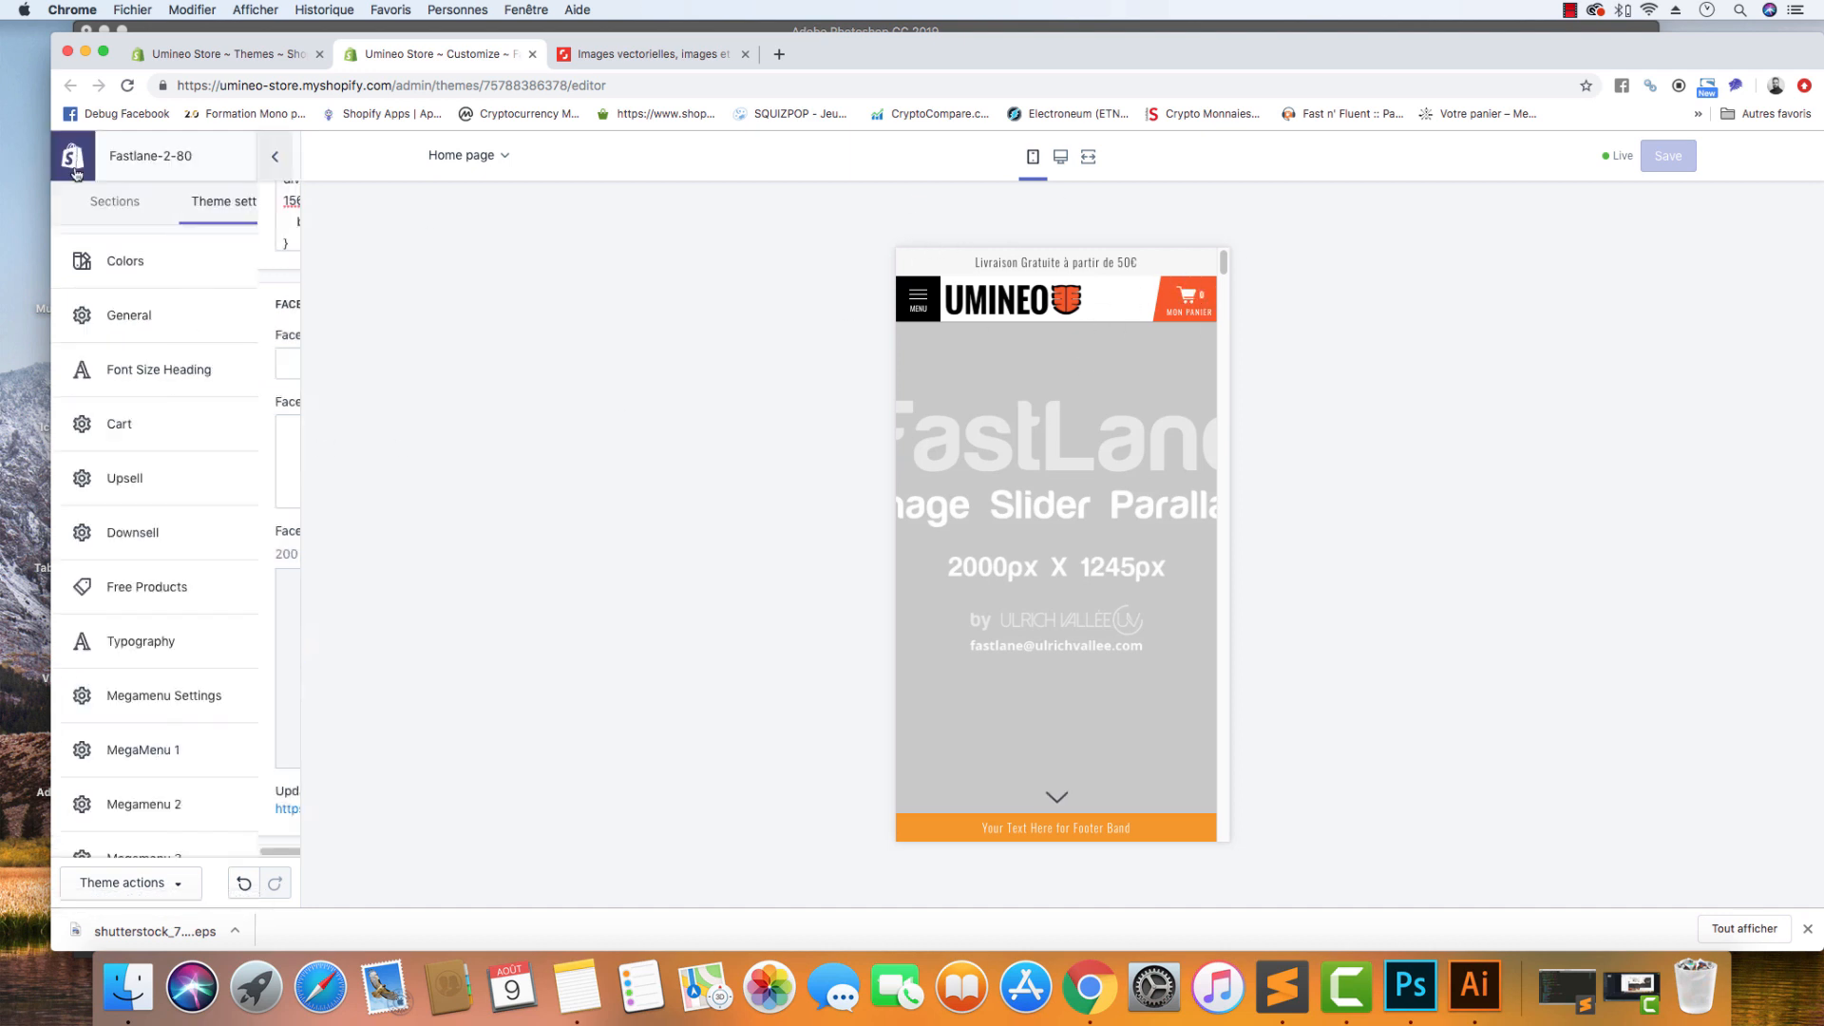
left_click(128, 425)
scroll(157, 446, "down", 15)
scroll(157, 380, "up", 5)
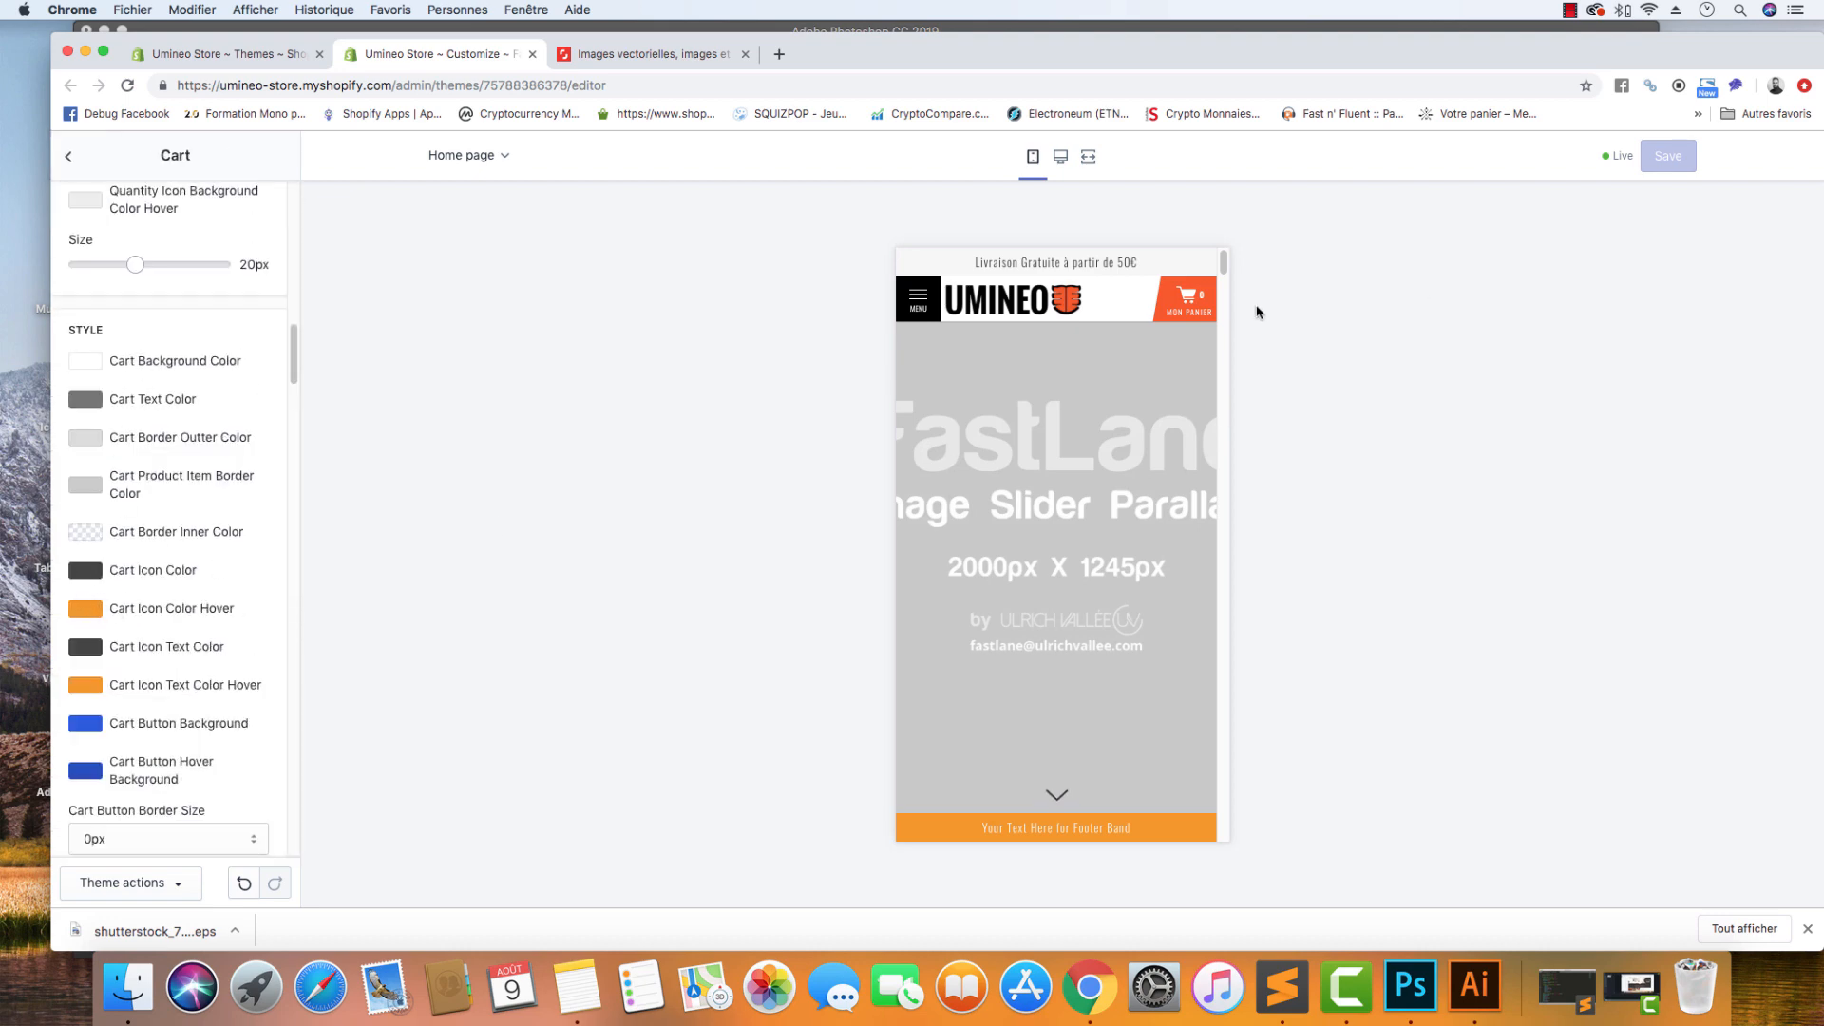
scroll(111, 700, "down", 3)
scroll(111, 701, "down", 5)
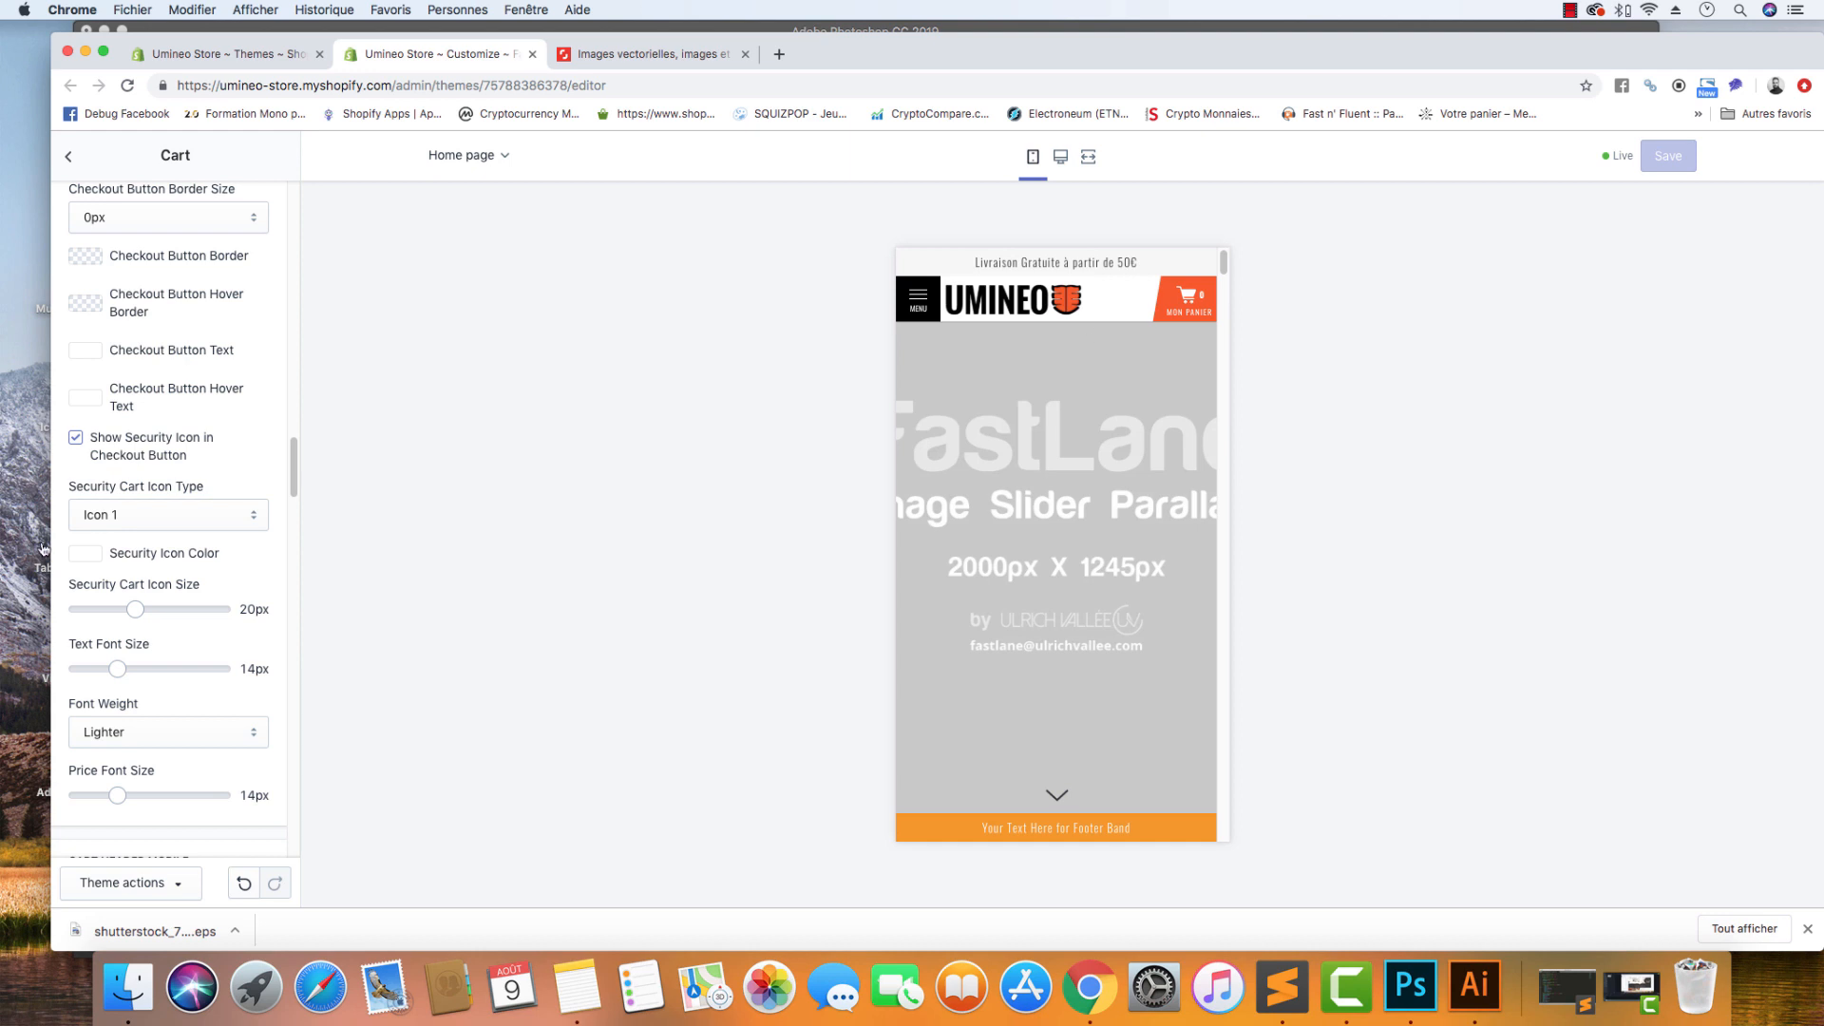
scroll(112, 562, "up", 6)
scroll(112, 561, "up", 1)
Set Cart Icon Color Hover and Cart Icon Text Color Hover to white and save the theme.
left_click(85, 494)
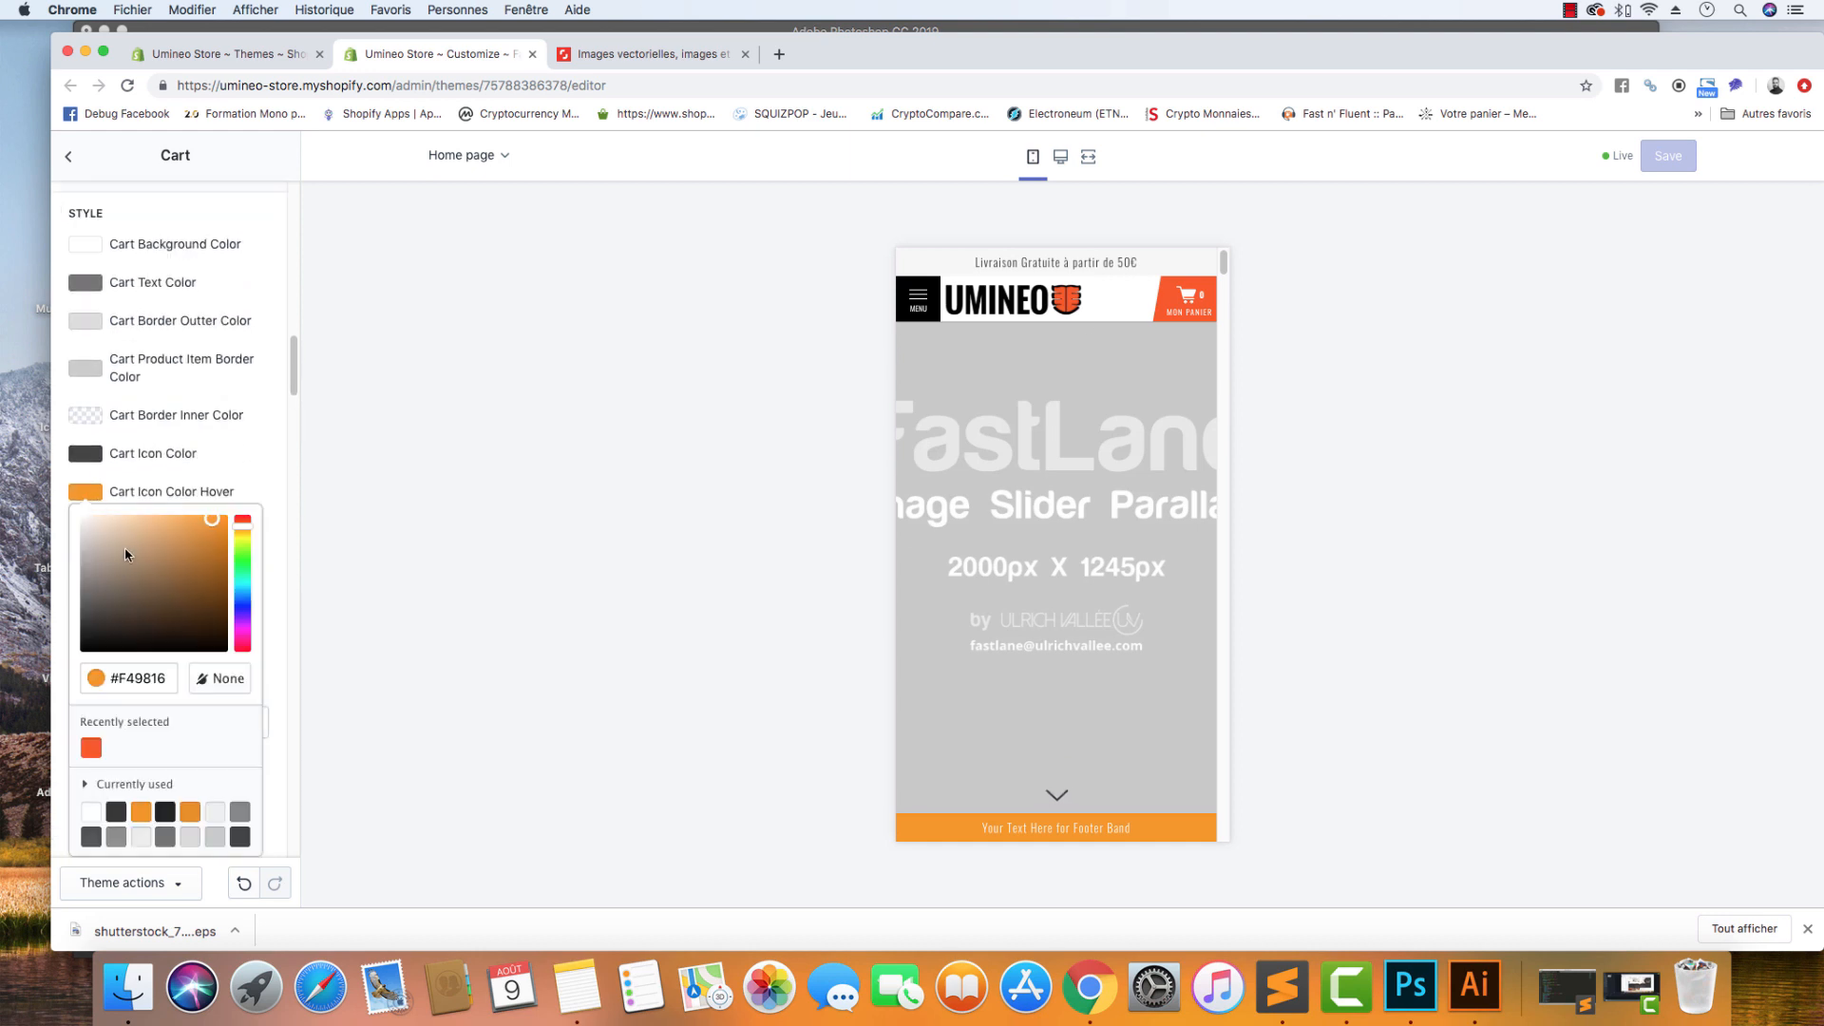
left_click_drag(45, 489, 47, 491)
left_click(93, 568)
left_click_drag(141, 617, 60, 551)
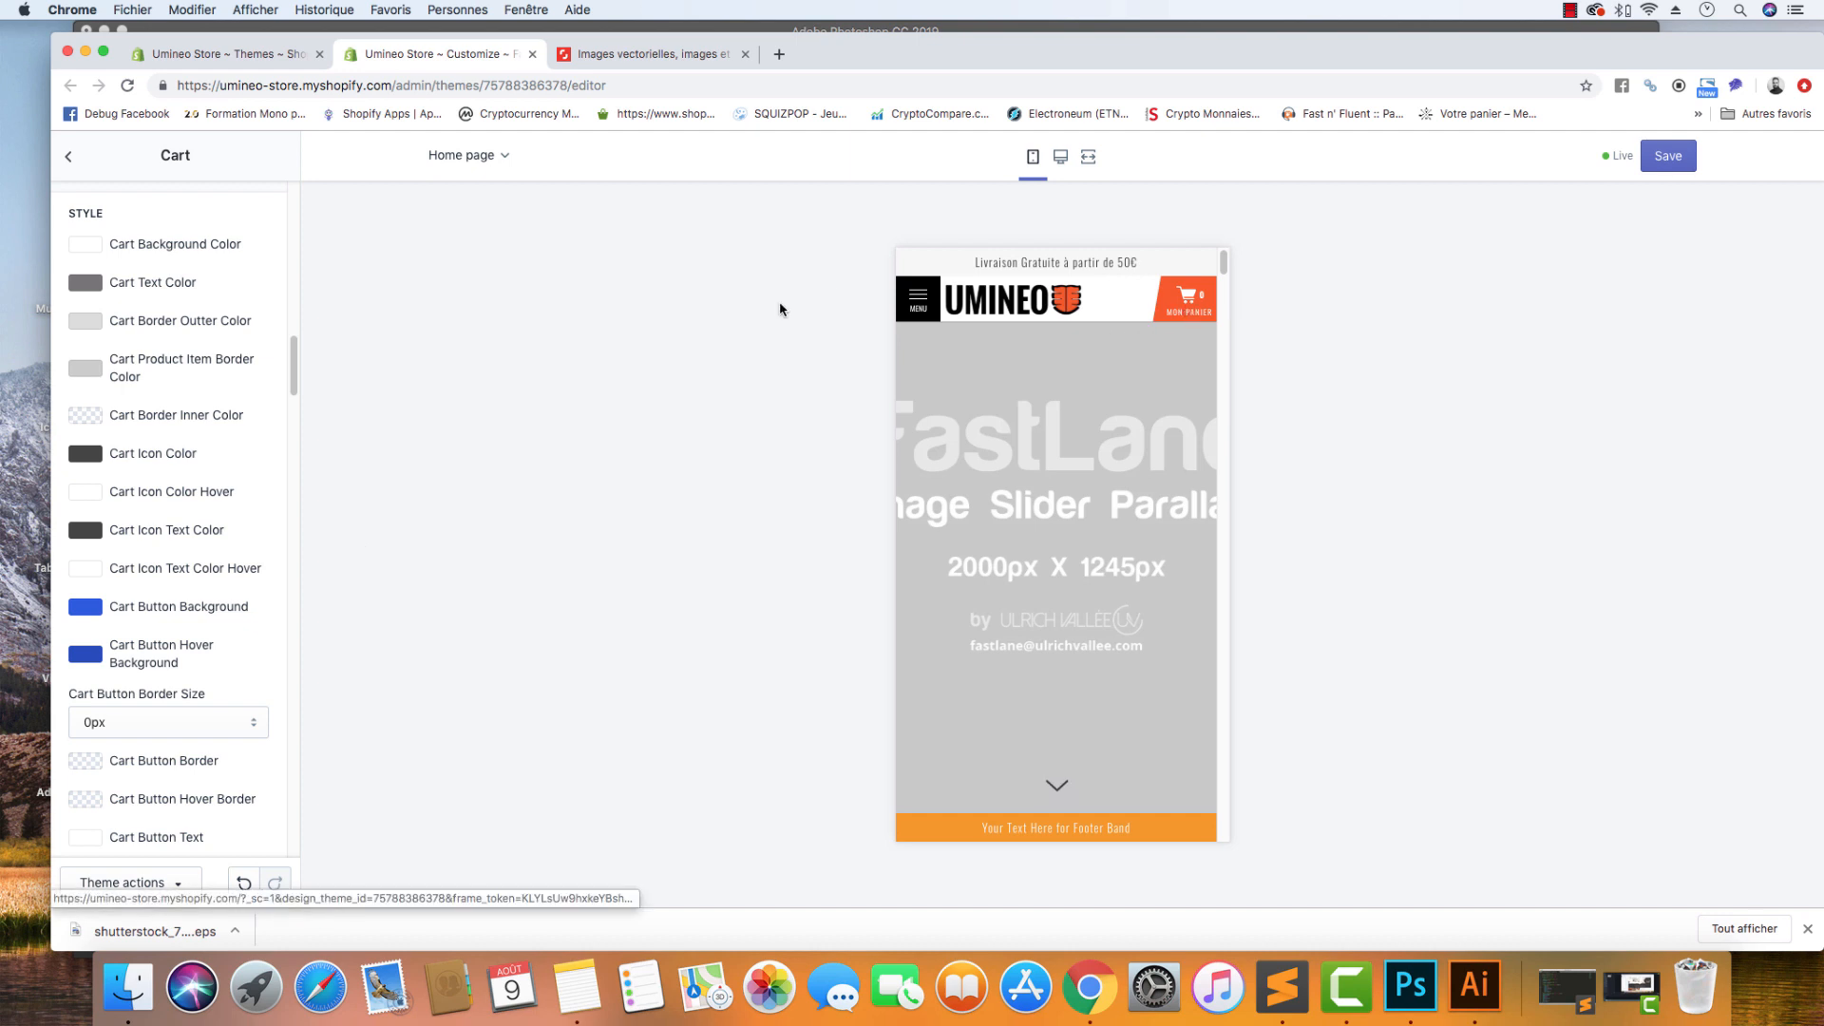
left_click(1672, 155)
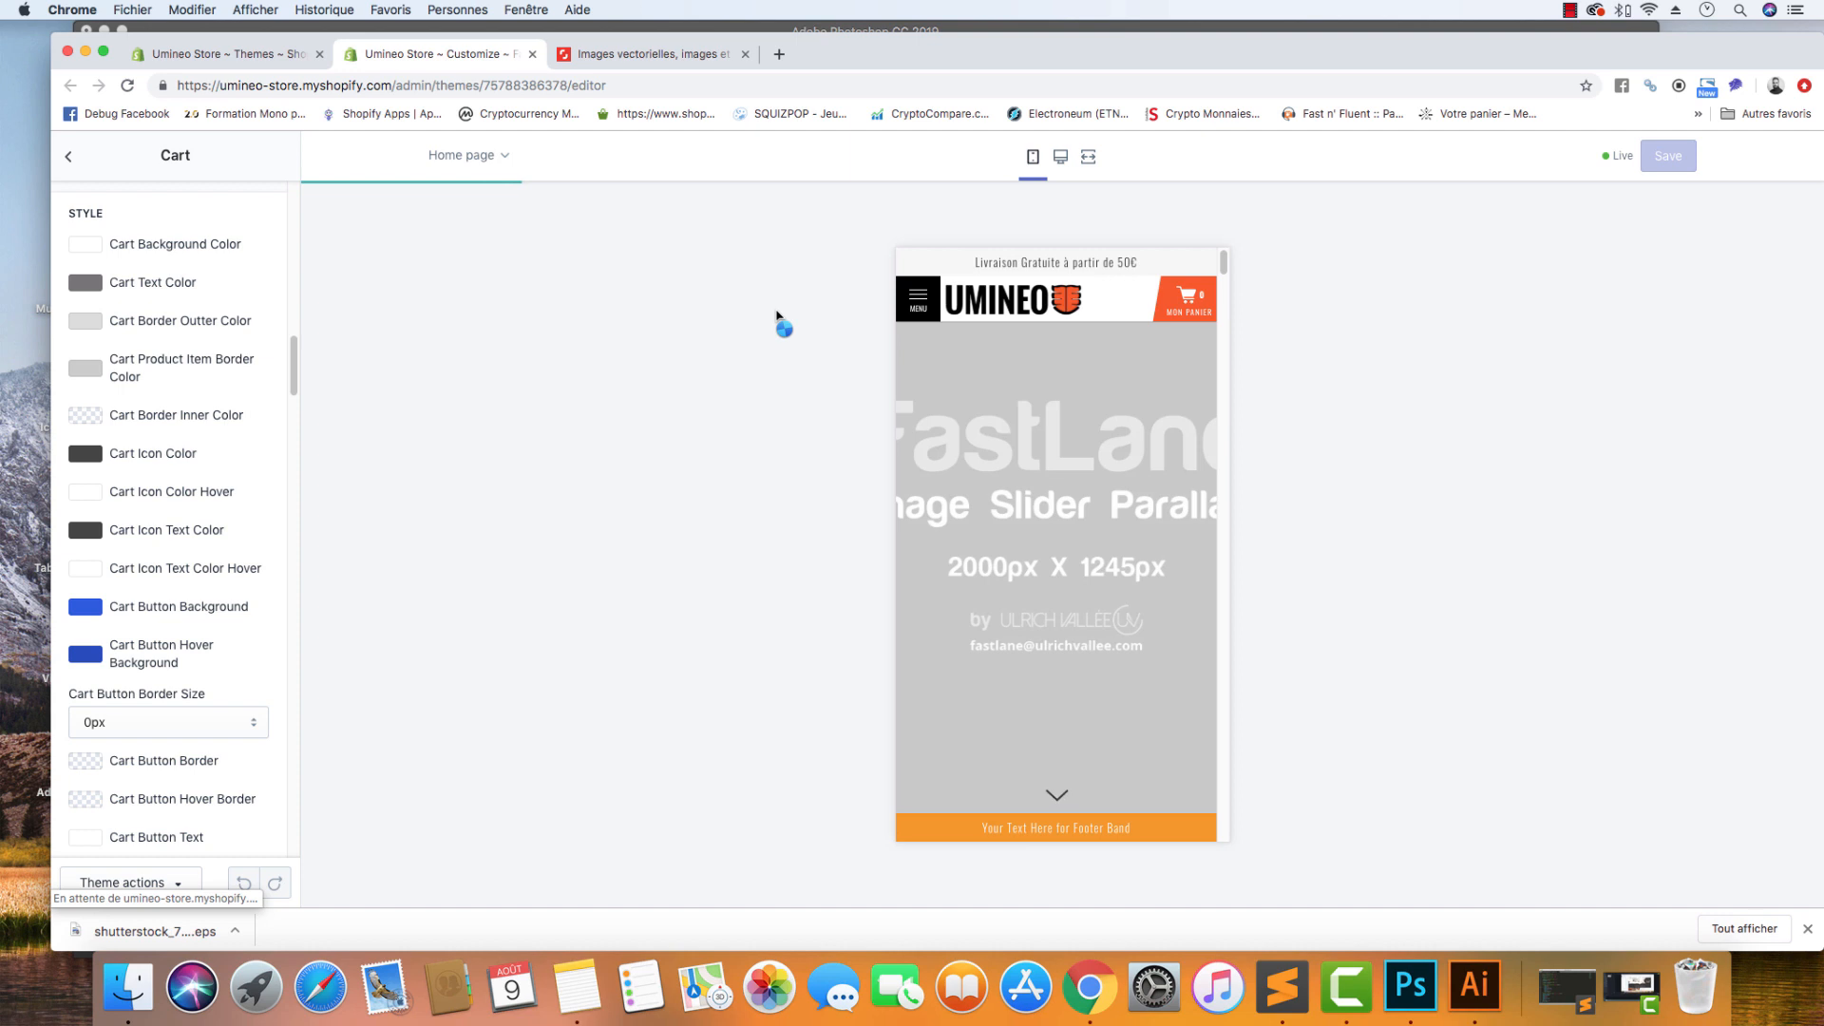
Return to the theme settings list and open the Header Band settings.
left_click(66, 158)
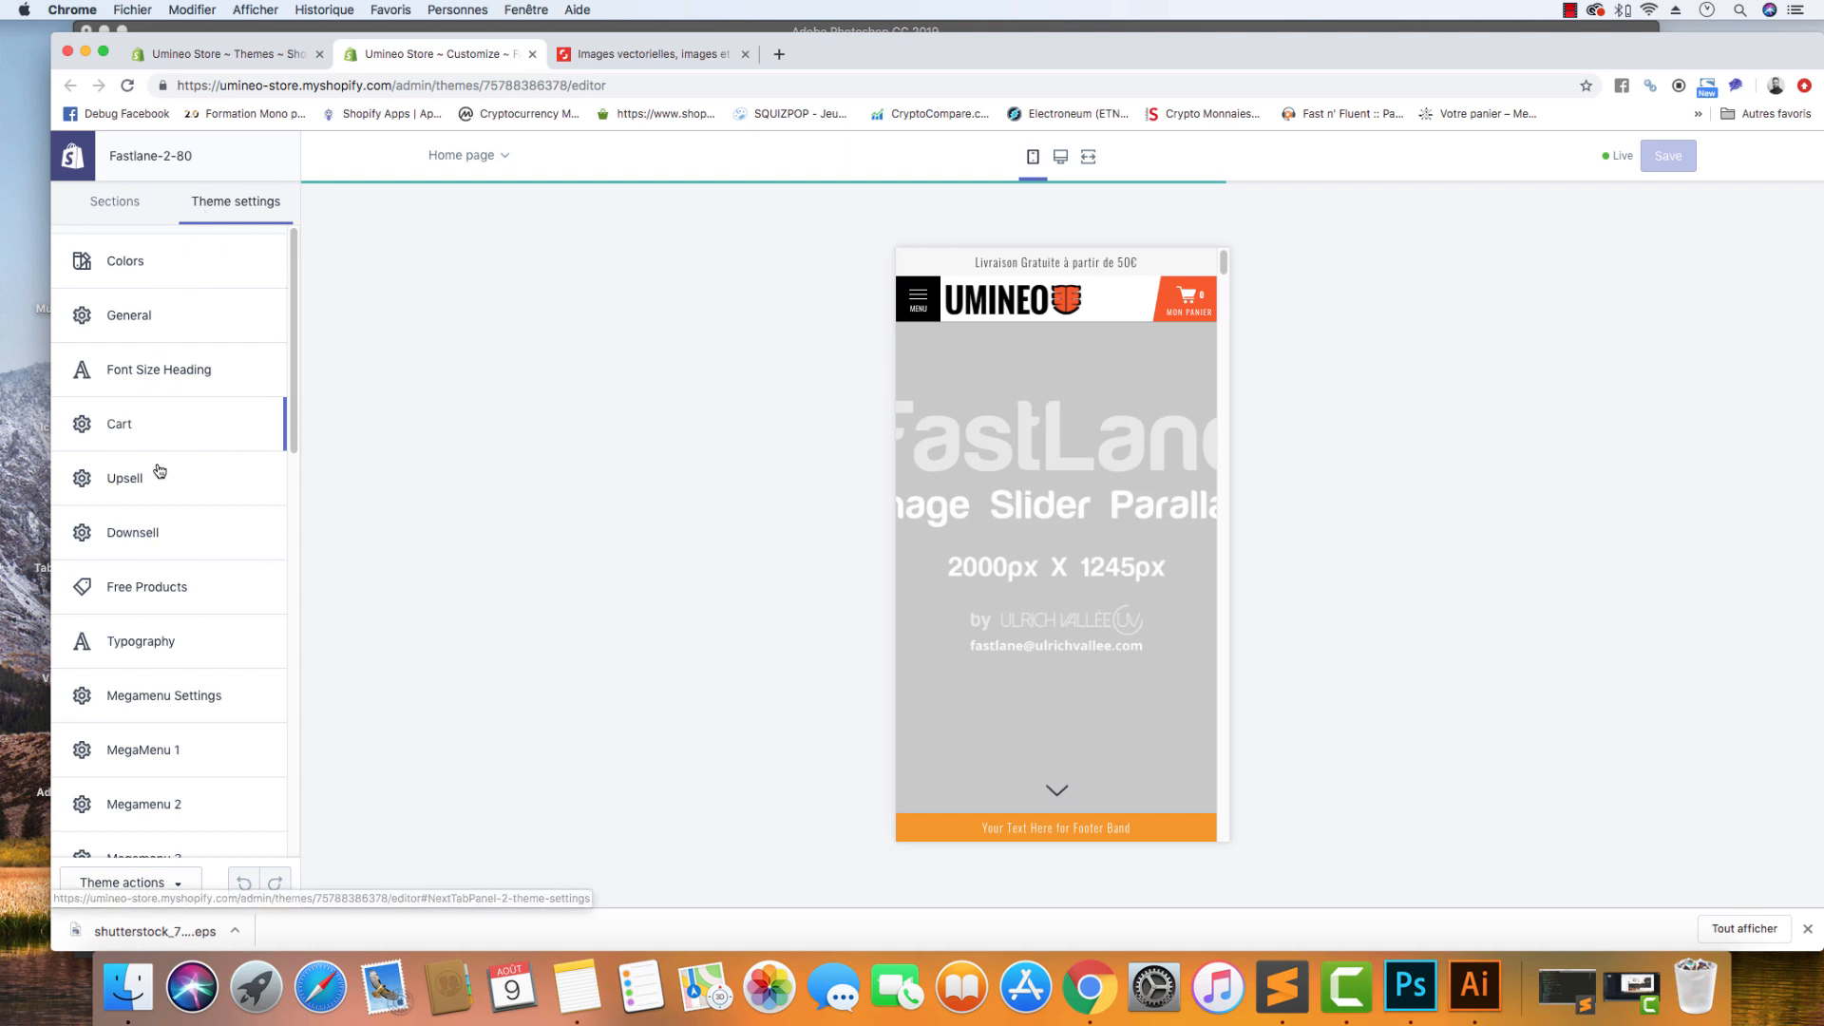
scroll(160, 504, "down", 15)
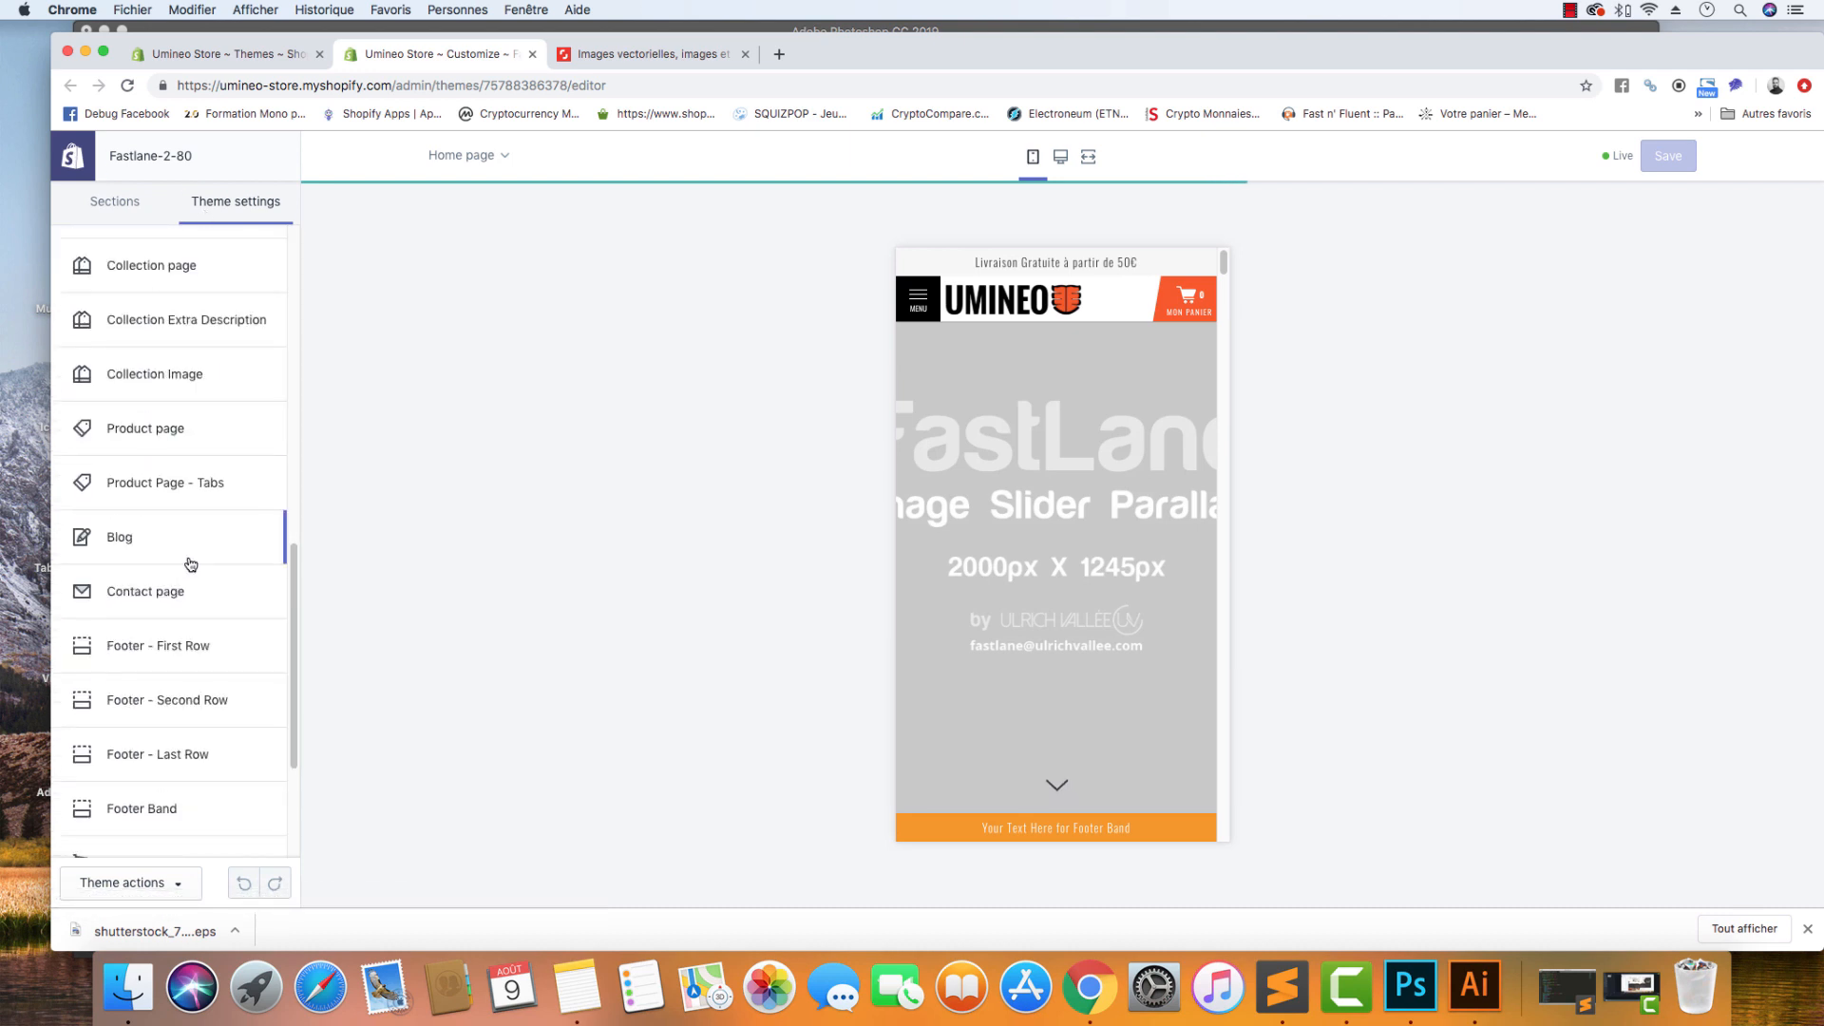
scroll(190, 563, "up", 12)
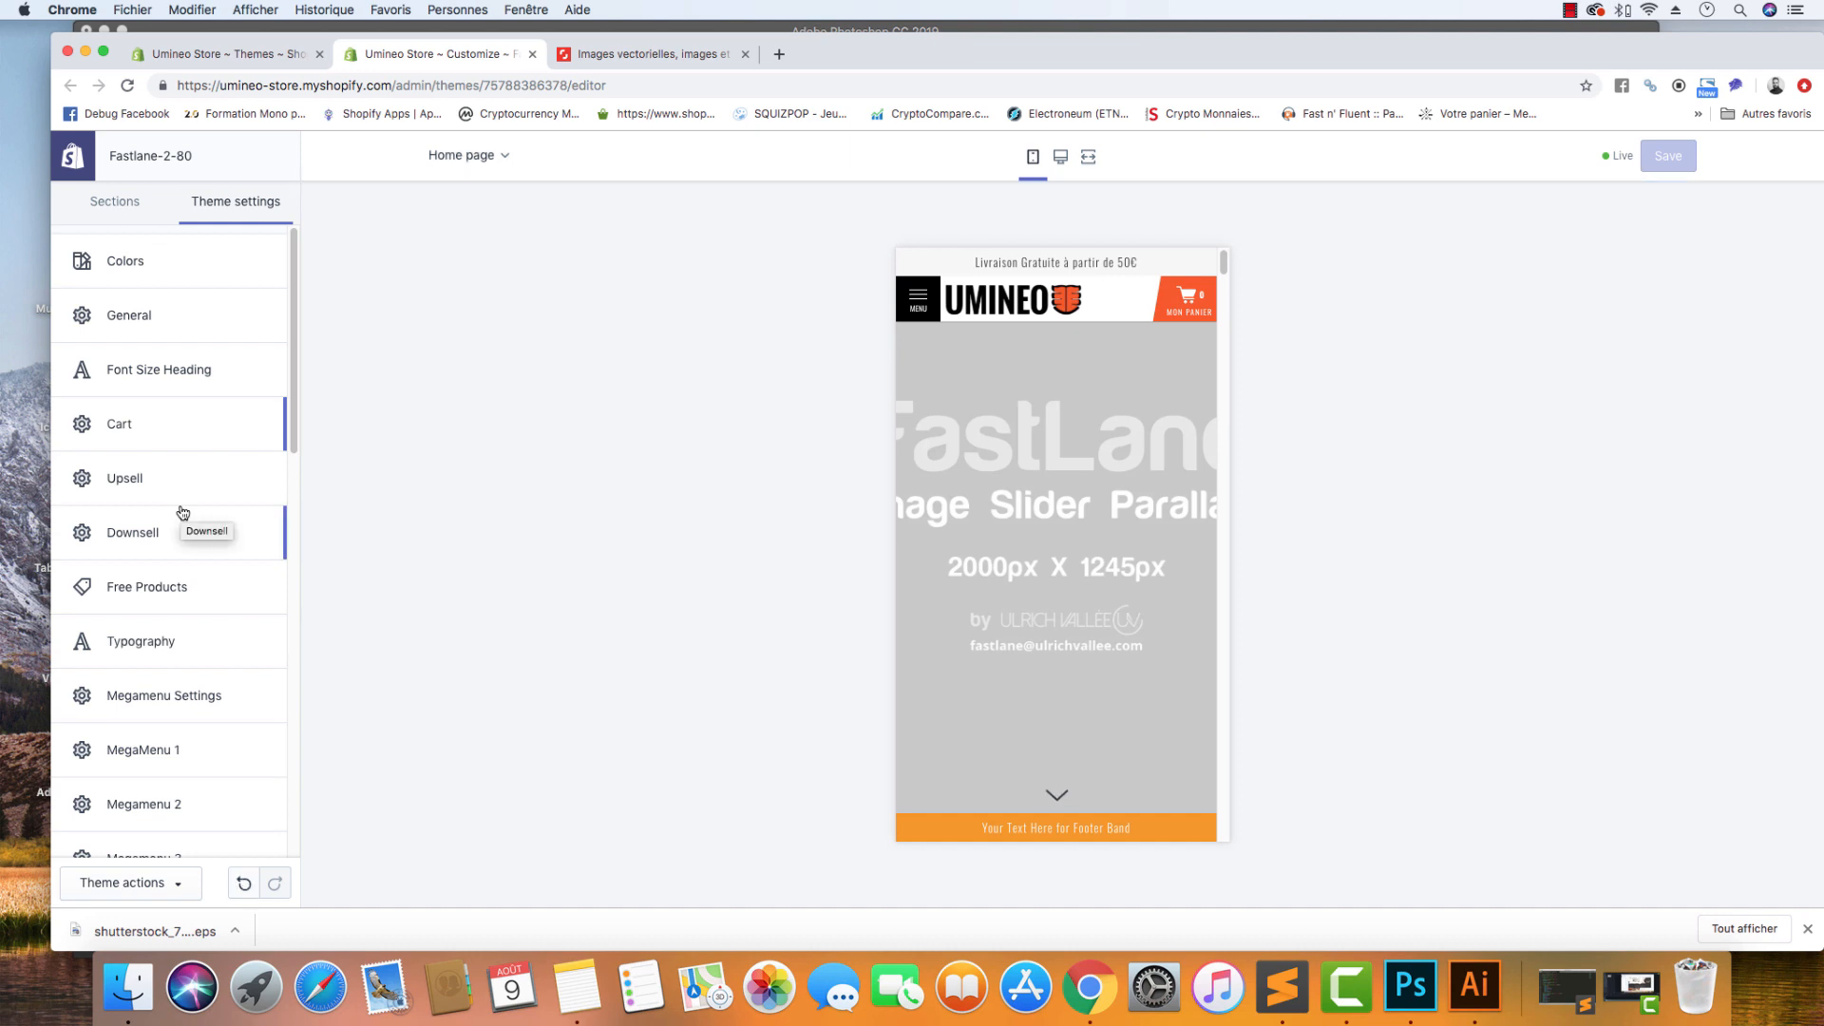
scroll(225, 490, "down", 1)
scroll(225, 490, "down", 5)
left_click(254, 788)
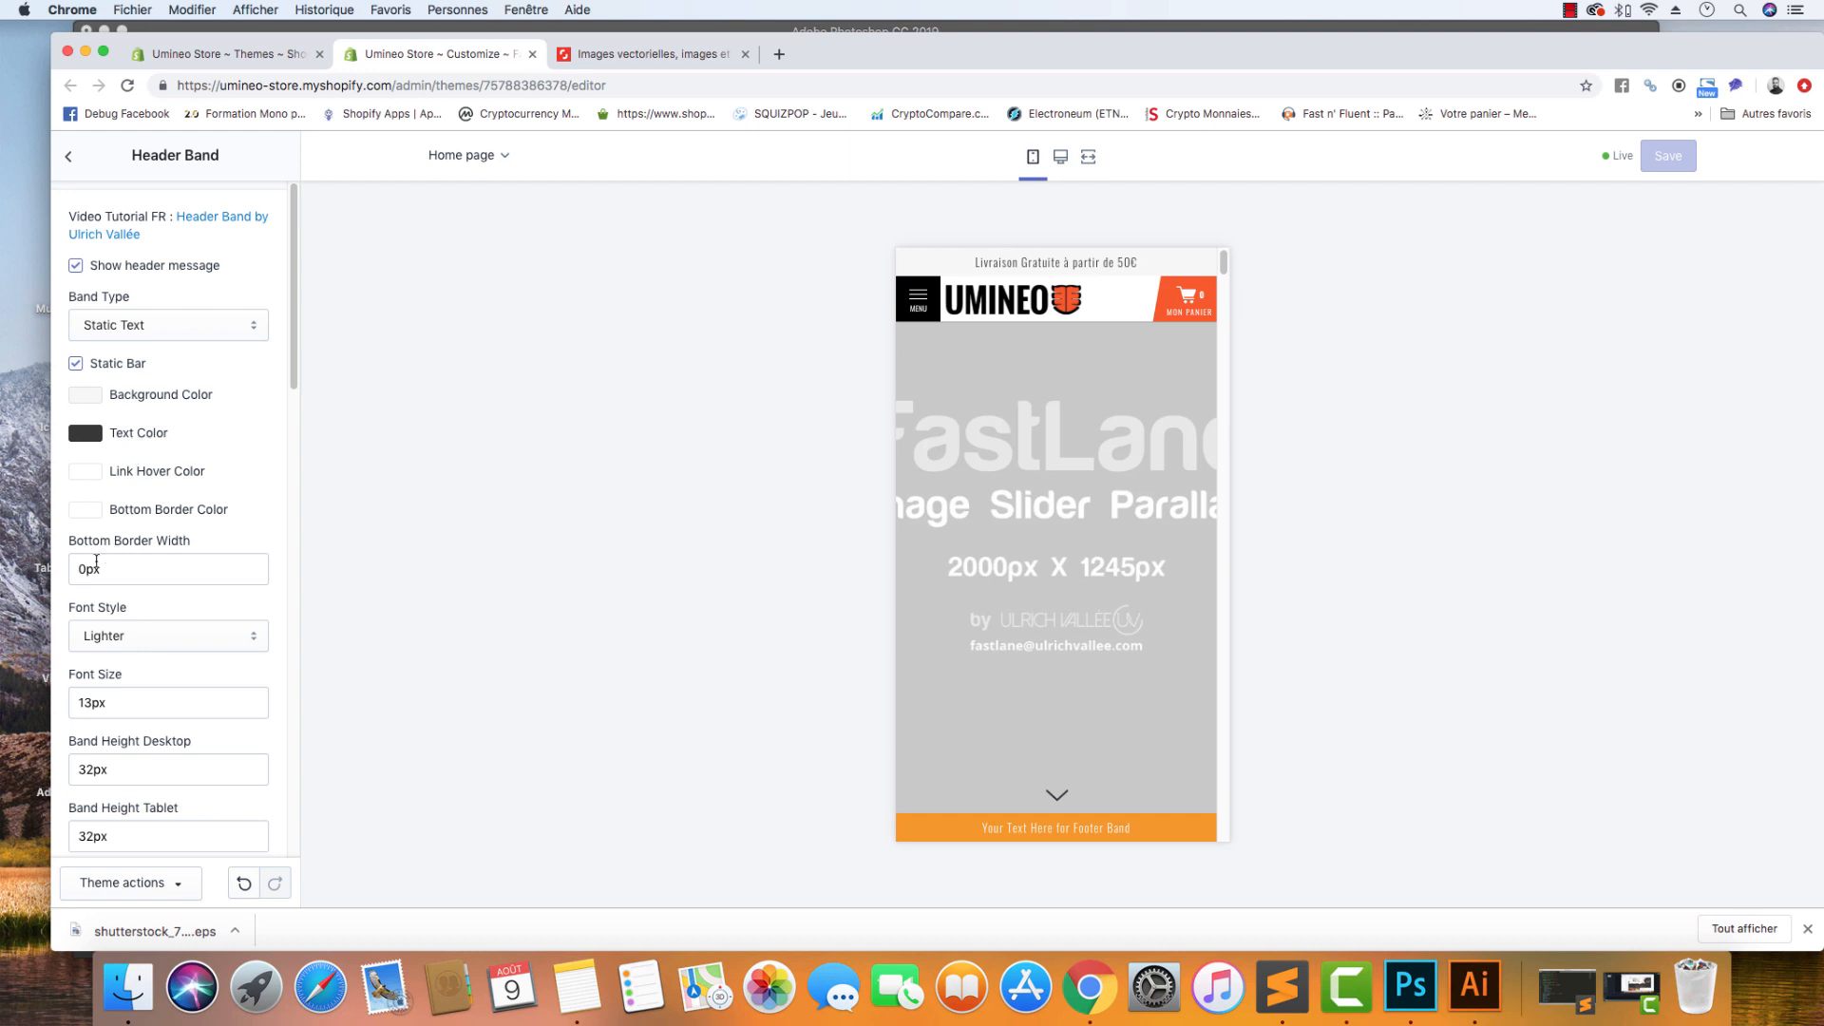
Set the header band's Bottom Border Width to 1px and its Bottom Border Color to black.
left_click_drag(87, 568, 60, 575)
type("1")
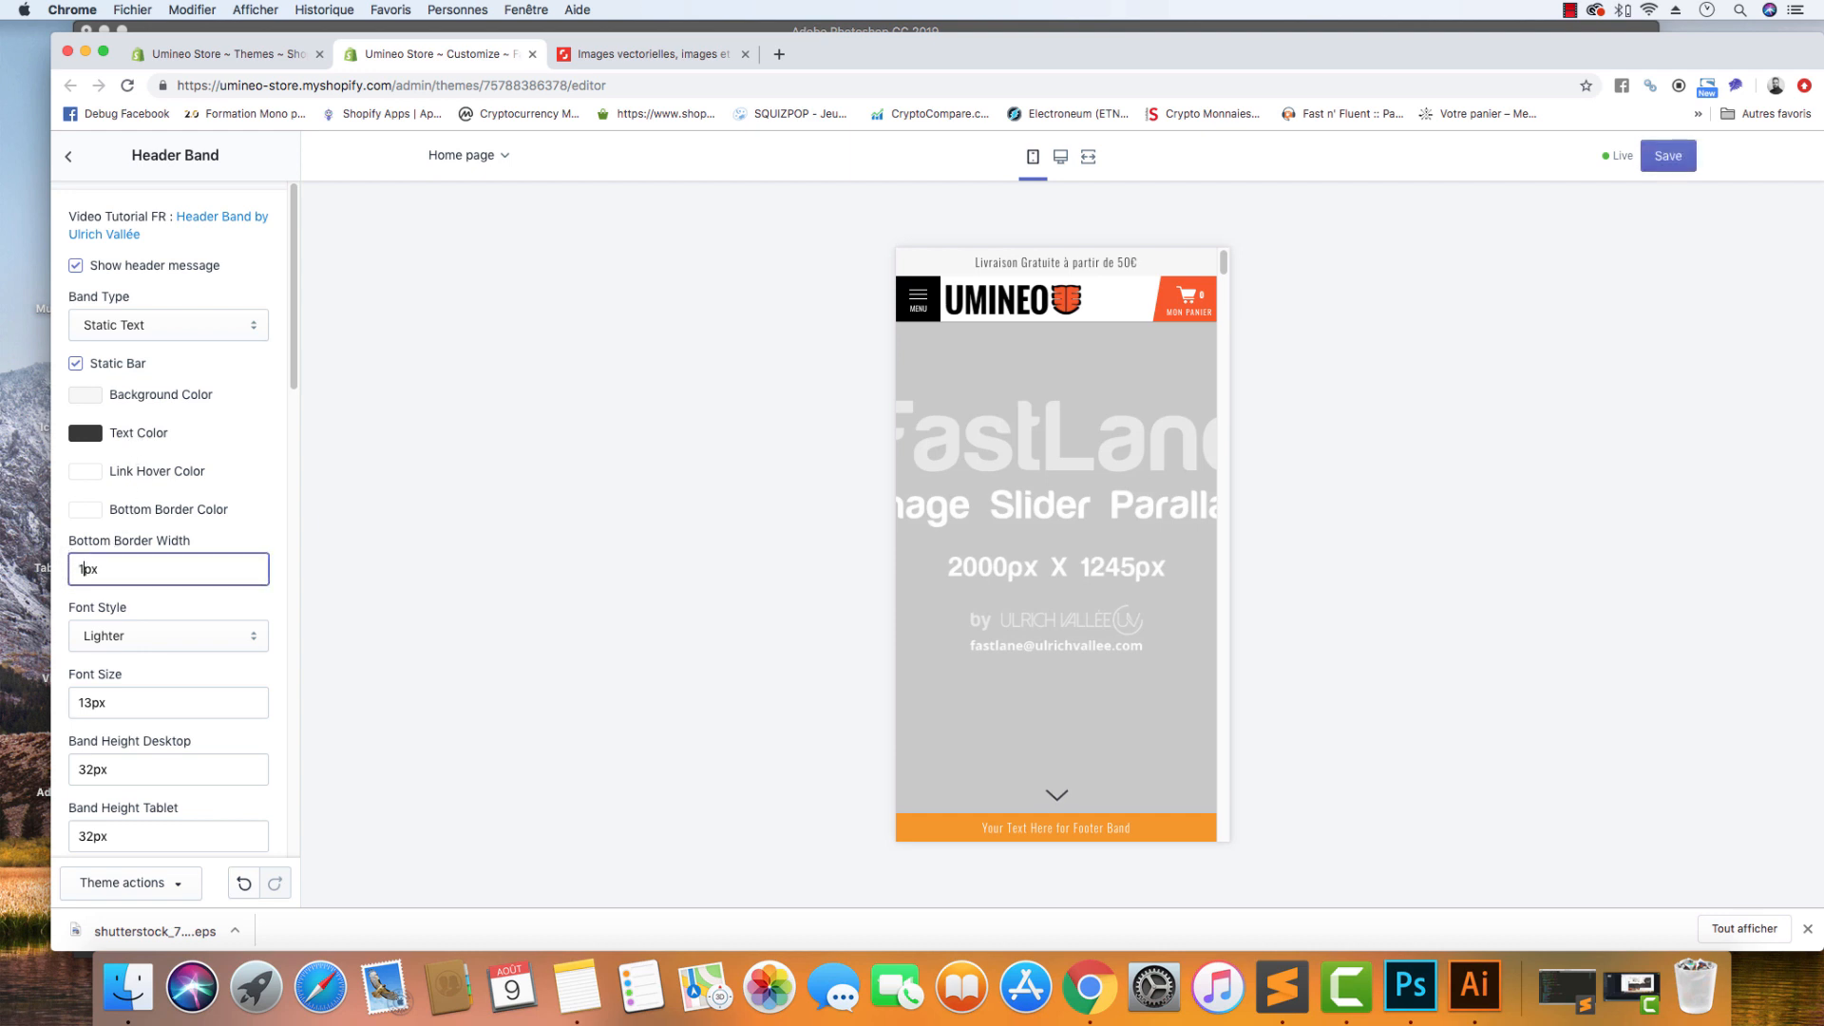
left_click(88, 510)
left_click_drag(152, 612, 112, 674)
left_click(201, 507)
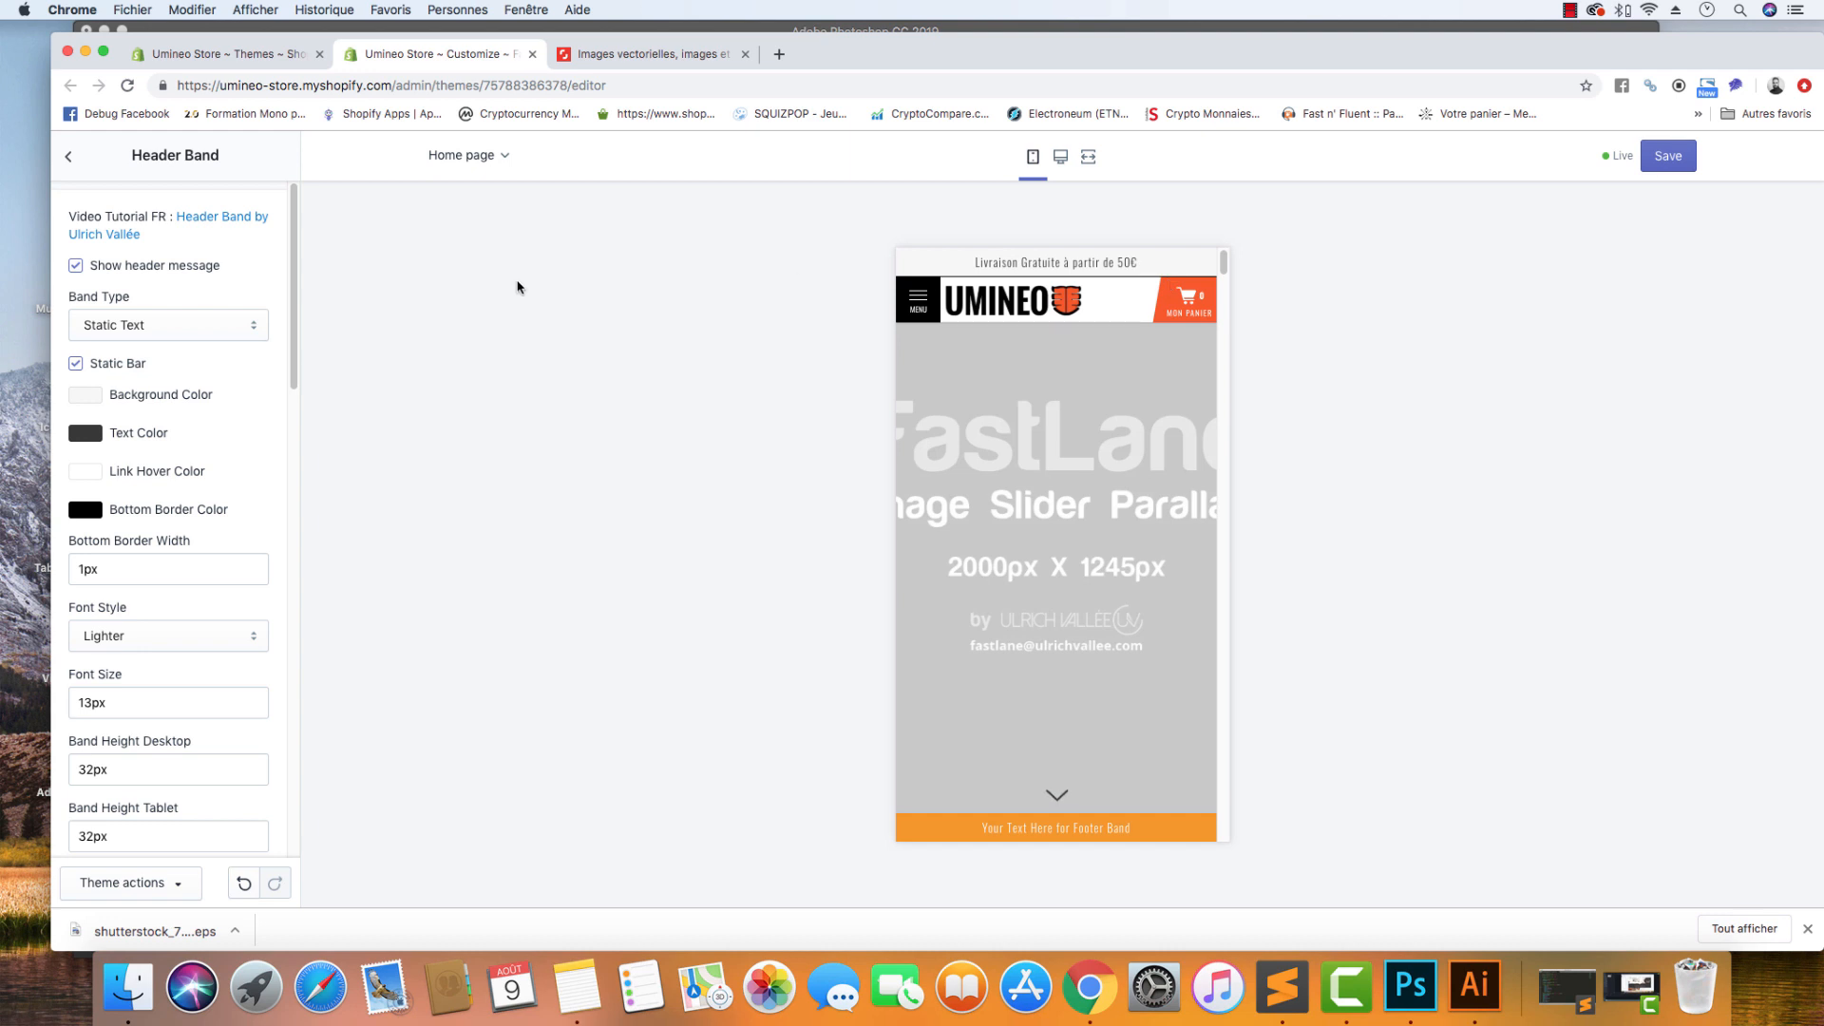
Set the header band's Bottom Border Width to 0px and save the theme.
left_click(79, 570)
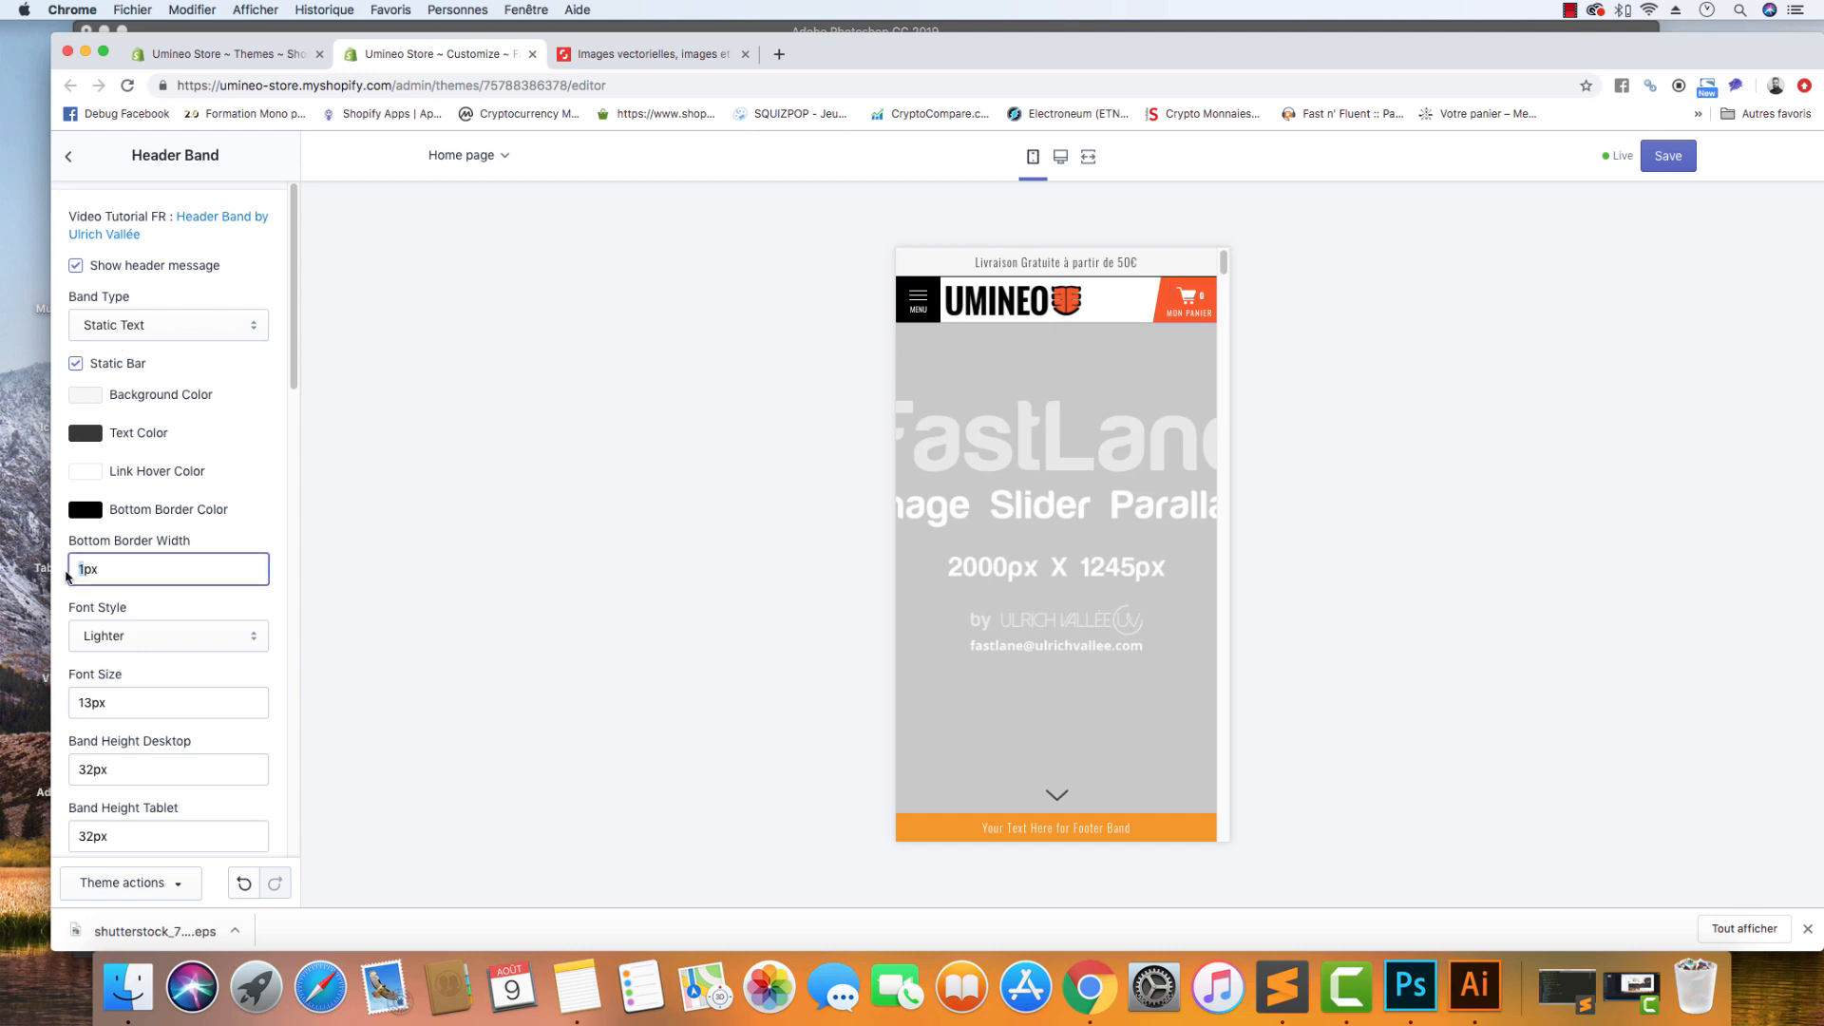
key("BackSpace")
type("0")
left_click(1668, 155)
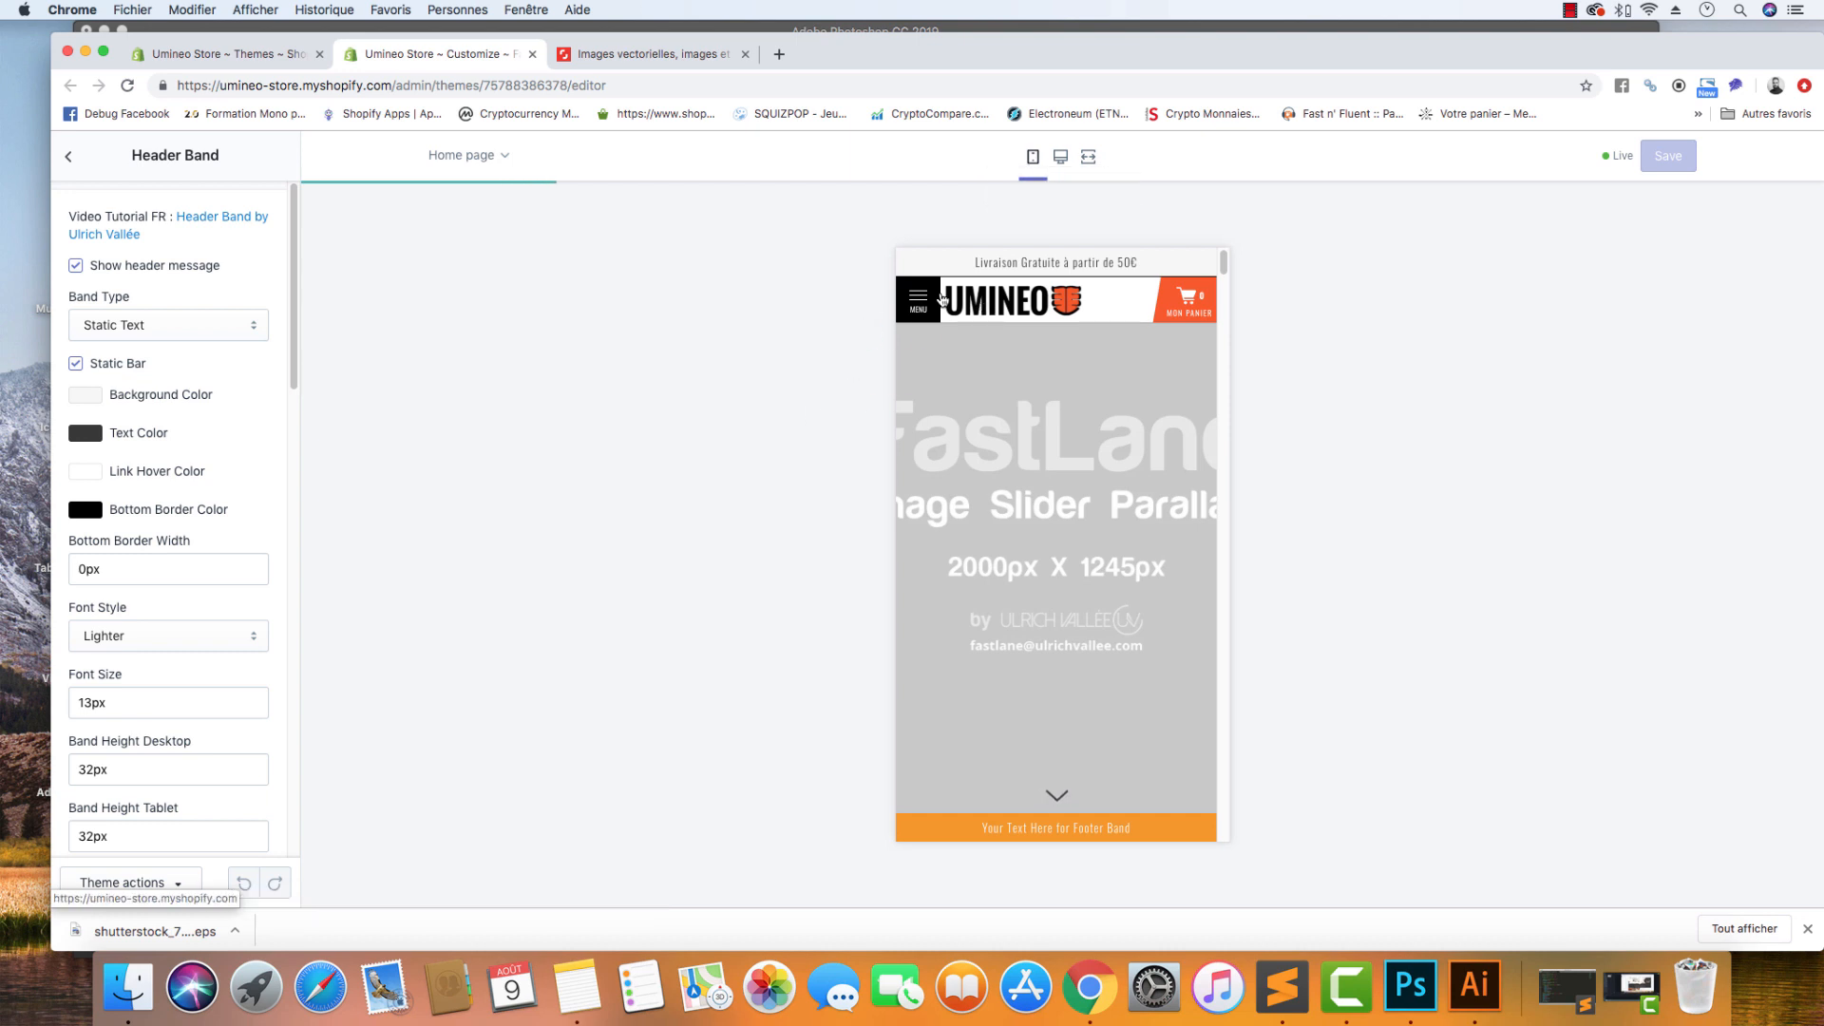
left_click(779, 55)
type("qso")
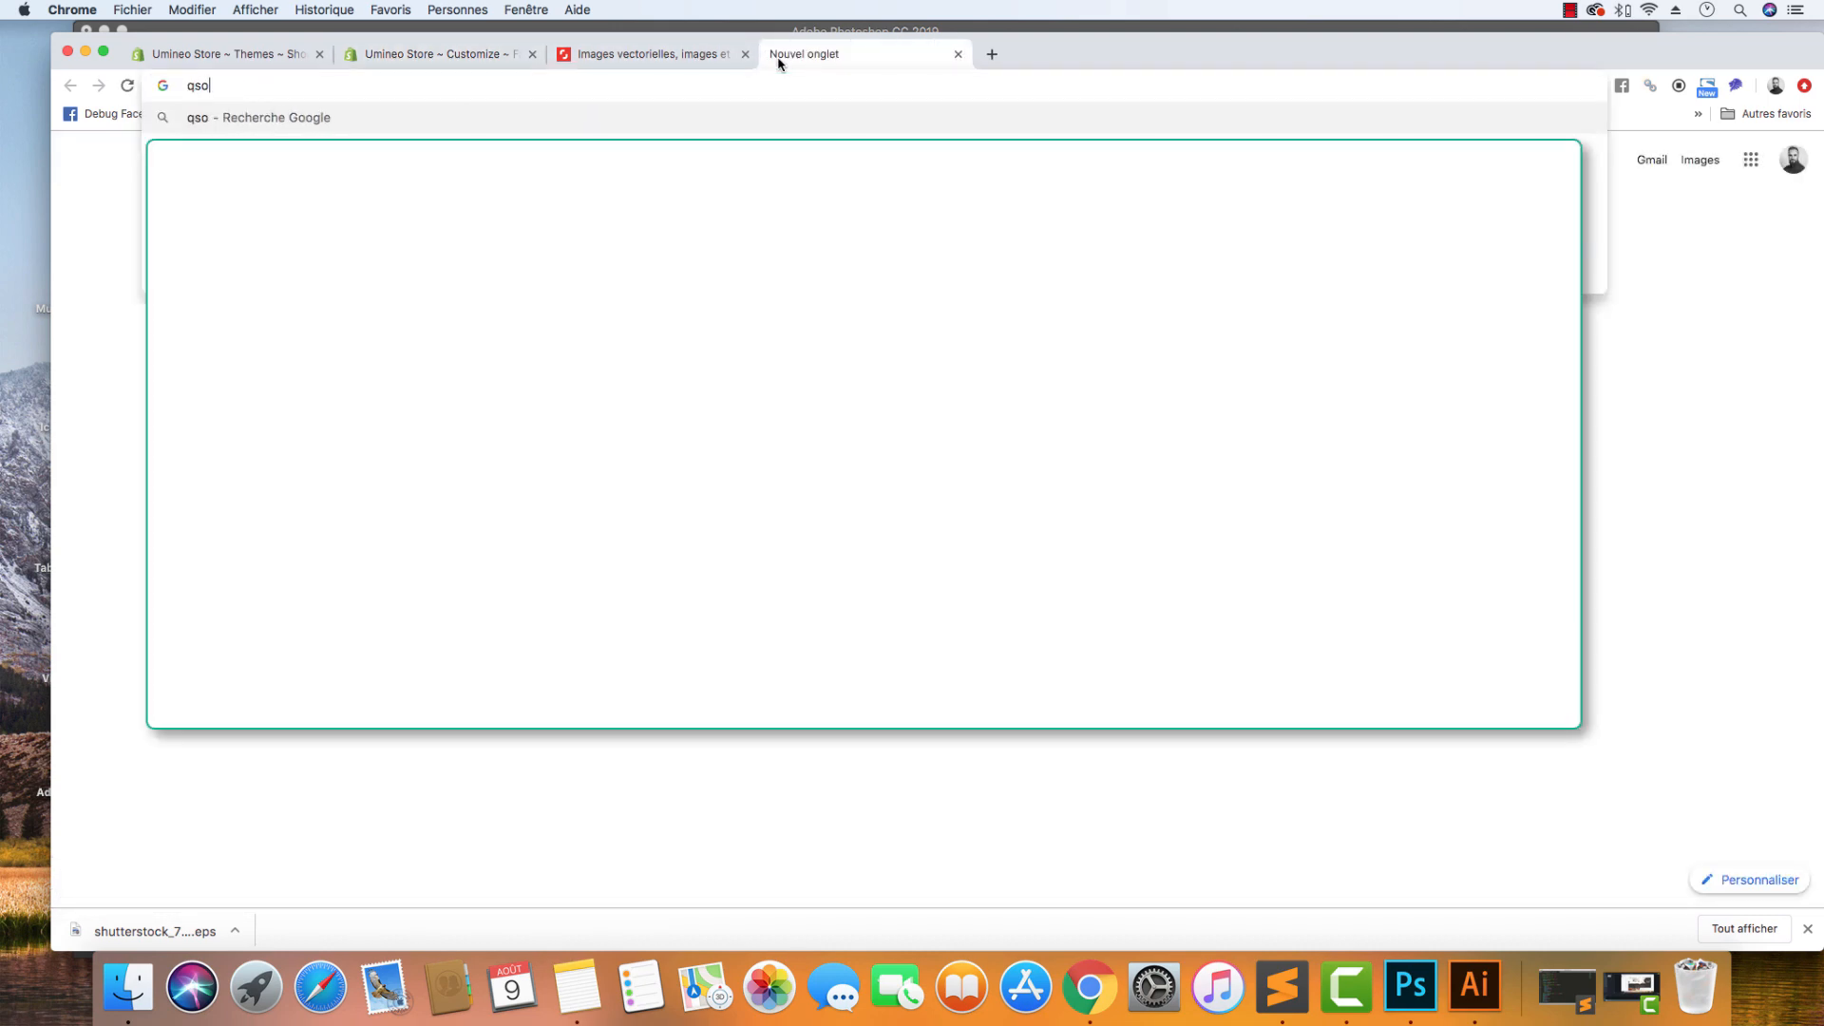
key("BackSpace")
key("BackSpace")
key("BackSpace")
type("so")
key("Return")
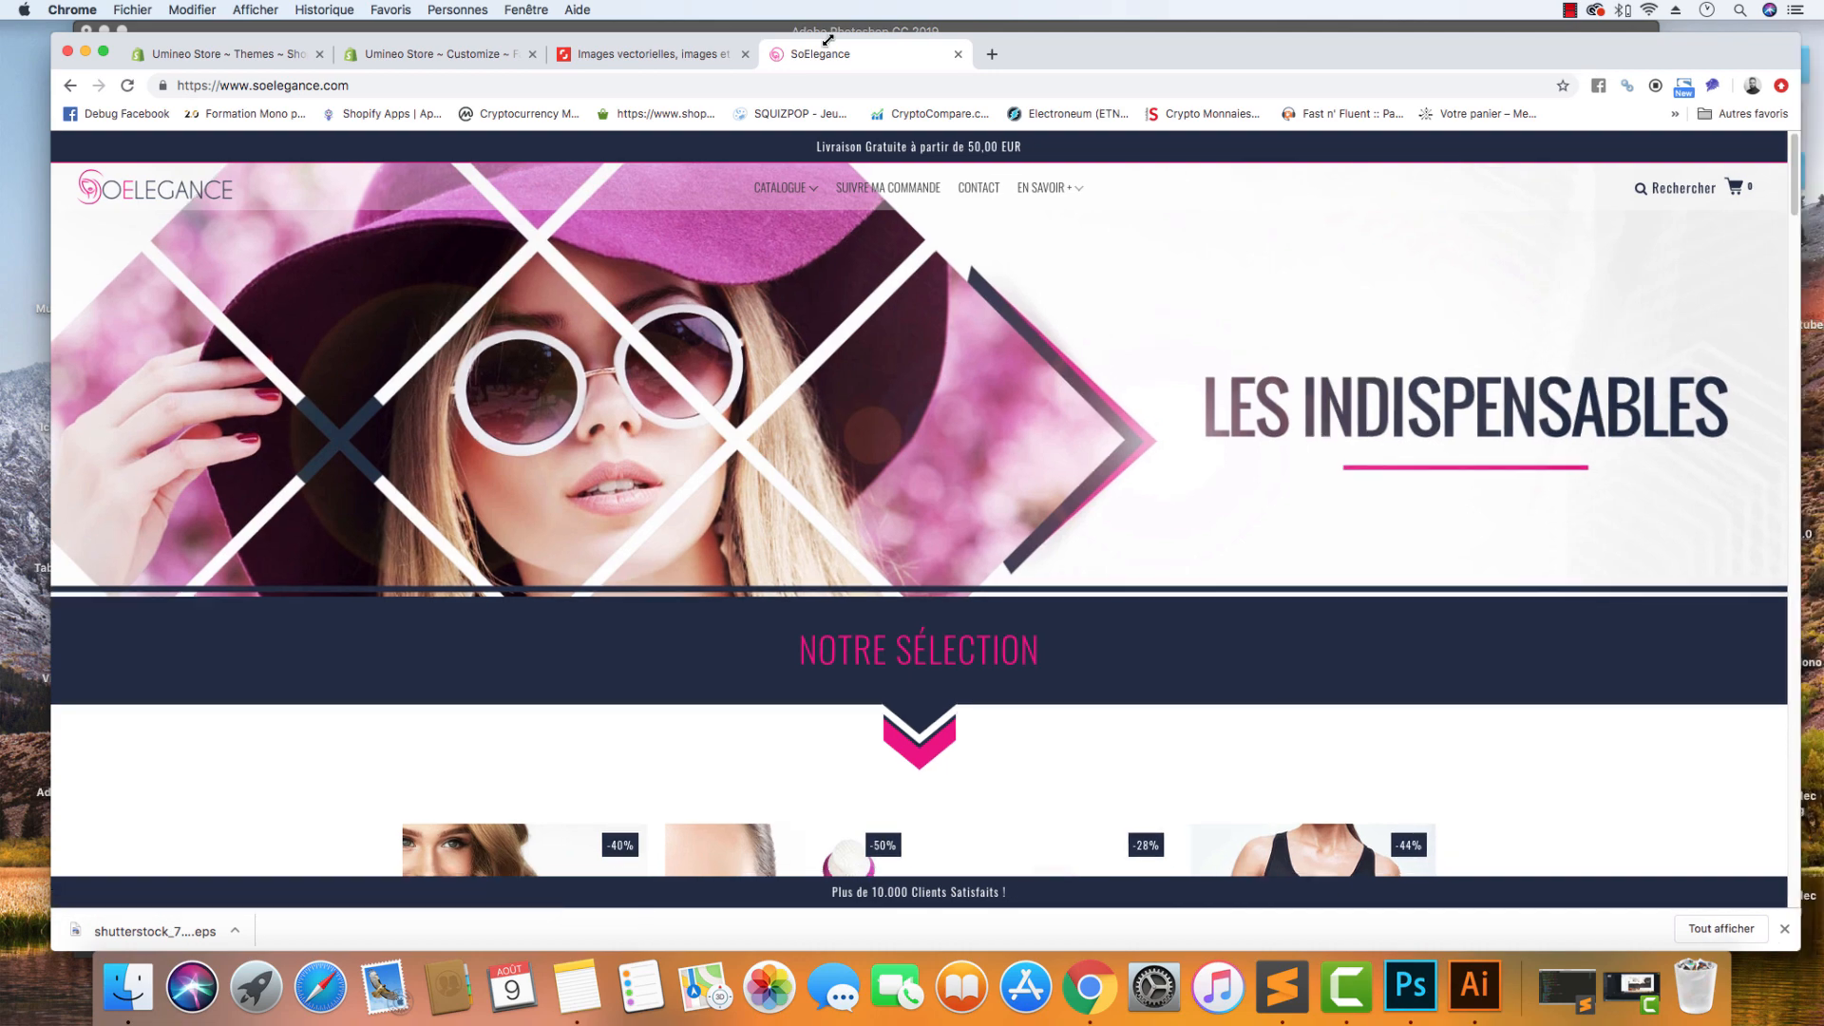
left_click_drag(828, 40, 1757, 27)
left_click(408, 44)
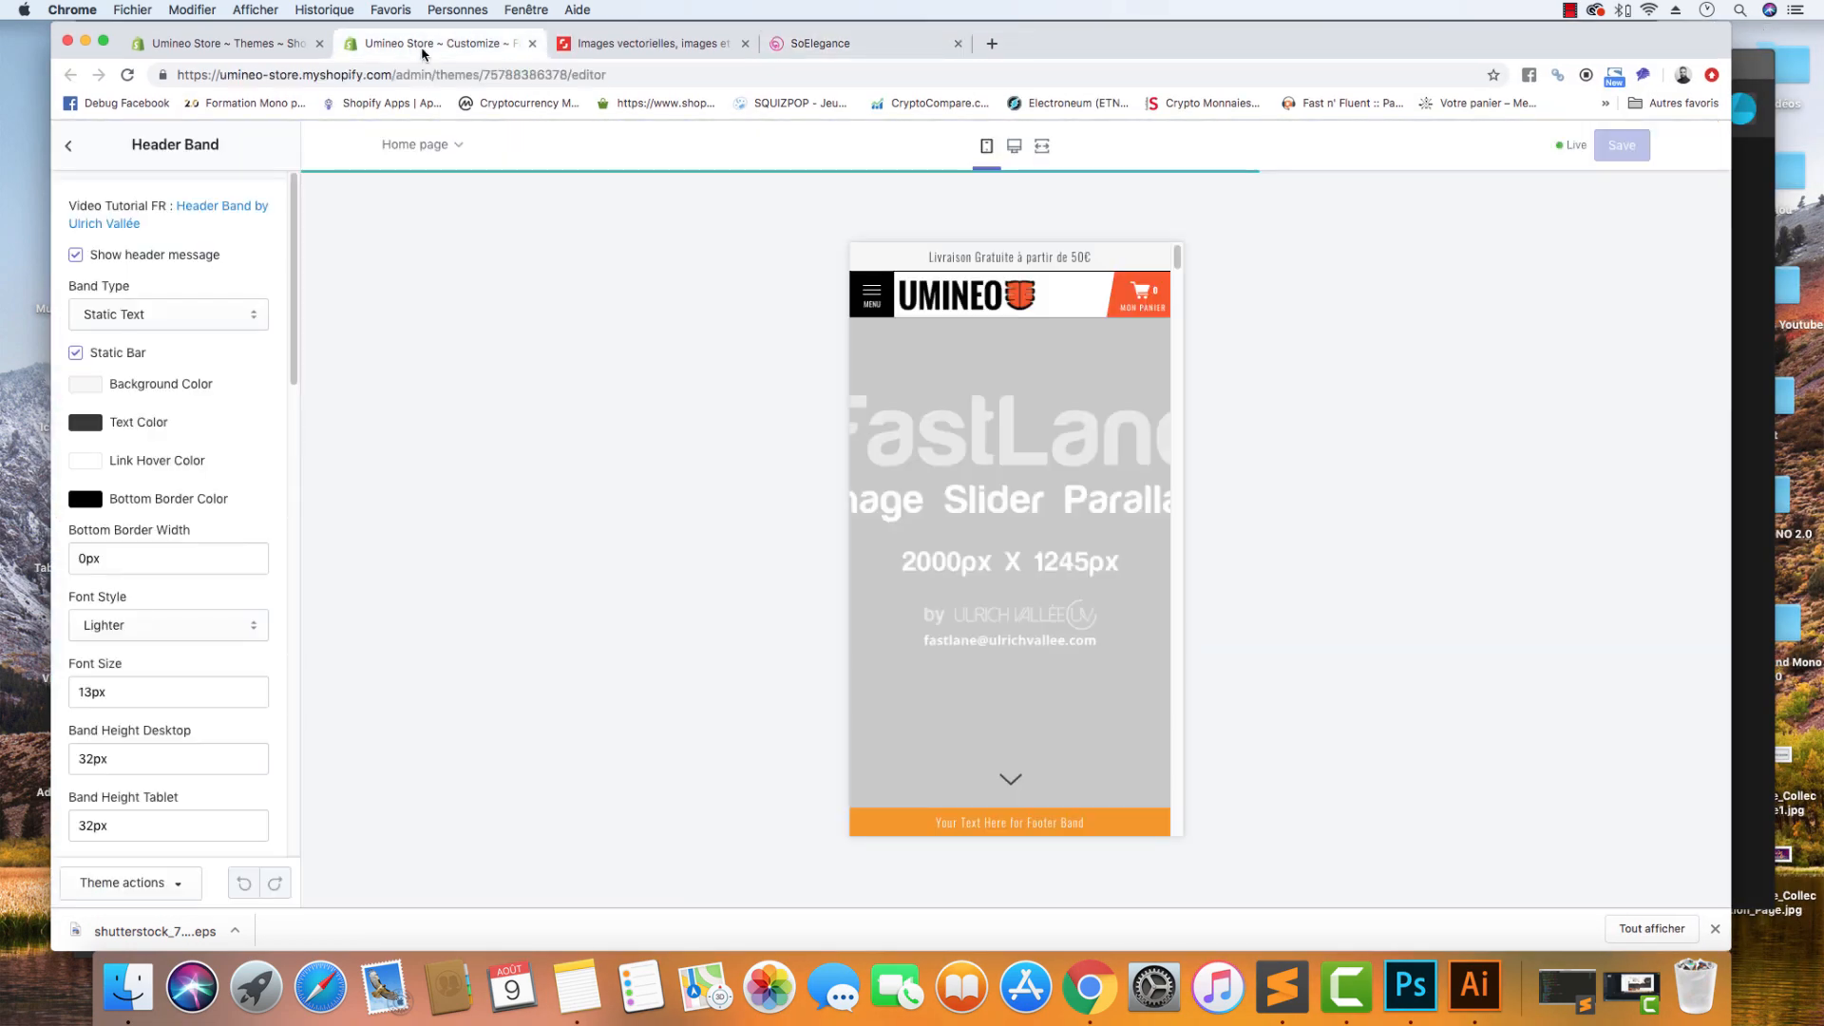